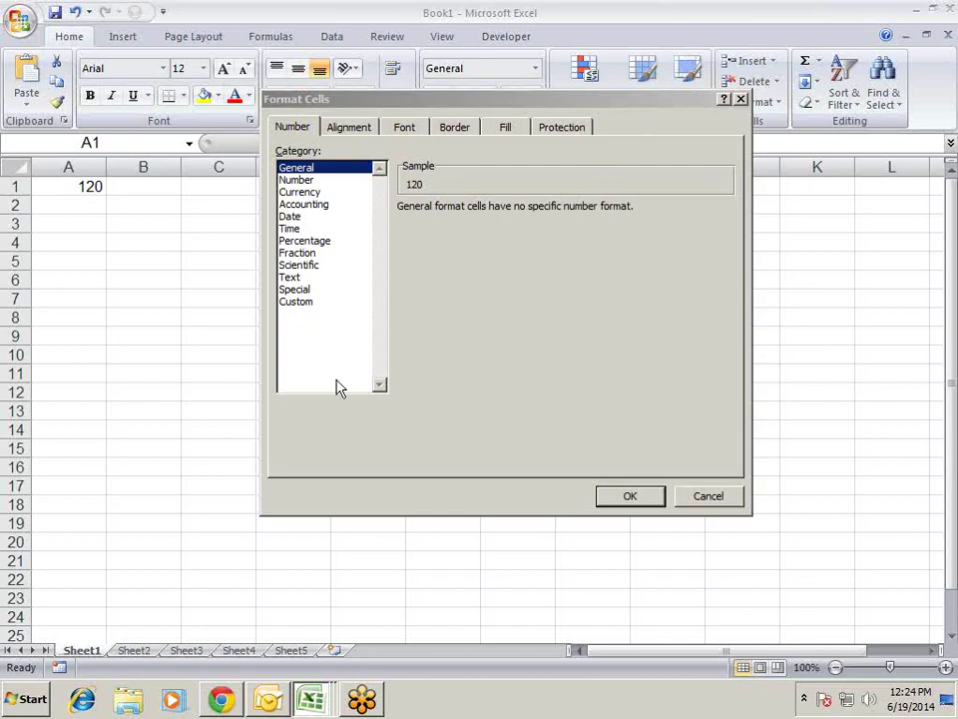
Step: Give A1 the Number format with 2 decimals, 1000 separator and red negatives, showing 120.00
click(313, 181)
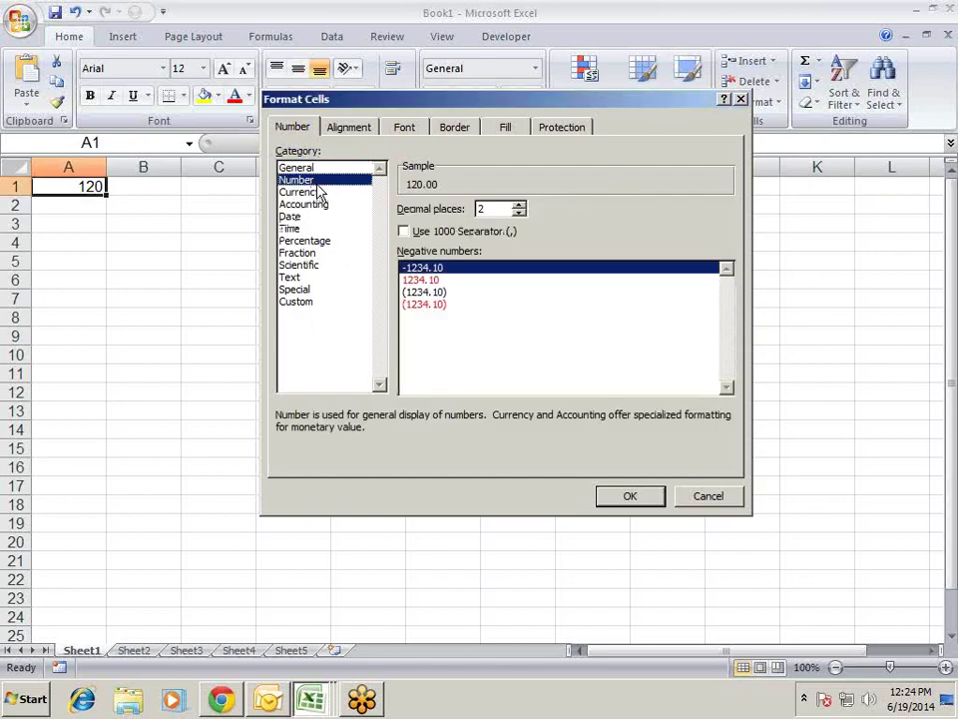
click(520, 204)
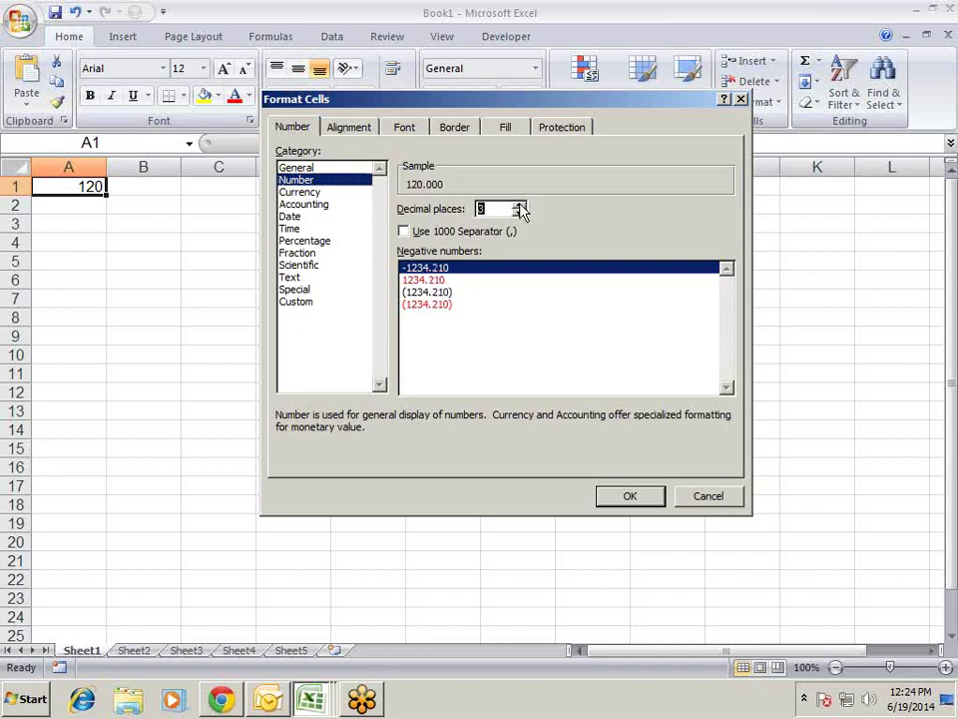
click(519, 213)
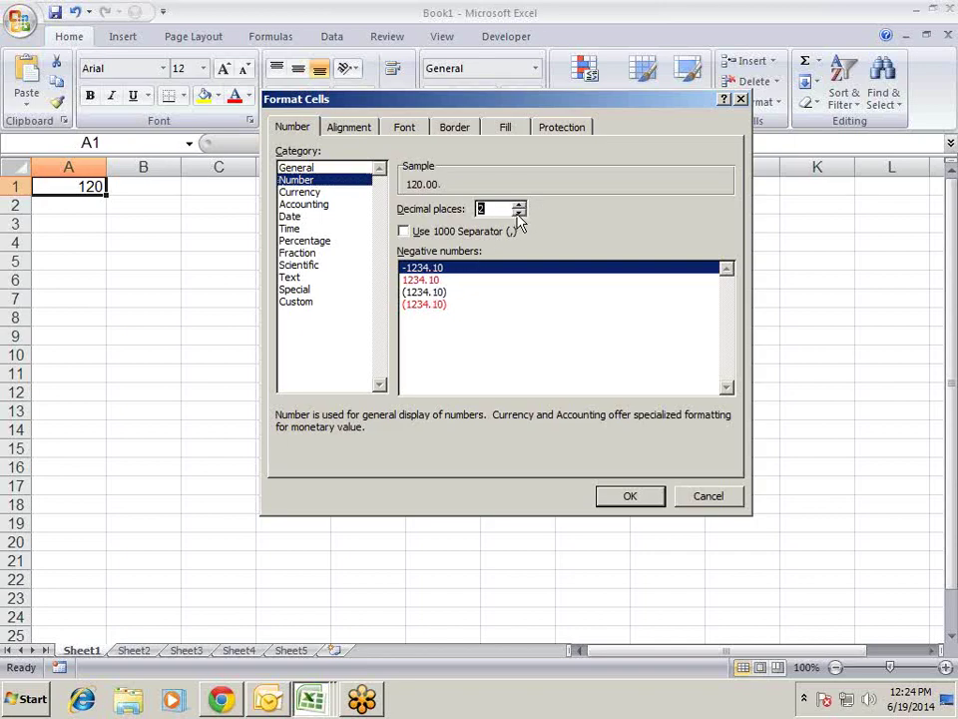
click(518, 206)
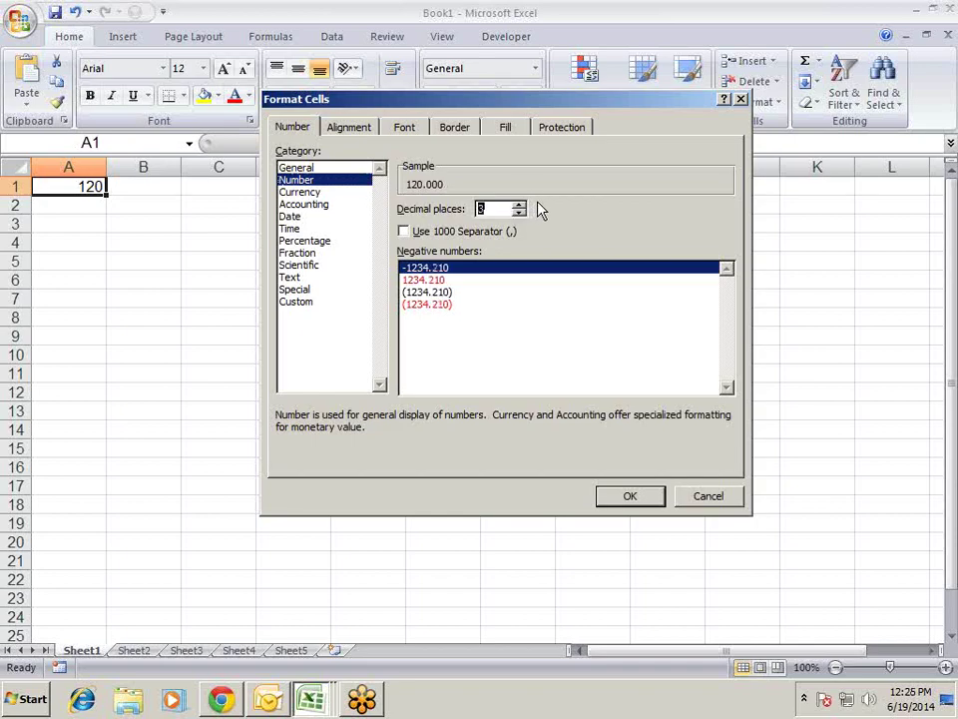
click(518, 206)
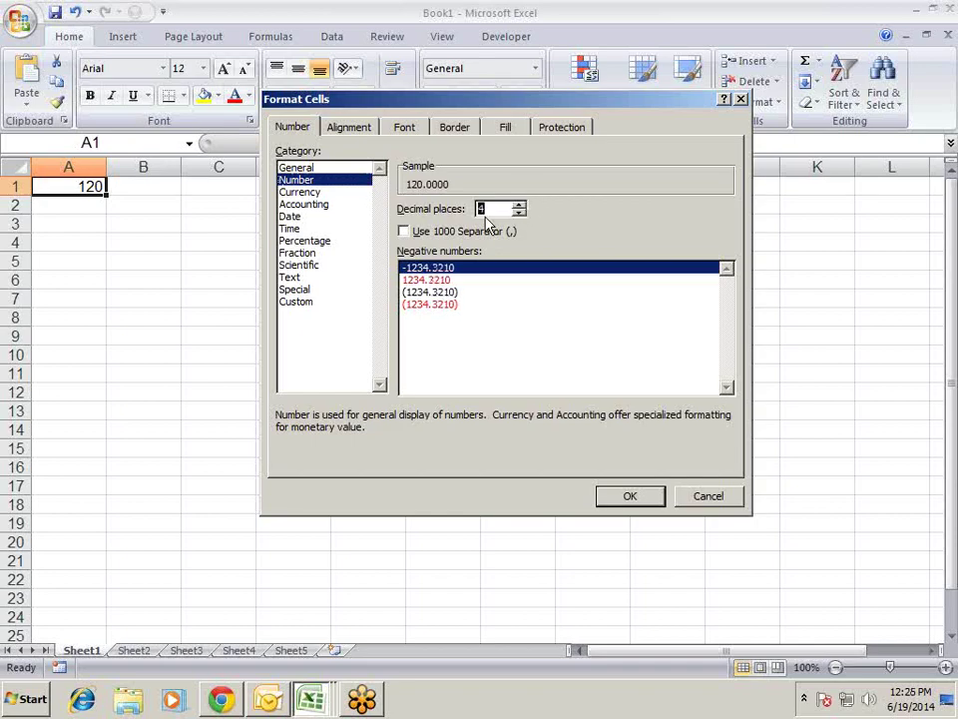
click(433, 233)
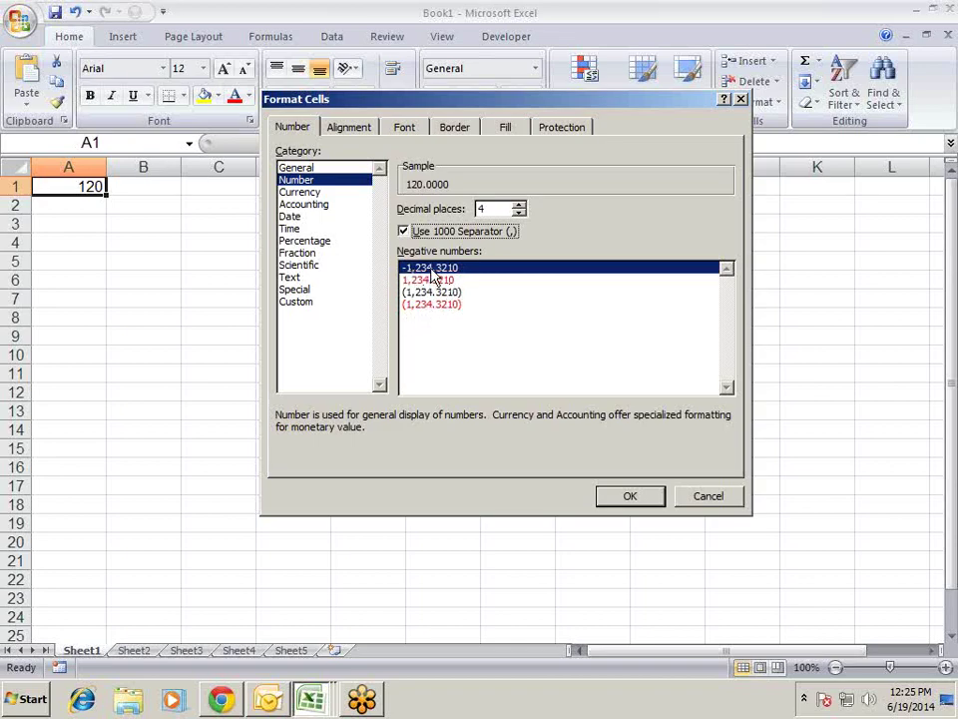
click(519, 205)
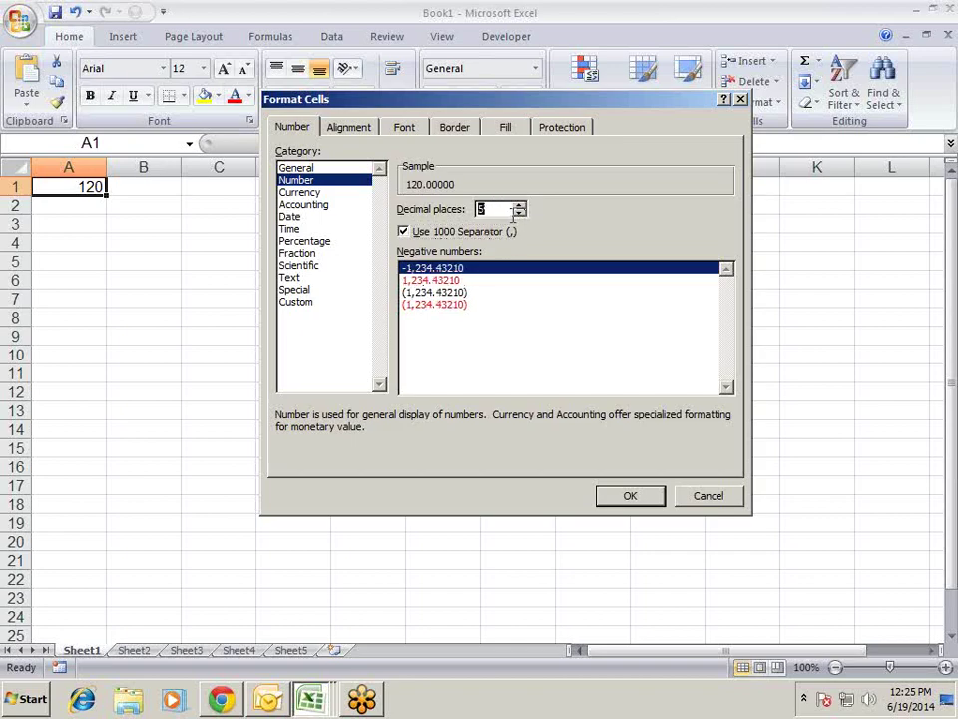
double_click(520, 204)
click(519, 205)
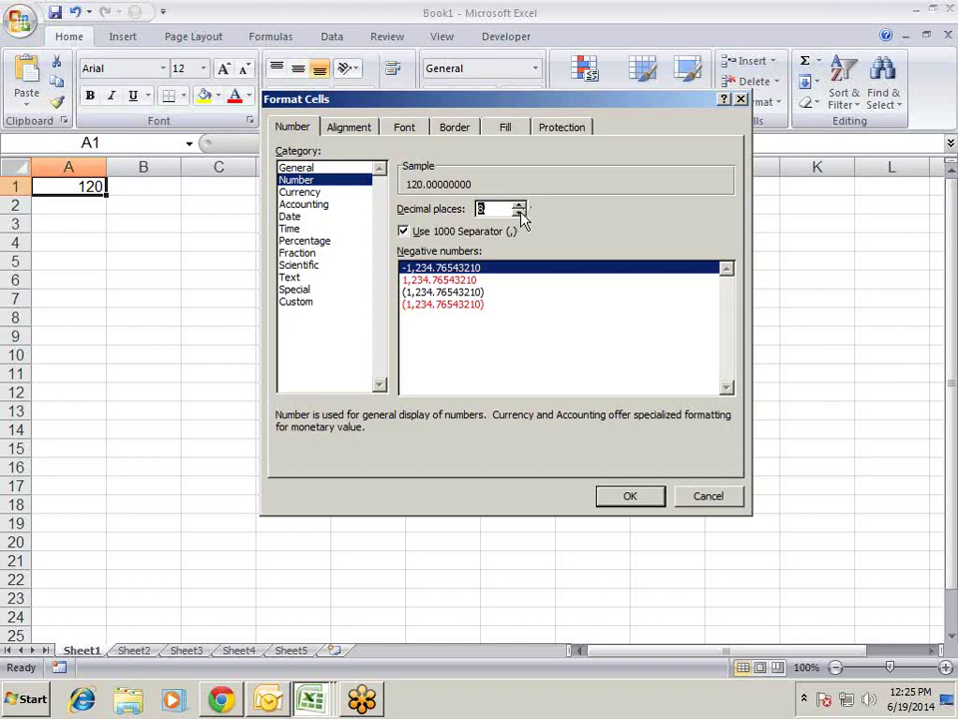
text(2)
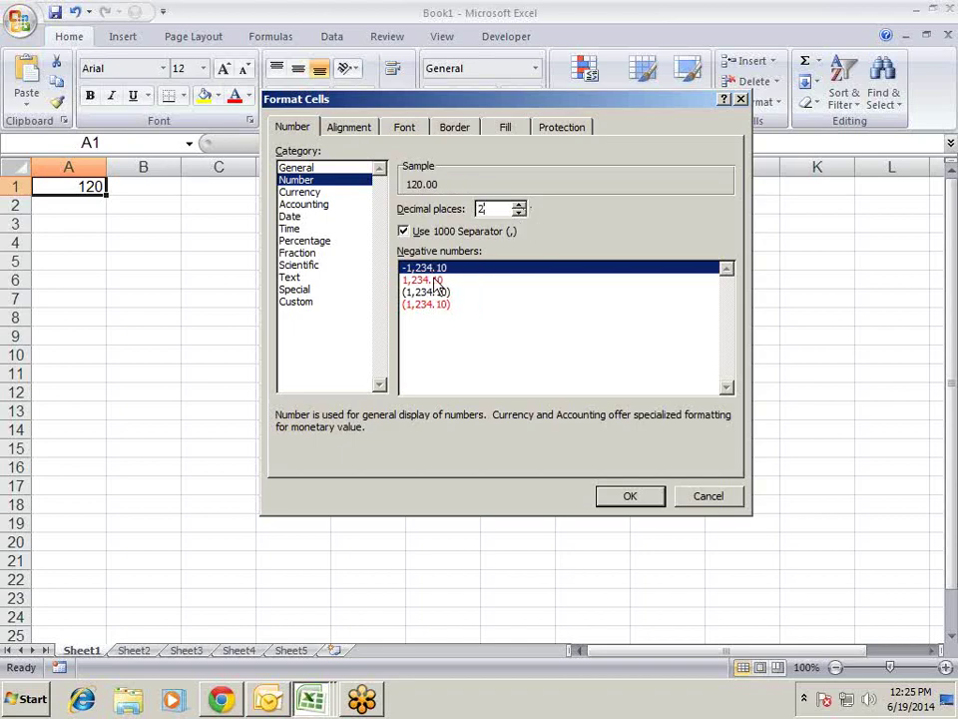
click(434, 281)
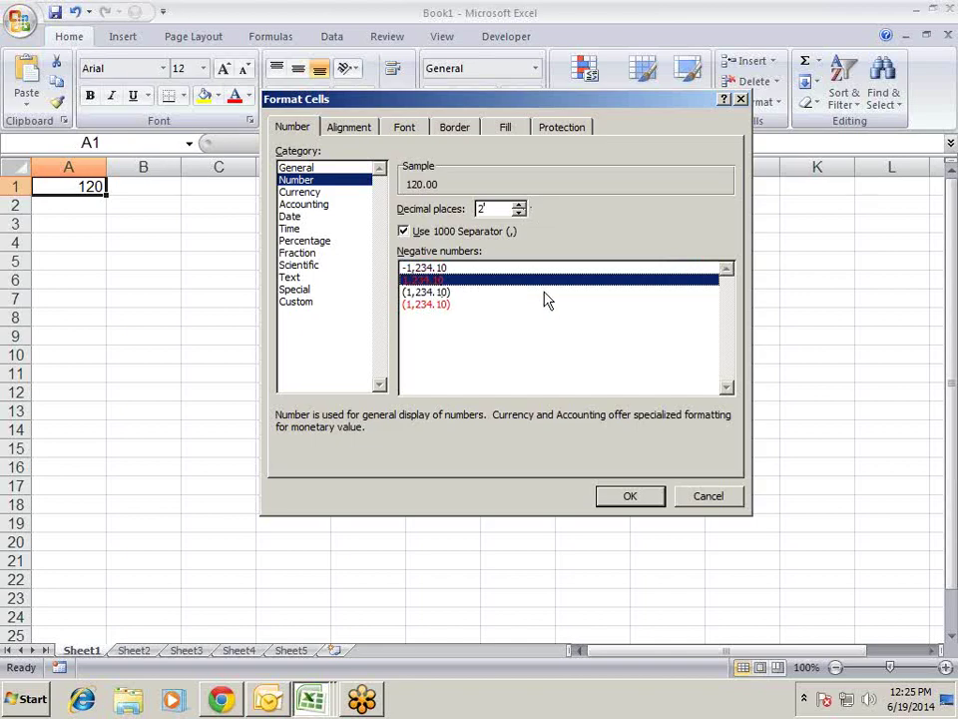
key(Return)
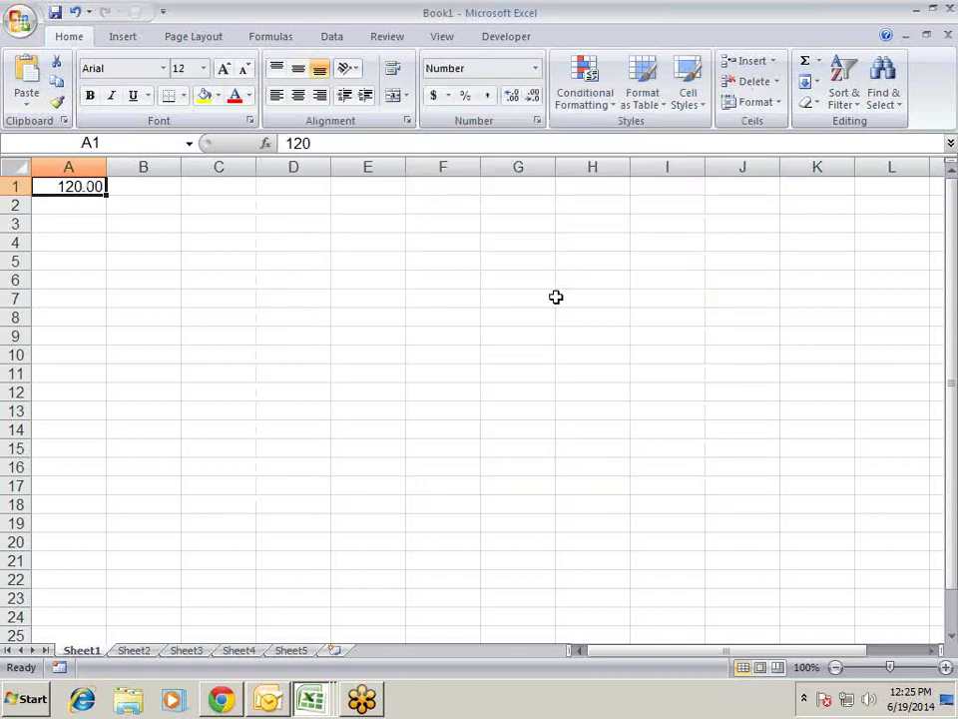
Step: Enter -120 in A1 and give it the (1,234.10) parentheses negative format
text(-120)
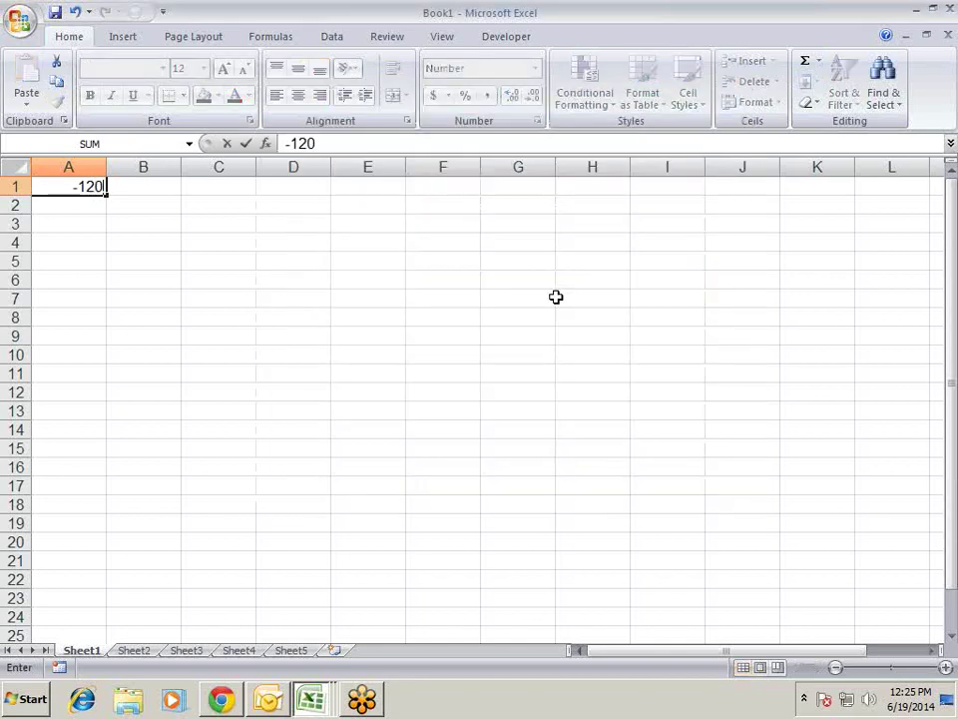
key(Return)
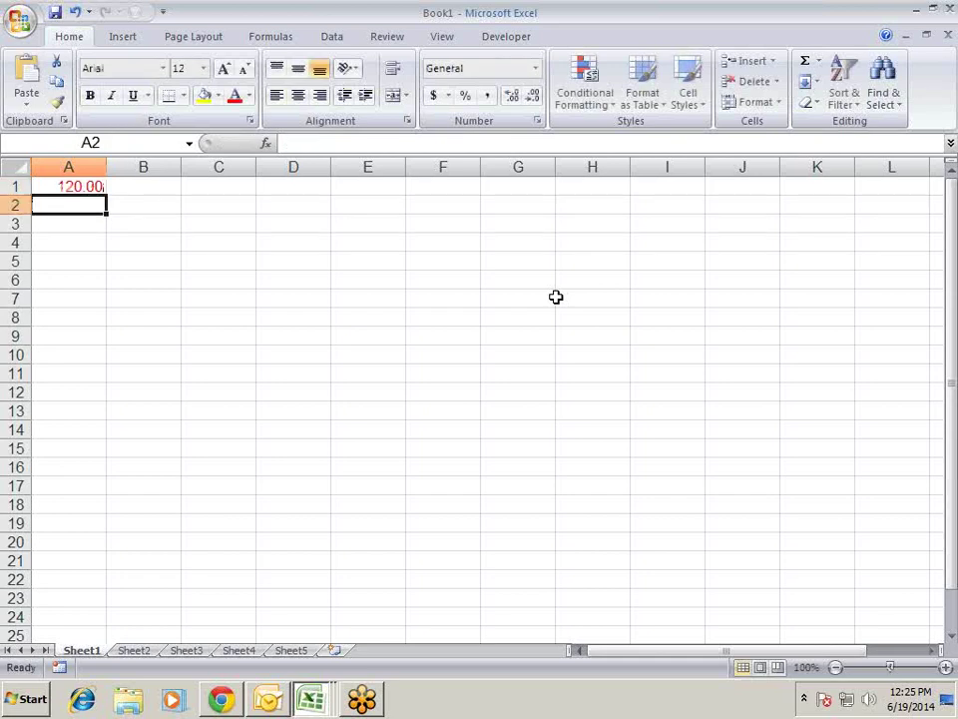
key(Up)
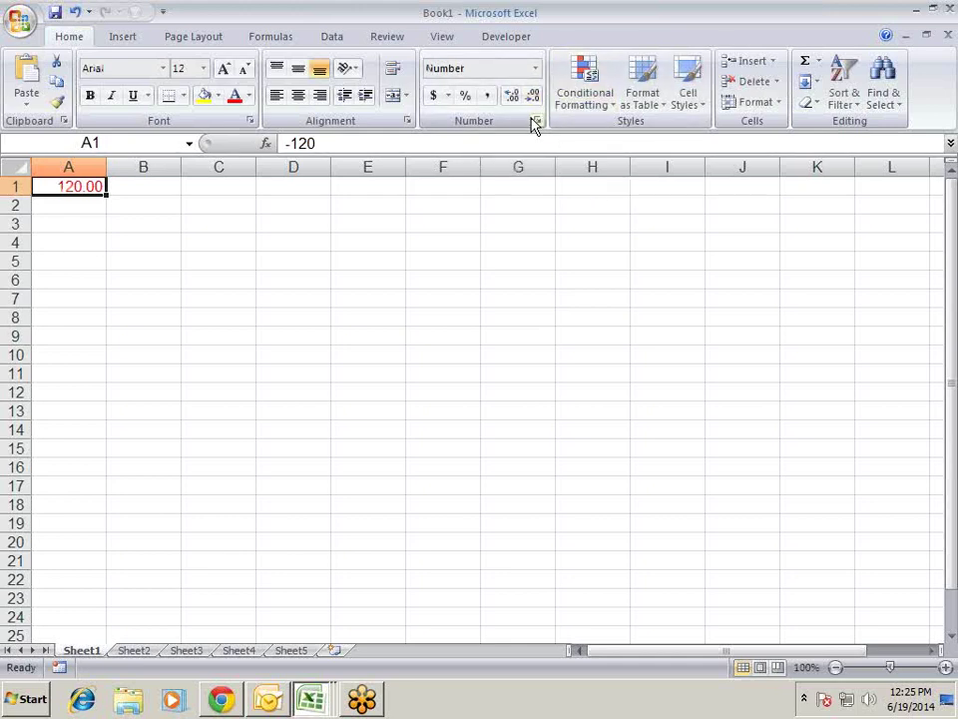
click(537, 121)
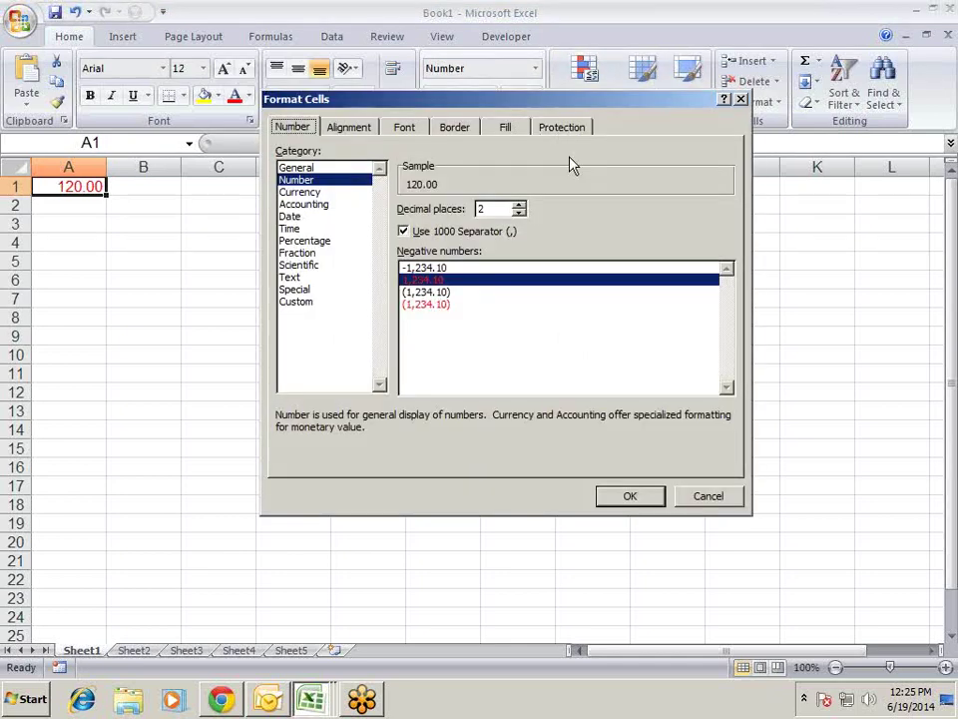
click(446, 293)
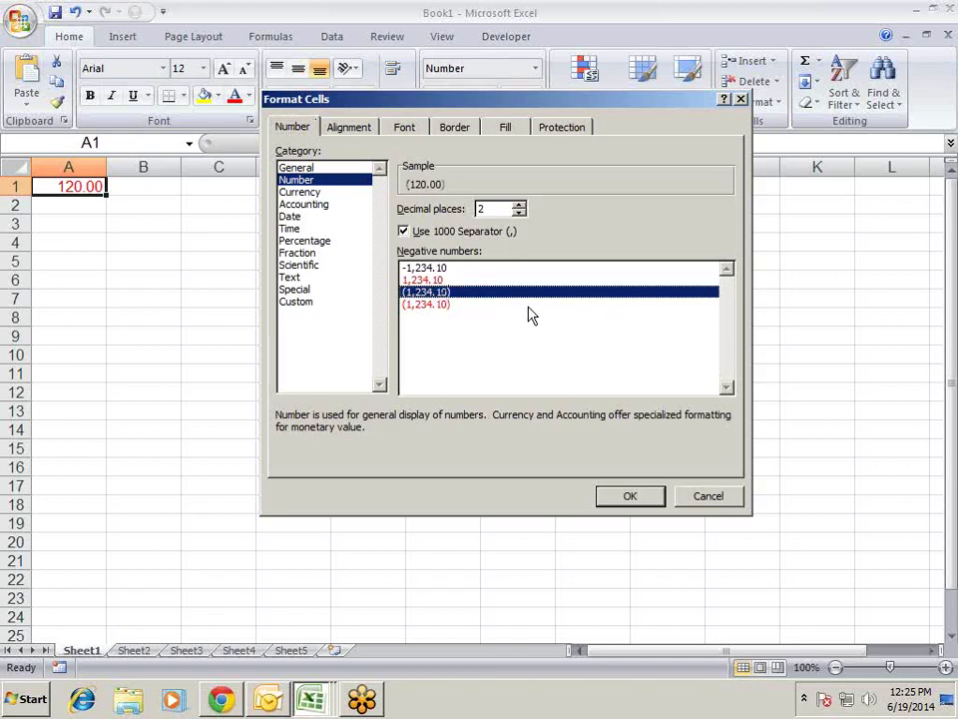
key(Return)
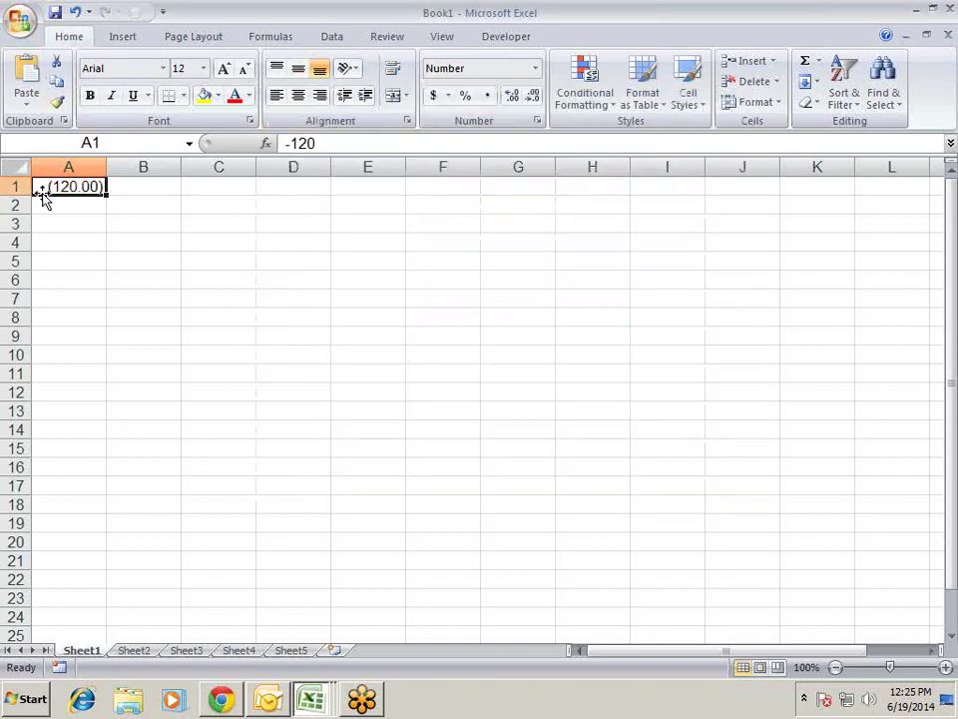
Step: Switch A1's negative number format to the red (1,234.10) style
click(537, 121)
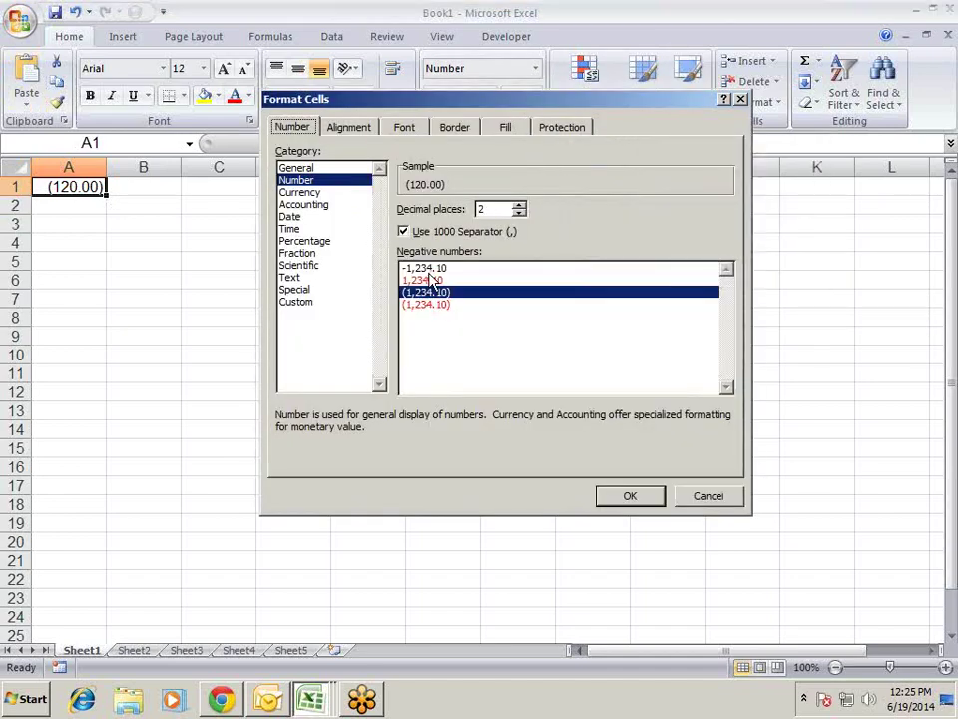
click(436, 304)
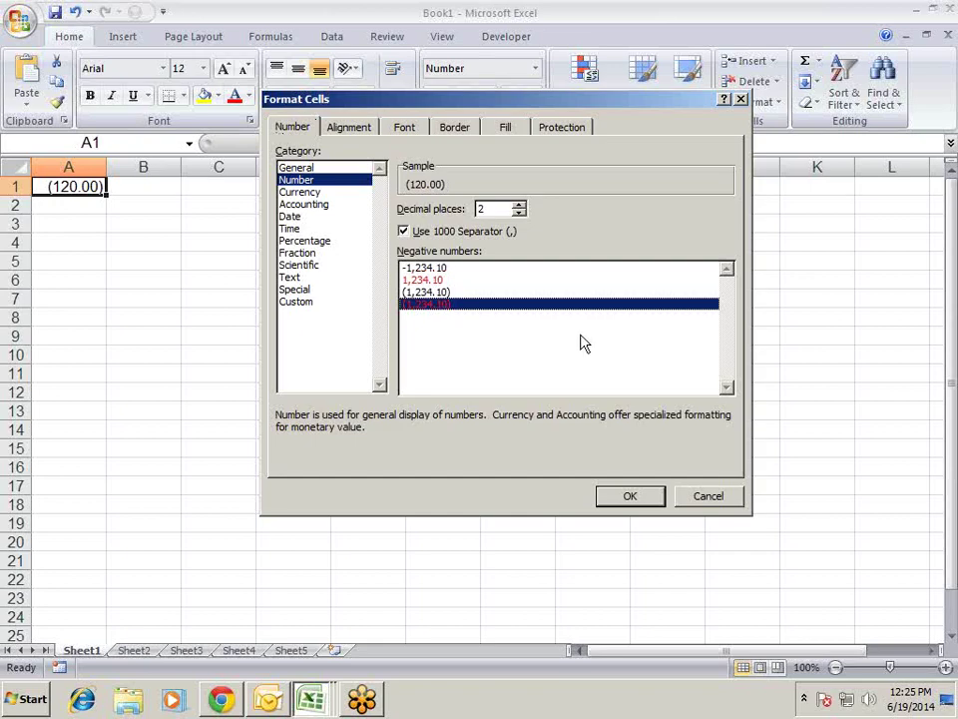
key(Return)
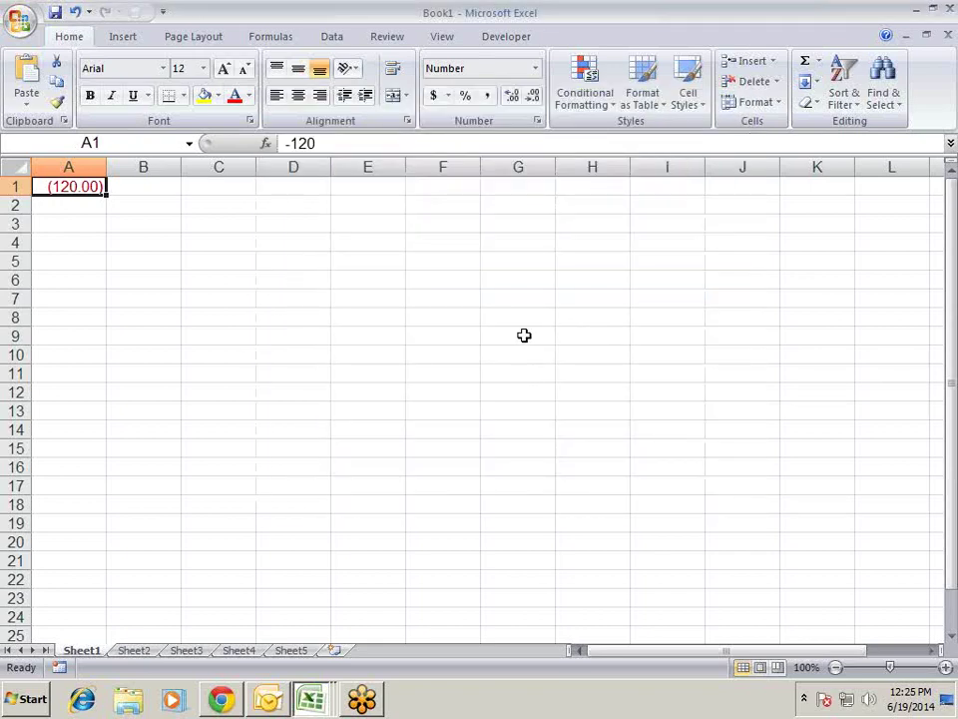
Step: Re-enter A1 as 120, then as -500, which displays as red (500.00)
text(120)
key(Return)
key(Up)
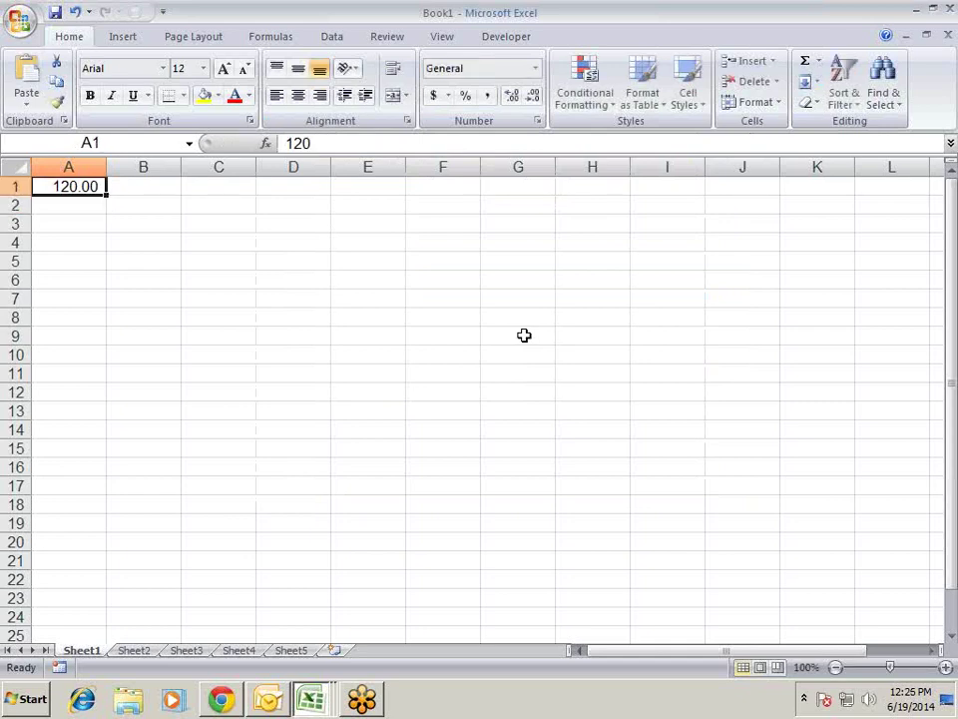
text(-500)
key(Return)
key(Up)
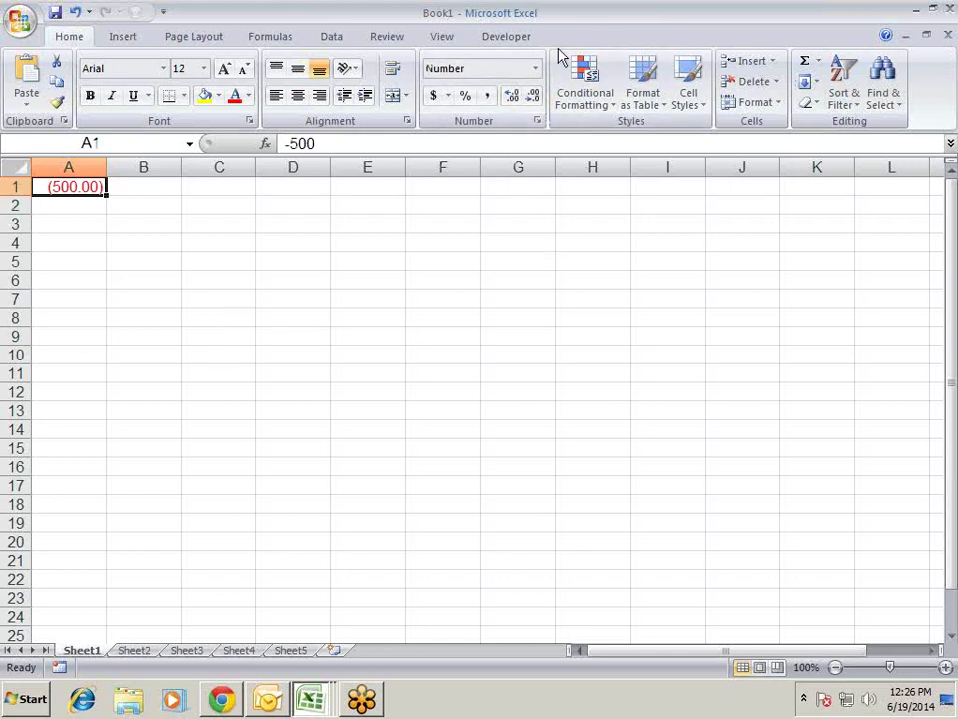
Step: Apply Currency format with the $ symbol to A1, showing -500 as red ($500.00)
click(537, 121)
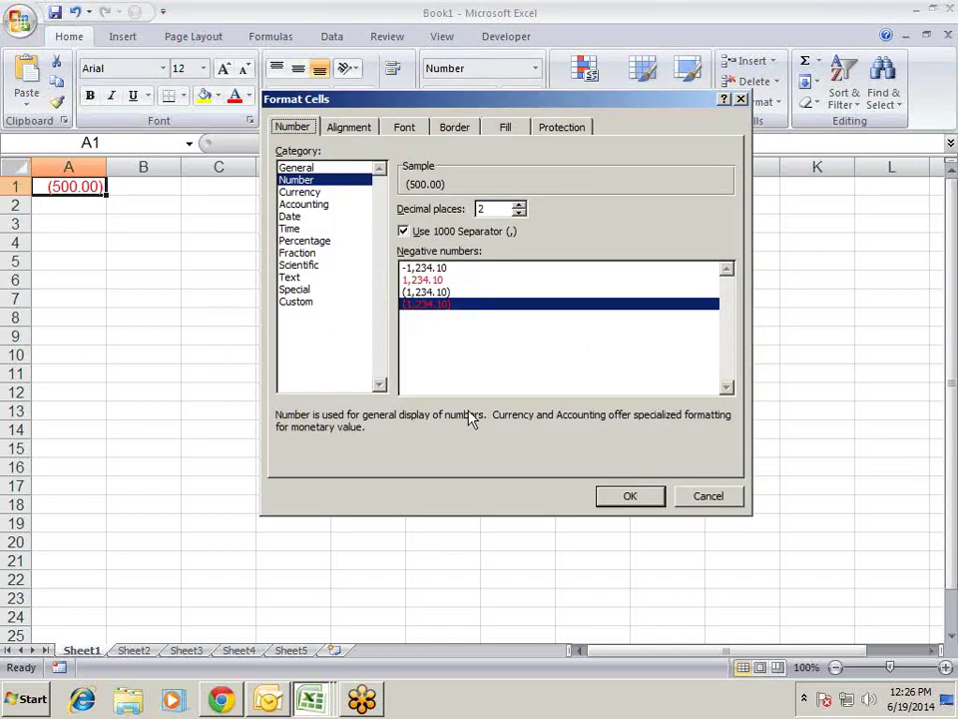
click(336, 192)
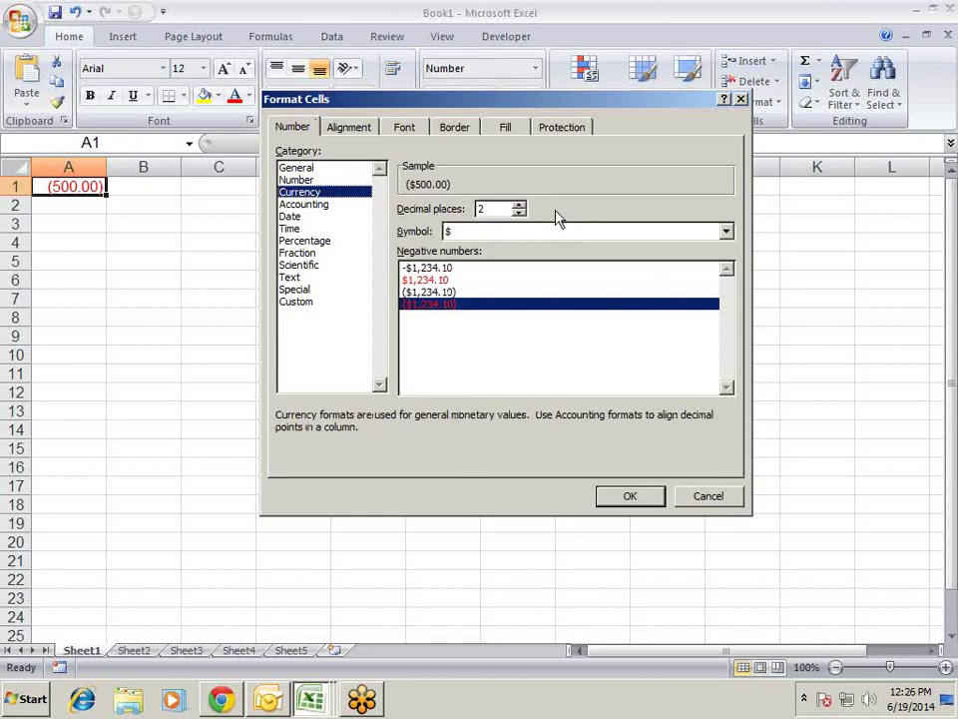
click(650, 234)
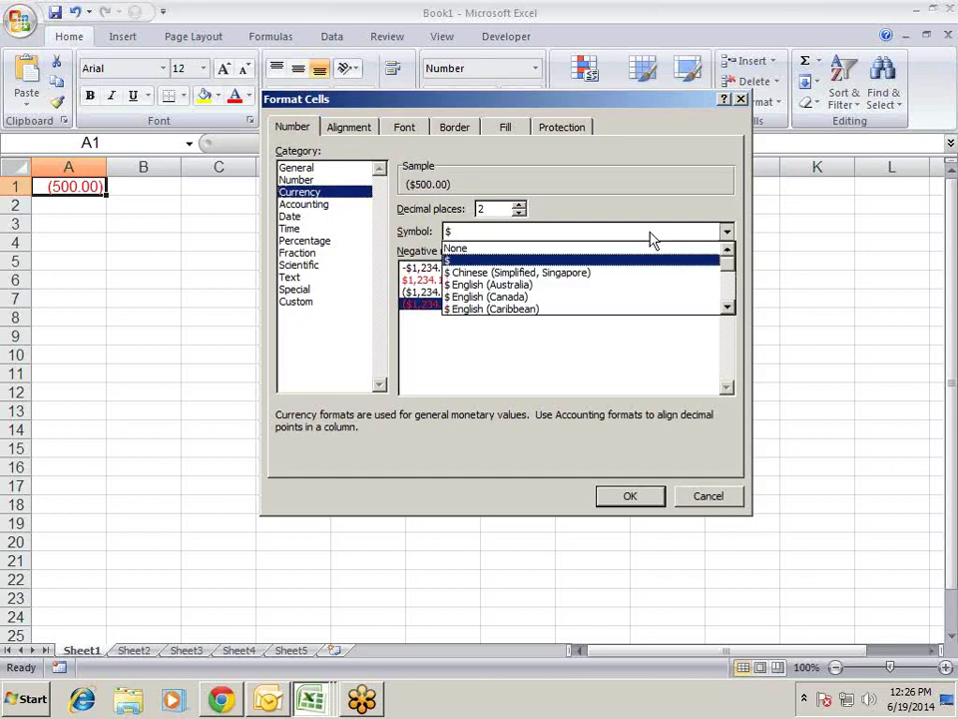
click(653, 267)
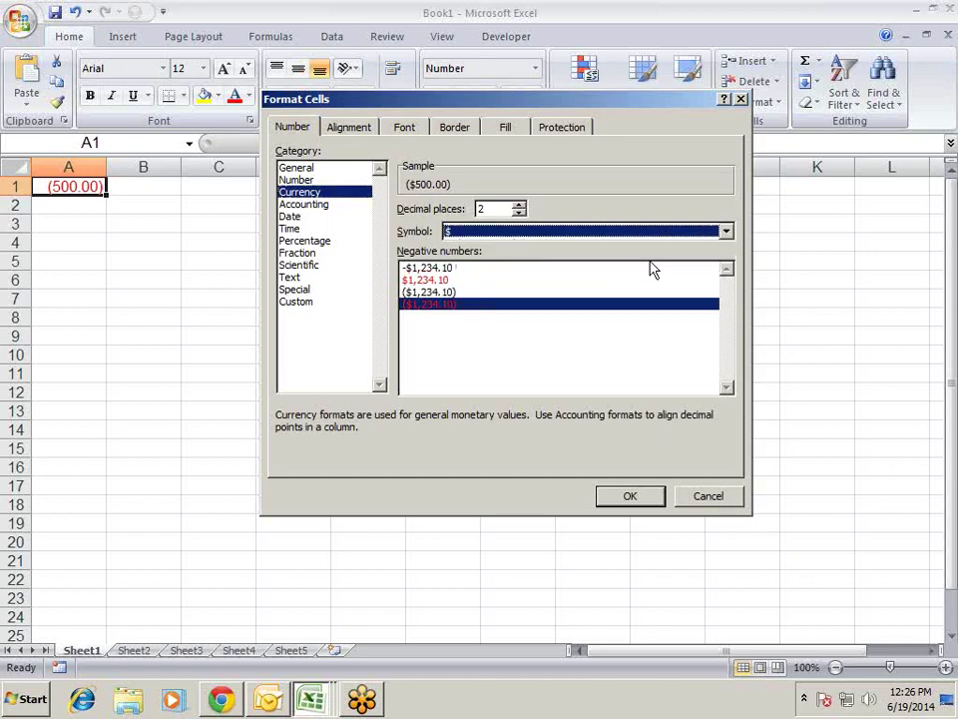
click(637, 499)
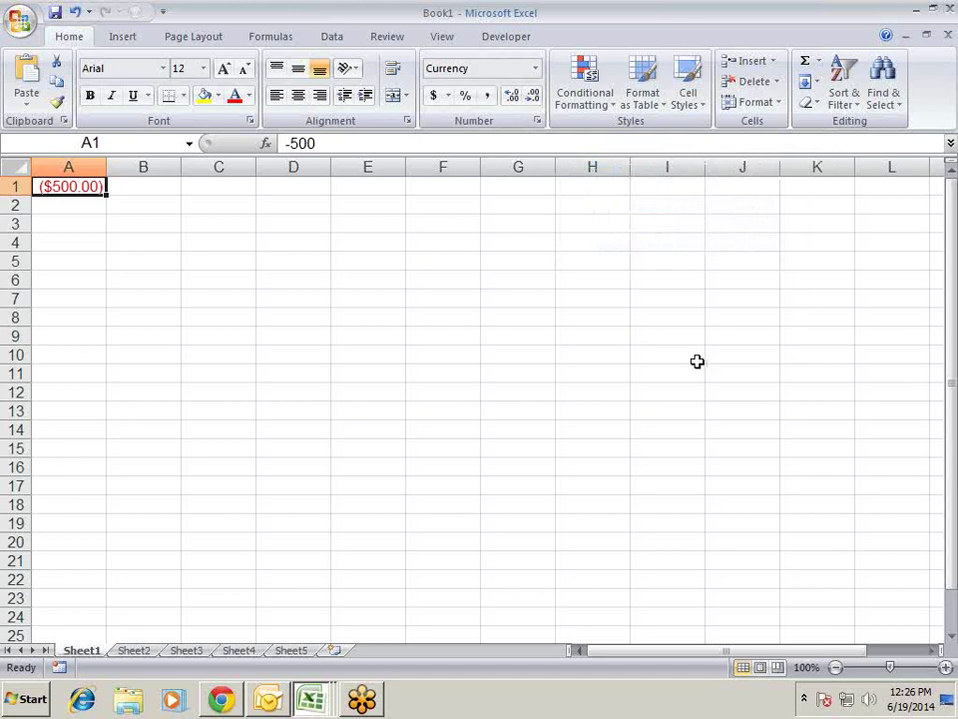
Step: Type the heading 'Amount' in A1
text(Ampo)
key(BackSpace)
key(BackSpace)
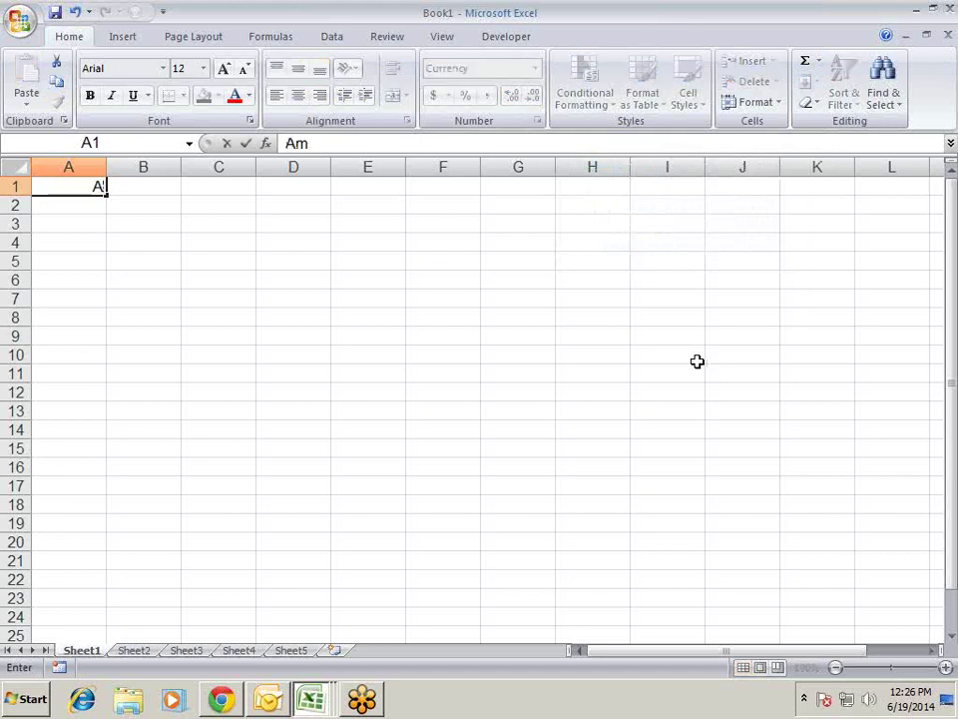
text(oun)
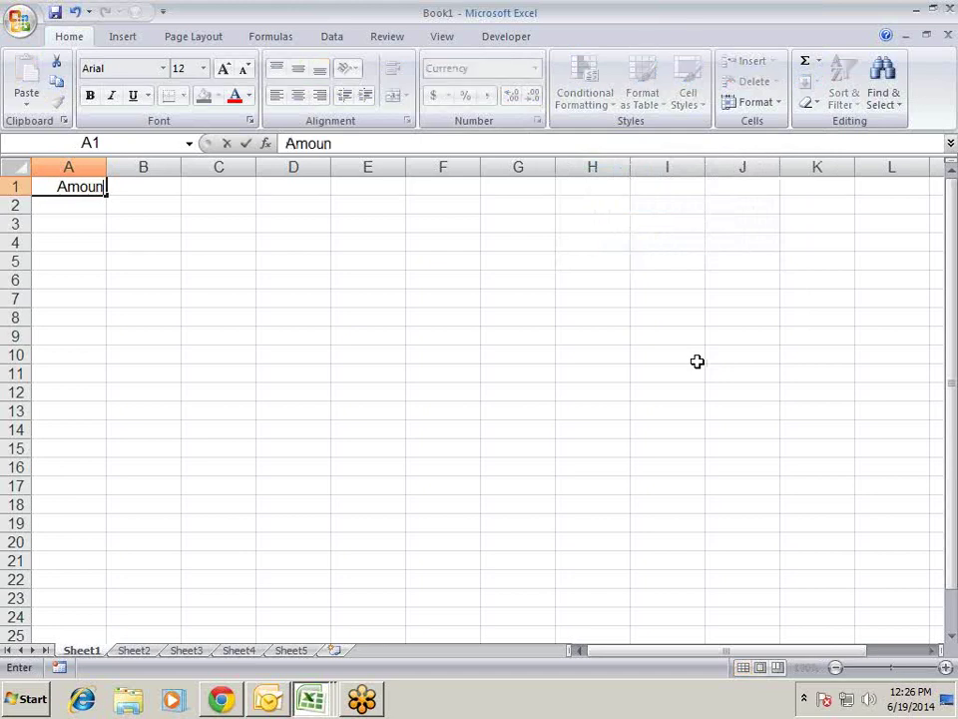
text(t)
key(Return)
Step: Fill A2:A18 with =RANDBETWEEN(10,90)
key(shift+Down)
key(shift+Down)
key(shift+Down)
key(shift+Down)
key(shift+Down)
key(shift+Down)
key(shift+Down)
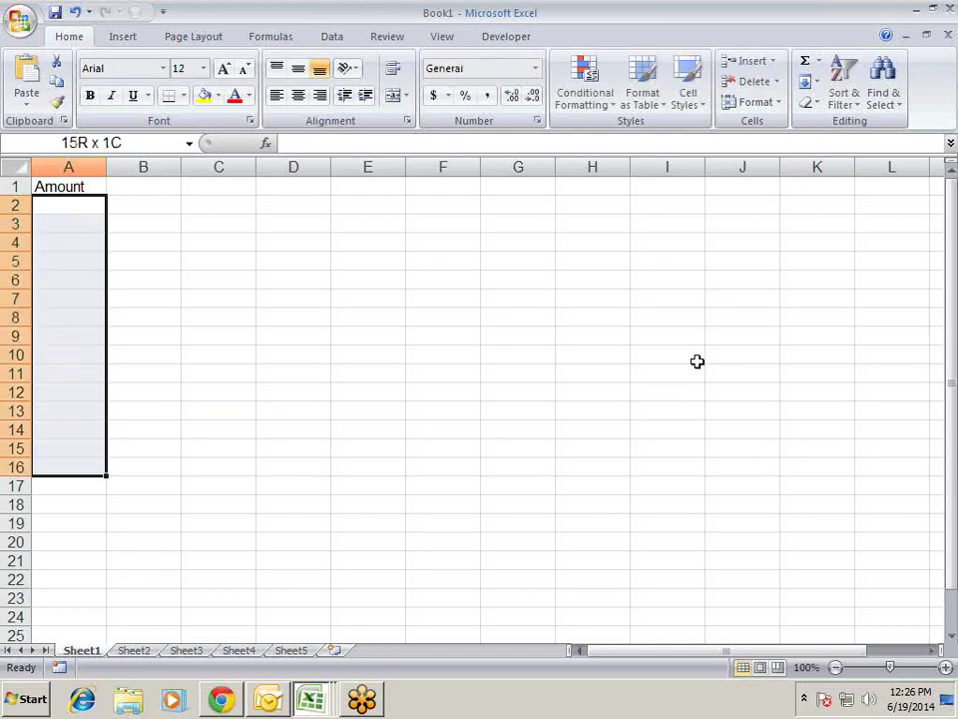
key(shift+Down)
key(shift+Down)
text(=ra)
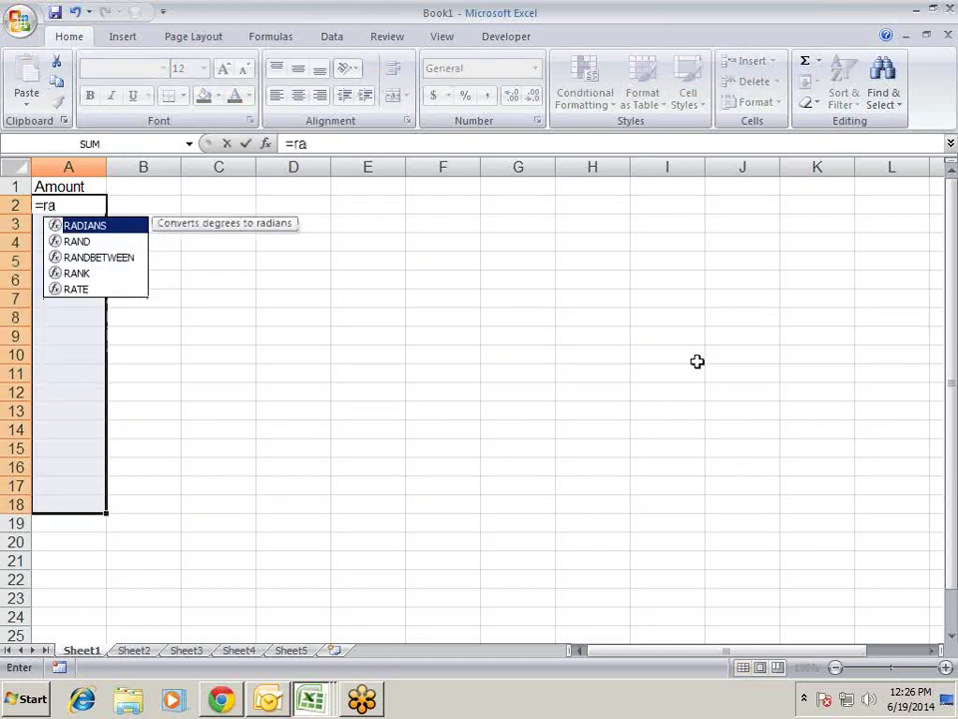
key(Down)
key(Down)
key(Tab)
text(10,)
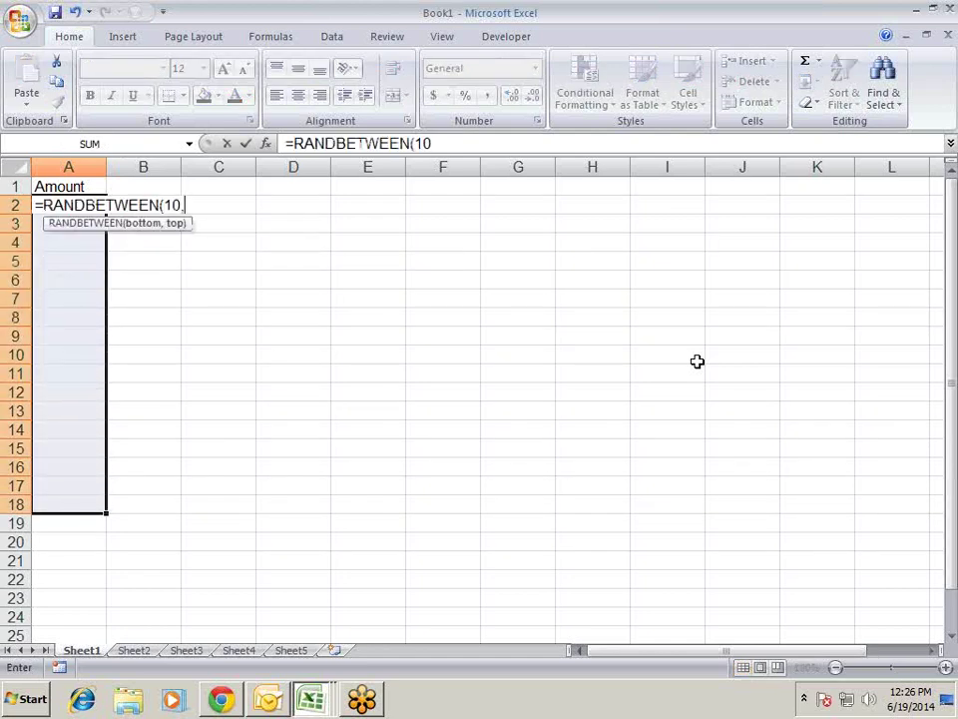
text(90)
key(ctrl+Return)
Step: Copy the random numbers and paste them back as values only
key(ctrl+c)
key(ctrl+alt+v)
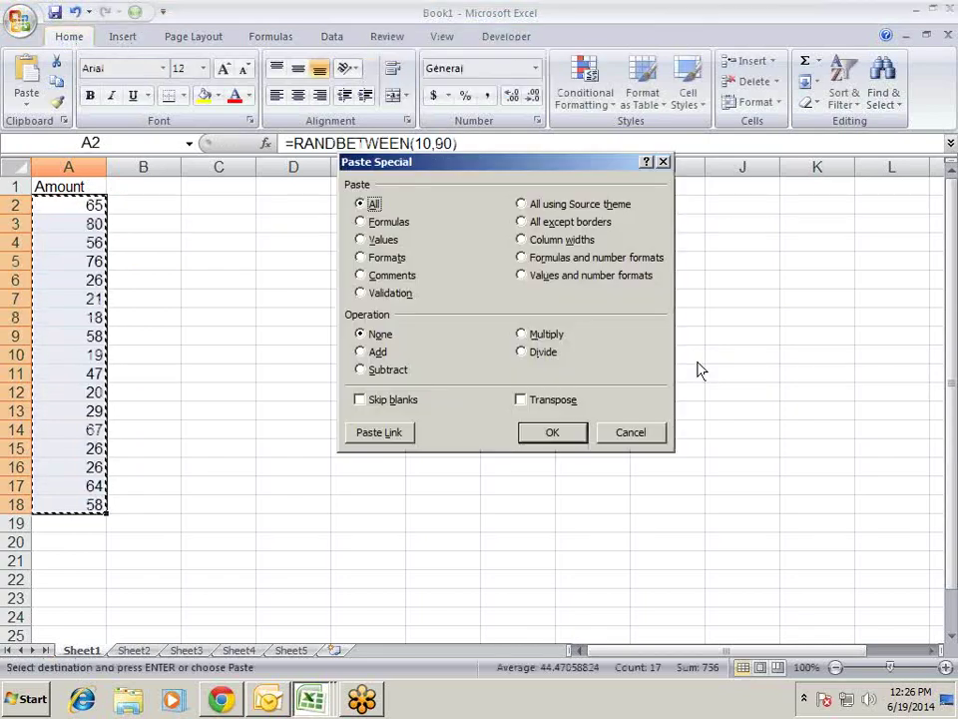
key(v)
key(Return)
key(Escape)
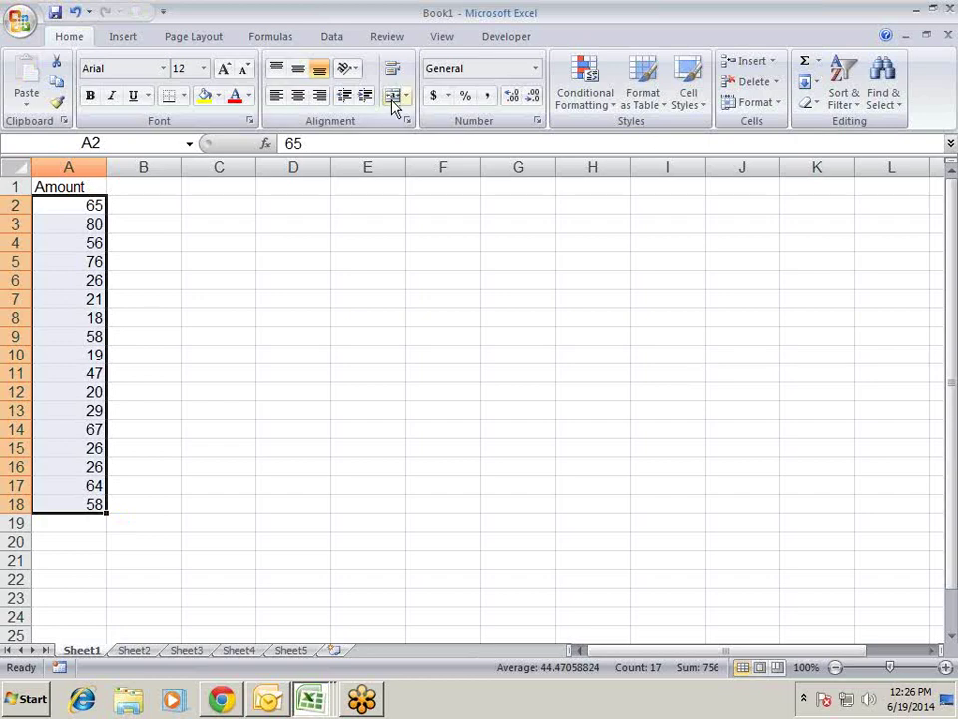
Step: Apply dollar Currency format to the Amount values
click(538, 119)
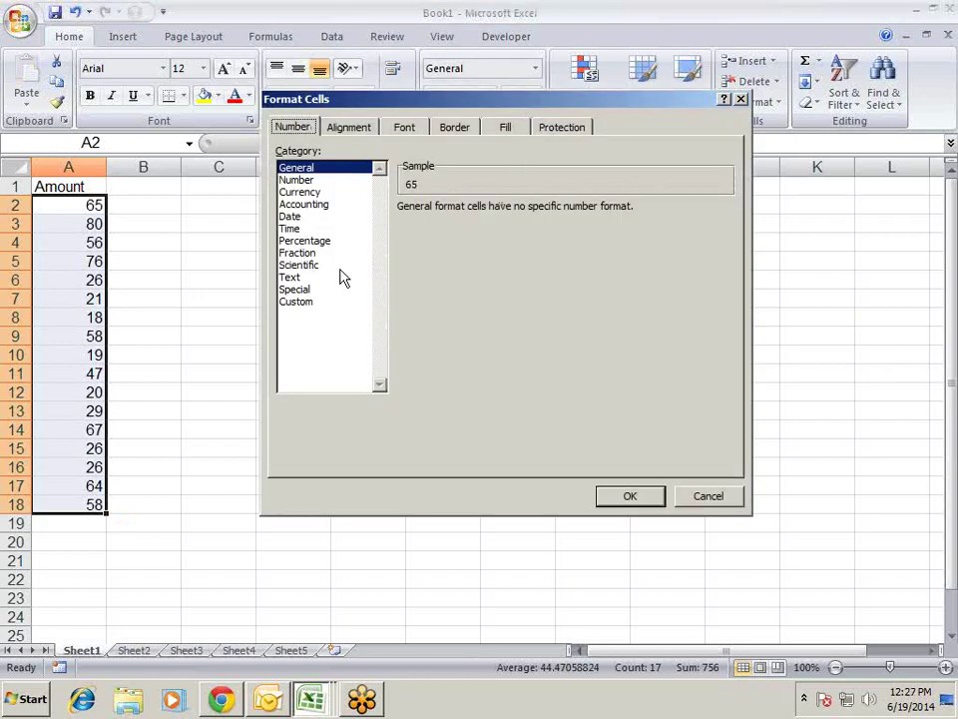
click(317, 192)
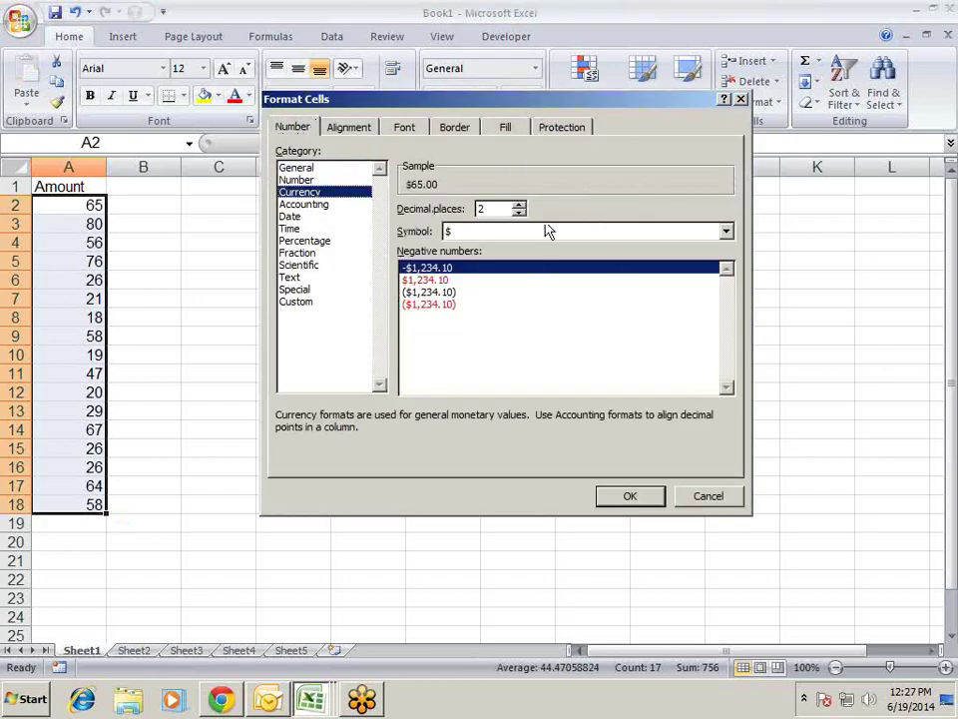
click(549, 235)
click(548, 259)
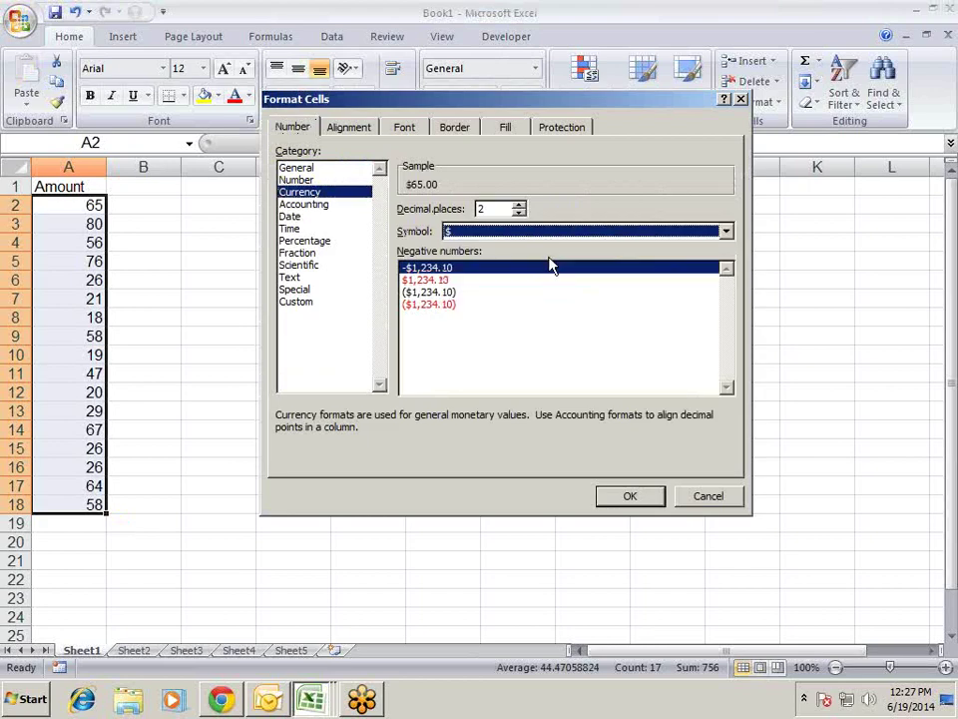
click(635, 499)
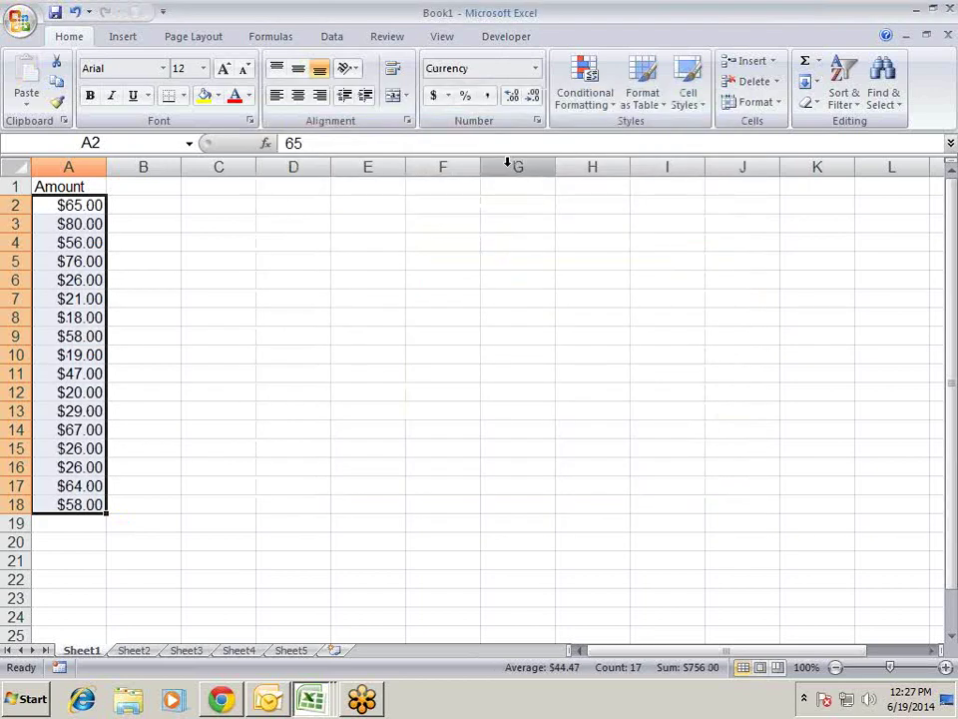
Step: Change the amounts' currency symbol to Rs. English (India), e.g. Rs. 65.00
click(538, 120)
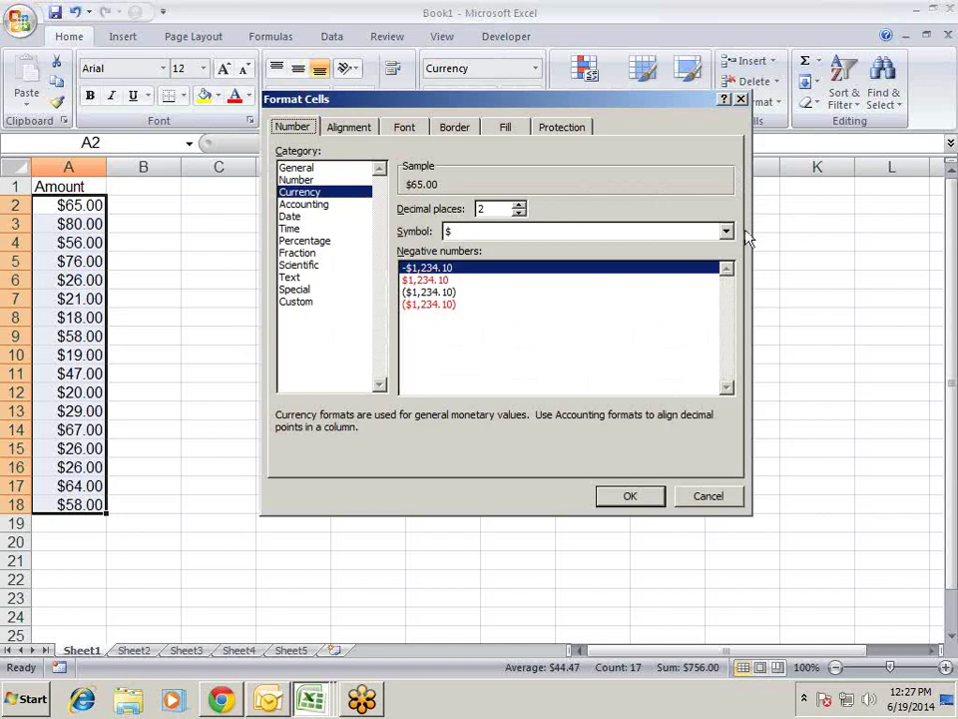
click(728, 233)
scroll(676, 300, down, 2)
scroll(677, 291, down, 2)
scroll(678, 291, down, 2)
scroll(680, 288, down, 2)
scroll(680, 285, down, 2)
scroll(684, 283, down, 2)
scroll(687, 284, down, 2)
scroll(684, 284, down, 2)
scroll(685, 285, down, 2)
scroll(685, 284, down, 2)
scroll(685, 285, down, 2)
scroll(685, 285, down, 2)
scroll(685, 284, down, 2)
scroll(685, 285, down, 2)
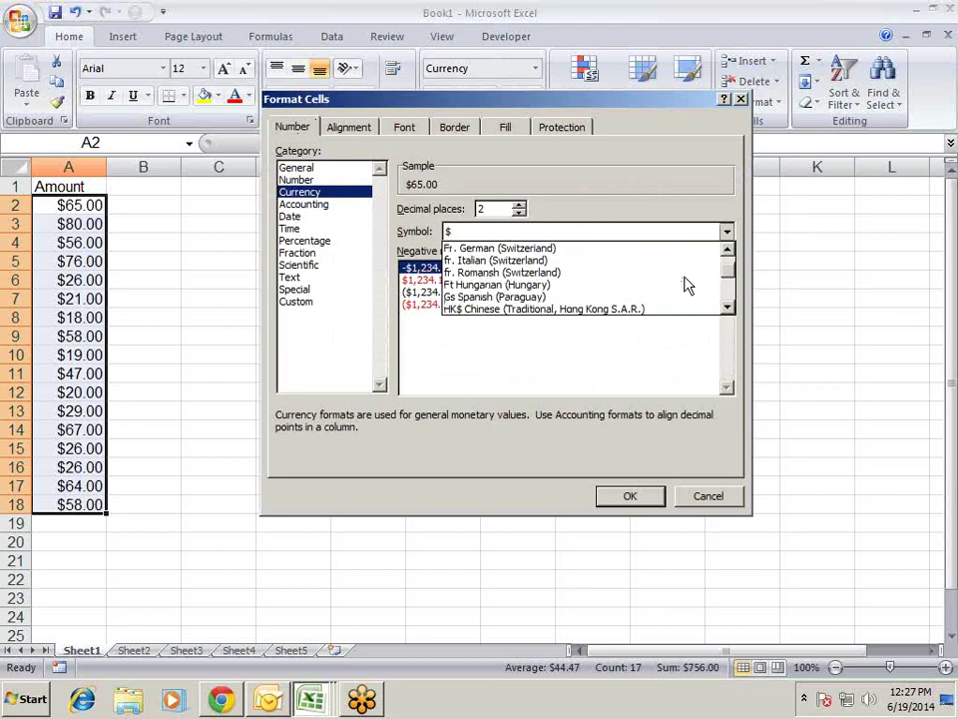
scroll(685, 284, down, 2)
scroll(684, 285, down, 2)
scroll(685, 285, down, 2)
scroll(685, 285, down, 2)
scroll(685, 284, down, 2)
scroll(685, 284, down, 3)
scroll(685, 285, down, 2)
scroll(685, 284, up, 1)
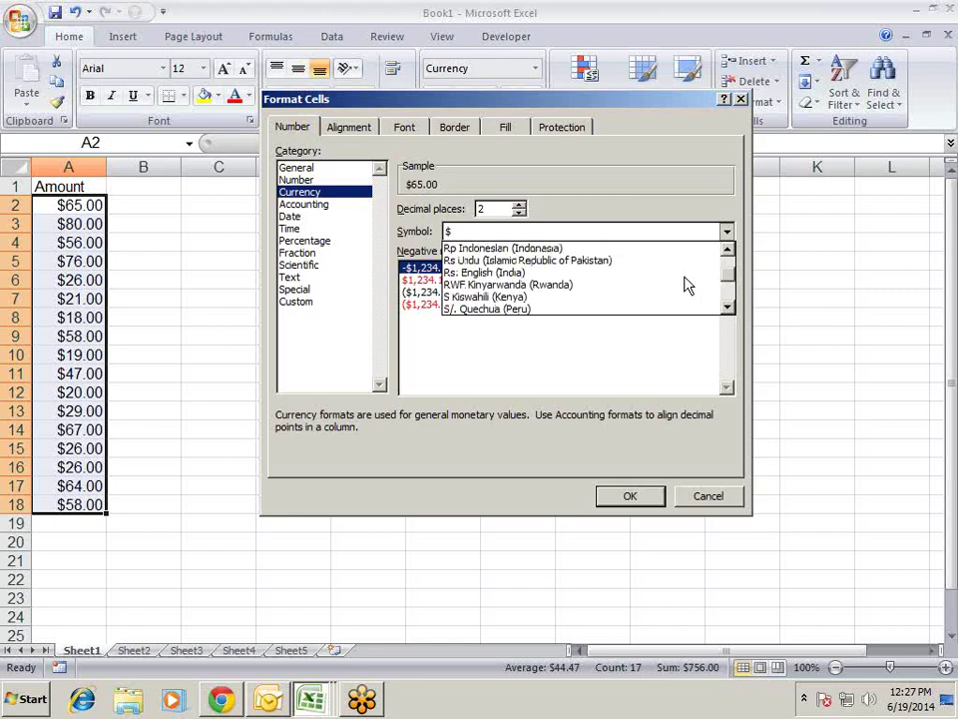
click(509, 274)
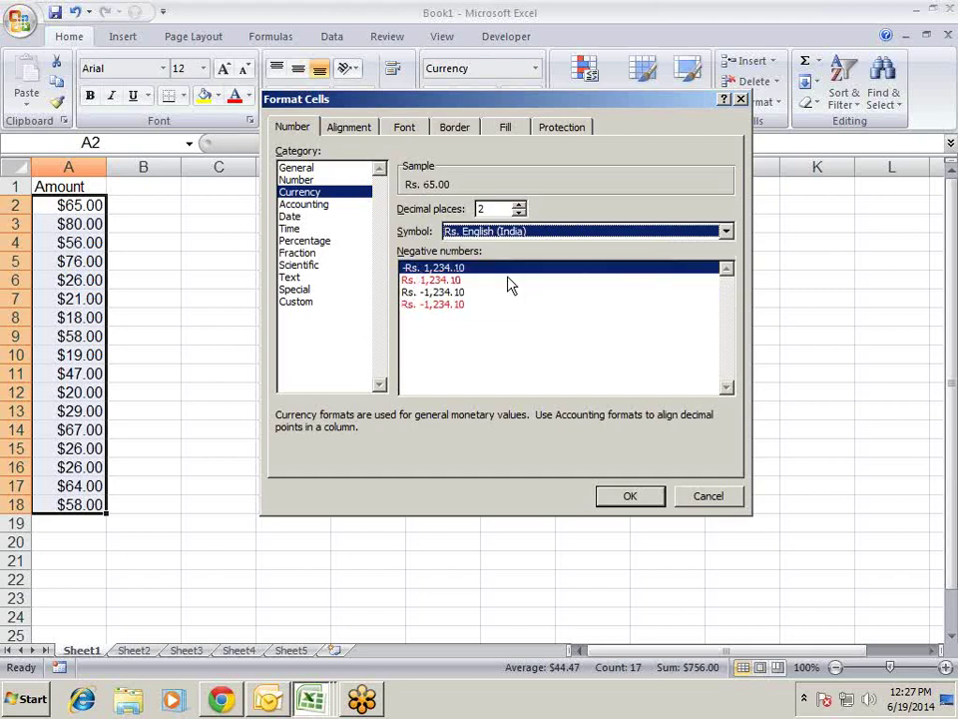
click(630, 497)
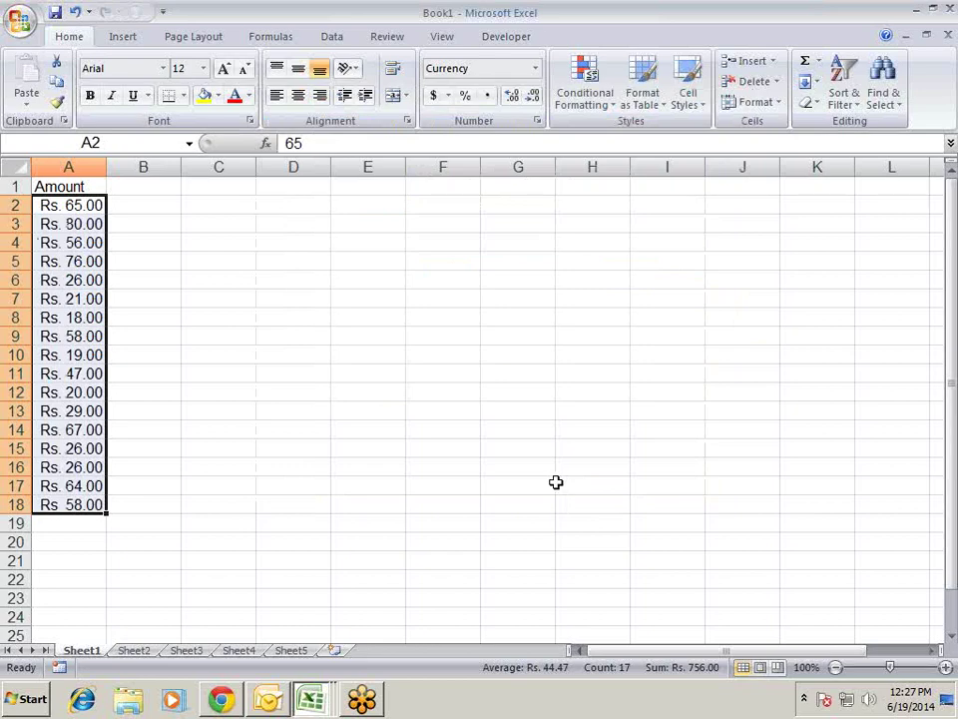
Step: Switch to Chrome and go to google.co.in
click(224, 699)
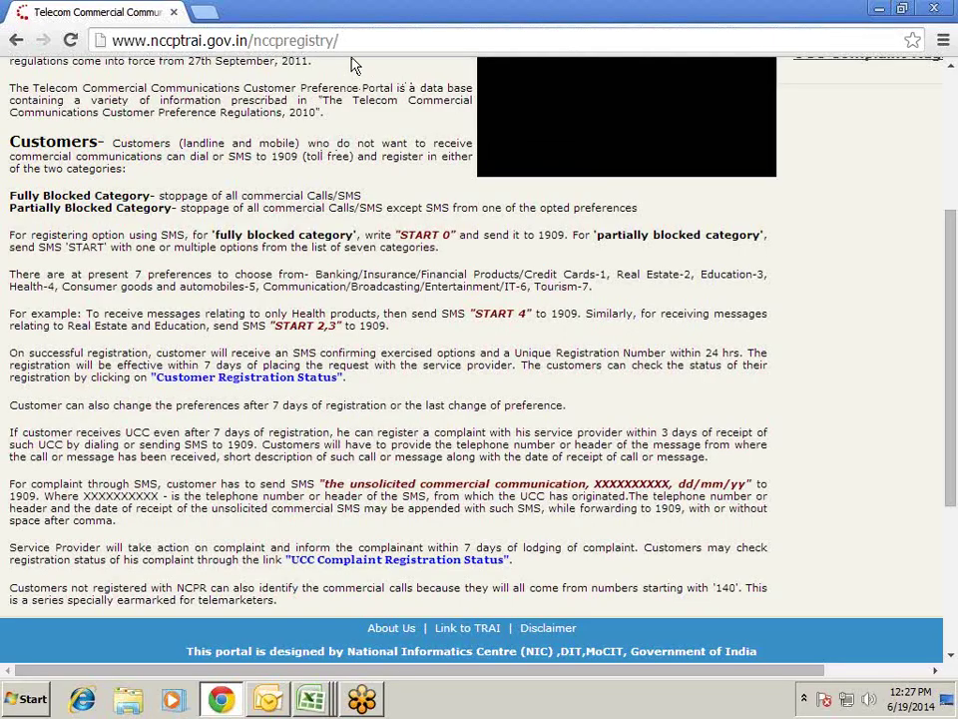
click(381, 42)
text(go)
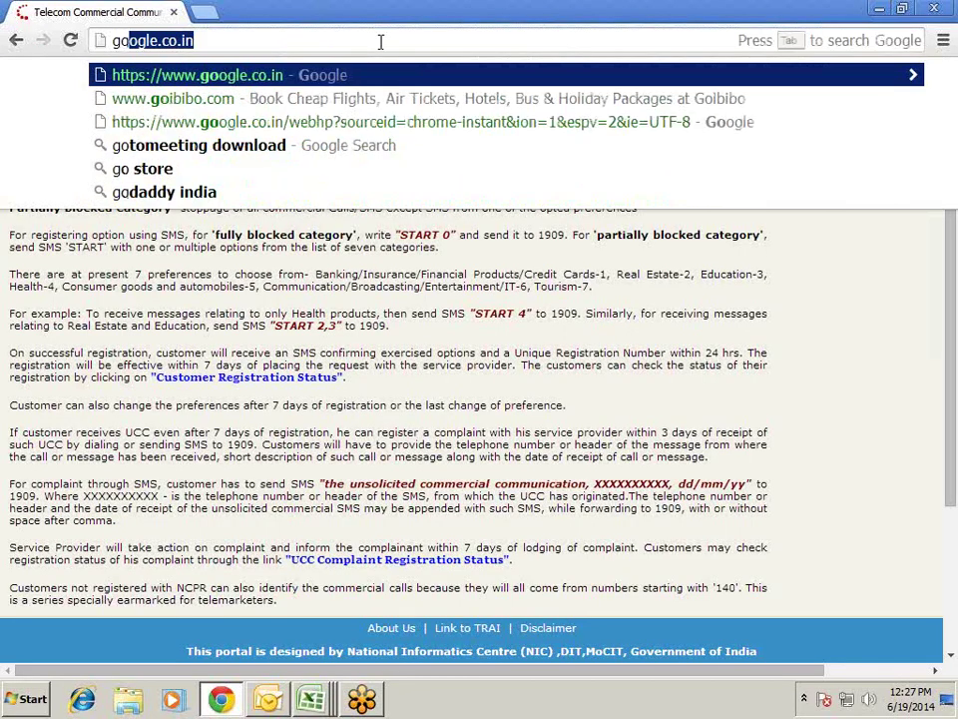
key(Return)
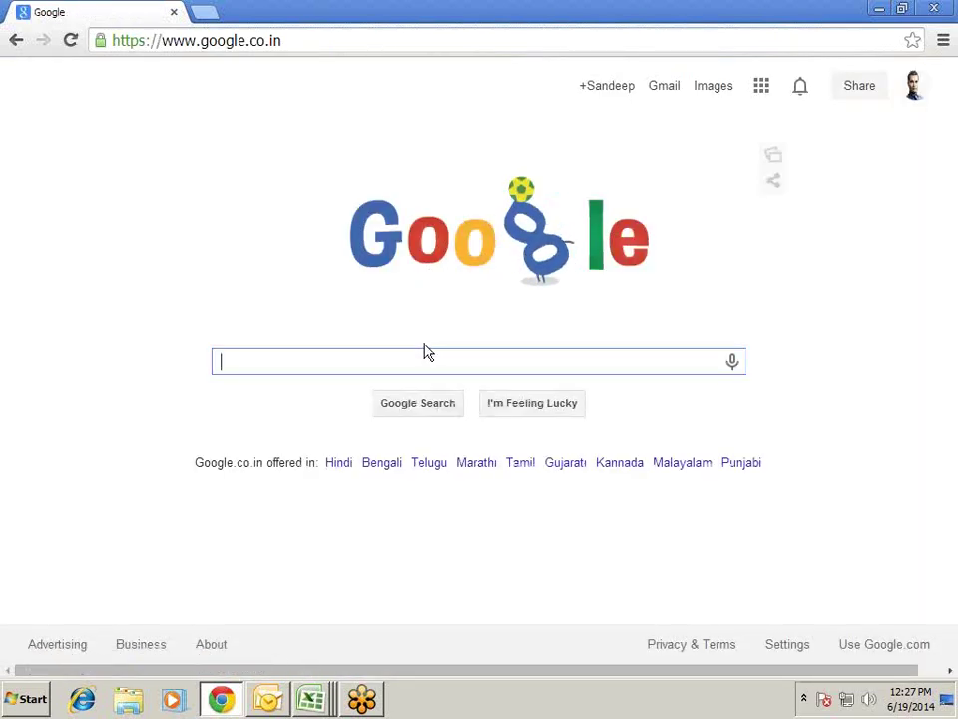
Step: Search Google for 'rupee foradian' and open the Indian Rupee Symbol Font result
text(ruypee)
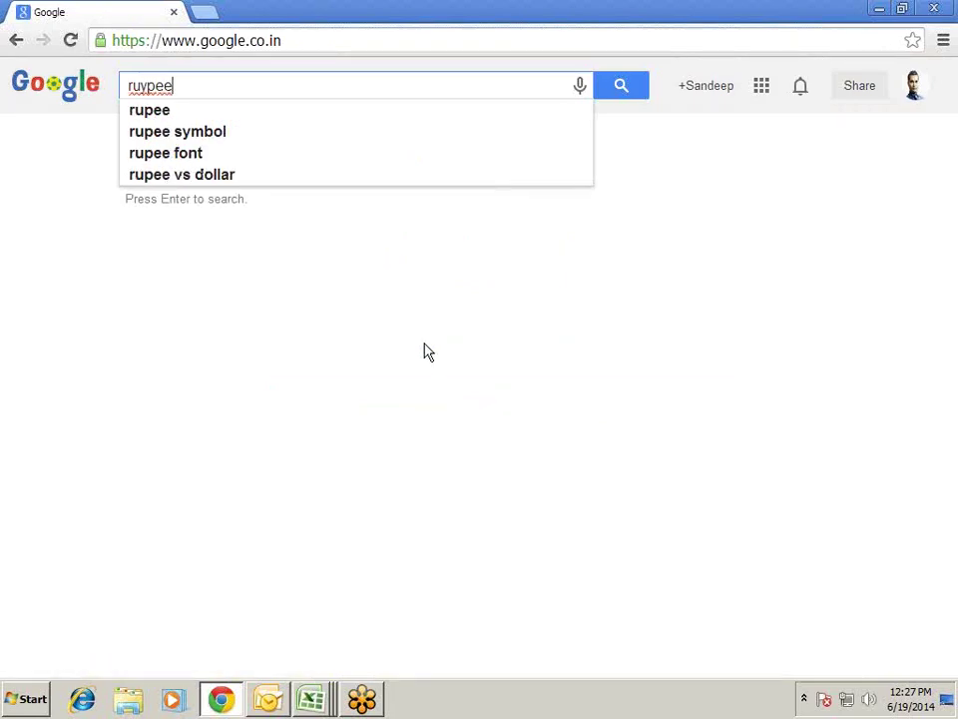
key(BackSpace)
key(BackSpace)
text(pee)
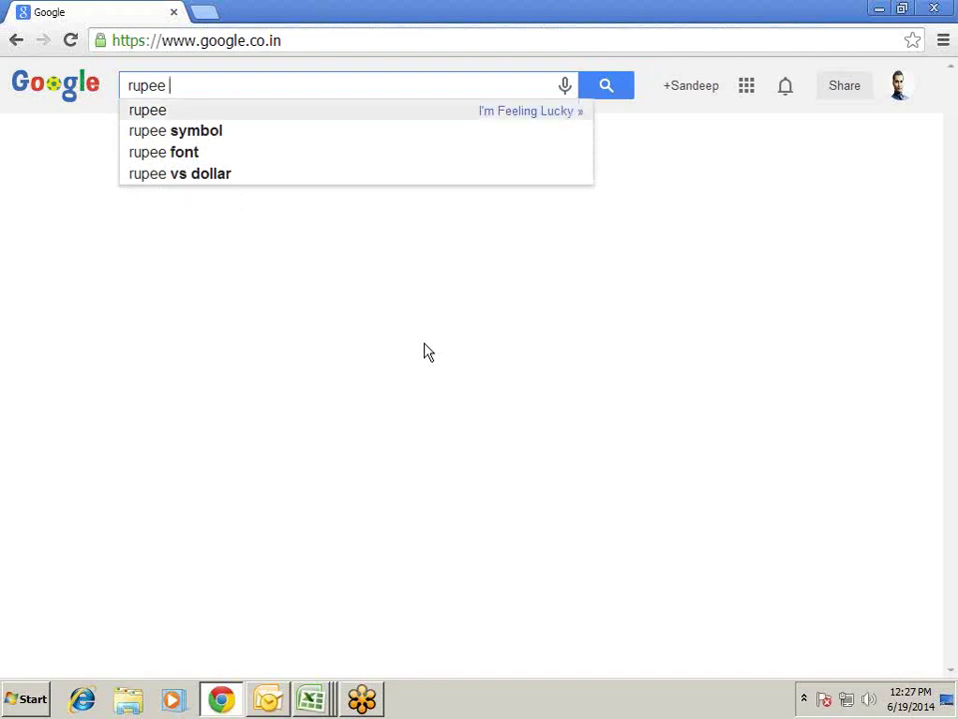
text( foradian)
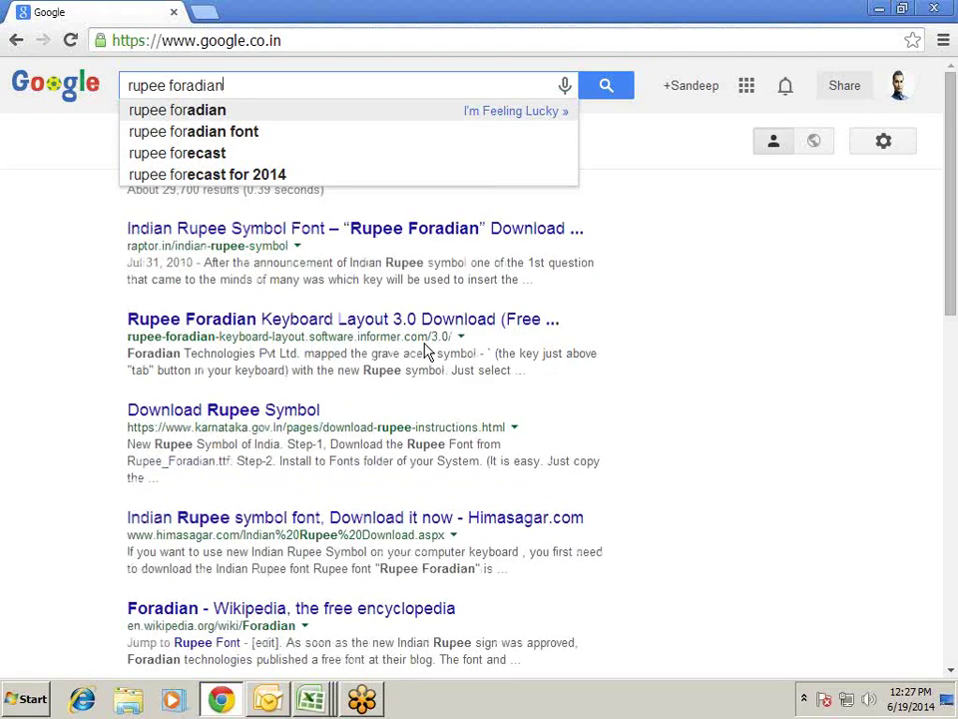
key(Return)
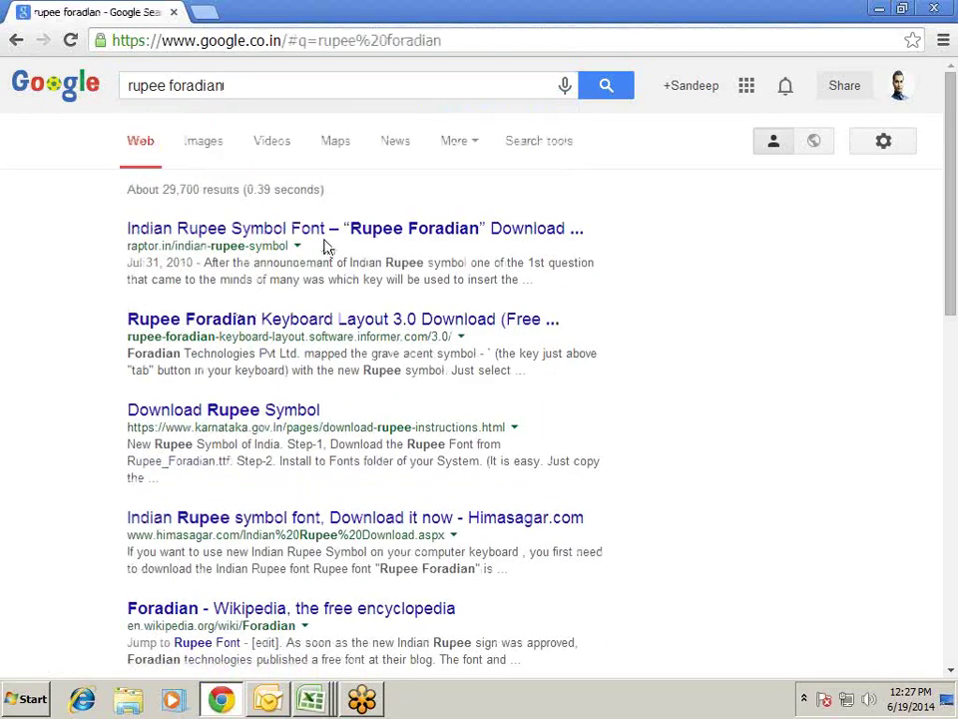
click(348, 232)
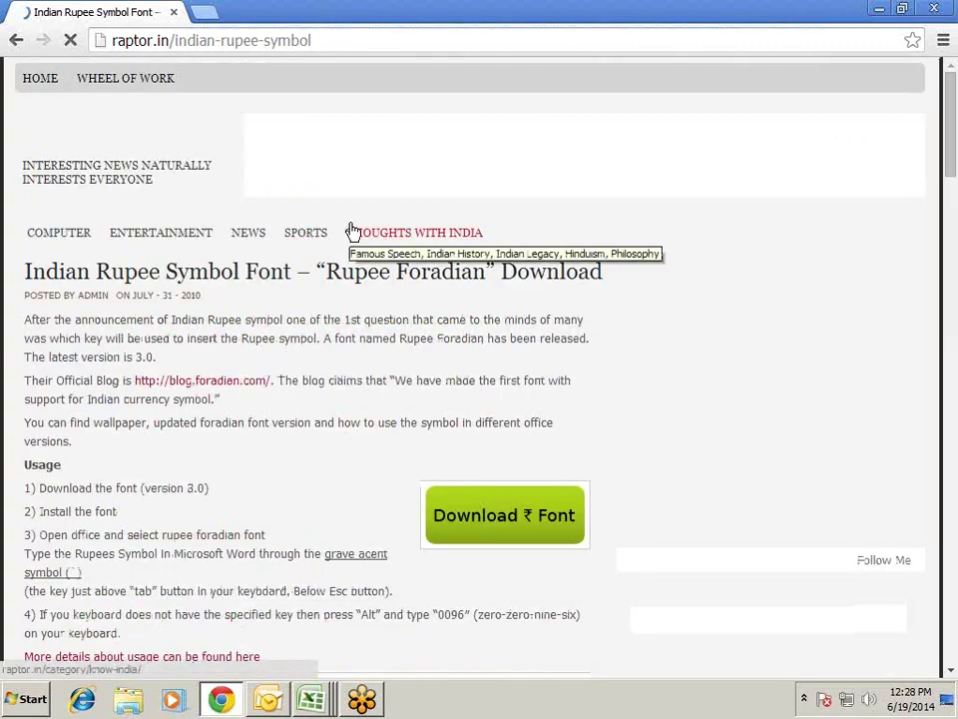
Step: Download Rupee_Foradian.ttf and show it in its Downloads folder
click(470, 526)
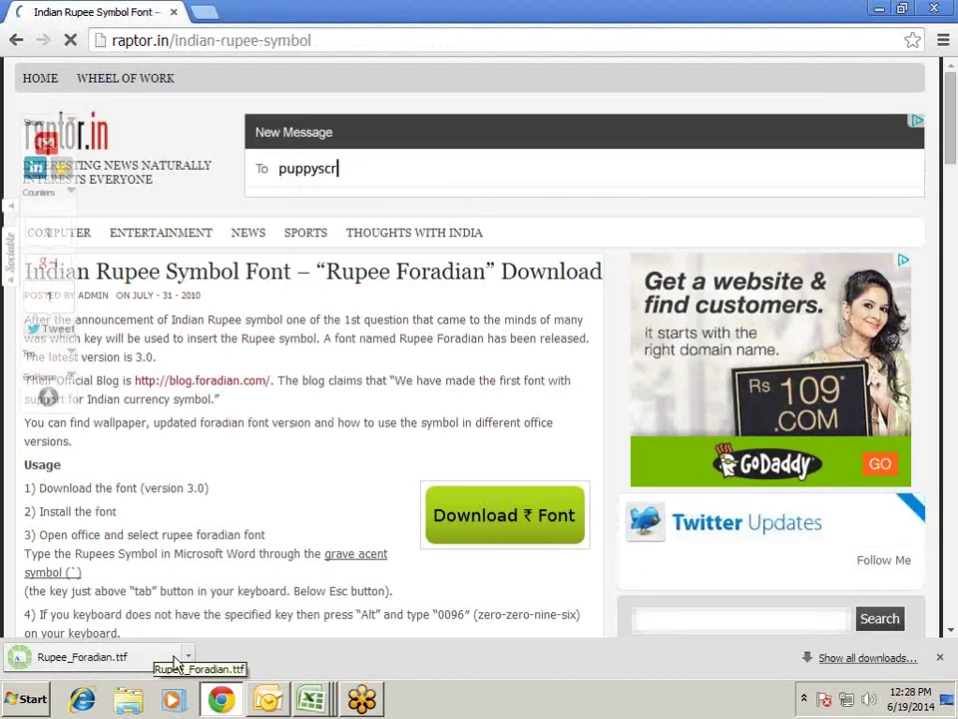
click(187, 657)
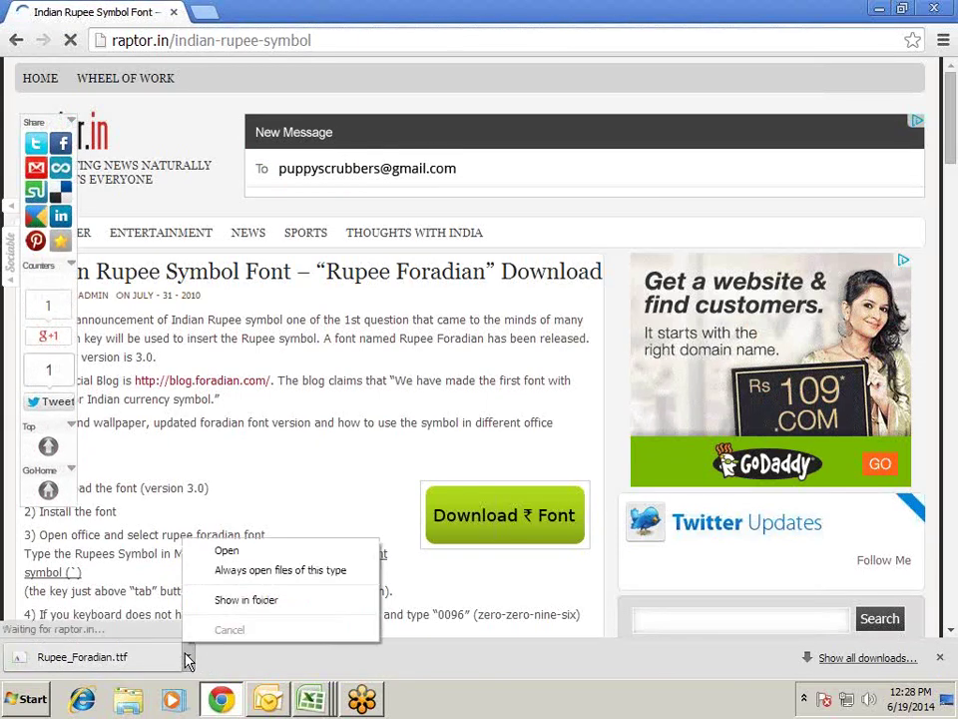
click(249, 599)
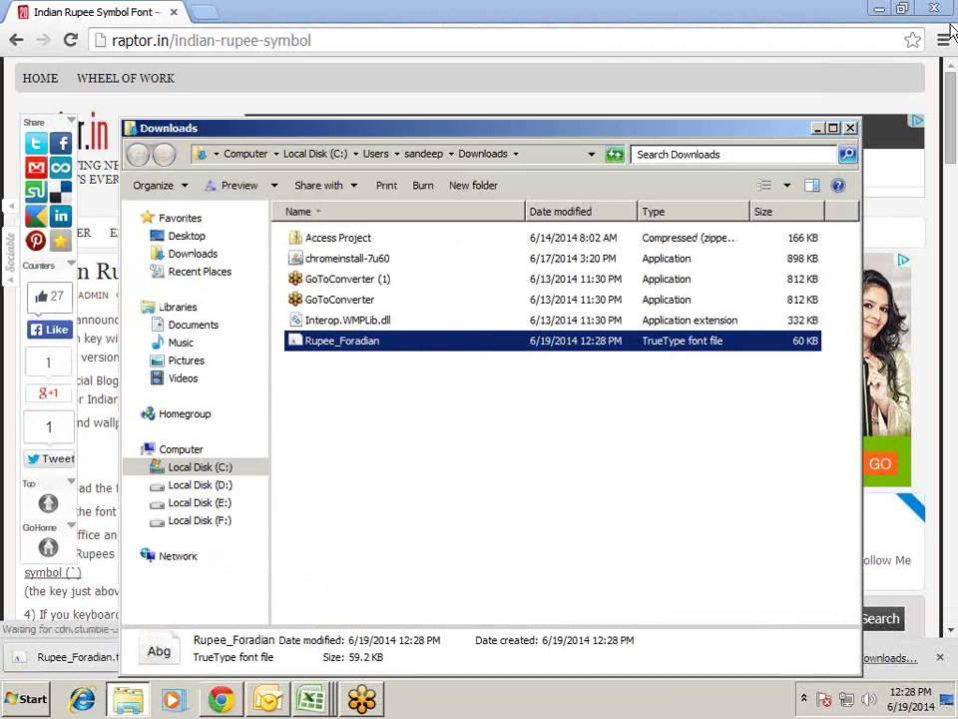
click(850, 128)
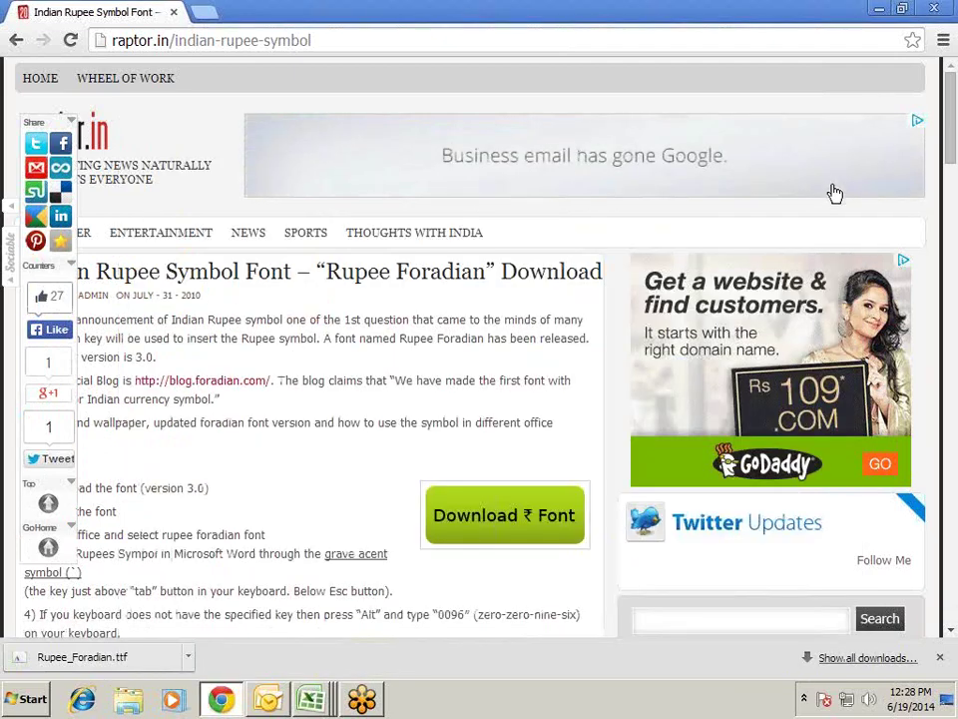
key(super+r)
text(f)
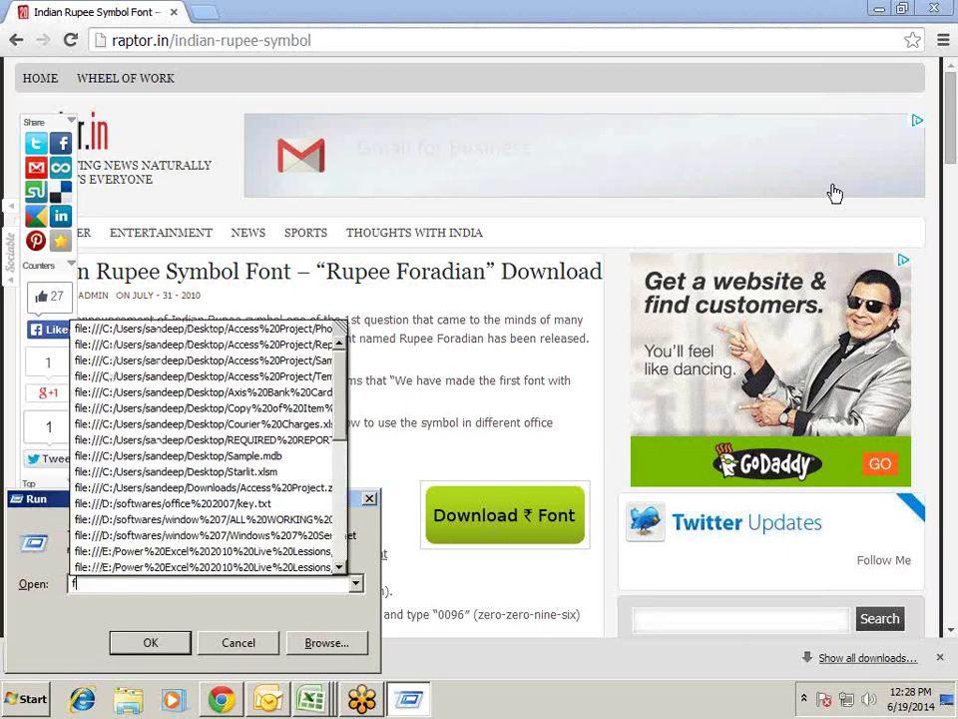
text(onts)
key(Return)
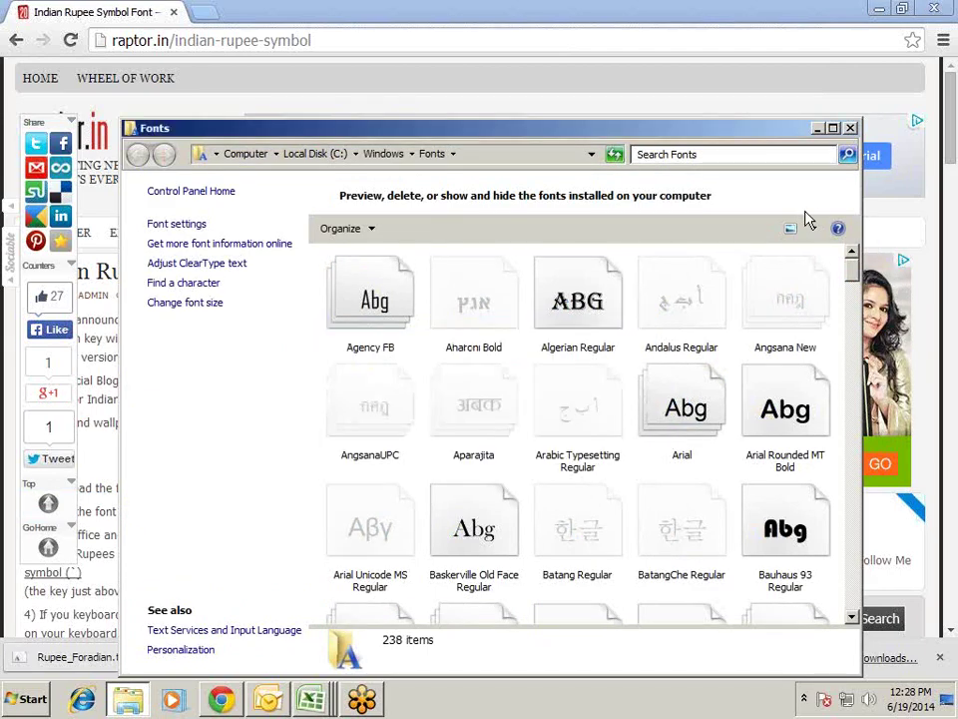
click(851, 128)
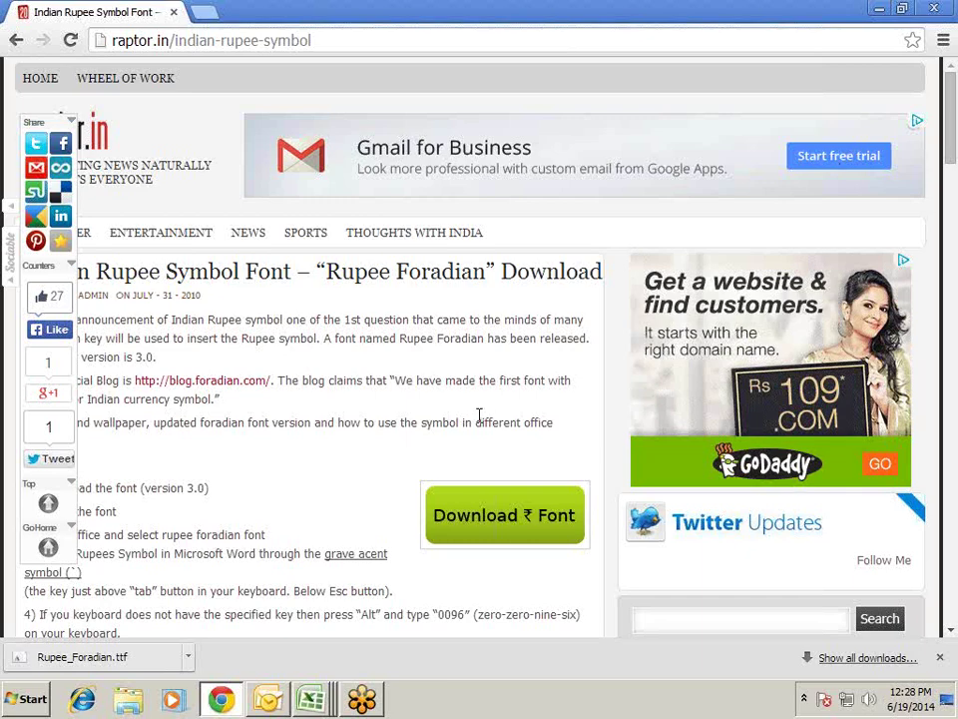
click(30, 699)
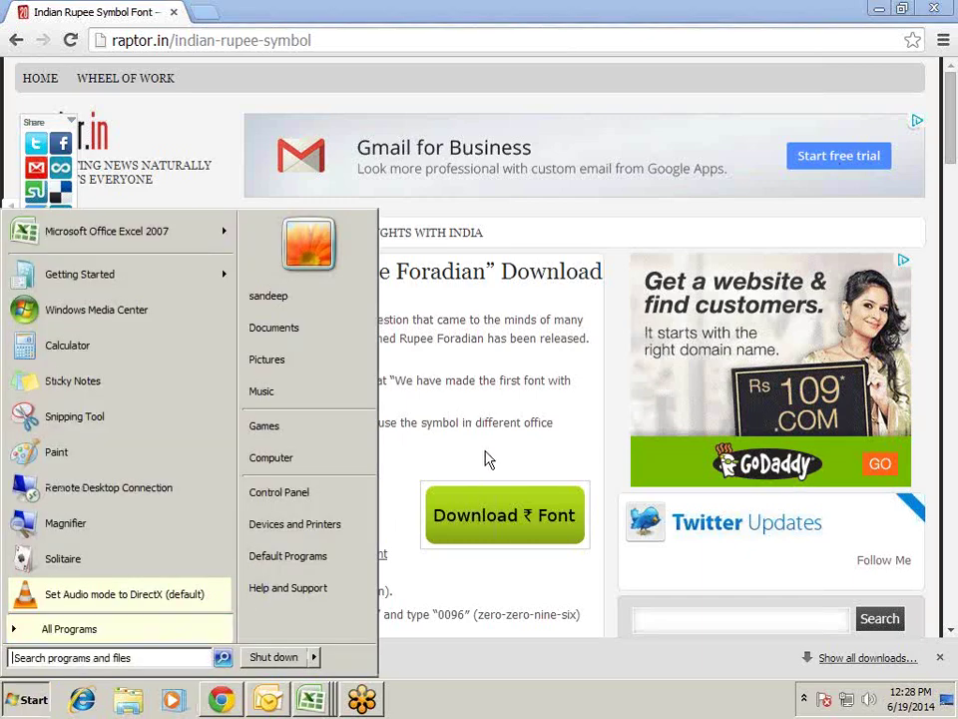
key(super+r)
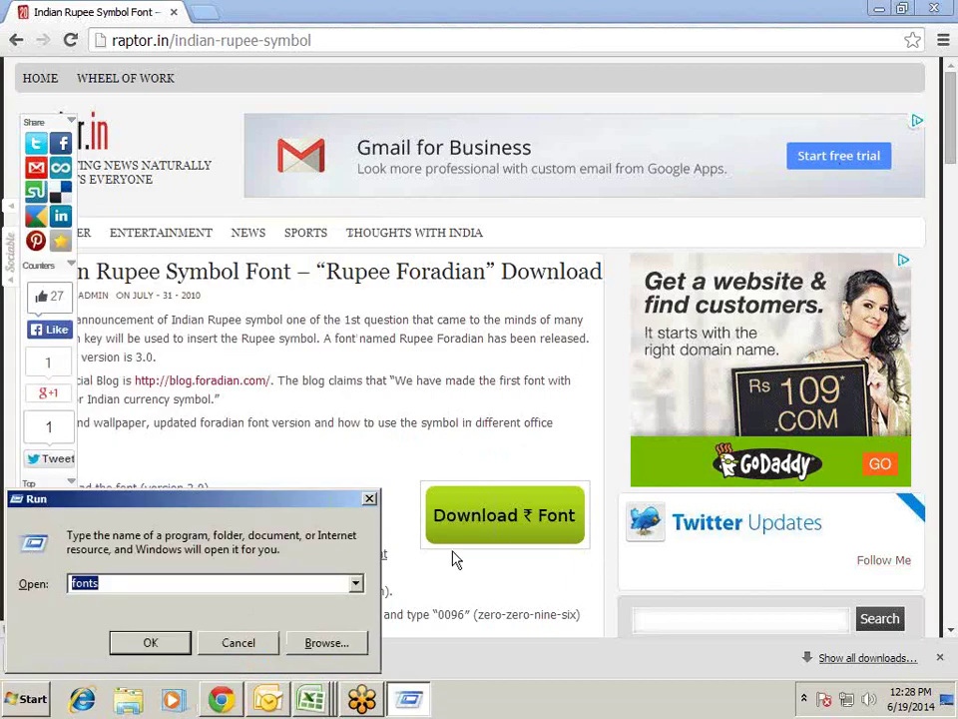
click(129, 586)
key(Return)
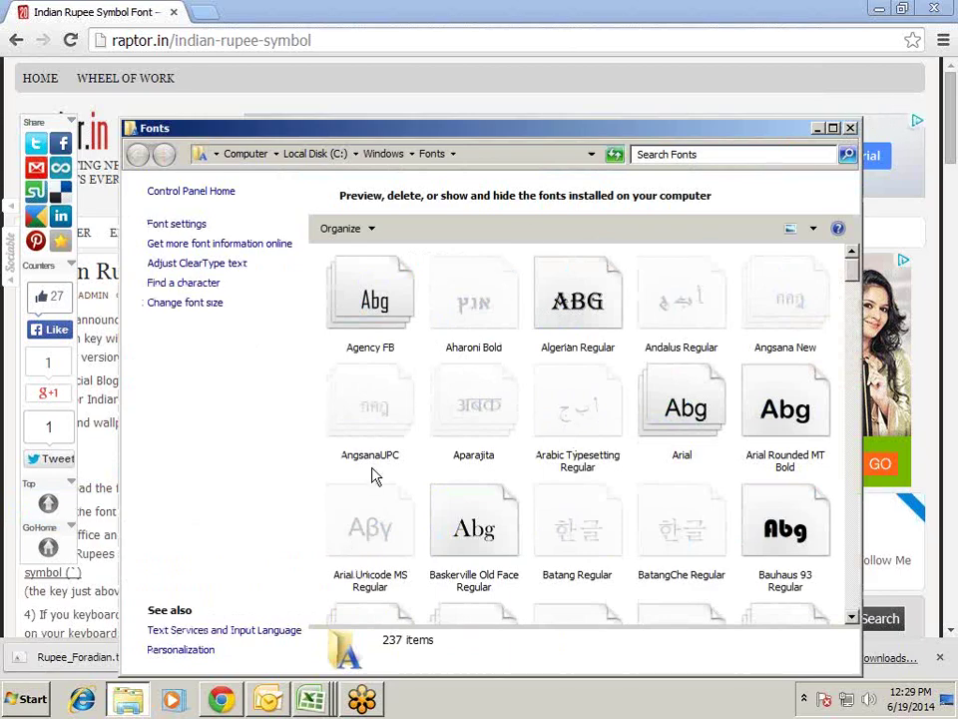
click(440, 305)
text(r)
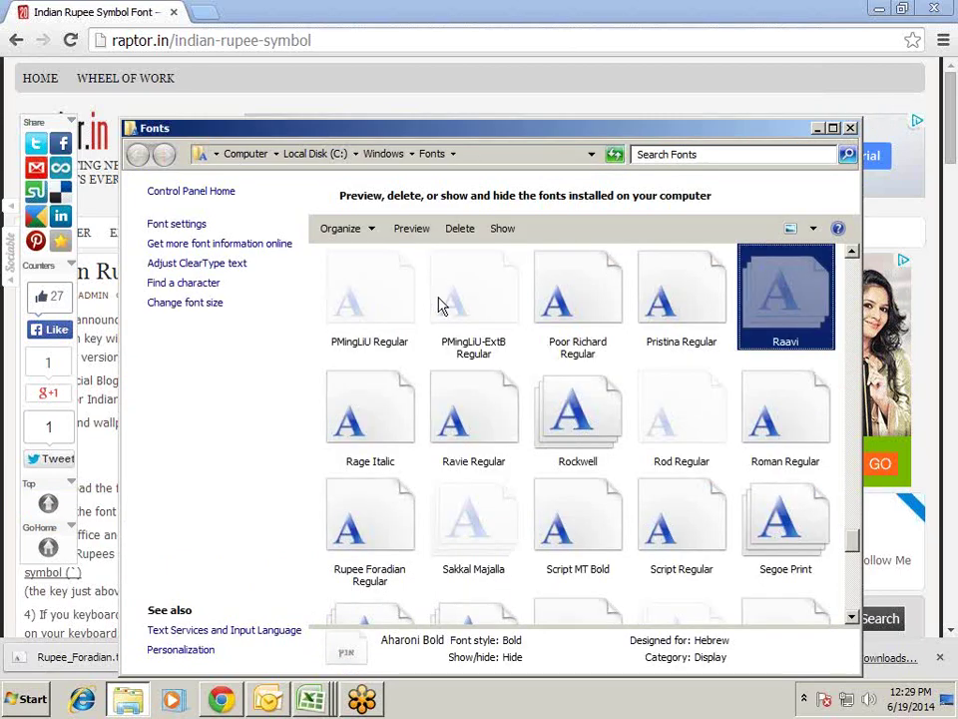
text(u)
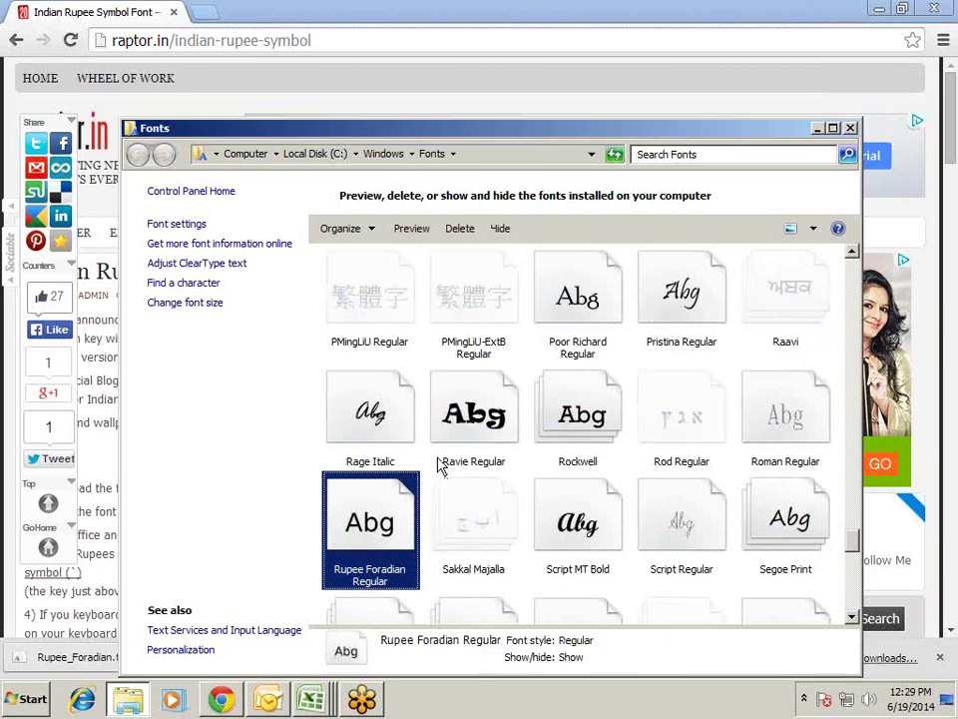
click(850, 130)
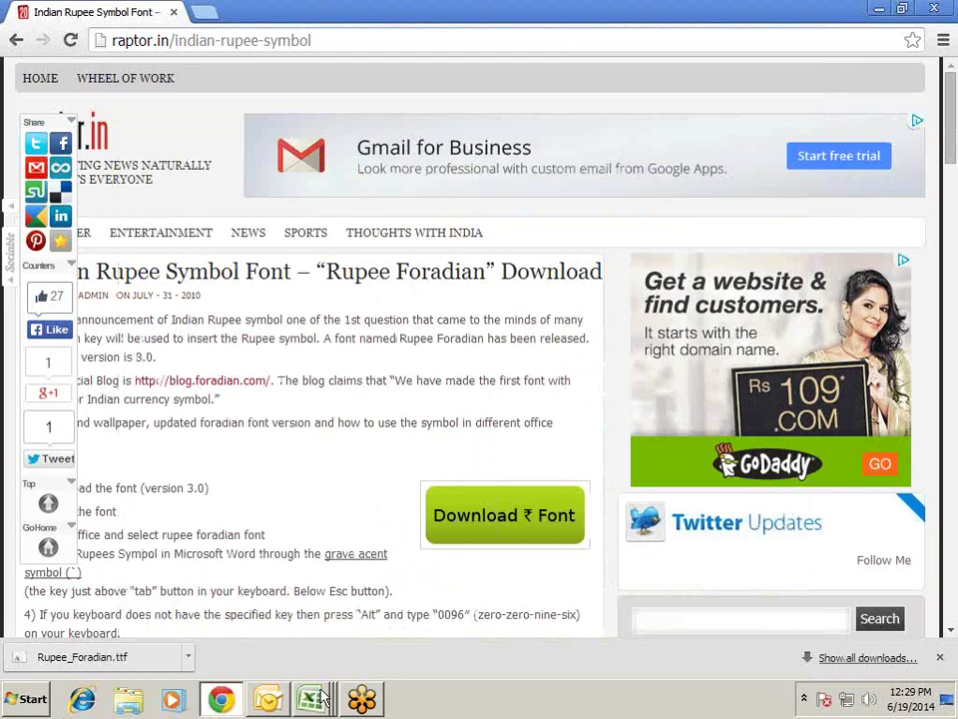
Step: Bring Book1 to the front and browse the currency symbols, cancelling to keep Rs. English (India)
click(308, 700)
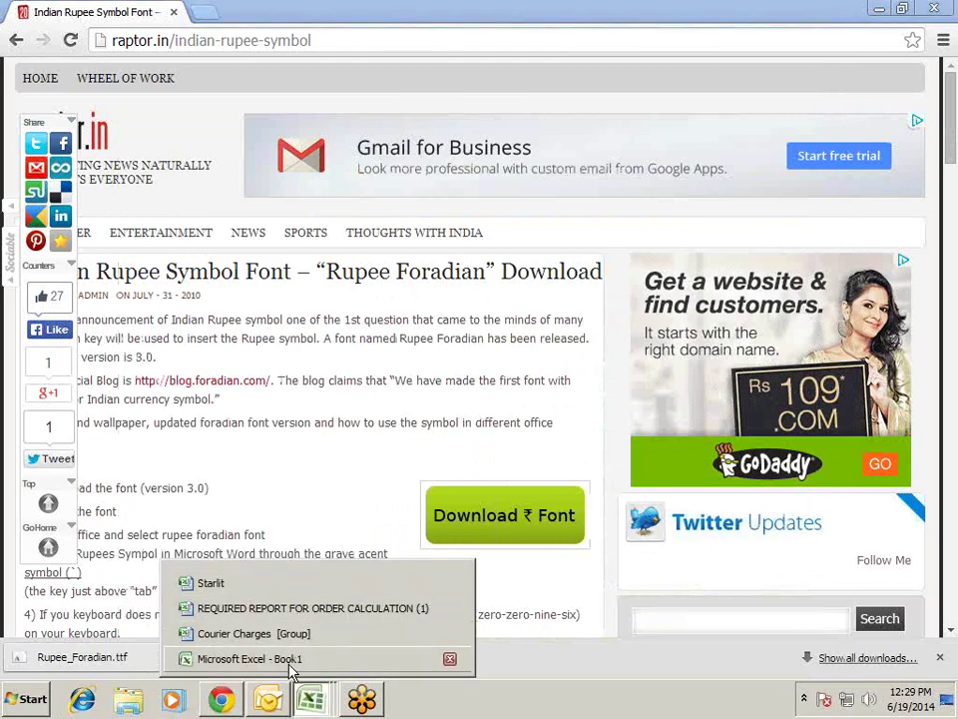
click(250, 659)
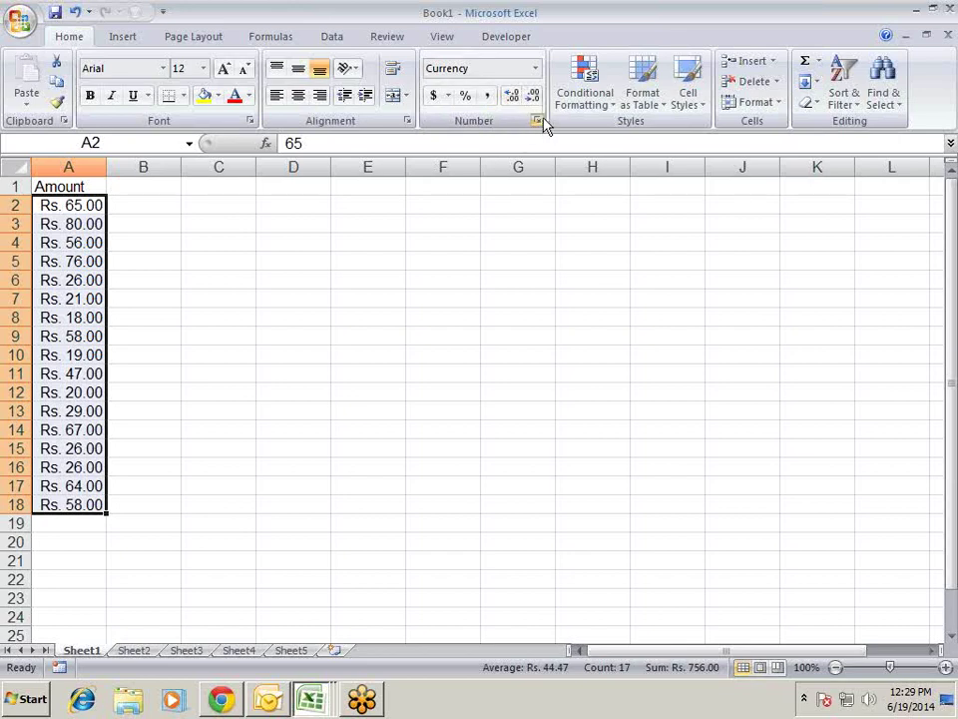
click(538, 121)
click(577, 232)
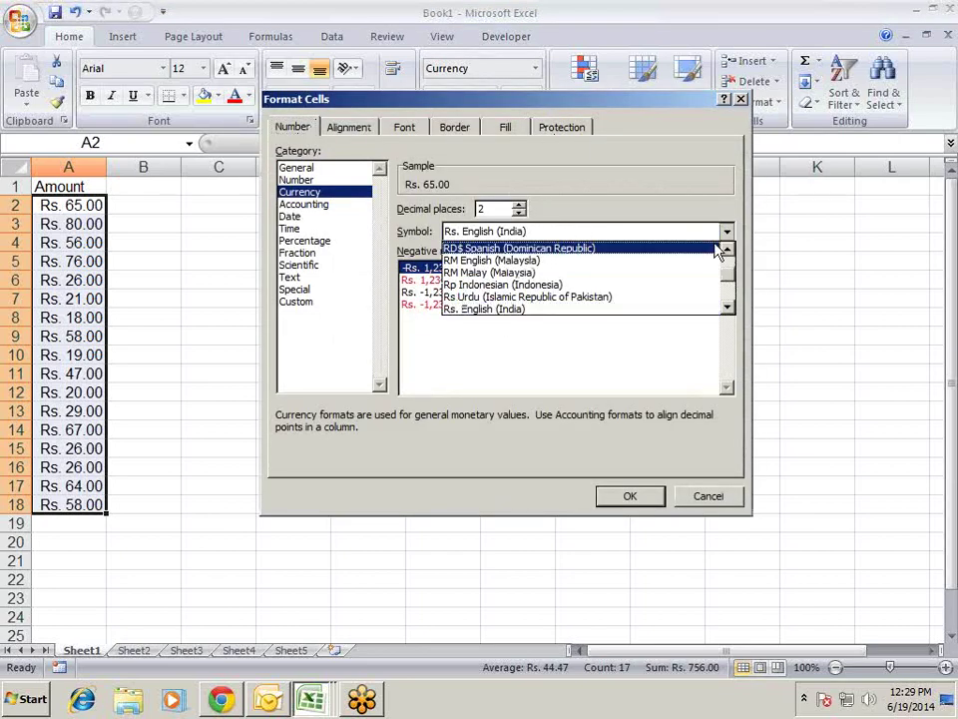
drag(731, 281, 730, 243)
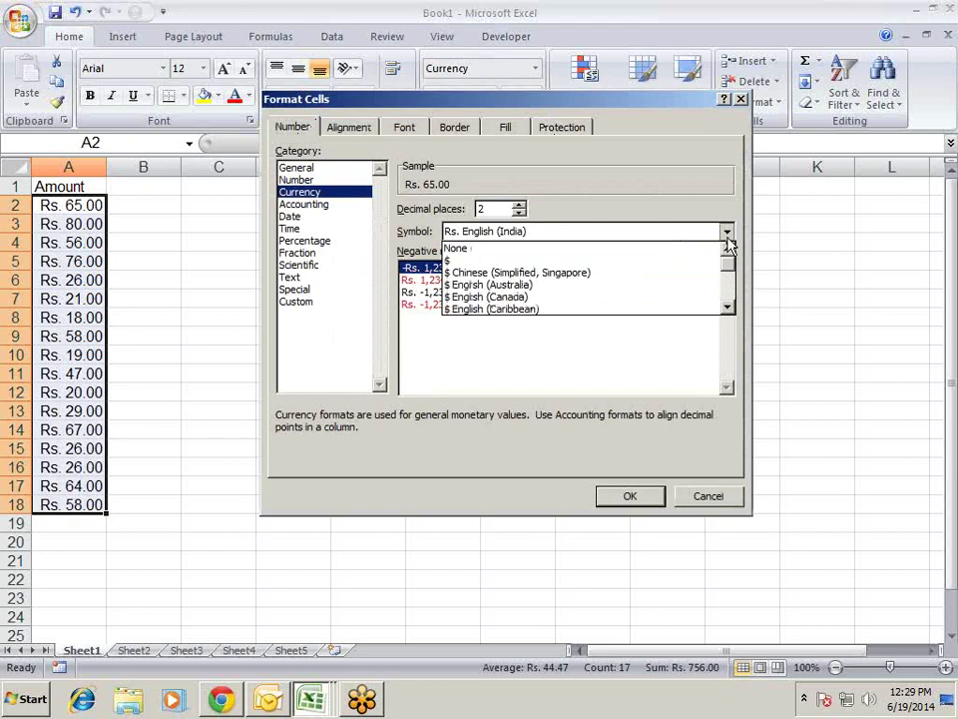
click(696, 232)
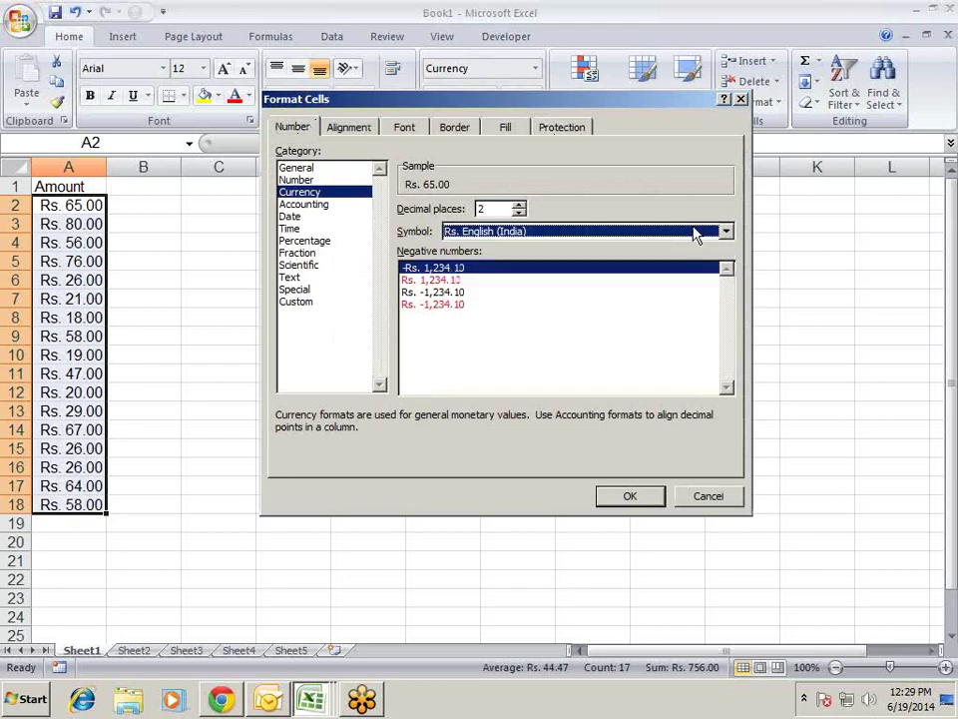
click(695, 232)
key(Down)
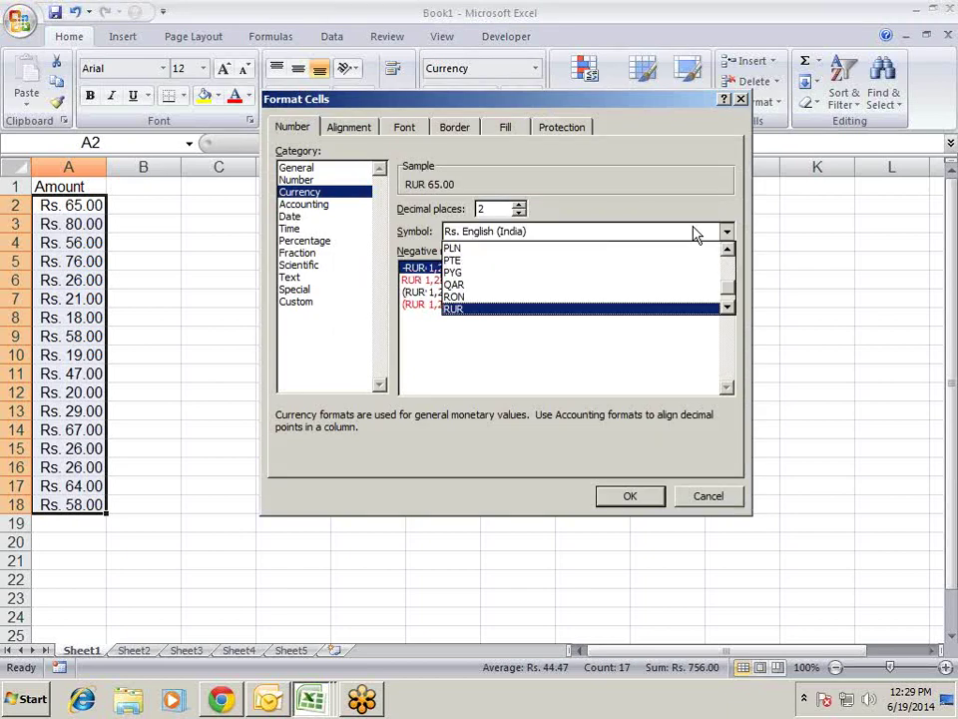
key(Down)
key(Down)
key(Down)
key(Down)
key(Down)
key(Down)
key(Down)
key(Down)
key(Down)
key(Down)
key(Down)
key(Down)
key(Down)
key(Down)
key(Escape)
key(Escape)
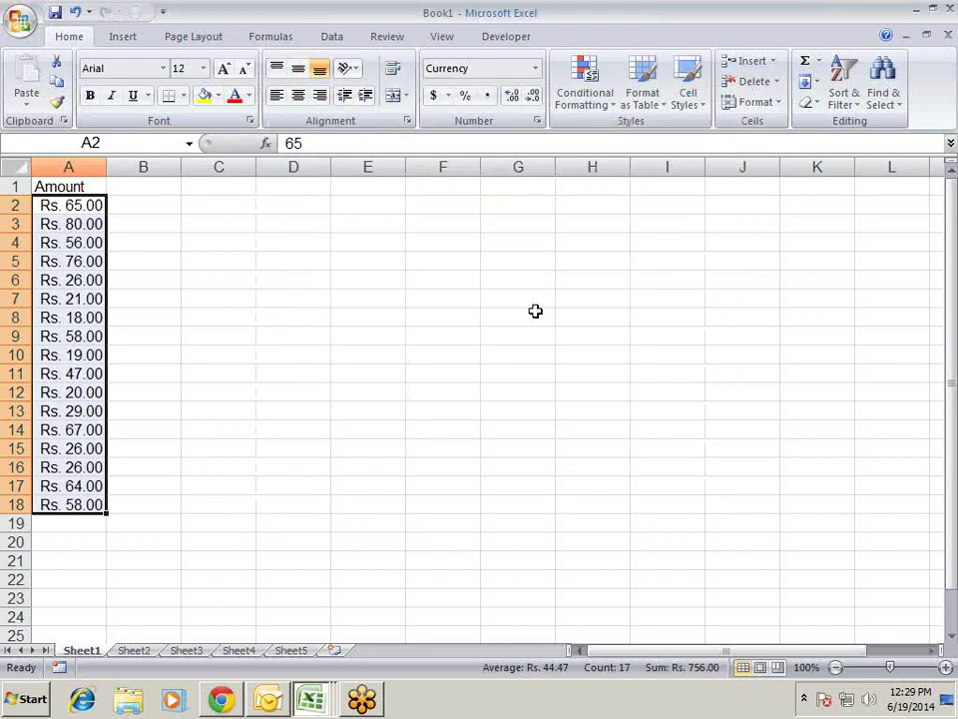
Step: Close Book1 without saving changes
click(950, 9)
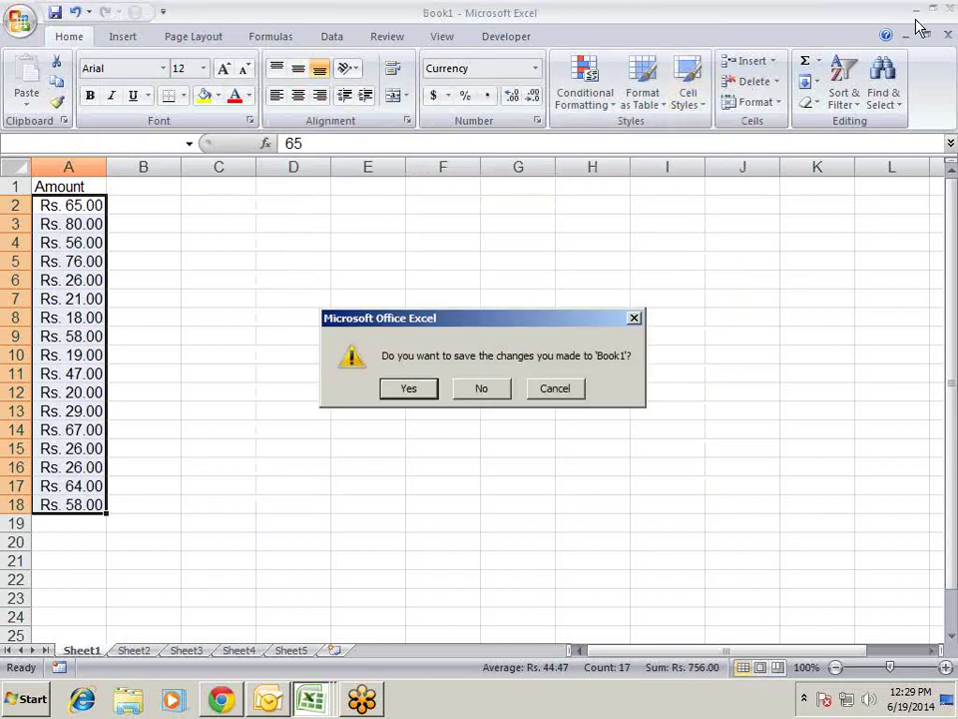
key(Return)
key(Escape)
key(Escape)
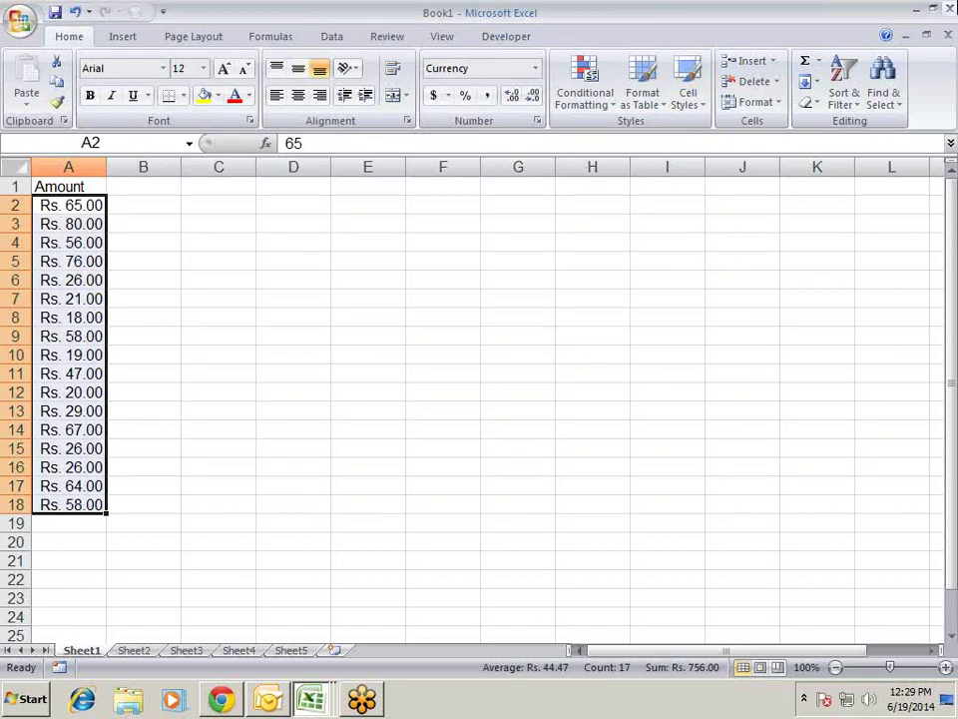
key(alt+F4)
click(489, 388)
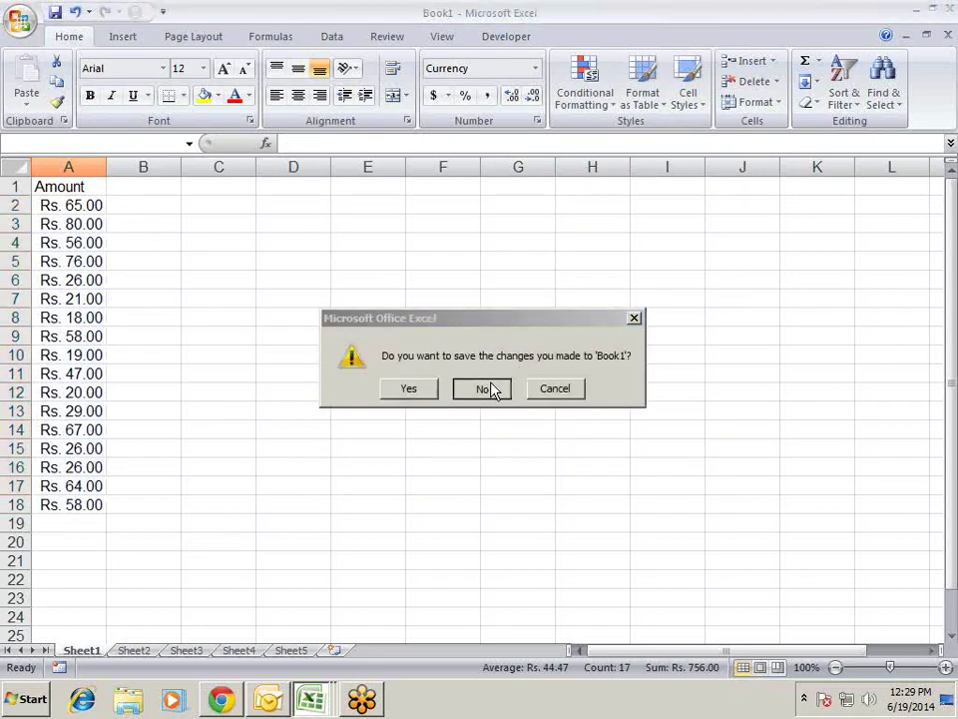
Step: Close the order calculation report, Starlit and Courier Charges workbooks without saving
click(307, 699)
click(337, 633)
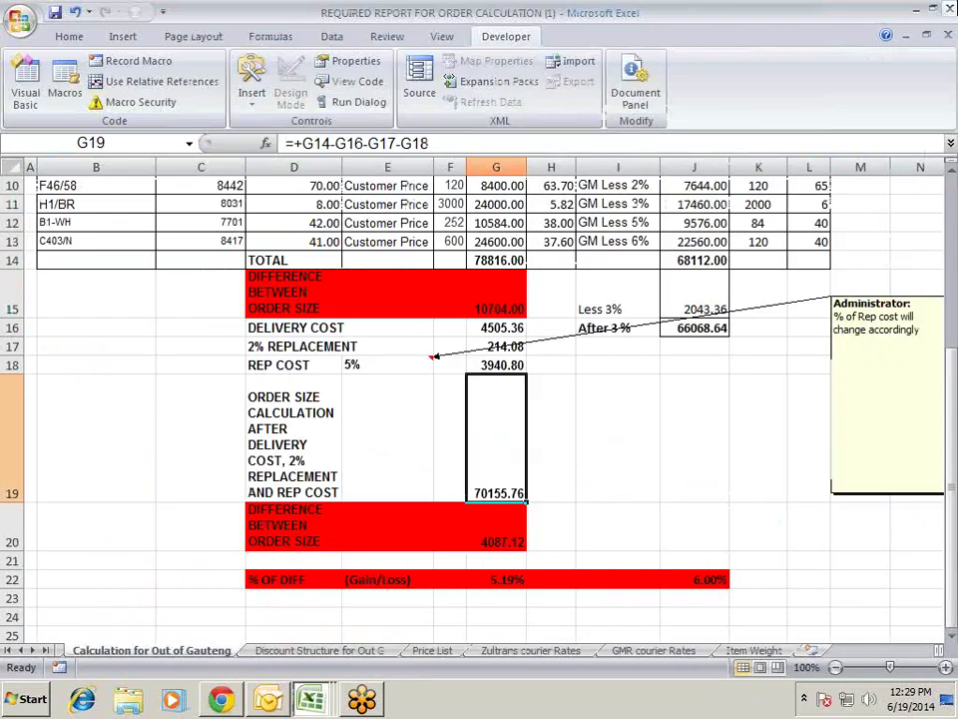
click(948, 8)
click(948, 8)
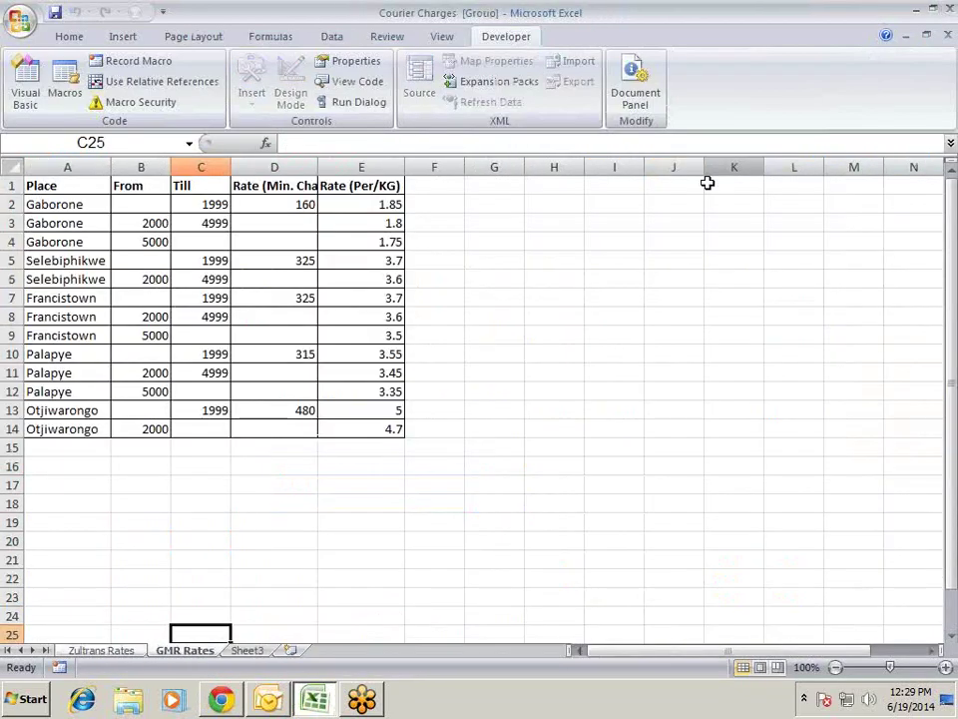
click(949, 8)
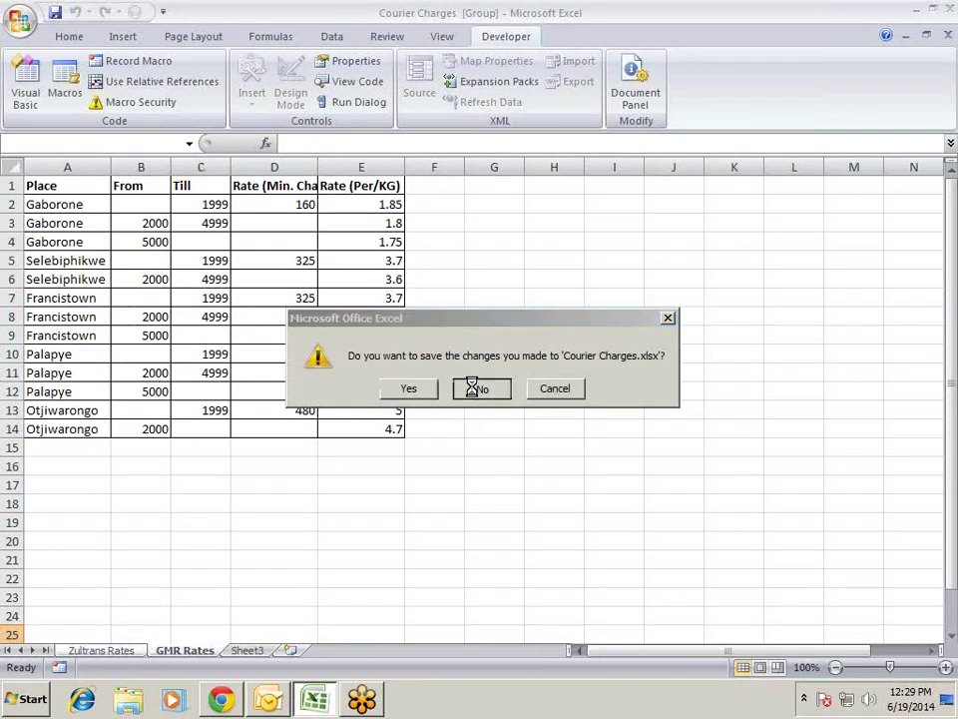
click(477, 388)
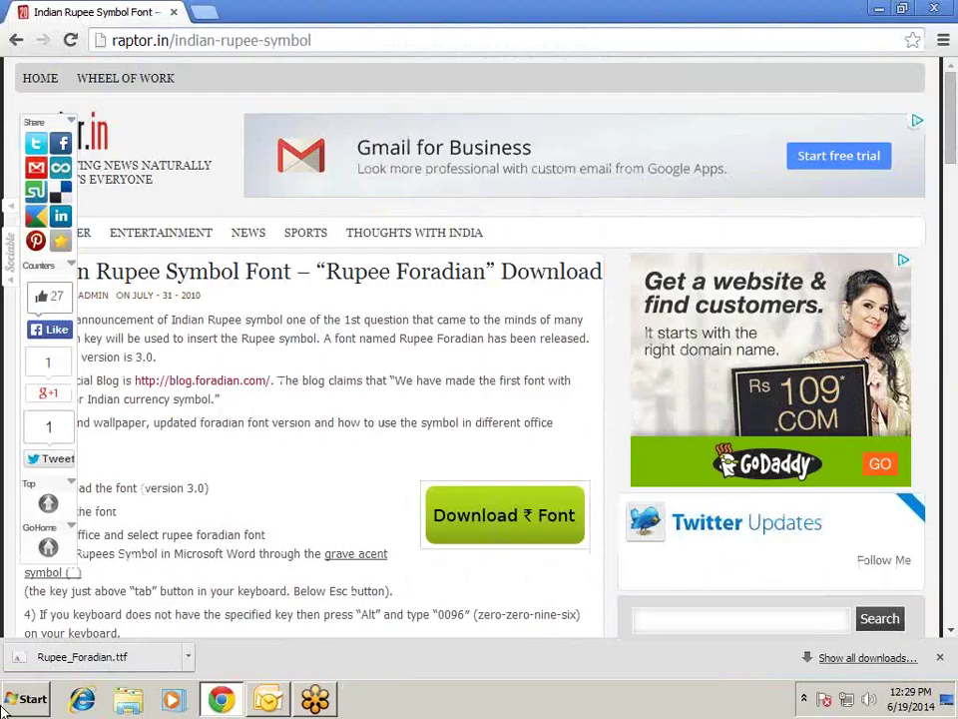
click(4, 708)
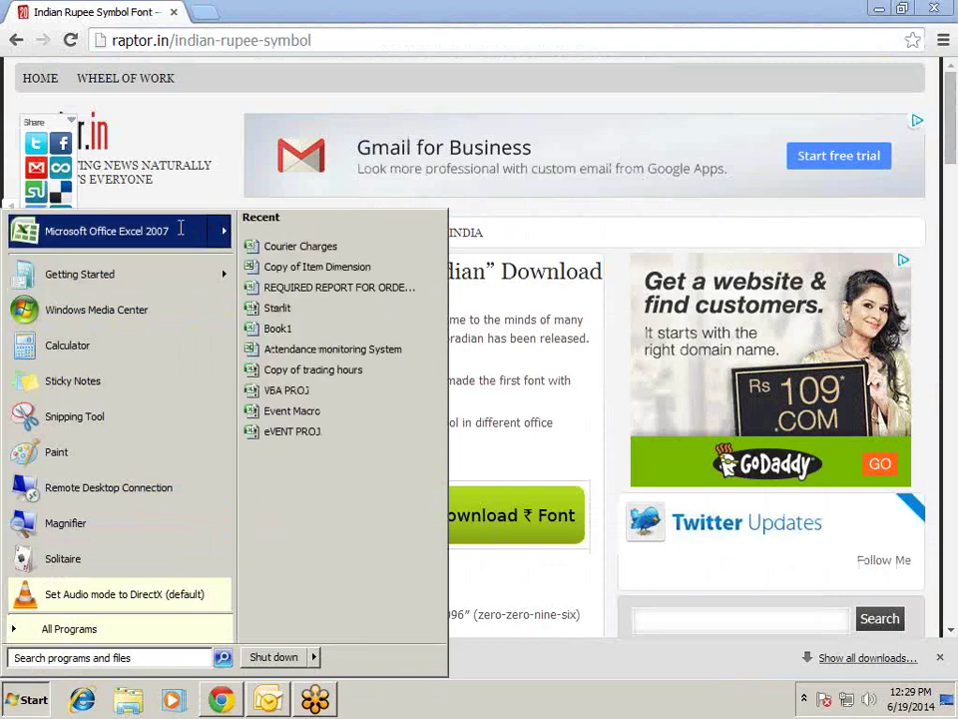
Step: Start a blank workbook and enter the formula =RANDBETWEEN(10,90) in cell A2
click(181, 230)
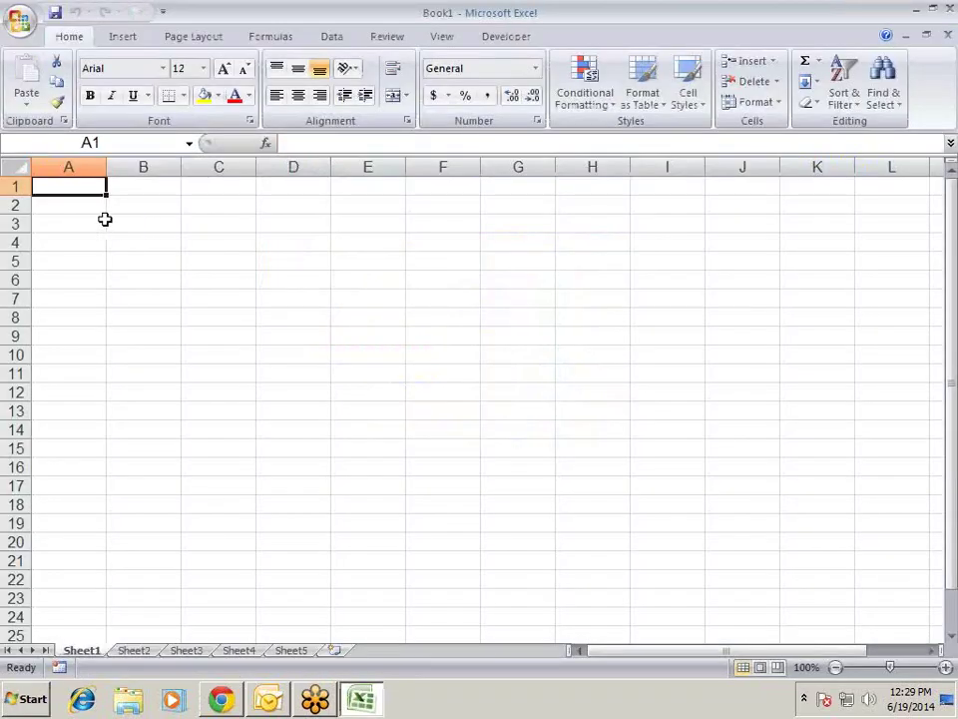
key(Down)
key(shift+Down)
key(shift+Down)
key(shift+Down)
key(shift+Down)
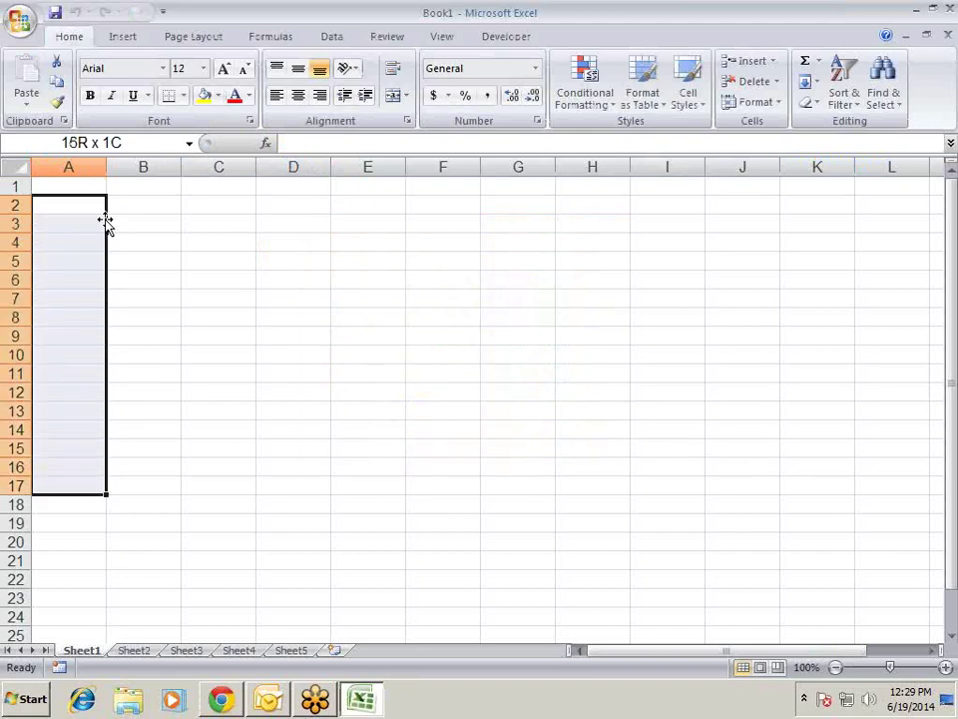
text(=ra)
click(108, 221)
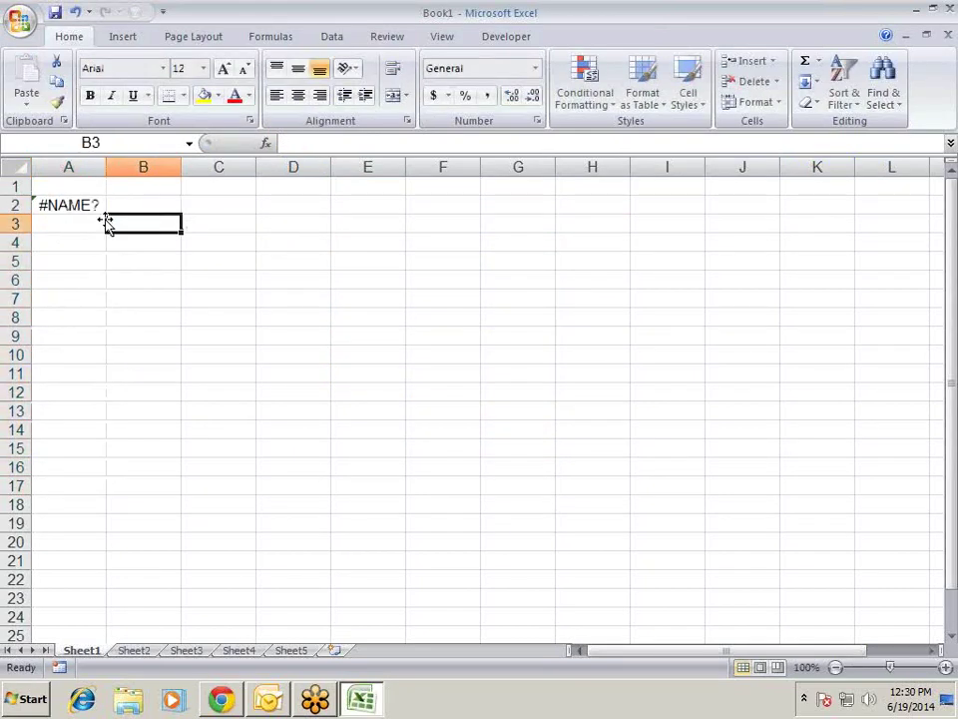
click(108, 212)
click(104, 211)
double_click(104, 212)
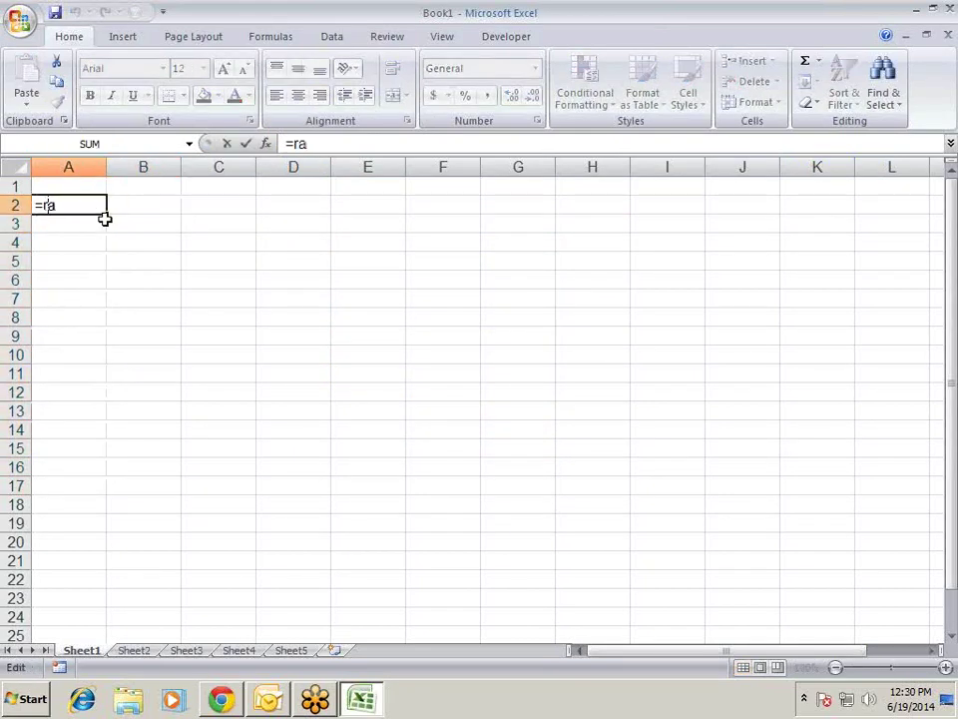
text(nd)
key(Down)
key(Tab)
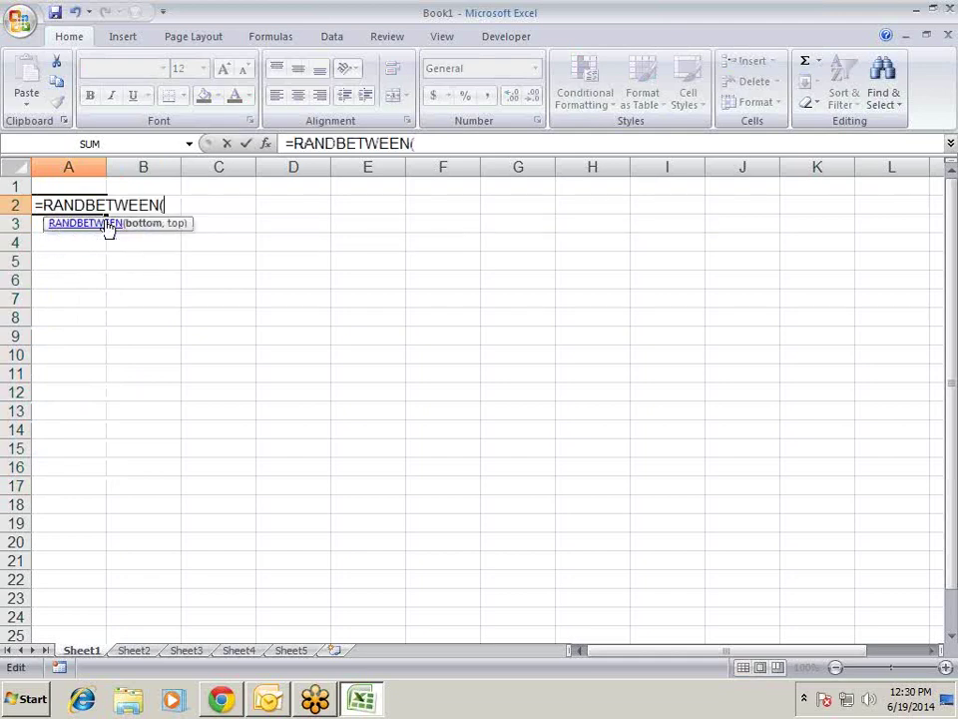
text(90)
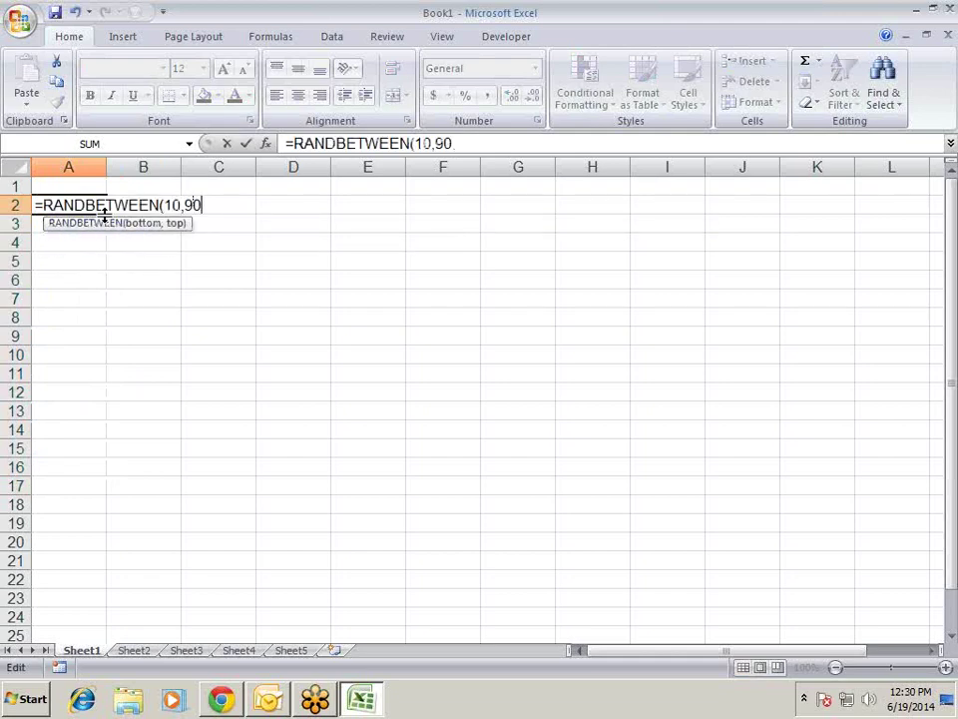
text())
key(ctrl+Return)
Step: Copy the A2 random-number formula down through A3:A22
key(ctrl+c)
key(Down)
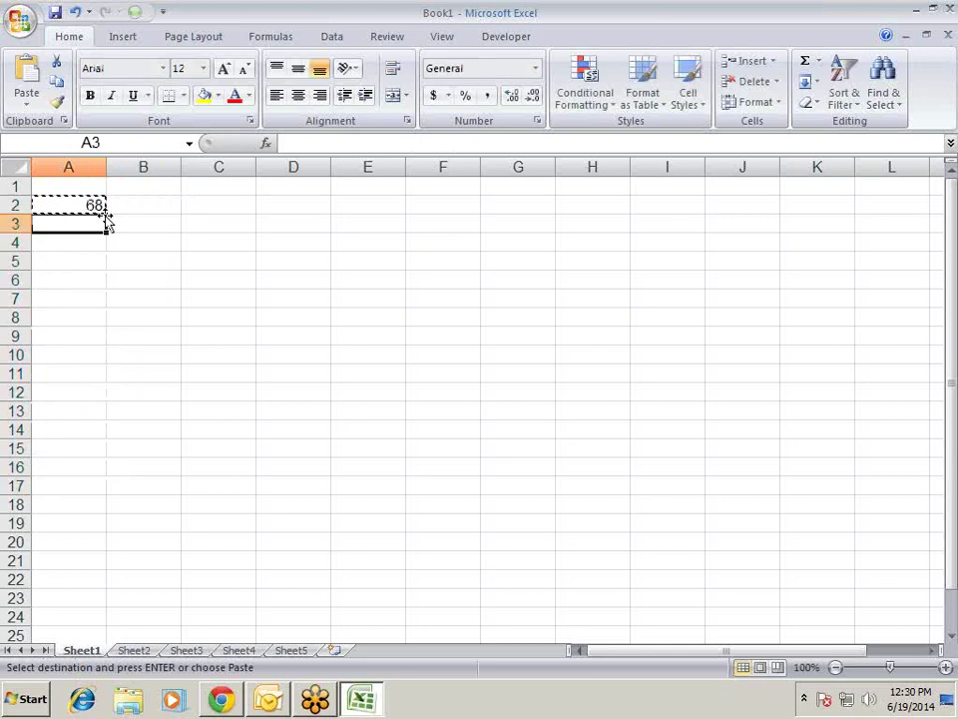
key(shift+Down)
key(shift+Down)
key(shift+Down)
key(shift+Down)
key(shift+Down)
key(shift+Down)
key(Return)
Step: Apply Currency format with the ₹ Hindi (India) symbol to A2:A22
key(Up)
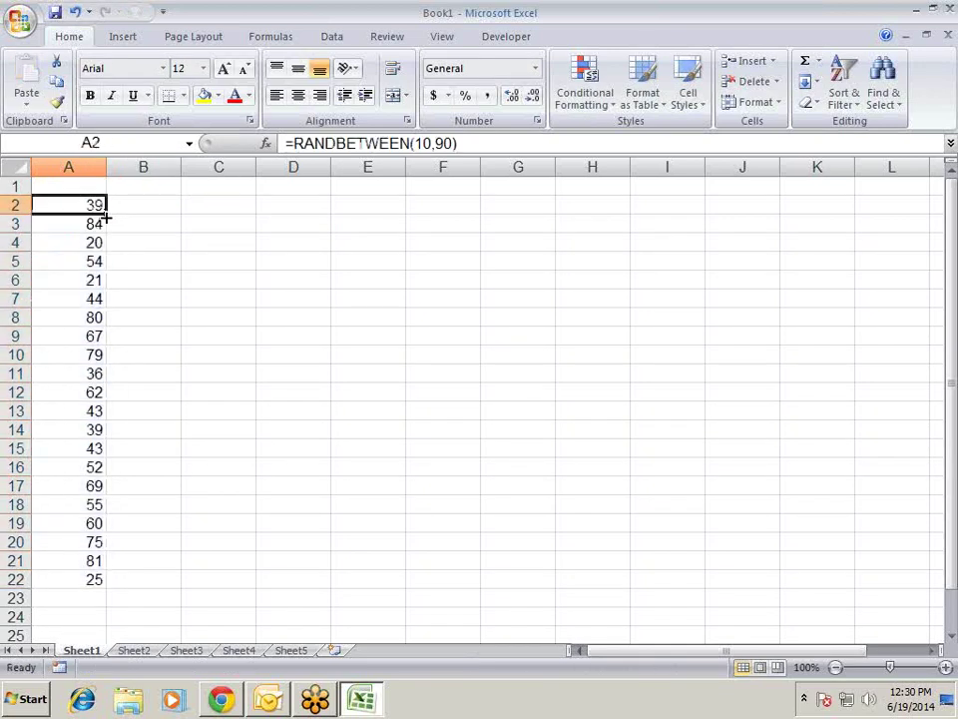
key(ctrl+shift+Down)
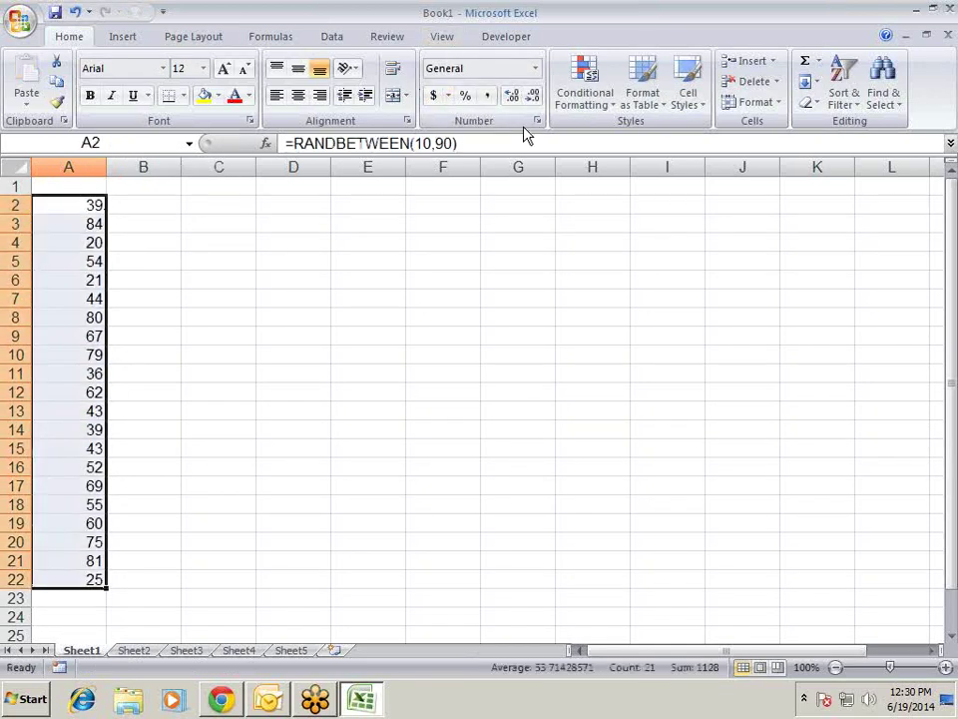
click(535, 122)
click(321, 192)
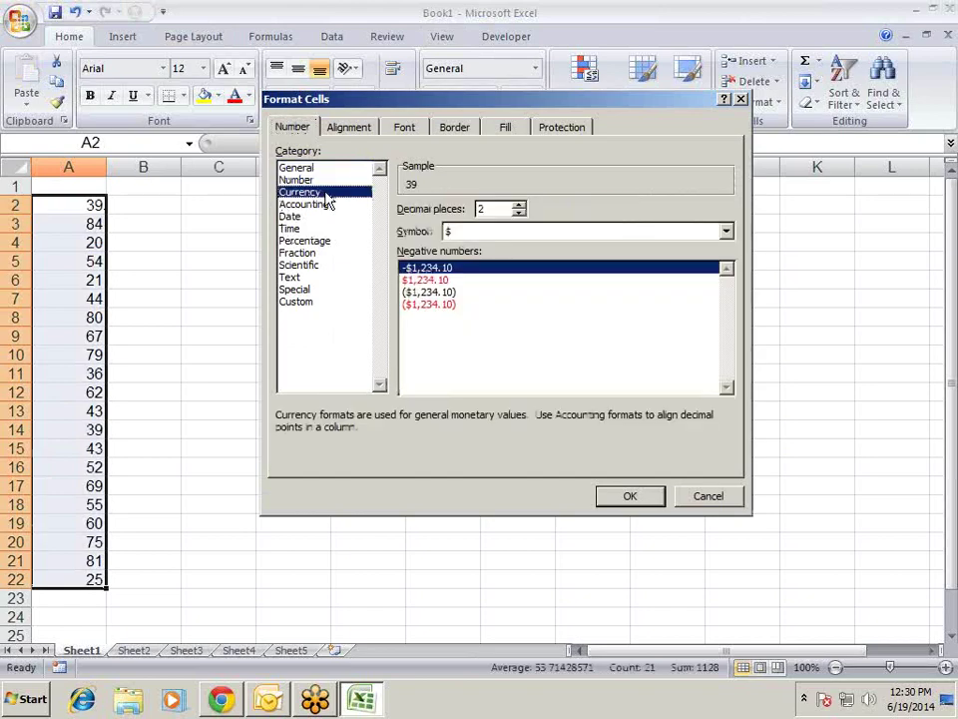
click(728, 231)
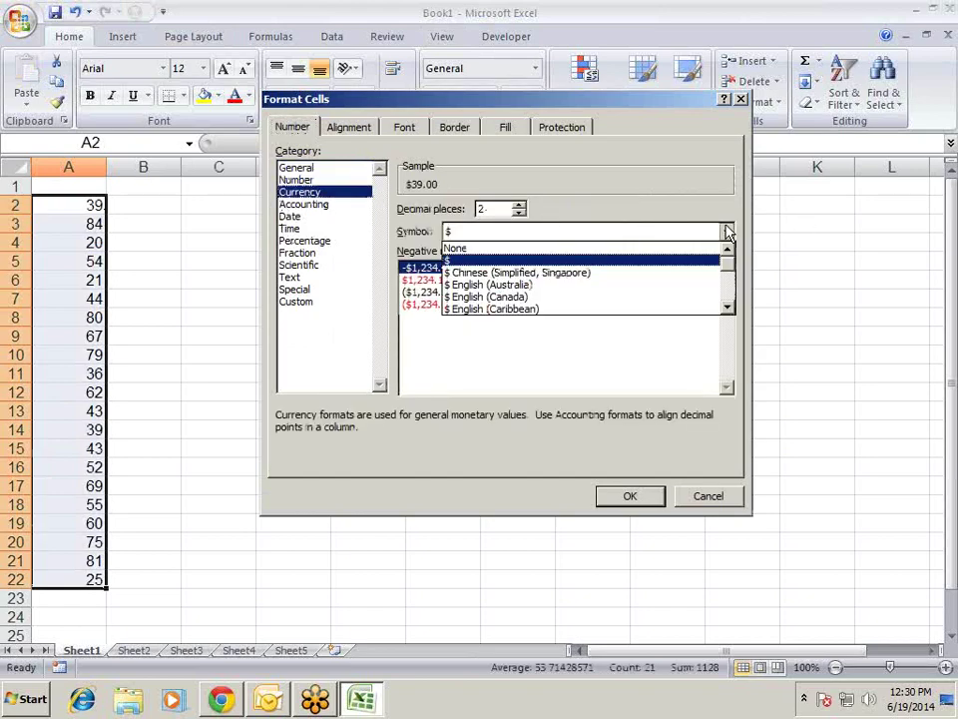
key(Down)
key(Down)
key(Down)
key(Down)
key(Down)
key(Down)
key(Down)
key(Down)
key(Down)
key(Down)
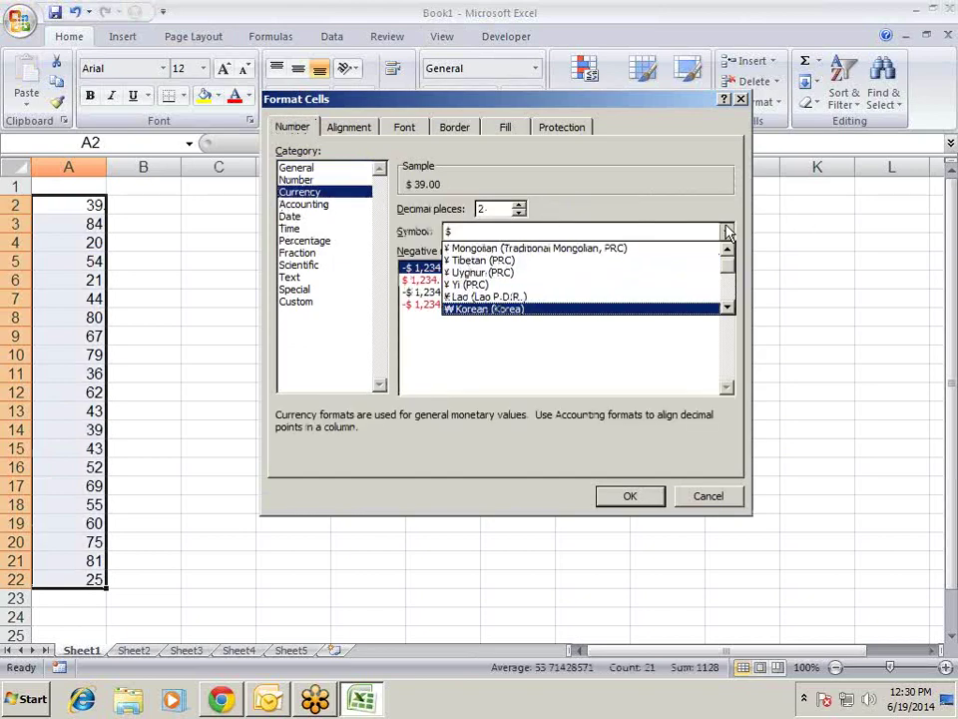
key(Down)
key(Down)
key(Down)
key(Up)
key(Up)
key(Up)
key(Up)
key(Up)
key(Up)
key(Down)
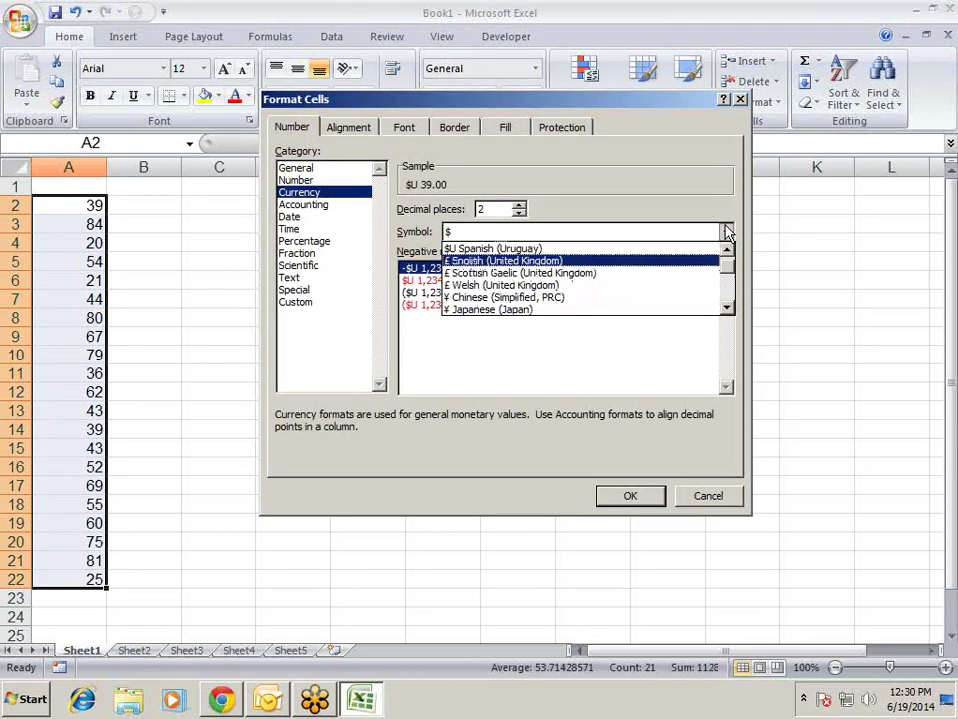
key(Down)
key(Down)
key(Down)
key(Down)
key(Down)
key(Down)
key(Down)
key(Down)
key(Down)
key(Down)
key(Down)
key(Down)
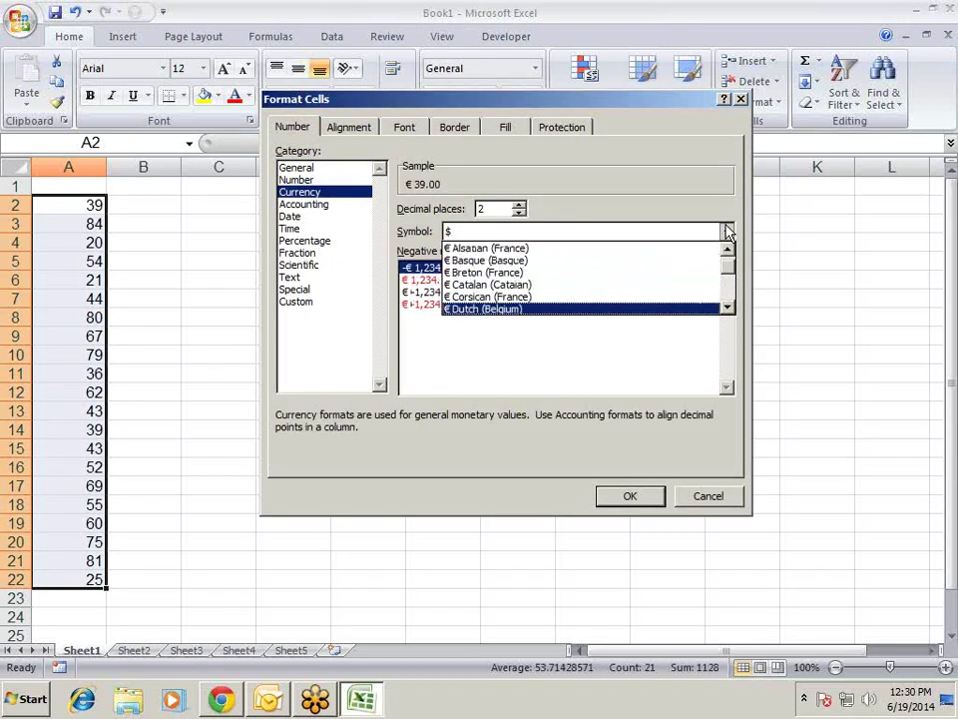
key(Down)
key(Down)
key(Down)
key(Down)
key(Down)
key(Down)
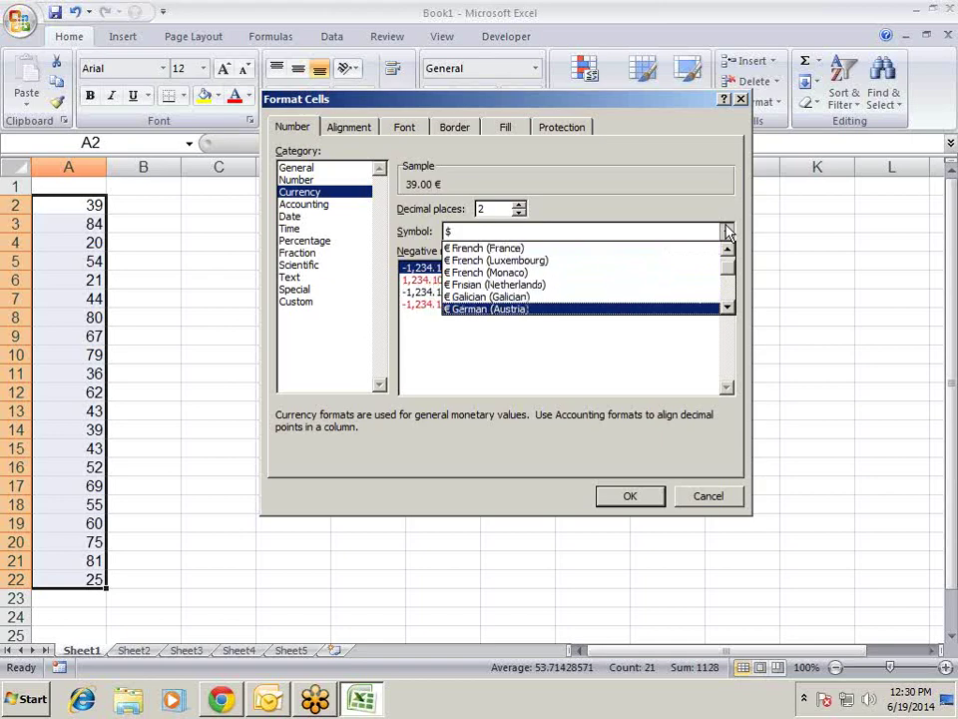
key(Down)
key(Down)
key(Down)
key(Down)
key(Down)
key(Down)
key(Down)
key(Down)
key(Down)
key(Down)
key(Down)
key(Down)
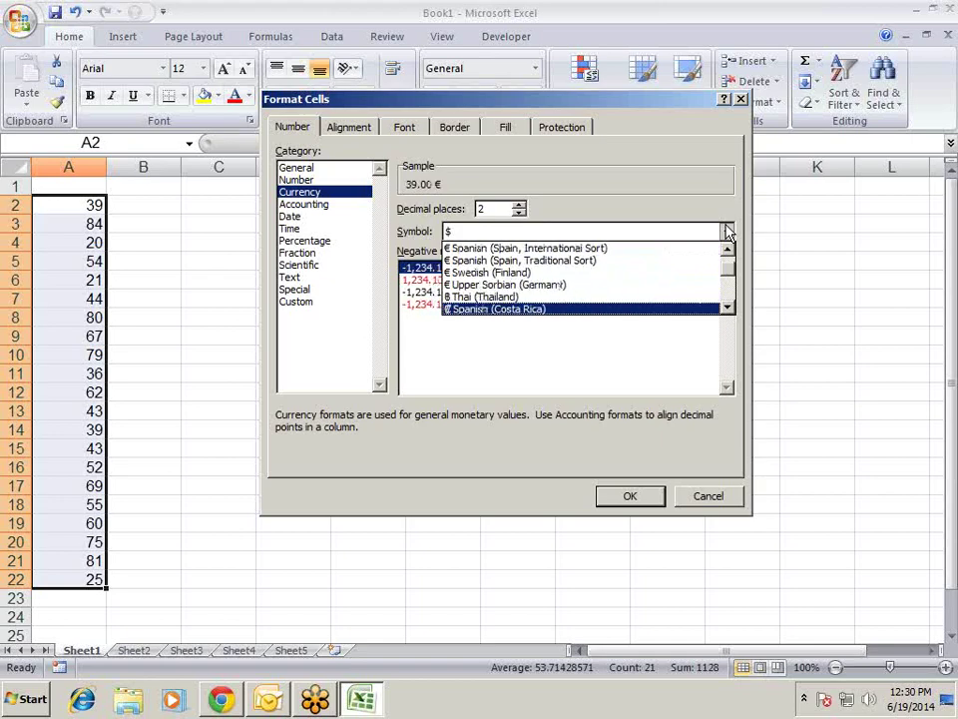
key(Down)
key(Down)
key(Down)
key(Up)
key(Up)
key(Up)
key(Up)
key(Up)
key(Up)
key(Down)
key(Down)
key(Down)
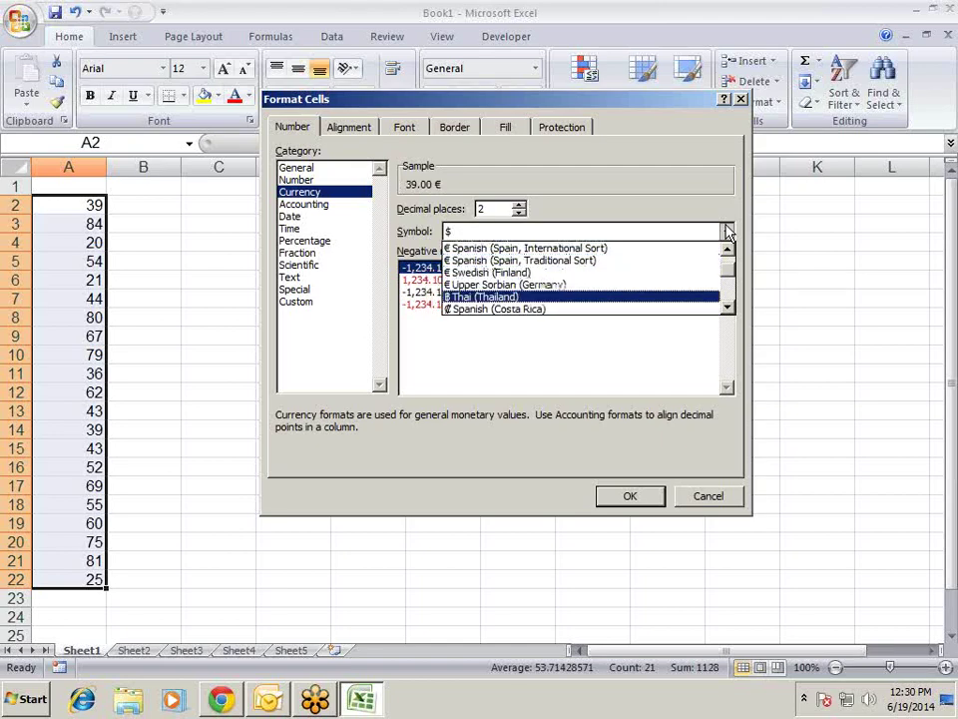
key(Down)
key(Down)
key(Down)
key(Down)
key(Down)
key(Down)
key(Down)
key(Down)
key(Down)
key(Down)
key(Down)
key(Down)
key(Down)
key(Down)
key(Down)
key(Down)
key(Down)
key(Down)
key(Down)
key(Down)
key(Down)
key(Down)
key(Down)
key(Down)
key(Down)
key(Down)
key(Down)
key(Down)
key(Down)
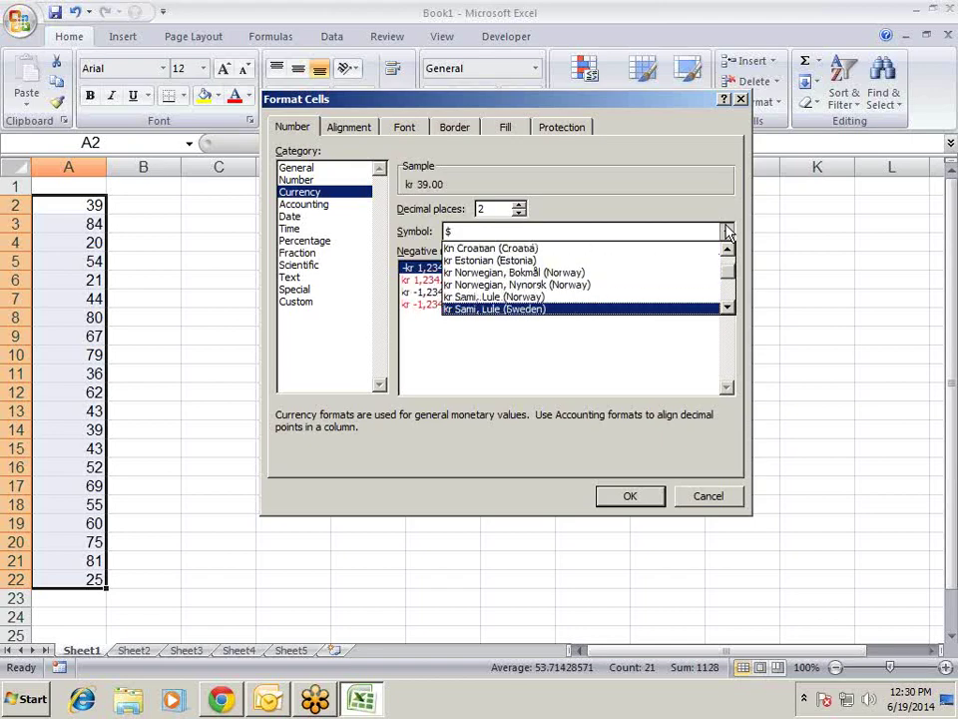
key(Down)
key(Down)
key(Down)
key(Down)
key(Down)
key(Down)
key(Down)
key(Down)
key(Down)
key(Down)
key(Down)
key(Down)
key(Down)
key(Down)
key(Down)
key(Down)
key(Down)
key(Down)
key(Down)
key(Down)
key(Down)
key(Down)
key(Down)
key(Down)
key(Down)
key(Down)
key(Down)
key(Down)
key(Down)
key(Down)
key(Down)
key(Down)
key(Down)
key(Down)
key(Down)
key(Down)
key(Down)
key(Down)
key(Down)
key(Down)
key(Down)
key(Down)
key(Down)
key(Down)
key(Down)
key(Down)
key(Down)
key(Down)
key(Down)
key(Down)
key(Down)
key(Down)
key(Down)
key(Down)
key(Down)
key(Down)
key(Down)
key(Down)
key(Down)
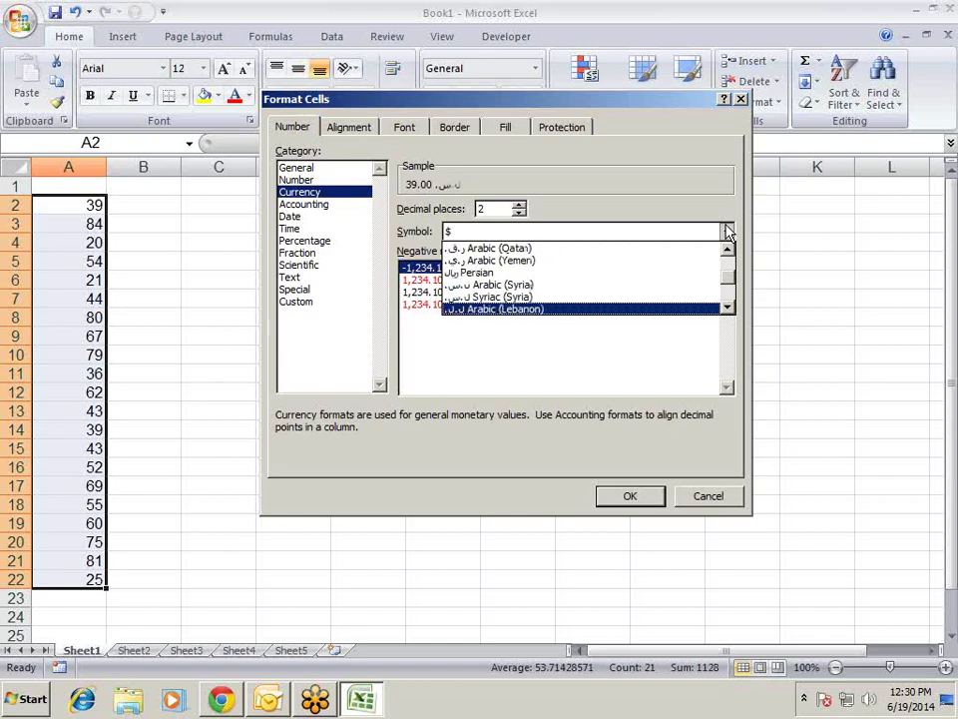
key(Down)
key(Down)
key(Down)
key(Up)
key(Up)
key(Up)
key(Up)
key(Up)
key(Up)
key(Up)
key(Up)
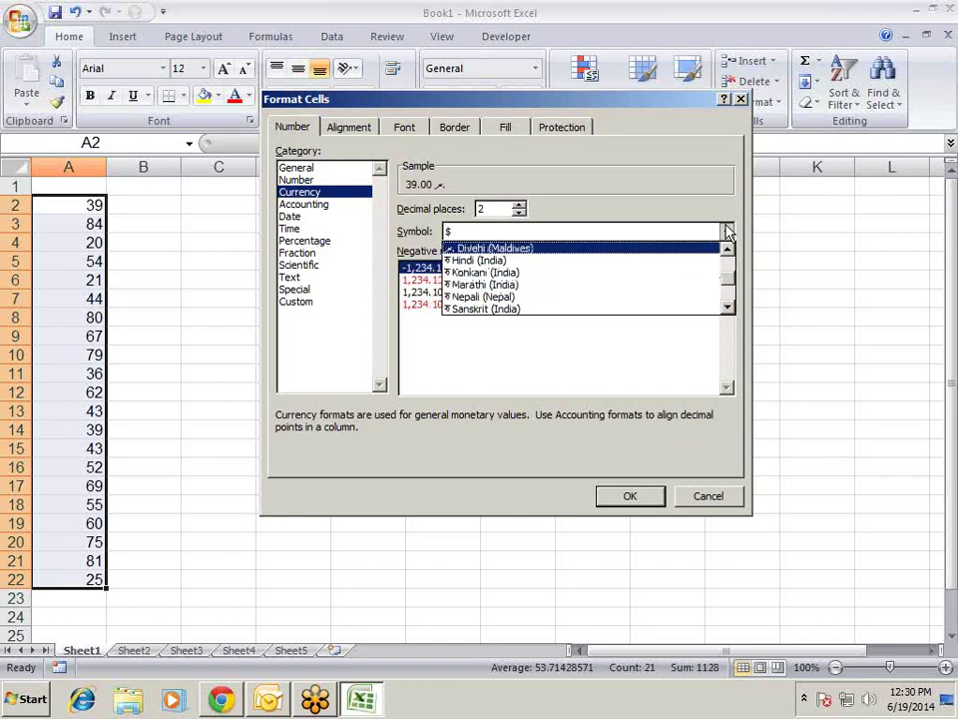
key(Down)
key(Return)
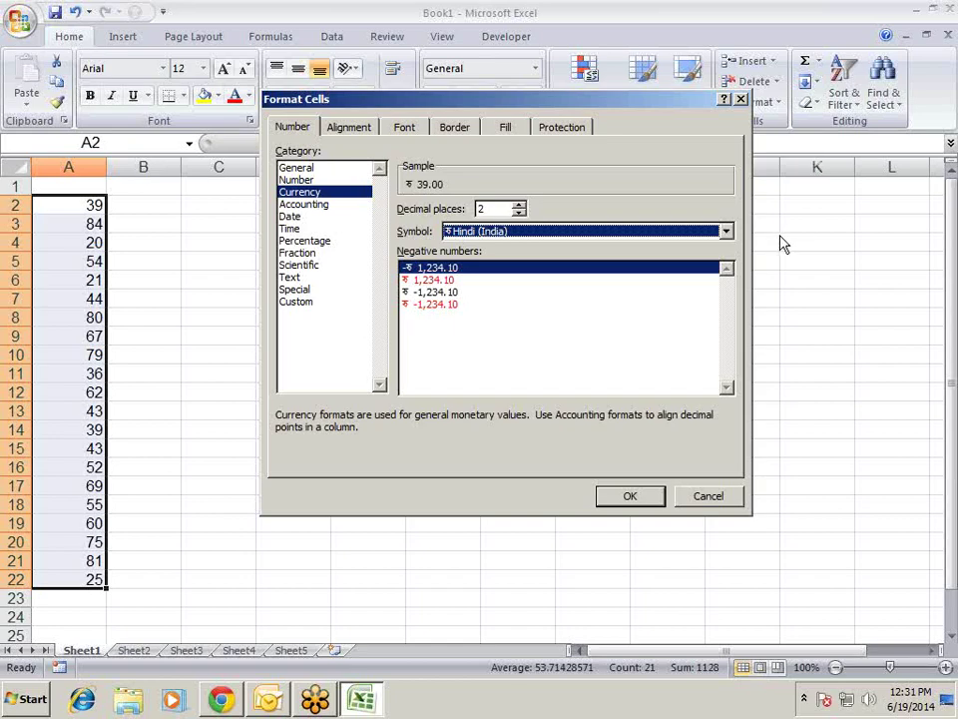
click(629, 498)
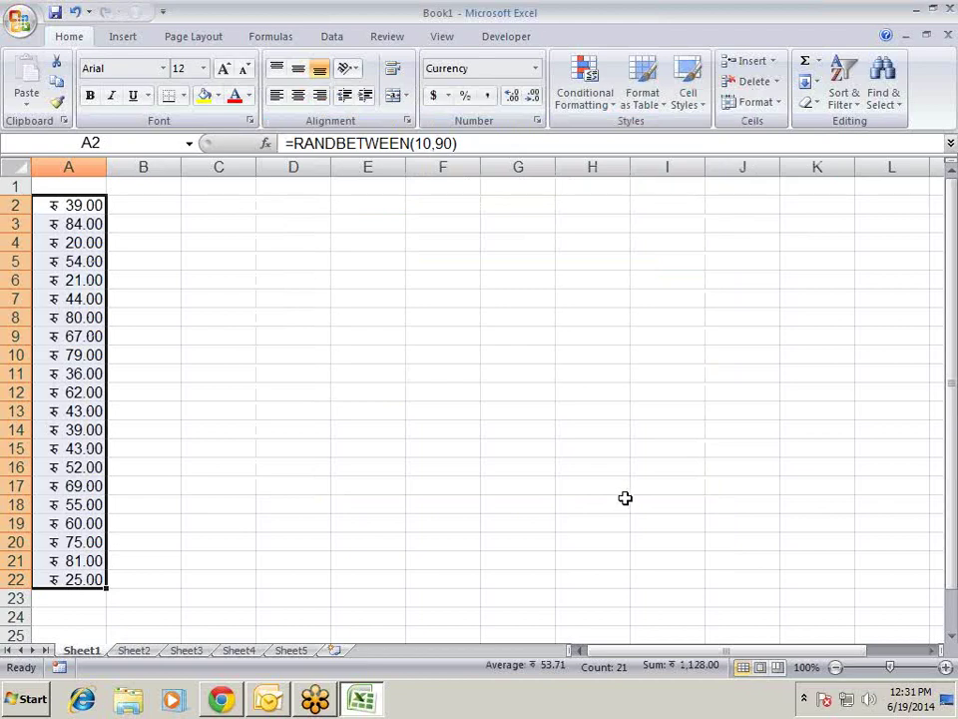
Step: Review the currency symbol list for column A, leaving Hindi (India) in place
click(540, 120)
click(618, 236)
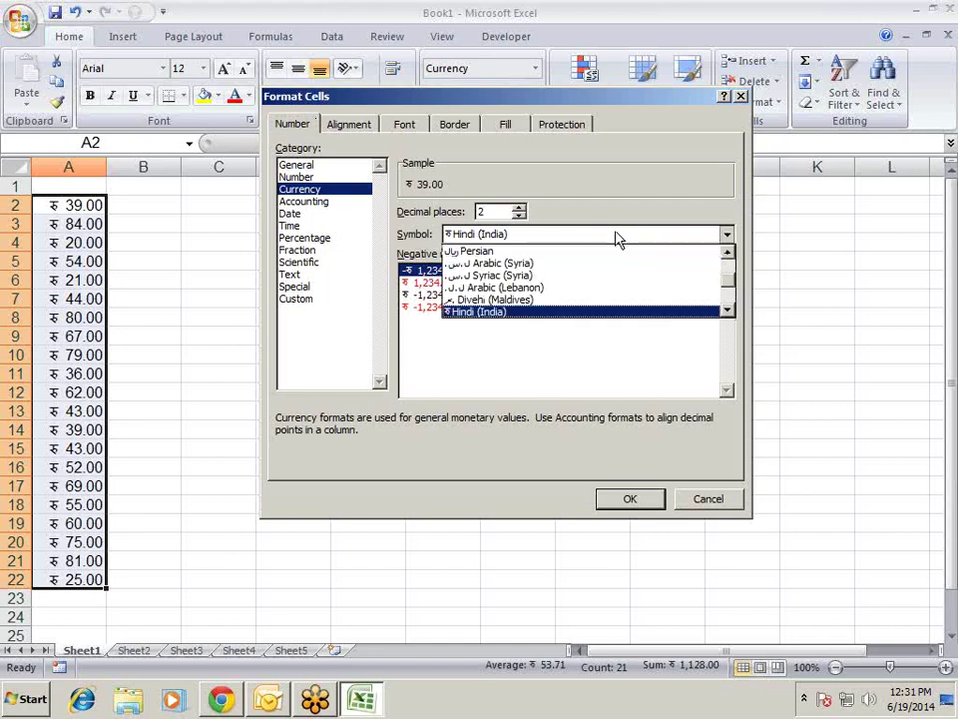
key(Down)
key(Down)
key(Down)
key(Down)
key(Down)
key(Down)
key(Down)
key(Down)
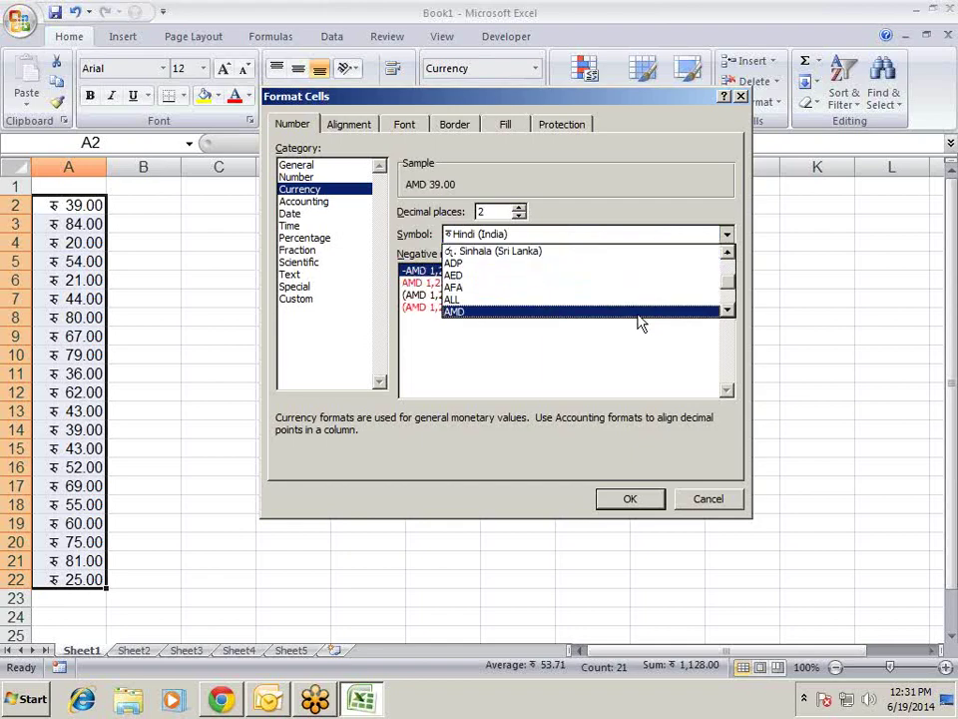
key(Down)
key(Down)
key(Down)
key(Down)
key(Down)
key(Down)
key(Down)
key(Down)
key(Down)
key(Down)
key(Down)
key(Down)
key(Down)
key(Down)
key(Down)
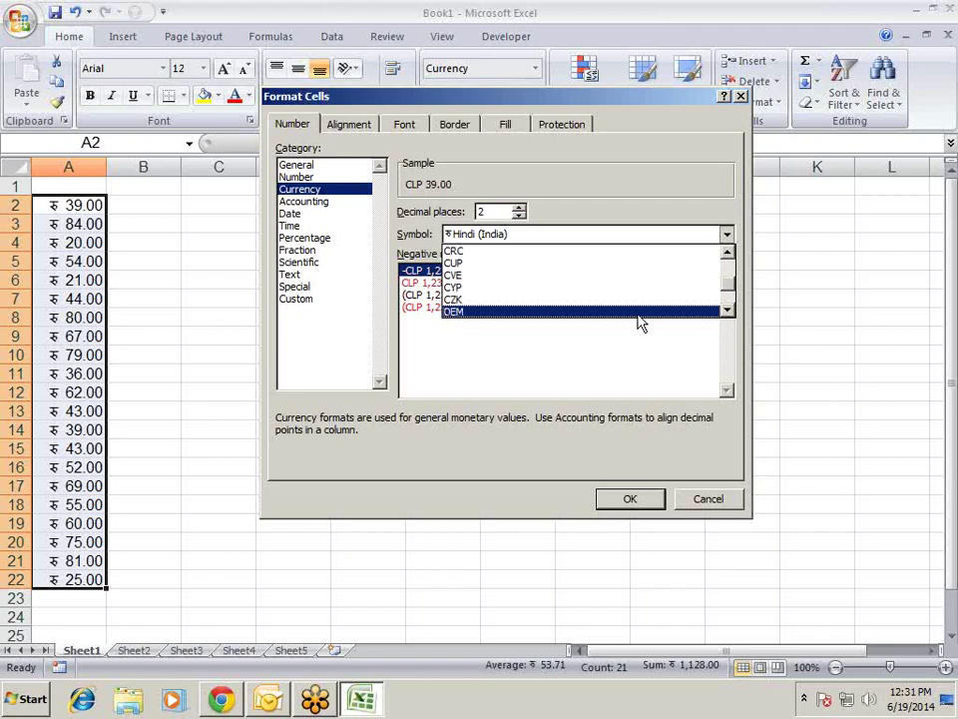
key(Down)
key(Down)
key(Down)
key(Down)
key(Down)
key(Down)
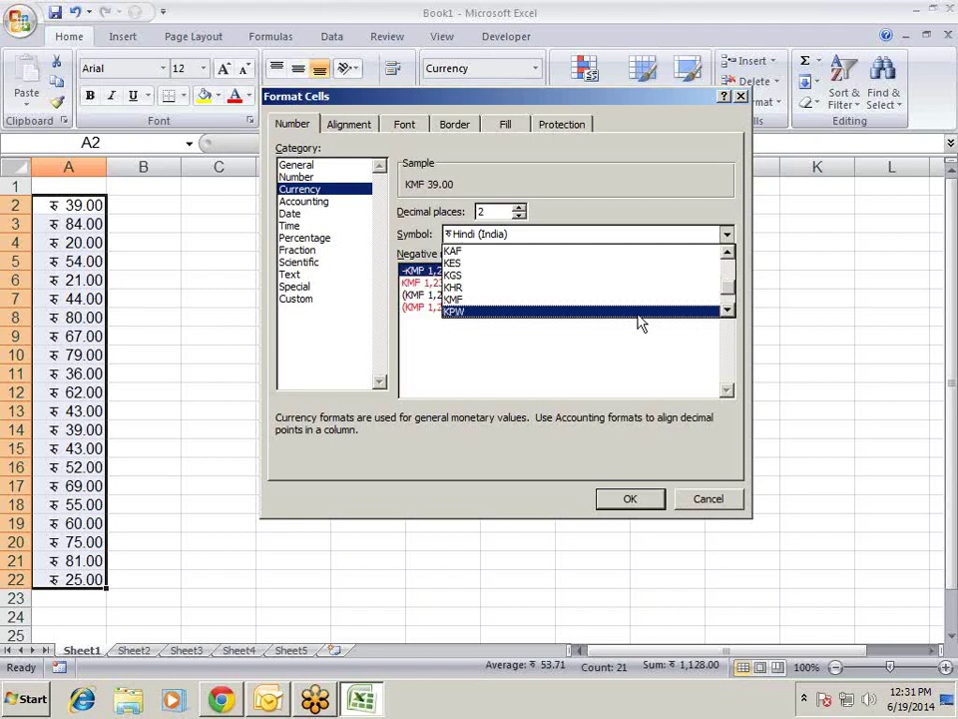
key(Down)
key(Down)
key(Down)
key(Down)
key(Down)
key(Down)
key(Down)
key(Down)
key(Down)
key(Down)
key(Down)
key(Down)
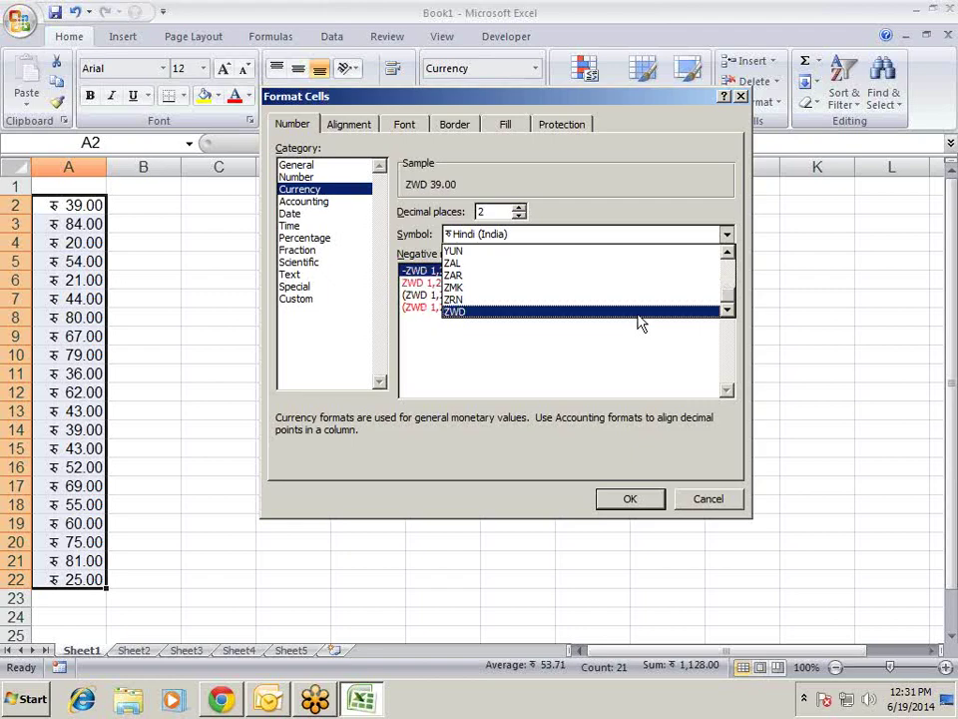
key(Escape)
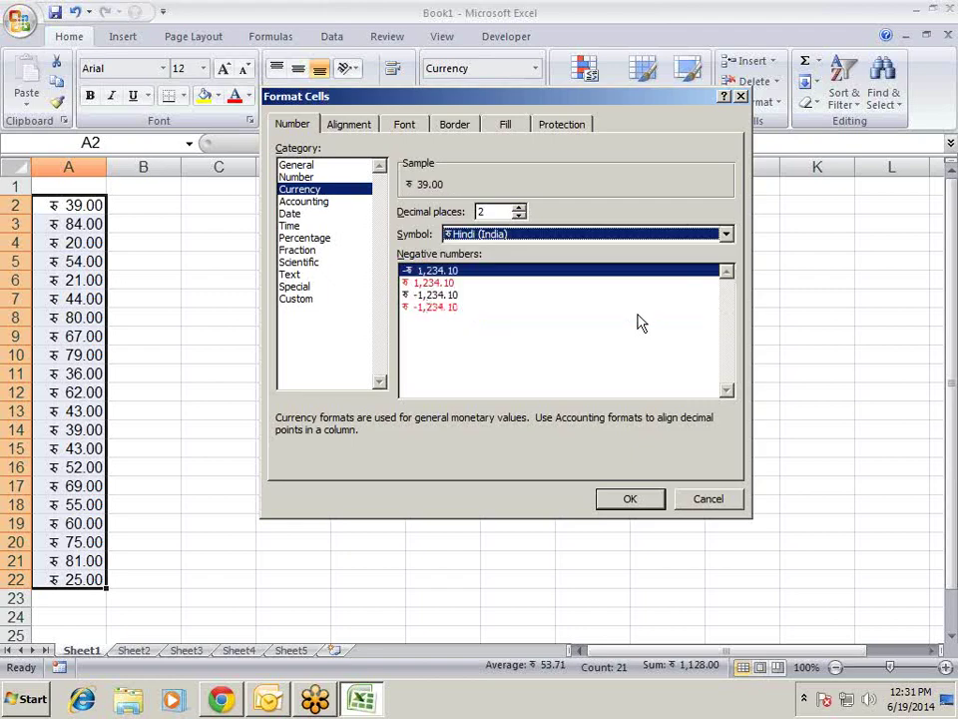
key(Escape)
Step: Paste A2:A22 over itself as values to replace the RANDBETWEEN formulas
key(ctrl+c)
key(ctrl+alt+v)
key(v)
key(Return)
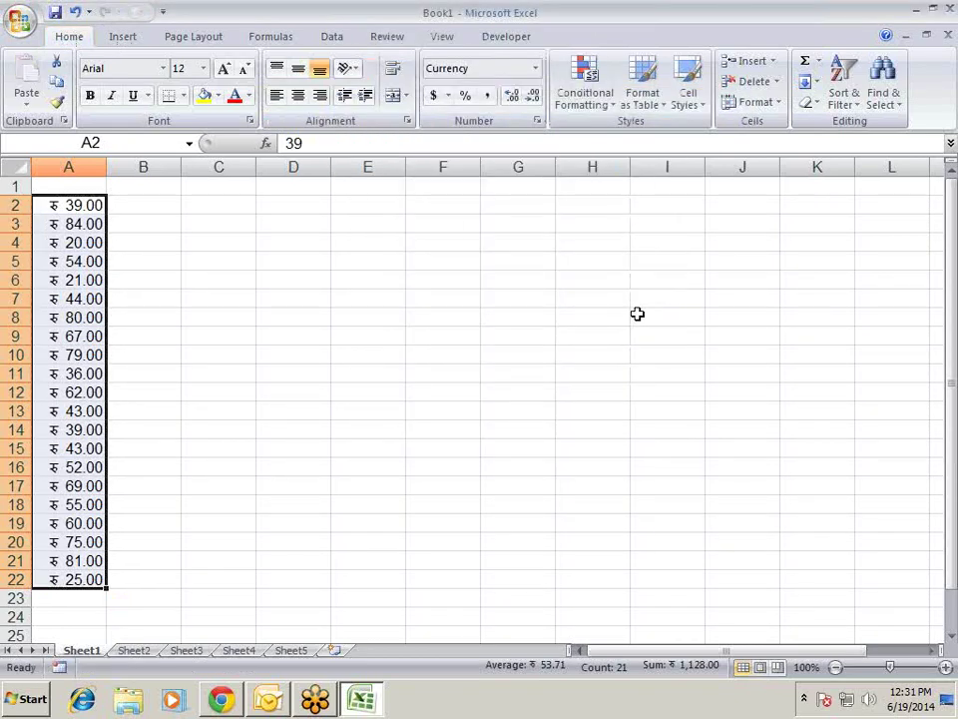
Step: Enter 1,000, 2,000 and 3,000 in A4:A6 and 1 in A9
key(Down)
key(Down)
text(1,00)
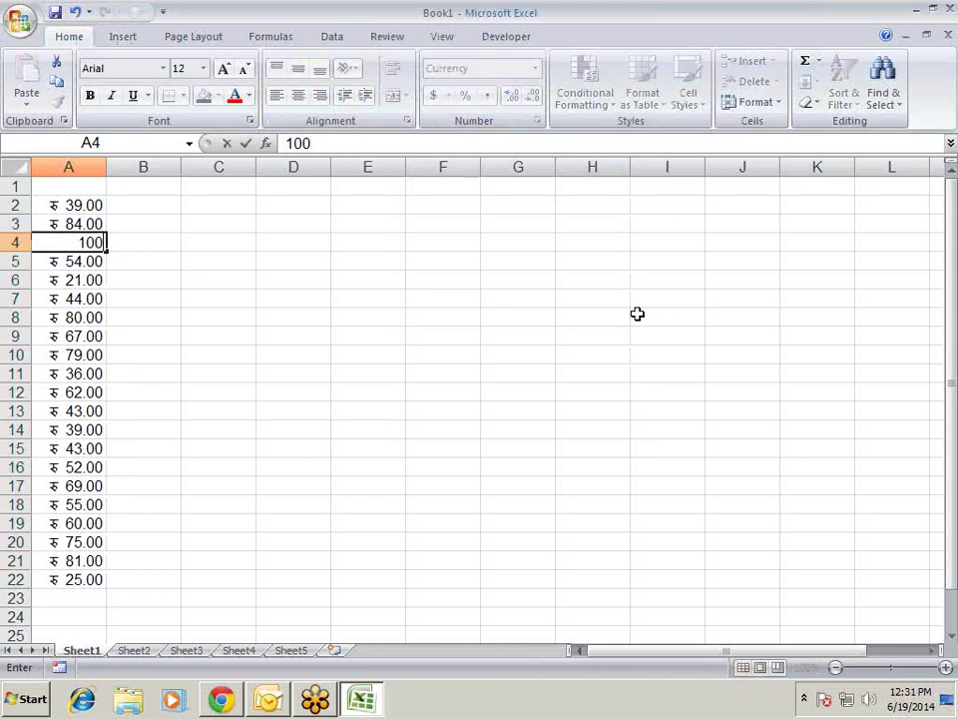
text(0)
key(Return)
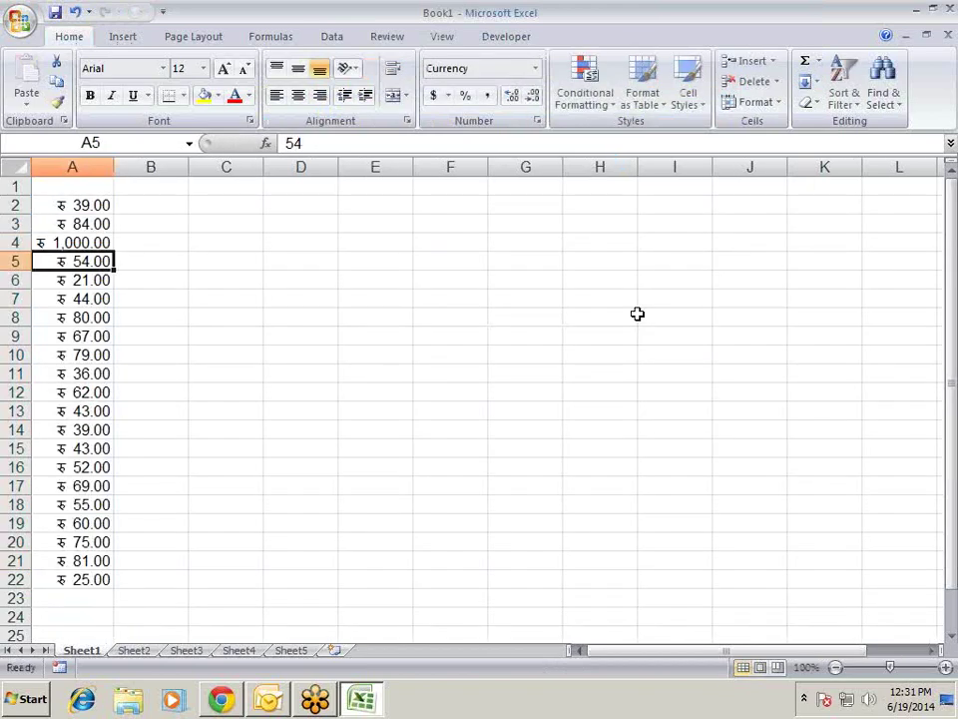
text(2,000)
key(Return)
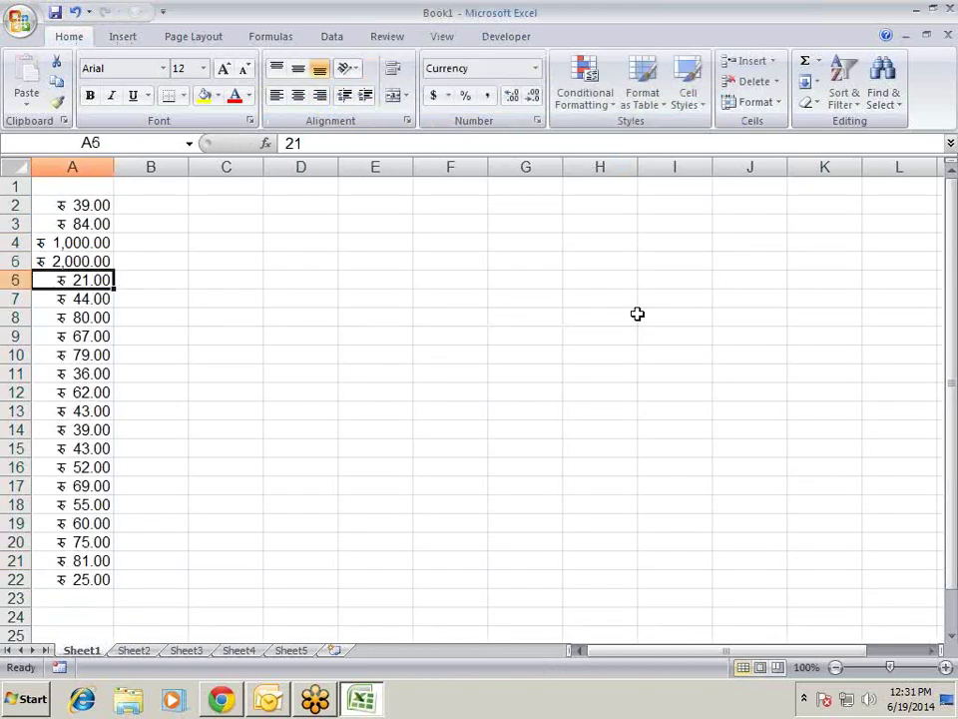
text(3,000)
key(Return)
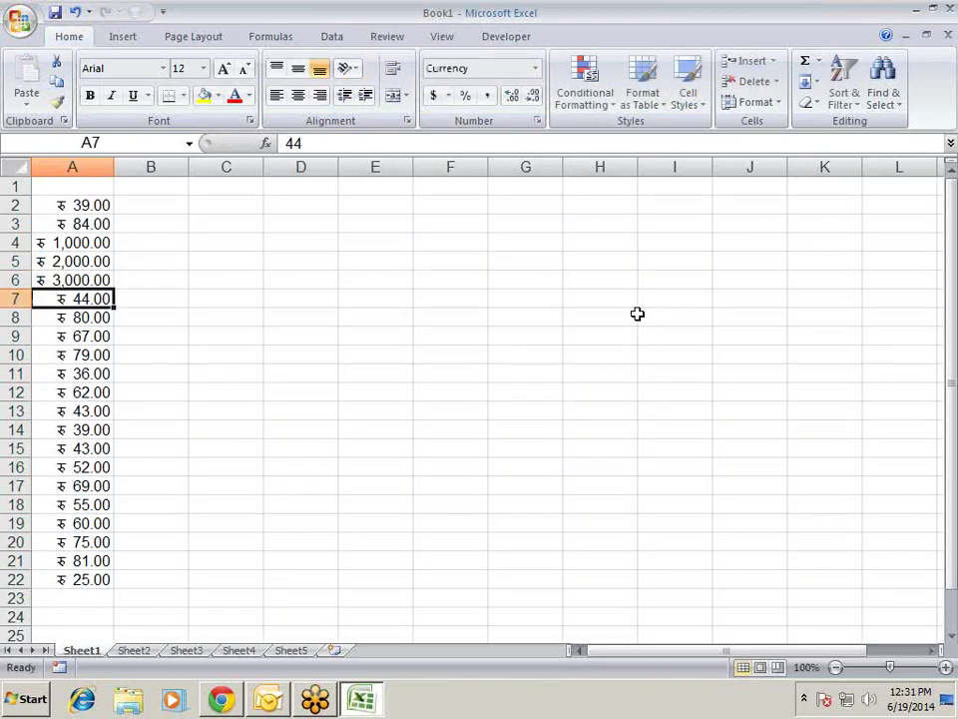
key(Down)
key(Down)
text(1)
key(Return)
Step: Copy A2:A22 into column B at B2, autofit column B, and reselect B2:B22
key(Up)
key(ctrl+Up)
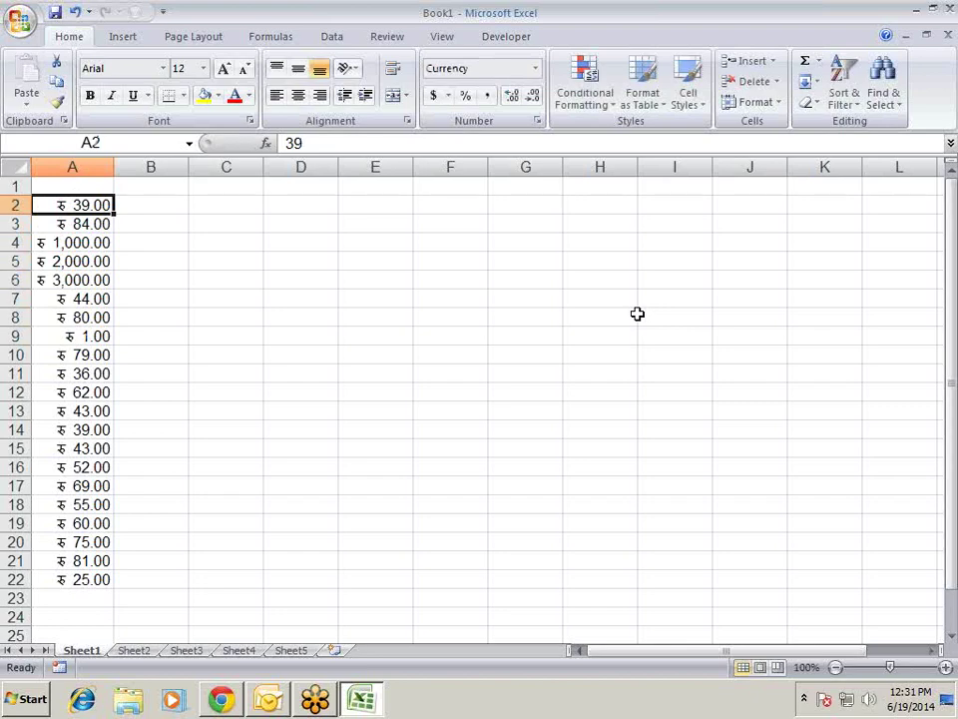
key(ctrl+shift+Down)
key(ctrl+c)
key(Right)
key(Return)
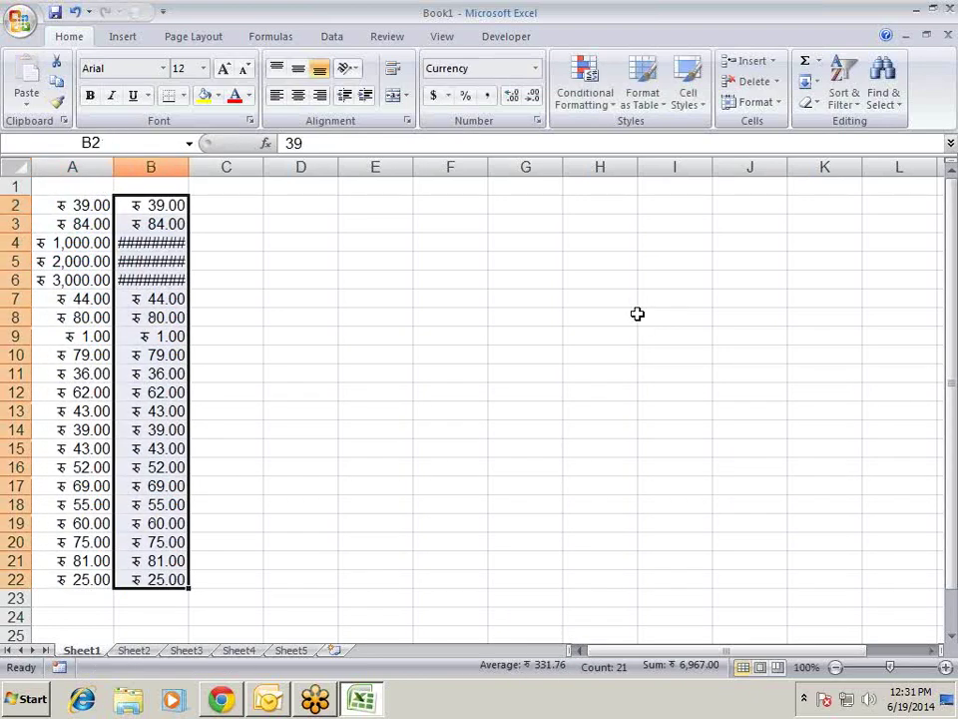
key(Right)
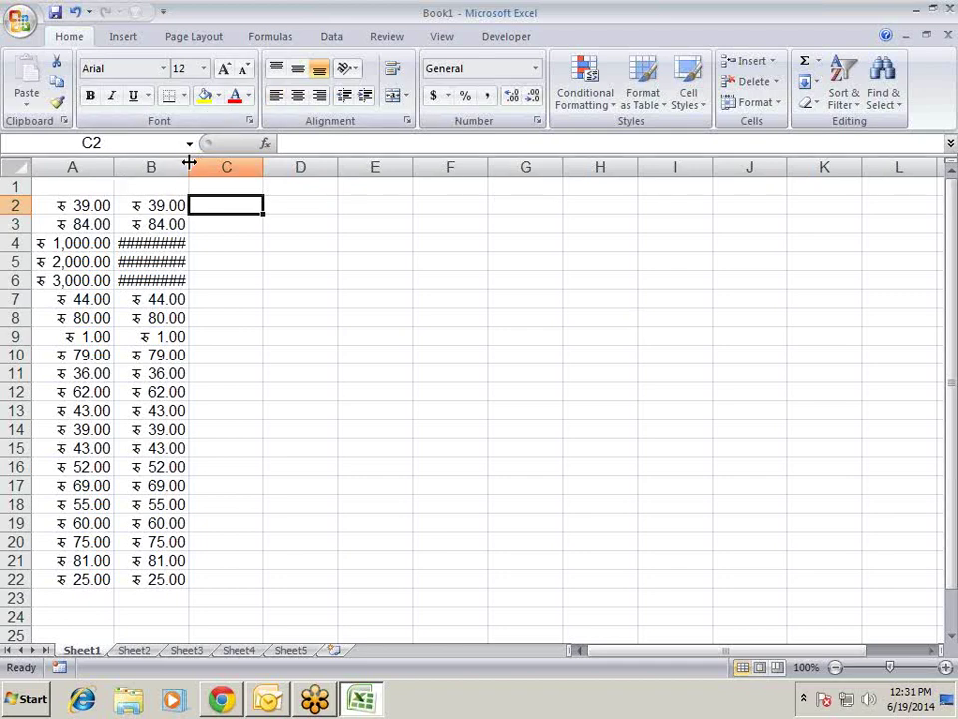
double_click(189, 161)
click(169, 196)
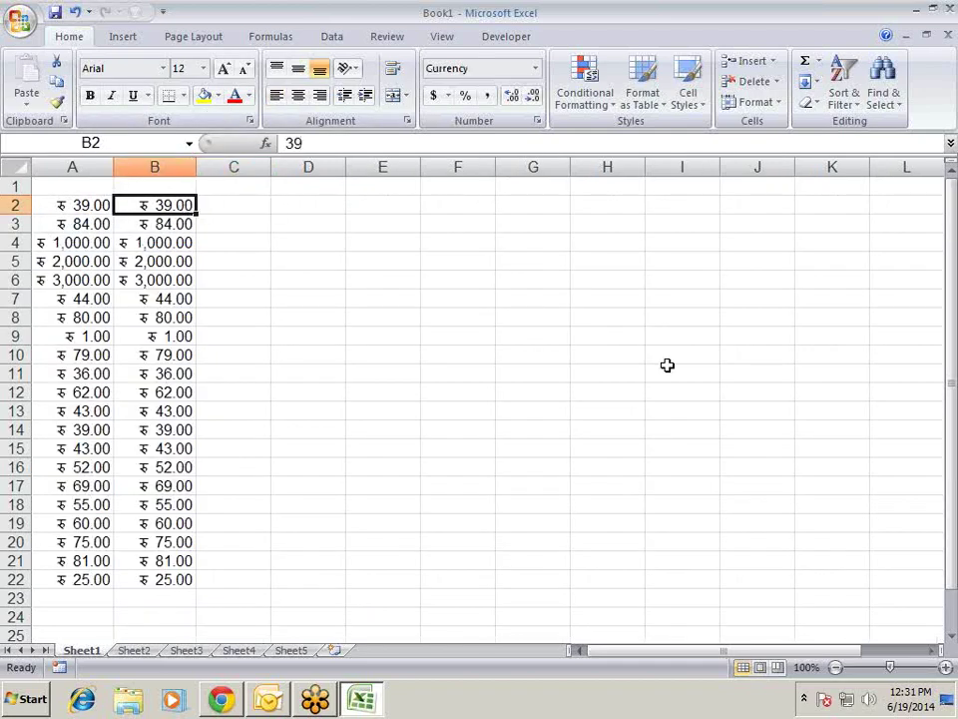
key(ctrl+shift+Down)
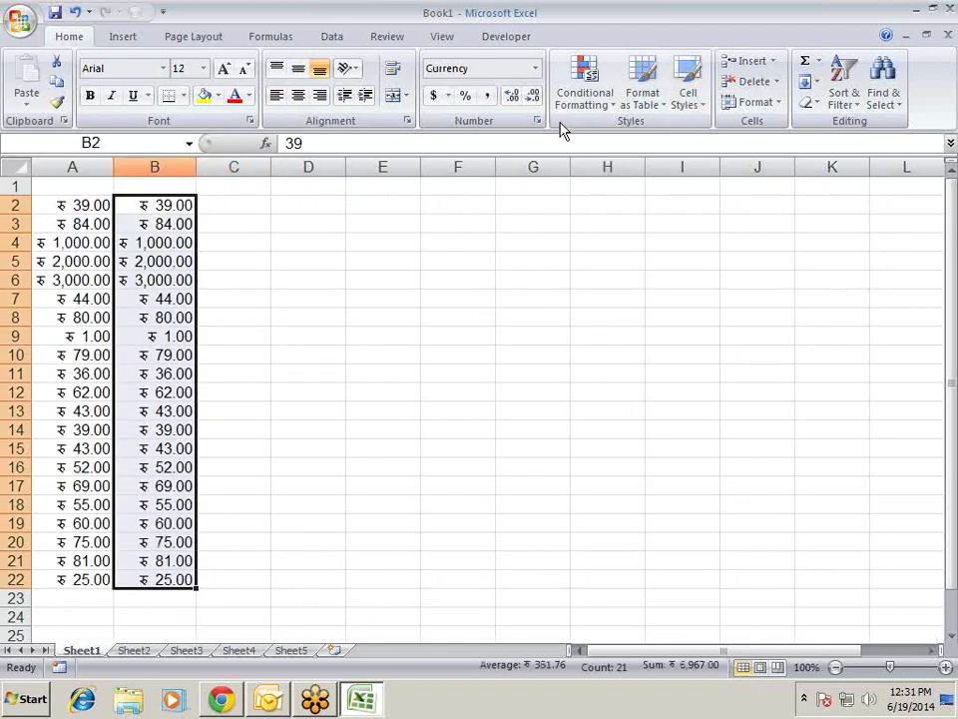
click(537, 119)
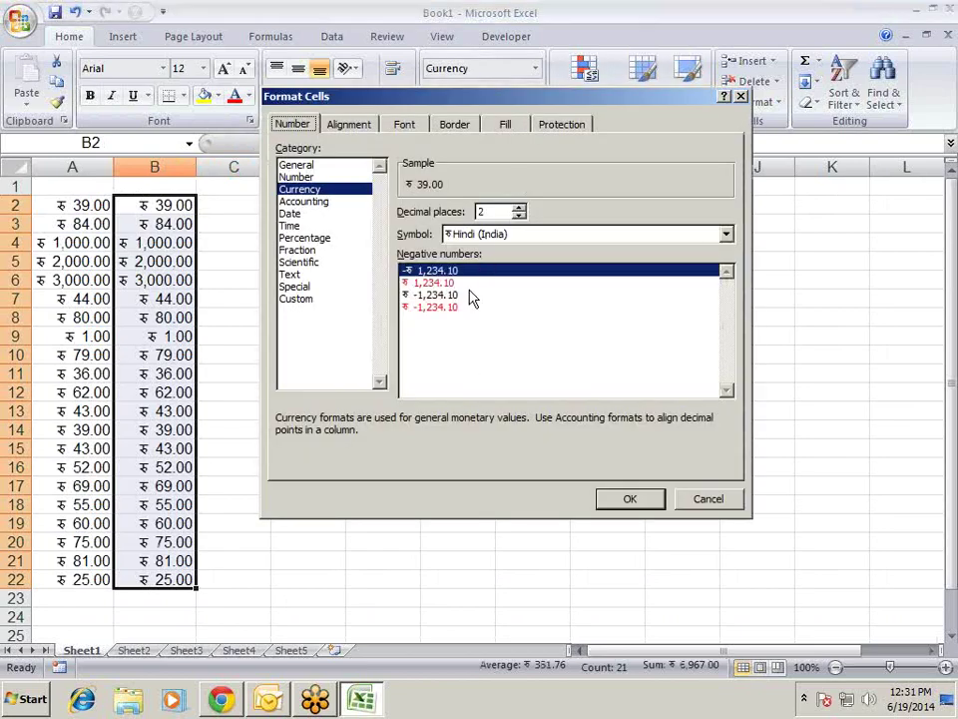
Step: Apply Accounting format with the ₹ Hindi (India) symbol to B2:B22, then compare cells A4 and B4
click(336, 204)
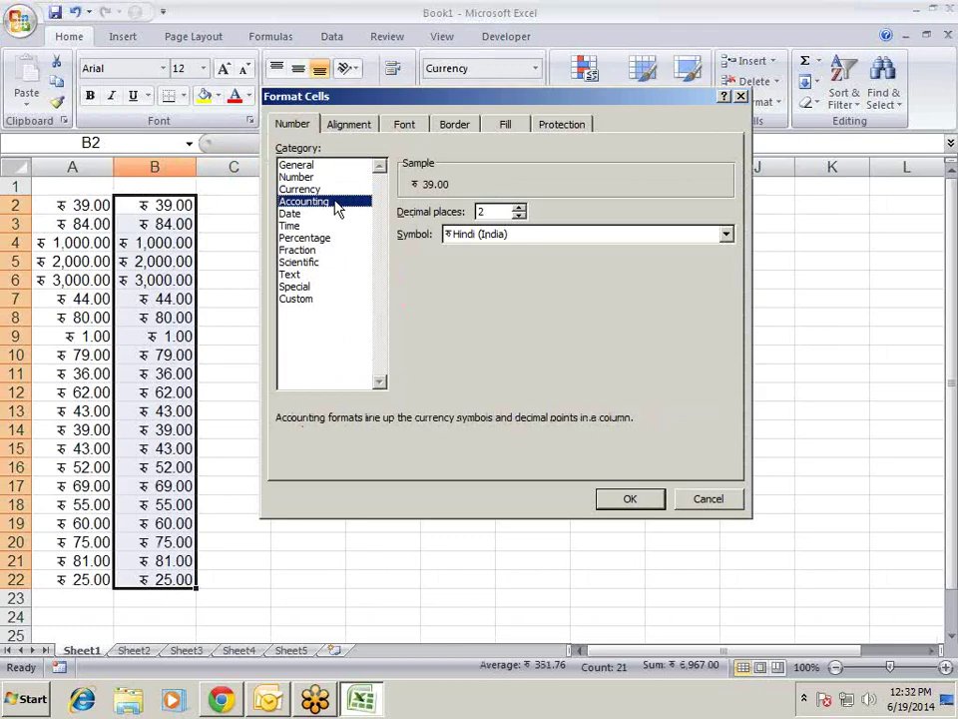
click(629, 499)
click(365, 223)
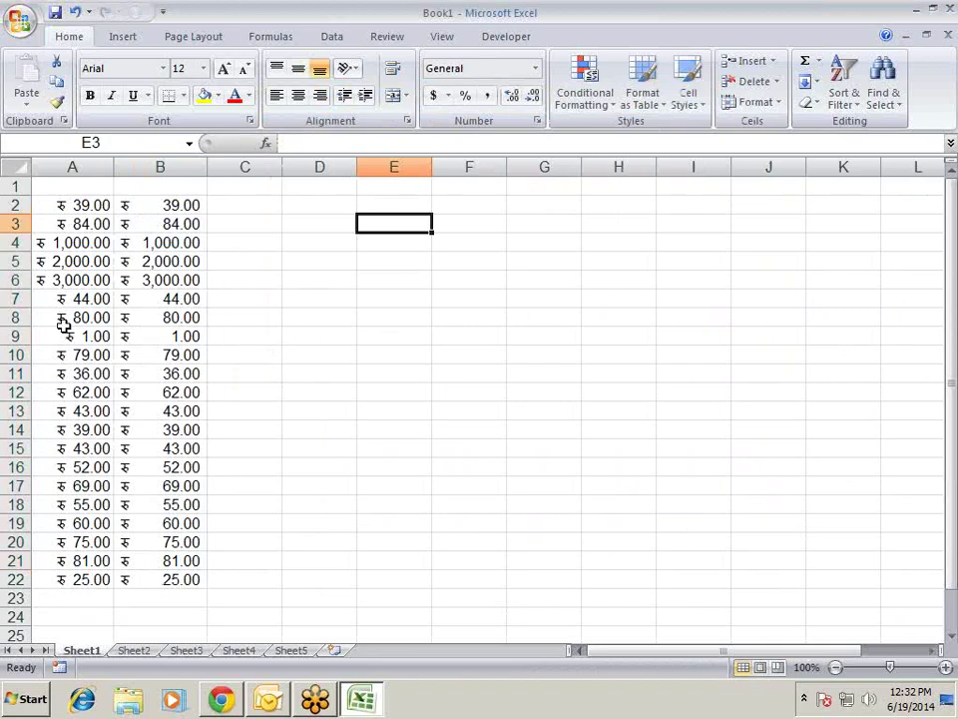
click(55, 242)
click(121, 241)
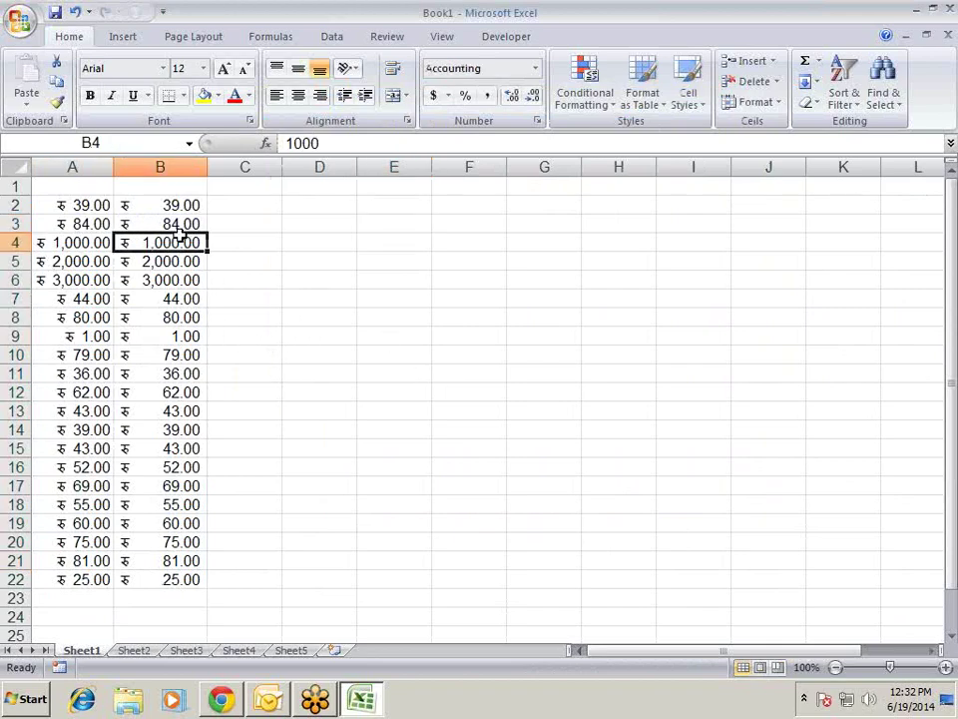
Step: Inspect the amounts and formats in cells down column B
click(127, 205)
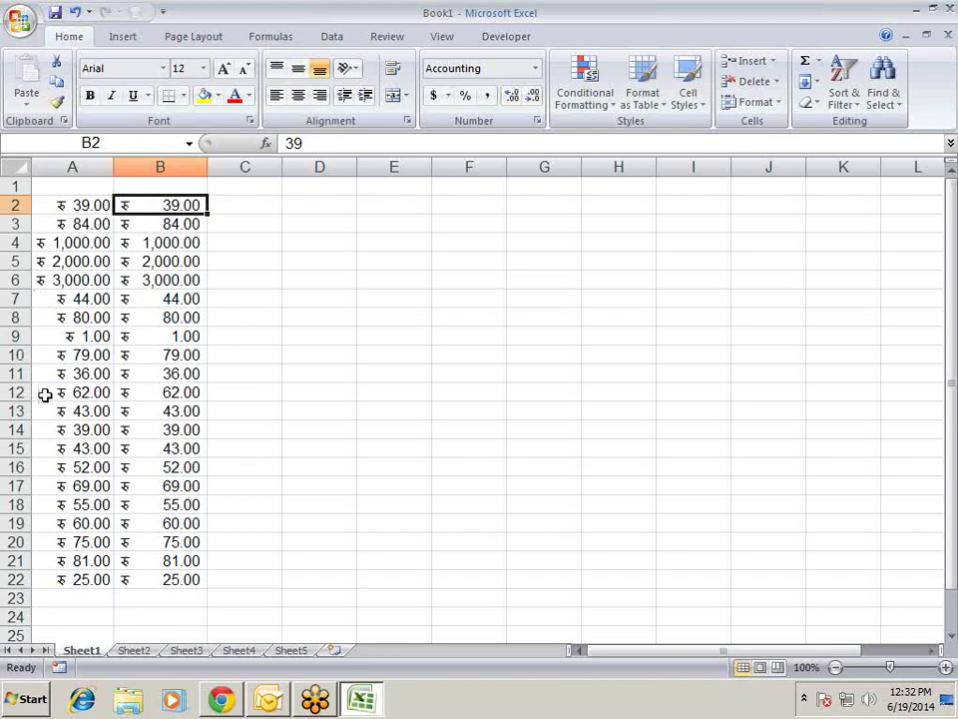
mouse_move(178, 245)
mouse_down()
mouse_move(138, 502)
mouse_move(160, 577)
mouse_up()
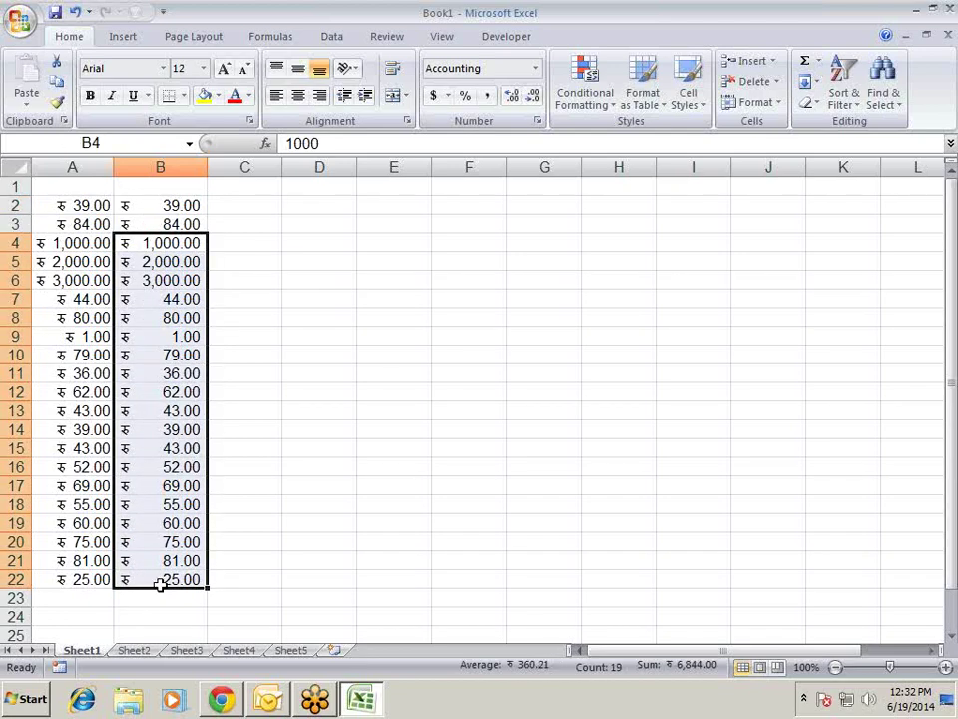
click(171, 371)
click(184, 245)
click(160, 207)
click(159, 280)
click(143, 373)
click(138, 448)
click(134, 504)
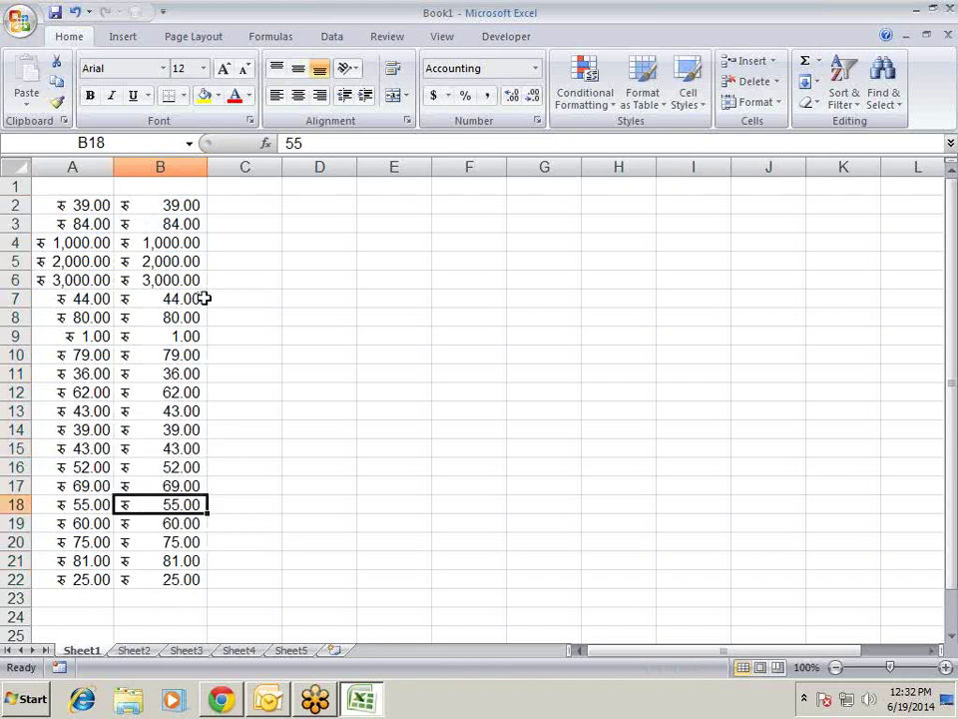
click(170, 355)
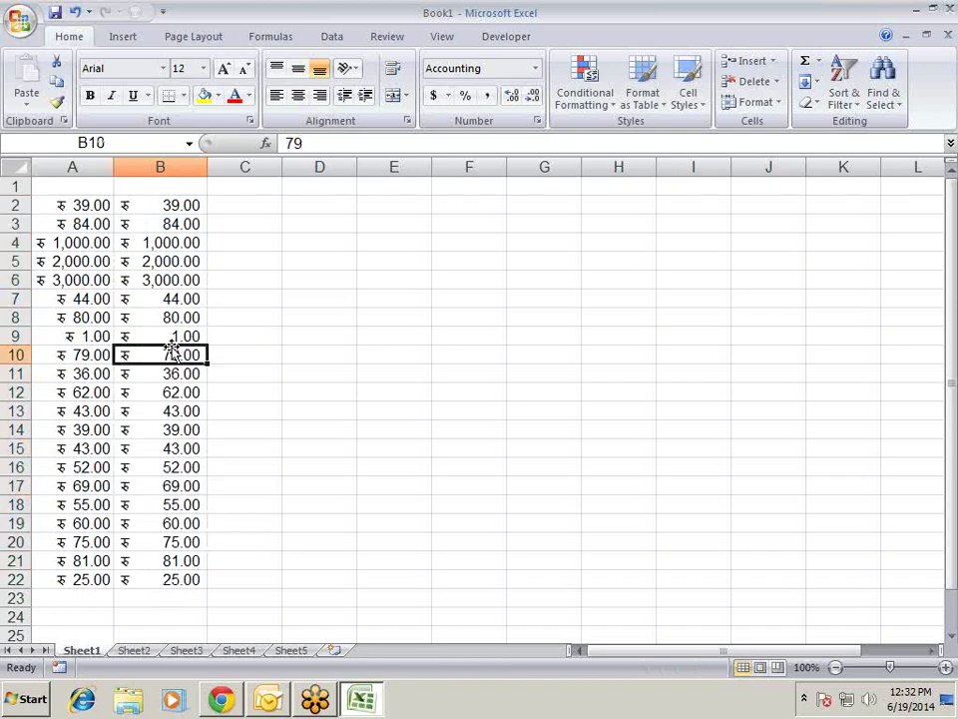
click(155, 204)
Step: Enter zero in B3, B11, B15, A15 and A8
key(Down)
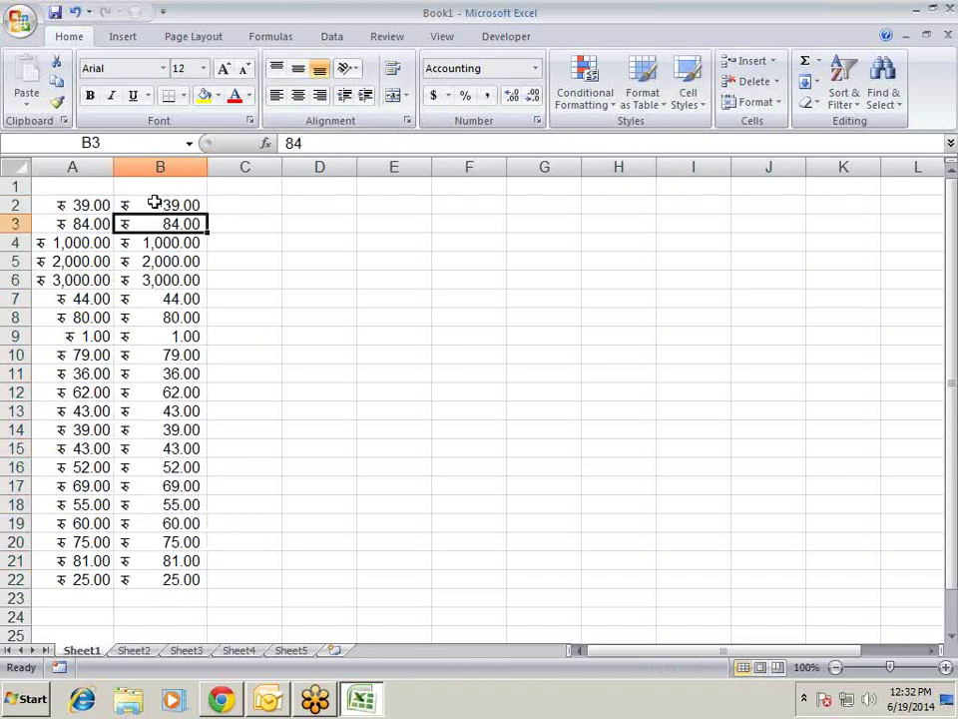
text(0)
key(Return)
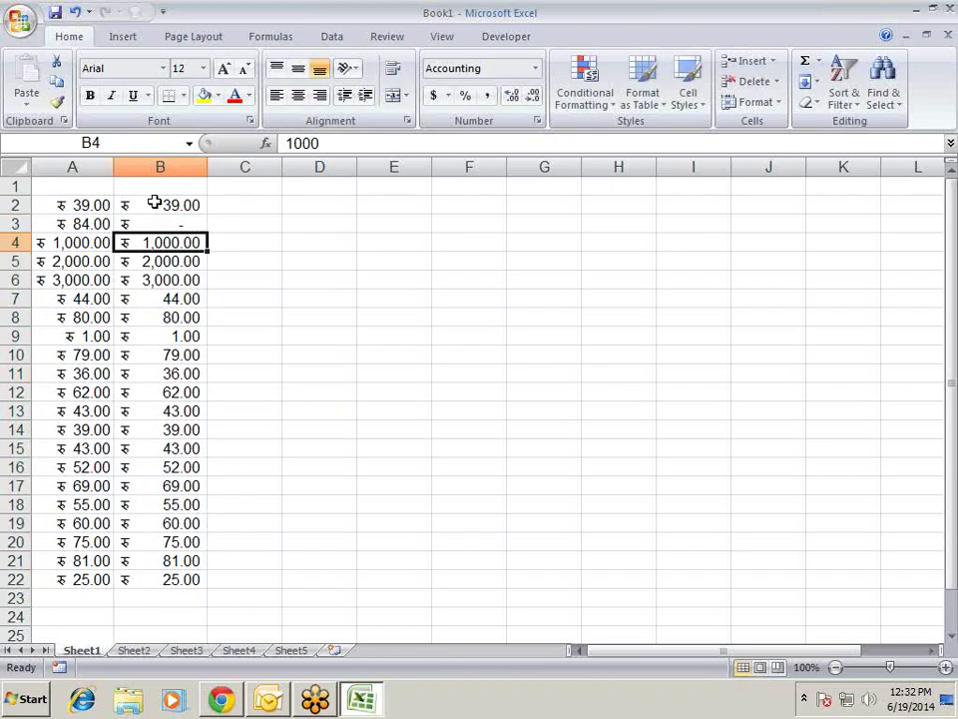
key(Down)
key(Down)
key(Down)
key(Down)
key(Down)
text(0)
key(Return)
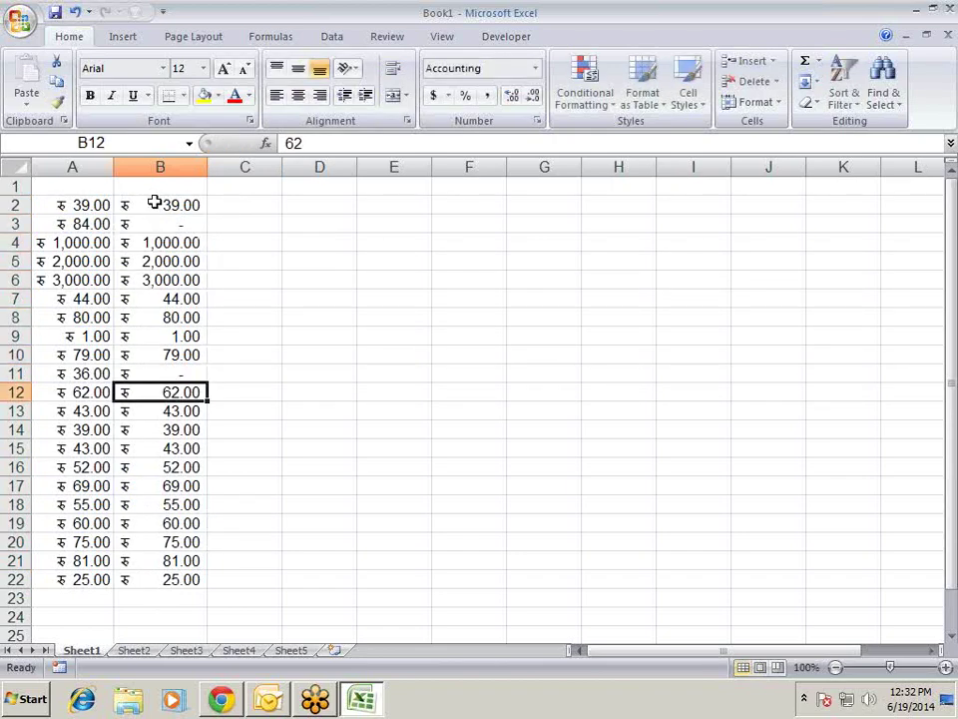
key(Down)
key(Down)
key(Down)
text(0)
key(Return)
key(Up)
key(Left)
text(0)
key(Return)
key(Up)
key(Up)
key(Up)
key(Up)
text(0)
key(Return)
key(Down)
key(Up)
key(Up)
Step: Check the zero cells in column B and select B2:B22 for reformatting
key(Right)
key(Right)
key(Left)
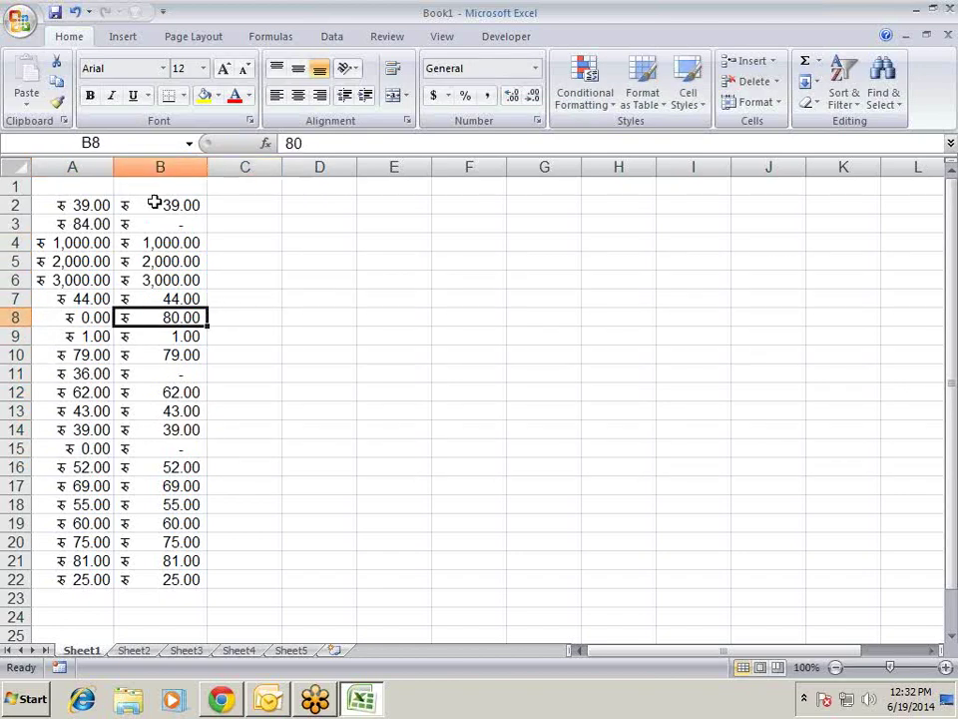
key(Down)
key(Down)
key(Down)
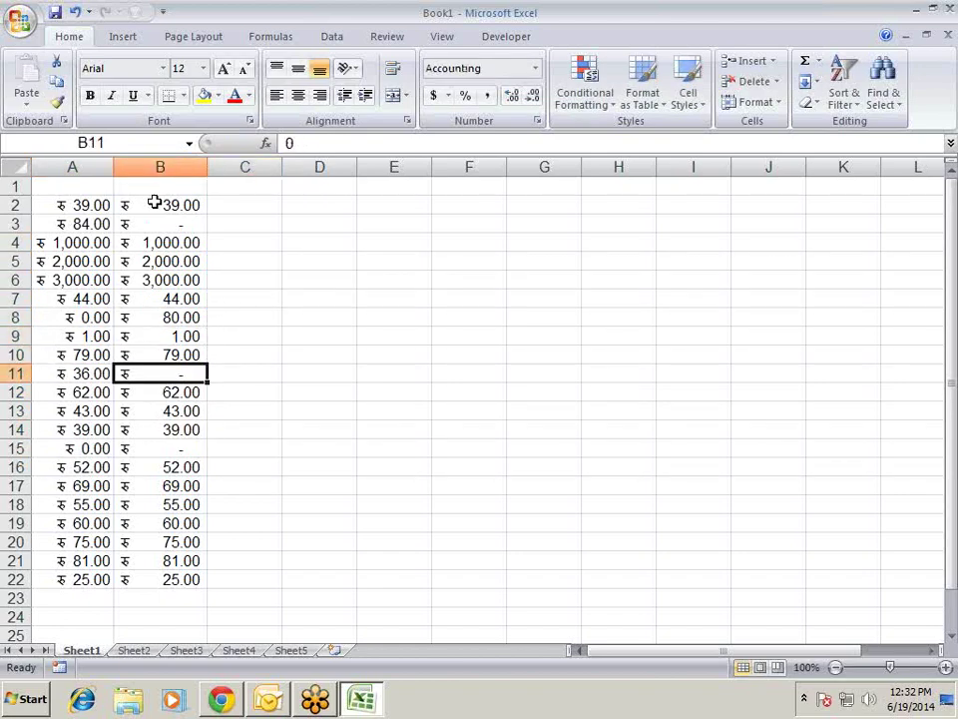
key(Down)
key(Down)
key(Down)
key(Down)
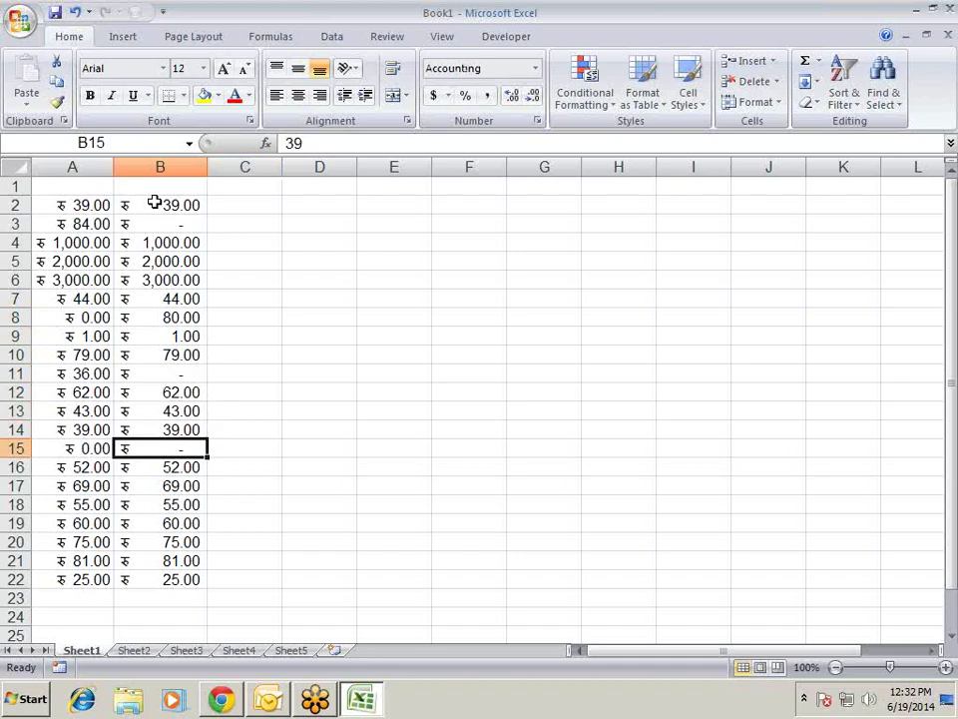
key(Up)
key(Up)
key(Up)
key(Up)
key(Up)
key(Up)
key(Up)
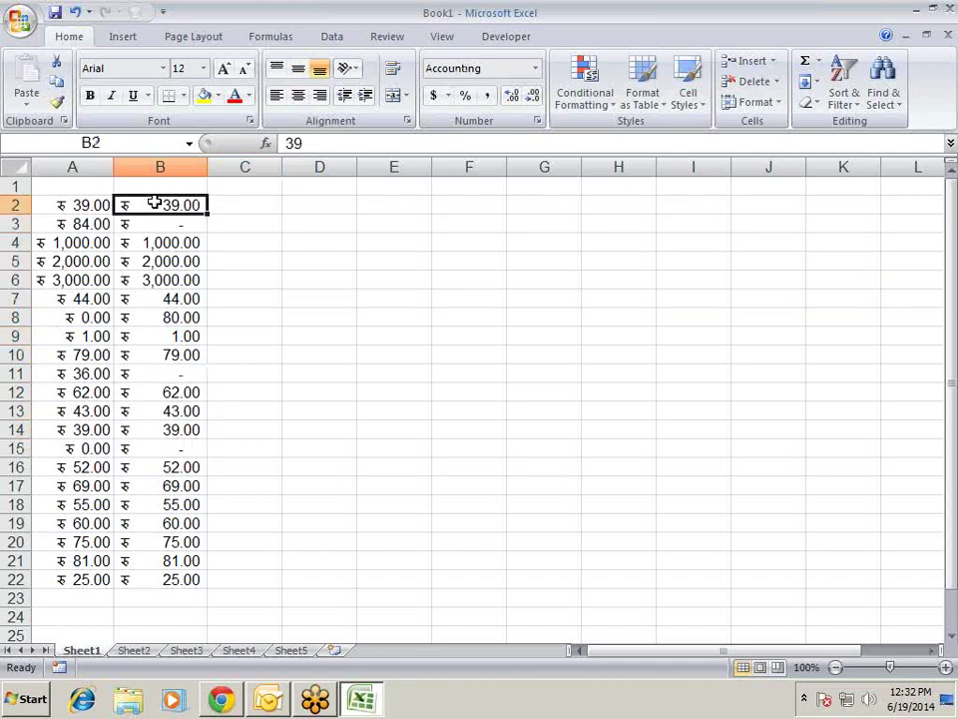
key(ctrl+shift+Down)
key(ctrl+1)
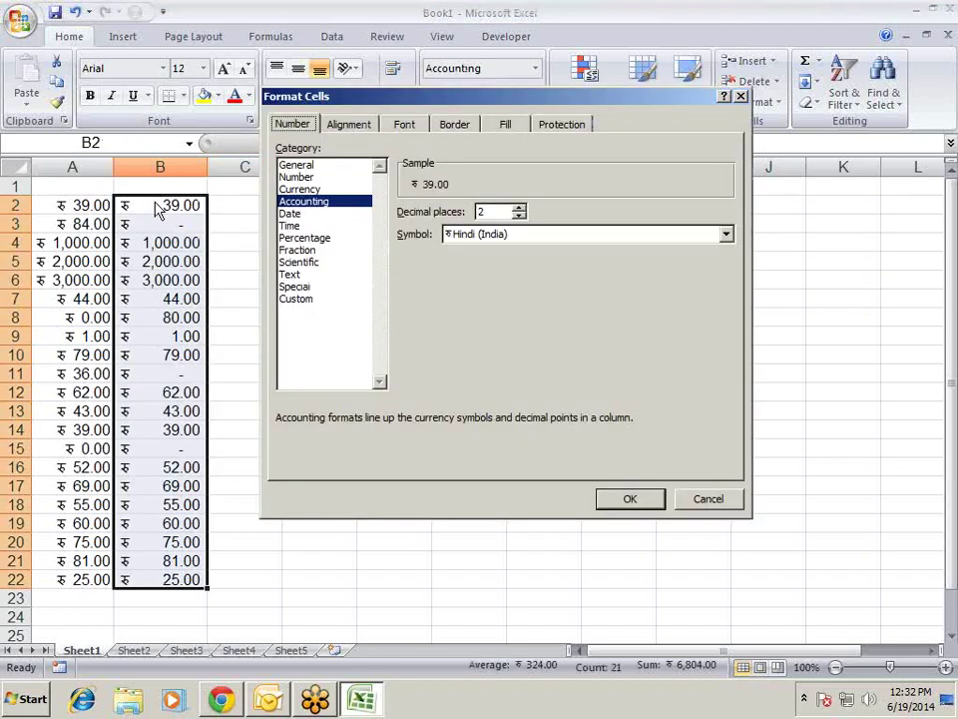
Step: Set the Accounting symbol for B2:B22 to None, leaving plain figures like 39.00
click(646, 235)
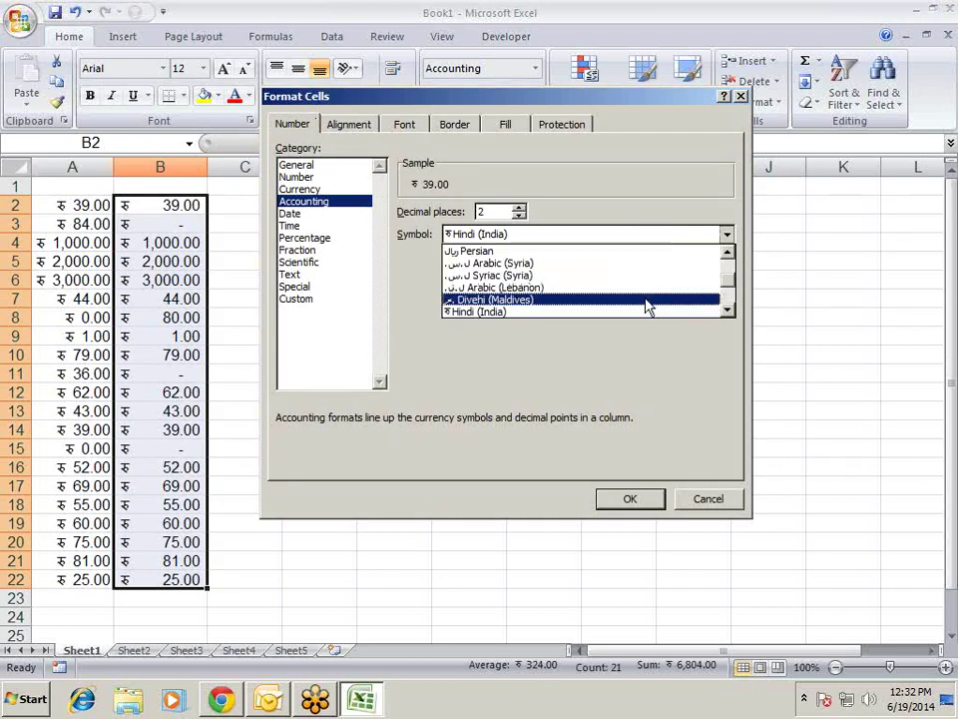
drag(728, 280, 706, 252)
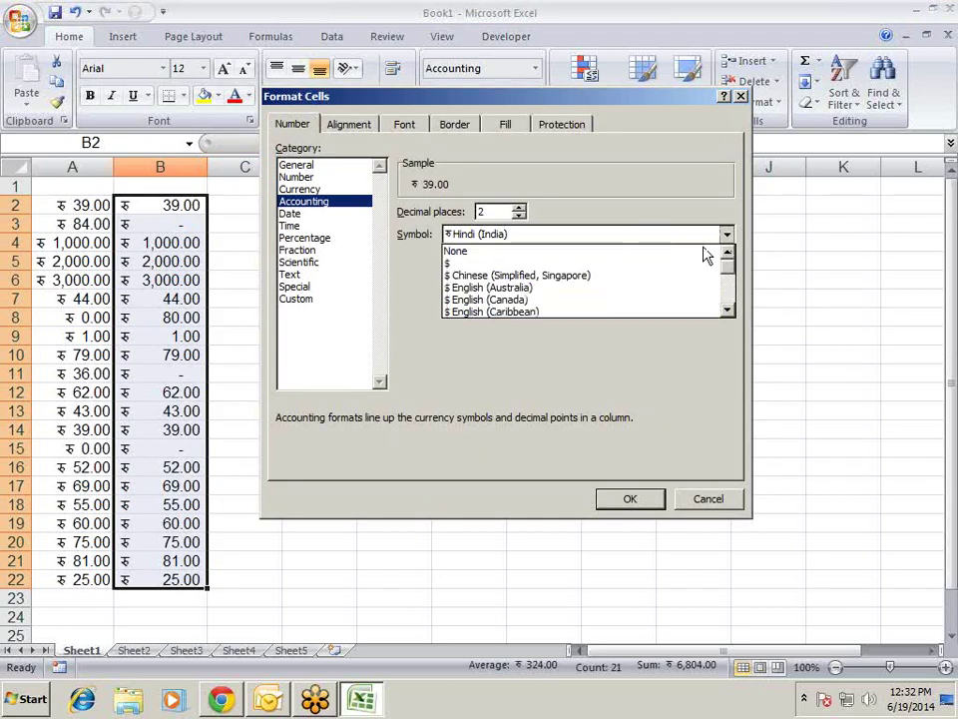
click(648, 252)
click(611, 501)
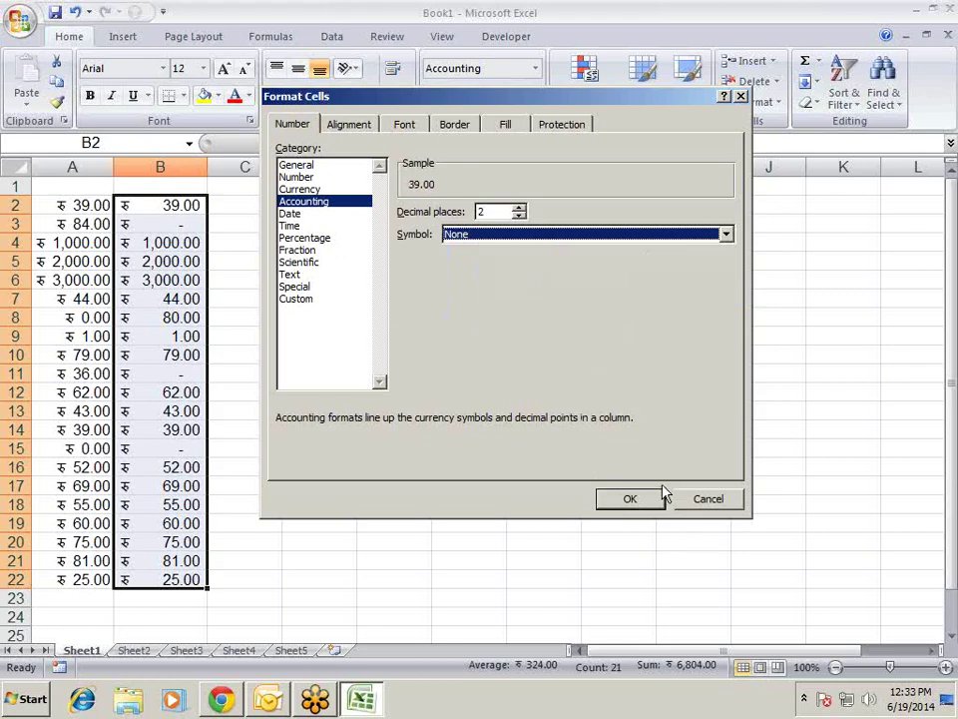
click(637, 505)
click(635, 504)
click(345, 392)
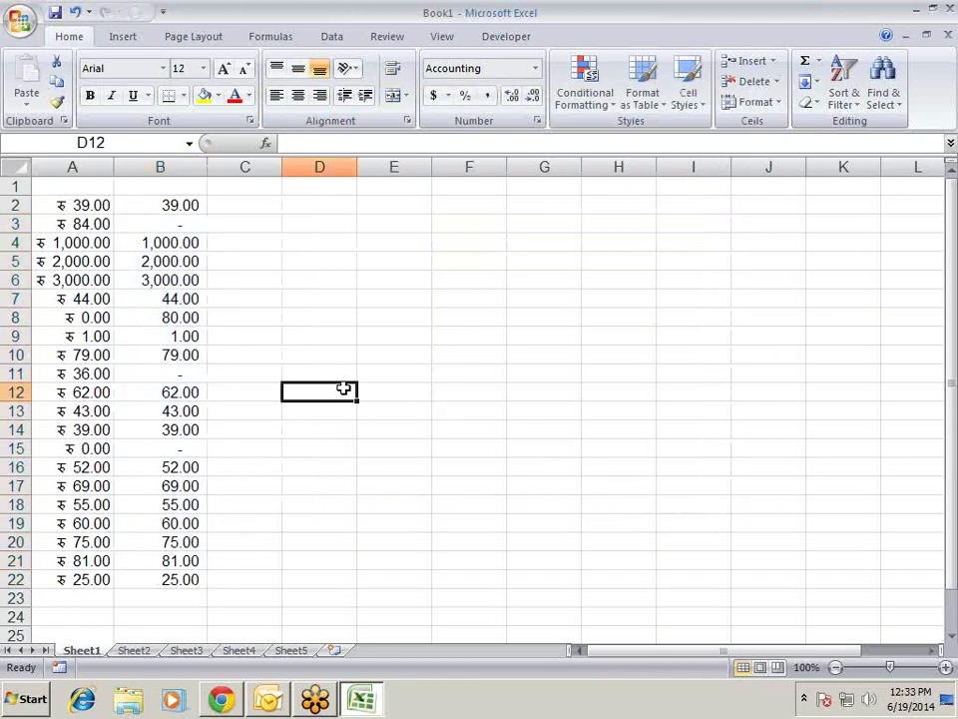
Step: Enter 0 in cell B9 so it displays as a dash
click(145, 337)
text(0)
key(Return)
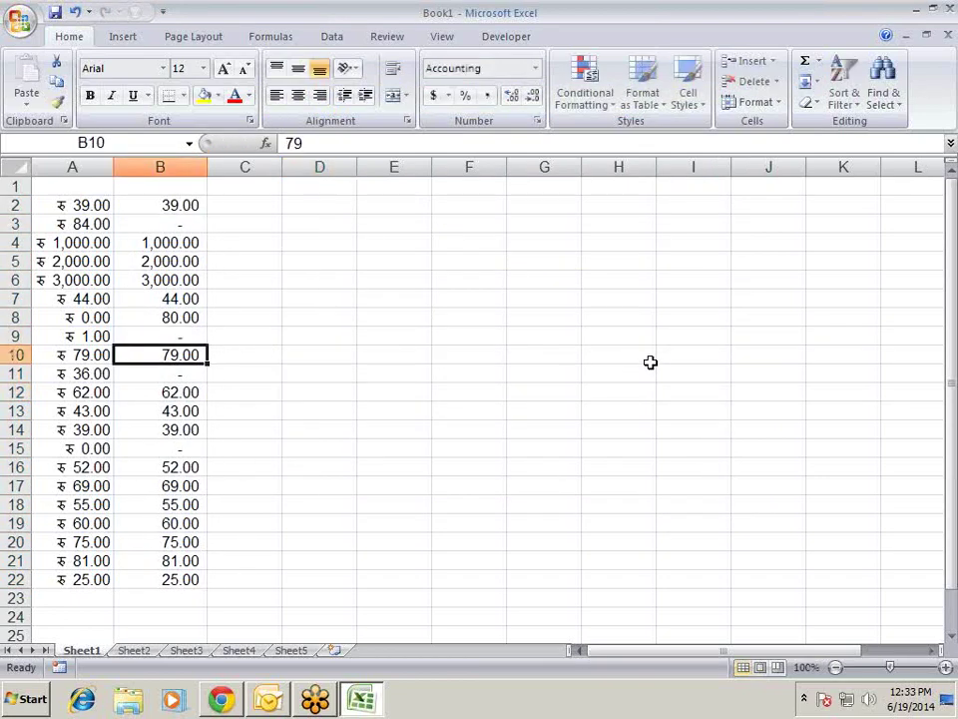
key(Up)
key(Up)
key(Up)
key(Up)
key(Down)
key(Down)
key(Down)
key(Down)
key(Down)
key(Down)
key(Down)
key(Down)
key(Down)
key(Down)
key(Down)
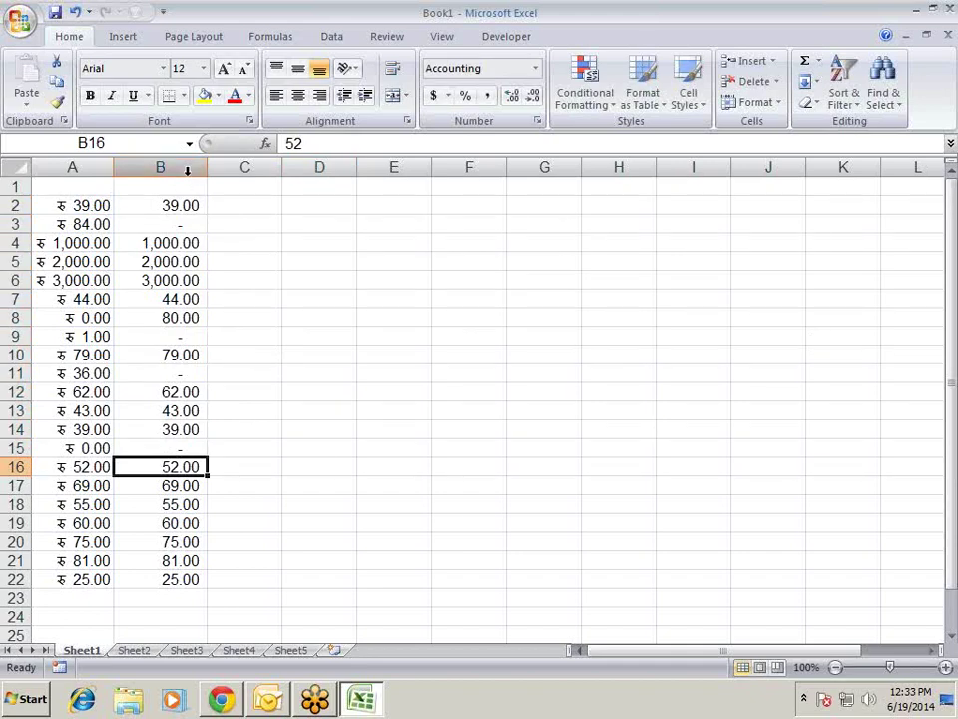
Step: Review B2's number format without changing it and move to cell D2
click(193, 206)
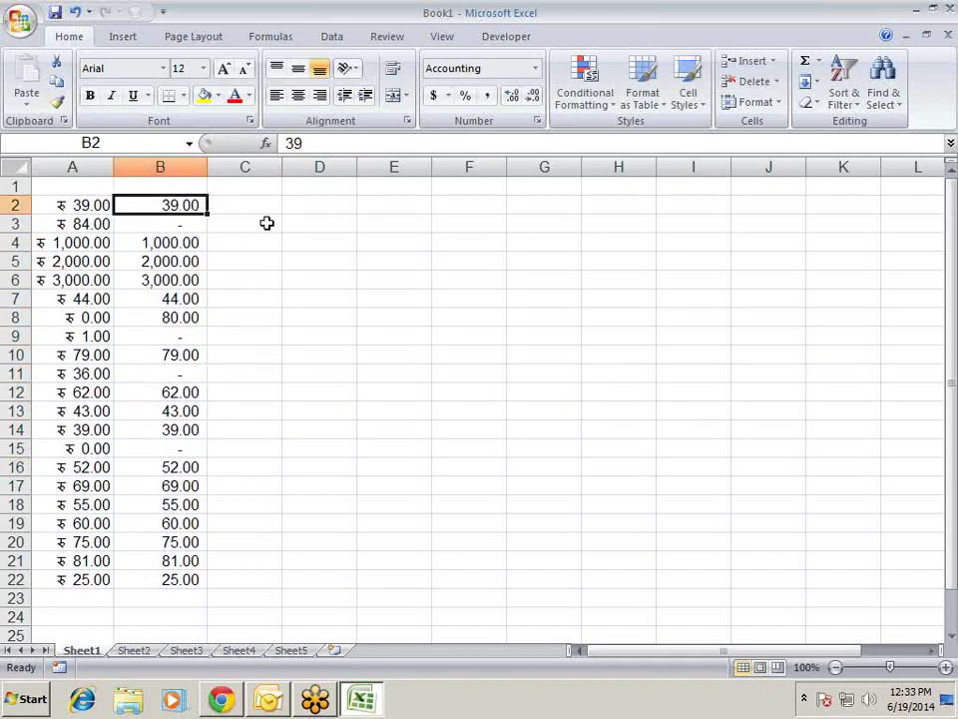
click(537, 121)
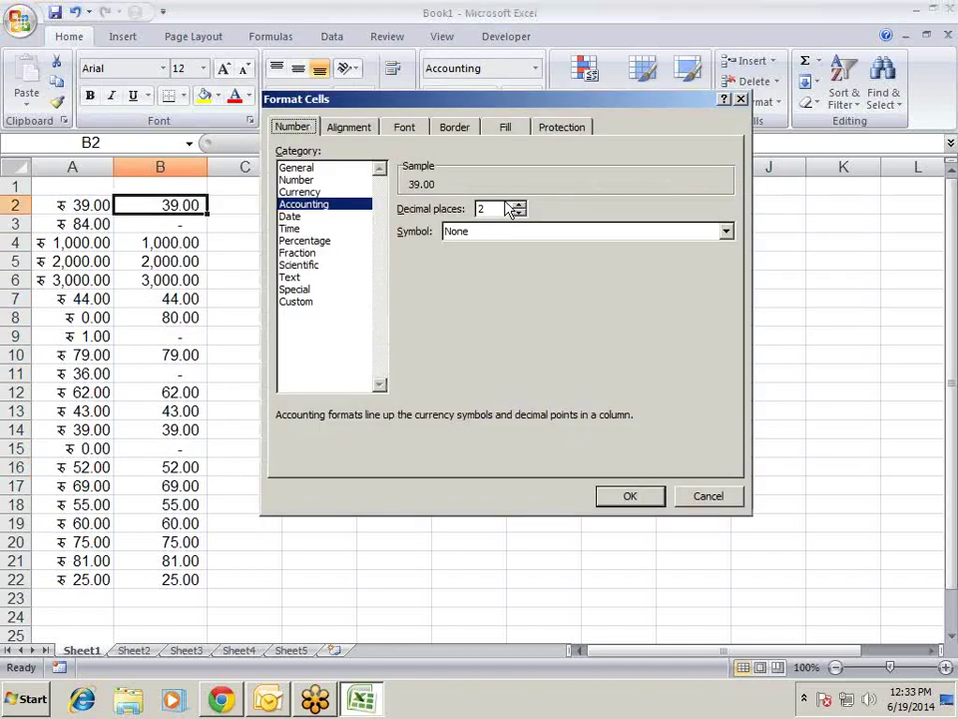
key(Return)
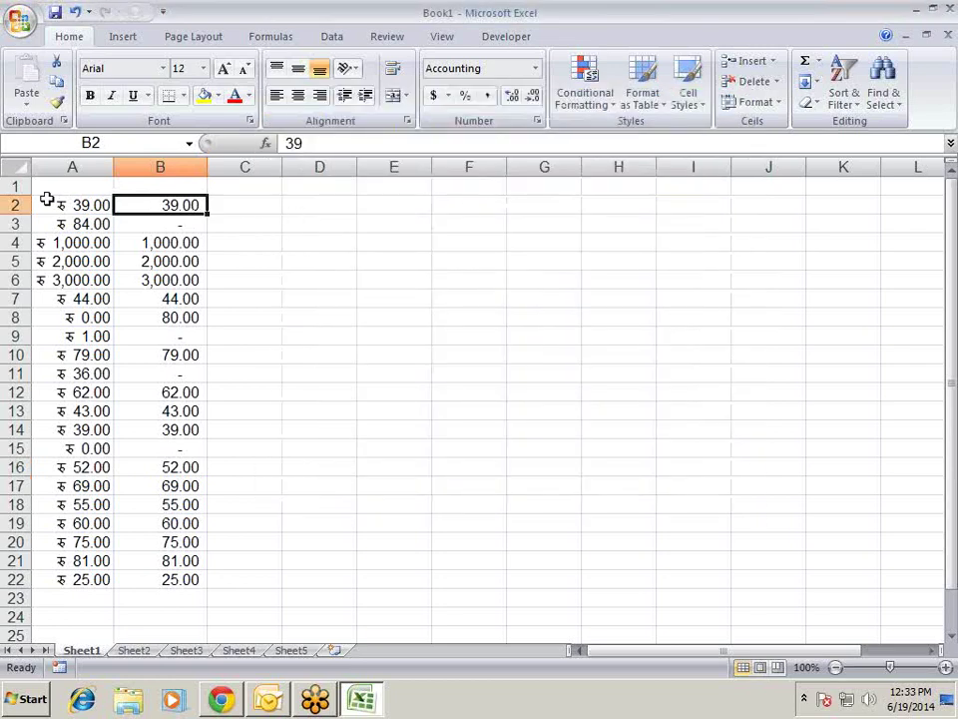
click(55, 201)
click(299, 203)
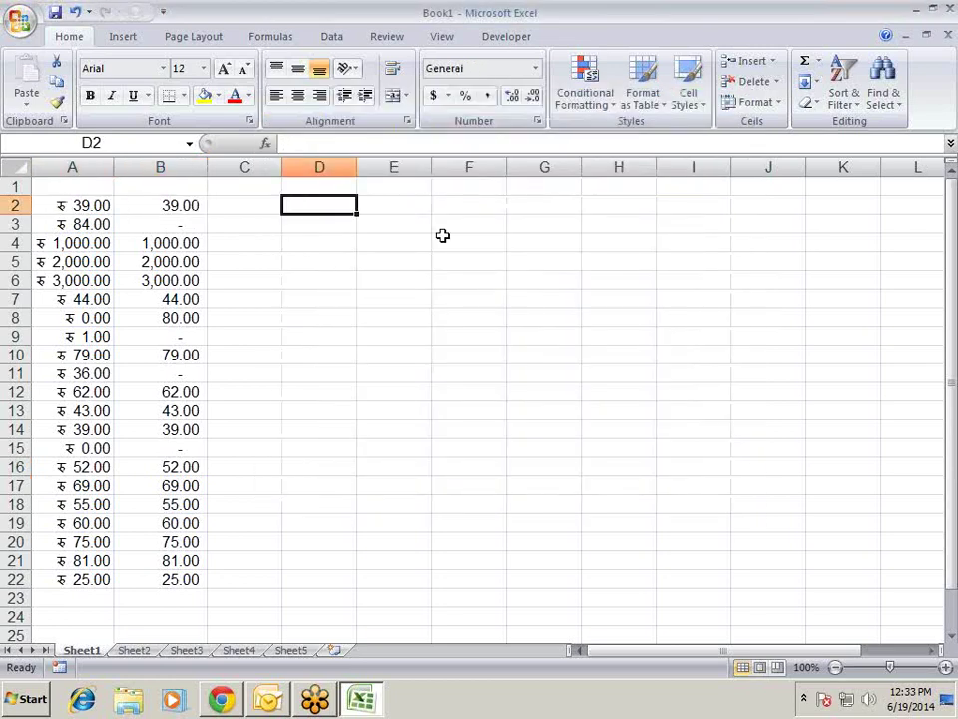
Step: Stamp D2 with today's date (6/19/2014) and D3 with the current time (12:33 PM)
key(ctrl+semicolon)
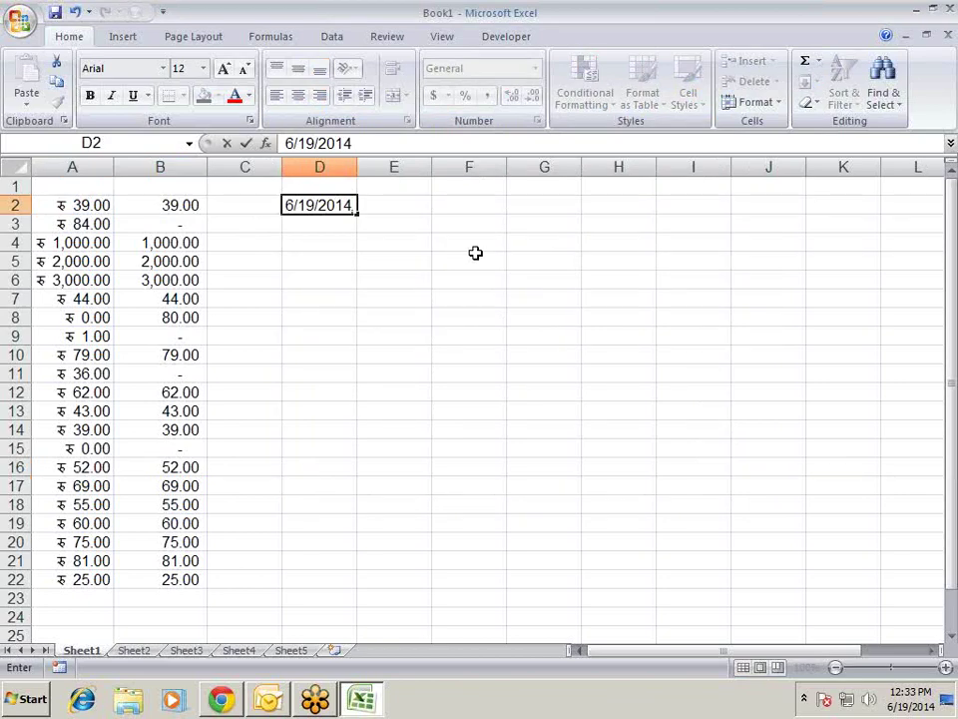
key(Escape)
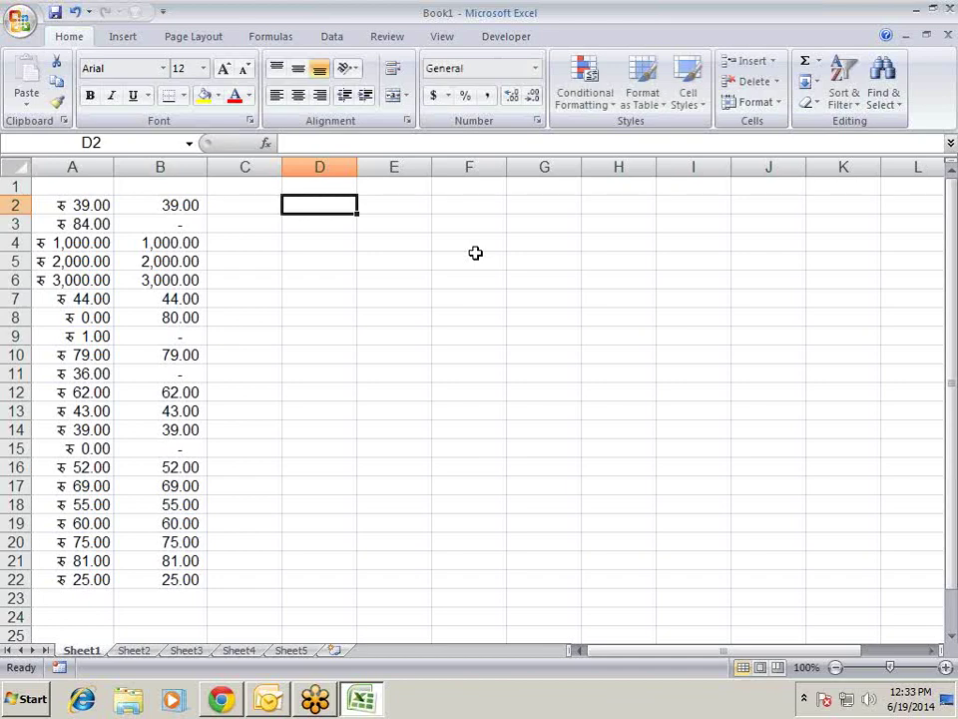
key(ctrl+semicolon)
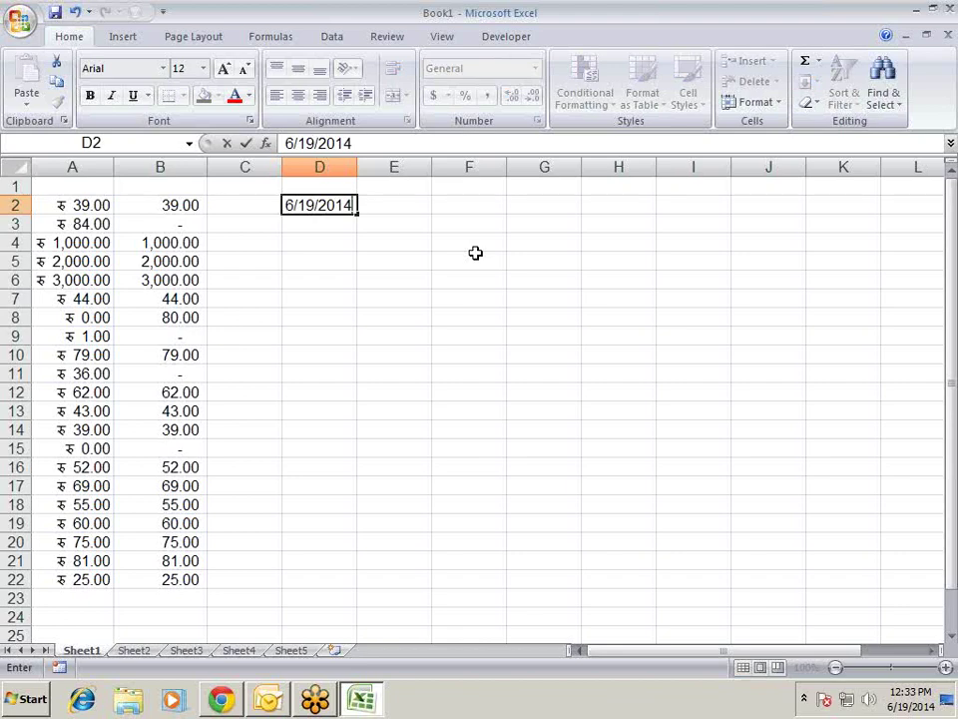
key(Return)
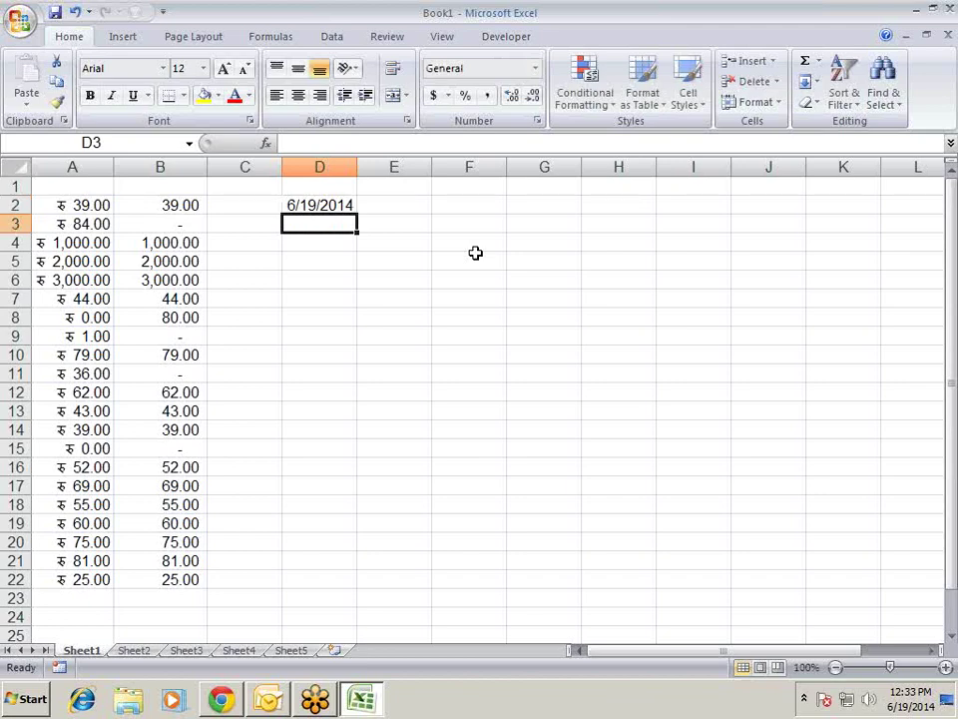
key(ctrl+shift+semicolon)
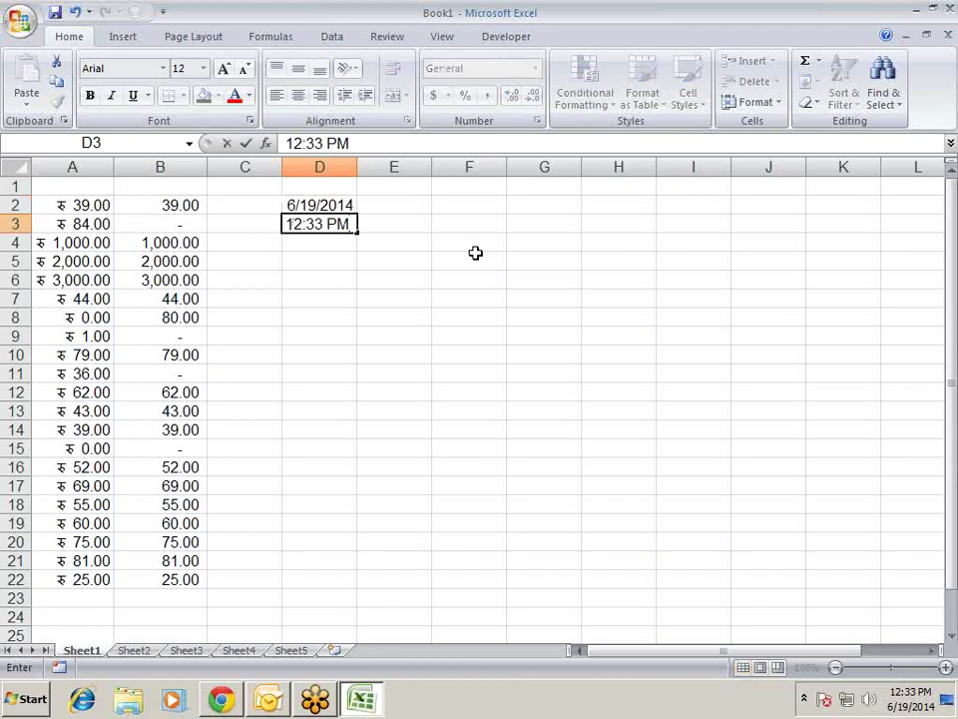
key(Return)
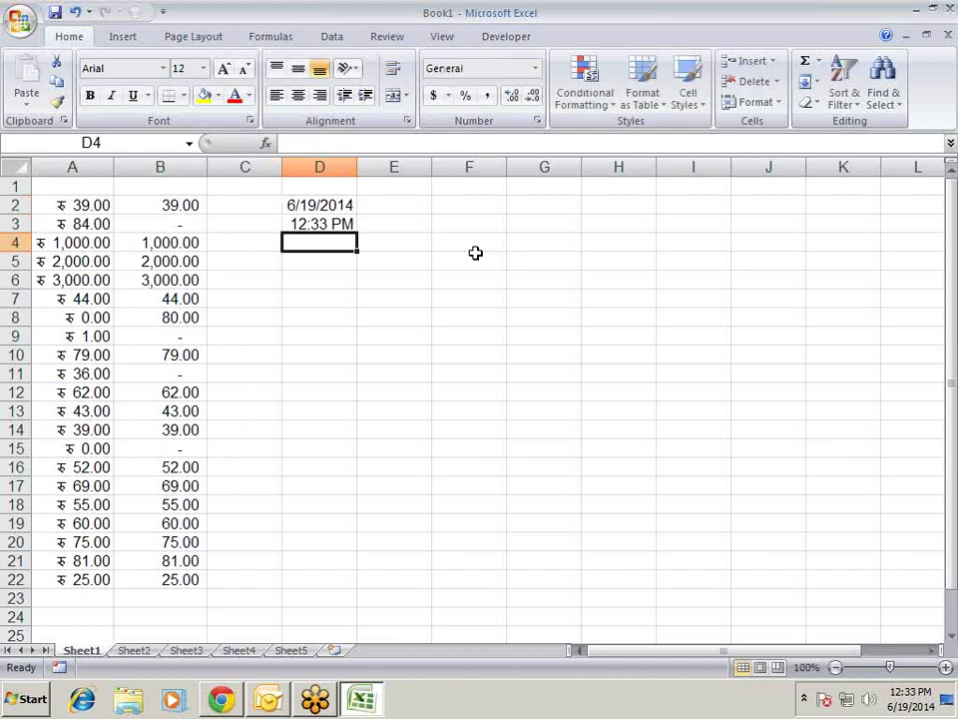
key(Up)
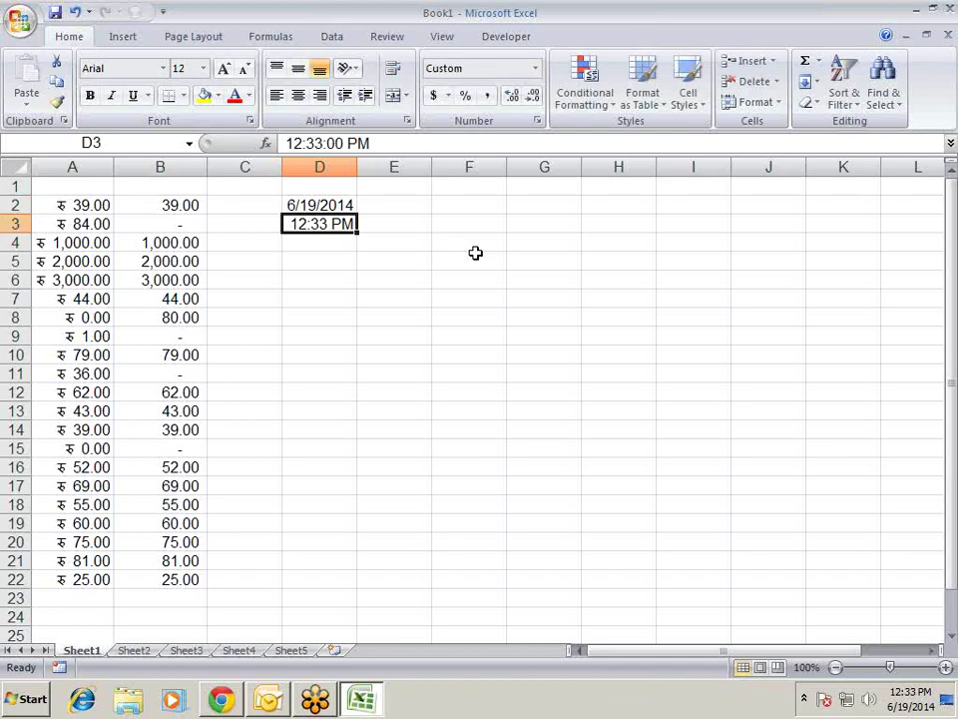
key(Up)
key(Right)
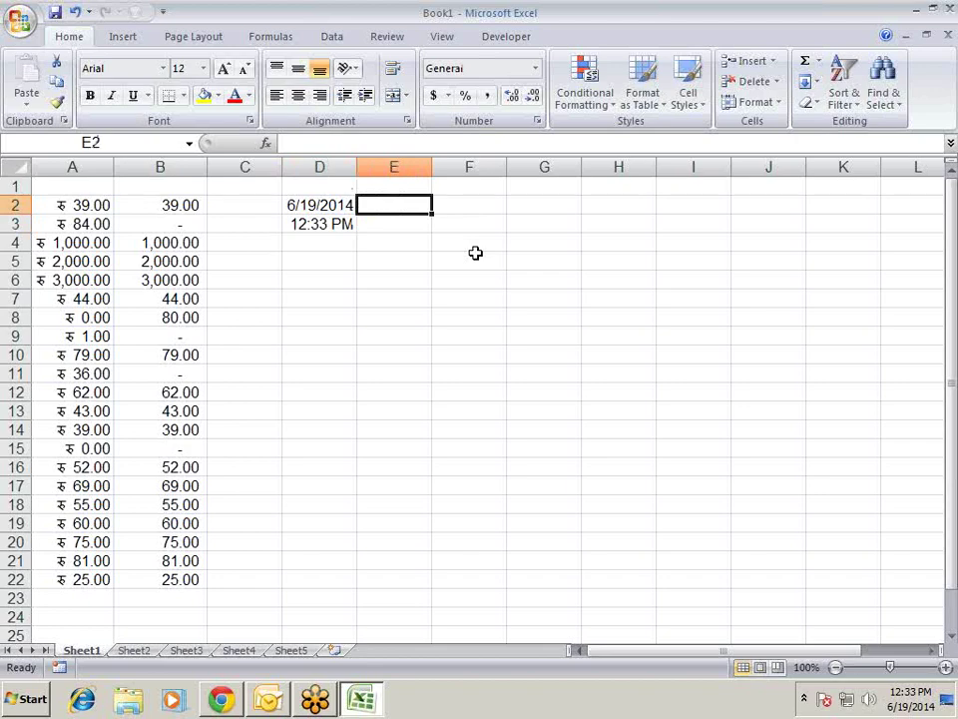
Step: Insert today's date in E2 and the current time in E3
key(ctrl+semicolon)
key(Return)
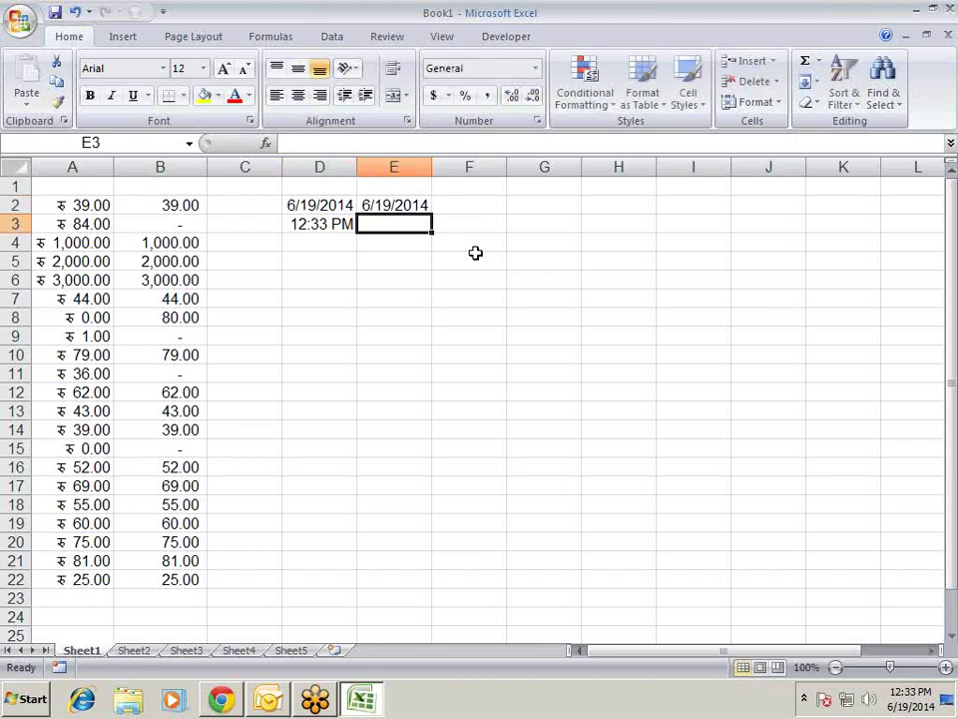
key(ctrl+shift+semicolon)
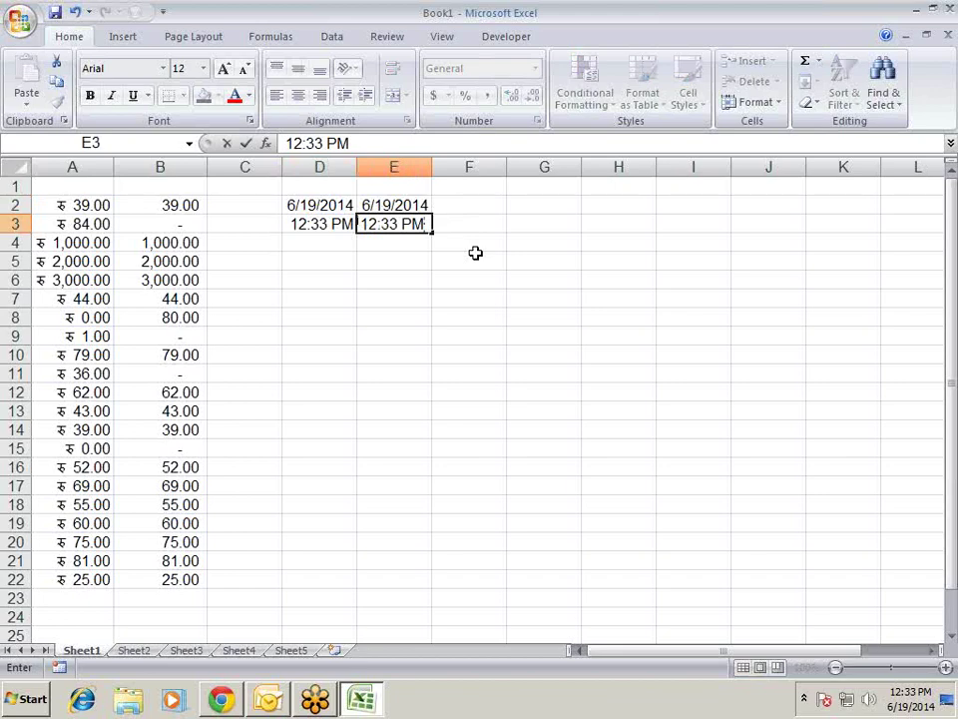
key(Return)
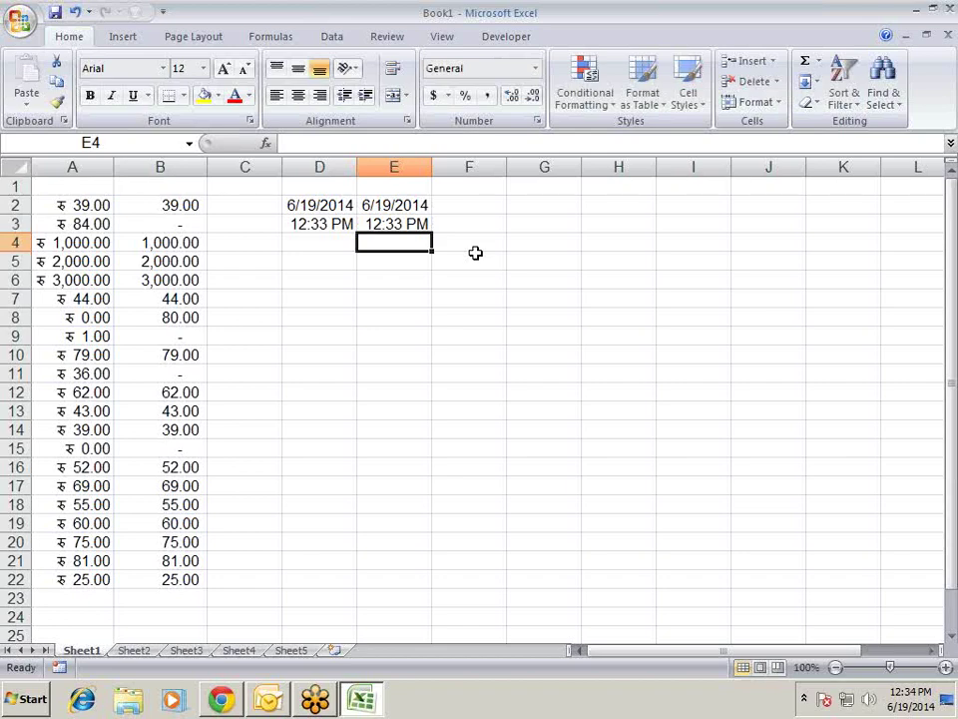
Step: Clear the times in D3:E3 and the date in E2, returning to D2
key(Up)
key(Left)
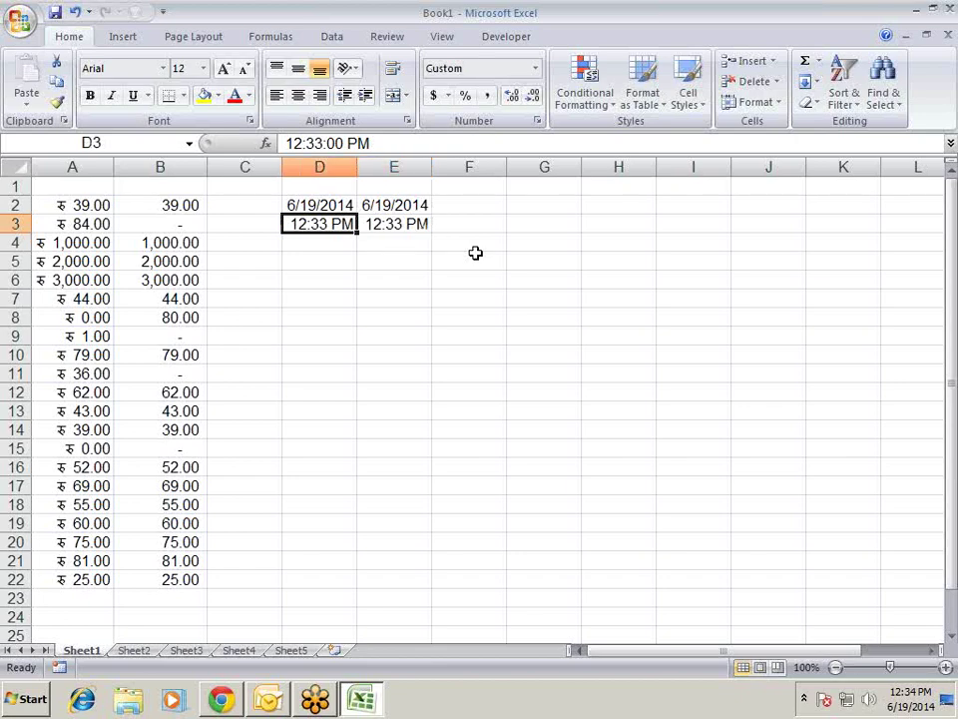
key(shift+Right)
key(Delete)
key(Up)
key(Right)
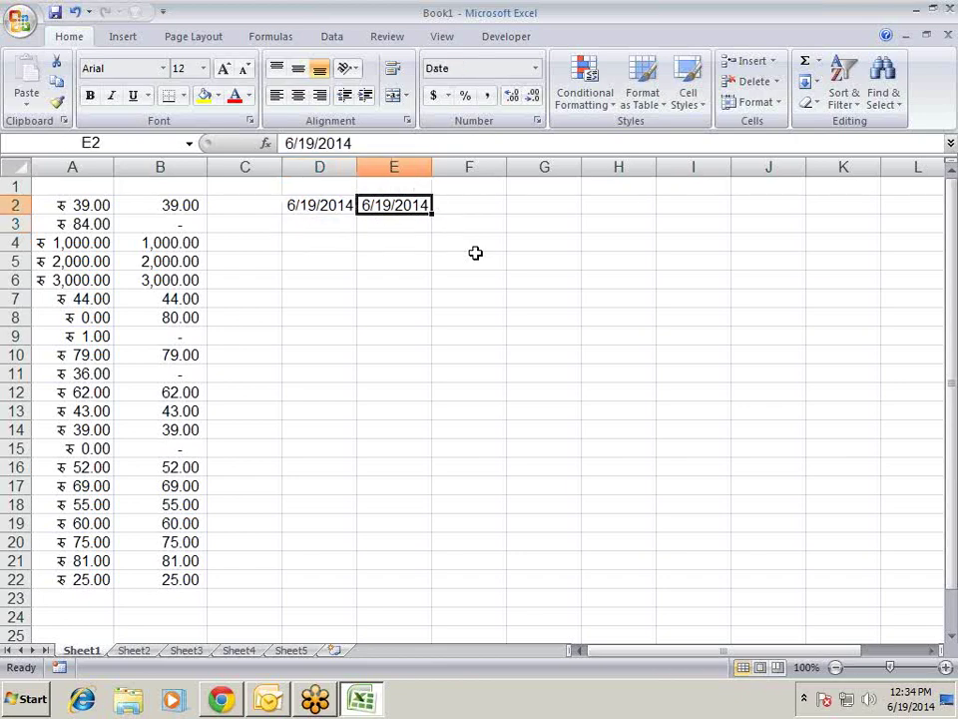
key(Delete)
key(Left)
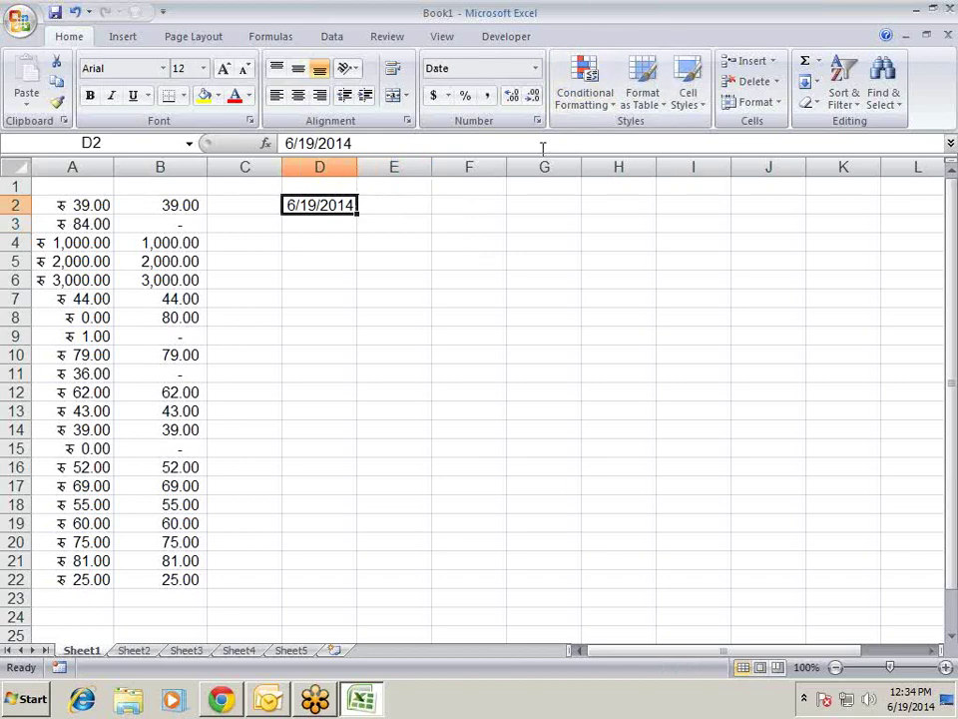
Step: Give D2 the long date type *Wednesday, March 14, 2001, showing Thursday, June 19, 2014
key(ctrl+1)
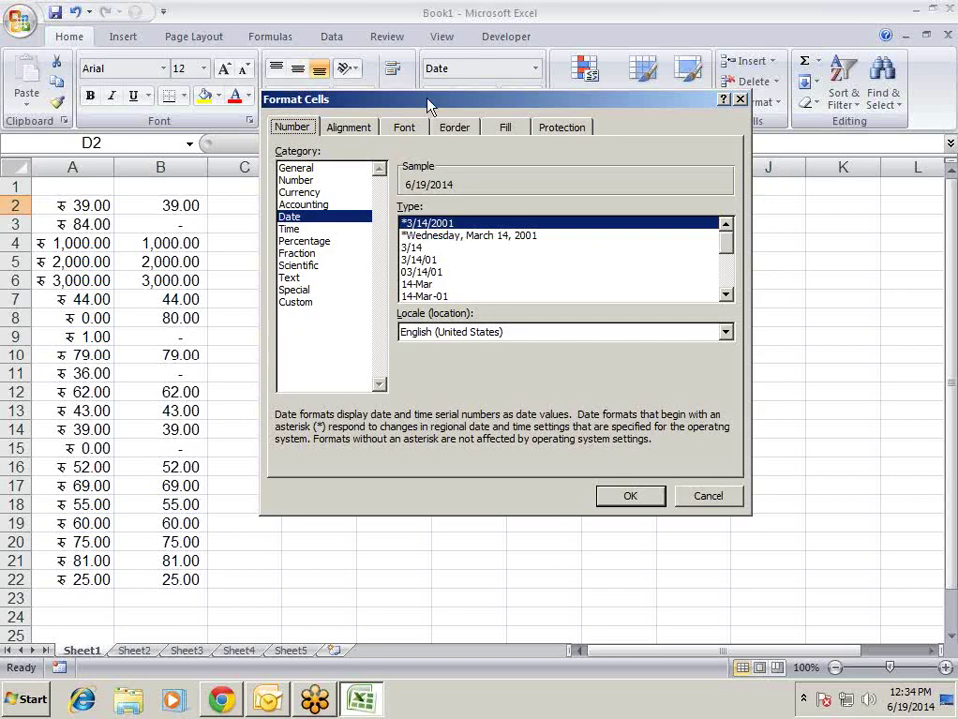
mouse_move(426, 105)
mouse_down()
mouse_move(634, 258)
mouse_move(611, 161)
mouse_up()
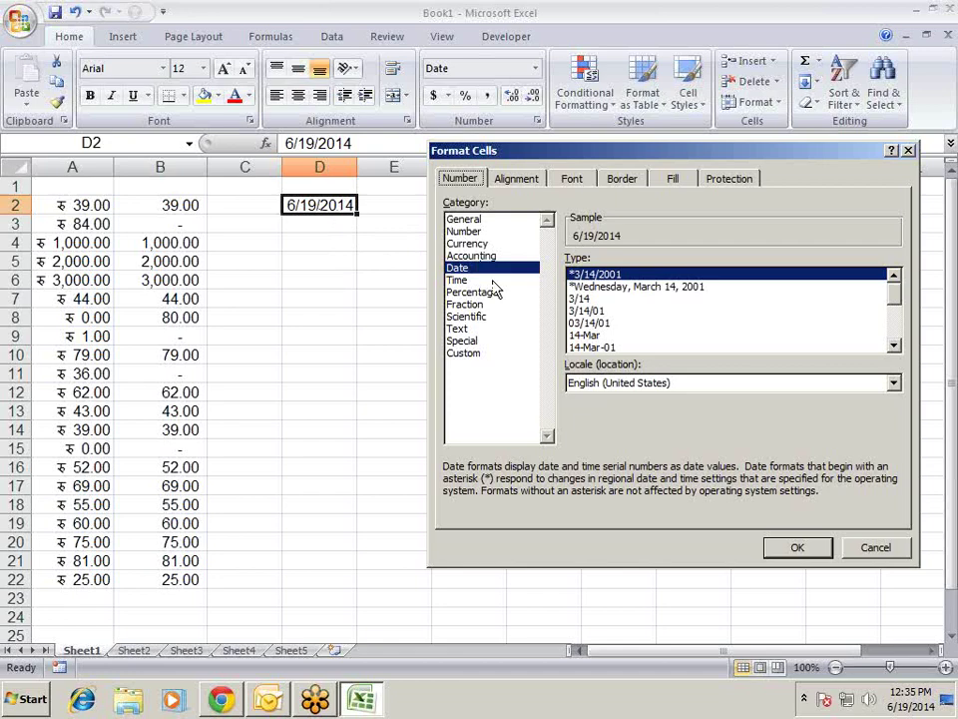
click(612, 290)
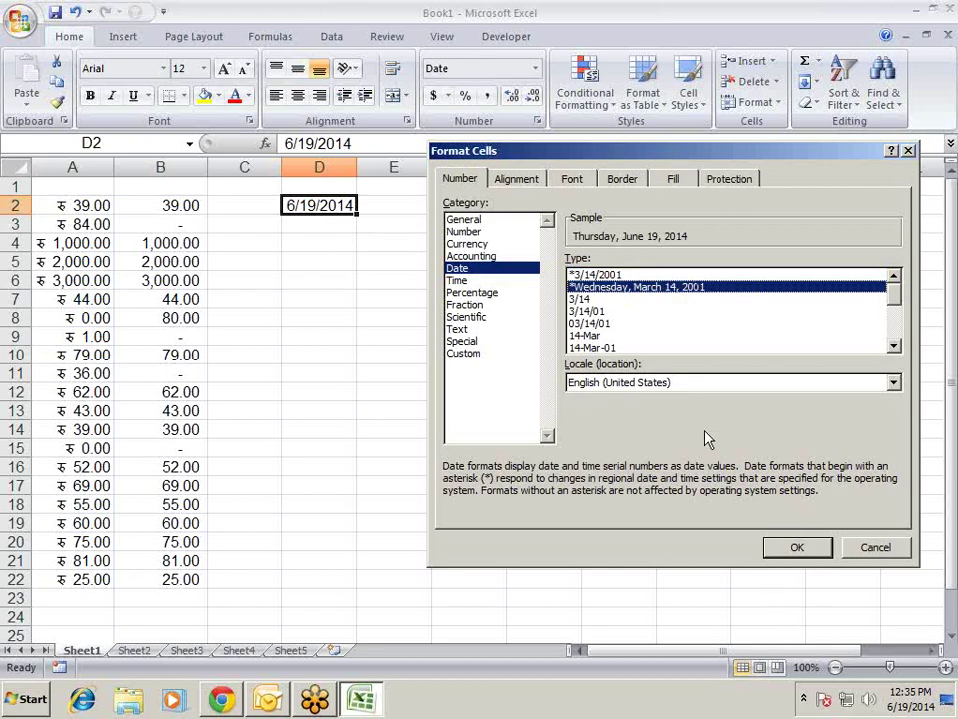
click(797, 548)
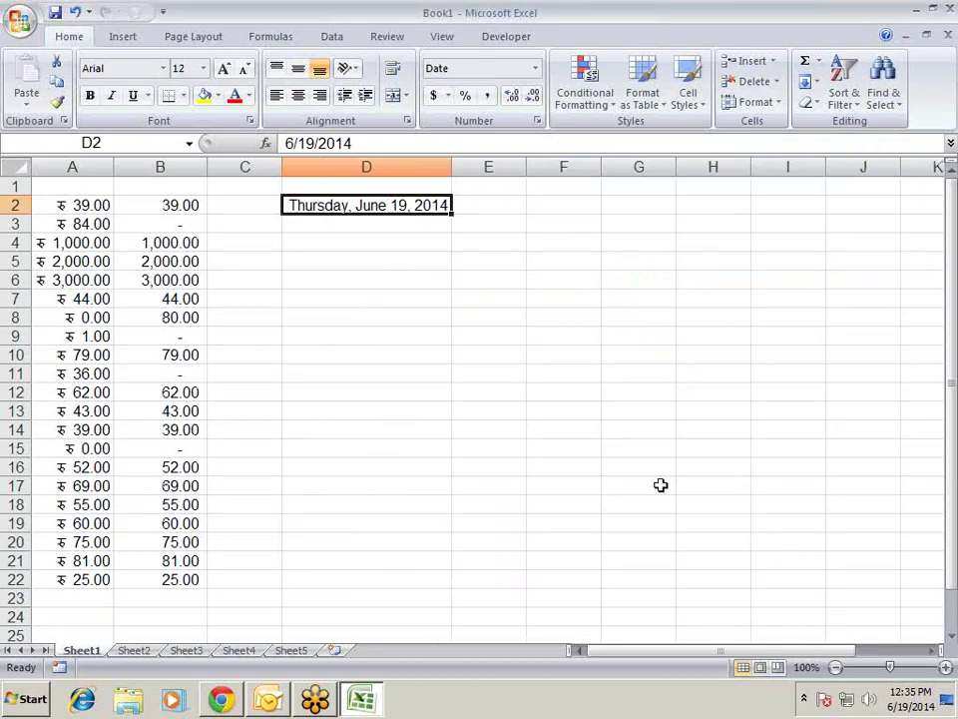
Step: Apply the 14-Mar-01 date format to D2, showing 19-Jun-14
key(ctrl+1)
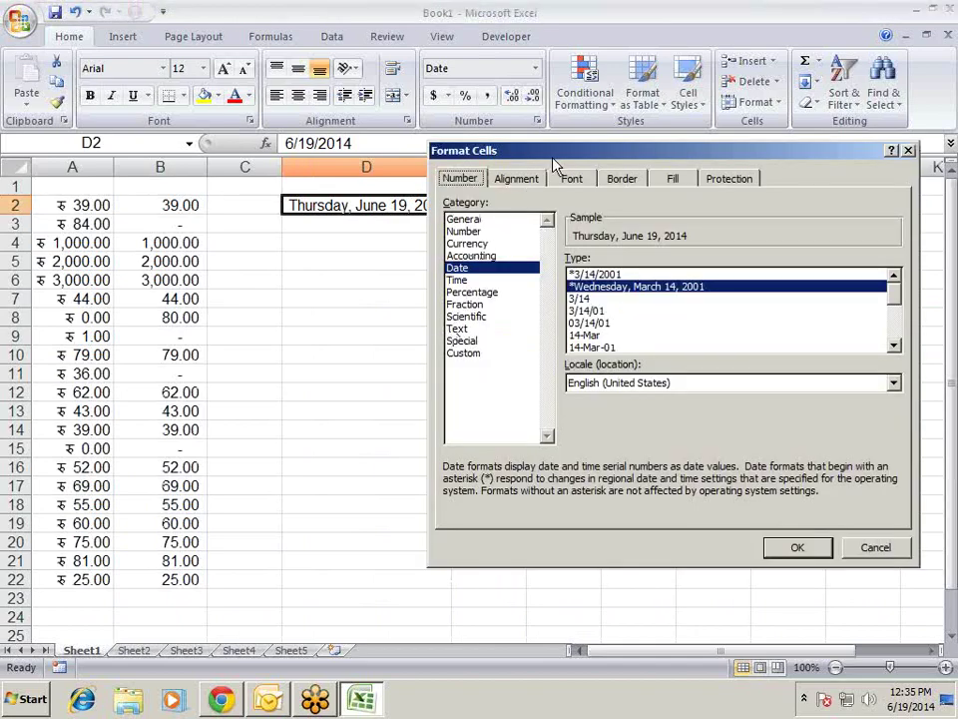
drag(556, 163, 619, 241)
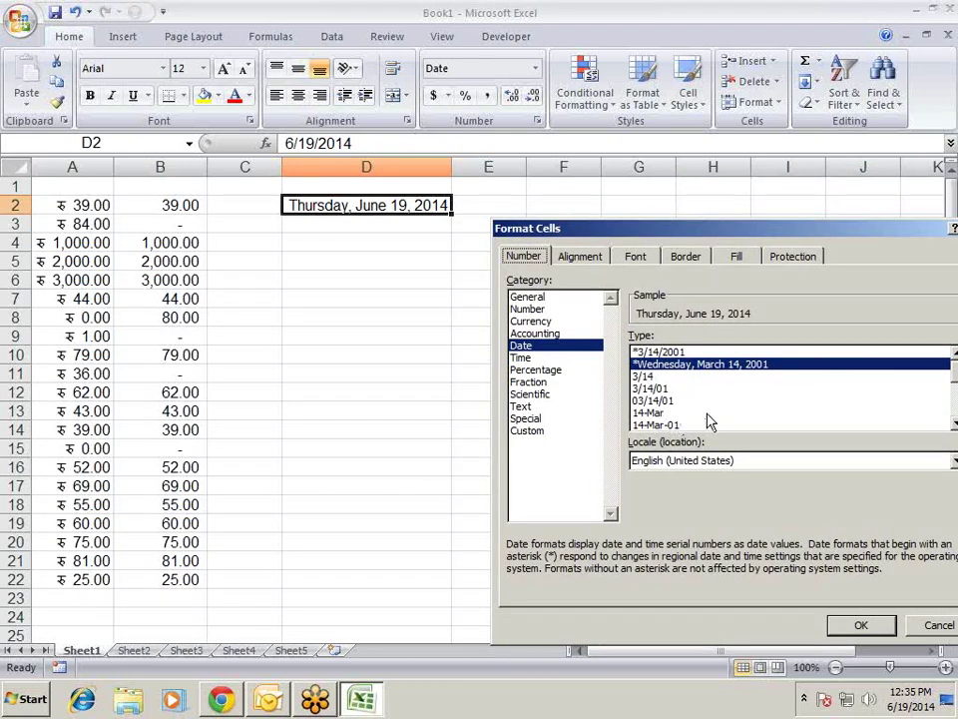
click(670, 425)
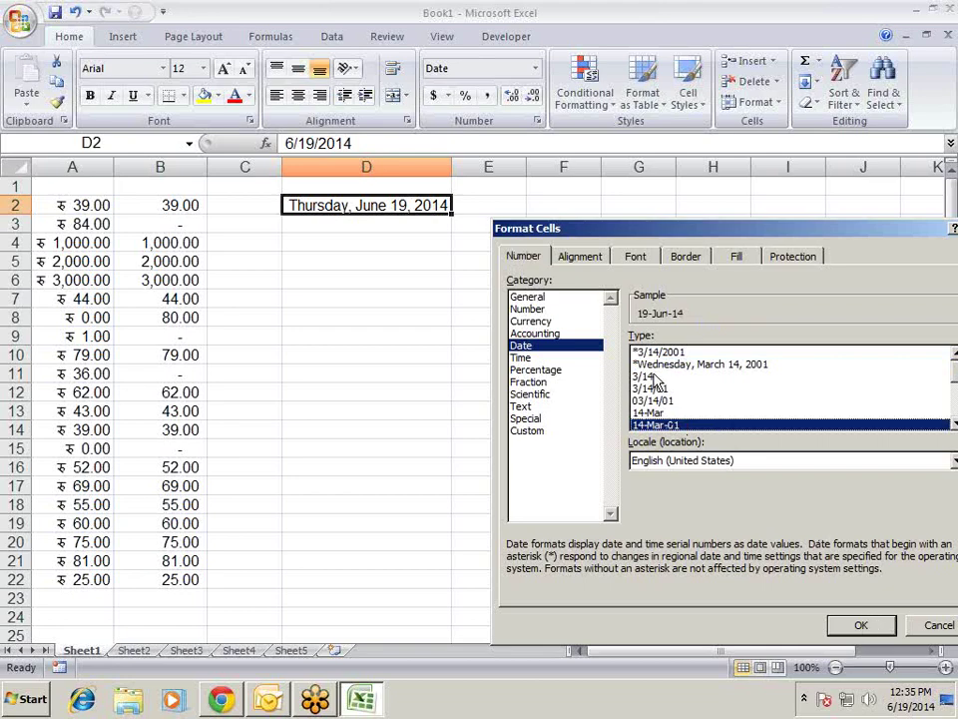
click(850, 629)
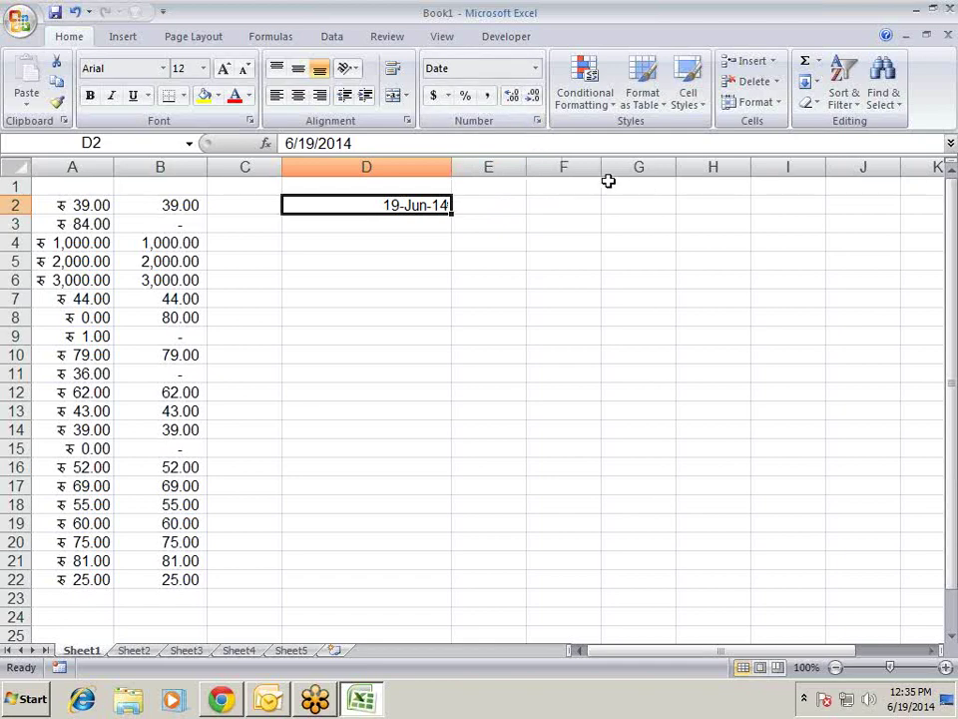
Step: Change D2 to the Mar-01 month-year format, showing Jun-14
key(ctrl+1)
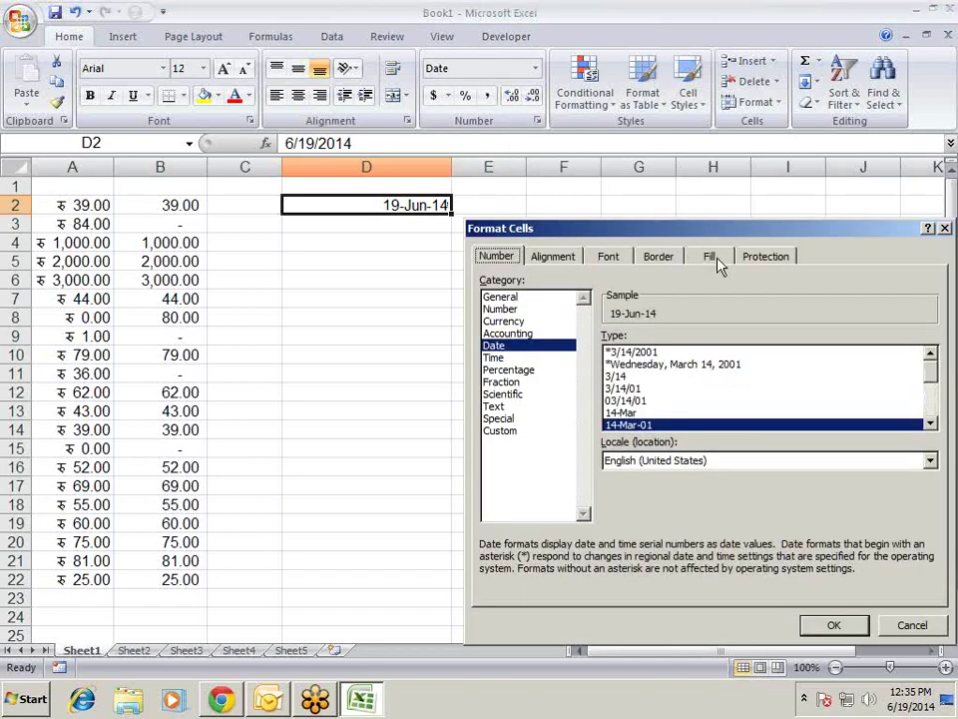
click(930, 424)
click(931, 423)
click(930, 423)
click(931, 424)
click(931, 424)
click(931, 424)
click(930, 423)
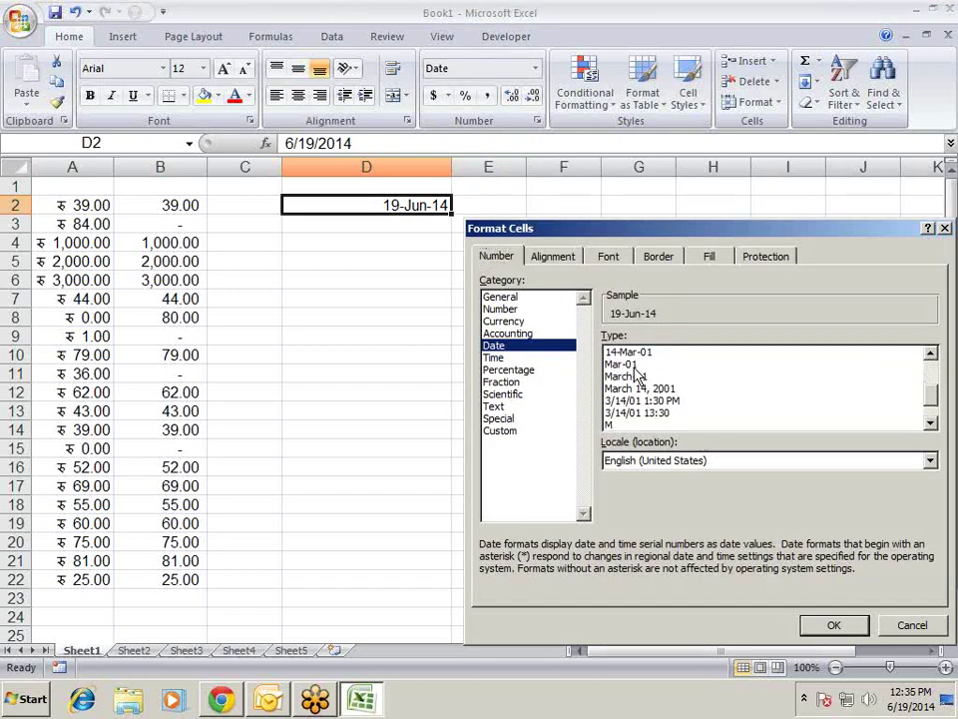
click(635, 365)
key(Return)
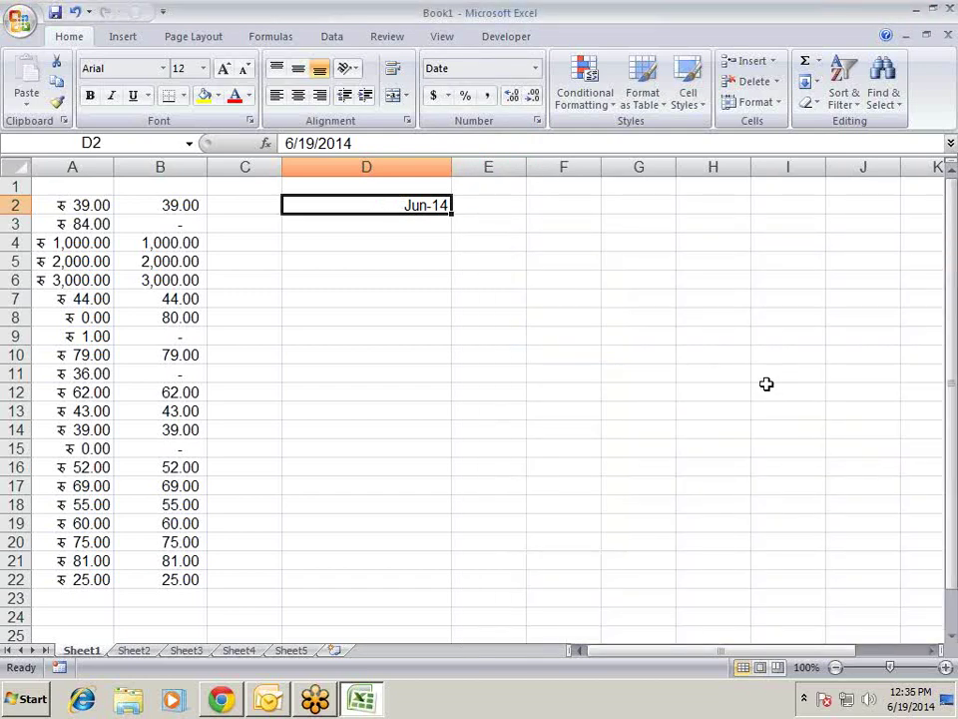
Step: Apply the March-01 full month and year format to D2
click(538, 122)
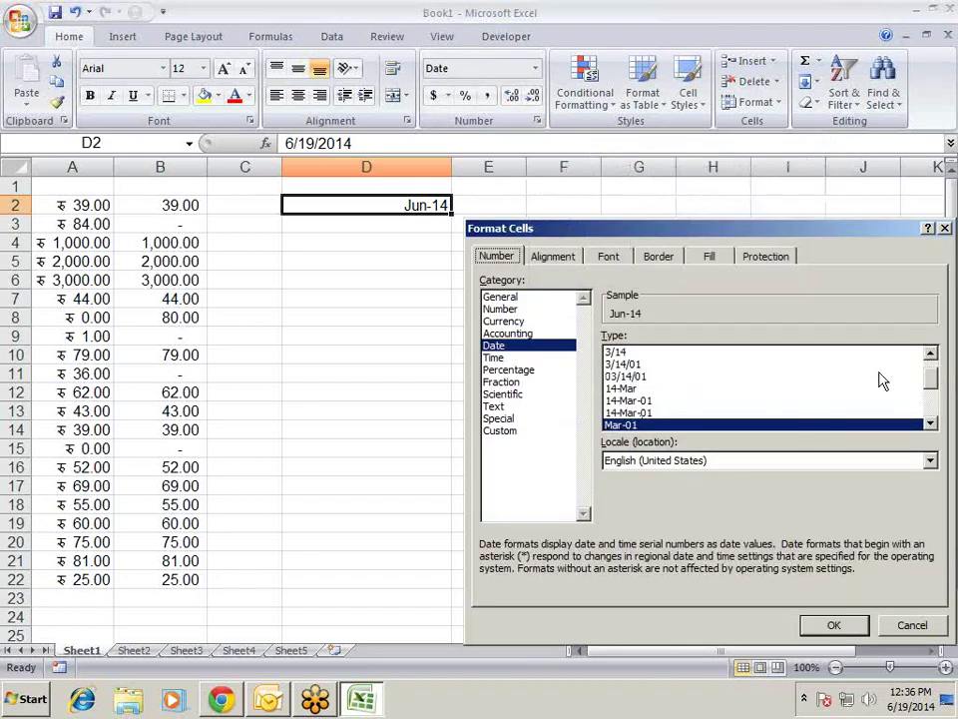
click(929, 427)
click(929, 427)
click(928, 427)
click(929, 427)
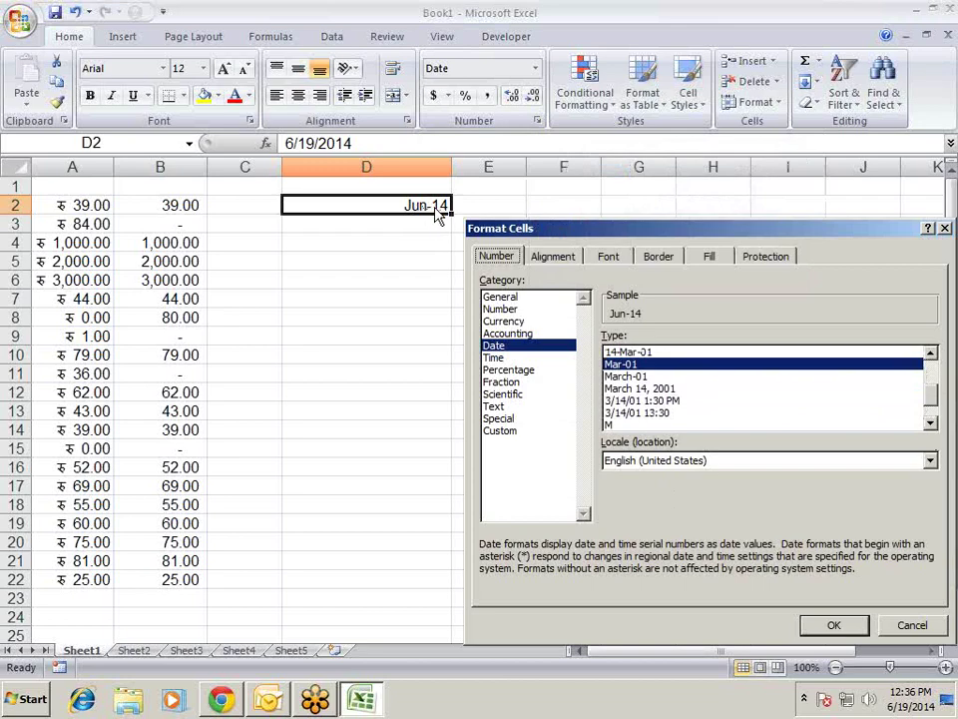
click(640, 377)
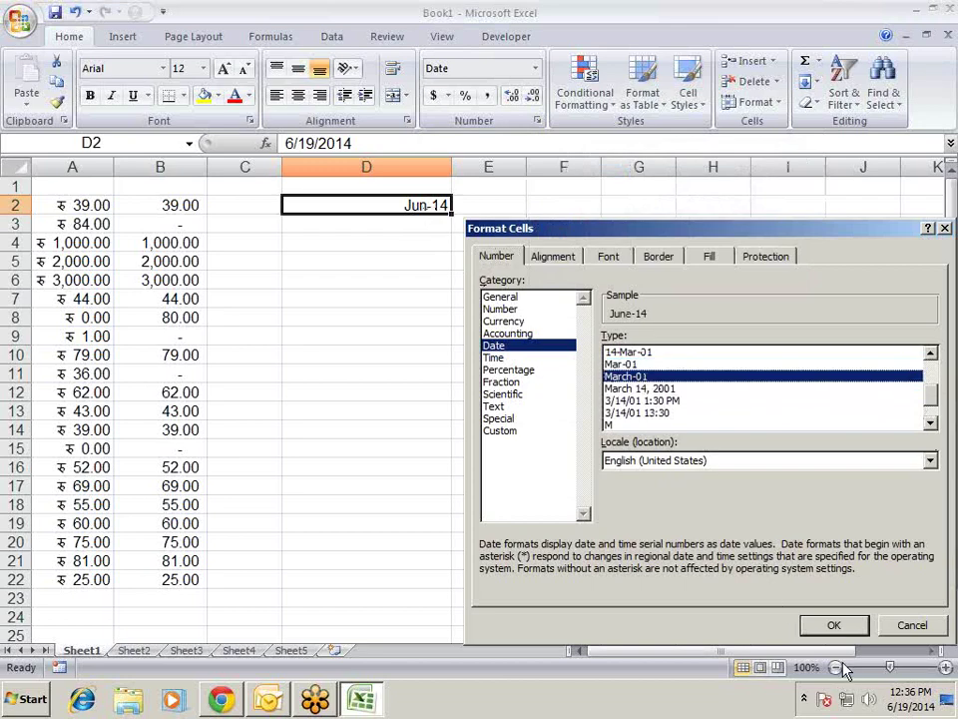
click(835, 626)
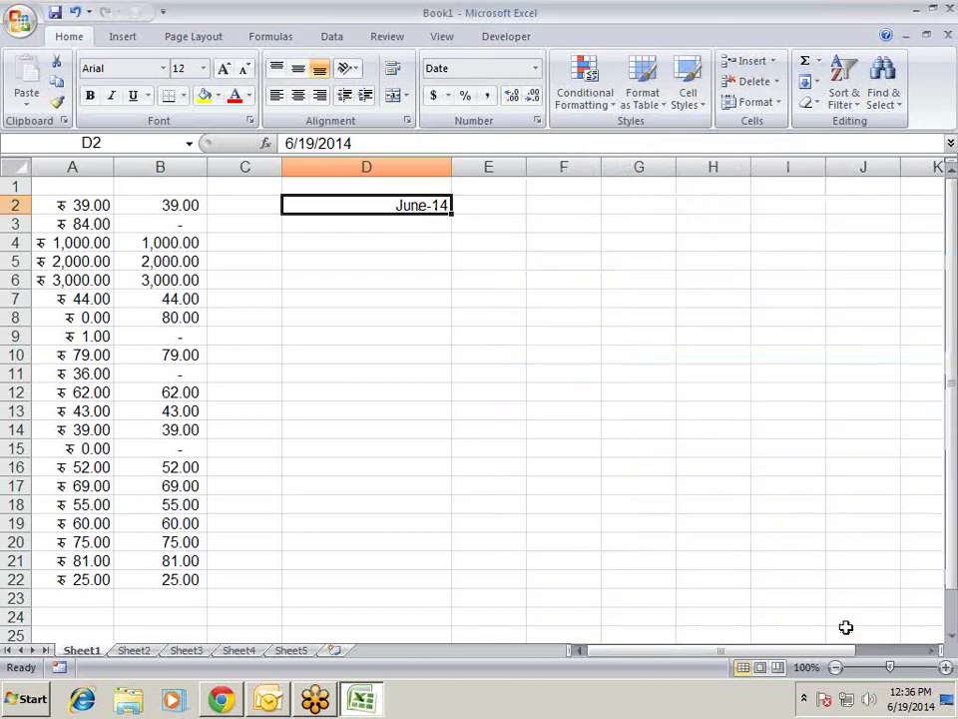
Step: Switch D2 to the 3/14/01 1:30 PM date-time format
click(537, 122)
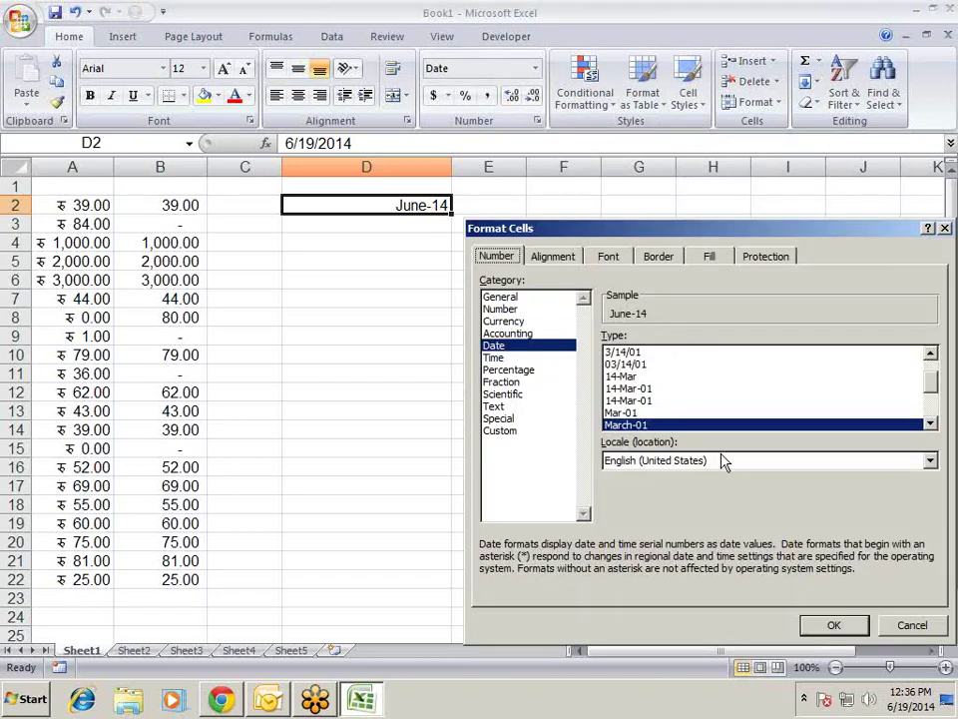
click(930, 424)
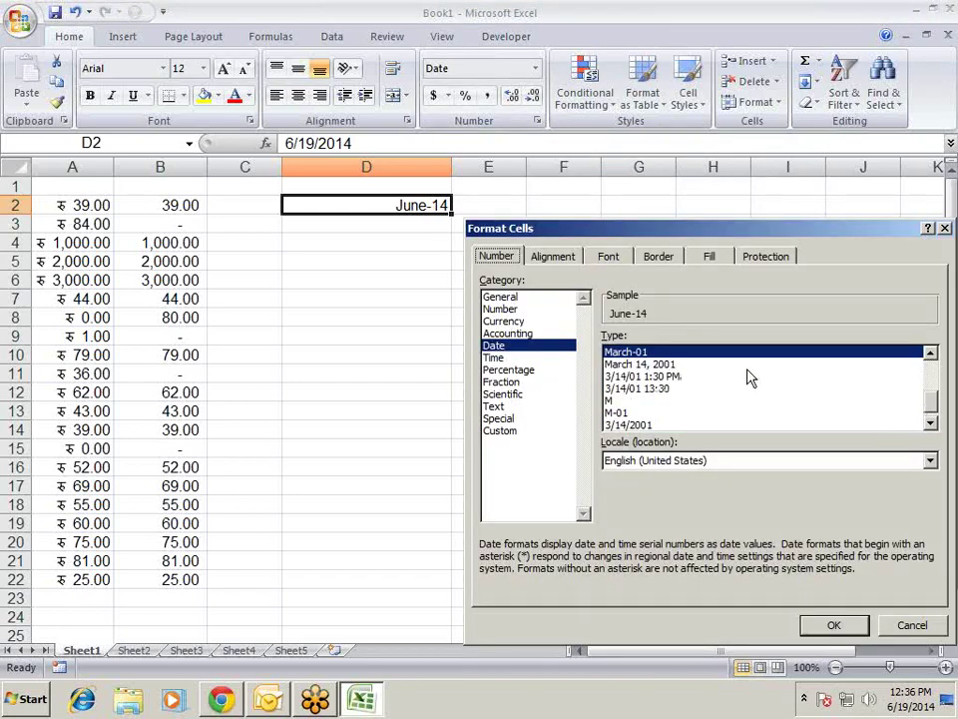
click(661, 376)
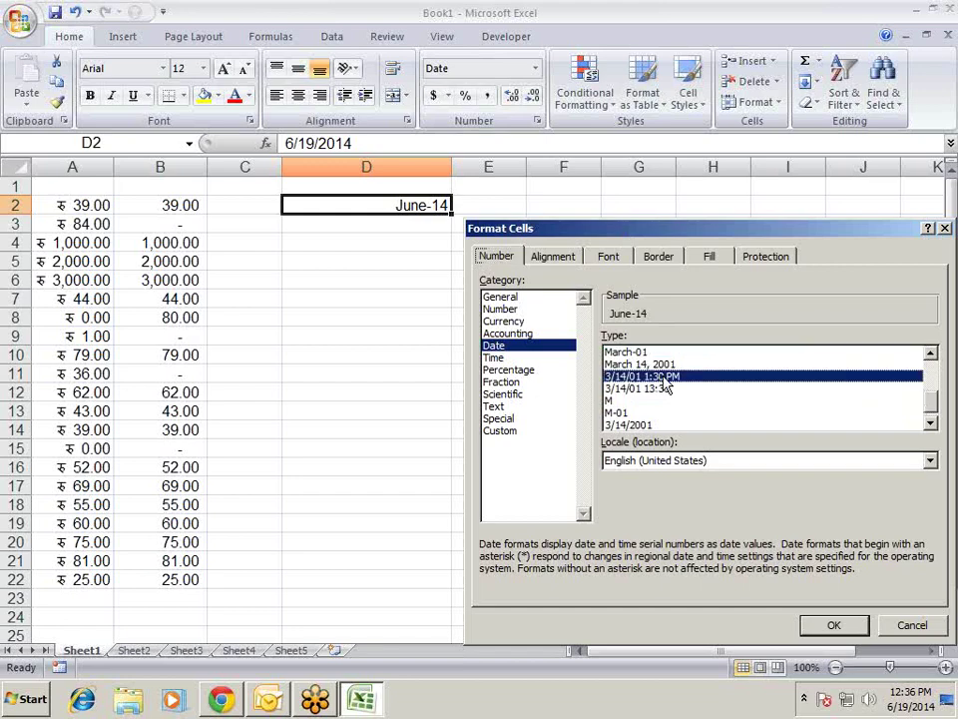
click(836, 625)
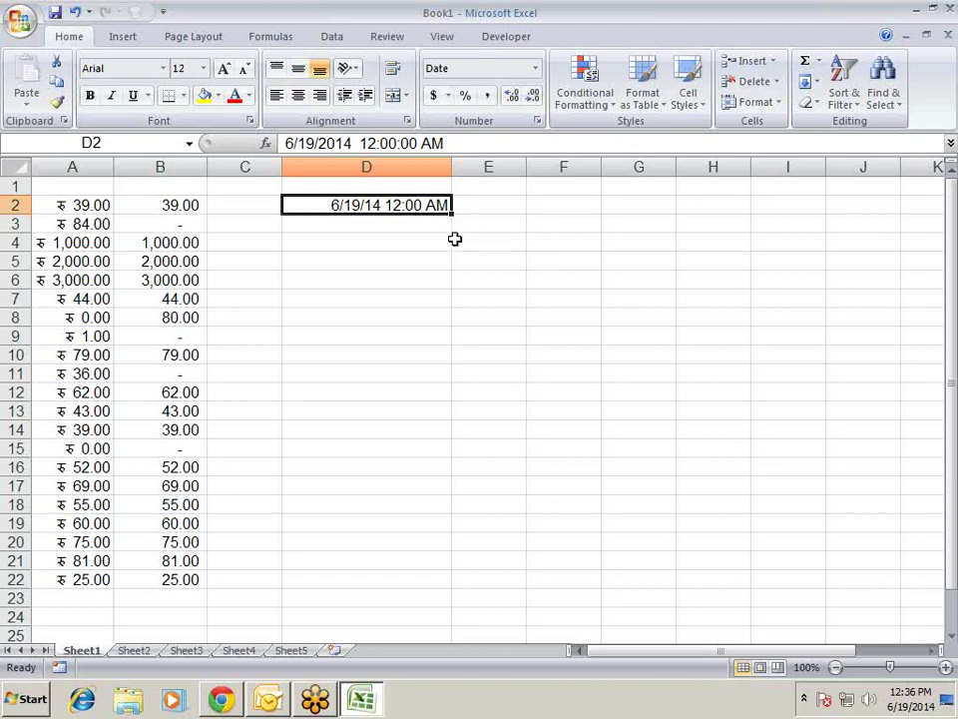
Step: Apply General format to D2 with Ctrl+Shift+~, revealing serial number 41809
key(Down)
key(Down)
key(Down)
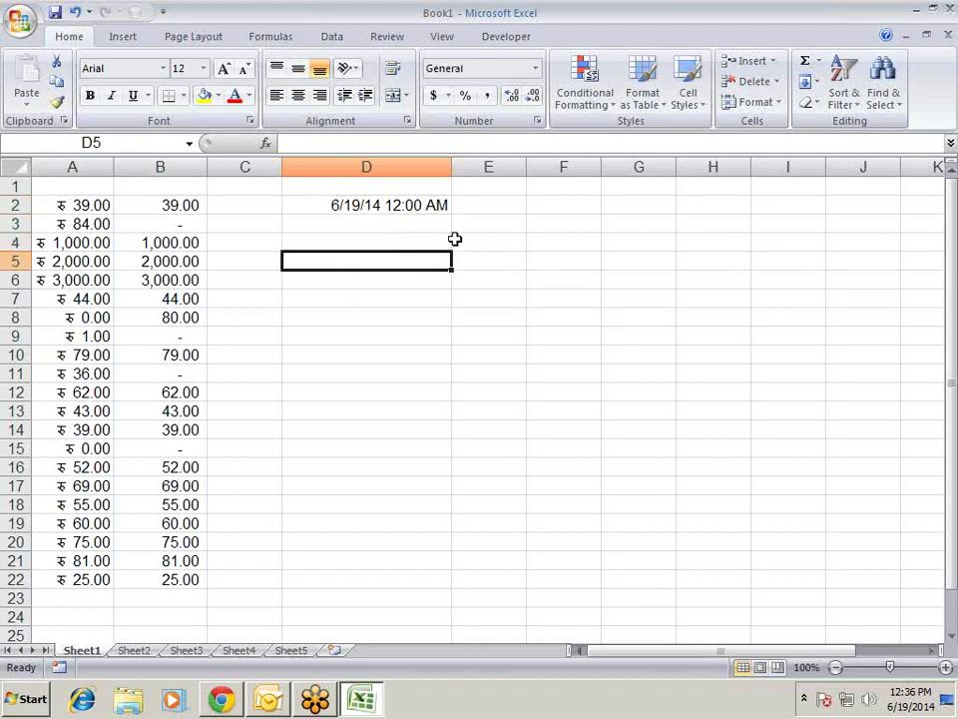
key(Up)
key(Up)
key(Up)
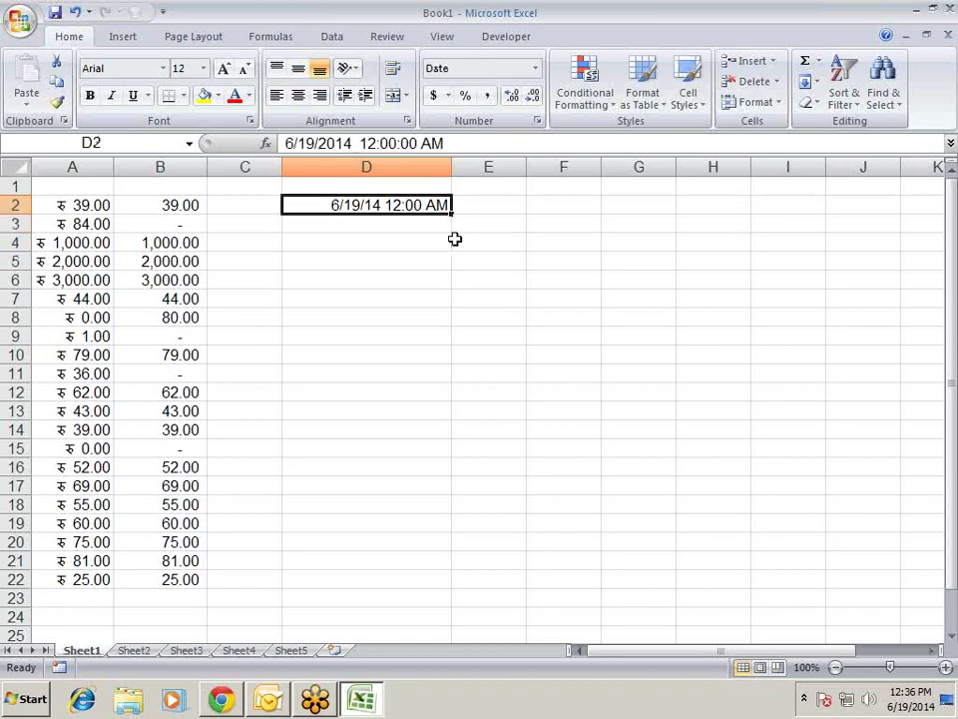
key(ctrl+shift+asciitilde)
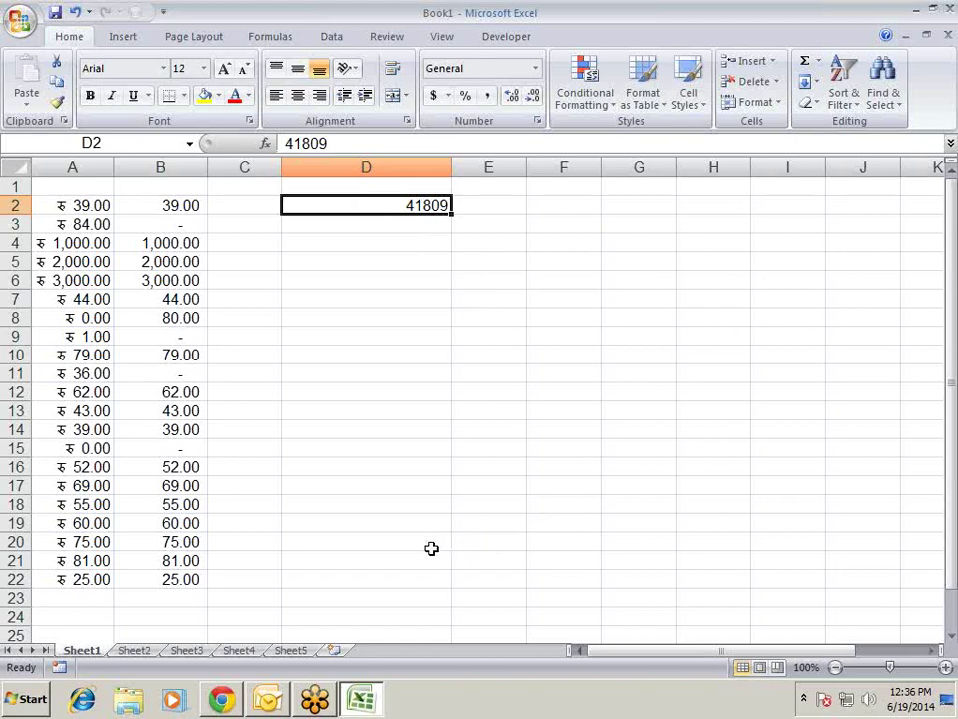
key(Return)
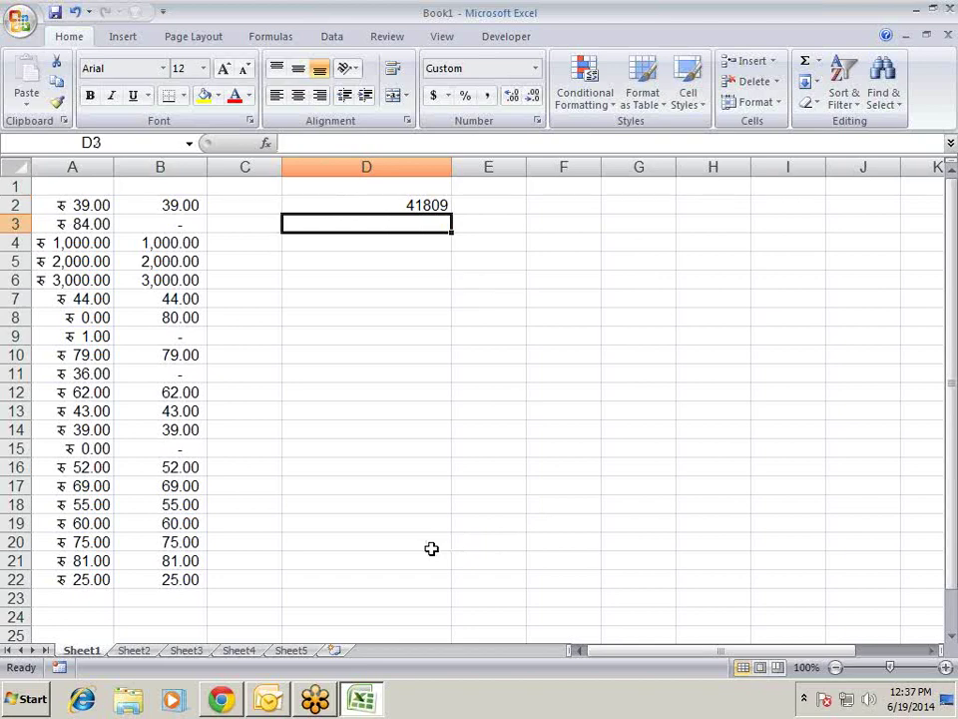
Step: Enter =NOW() in D3 and copy its result
text(=NOW()
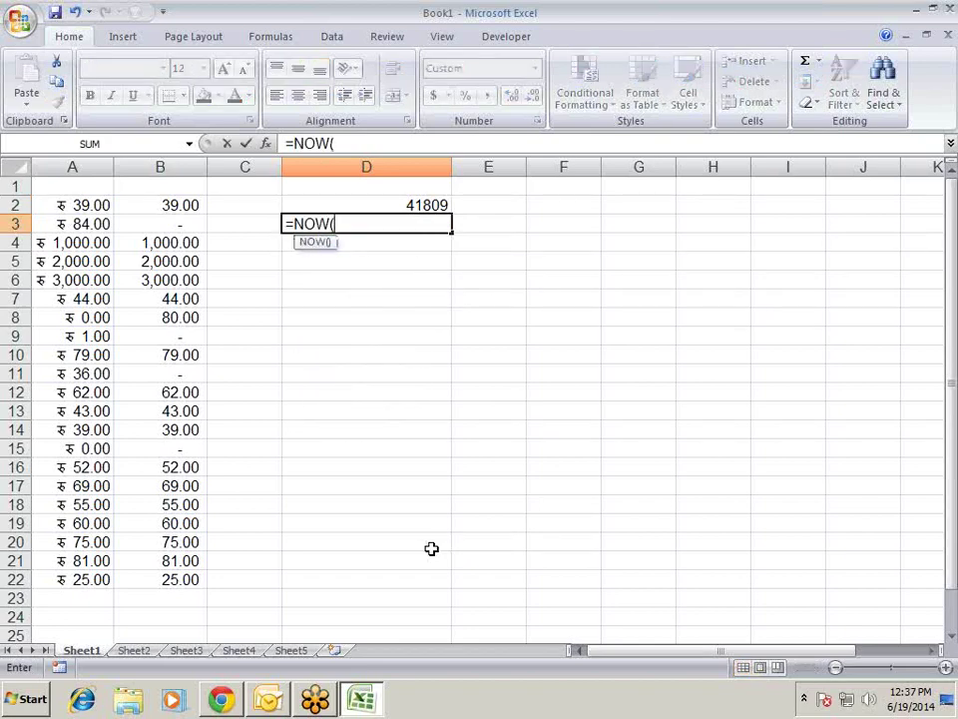
key(Return)
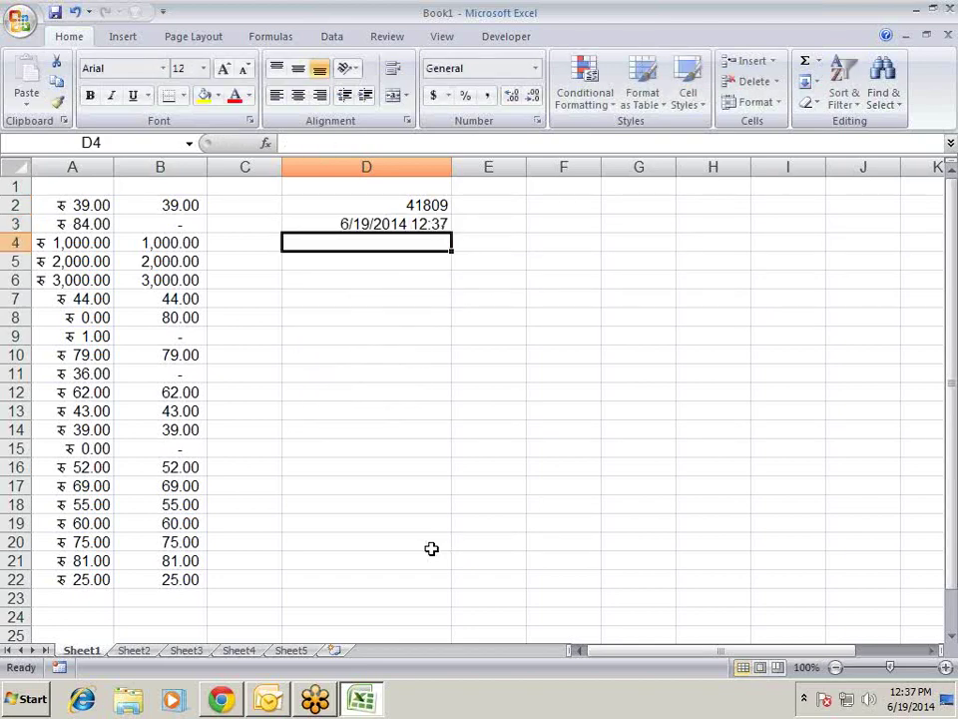
key(Up)
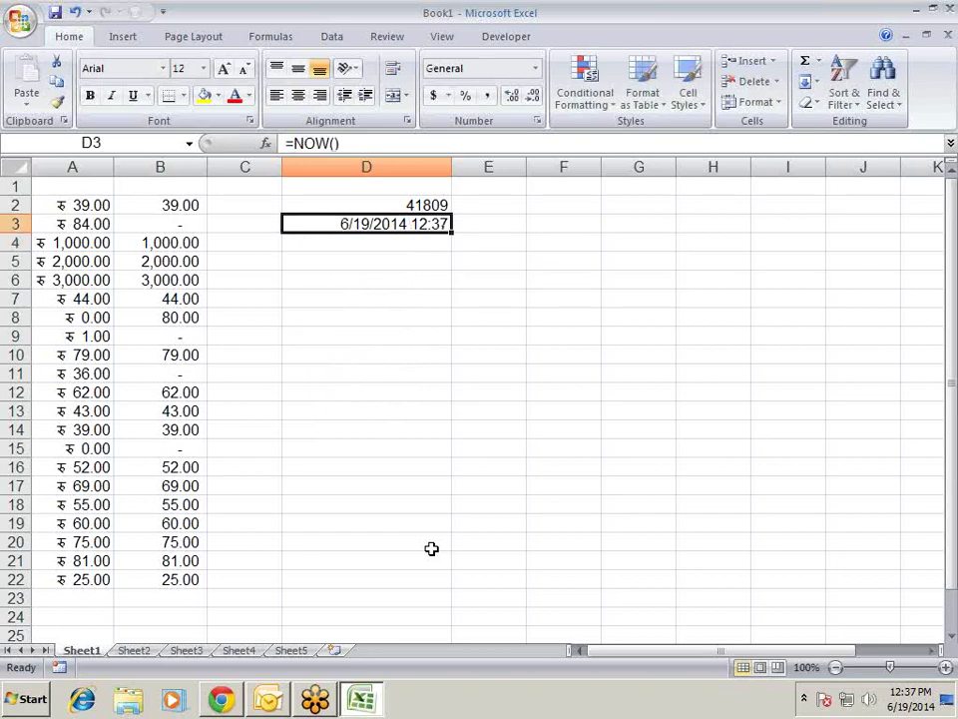
key(ctrl+c)
Step: Paste the copied date-time into D6 as a fixed value, 41809.52575
key(Down)
key(Down)
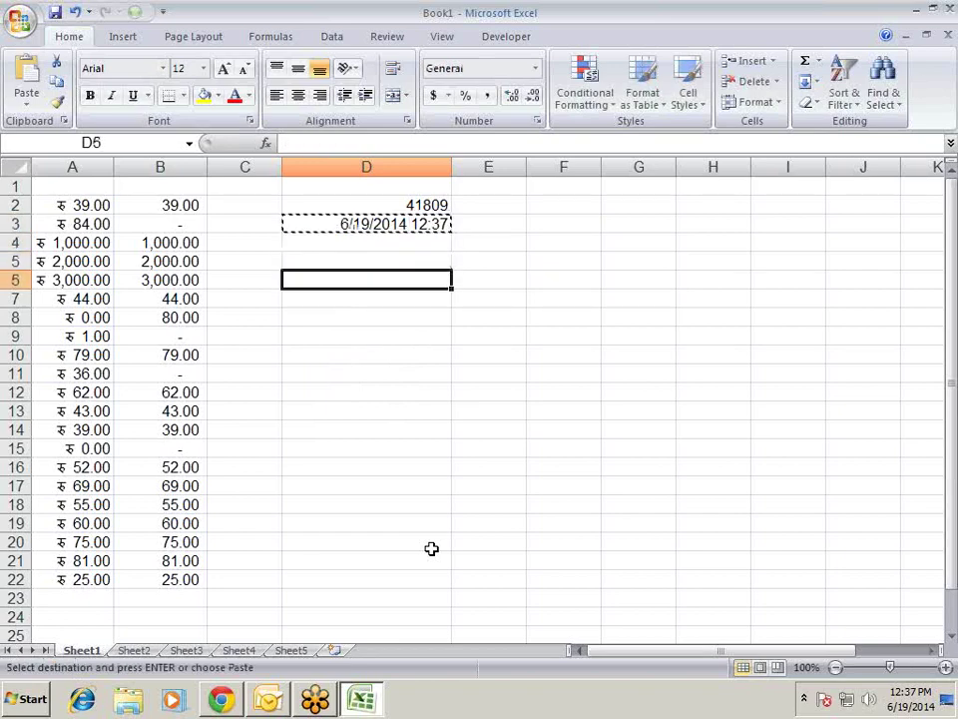
key(Down)
key(alt+e)
key(s)
key(v)
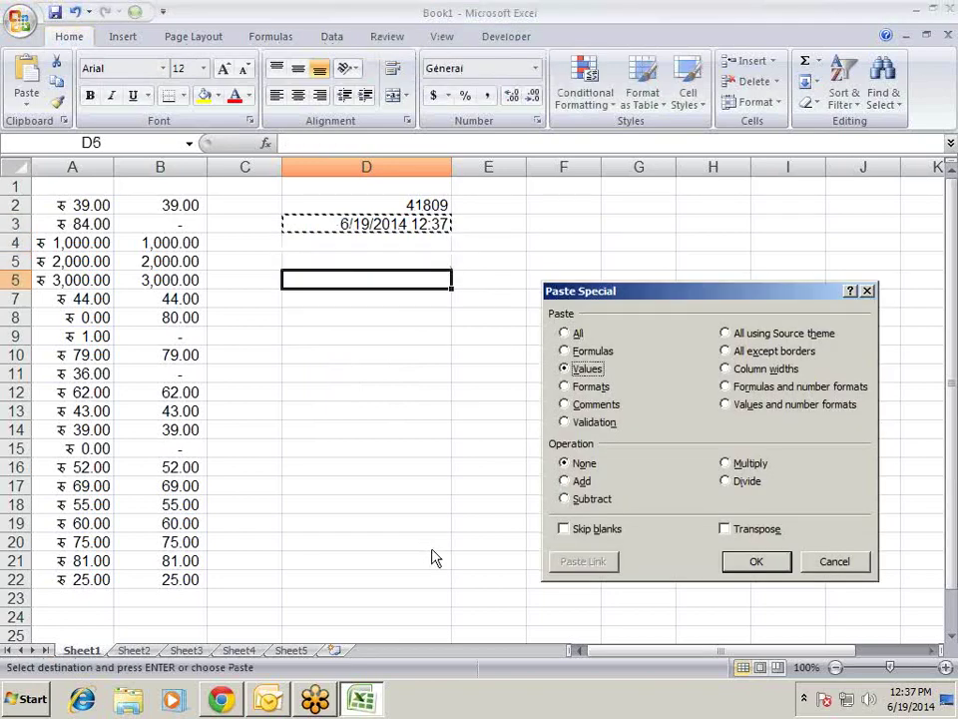
key(Return)
key(Escape)
Step: Delete the NOW formula from D3 and return to D2
key(Up)
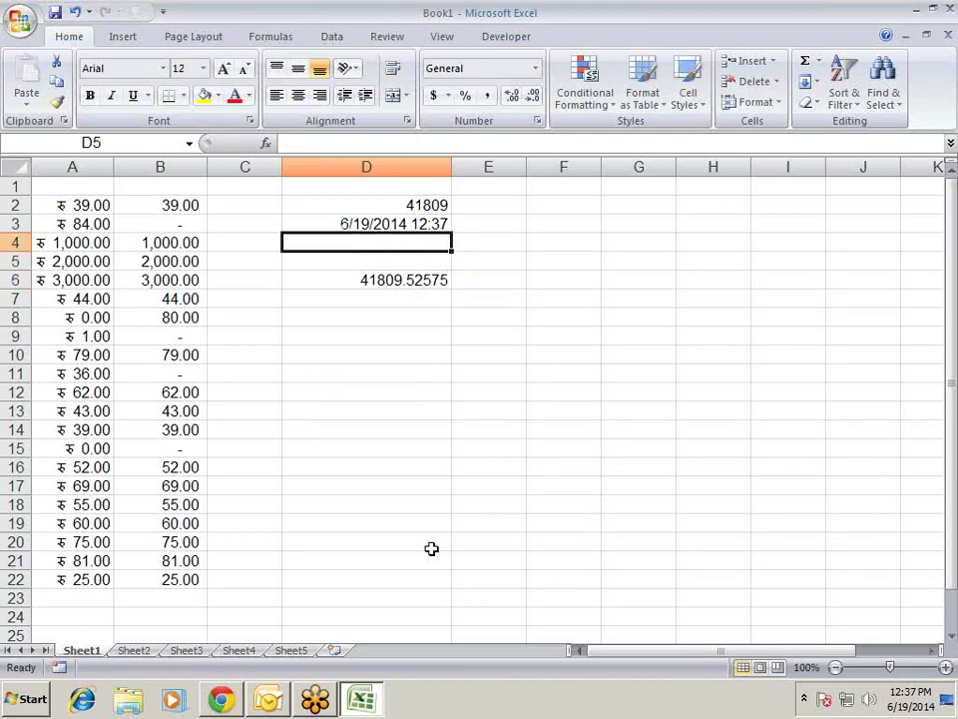
key(Up)
key(Up)
key(Delete)
key(End)
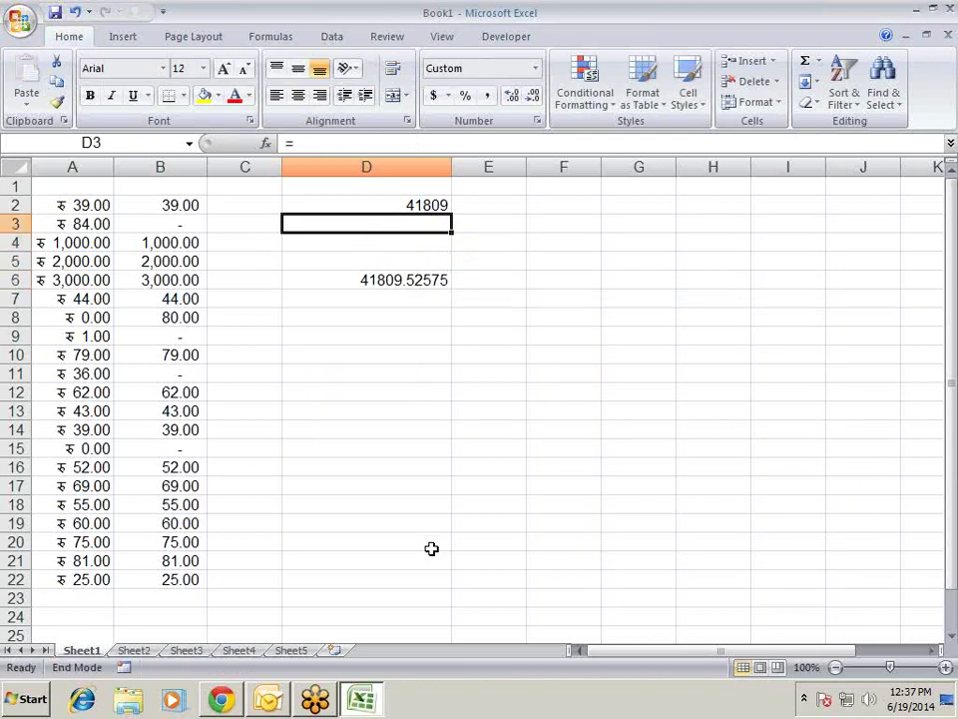
key(Up)
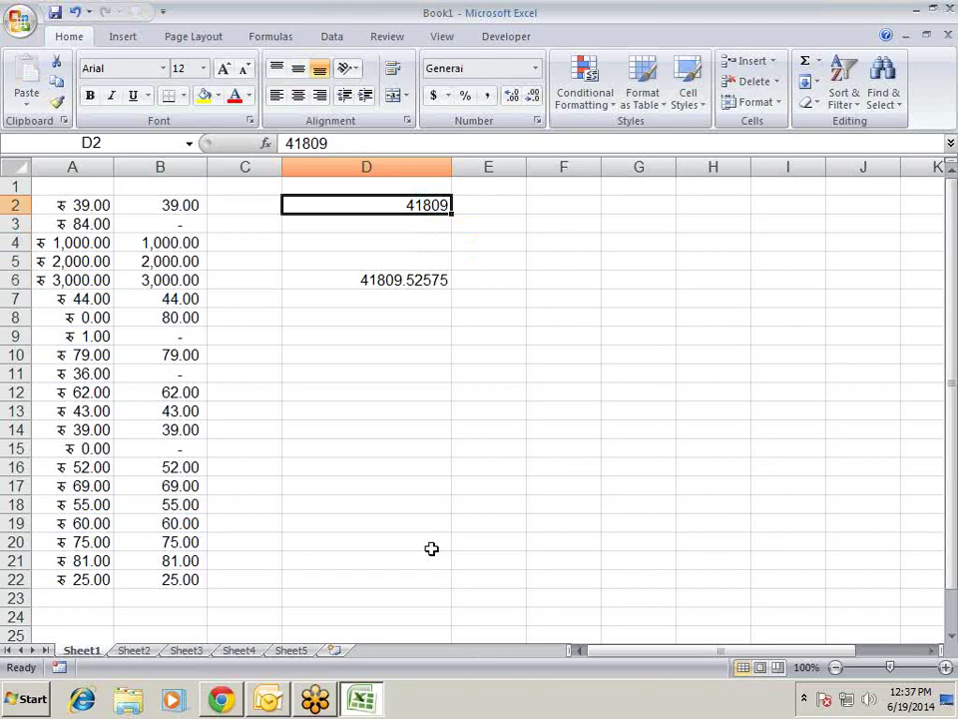
key(Down)
key(Down)
key(Down)
key(Down)
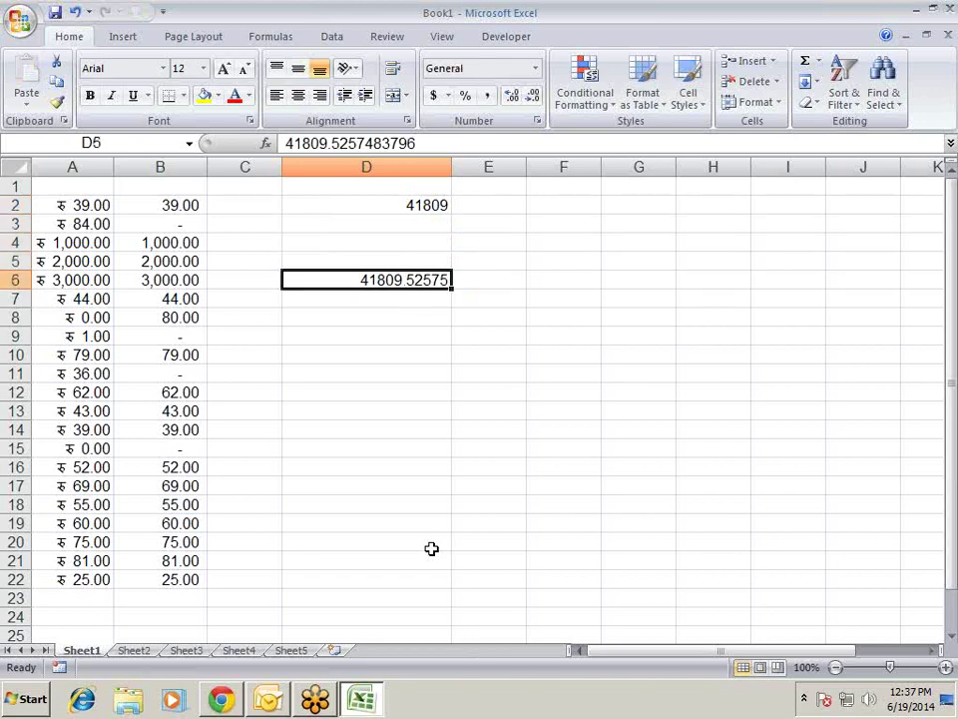
key(Up)
key(Up)
key(Up)
key(Up)
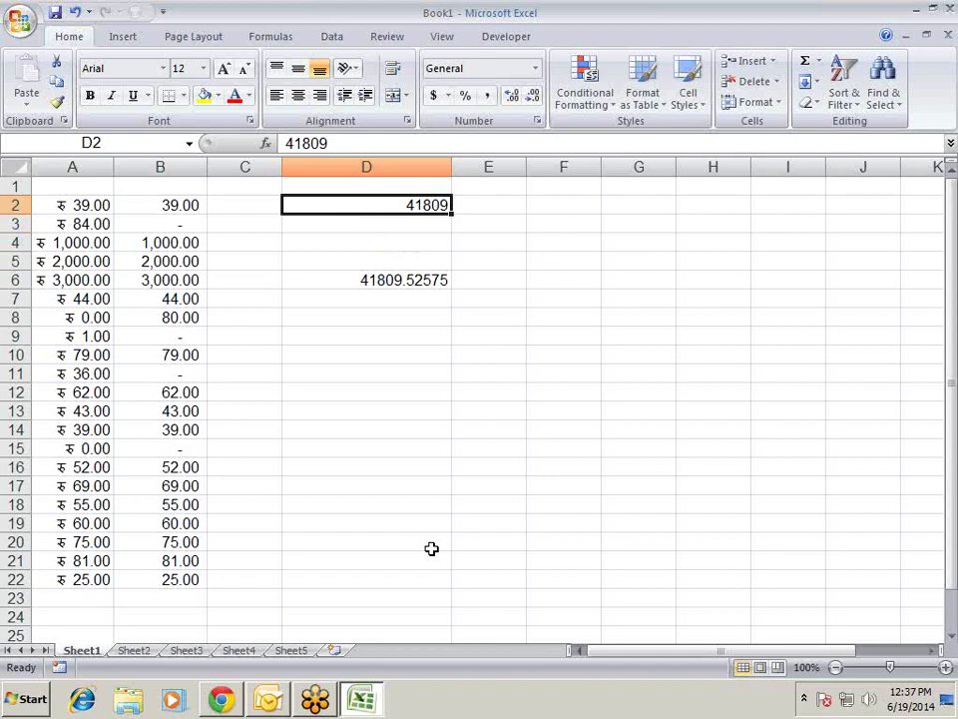
key(Down)
key(Down)
key(Down)
key(Down)
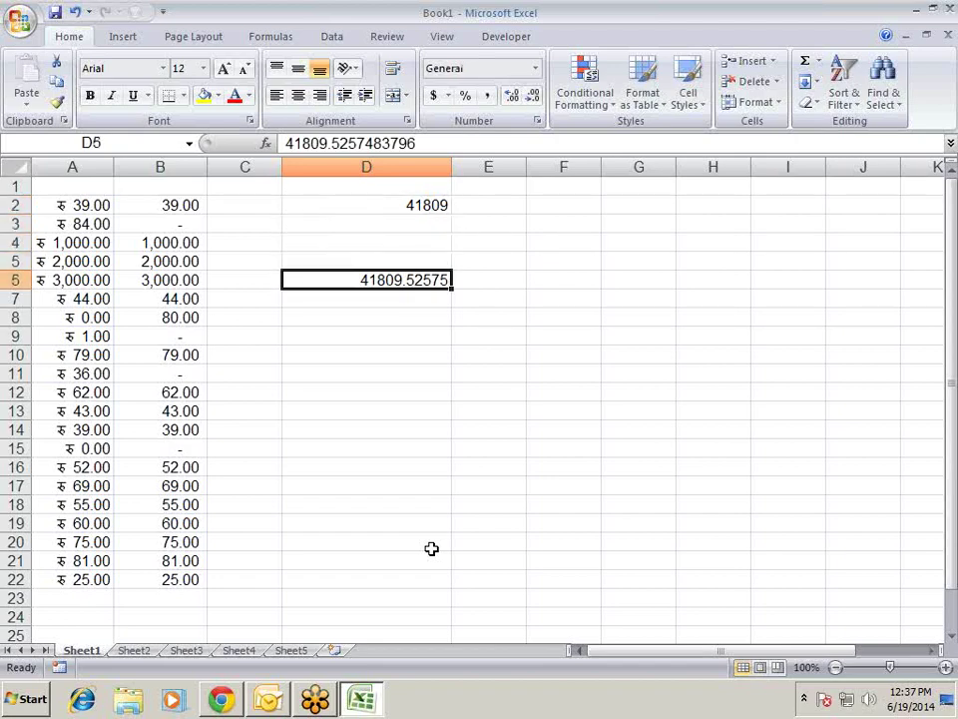
key(Right)
key(Left)
key(Up)
key(Up)
key(Up)
key(Up)
key(Right)
Step: Enter 1 in E2 and set it to General format
text(1)
key(Tab)
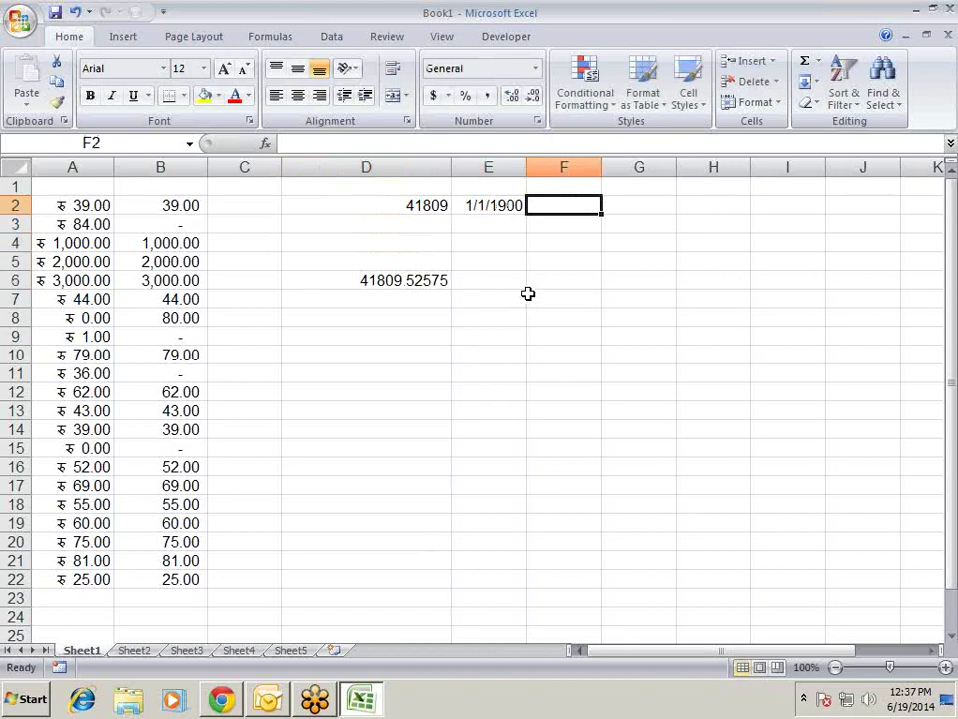
key(Left)
key(ctrl+shift+asciitilde)
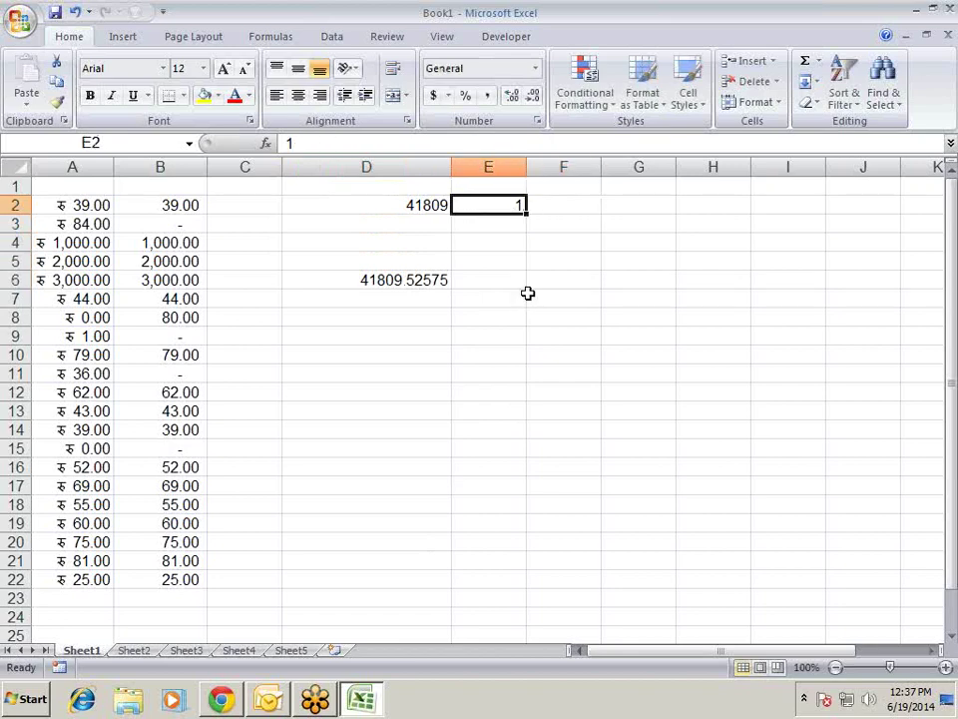
Step: Enter the formula =D2+E2 in F2
key(Right)
text(=)
key(Left)
key(Left)
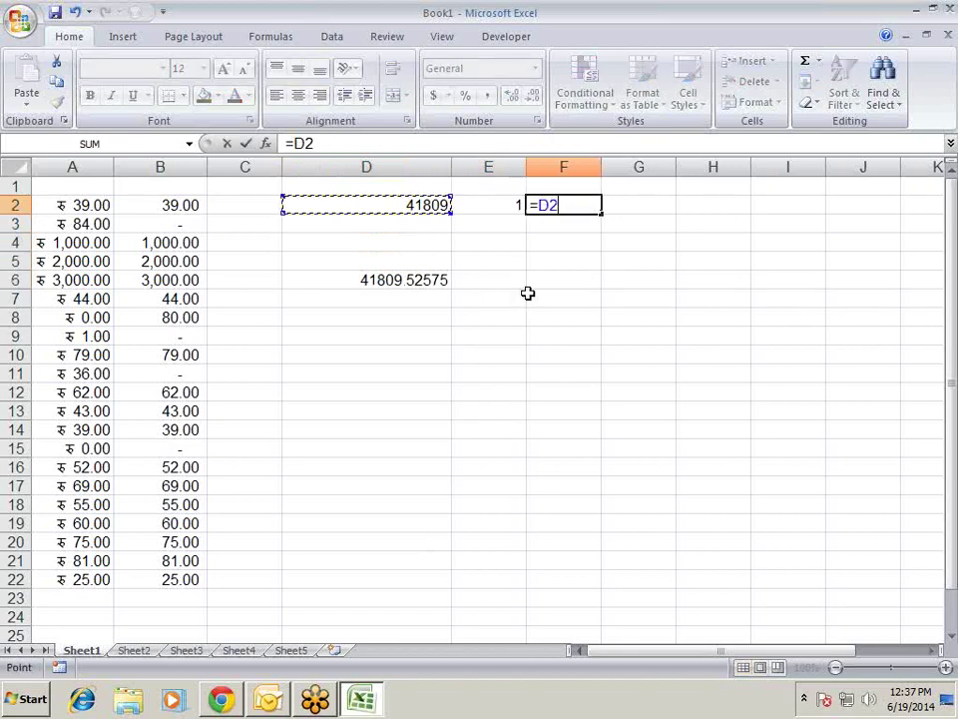
text(+)
key(Left)
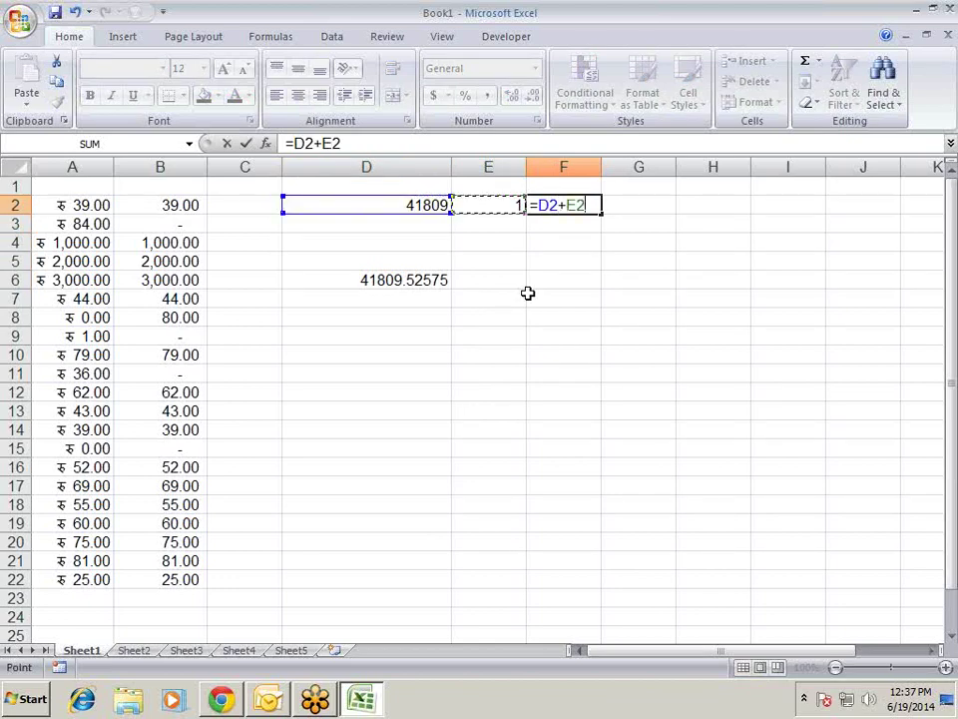
key(Return)
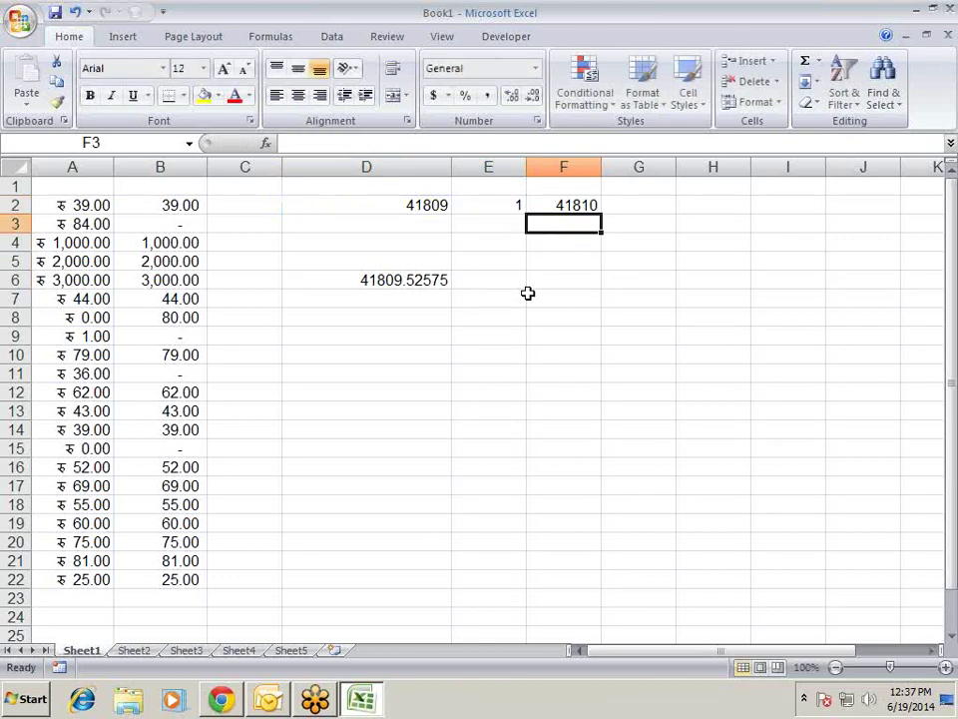
key(Up)
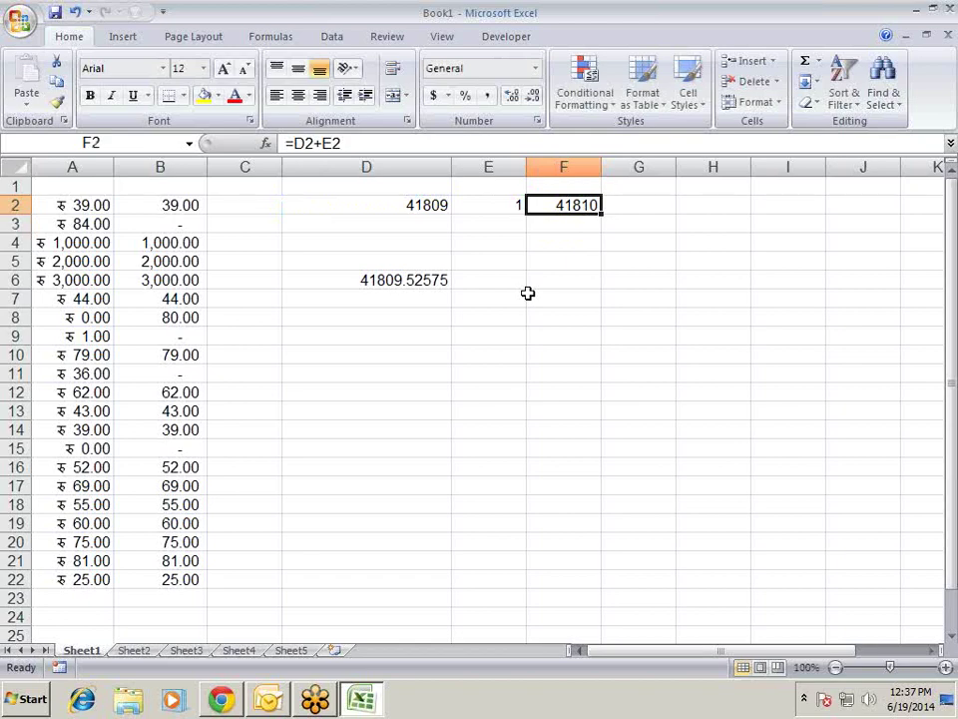
Step: Format F2 and D2 as dates, showing 20-Jun-14 and 19-Jun-14
key(ctrl+shift+3)
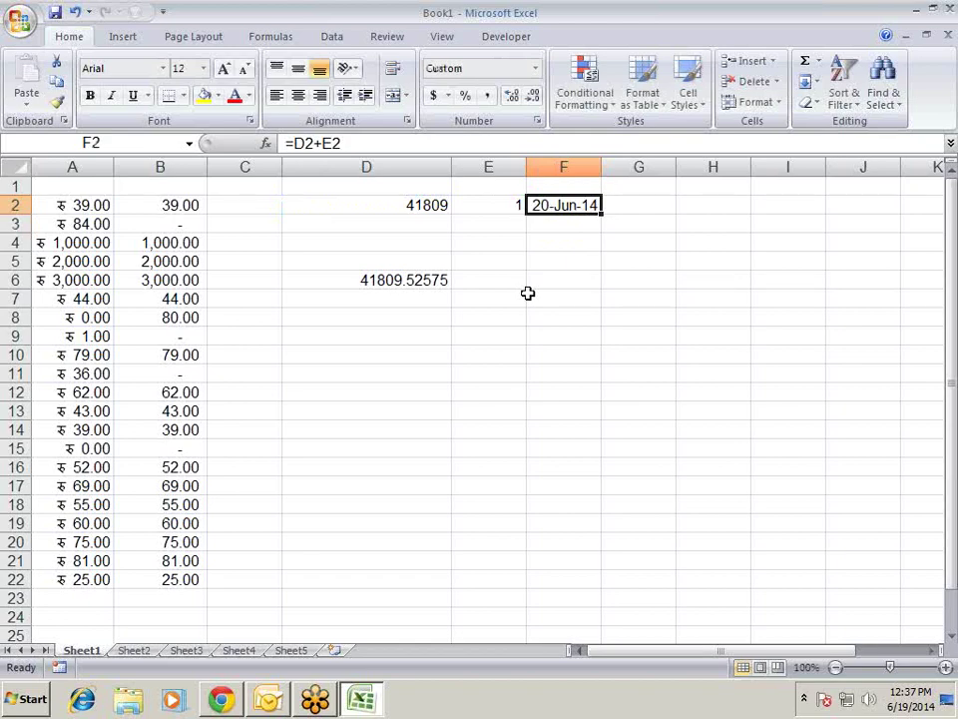
key(Left)
key(Left)
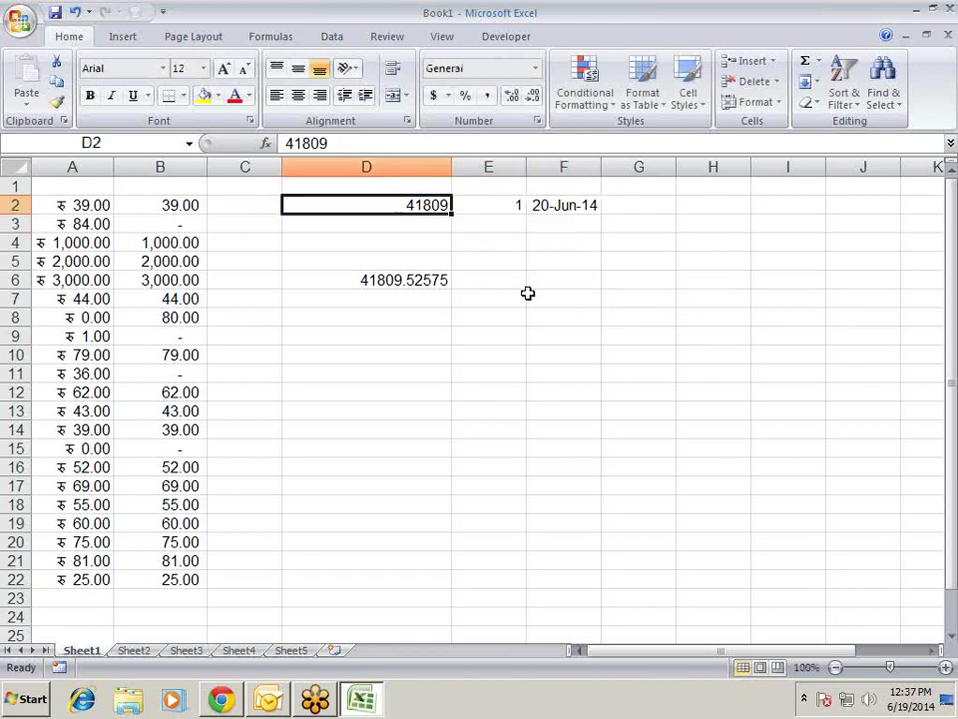
key(ctrl+shift+3)
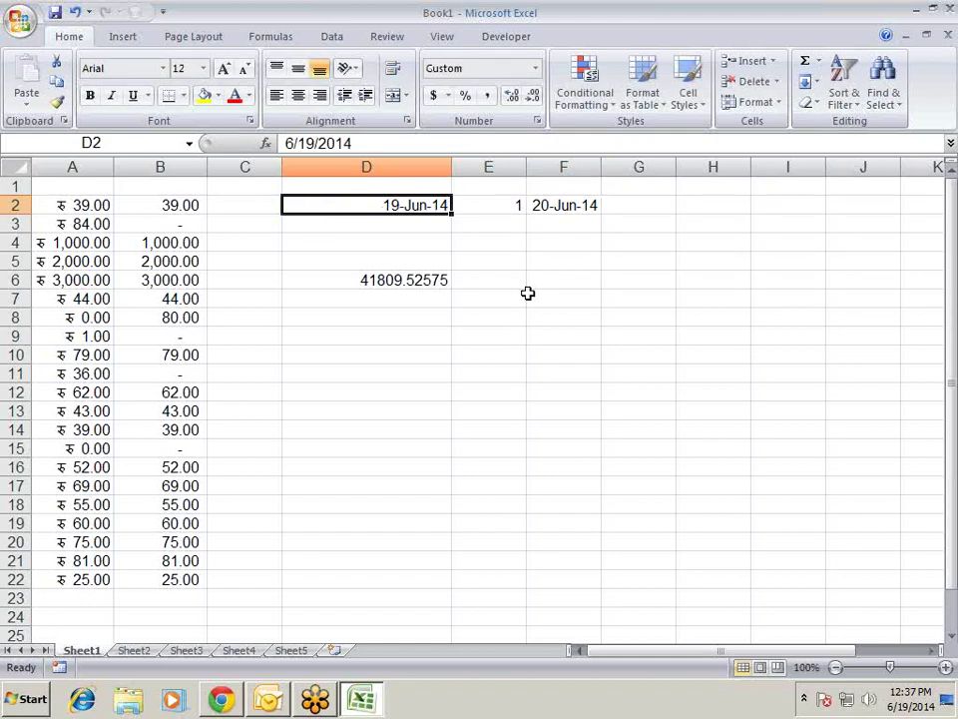
key(Right)
key(Right)
key(Left)
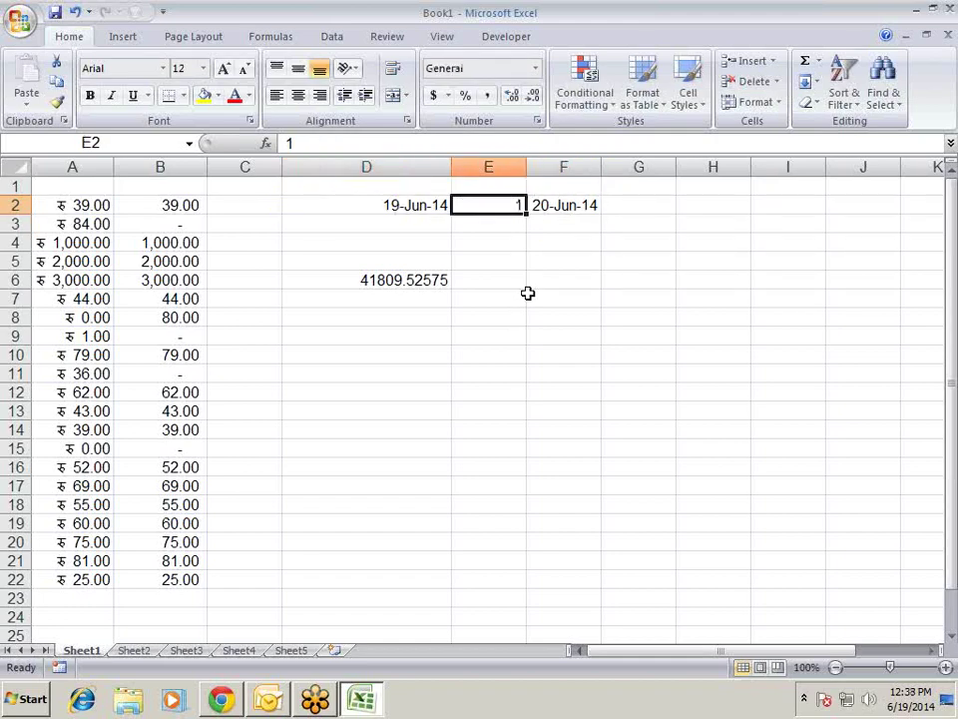
Step: Change the day offset in E2 to 5
text(5)
key(Return)
key(Up)
Step: Re-enter =D2+E2 in F2 for 24-Jun-14, then start today's date in D3
key(Right)
text(=)
key(Left)
key(Left)
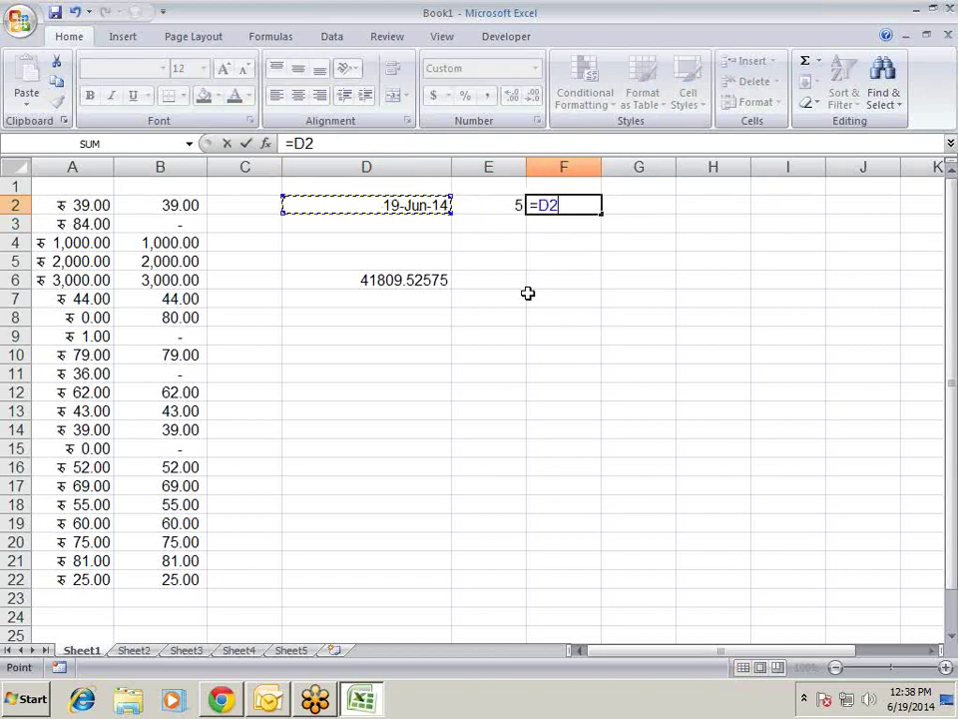
text(+)
key(Left)
key(Return)
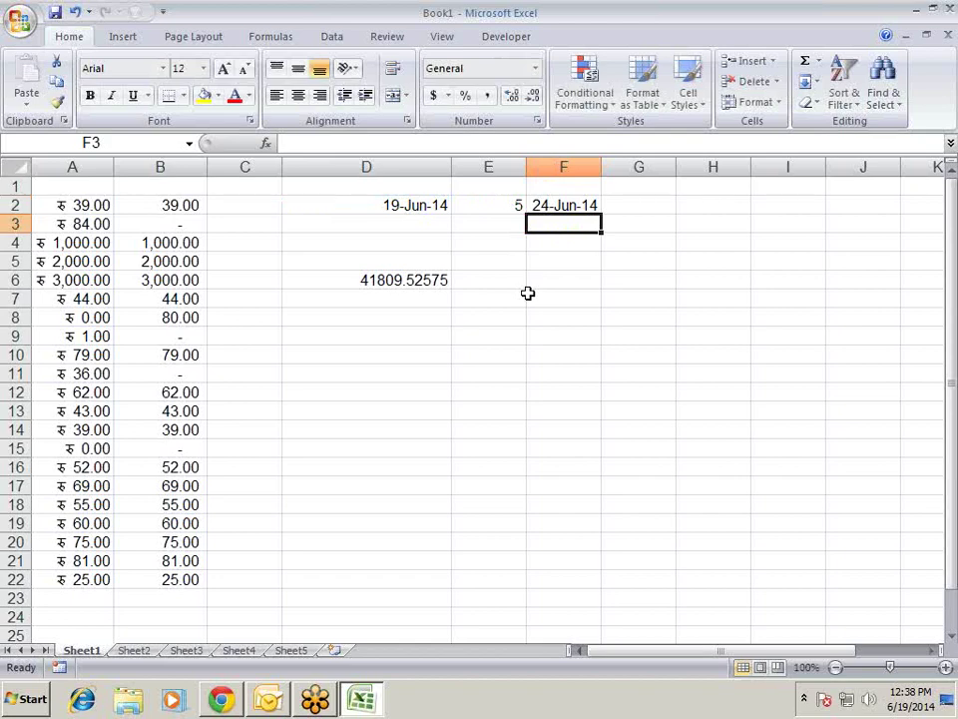
key(Left)
key(Left)
key(ctrl+semicolon)
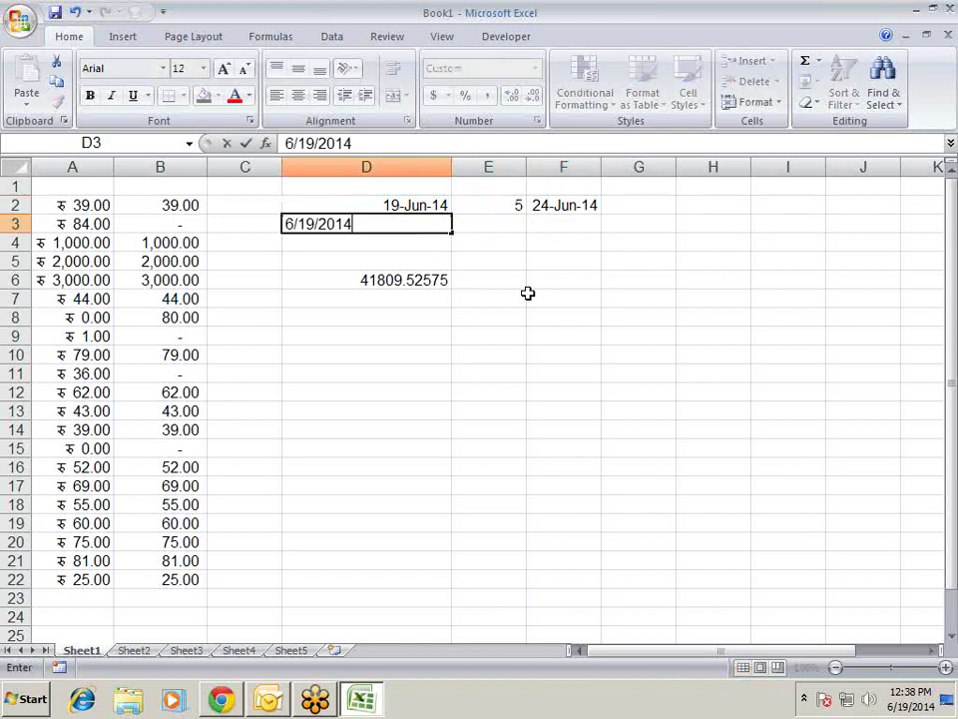
Step: Put the current time in D3 and show it as the decimal 0.526388889
key(Escape)
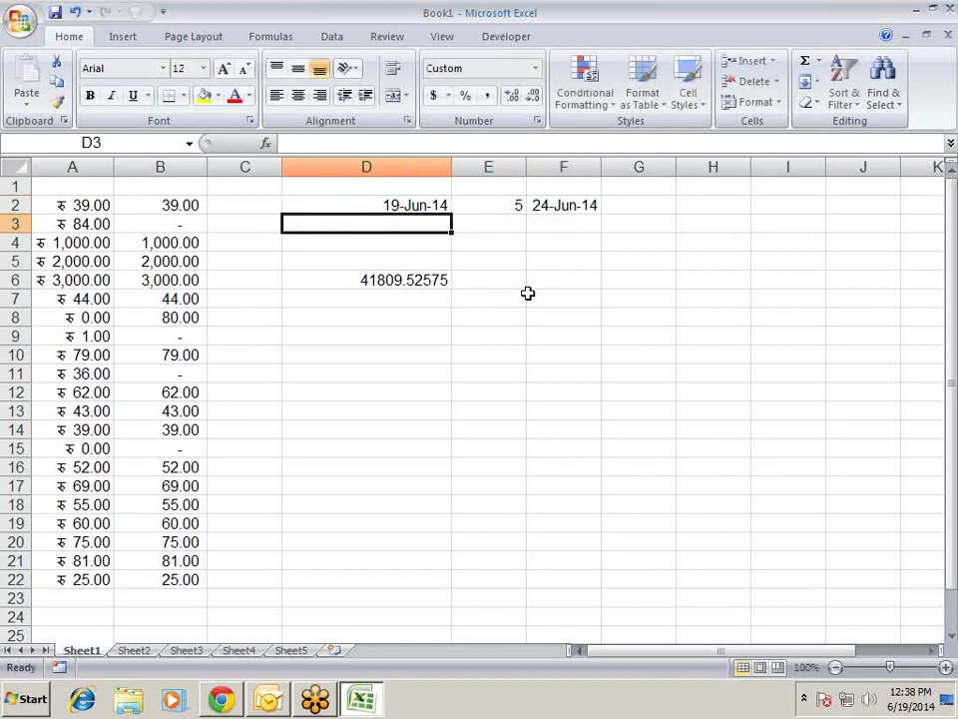
key(ctrl+shift+semicolon)
key(Return)
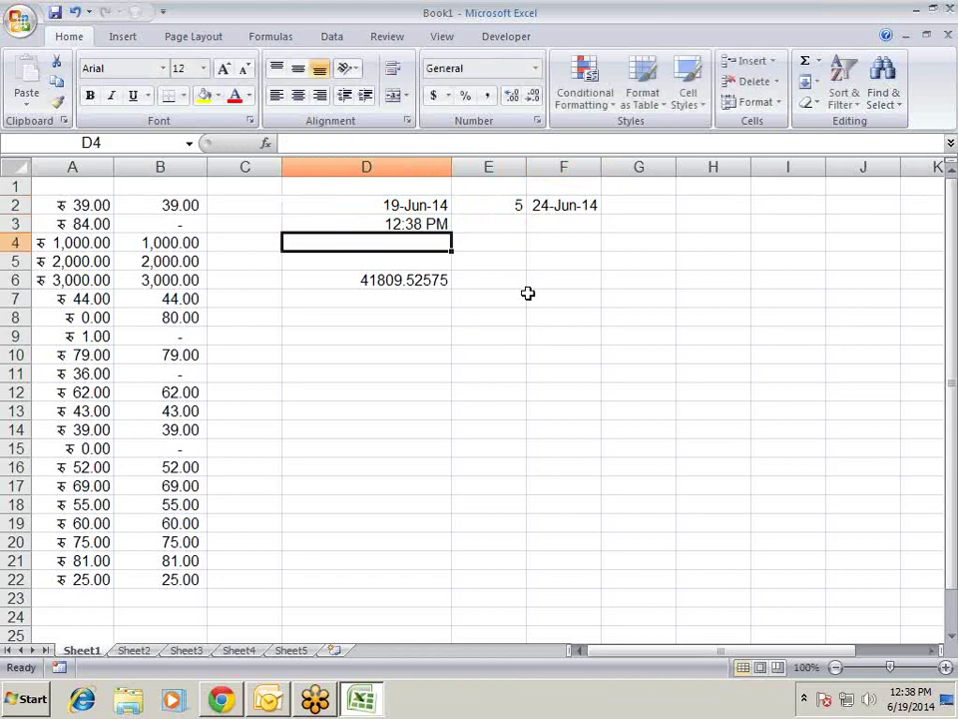
key(Up)
key(ctrl+shift+grave)
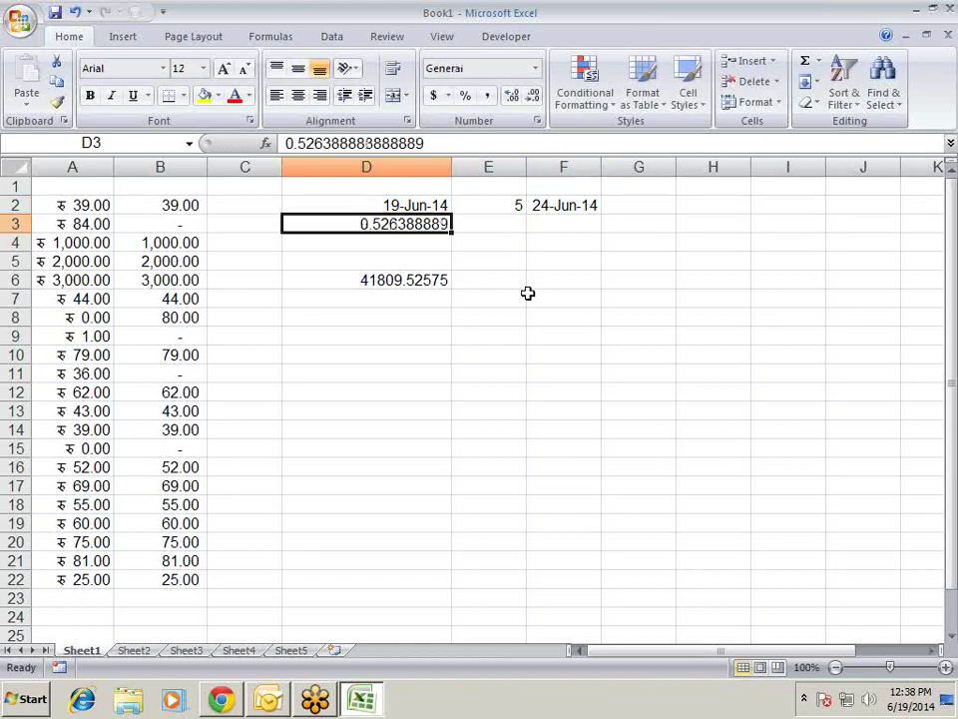
key(Down)
Step: Enter 1 in E3 in General format
key(Up)
key(Right)
text(1)
key(Right)
key(Left)
key(Left)
key(Right)
key(ctrl+shift+asciitilde)
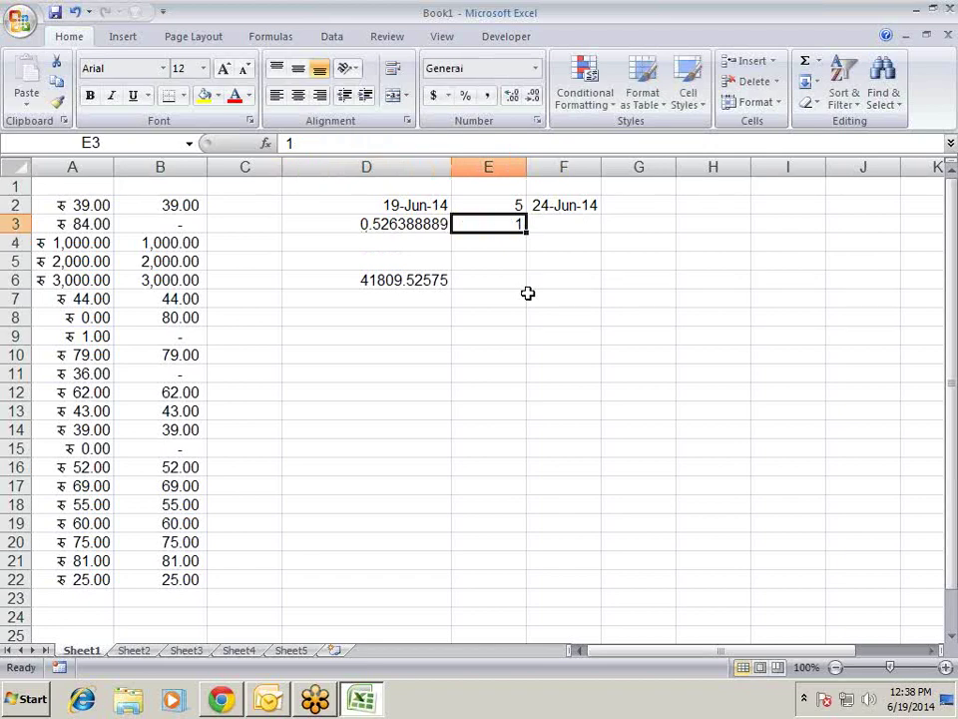
Step: Enter =D3+E3 in F3, giving 1.526389
key(Right)
text(=)
key(Left)
key(Left)
text(+)
key(Left)
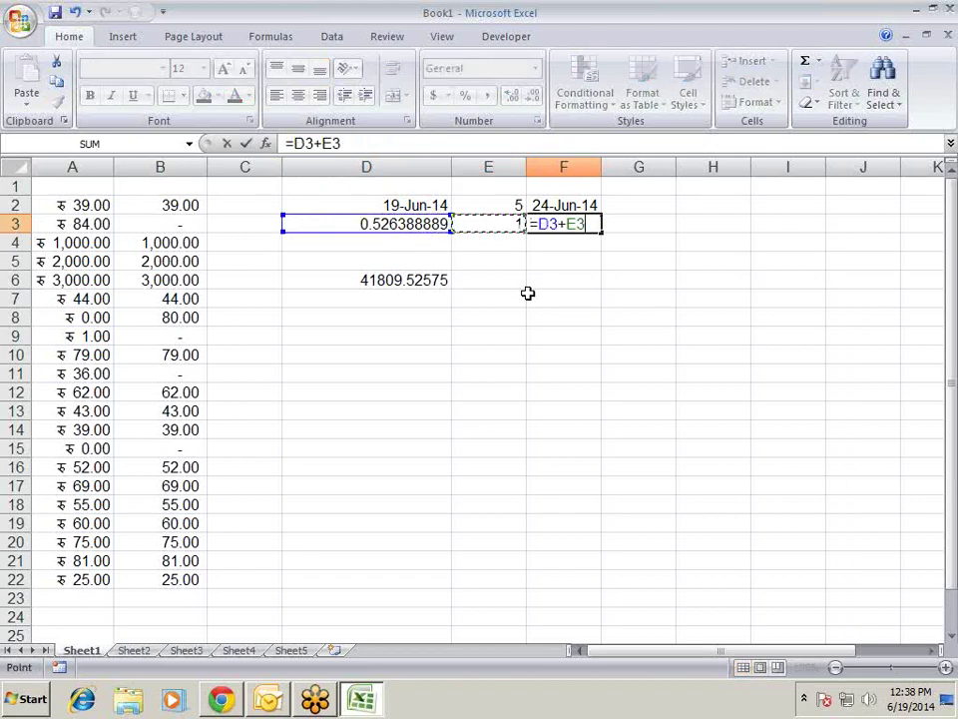
key(Return)
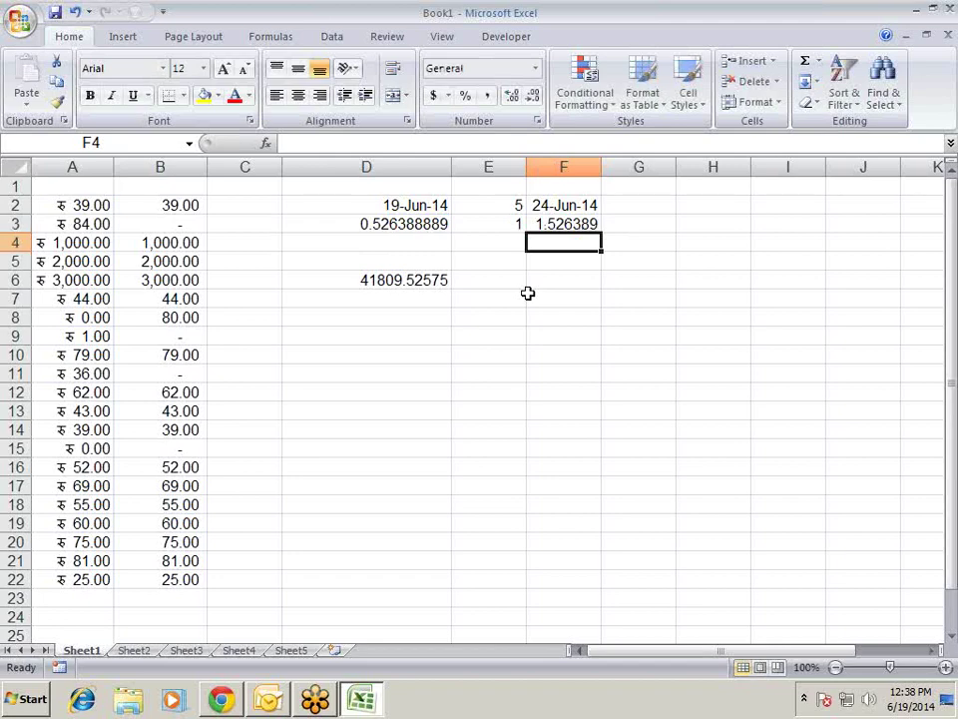
key(Up)
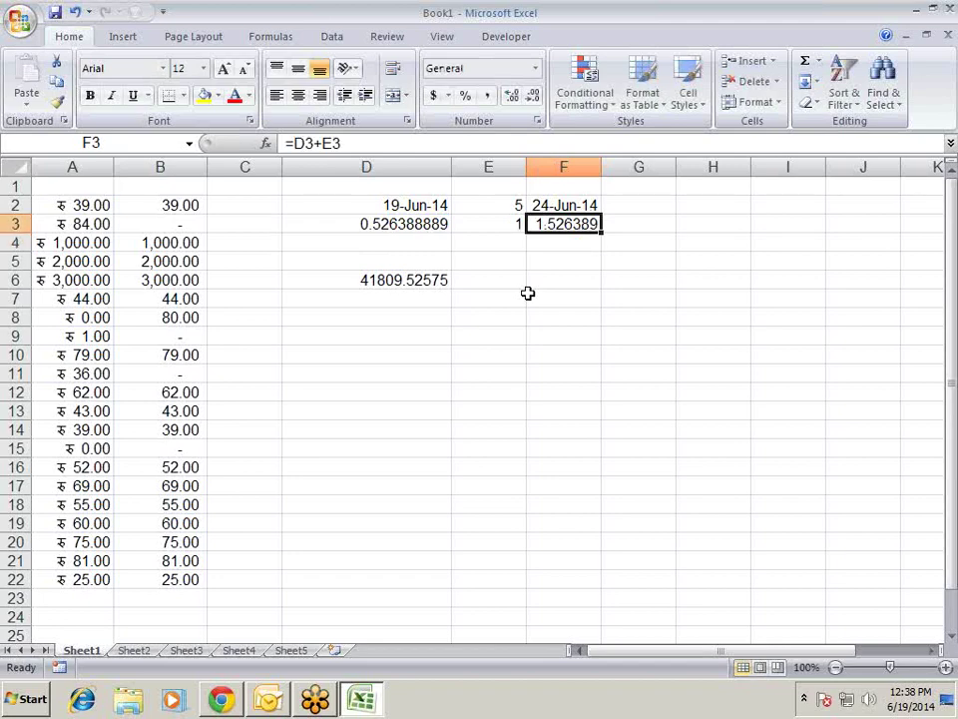
click(537, 120)
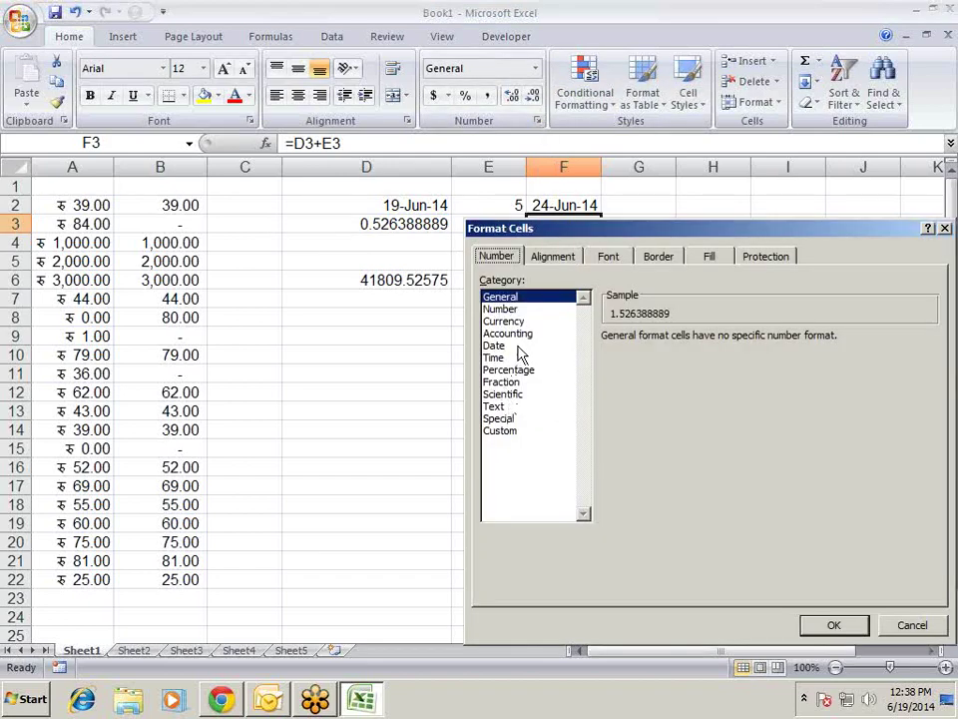
Step: Format F3 as date-time 3/14/01 1:30 PM and D3 as a date (0-Jan-00)
click(500, 346)
click(928, 425)
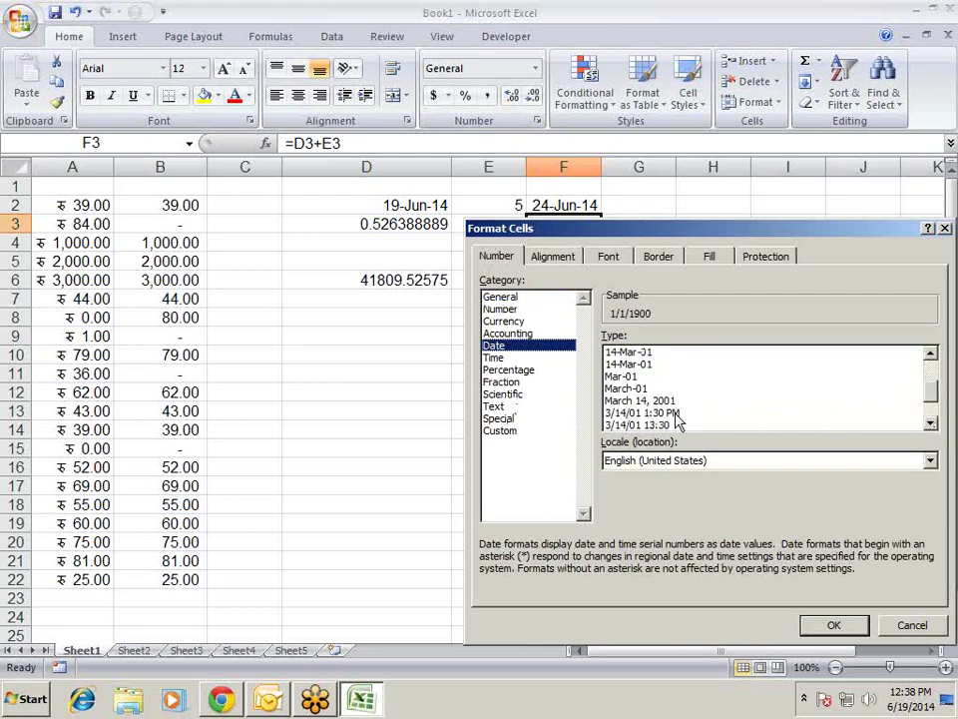
click(719, 411)
key(Return)
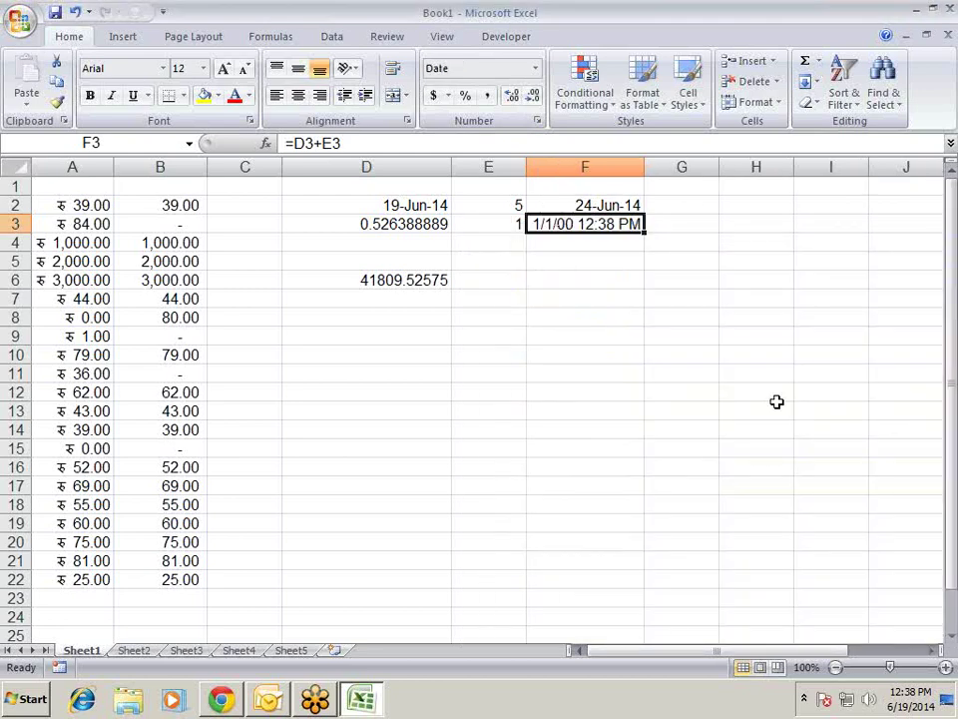
key(Left)
key(Left)
key(ctrl+shift+3)
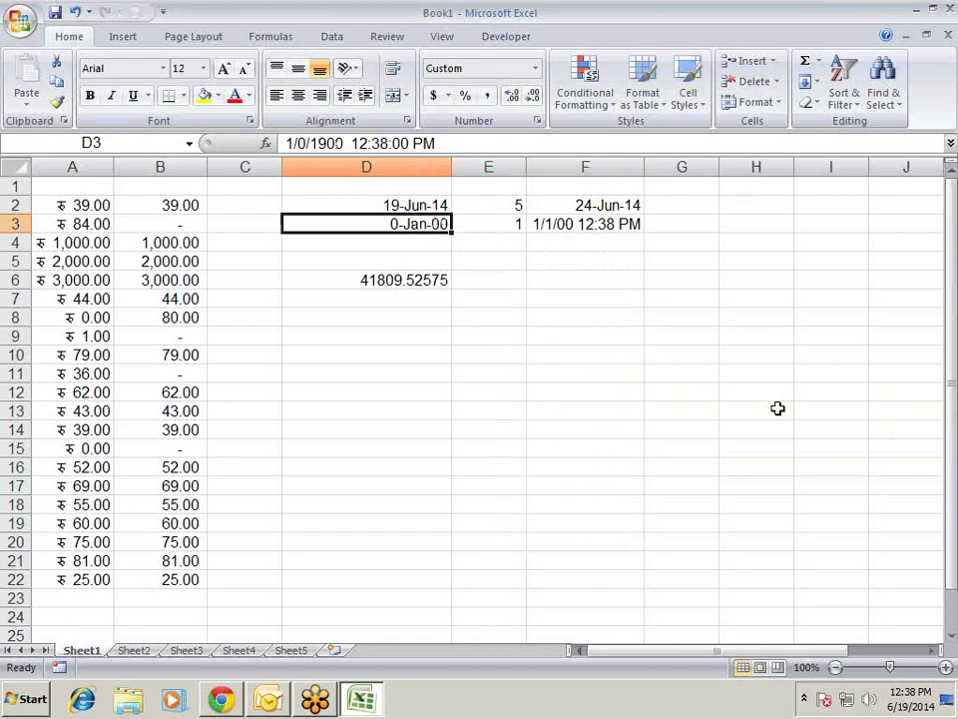
key(Right)
key(Right)
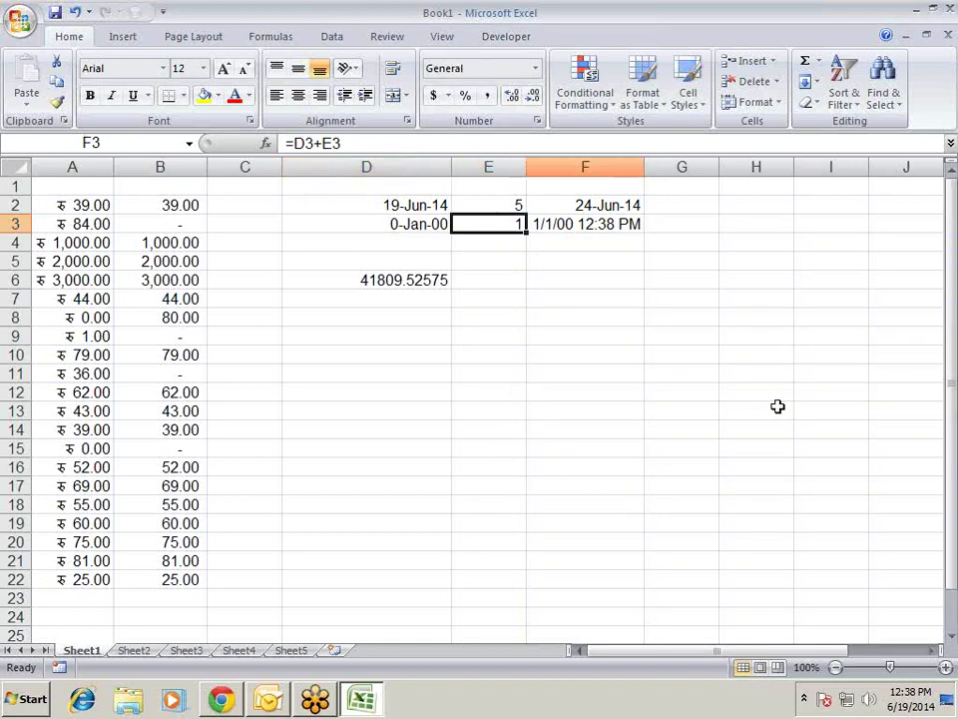
Step: Apply F3's date-time format to D3 with Format Painter, so D3 shows 1/0/00 12:38 PM
key(ctrl+c)
key(Left)
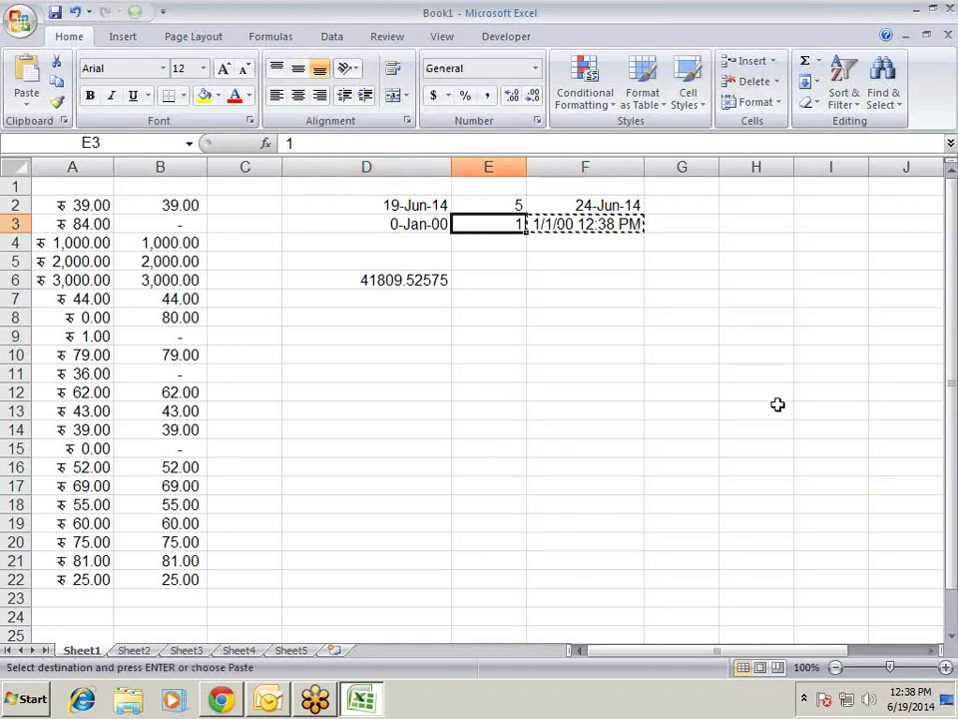
key(Left)
key(Right)
key(Right)
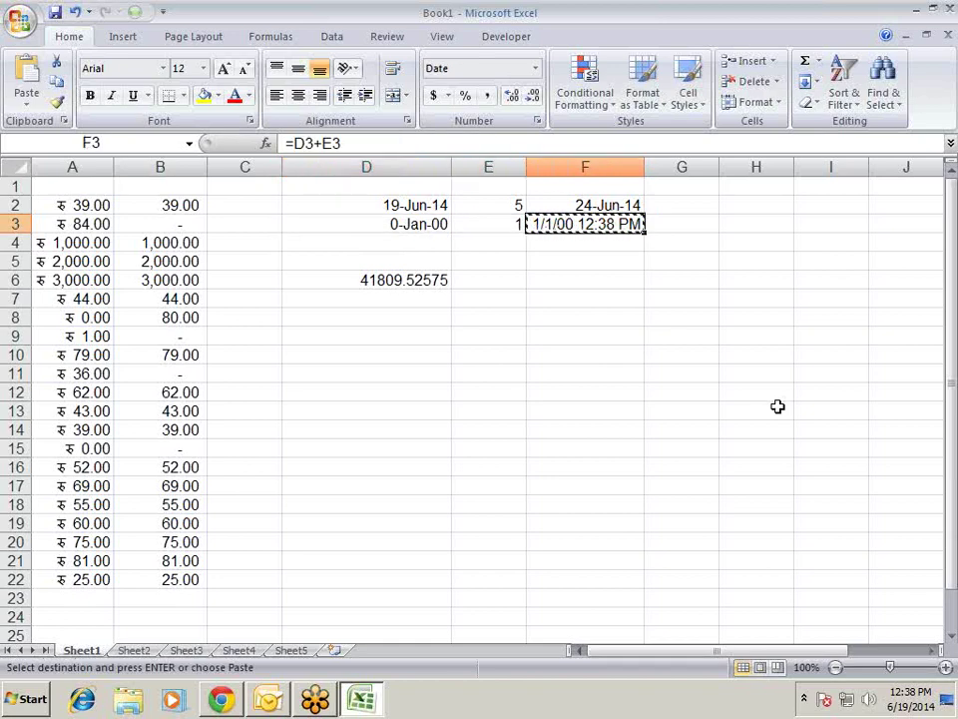
click(57, 100)
click(417, 222)
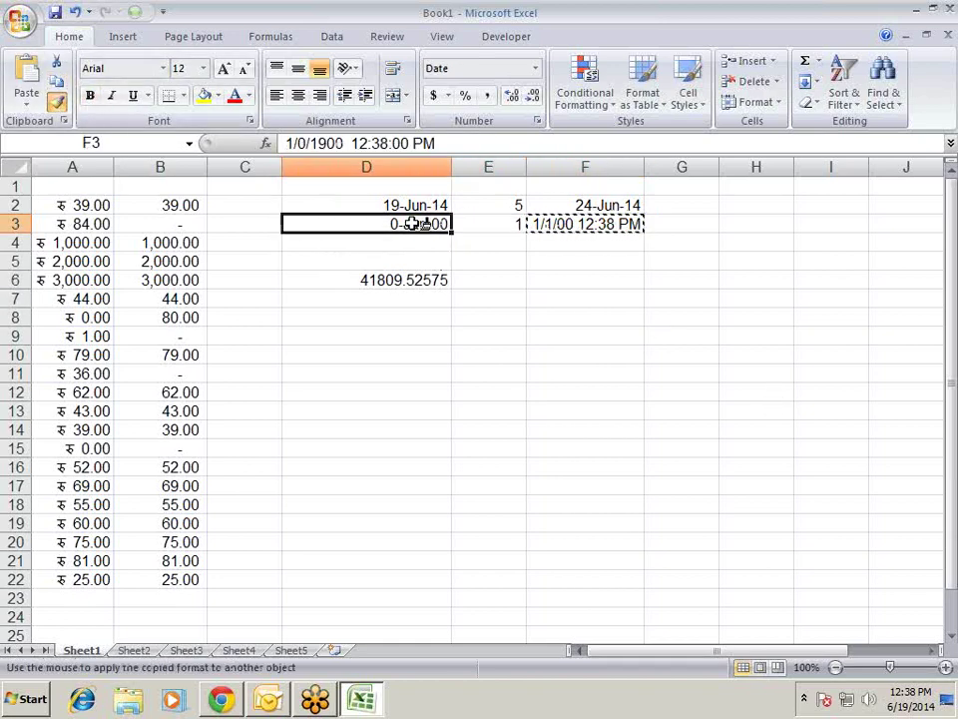
Step: Compare D3's new 1/0/00 12:38 PM against F3's 1/1/00 12:38 PM
click(494, 253)
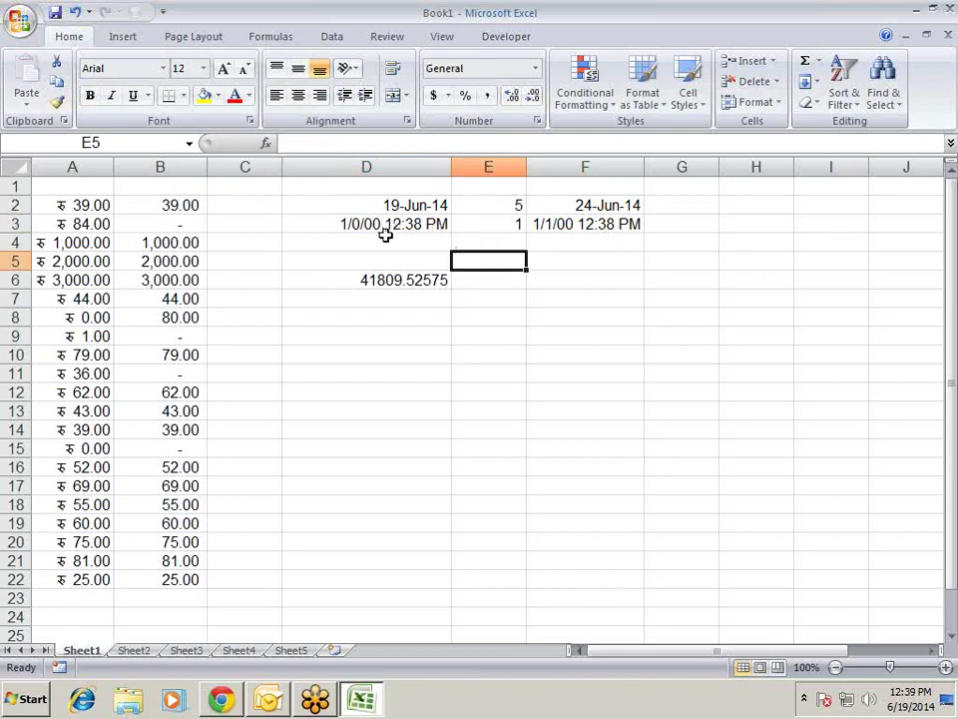
click(420, 224)
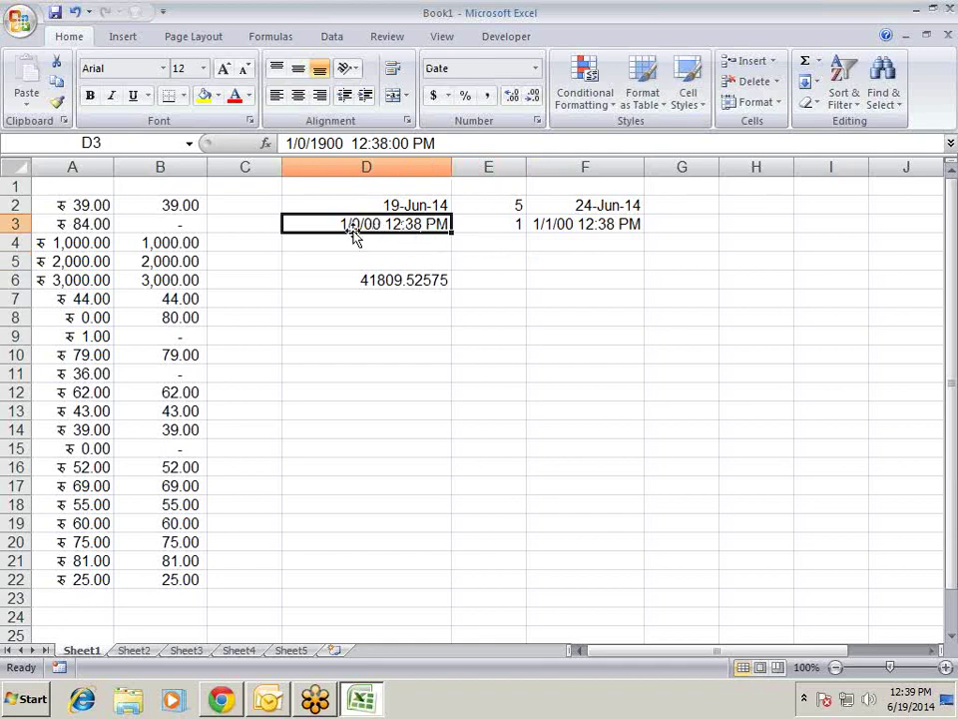
click(561, 224)
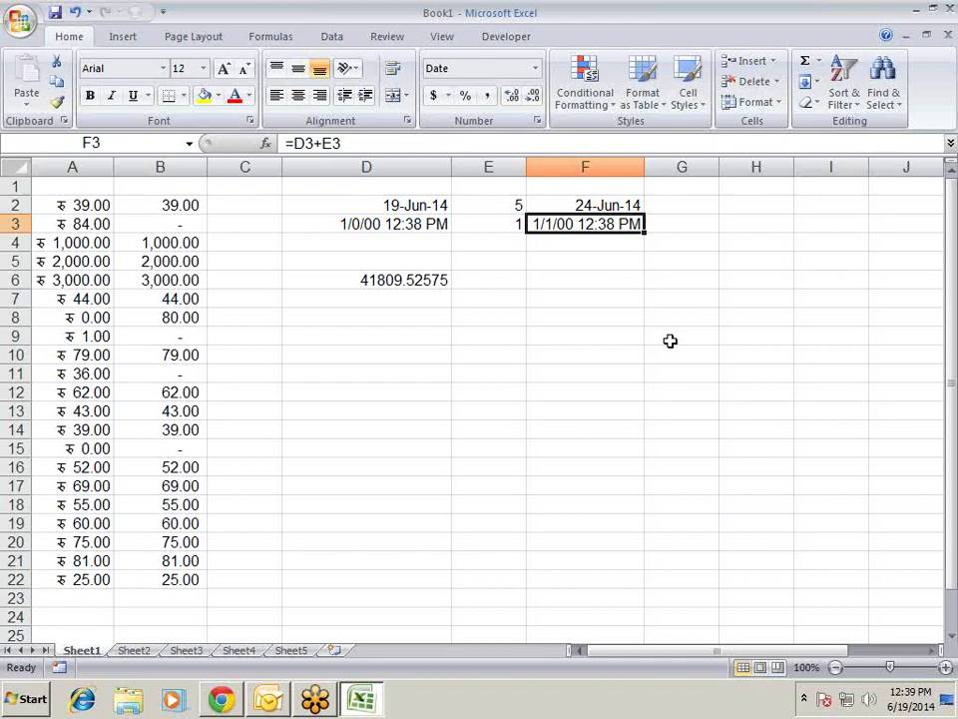
Step: Clear the old date and time values from D2:F6
key(Left)
key(Left)
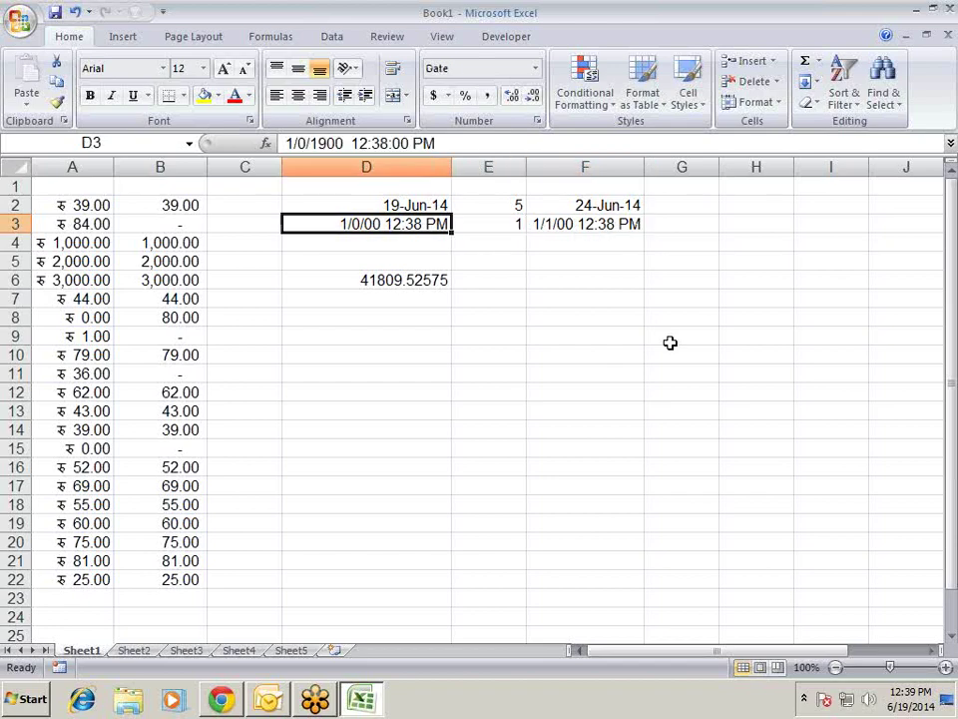
key(Up)
key(shift+Right)
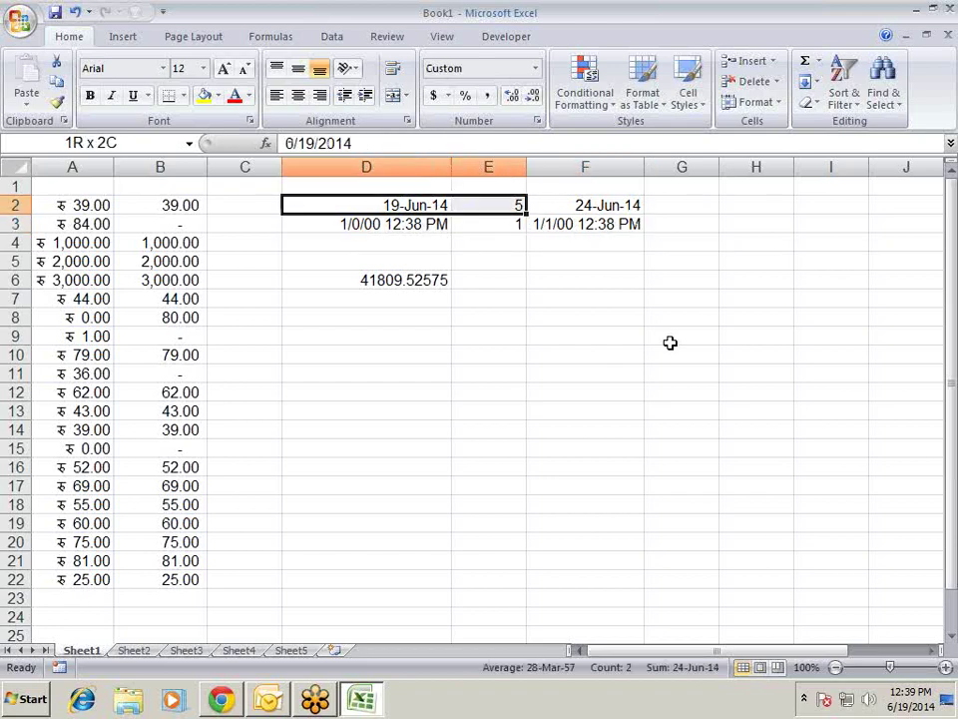
key(shift+Right)
key(shift+Down)
key(shift+Down)
key(shift+Down)
key(shift+Down)
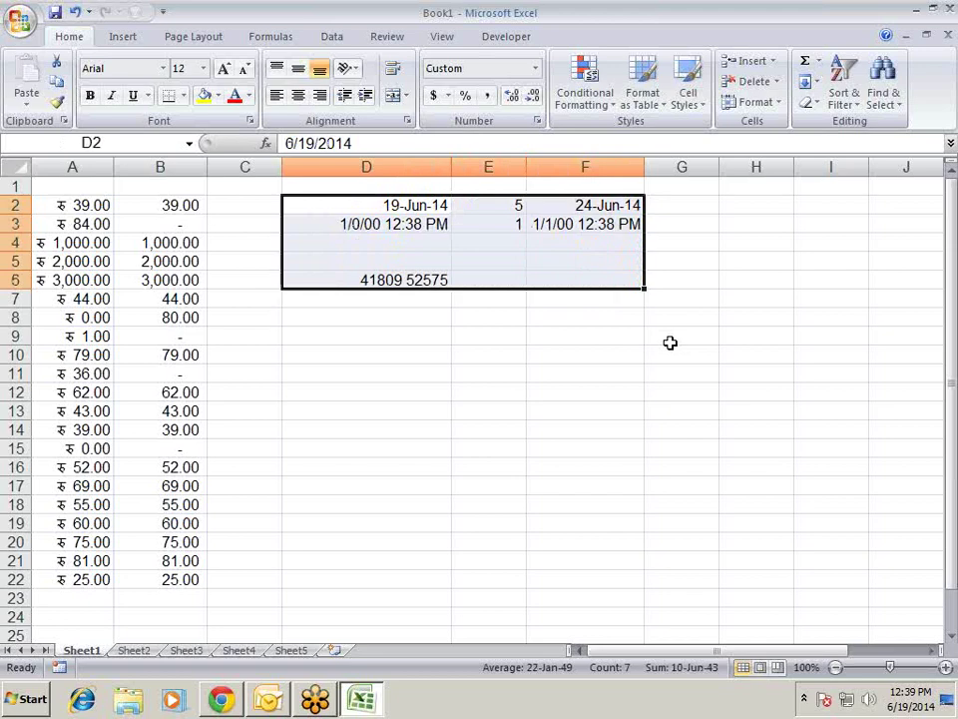
key(Delete)
Step: Insert the current time, 12:39 PM, into D2 with the Ctrl+Shift+; shortcut
key(Left)
key(Right)
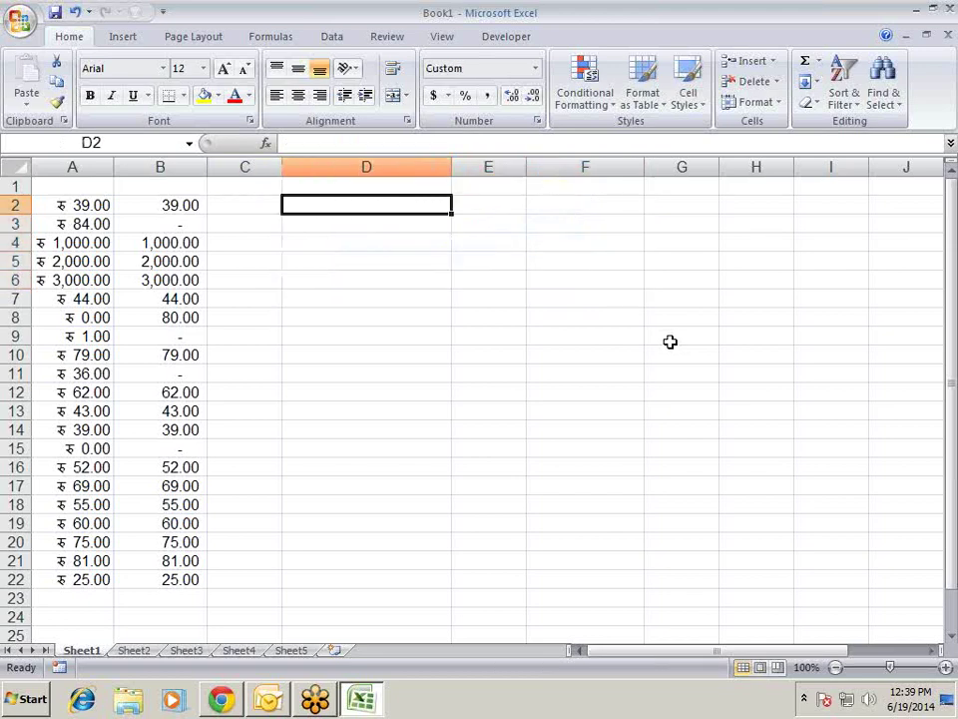
click(536, 121)
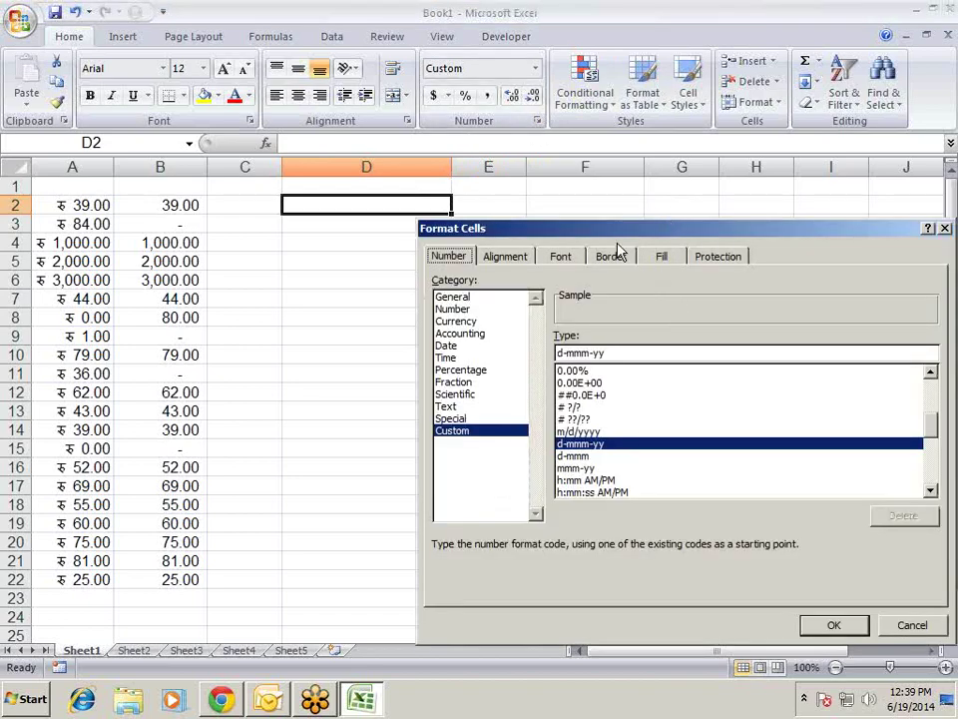
key(Escape)
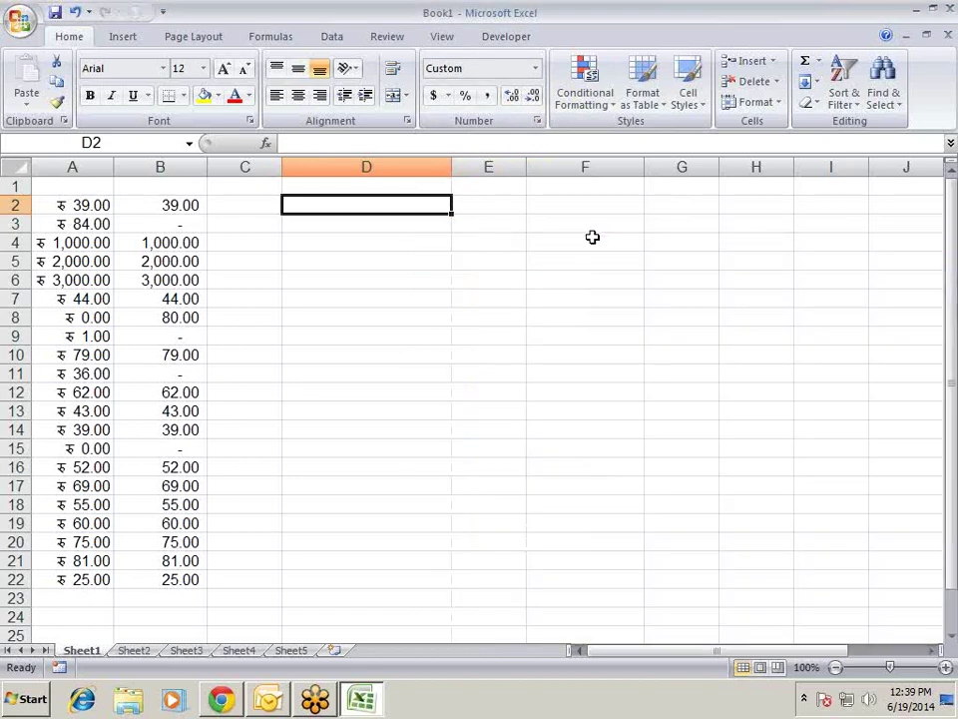
key(ctrl+semicolon)
key(Escape)
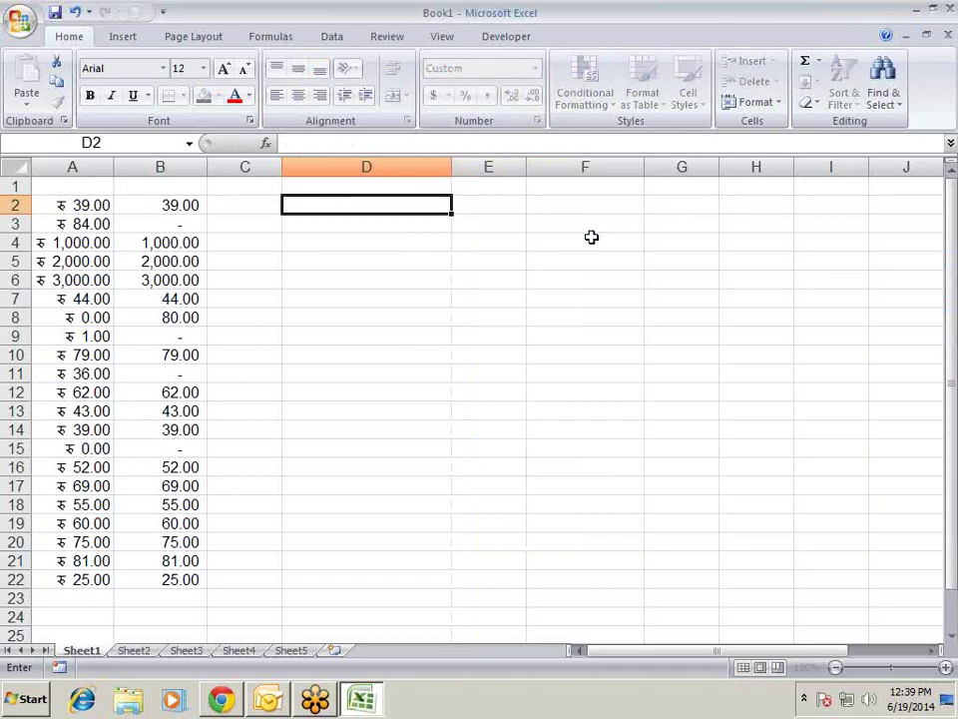
key(ctrl+shift+semicolon)
key(Return)
key(Up)
key(Right)
key(Left)
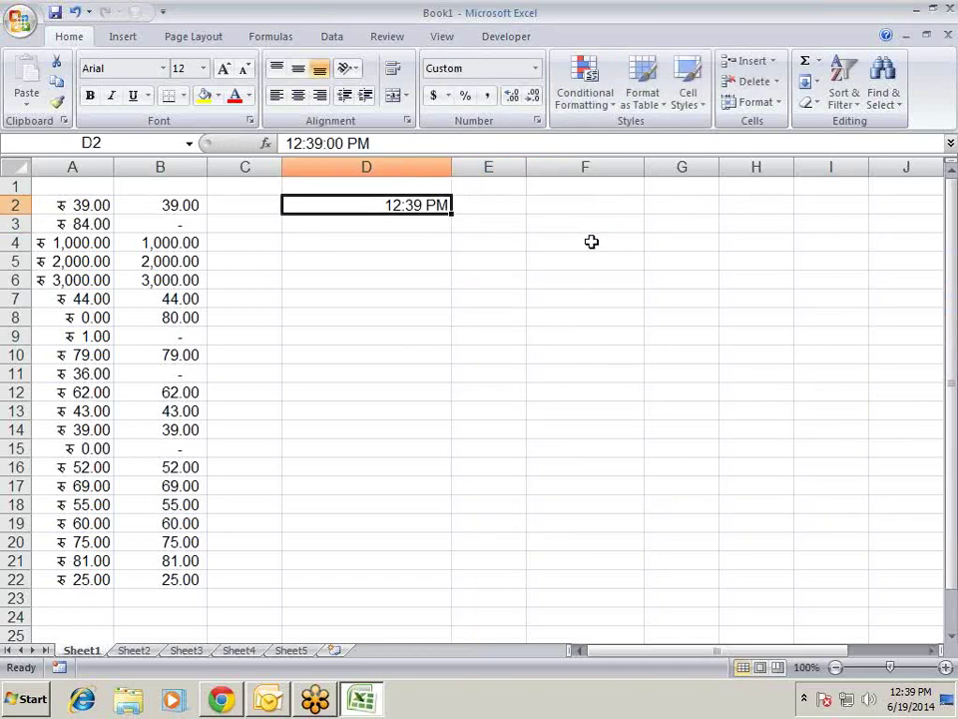
click(538, 120)
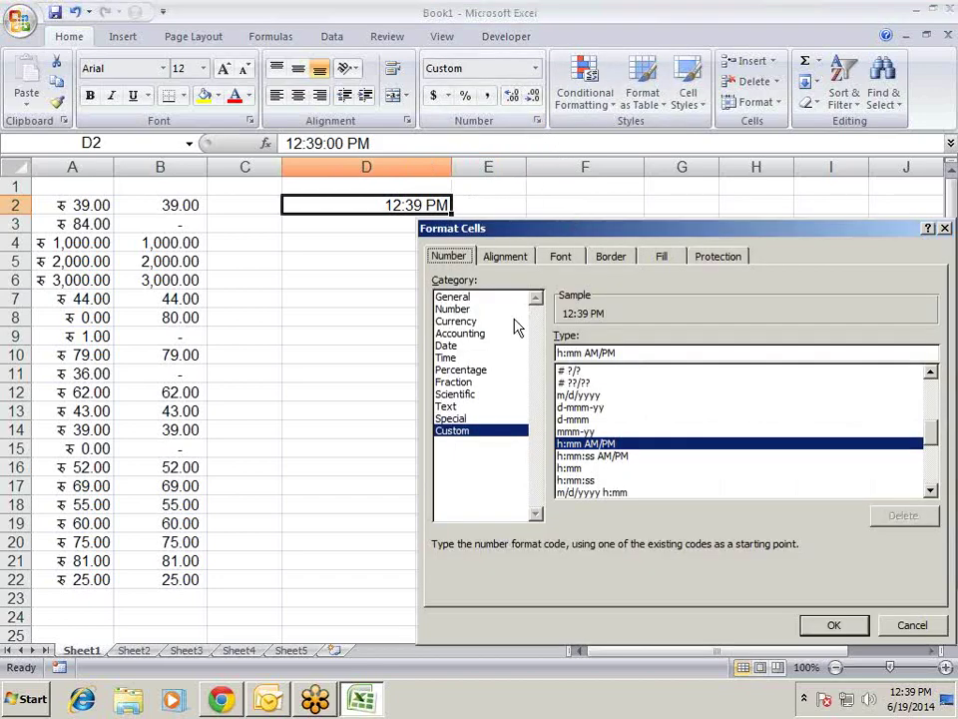
click(472, 357)
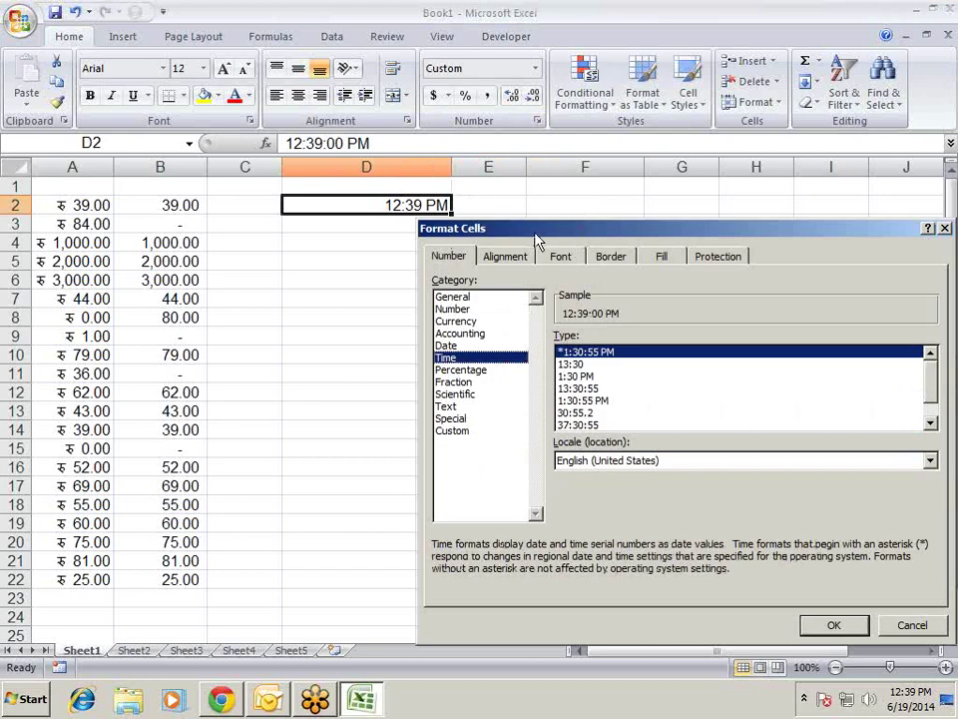
drag(545, 229, 625, 146)
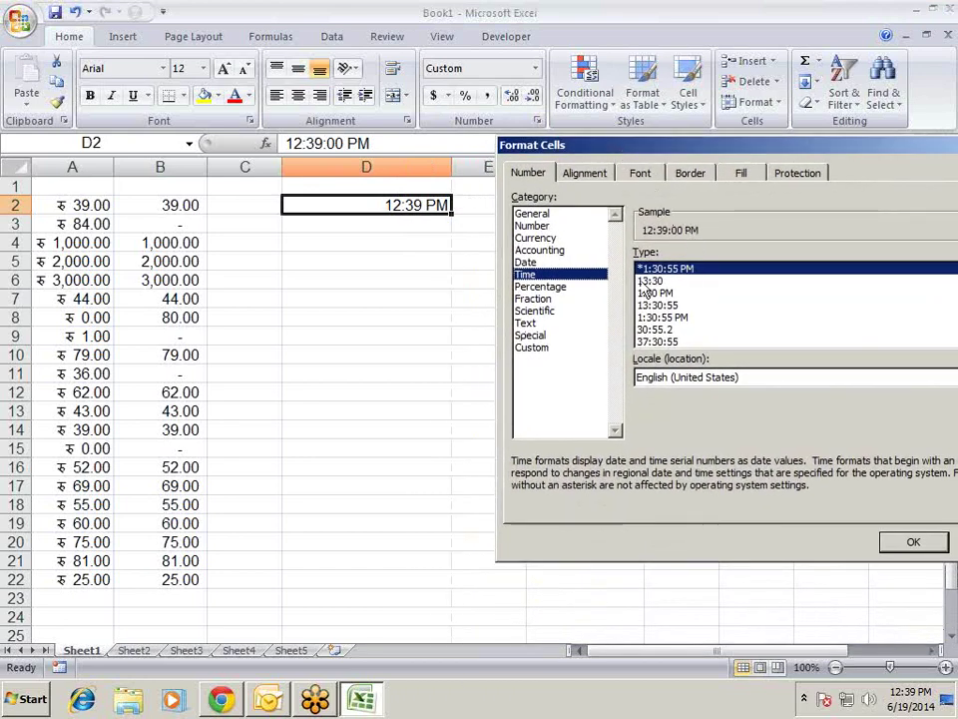
click(685, 279)
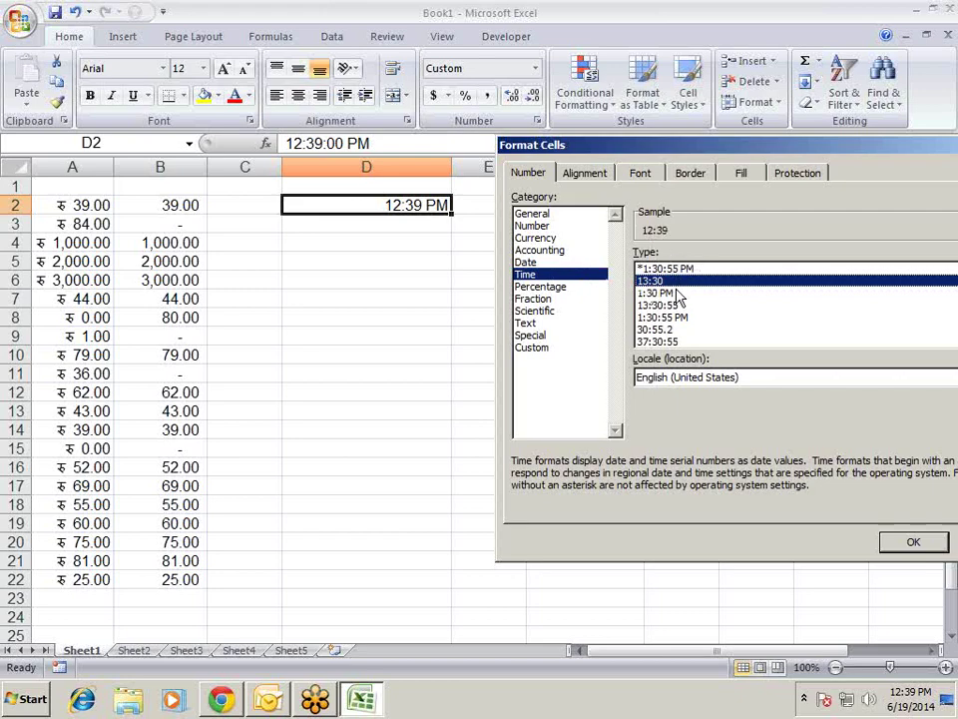
click(667, 293)
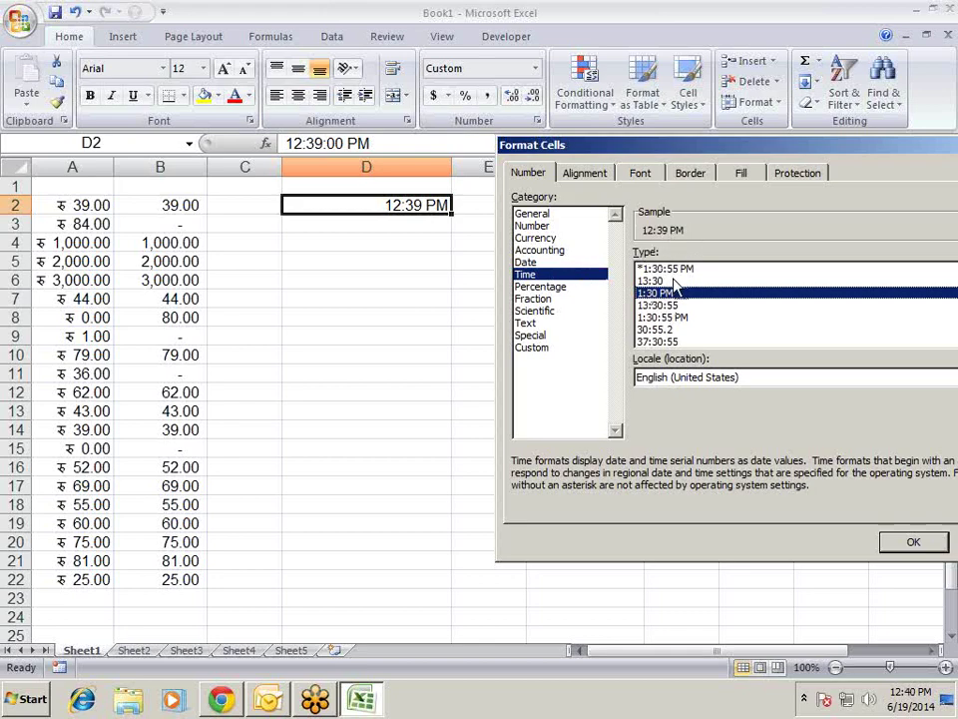
click(675, 281)
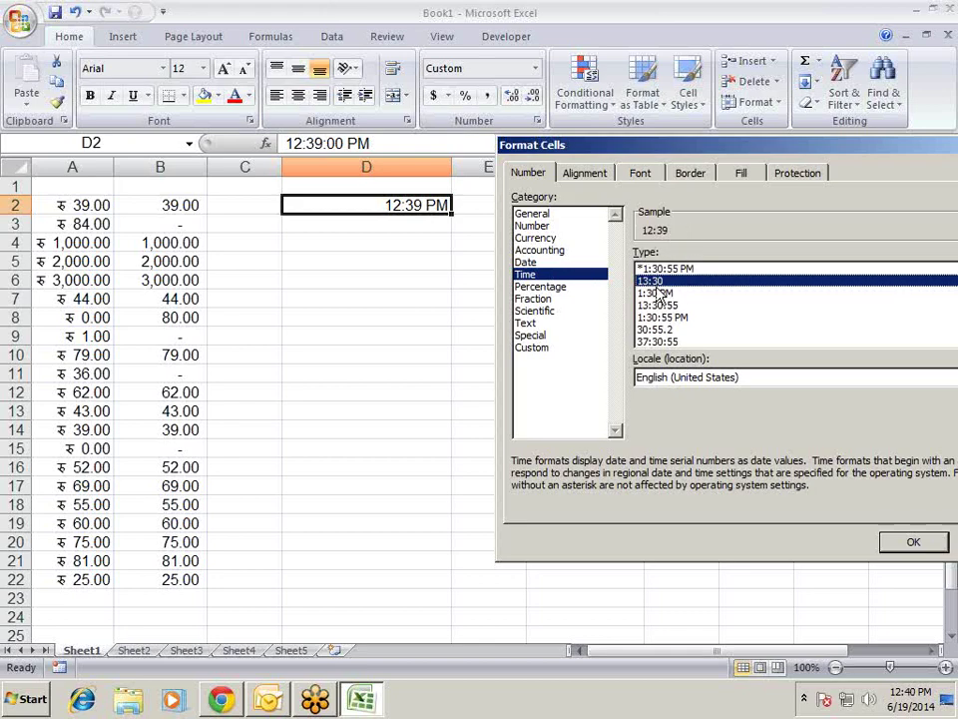
click(671, 305)
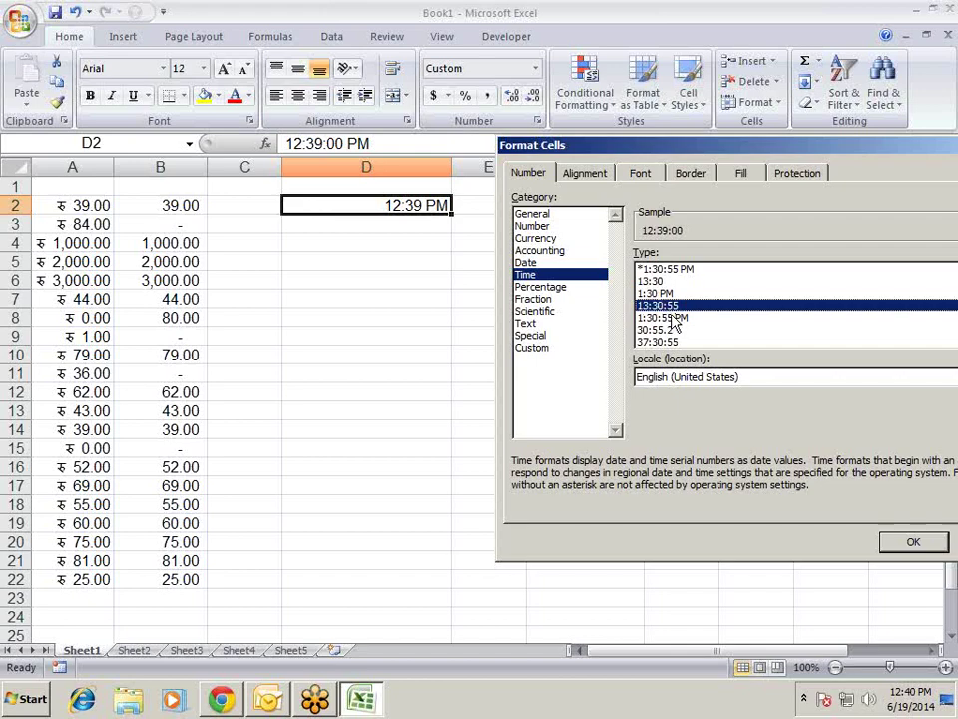
click(669, 316)
click(664, 305)
click(654, 293)
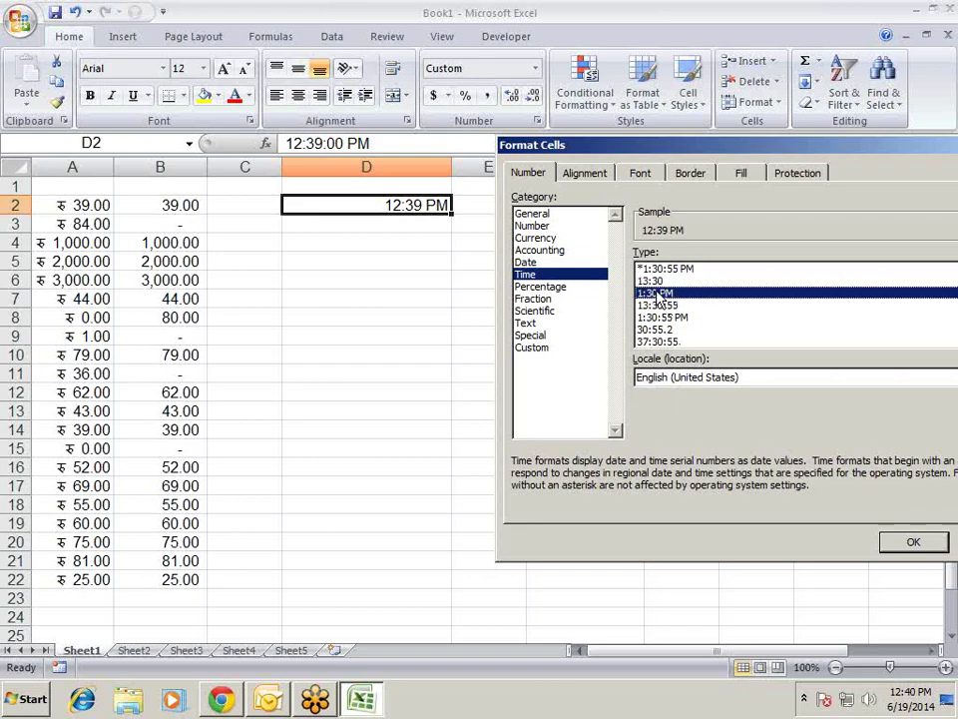
key(Up)
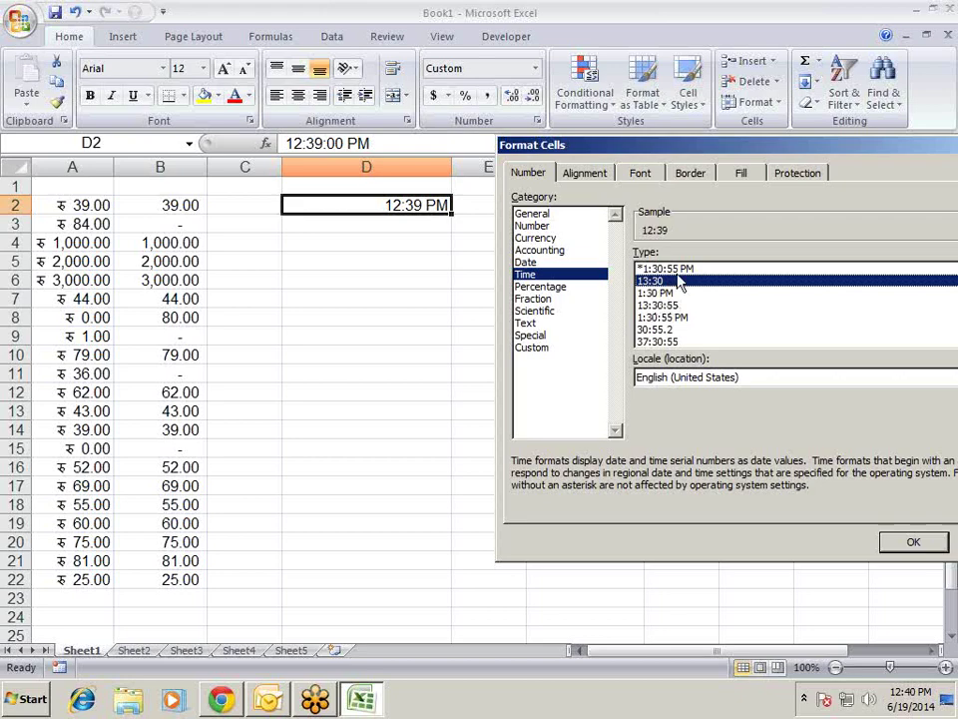
key(Escape)
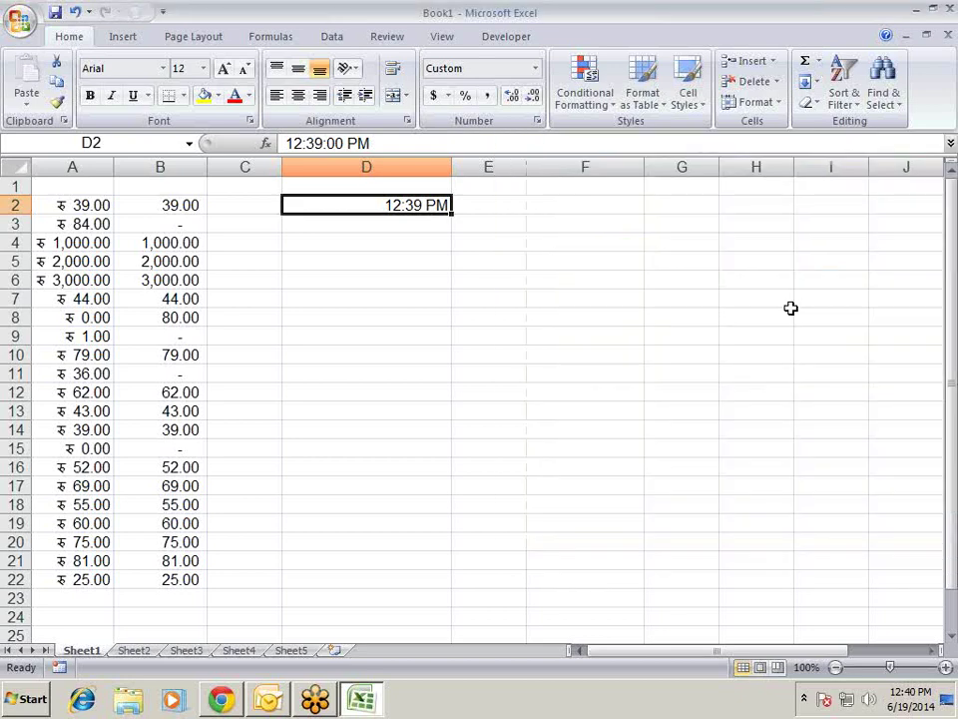
Step: Edit the time in D2 from 12:39 to 1:39 PM
key(F2)
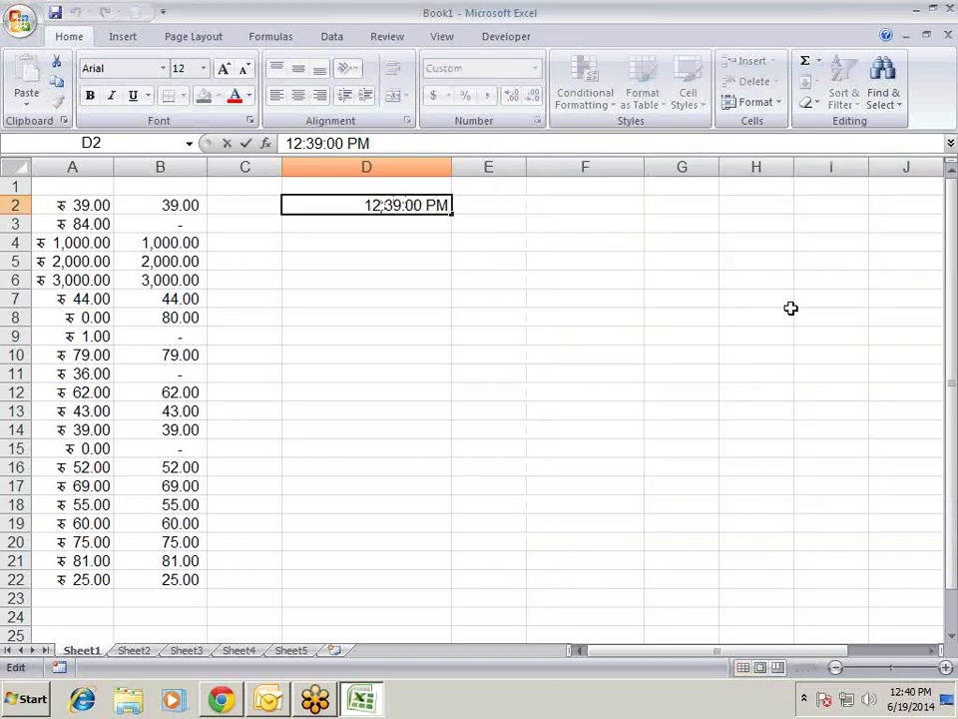
key(BackSpace)
key(BackSpace)
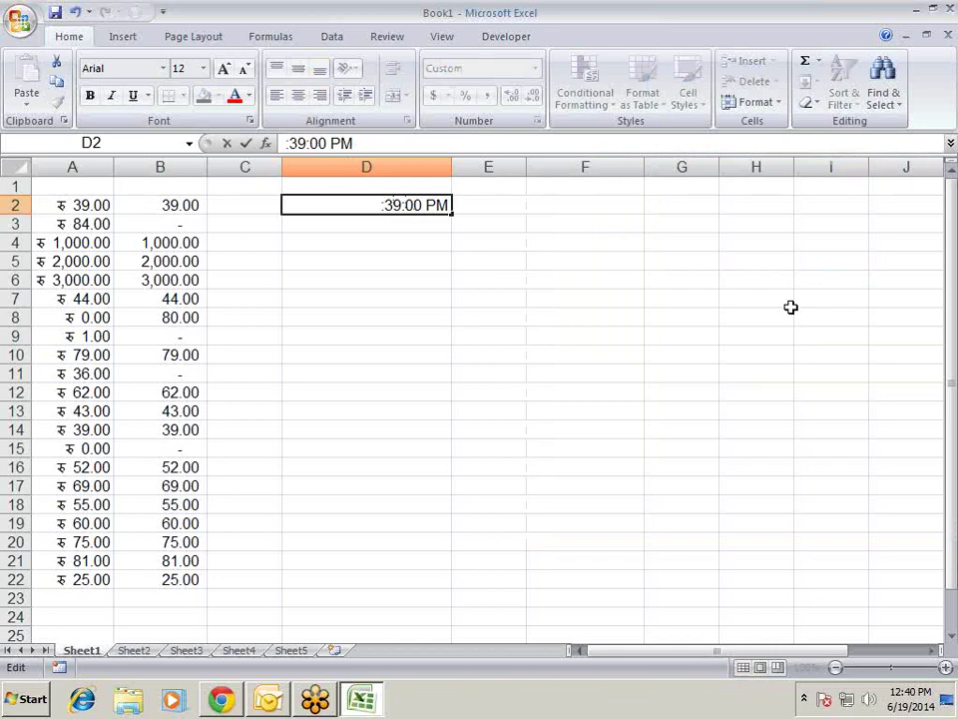
text(1)
key(Return)
key(Up)
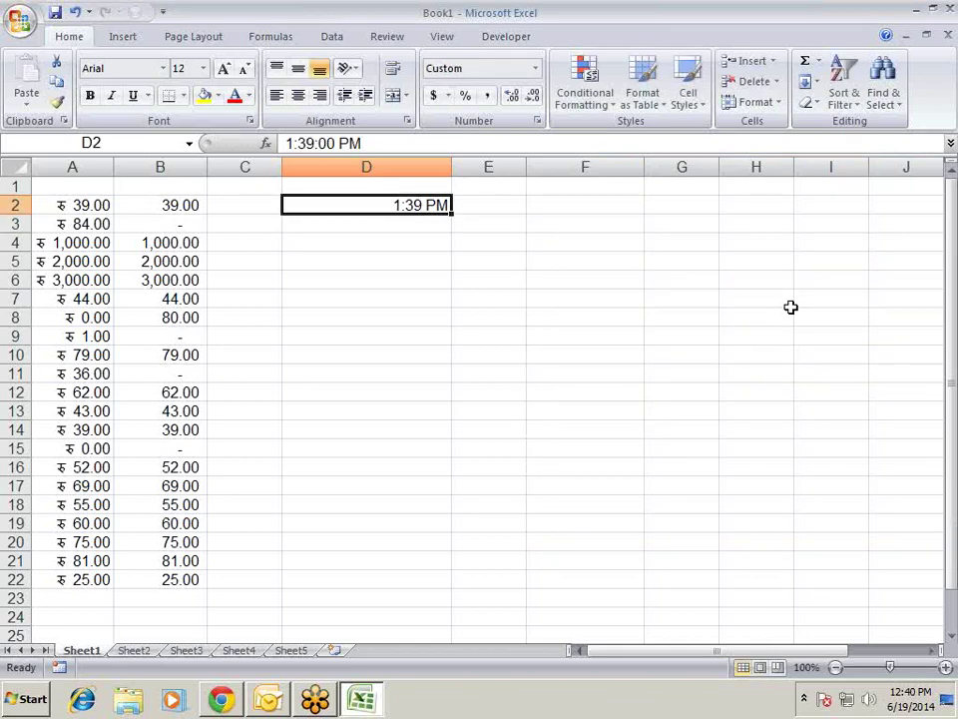
Step: Apply the 13:30 Time format to D2 so it shows 13:39
key(ctrl+1)
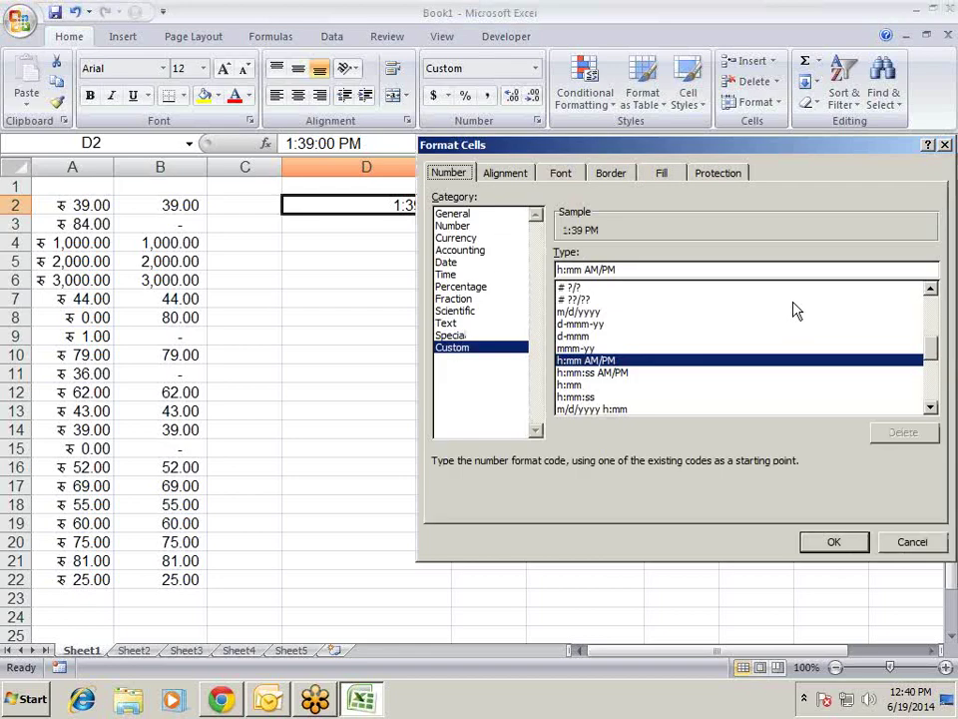
click(447, 262)
click(582, 294)
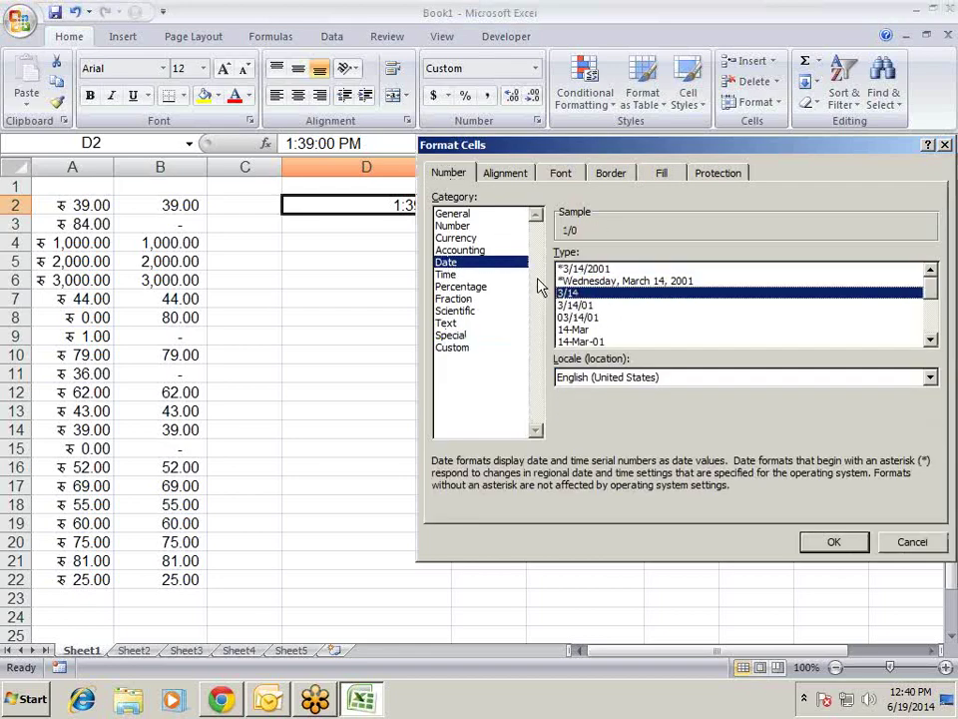
click(486, 273)
click(689, 280)
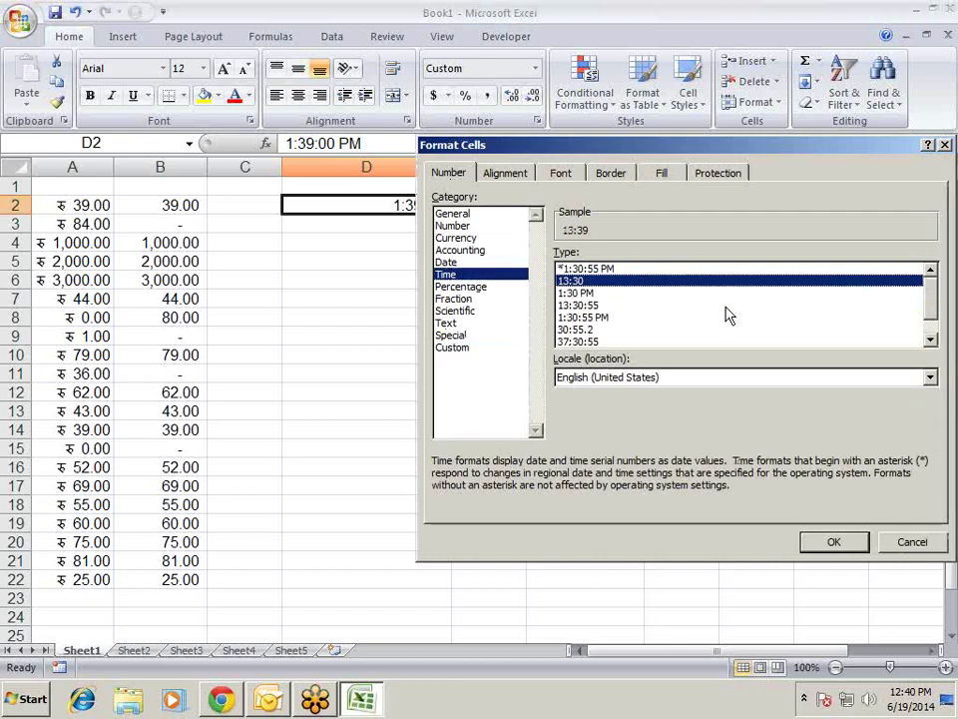
key(Return)
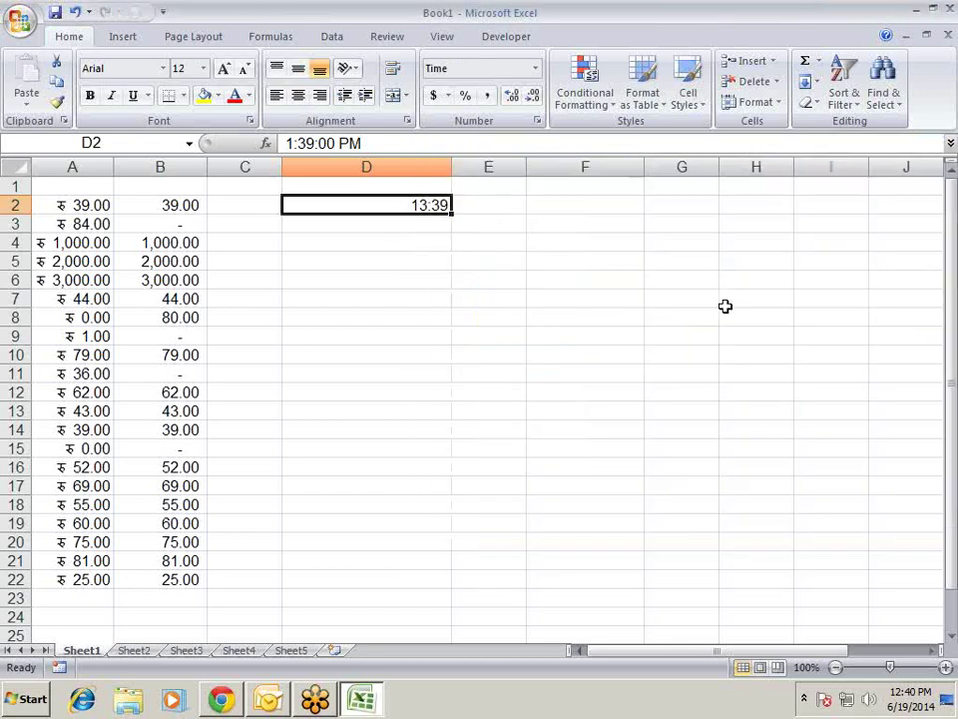
key(Right)
key(Left)
Step: Enter 1 in cell E2
key(Right)
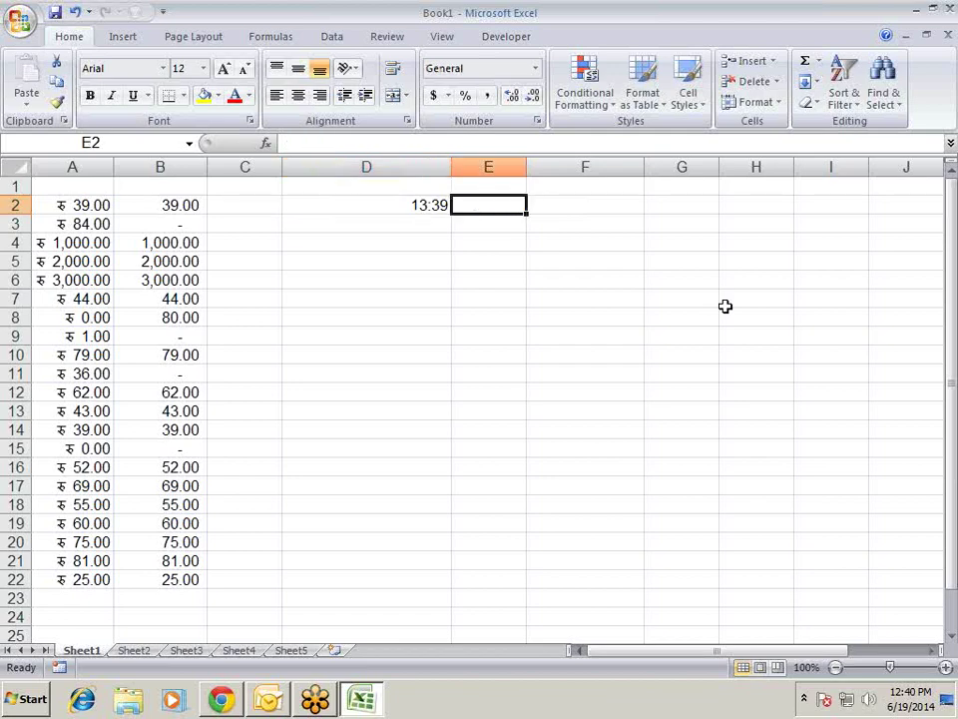
key(Left)
key(Right)
text(1)
key(Right)
Step: Enter the sum formula =D2+E2 in F2
text(=)
key(Left)
key(Left)
text(+)
key(Left)
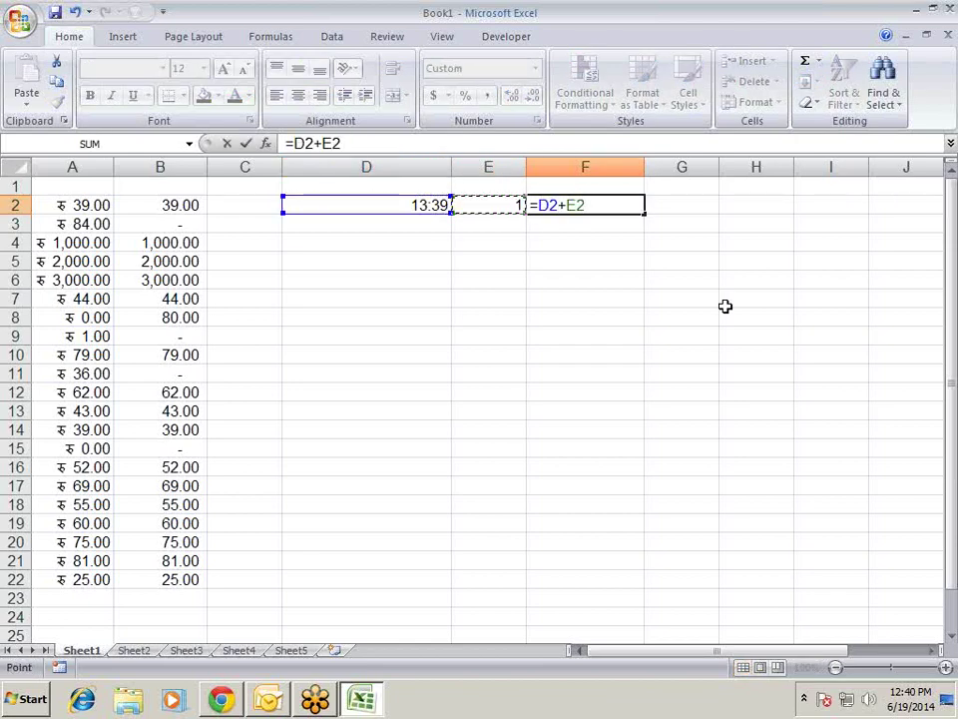
key(Return)
key(Up)
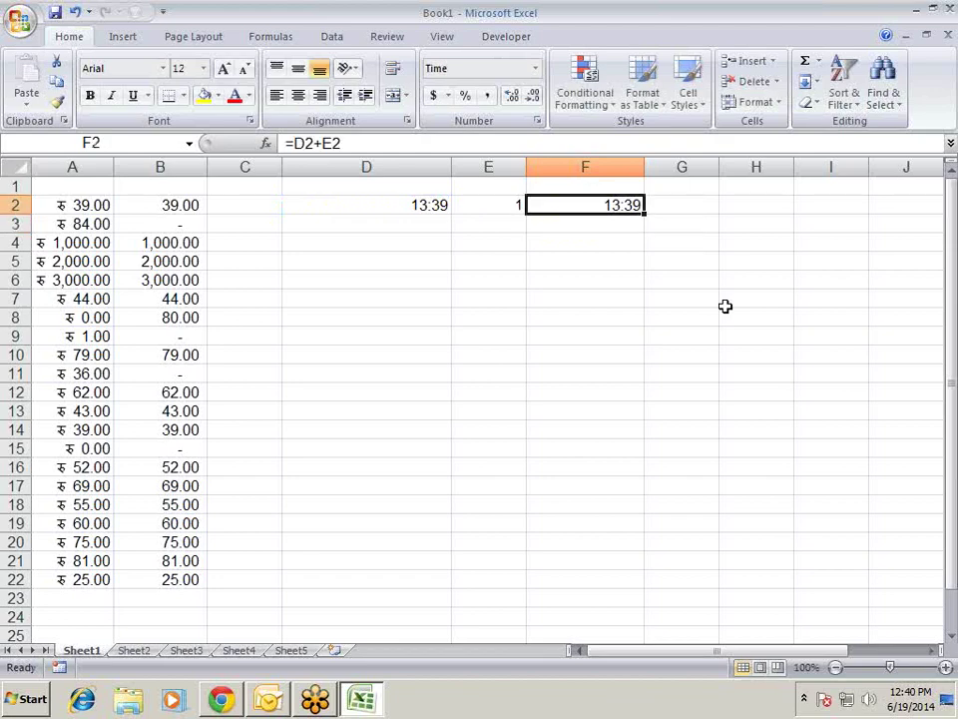
key(Right)
key(Right)
key(Right)
key(Right)
key(Right)
key(Right)
key(Left)
key(Left)
key(Left)
key(Left)
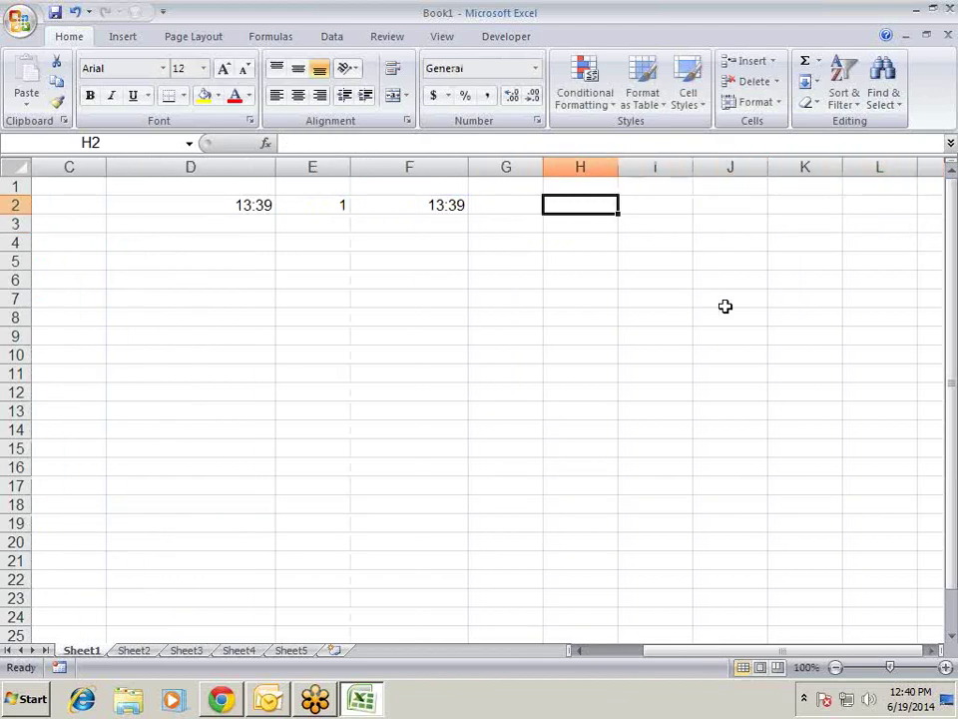
key(Left)
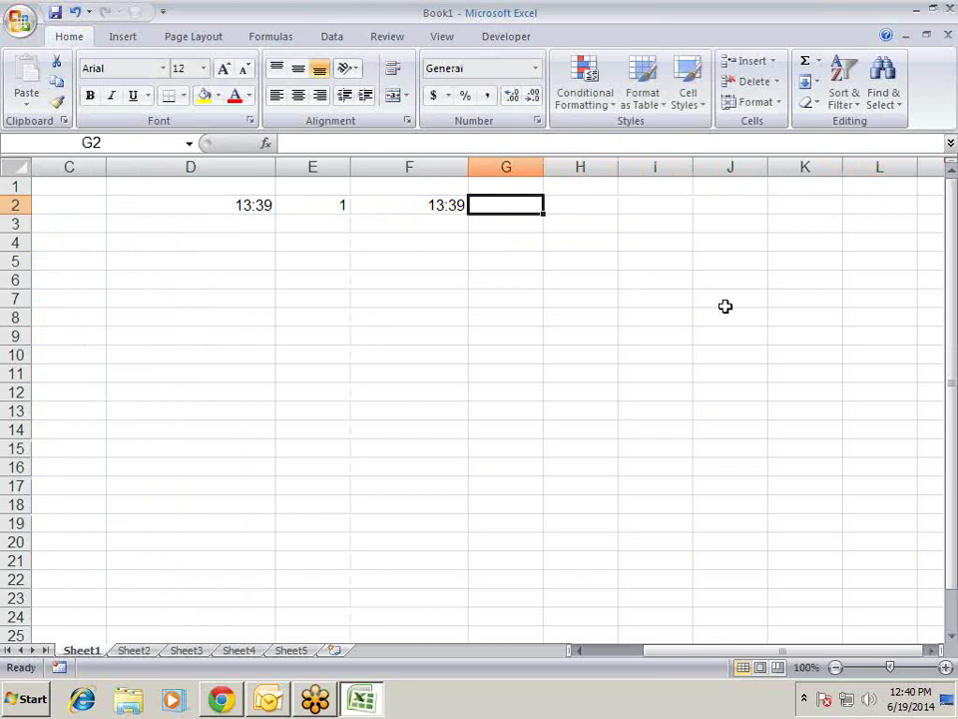
key(Left)
key(Left)
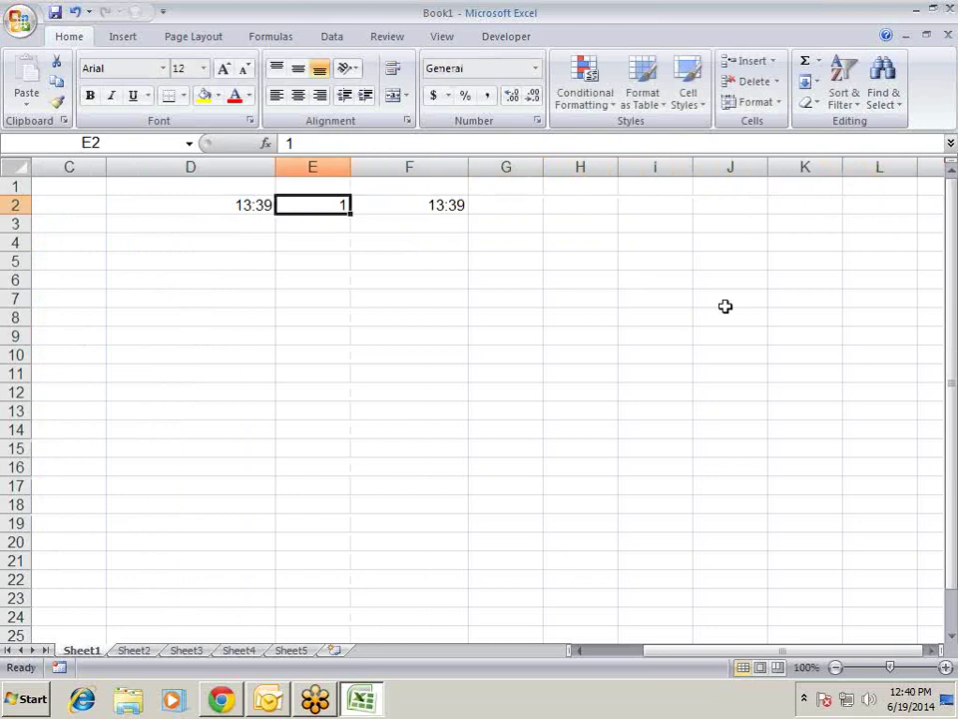
key(Left)
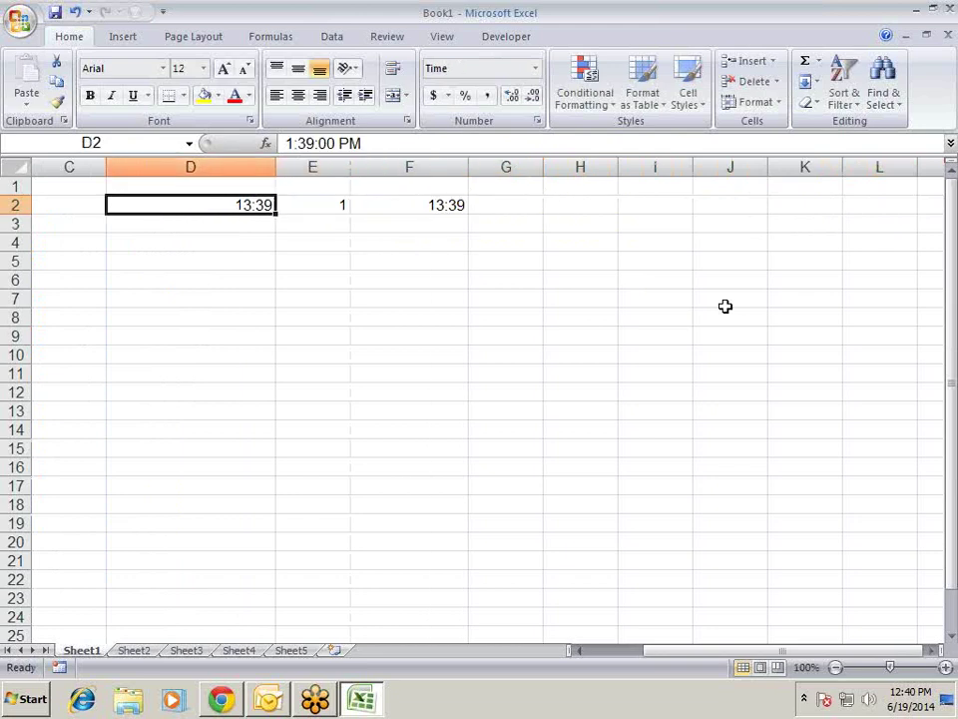
key(Right)
key(Right)
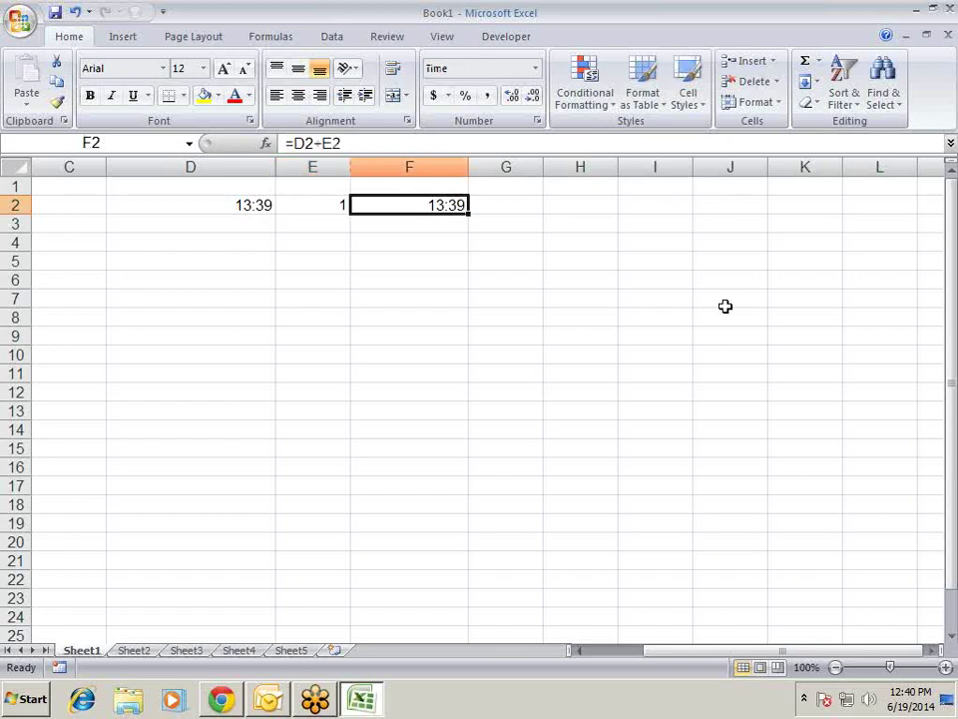
Step: Give F2 the 30:55.2 time format so it reads 39:00.0
key(ctrl+1)
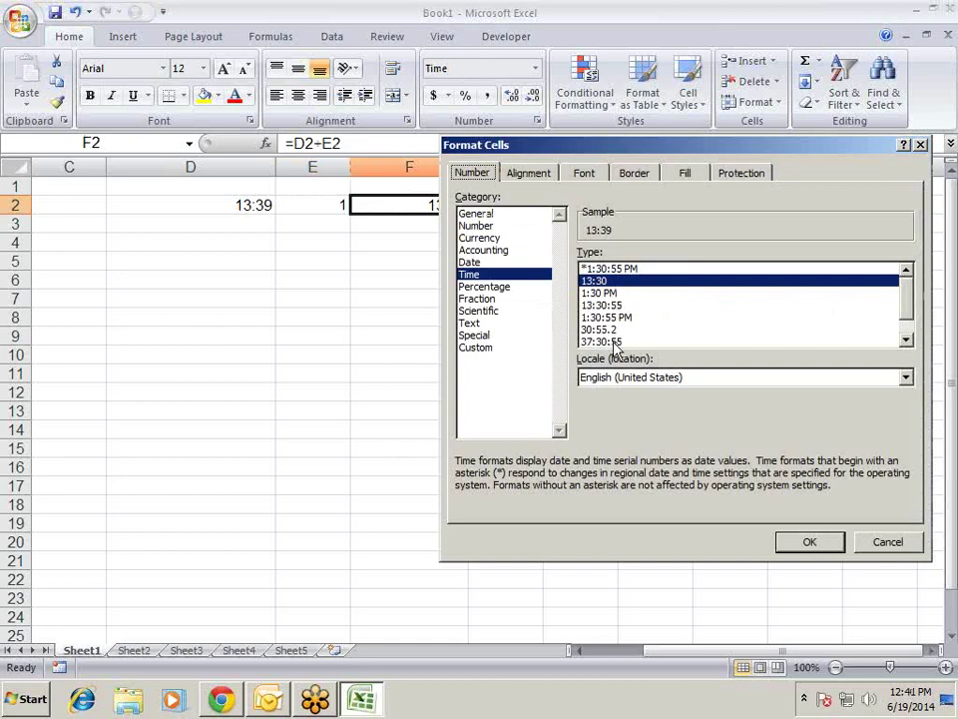
click(611, 330)
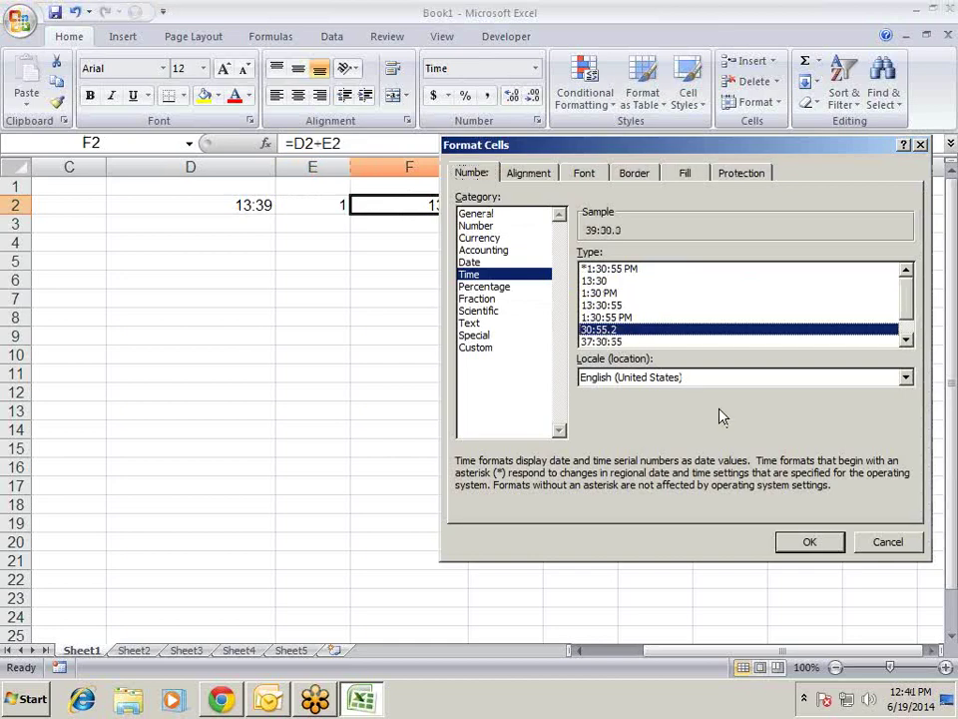
click(807, 547)
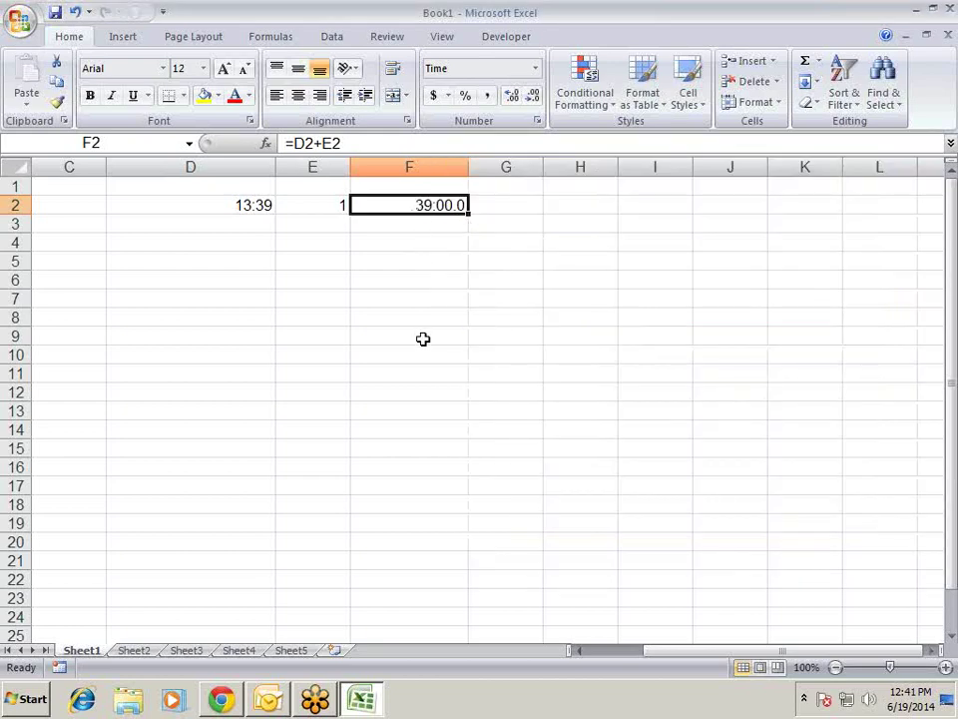
key(Left)
key(Left)
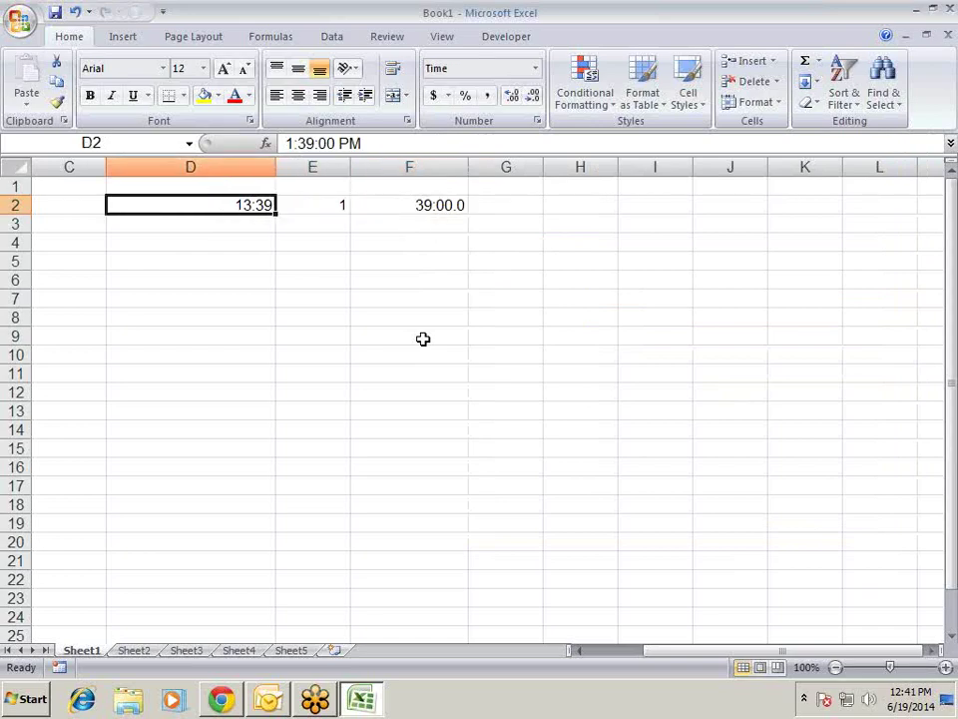
key(Right)
key(Right)
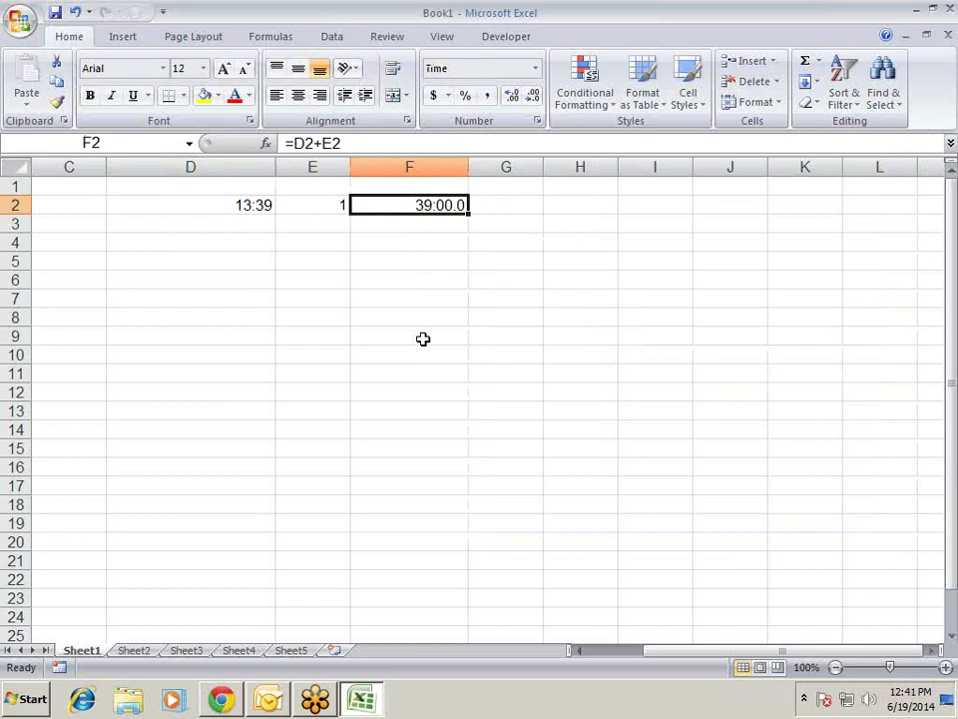
key(ctrl+1)
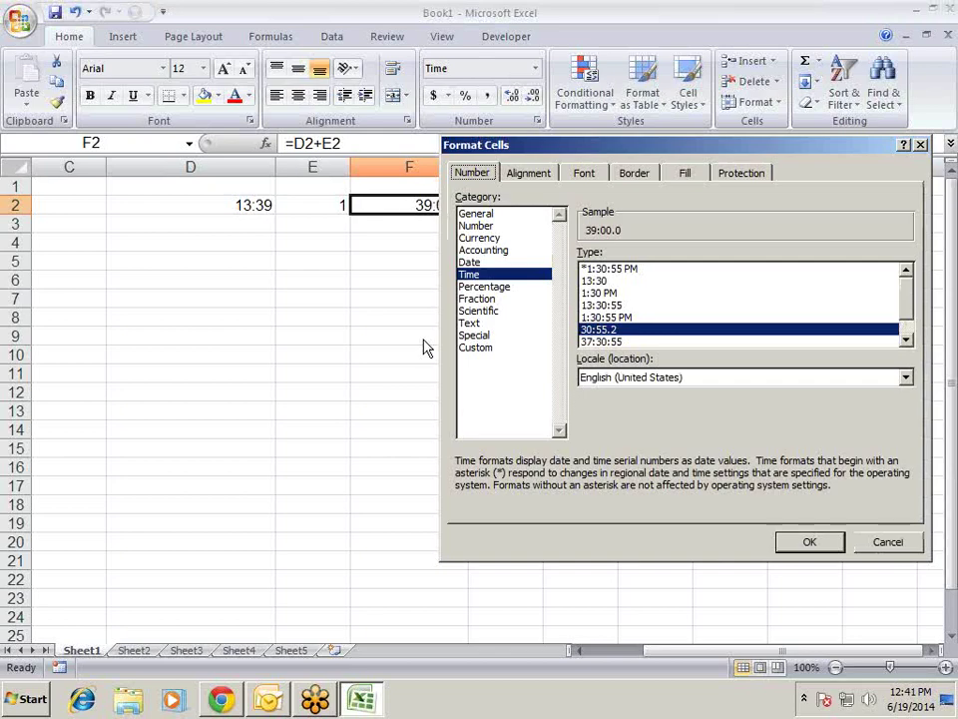
key(Return)
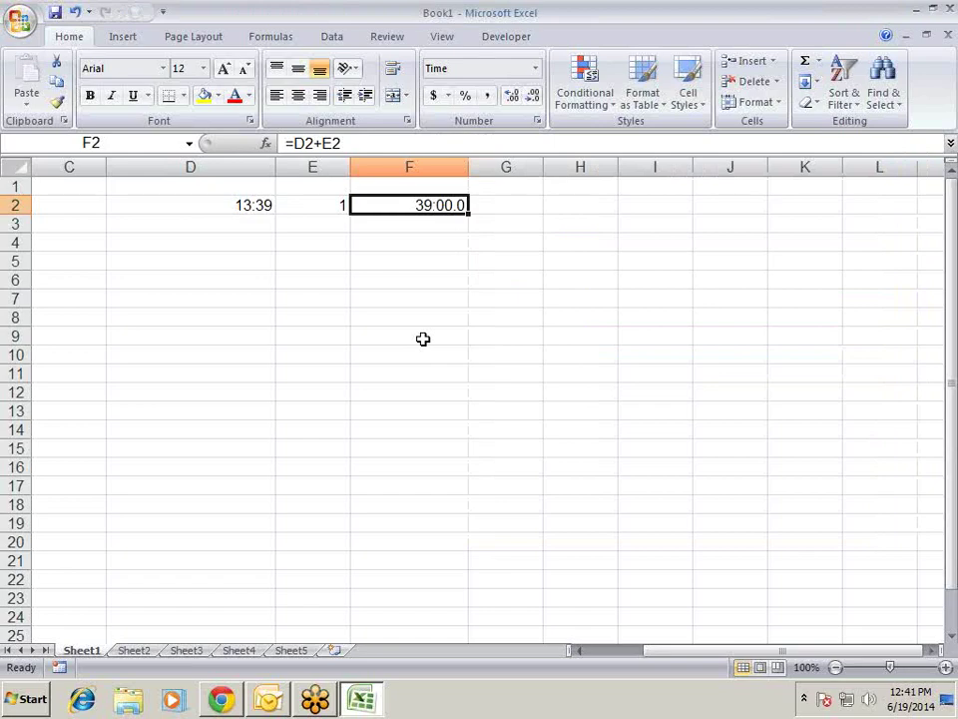
key(Left)
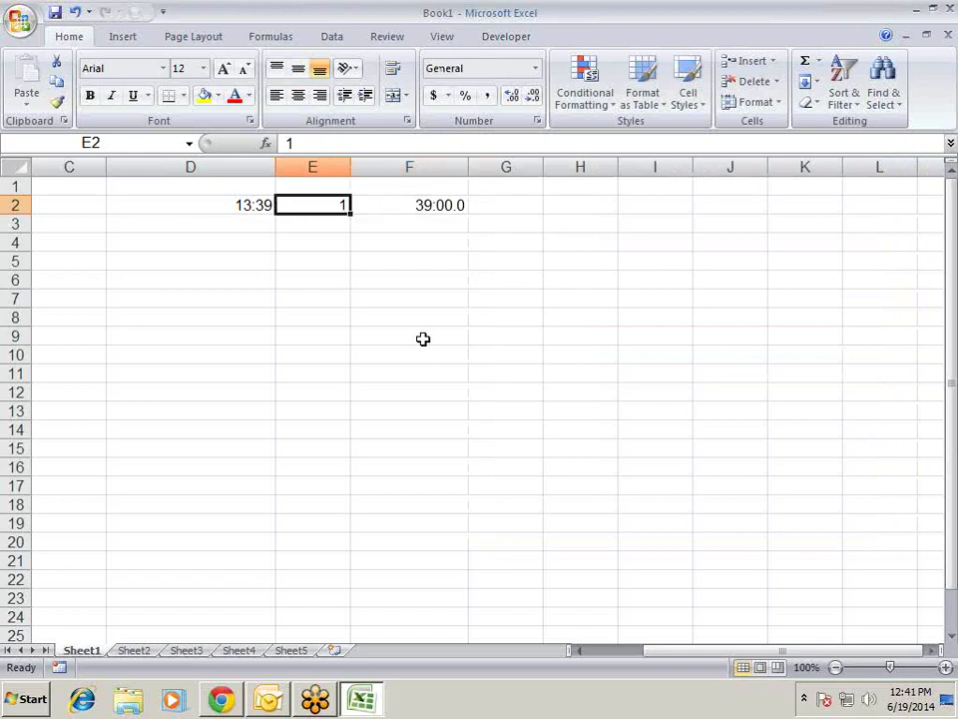
Step: Change E2 to the formula =1/24, one hour (0.041667)
key(F2)
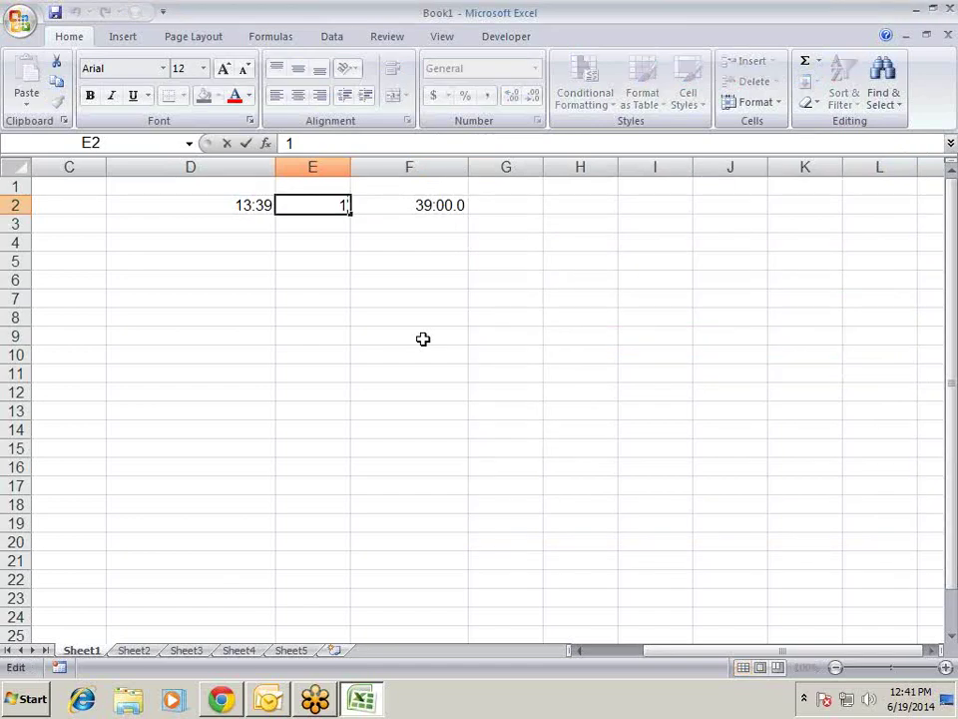
key(Home)
text(=1)
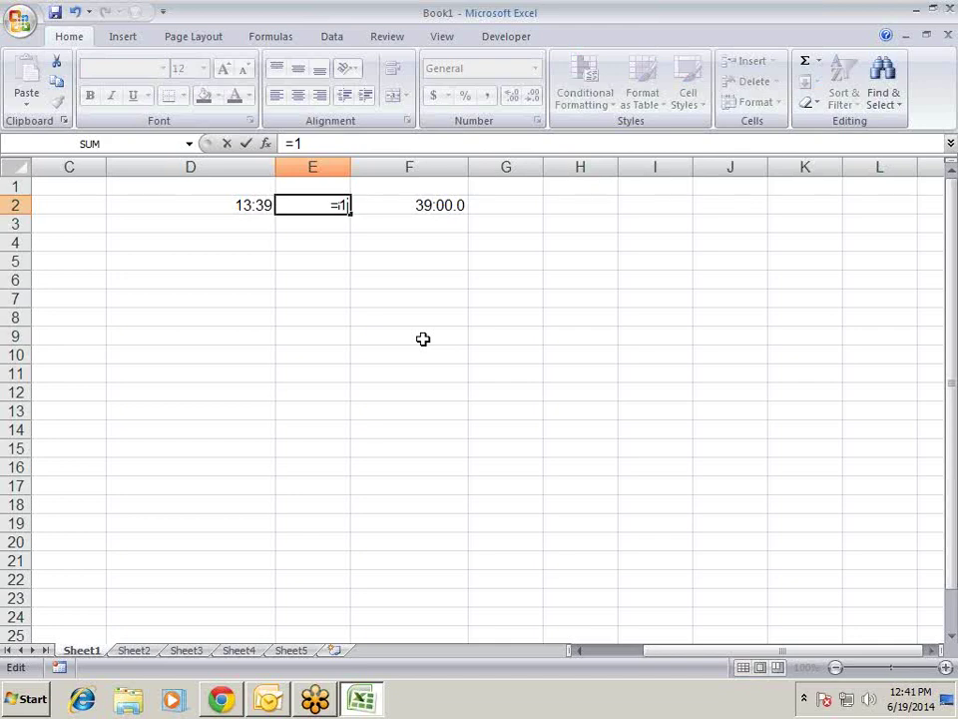
text(/24)
key(Return)
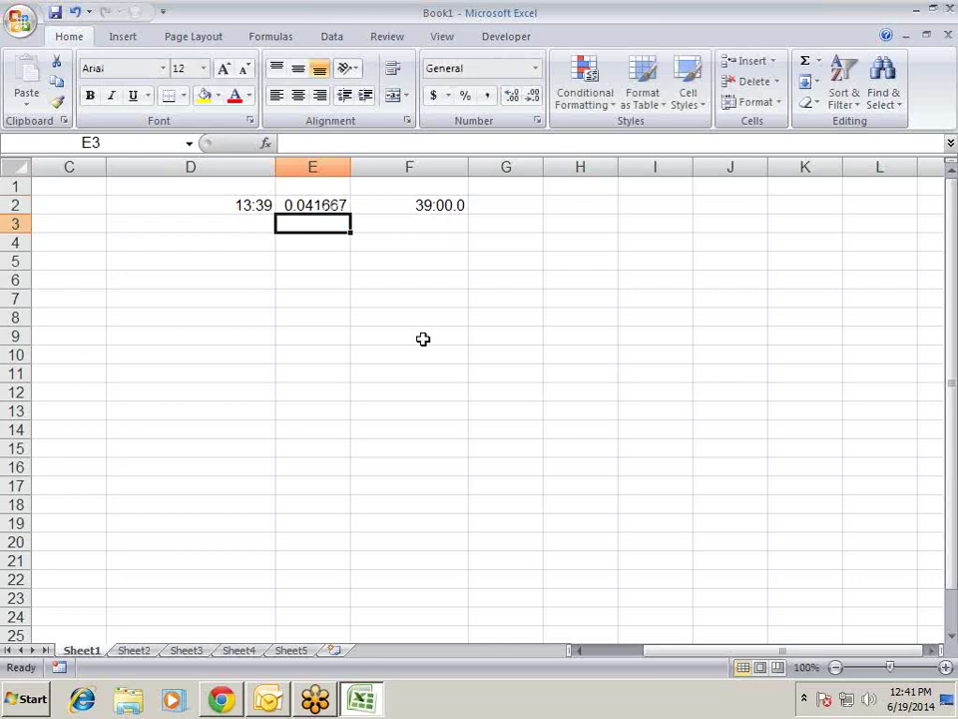
Step: Re-enter the =D2+E2 sum formula in F2
key(Up)
key(Right)
text(=)
key(Left)
key(Left)
text(-)
key(Left)
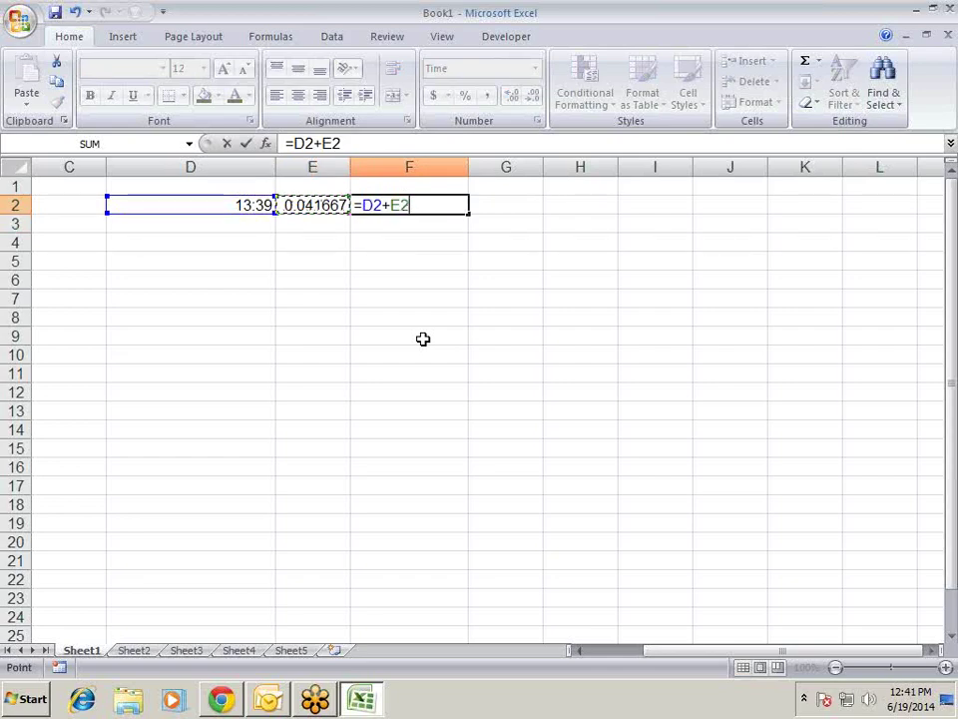
key(Return)
key(Up)
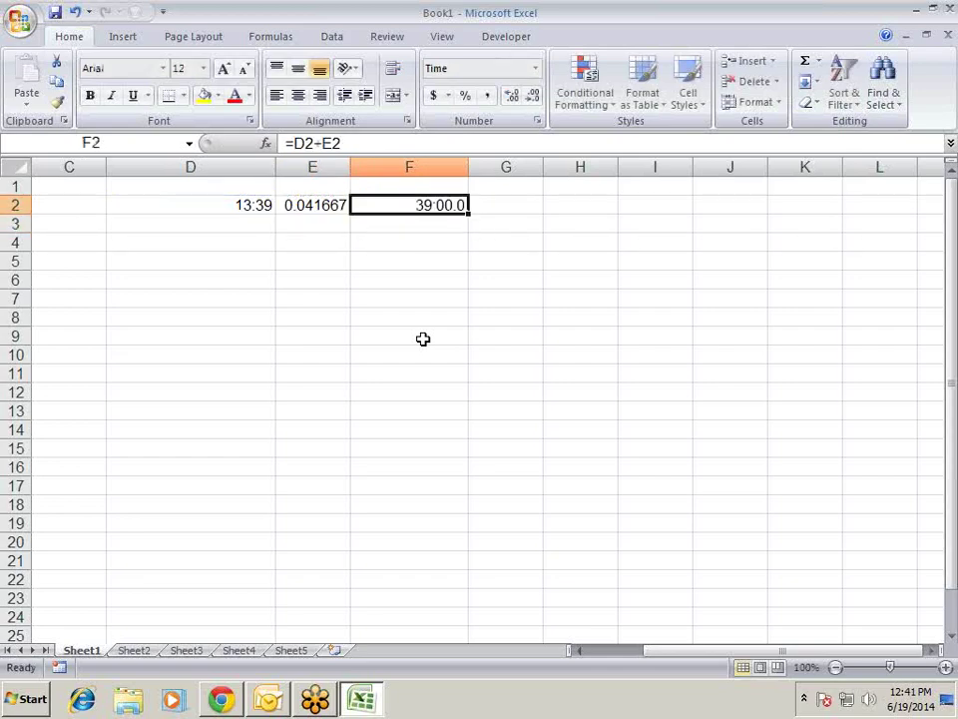
Step: Apply the 37:30:55 time type to F2 so the sum reads 14:39:00
key(ctrl+1)
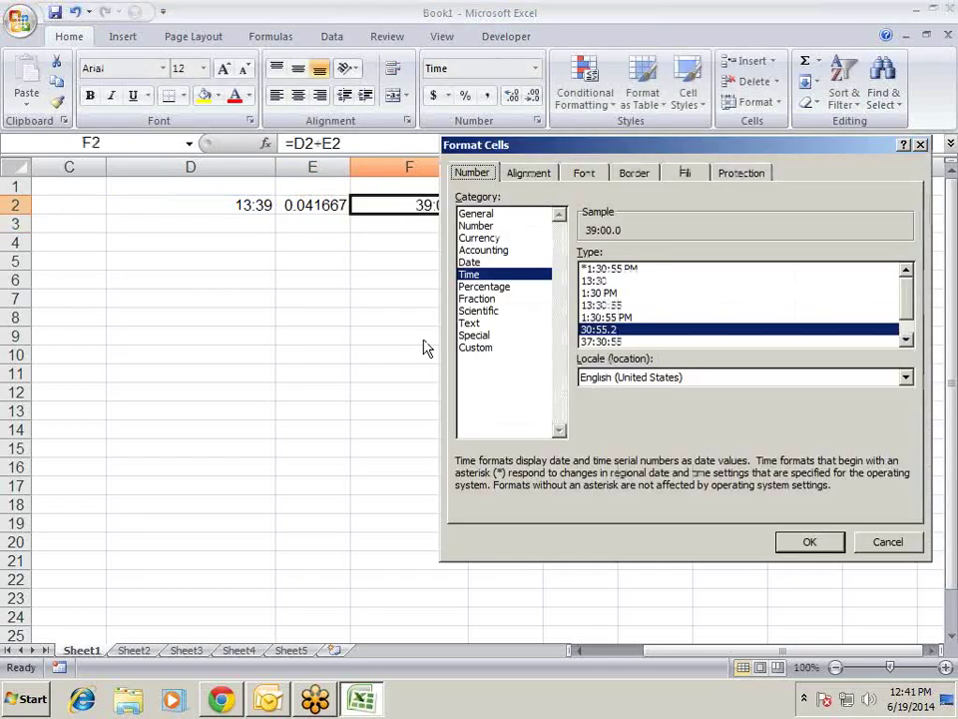
click(599, 341)
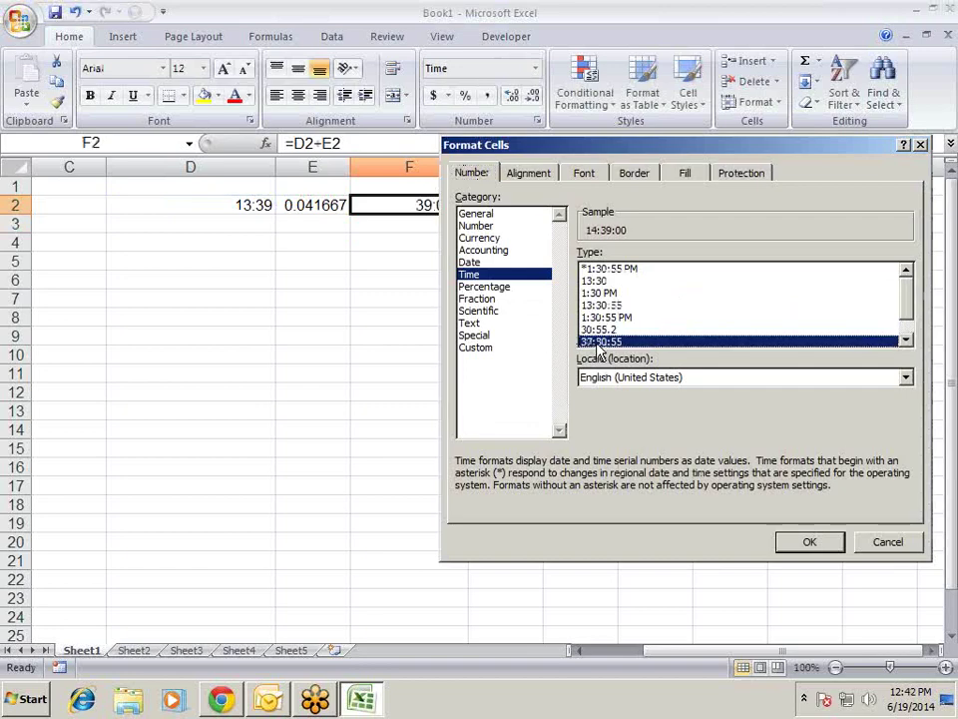
key(Return)
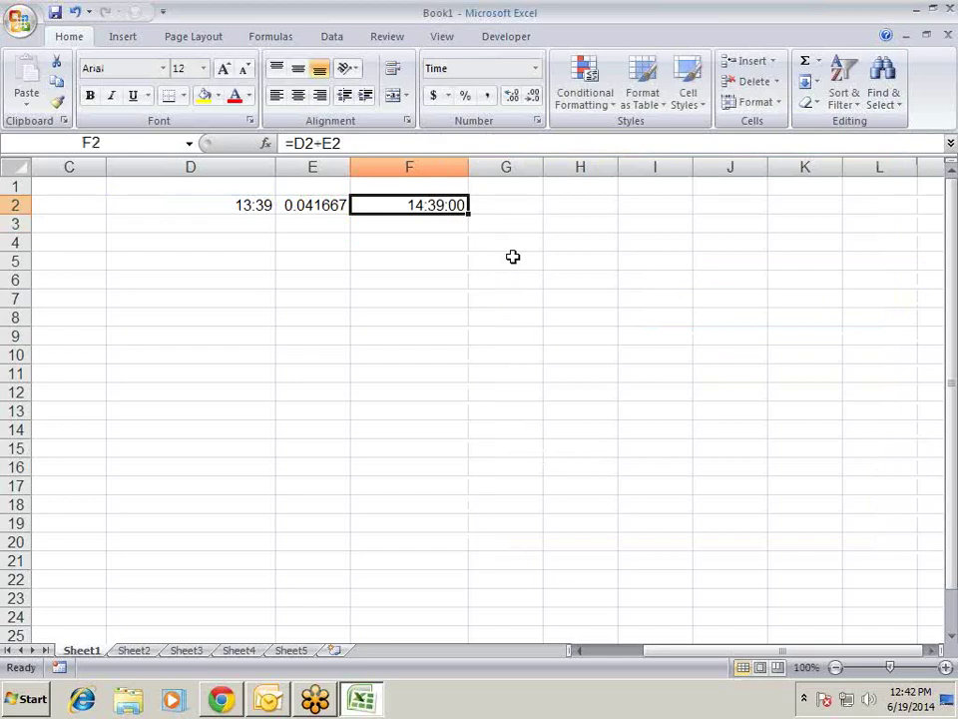
key(Left)
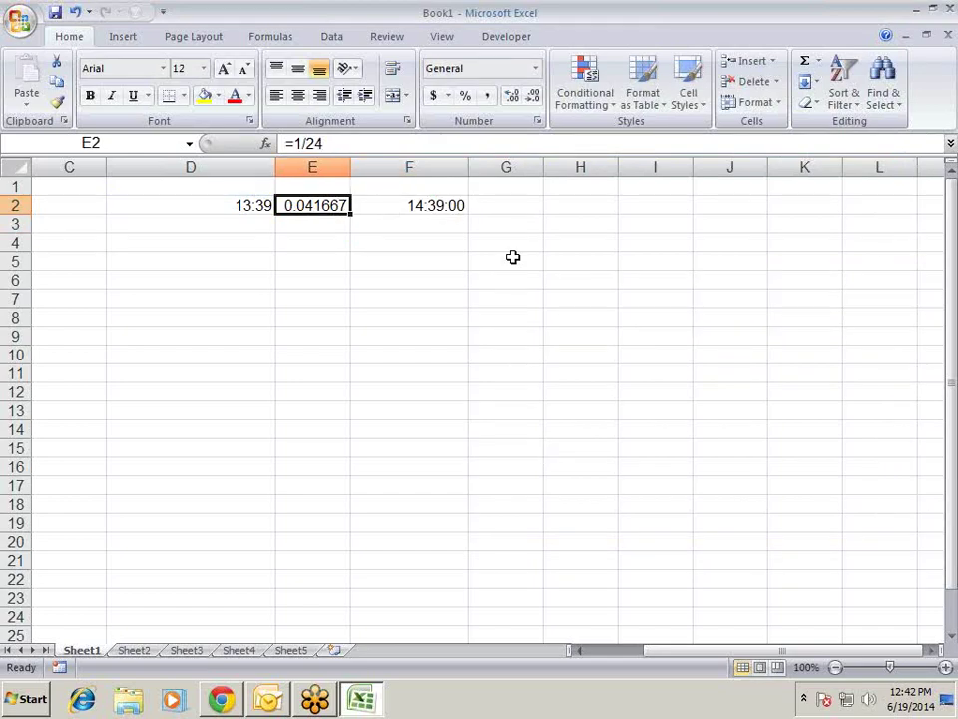
Step: View D2's time as a plain General number, then restore its time format
key(F2)
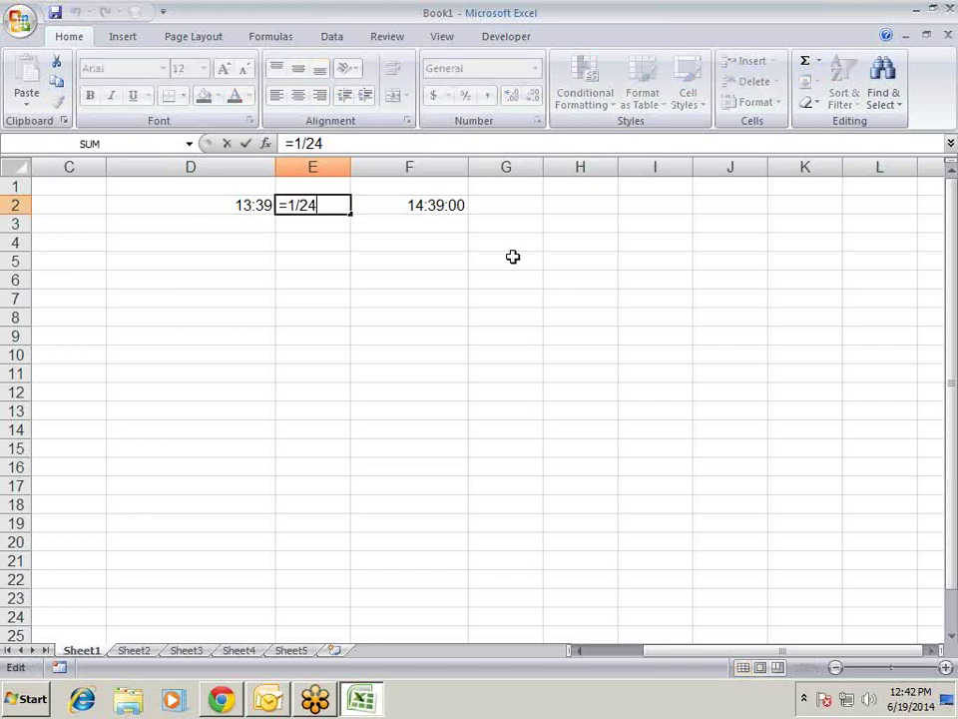
key(Return)
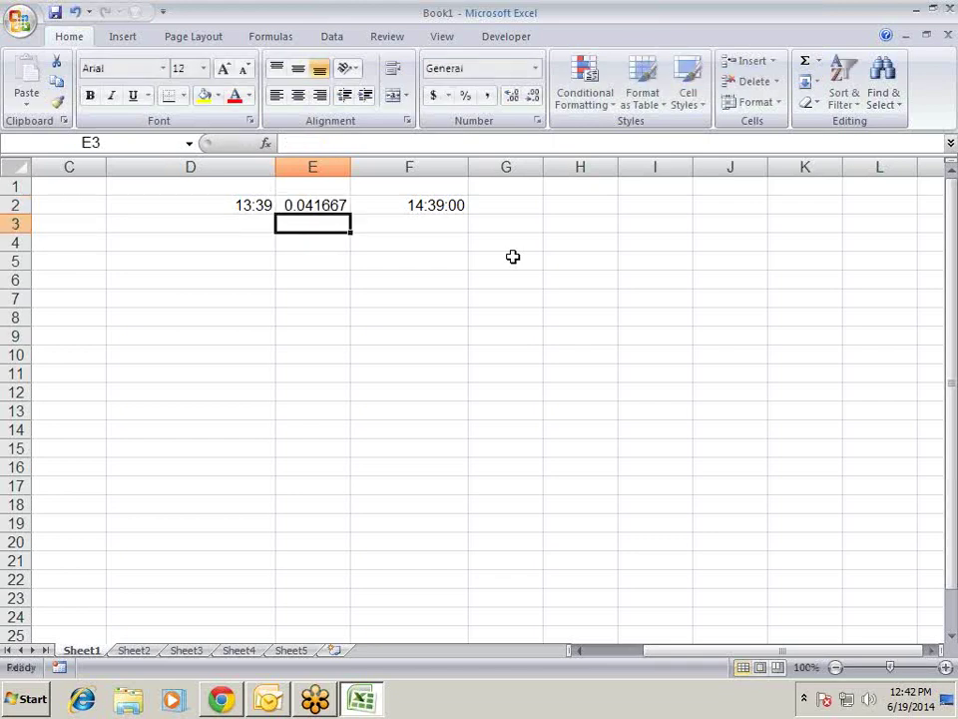
key(Up)
key(Left)
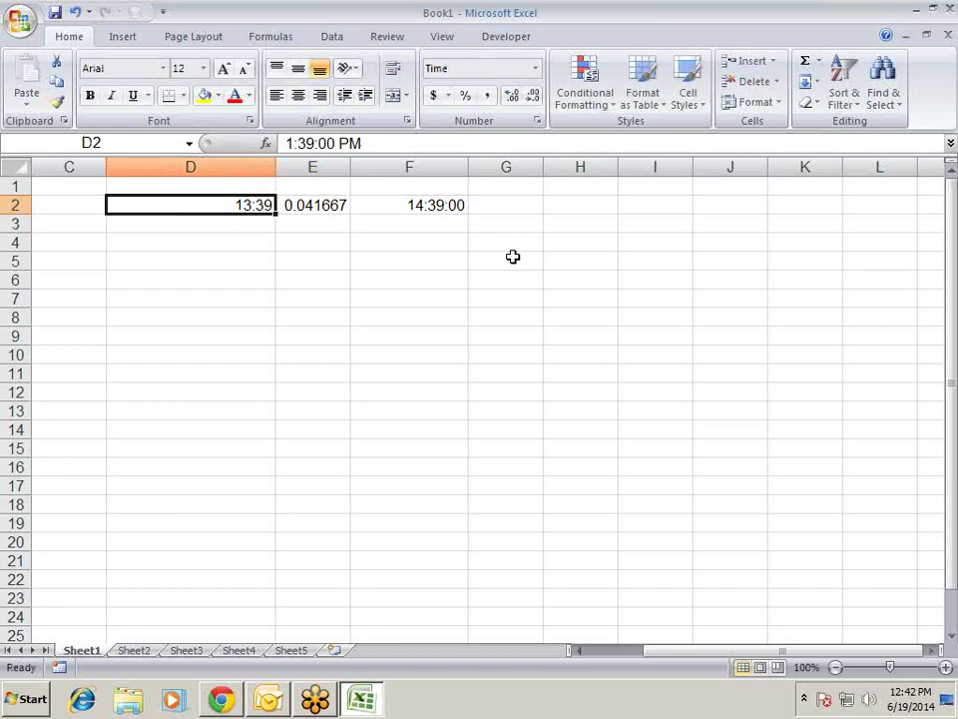
key(ctrl+shift+asciitilde)
key(Right)
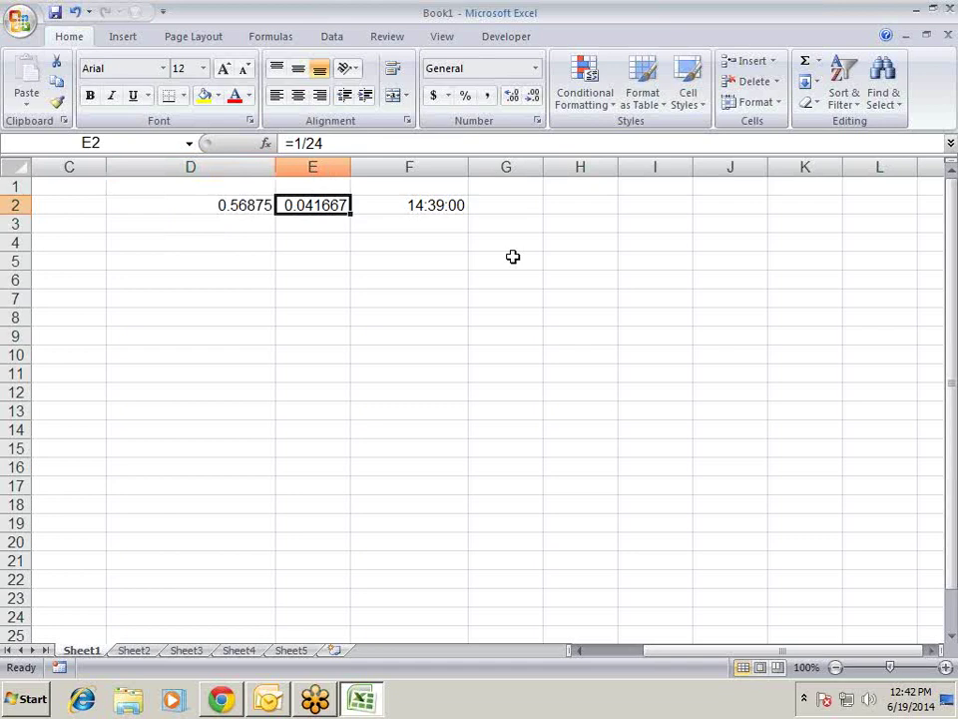
key(Right)
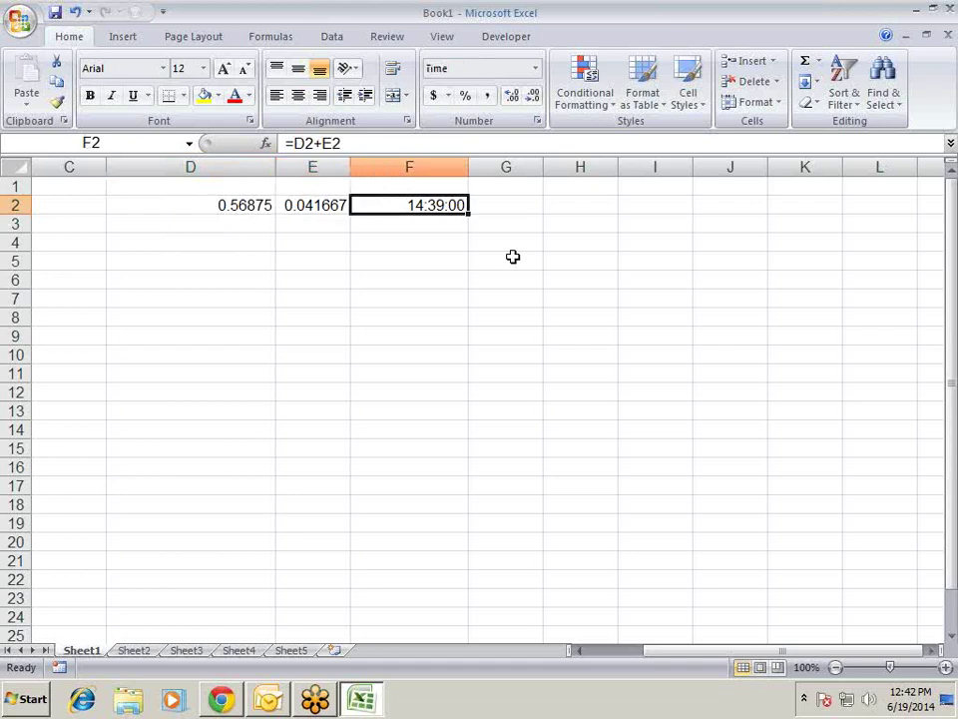
key(Left)
key(Left)
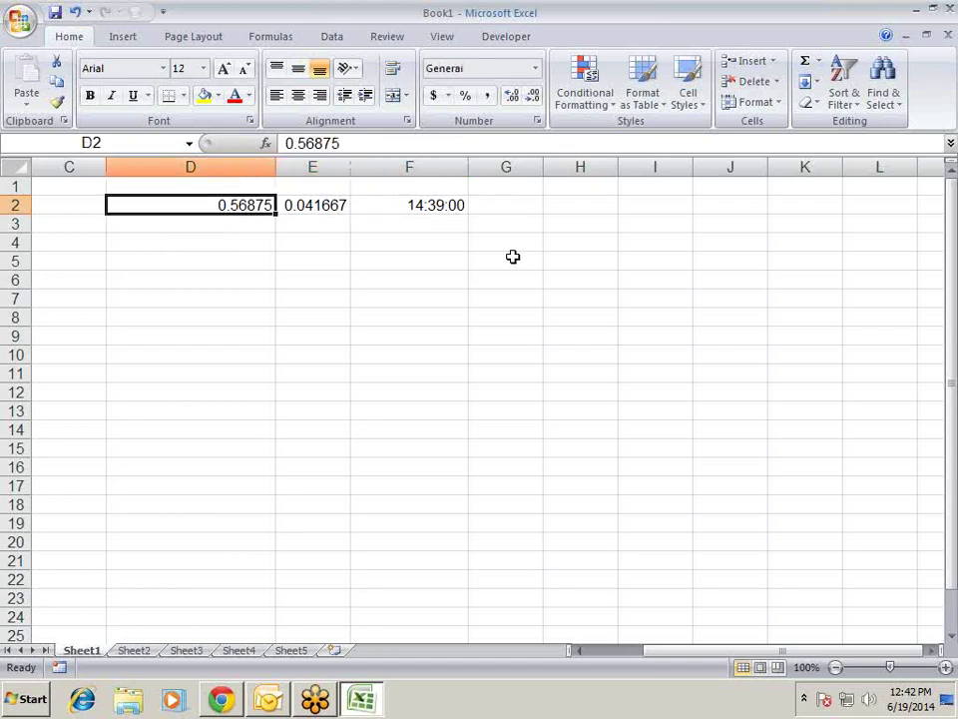
key(ctrl+shift+2)
key(Right)
key(Right)
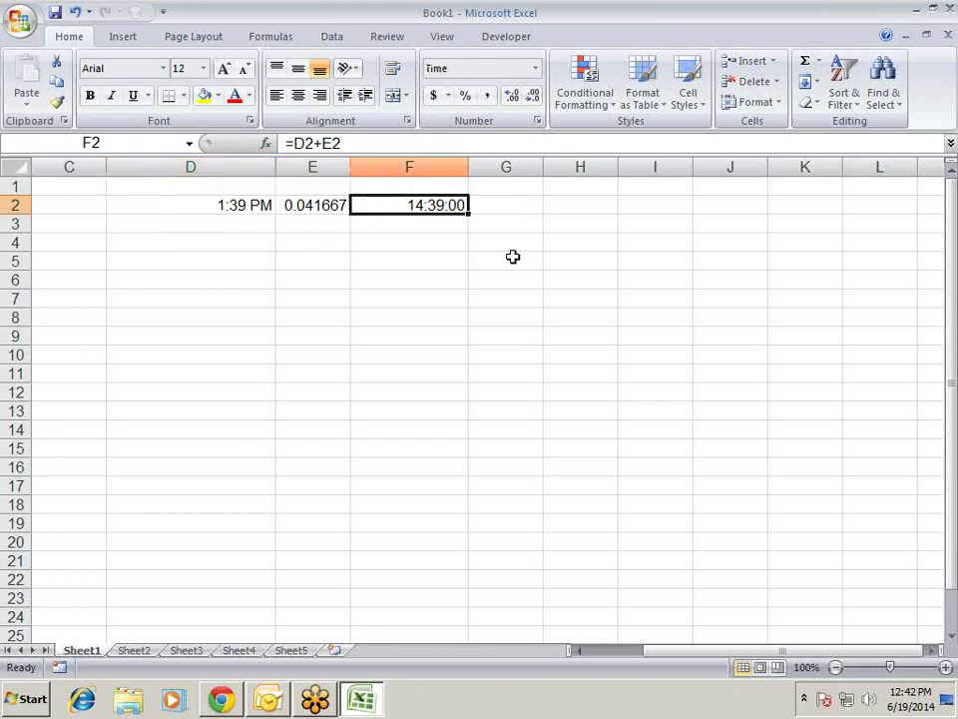
key(Left)
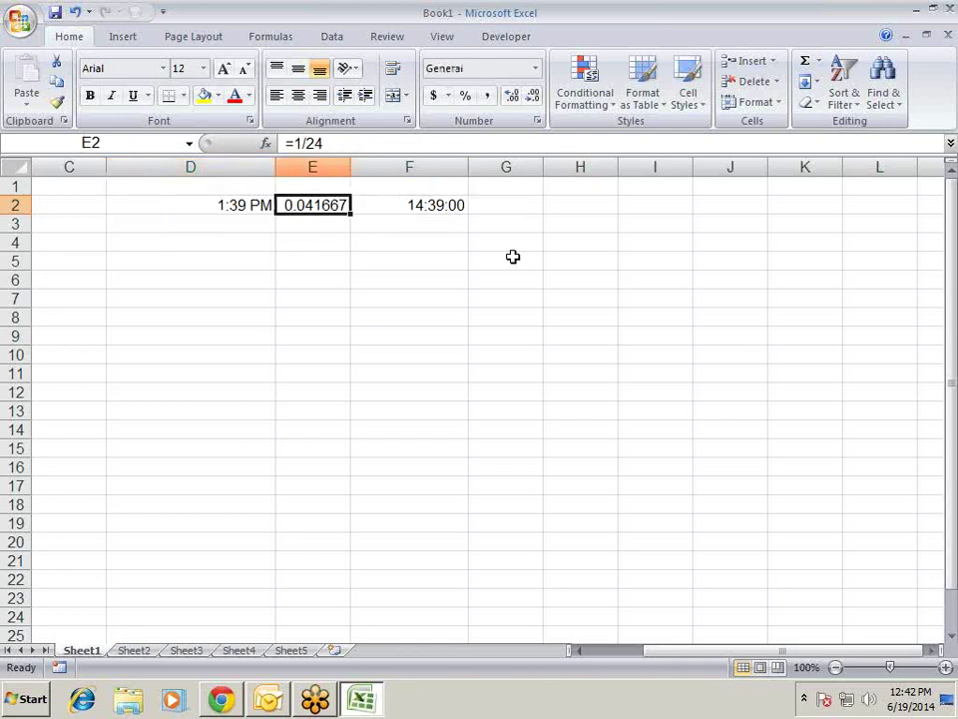
Step: Change E2 to =2/24 so F2's sum becomes 15:39:00
key(F2)
key(Left)
key(Left)
key(Left)
key(BackSpace)
text(2)
key(Return)
key(Up)
key(Right)
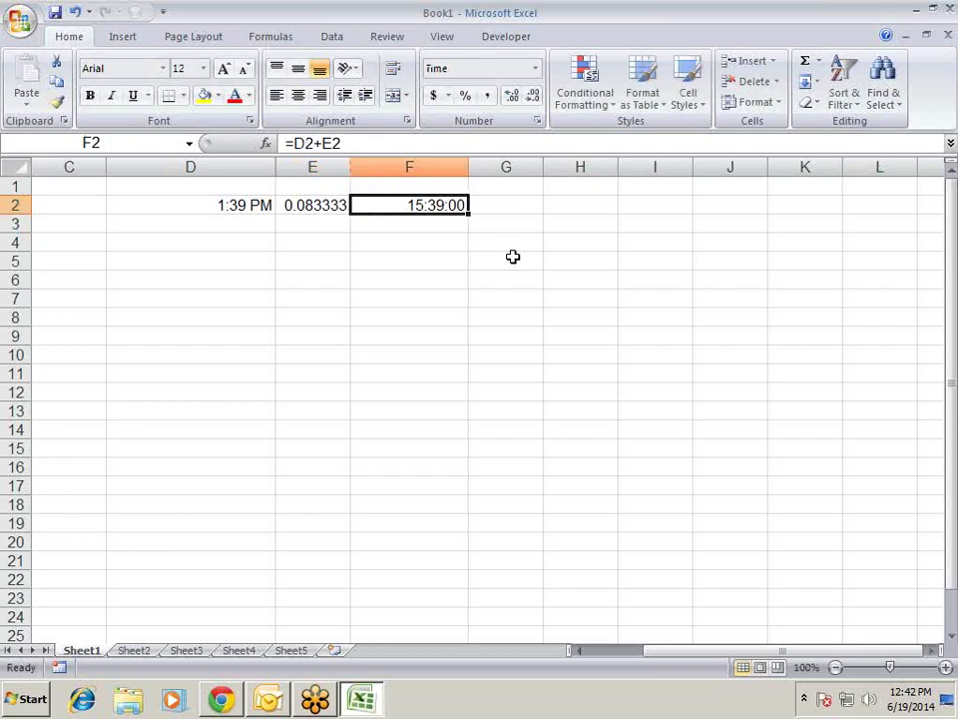
Step: Change E2 to =2/(24*60), two minutes
key(Left)
key(F2)
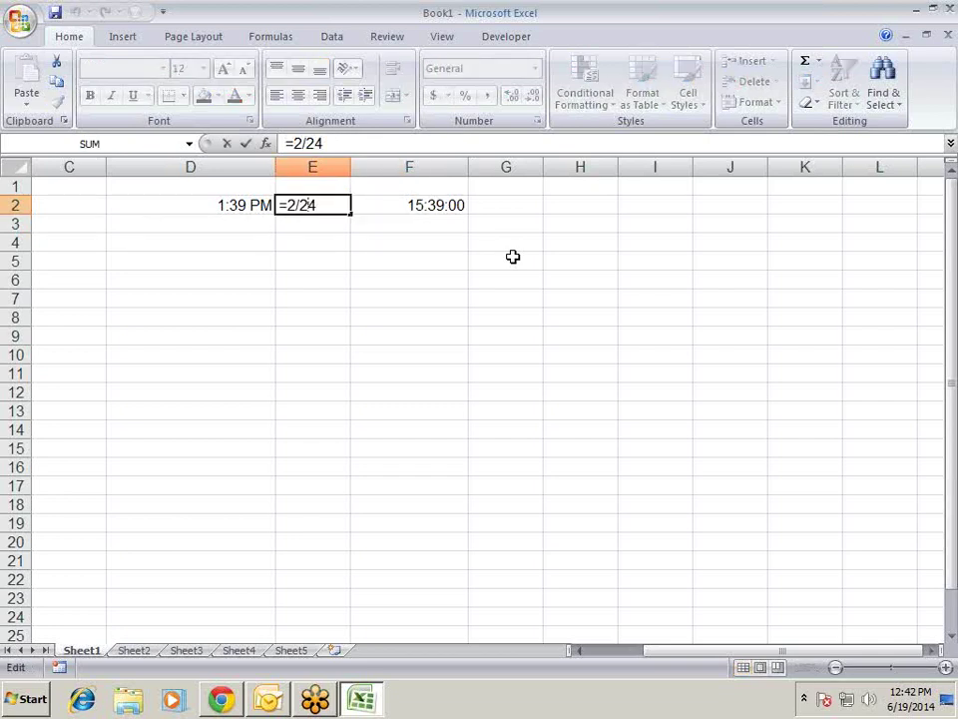
text(()
key(End)
text(*)
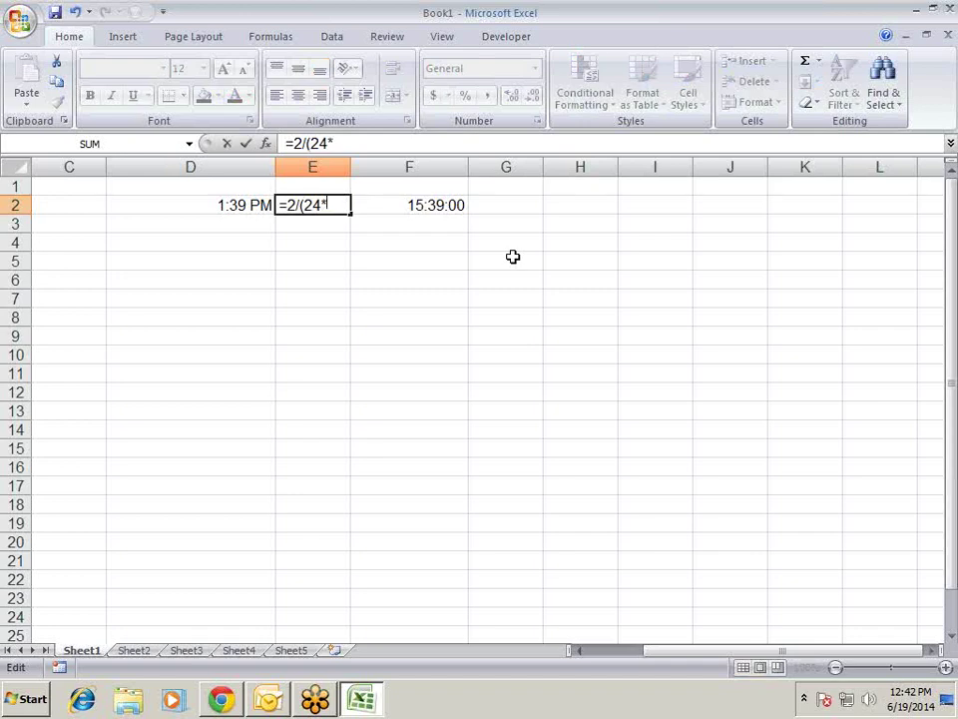
text(60))
key(Return)
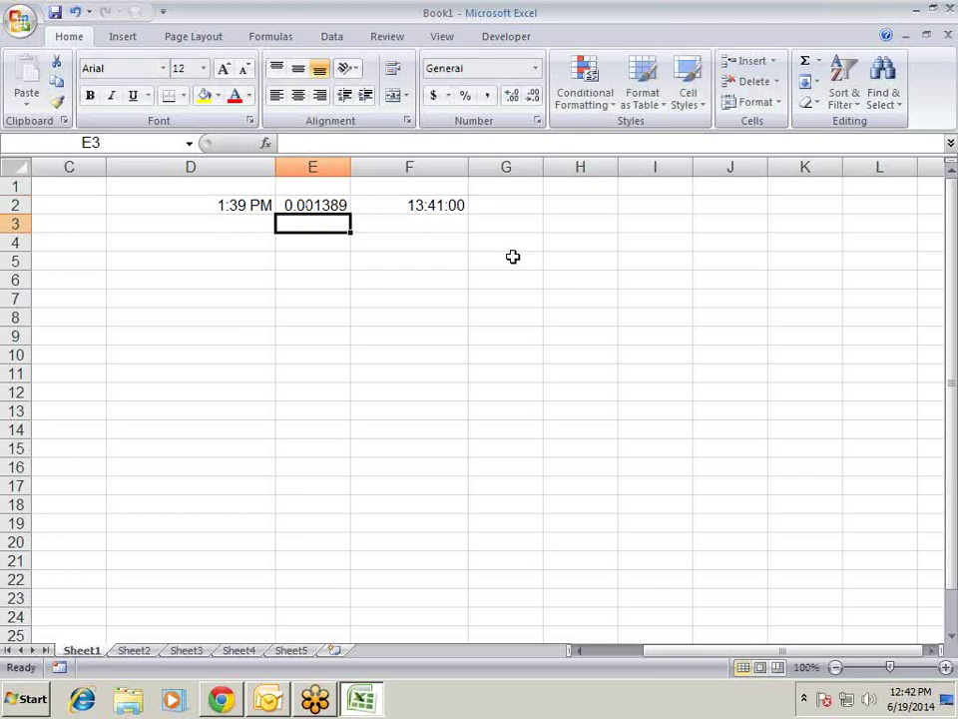
Step: Change E2 to =15/(24*60), fifteen minutes, and check F2's sum
key(Up)
key(F2)
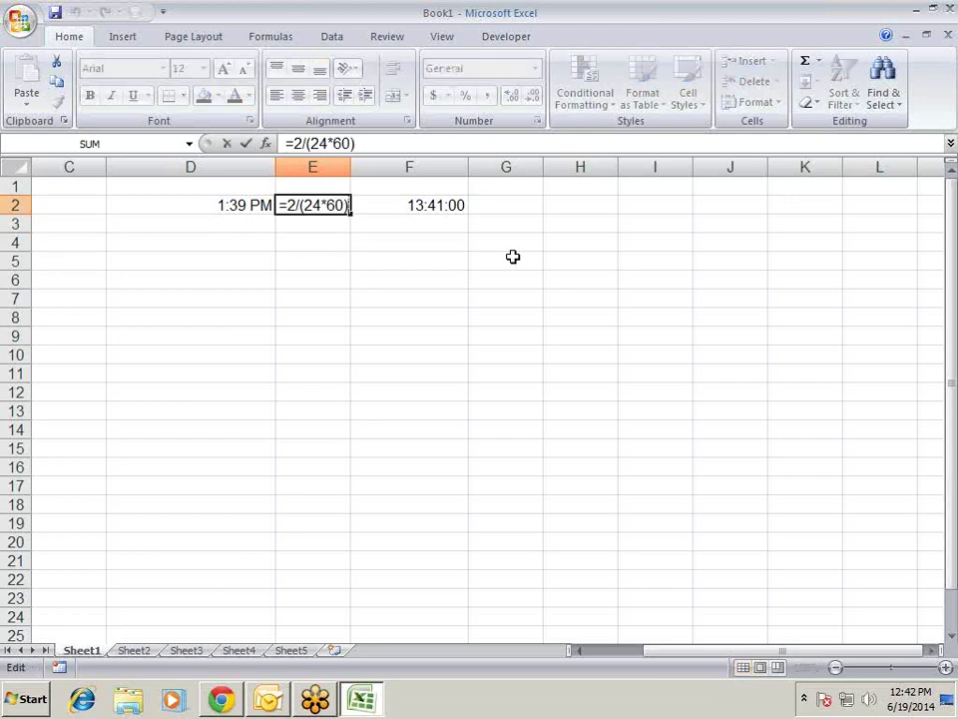
key(Left)
key(Left)
key(Left)
key(shift+Left)
text(15)
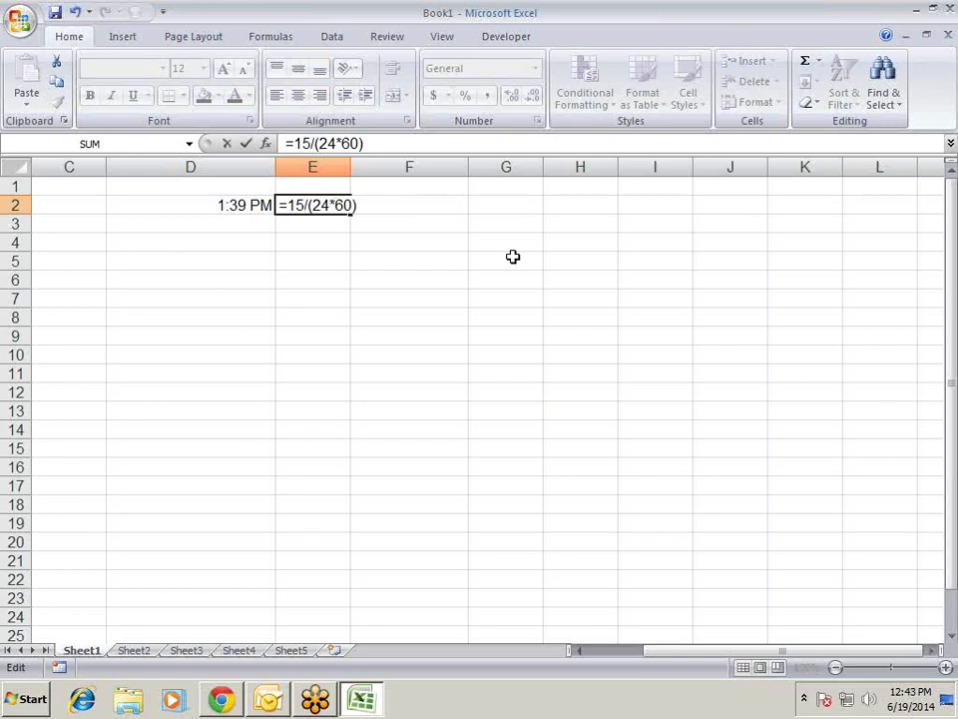
key(Return)
key(Up)
key(Right)
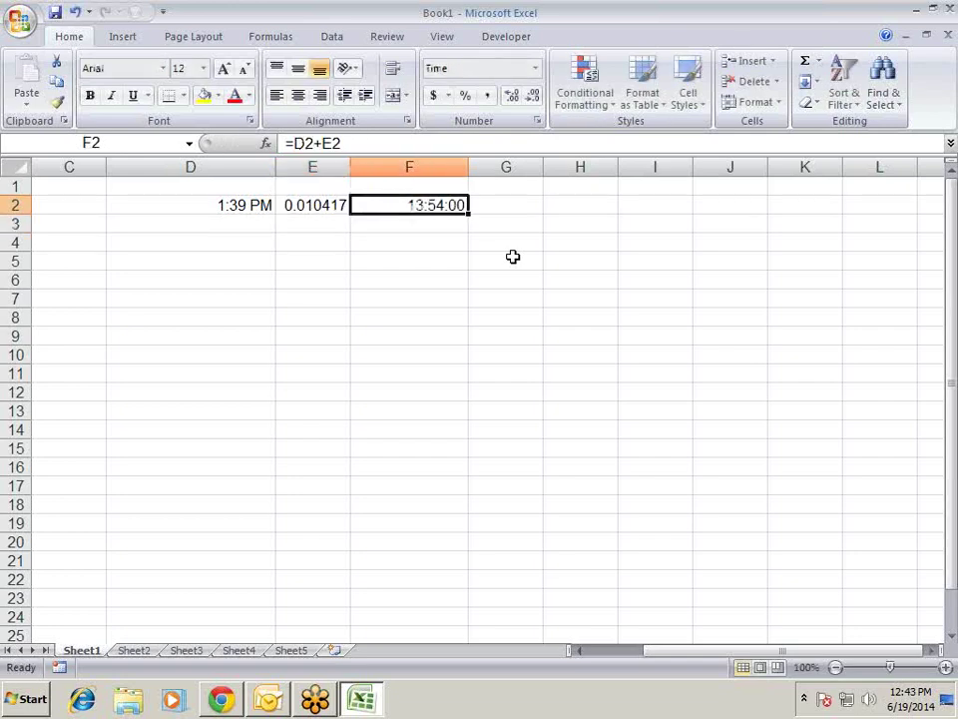
key(Left)
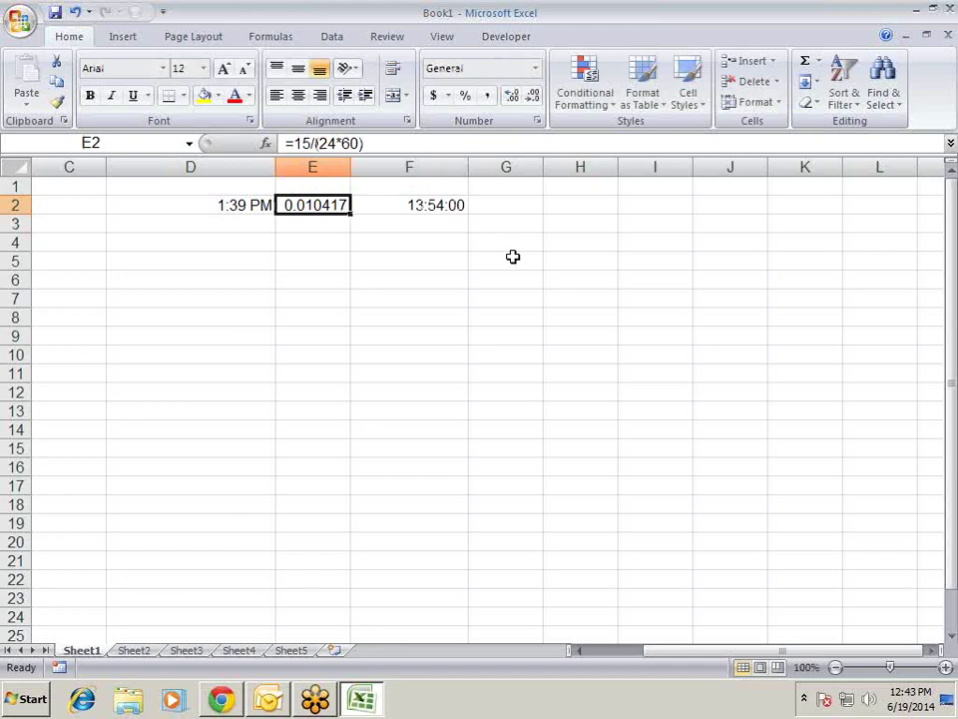
Step: Change E2 to =15/(24*60*60), fifteen seconds
key(F2)
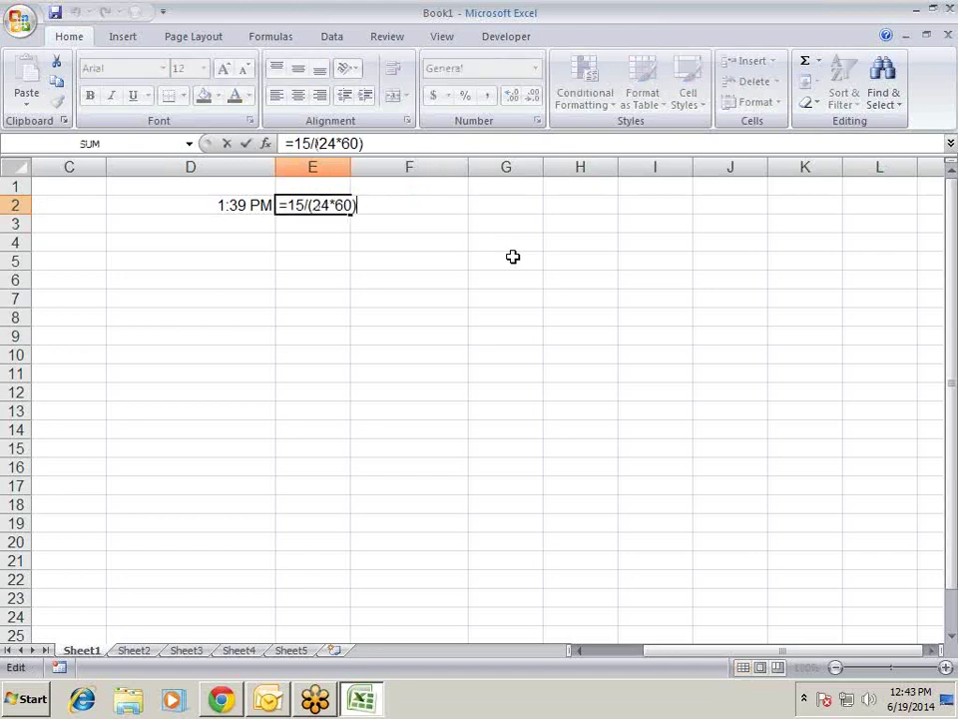
key(Left)
text(*)
text(60)
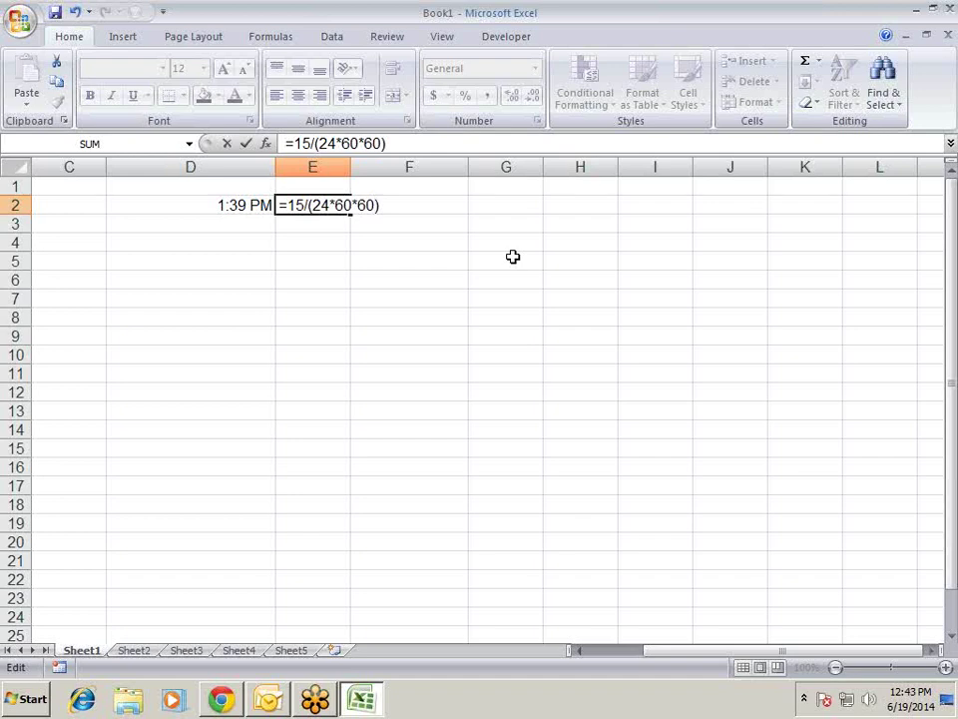
key(Return)
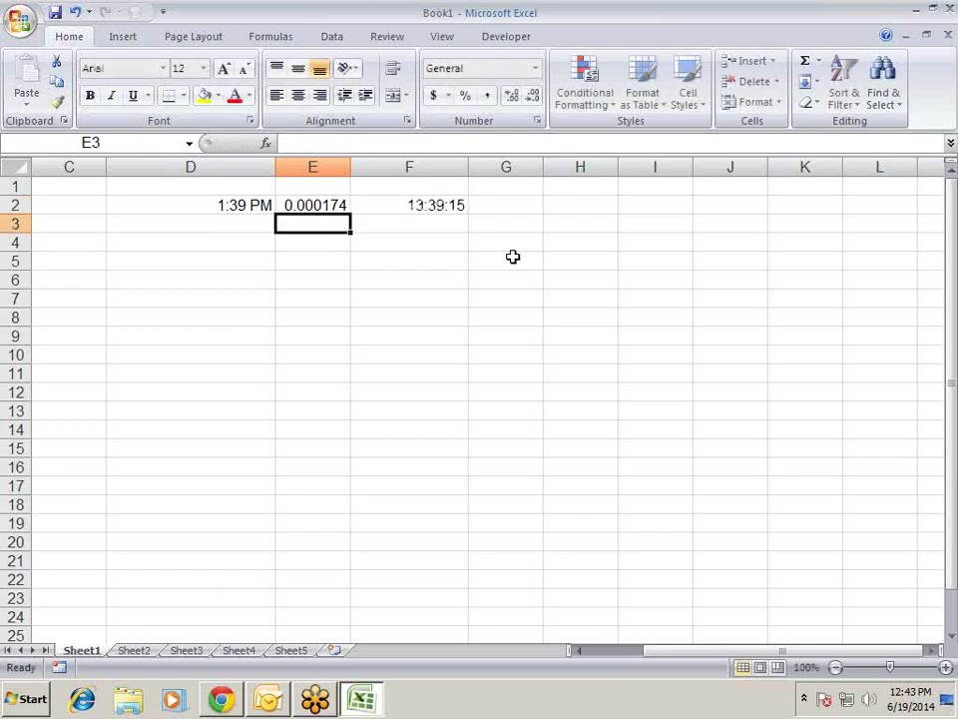
key(Up)
key(Right)
key(Left)
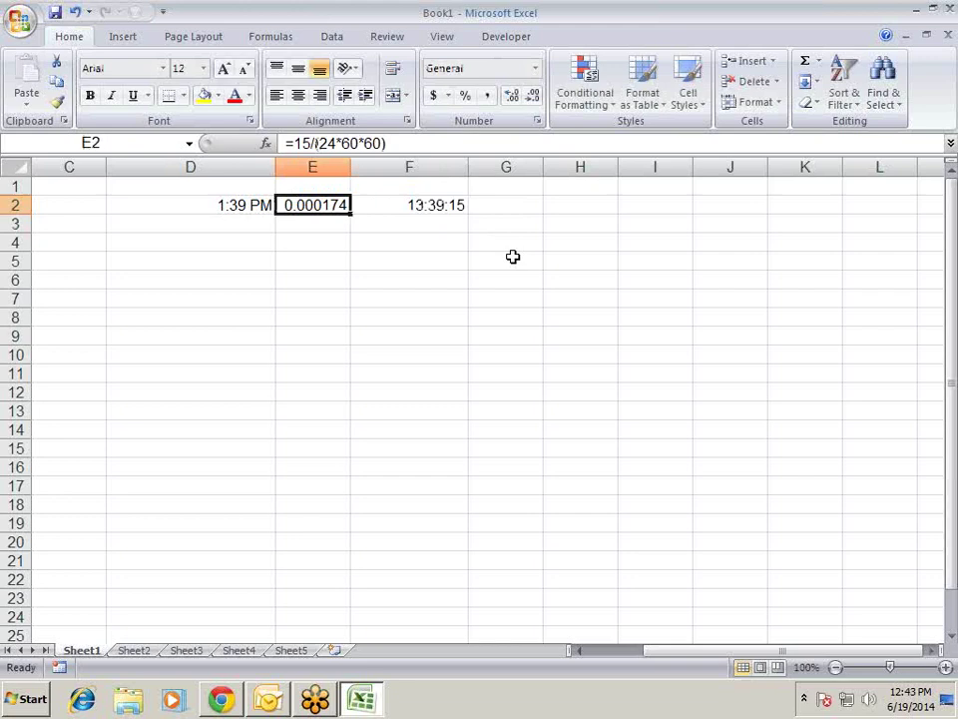
Step: Clear E2 so F2's sum reads 13:39:00
key(F2)
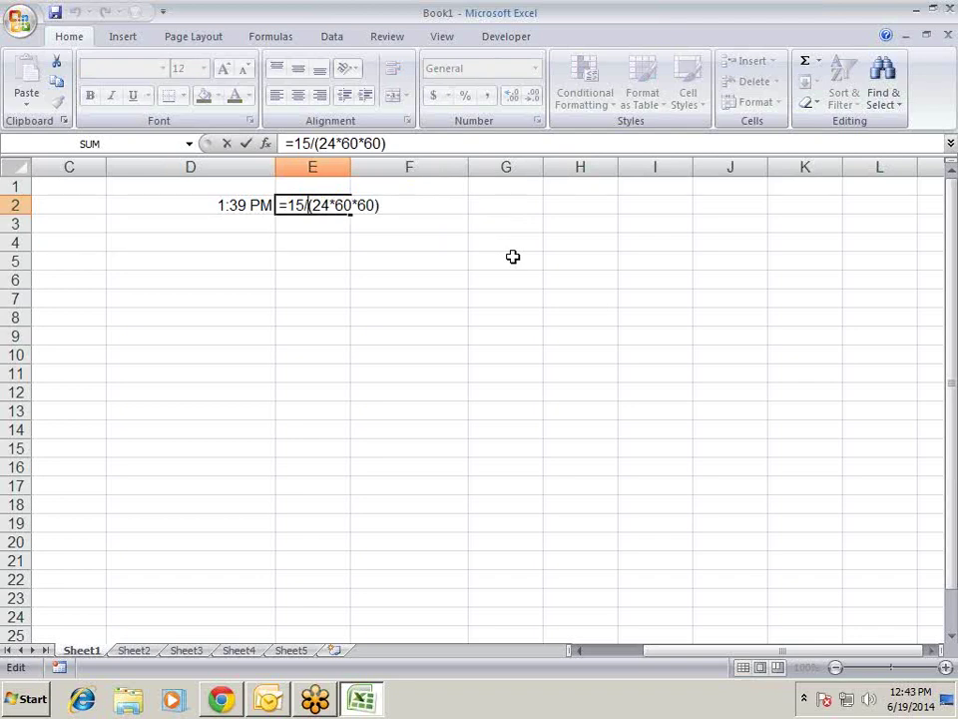
key(Return)
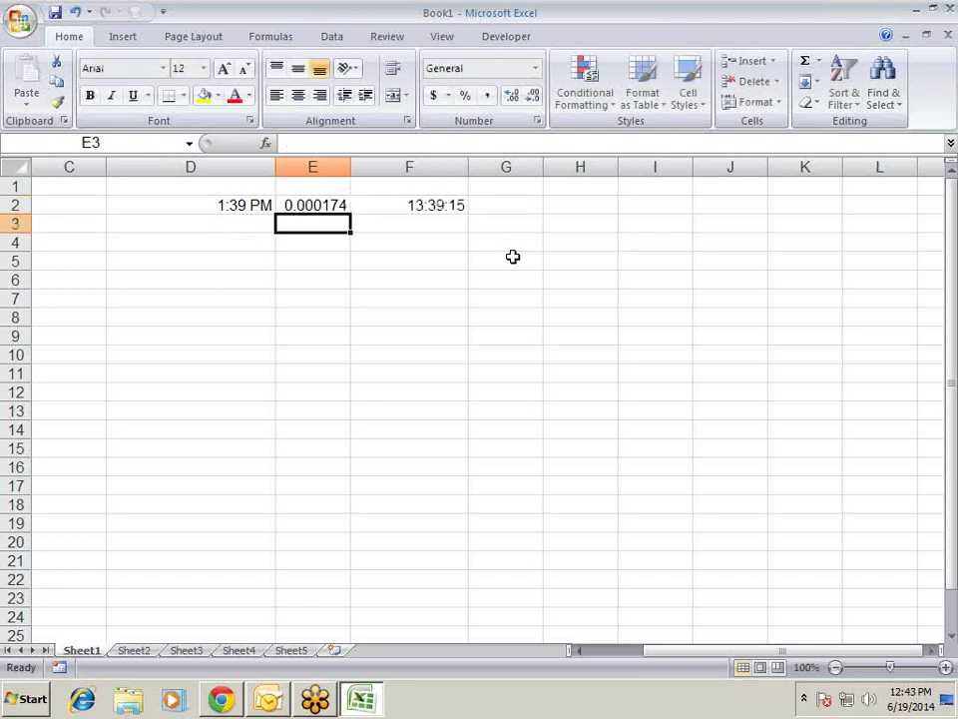
key(Up)
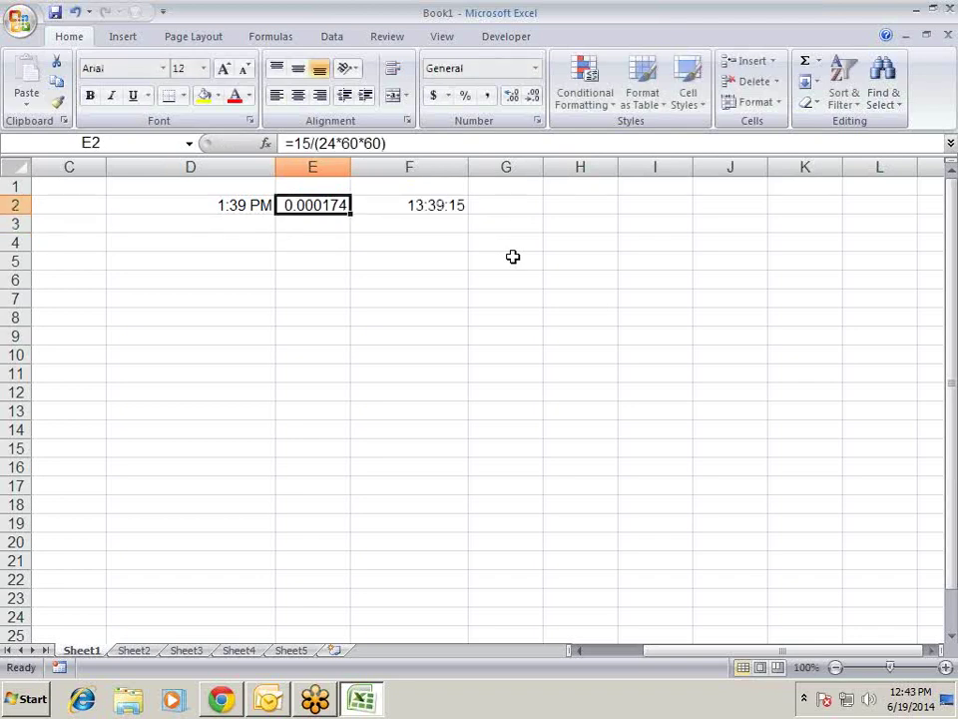
key(Delete)
key(Right)
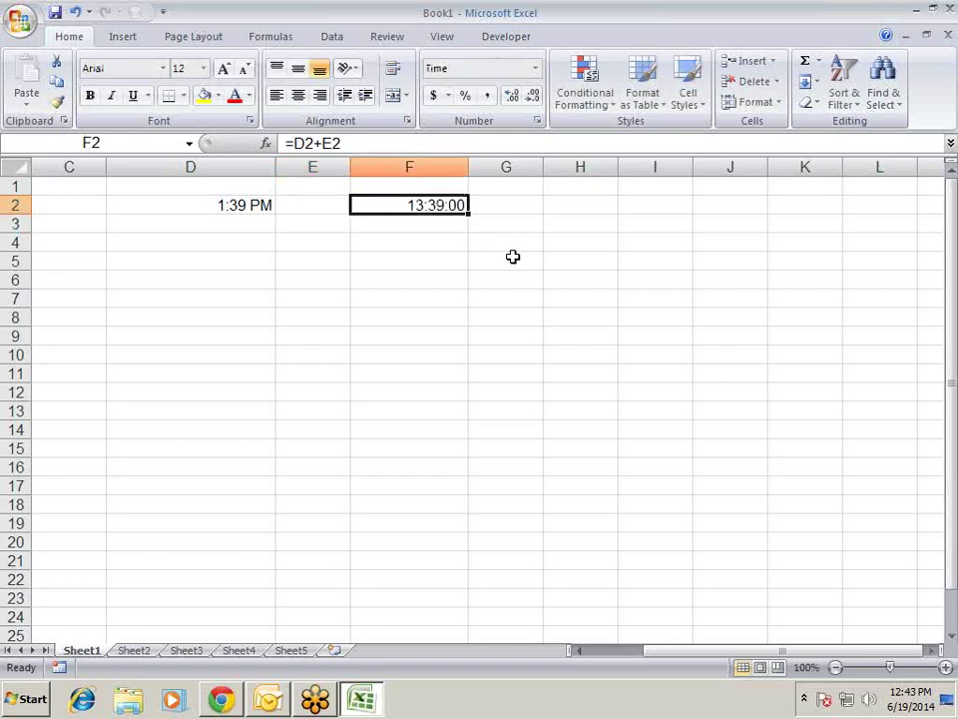
key(ctrl+1)
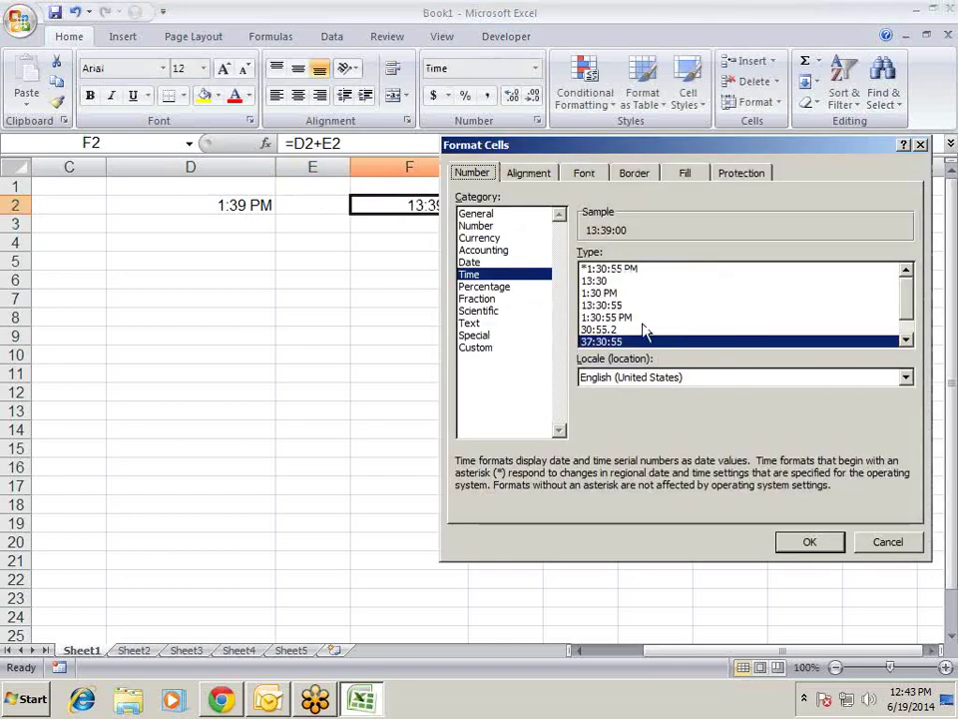
click(623, 273)
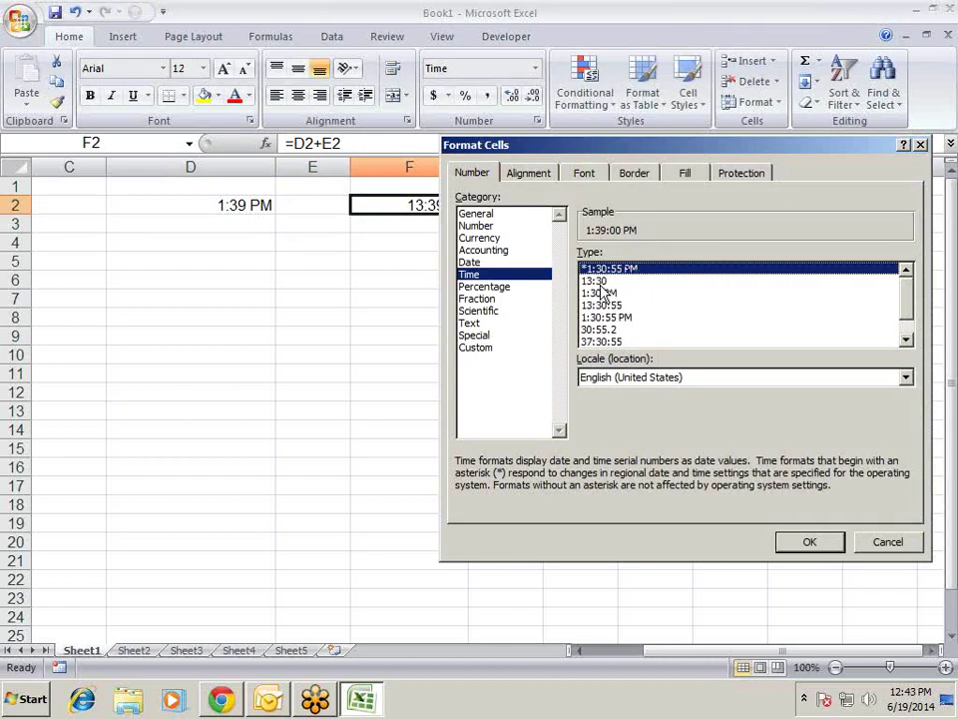
click(604, 283)
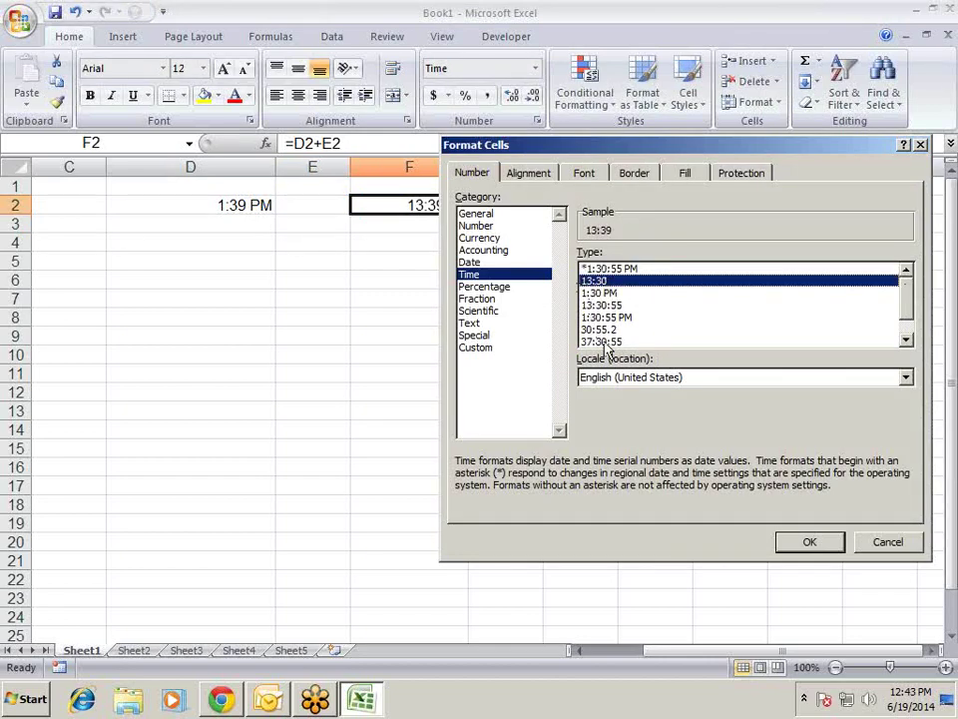
click(597, 318)
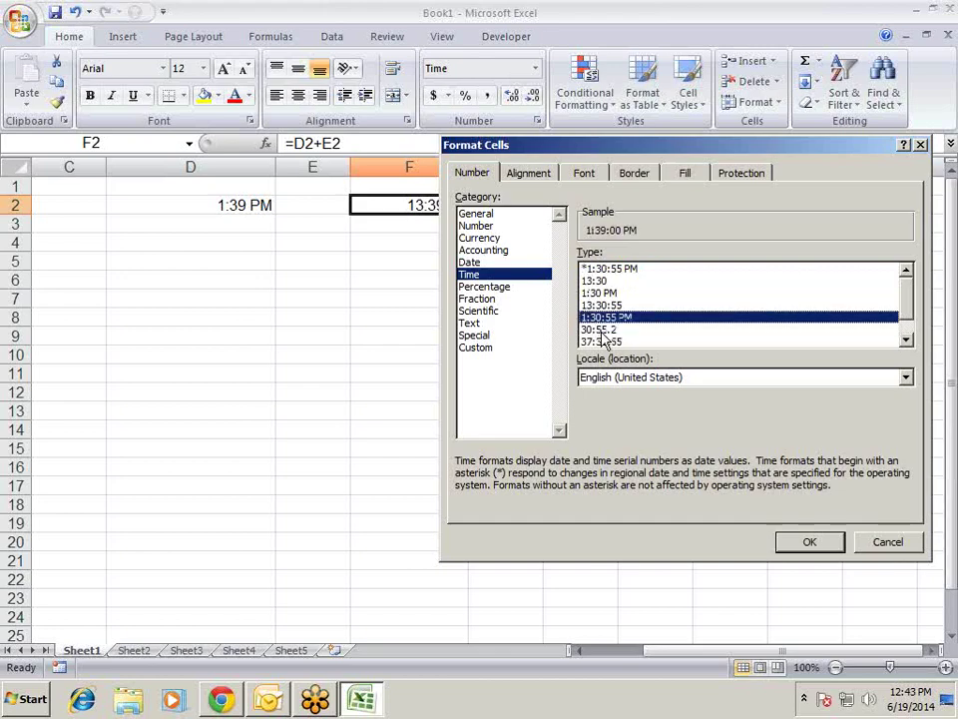
click(598, 330)
click(602, 341)
click(603, 331)
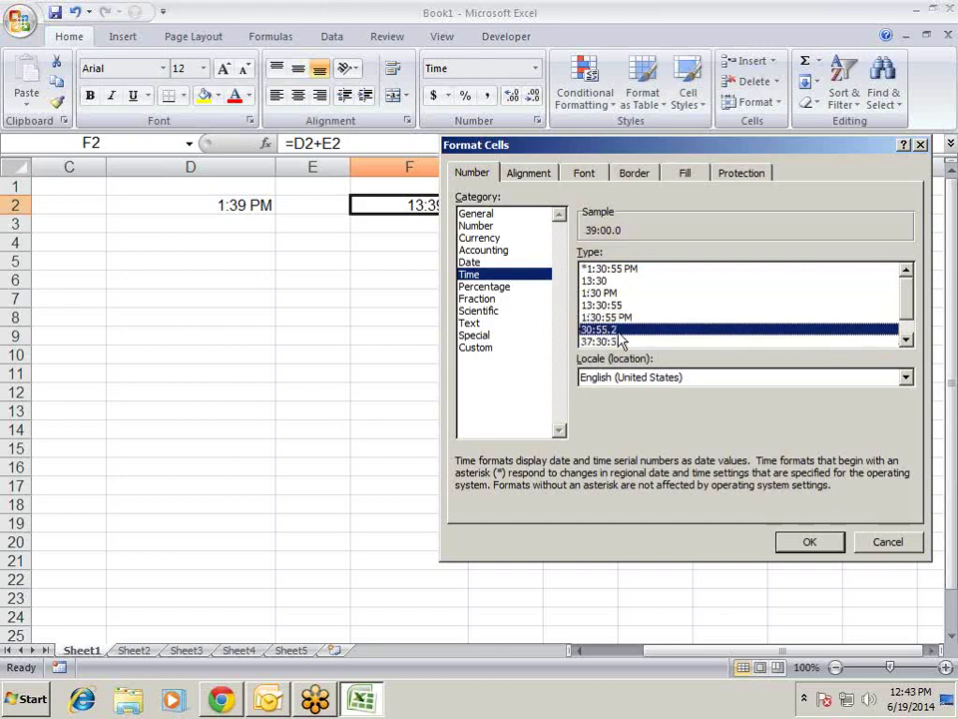
click(610, 341)
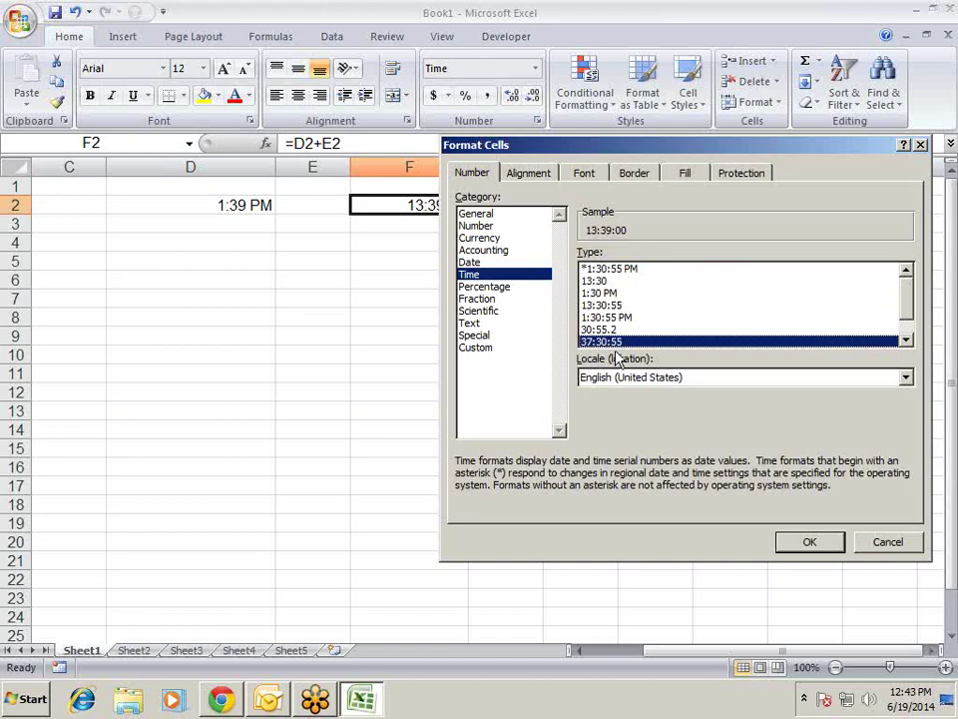
double_click(906, 341)
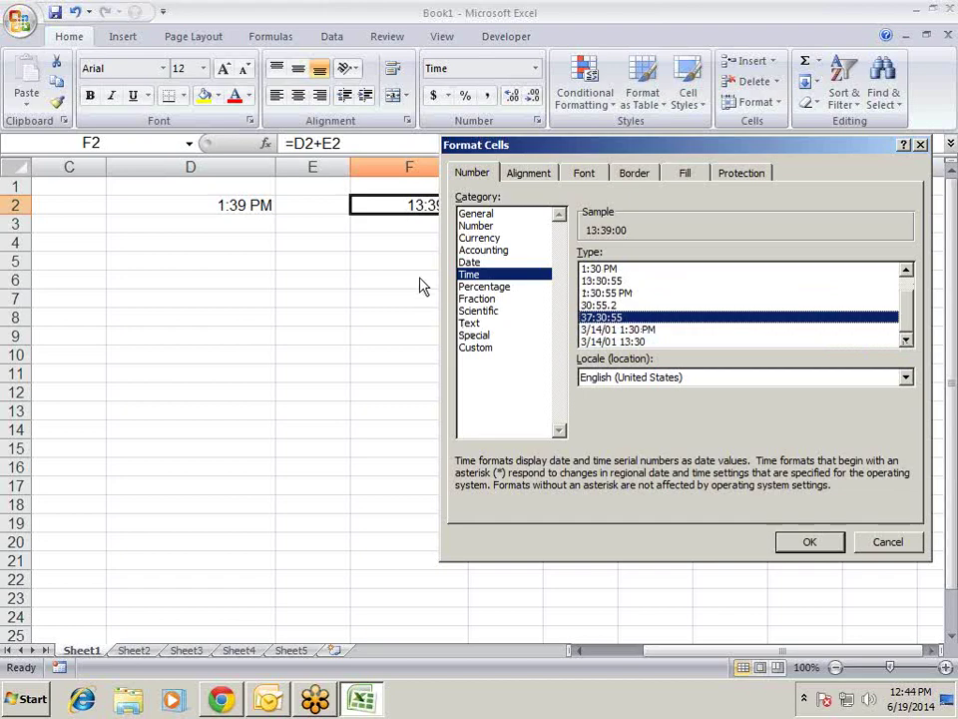
click(478, 287)
key(Escape)
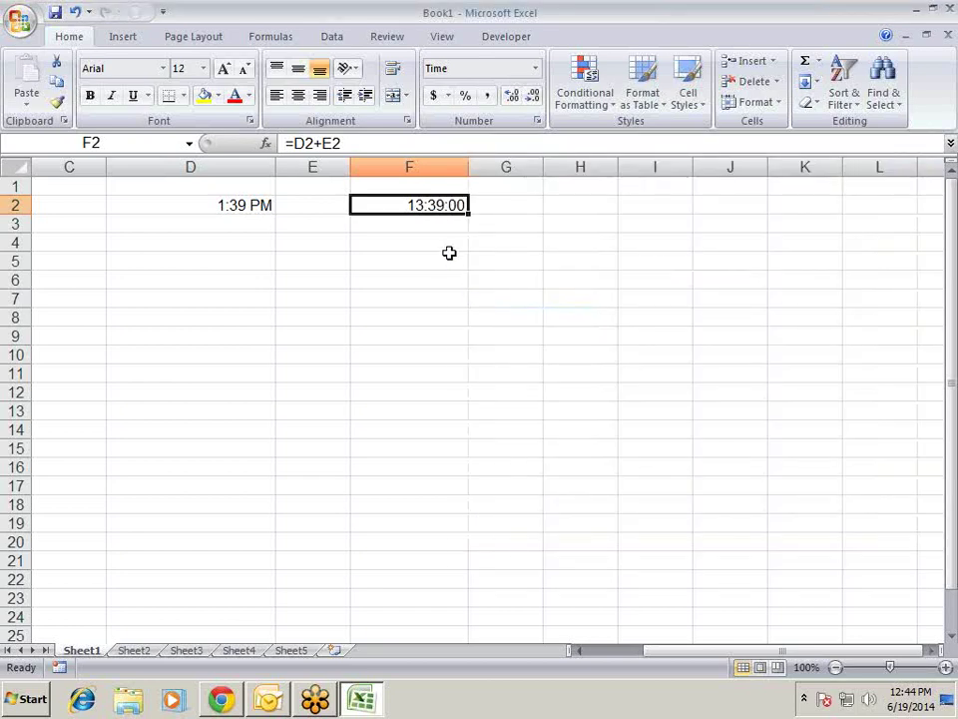
Step: Reset the whole sheet to General number format
key(Left)
key(Left)
key(shift+Right)
key(shift+Right)
key(ctrl+shift+Down)
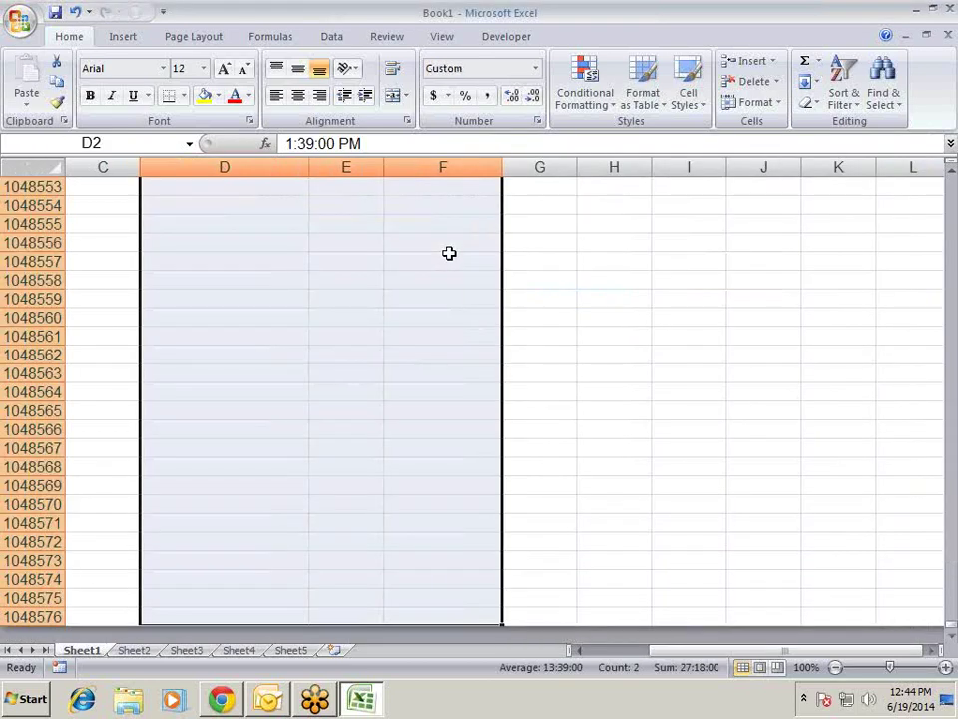
key(ctrl+BackSpace)
key(Left)
key(Right)
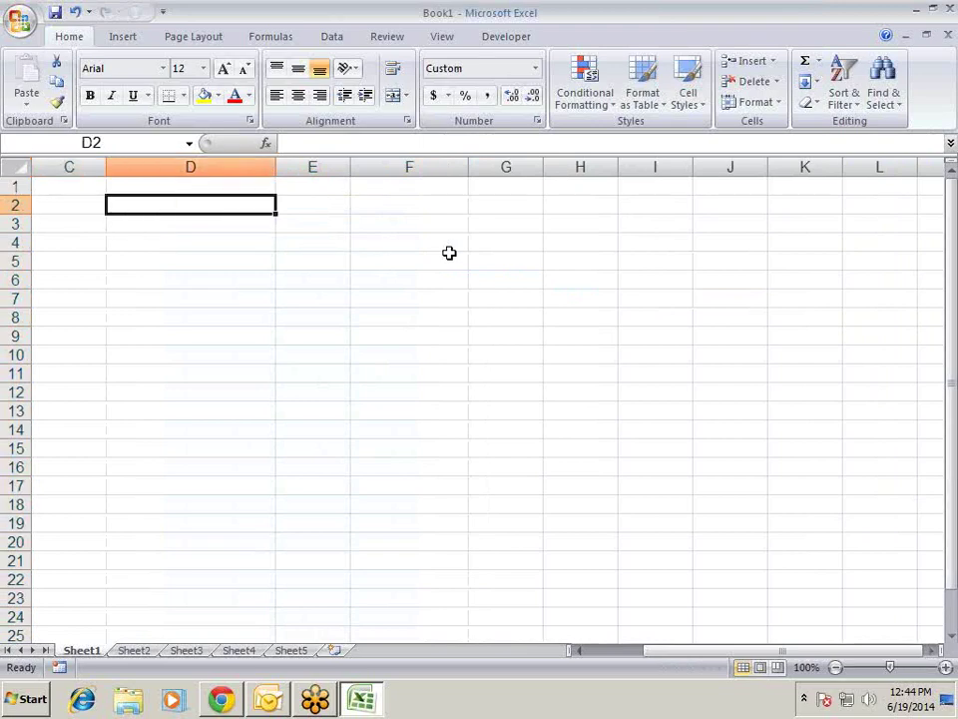
key(ctrl+a)
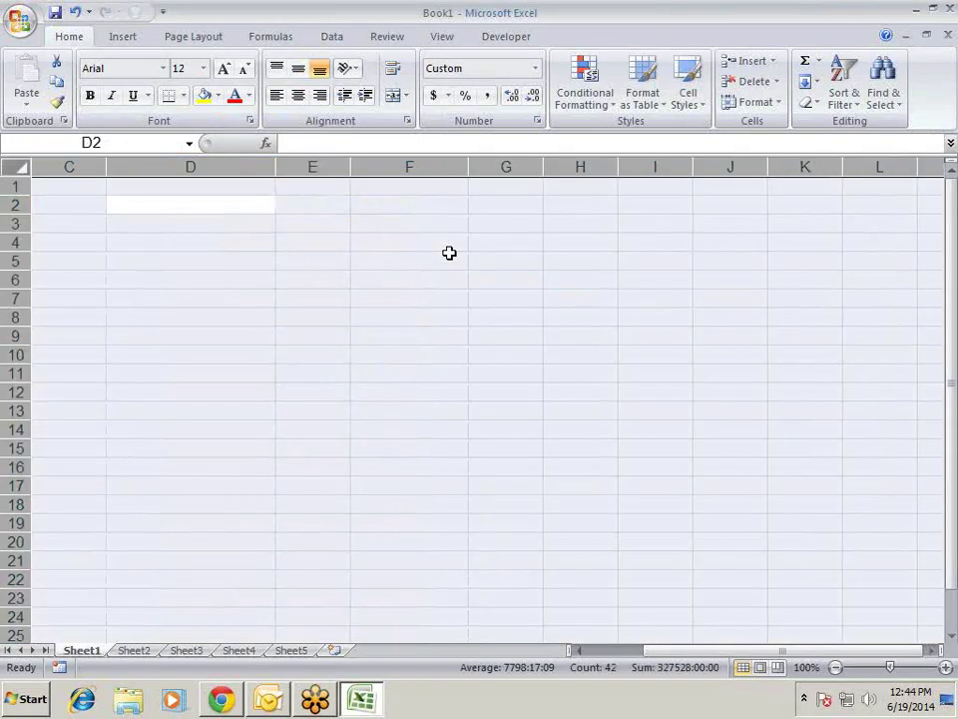
key(ctrl+shift+asciitilde)
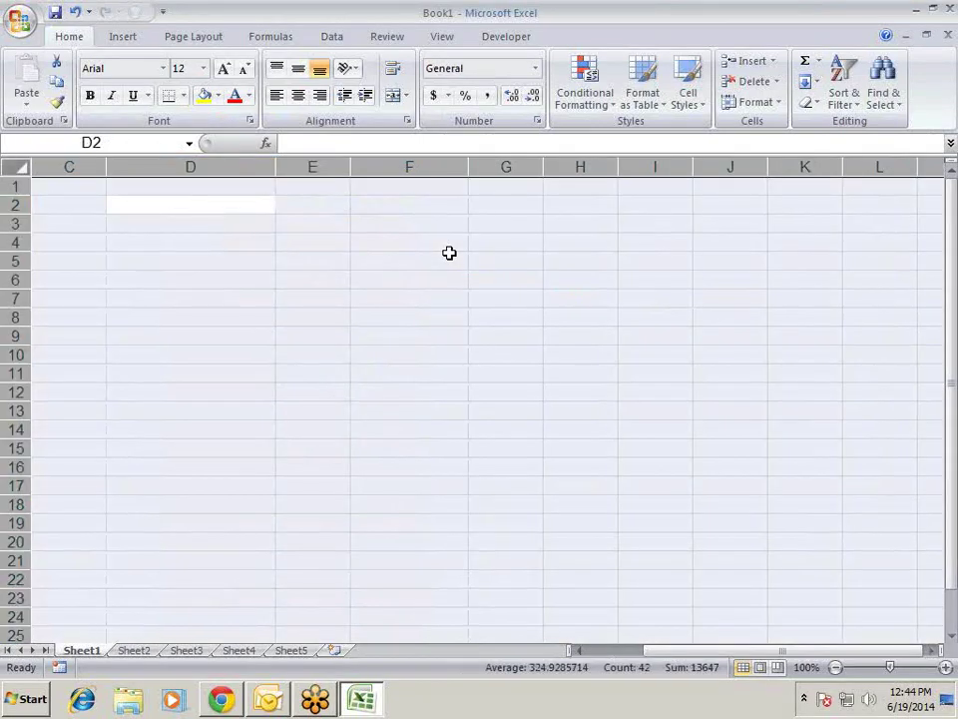
key(Left)
key(Right)
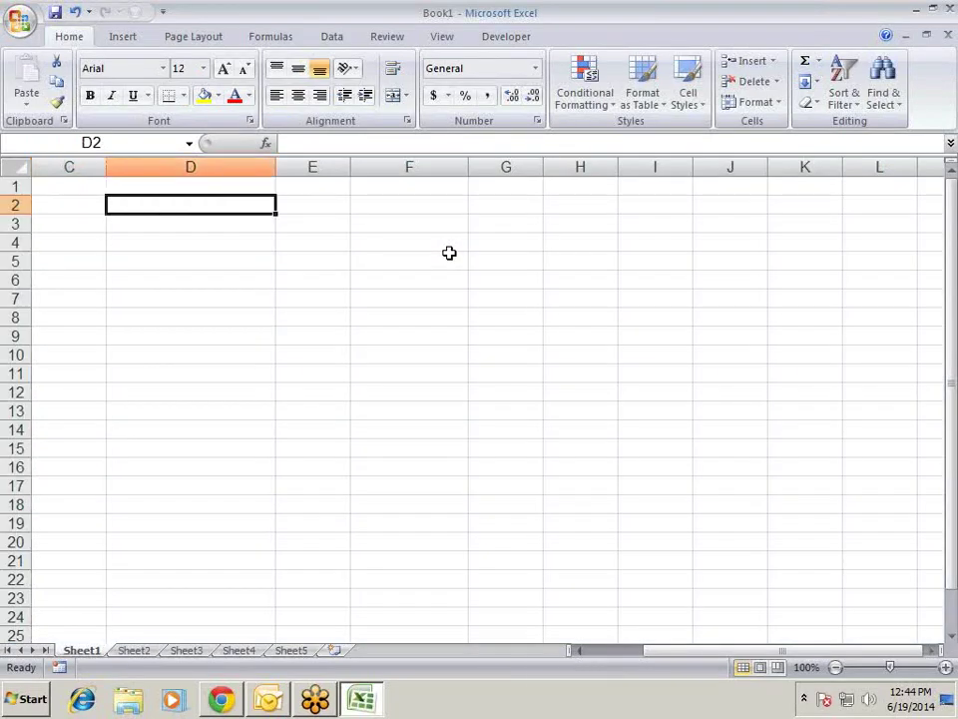
Step: Enter 1 in D2 and 2 in D3, then apply Percent Style (100%, 200%)
text(1)
key(Return)
text(2)
key(Return)
text(.)
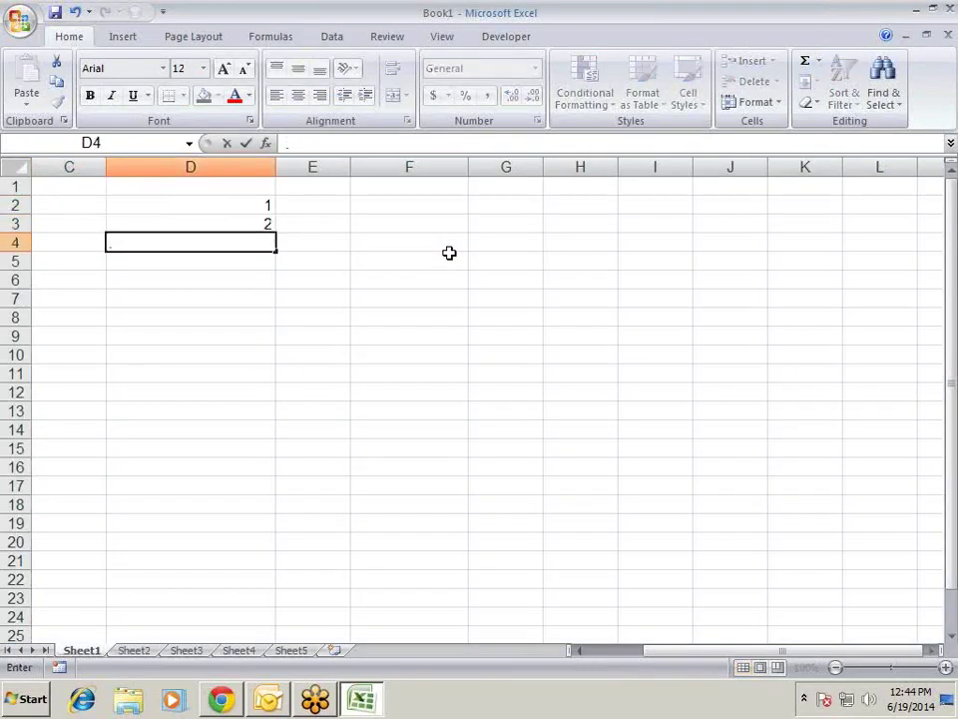
key(Escape)
key(Up)
key(Up)
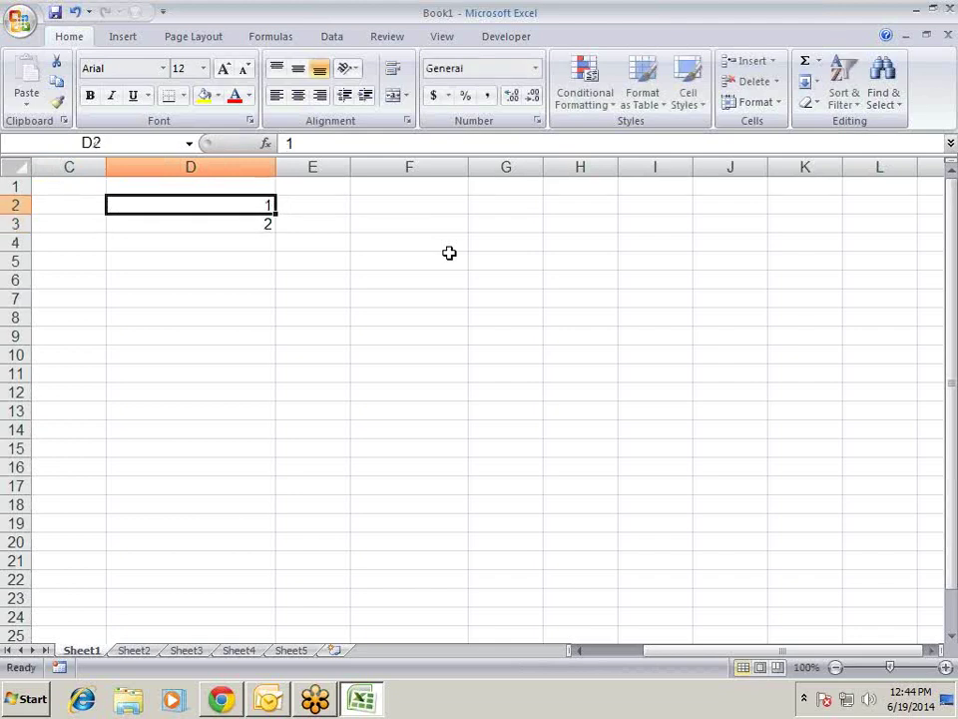
key(shift+Down)
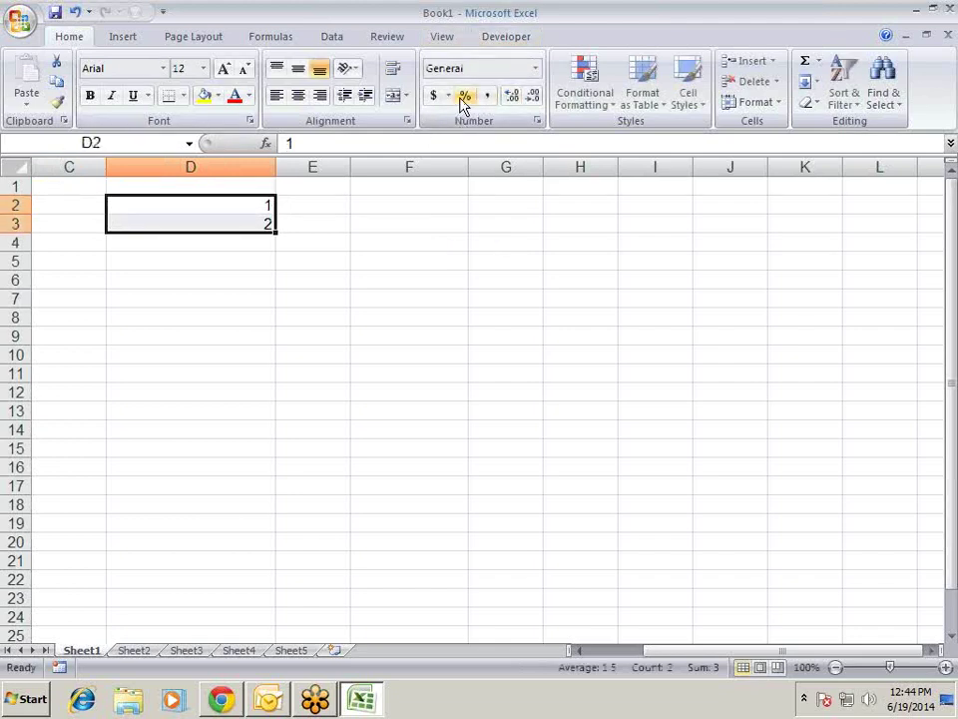
click(464, 97)
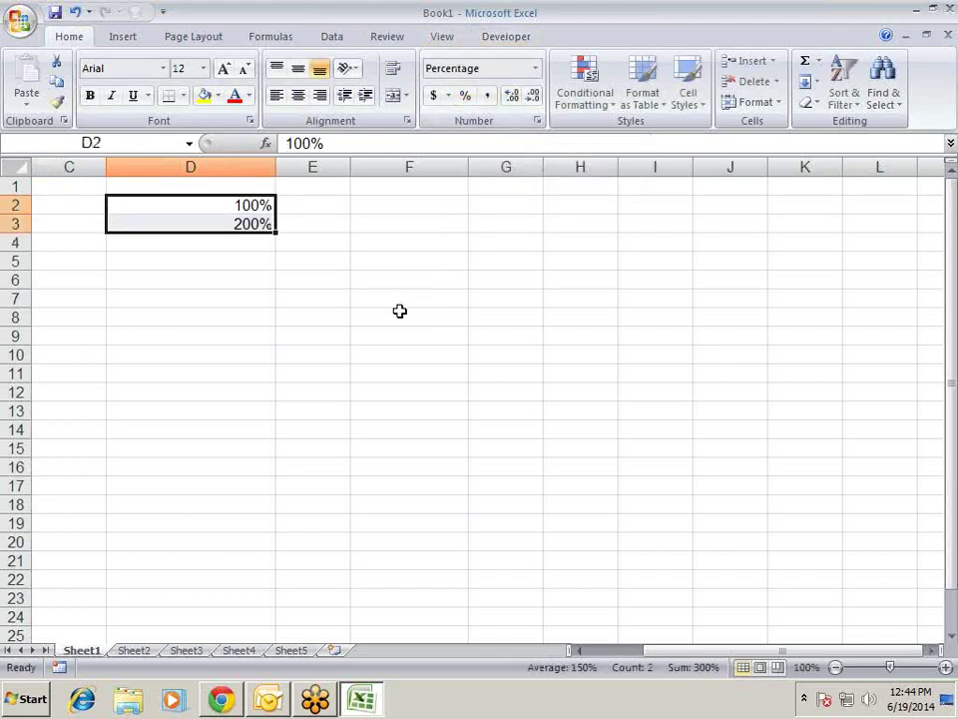
click(334, 245)
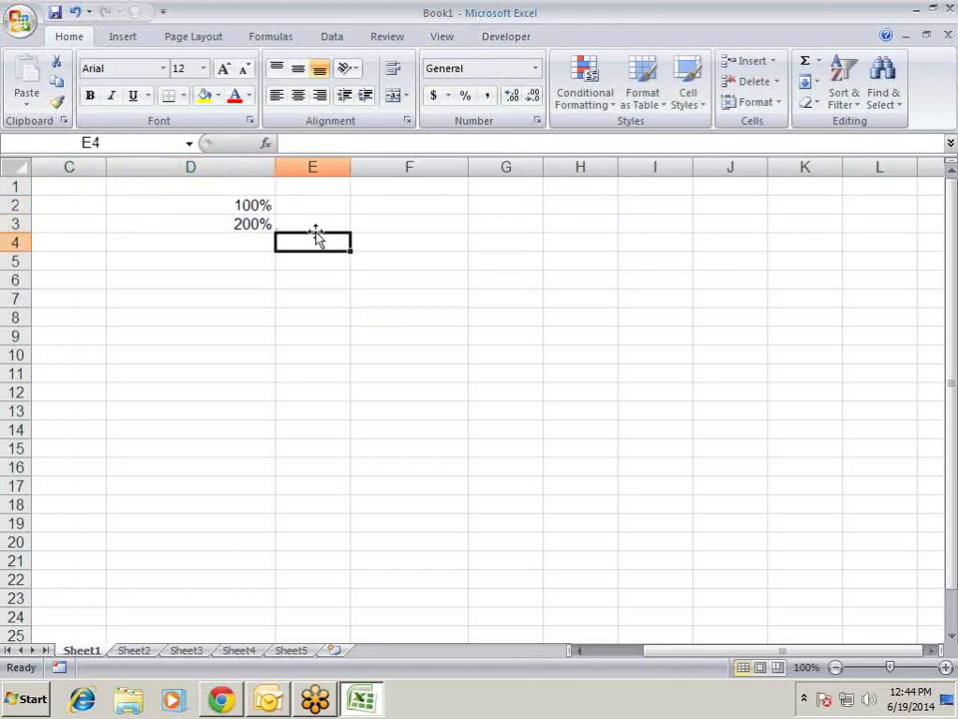
Step: Check the values in D2 and D3, then enter 100 in E4
click(263, 206)
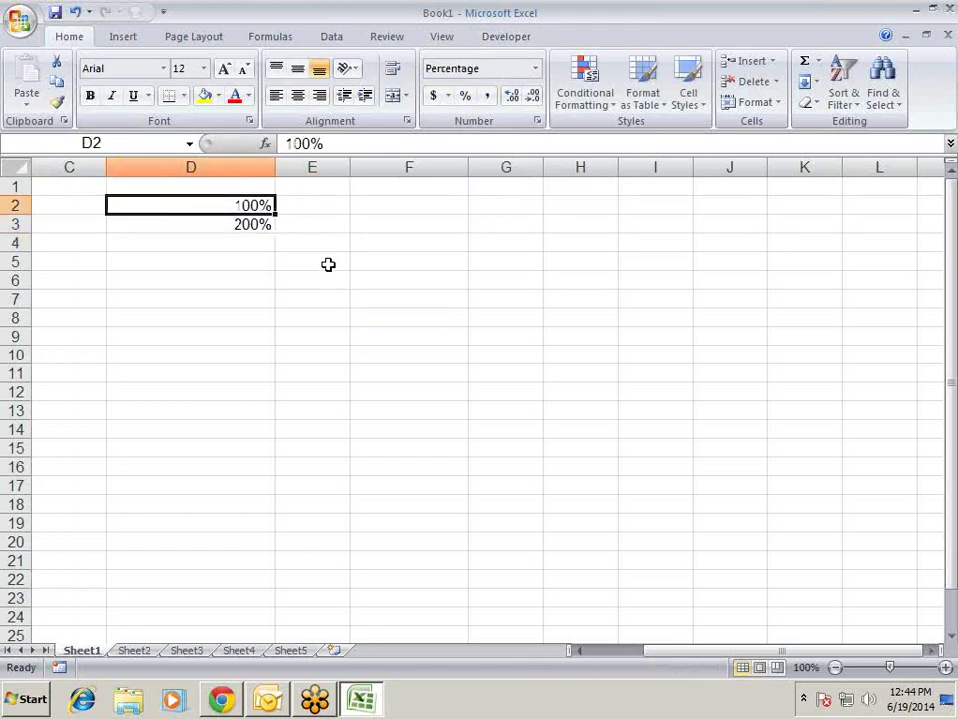
click(267, 224)
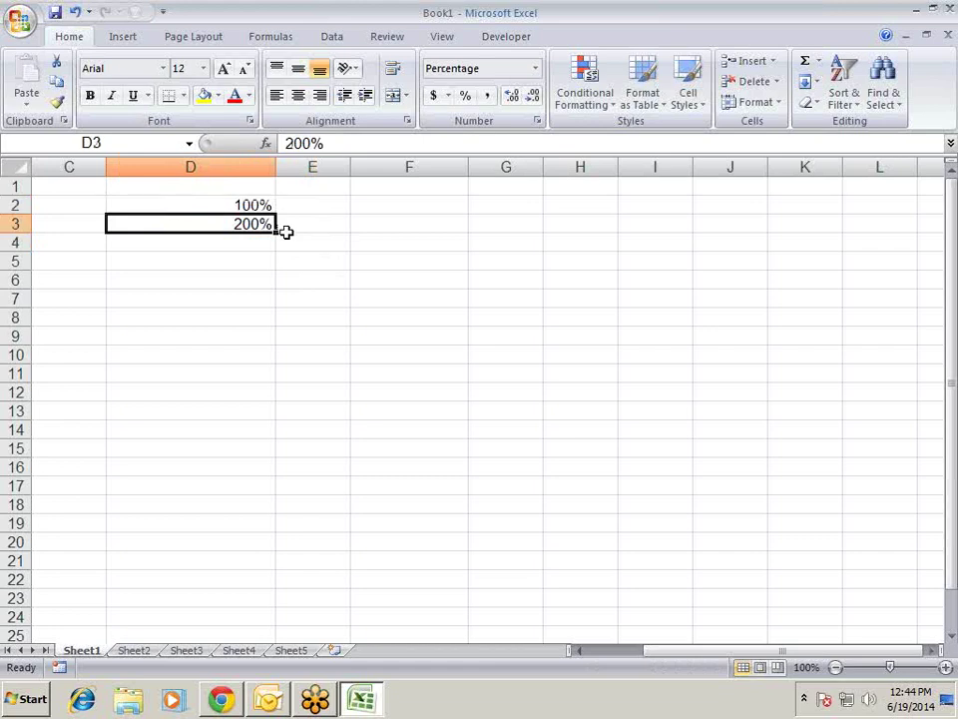
click(334, 245)
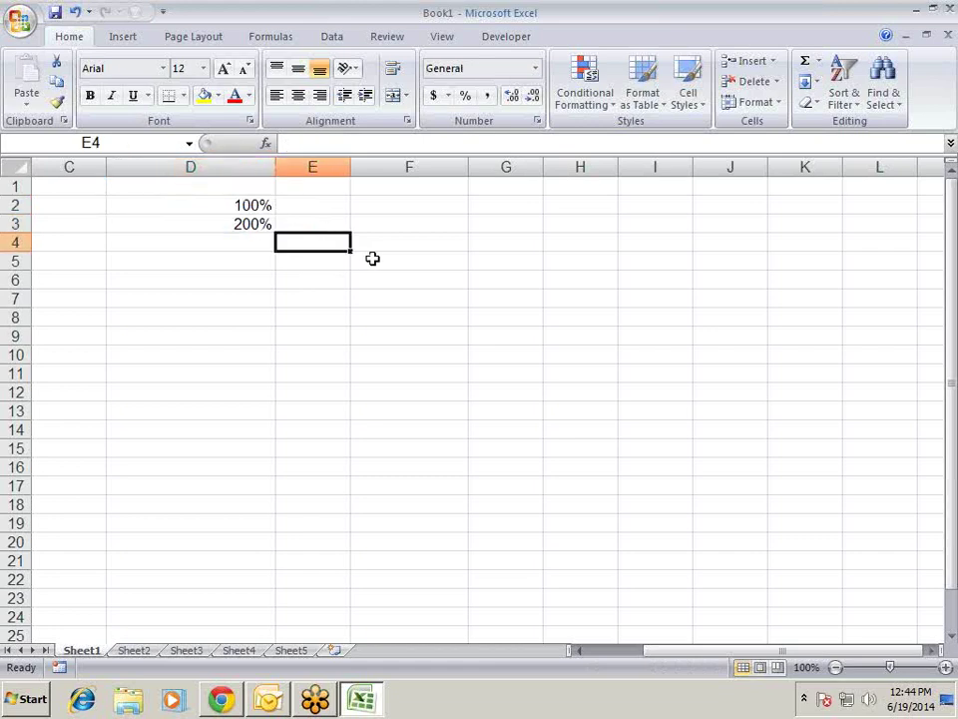
text(1000)
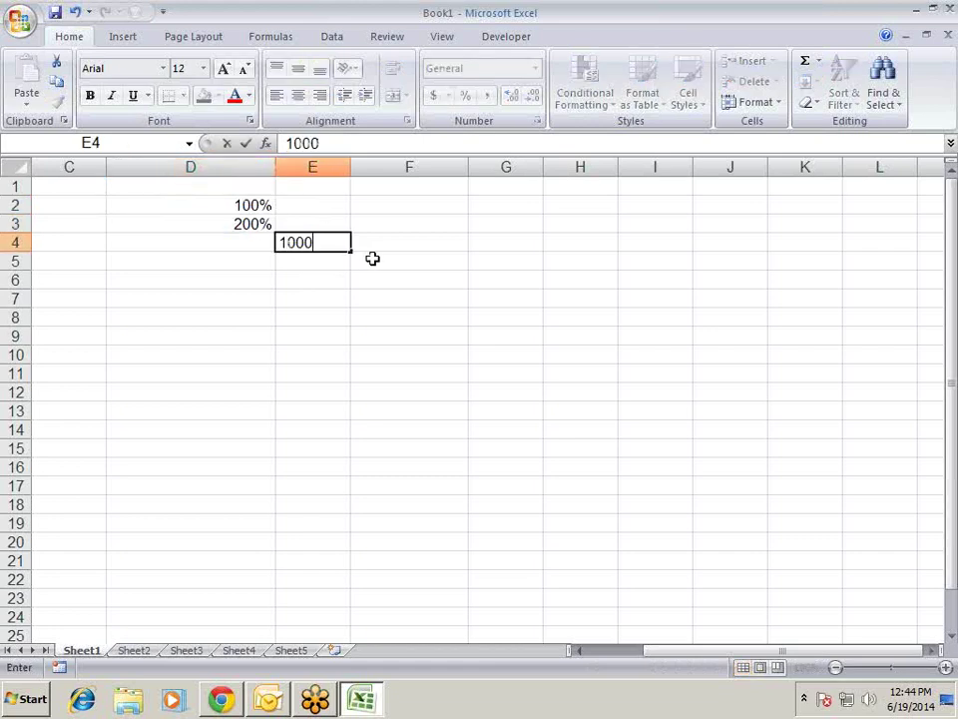
key(BackSpace)
key(Return)
Step: Enter 1 in F4 and the formula =E4*F4 in G4
key(Up)
key(Right)
text(1)
key(Return)
key(Up)
key(Right)
text(=)
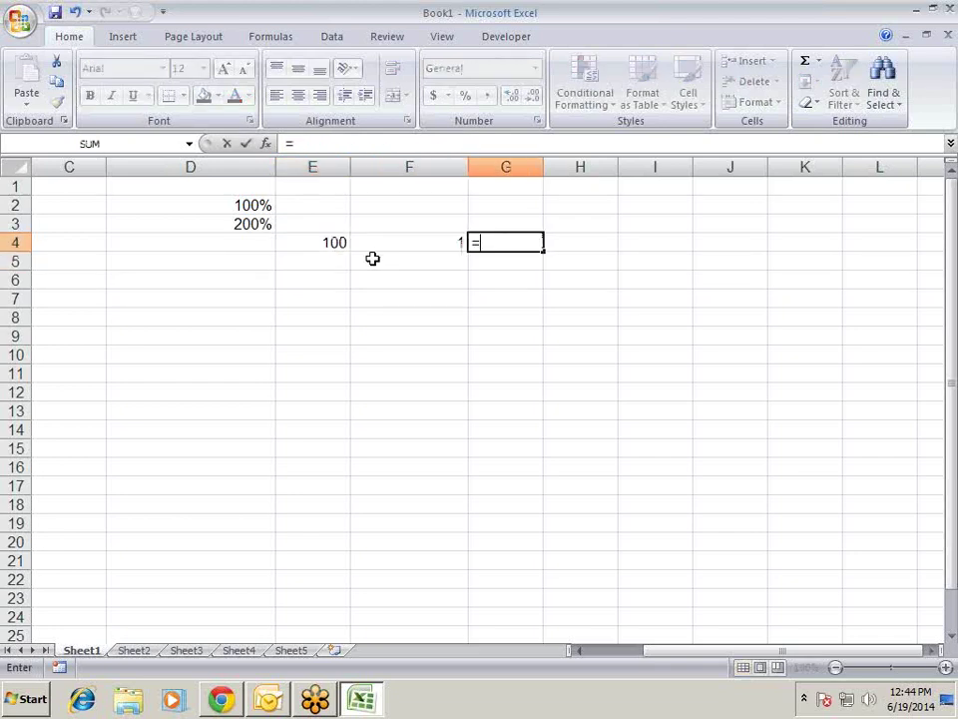
key(Left)
key(Left)
text(*)
key(Left)
key(Return)
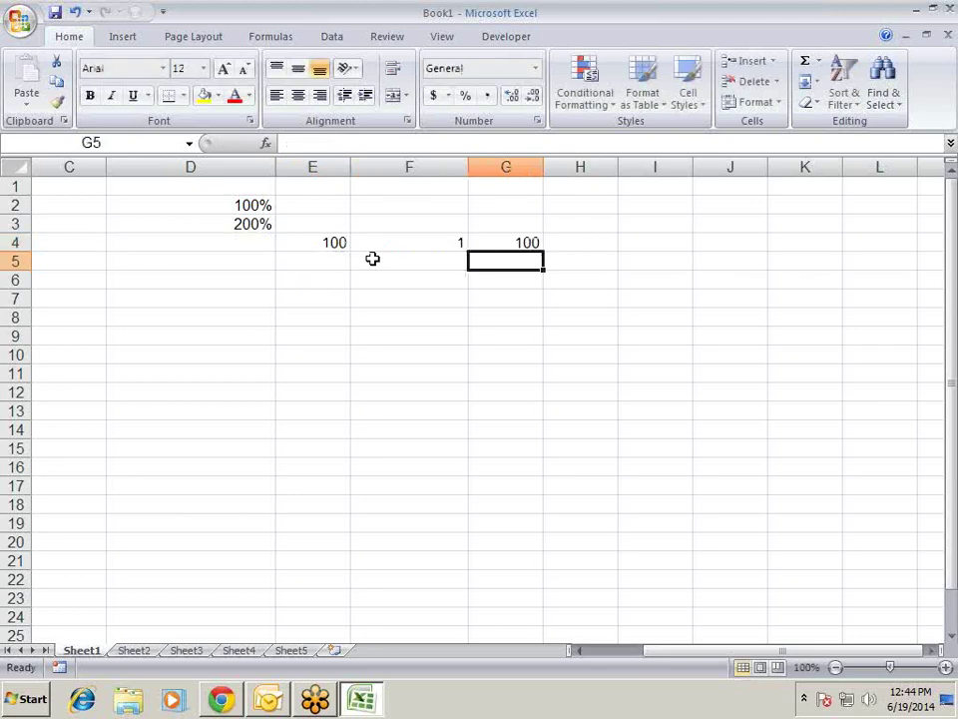
Step: Change F4 to 0.5 so G4 shows 50
key(Up)
key(Left)
text(5)
key(Return)
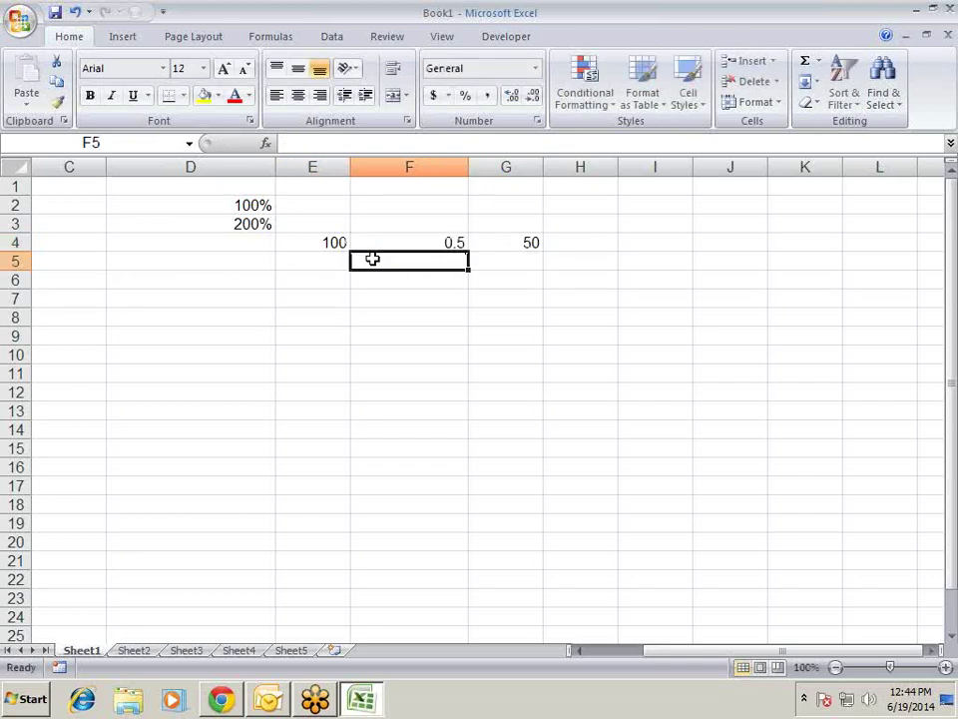
Step: Apply Percent Style to F4 and check G4's formula
key(Up)
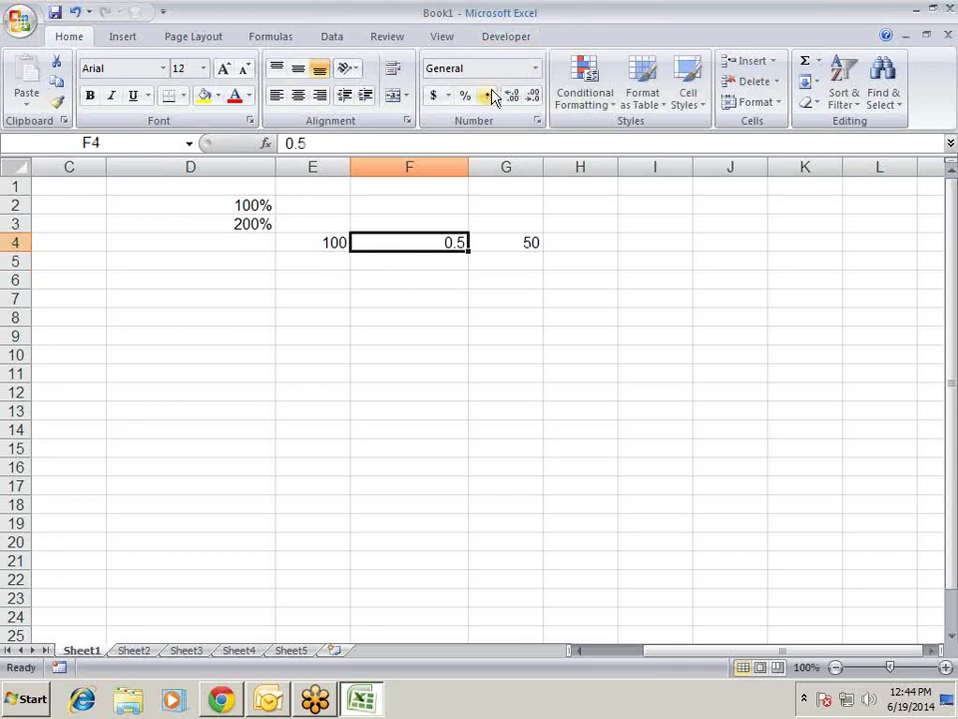
click(465, 96)
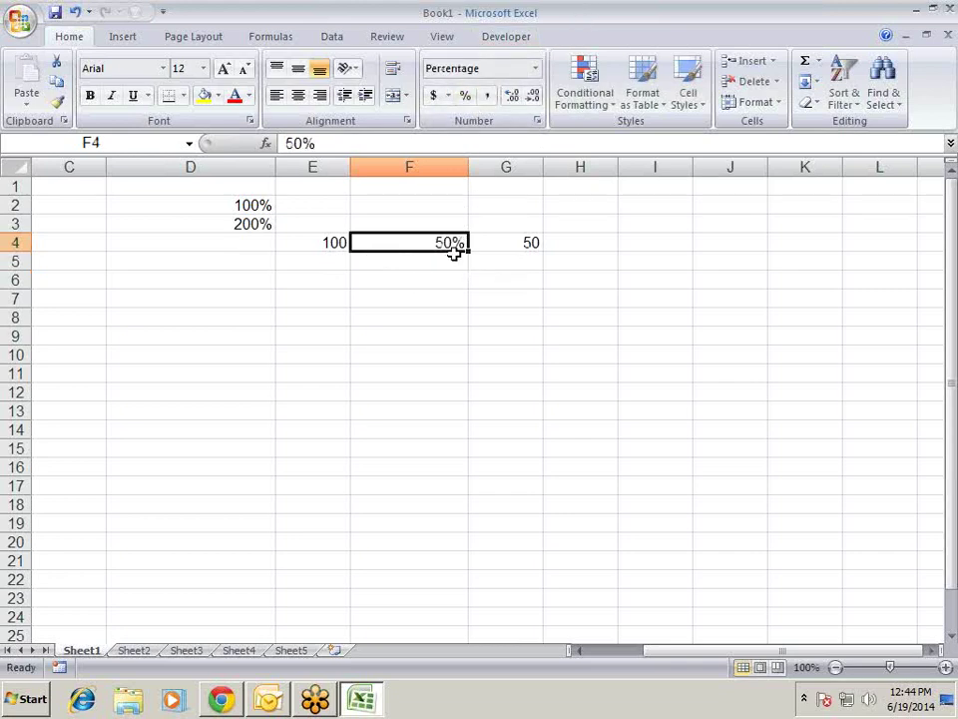
click(529, 242)
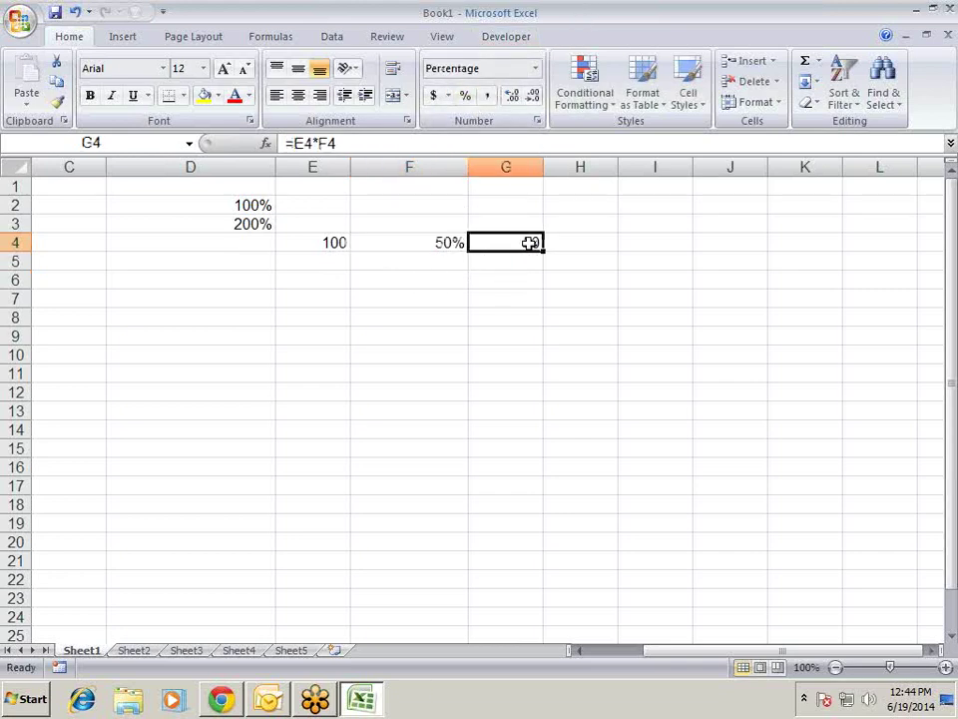
click(458, 242)
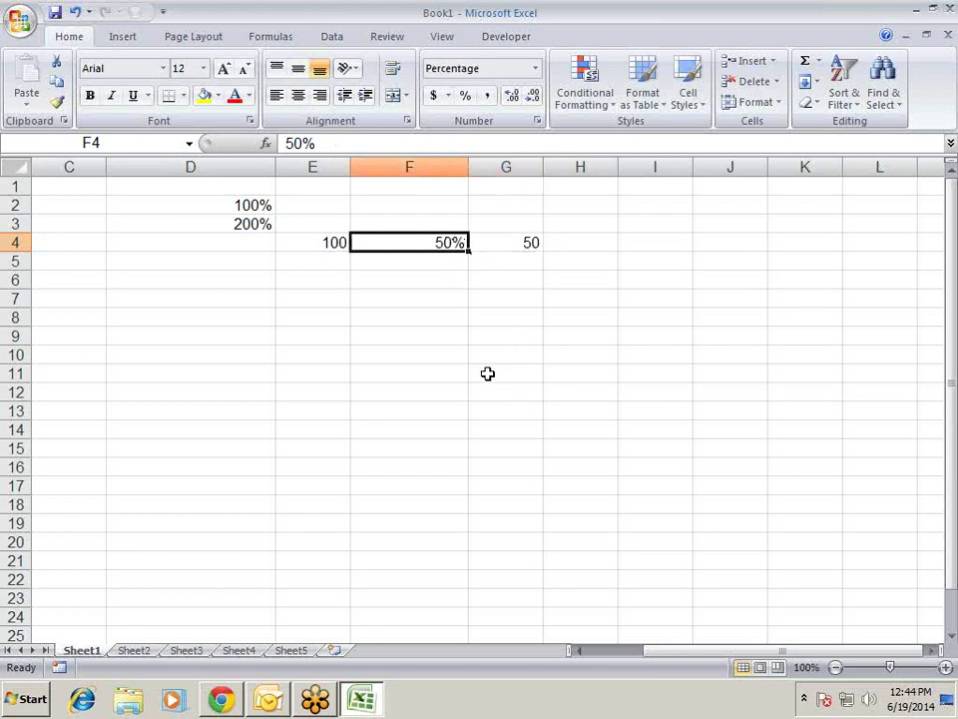
Step: Try 25% and 50% in F4, then settle on 10% so G4 reads 10
text(250)
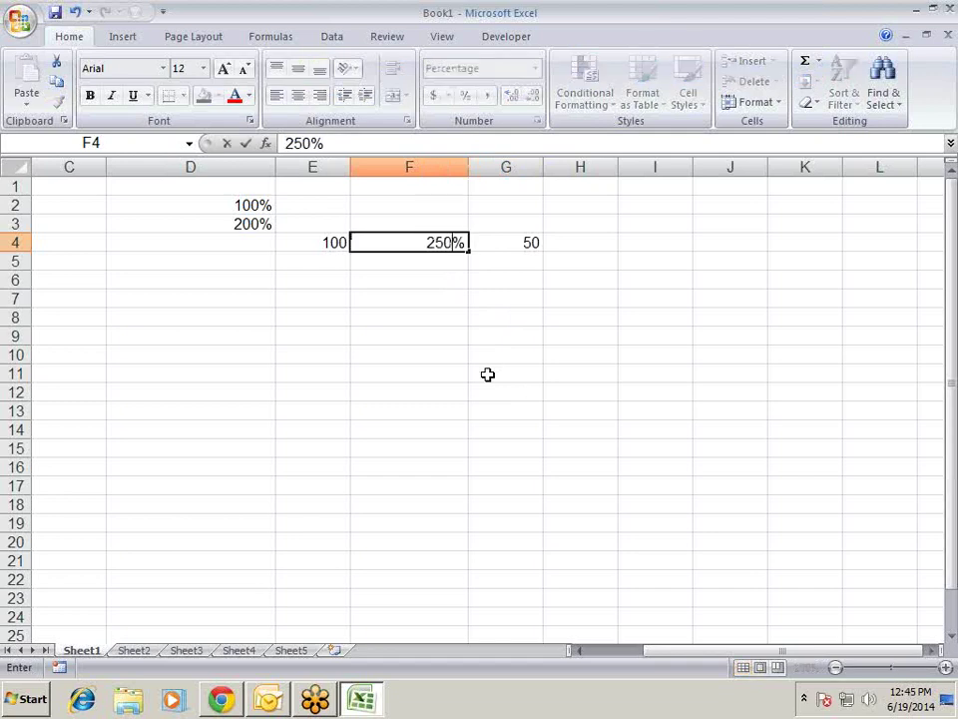
key(BackSpace)
key(Return)
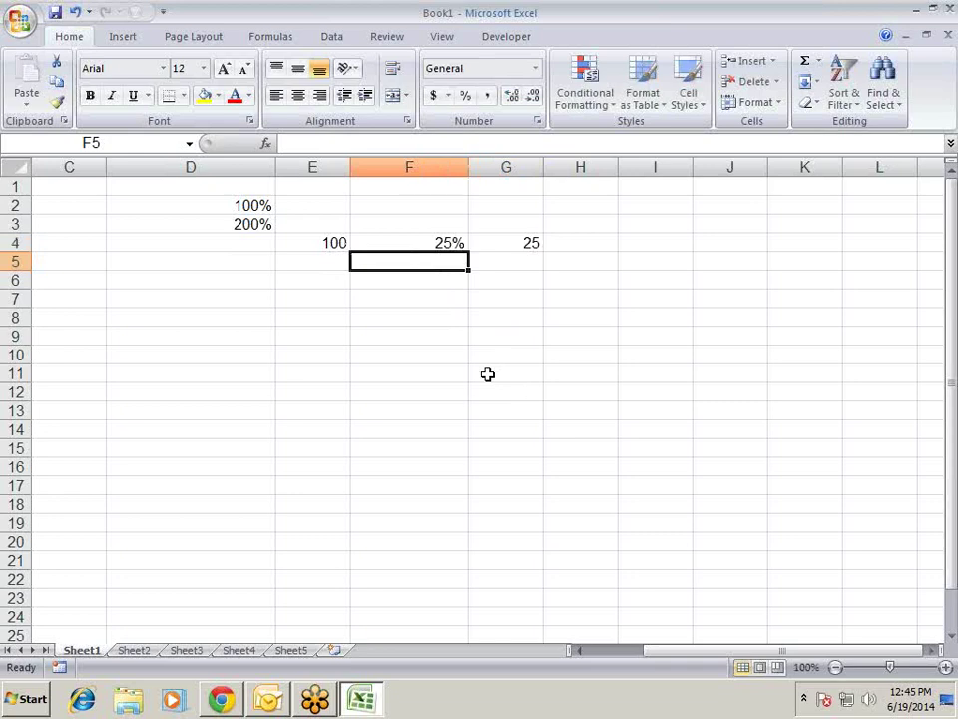
key(Up)
text(50)
key(Return)
key(Up)
text(10)
key(Return)
Step: Confirm F4's Percentage format in Format Cells, then select E6
key(Up)
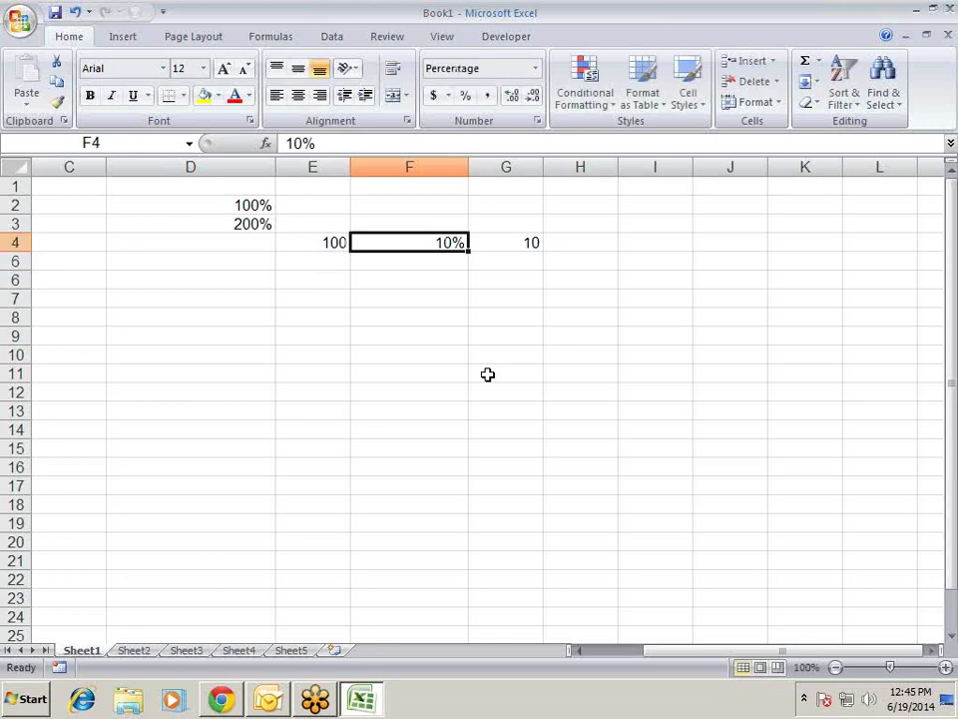
key(Left)
key(Right)
key(ctrl+1)
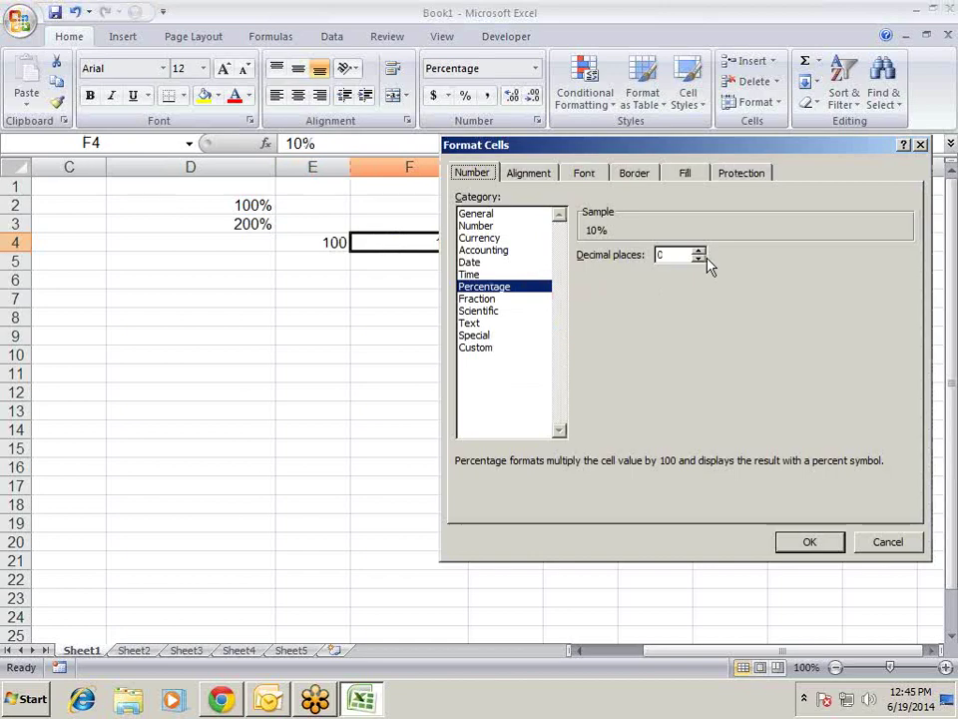
key(Return)
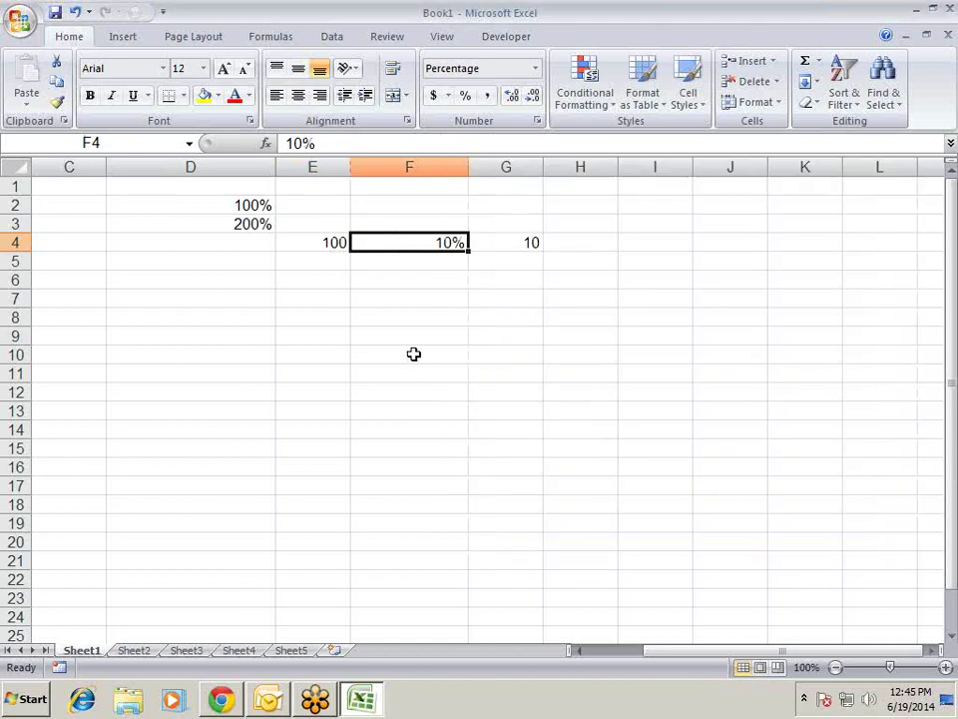
click(313, 280)
Step: Enter 2.5 in E6 and apply the Fraction number format
text(2.5)
key(Return)
key(Up)
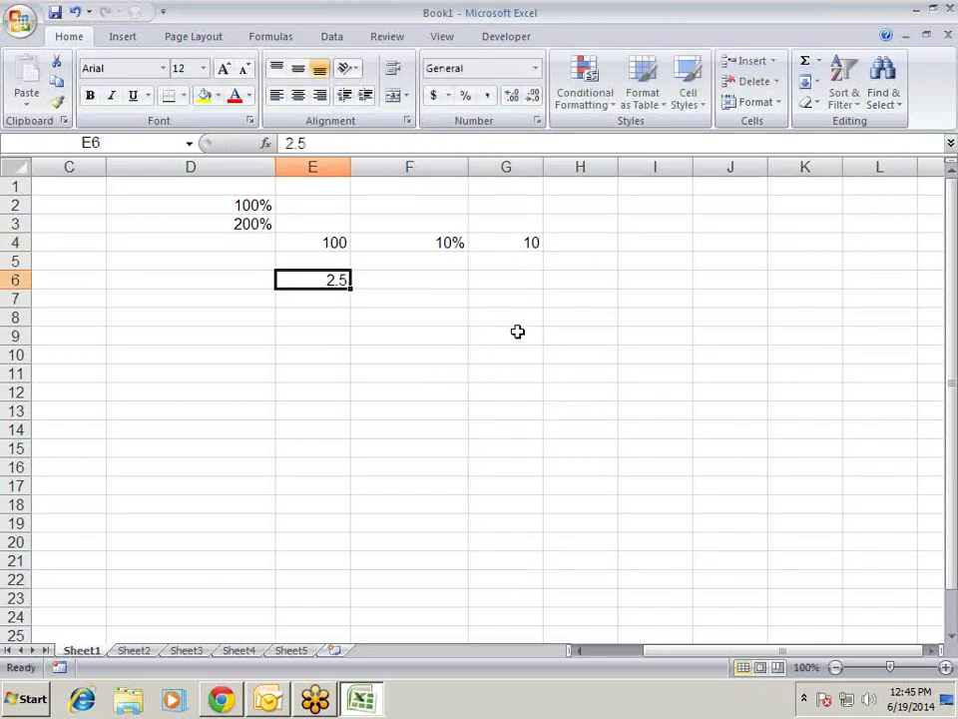
key(ctrl+1)
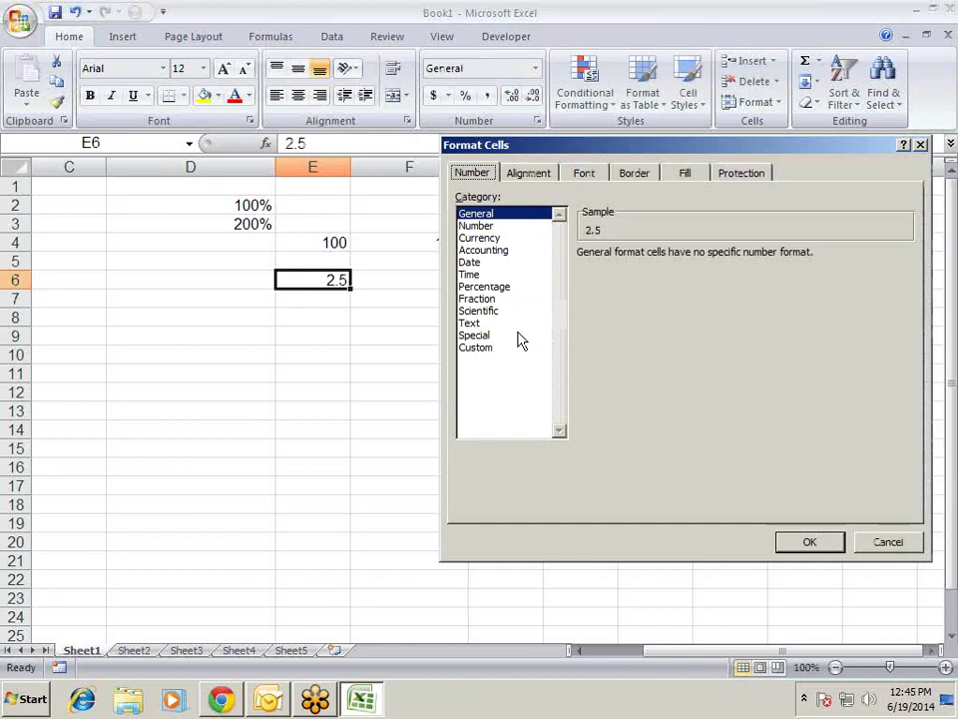
click(484, 298)
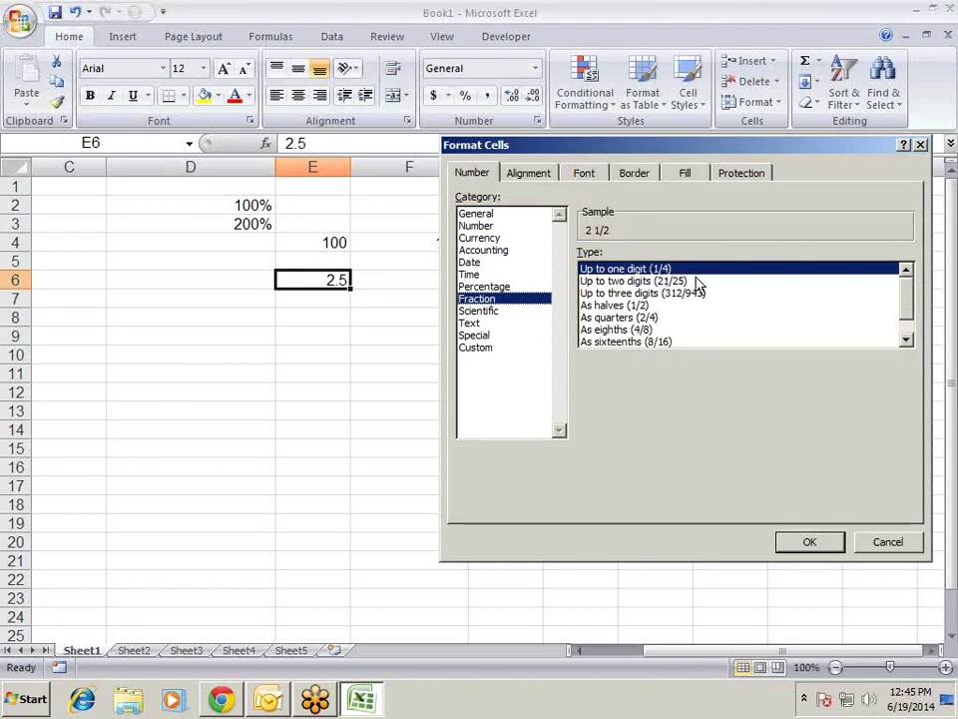
click(809, 540)
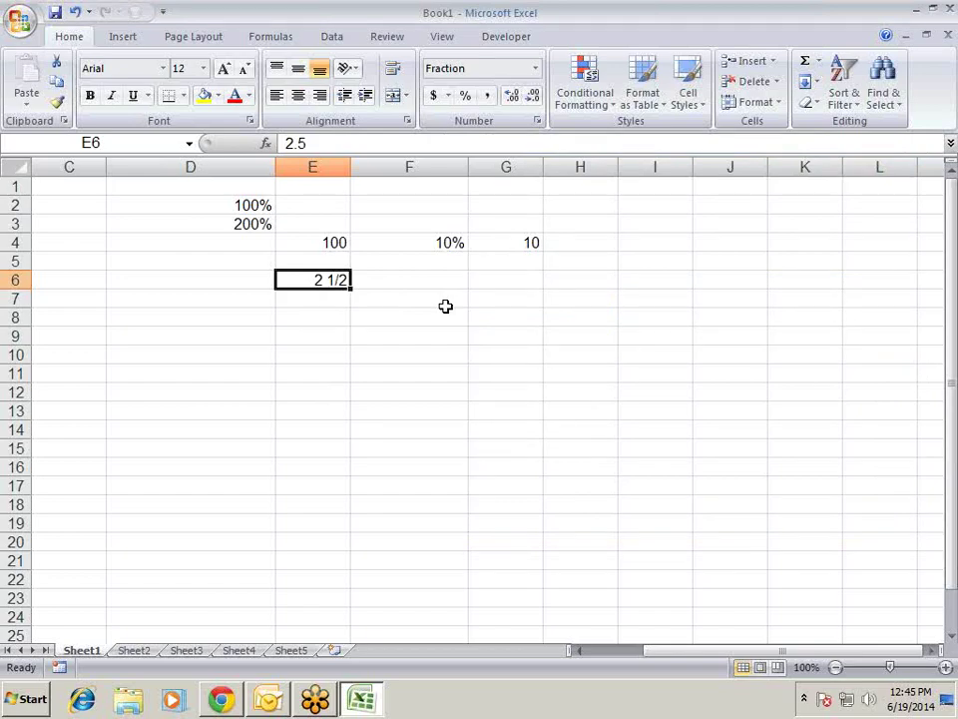
Step: Preview E6 as halves, up to two and three digits, quarters, eighths and sixteenths
key(ctrl+1)
click(617, 305)
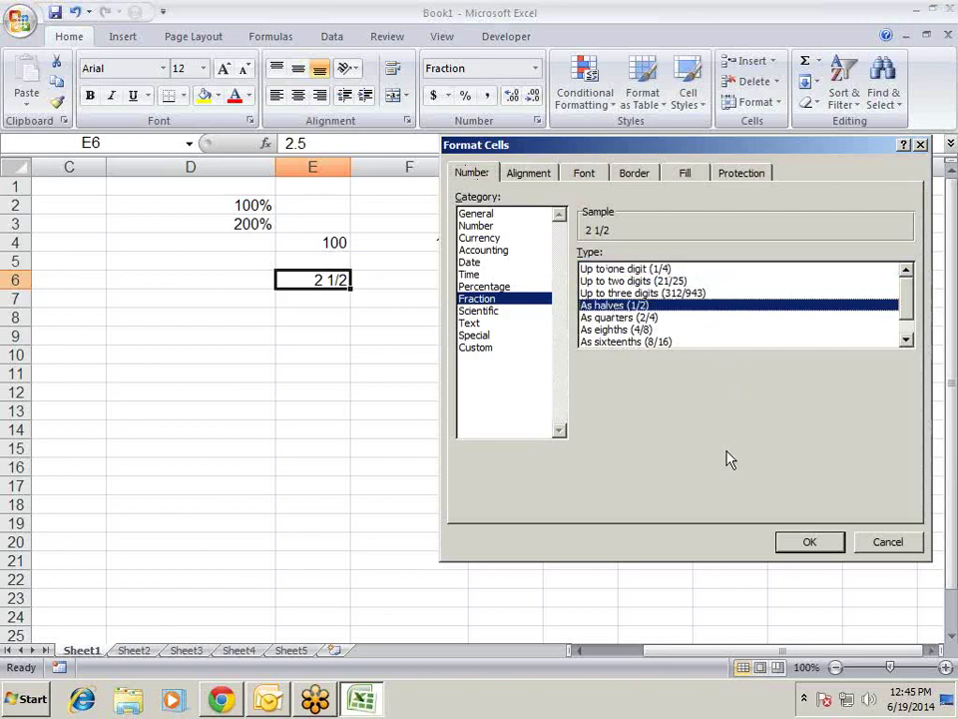
click(804, 544)
click(680, 280)
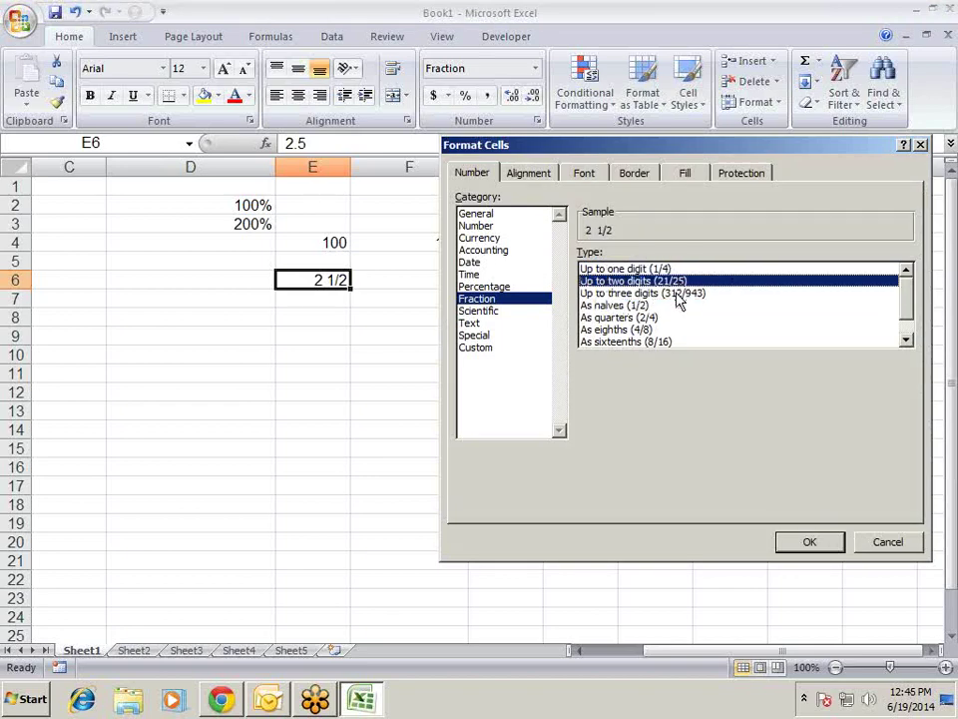
click(671, 293)
click(659, 318)
click(654, 329)
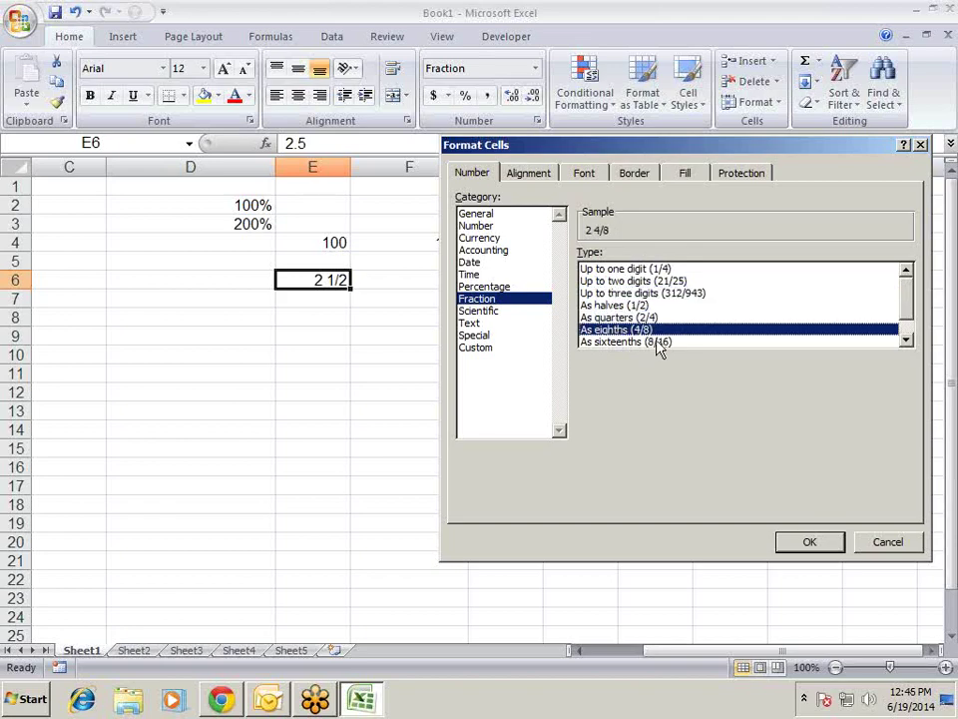
click(659, 343)
Step: Apply the Up to three digits fraction format to E6, showing 2 1/2
click(906, 340)
click(905, 341)
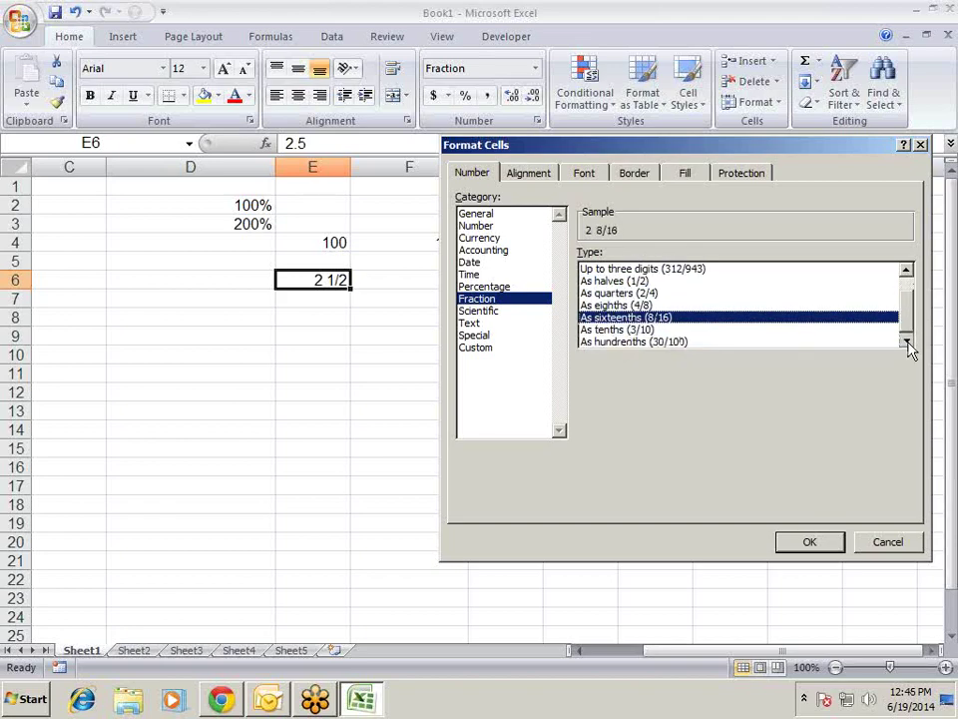
click(687, 343)
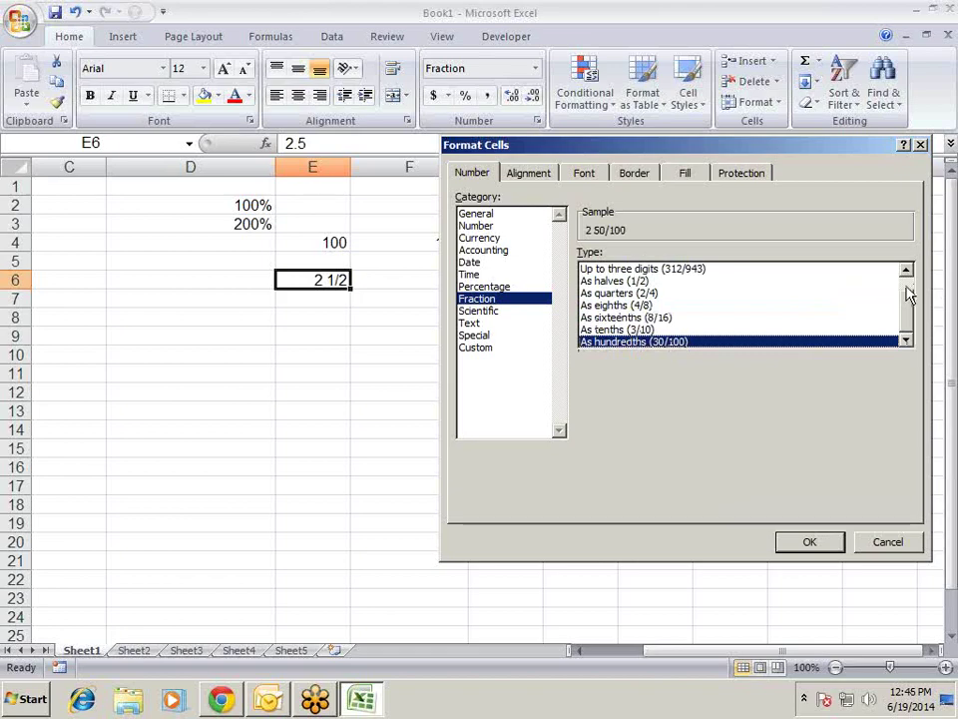
scroll(815, 297, up, 2)
click(799, 292)
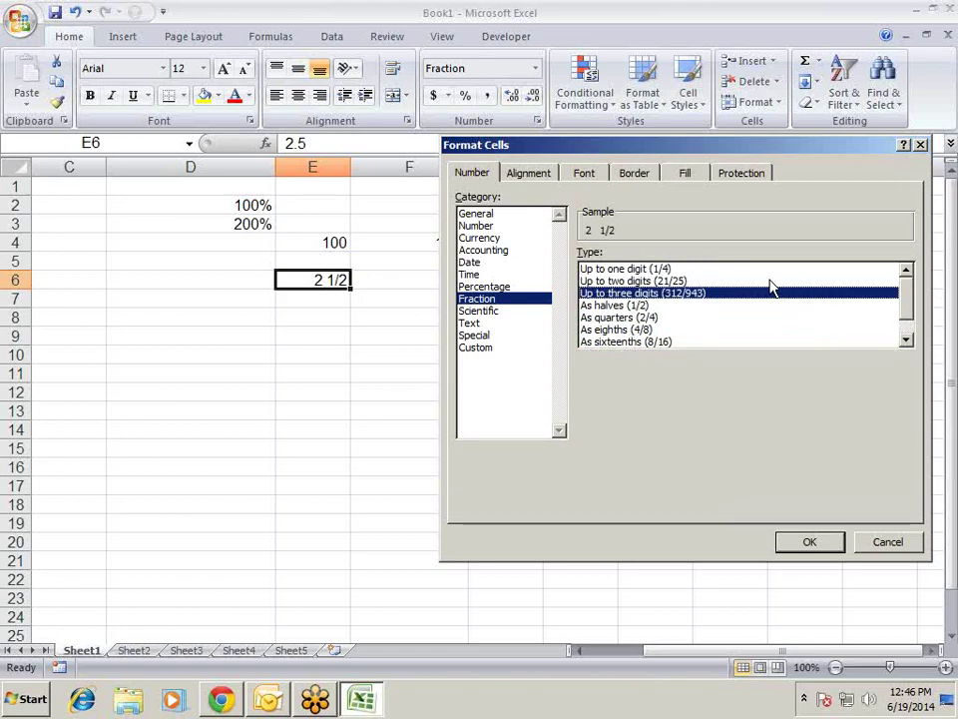
click(809, 542)
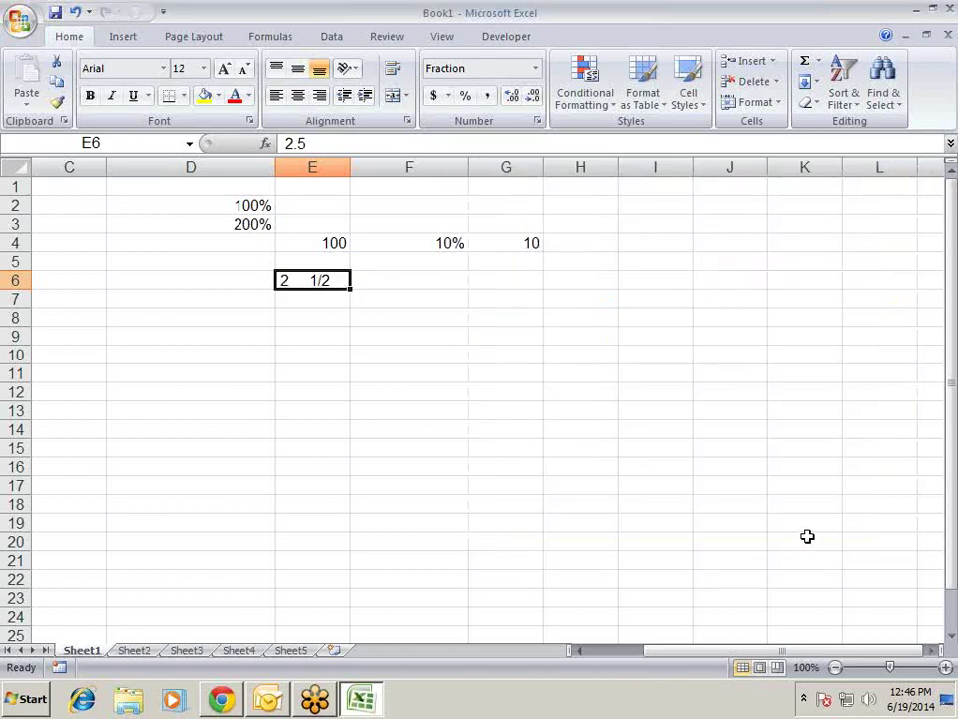
Step: Undo the fraction, preview Scientific and Text, and cancel so E6 reads 2.5
key(ctrl+z)
key(ctrl+z)
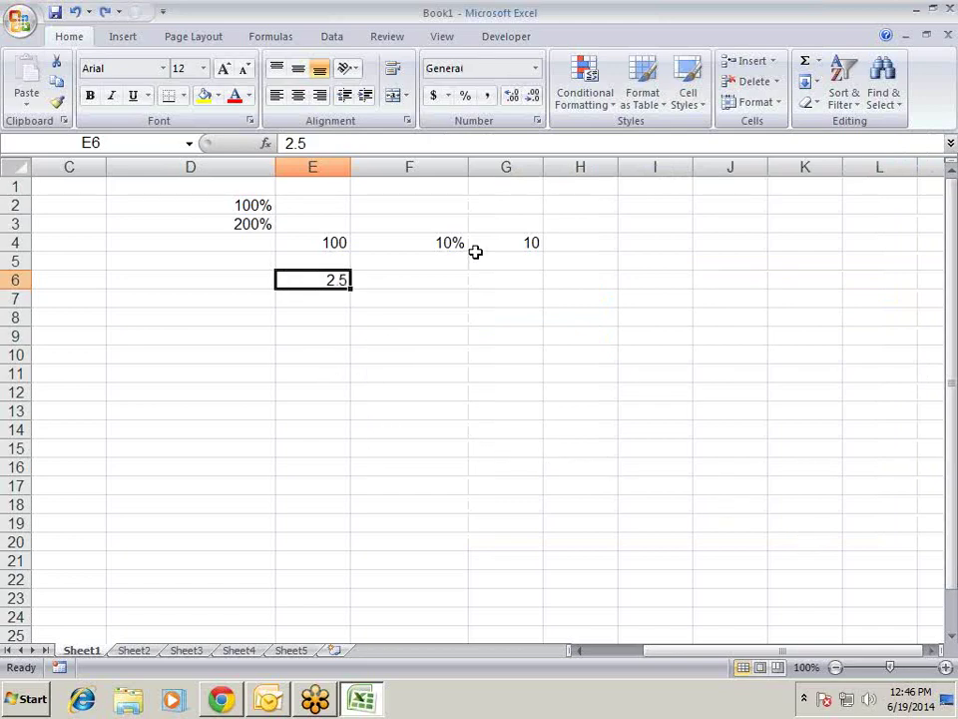
click(537, 120)
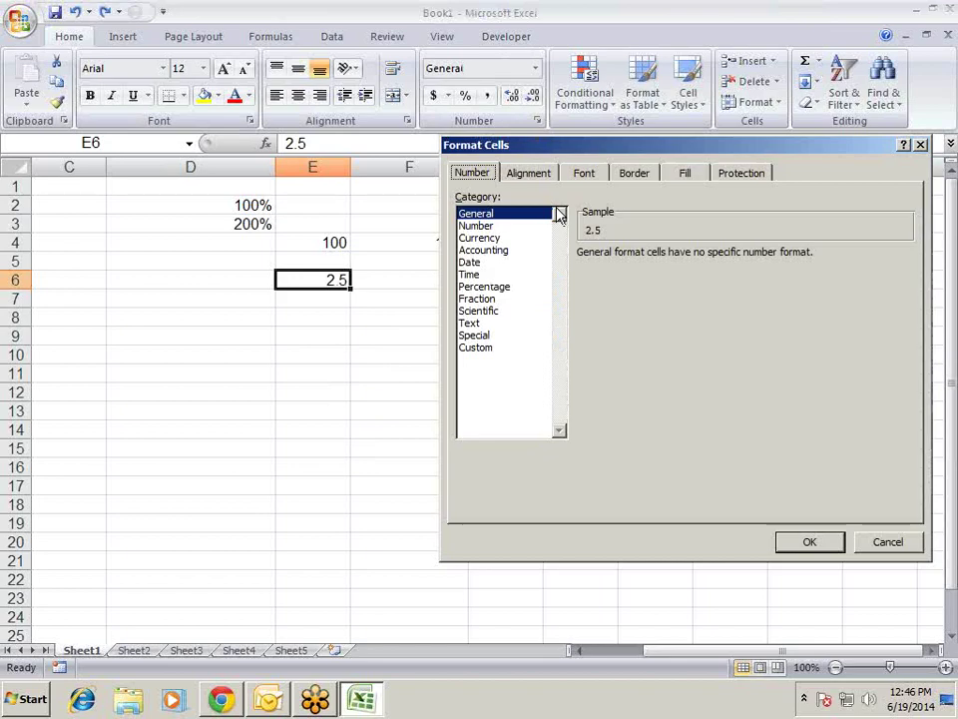
click(485, 312)
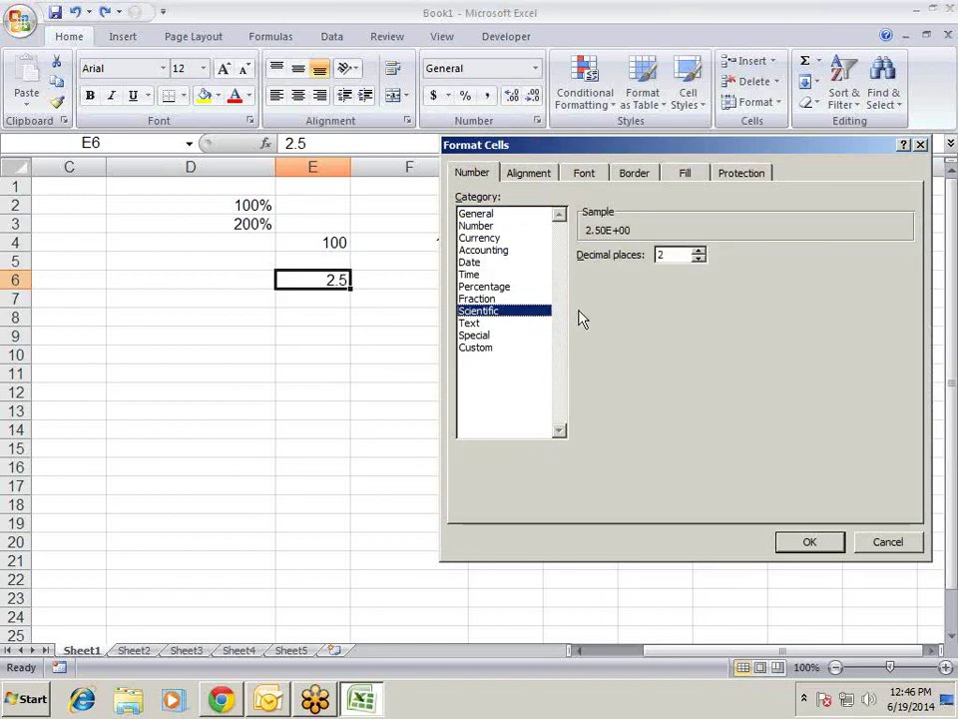
click(469, 323)
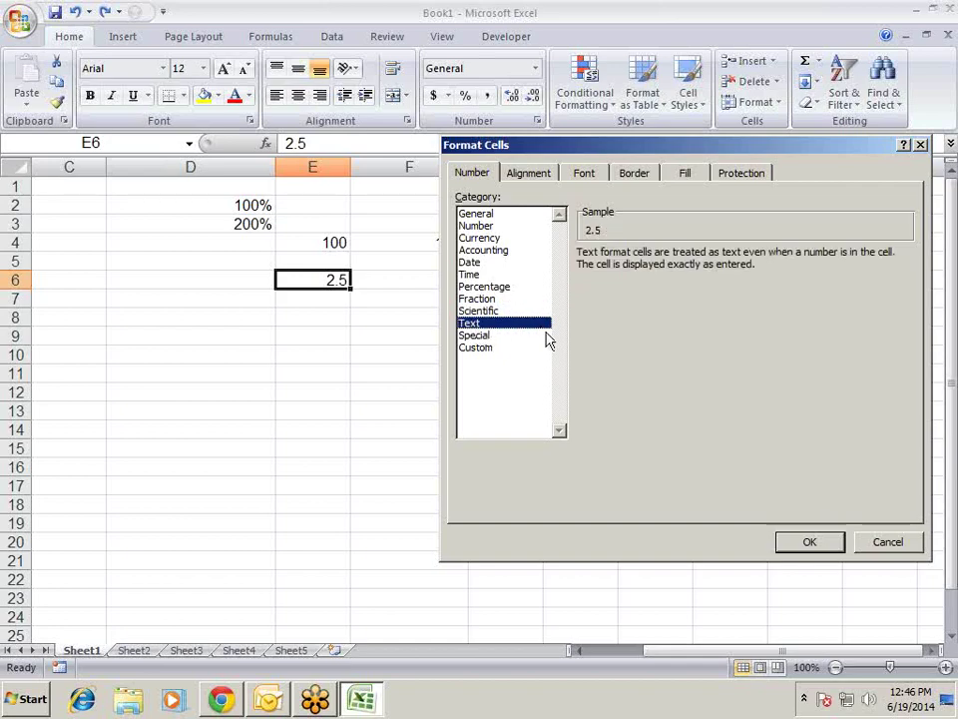
key(Return)
click(86, 264)
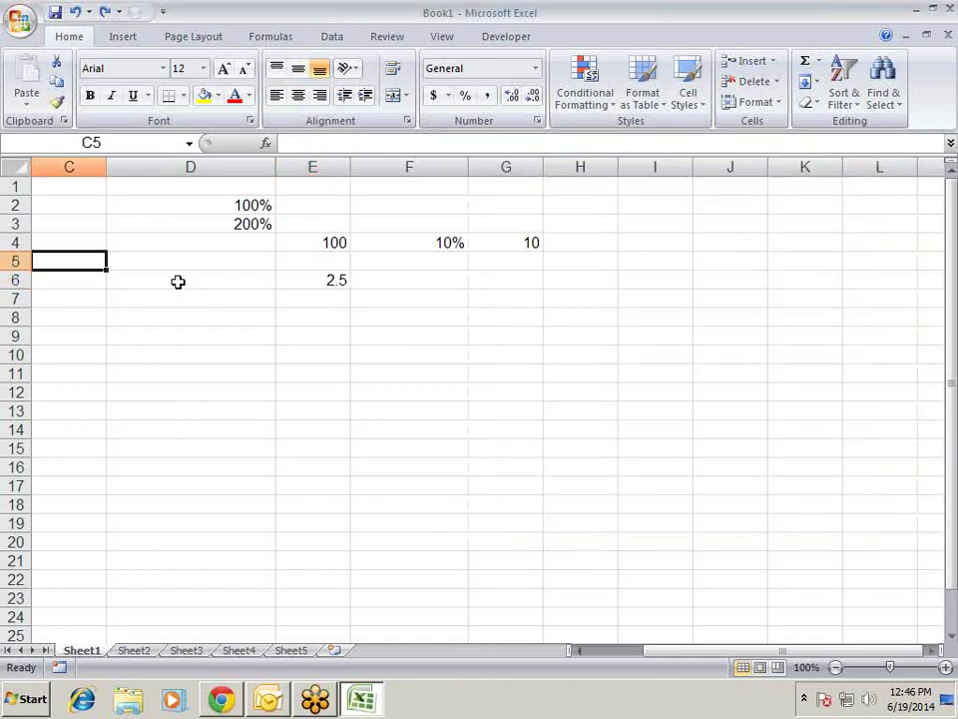
text(00)
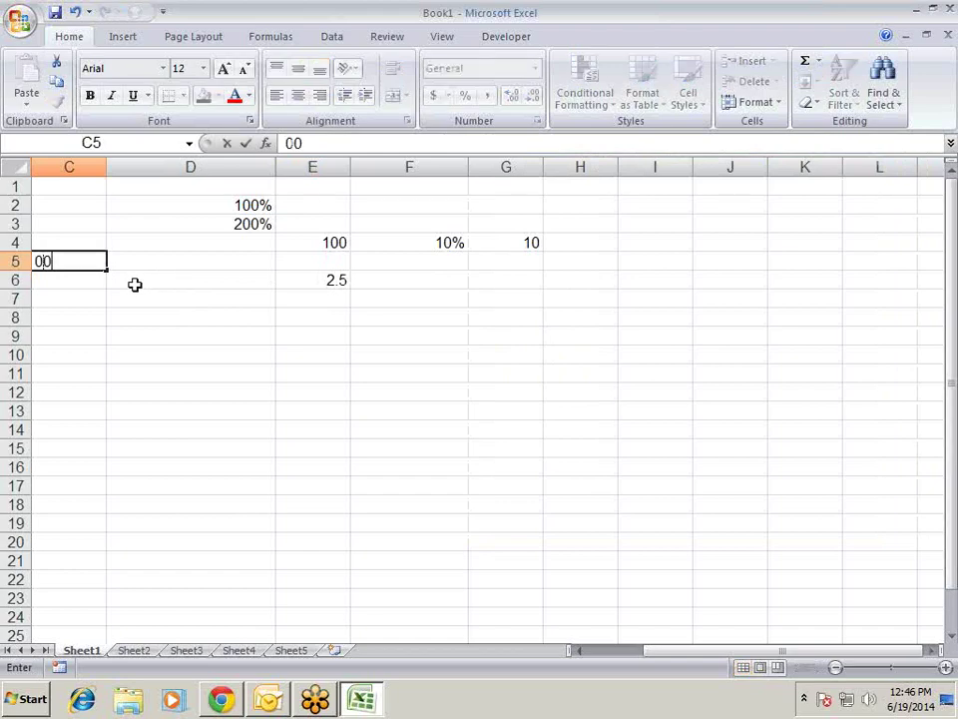
text(245)
key(Return)
key(Up)
text('000235)
key(Return)
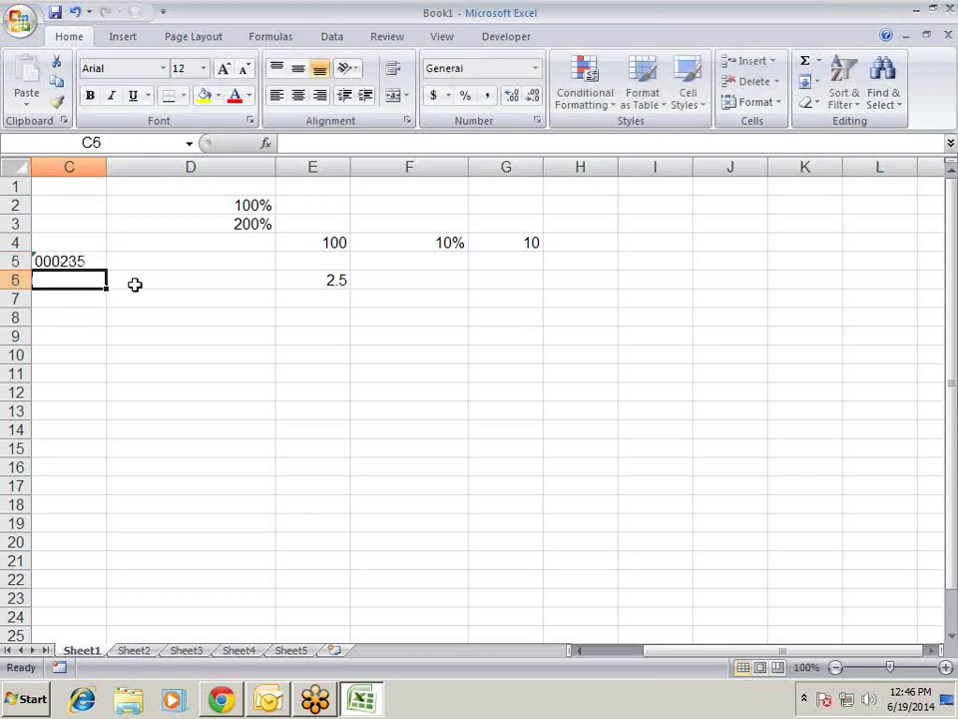
key(Up)
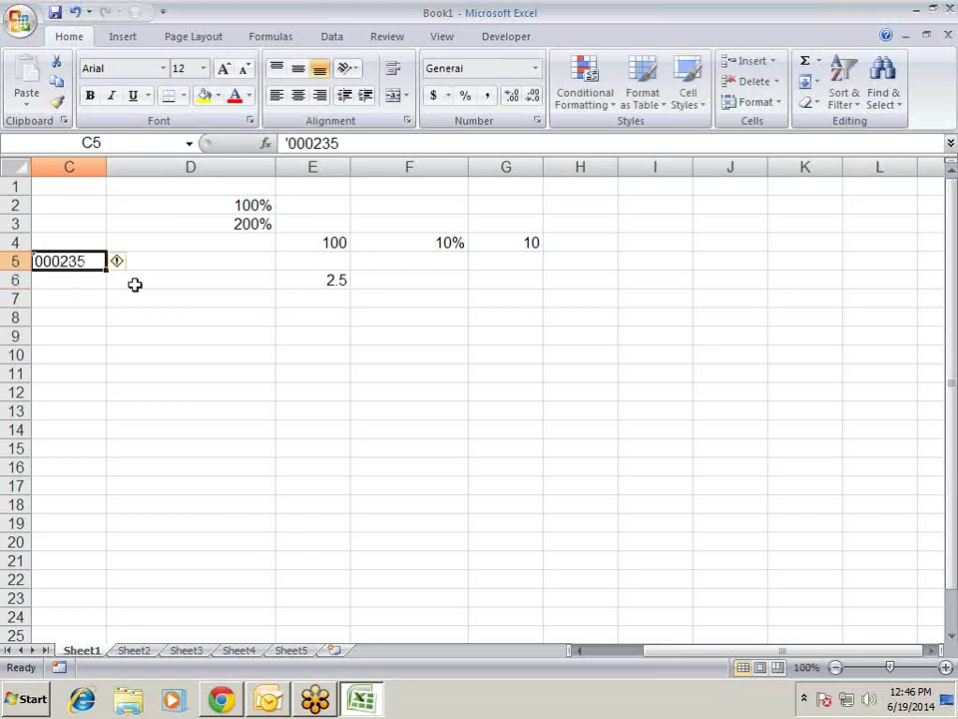
key(Down)
key(Up)
key(Up)
key(Delete)
key(Up)
key(Up)
key(Up)
key(Up)
key(shift+Down)
key(shift+Down)
key(shift+Down)
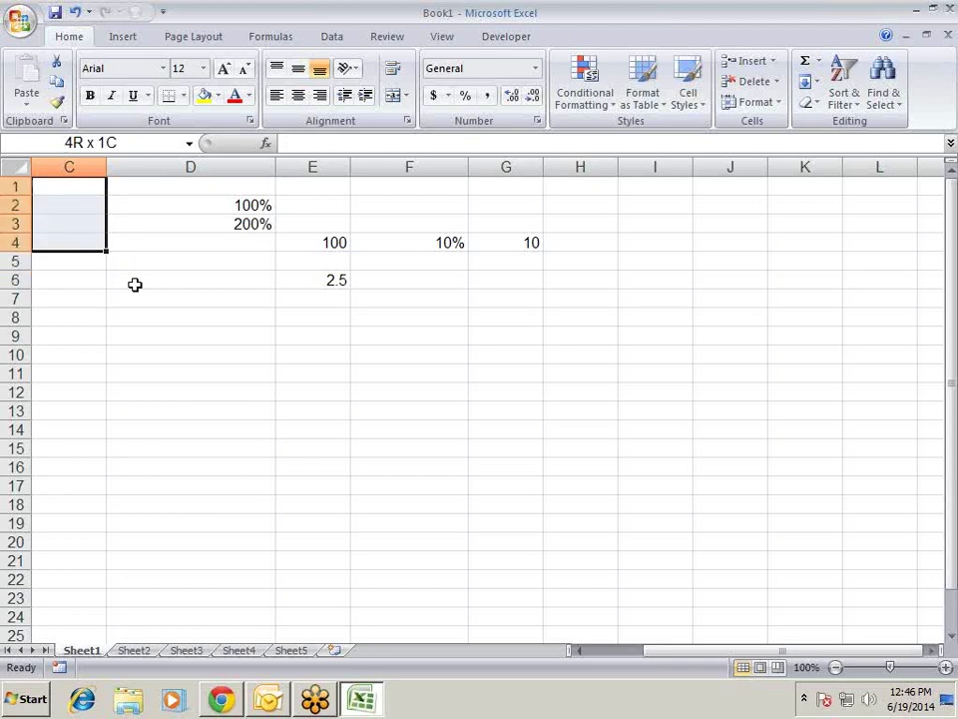
Step: Format C1:C6 with the Text number category
key(shift+Down)
key(shift+Down)
key(ctrl+1)
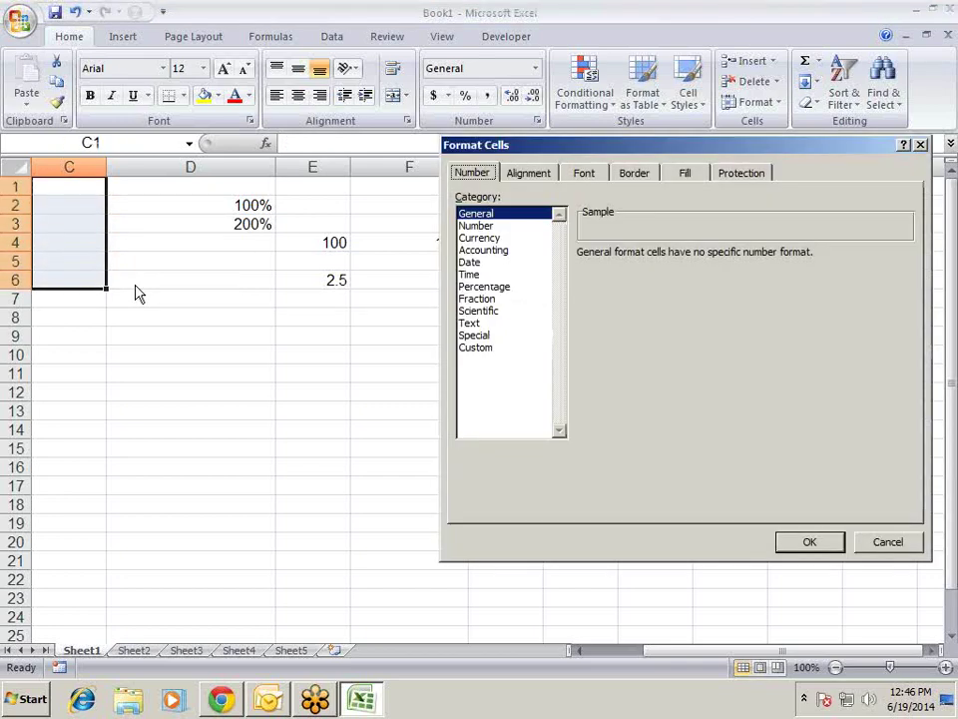
click(488, 325)
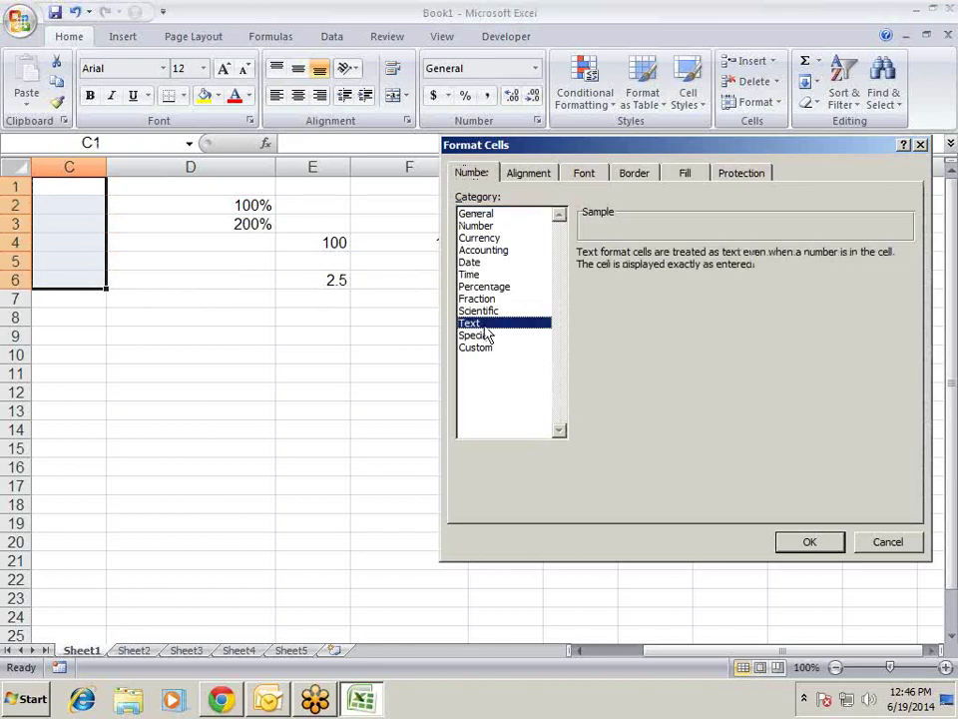
click(810, 544)
Step: Enter 0002465, 00123, 00236 and =1+2 into C1:C4
key(shift+BackSpace)
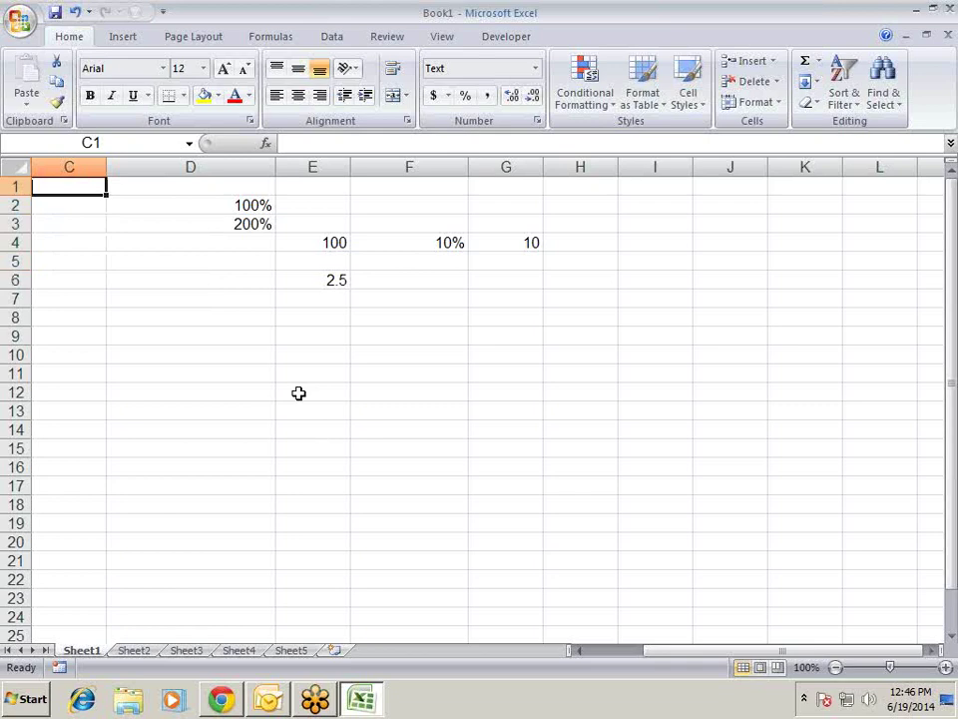
text(0002465)
key(Return)
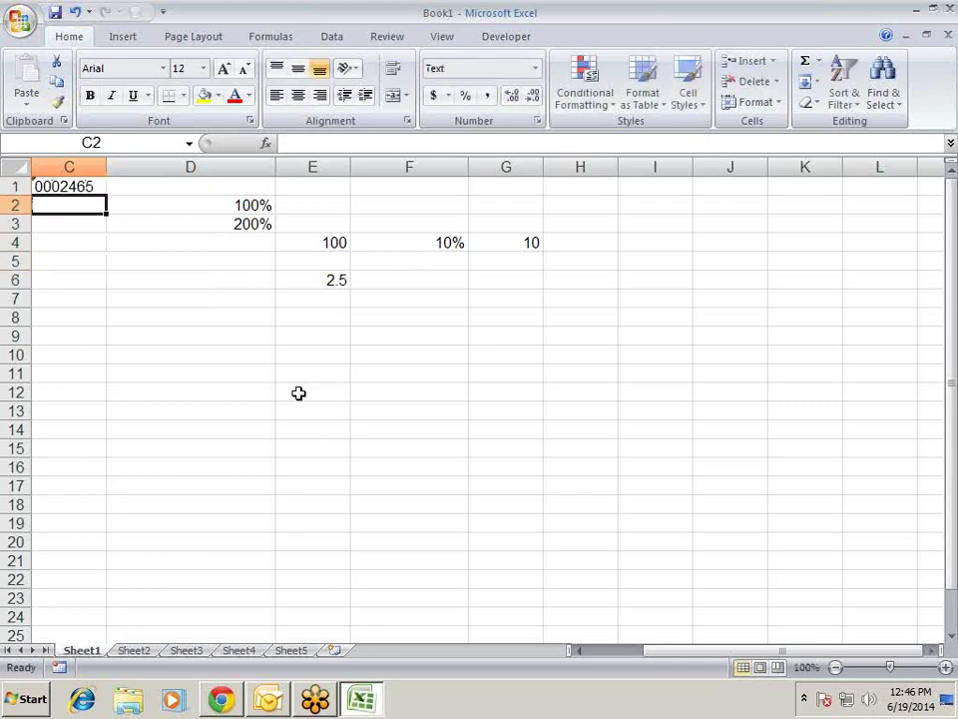
text(00123)
key(Return)
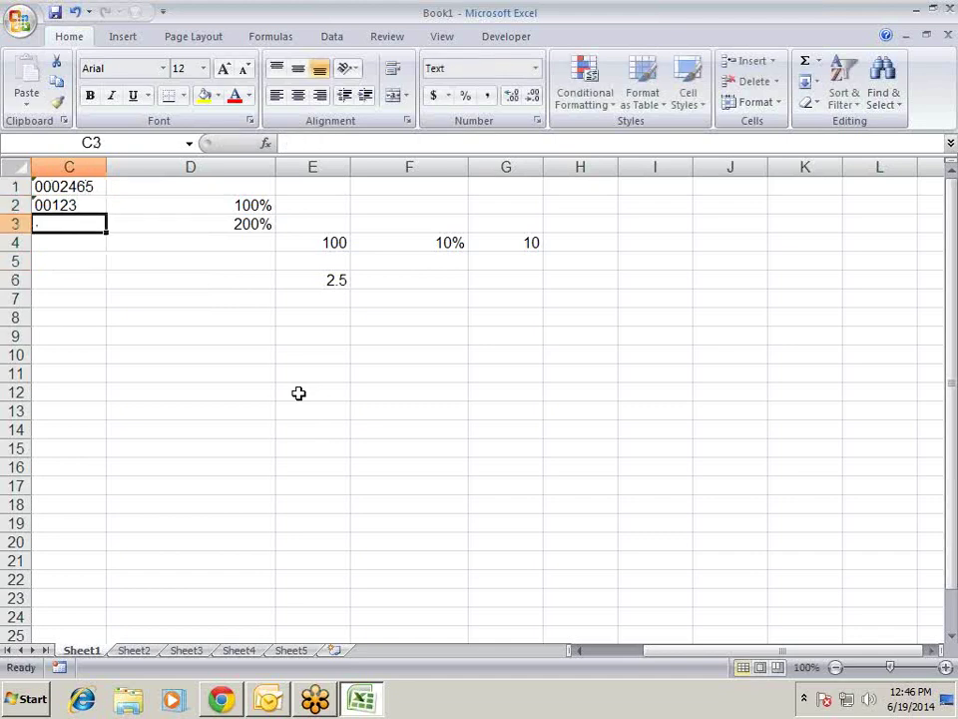
text(00236)
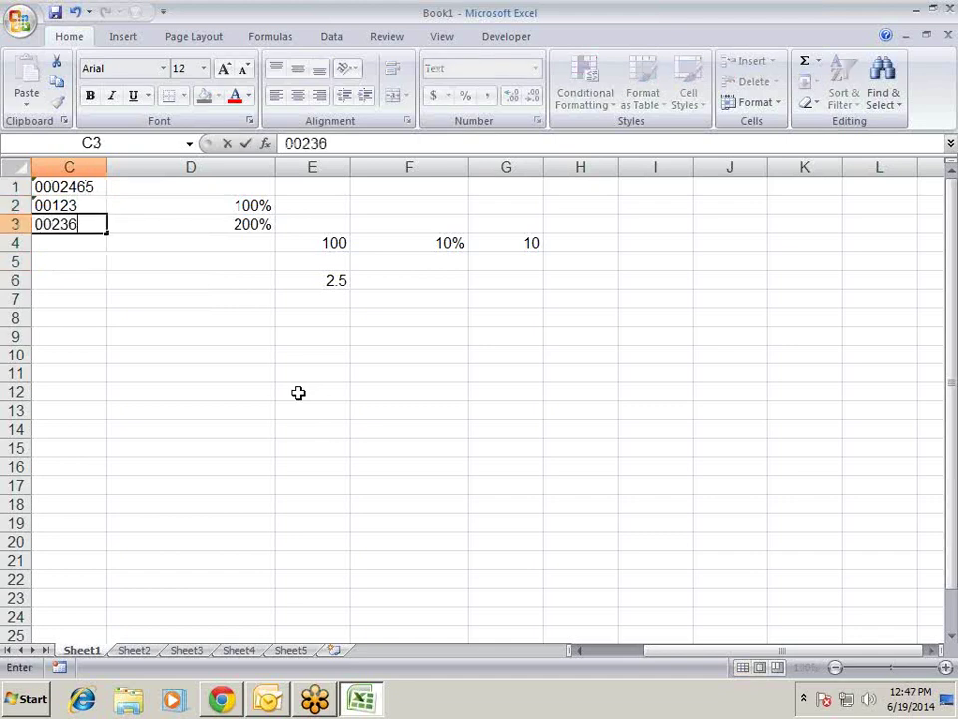
key(Return)
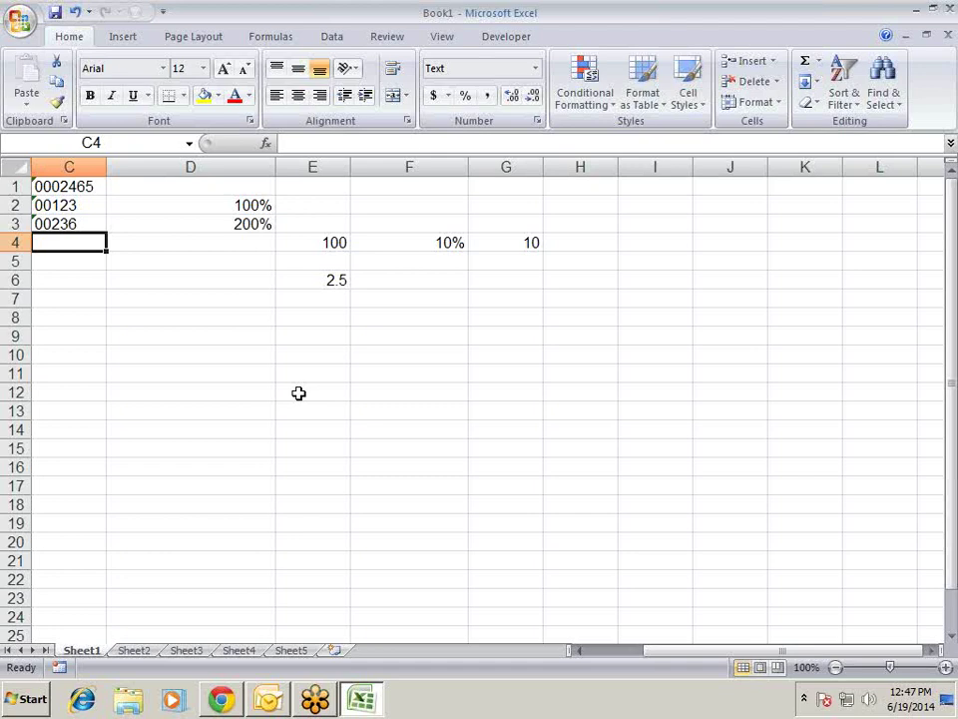
text(=)
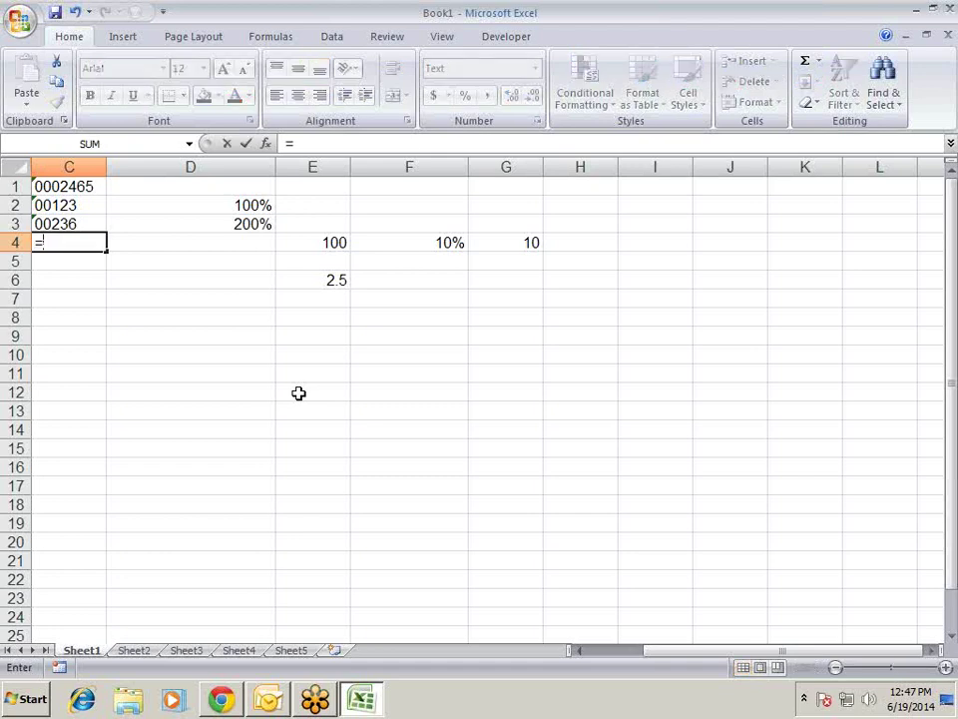
text(1+2)
key(Return)
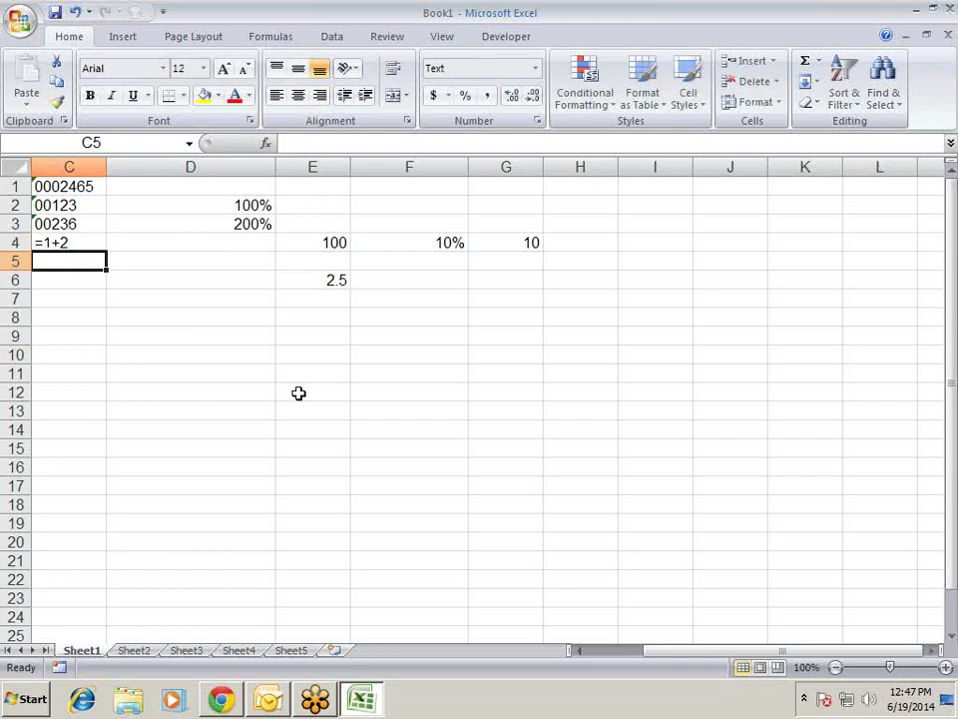
key(Up)
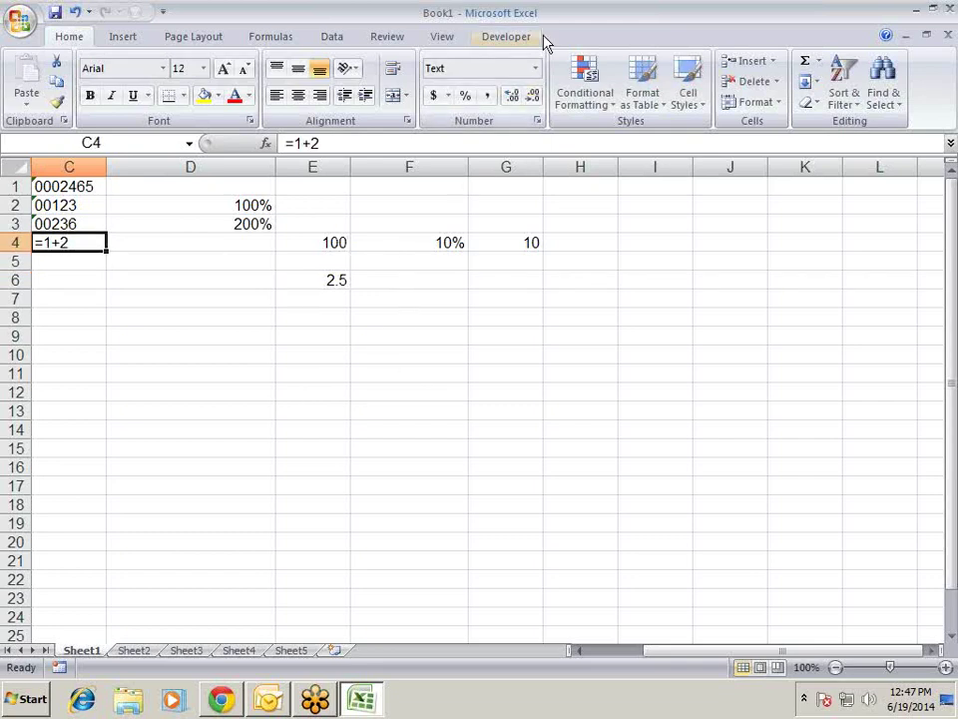
Step: Switch C4 to General so =1+2 calculates 3, then delete it
click(536, 68)
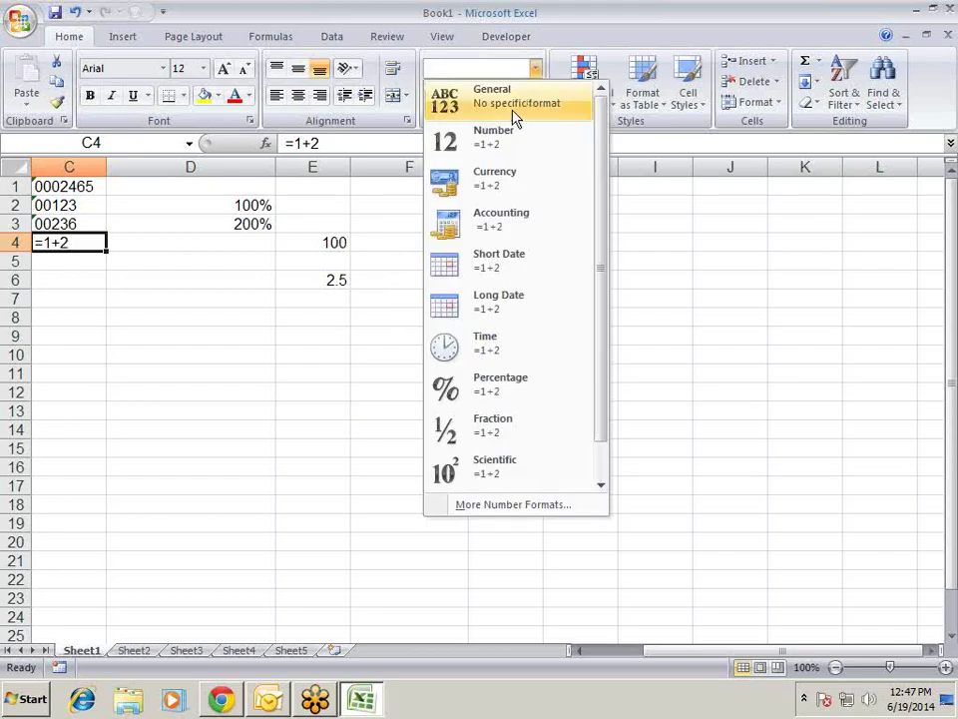
click(514, 108)
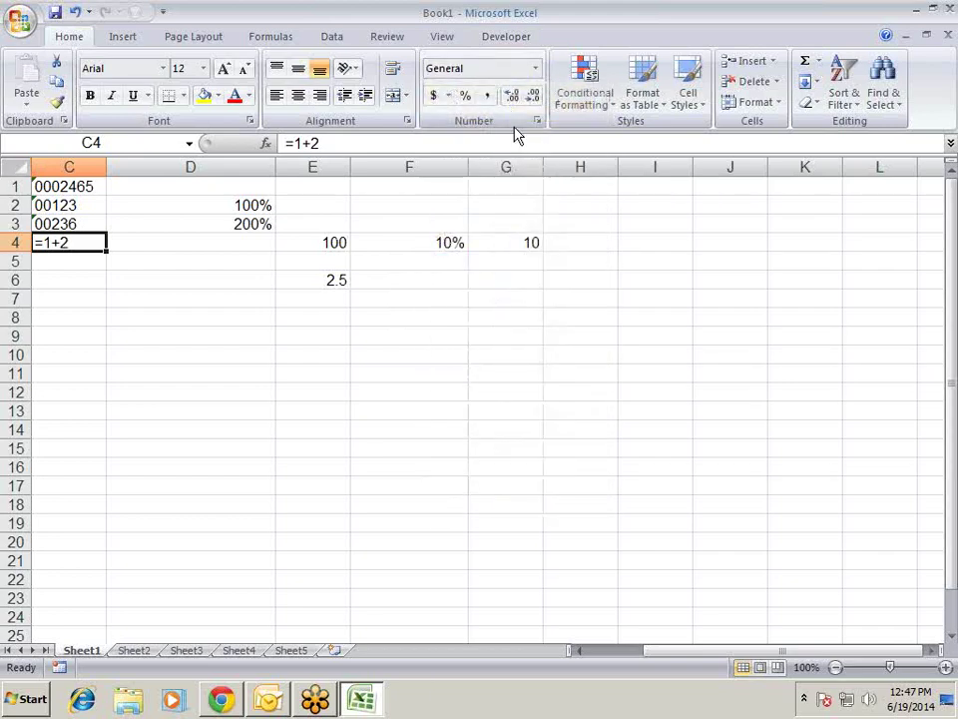
double_click(85, 243)
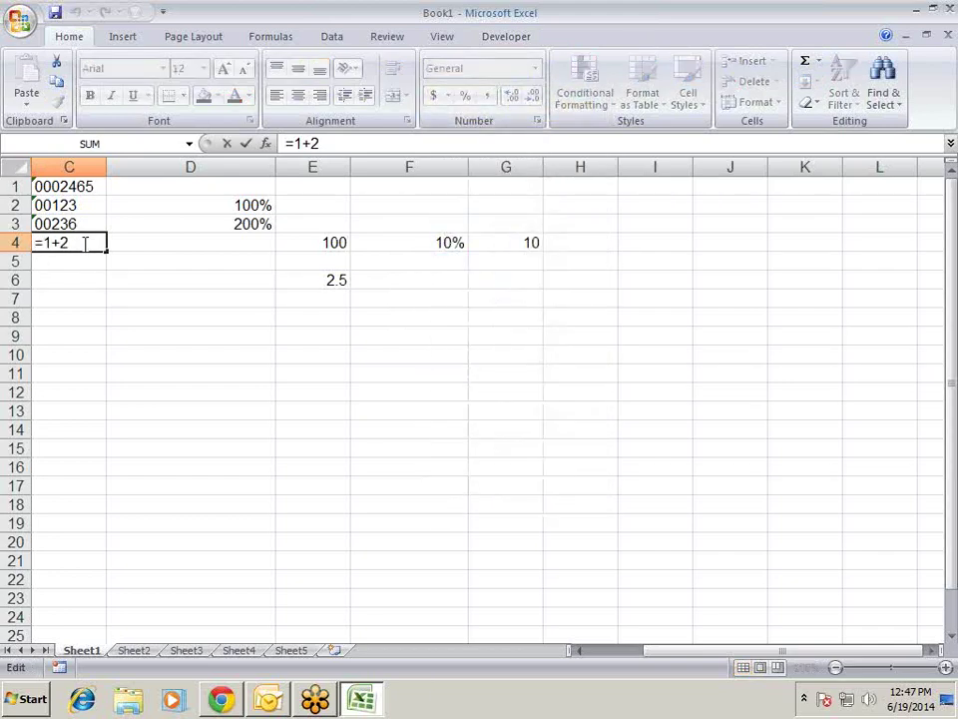
key(Return)
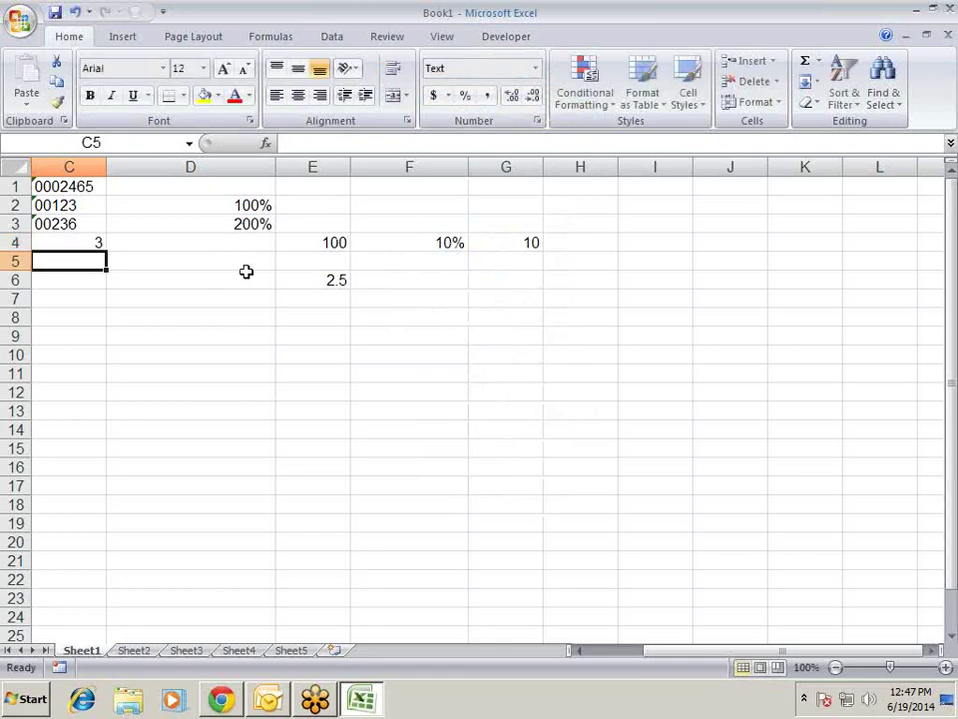
key(Up)
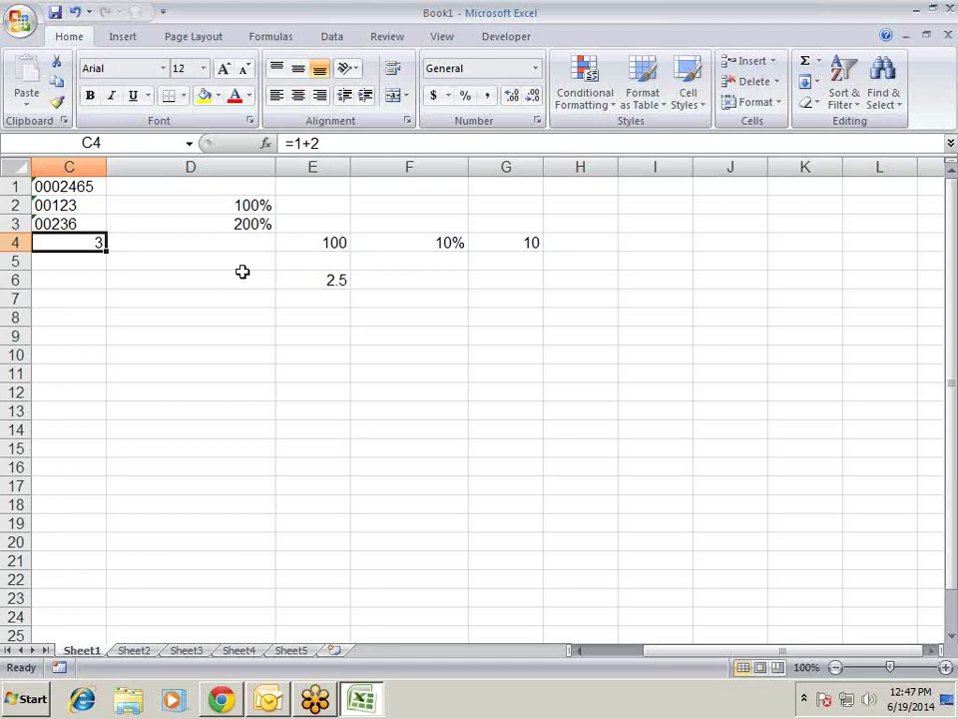
key(Up)
key(Up)
key(Up)
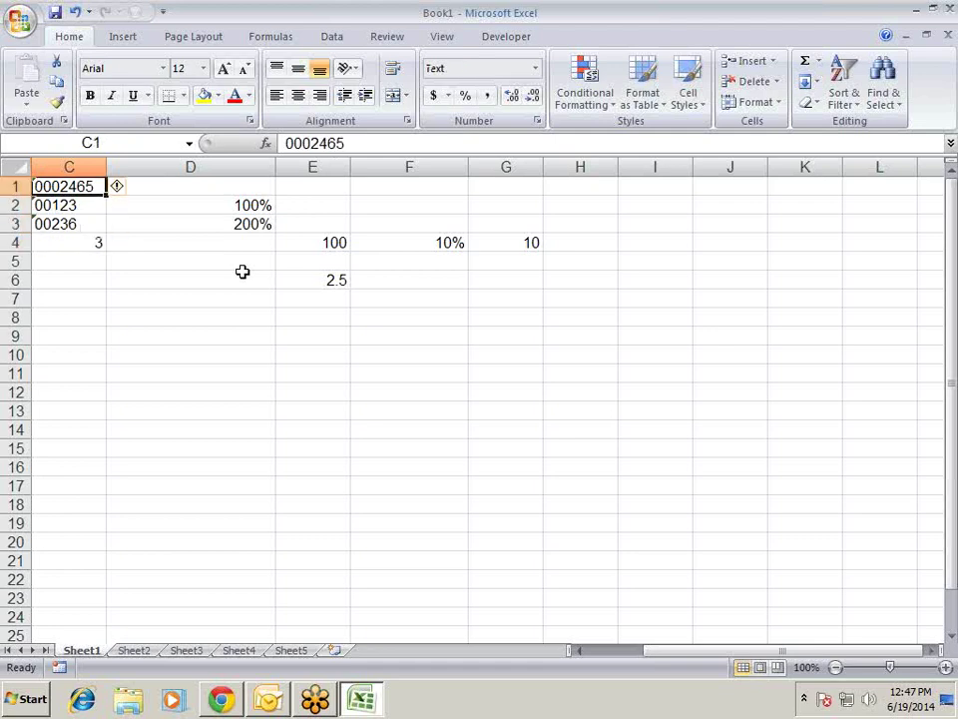
key(Down)
key(Down)
key(Down)
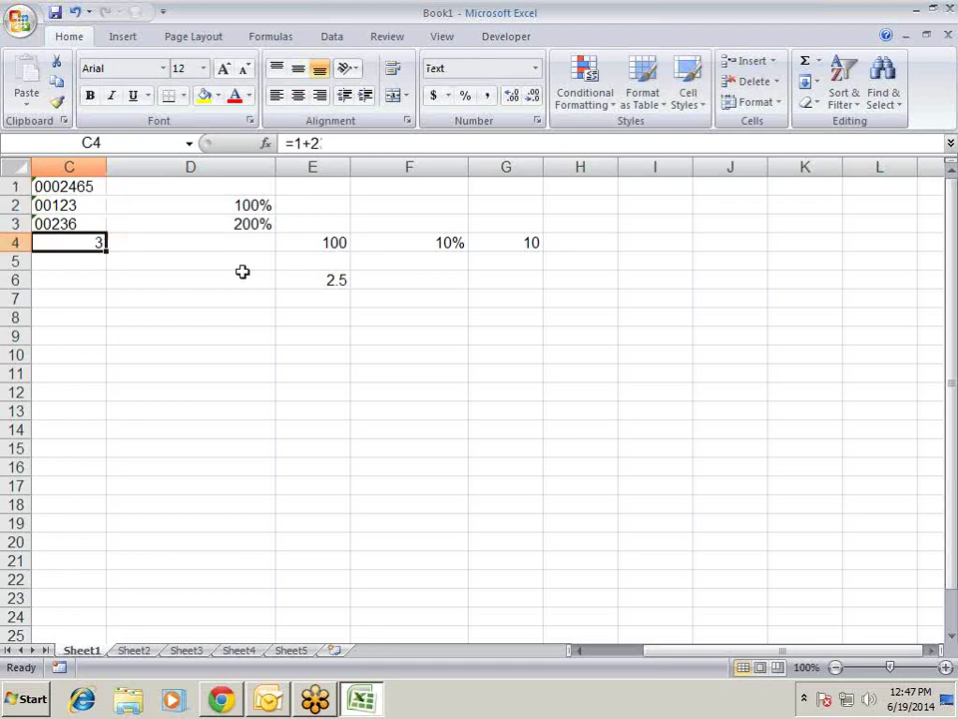
key(Delete)
key(Right)
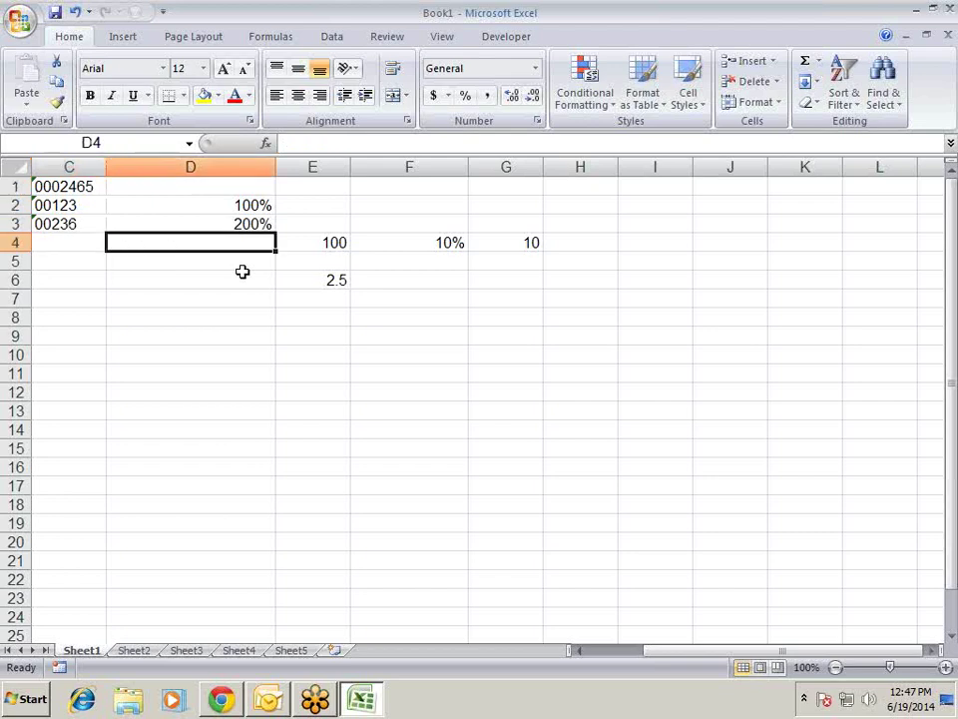
Step: Clear all values in D2:G6
key(Up)
key(Up)
key(shift+Right)
key(shift+Right)
key(shift+Right)
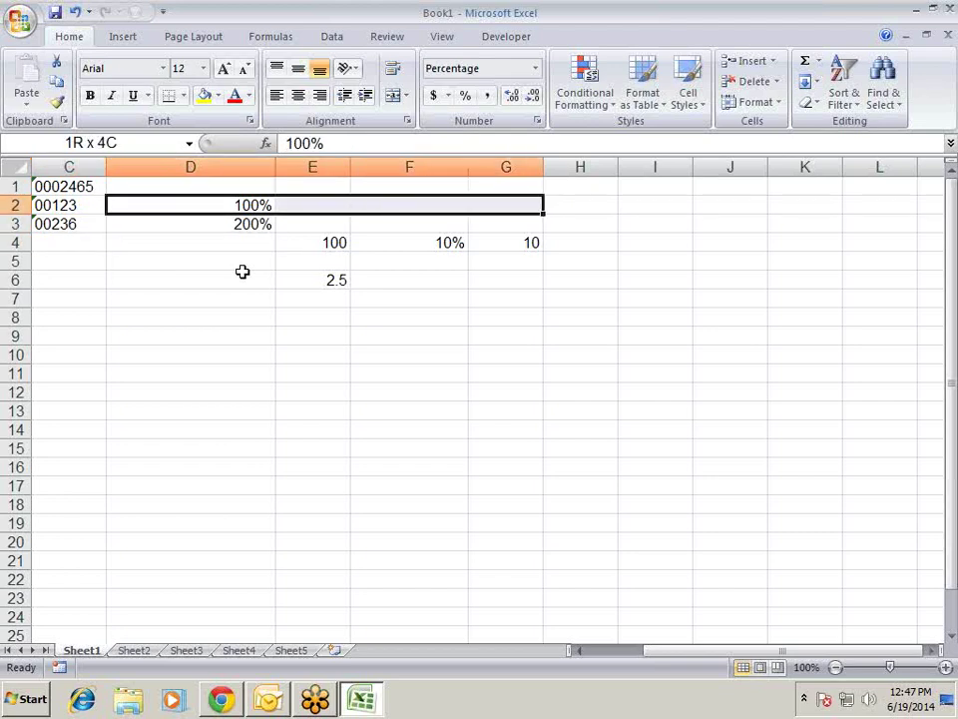
key(shift+Down)
key(shift+Down)
key(shift+Down)
key(shift+Down)
key(Delete)
Step: Convert the C1:C3 text codes to numbers 2465, 123 and 236
key(Left)
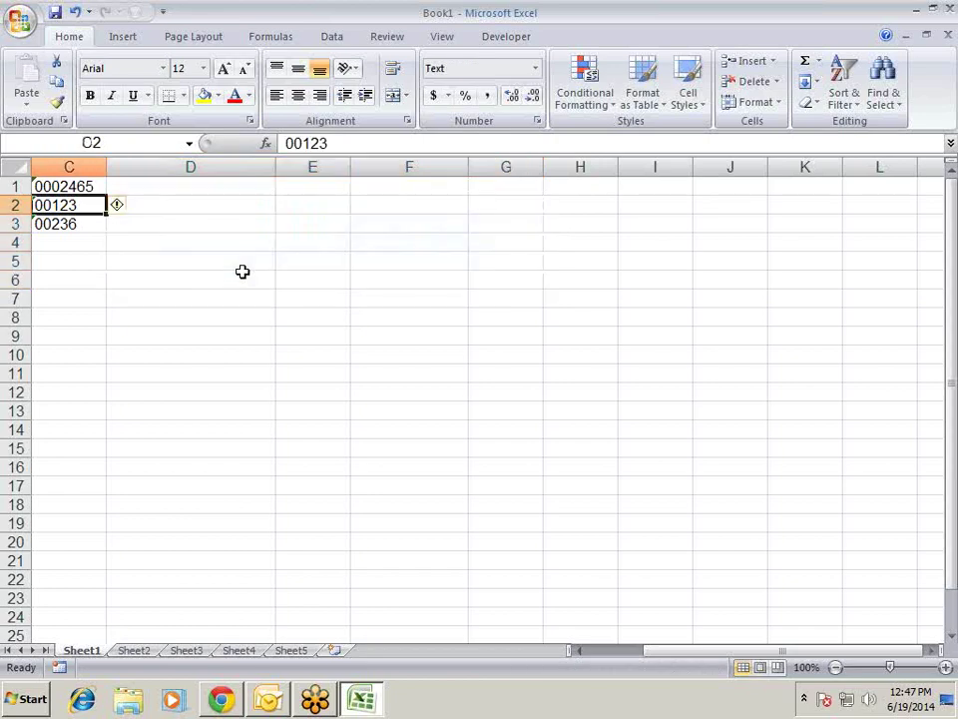
key(Left)
key(Left)
key(Right)
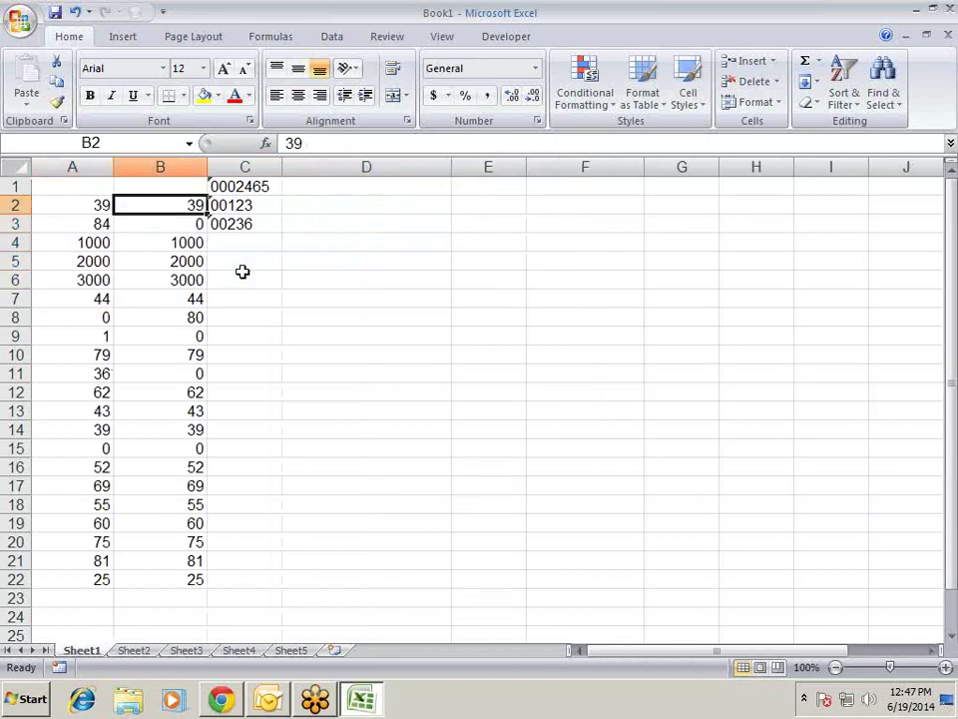
key(Right)
key(Up)
key(Down)
key(Down)
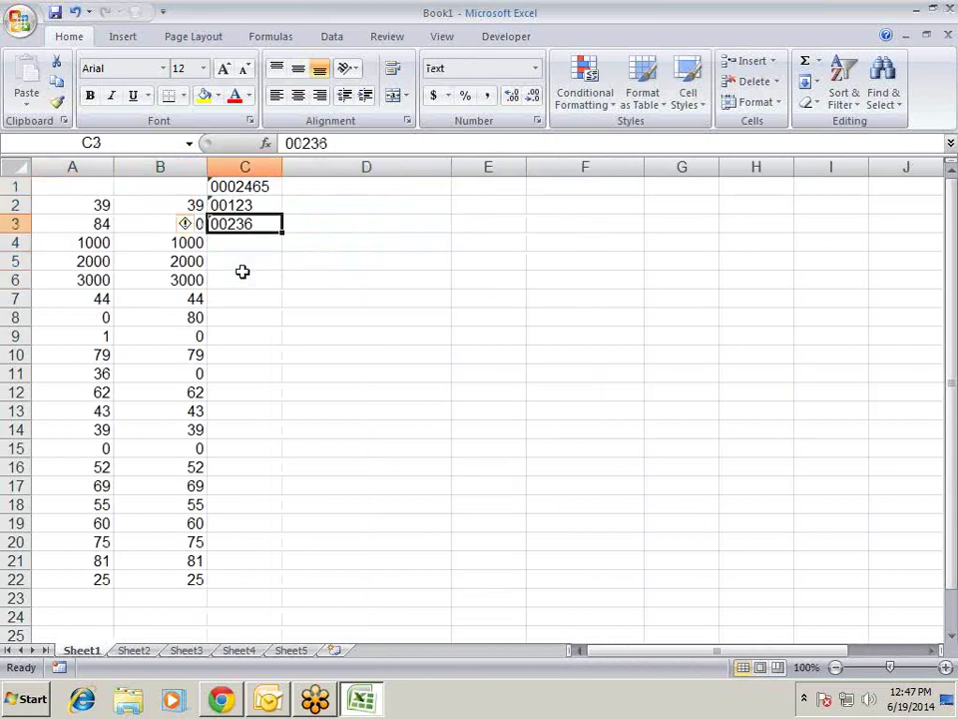
key(Up)
key(Up)
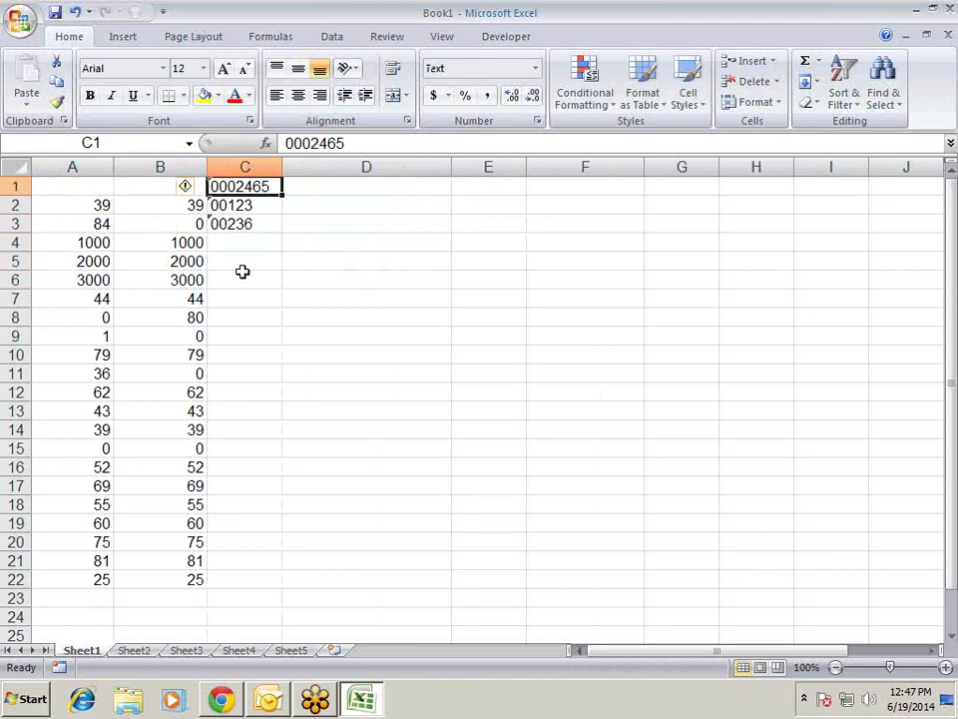
key(shift+Down)
key(shift+Down)
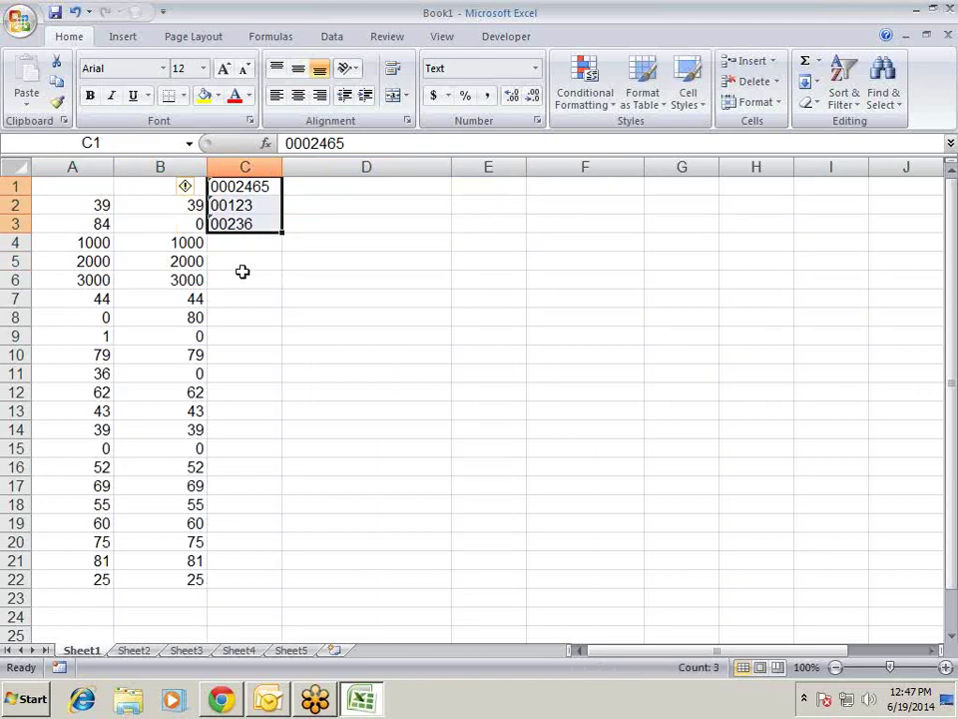
click(200, 188)
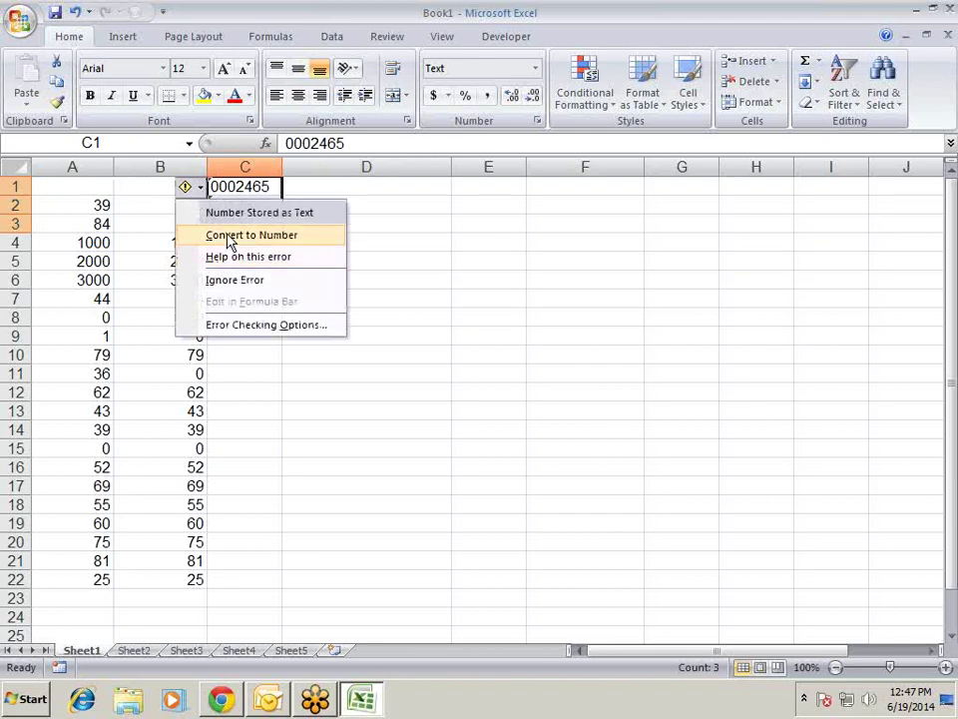
click(228, 235)
click(419, 319)
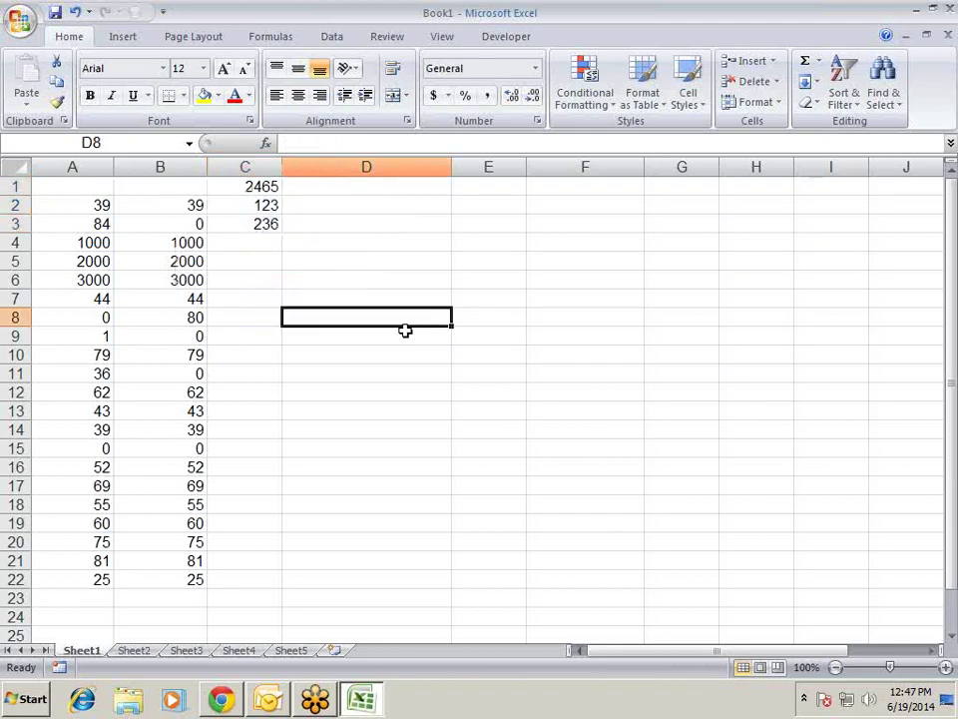
click(274, 225)
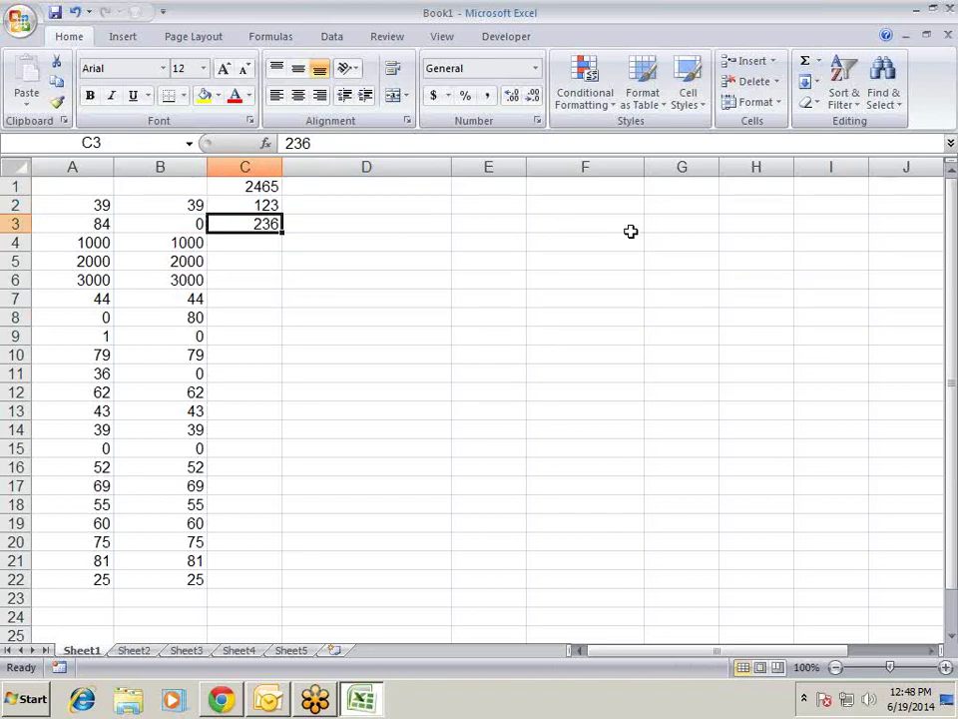
Step: Replace C1:C3's custom code with 000000 so they show 002465, 000123, 000236
key(Up)
key(Up)
key(shift+Down)
key(shift+Down)
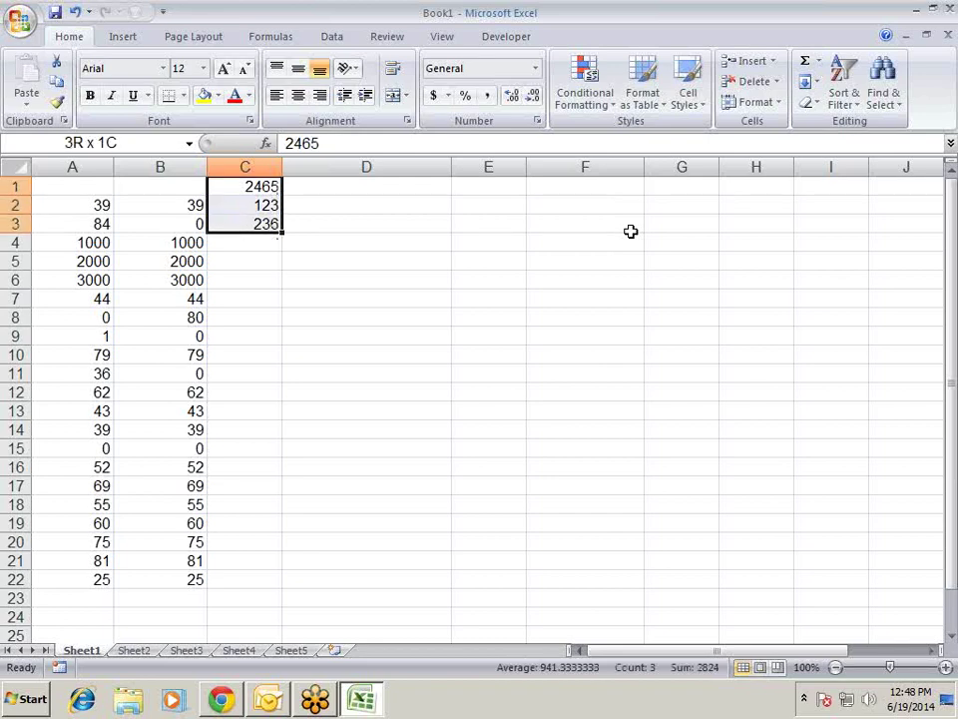
key(ctrl+1)
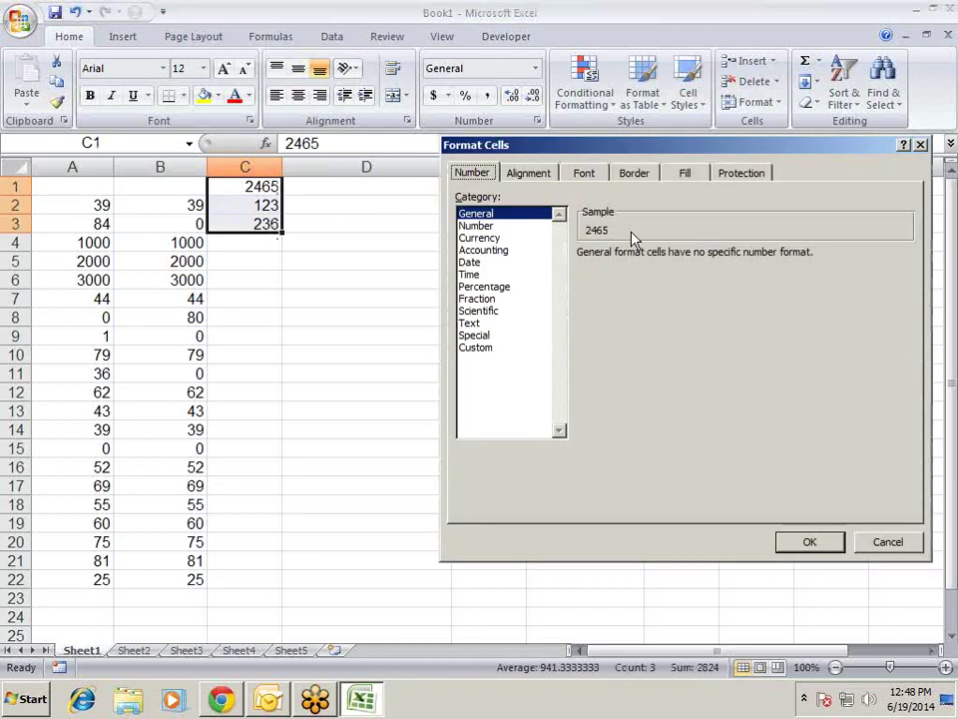
click(473, 349)
click(475, 336)
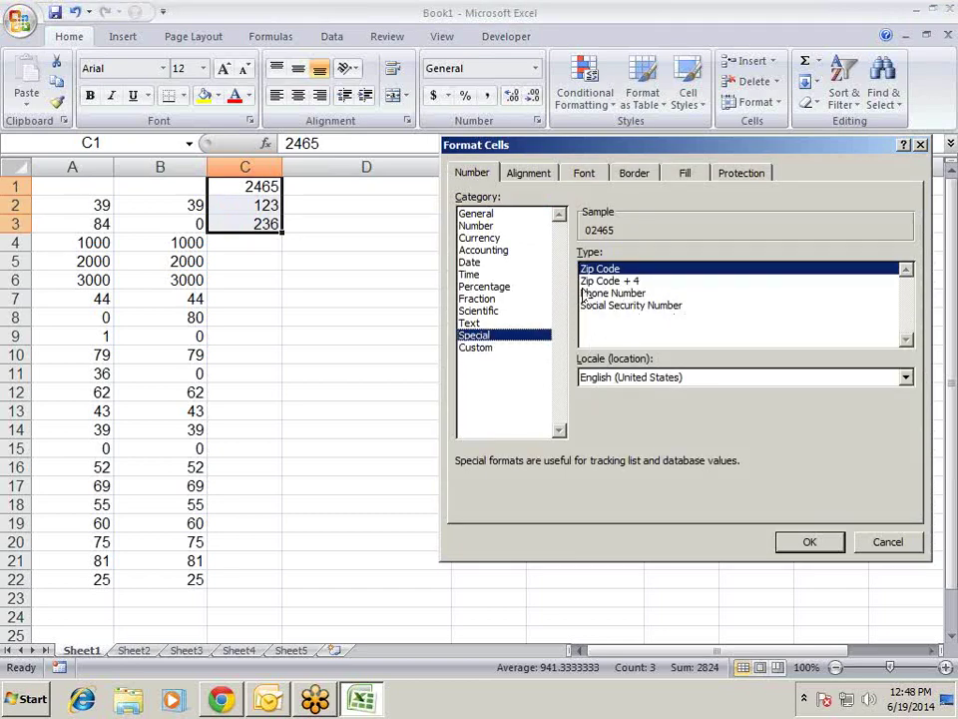
click(485, 349)
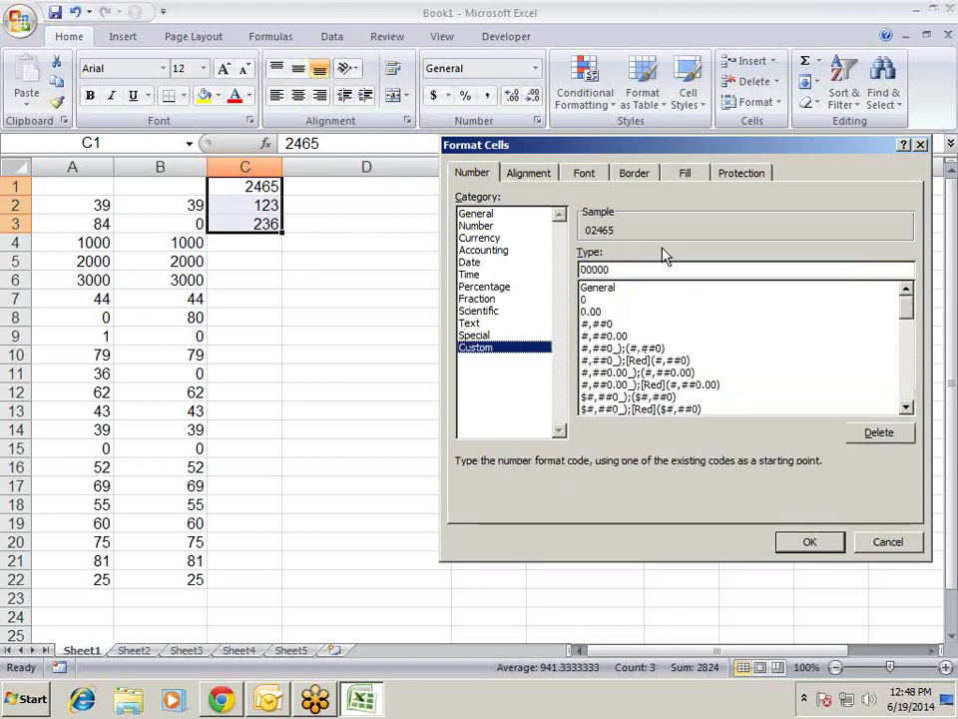
drag(629, 269, 557, 268)
key(BackSpace)
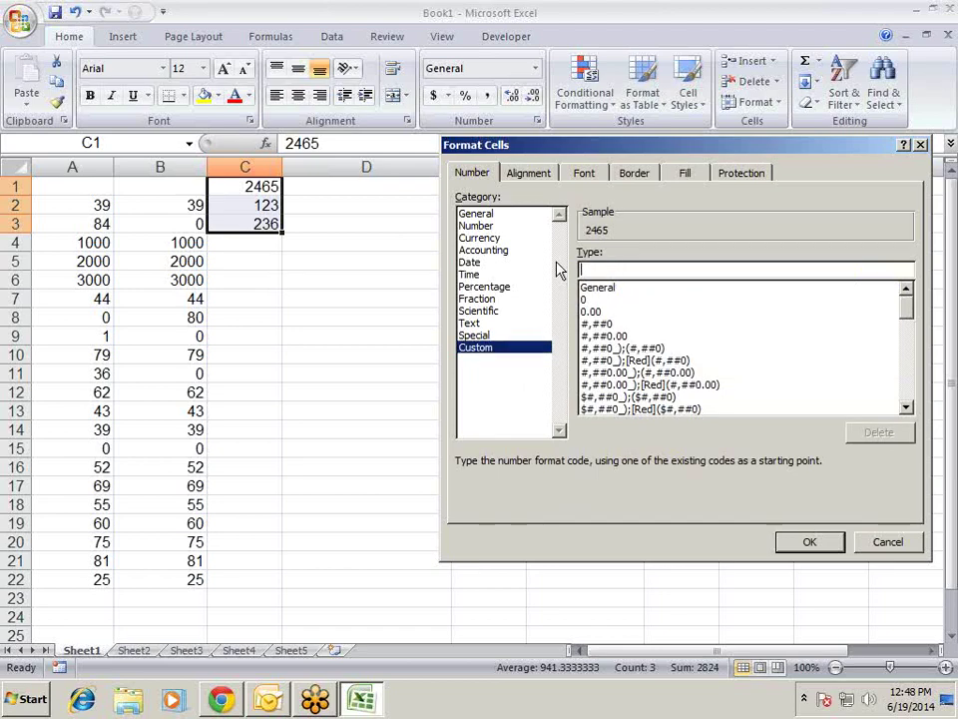
text(000)
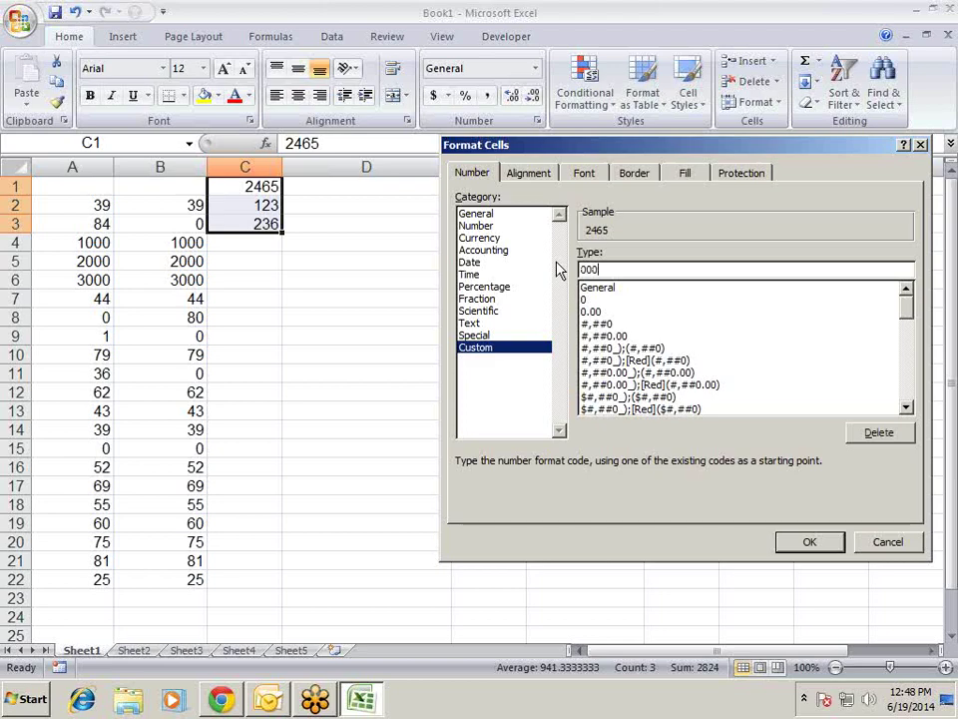
text(000)
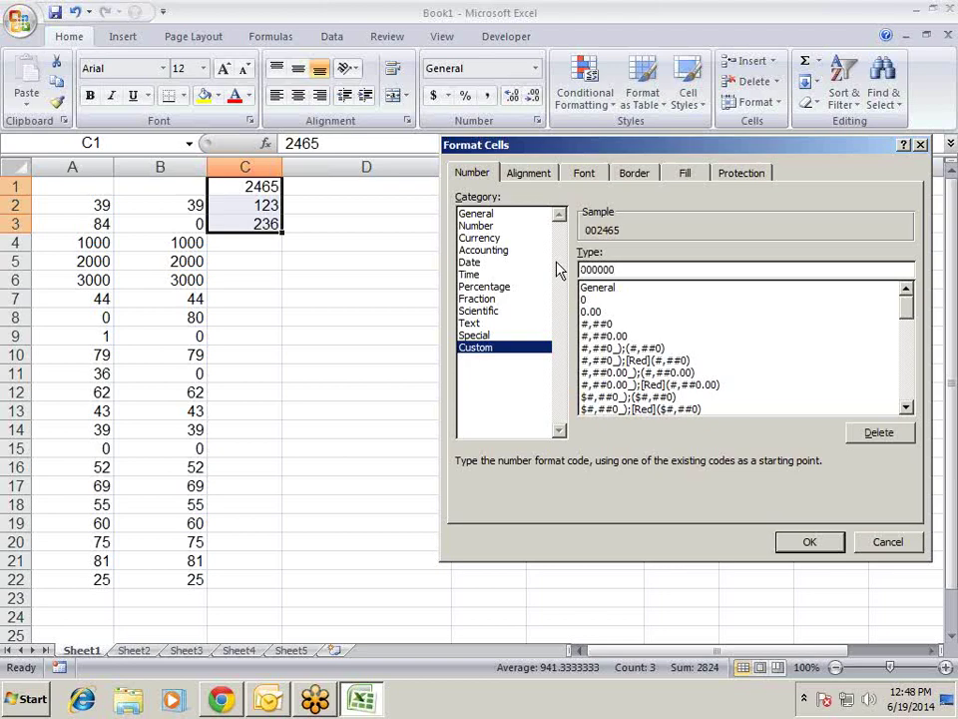
key(Return)
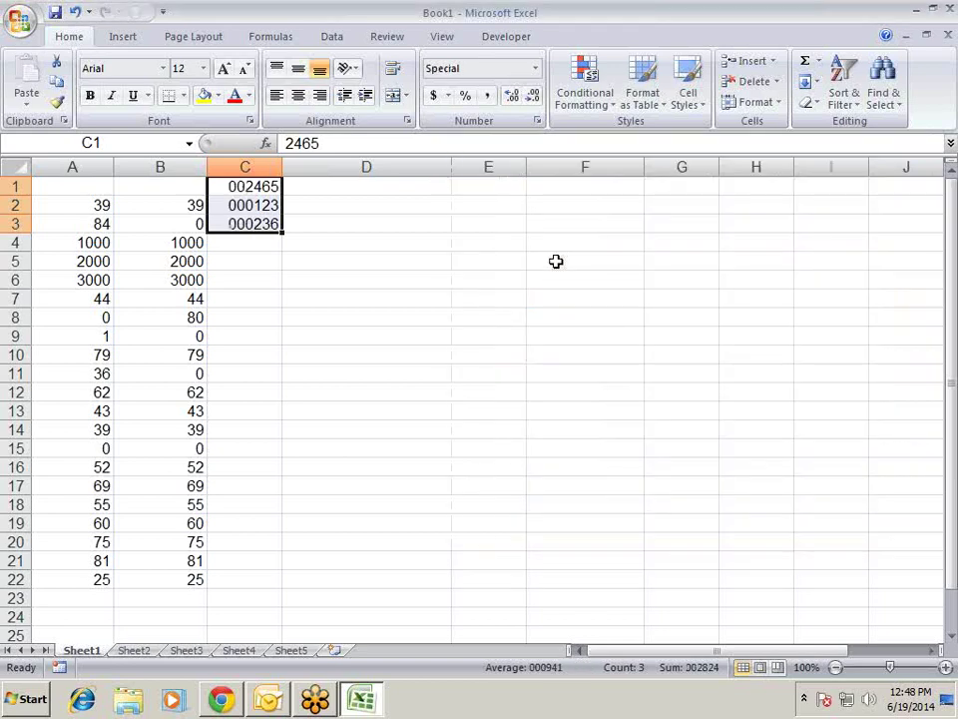
key(Up)
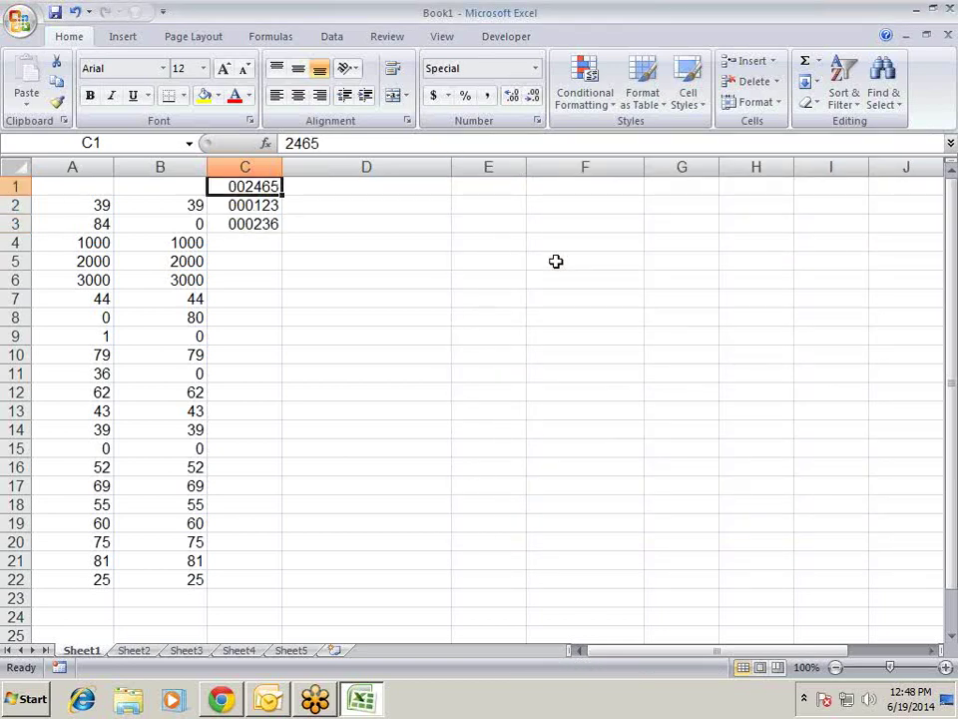
Step: Change C2 to 12 and C3 to 03, displayed as 000012 and 000003
key(Down)
key(Down)
key(Up)
key(Up)
key(Down)
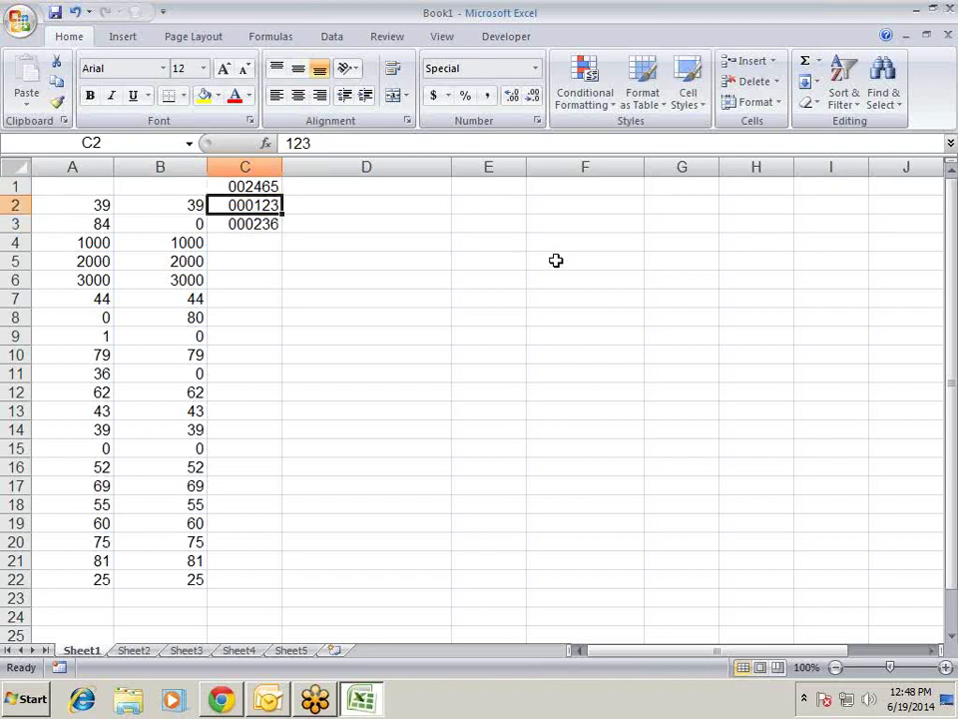
text(12)
key(Return)
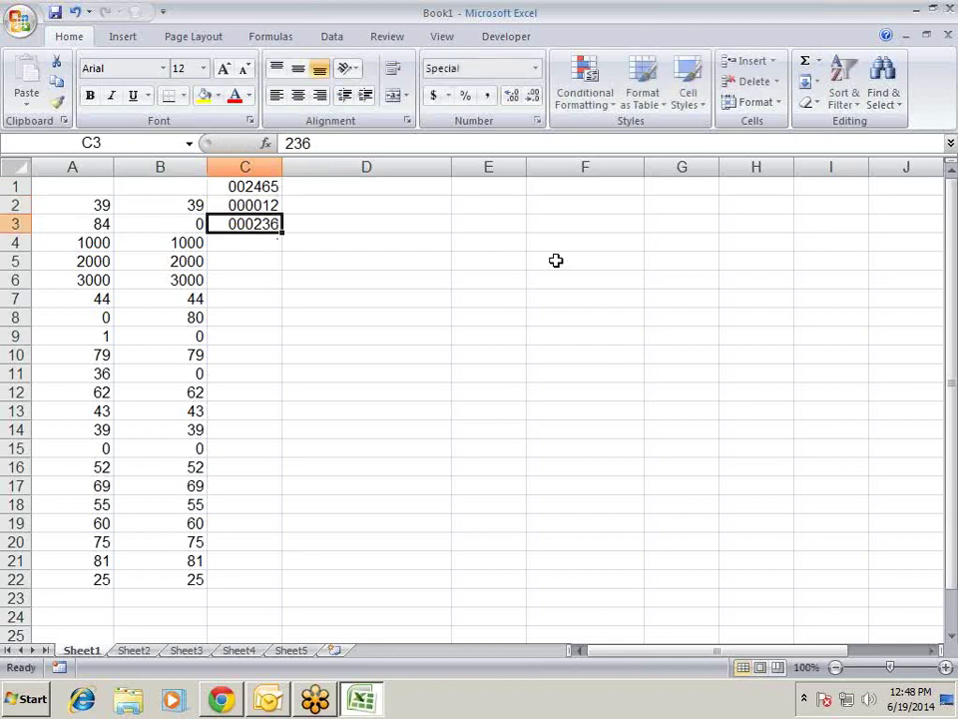
text(03)
key(Return)
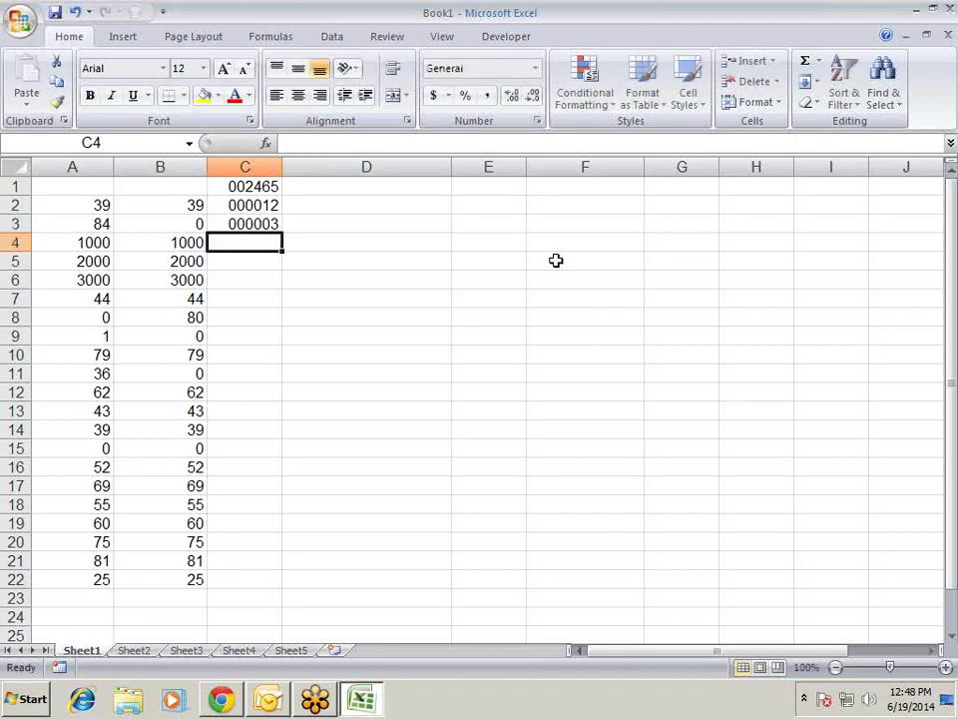
Step: Total C1:C3 with =SUM(C1:C3) in C4 and make the 002480 total bold
key(Up)
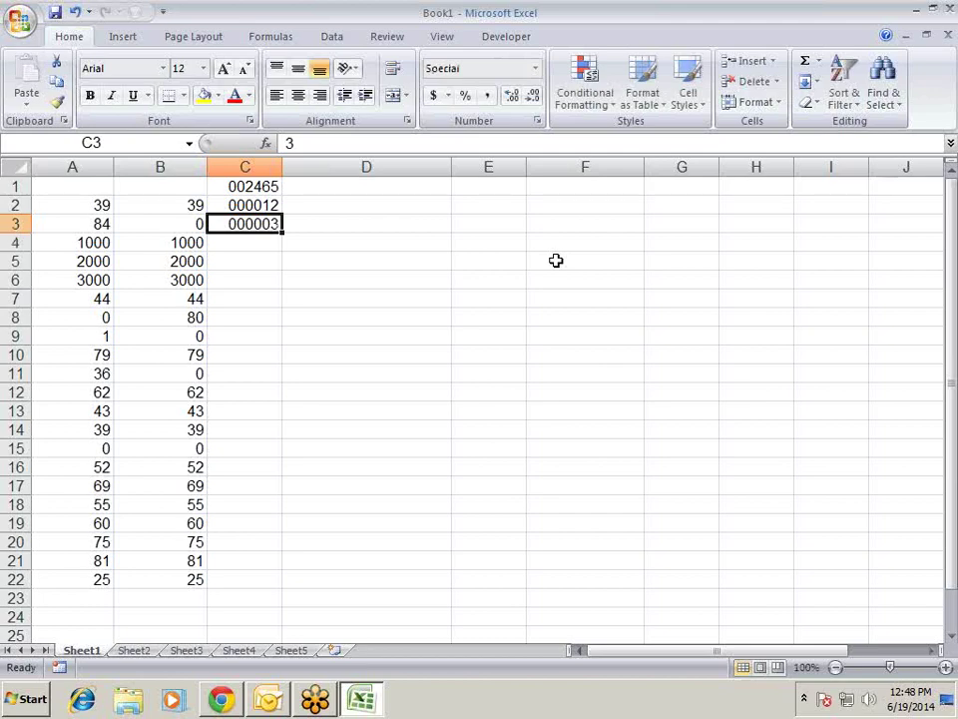
key(Up)
key(Up)
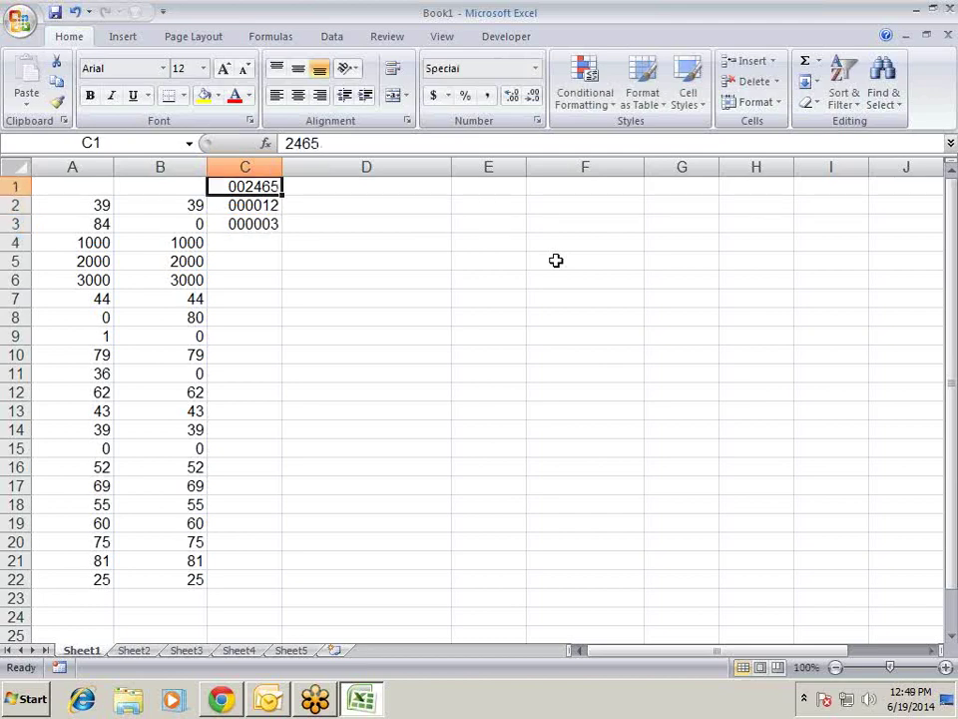
key(Down)
key(Down)
key(Up)
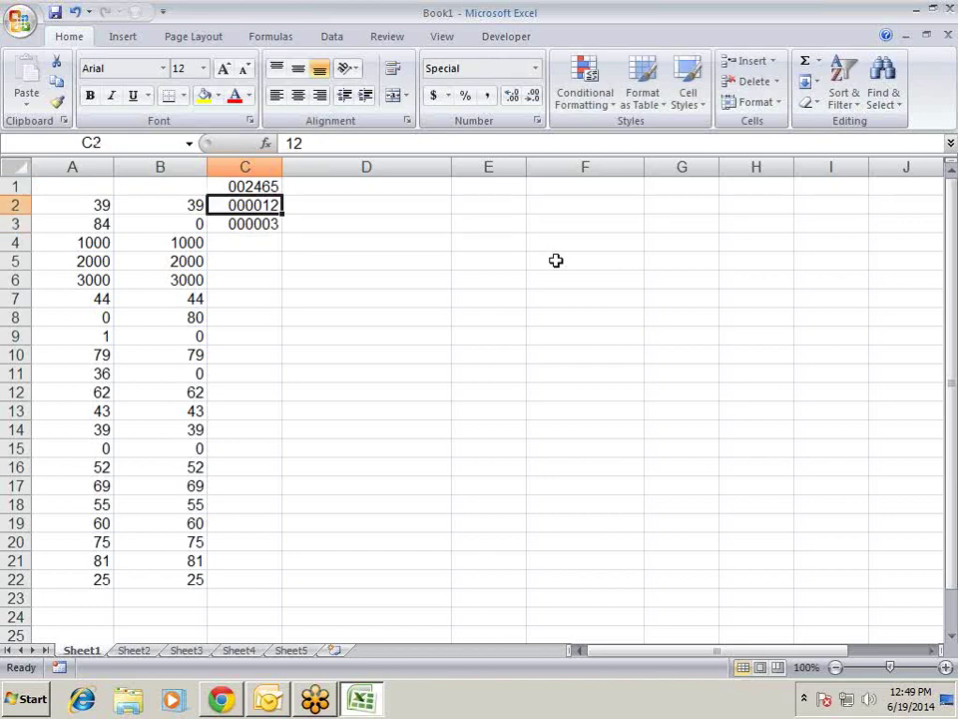
key(Up)
key(Down)
key(Down)
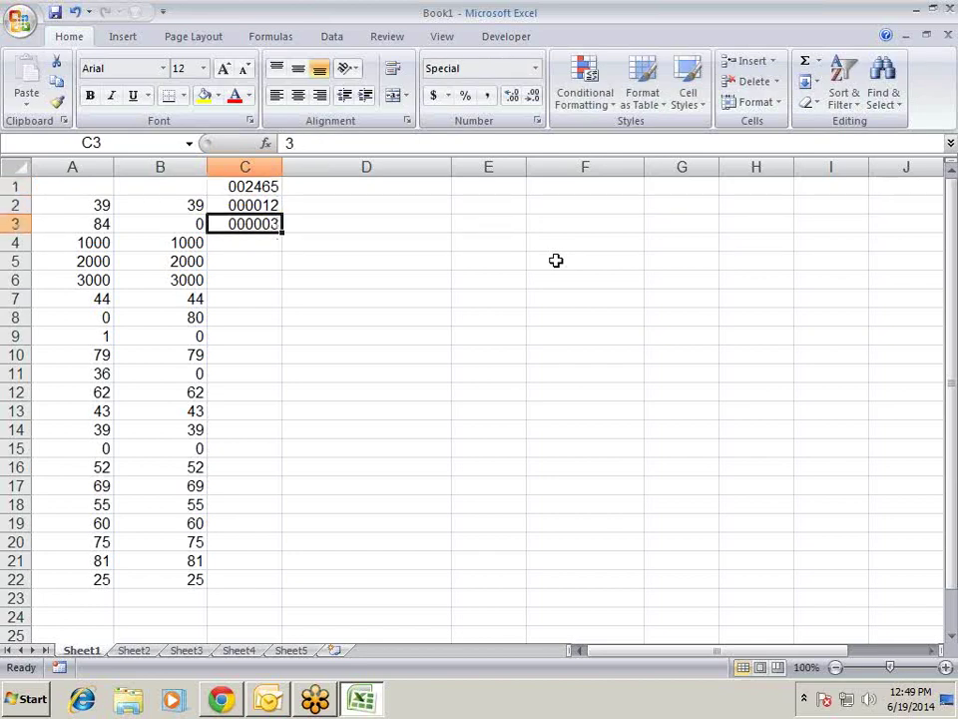
key(Down)
key(alt+equal)
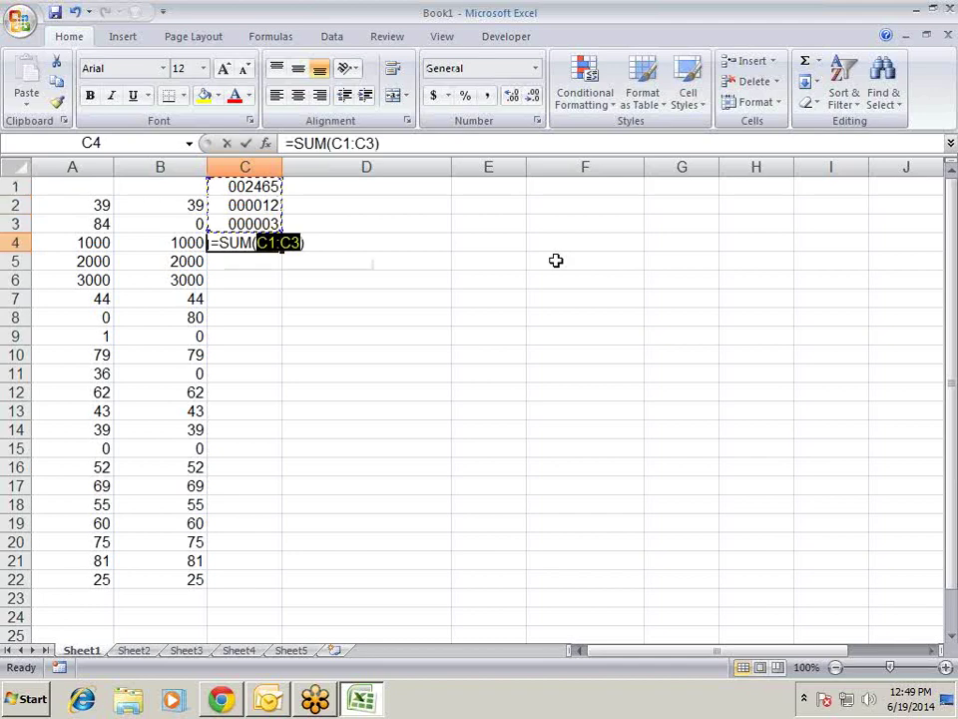
key(Return)
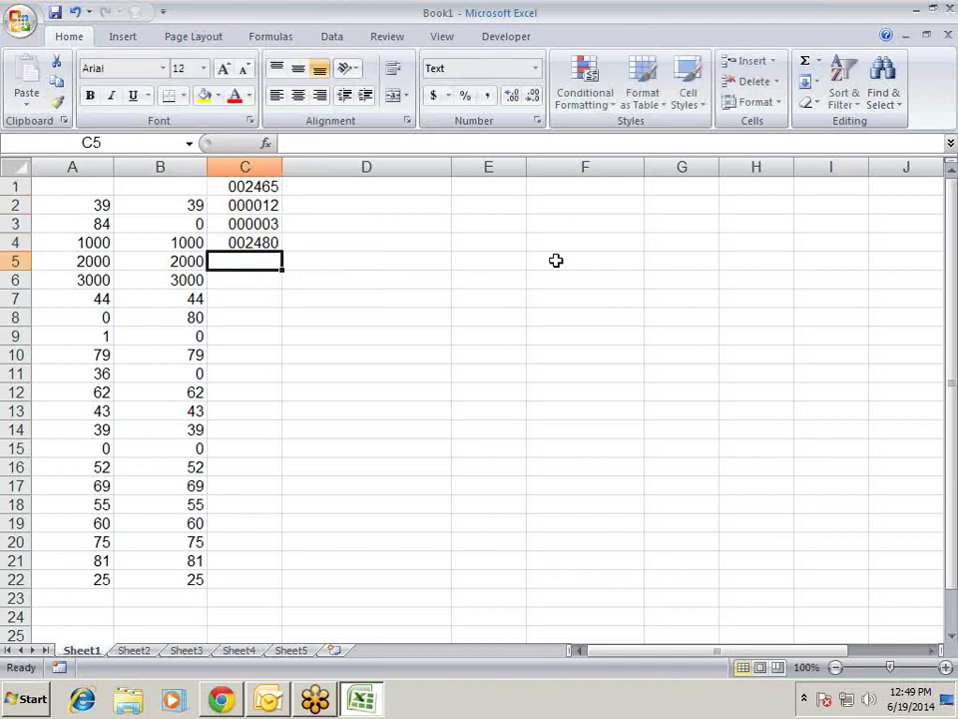
key(Up)
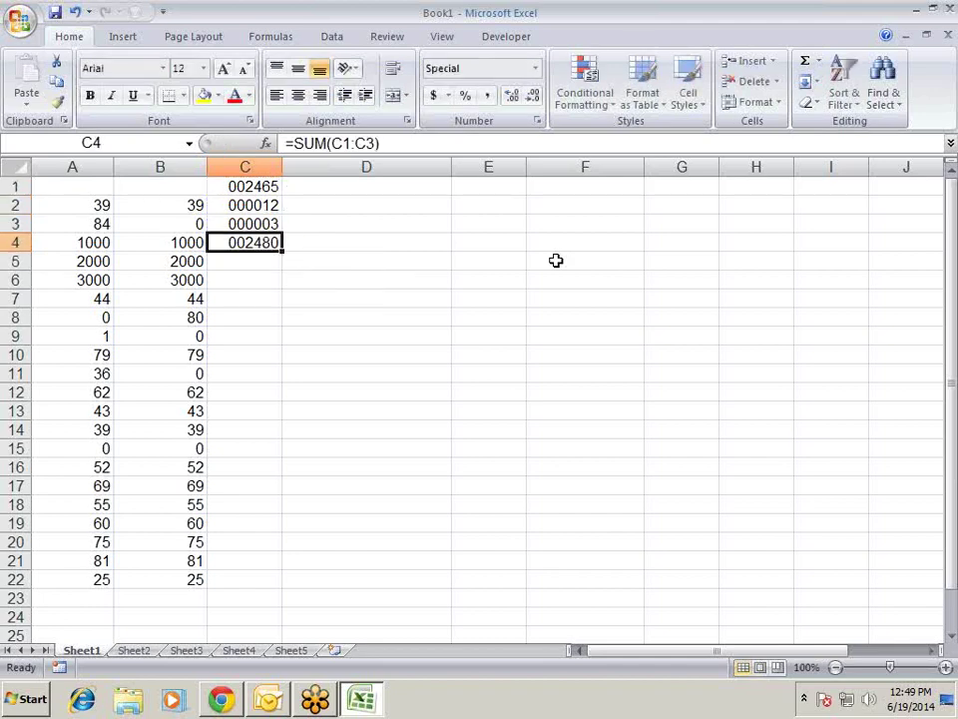
key(ctrl+b)
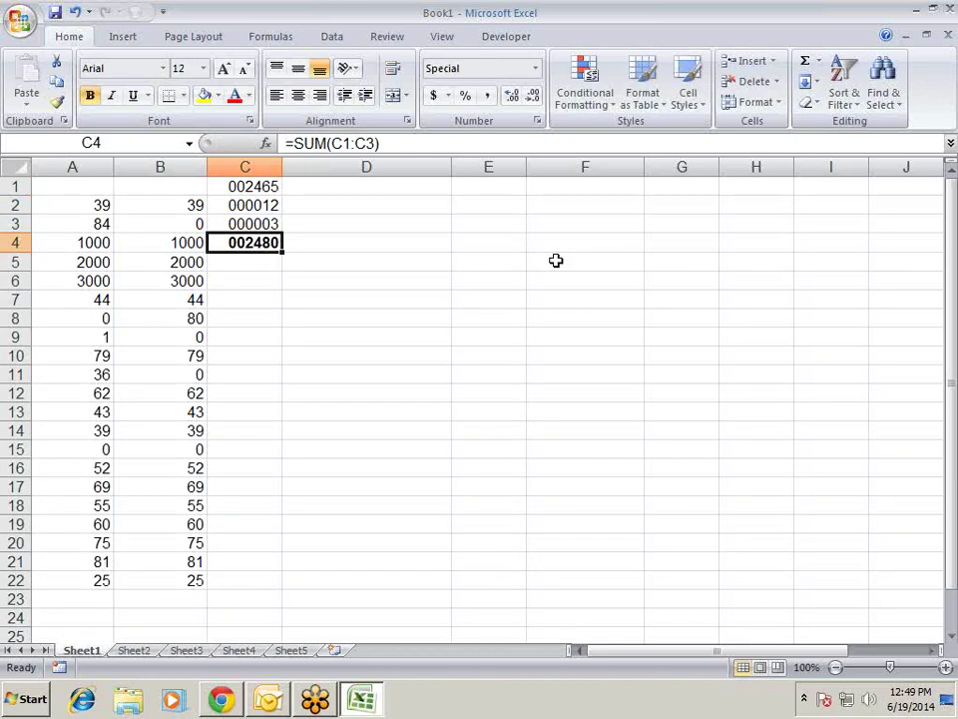
Step: Copy the three codes in C1:C3
key(Up)
key(Up)
key(Up)
key(Down)
key(Down)
key(Up)
key(Up)
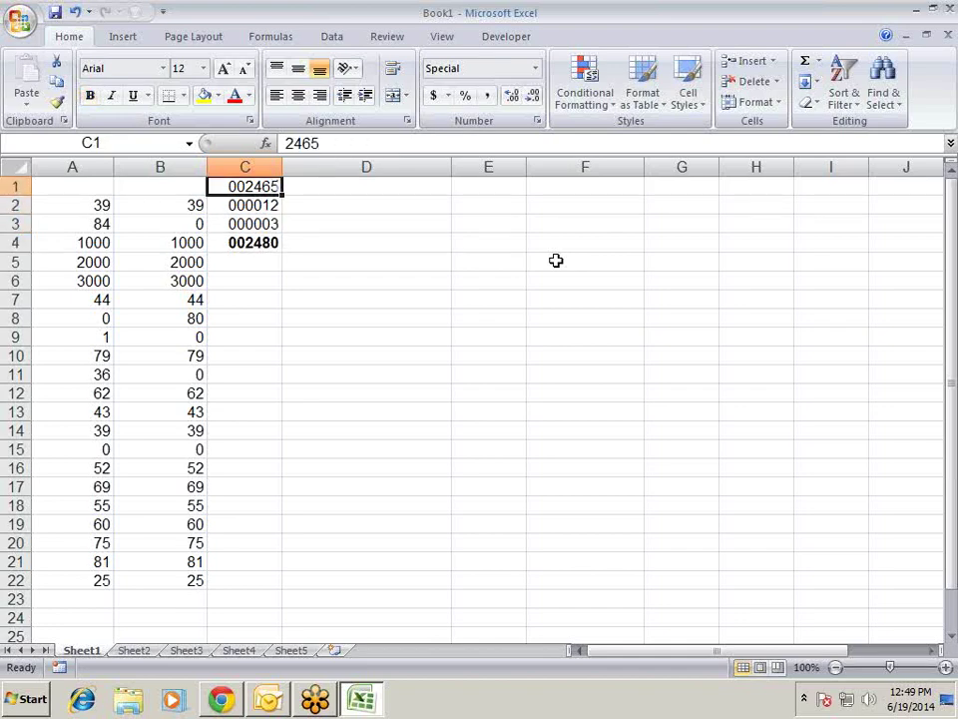
key(shift+Down)
key(shift+Down)
key(ctrl+c)
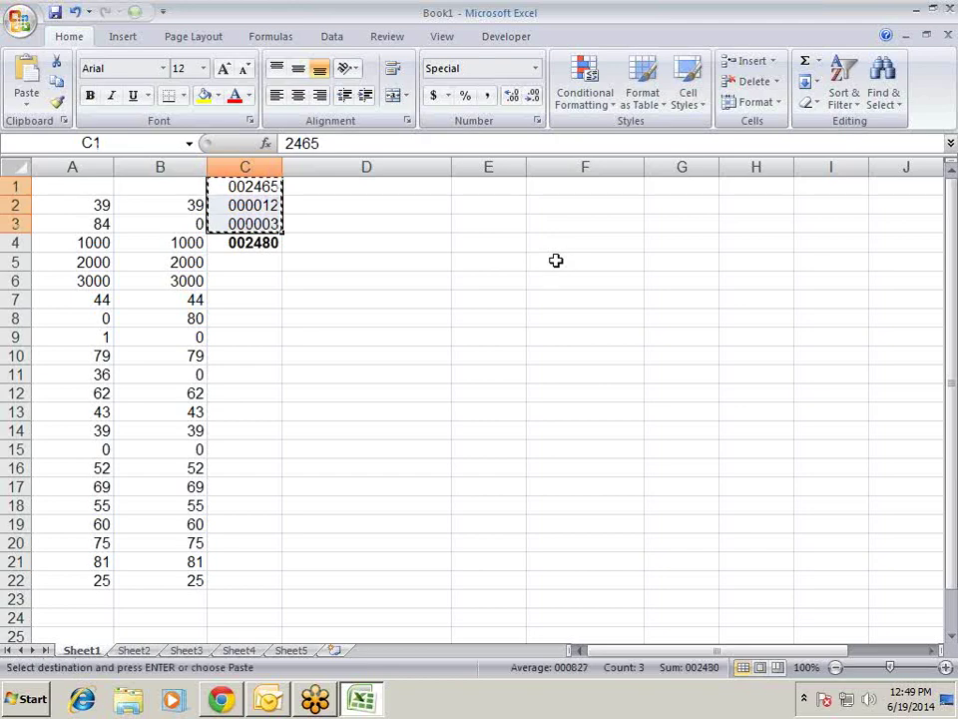
key(Right)
key(Right)
key(Left)
key(alt+e)
key(s)
key(v)
key(Return)
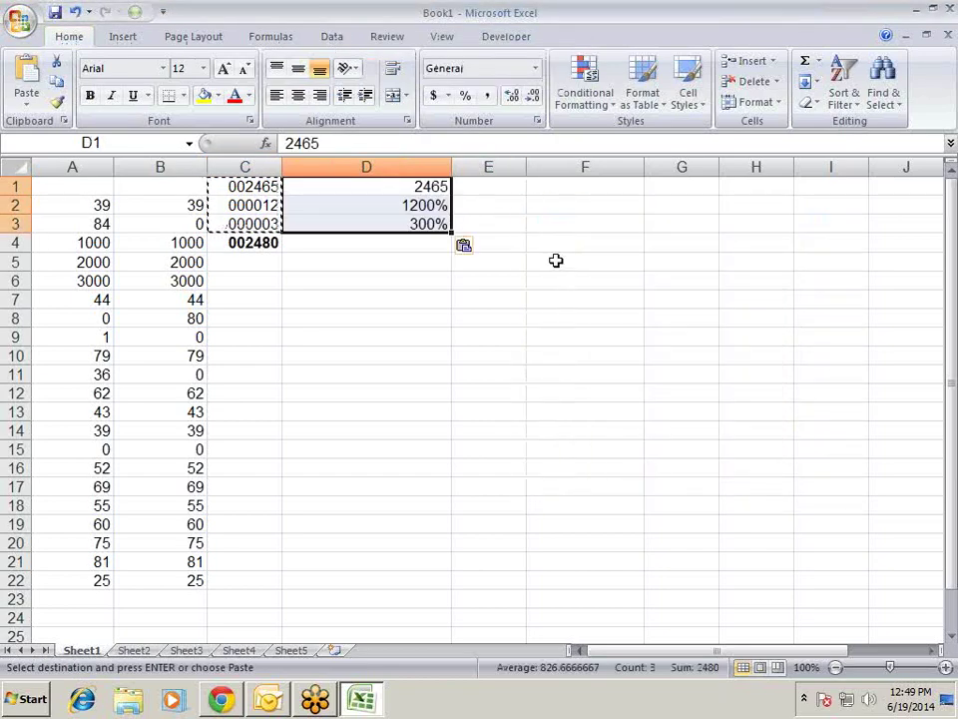
key(ctrl+shift+asciitilde)
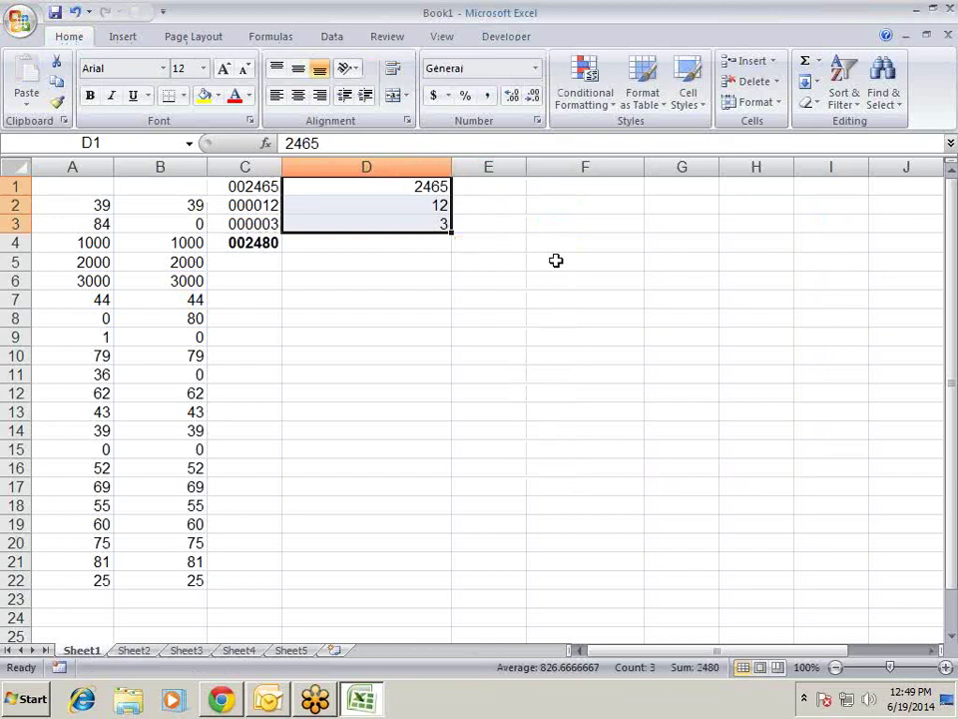
key(Left)
key(Down)
key(Down)
key(Down)
key(Up)
key(Up)
key(Up)
key(Right)
key(Right)
key(Left)
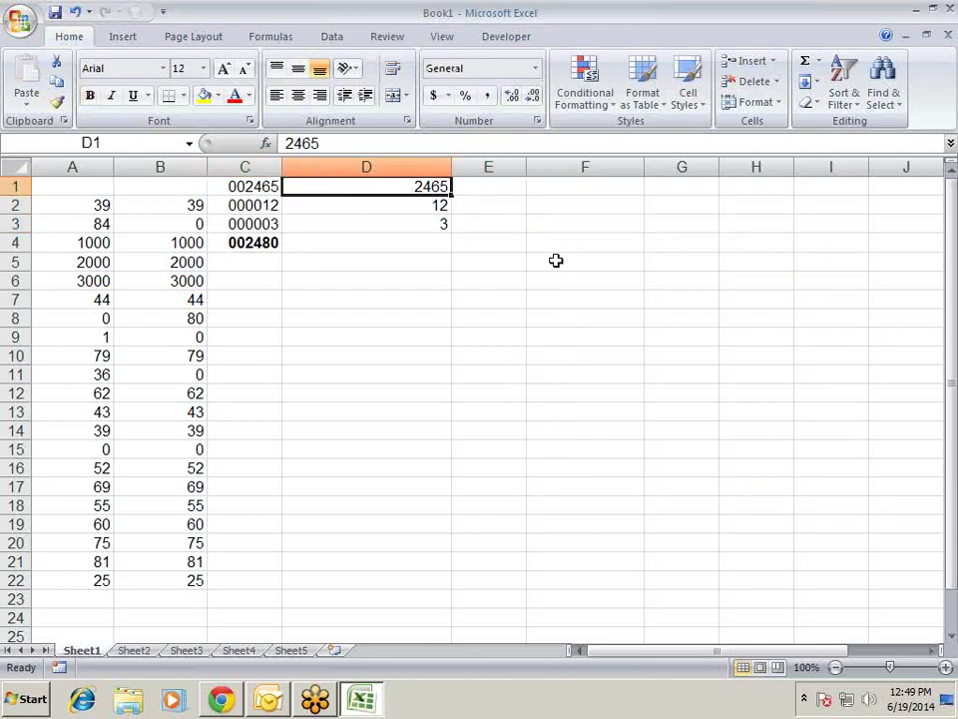
key(Left)
key(Down)
key(Down)
key(Down)
key(Up)
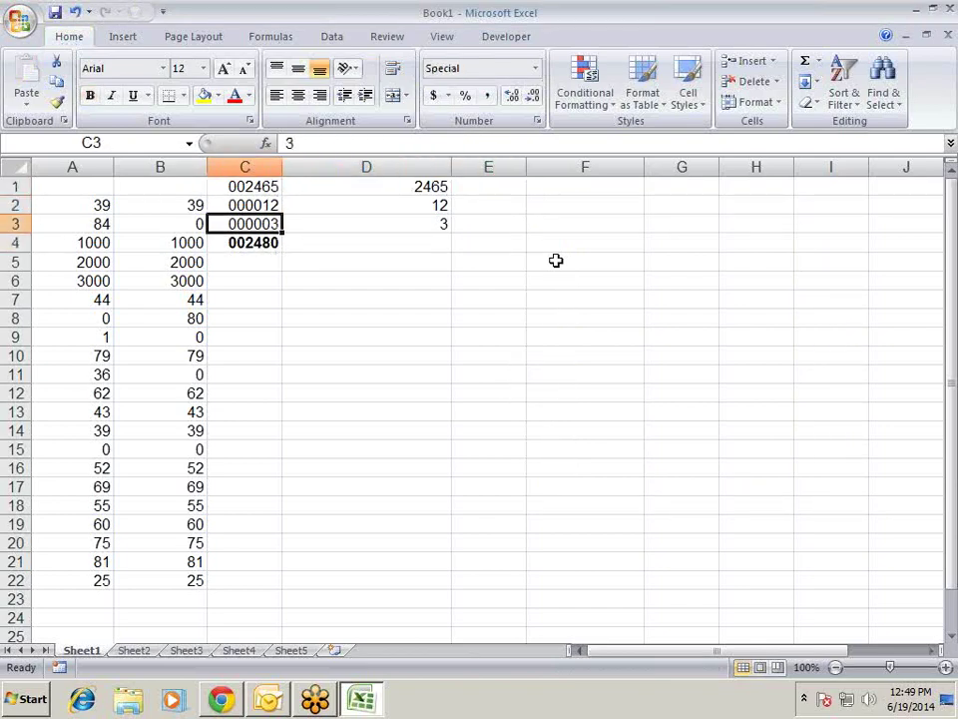
key(Up)
key(Up)
key(Right)
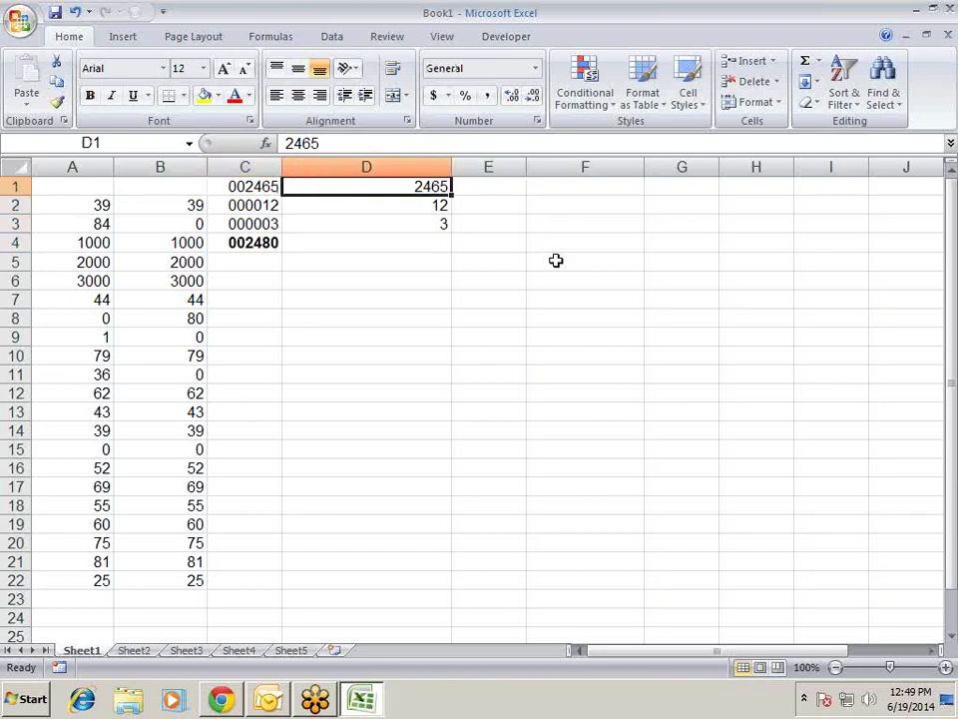
key(shift+Down)
key(shift+Down)
key(Delete)
key(Left)
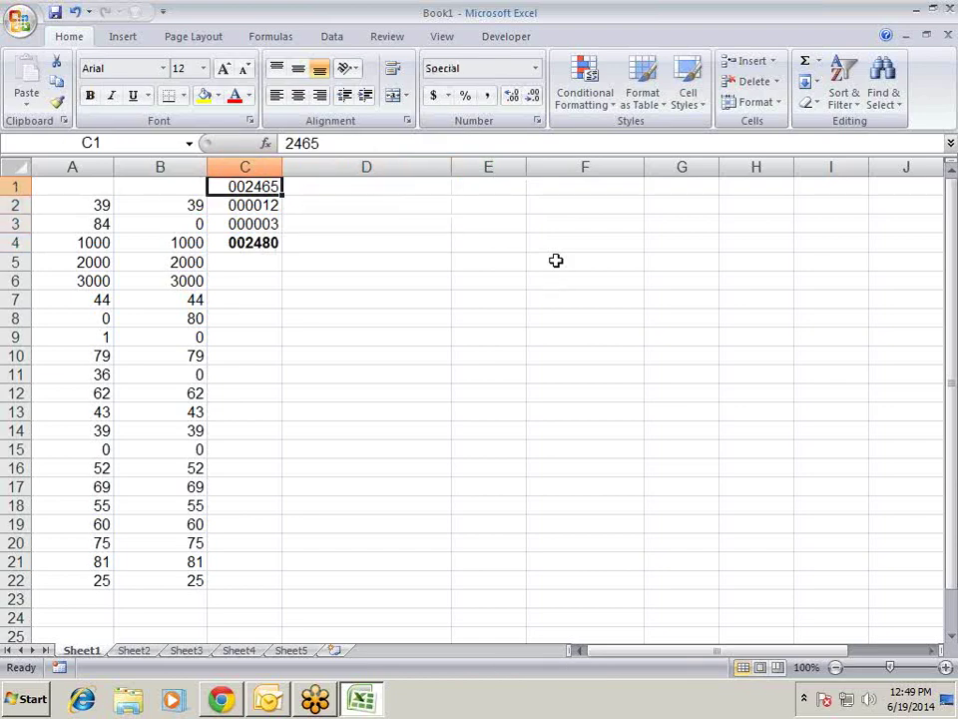
key(Down)
key(Down)
key(Up)
key(Up)
Step: Try typing 89 and then +91 directly into D1, and clear the cell again
key(Right)
key(Right)
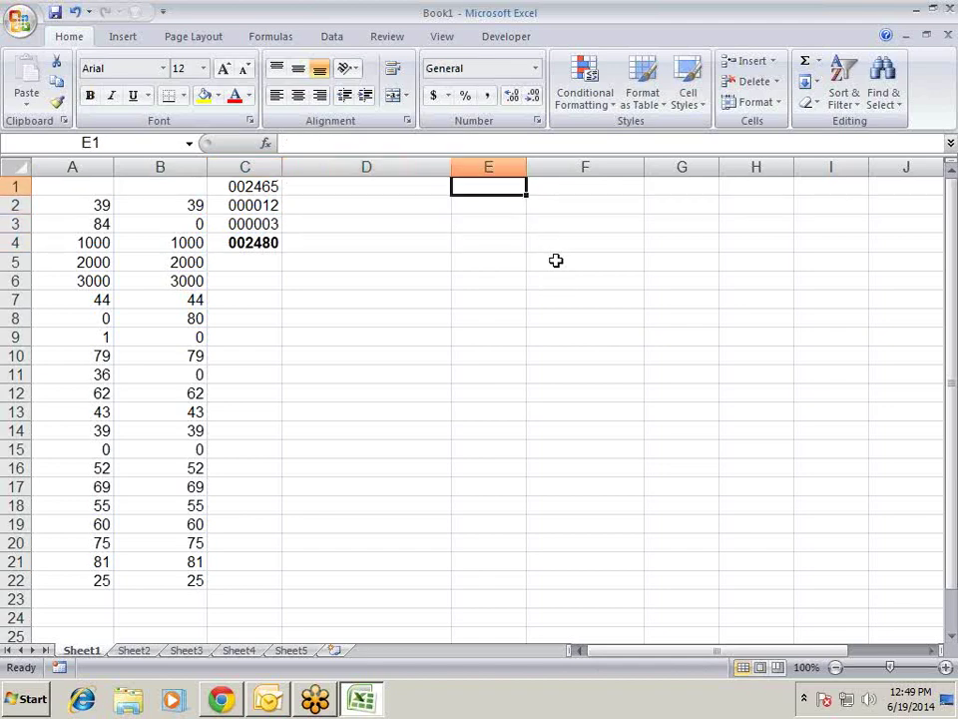
key(Left)
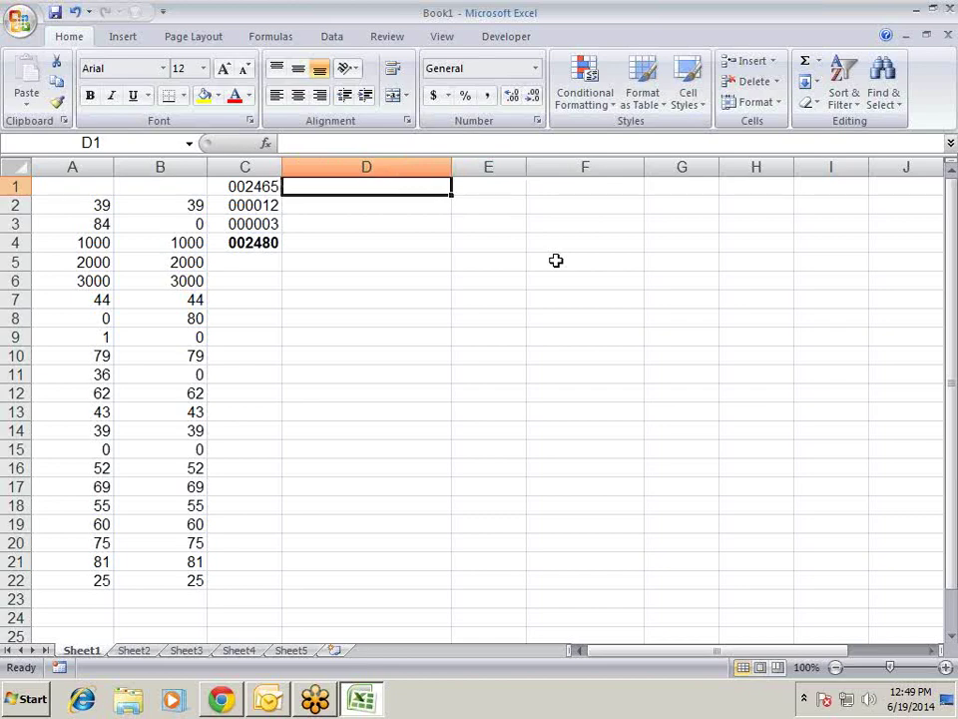
text(89)
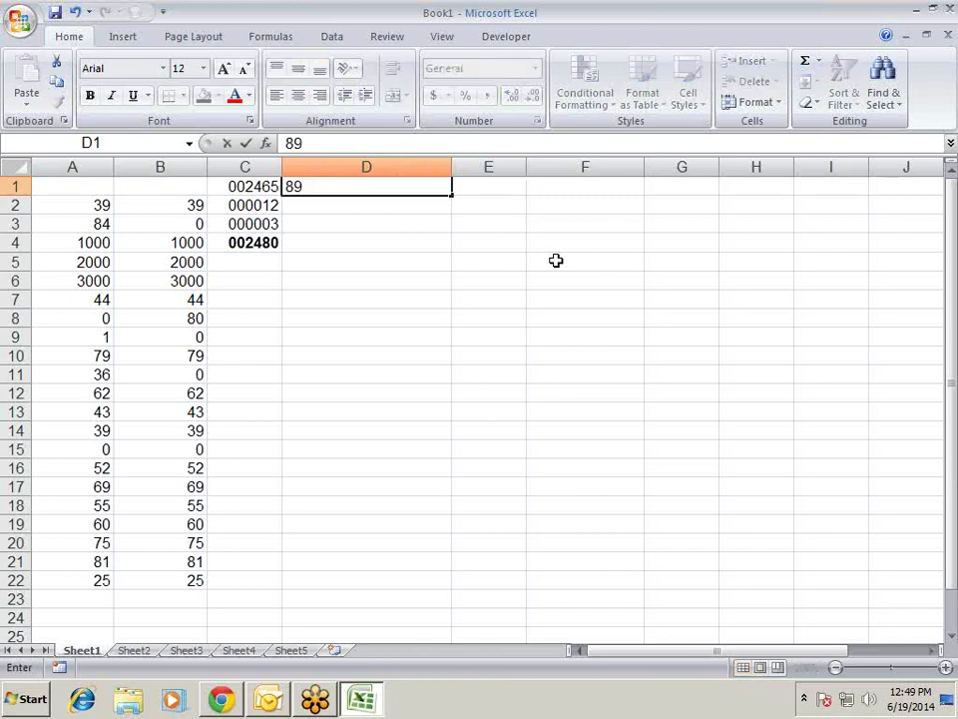
key(Escape)
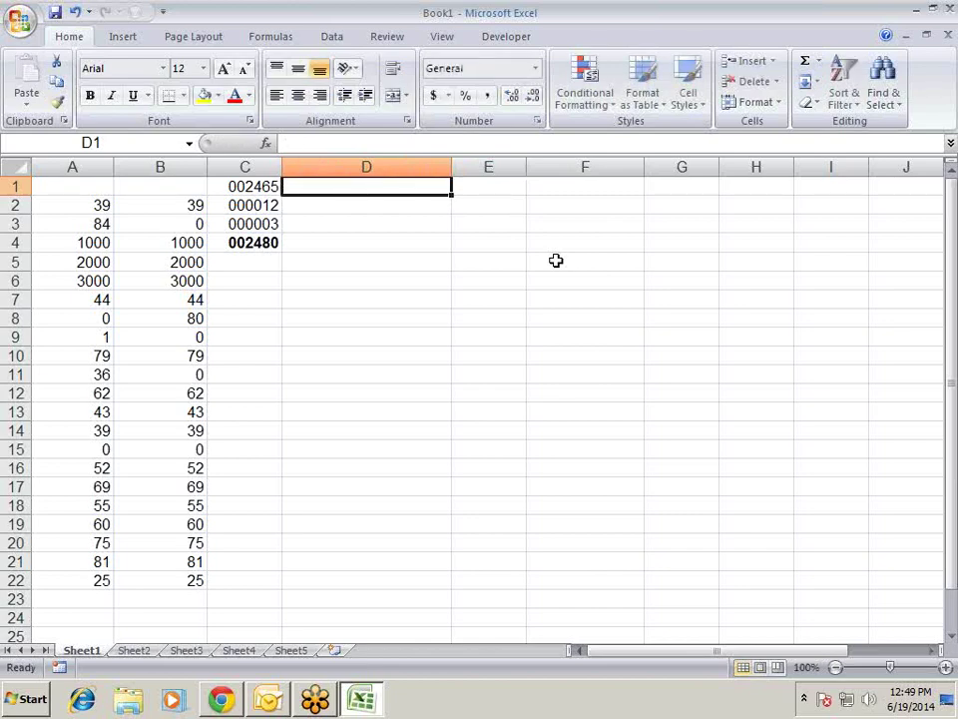
text(+91)
key(Return)
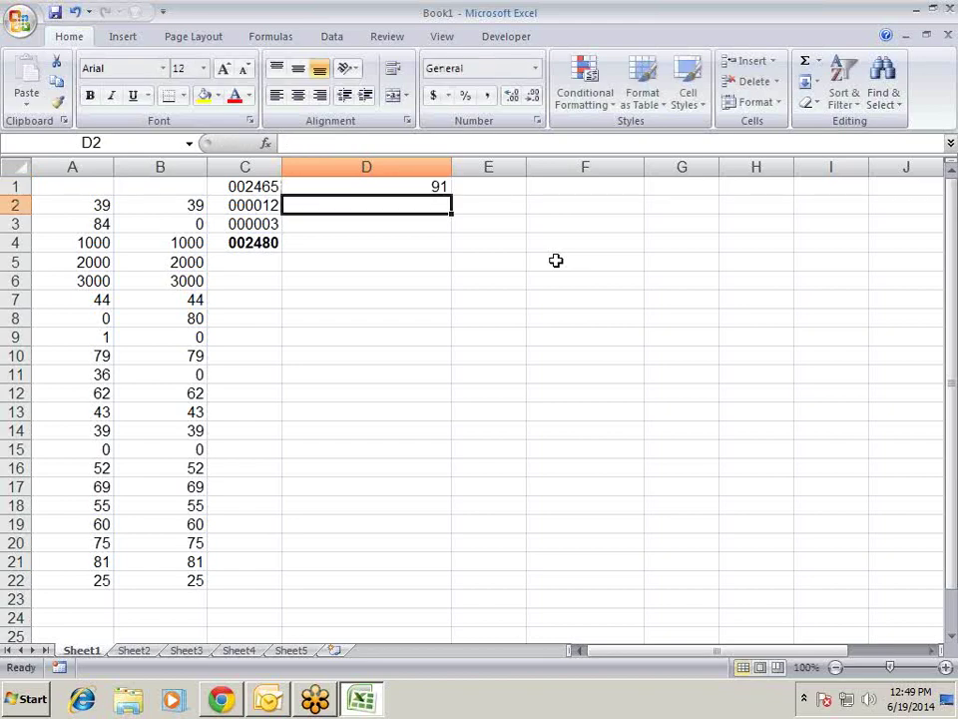
key(Up)
key(Delete)
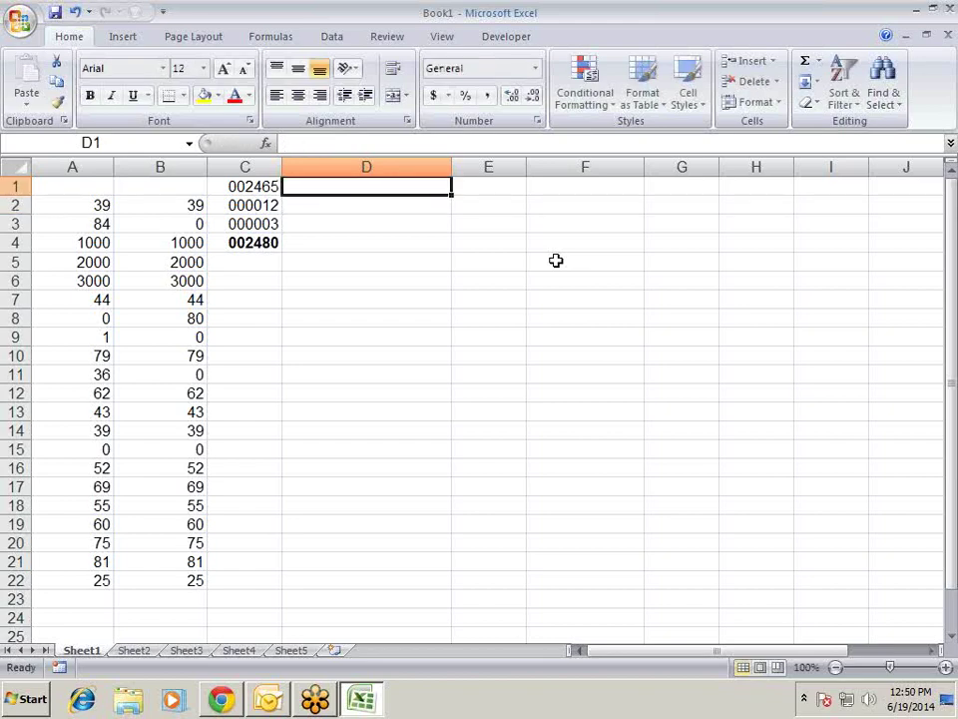
key(shift+Down)
key(shift+Down)
key(shift+Down)
key(shift+Down)
key(shift+Down)
key(shift+Down)
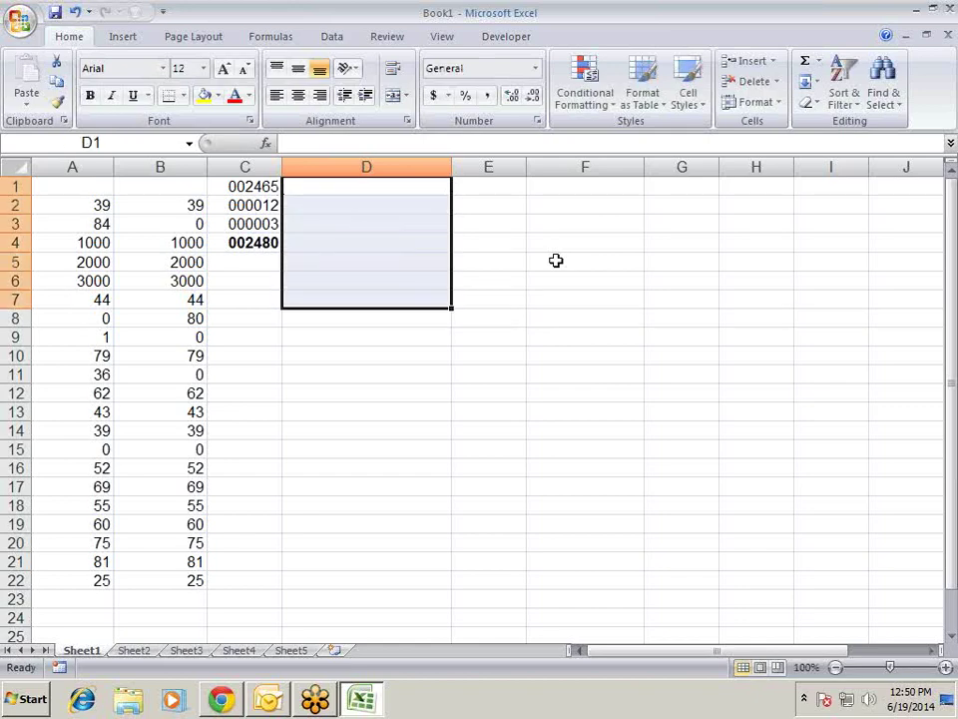
key(ctrl+1)
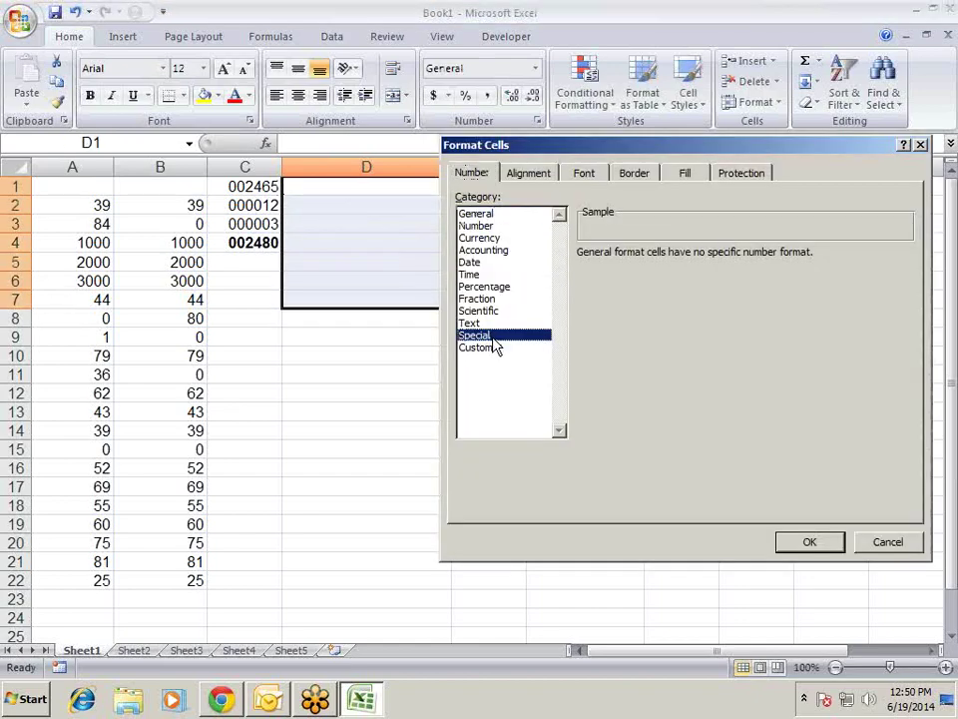
click(476, 347)
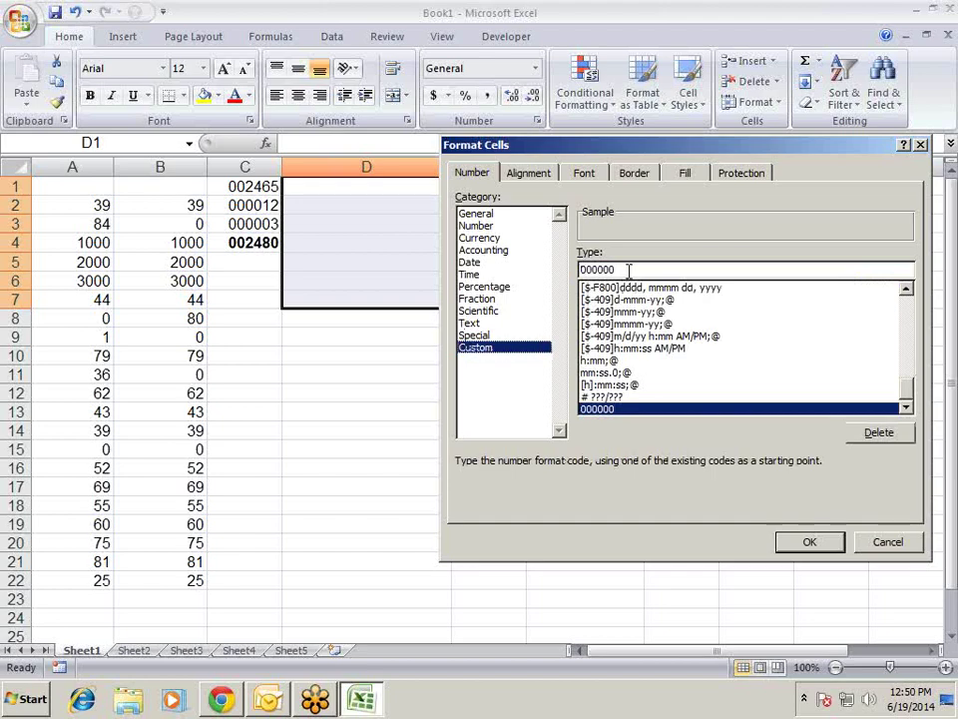
double_click(597, 269)
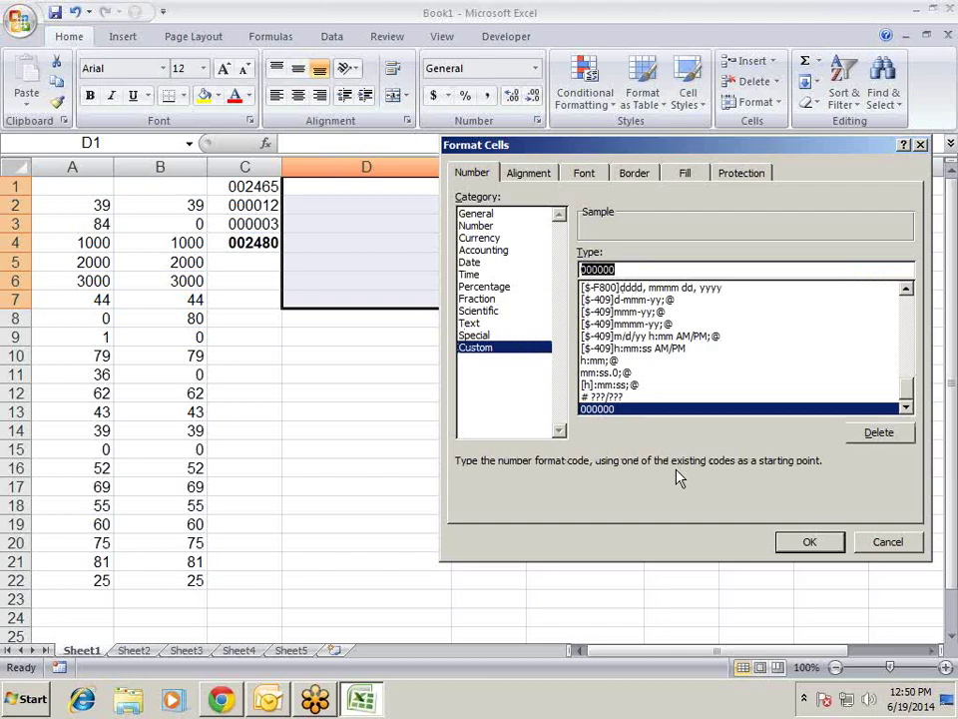
text(")
key(BackSpace)
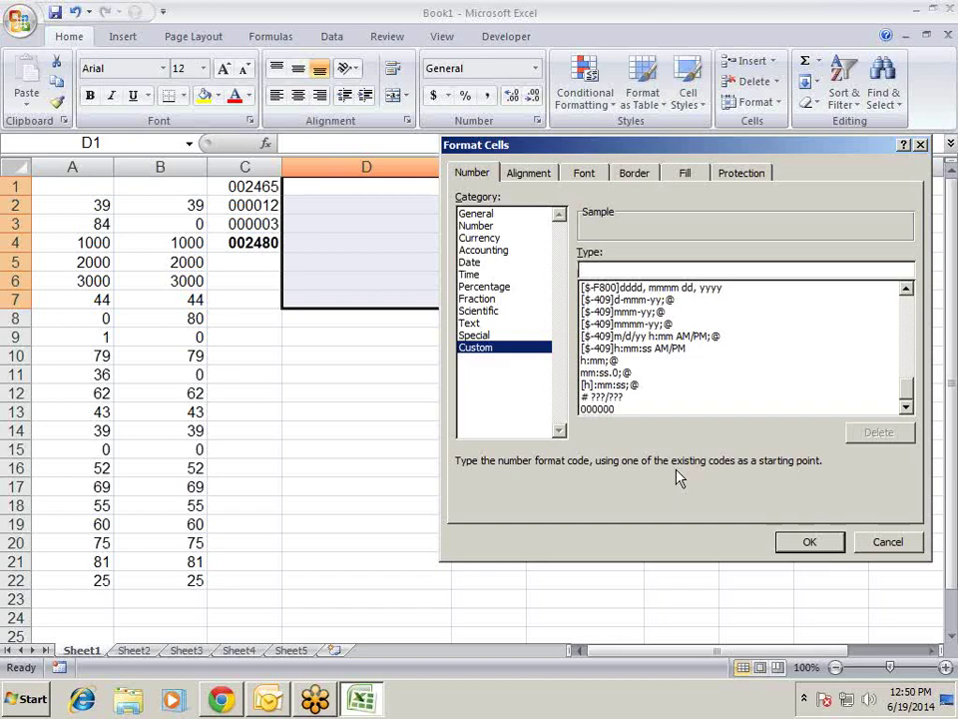
text(+91-)
text(.)
key(BackSpace)
text(0000000000)
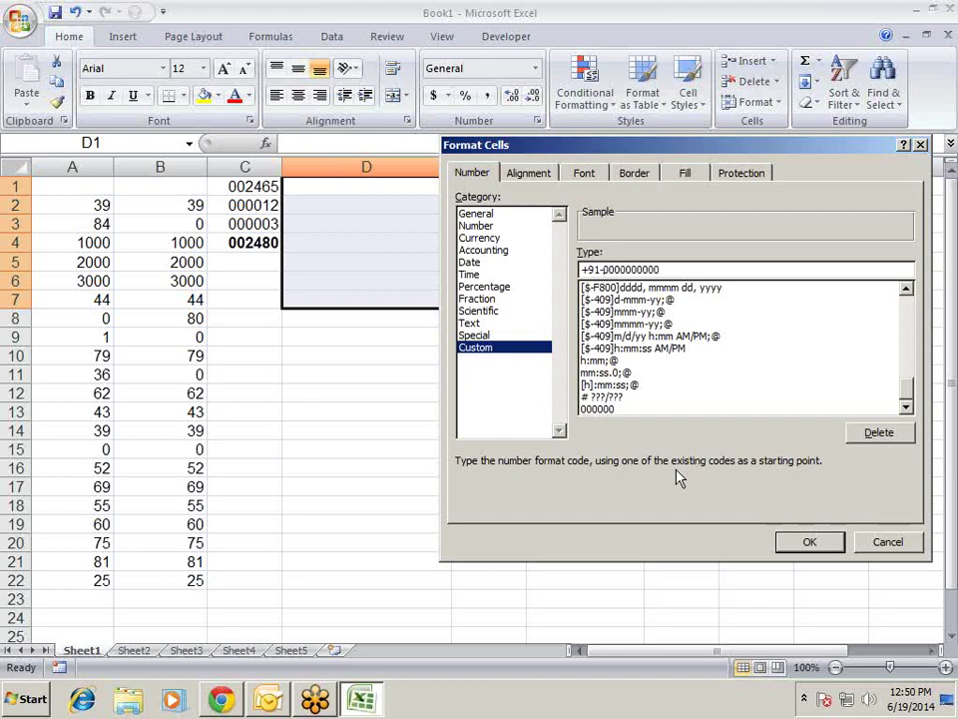
key(Return)
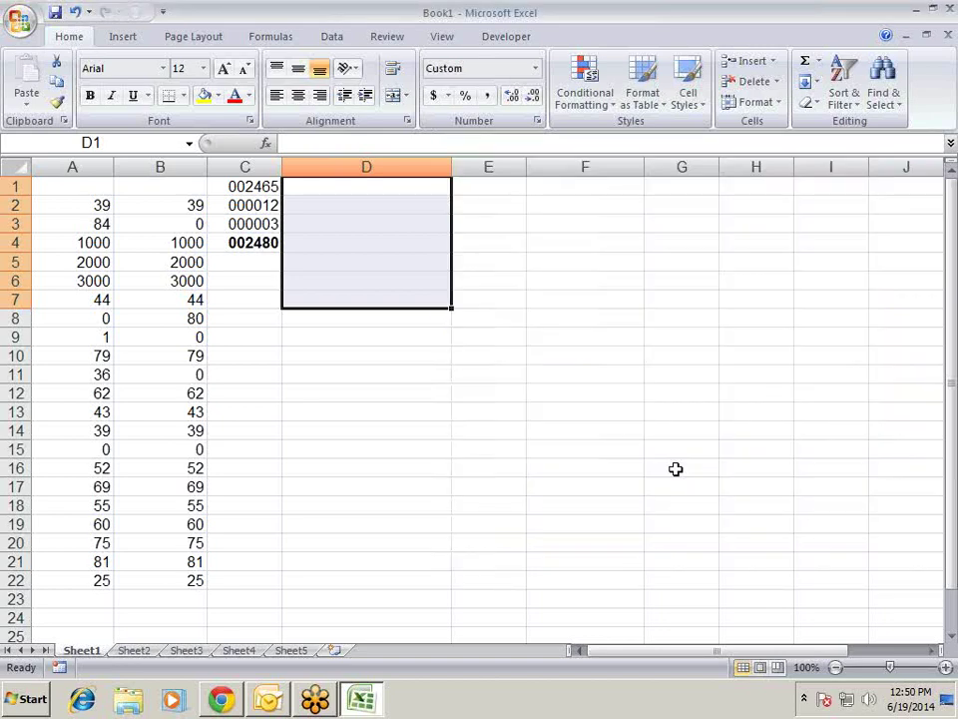
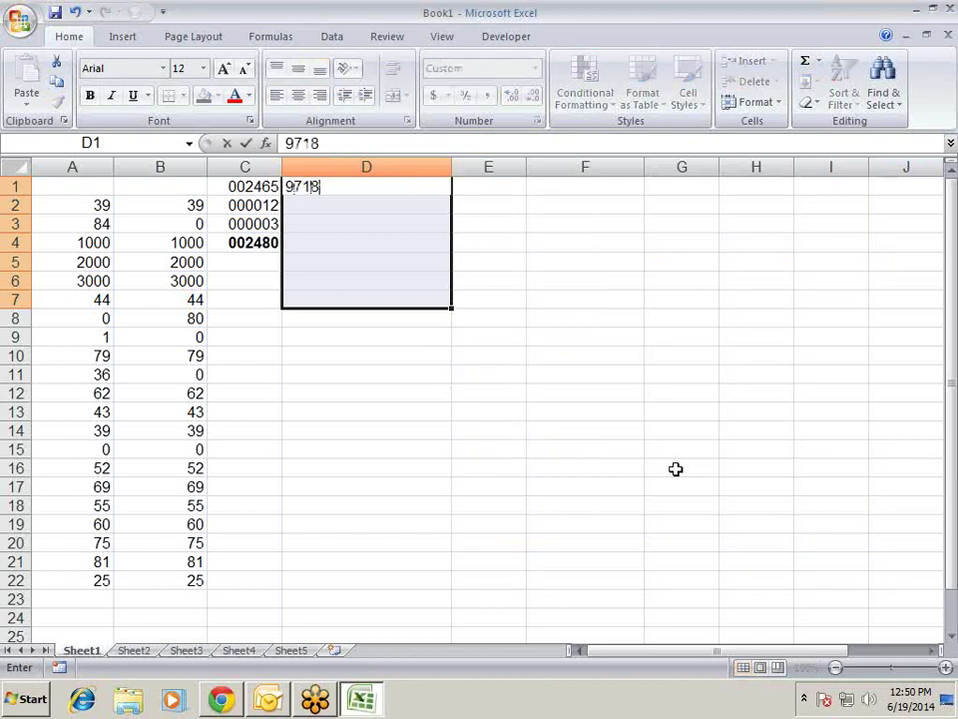
Step: Enter three ten-digit phone numbers into D1:D3, shown with the +91- prefix
key(Return)
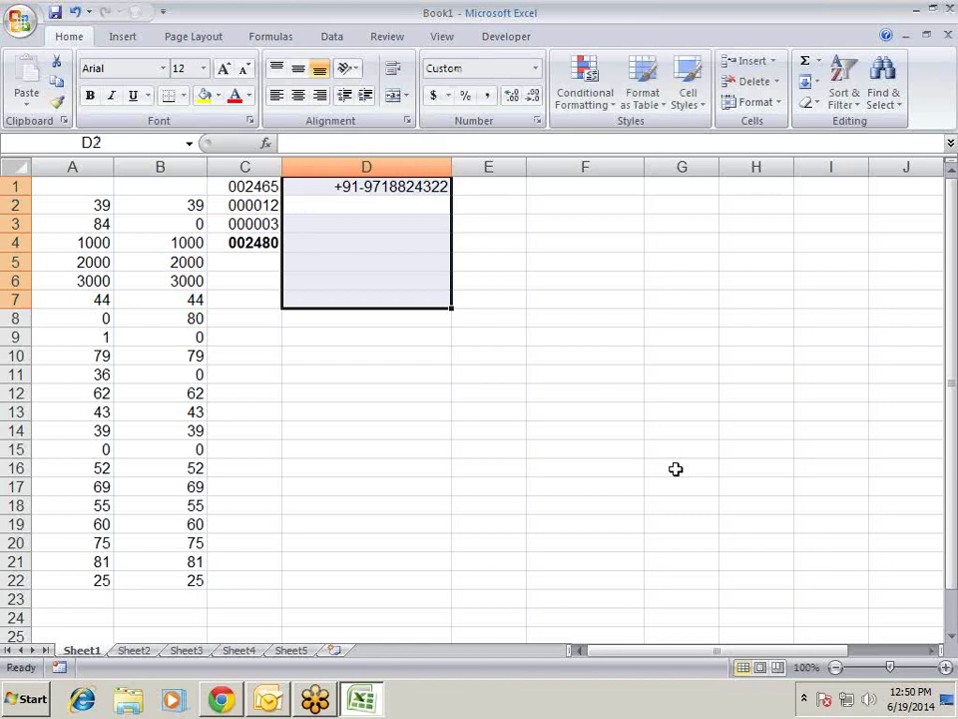
key(Return)
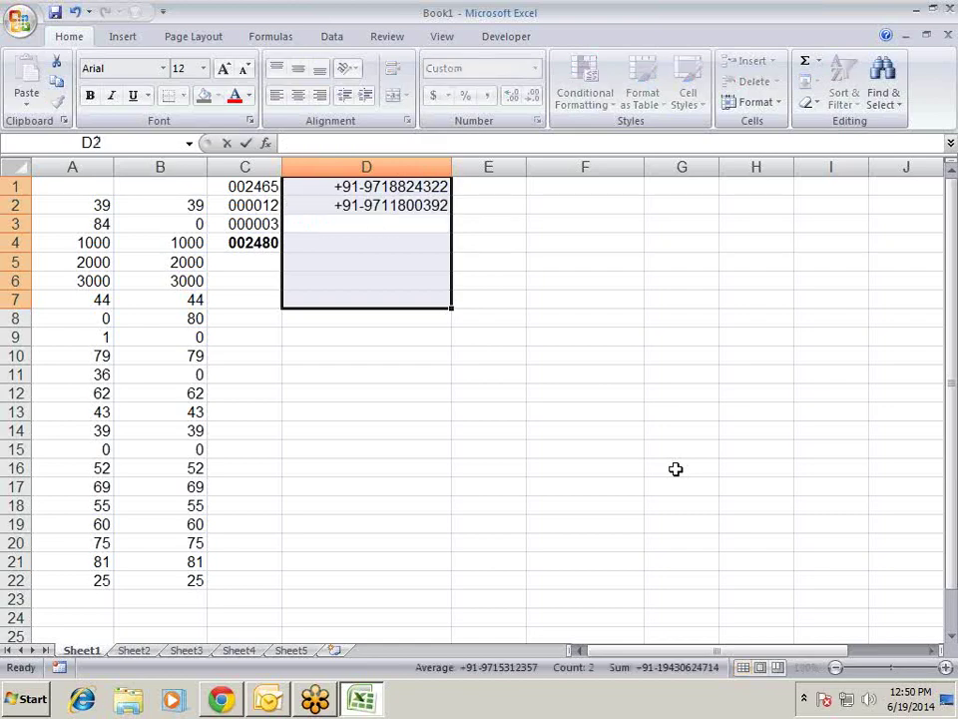
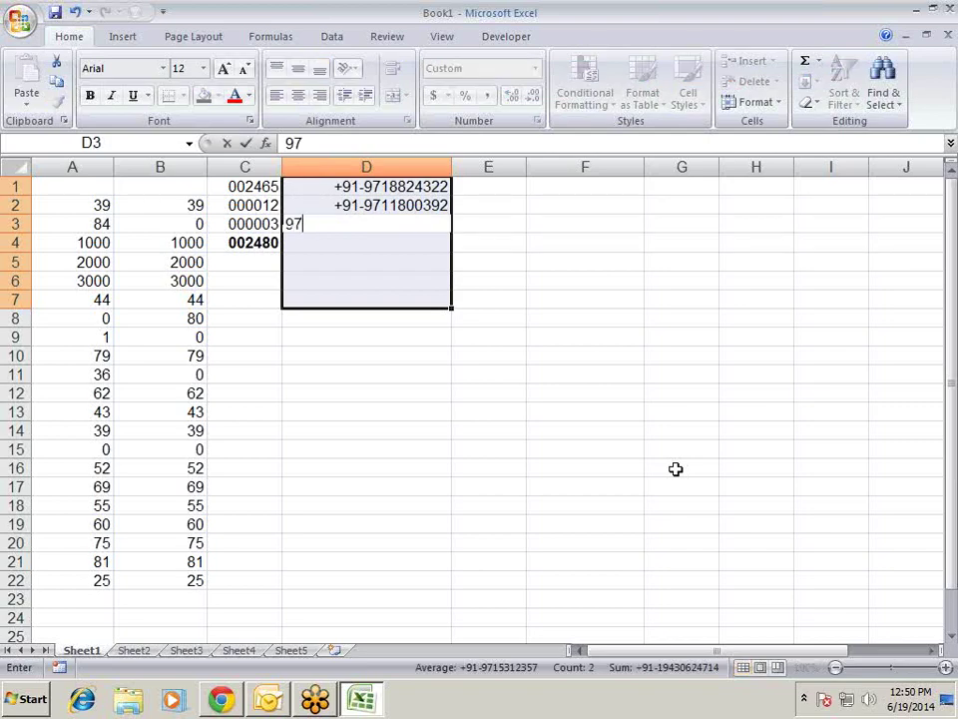
key(Return)
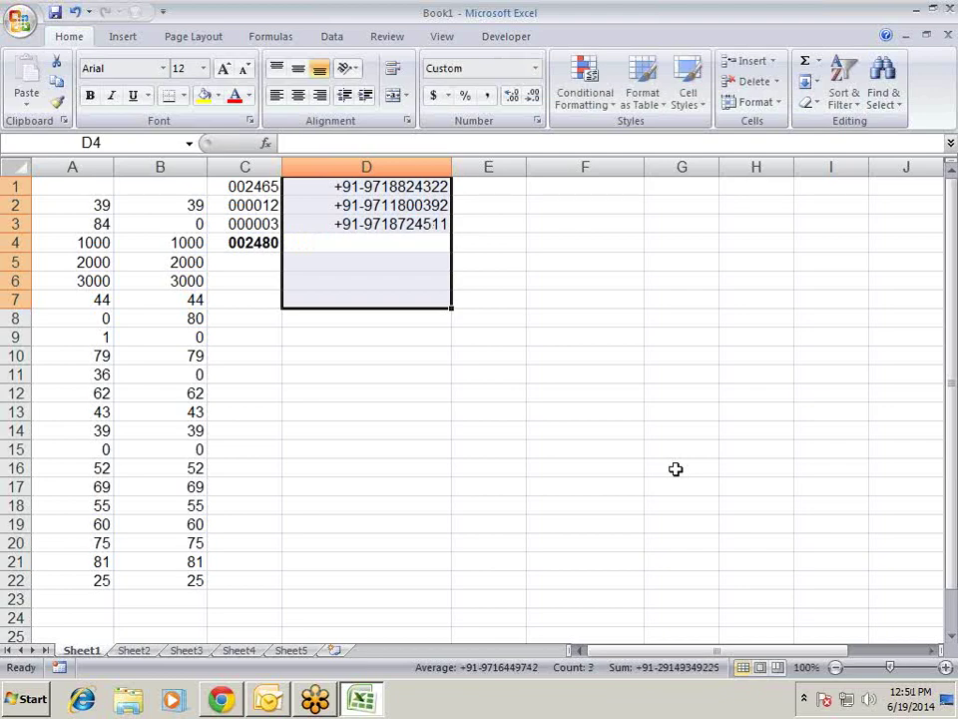
text(123)
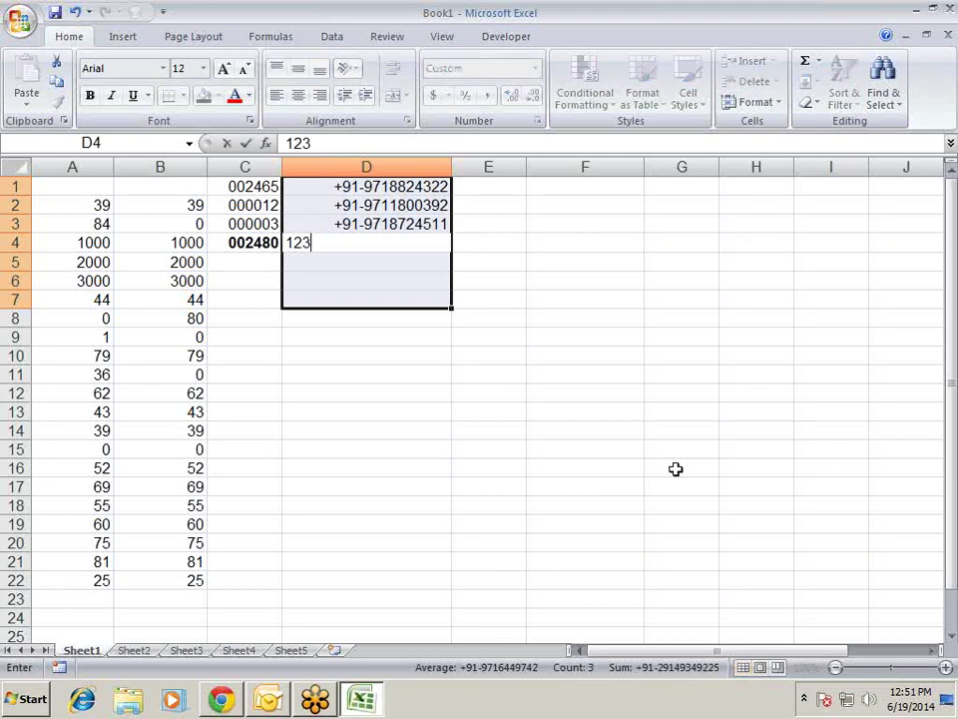
text(5)
key(Return)
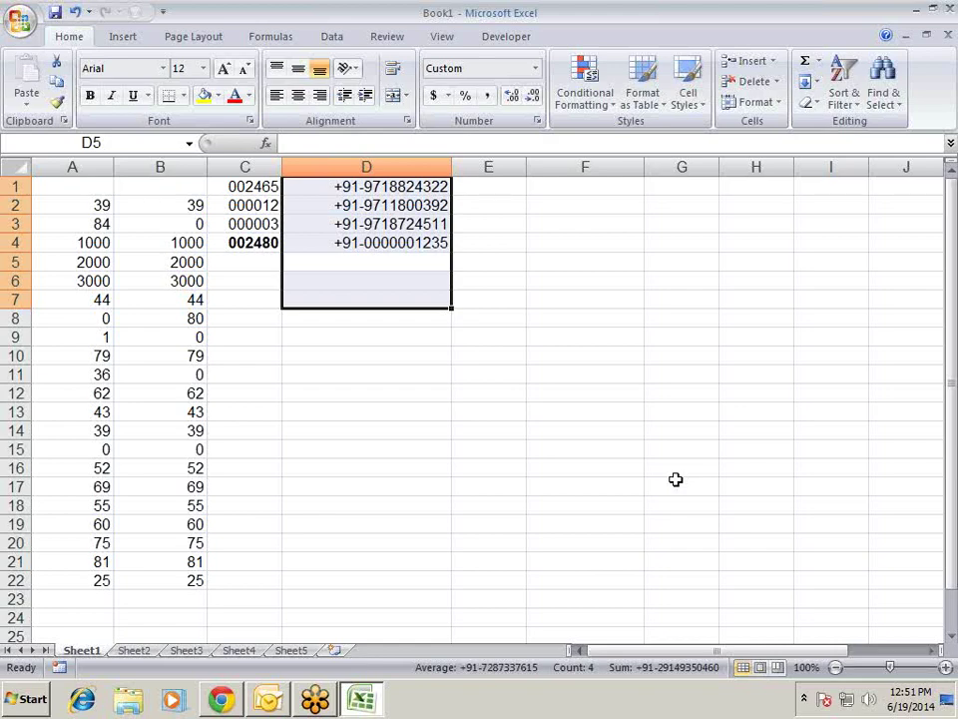
key(ctrl+1)
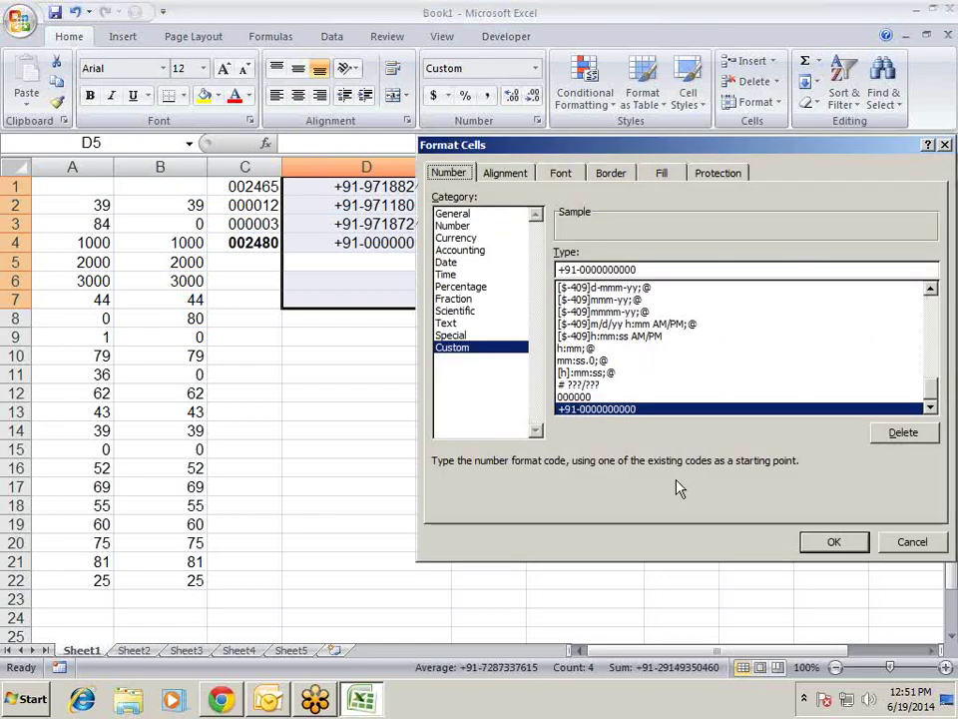
Step: Change column D's custom format code to +91-########## so short numbers aren't zero-padded
drag(688, 268, 582, 270)
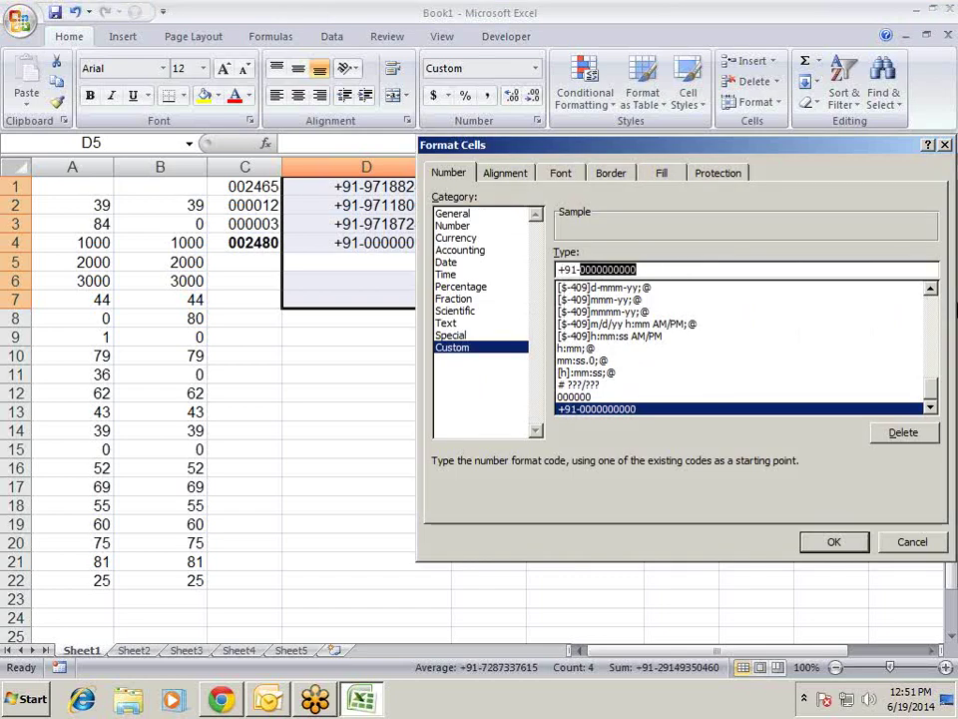
text(3)
key(BackSpace)
key(BackSpace)
text(=)
key(BackSpace)
text(-#########)
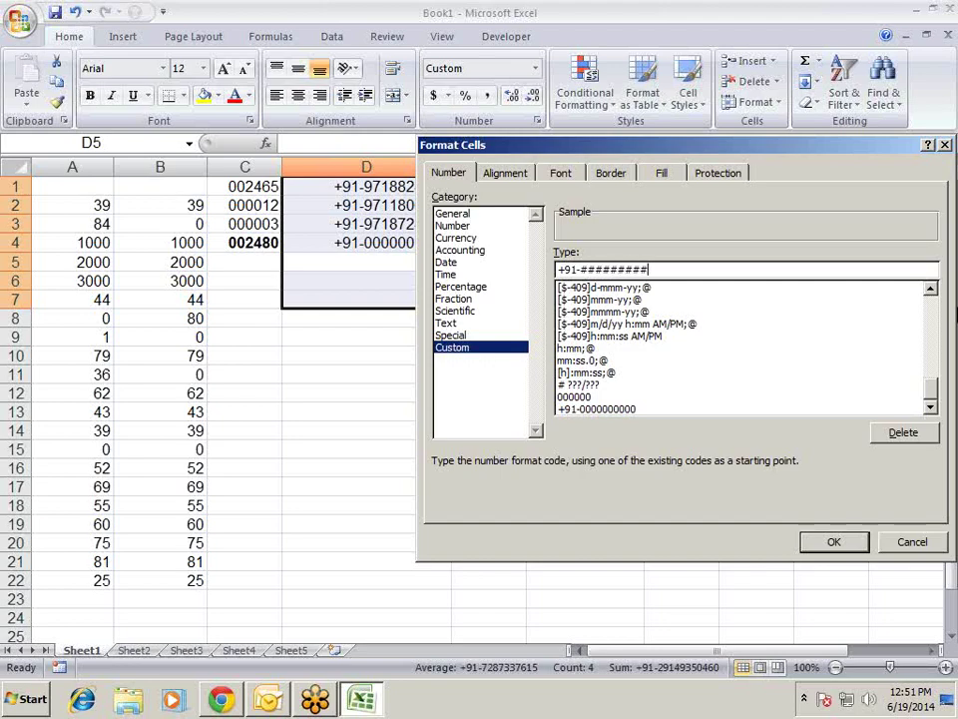
text(#)
key(Return)
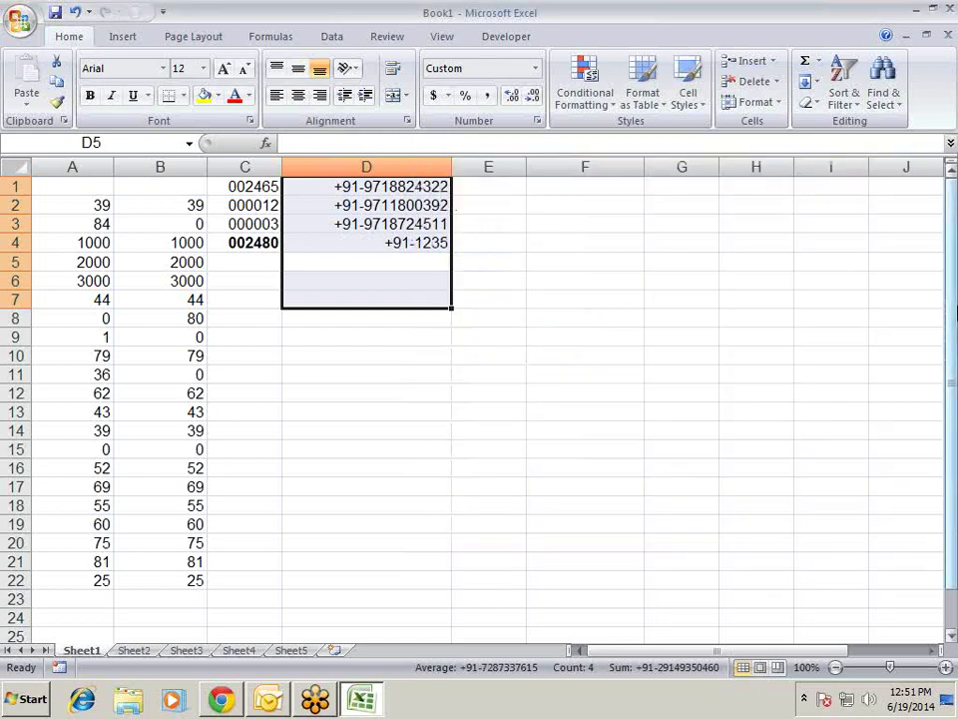
Step: Enter a seven-digit number in D5, then select E1:E5
text(9711800)
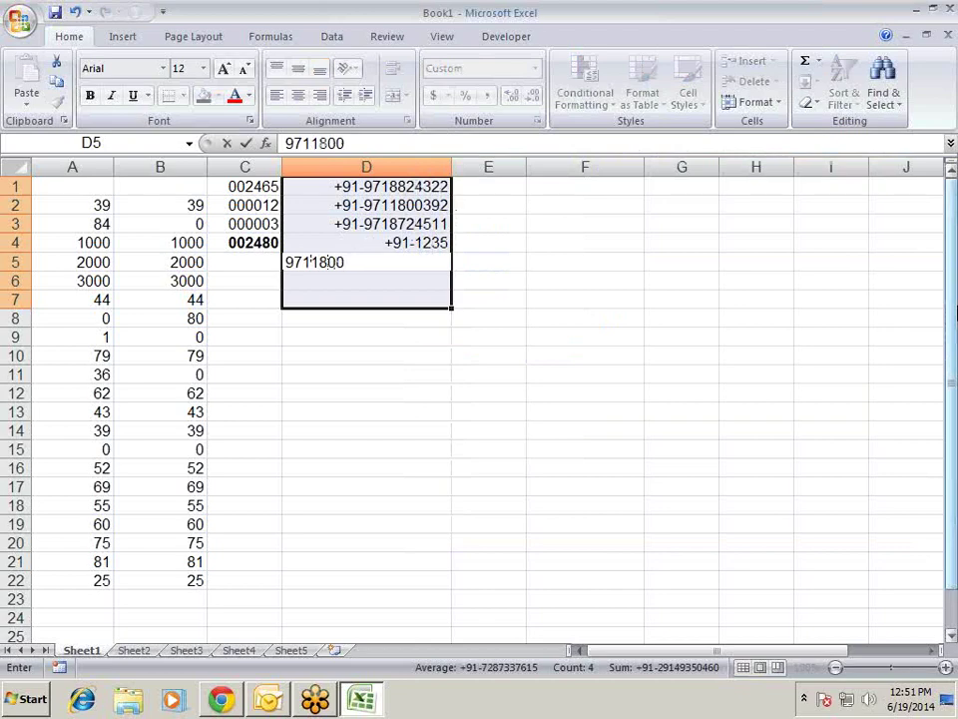
key(Return)
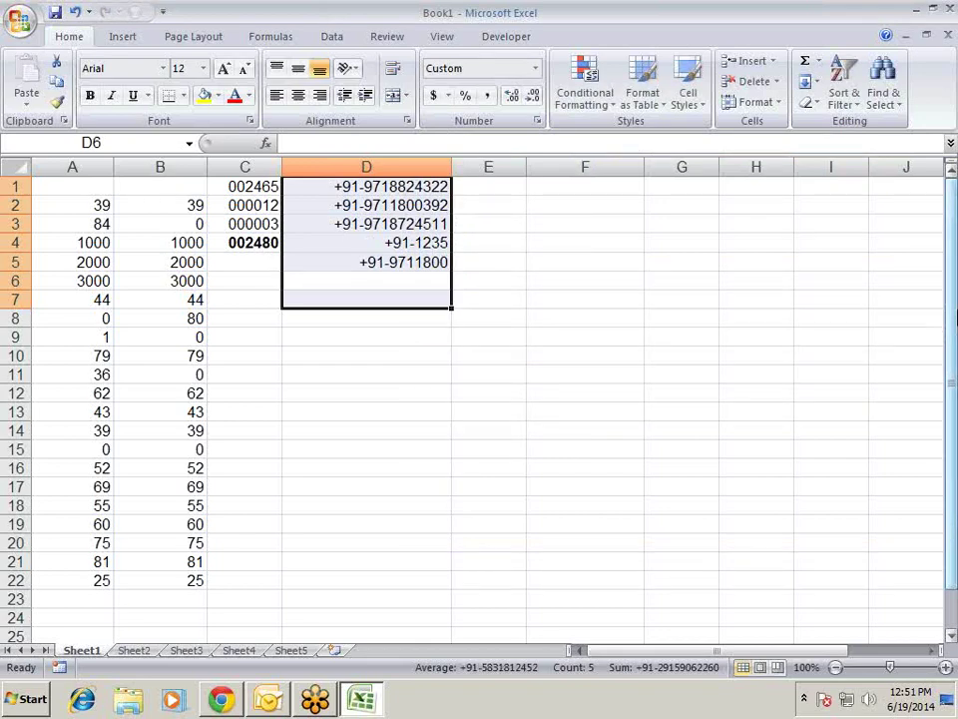
key(Right)
key(Up)
key(Up)
key(Up)
key(Up)
key(Up)
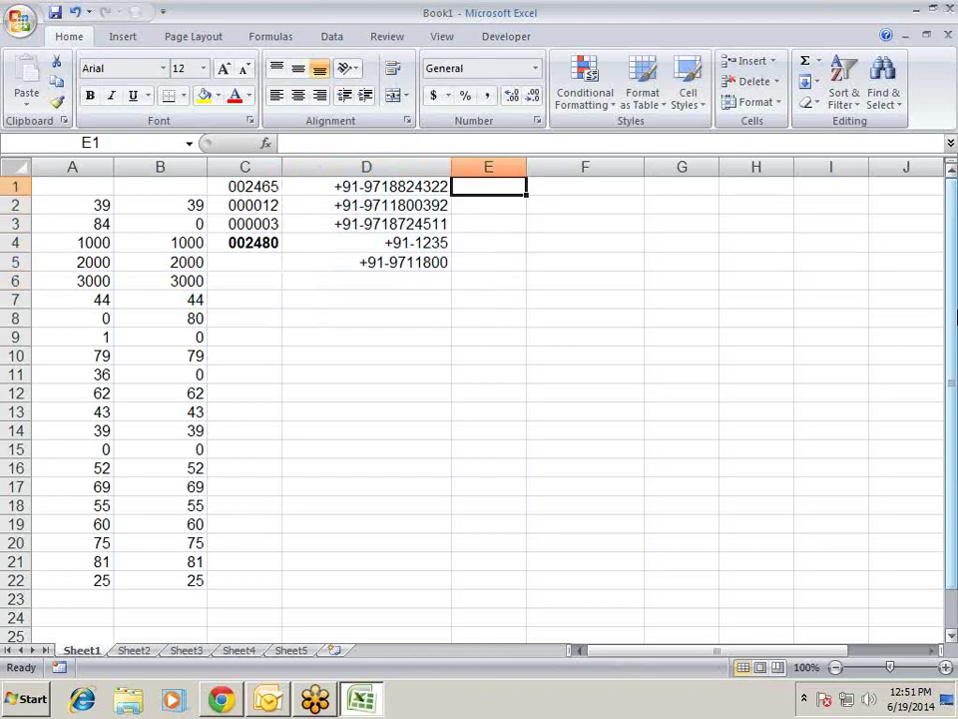
key(shift+Down)
key(shift+Down)
key(shift+Down)
key(shift+Down)
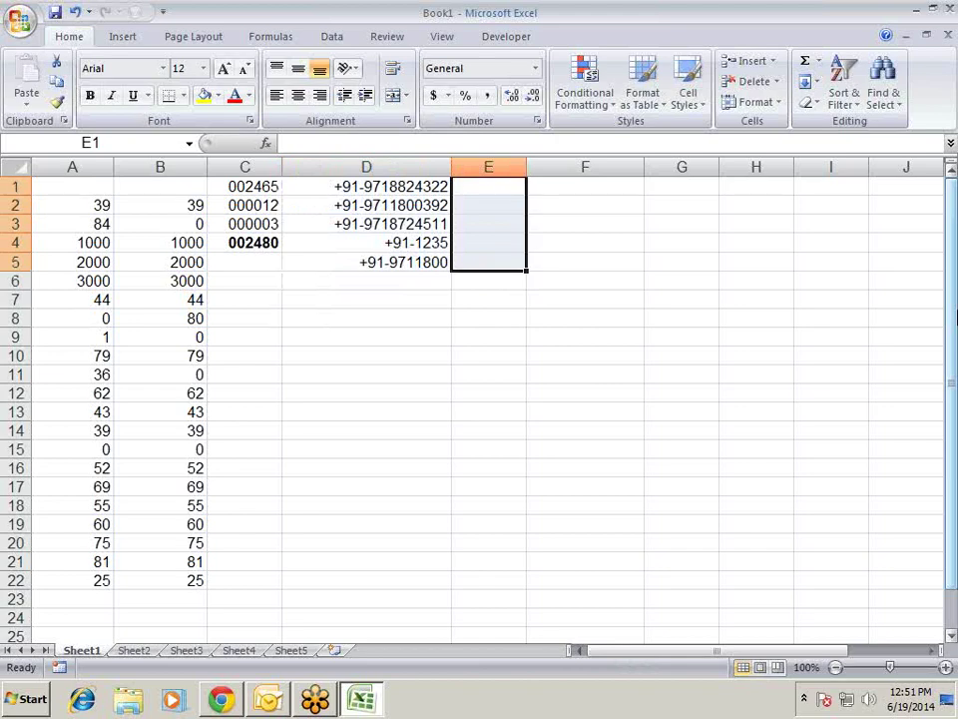
Step: Replace General with the custom code ###-###-### for E1:E5 and begin entering 123456789 in E1
key(ctrl+1)
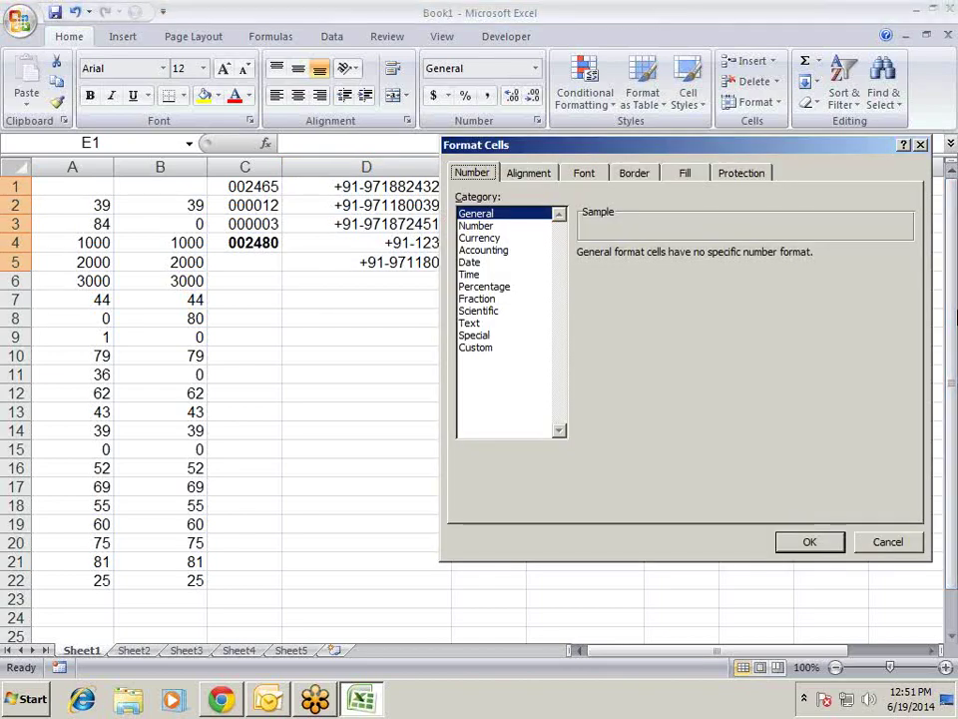
click(487, 348)
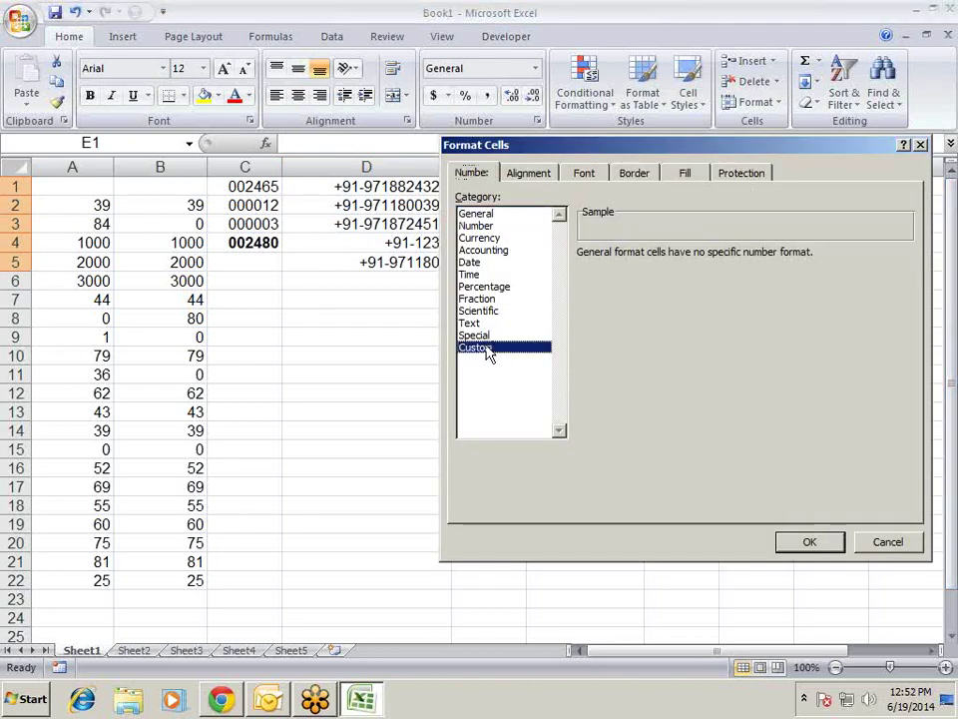
double_click(648, 270)
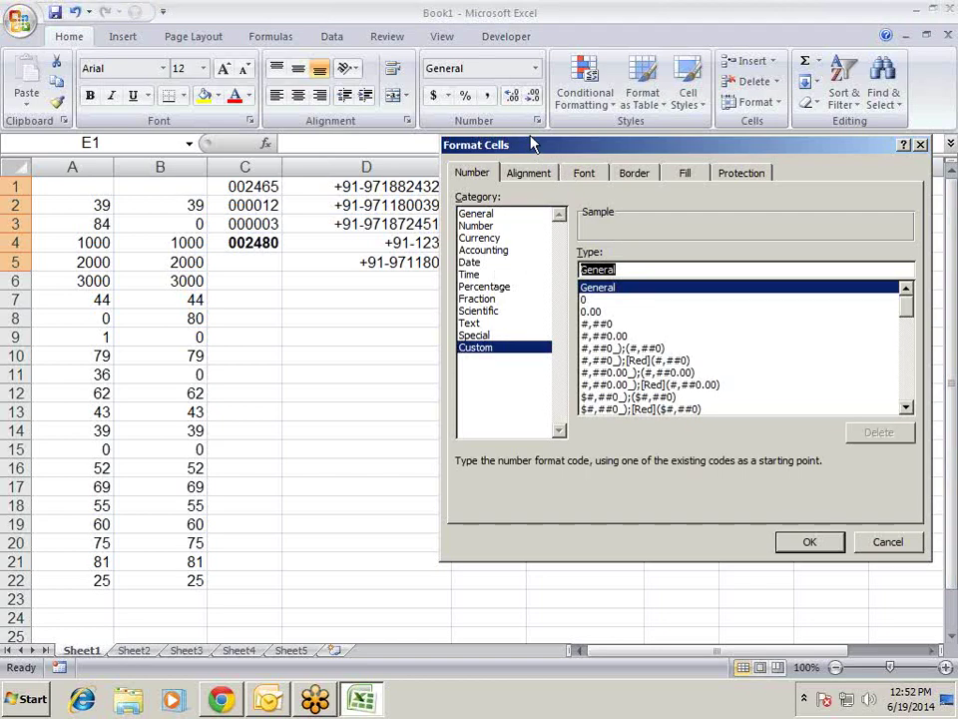
mouse_move(582, 149)
mouse_down()
mouse_move(670, 138)
mouse_move(441, 304)
mouse_up()
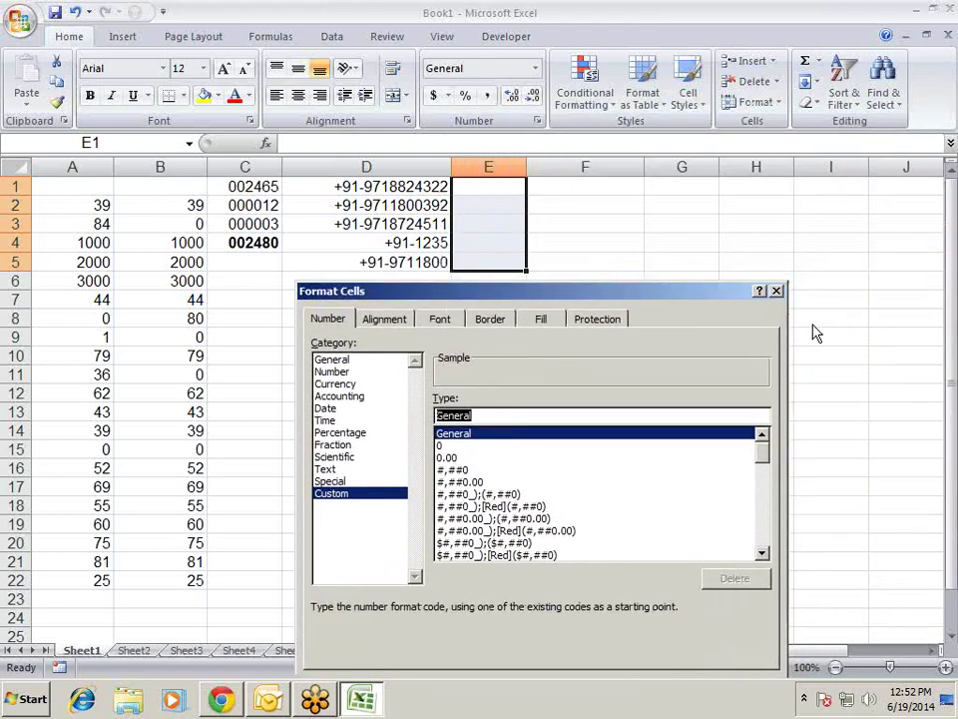
text(##)
key(BackSpace)
key(BackSpace)
text(###)
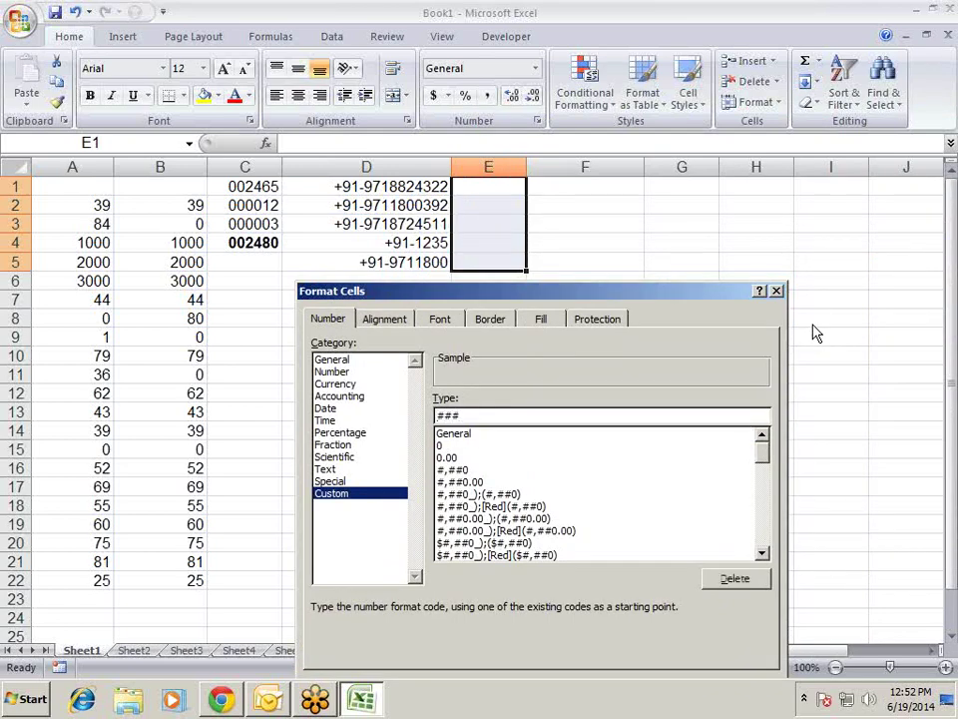
text(-)
text(###-###)
key(Return)
text(123)
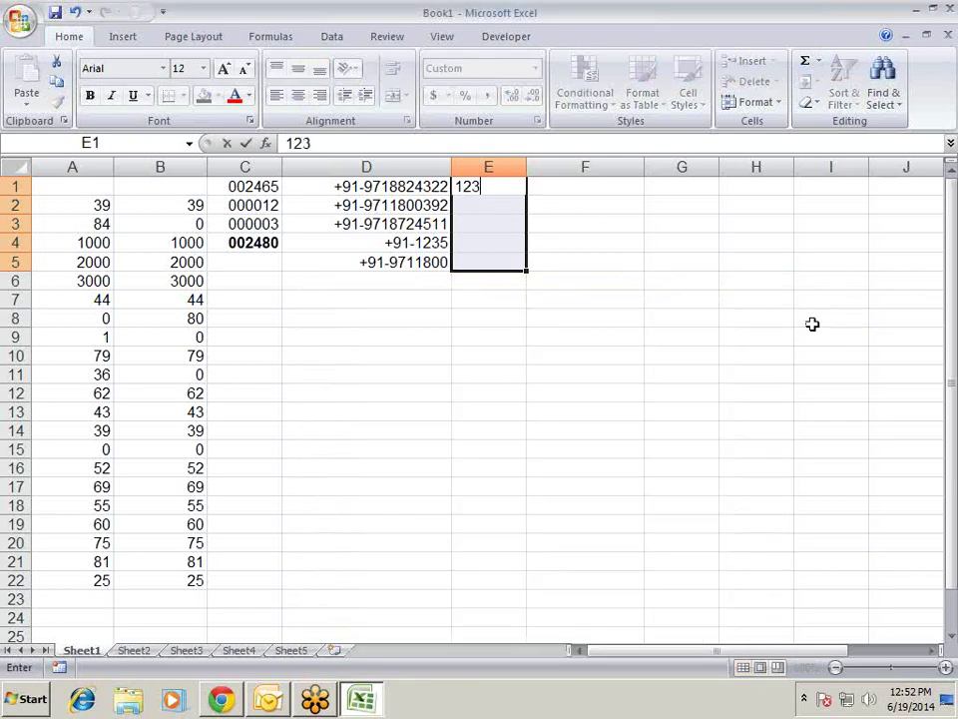
text(456789)
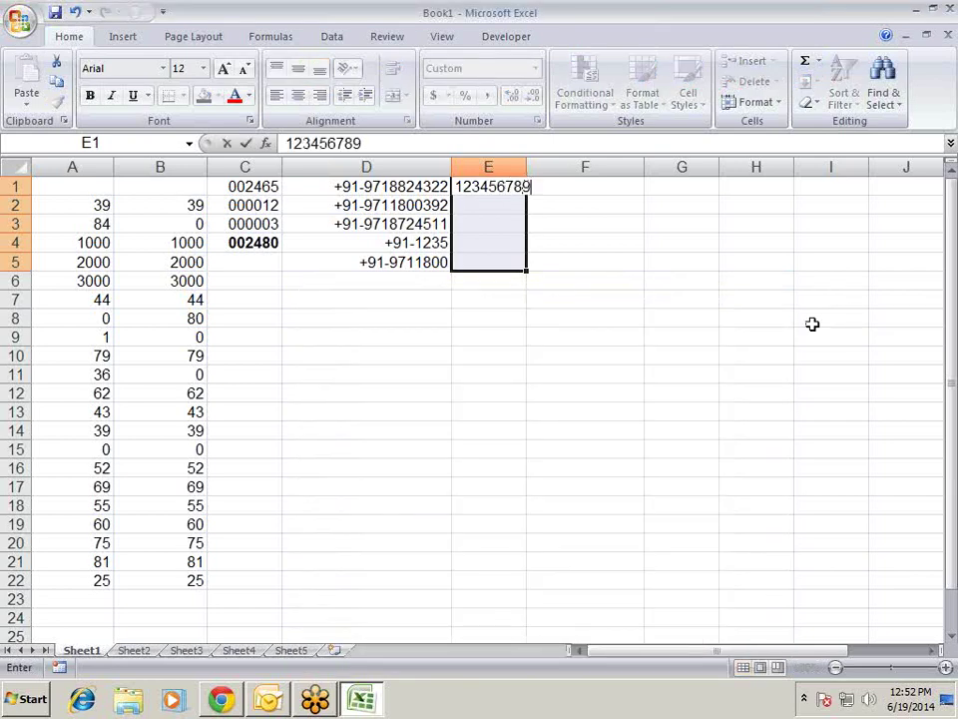
key(Return)
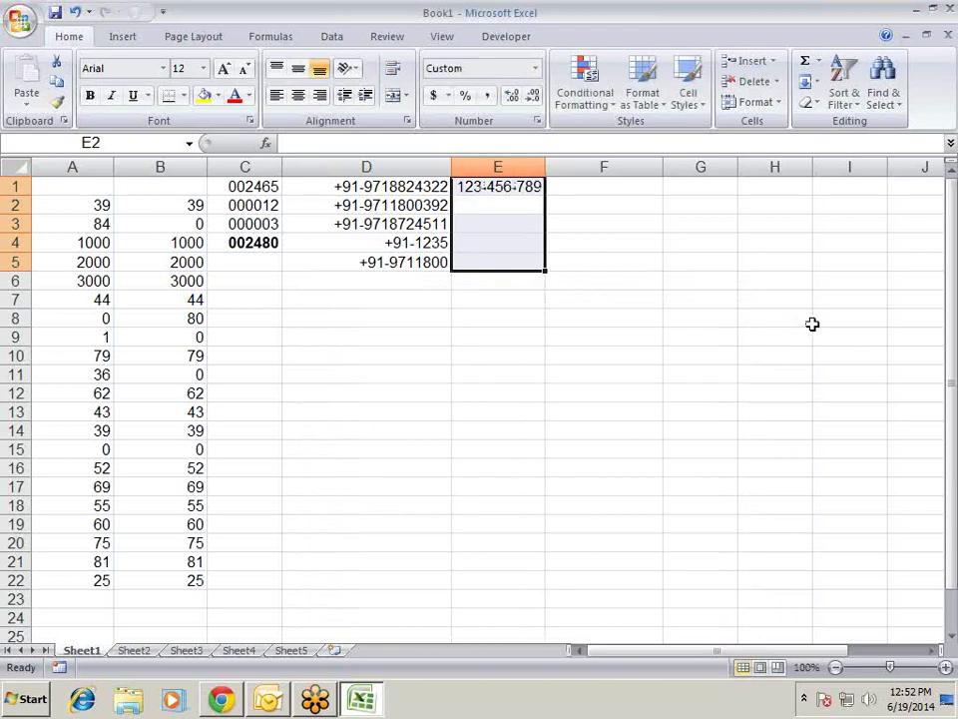
text(256-354-159)
key(Return)
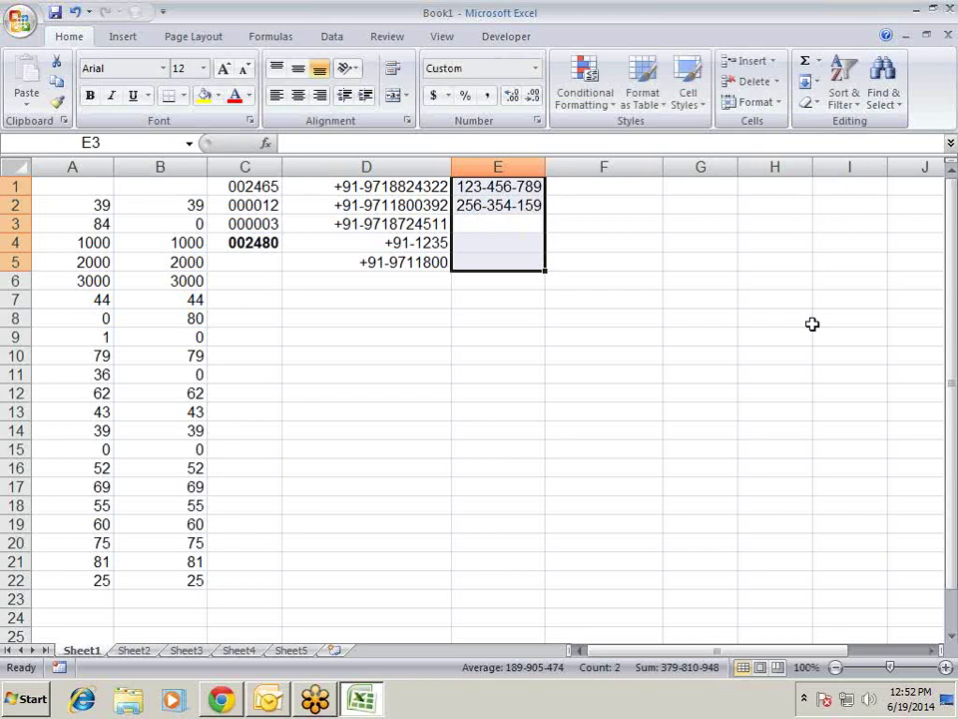
text(12-548)
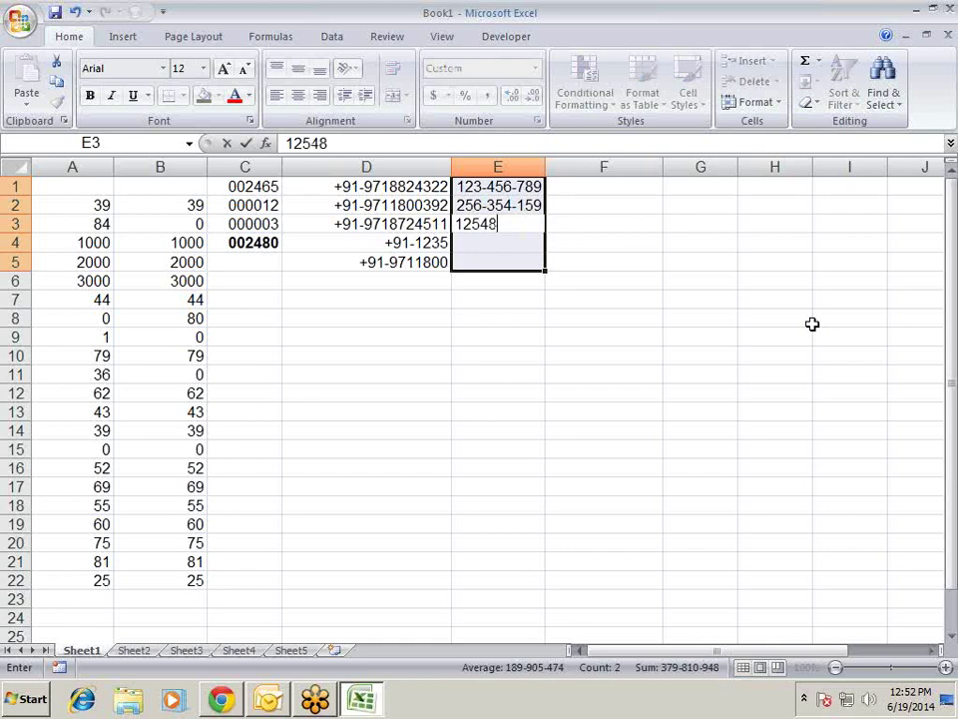
key(Return)
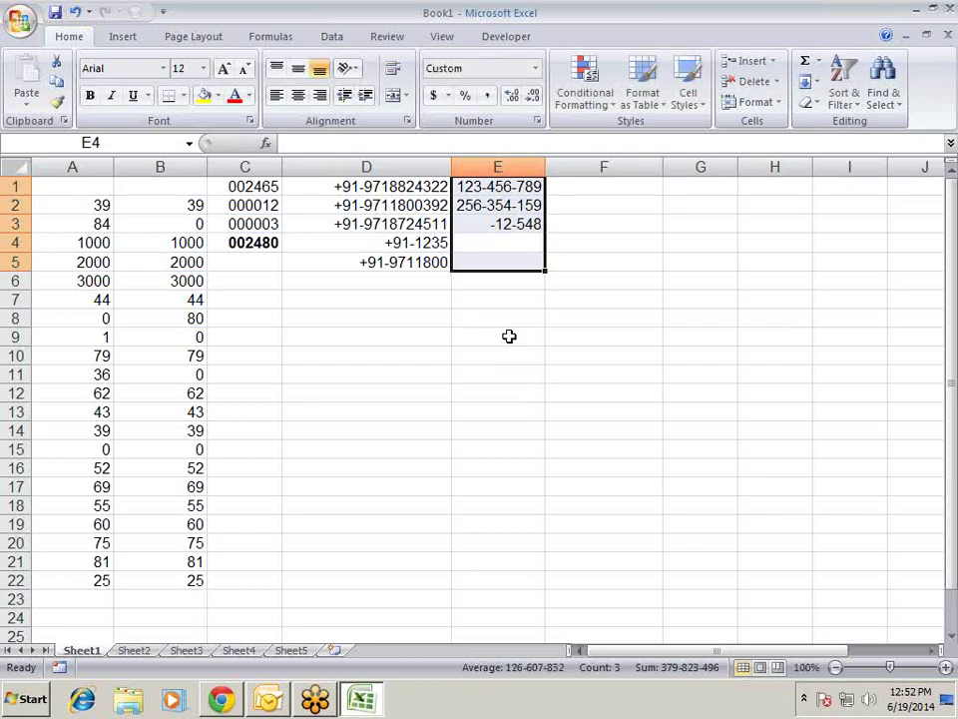
text(123)
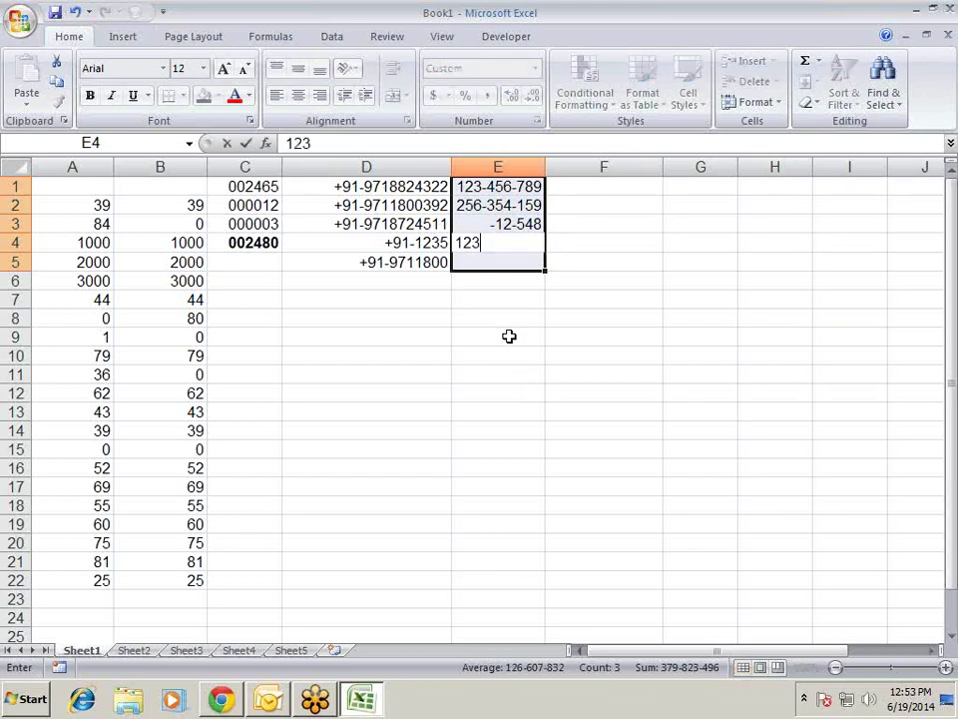
text(654)
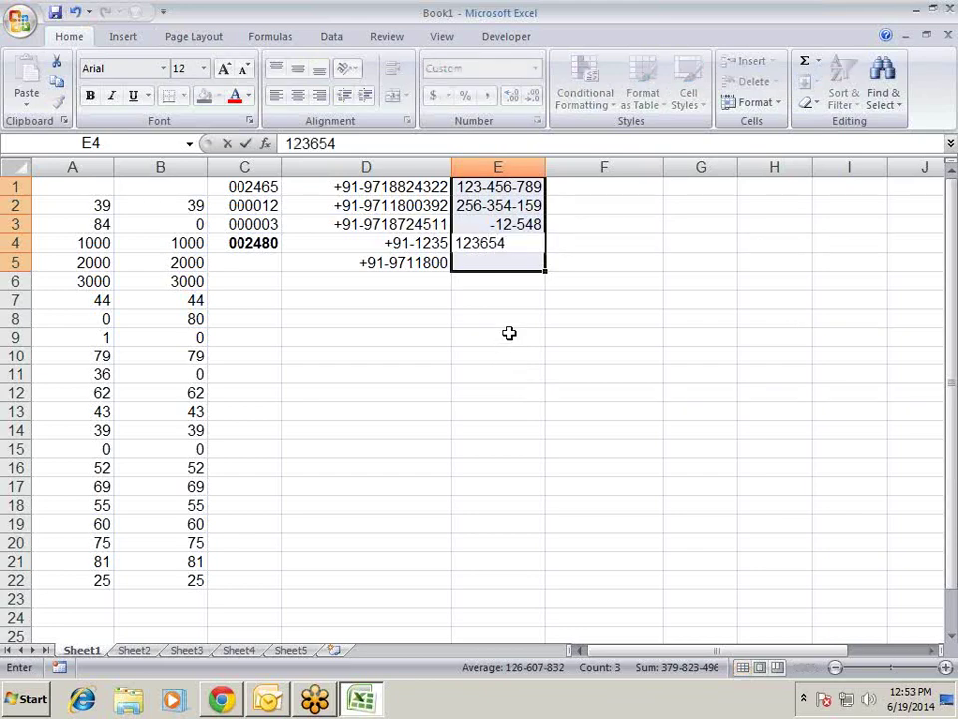
text(7896)
key(Return)
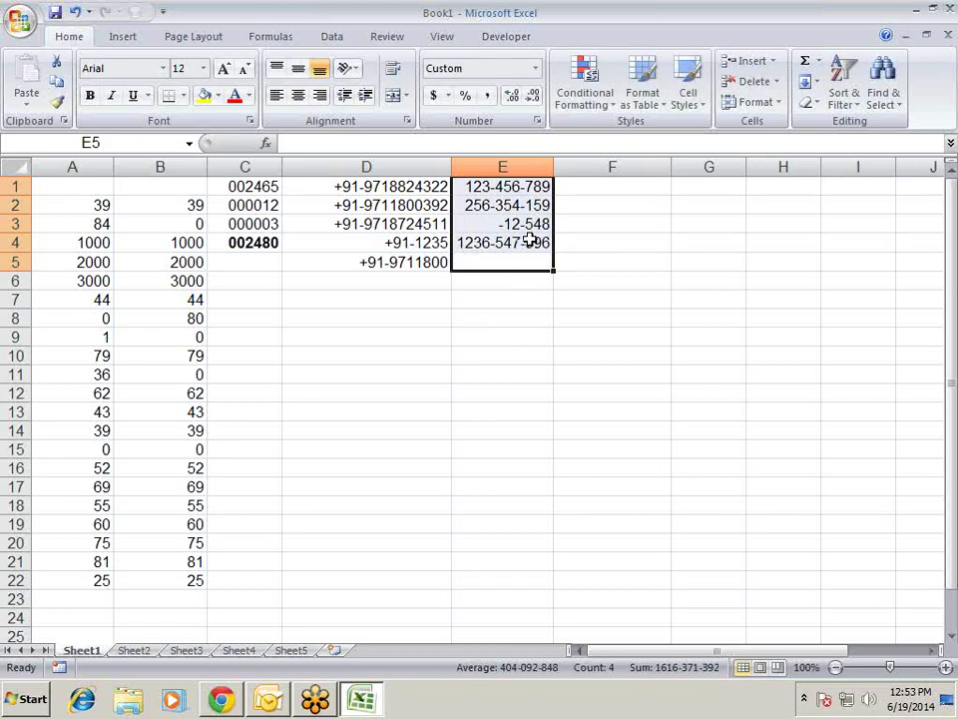
key(ctrl+1)
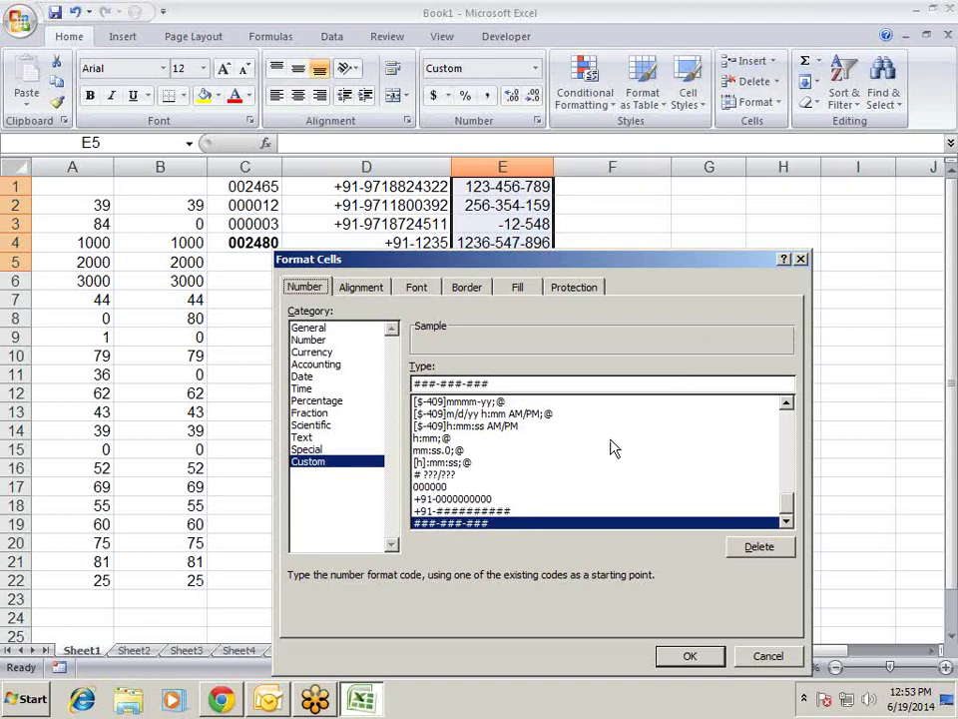
Step: Dismiss the Format Cells dialog for E5 with nothing changed, then select cell D8
mouse_move(689, 261)
mouse_down()
mouse_move(596, 313)
mouse_move(606, 271)
mouse_up()
key(Return)
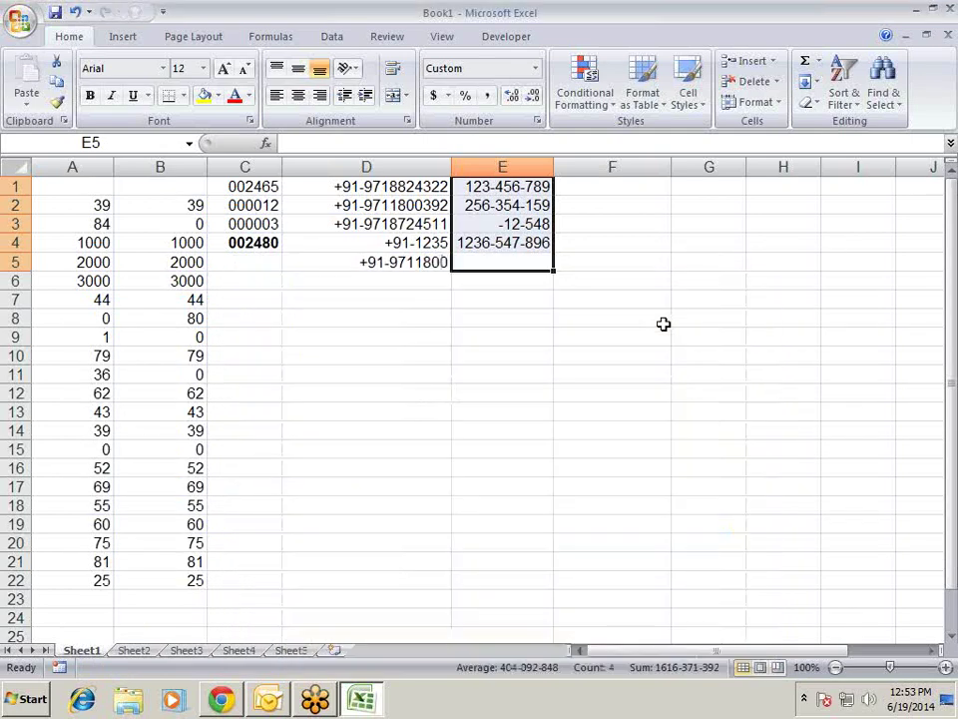
click(419, 320)
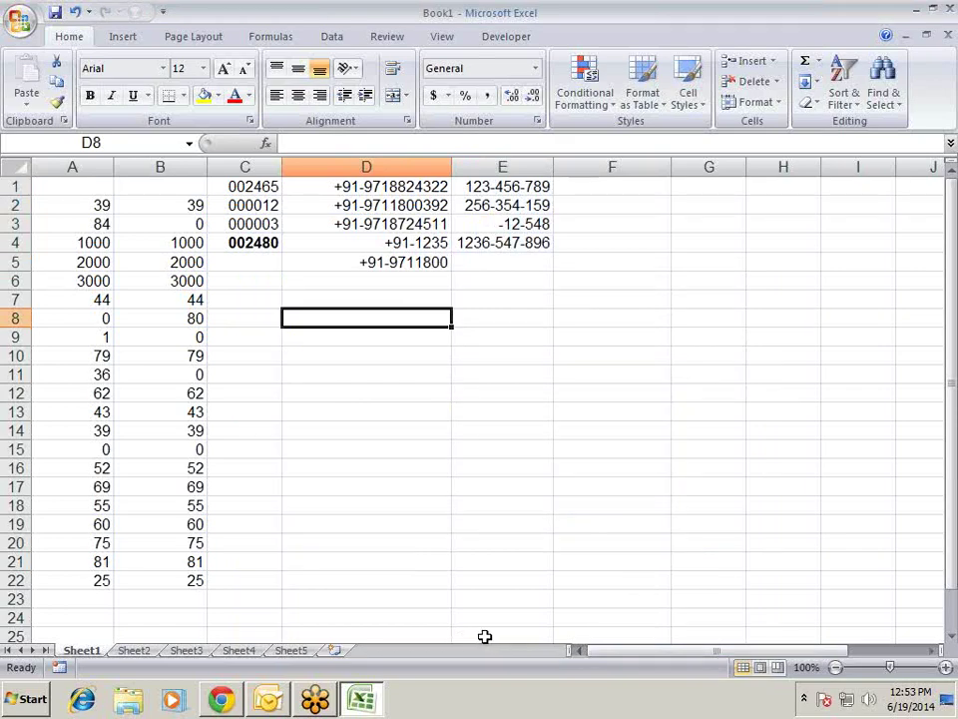
Step: Enter today's date, 6/19/2014, in D8 with Ctrl+; and reselect it
key(ctrl+semicolon)
key(Return)
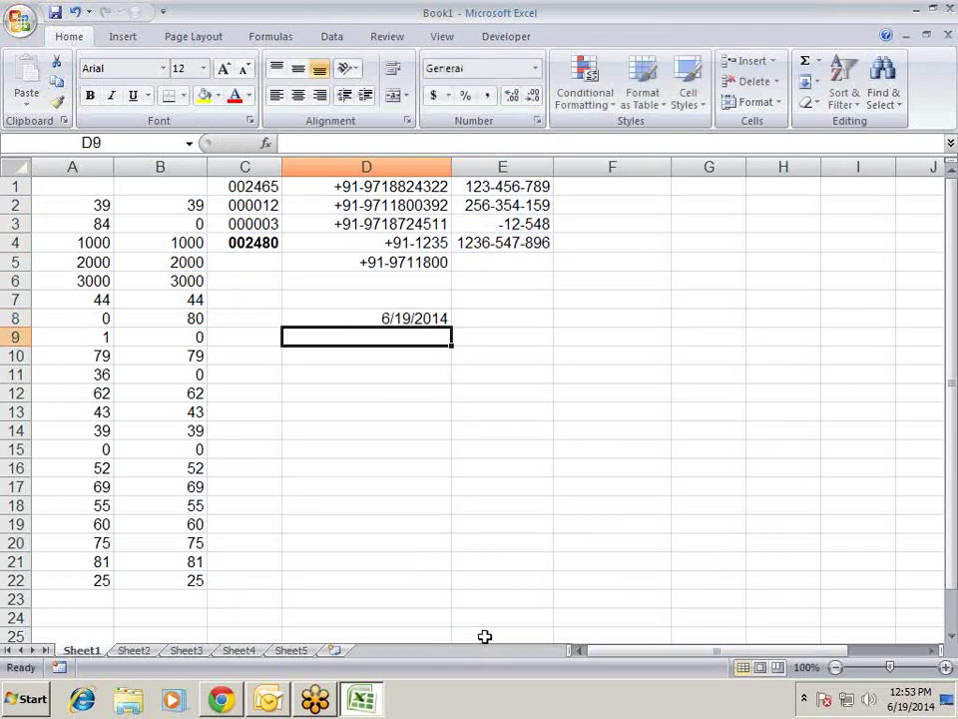
key(Up)
Step: Open D8's Custom number formats and select the existing m/d/yyyy code
key(ctrl+1)
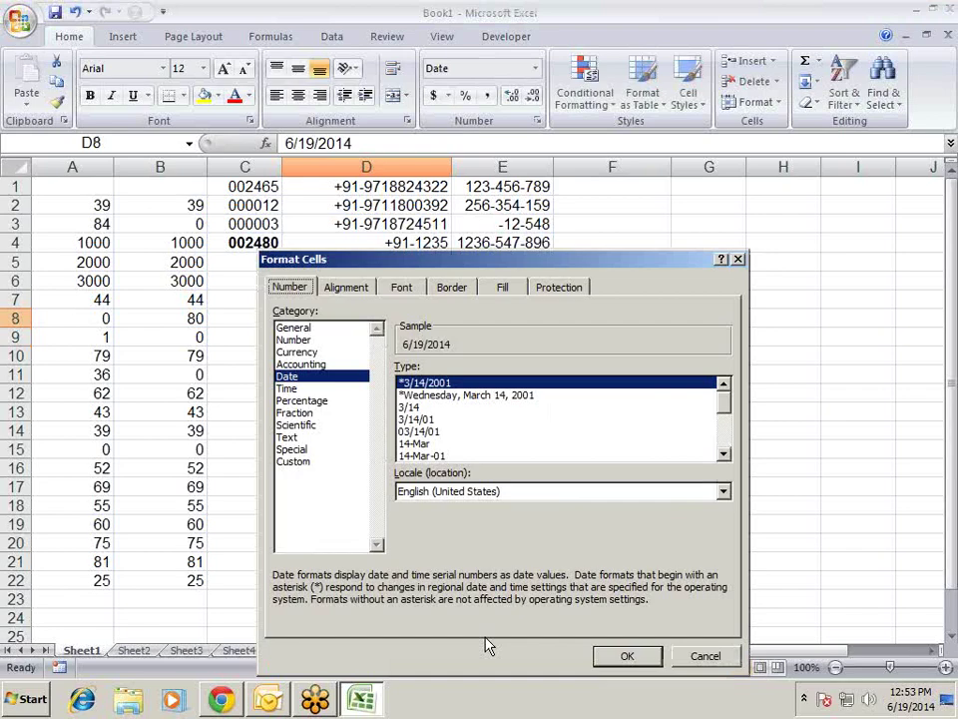
mouse_move(442, 262)
mouse_down()
mouse_move(686, 226)
mouse_move(683, 234)
mouse_up()
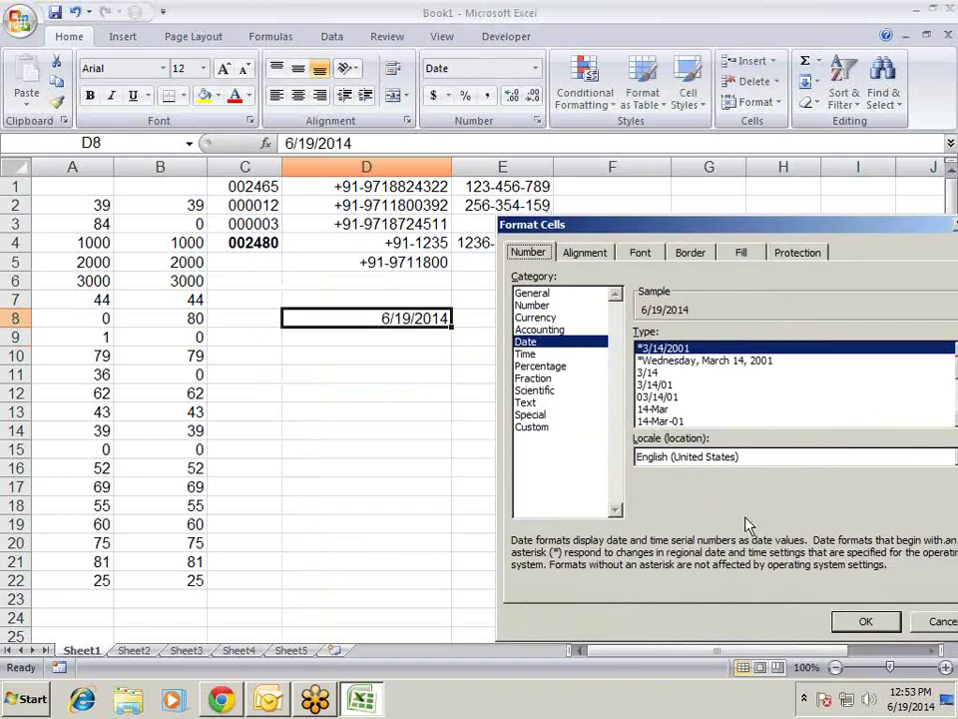
click(544, 428)
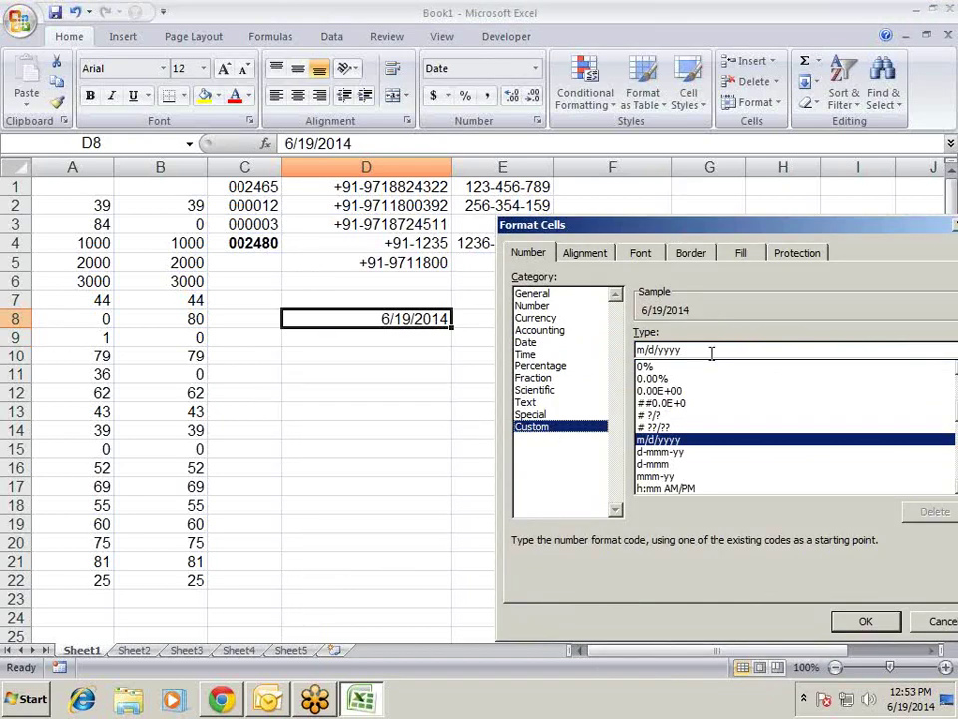
drag(646, 349, 685, 349)
mouse_move(679, 234)
mouse_down()
mouse_move(627, 169)
mouse_move(641, 167)
mouse_up()
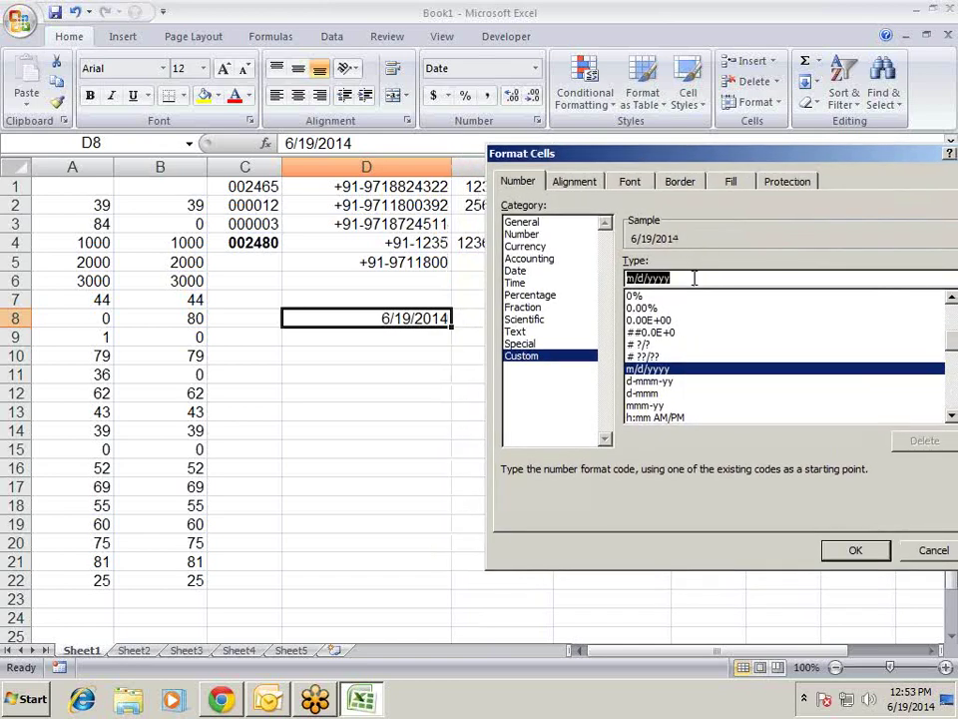
click(694, 279)
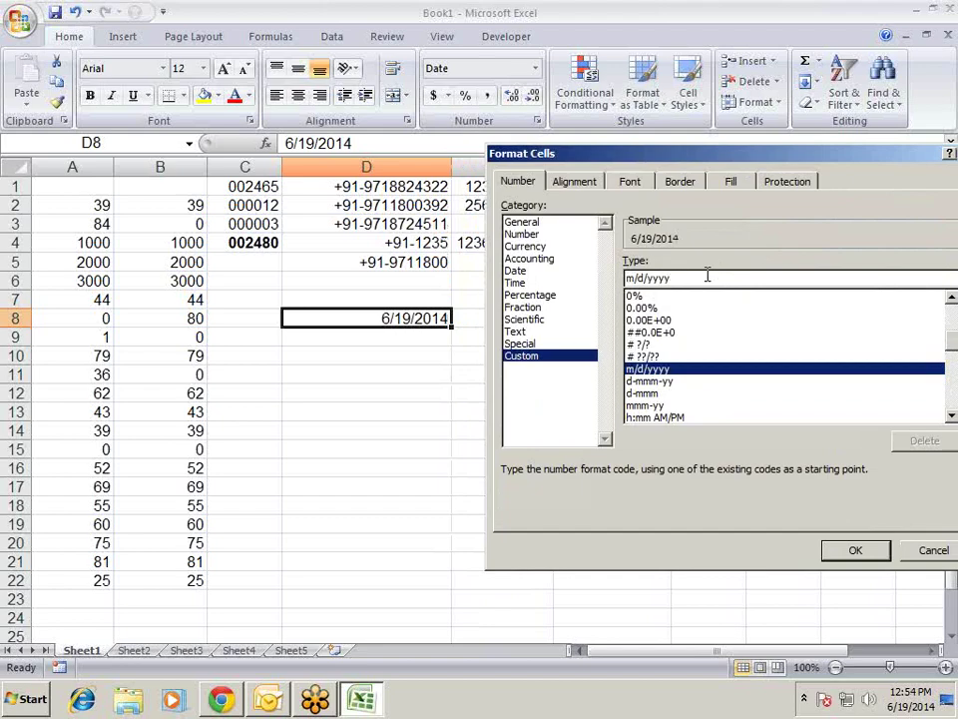
Step: Try the month-only codes M, MM and MMM in the Type box, then clear it
double_click(707, 274)
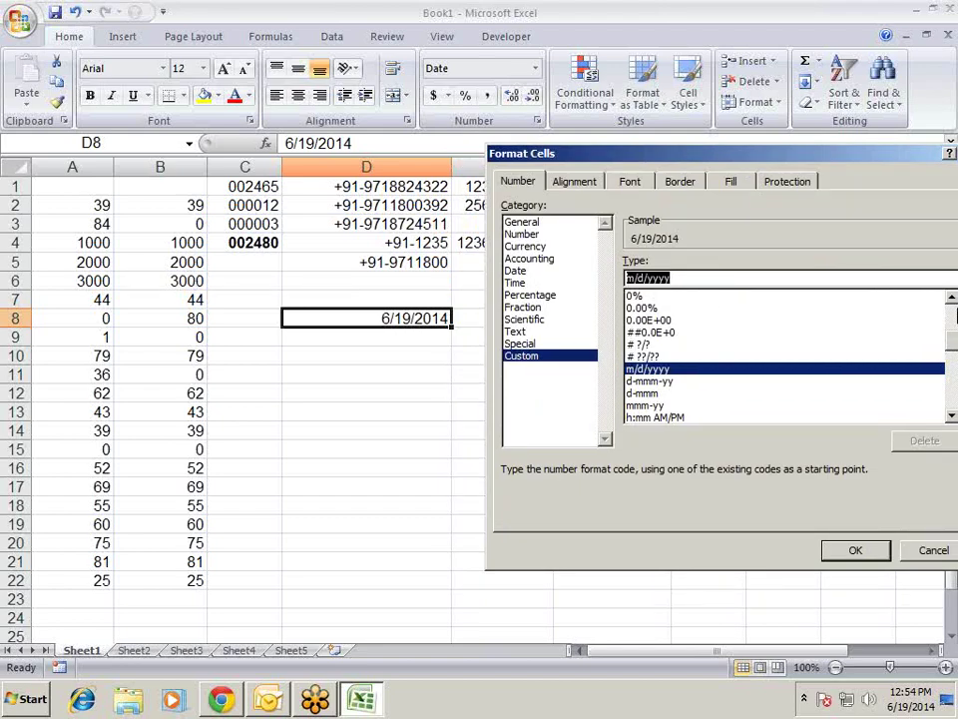
text(M)
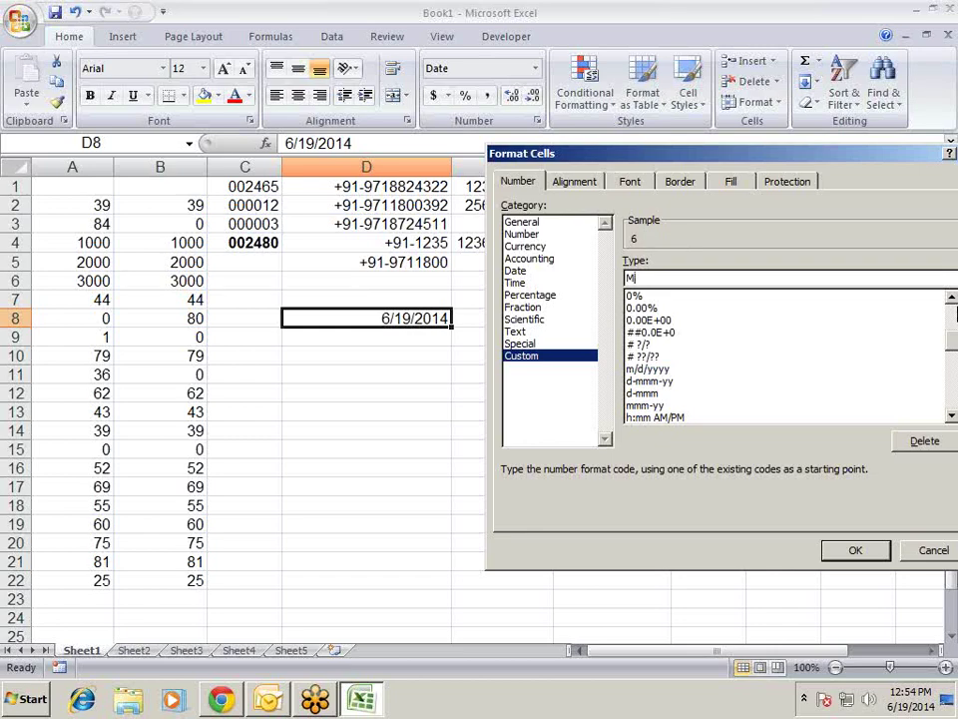
text(M)
key(BackSpace)
text(M)
text(M)
text(M)
key(BackSpace)
key(BackSpace)
key(BackSpace)
key(BackSpace)
Step: Try D, DD, YYYY and YY codes, then apply DD-MMM-YY, DDDD to D8
text(D)
text(D)
text(D)
text(D)
key(BackSpace)
key(BackSpace)
key(BackSpace)
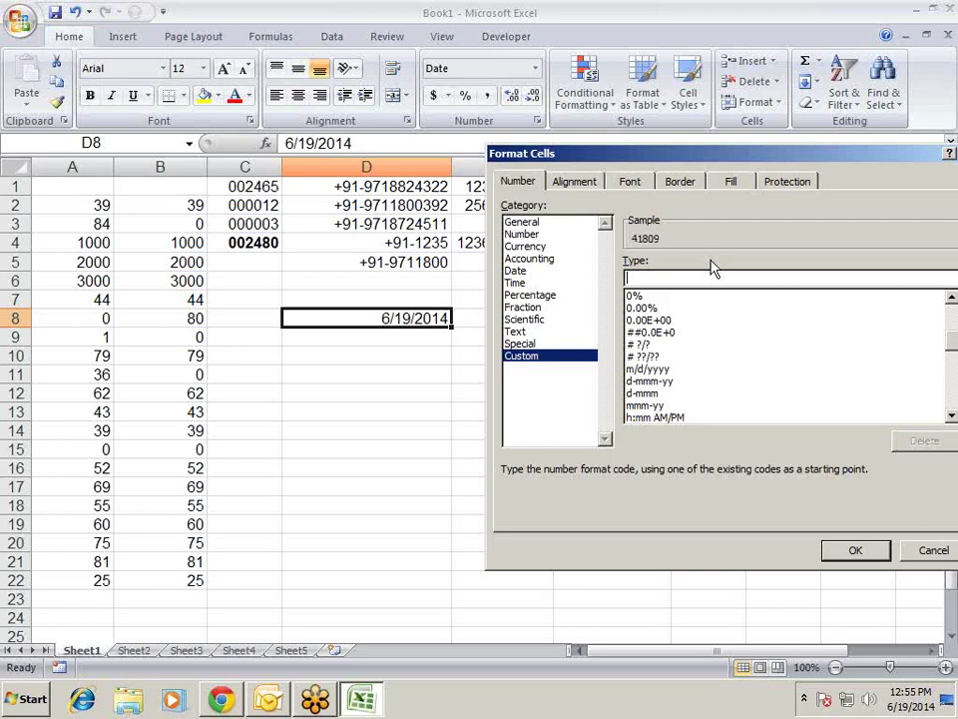
text(YYYY)
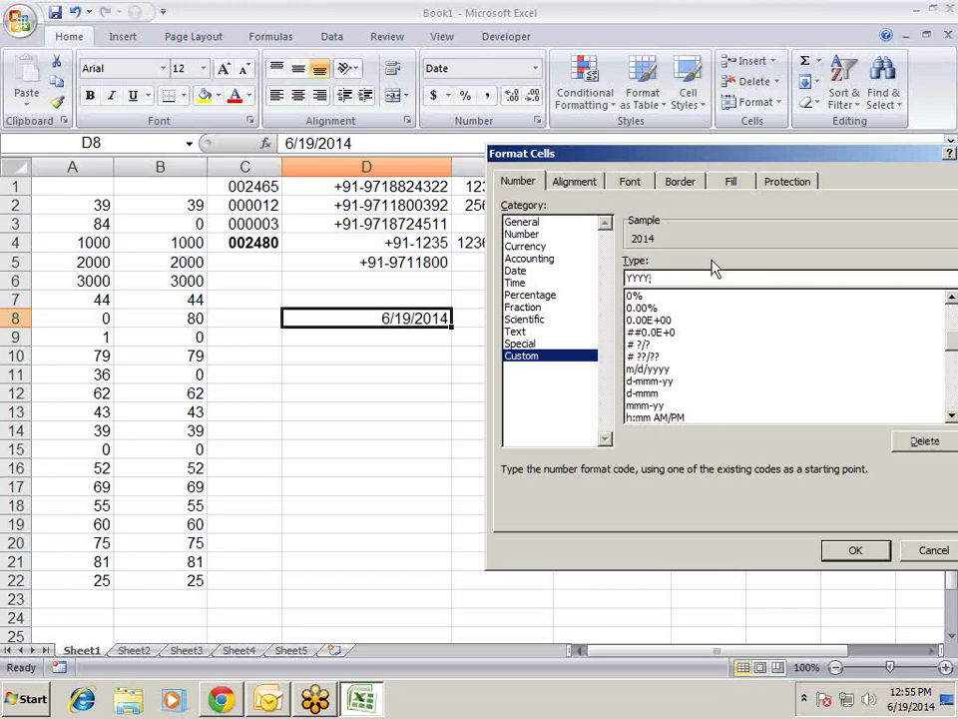
key(BackSpace)
key(BackSpace)
text(YY)
key(BackSpace)
key(BackSpace)
key(BackSpace)
key(BackSpace)
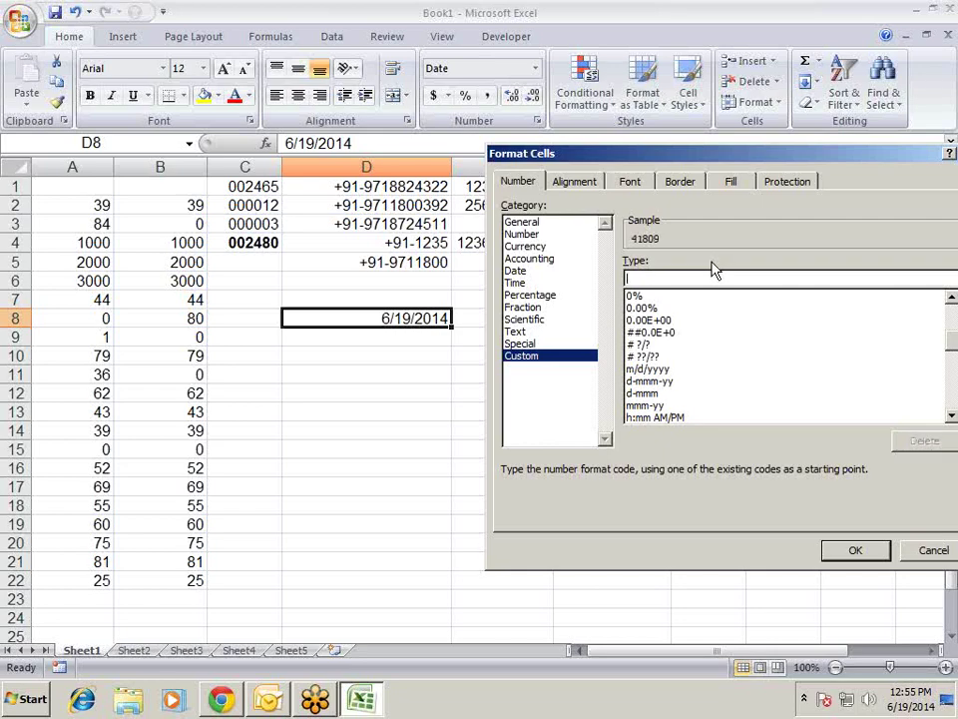
text(DD-)
text(MMM-YY)
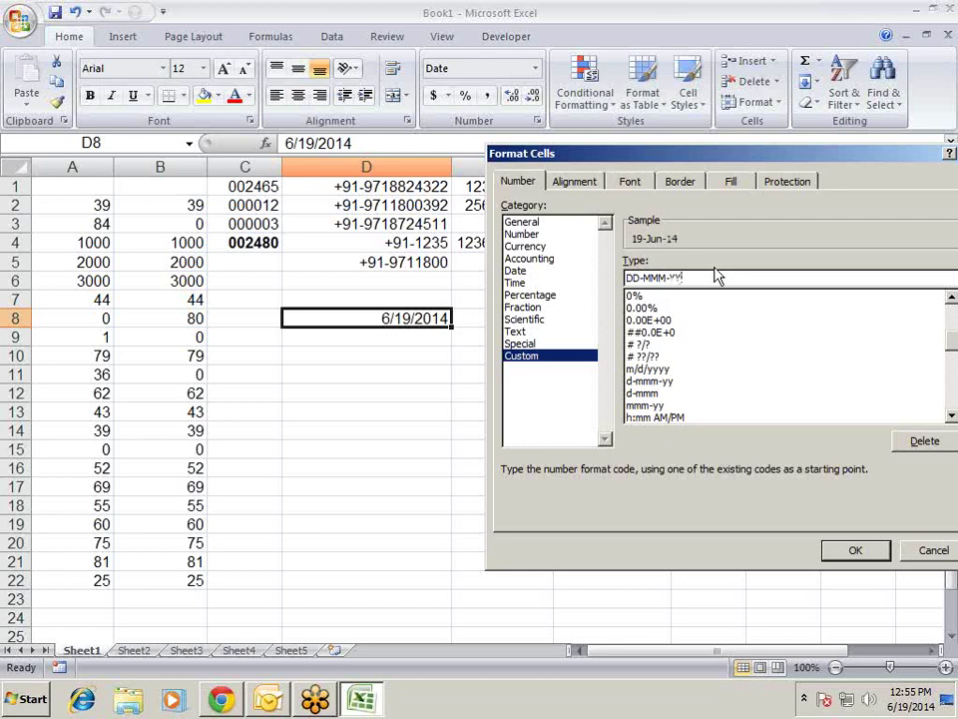
text(, )
text(DDDD)
click(855, 553)
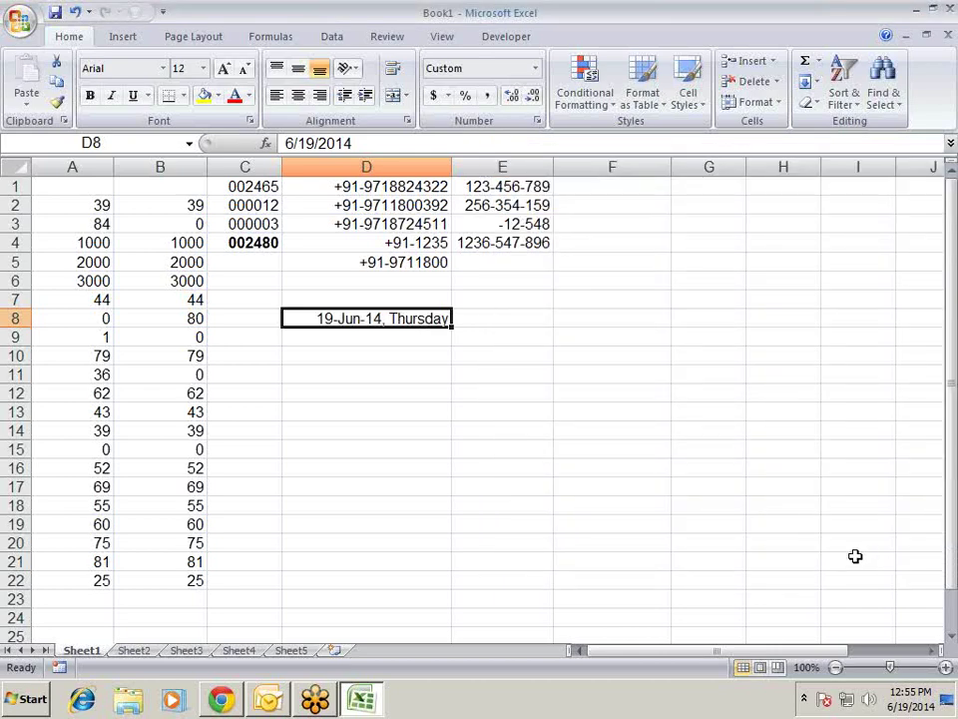
Step: Reformat D8 with the custom code MMM-YY so it displays Jun-14
key(ctrl+1)
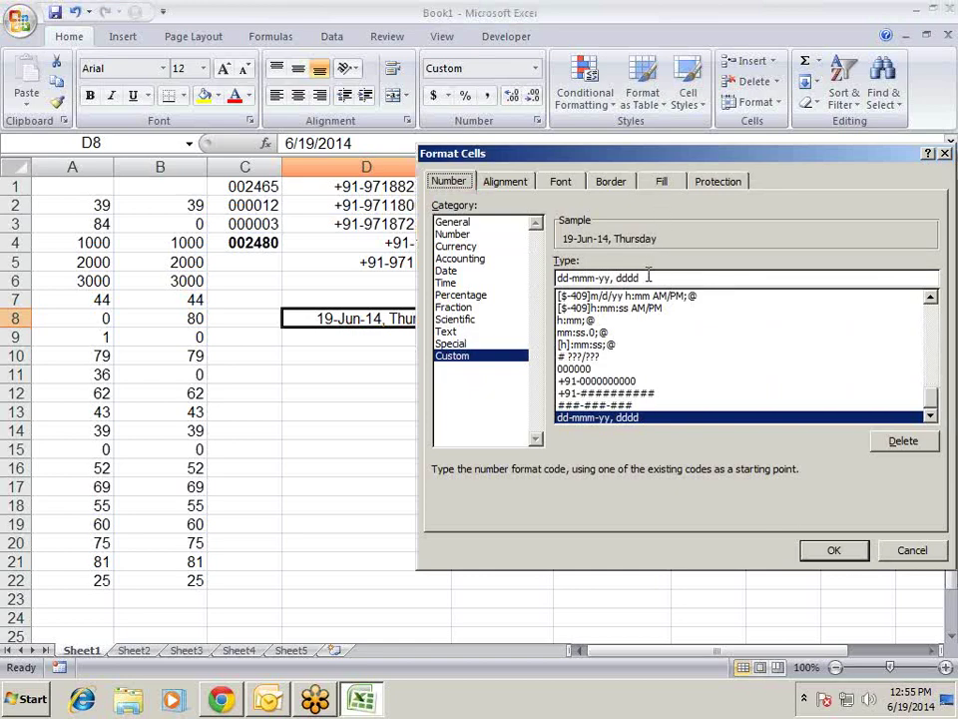
triple_click(648, 276)
text(MMM-)
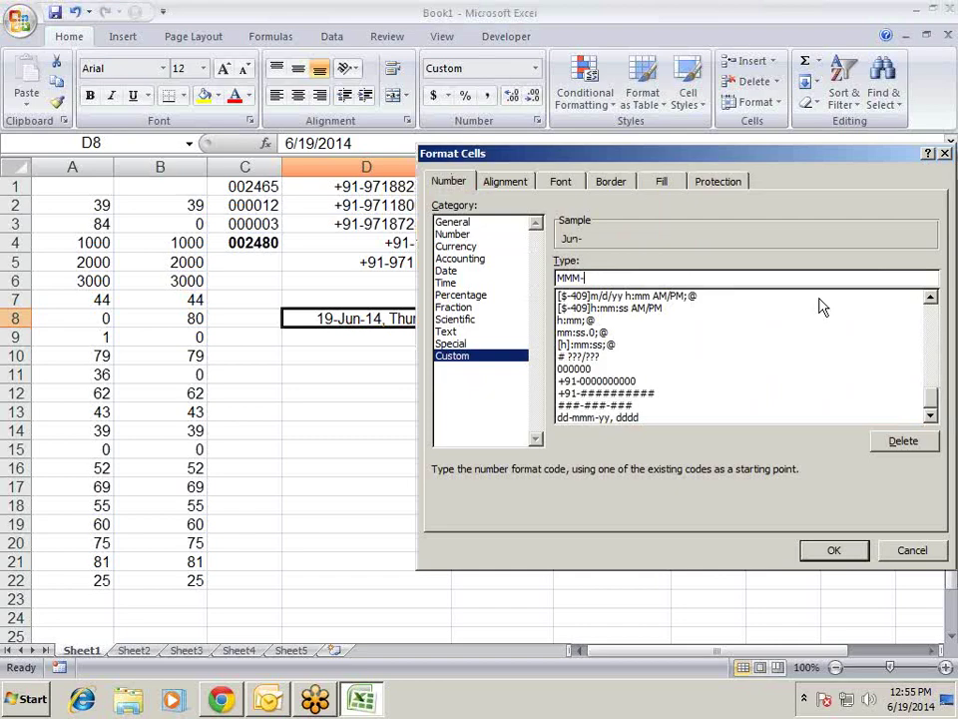
text(YY)
key(Return)
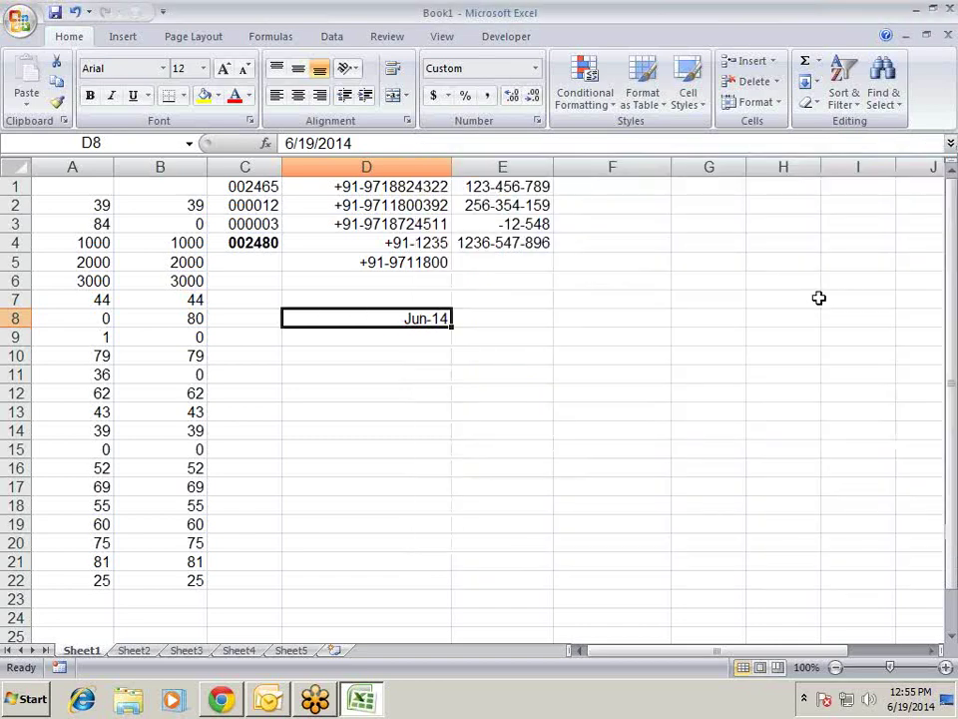
key(ctrl+1)
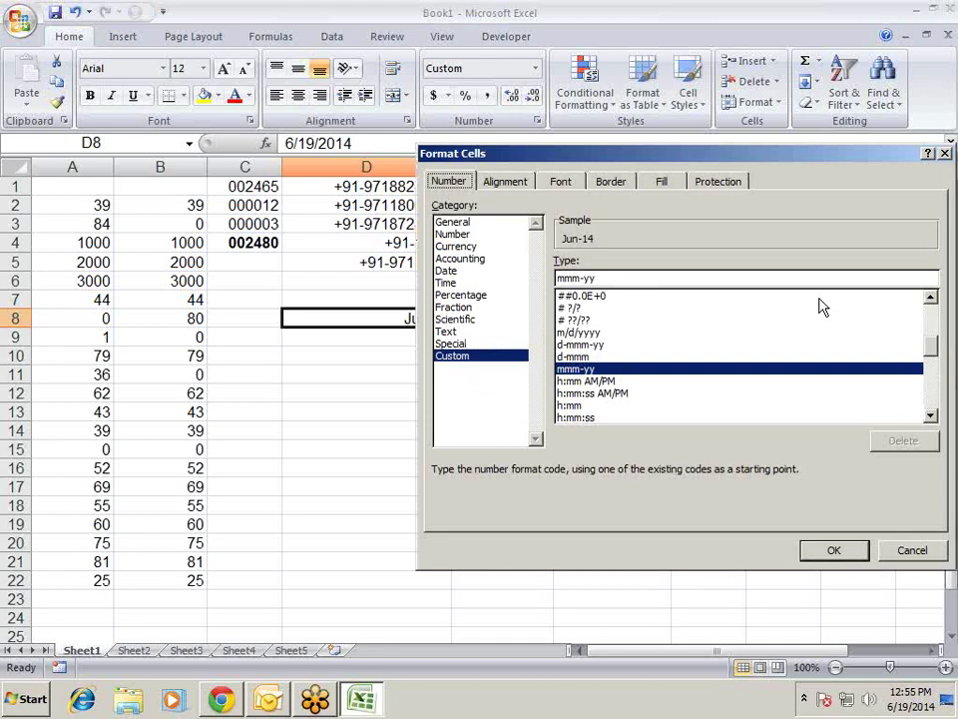
key(Return)
key(F2)
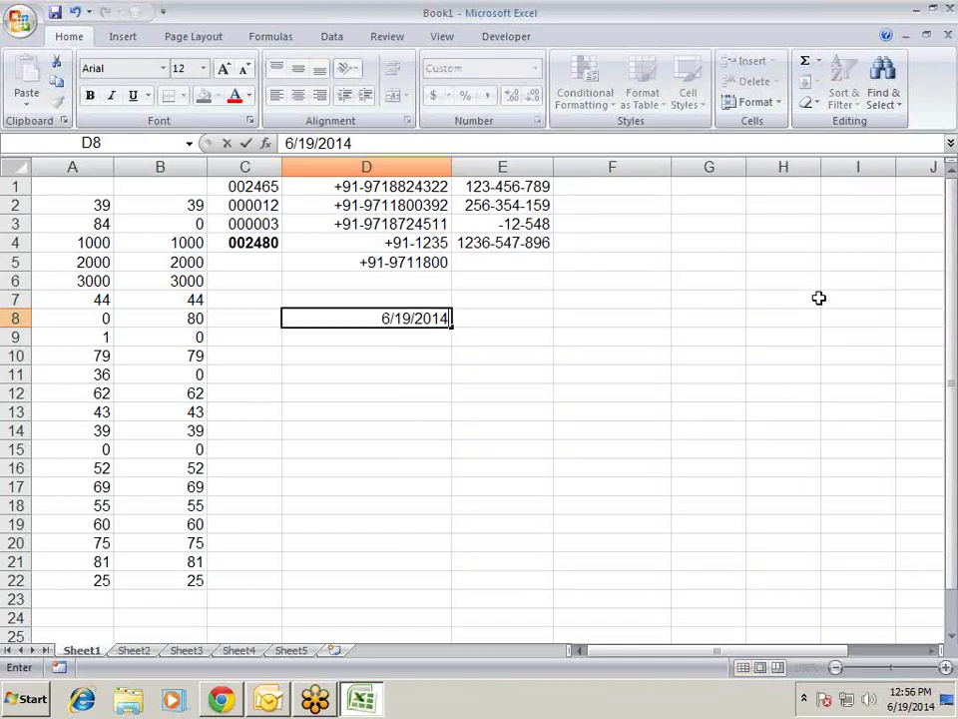
Step: Replace the date in D8 with the current time, 12:56 PM, using Ctrl+Shift+;
key(BackSpace)
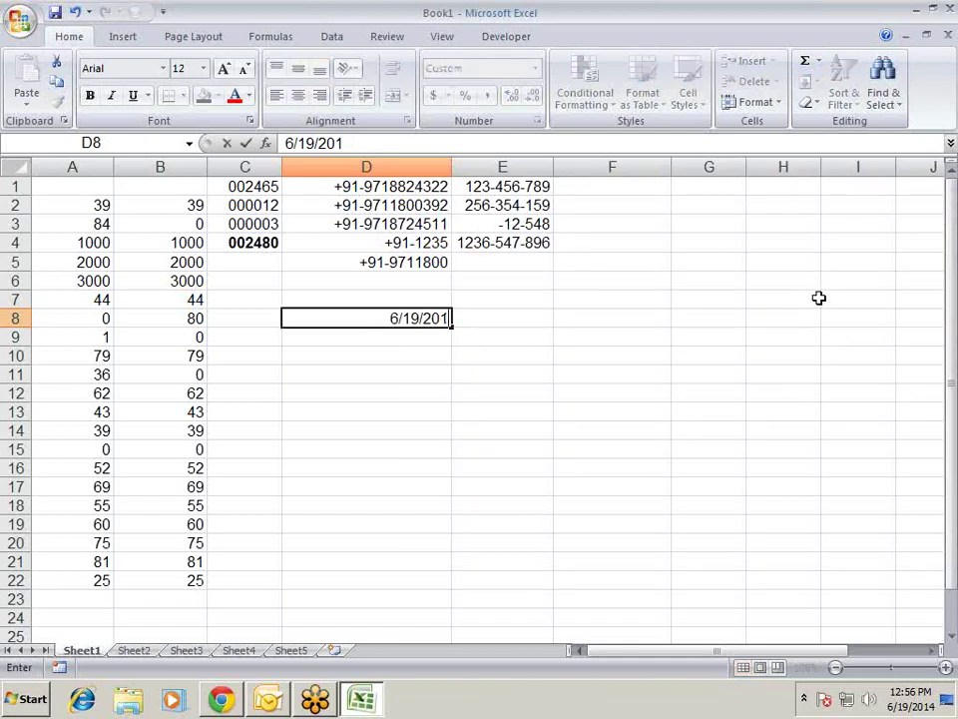
key(BackSpace)
key(BackSpace)
key(BackSpace)
key(ctrl+shift+semicolon)
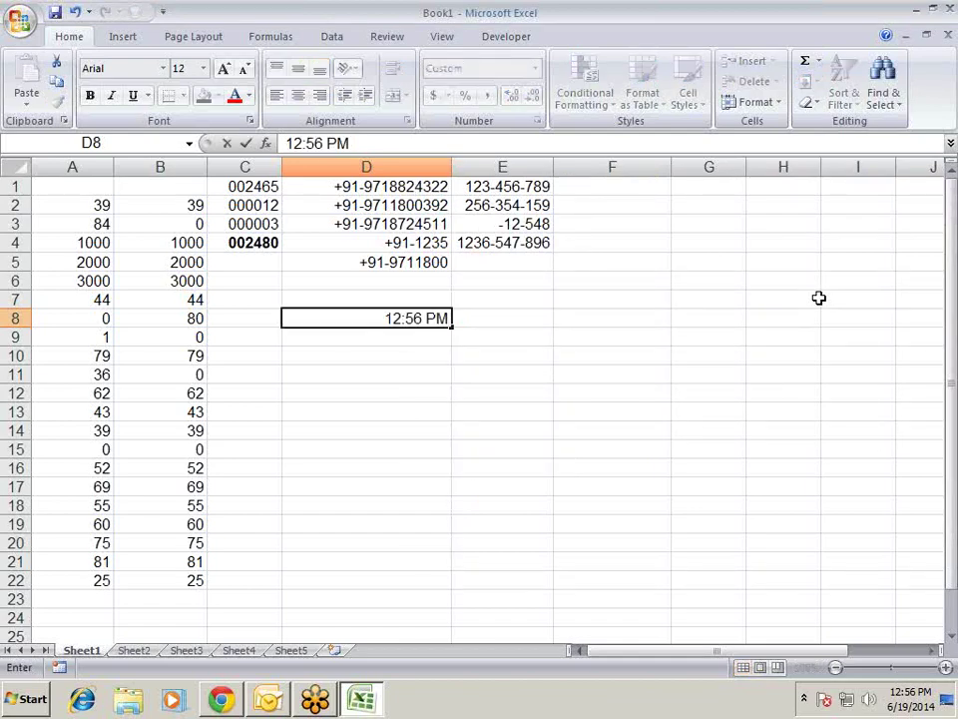
key(Return)
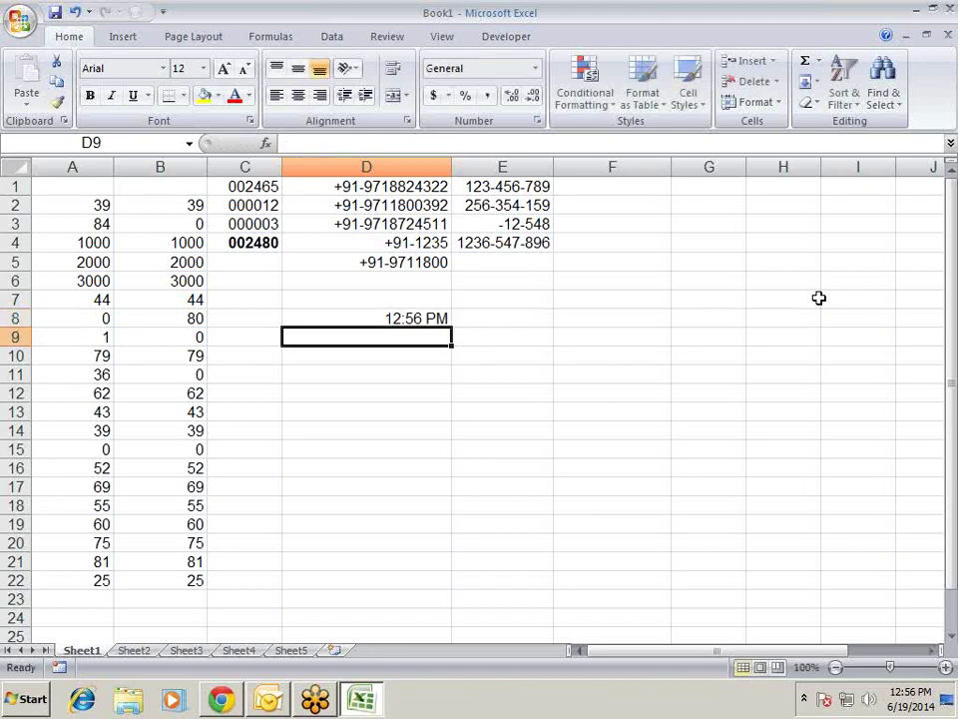
key(Up)
Step: Try an hh:mm:ss am/pm style code for D8's time, then cancel the dialog
key(ctrl+1)
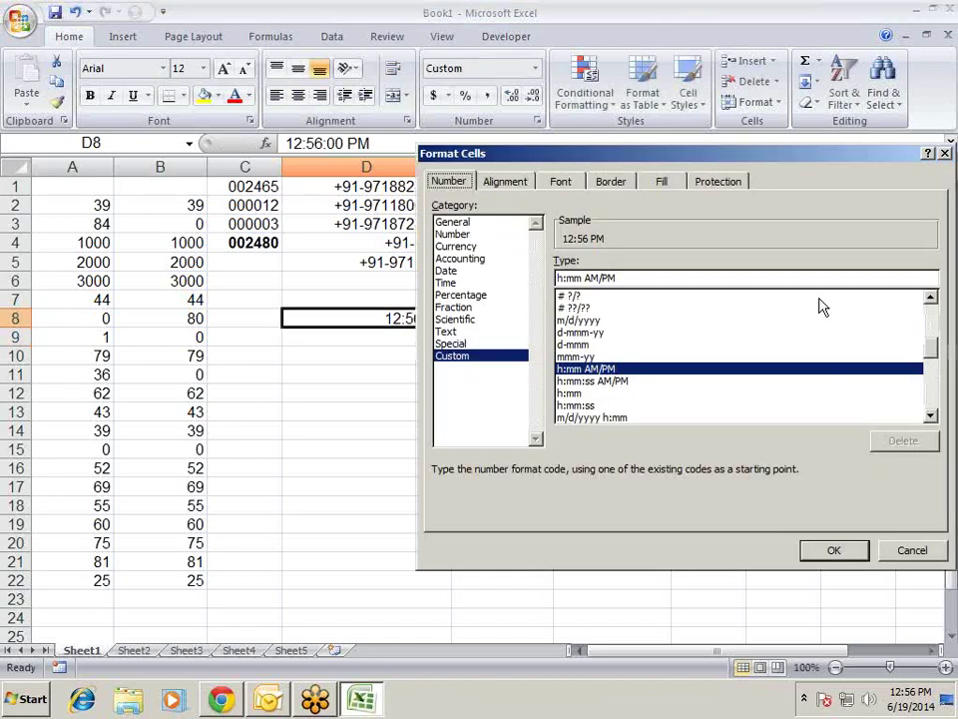
drag(533, 159, 600, 173)
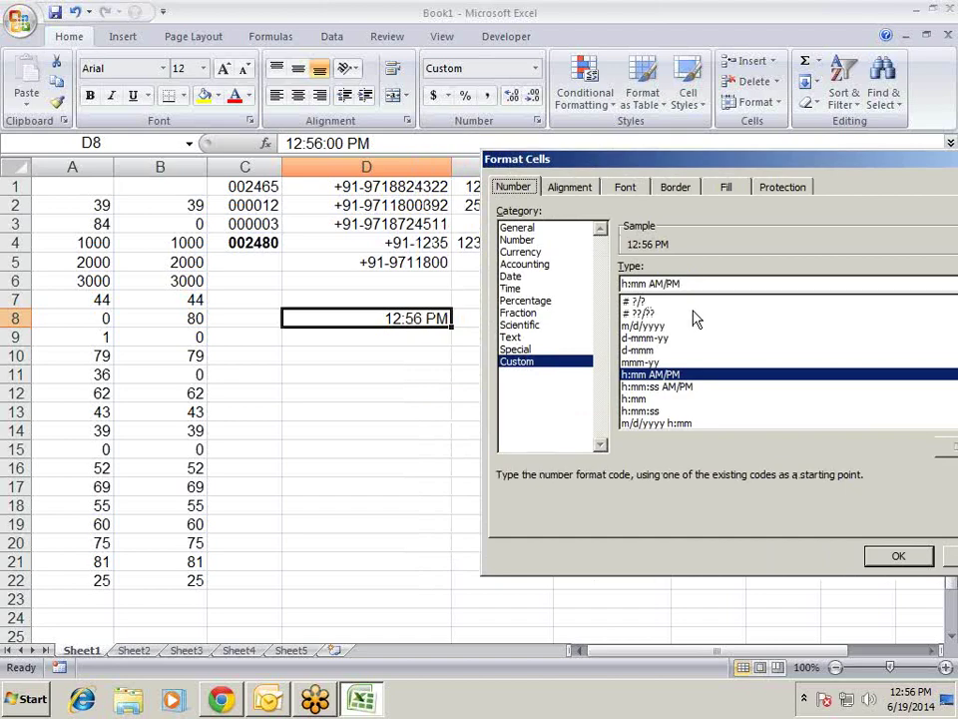
drag(687, 283, 664, 284)
click(691, 284)
drag(707, 284, 549, 268)
key(Delete)
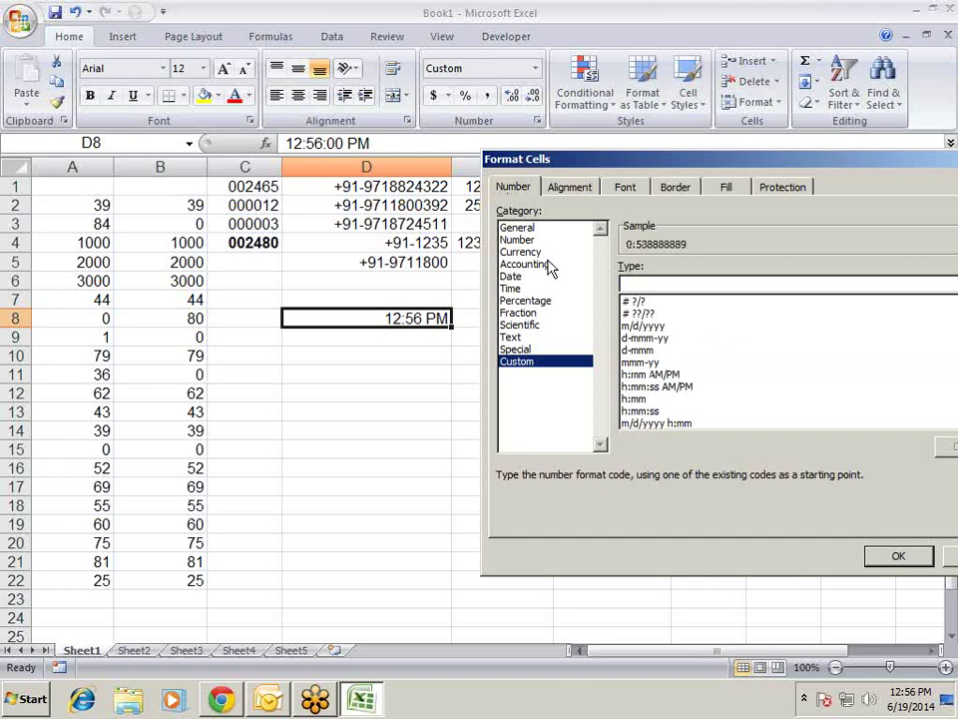
text(h)
text(h)
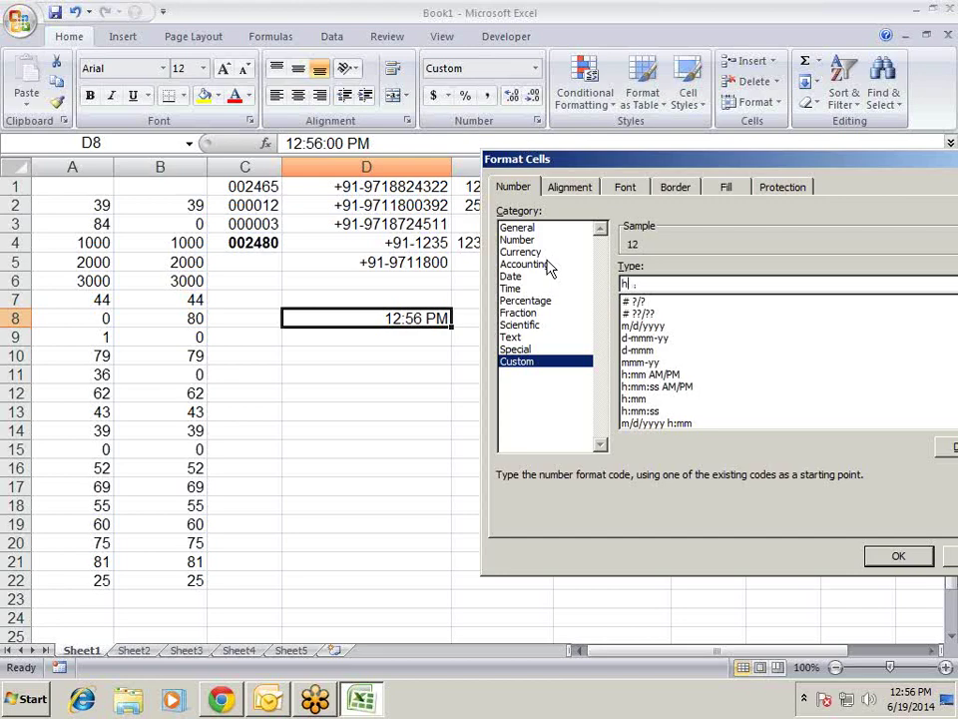
text(:)
text(h)
text(.)
text(m)
text(m)
text(ss)
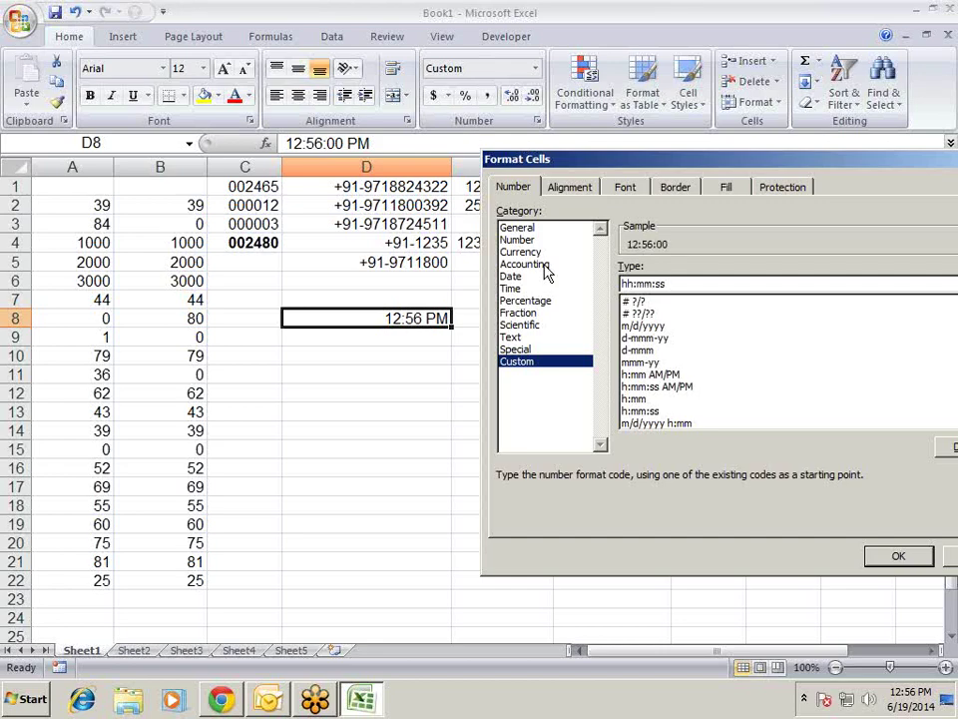
text( am/)
text(pm)
key(Left)
key(Left)
key(Left)
key(Escape)
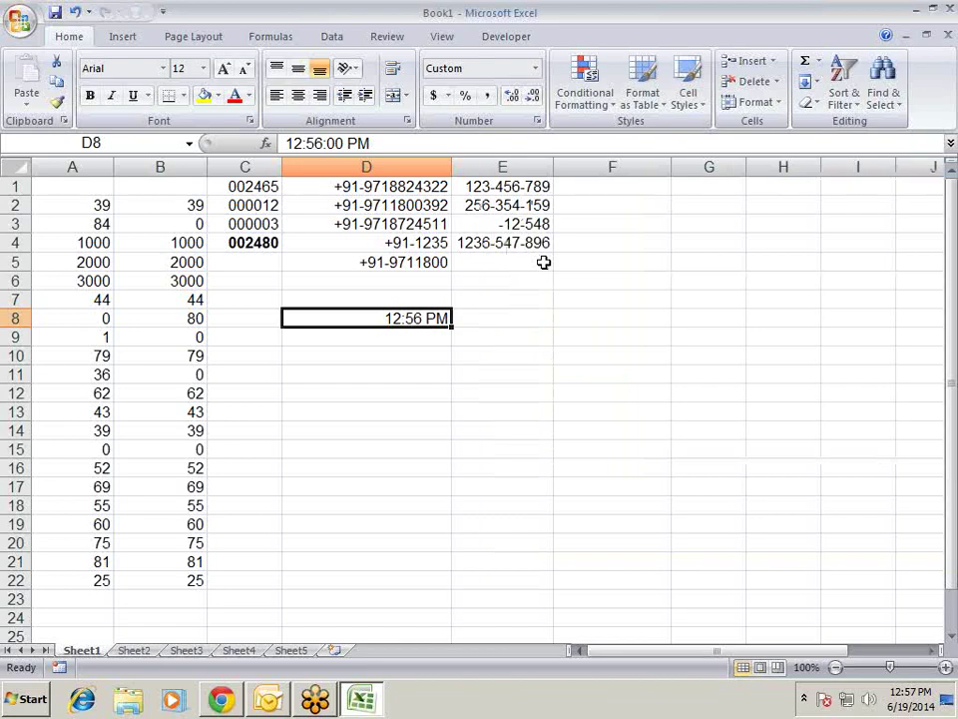
Step: Overwrite D8's hour with 25, producing 25:56:00 PM
key(F2)
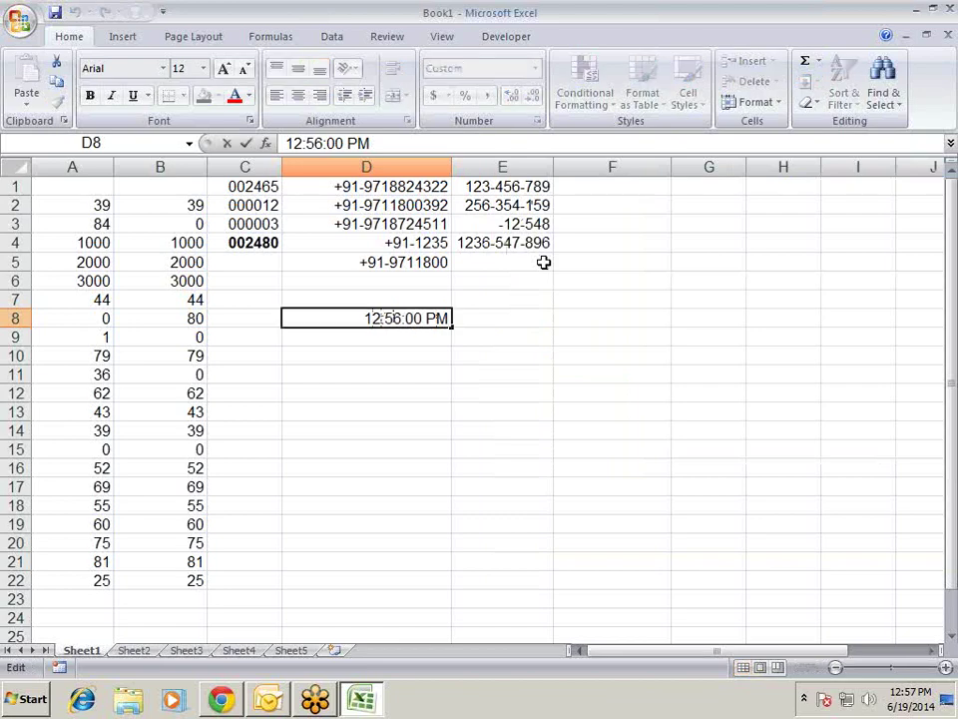
key(BackSpace)
key(BackSpace)
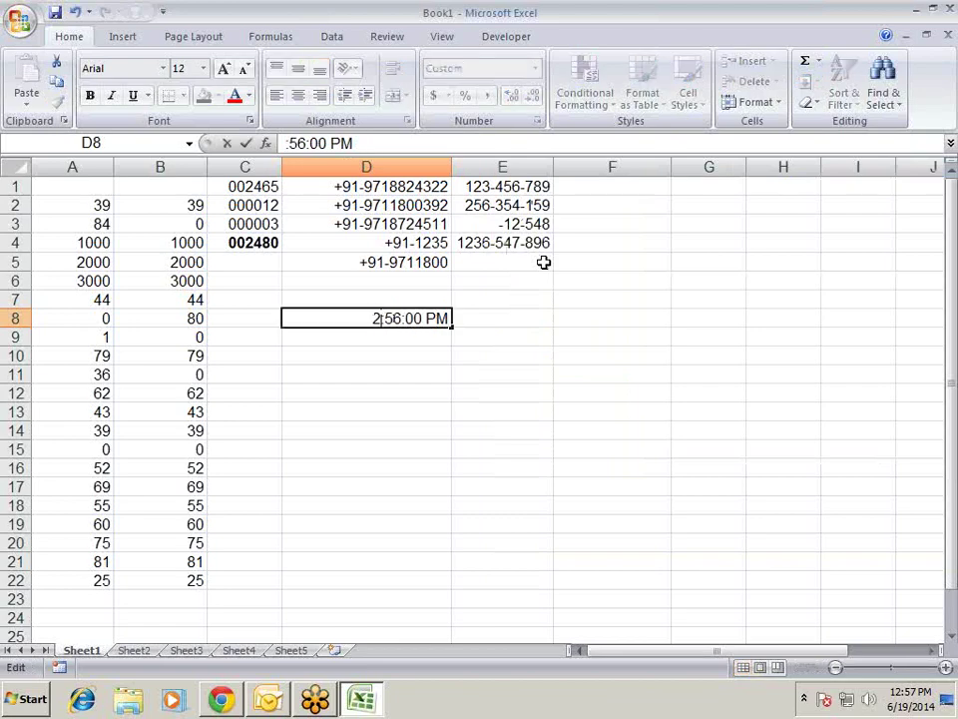
text(25)
key(Return)
key(Up)
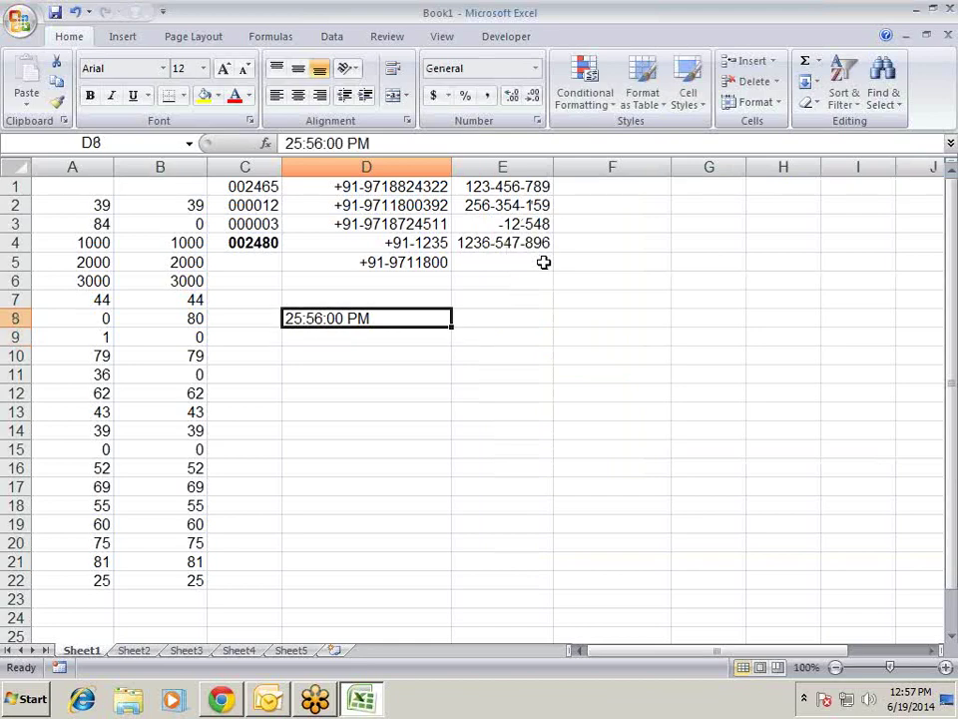
key(Right)
key(Left)
Step: Replace D8's h:mm AM/PM code with the elapsed-hours code [h]
key(ctrl+1)
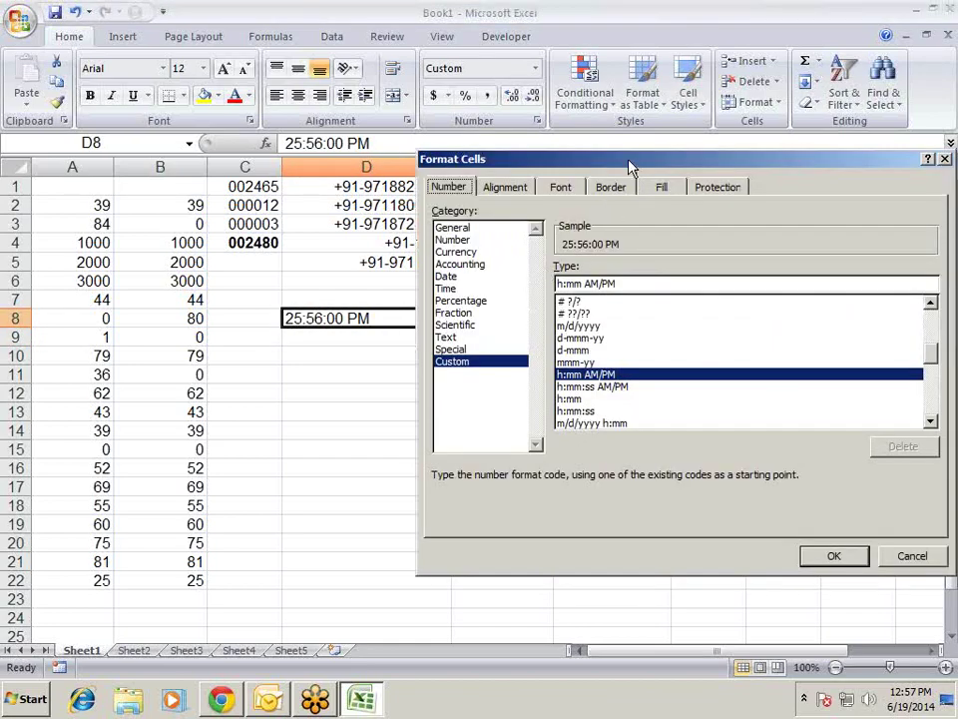
drag(624, 167, 674, 162)
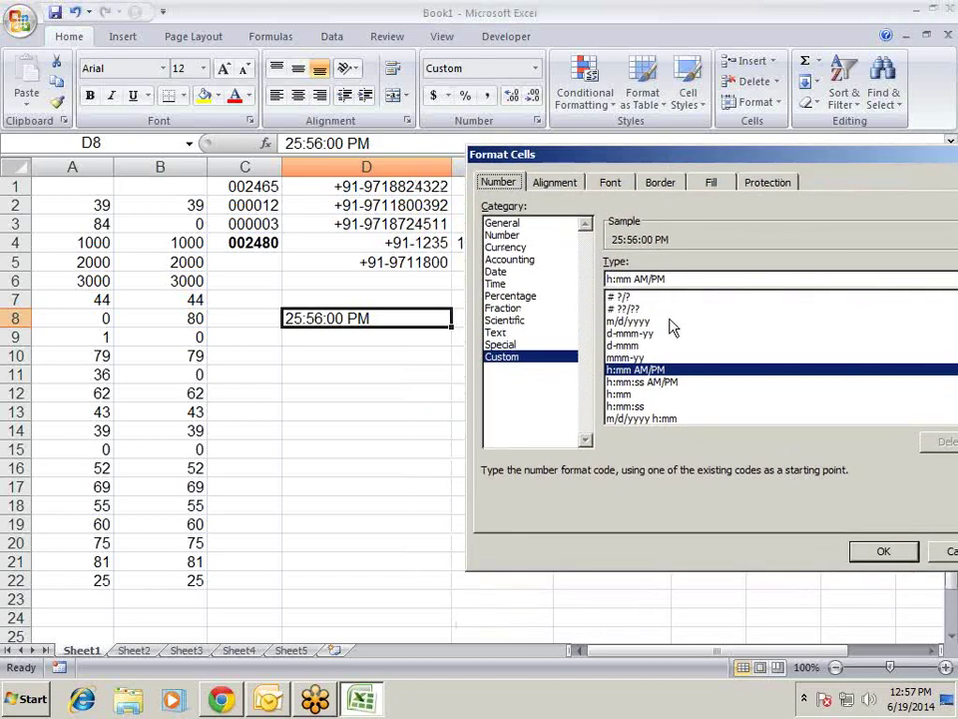
click(613, 279)
key(shift+Left)
key(shift+Left)
key(shift+Left)
key(shift+Left)
key(shift+Left)
key(shift+Left)
key(shift+Left)
key(shift+Left)
key(Delete)
text(h)
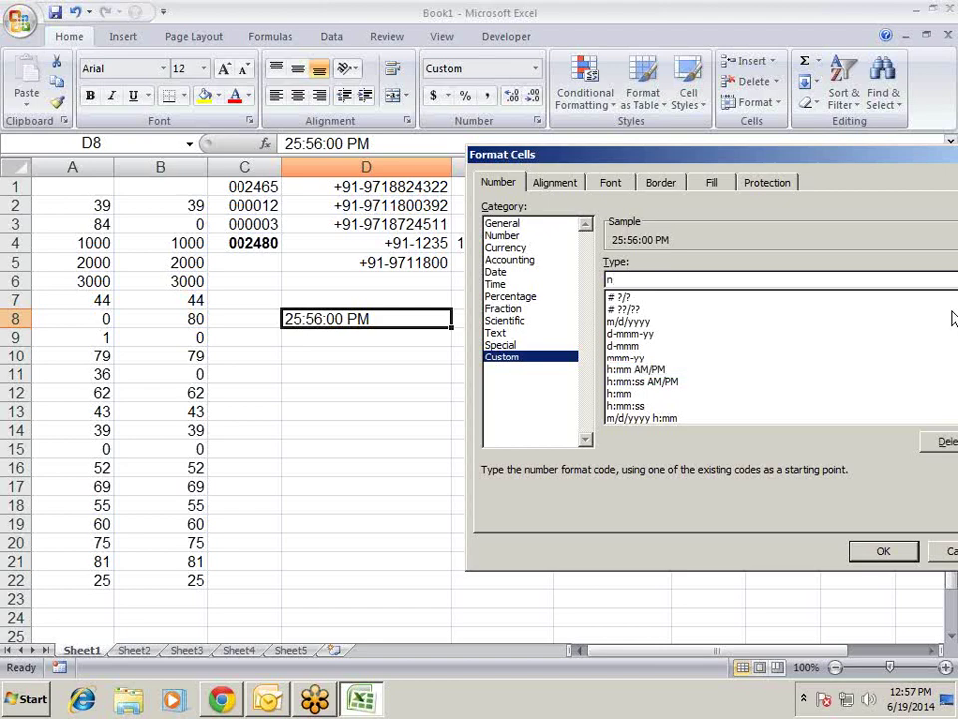
key(Home)
text([)
key(End)
text(])
key(Return)
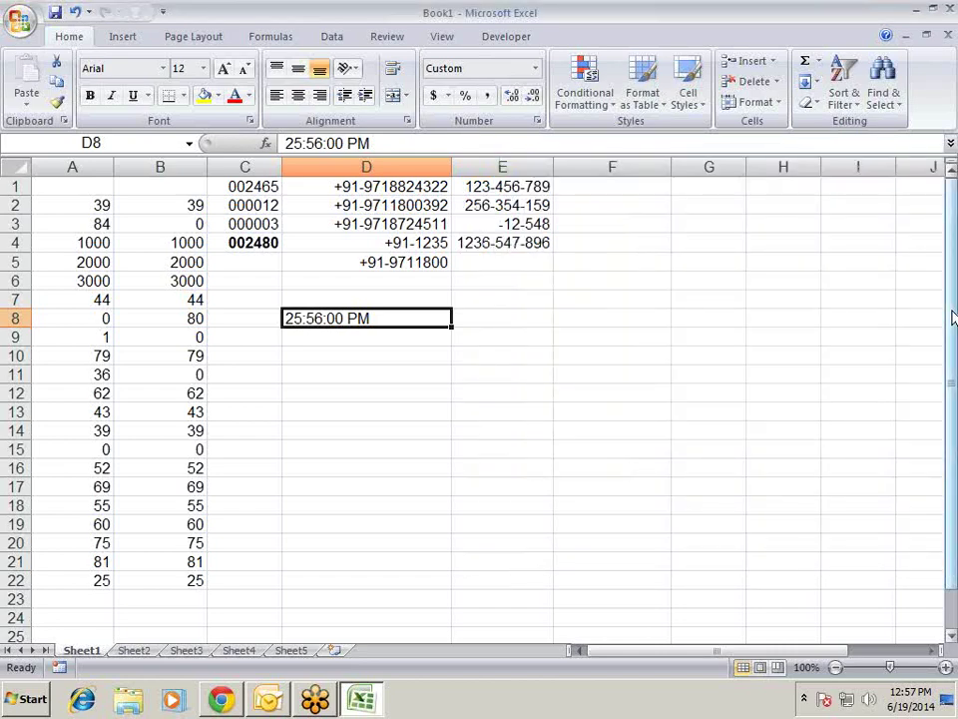
Step: Undo the 25-hour entry so D8 shows 12:56 PM again, ending on E8
key(ctrl+z)
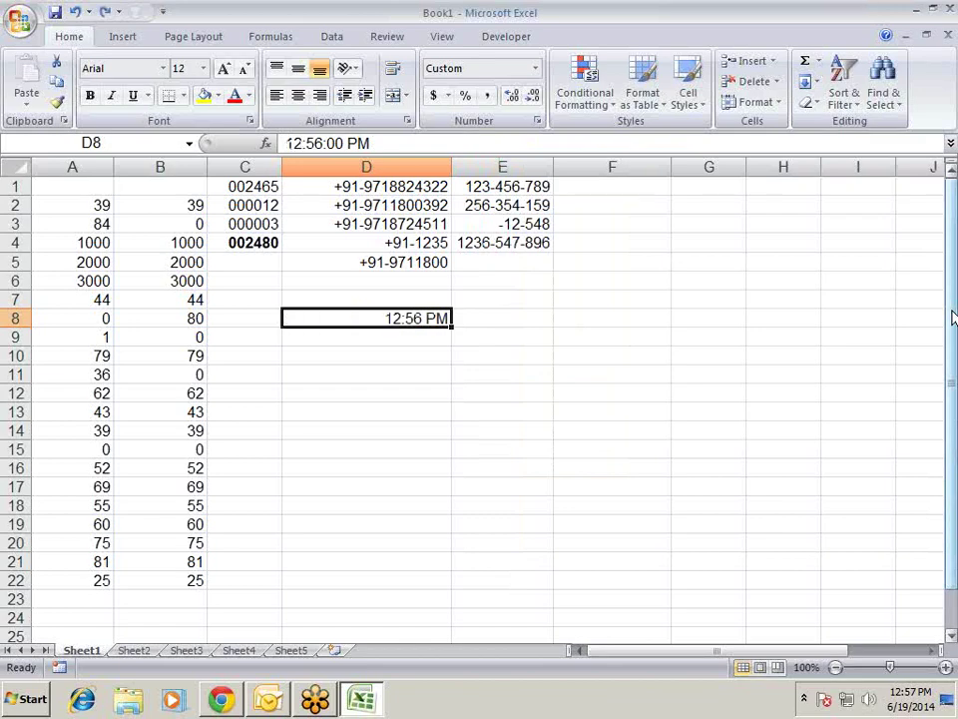
key(Right)
key(Left)
key(Right)
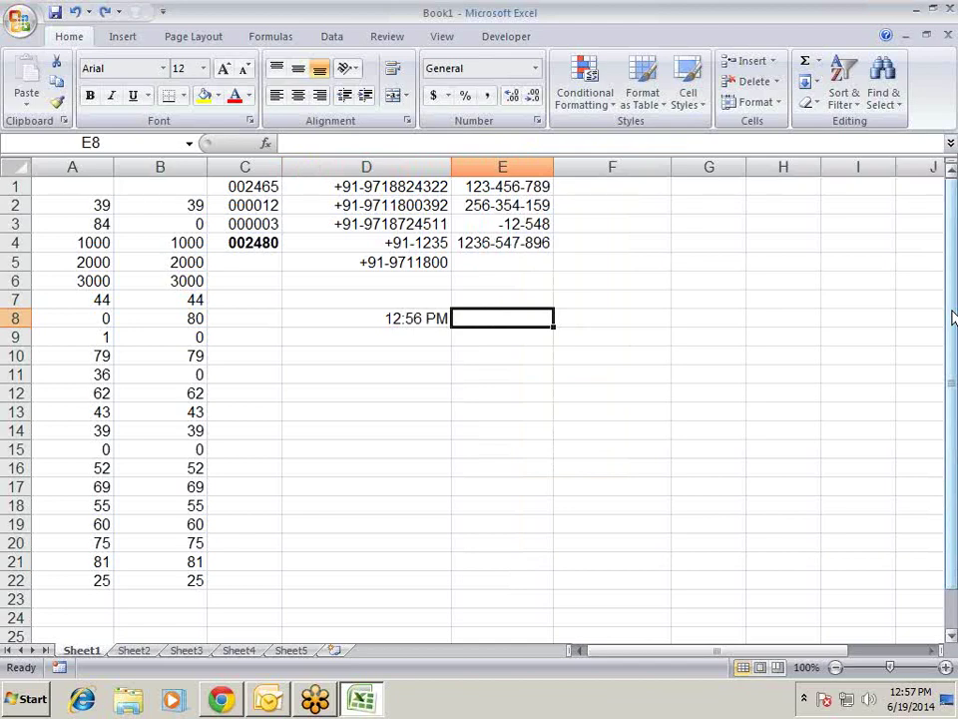
Step: Enter the formula =D8+1 in E8
text(=)
key(Left)
text(+1)
key(Return)
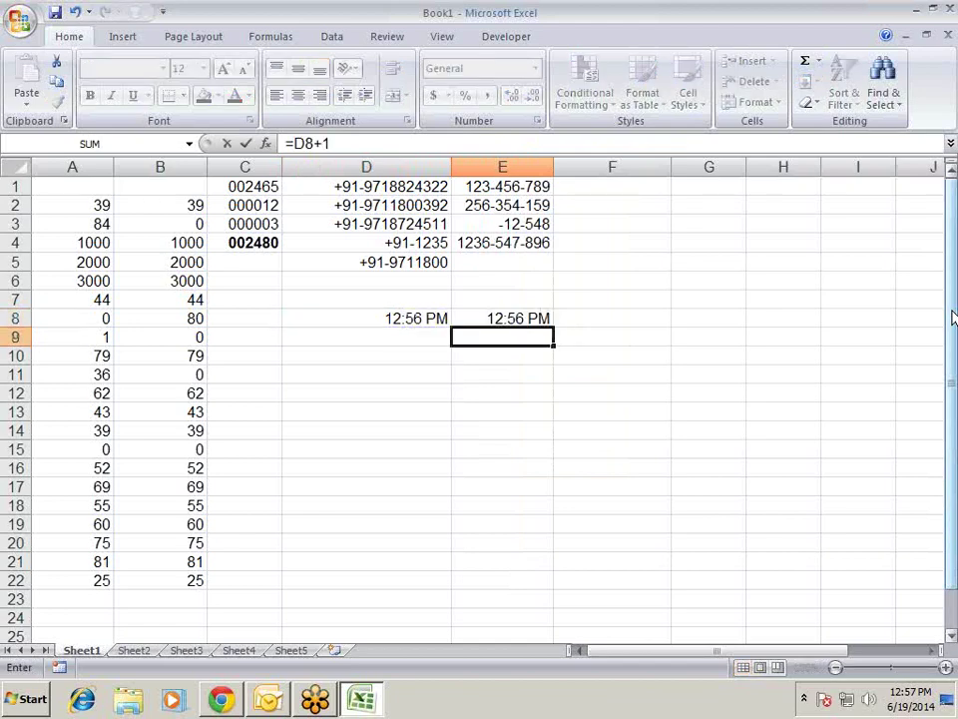
key(Up)
Step: Replace E8's h:mm AM/PM code, experimenting with [hh] and [mm] elapsed-time codes
key(ctrl+1)
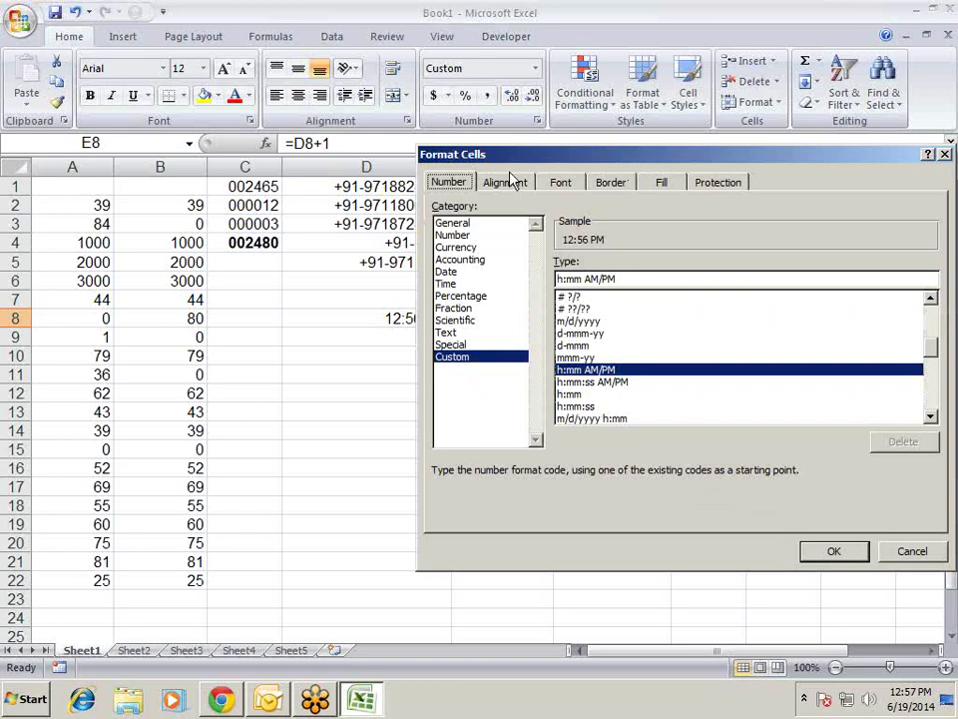
drag(555, 156, 302, 344)
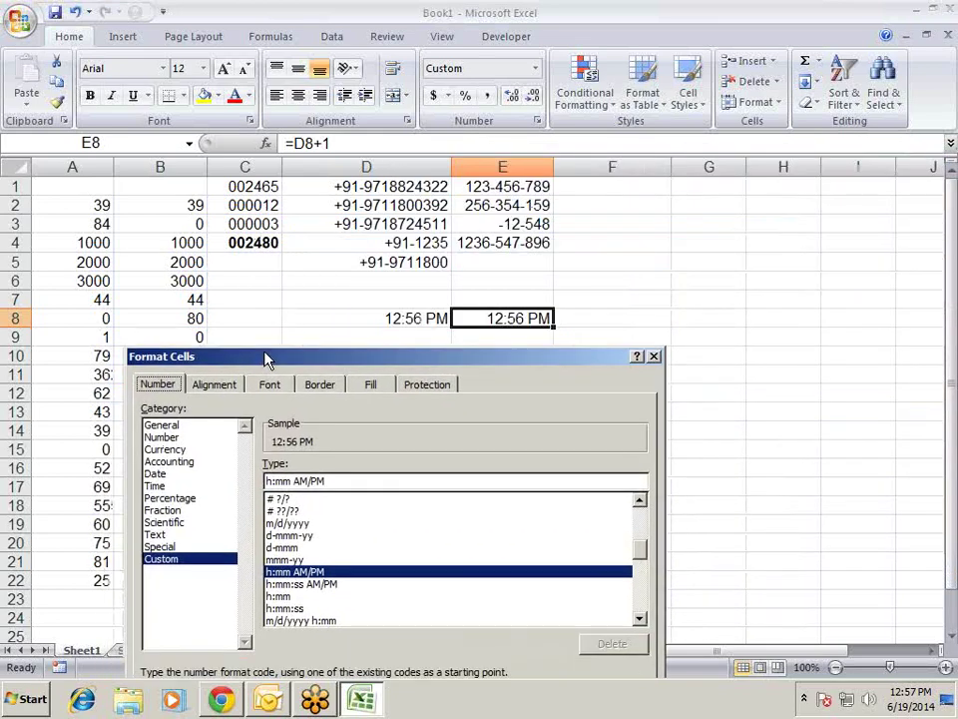
drag(672, 467, 113, 461)
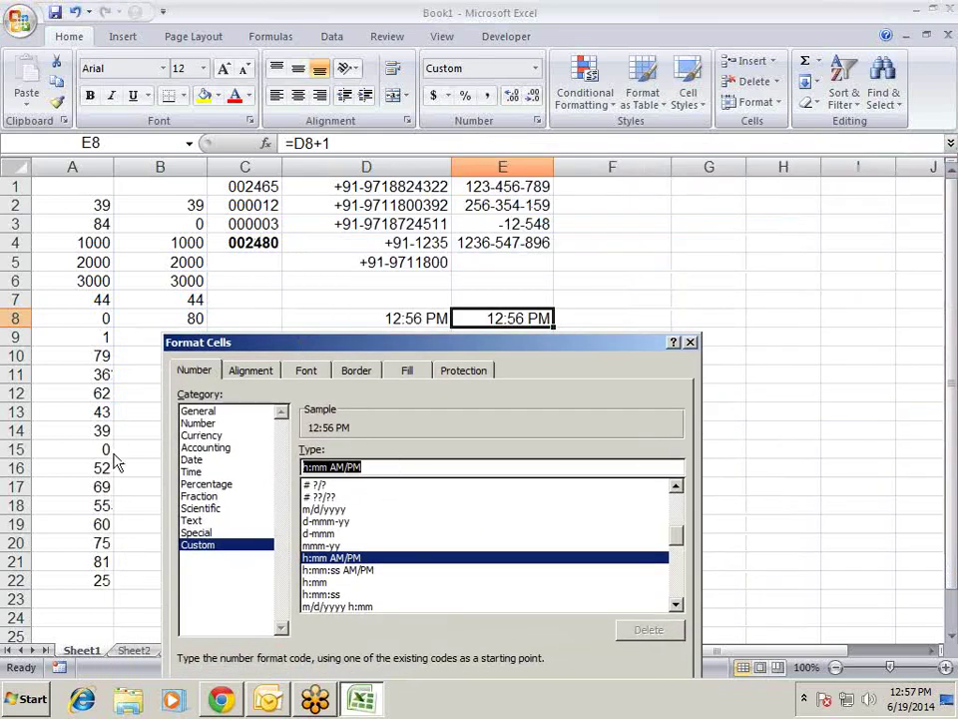
text(hh)
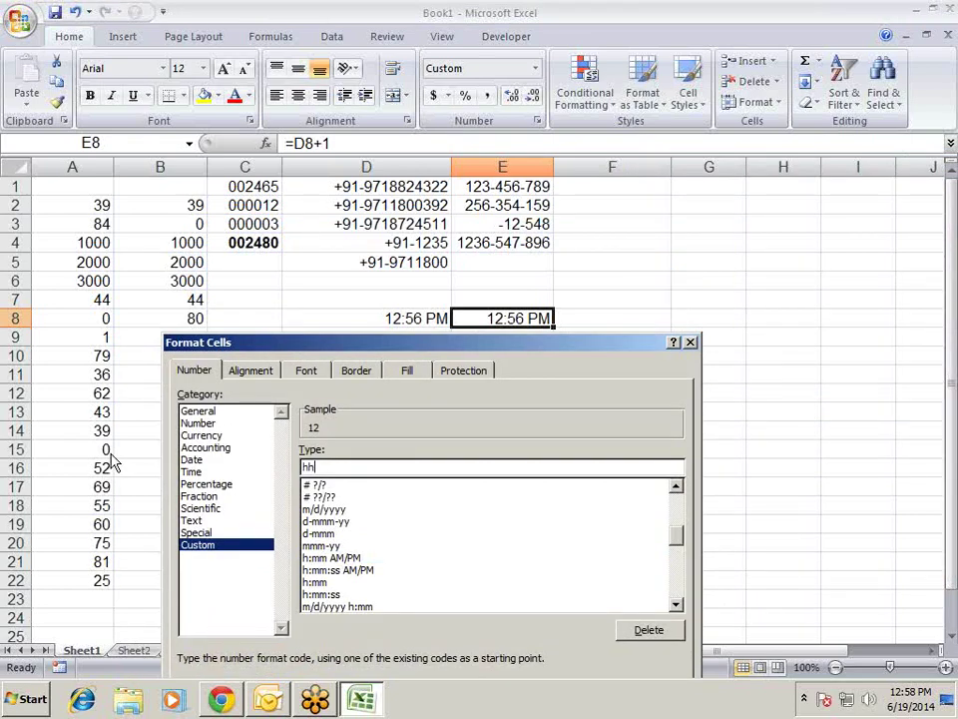
text(})
key(BackSpace)
text(])
text(])
key(BackSpace)
text([)
key(BackSpace)
key(BackSpace)
key(BackSpace)
key(BackSpace)
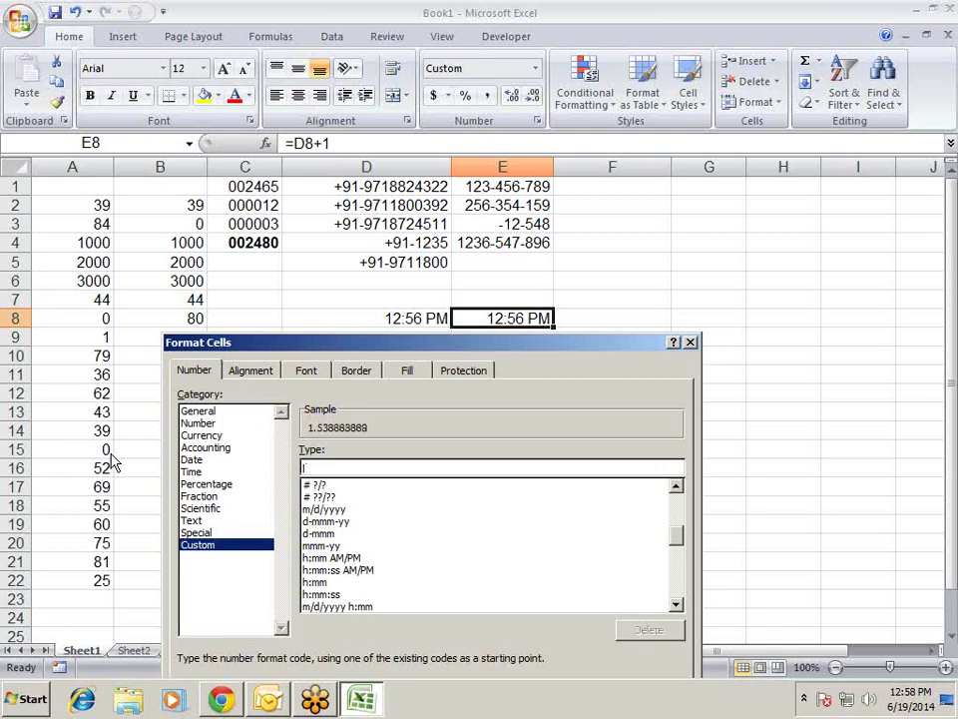
text(m)
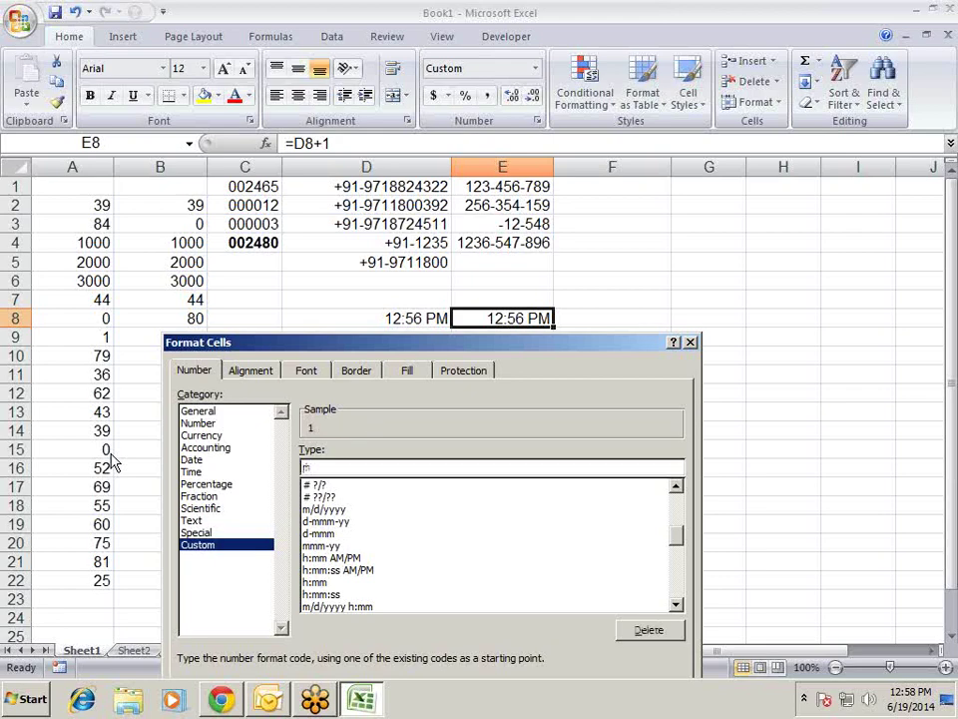
key(BackSpace)
text([)
text(m)
text(m)
text(])
Step: Apply [hh]:mm:ss to E8 so it shows 36:56:00, then review the format
key(BackSpace)
key(BackSpace)
key(BackSpace)
text(ss)
key(BackSpace)
key(BackSpace)
key(BackSpace)
text(hh])
text(:mm;)
key(BackSpace)
text(:ss)
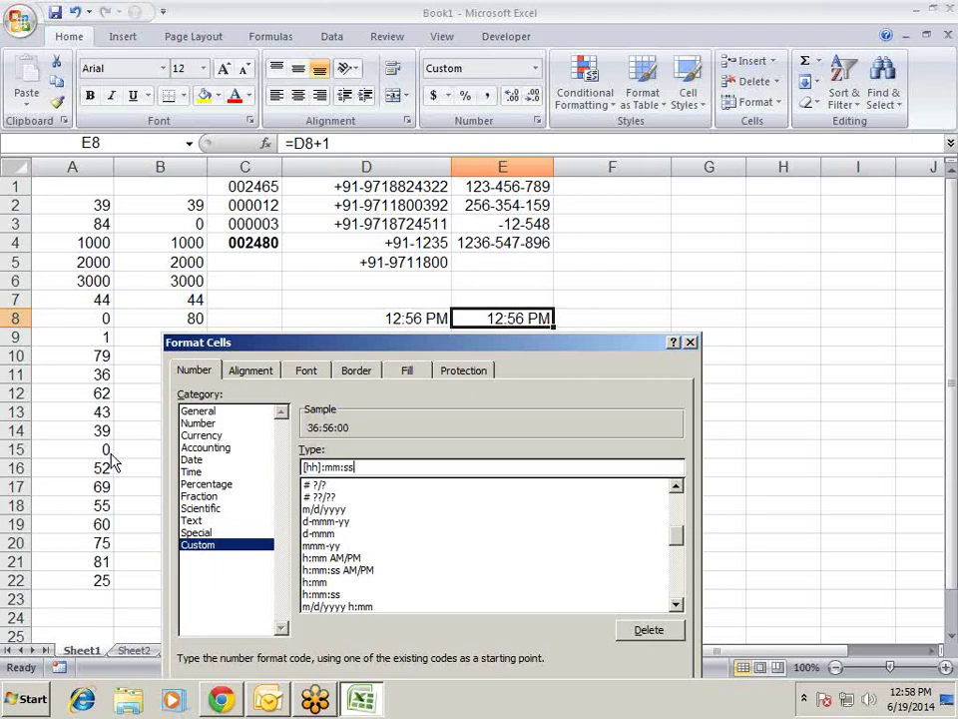
key(Return)
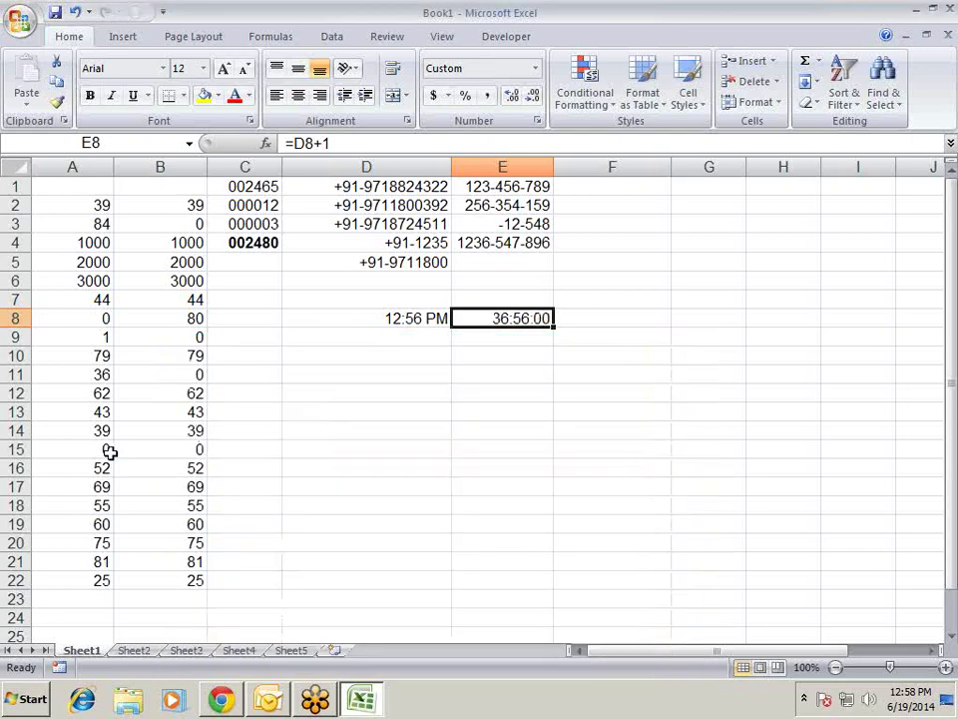
key(ctrl+1)
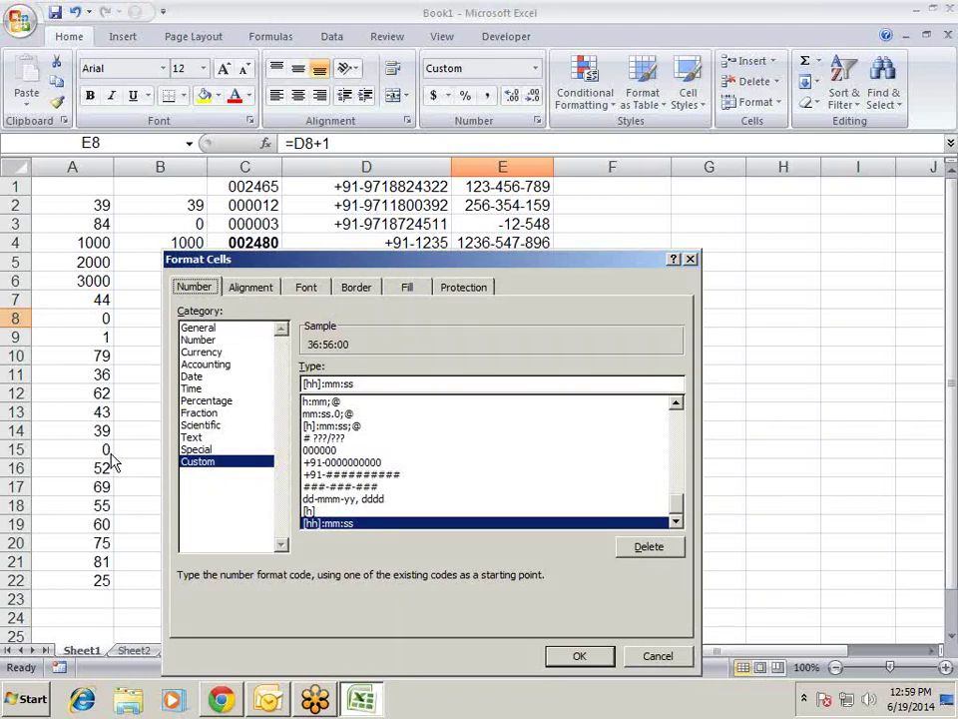
key(Return)
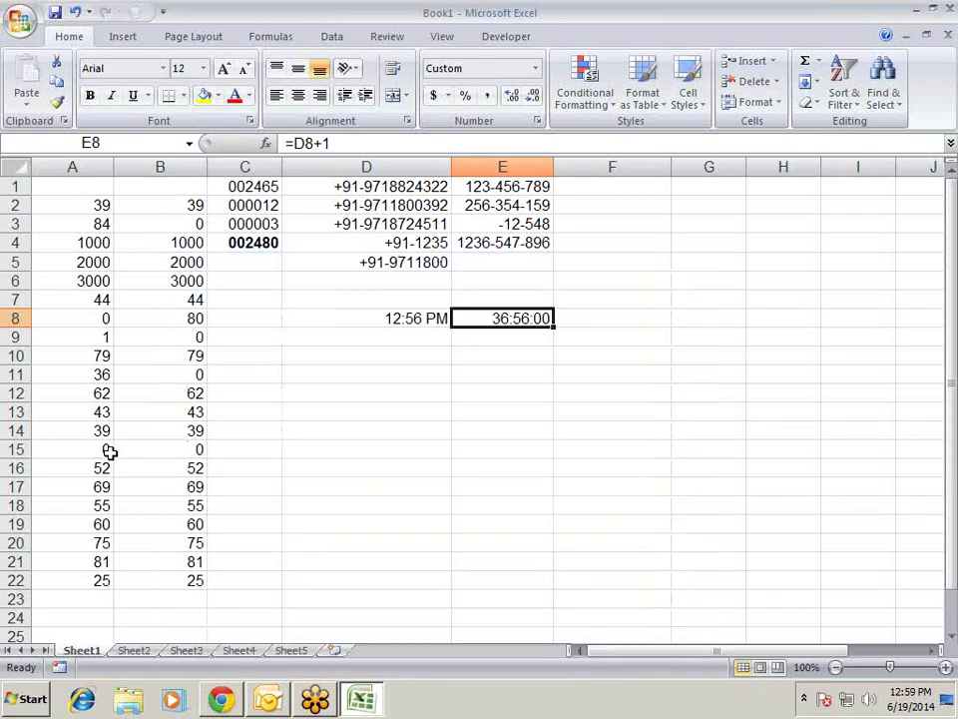
Step: Enter 199 in D11 and 99 in D10, then select D10:D11
key(Left)
key(Down)
key(Down)
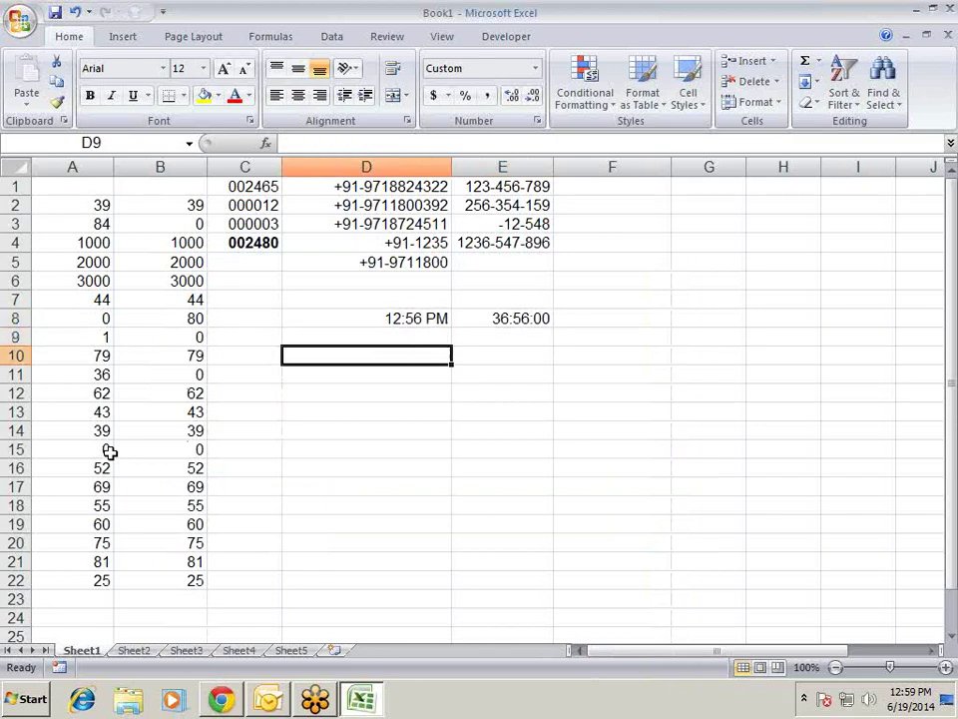
key(Down)
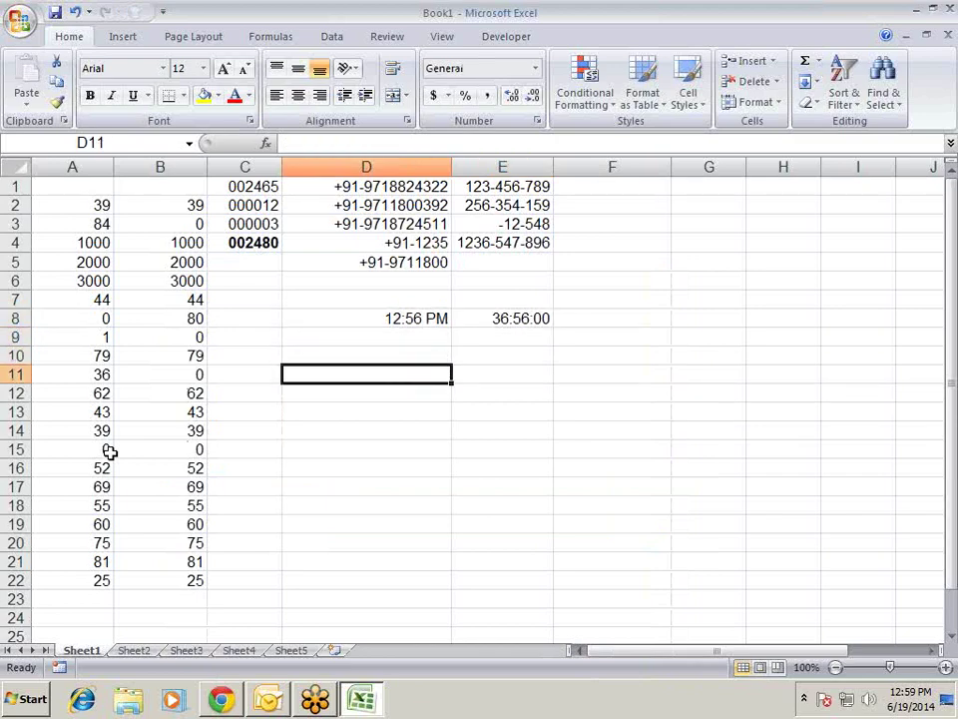
text(100)
key(BackSpace)
key(BackSpace)
text(99)
key(Return)
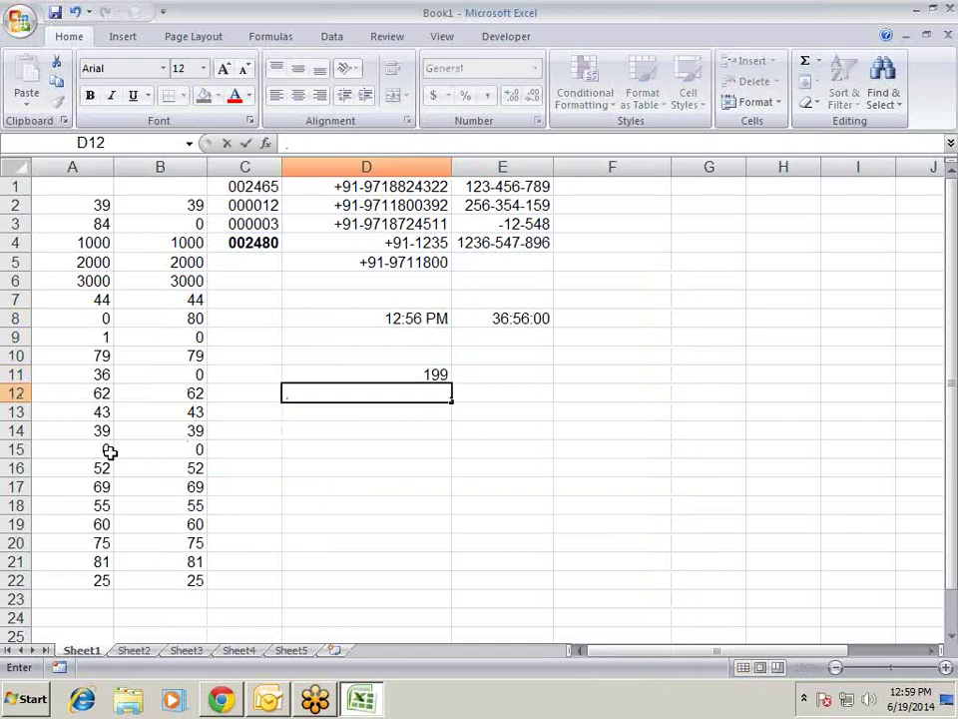
key(Escape)
key(Up)
key(Up)
text(9)
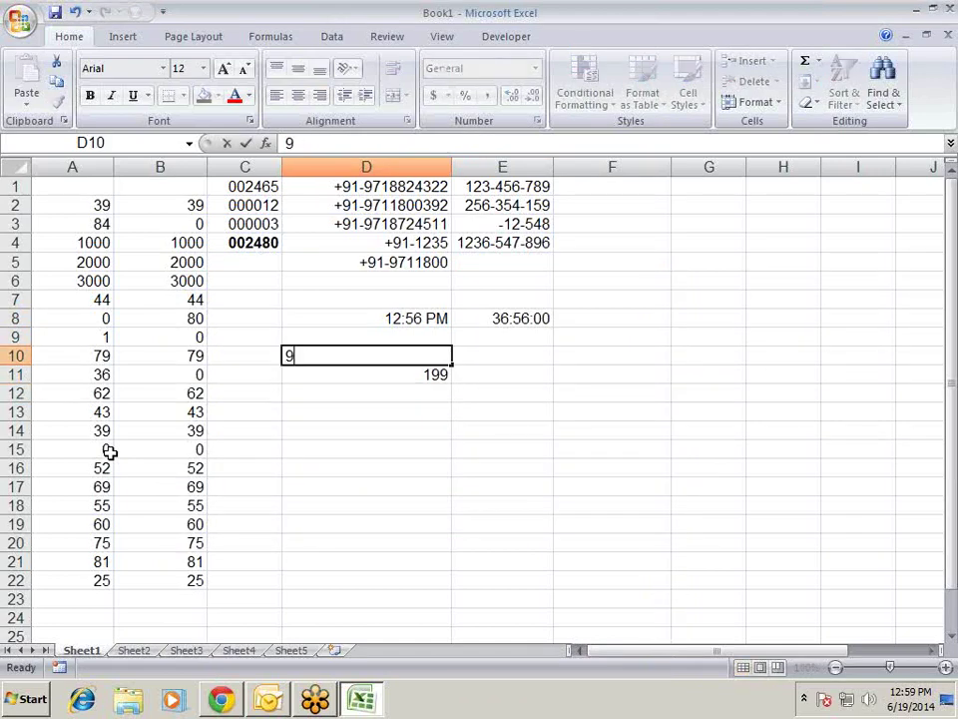
text(9)
key(Return)
key(Up)
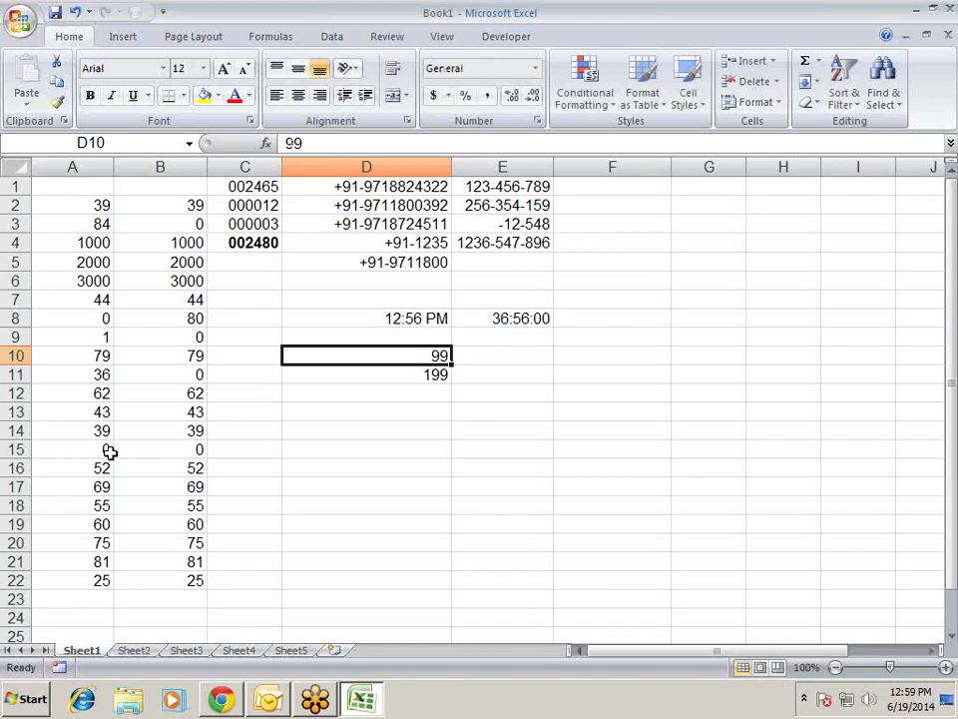
key(shift+Down)
Step: Apply the custom code [>100]General;[Red]General to D10:D11 so 99 shows red
key(ctrl+1)
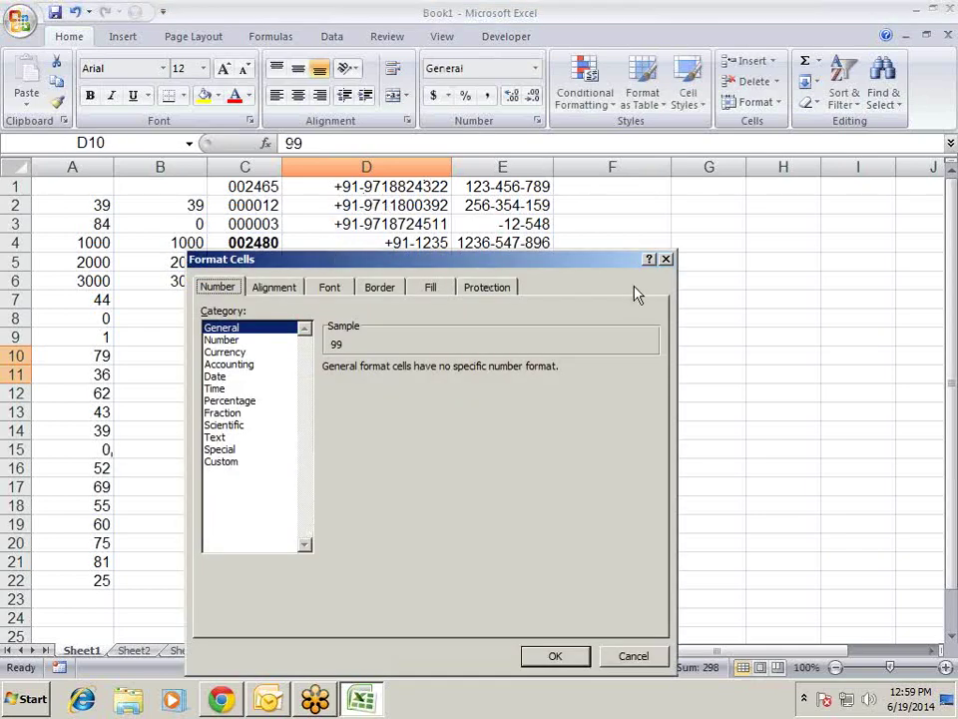
mouse_move(484, 268)
mouse_down()
mouse_move(782, 200)
mouse_move(781, 228)
mouse_up()
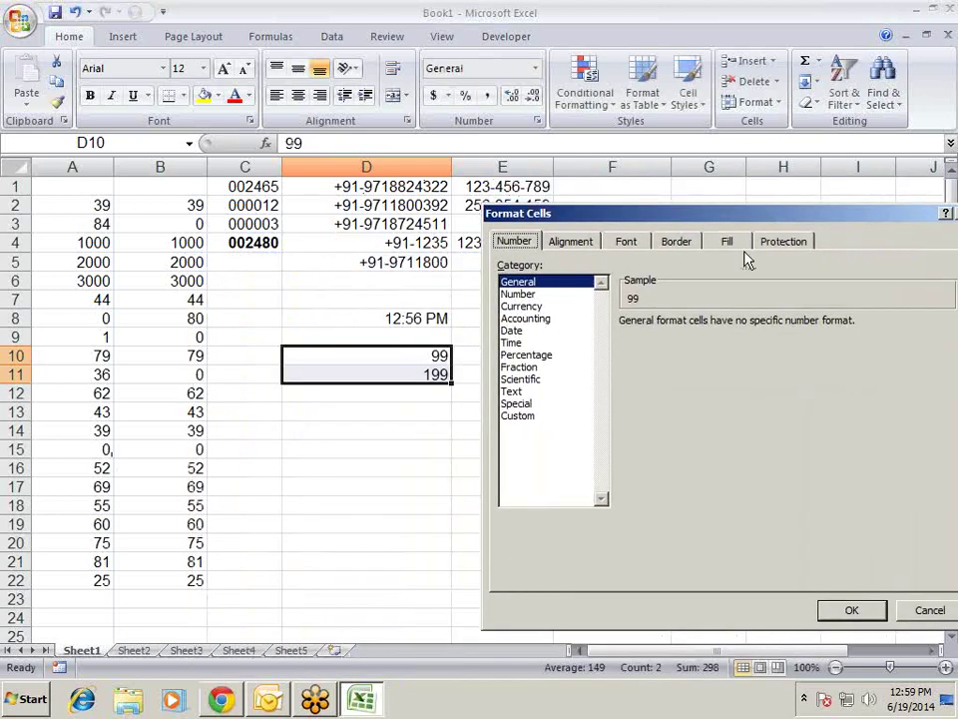
click(520, 416)
click(691, 356)
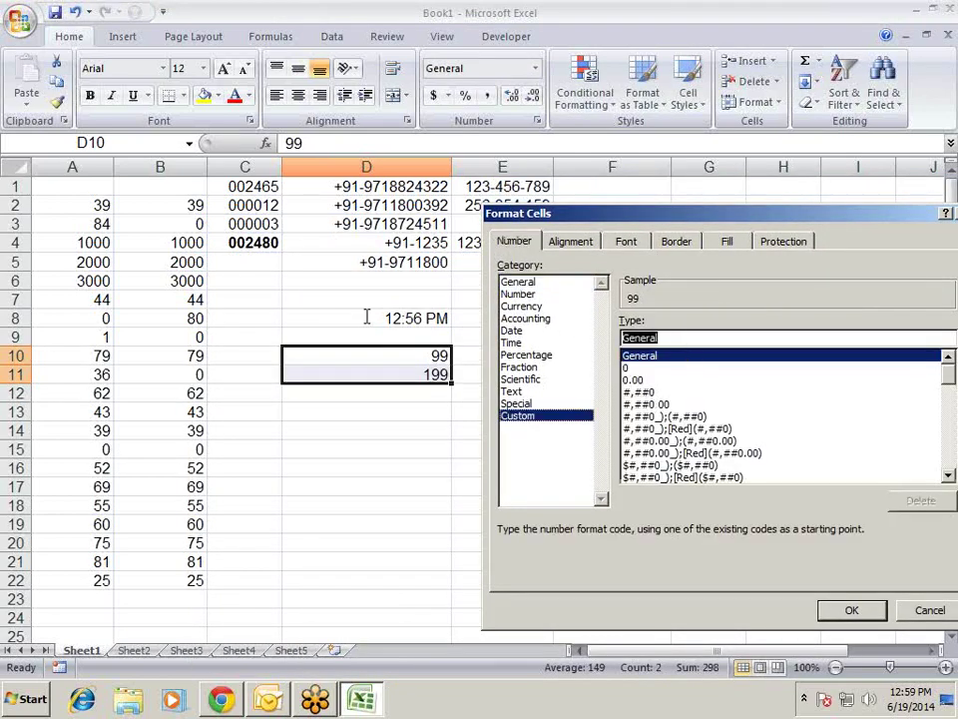
text([)
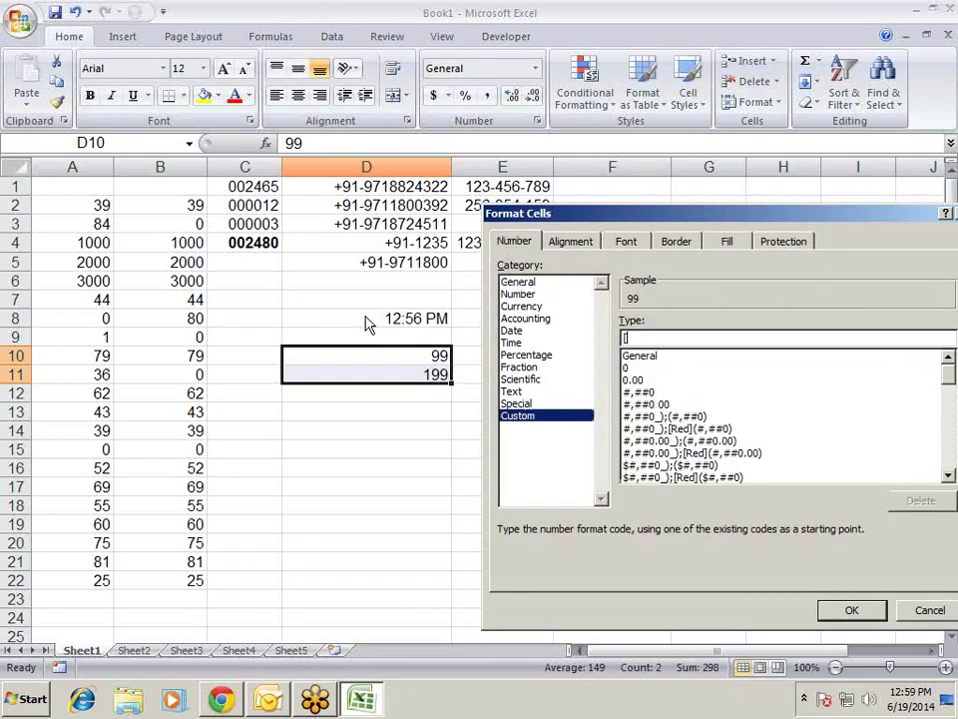
text(>)
text(100)
text(])
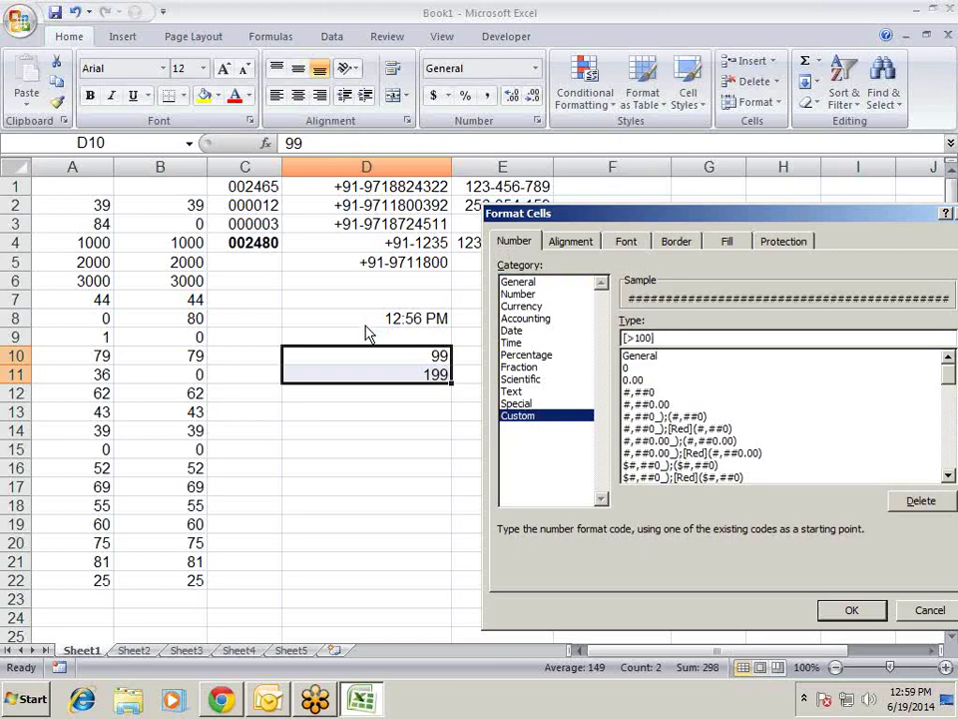
text([red)
key(BackSpace)
key(BackSpace)
text(ed)
key(Left)
key(Left)
key(Left)
text(;)
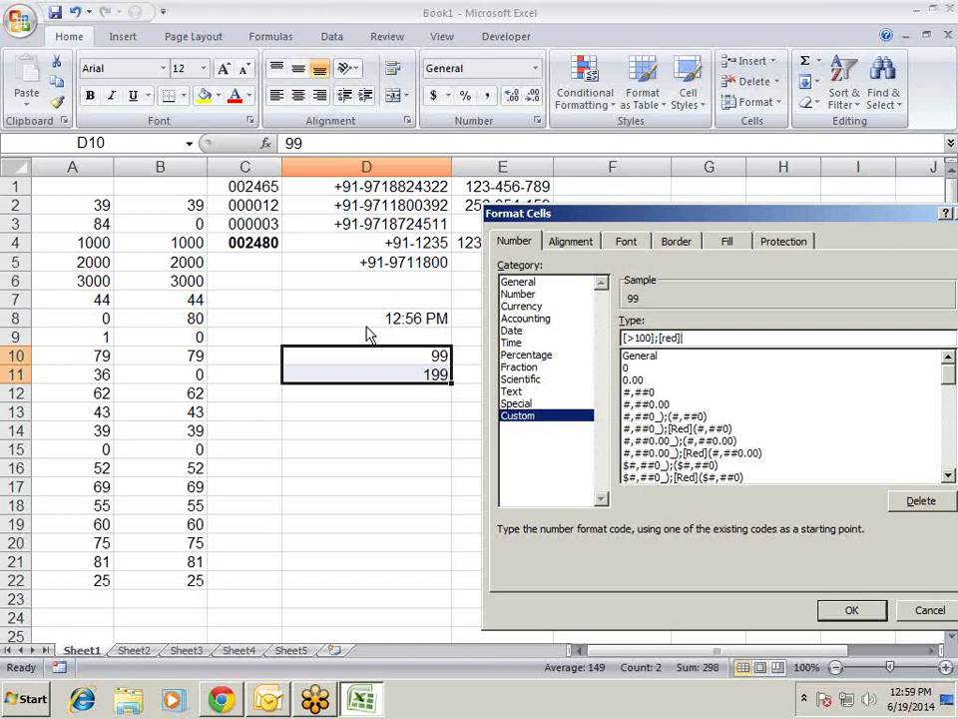
key(Return)
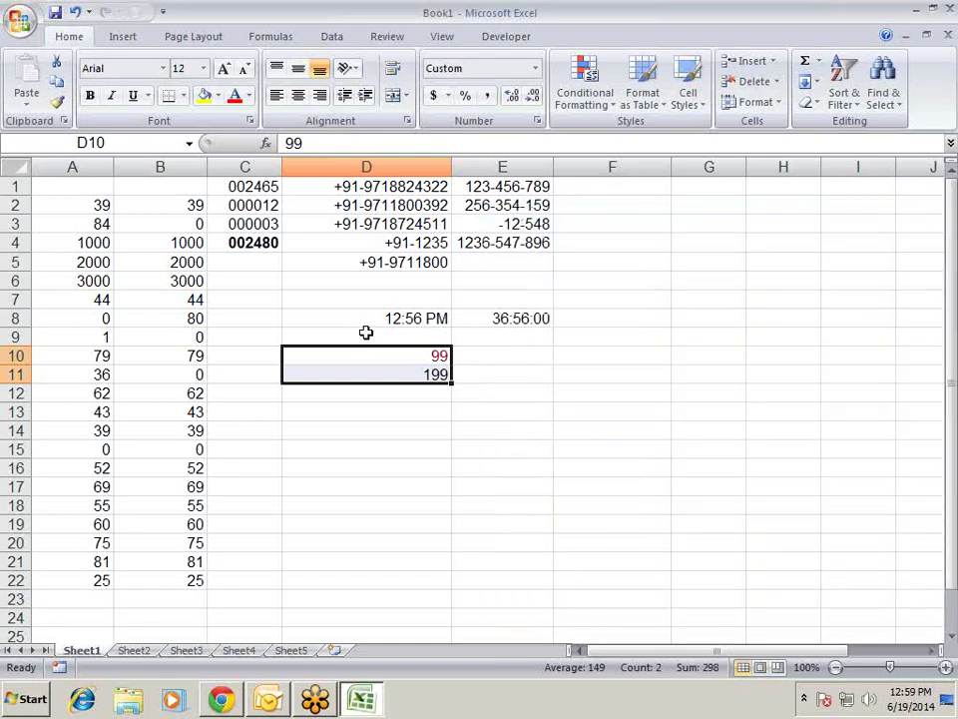
key(ctrl+1)
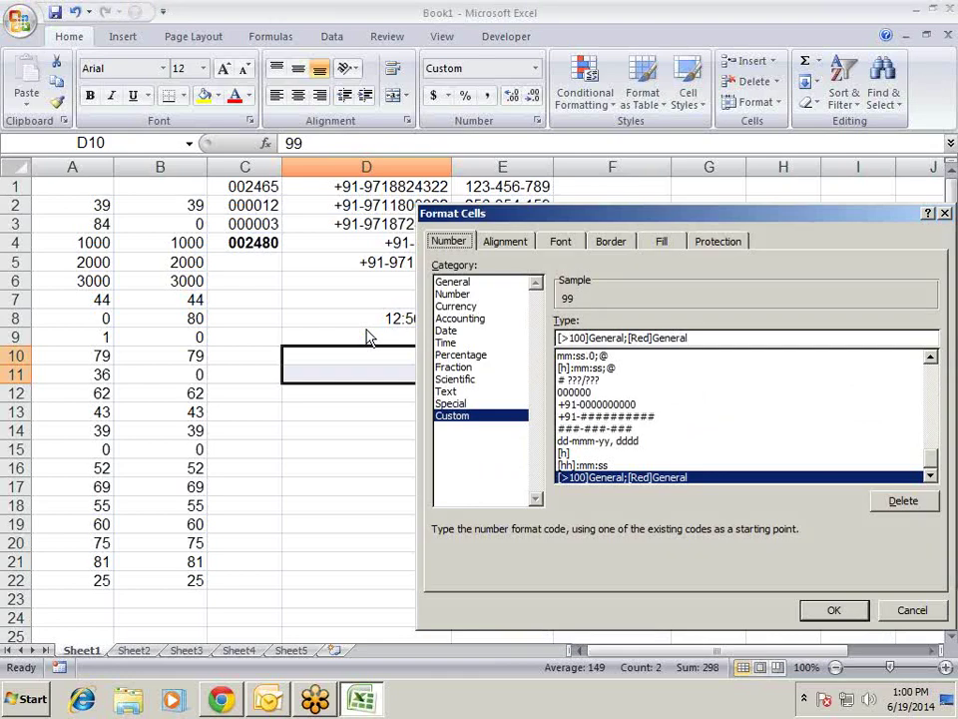
Step: Change the code to [Red][>100]General;[Blue][<100]General, making 199 red and 99 blue
click(626, 338)
key(BackSpace)
key(BackSpace)
key(BackSpace)
key(BackSpace)
key(BackSpace)
key(BackSpace)
key(BackSpace)
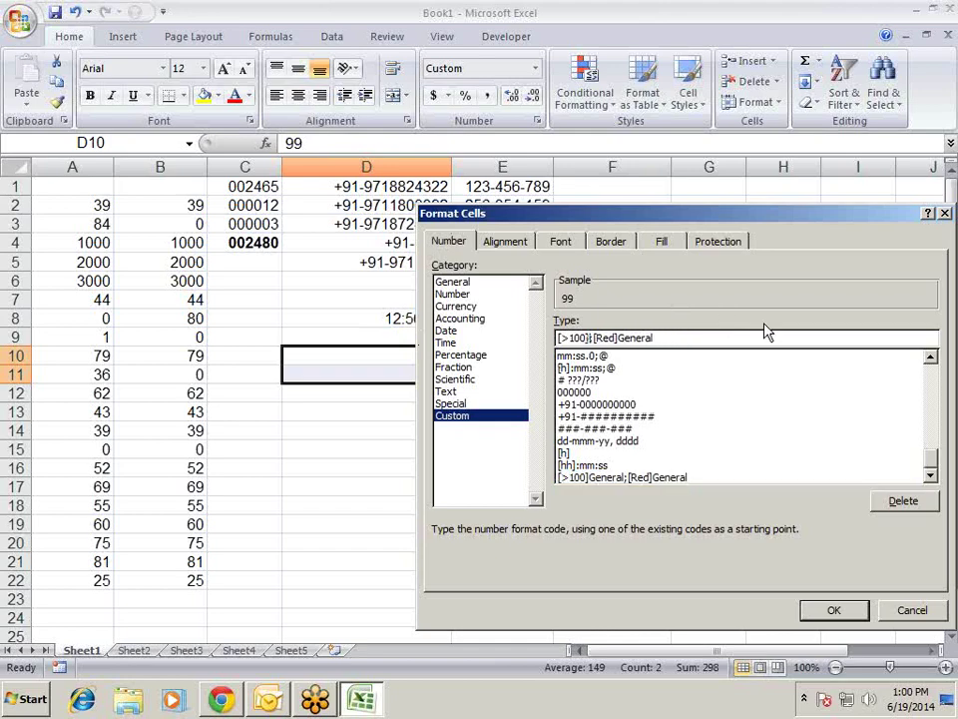
text([red)
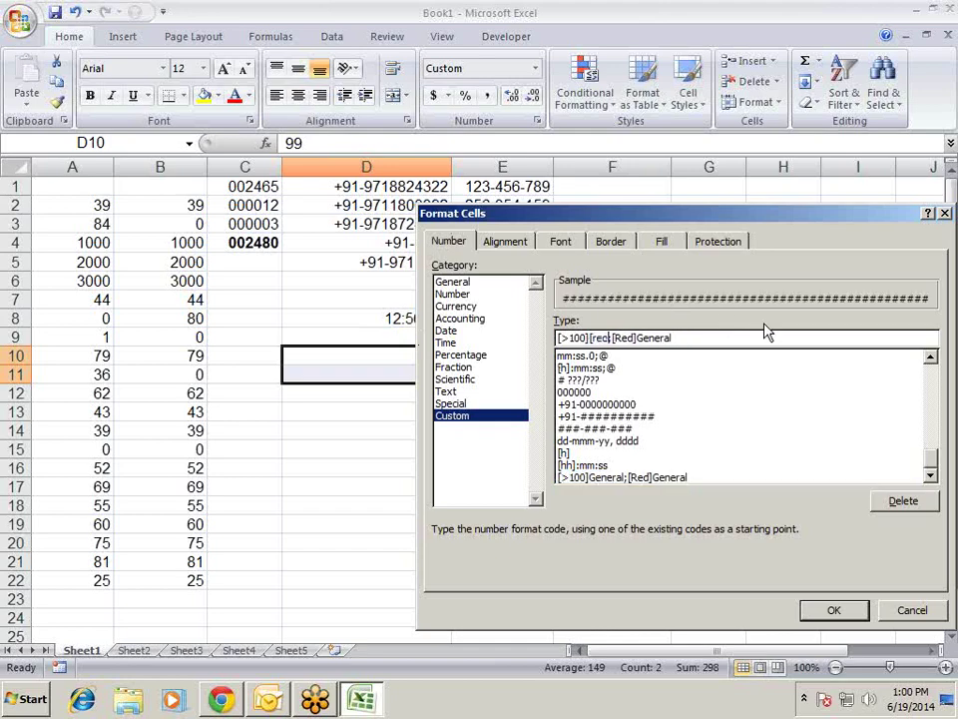
text(];)
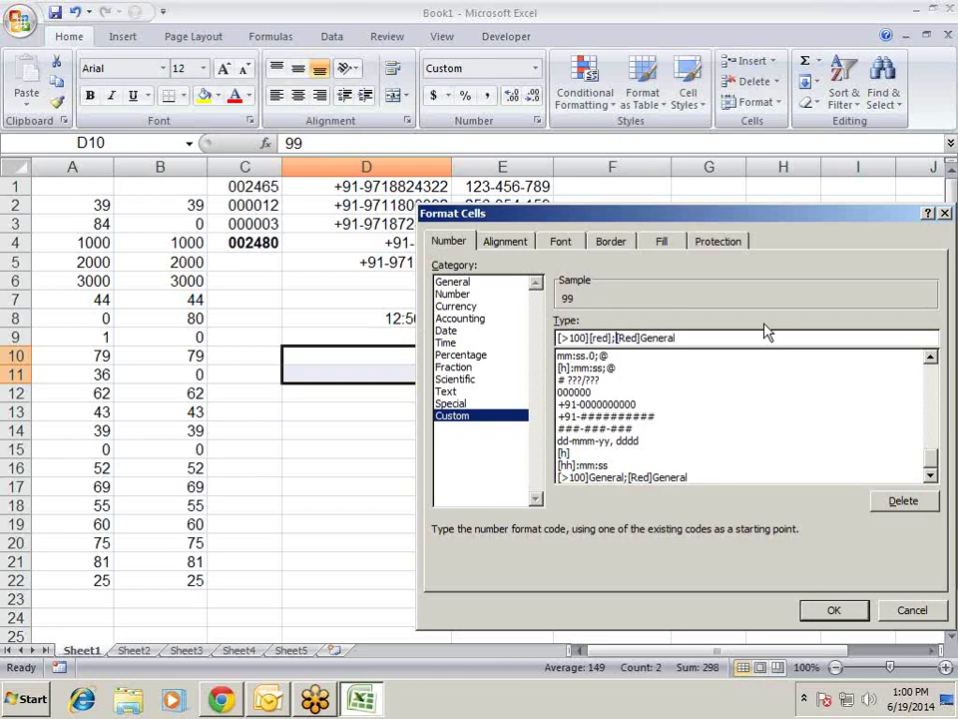
key(Delete)
key(Delete)
key(BackSpace)
text(<100)
key(BackSpace)
key(BackSpace)
key(BackSpace)
key(BackSpace)
key(BackSpace)
key(BackSpace)
key(BackSpace)
text([bue])
key(Return)
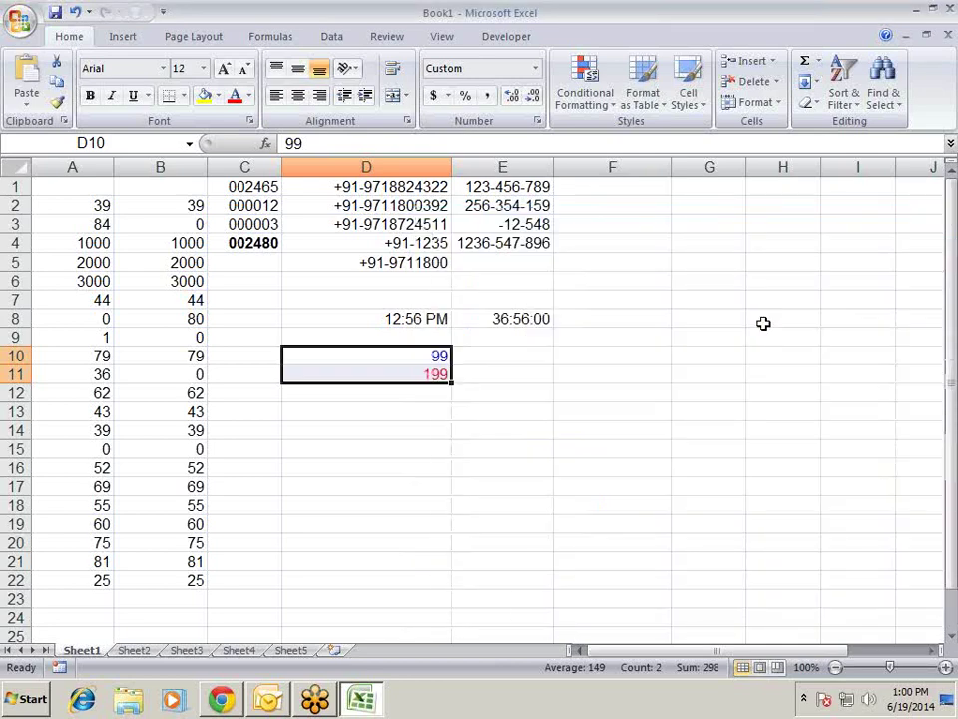
Step: Reselect D10:D11 to review the colour format code, then close and deselect
key(Down)
key(Up)
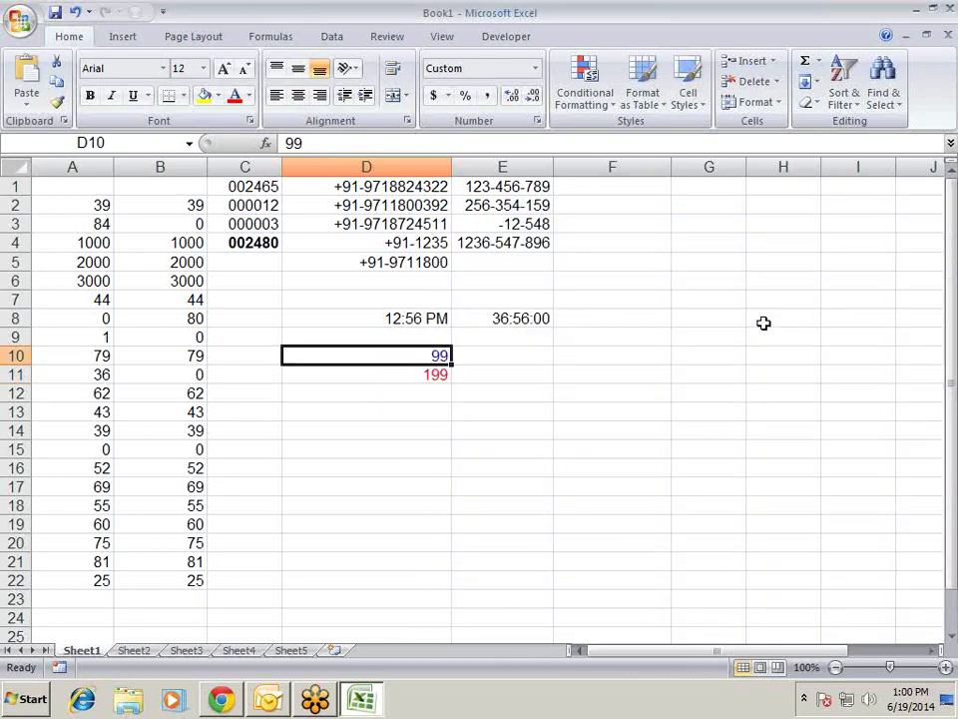
key(shift+Down)
key(ctrl+1)
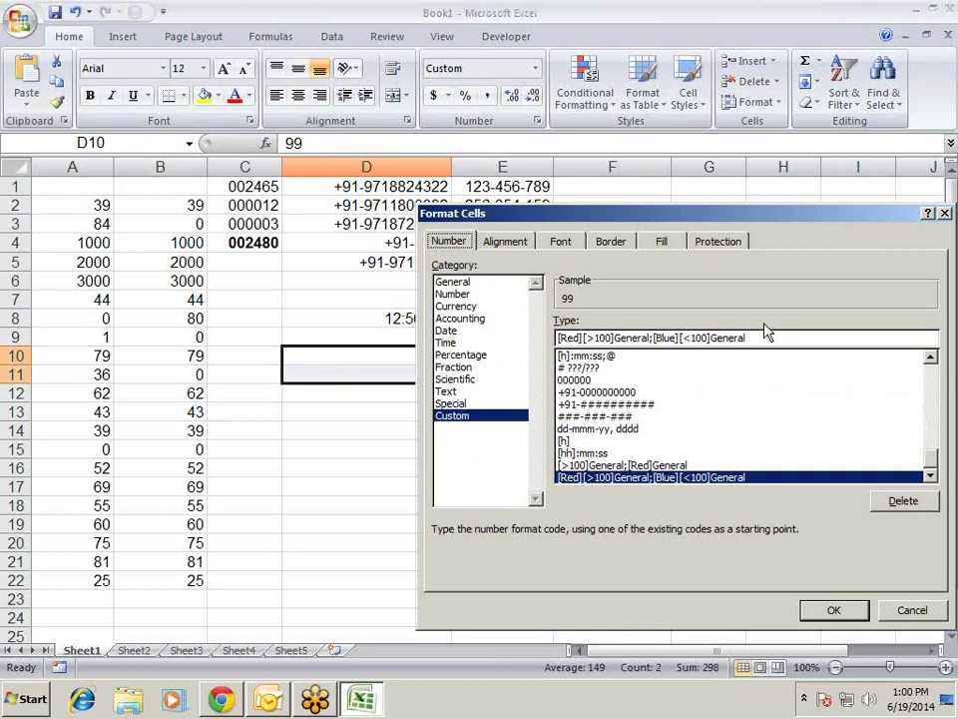
drag(502, 210, 596, 217)
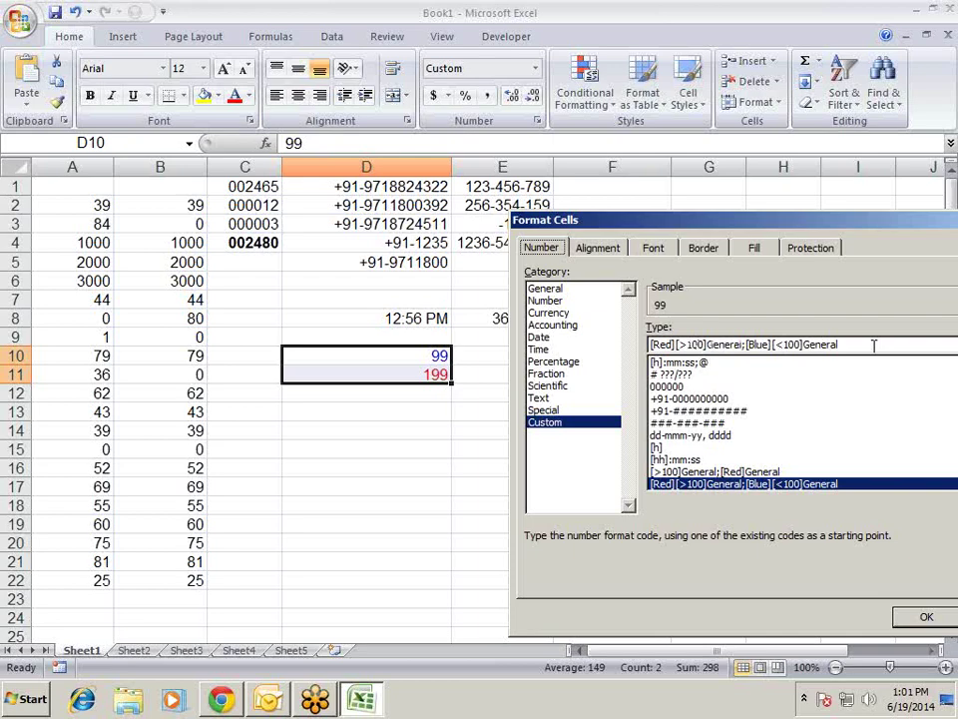
key(Return)
click(574, 411)
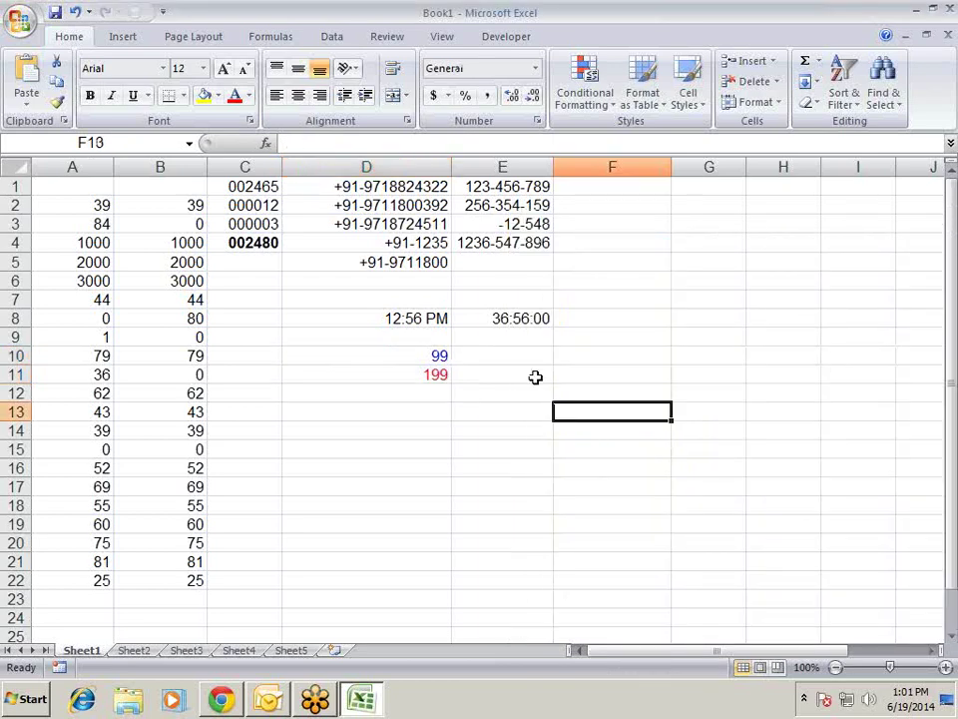
Step: Search Excel Help for 'custom format'
key(F1)
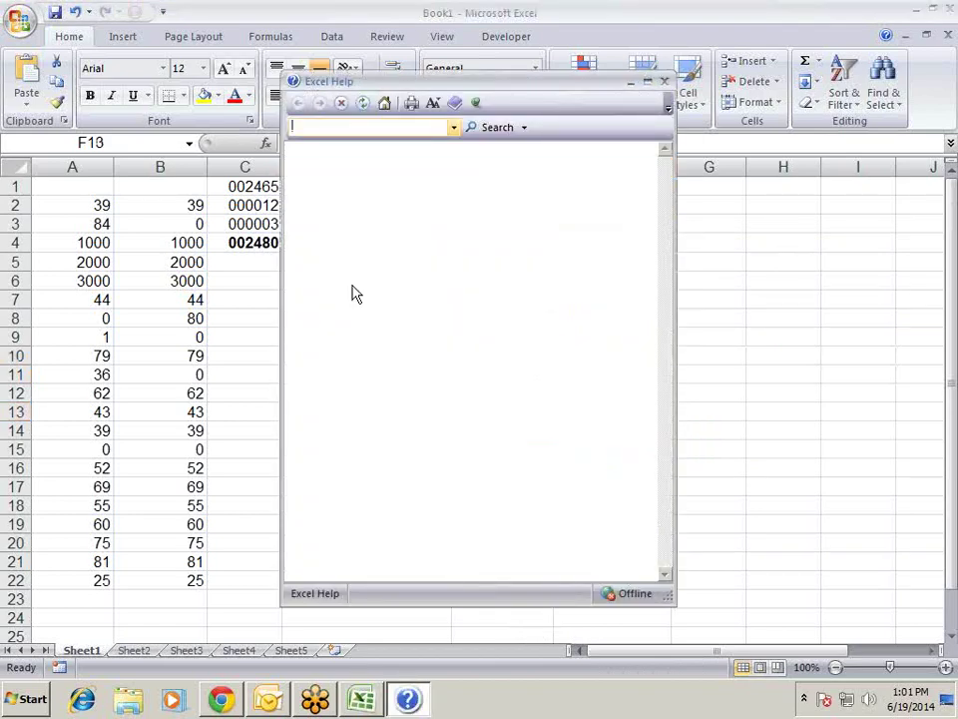
text(custom format)
key(Return)
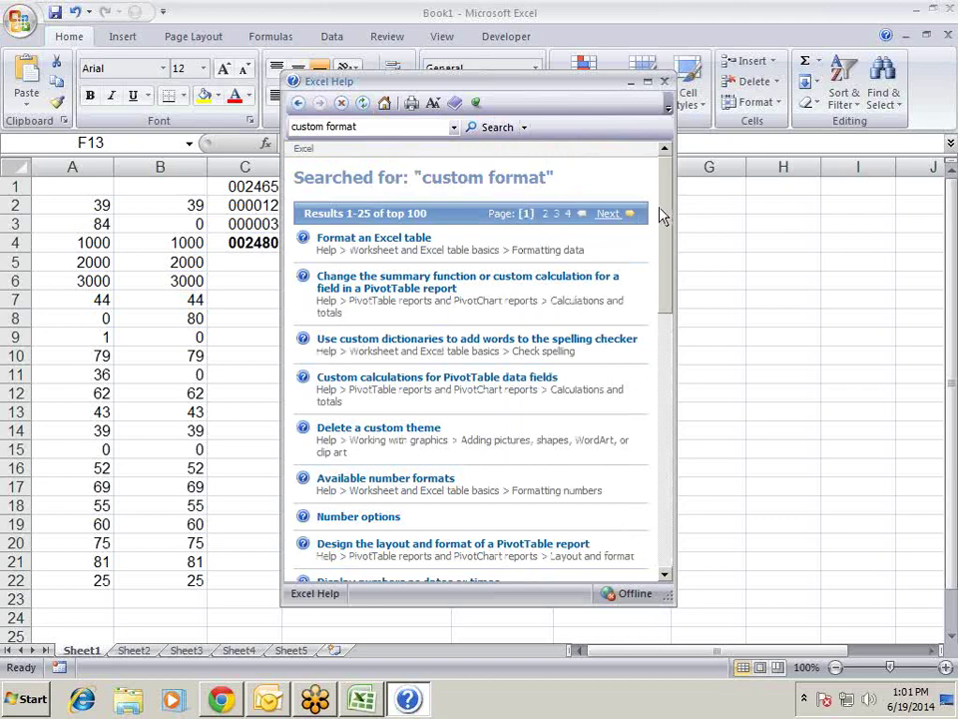
drag(667, 216, 659, 195)
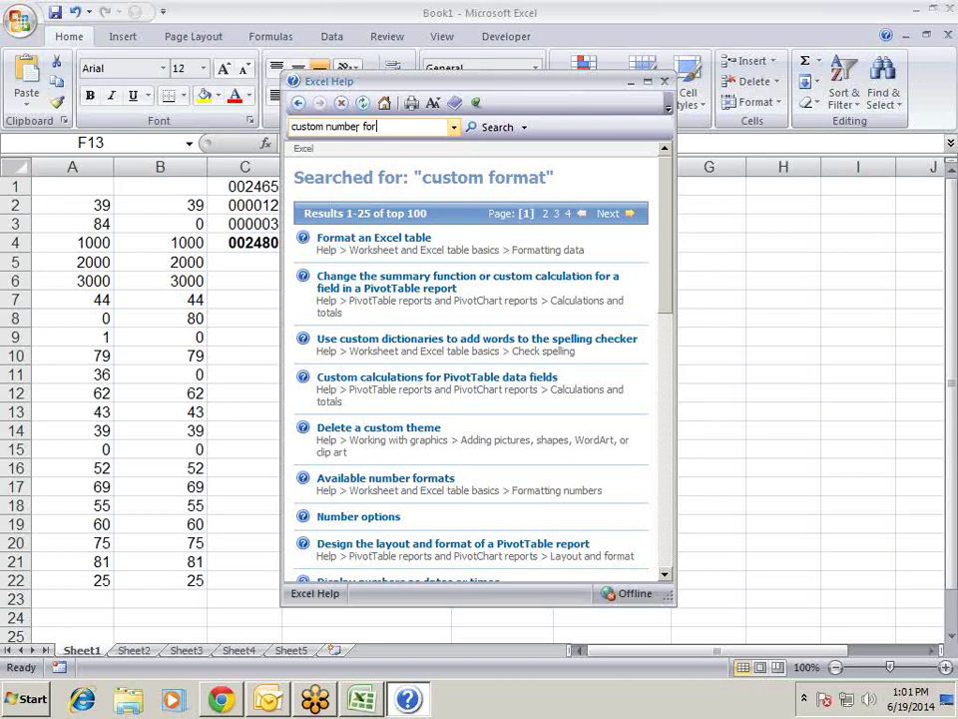
key(Return)
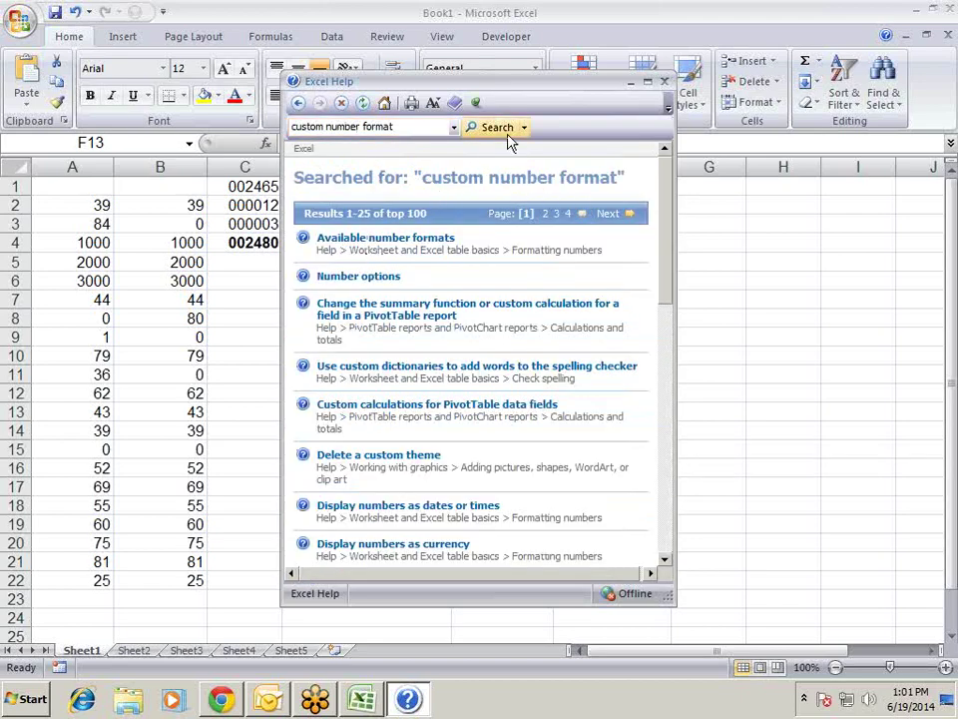
Step: Widen the search to All Excel and open the 'Create or delete a custom number format' article maximized
click(526, 128)
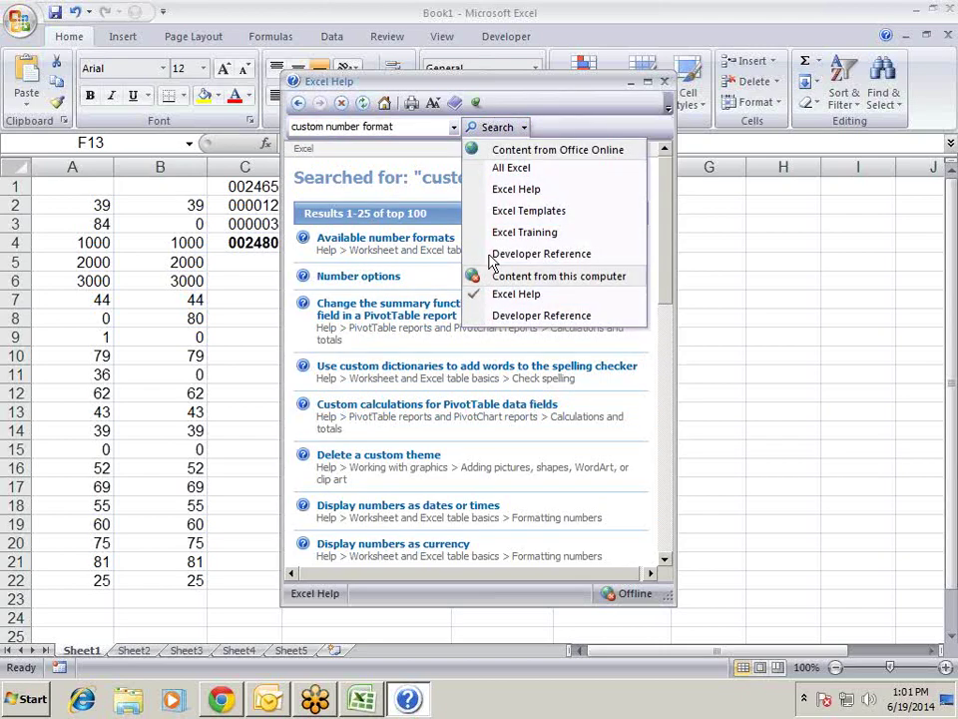
click(536, 168)
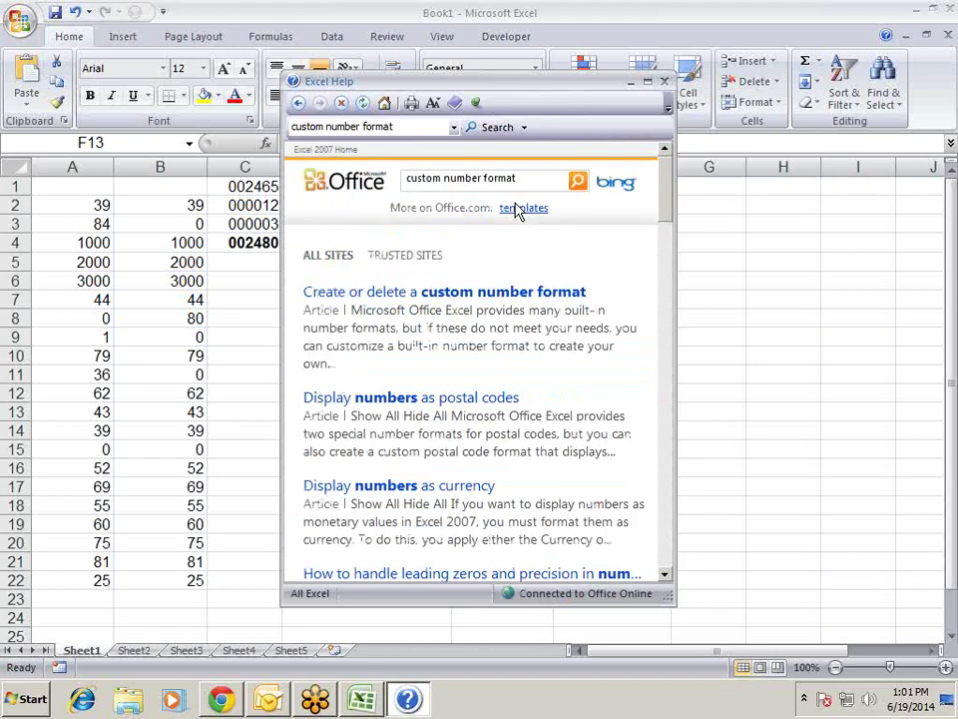
click(407, 298)
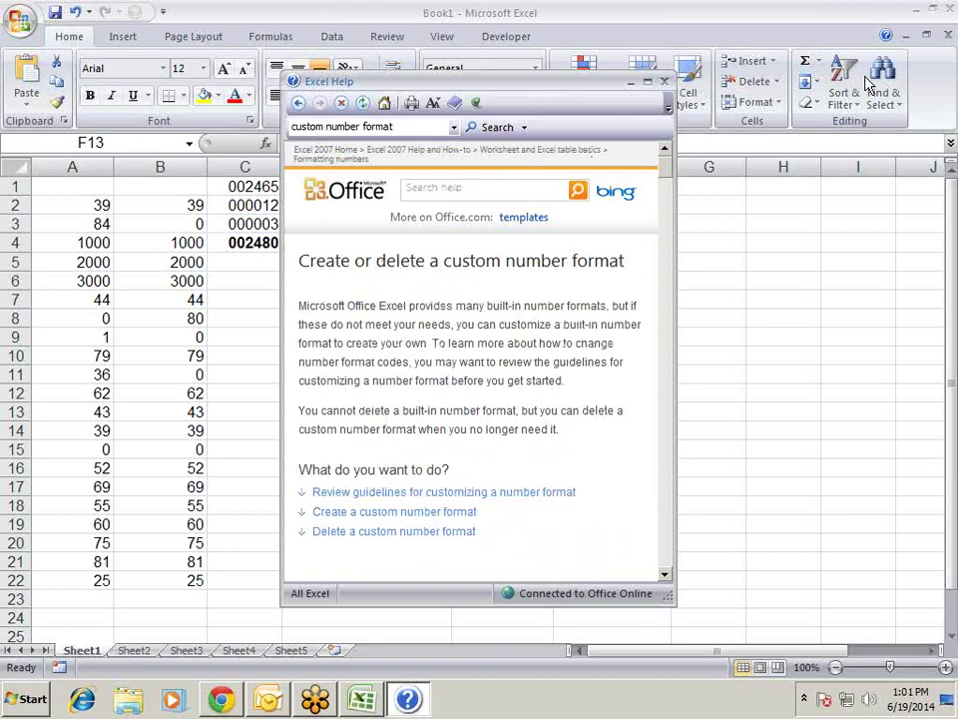
click(647, 81)
Step: Review the article's format sections, the [Blue] color code and the literal characters table
scroll(321, 200, down, 3)
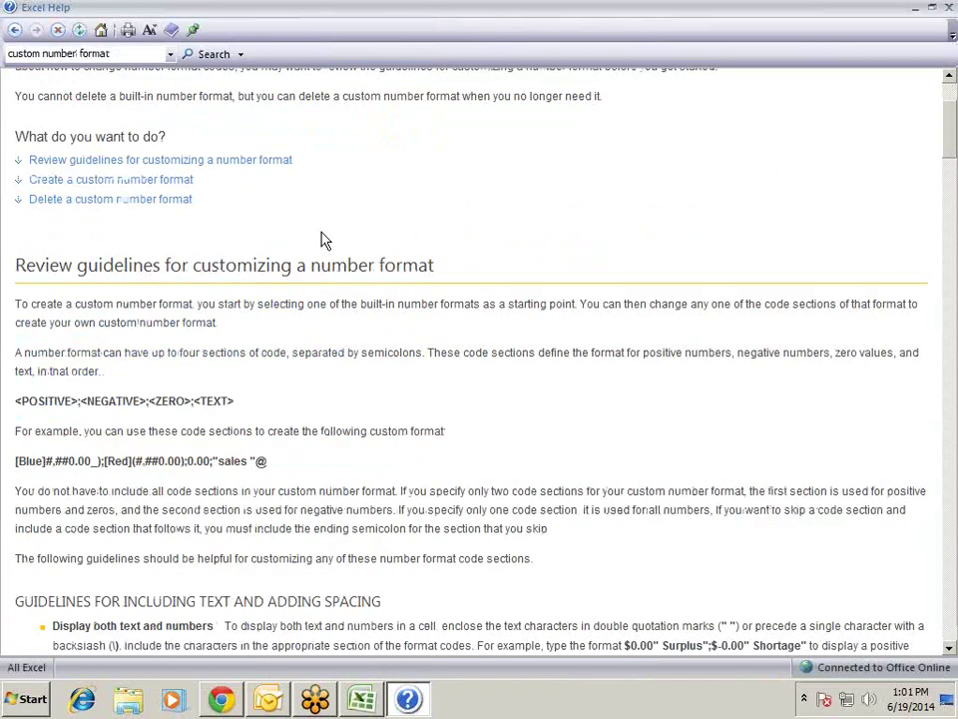
scroll(322, 240, down, 1)
drag(30, 307, 270, 320)
scroll(213, 313, down, 3)
scroll(175, 263, up, 1)
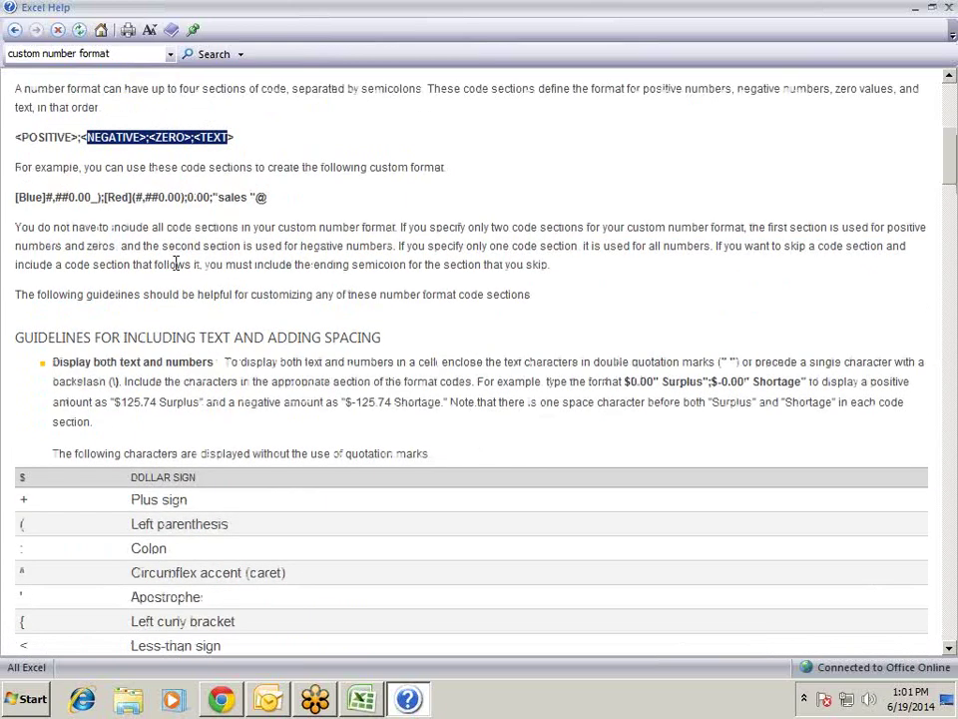
double_click(22, 197)
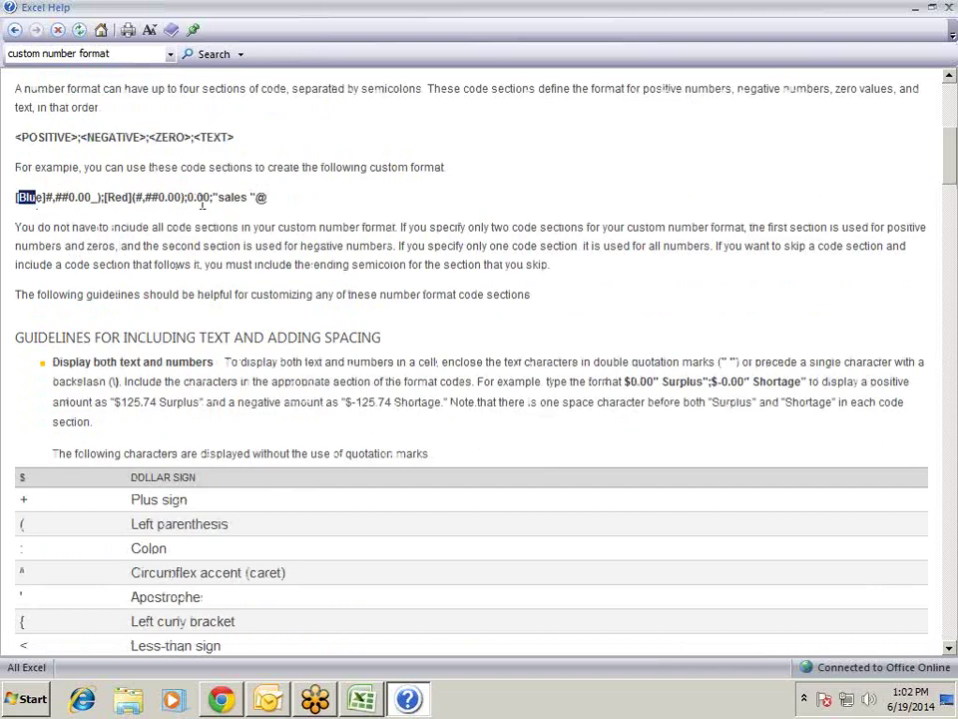
scroll(246, 299, down, 3)
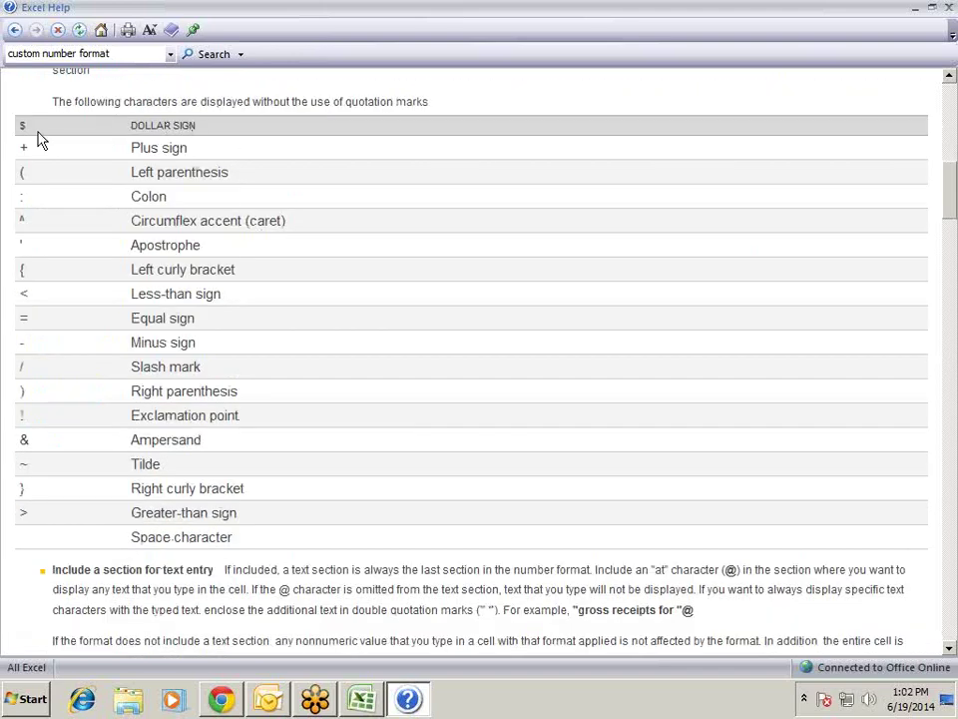
drag(130, 126, 196, 126)
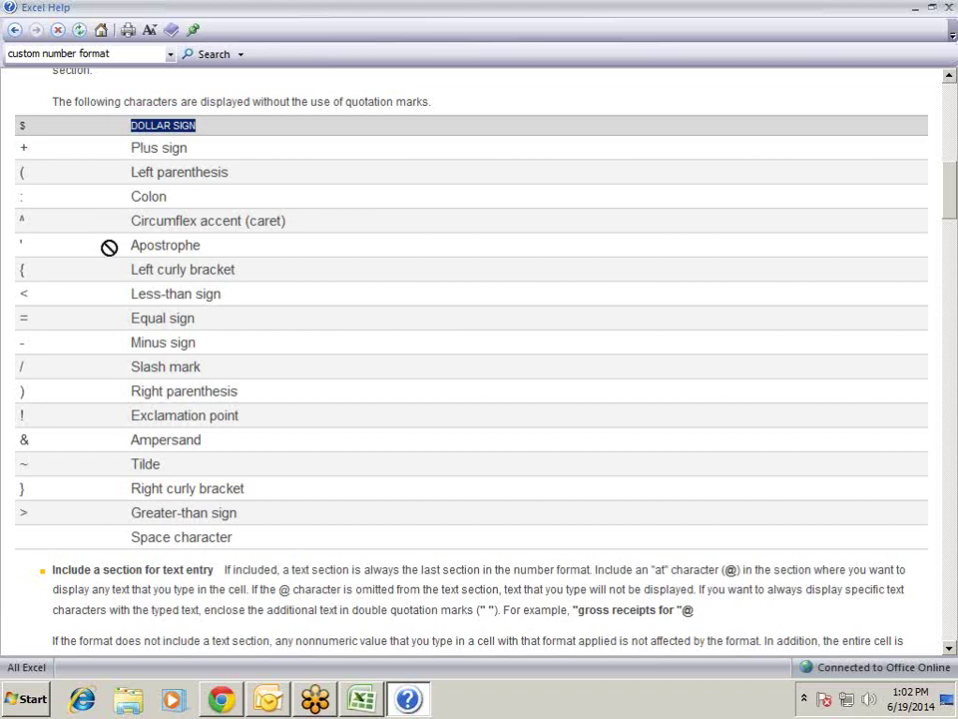
drag(98, 154, 86, 515)
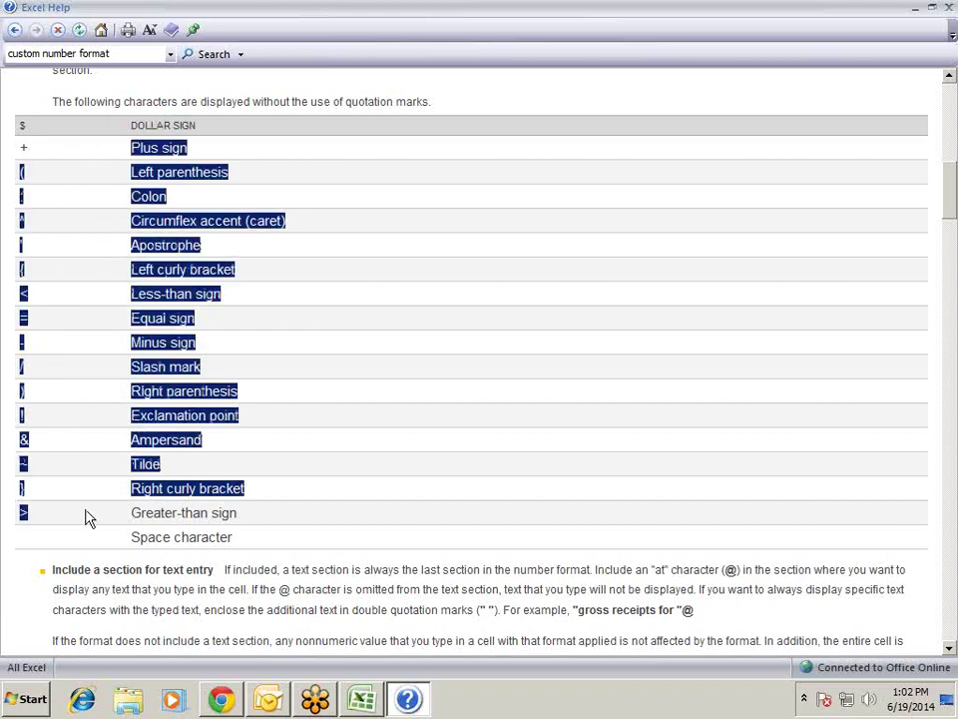
mouse_move(100, 340)
mouse_down()
mouse_move(28, 246)
mouse_move(11, 381)
mouse_move(36, 480)
mouse_move(56, 167)
mouse_up()
click(64, 375)
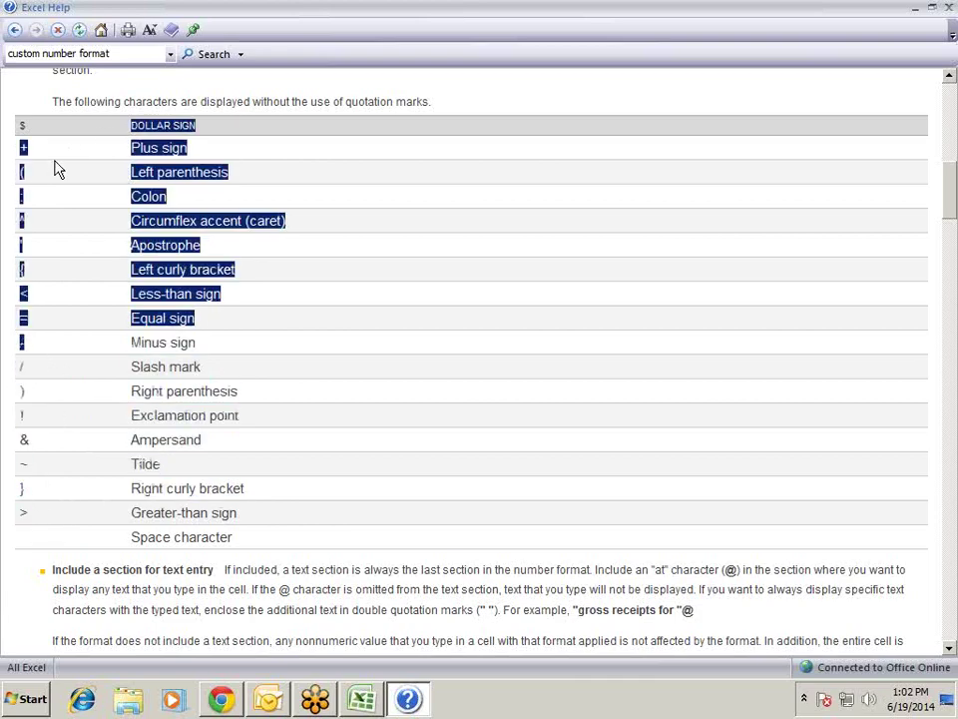
click(54, 234)
Step: Study the 0, # and ? digit placeholders in the article
scroll(210, 357, down, 5)
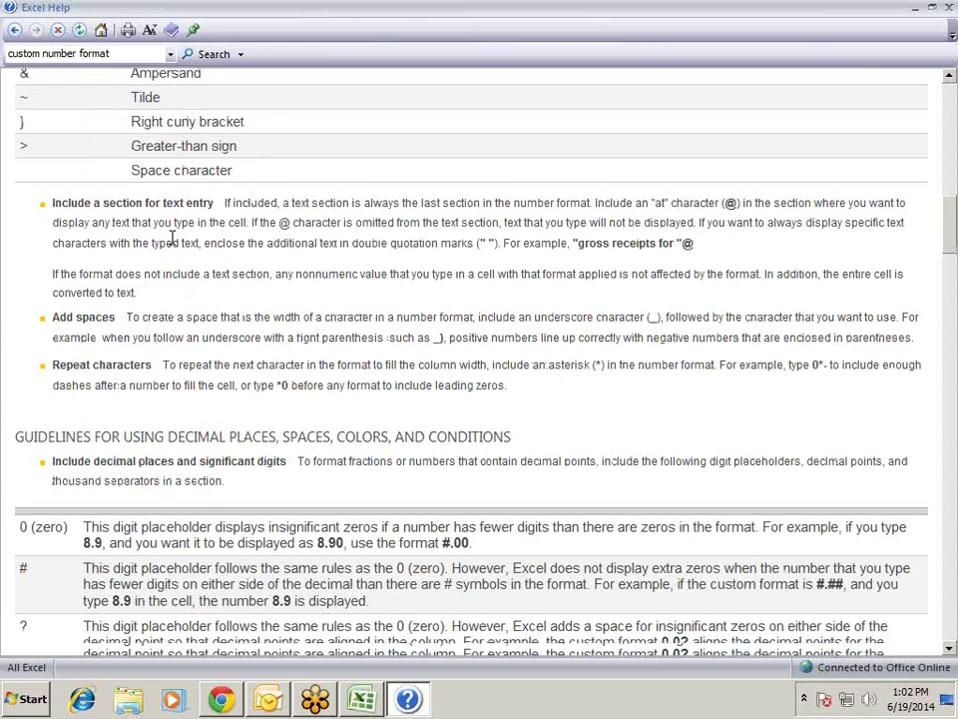
scroll(231, 240, down, 1)
scroll(258, 221, down, 3)
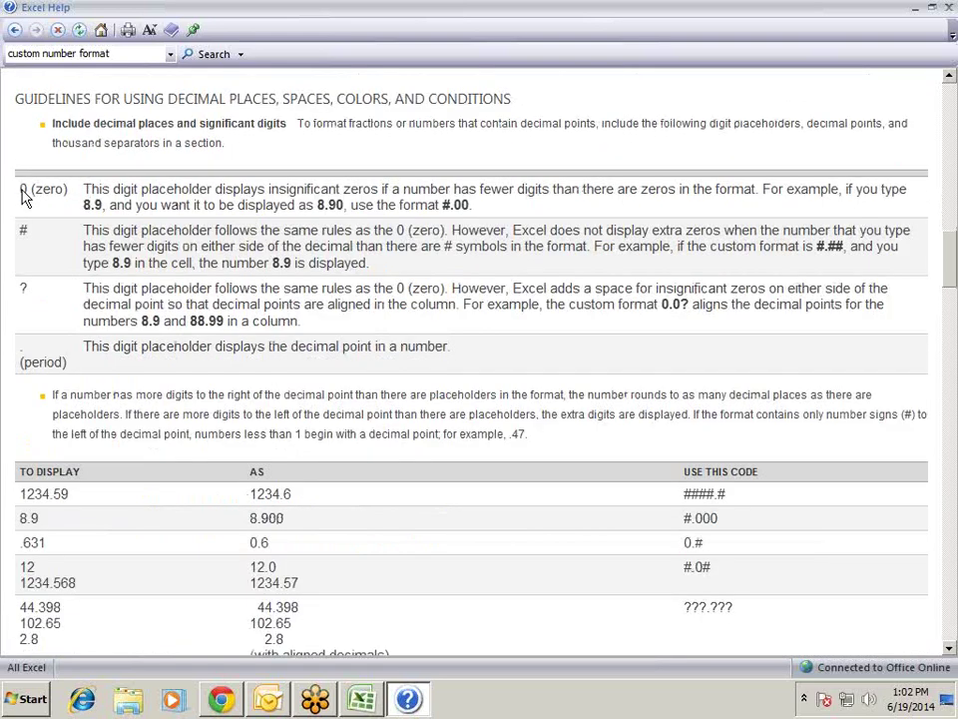
drag(22, 182, 33, 182)
drag(18, 230, 29, 231)
drag(25, 289, 14, 289)
click(28, 287)
scroll(196, 305, down, 2)
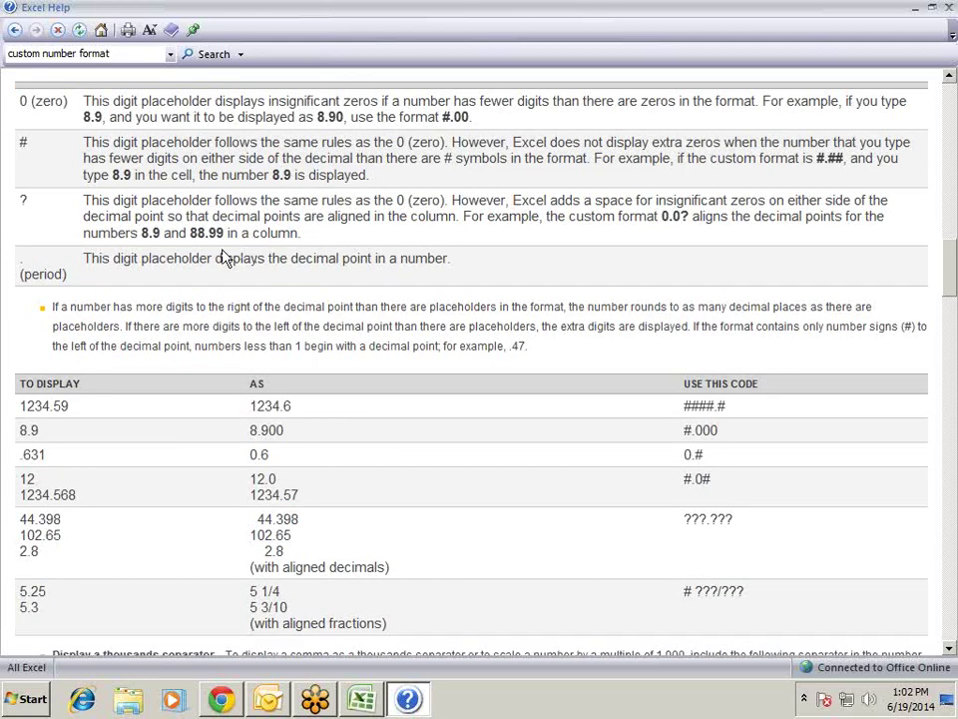
scroll(317, 305, down, 4)
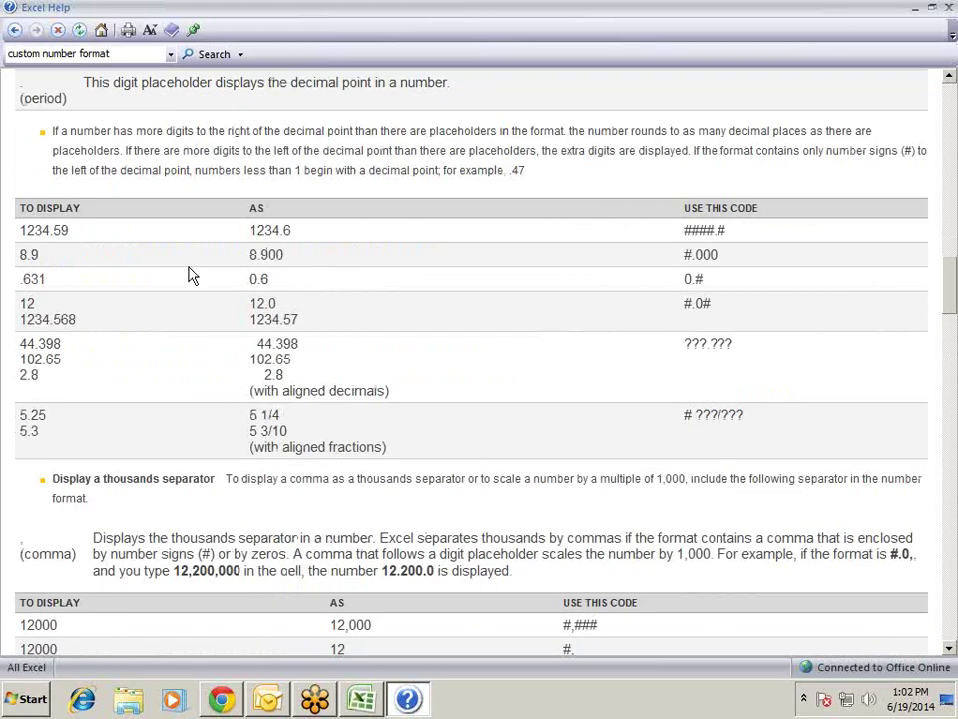
drag(31, 228, 64, 228)
click(68, 226)
Step: Examine the ####.#, #.000 and 0.# example codes and the 0.6 result
drag(684, 231, 712, 230)
click(723, 229)
double_click(696, 259)
click(714, 255)
drag(689, 251, 684, 254)
click(588, 290)
drag(689, 279, 717, 279)
drag(259, 278, 269, 279)
Step: Compare the #.0# code with its 1234.57 result
drag(703, 302, 713, 302)
drag(285, 320, 302, 319)
drag(685, 301, 728, 310)
drag(306, 321, 250, 322)
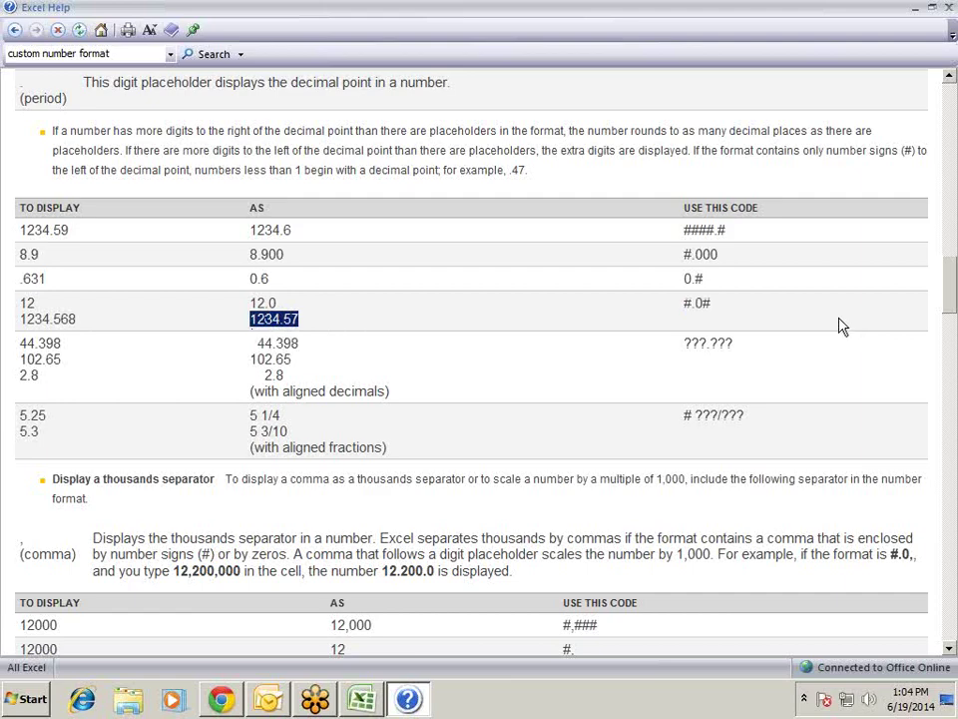
drag(711, 305, 690, 304)
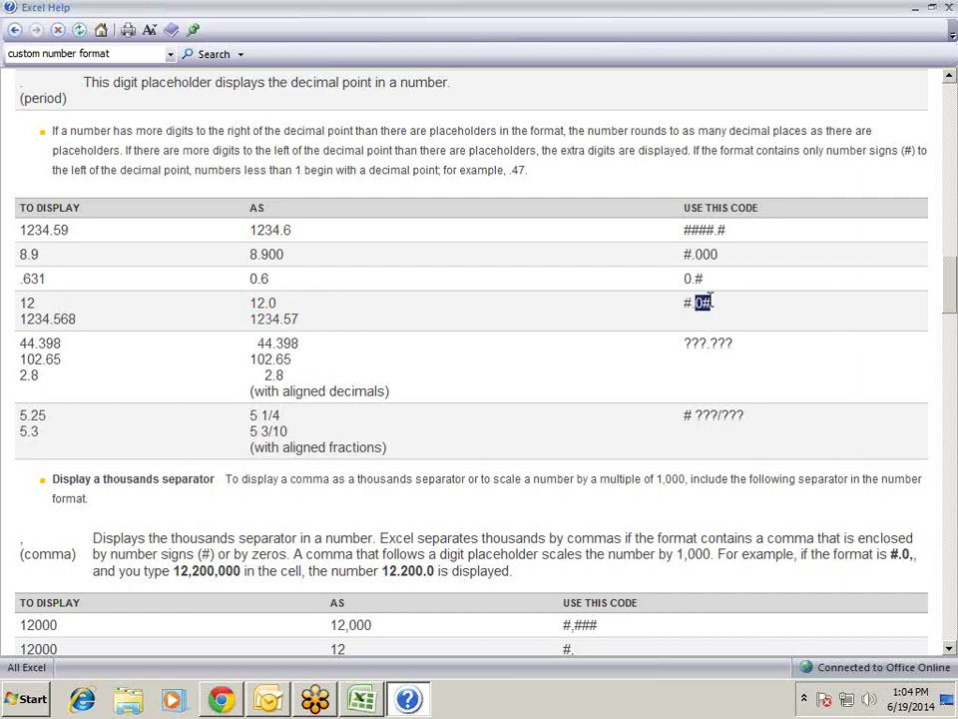
click(721, 317)
drag(299, 320, 283, 320)
click(276, 302)
drag(697, 302, 713, 304)
click(700, 305)
Step: Review the ??? aligned-decimal example (44.398, 102.65, 2.8), then return to the Book1 workbook
double_click(33, 377)
click(50, 368)
drag(687, 356, 711, 359)
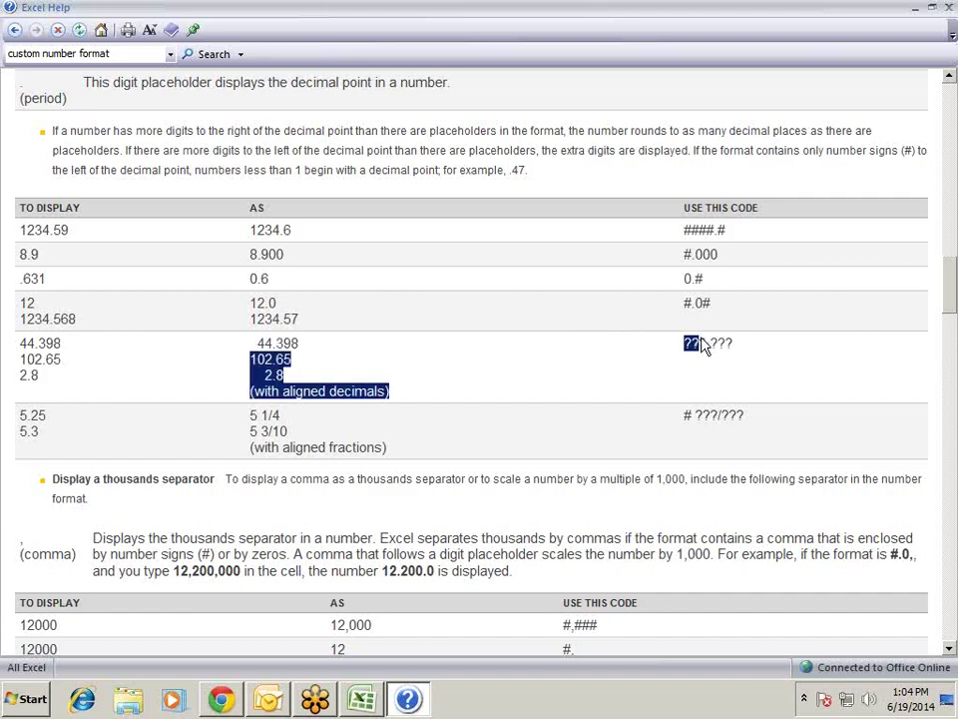
click(710, 351)
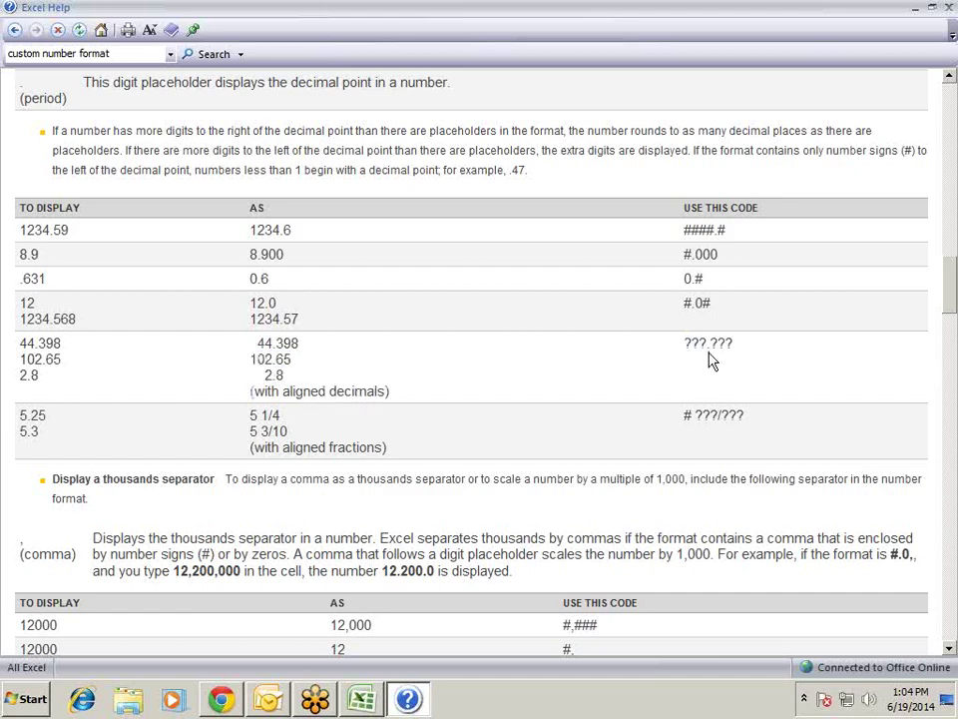
drag(710, 344, 735, 343)
click(767, 362)
drag(258, 343, 249, 343)
click(301, 350)
drag(296, 362, 252, 342)
click(305, 363)
double_click(262, 376)
drag(276, 344, 279, 374)
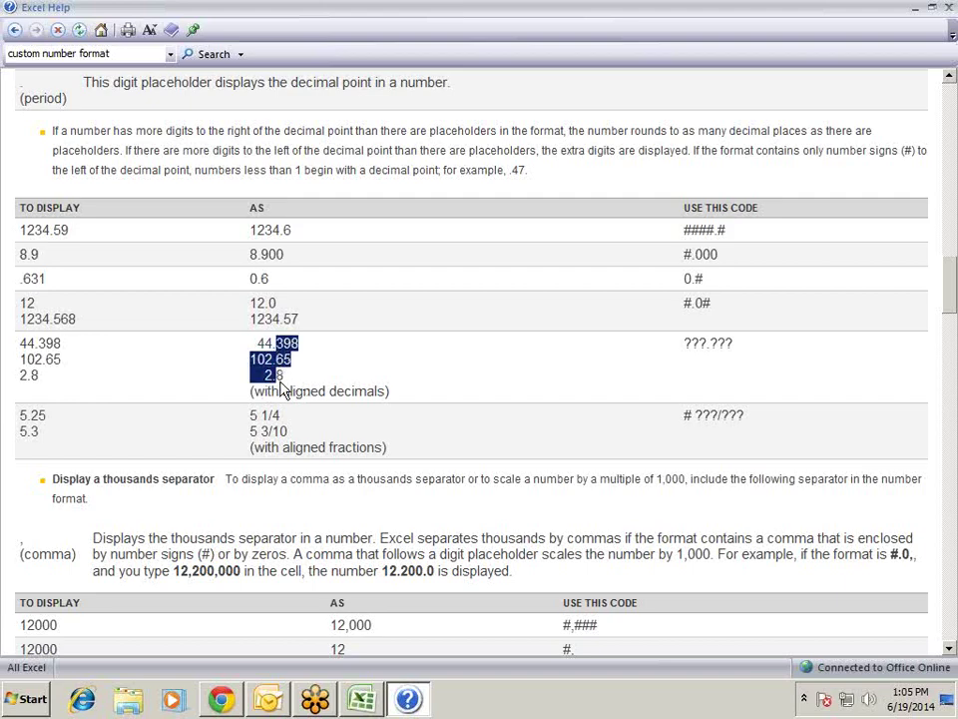
click(280, 376)
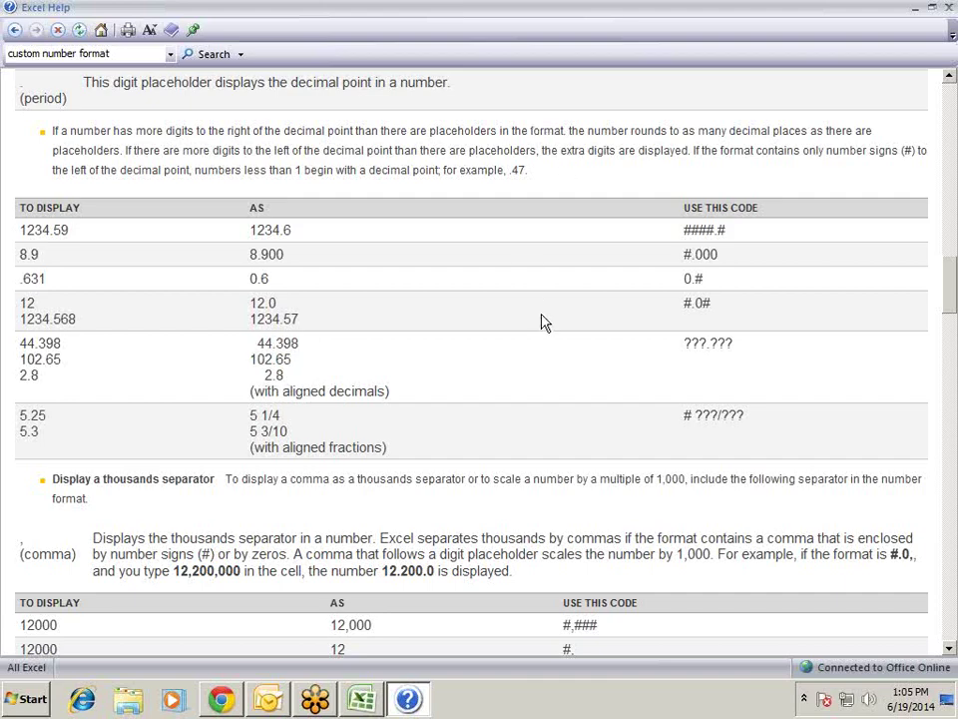
key(alt+Tab)
click(627, 316)
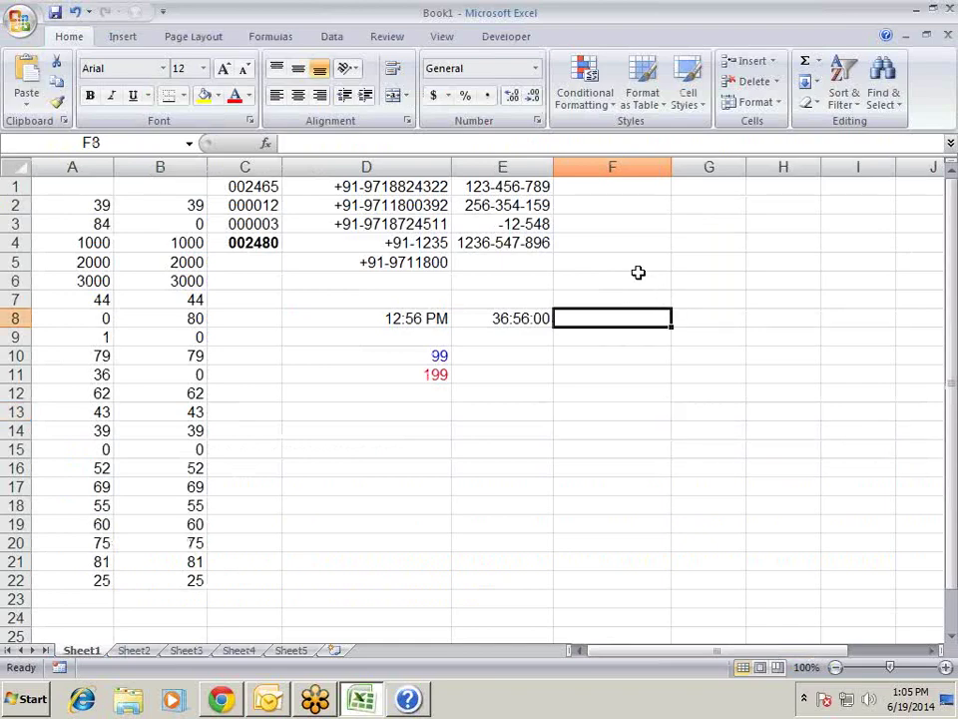
Step: Enter 23 in F6 and give it the custom #.00 format, showing 23.00
click(638, 275)
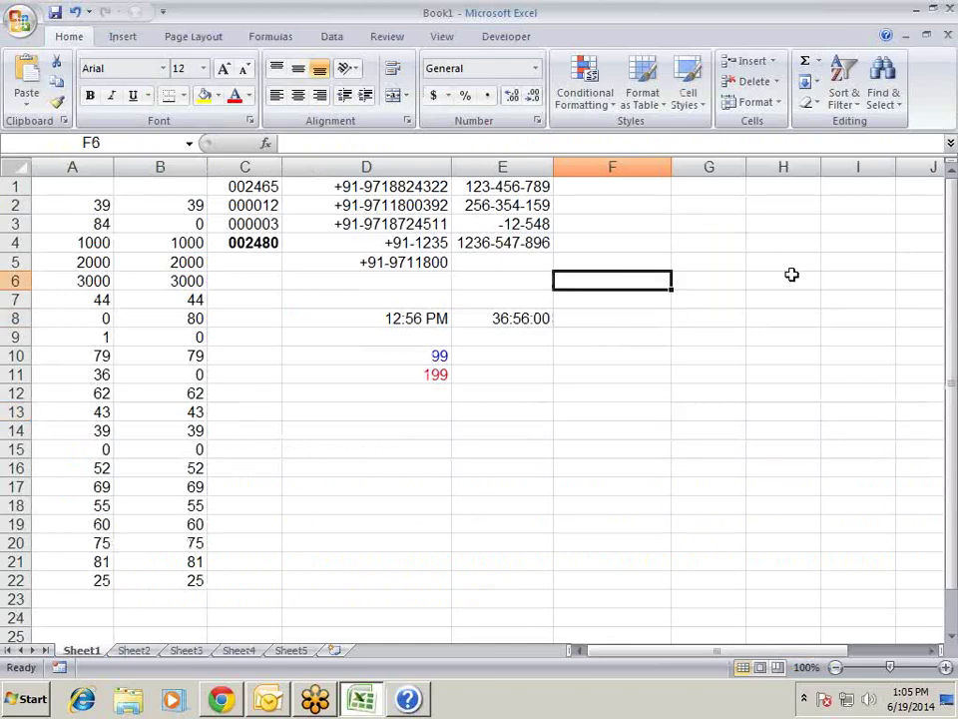
text(23)
key(Return)
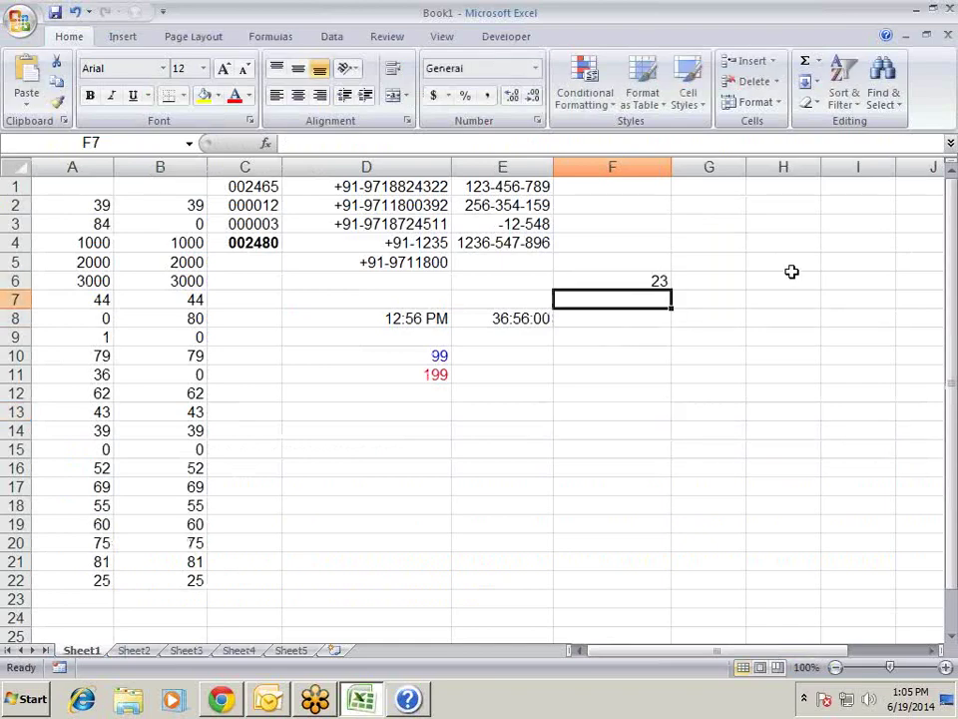
key(Up)
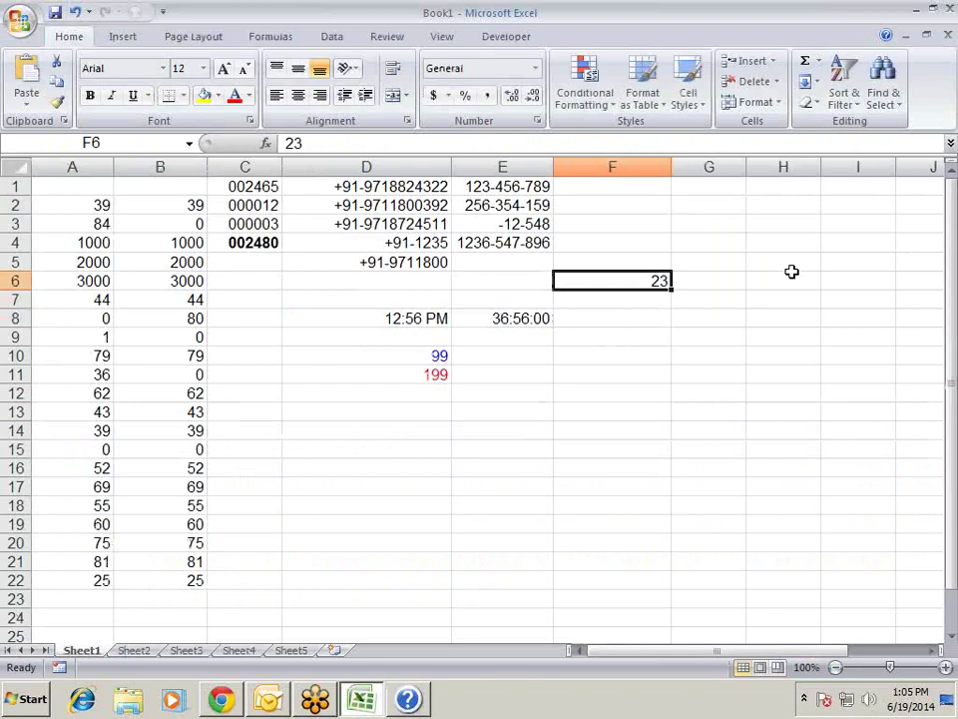
key(ctrl+1)
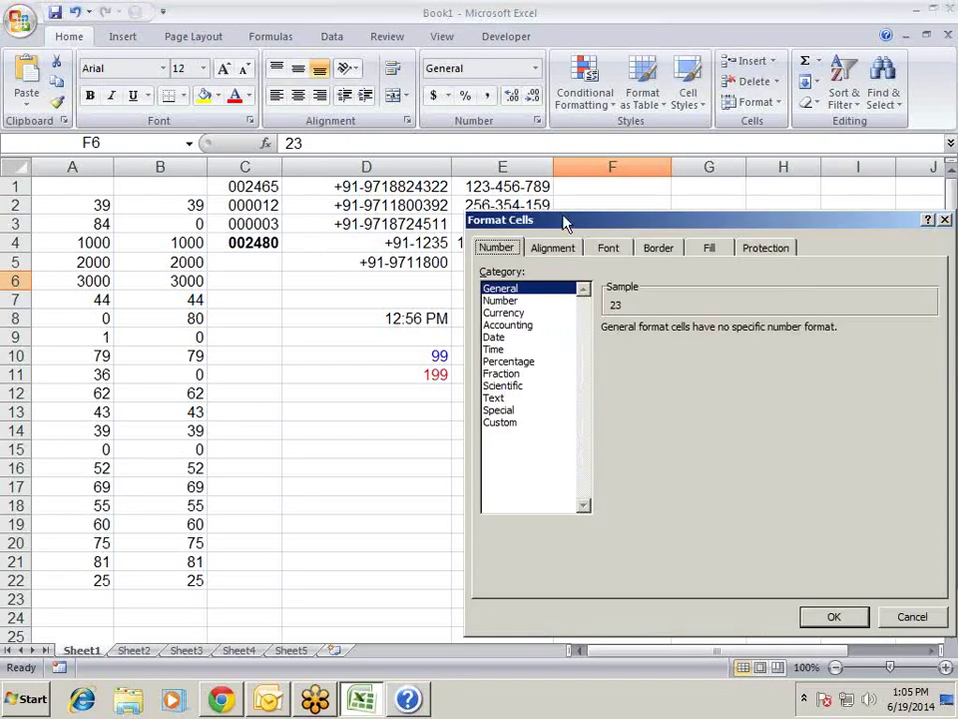
drag(594, 232, 503, 350)
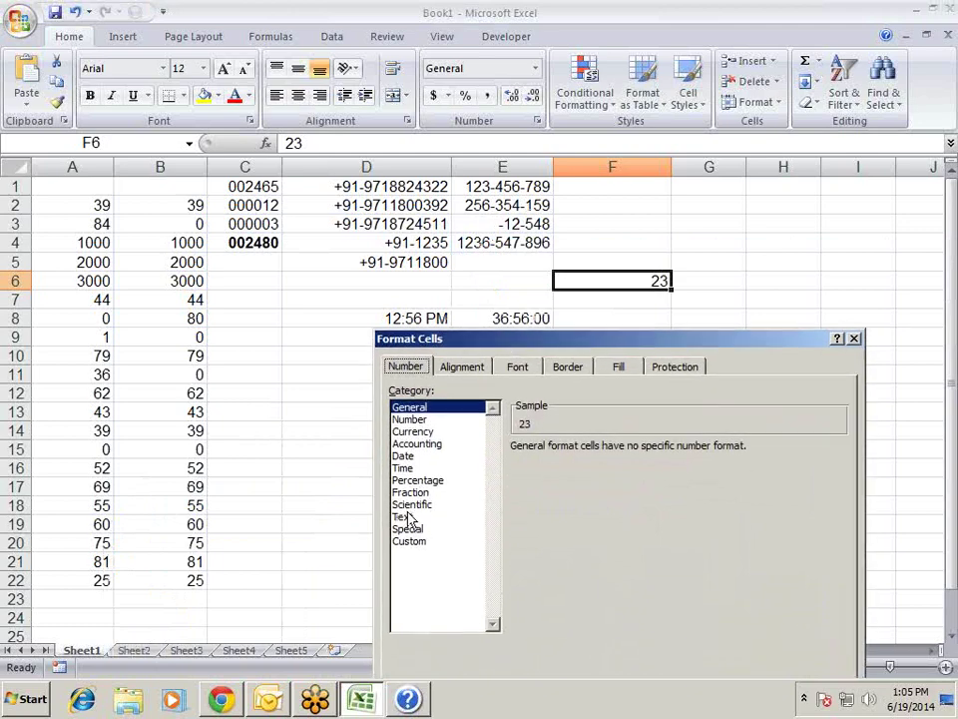
click(435, 539)
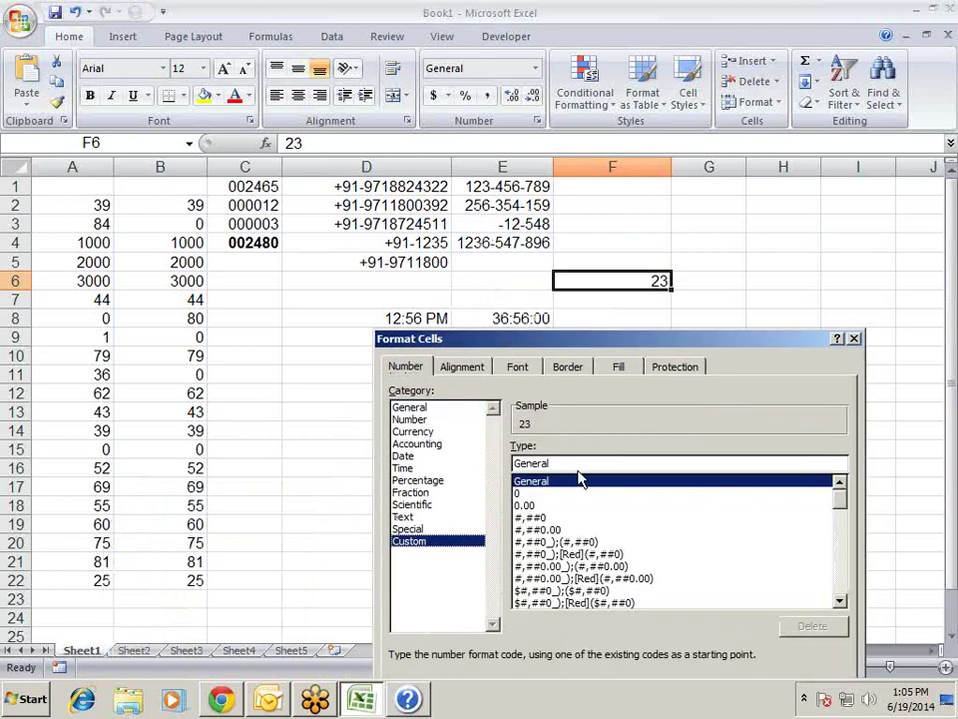
double_click(515, 463)
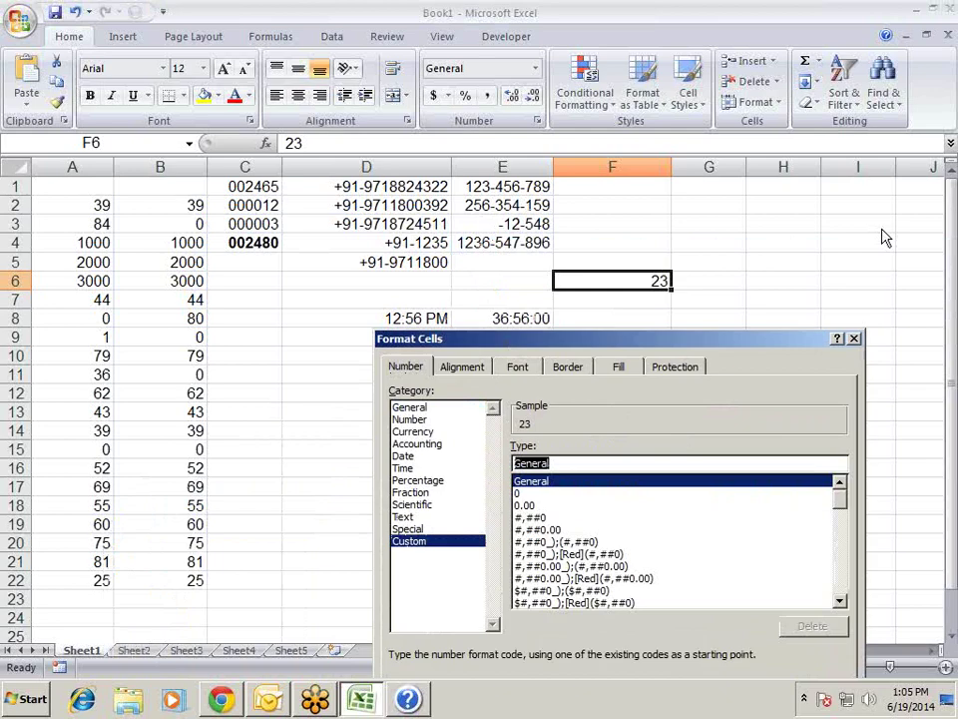
text(0.)
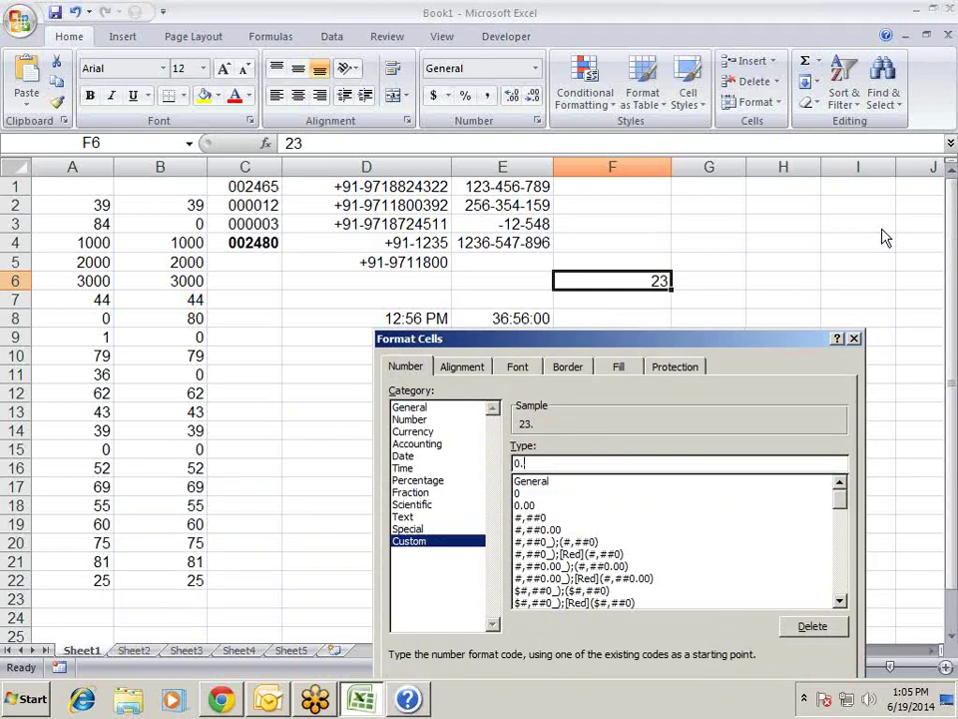
text(0)
text(0)
key(BackSpace)
key(Home)
key(Delete)
text(#)
key(Return)
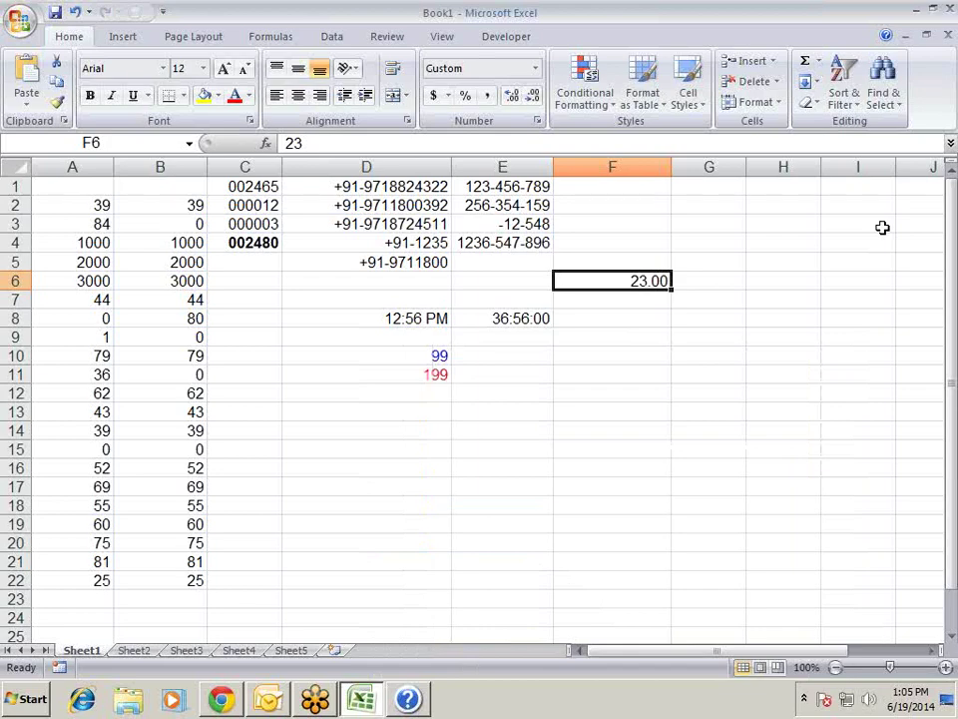
Step: Change F6 to .23 and switch its format to 0.00, showing 0.23
text(.23)
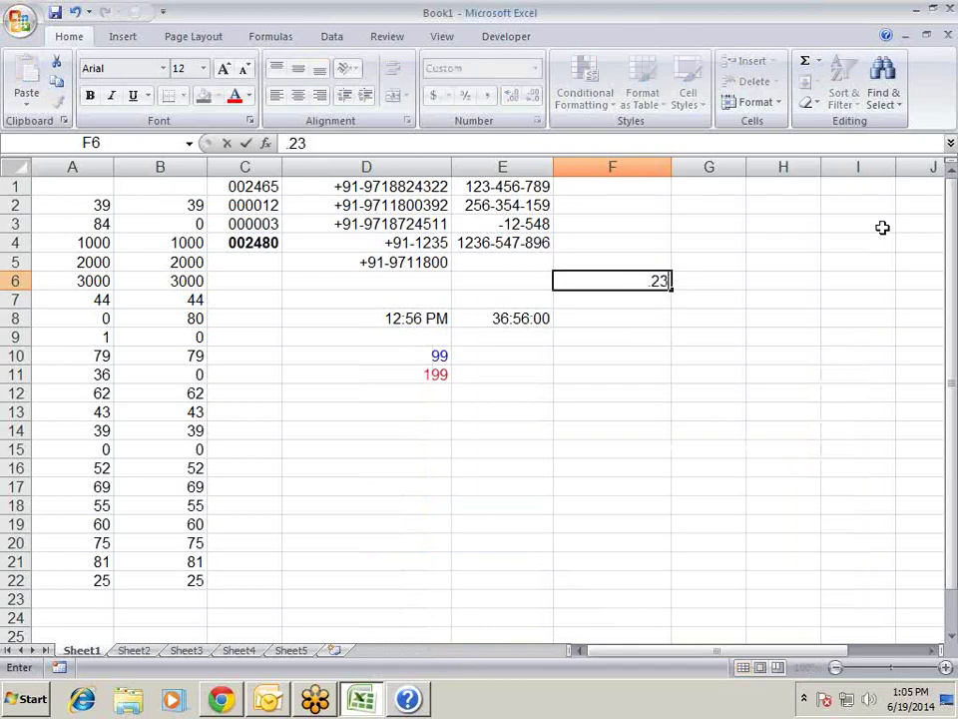
key(Return)
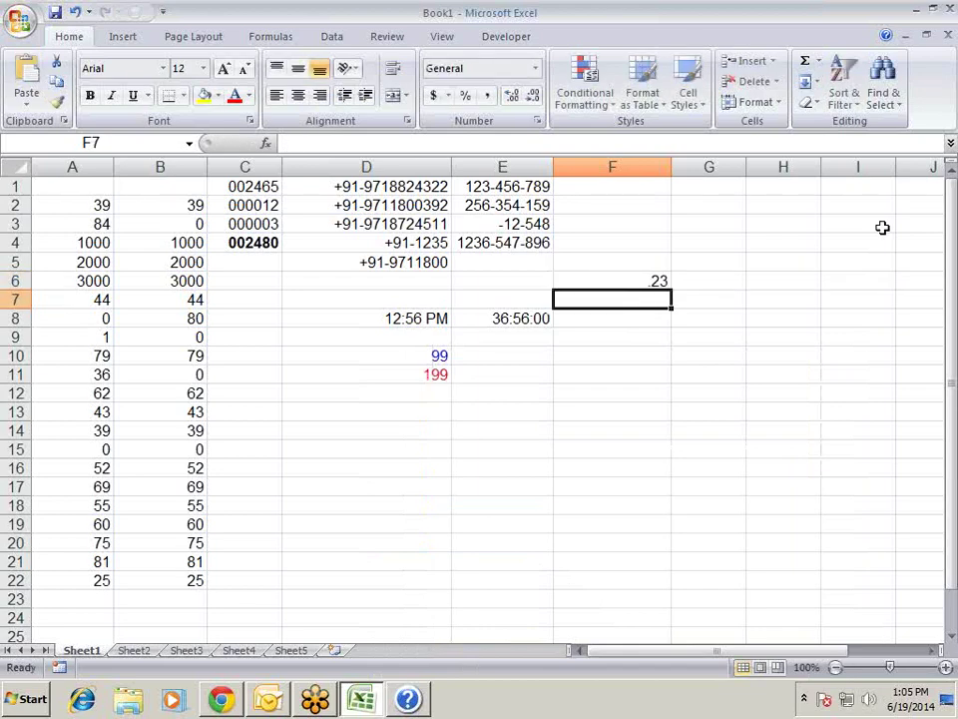
key(Up)
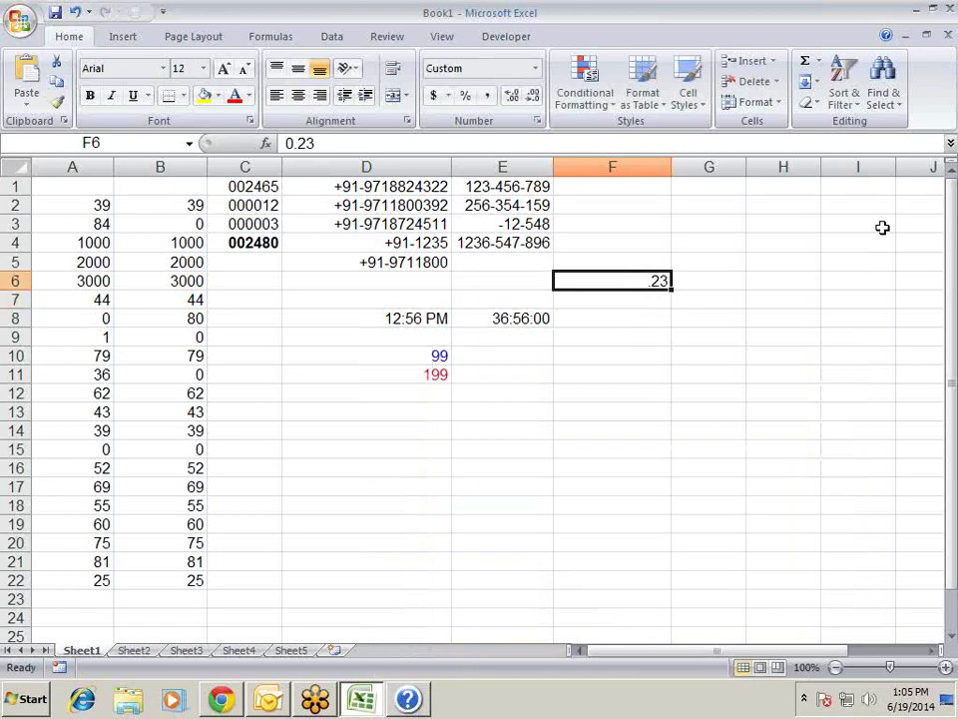
key(ctrl+1)
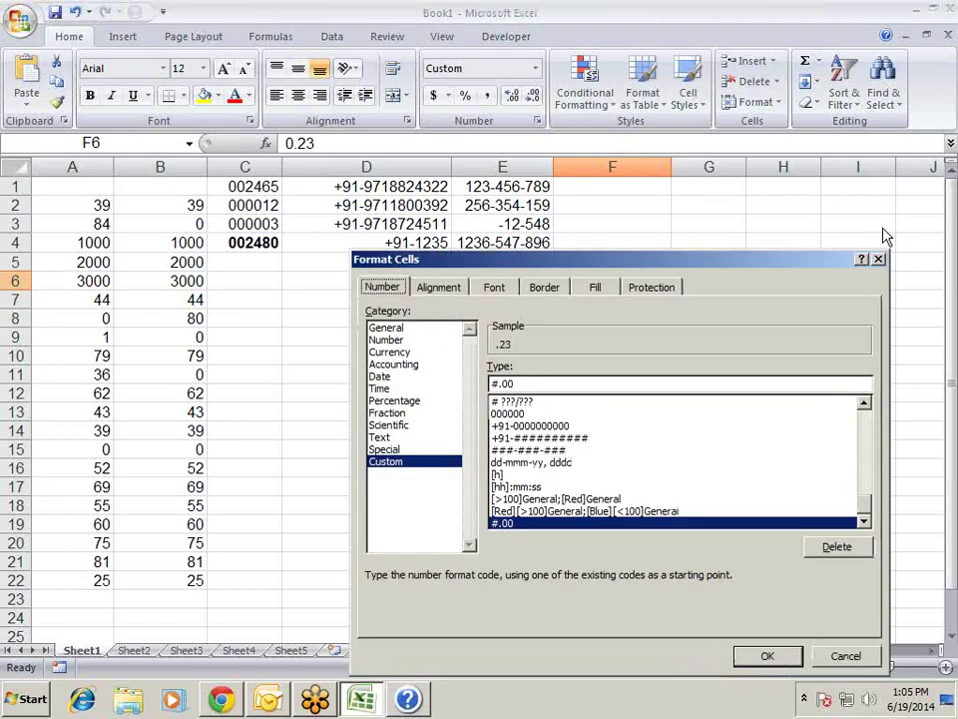
drag(719, 258, 711, 334)
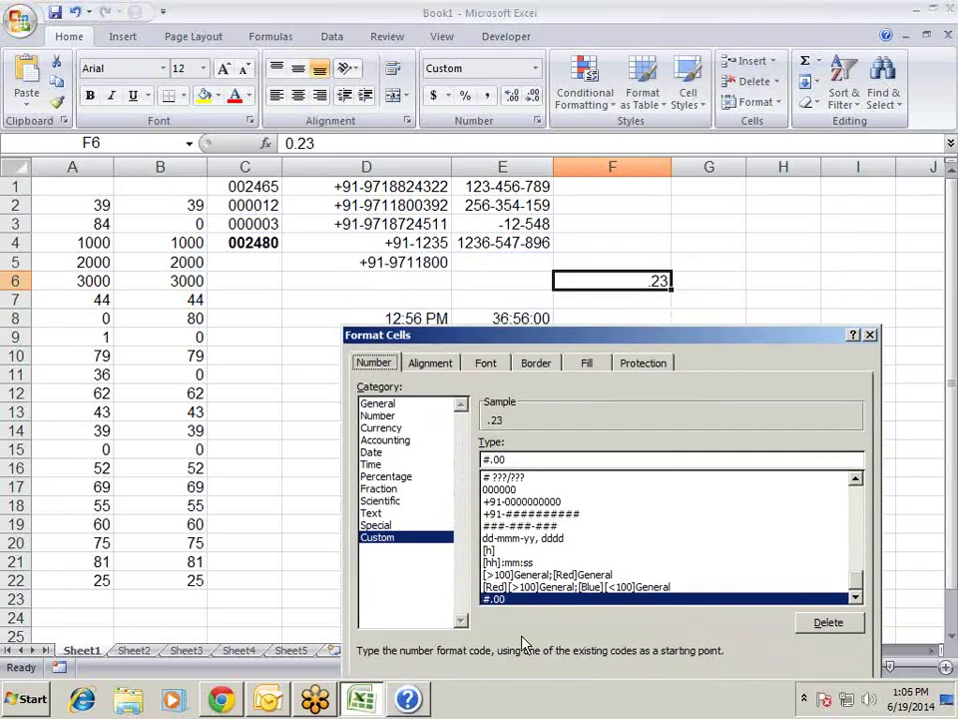
click(490, 459)
key(BackSpace)
text(0)
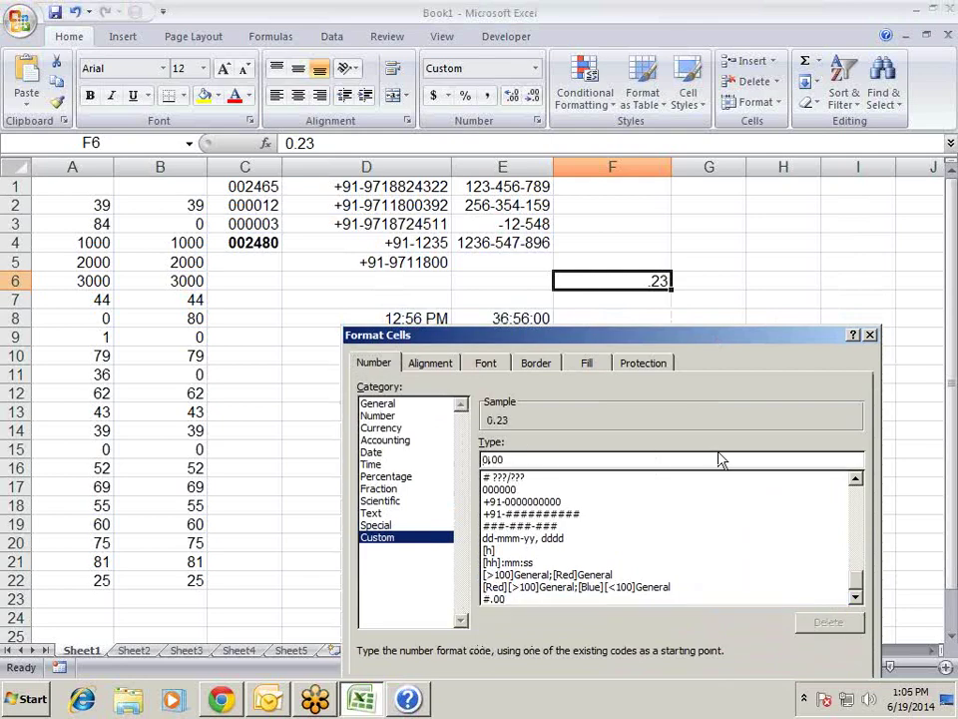
key(Return)
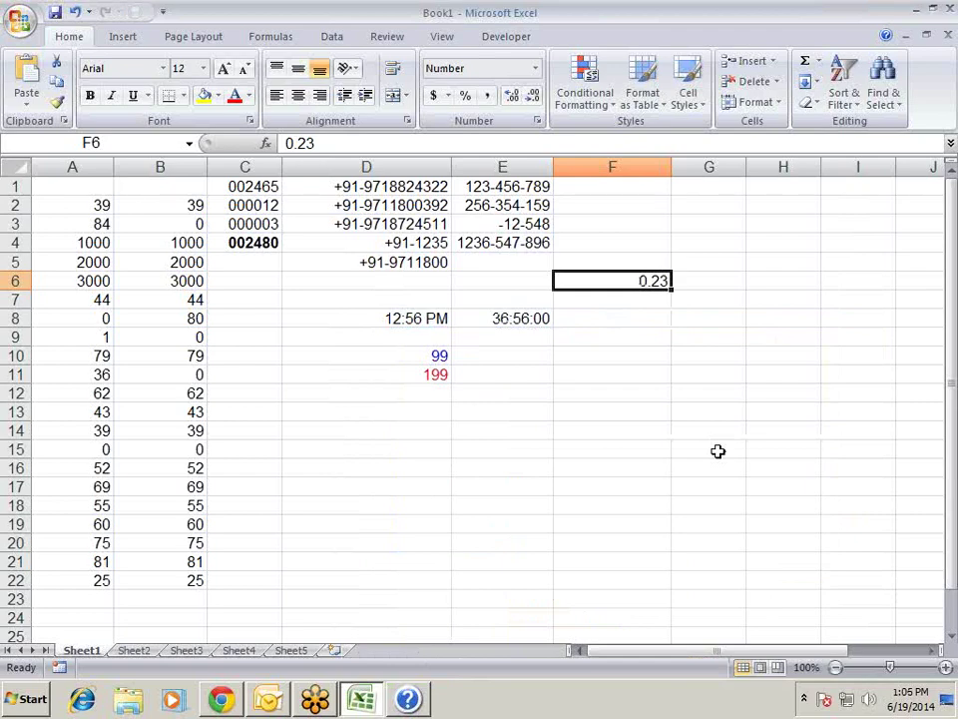
Step: Try the 00.00 format on F6 (00.23), then undo it back to 0.23
key(ctrl+1)
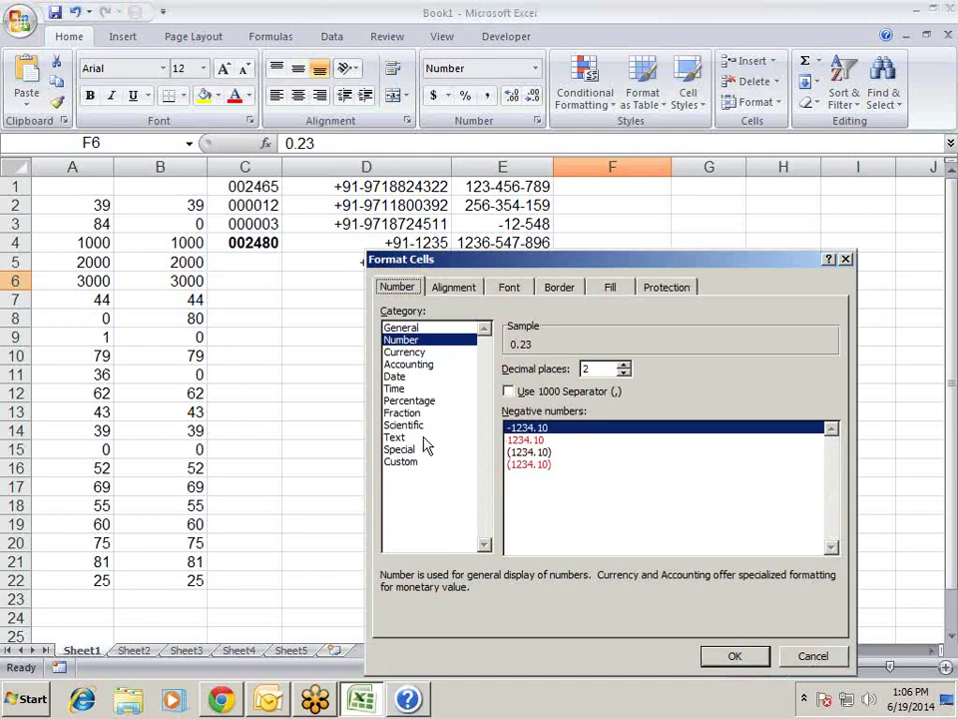
click(431, 461)
click(508, 385)
text(00.00)
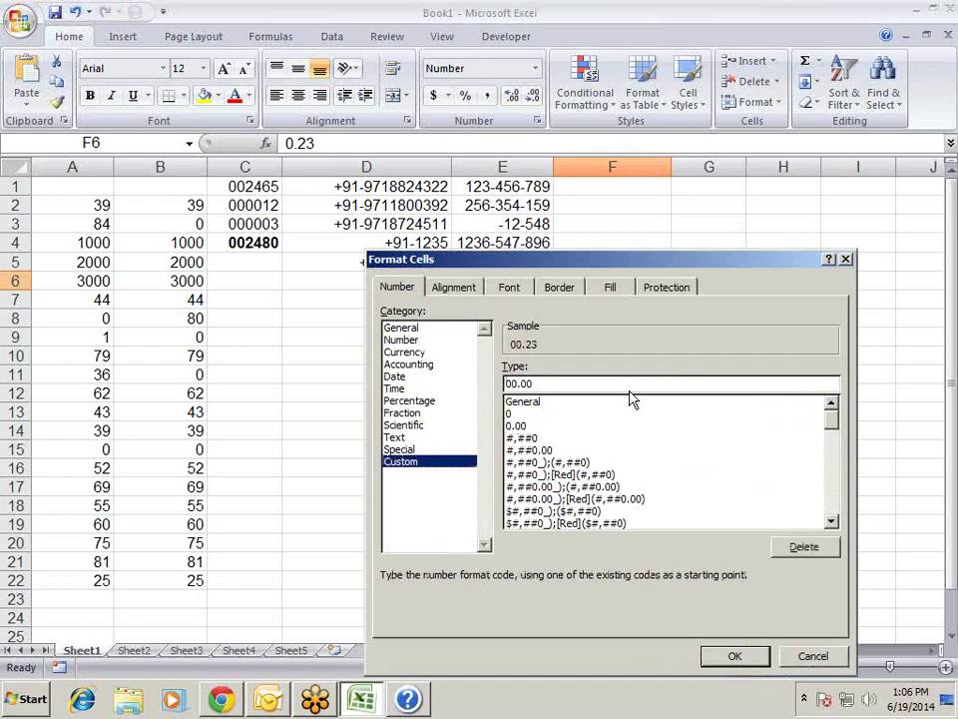
key(Return)
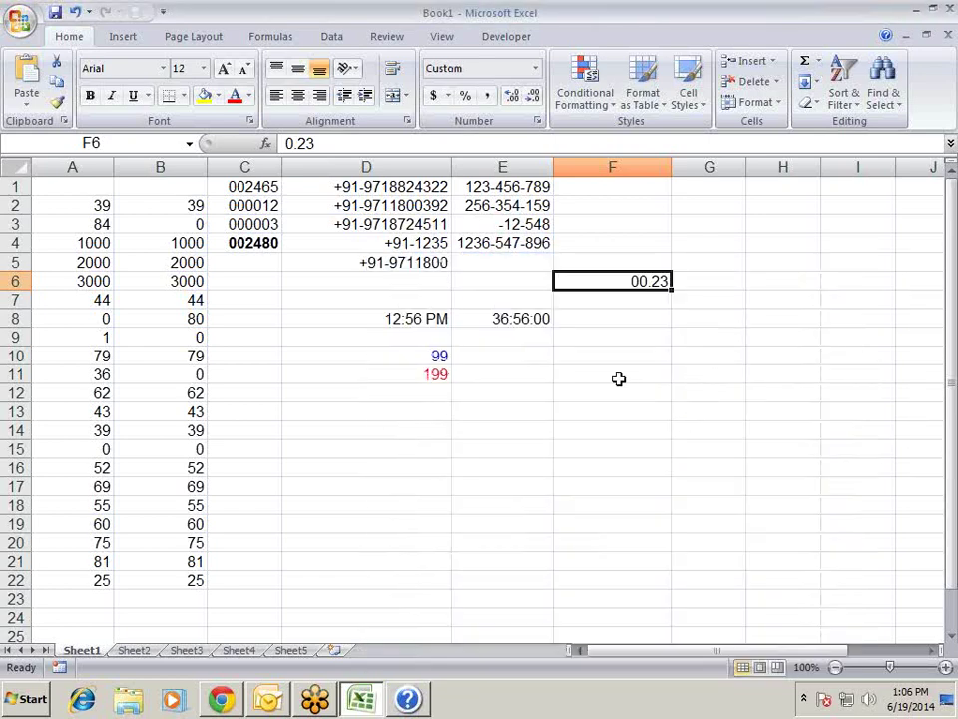
key(ctrl+z)
click(637, 341)
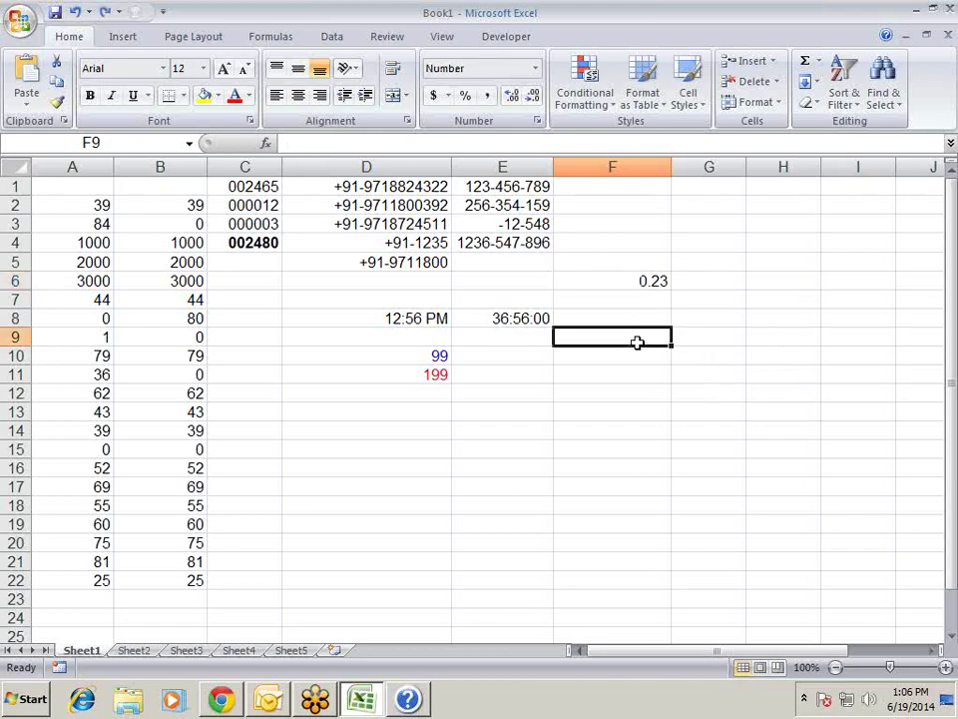
Step: Enter 123.569, 23.52 and 2.3 in F9, F10 and F11
text(123.569)
key(Return)
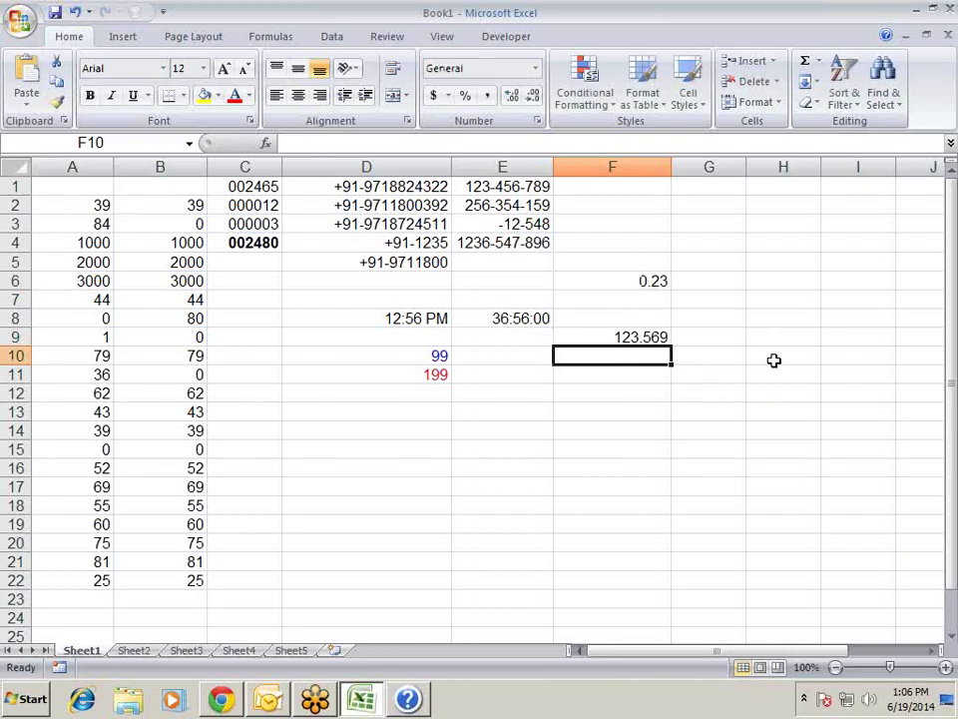
text(23.52)
key(Return)
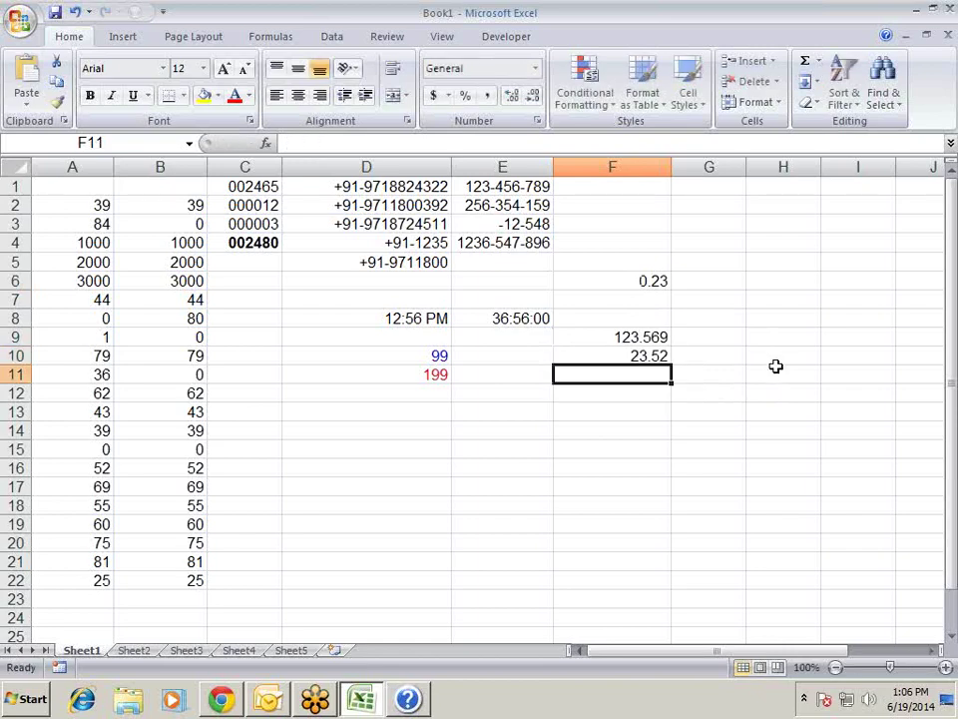
text(2.3)
key(Return)
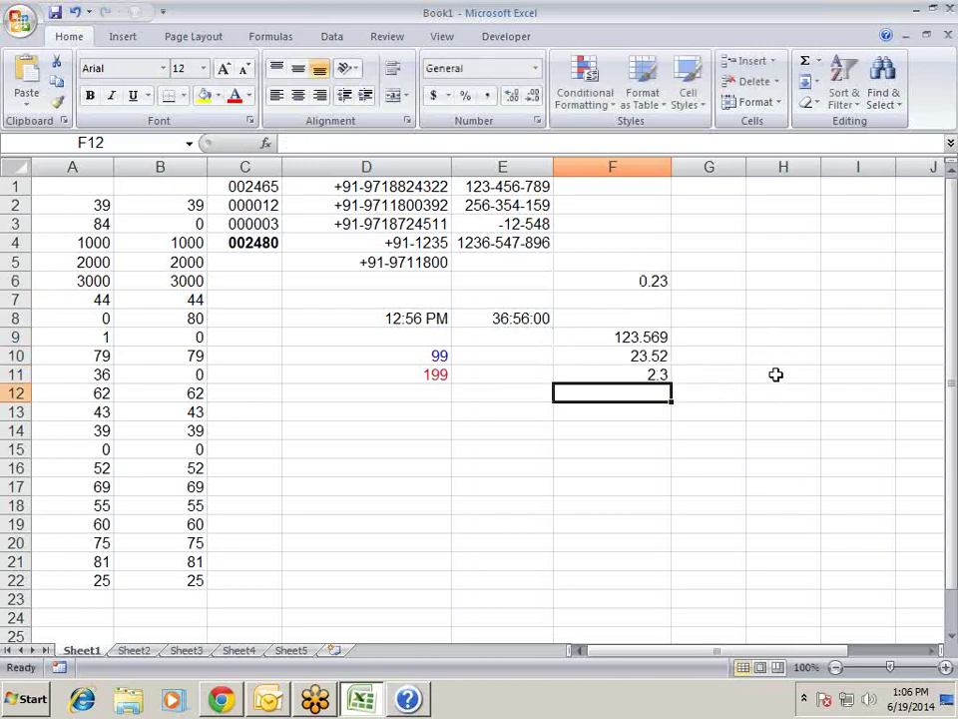
Step: Apply the custom ???.??? format to F9:F11 and check the aligned decimals
key(Up)
key(Up)
key(Up)
key(shift+Down)
key(shift+Down)
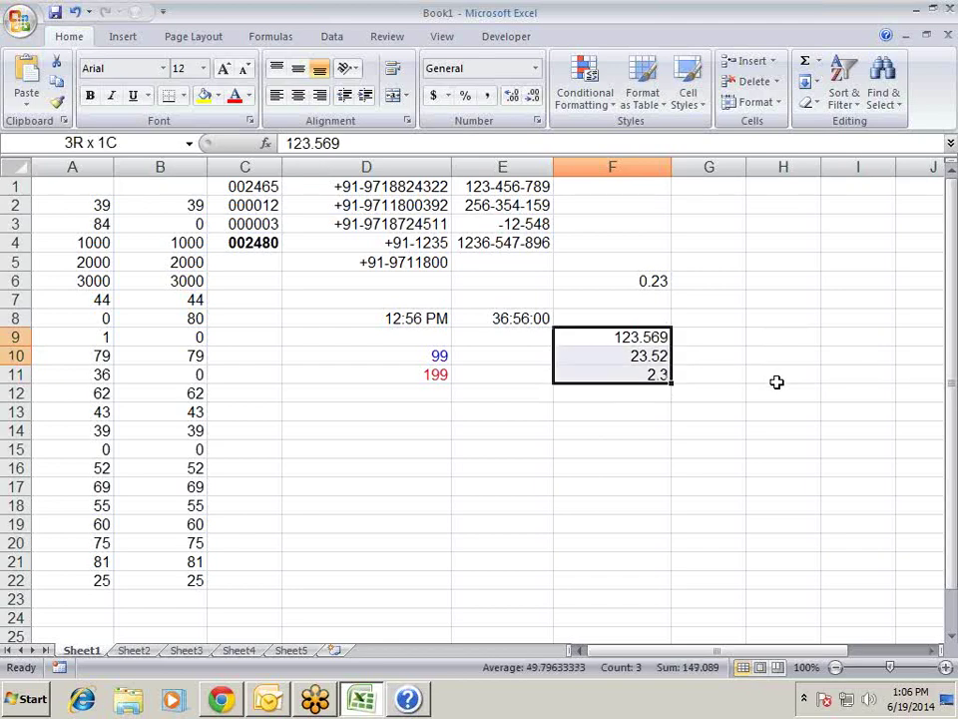
key(ctrl+1)
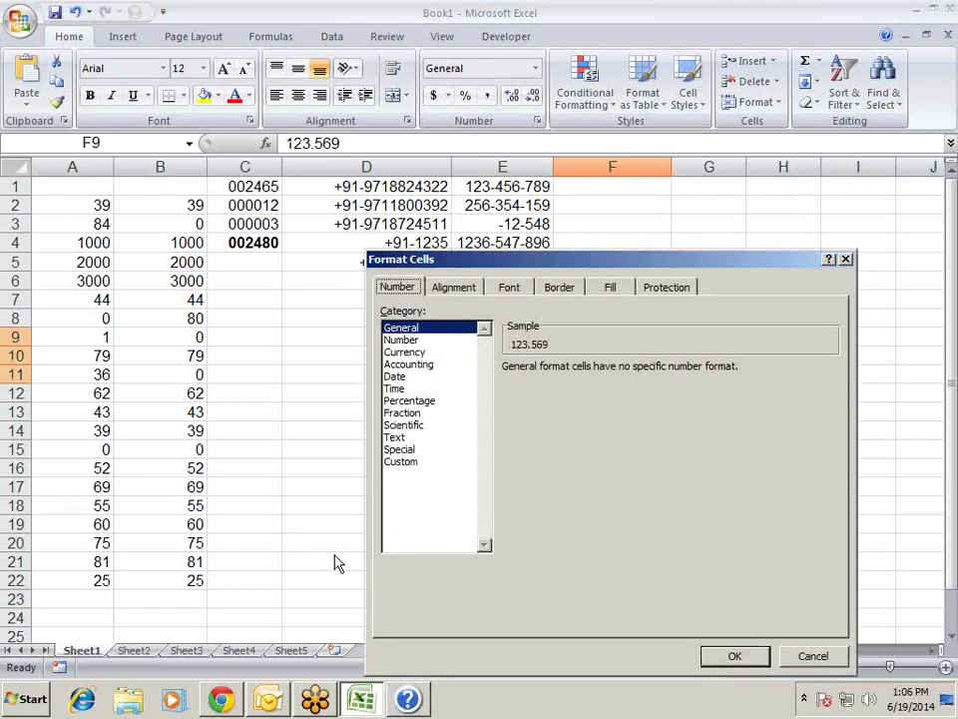
click(404, 462)
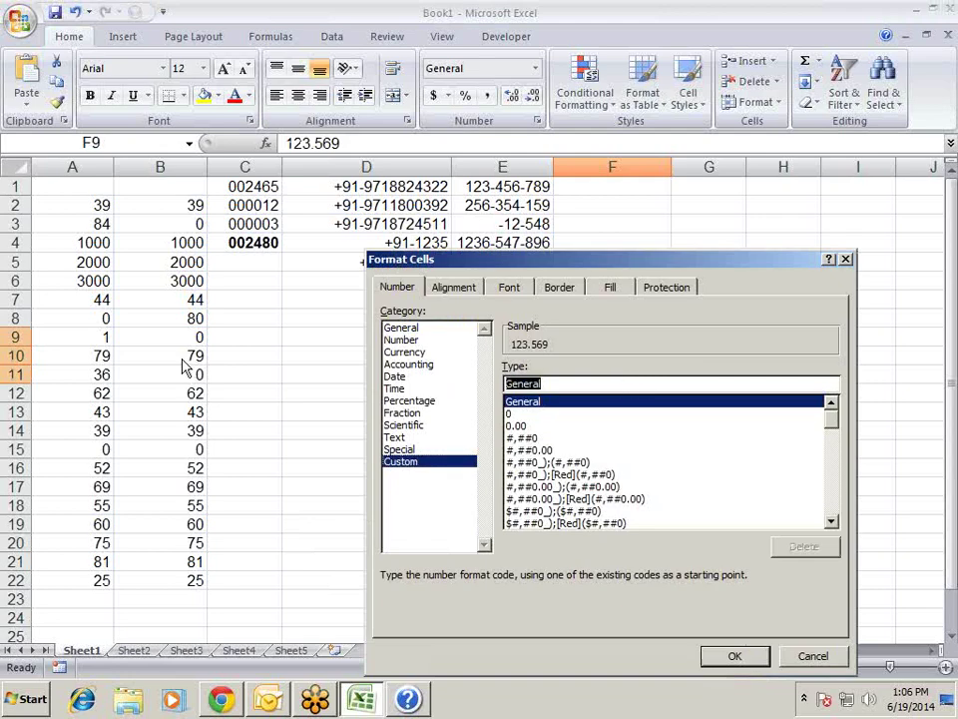
text(???)
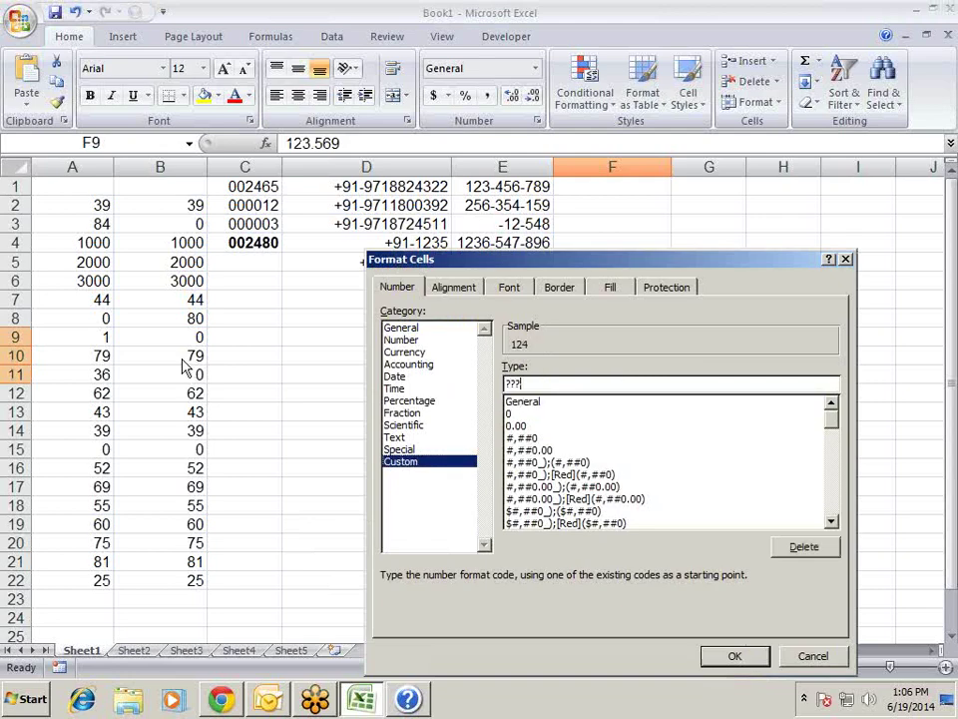
text(.???)
key(Return)
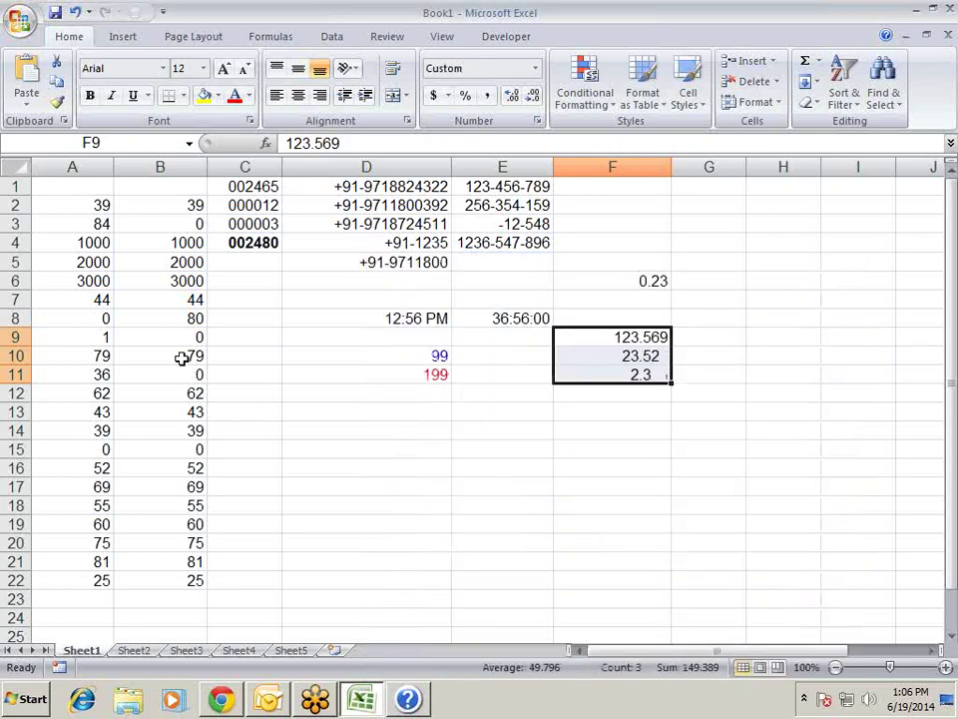
key(Down)
key(Down)
key(Up)
key(Up)
key(Down)
key(Down)
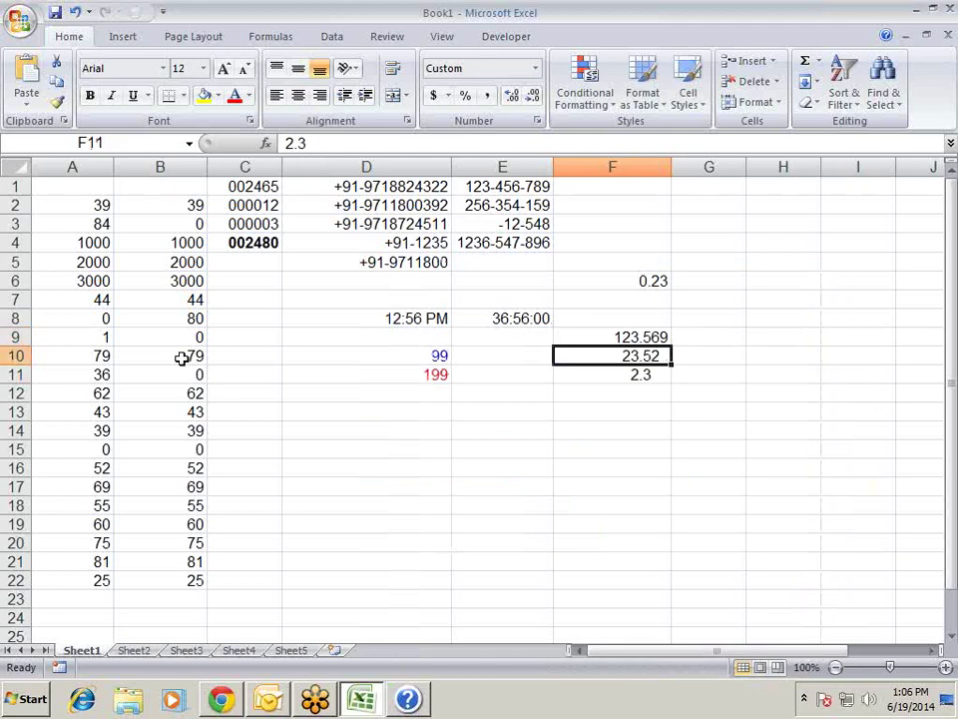
key(Down)
key(Down)
key(Left)
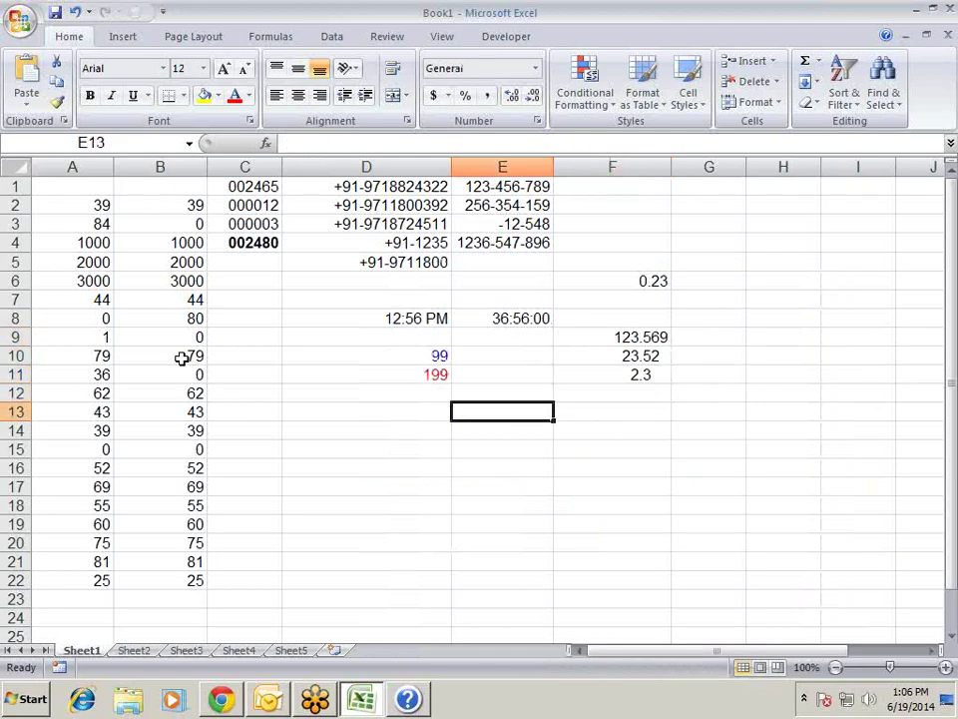
Step: Enter 2.5 in E13 and 1.5 in E14, then return to E13
text(2.5)
key(Return)
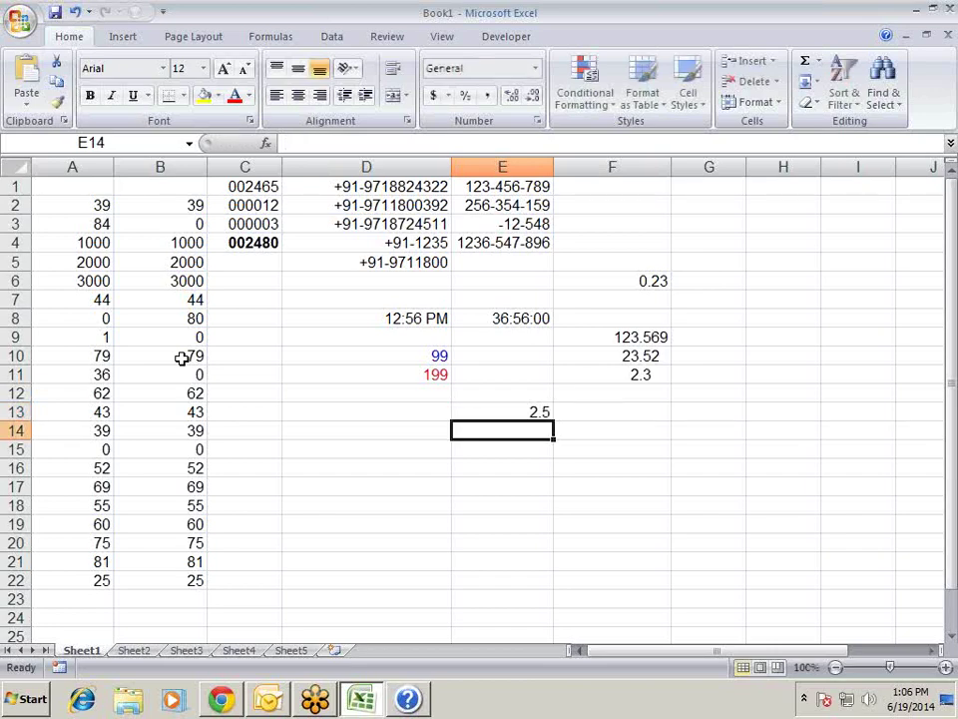
text(1.5)
key(Return)
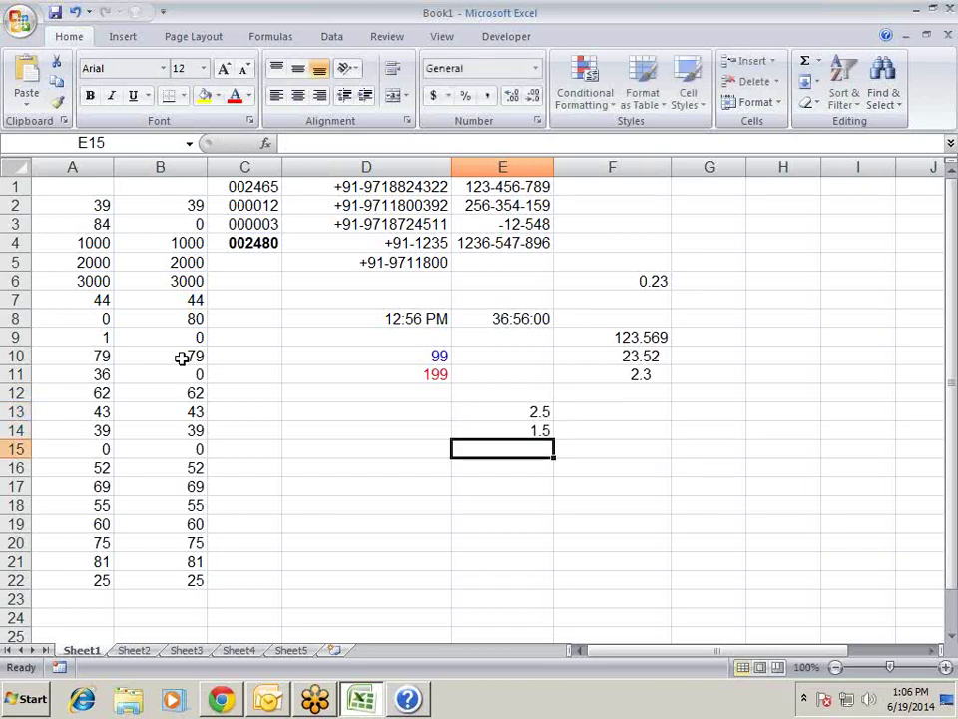
key(Up)
key(Right)
key(Up)
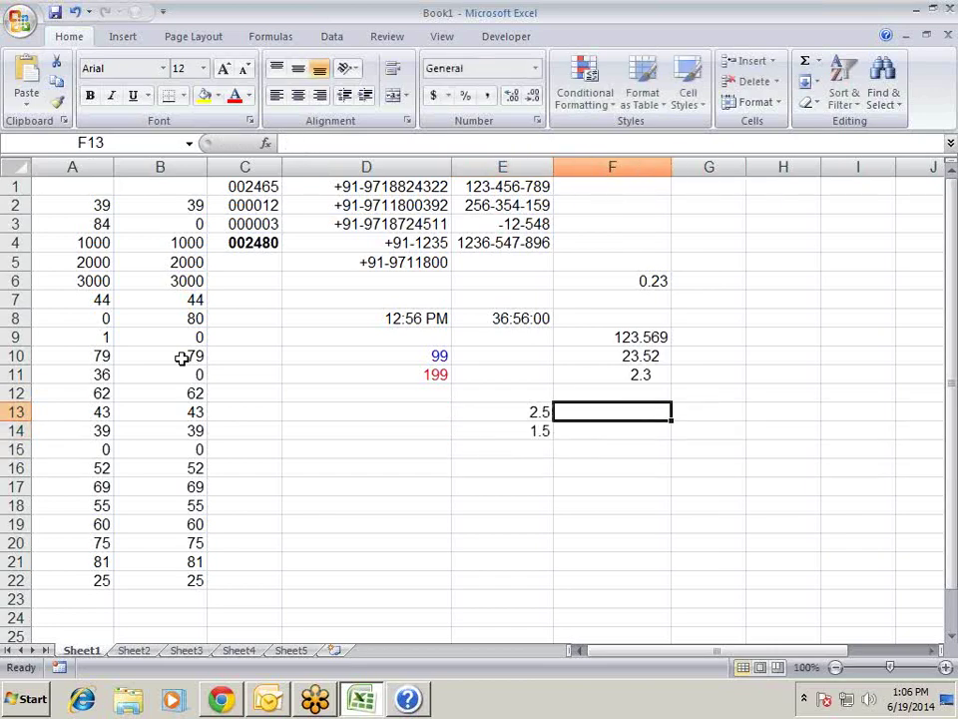
key(Left)
Step: Apply a custom fraction format code #/# to E13
key(ctrl+1)
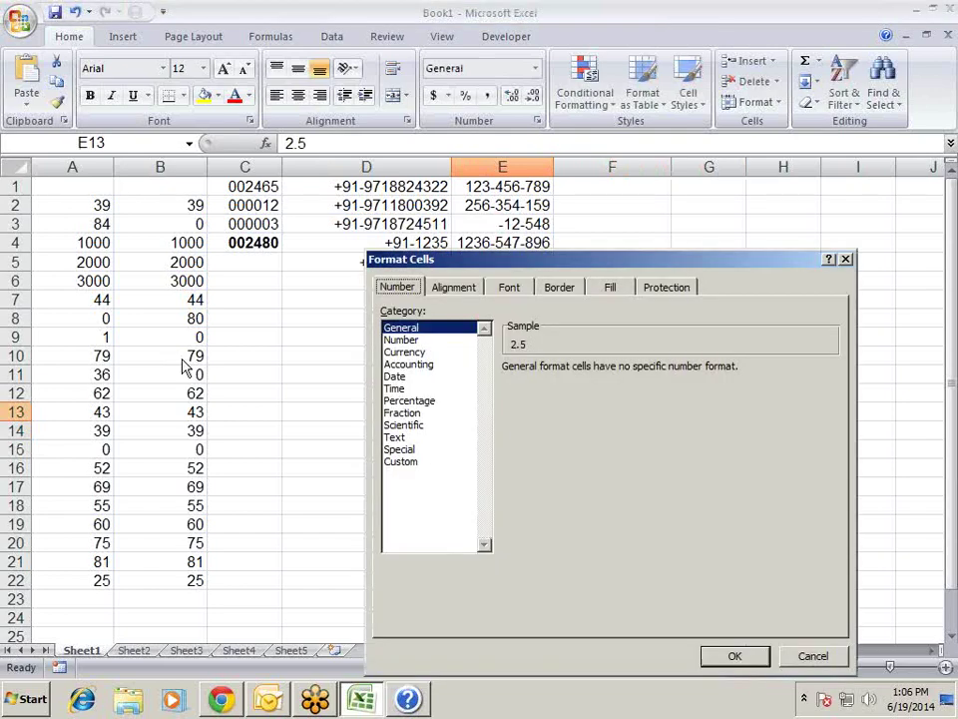
drag(469, 261, 669, 158)
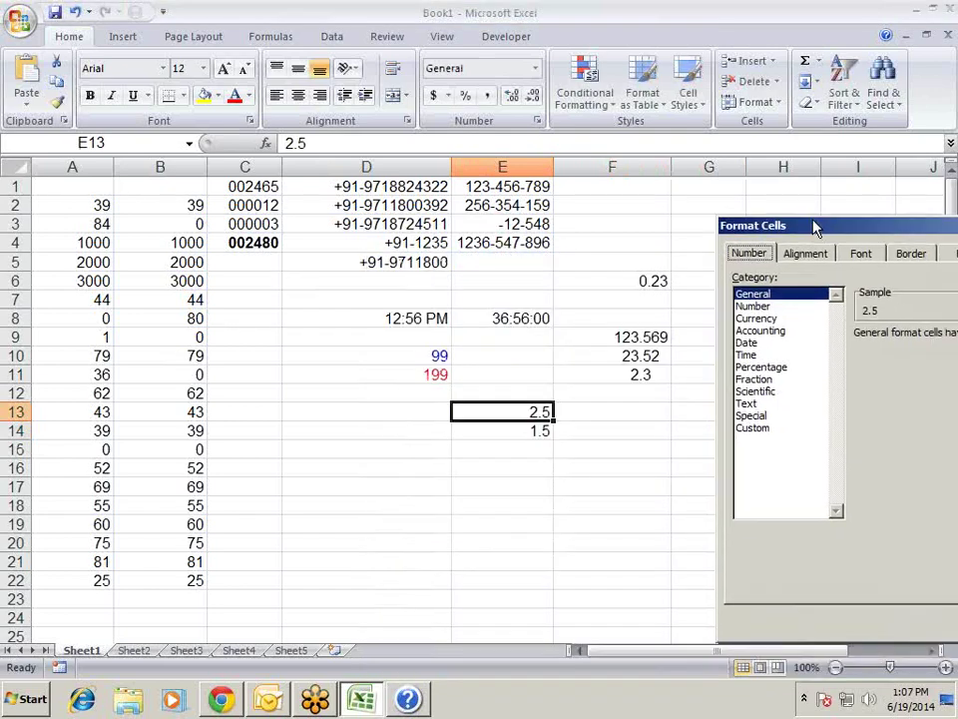
click(627, 359)
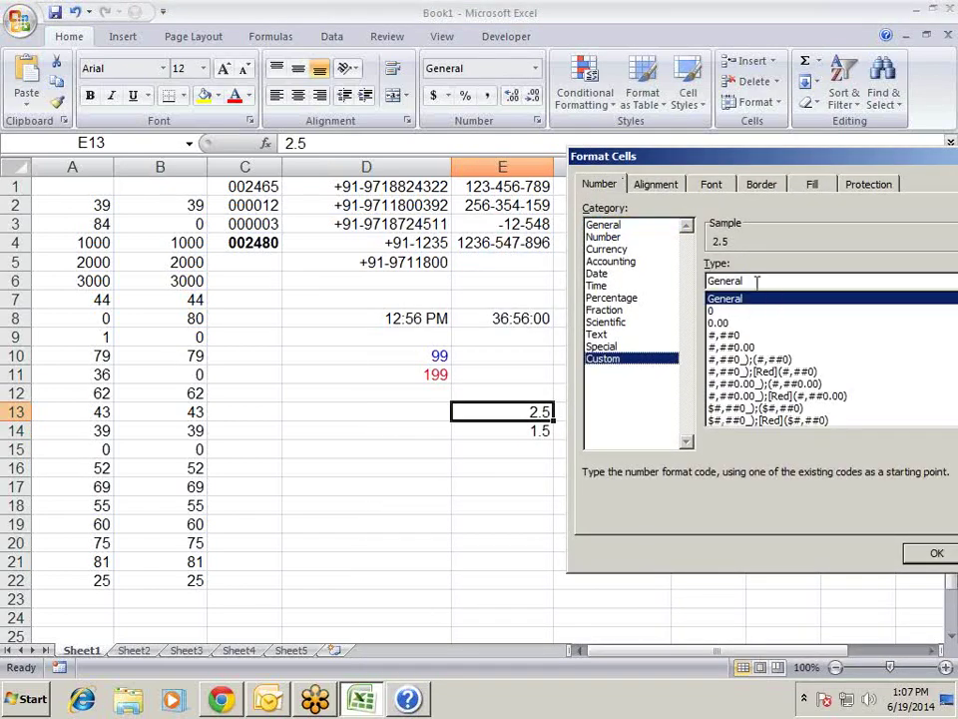
double_click(757, 281)
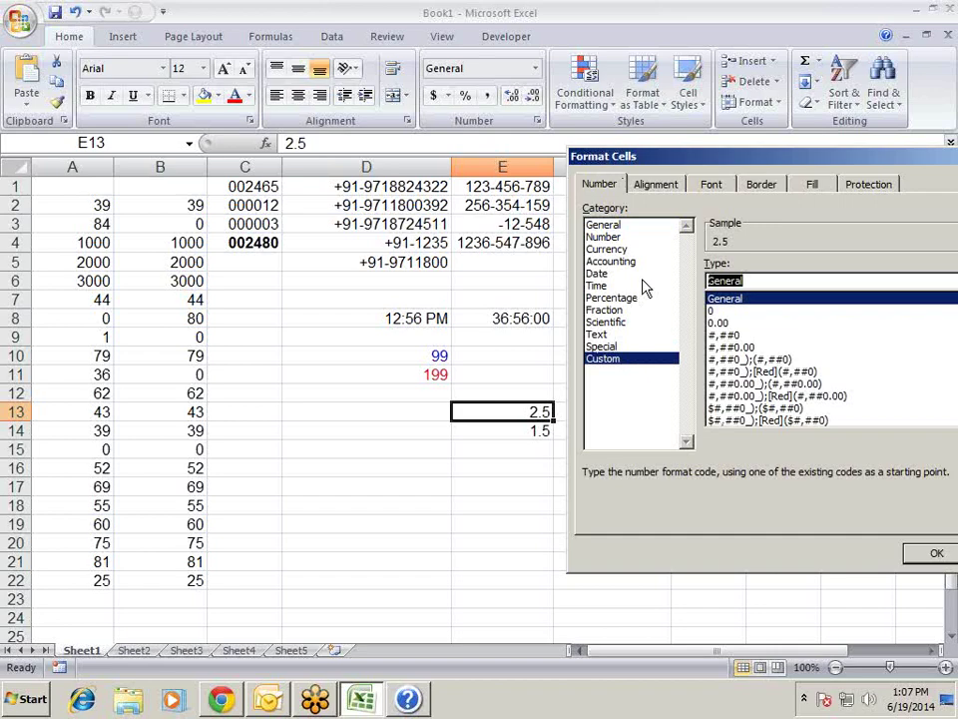
text(#)
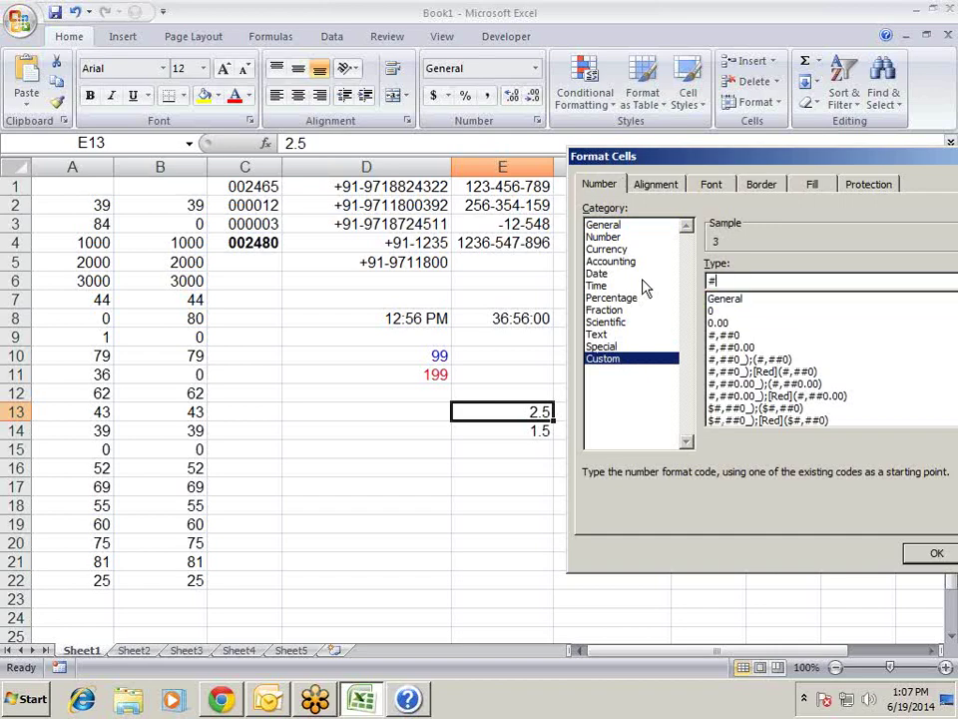
text(/#)
key(Return)
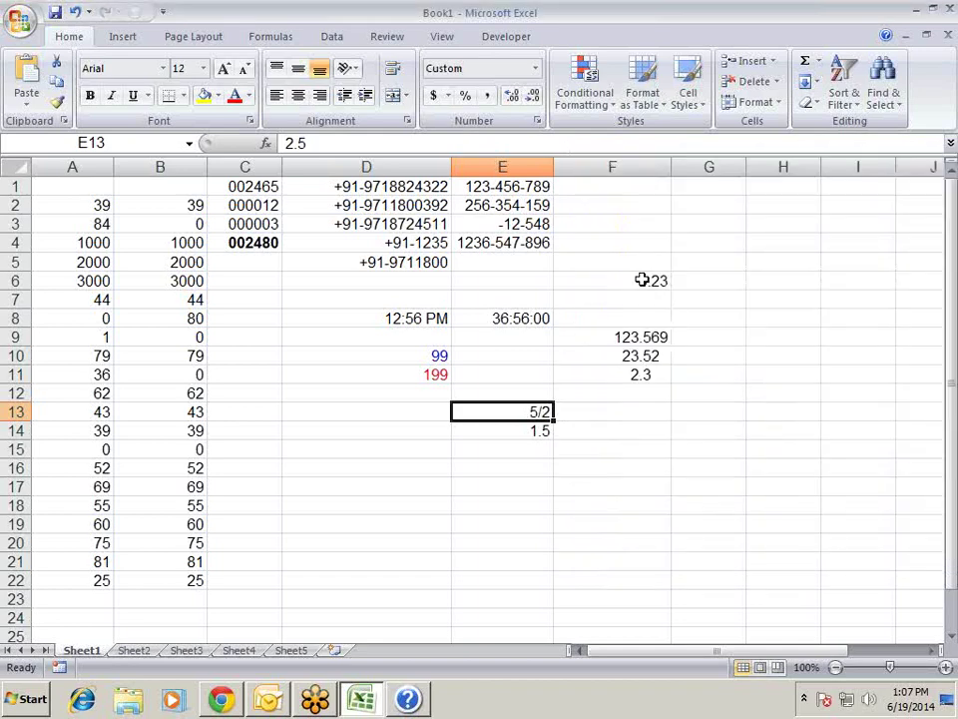
Step: Extend E13's custom format to the mixed-fraction code # #/#
key(ctrl+1)
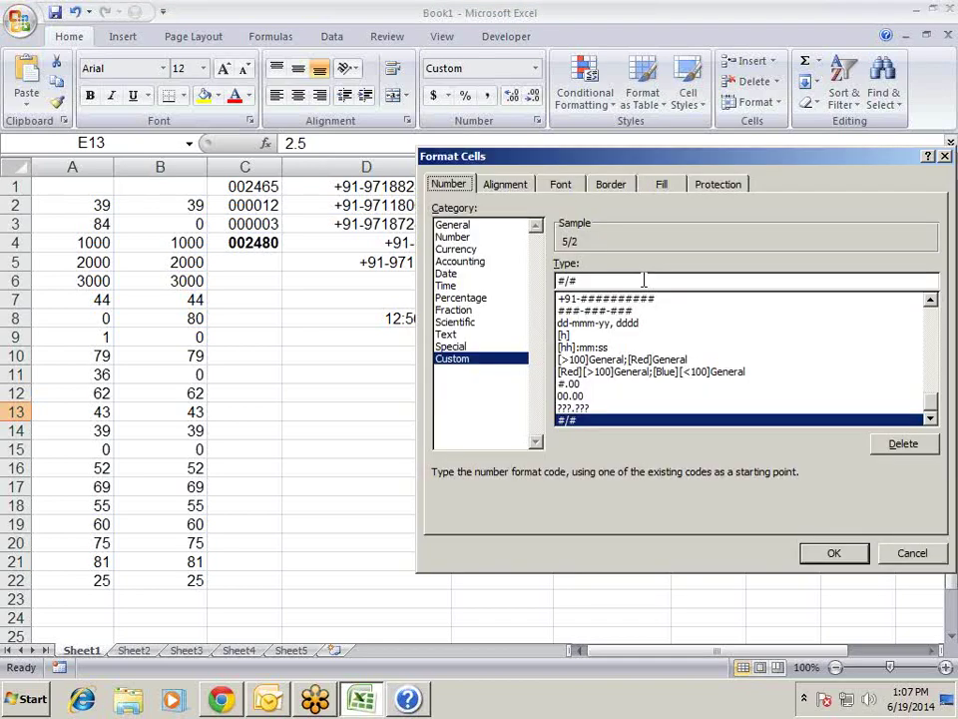
key(ctrl+shift+Tab)
key(ctrl+Tab)
key(Tab)
key(Tab)
text(#)
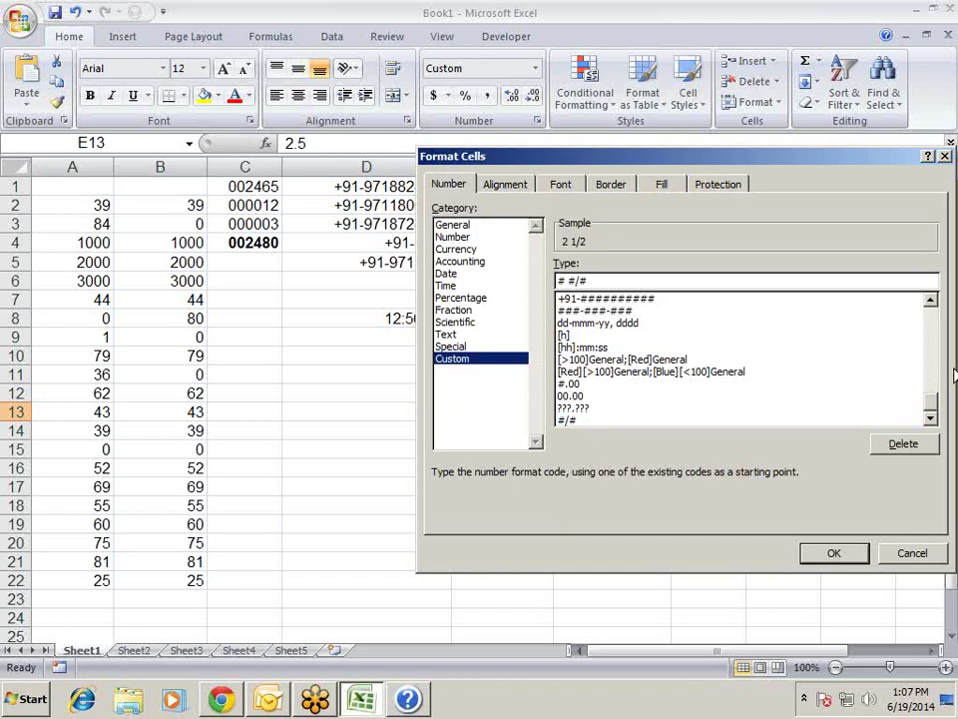
key(shift+Right)
key(shift+Right)
key(Return)
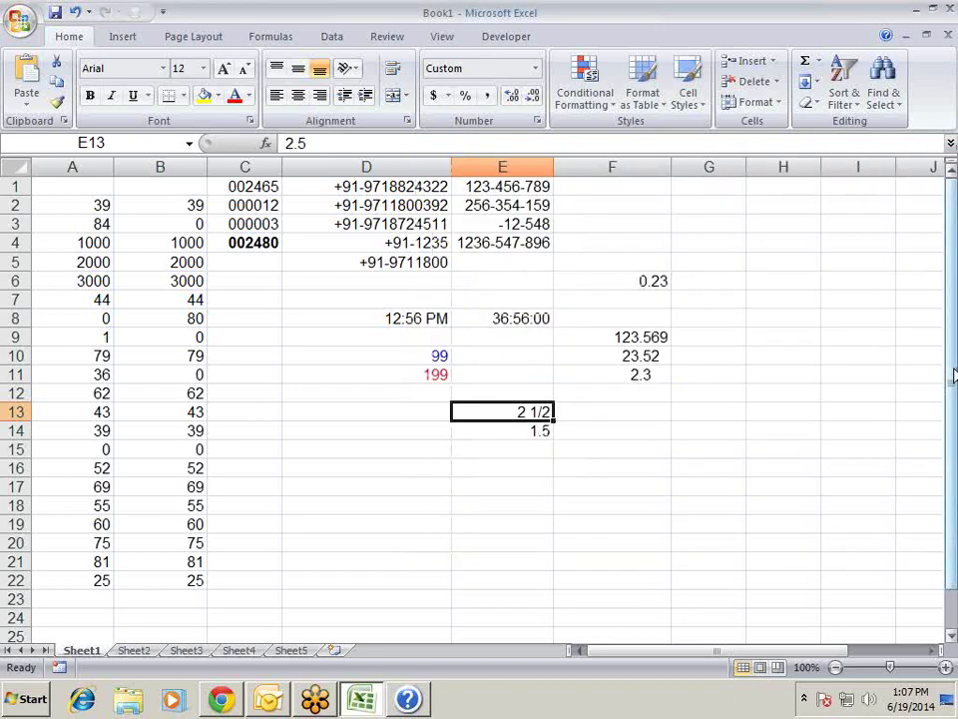
key(Right)
key(Left)
Step: Revise E13's custom format code to ? ?/? so it shows 2 1/2
key(Right)
key(Right)
key(Left)
key(Up)
key(Up)
key(Up)
key(Up)
key(Down)
key(Down)
key(Down)
key(Down)
key(Left)
key(ctrl+1)
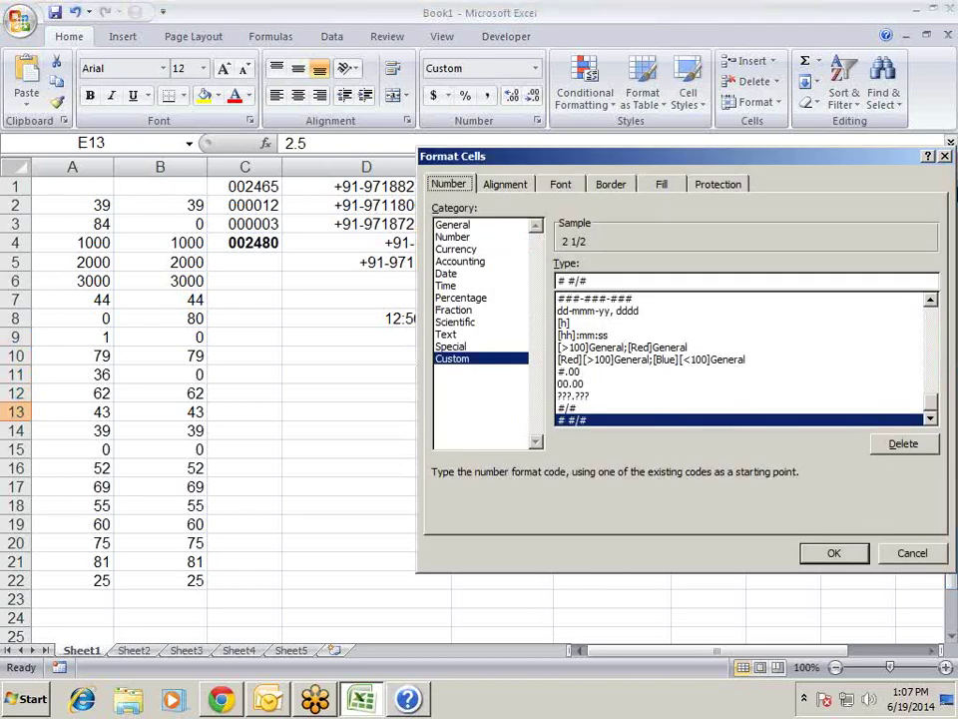
drag(563, 282, 557, 283)
text(?)
key(Right)
key(shift+Right)
text(?)
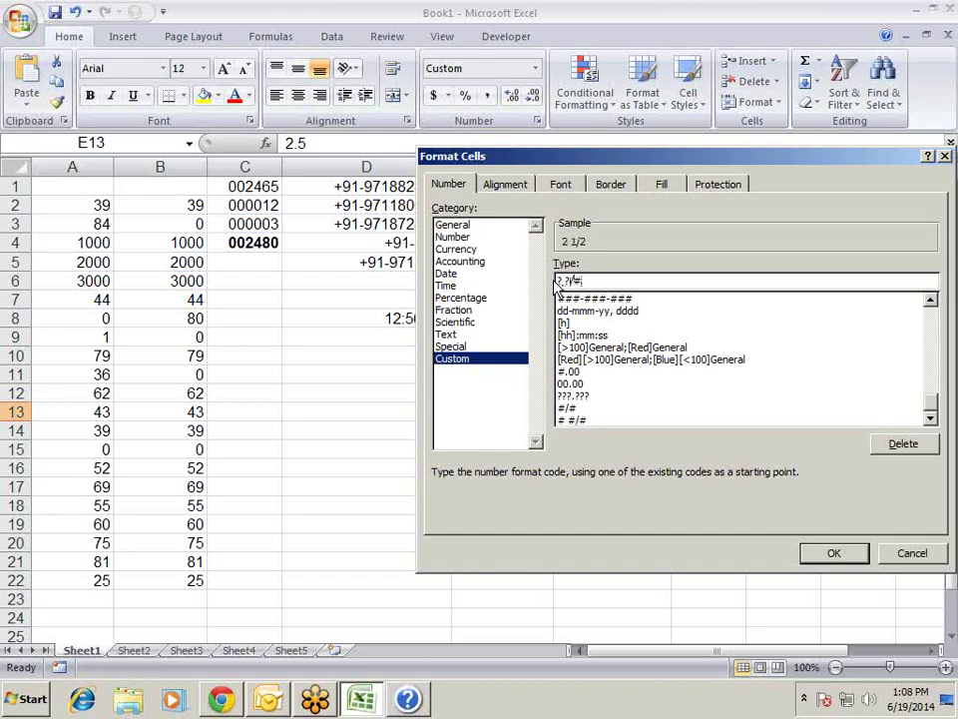
key(Delete)
key(Return)
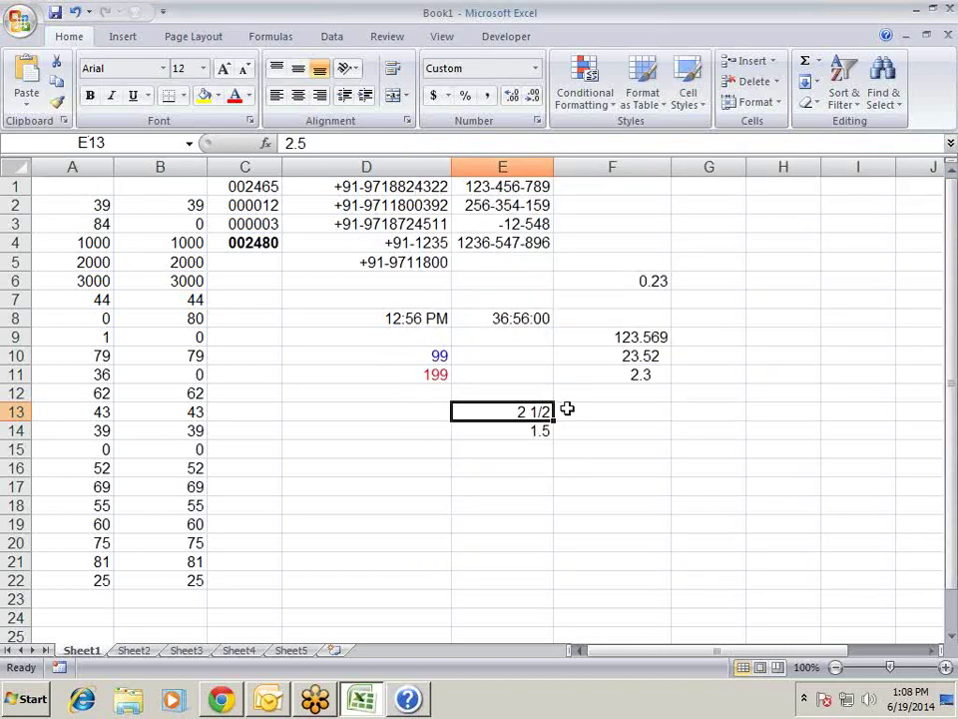
Step: Copy E13's fraction format onto E14 with the Format Painter
click(57, 81)
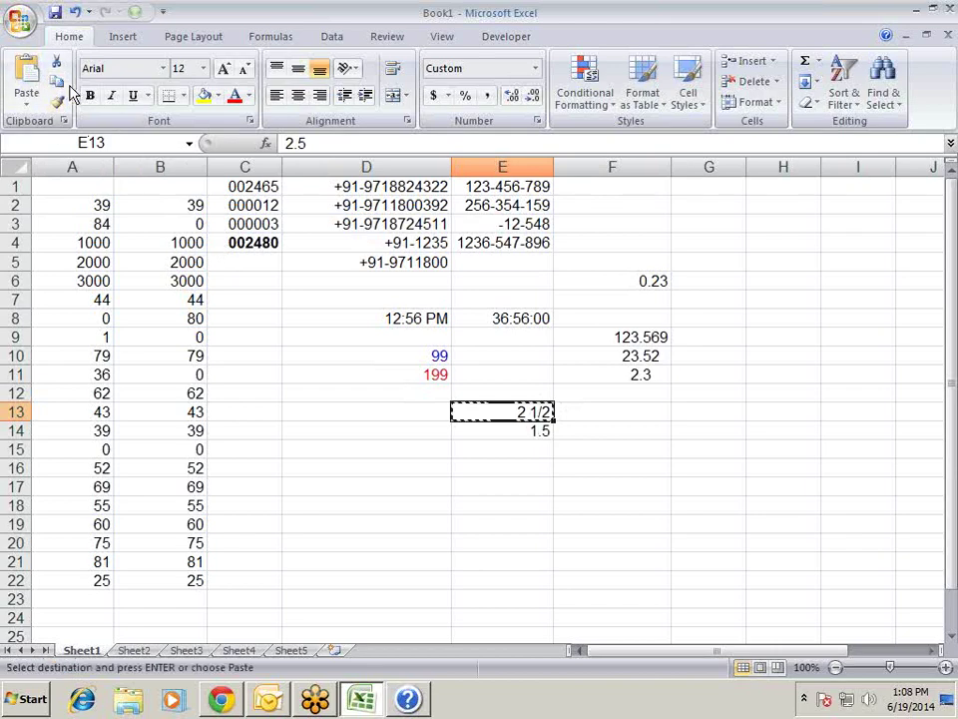
click(58, 102)
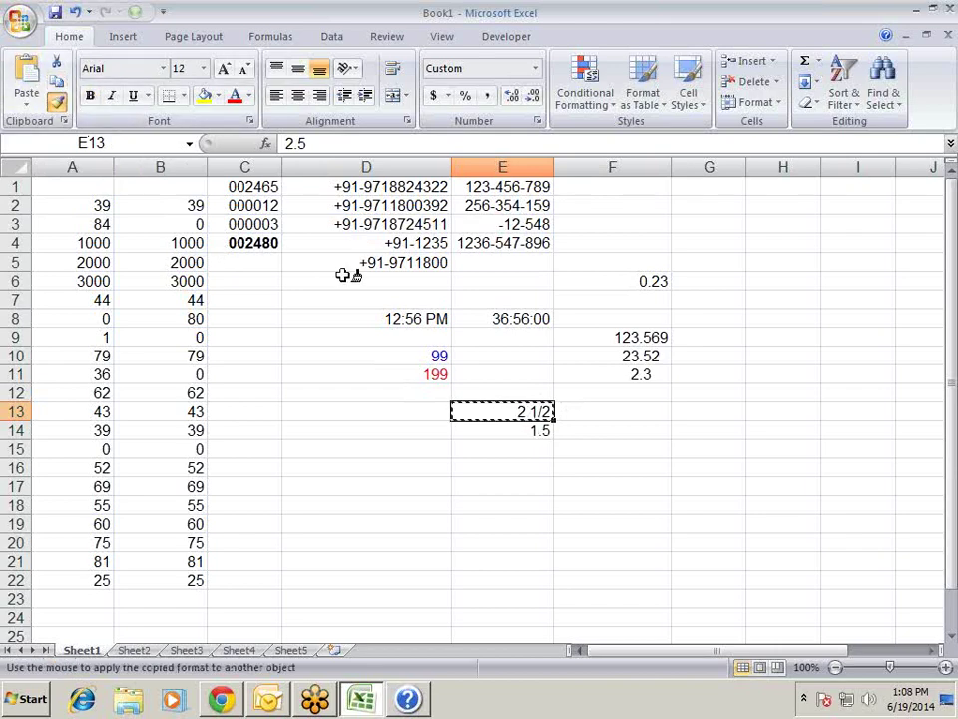
click(541, 427)
click(575, 436)
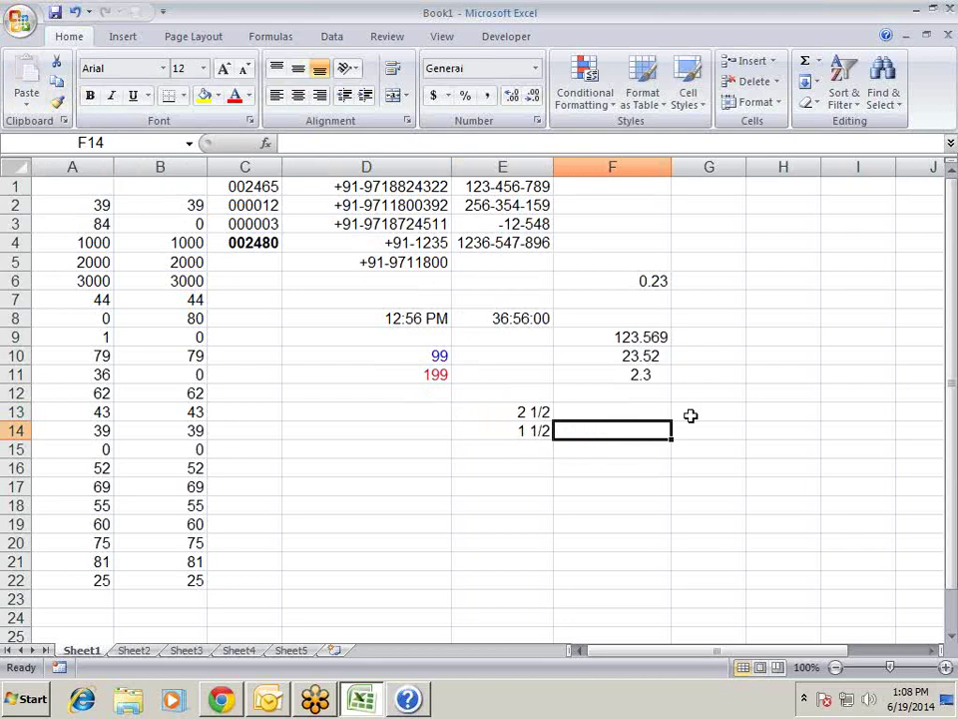
key(Left)
Step: Enter 7.2369 in E14 and confirm it displays as 7 1/4
text(7.2369)
key(Return)
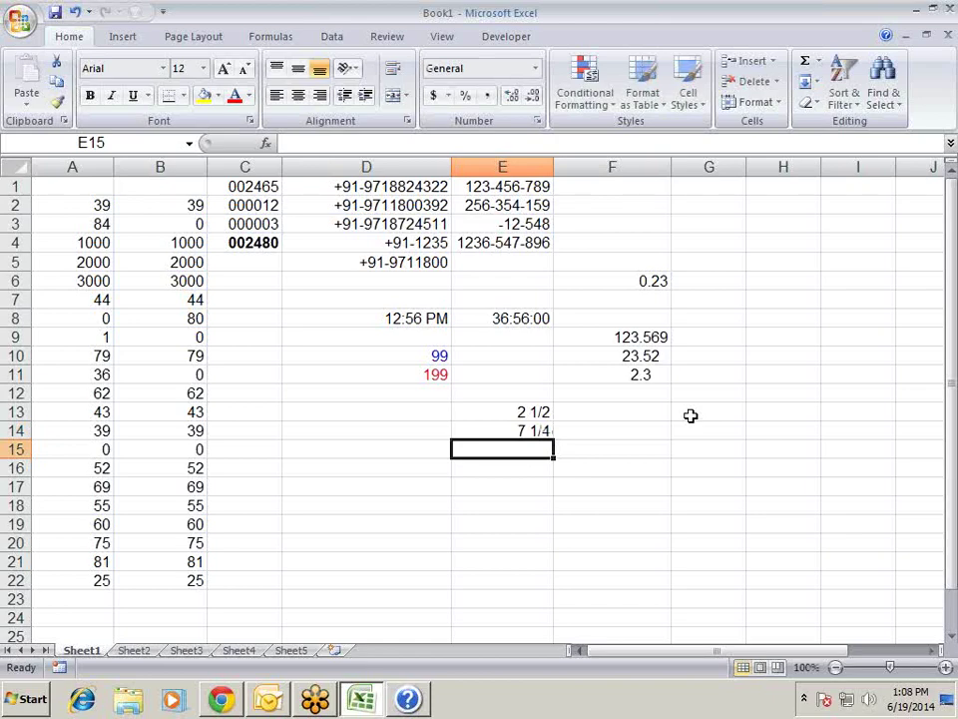
key(Up)
key(Up)
key(Down)
key(ctrl+1)
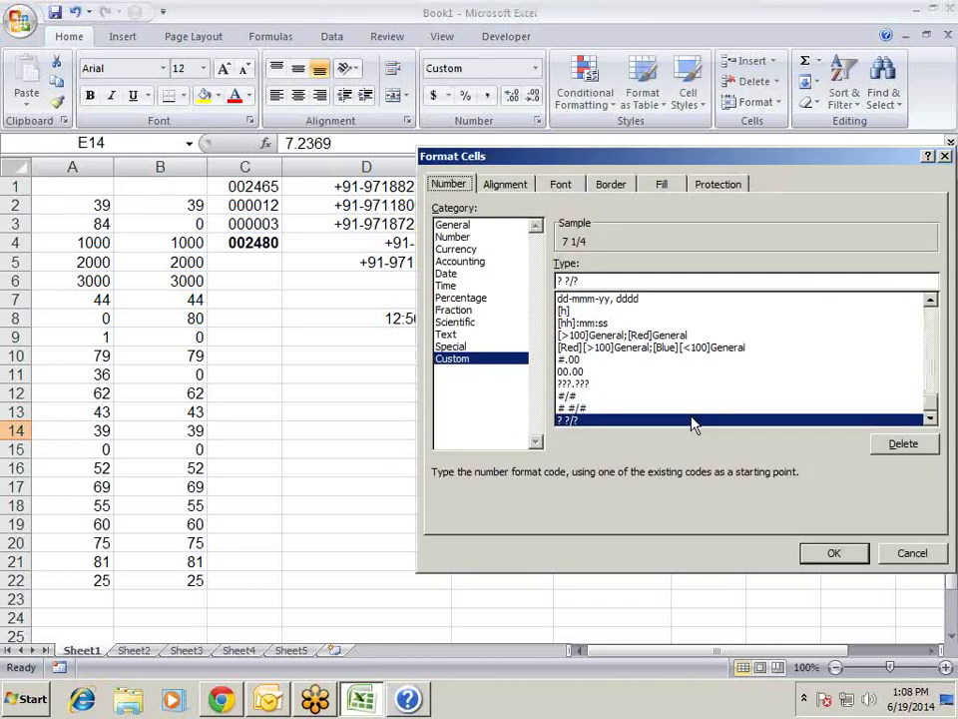
key(Escape)
key(alt+Tab)
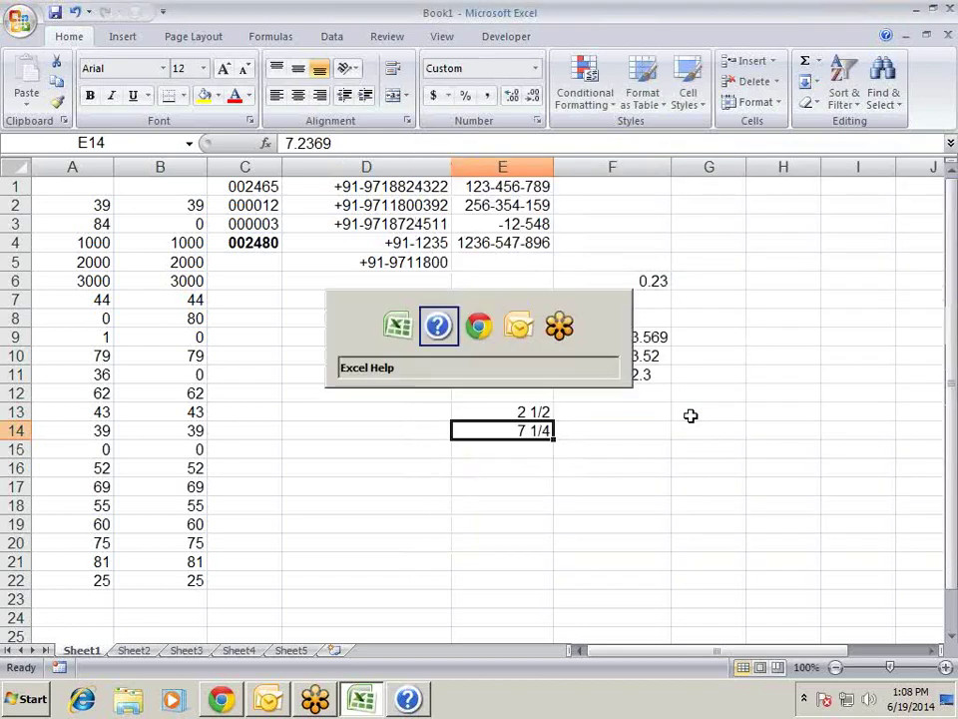
scroll(692, 418, down, 2)
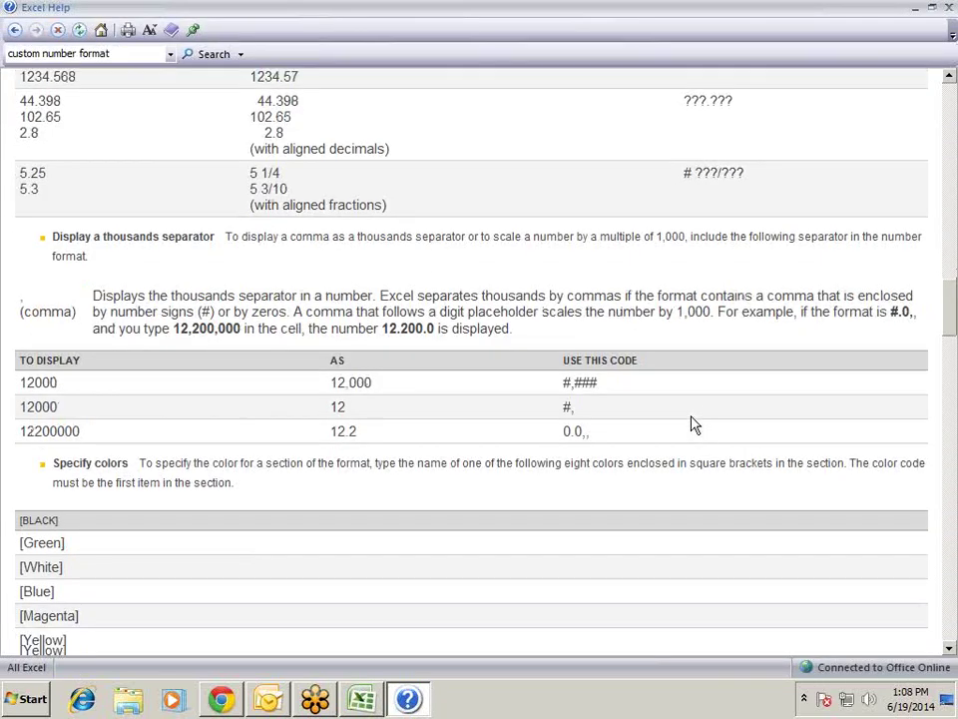
scroll(692, 418, down, 3)
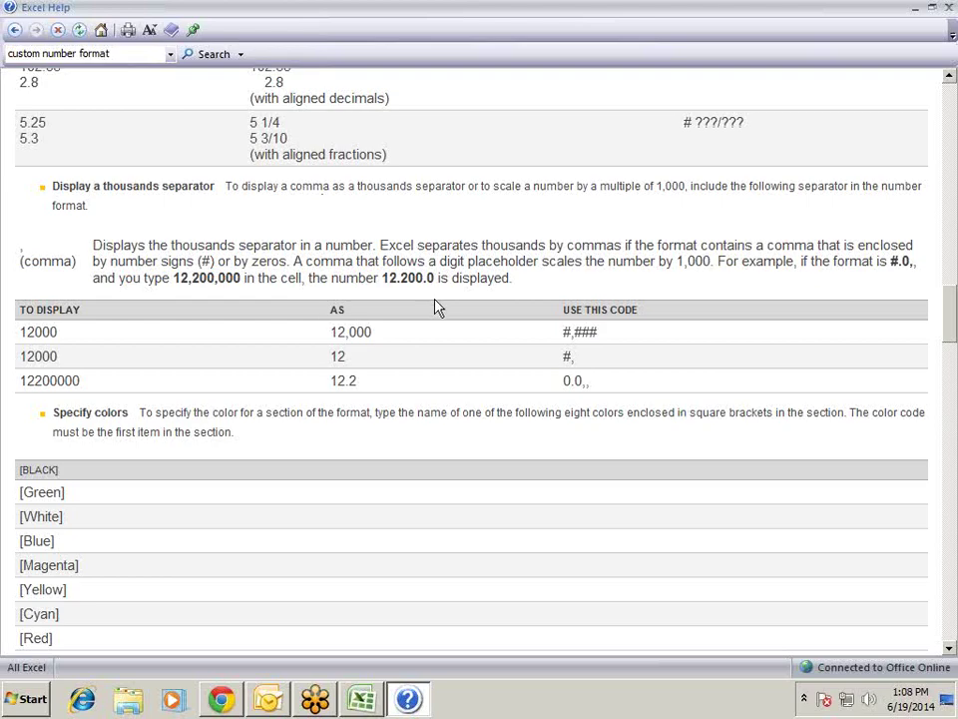
key(alt+Tab)
key(Down)
key(Down)
key(Left)
text(100000)
key(Return)
key(Up)
key(Right)
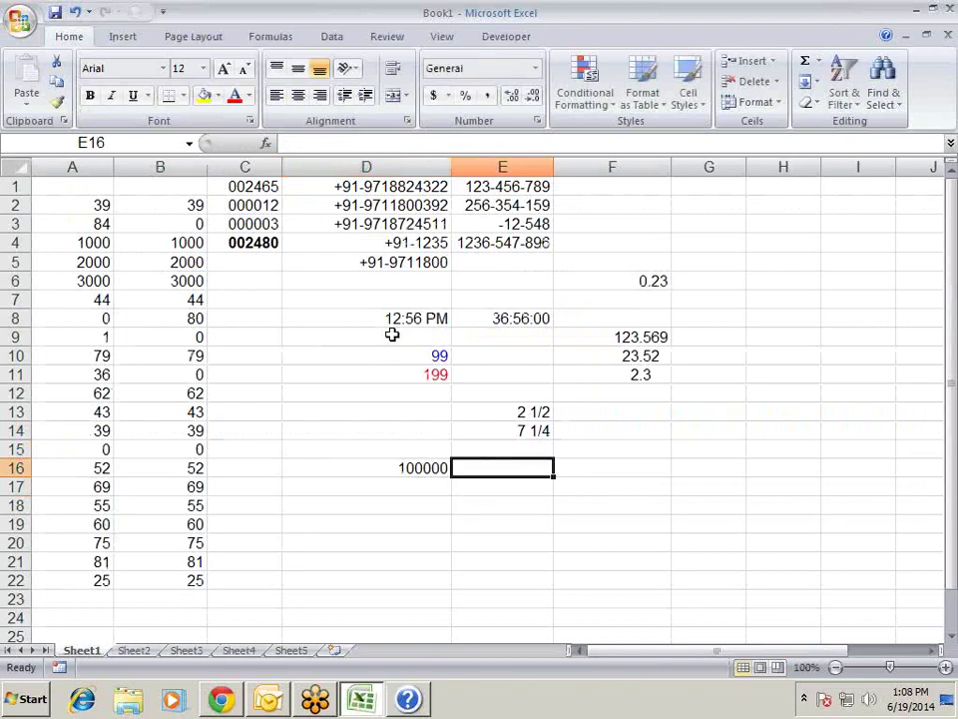
key(Left)
key(ctrl+1)
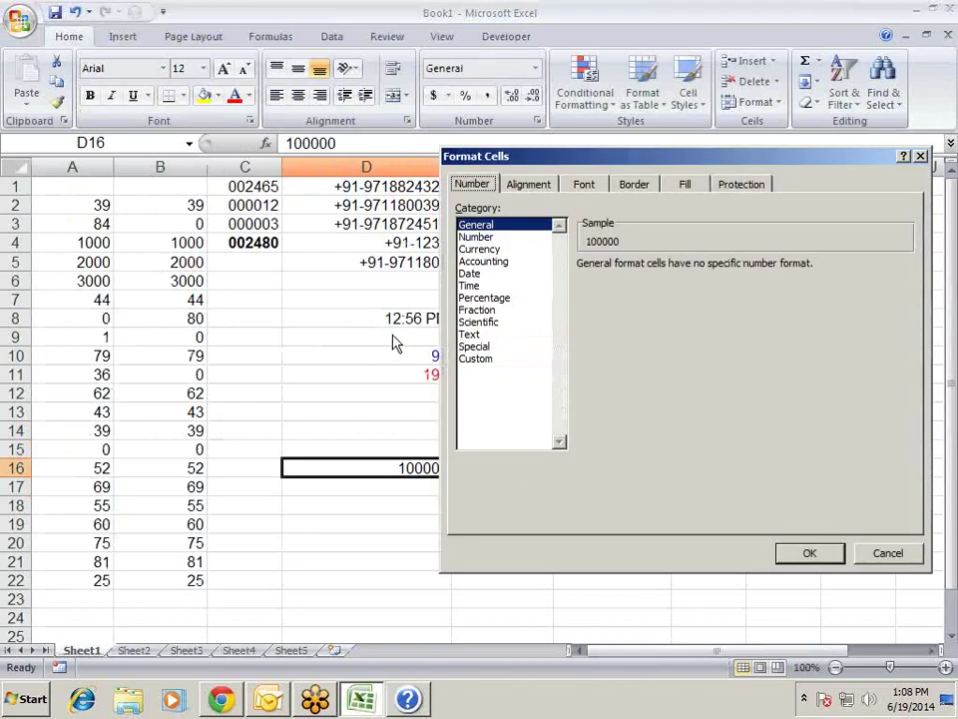
click(477, 358)
click(664, 298)
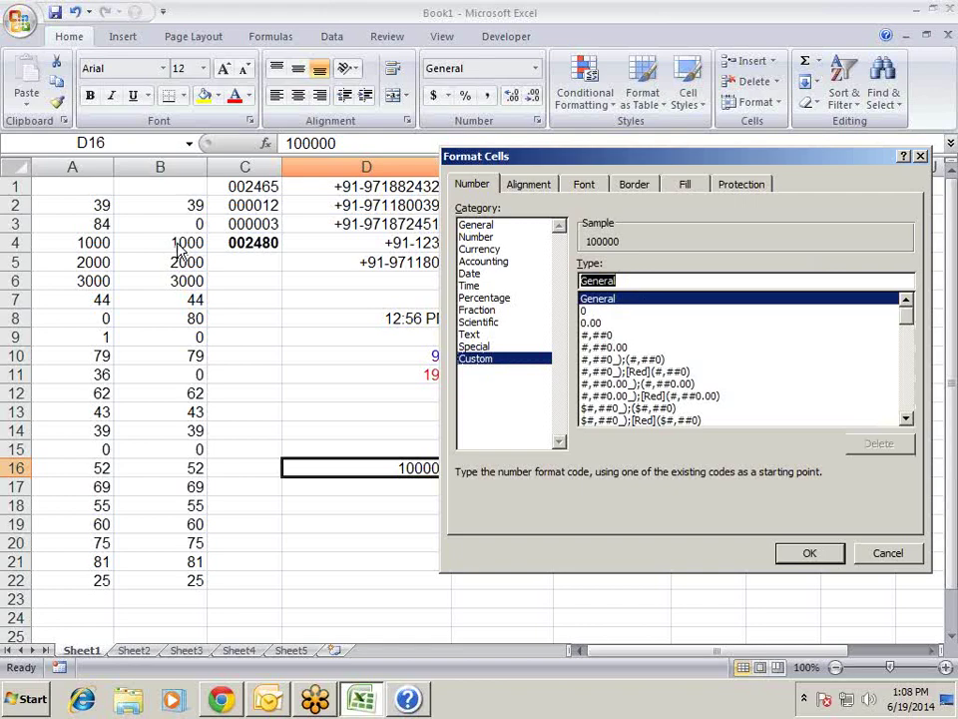
text(#)
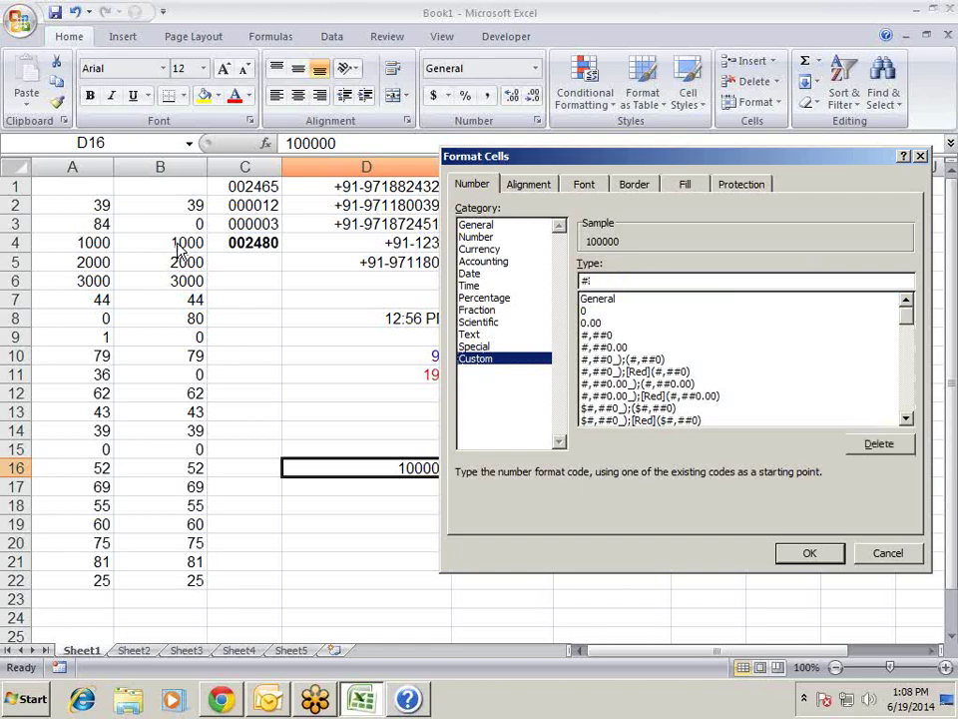
text(,###)
text(.00)
key(Return)
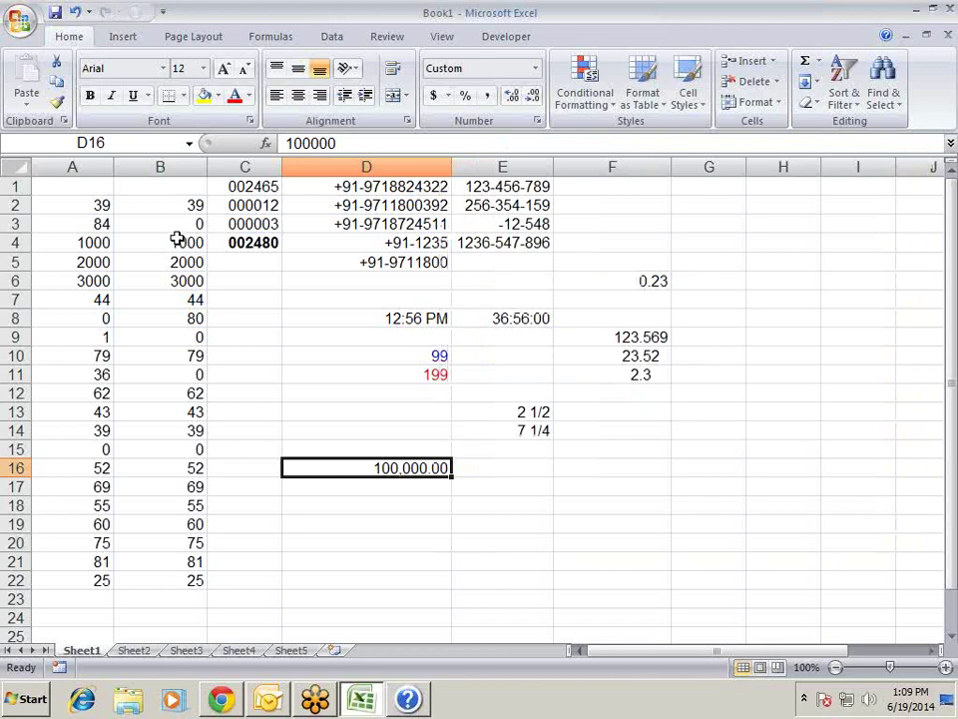
key(ctrl+1)
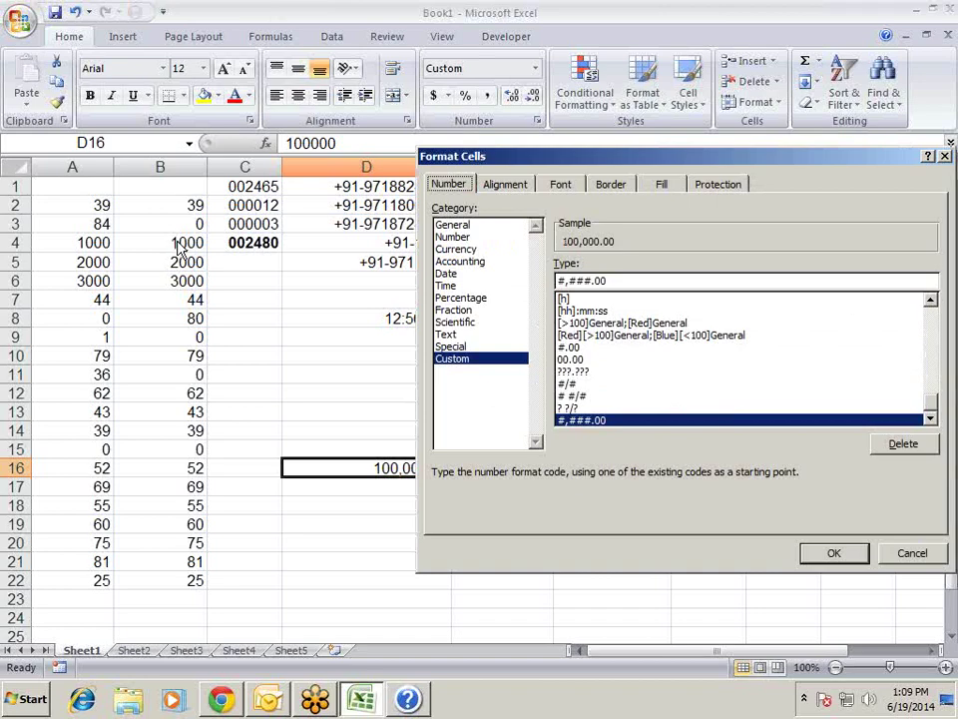
key(Escape)
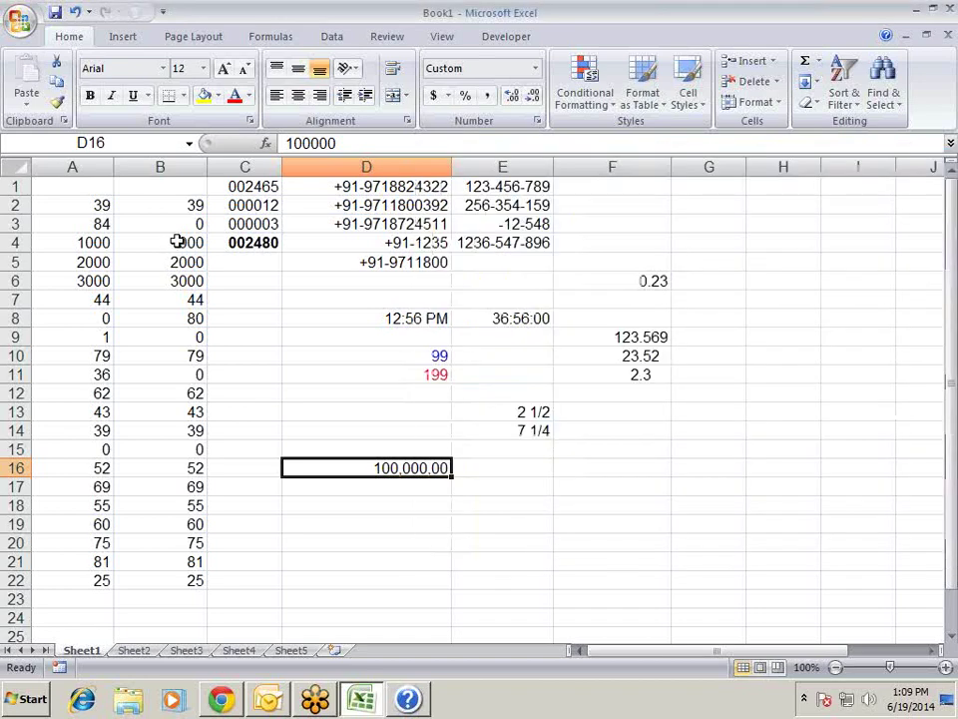
key(Return)
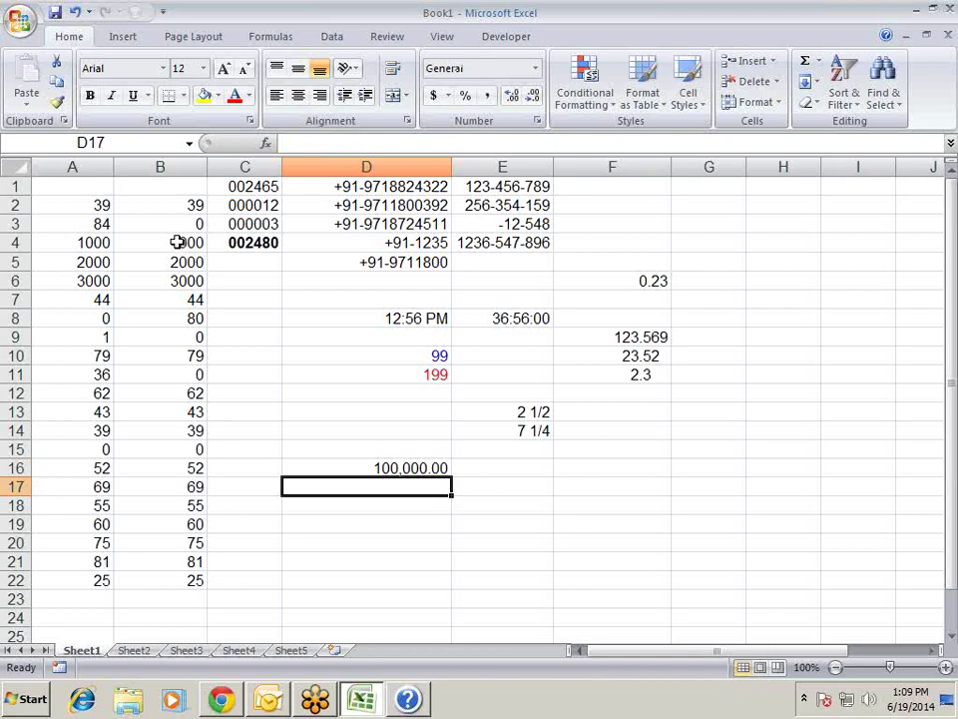
key(Up)
key(ctrl+shift+asciitilde)
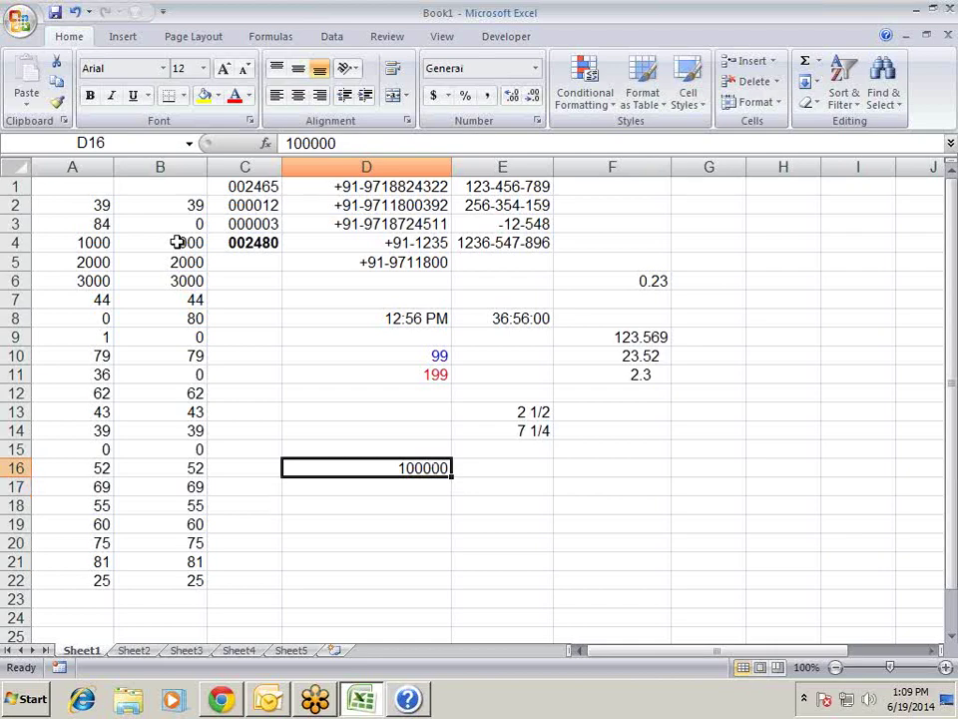
Step: Change the value in D16 to 1000000
key(F2)
text(0)
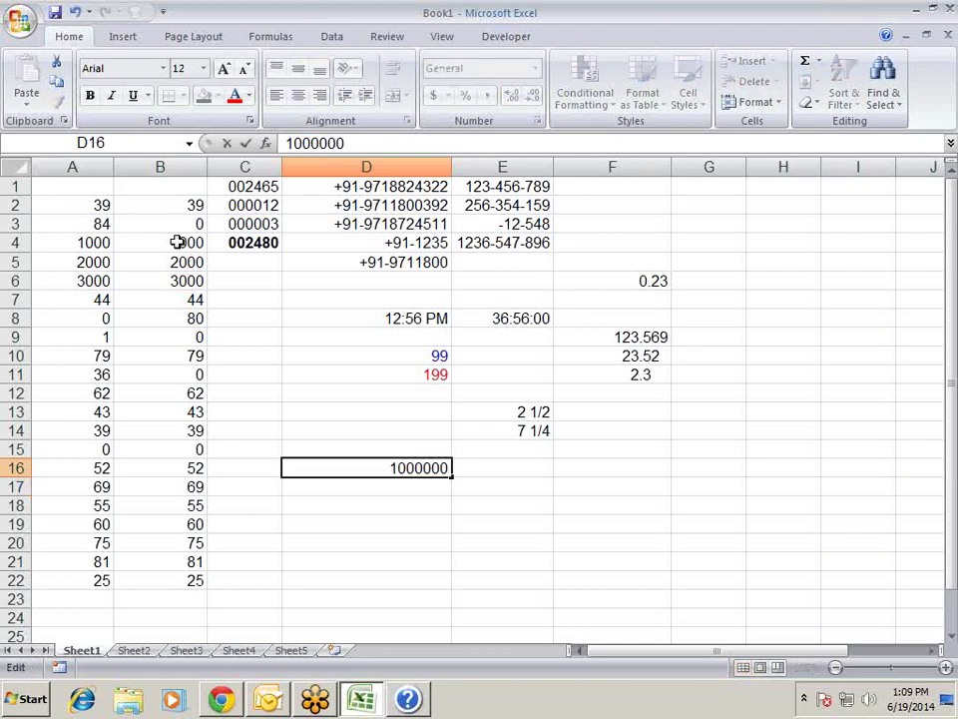
key(Return)
key(Up)
Step: Format D16 as Number with 1000 separator, showing 1,000,000.00
key(ctrl+1)
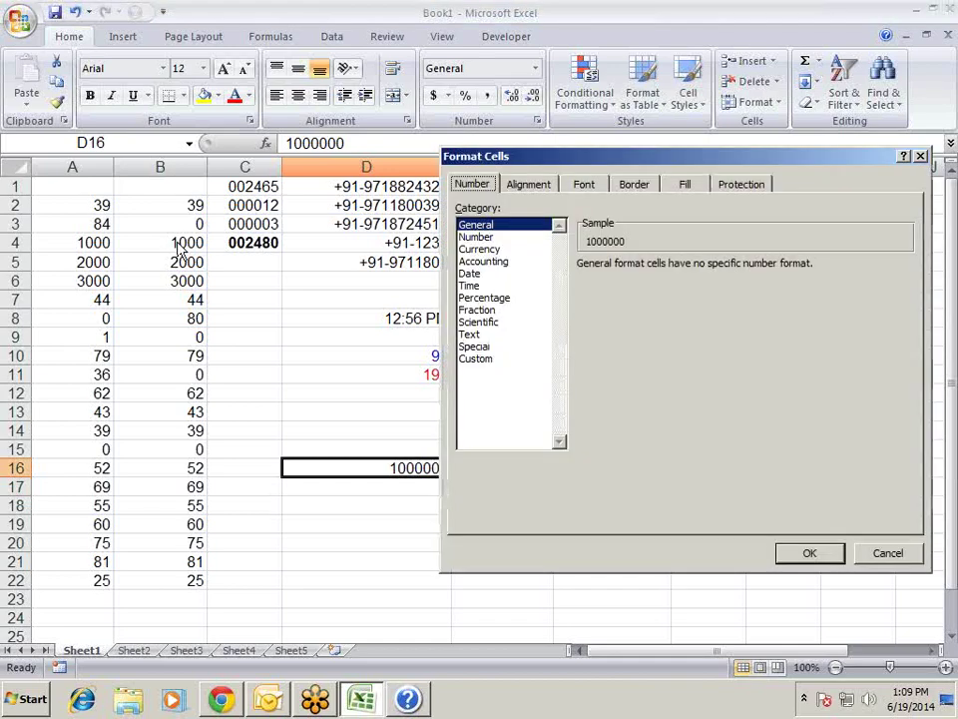
key(Down)
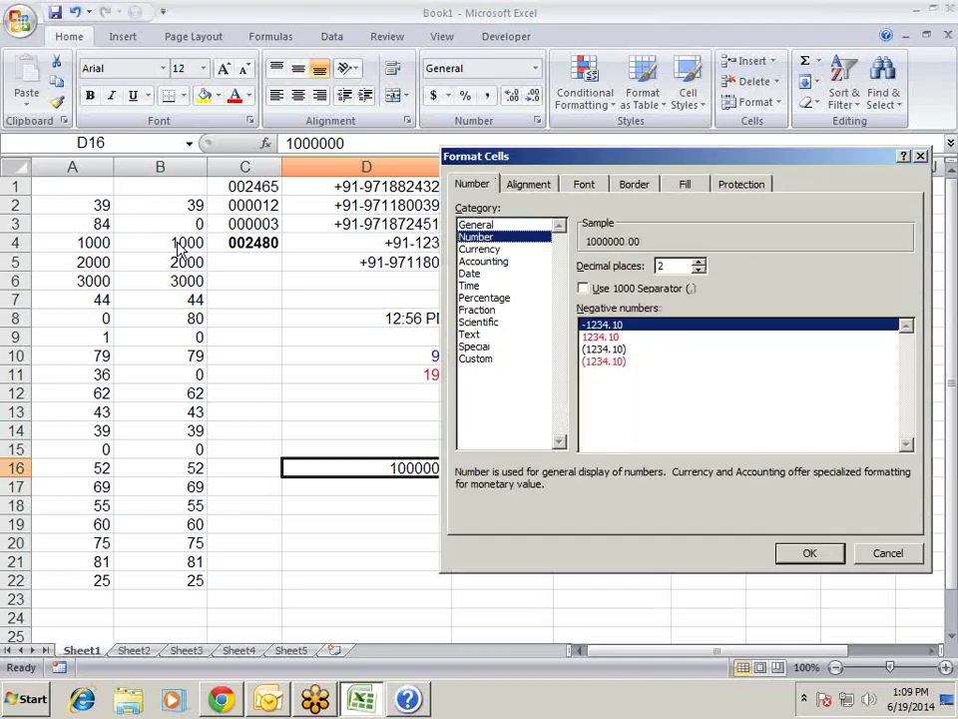
key(alt+u)
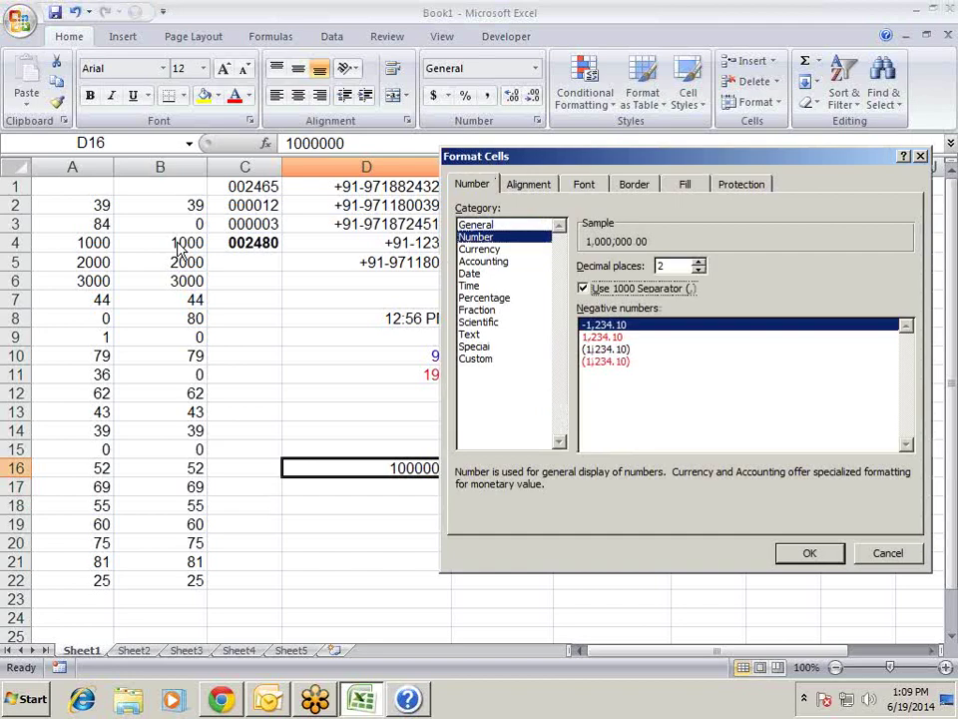
key(Return)
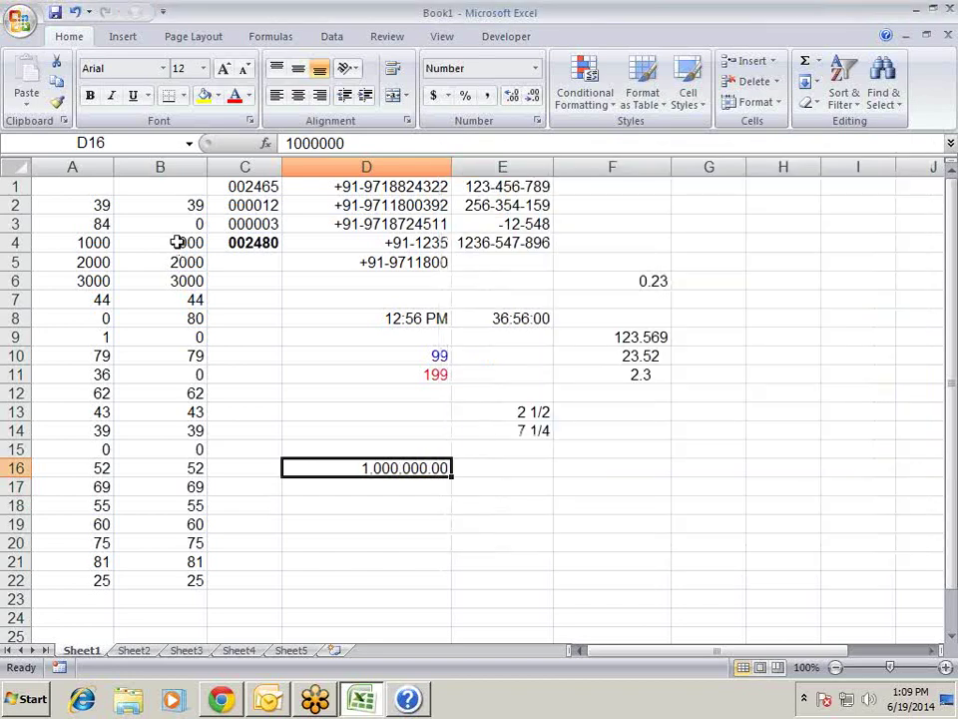
key(Down)
key(Down)
key(Down)
key(Up)
key(Up)
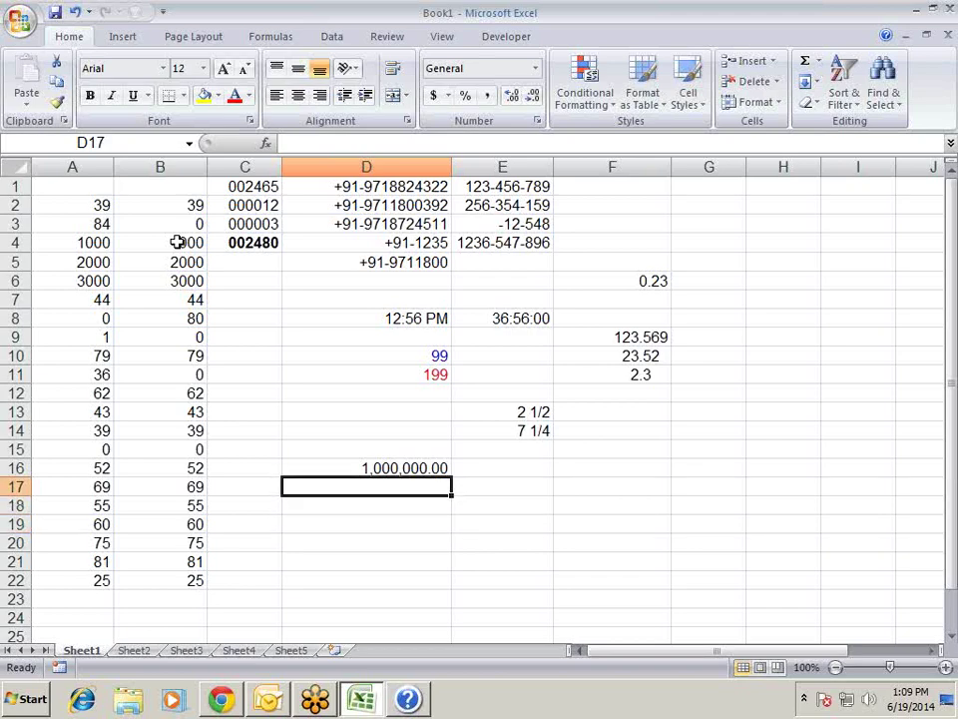
key(Up)
key(Down)
key(Down)
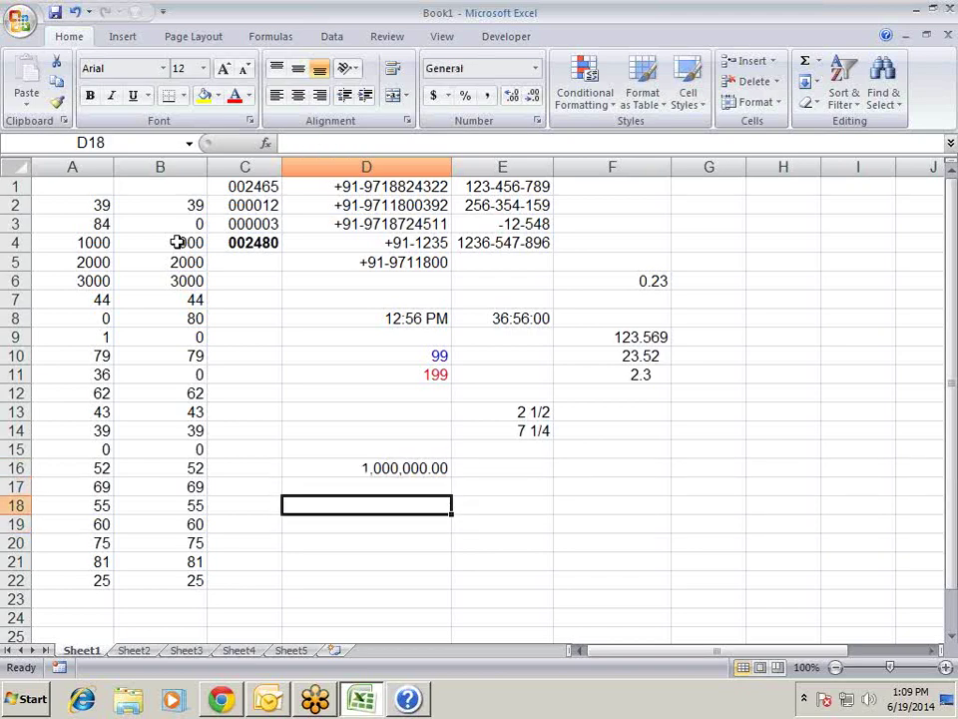
key(Up)
key(Up)
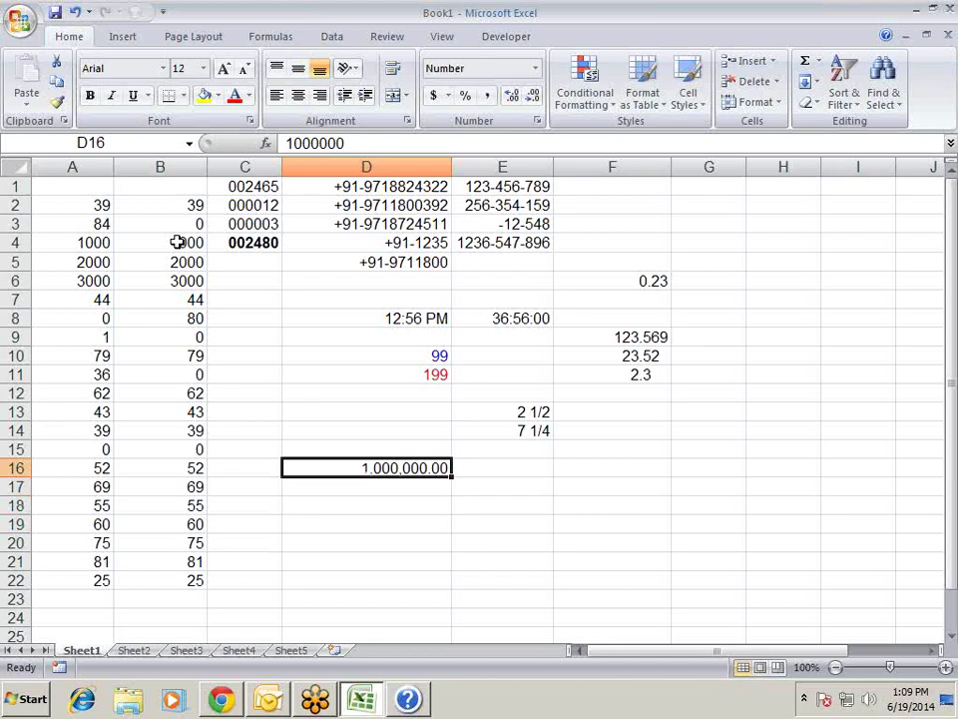
Step: Give D16 the custom millions-scaling format code #,, so it shows 1
key(ctrl+1)
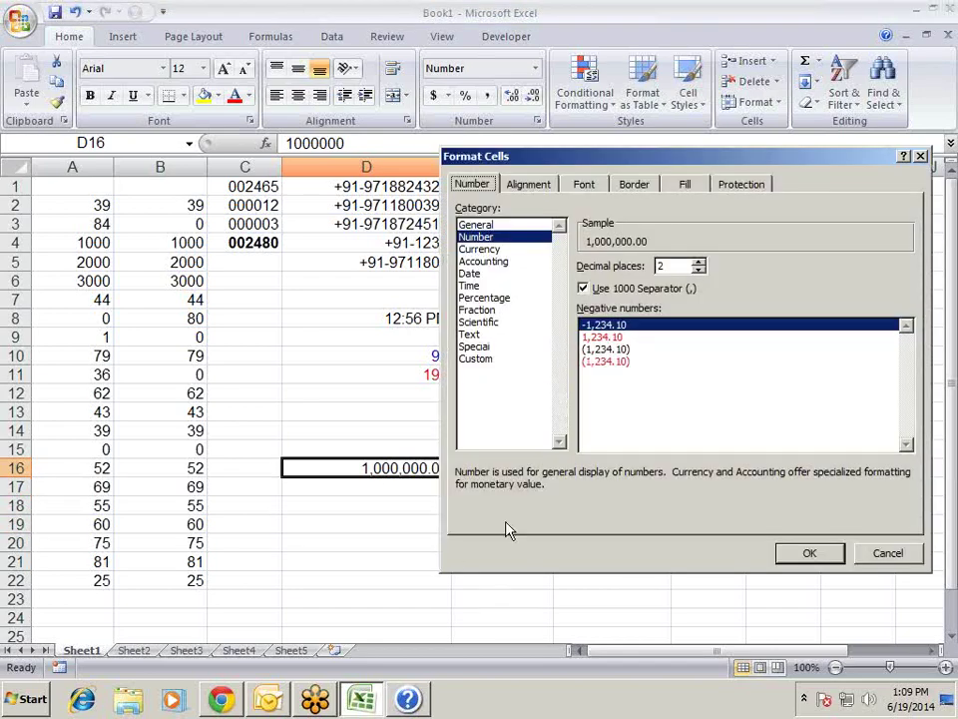
click(491, 358)
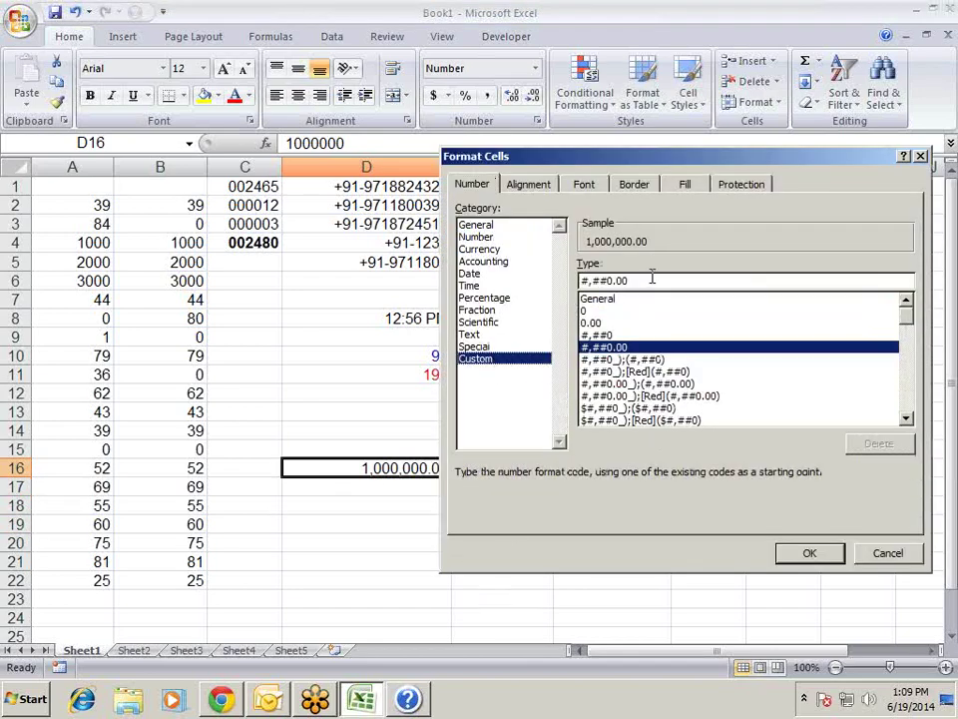
drag(625, 281, 313, 253)
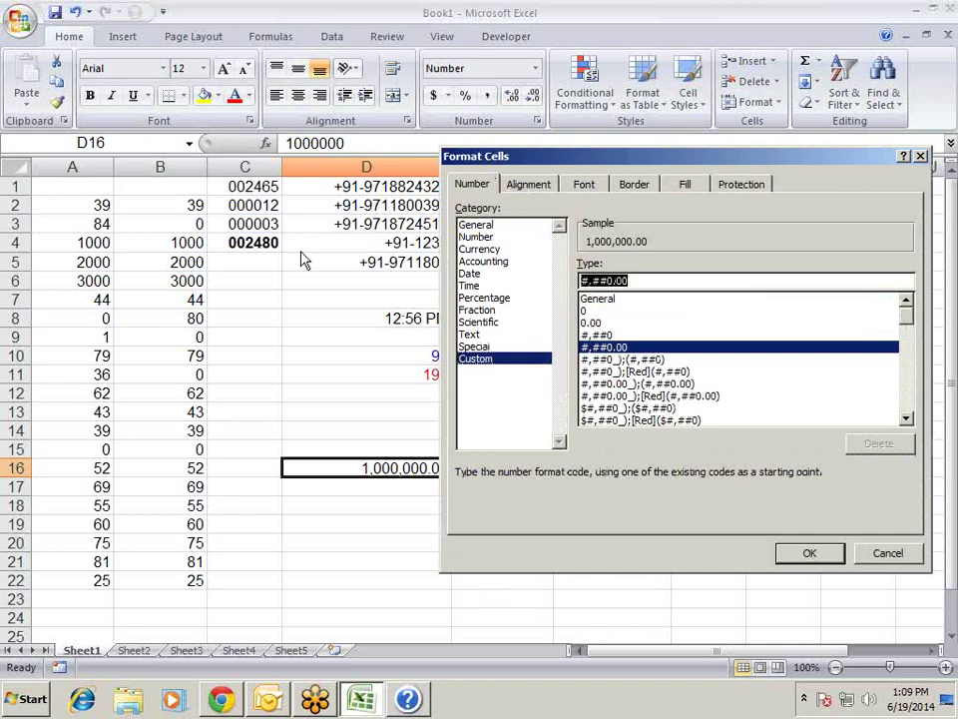
text(#,m,)
key(BackSpace)
key(BackSpace)
text(,)
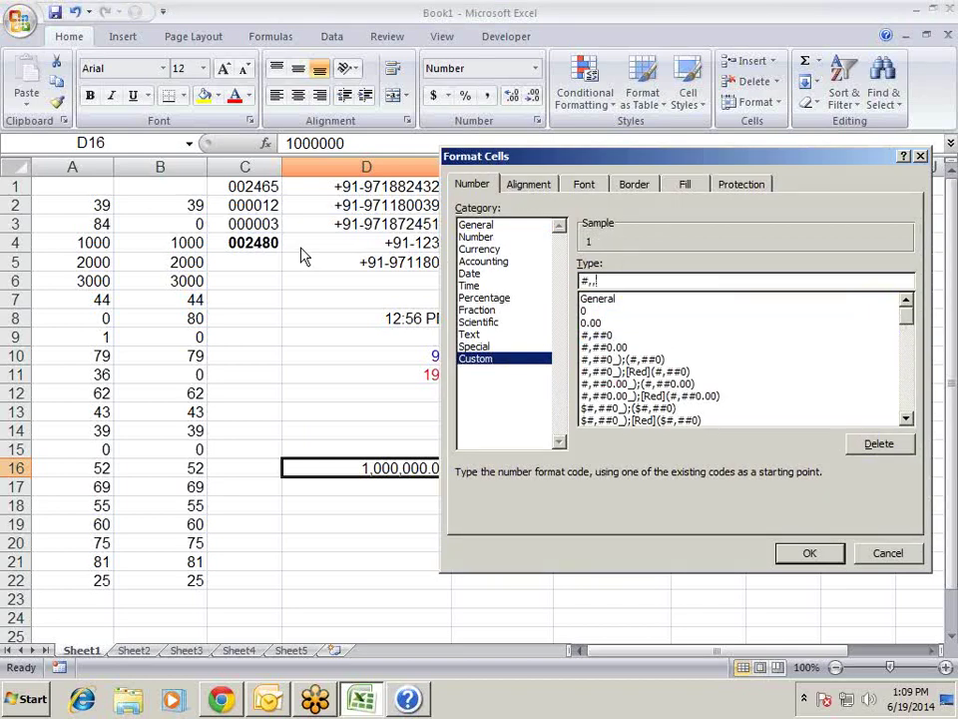
key(Return)
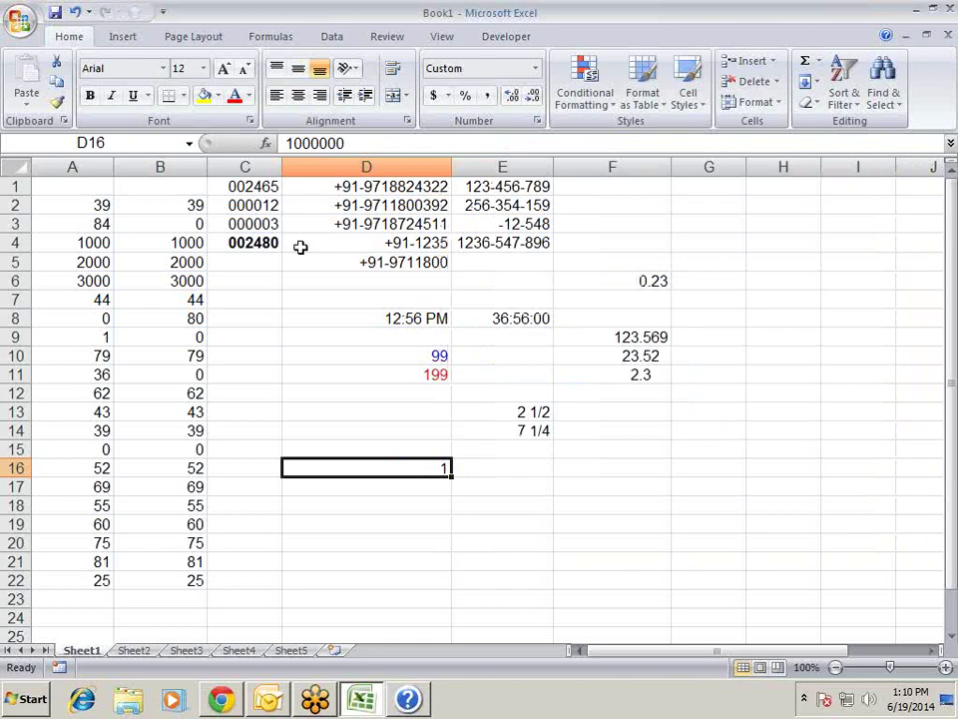
key(ctrl+z)
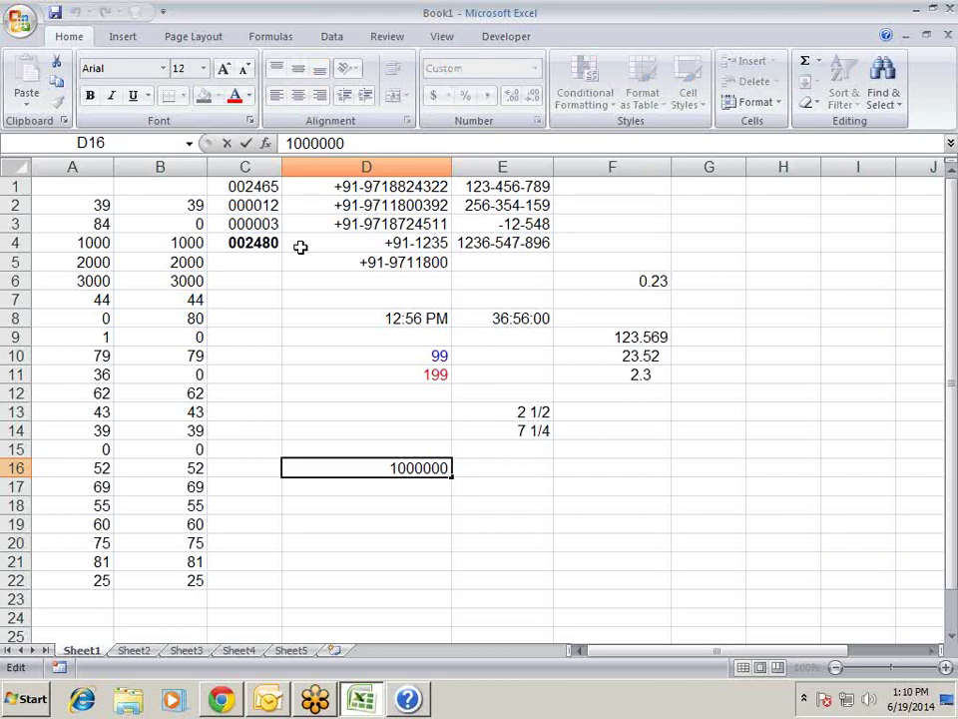
key(ctrl+y)
Step: Change D16's custom format code to #, so it displays 1000
key(ctrl+1)
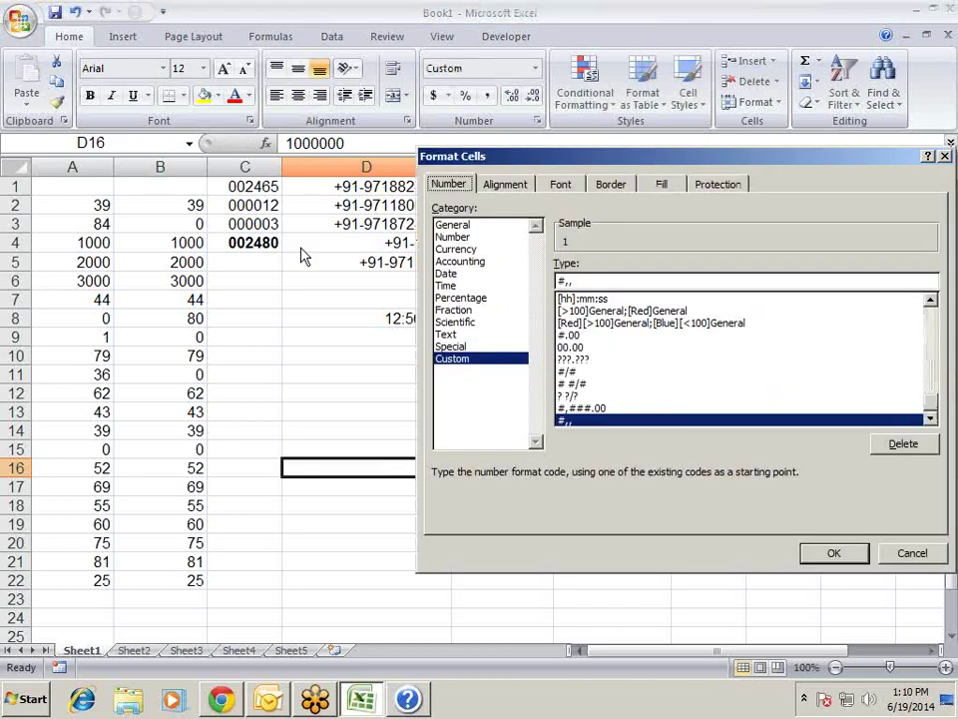
double_click(596, 280)
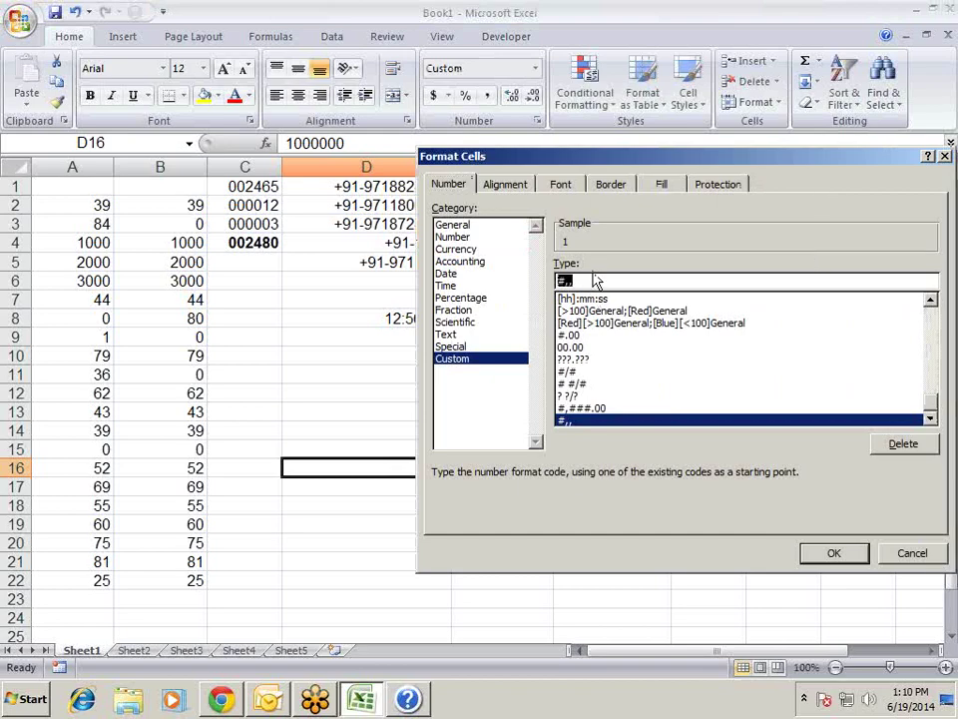
click(604, 280)
key(BackSpace)
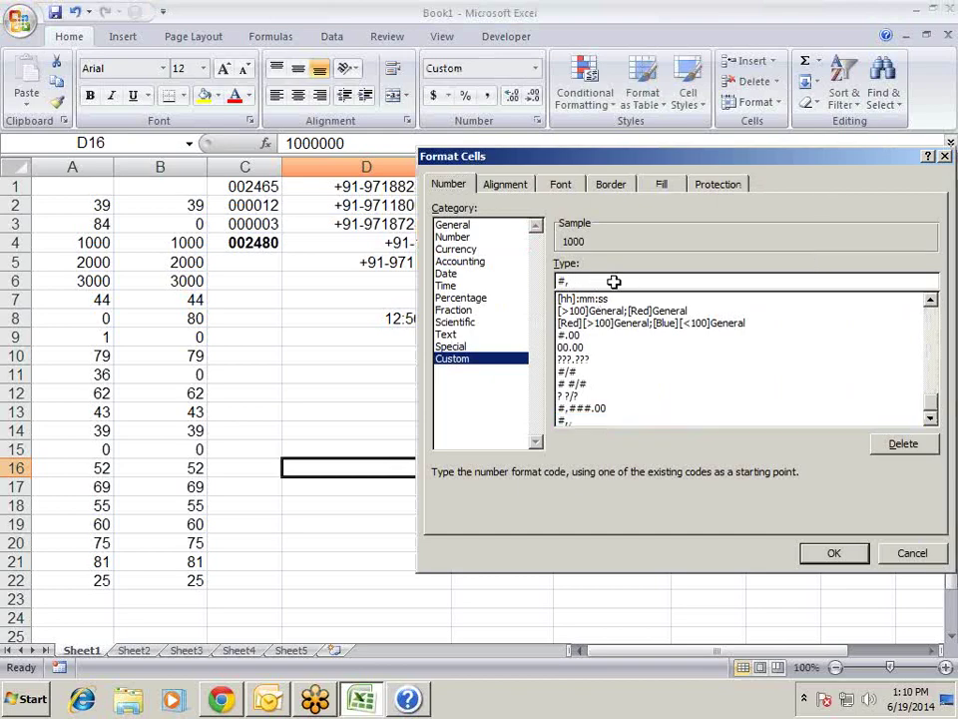
key(Return)
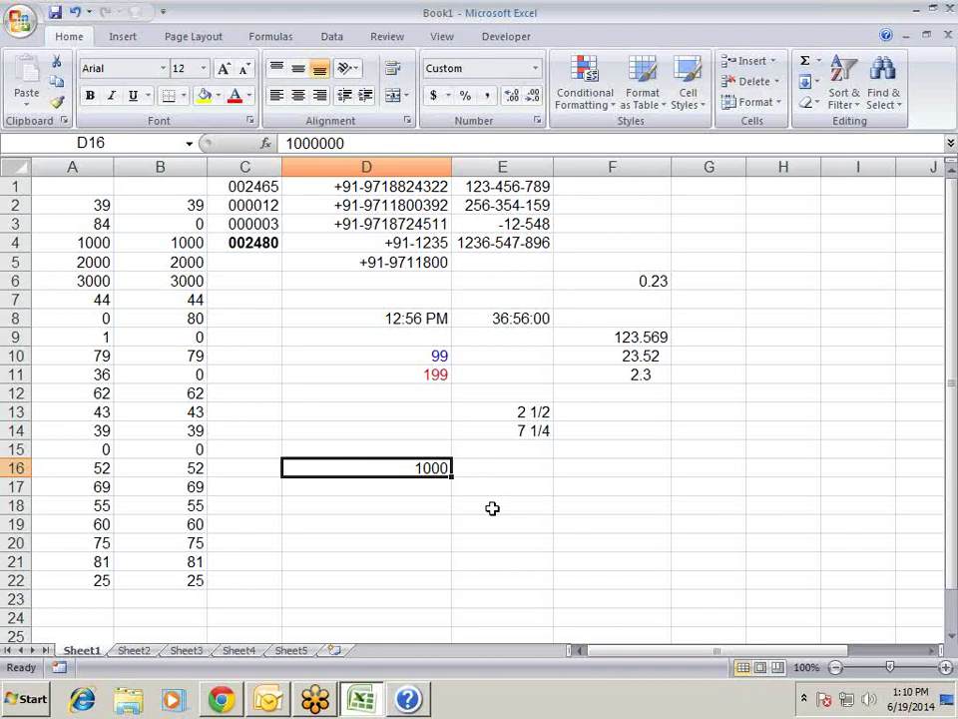
Step: Enter 123526 in D16, where the #, format shows it as 124, and bring up Format Cells
key(Delete)
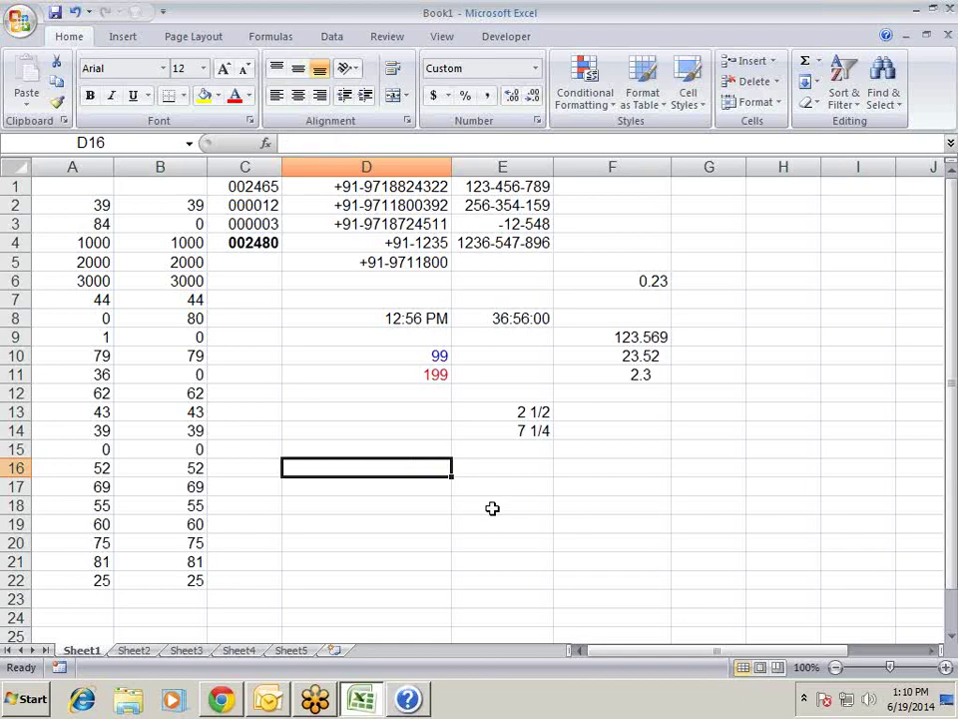
text(123526)
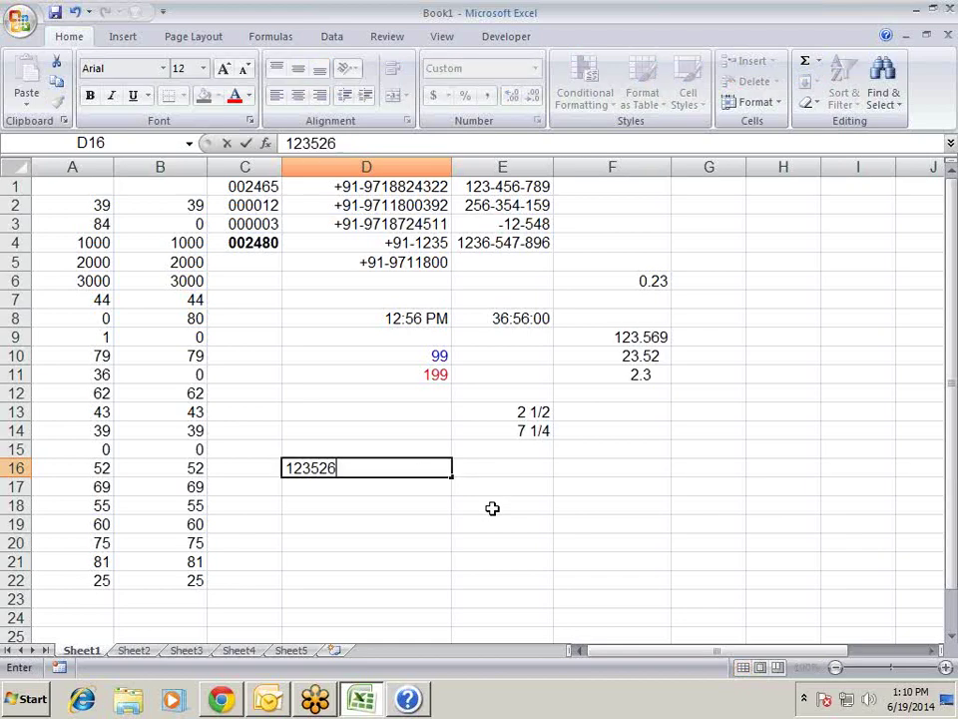
key(Return)
key(Up)
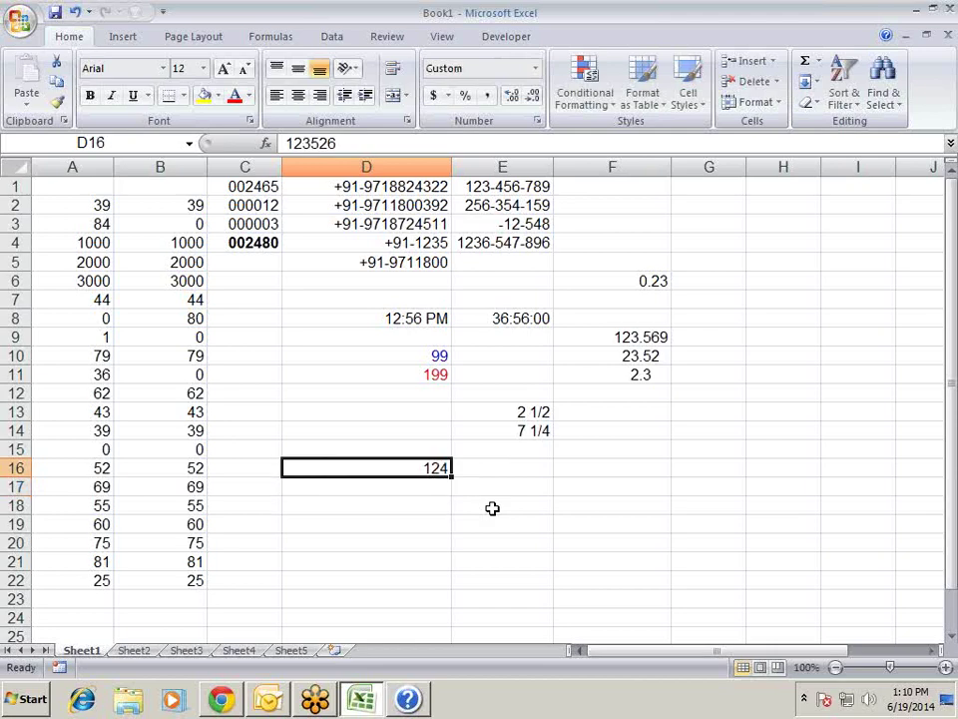
key(ctrl+1)
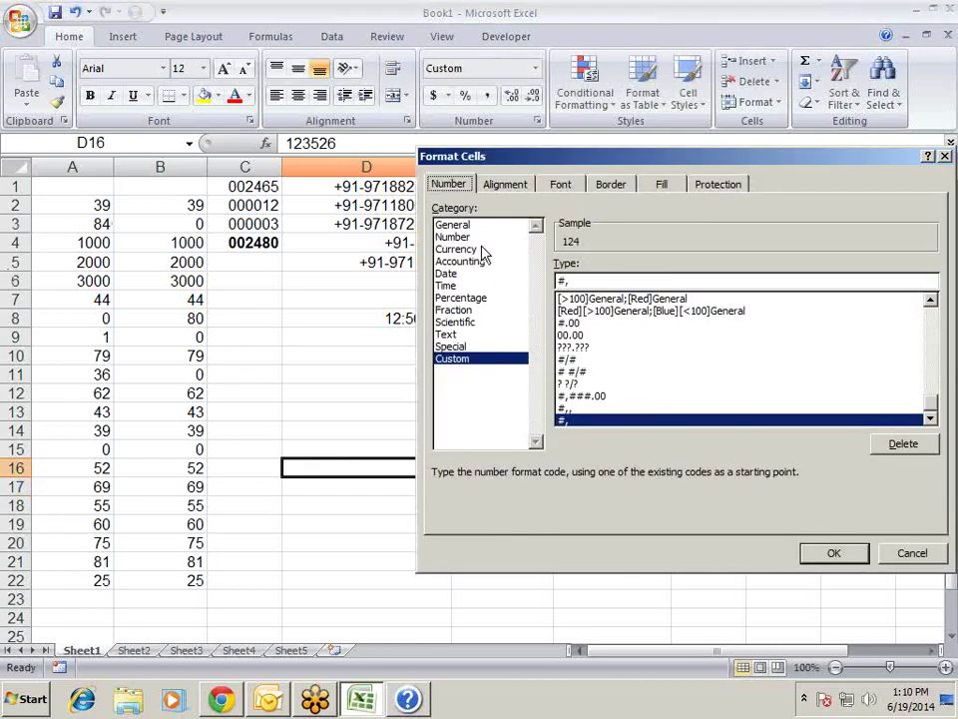
Step: Switch D16 to the General format so it shows 123526
click(454, 236)
click(452, 225)
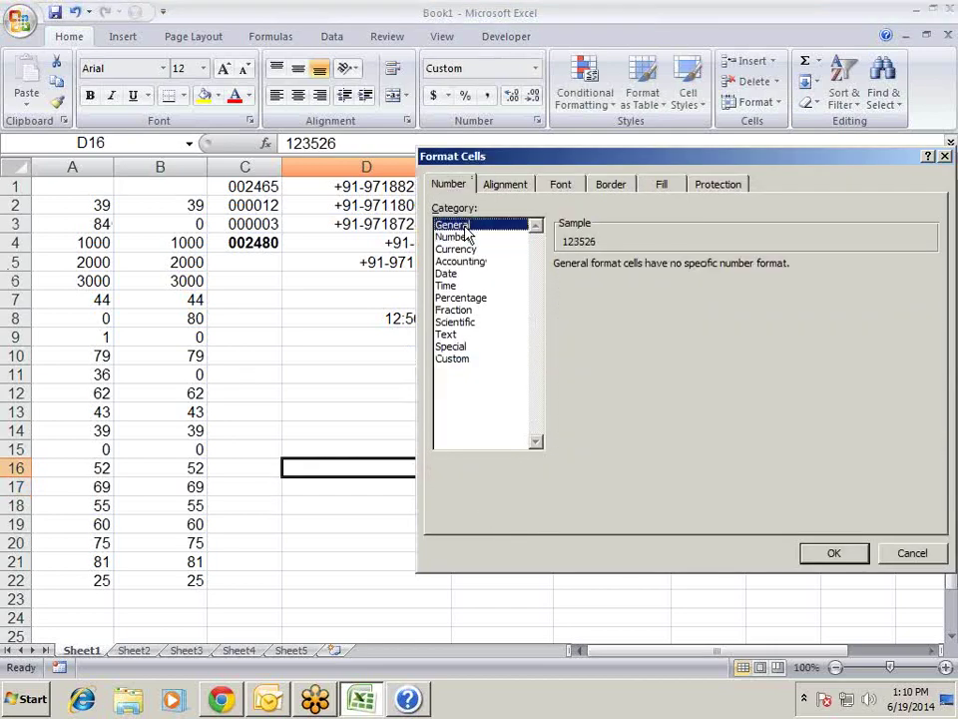
key(Return)
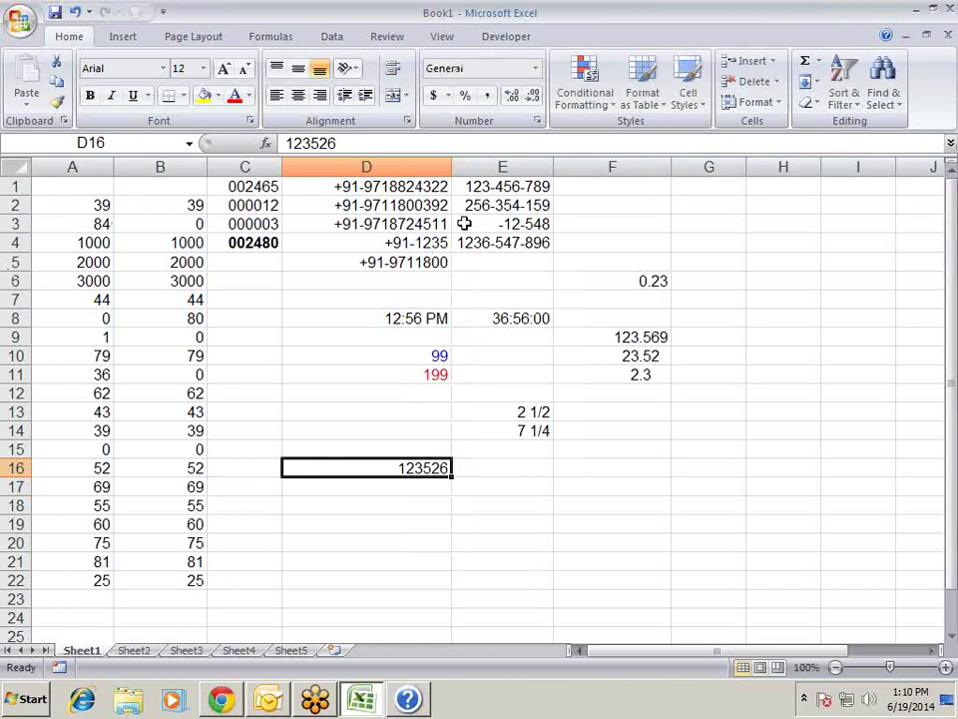
Step: Start a new Custom code for D16 beginning with the condition [>100000]
key(ctrl+1)
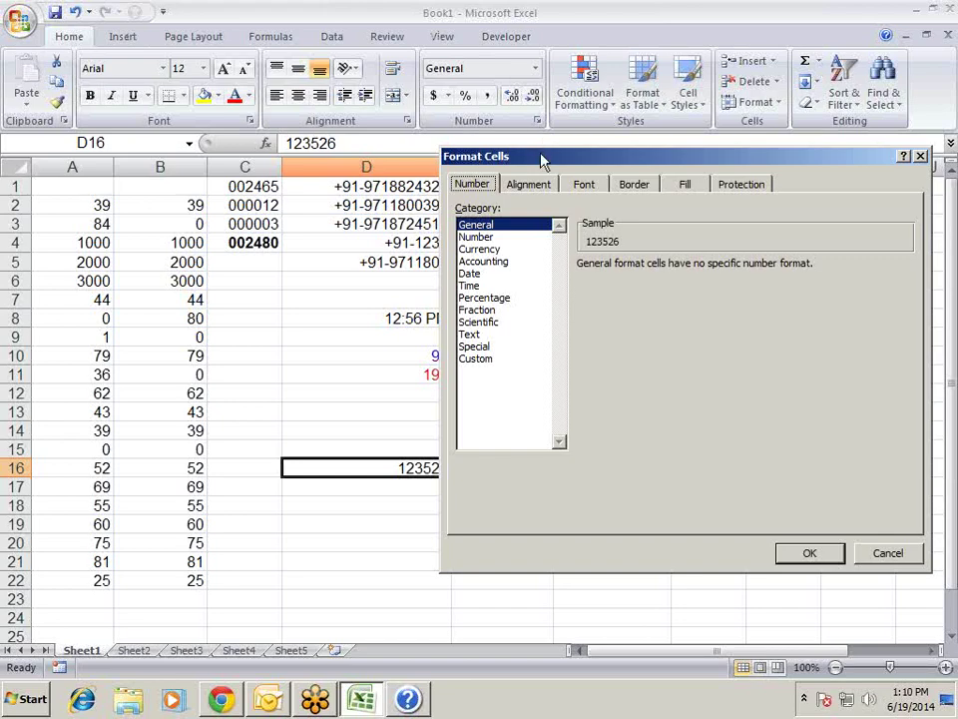
click(495, 359)
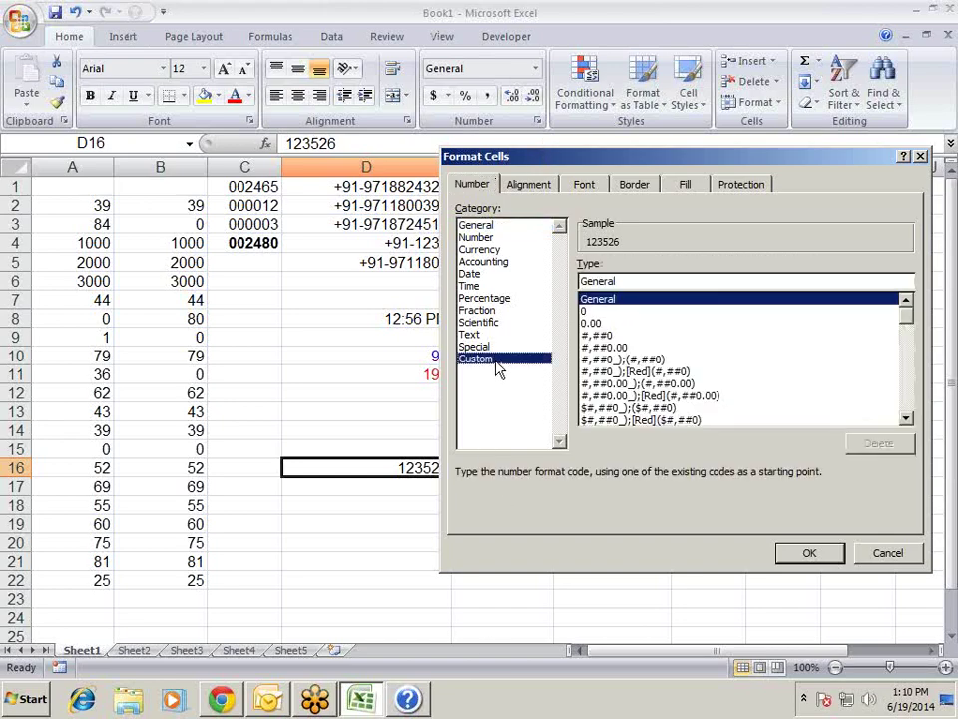
drag(635, 281, 585, 281)
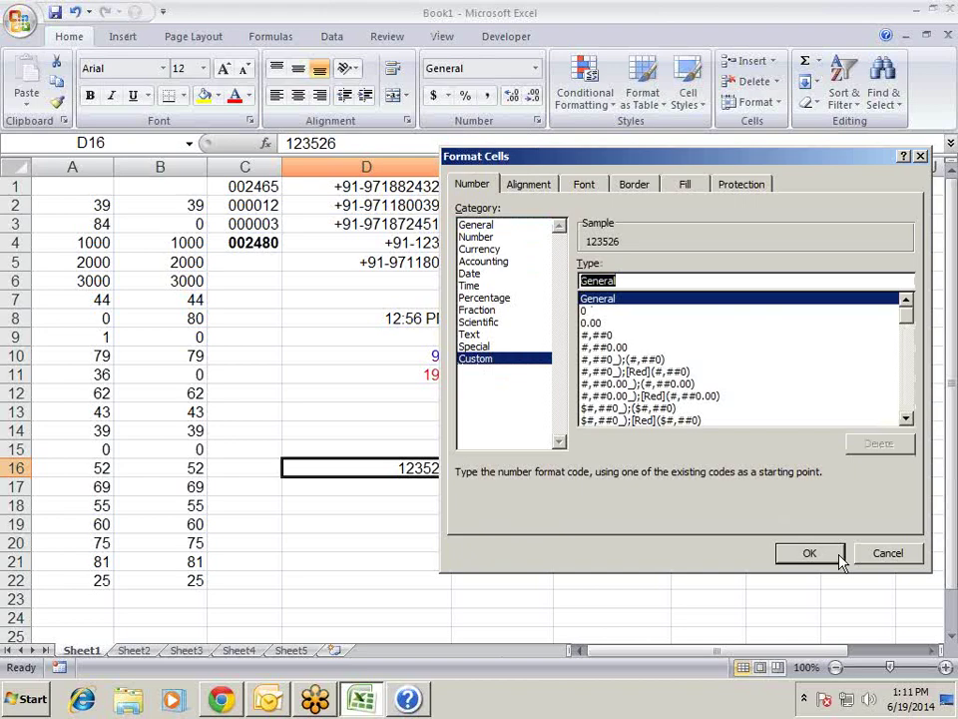
text([>1)
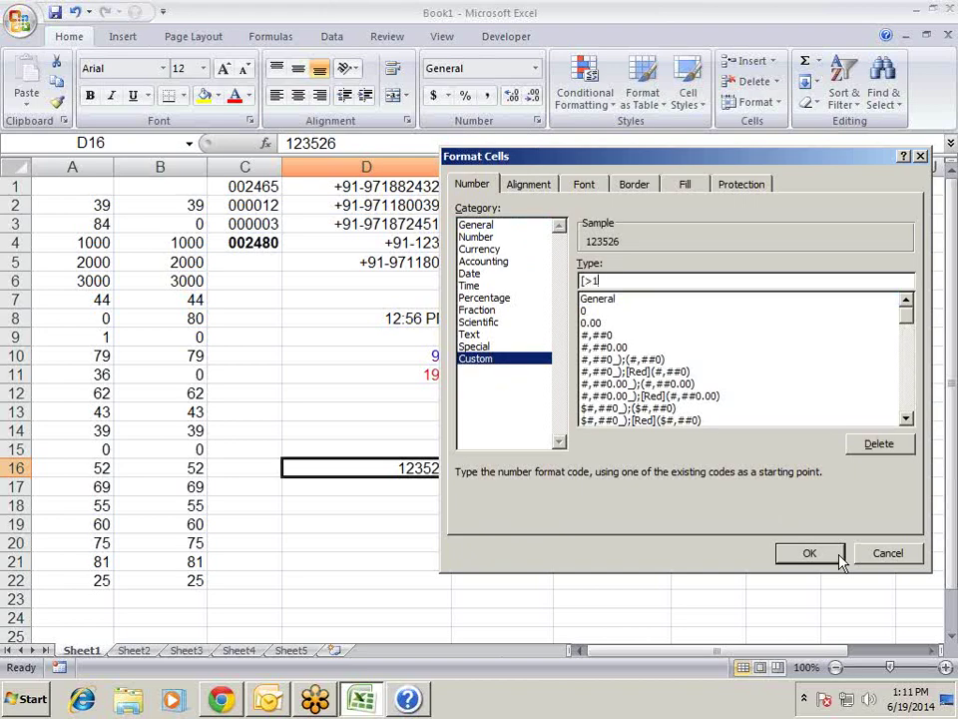
text(00)
text(000)
text(])
key(Left)
key(Left)
key(Left)
Step: Extend the code to [>=100000]#,##,###.00 with two decimal places
text(=)
key(Right)
text(])
text(#)
text(,)
text(##.)
key(BackSpace)
text(,)
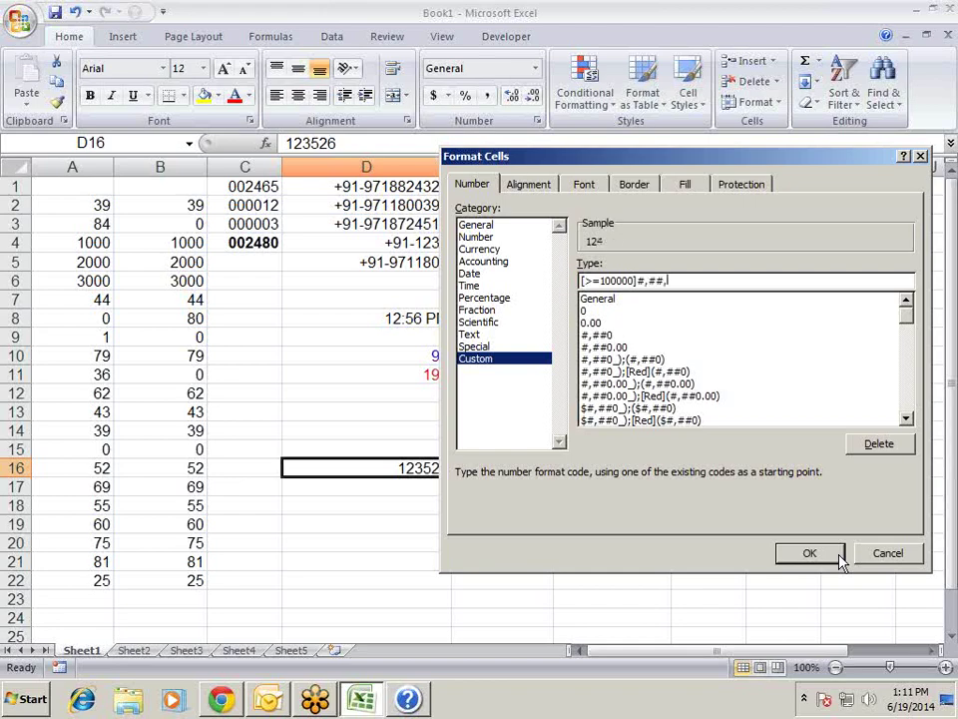
text(###)
key(BackSpace)
text(.00)
Step: Escape the group separators with backslashes and rework the grouping toward a 1,23,526.00 preview
key(Left)
key(Left)
key(Left)
key(Left)
key(Left)
text(\)
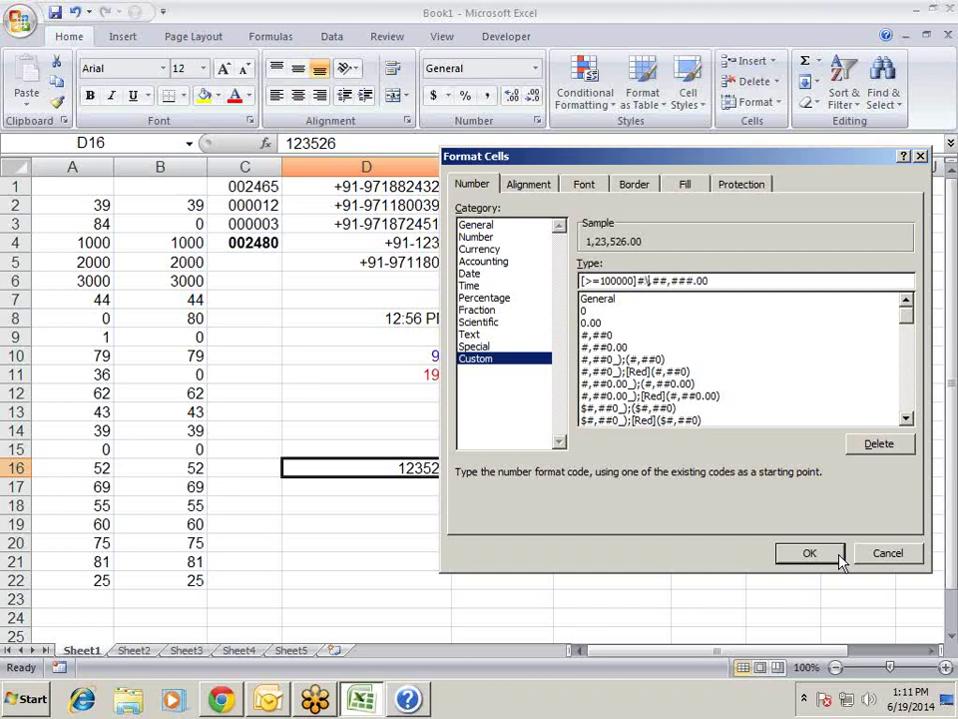
key(Right)
key(Right)
key(Right)
text(\)
key(Left)
key(Left)
key(BackSpace)
key(BackSpace)
text(-)
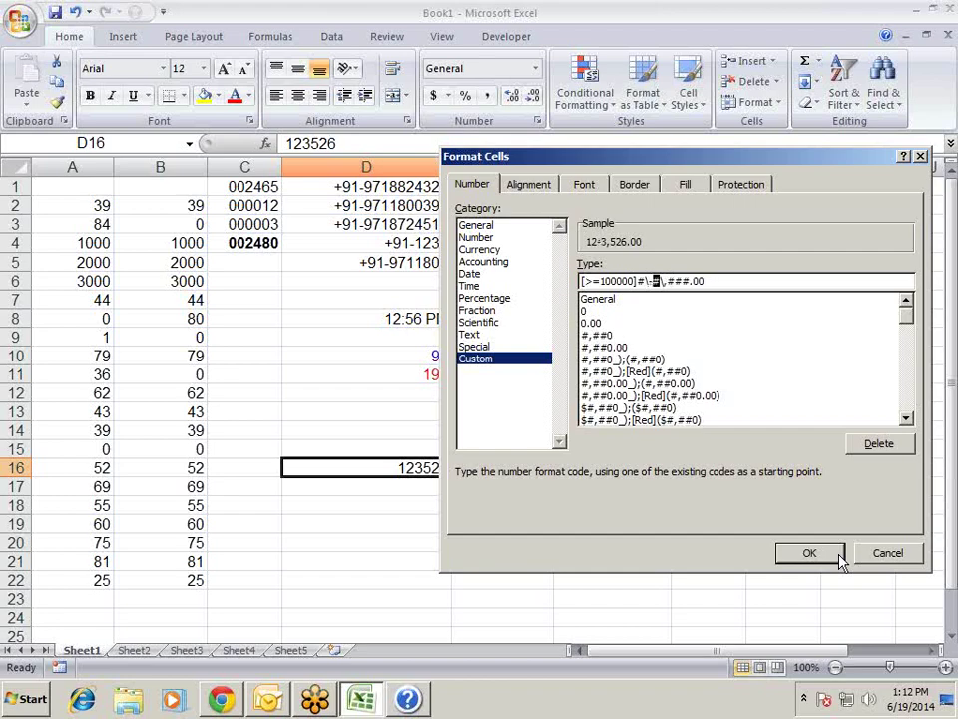
key(BackSpace)
text(#)
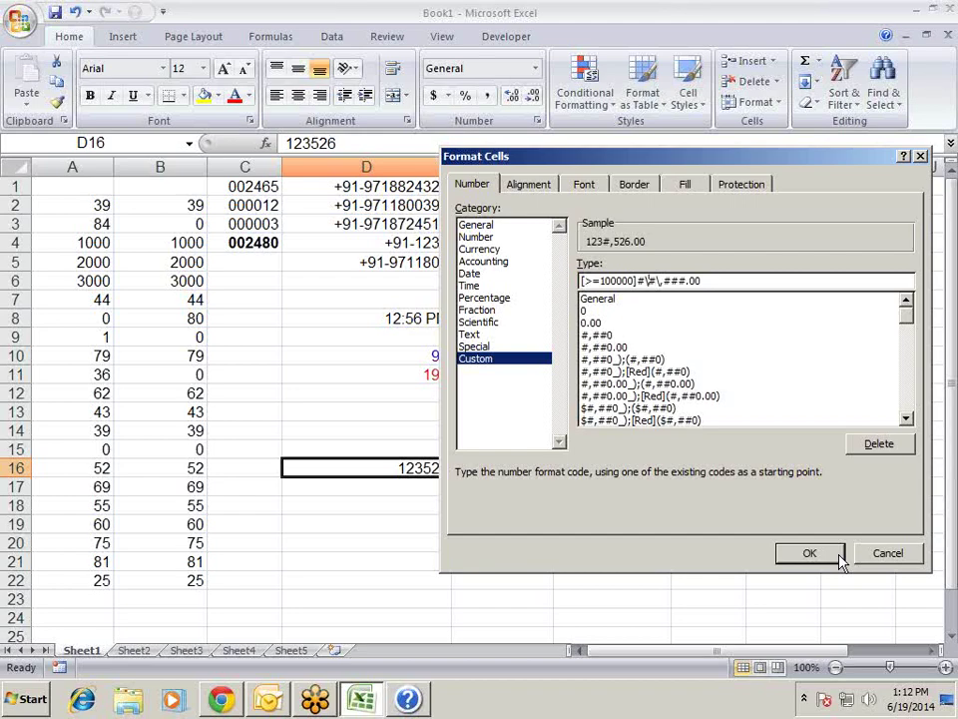
text(,#)
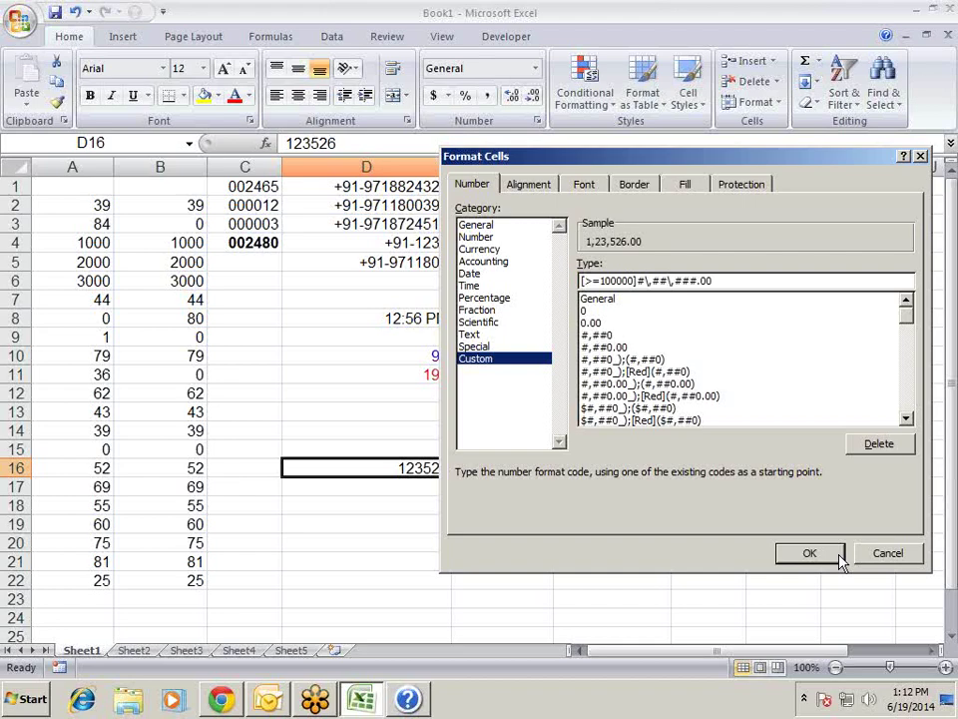
Step: Append a second section ;[>=1000]##\,###.00 to the custom code for thousands
key(Left)
key(Left)
key(Left)
key(Right)
key(Right)
key(Right)
key(Right)
key(Right)
key(Right)
text(;)
text([)
text(>=)
text(1000)
text(])
text(.)
text(##)
text(\,)
text(###)
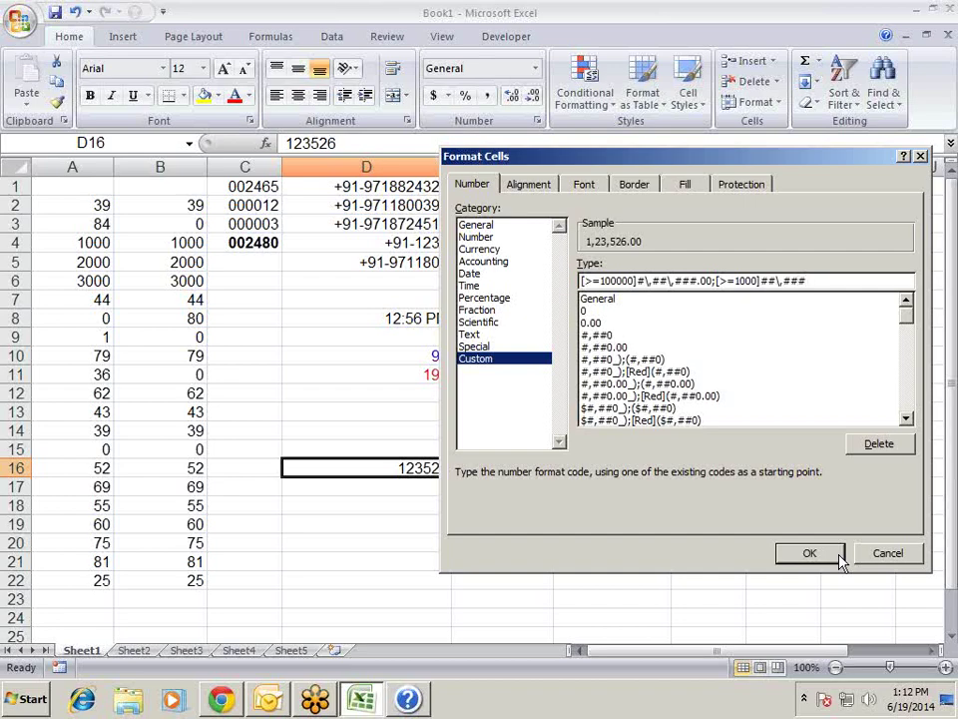
text(\,)
text(0)
text(.)
key(BackSpace)
key(BackSpace)
text(##)
key(BackSpace)
key(BackSpace)
key(BackSpace)
key(BackSpace)
text(00)
Step: Apply the format and test D16 with 1000, which displays 1,000.00
click(839, 559)
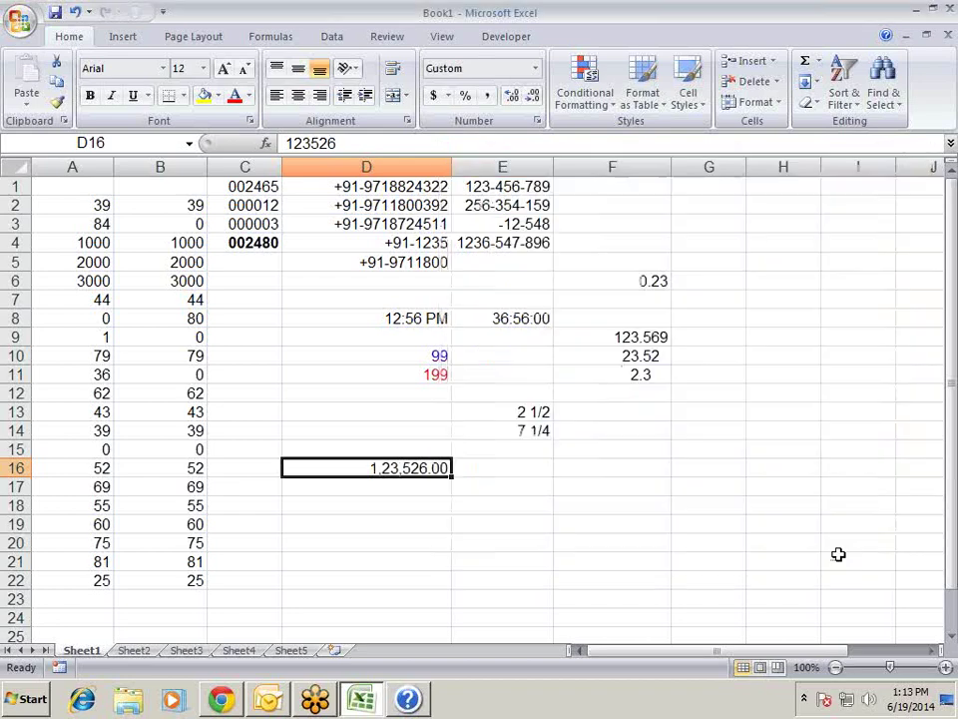
key(Down)
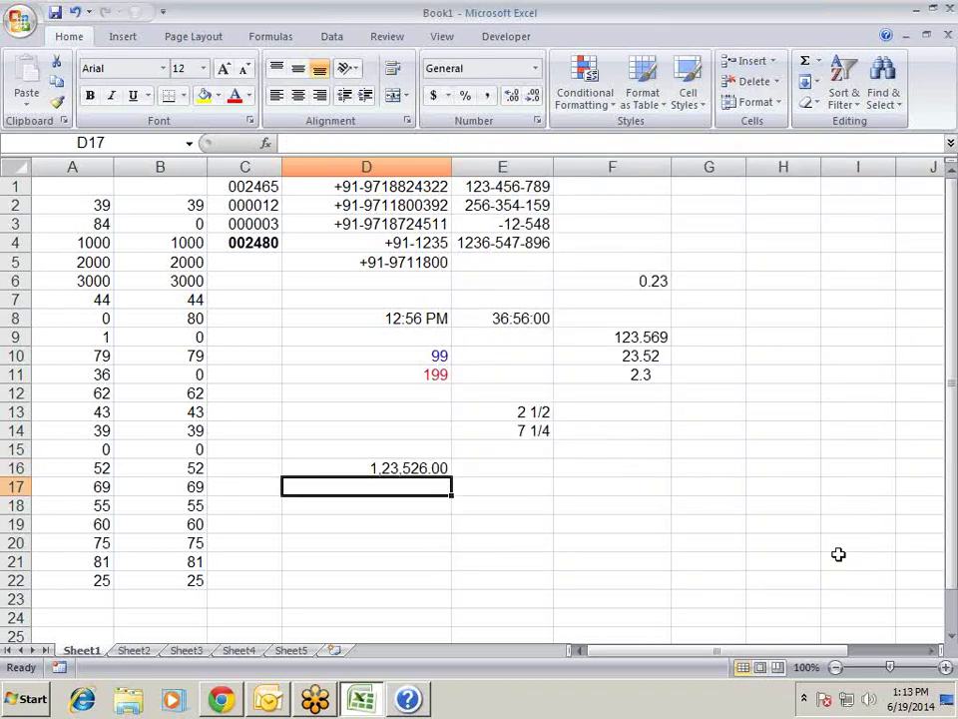
key(Up)
text(1,000)
key(Return)
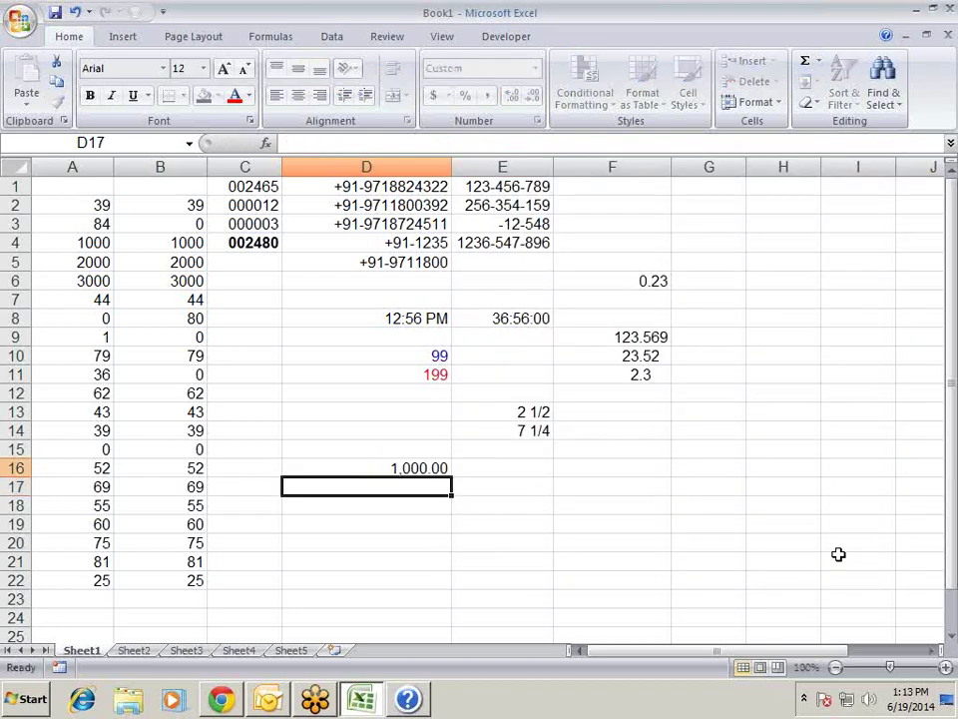
Step: Test D16 with 23, which shows ####, and widen column D
key(Up)
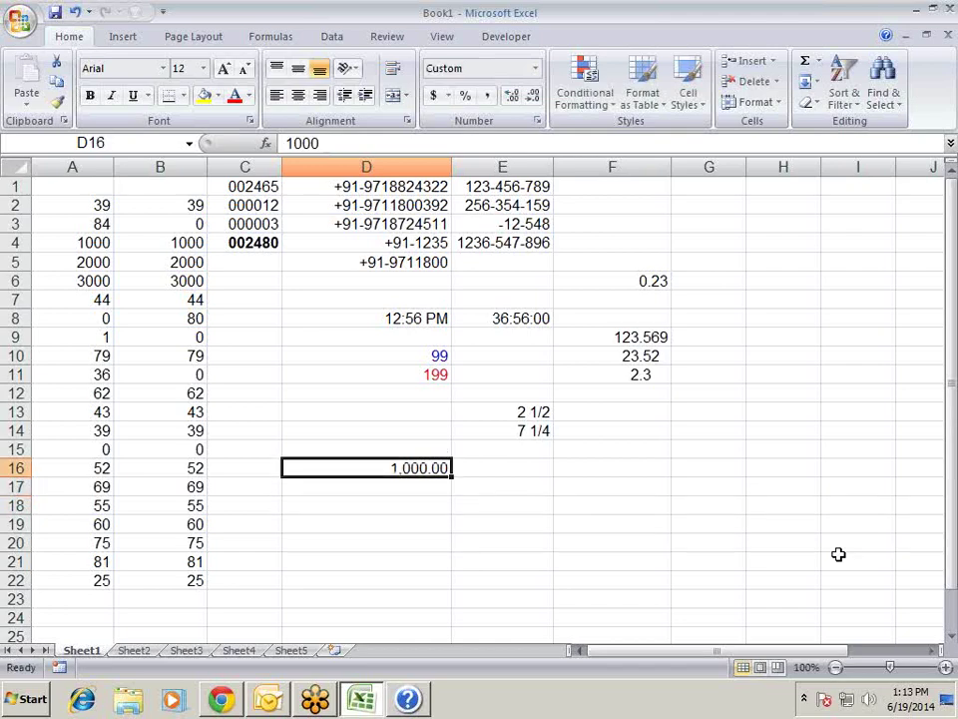
text(2)
key(Return)
key(Up)
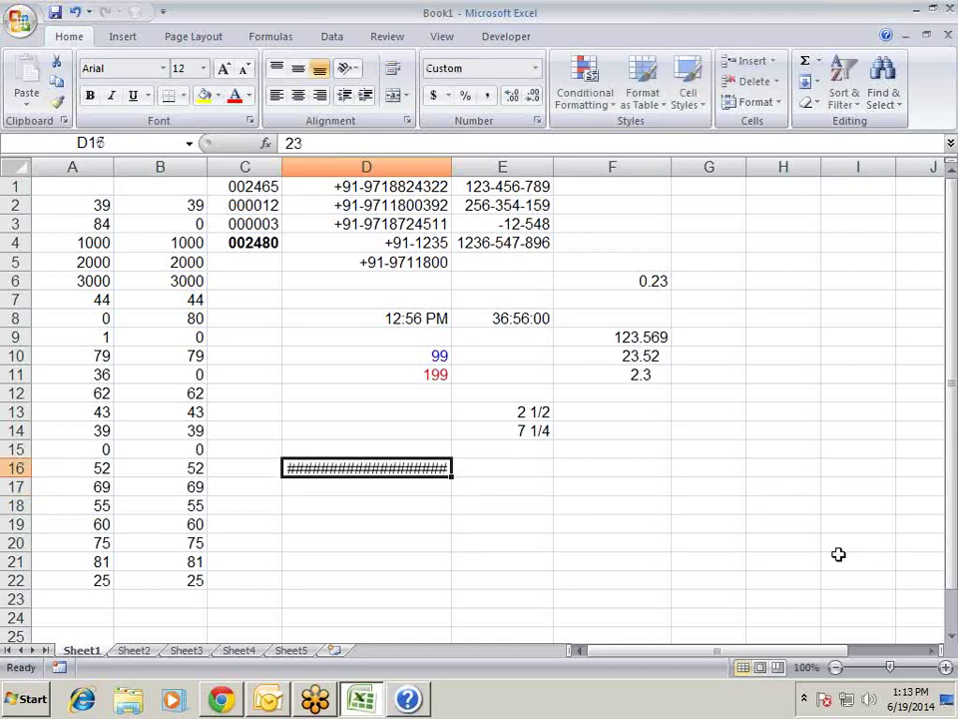
drag(452, 167, 496, 166)
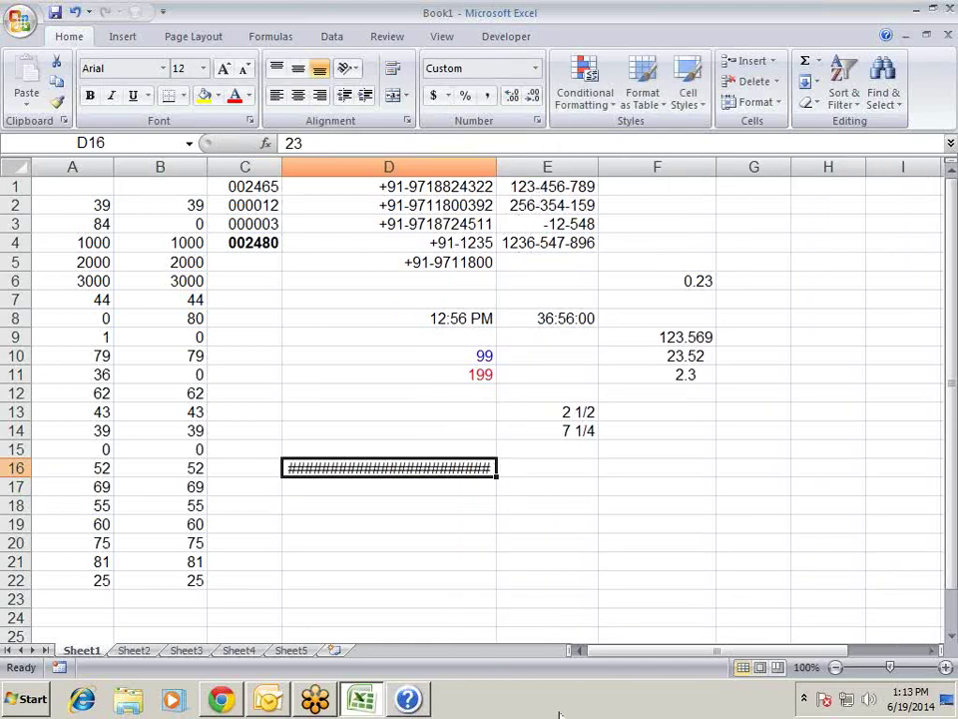
key(ctrl+1)
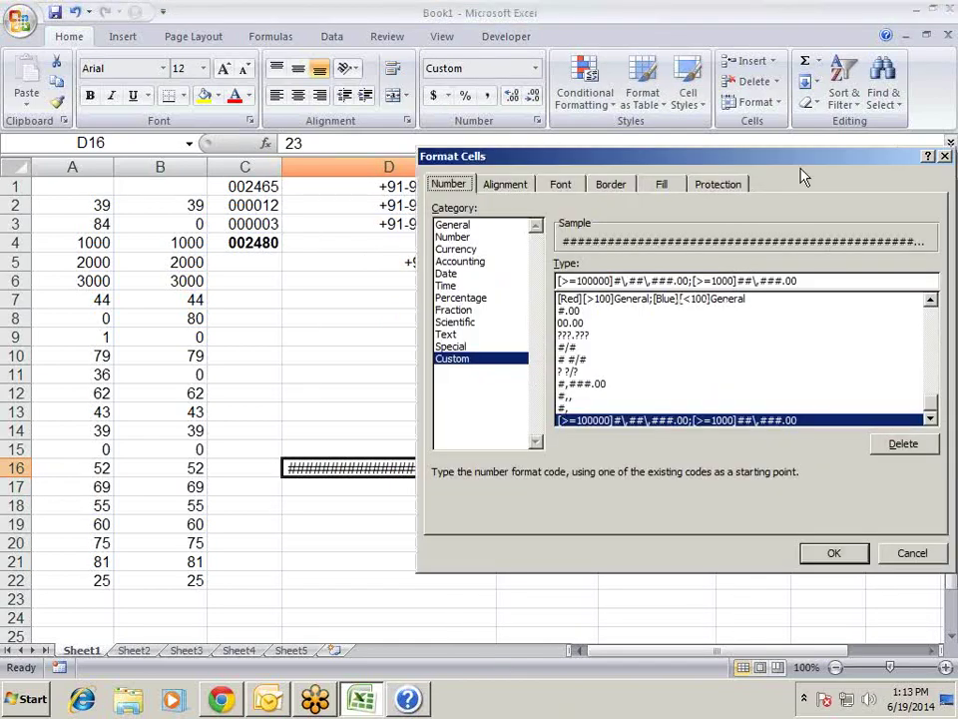
Step: Add a final ;#.00 section to D16's code, apply it, and re-enter 23
click(816, 284)
text(;)
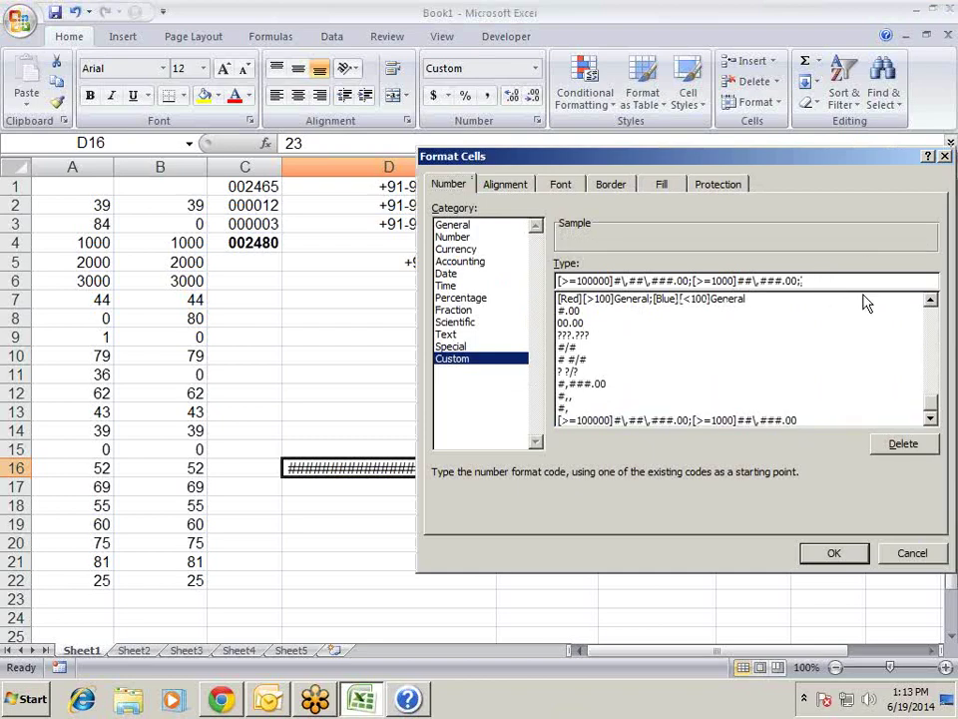
text(#)
text(.00)
click(825, 552)
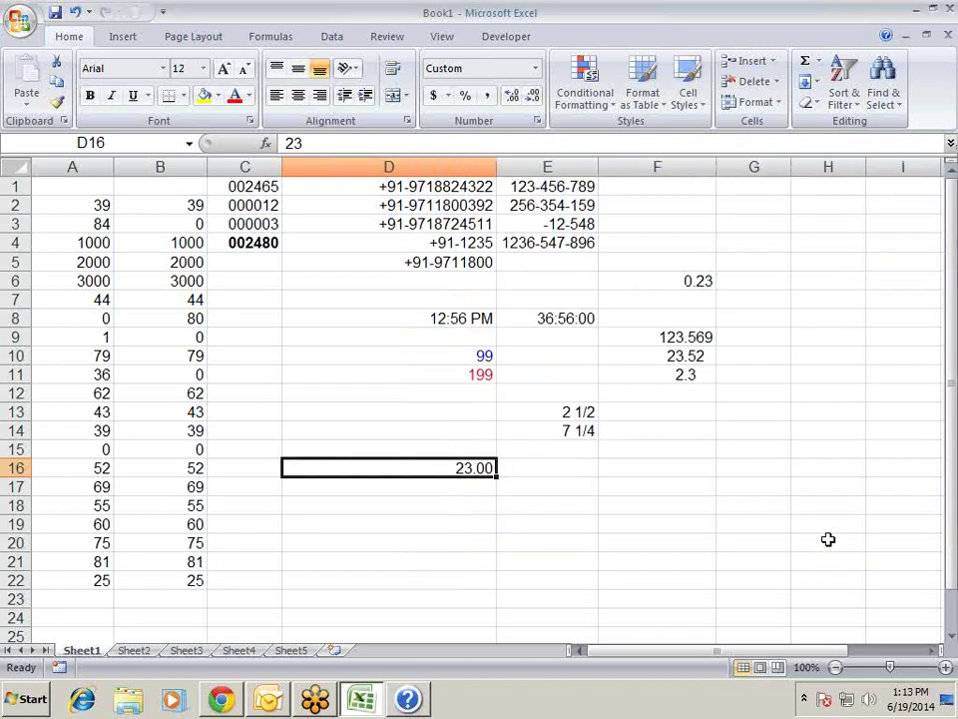
text(23)
key(Return)
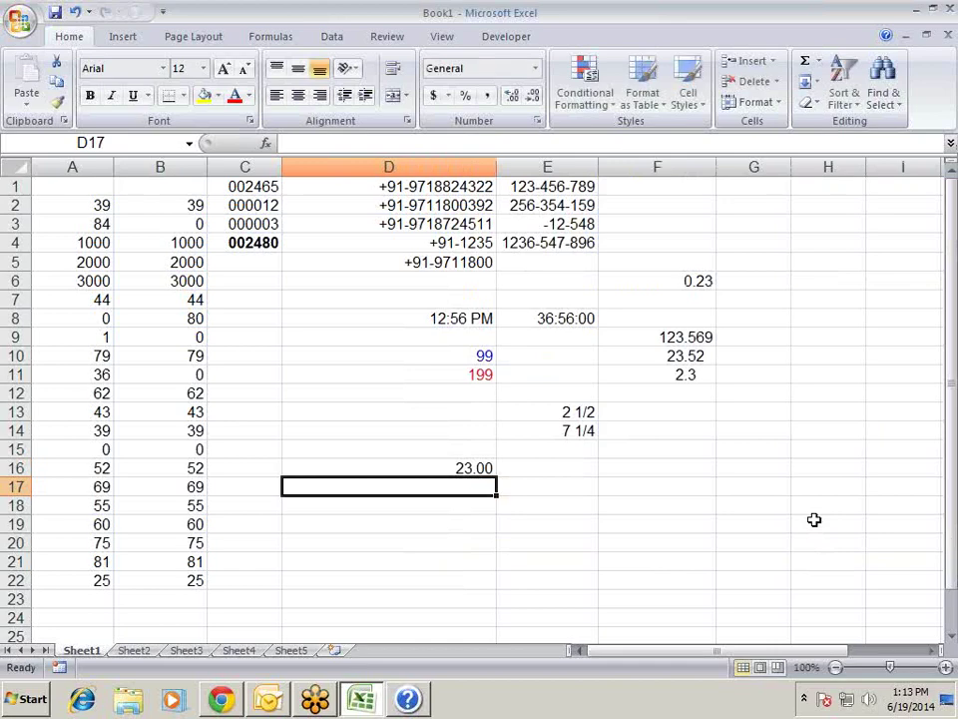
Step: Test D16 with 1200 and then 123365, which displays 1,23,365.00
key(Up)
text(1,200)
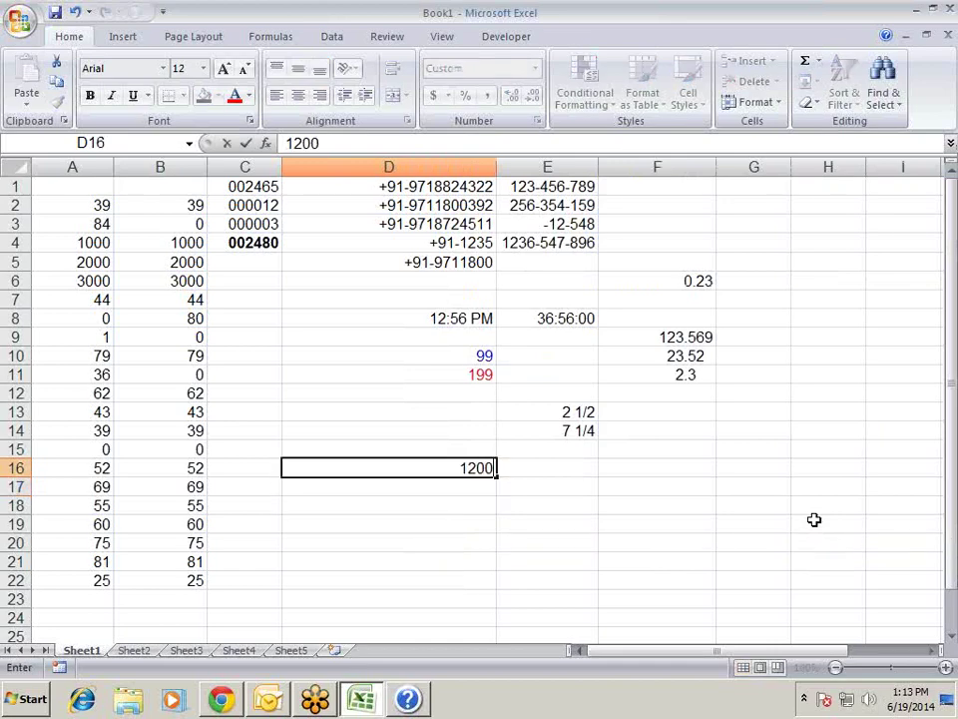
key(Return)
key(Up)
text(1,23,3)
text(65)
key(Return)
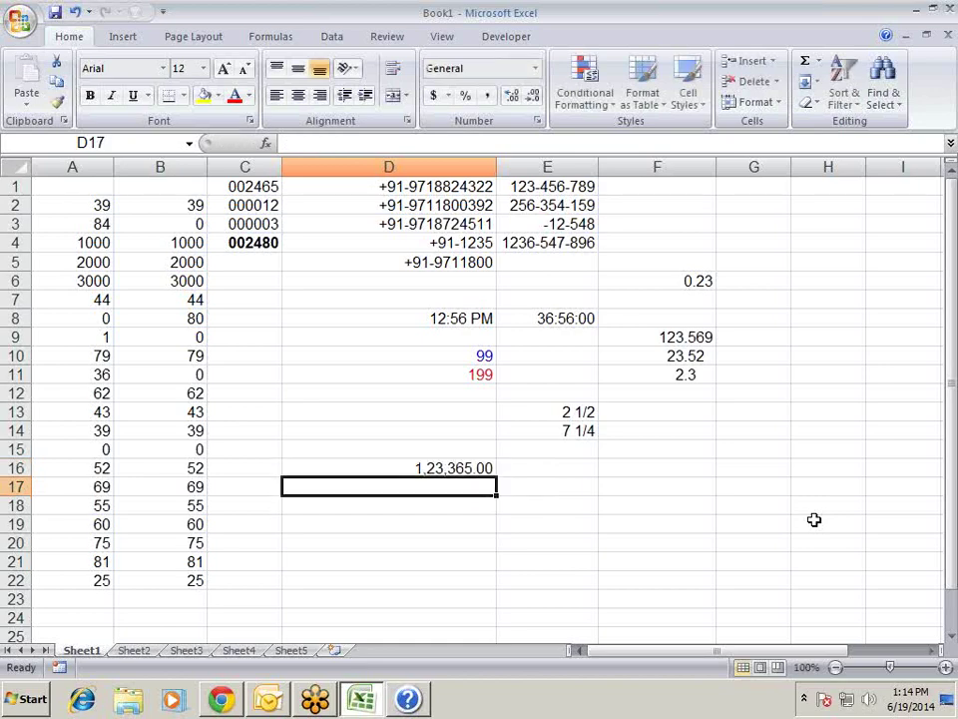
key(Down)
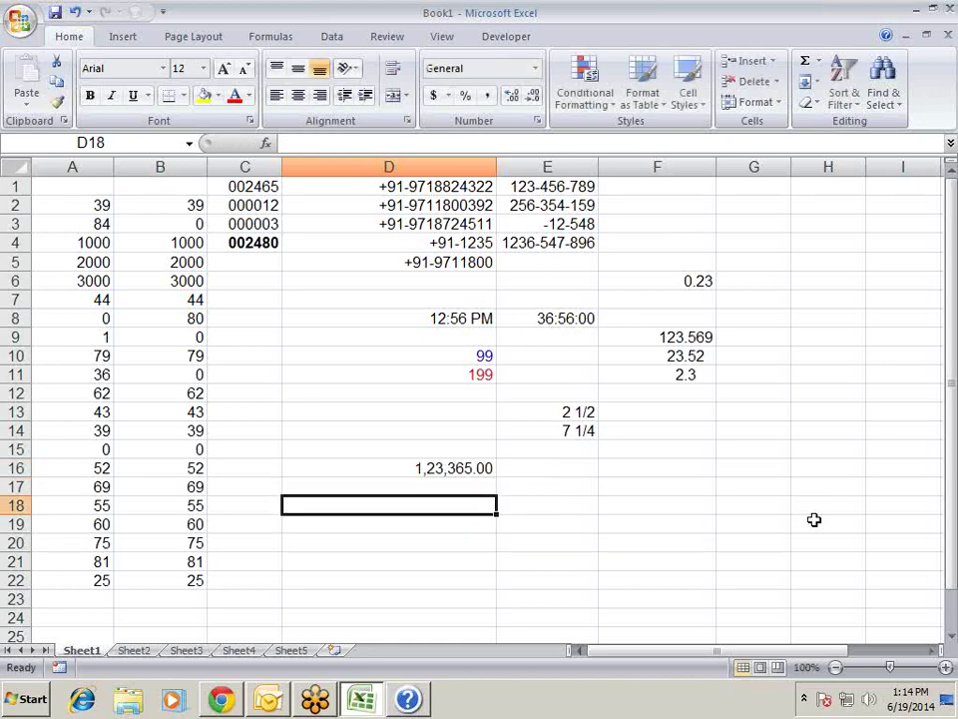
key(Up)
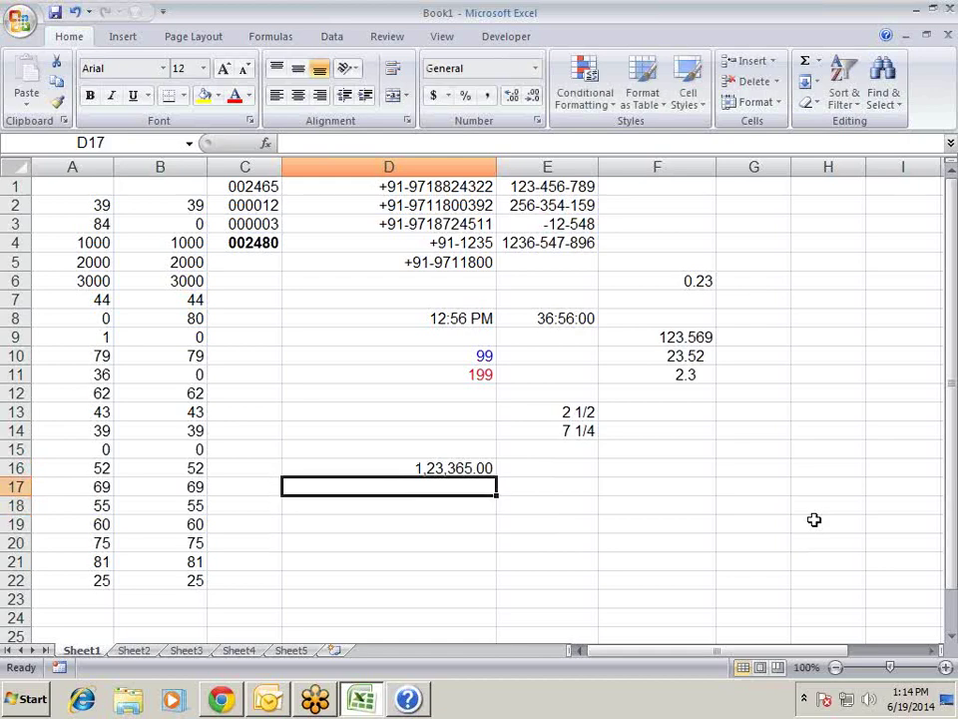
key(Up)
key(ctrl+1)
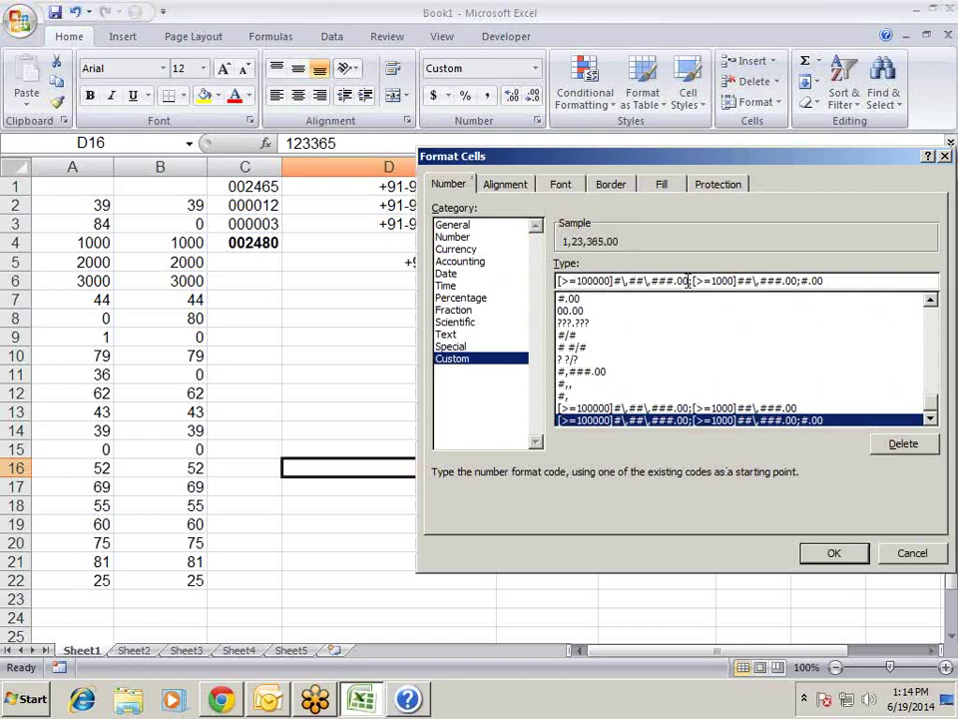
Step: Duplicate the lakh section of the code and insert #\,###.00 to build a crore section
drag(688, 281, 452, 275)
key(ctrl+c)
click(689, 280)
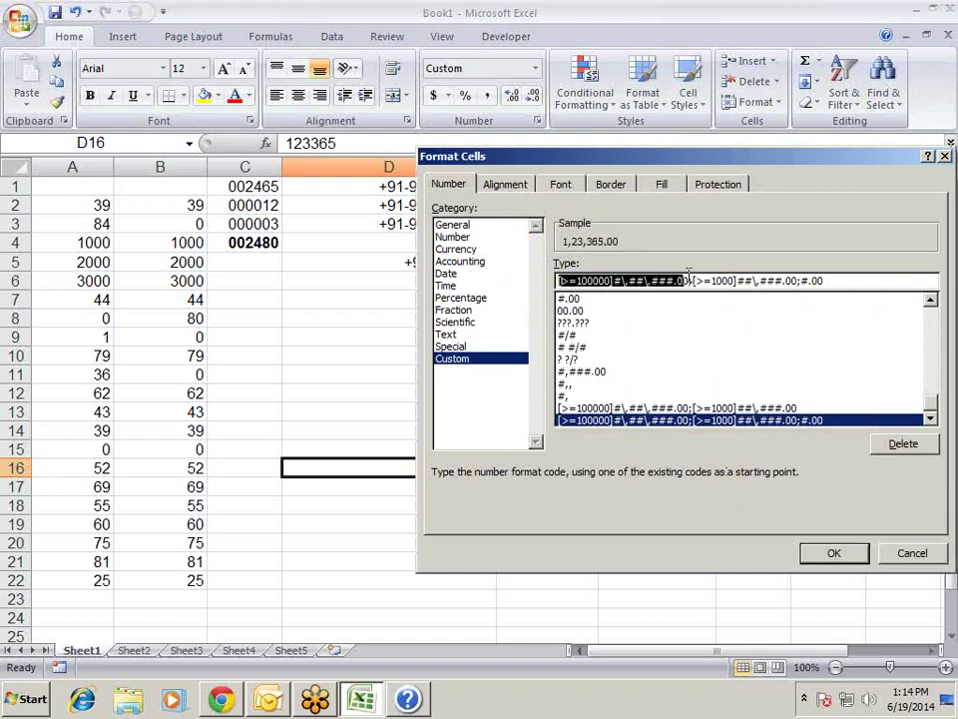
mouse_move(636, 280)
mouse_down()
mouse_move(688, 280)
mouse_move(536, 288)
mouse_up()
click(560, 282)
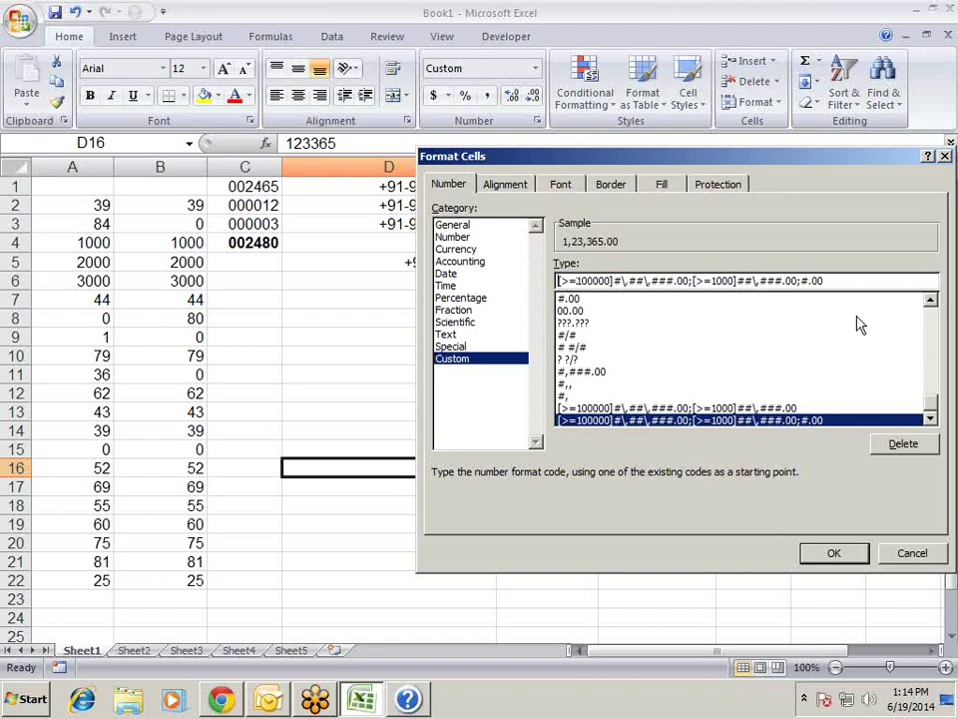
key(ctrl+v)
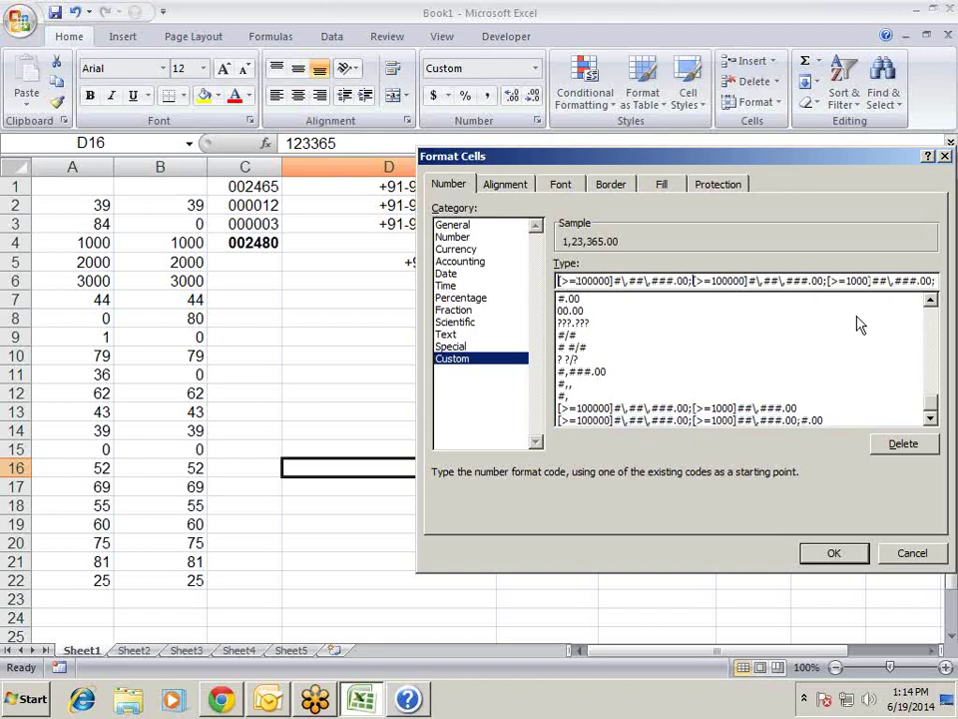
key(Left)
key(Left)
key(Left)
text(#)
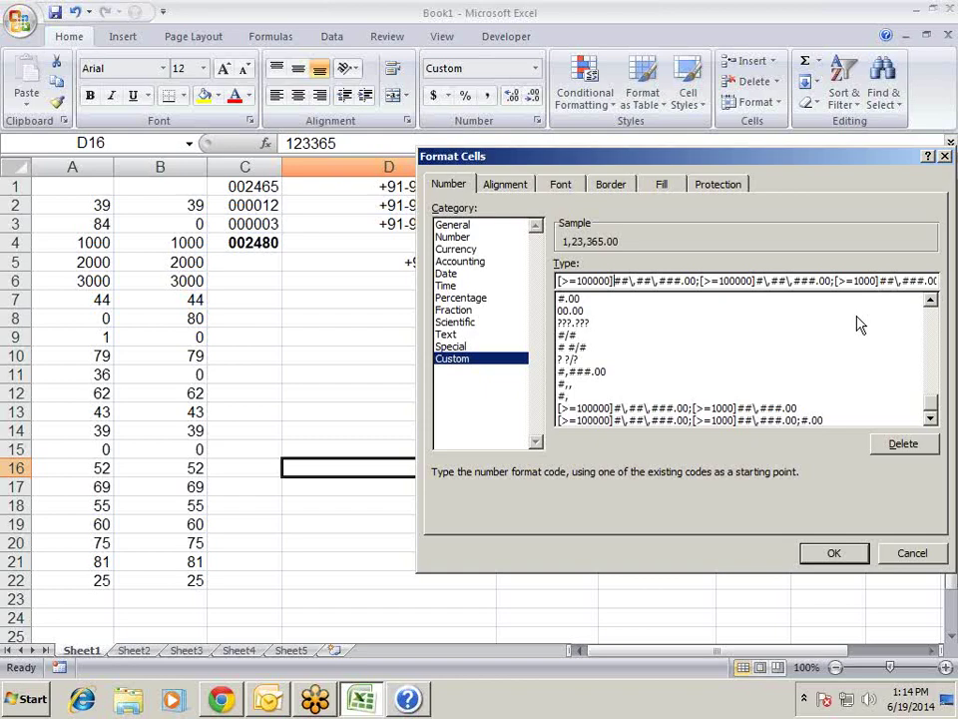
text(\,)
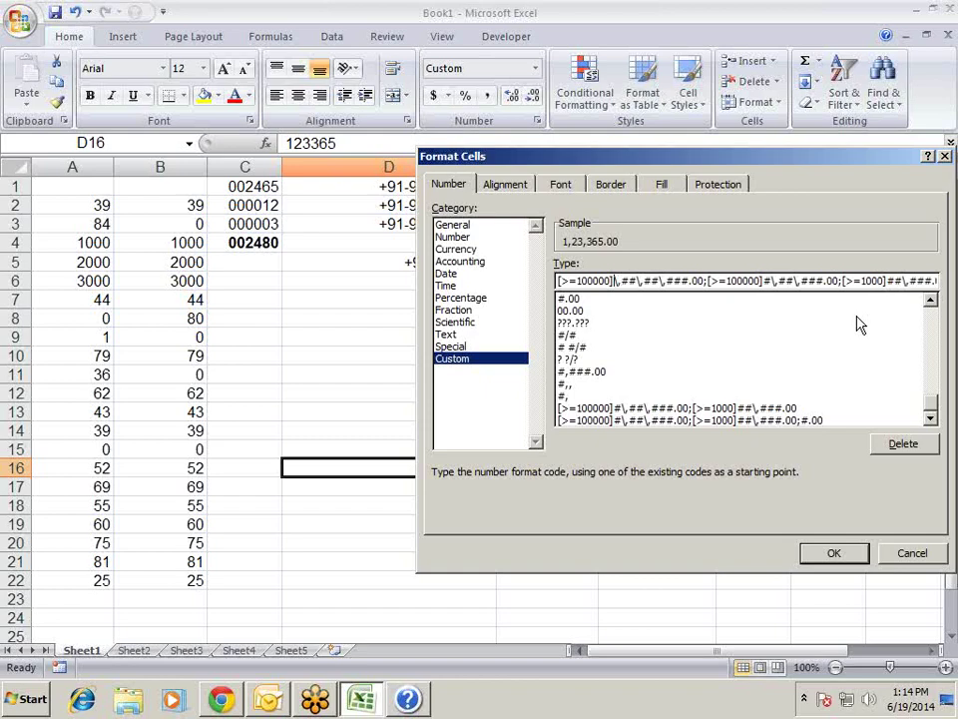
text(###.)
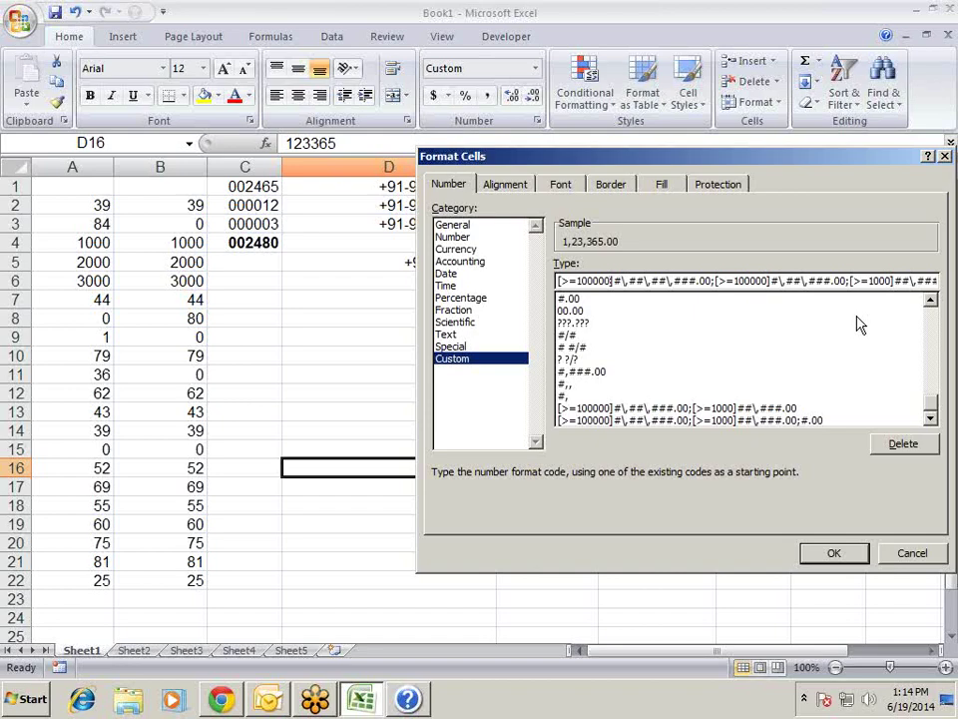
text(00)
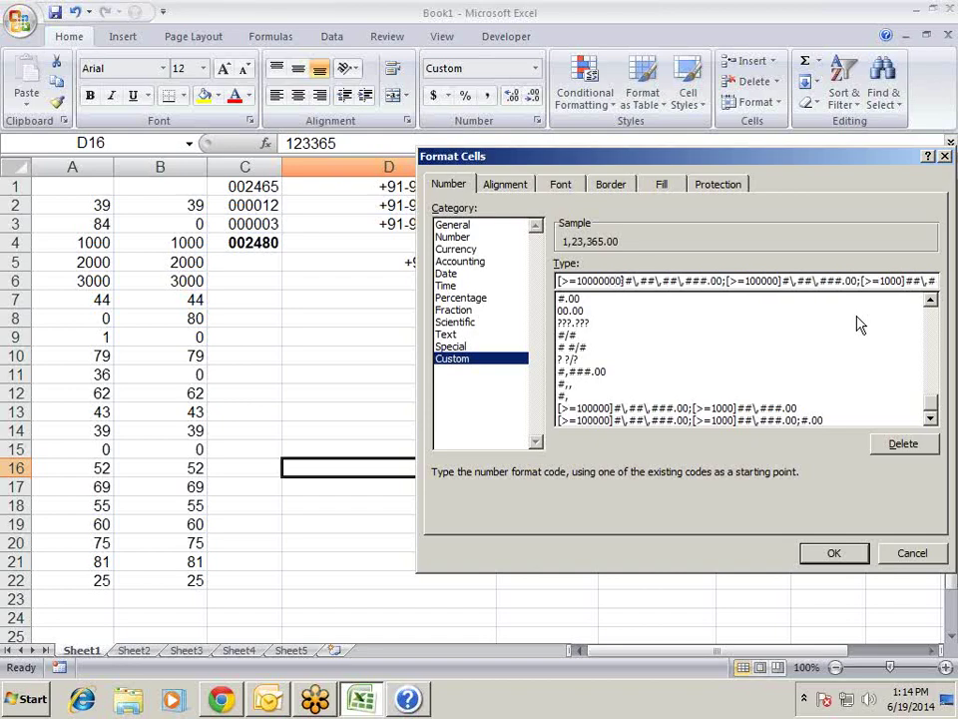
Step: Try applying the crore code, dismissing invalid-format errors and revising it with 0 and ##\,
click(833, 555)
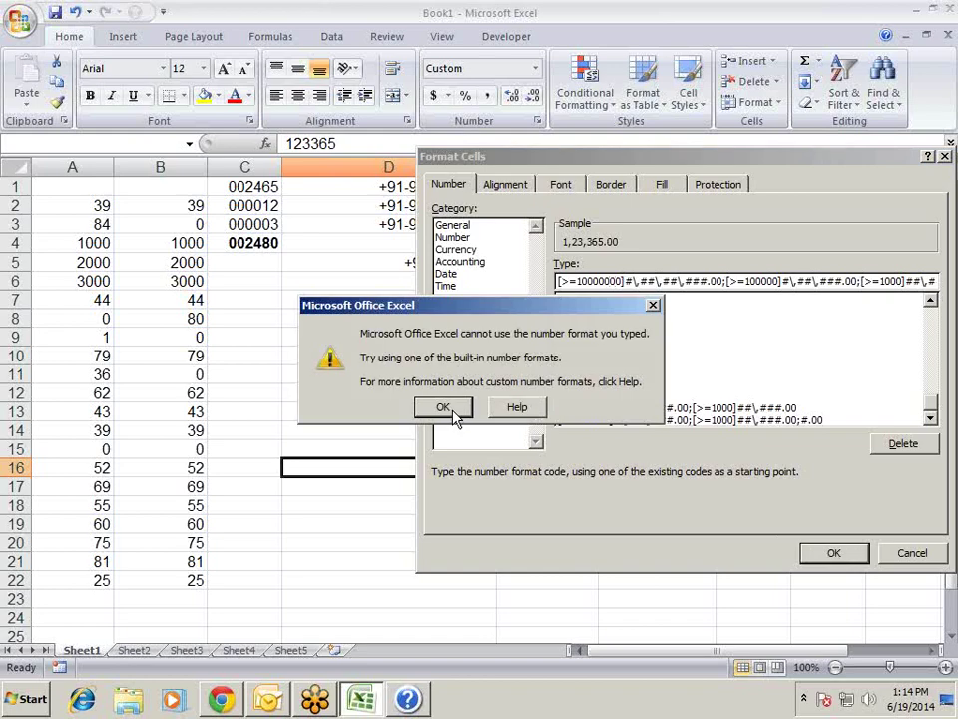
click(465, 412)
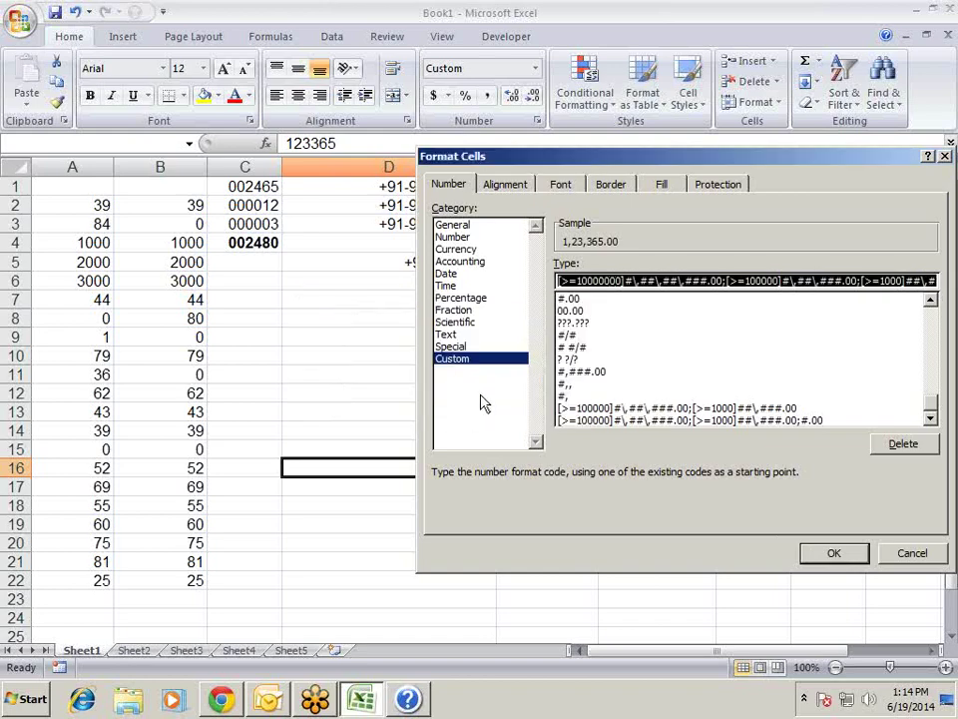
click(831, 556)
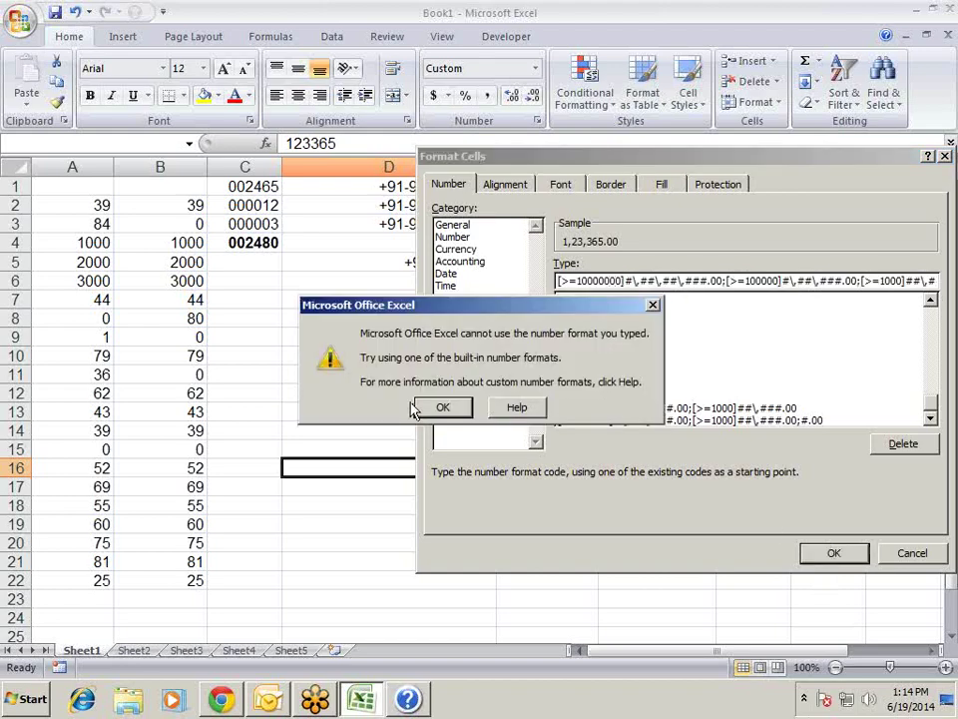
click(445, 411)
click(445, 411)
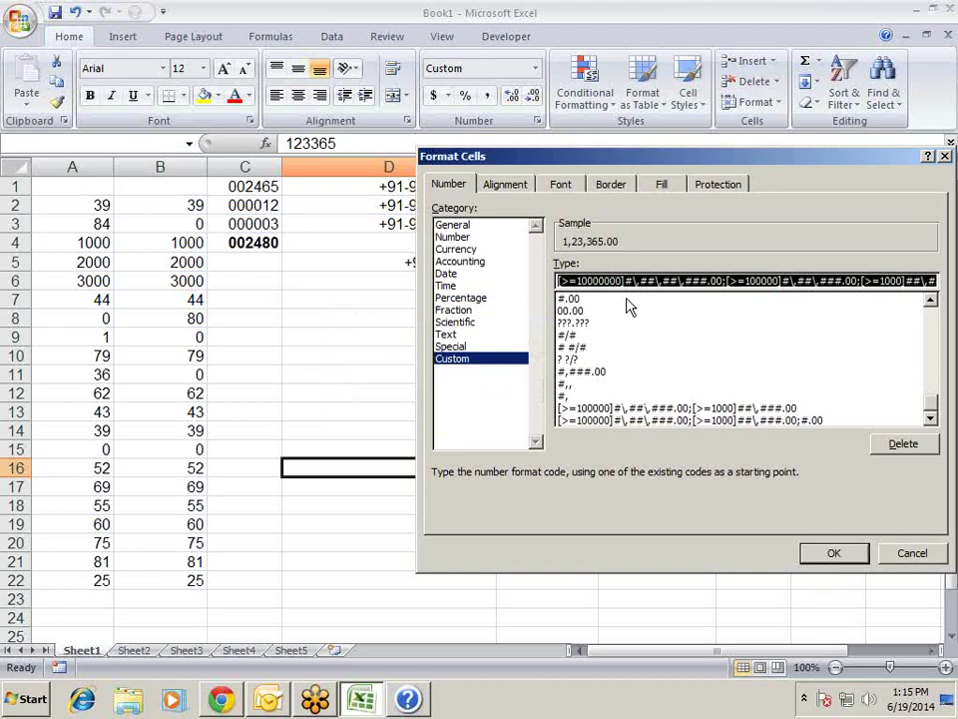
click(596, 281)
text(0)
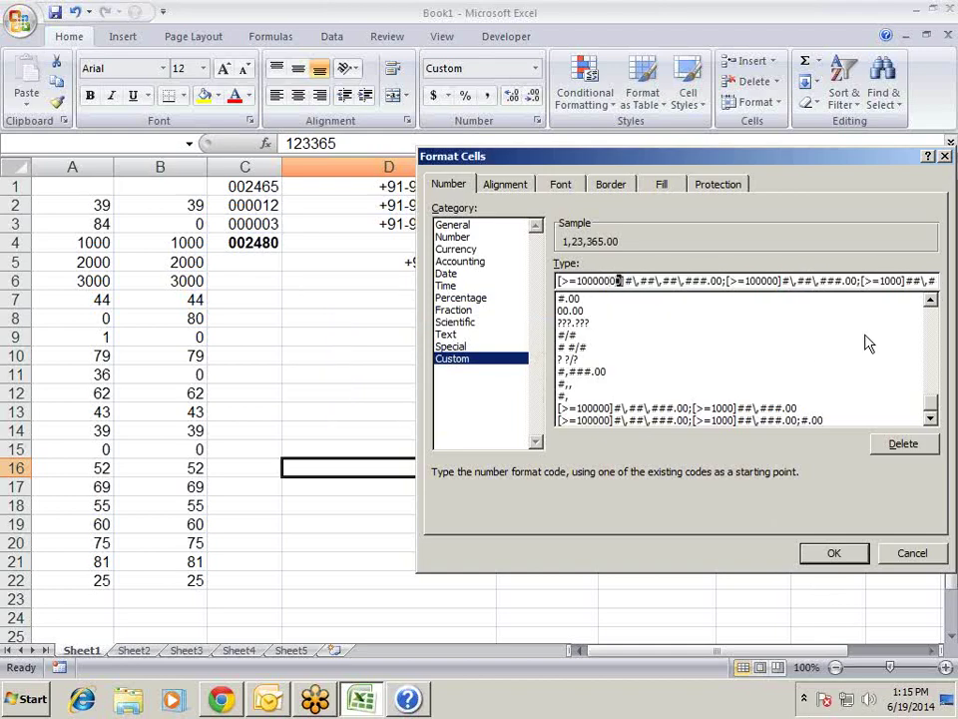
key(Left)
text(##\,)
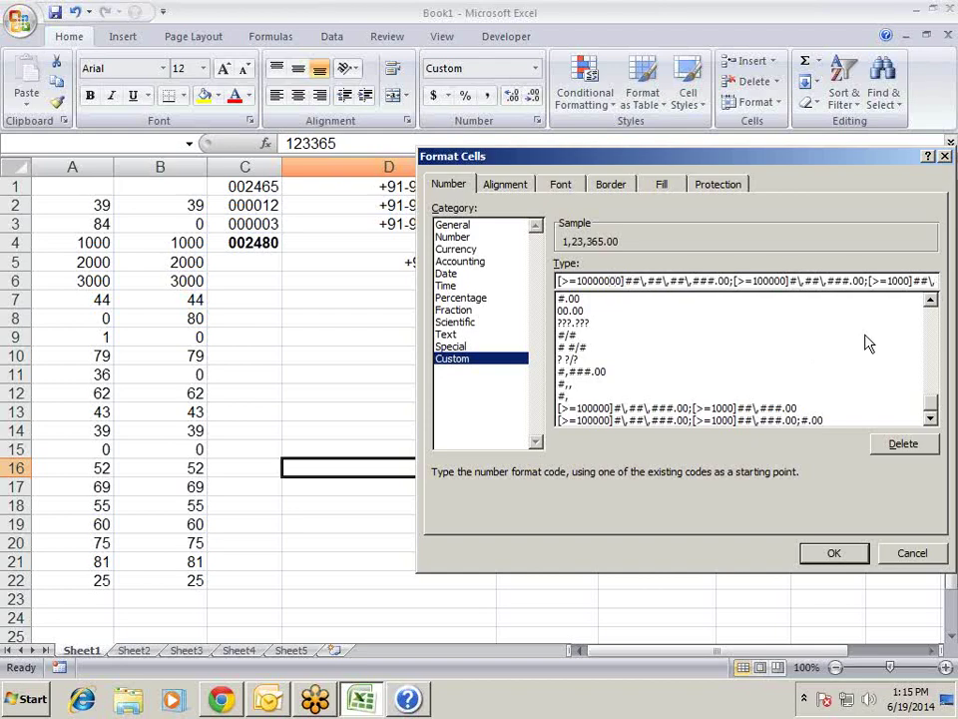
click(826, 555)
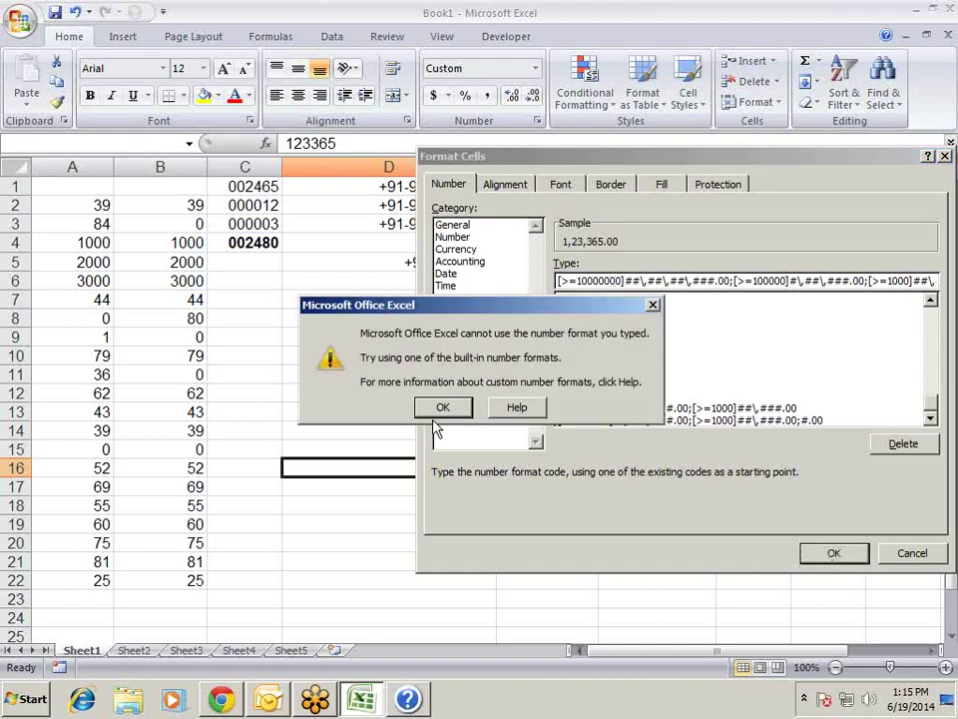
click(442, 407)
Step: Abandon the crore edit, confirm D16's existing format, and show the desktop's Computer icon
key(Escape)
click(548, 489)
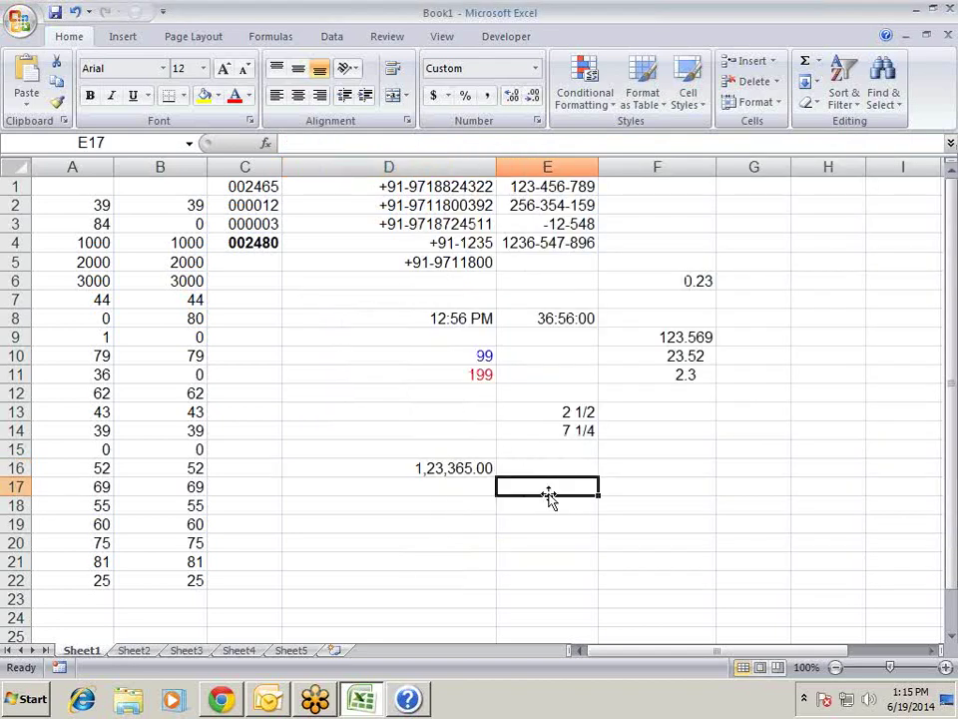
click(475, 465)
key(ctrl+1)
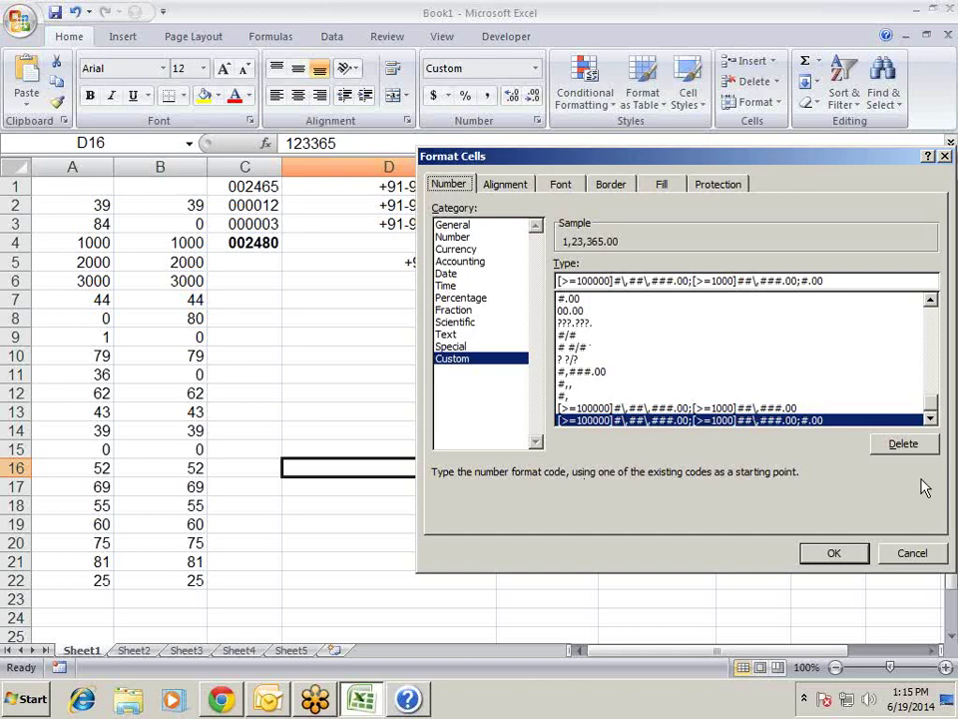
click(827, 556)
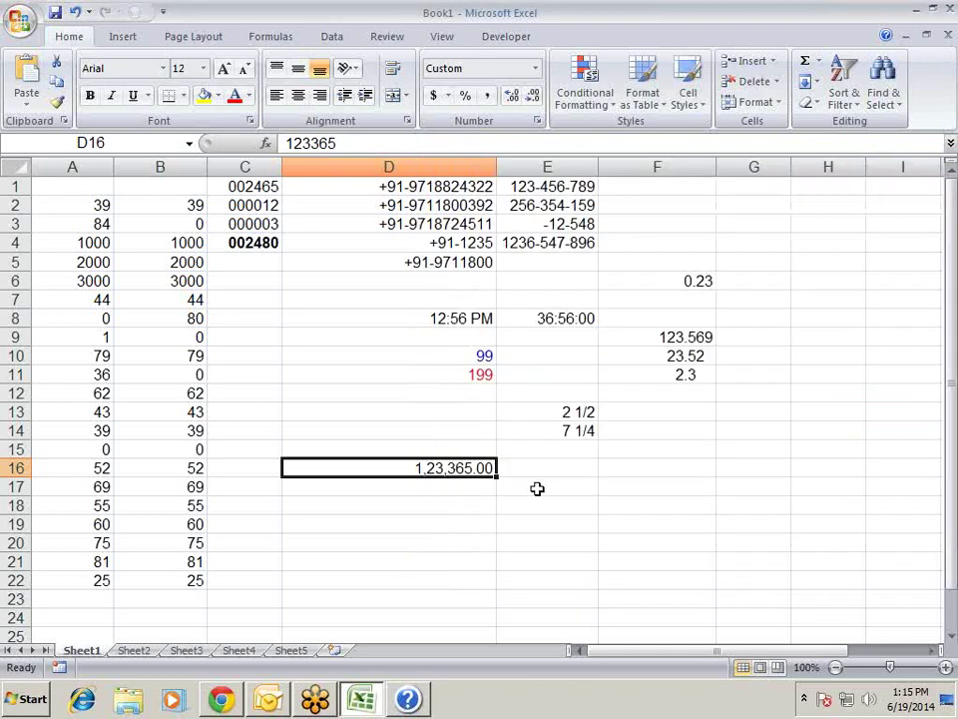
key(super+d)
click(35, 140)
Step: Browse through Computer to F:\Showcase and open the 'indian number format' workbook
double_click(35, 140)
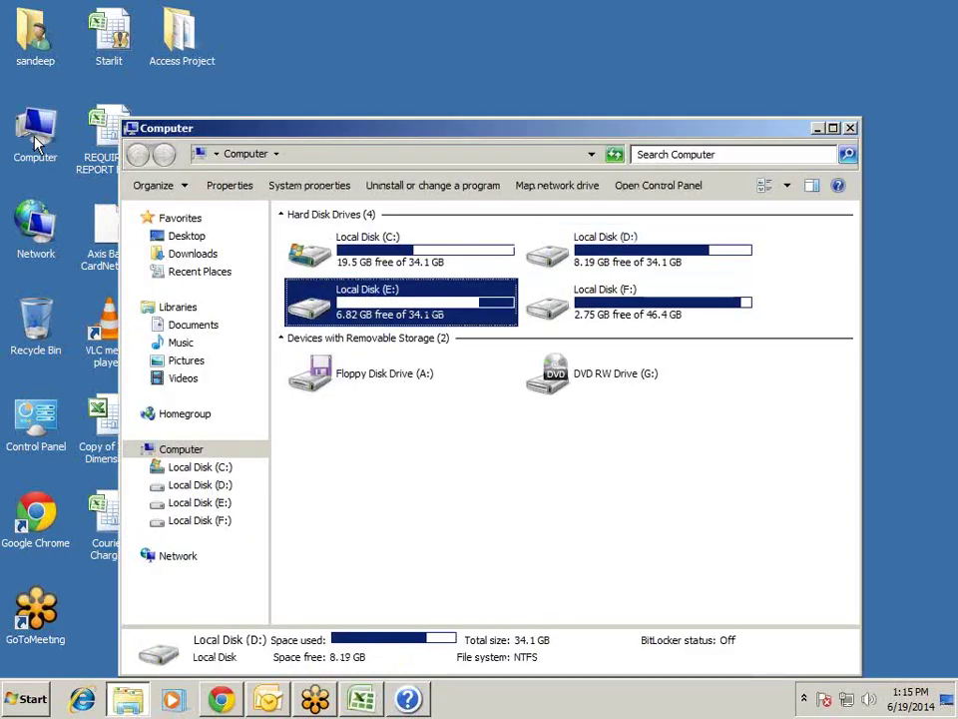
key(Right)
key(Return)
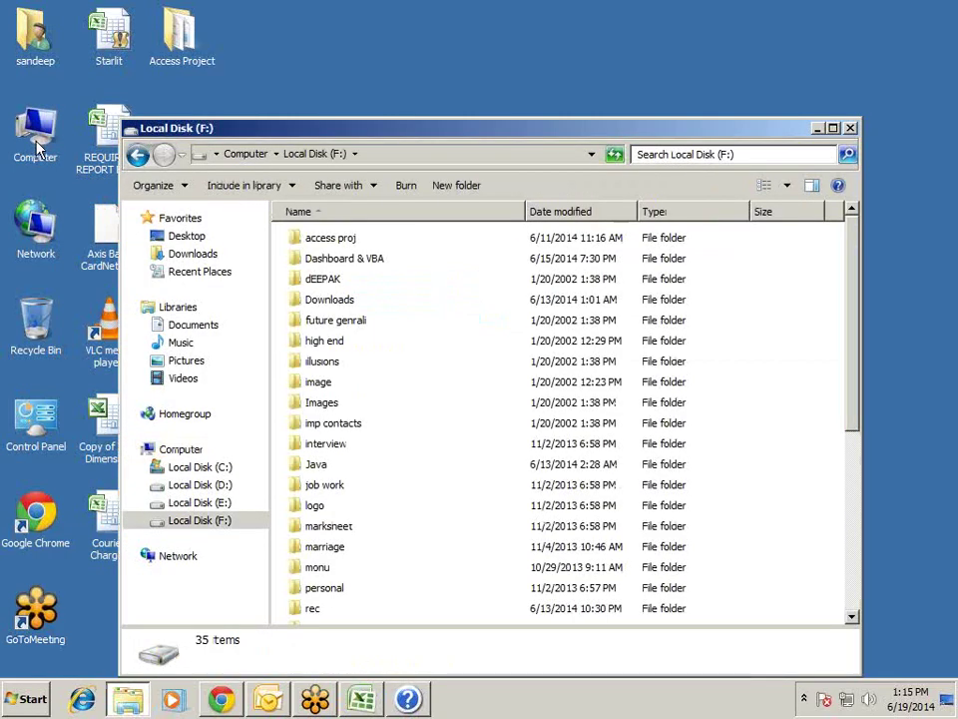
key(s)
key(Return)
key(i)
key(Return)
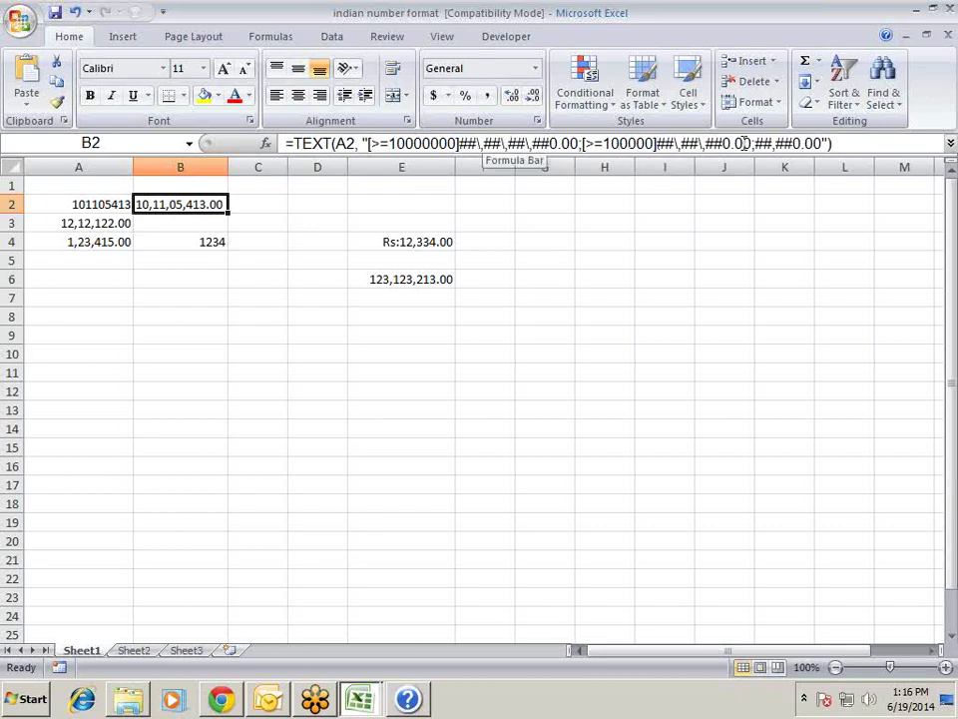
Step: Copy the format string from B2's TEXT formula and return to Book1
drag(821, 144, 522, 146)
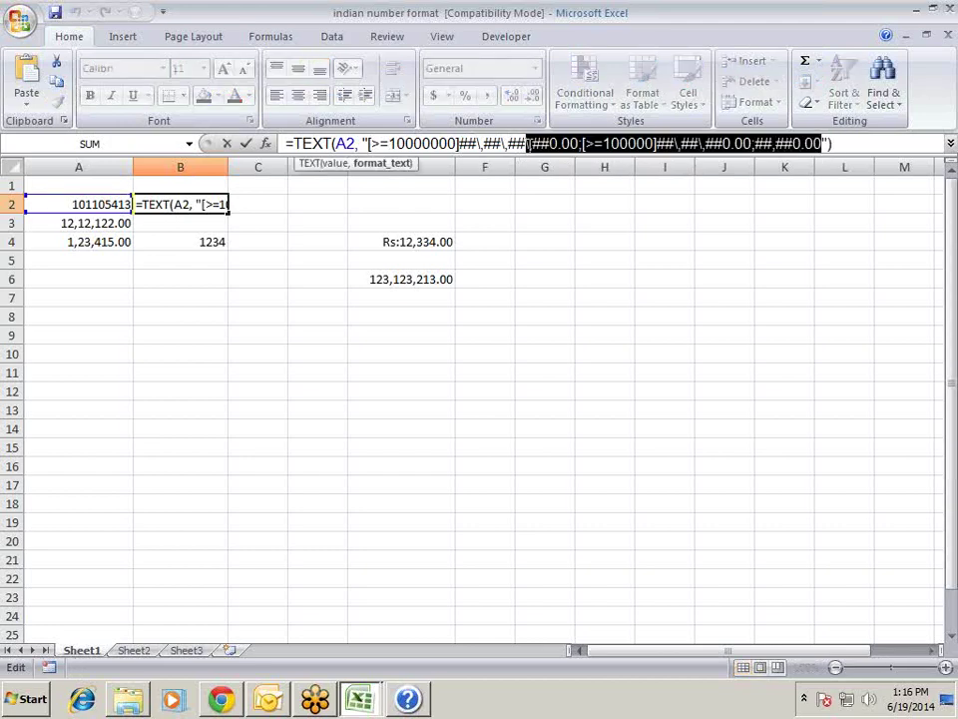
click(740, 148)
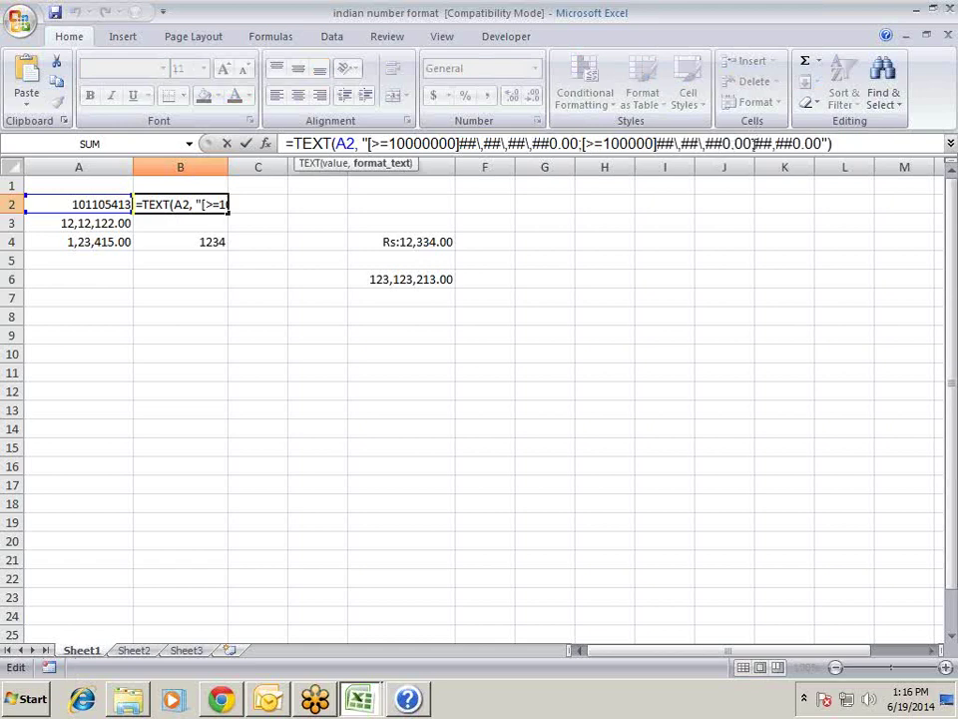
text())
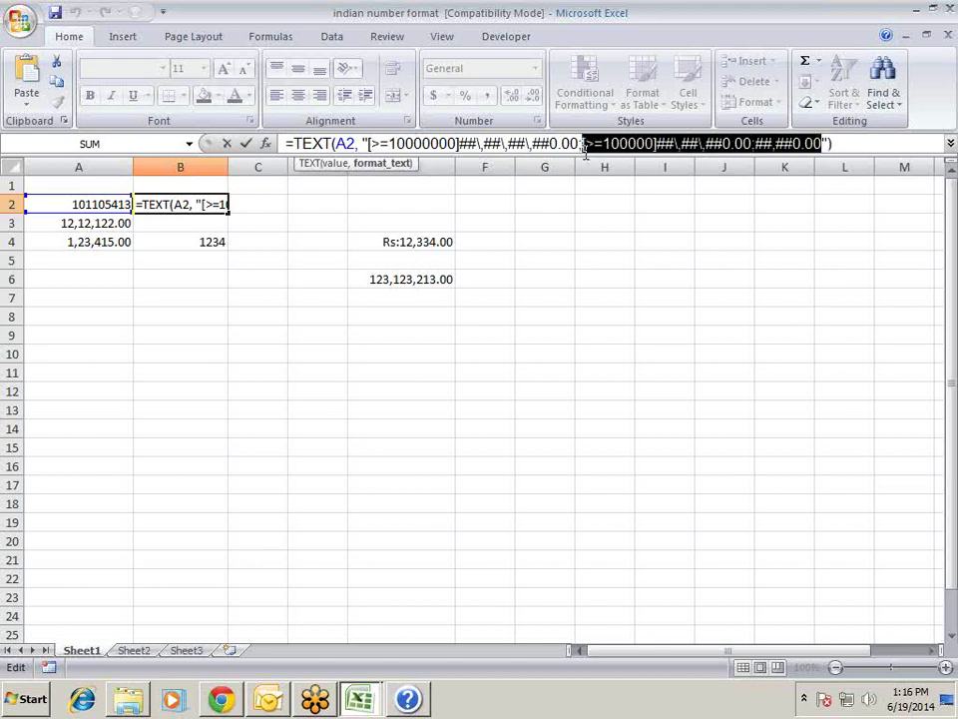
drag(821, 143, 370, 145)
key(ctrl+c)
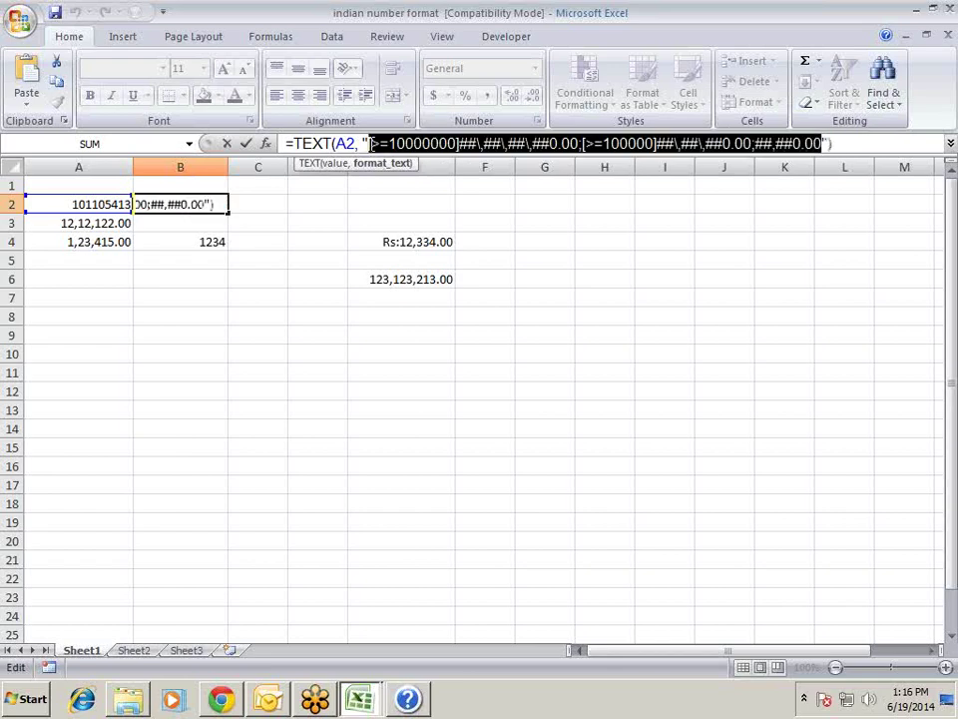
key(ctrl+Return)
key(ctrl+Tab)
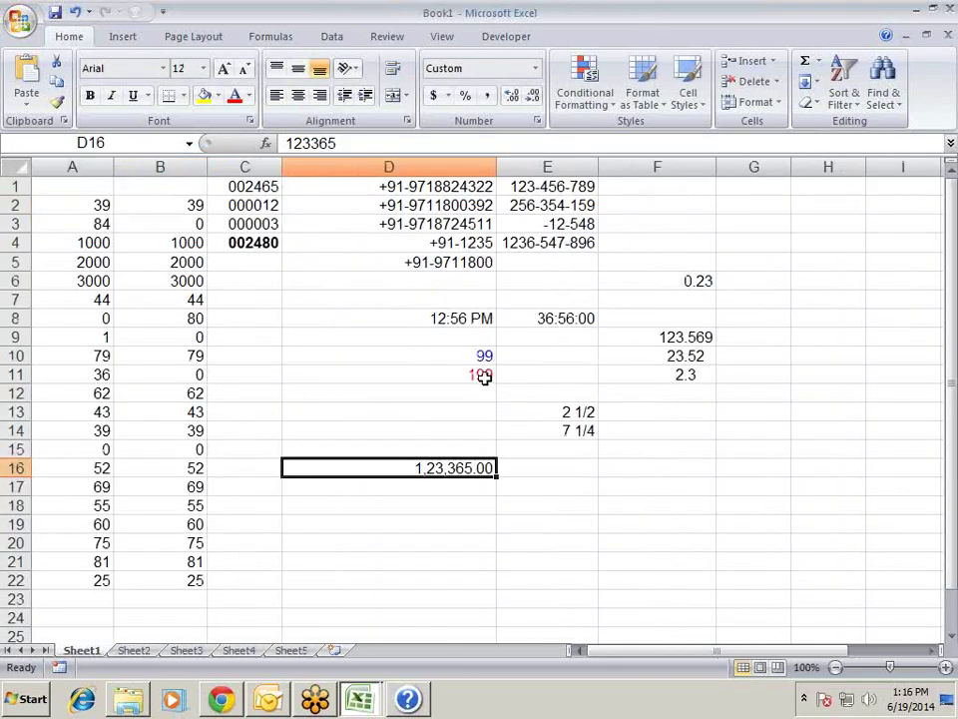
Step: Replace D16's custom code with [>=10000000]##\,##\,##\,##0.00;[>=100000]##\,##\,##0.00;##,##0.00
key(ctrl+1)
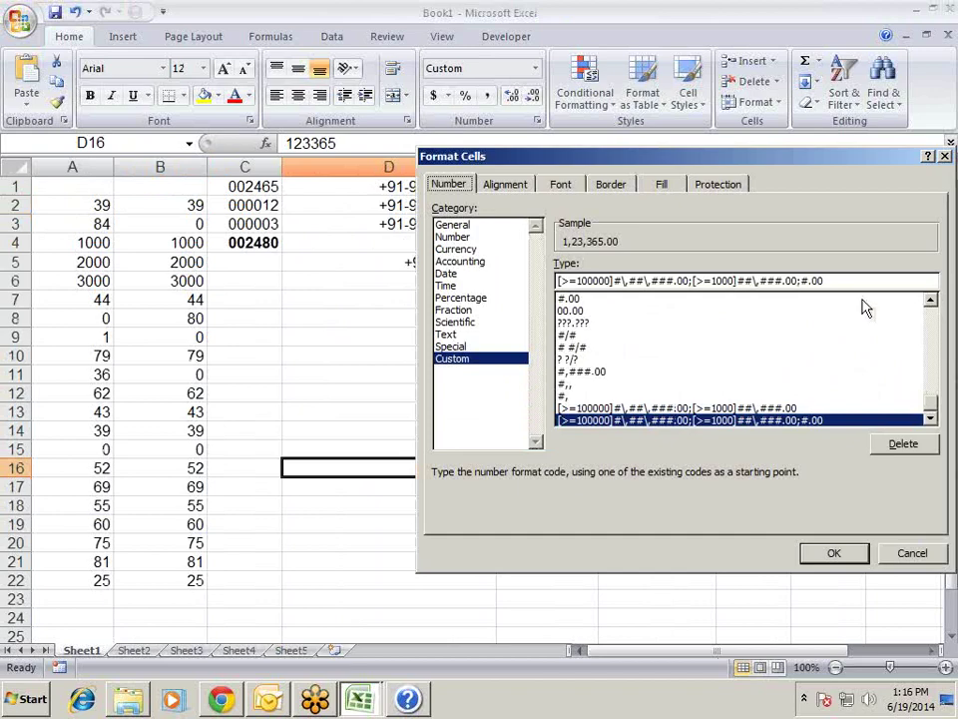
drag(839, 280, 320, 236)
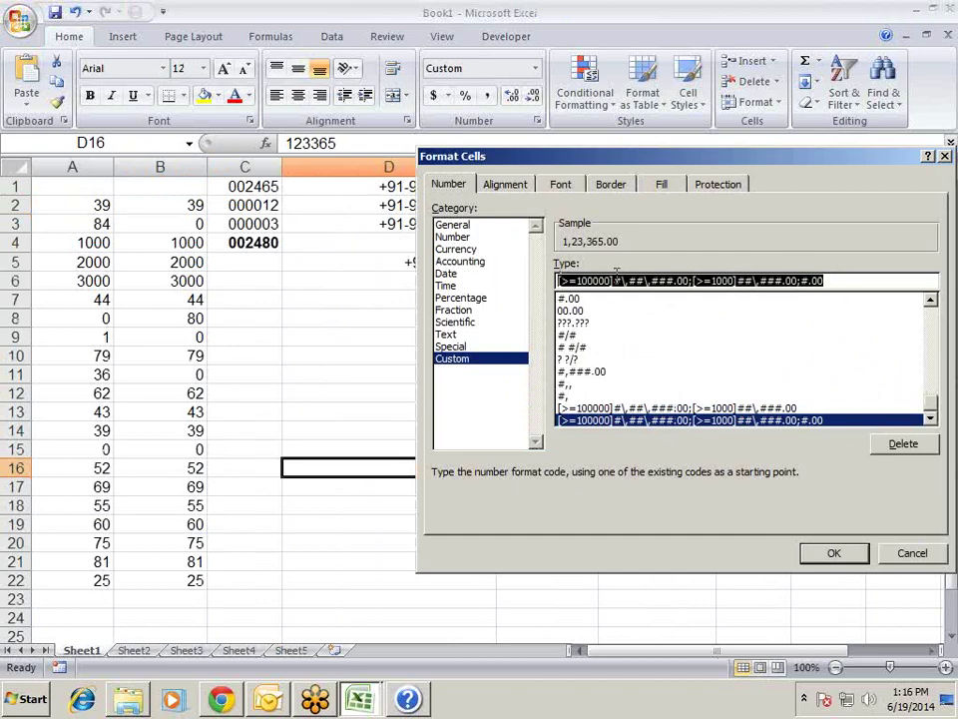
key(ctrl+v)
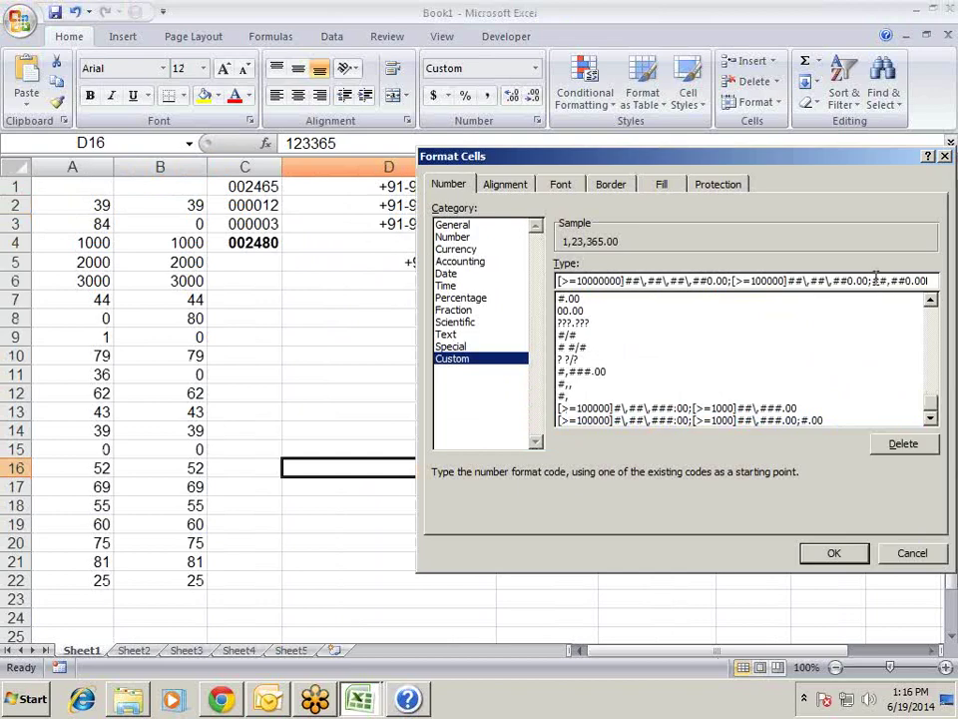
drag(875, 280, 929, 281)
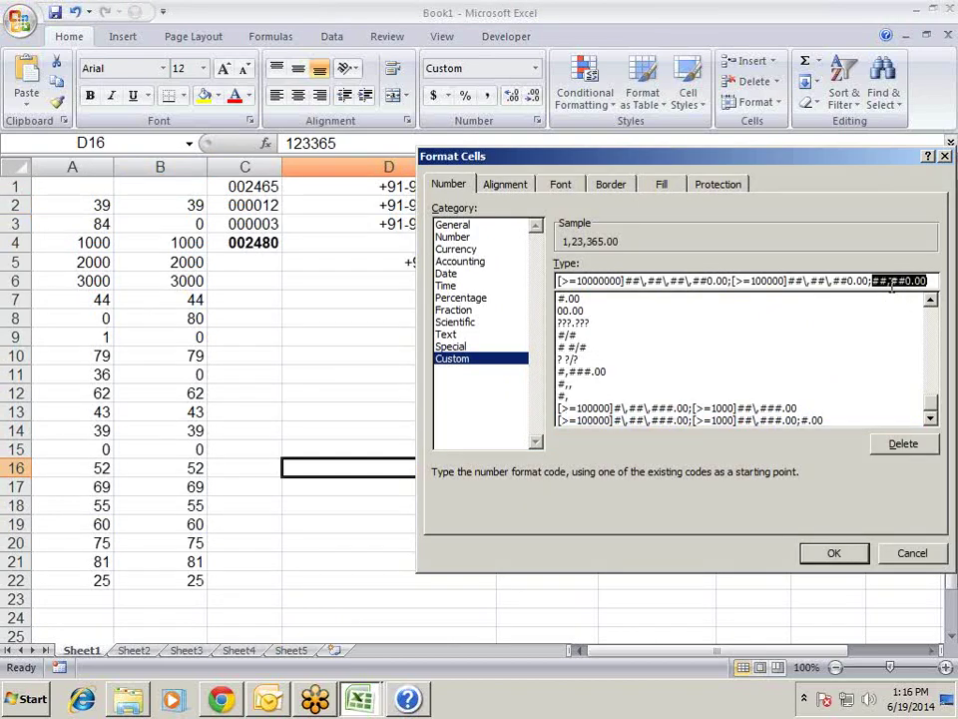
click(891, 286)
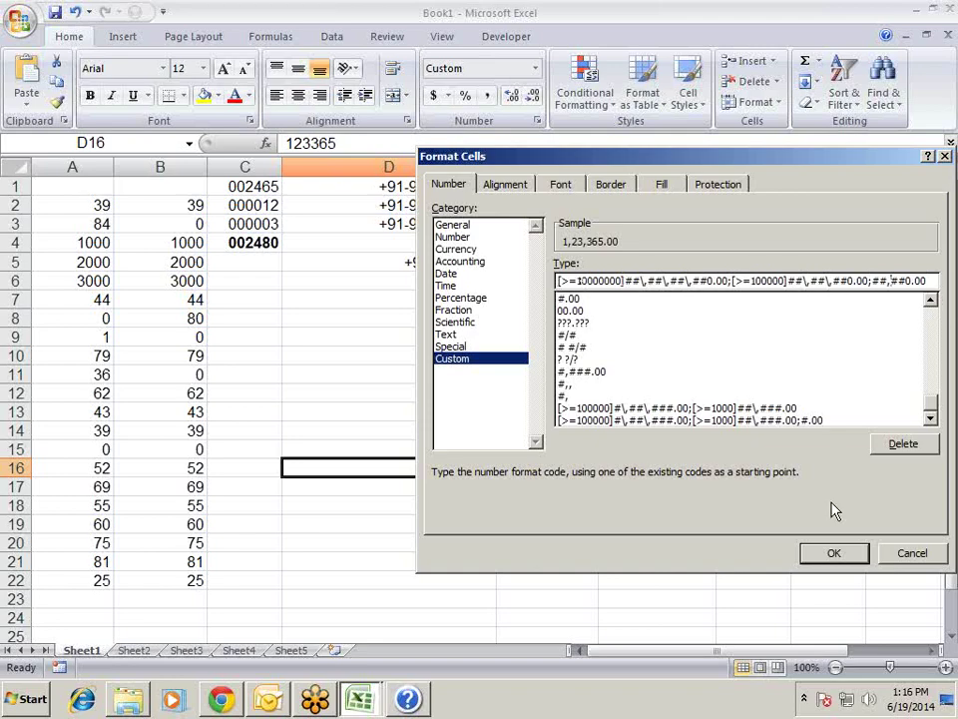
click(829, 554)
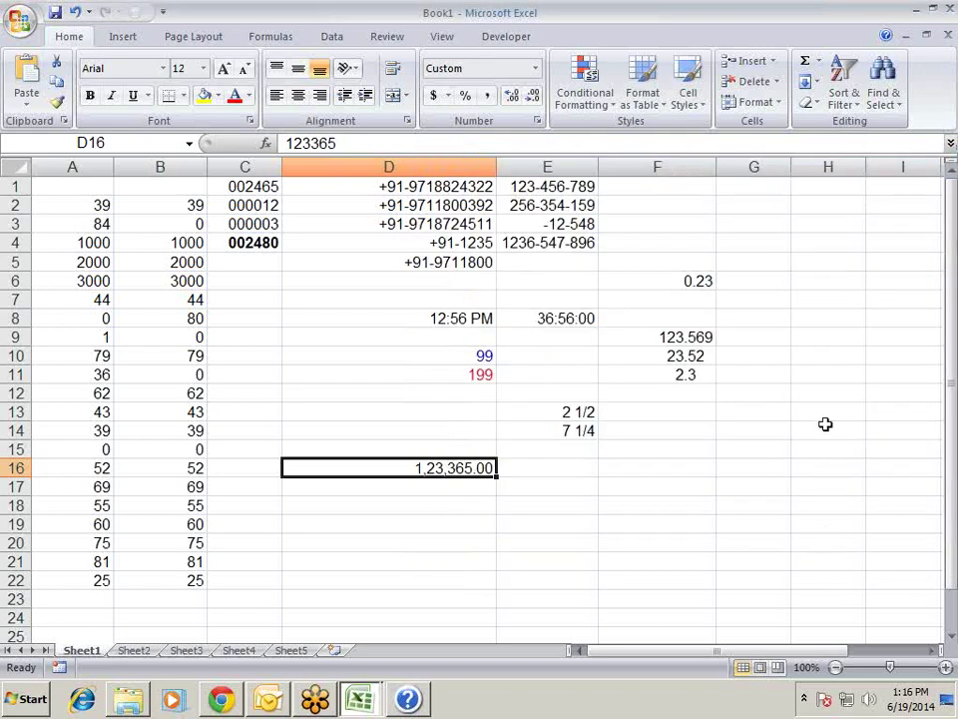
click(592, 468)
click(389, 473)
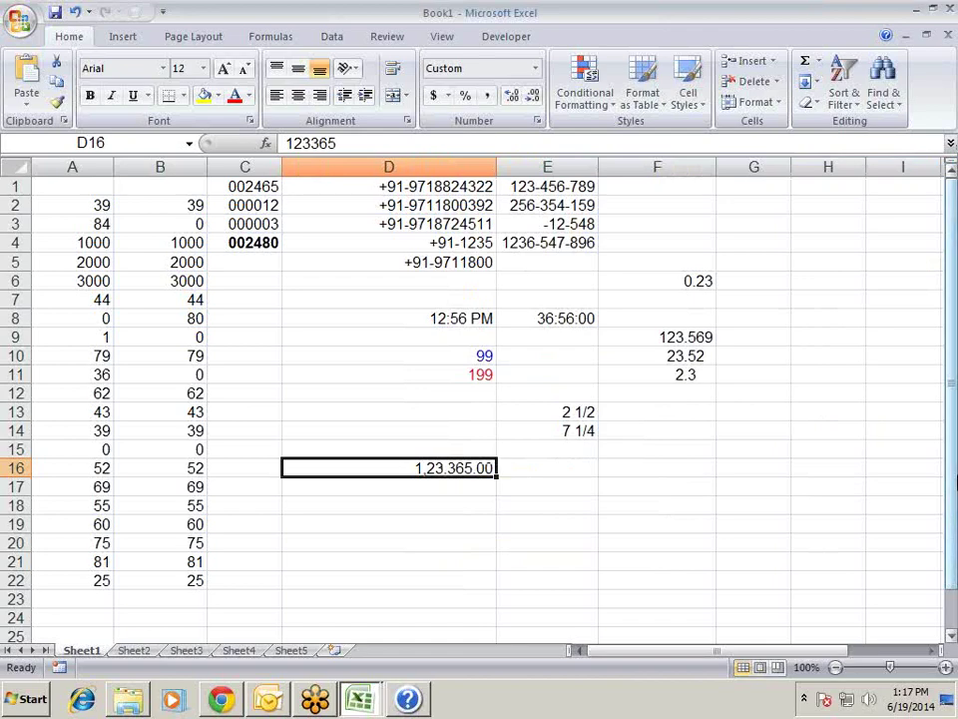
Step: Enter 123635669 in D16 so it shows 12,36,35,669.00, and bring up its custom format code
text(12,36,)
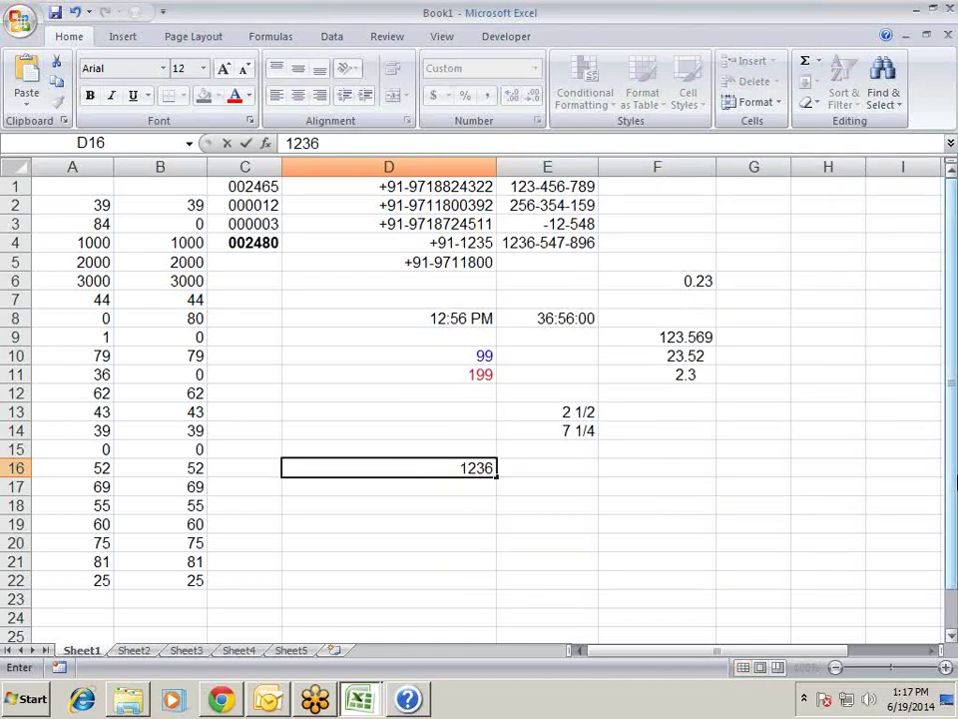
text(35,)
text(669)
key(Return)
key(Return)
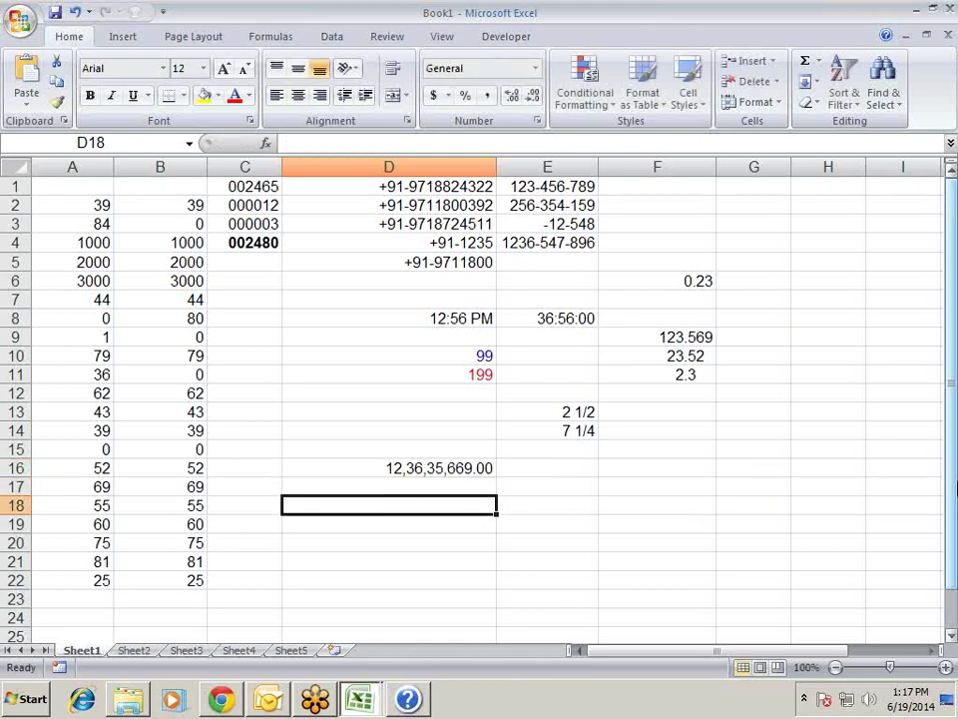
key(Up)
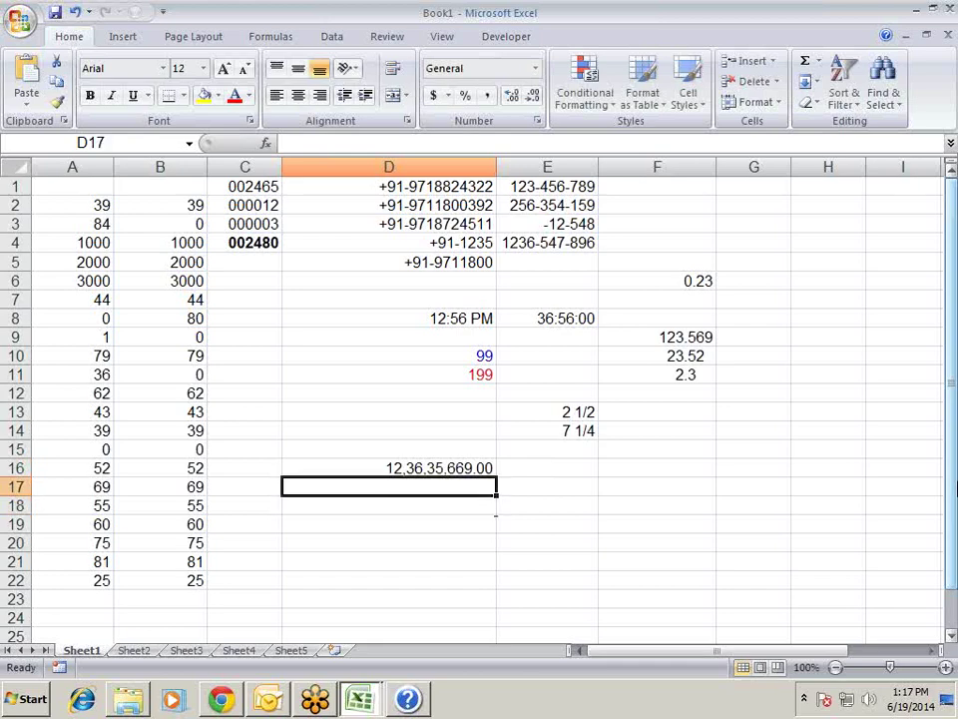
key(Up)
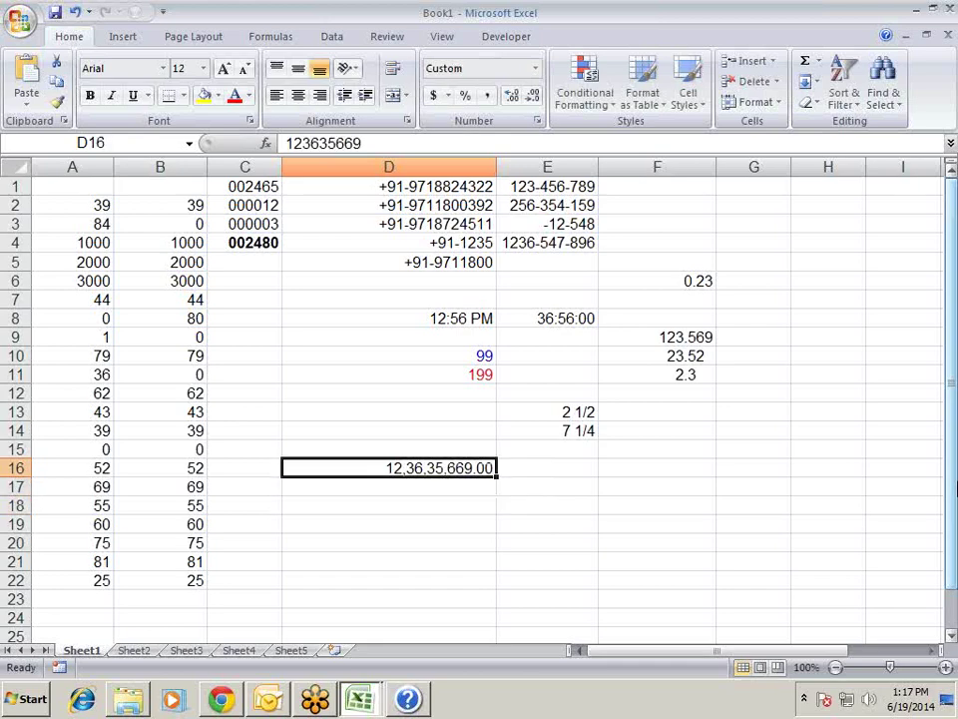
key(ctrl+1)
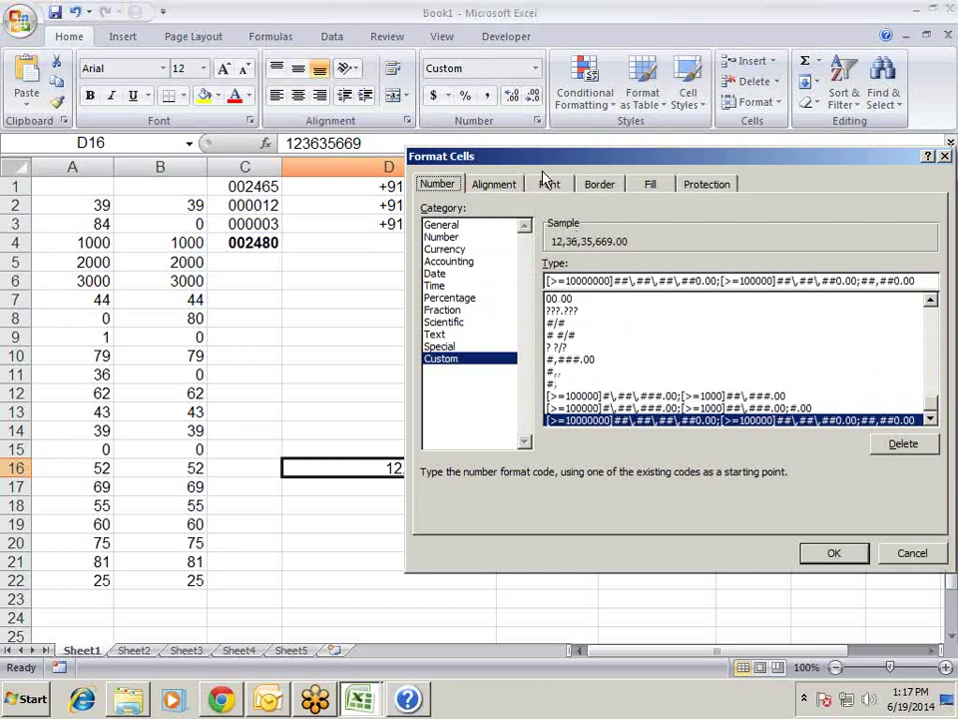
Step: Close the Format Cells dialog and briefly select, then deselect, B4:F22
drag(559, 158, 385, 164)
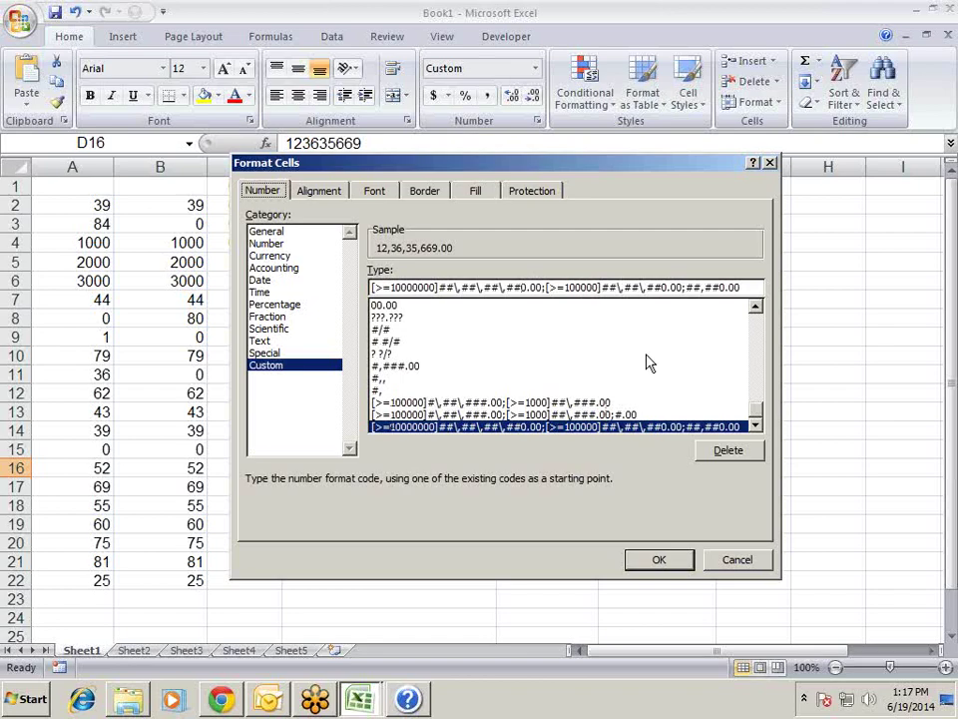
key(Return)
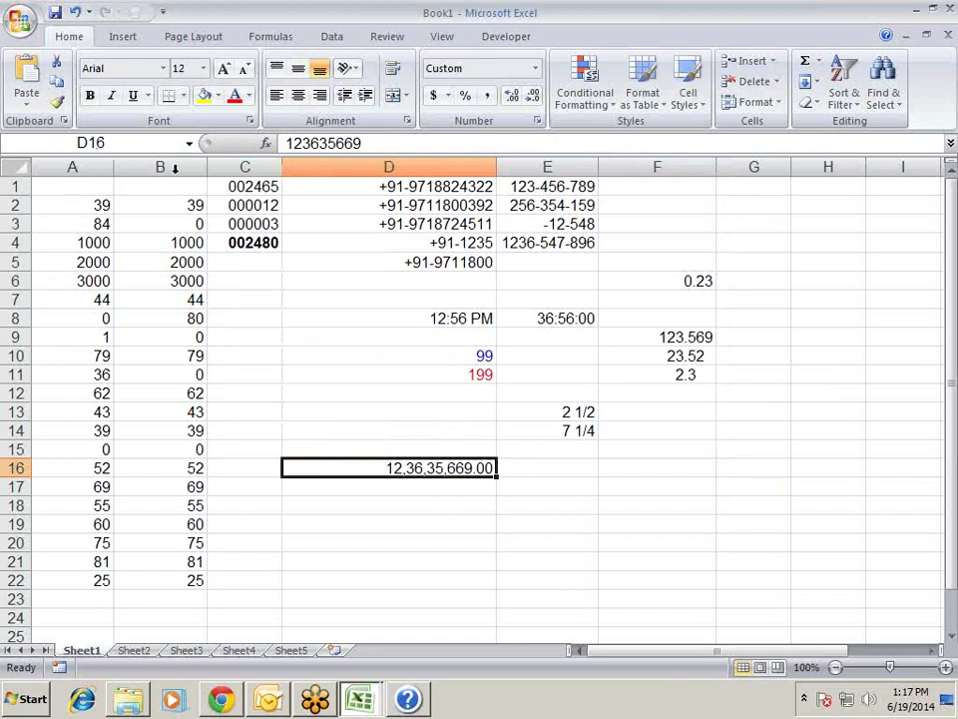
click(174, 245)
drag(175, 246, 639, 577)
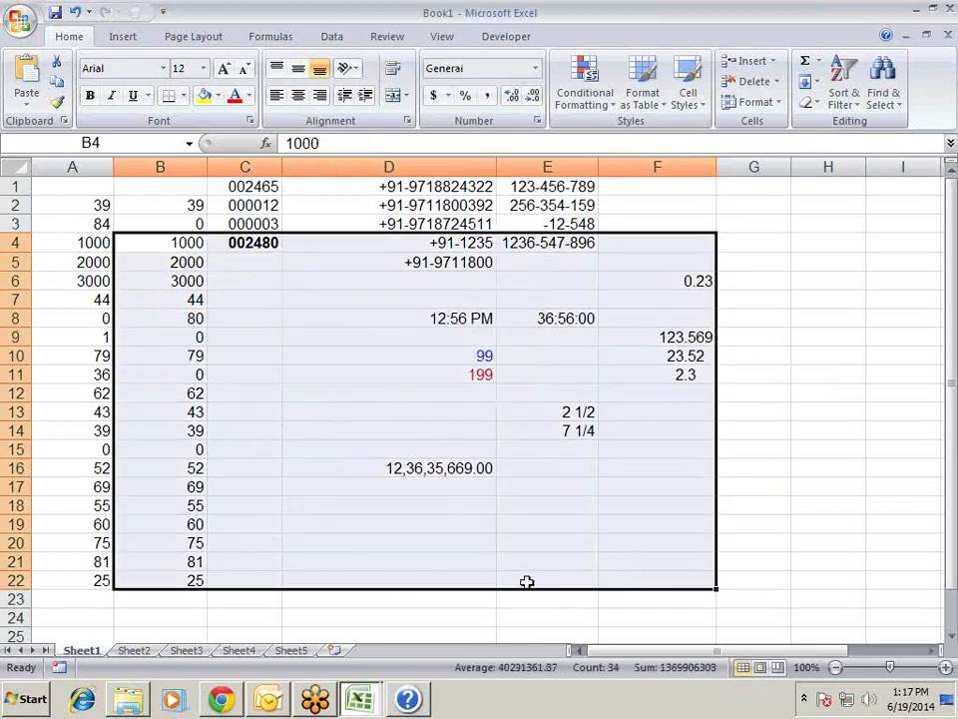
click(476, 615)
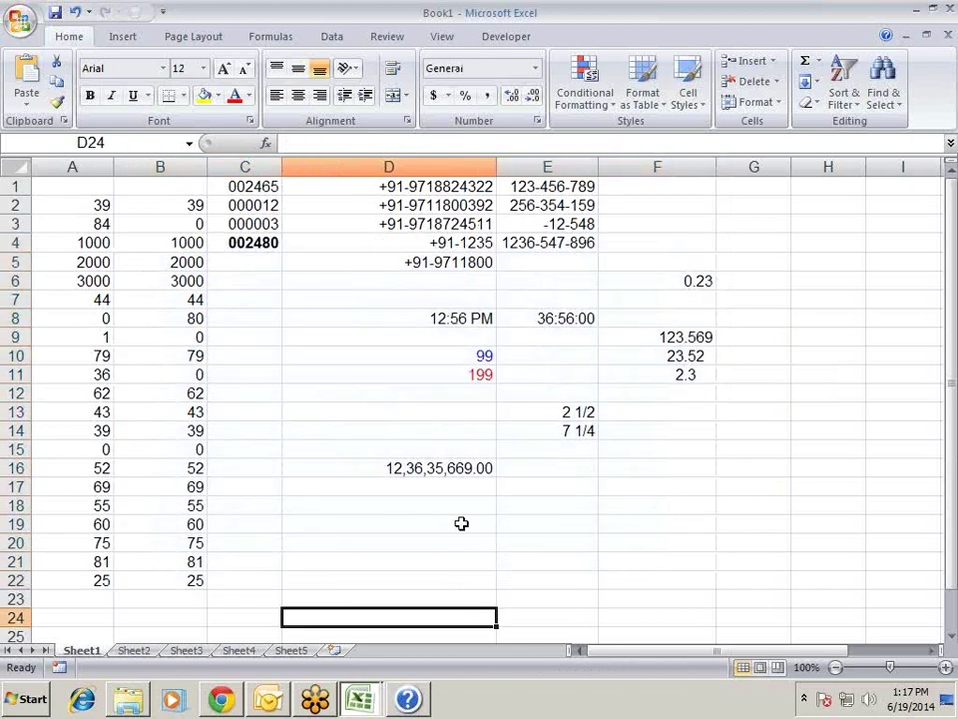
Step: Begin a =TEXT( formula in E16, next to D16's number
click(434, 471)
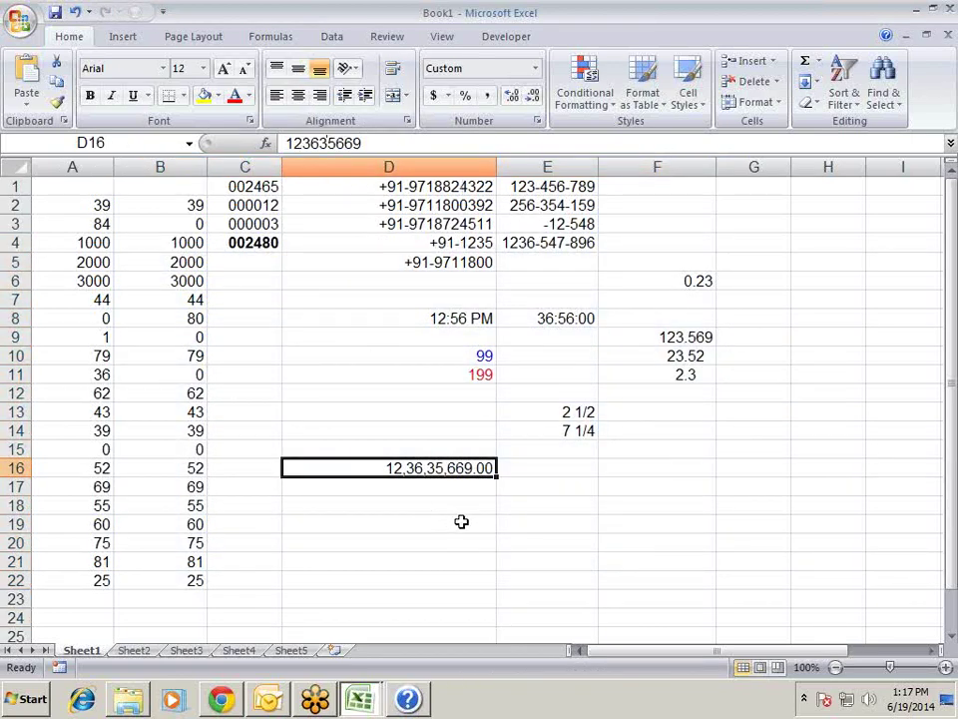
click(553, 469)
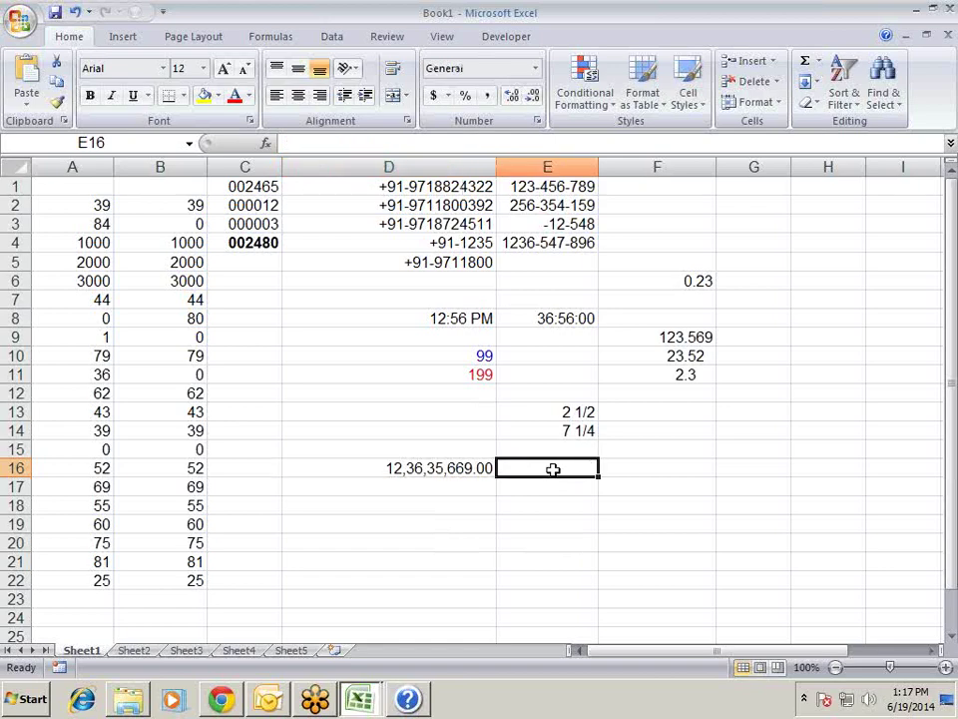
click(450, 474)
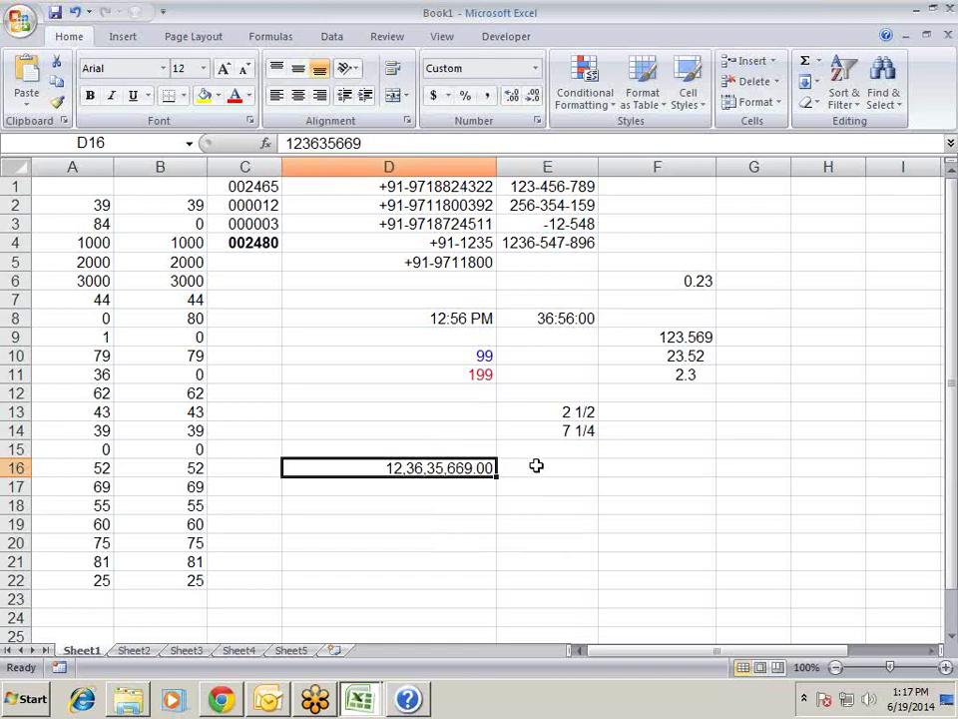
click(540, 467)
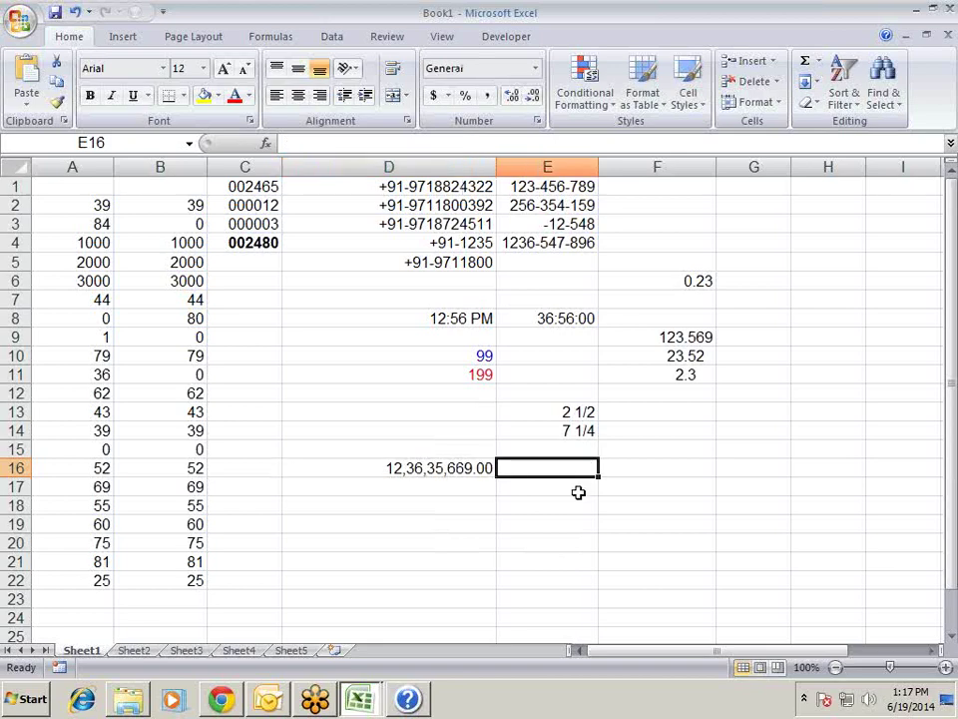
text(=te)
key(Tab)
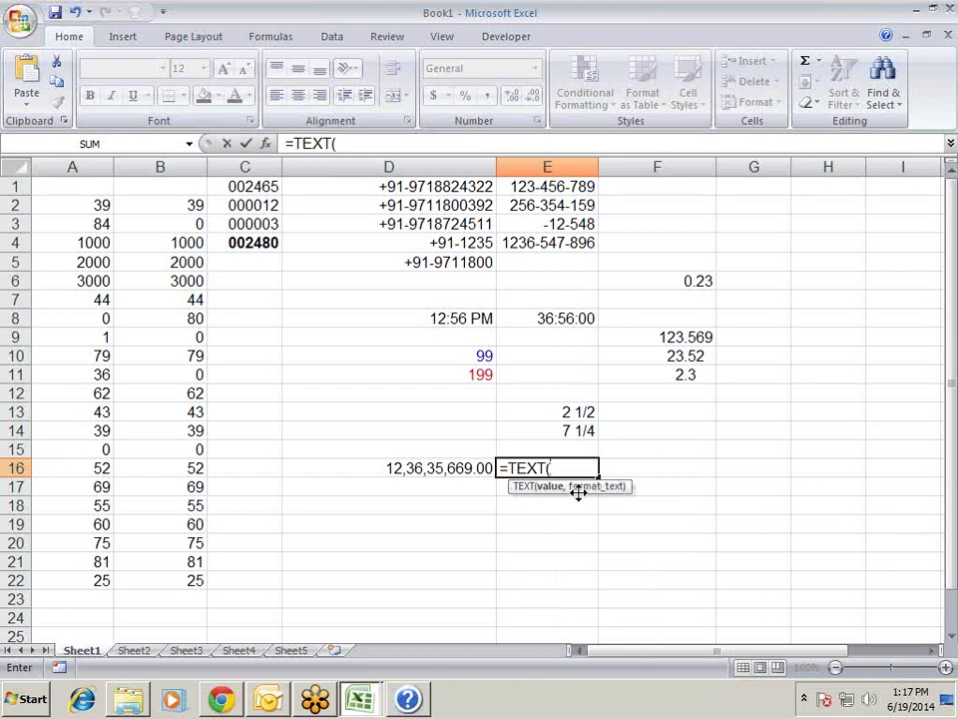
Step: Complete E16 as =TEXT(D16, pasted Indian grouping format code)
click(433, 472)
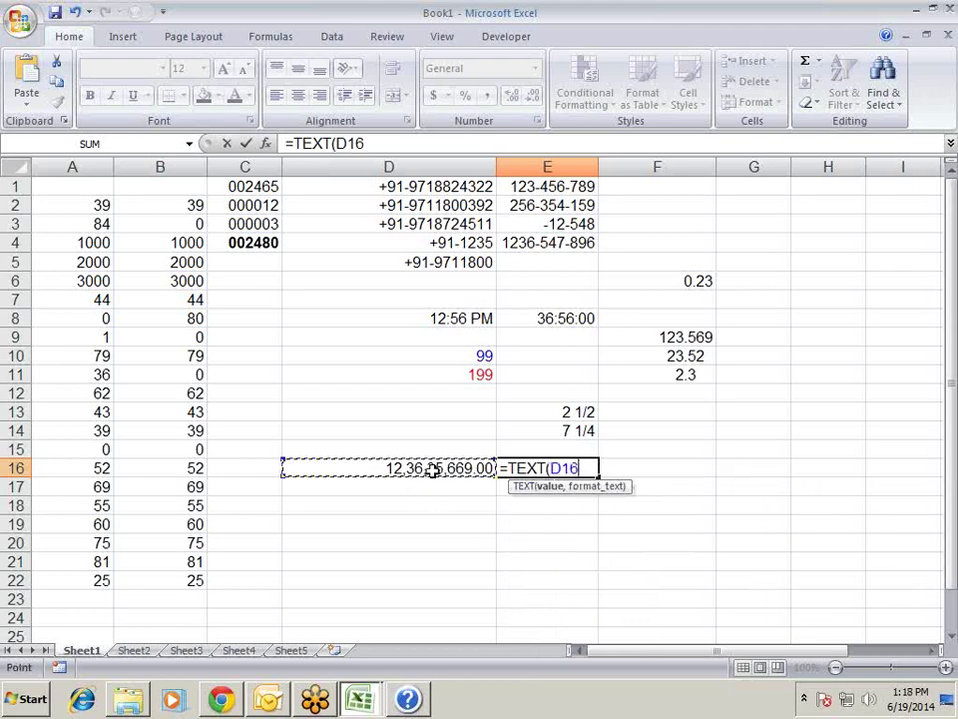
text(,)
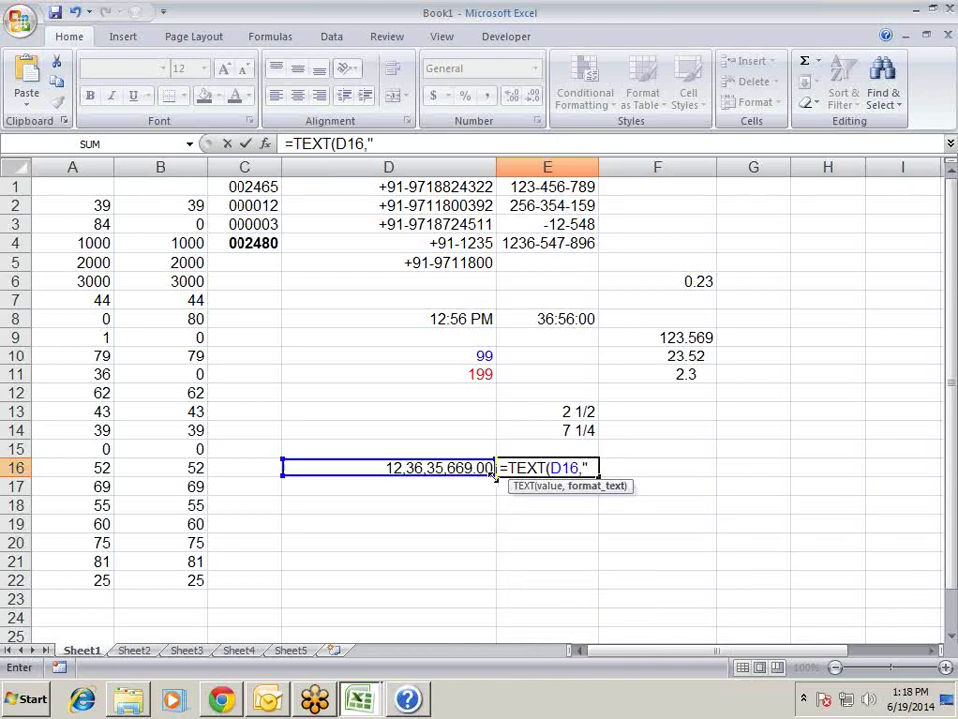
key(ctrl+v)
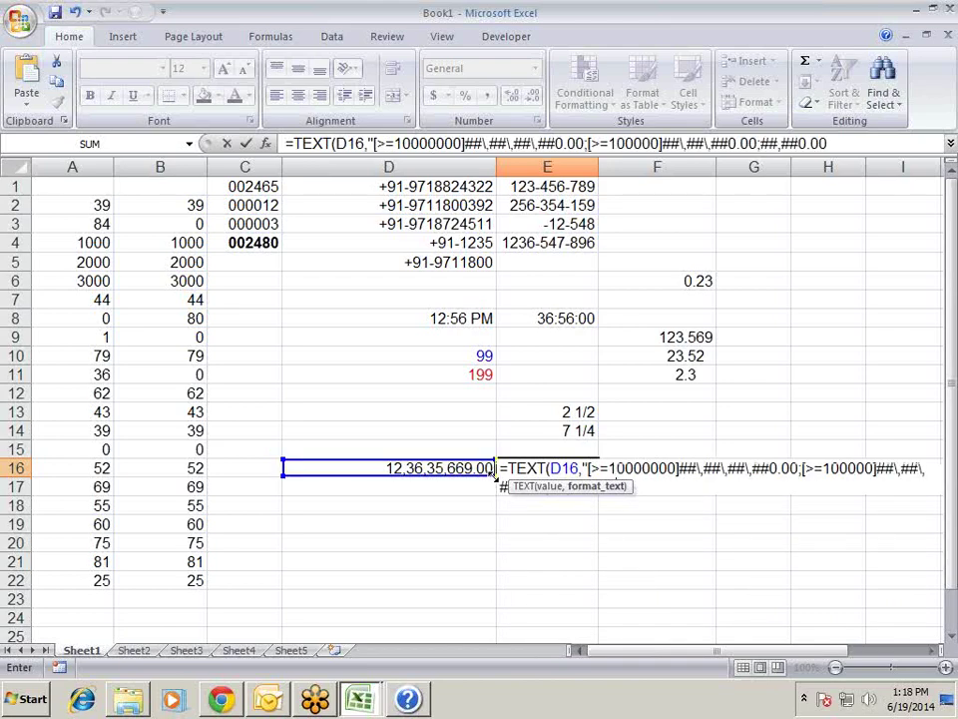
text("))
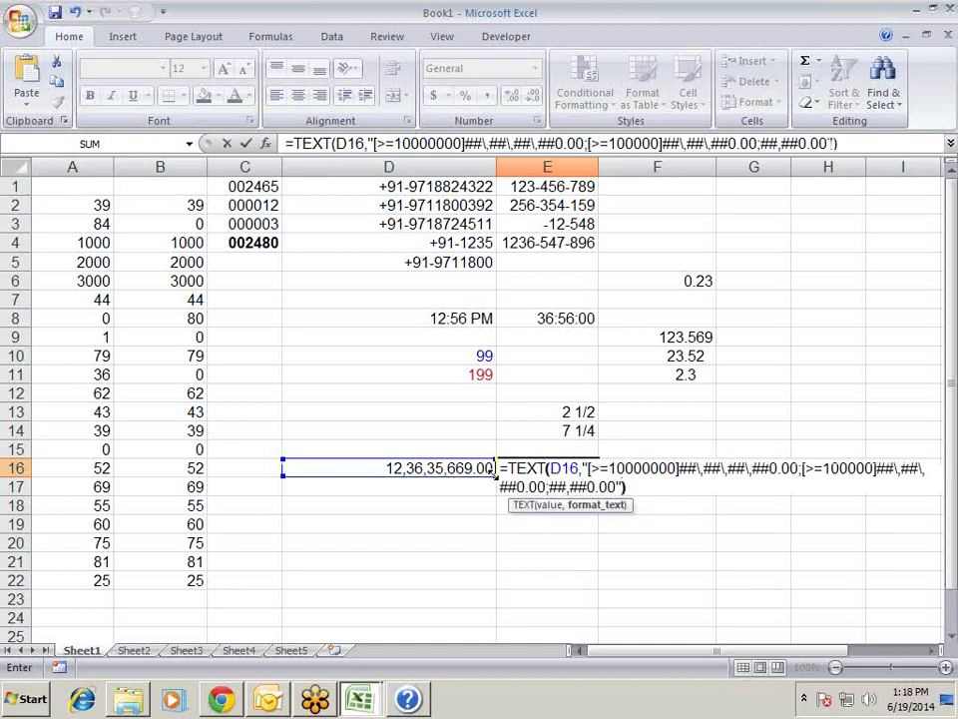
key(Return)
Step: Reset D16 to the General number format
key(Up)
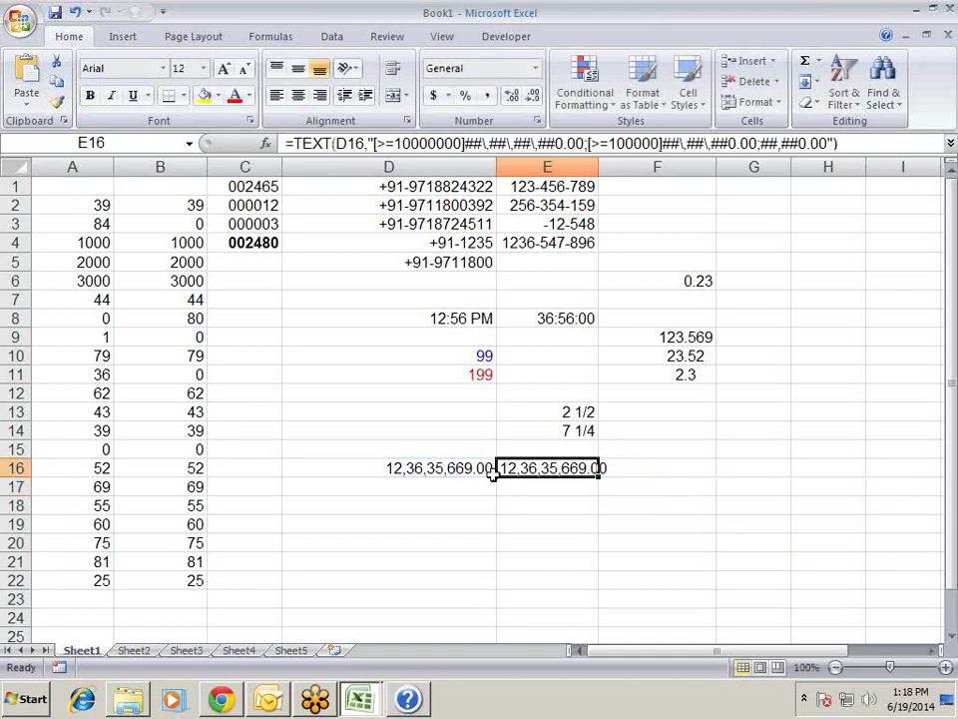
key(Left)
key(ctrl+shift+1)
key(ctrl+shift+grave)
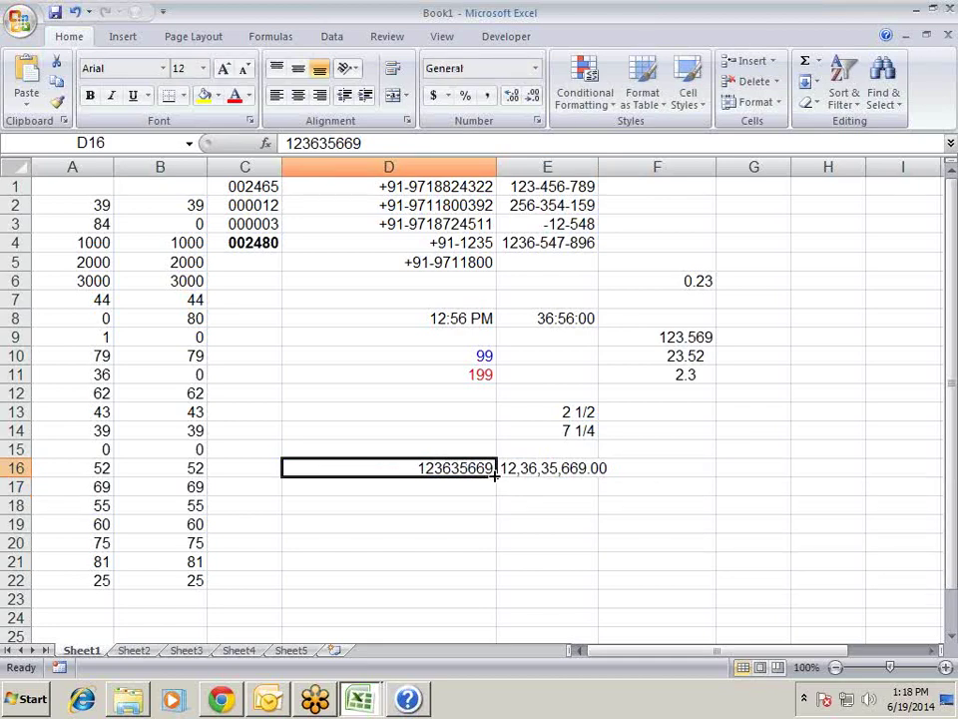
key(Down)
key(Up)
Step: Enter 2356 in D16 and today's date, 6/19/2014, in D19
text(12)
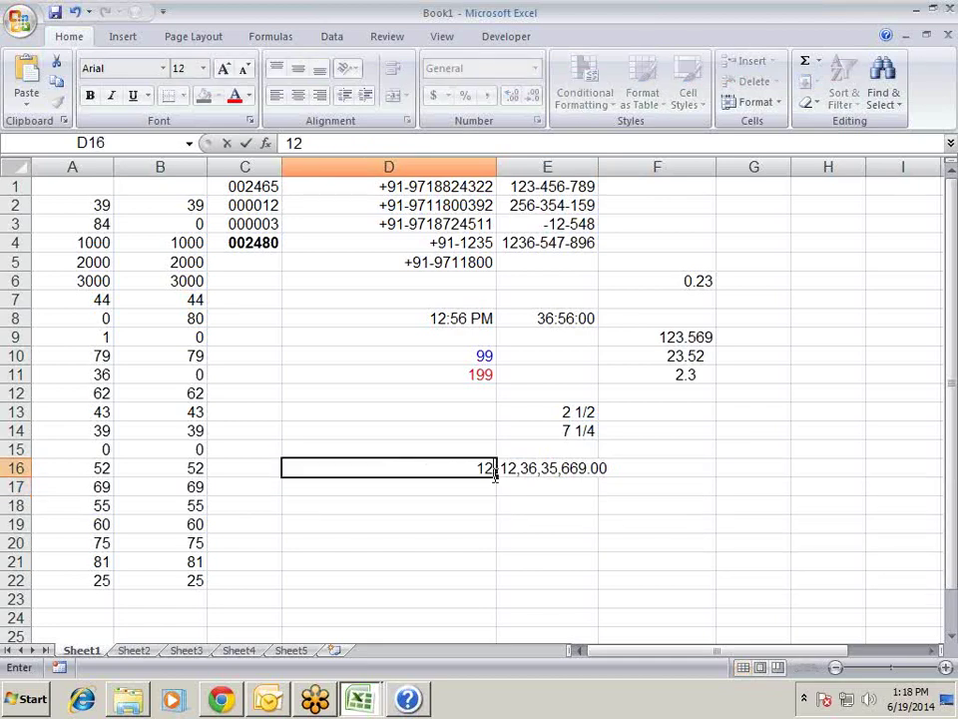
key(Return)
key(Up)
text(2356)
key(Return)
key(Return)
key(Return)
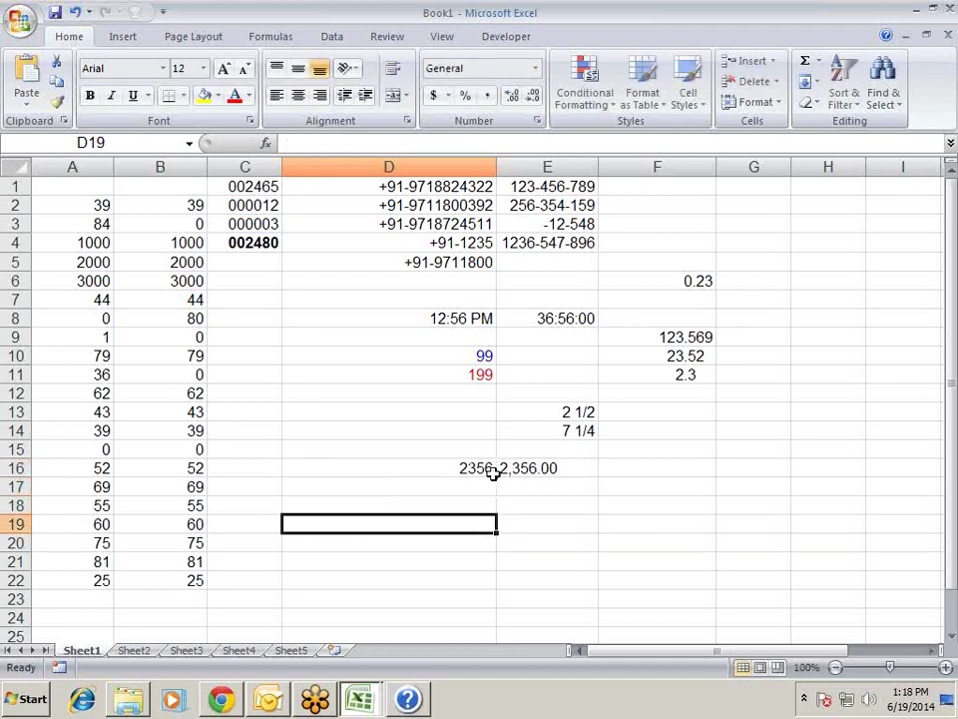
key(ctrl+semicolon)
key(ctrl+Return)
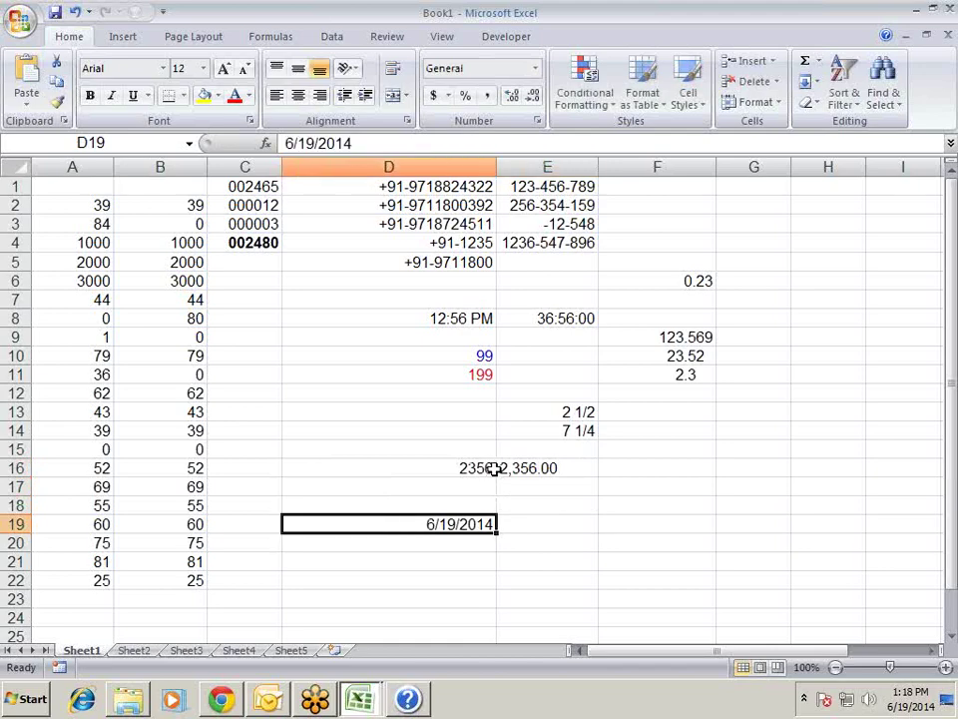
Step: Show D19 as serial 41809 and add =TEXT(D19,"dd-mmm-yy") in E19, giving 19-Jun-14
key(ctrl+shift+grave)
key(Right)
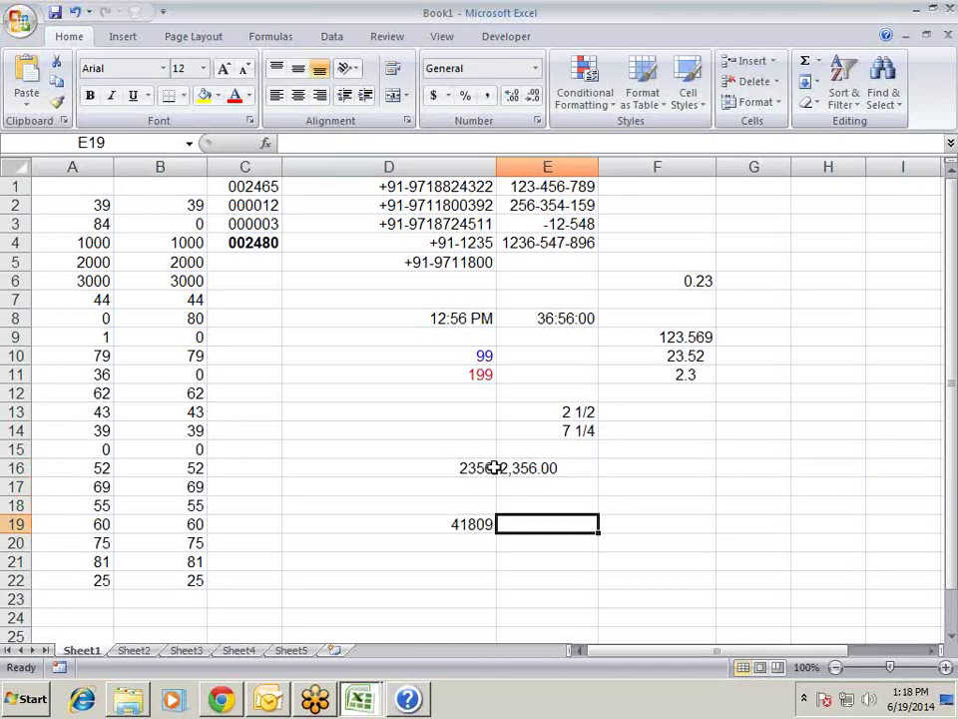
text(=te)
key(Tab)
key(Left)
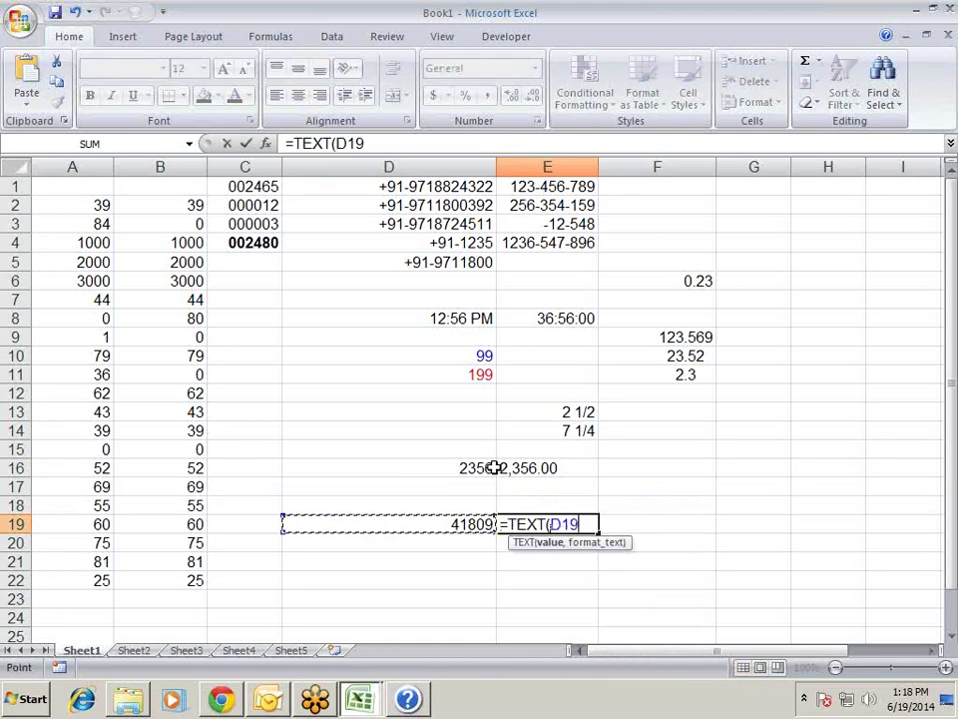
text(,")
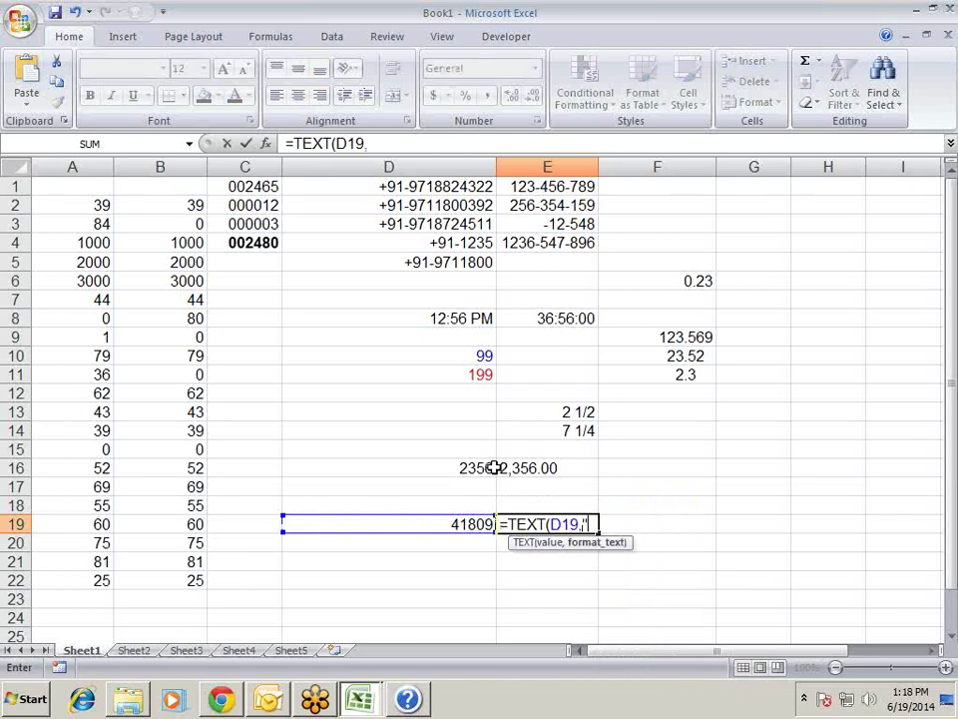
text(dd)
text(-mmm-yy")
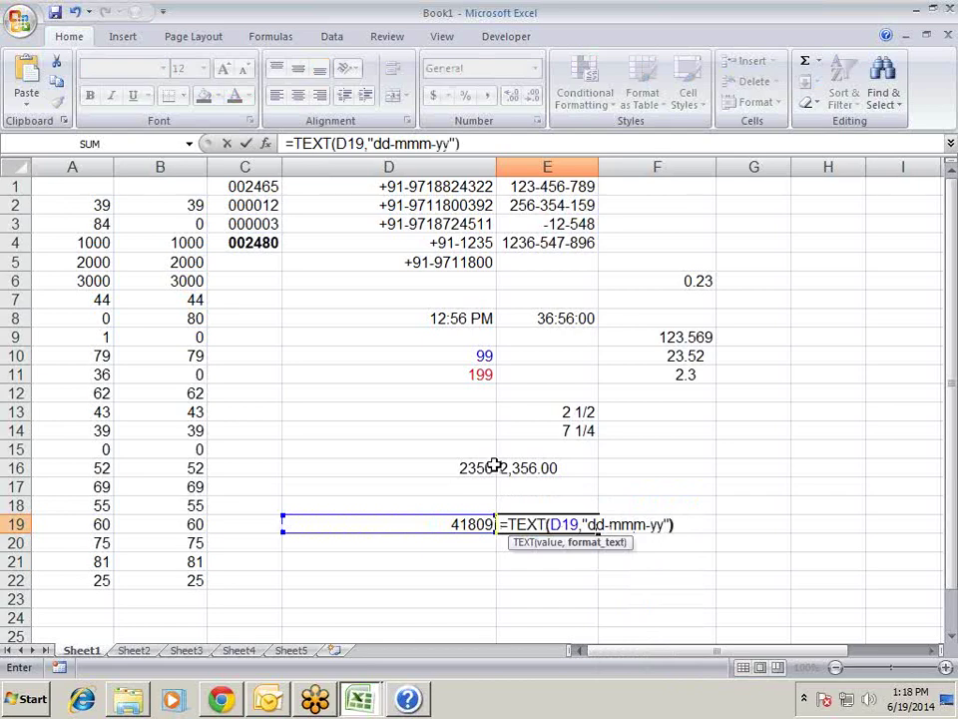
key(Return)
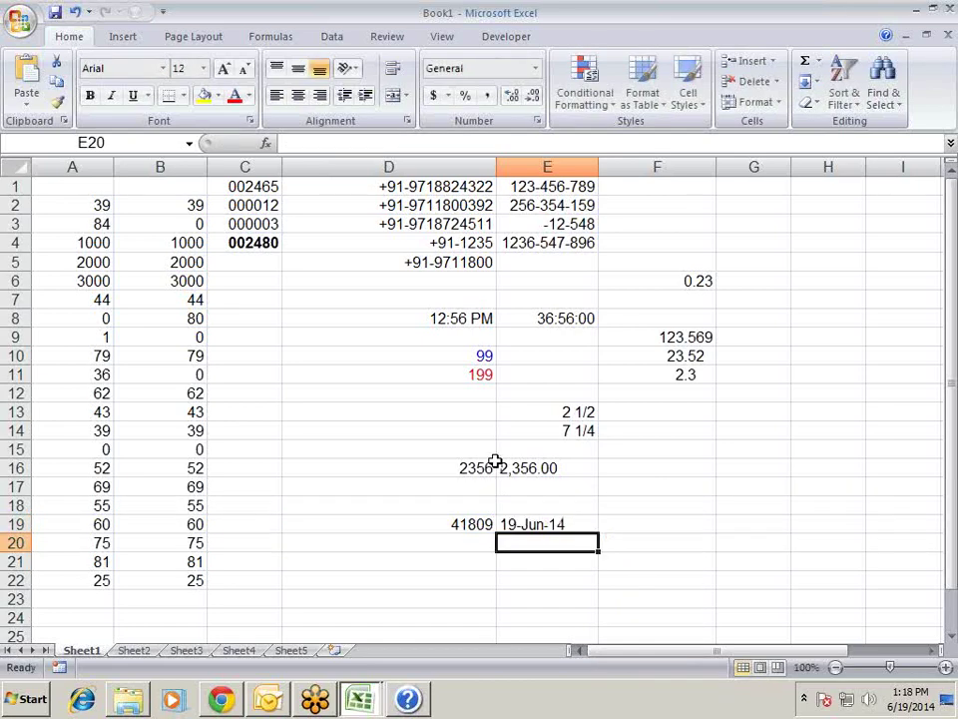
Step: Paste E19's result into F19 as the fixed value 19-Jun-14 and compare both cells
key(Up)
key(ctrl+c)
key(Right)
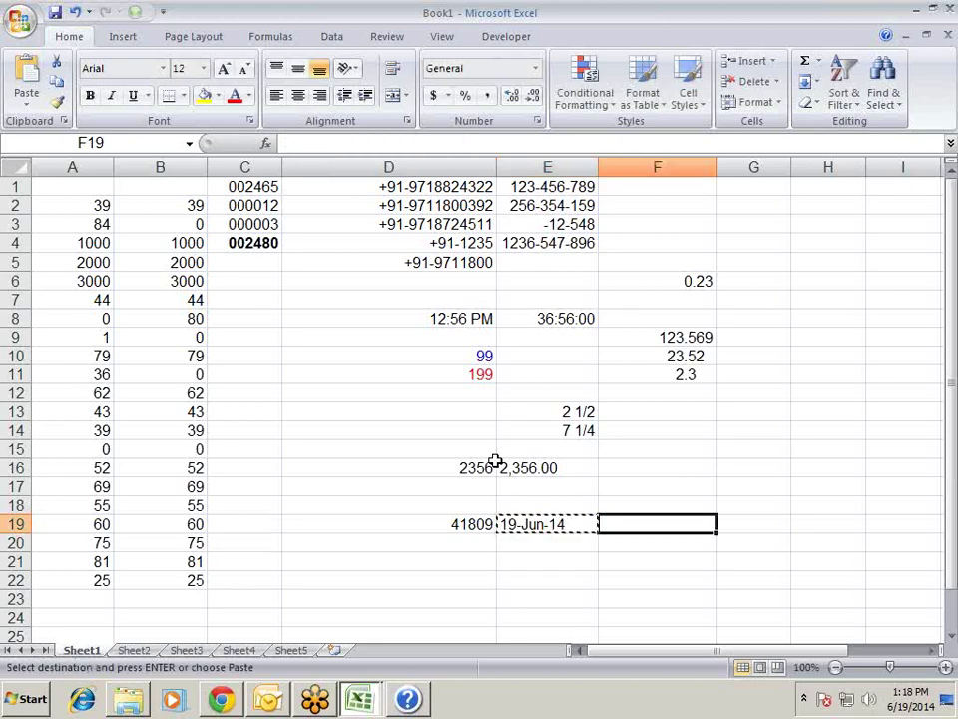
key(ctrl+alt+v)
key(v)
key(Return)
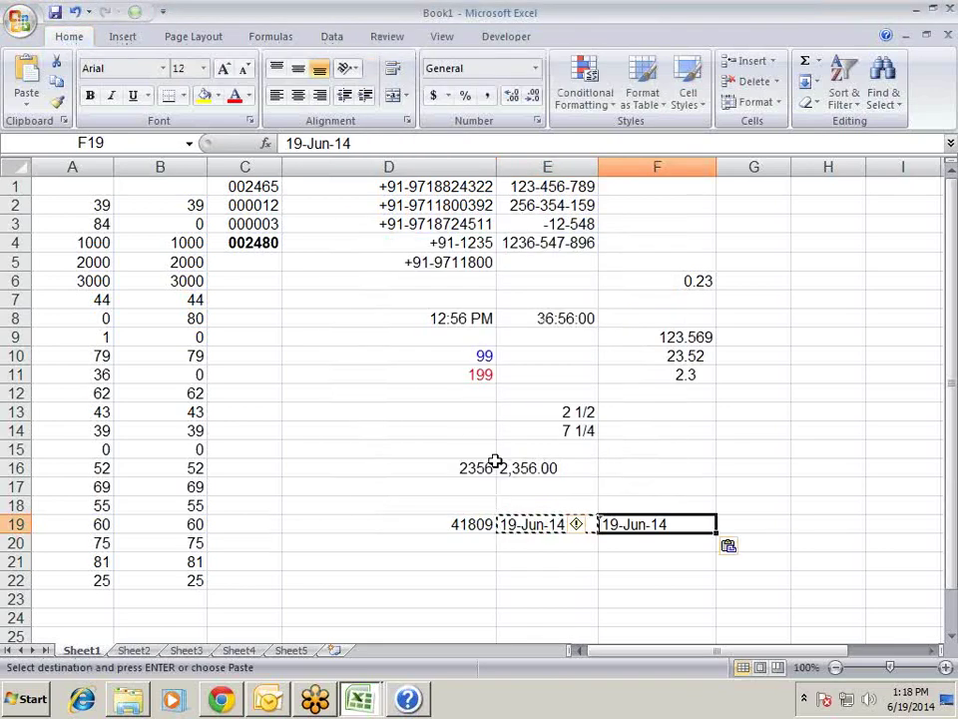
key(Escape)
key(Right)
key(Left)
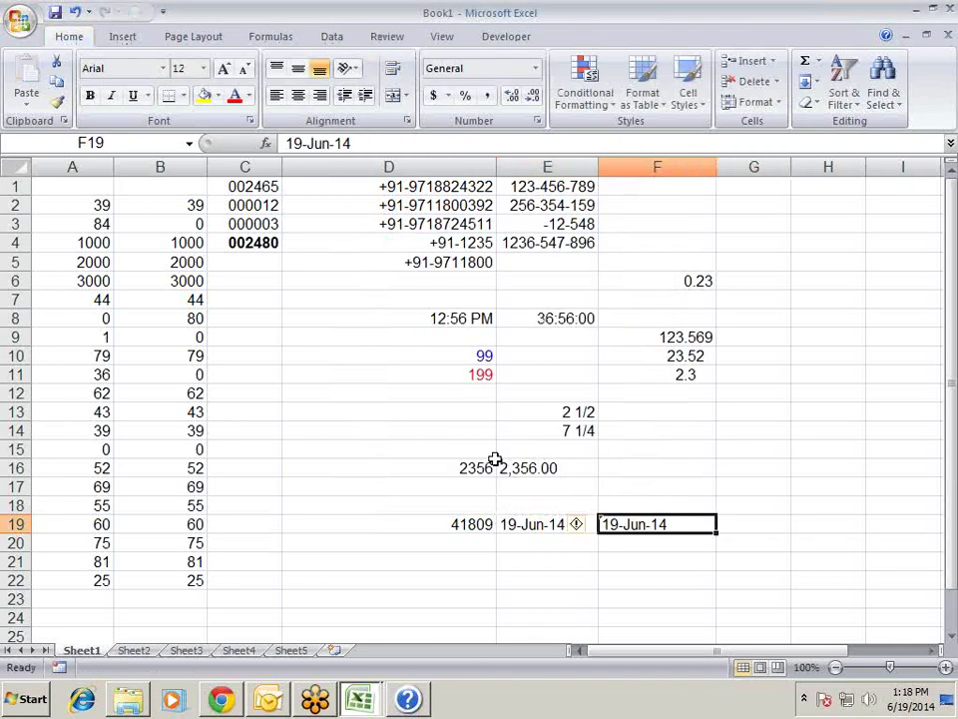
key(Left)
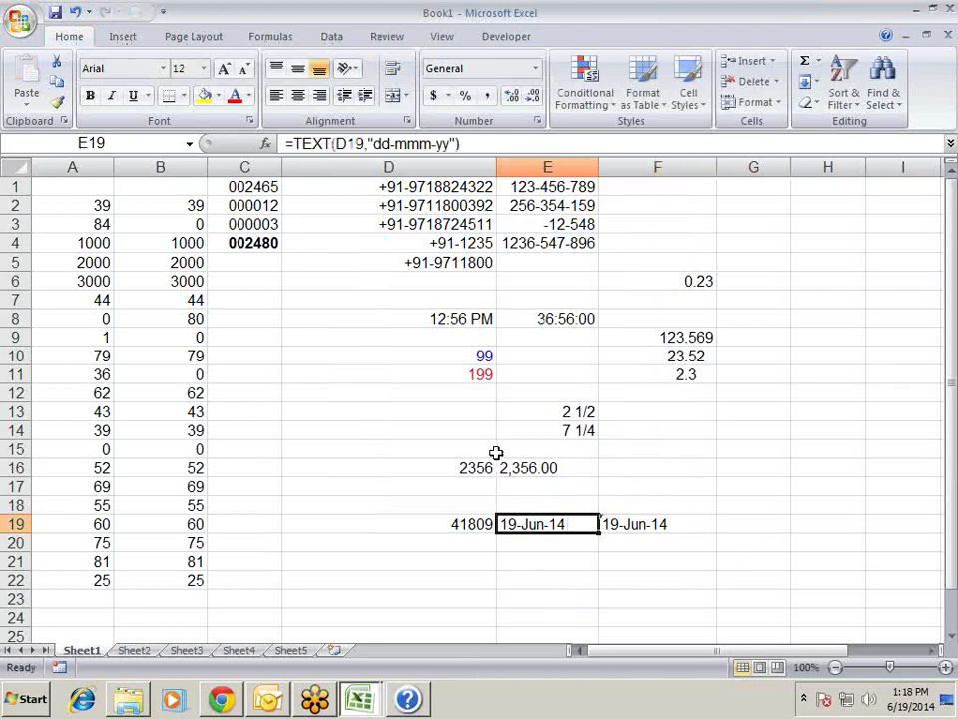
key(Right)
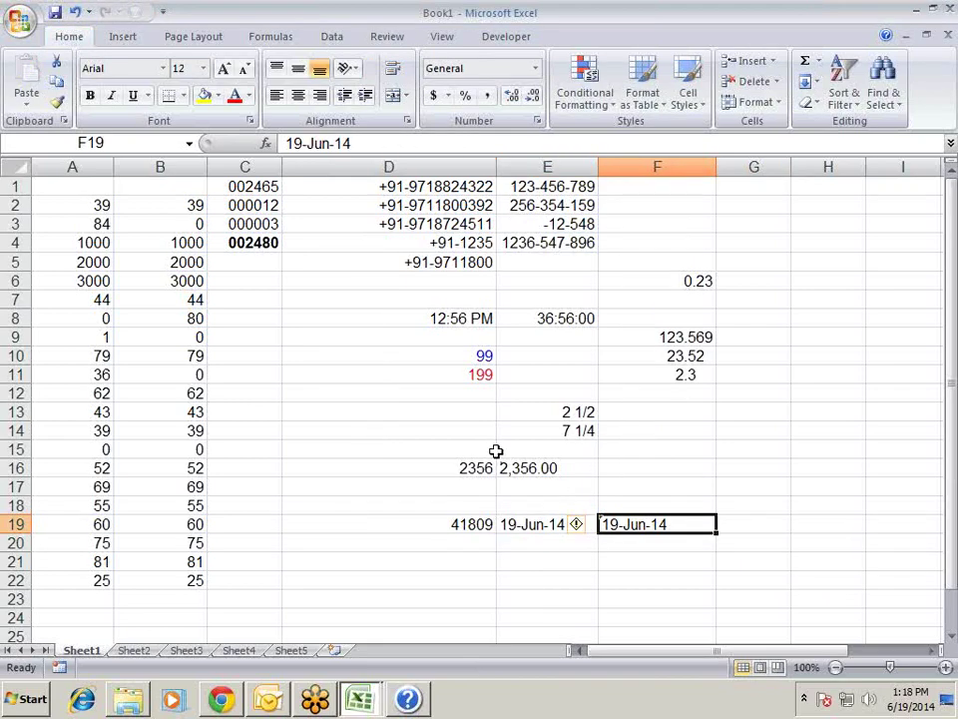
key(Left)
key(Left)
key(Left)
key(Left)
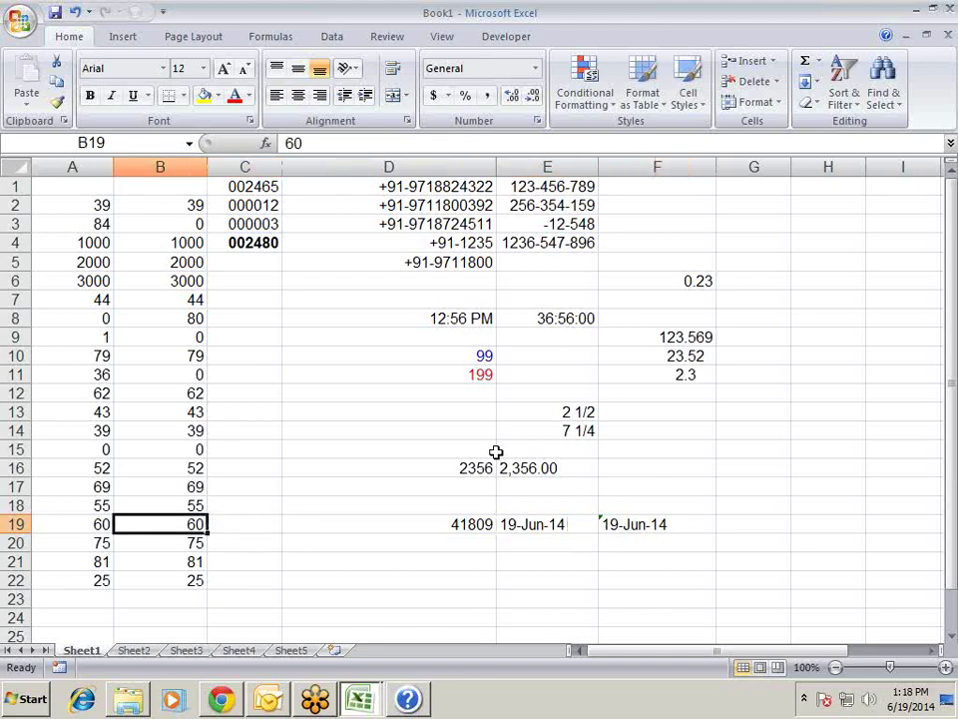
Step: Copy the zero-padded numbers in C1:C4
key(Up)
key(Up)
key(Up)
key(Up)
key(Up)
key(Up)
key(Up)
key(Up)
key(Up)
key(Up)
key(Up)
key(Up)
key(Right)
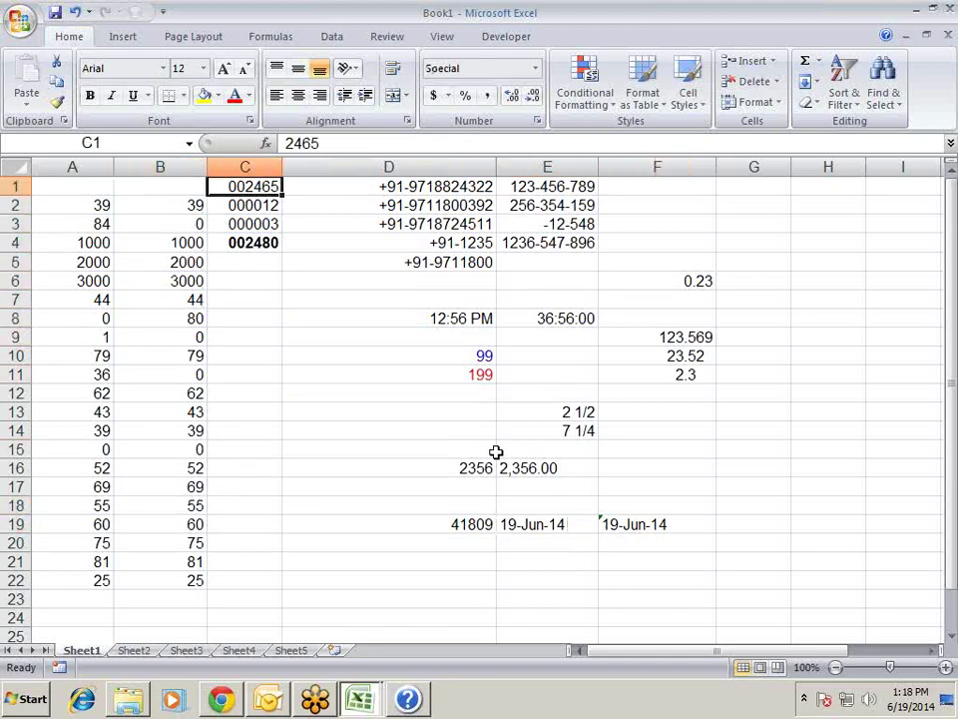
key(shift+Down)
key(shift+Down)
key(shift+Down)
key(ctrl+c)
key(Right)
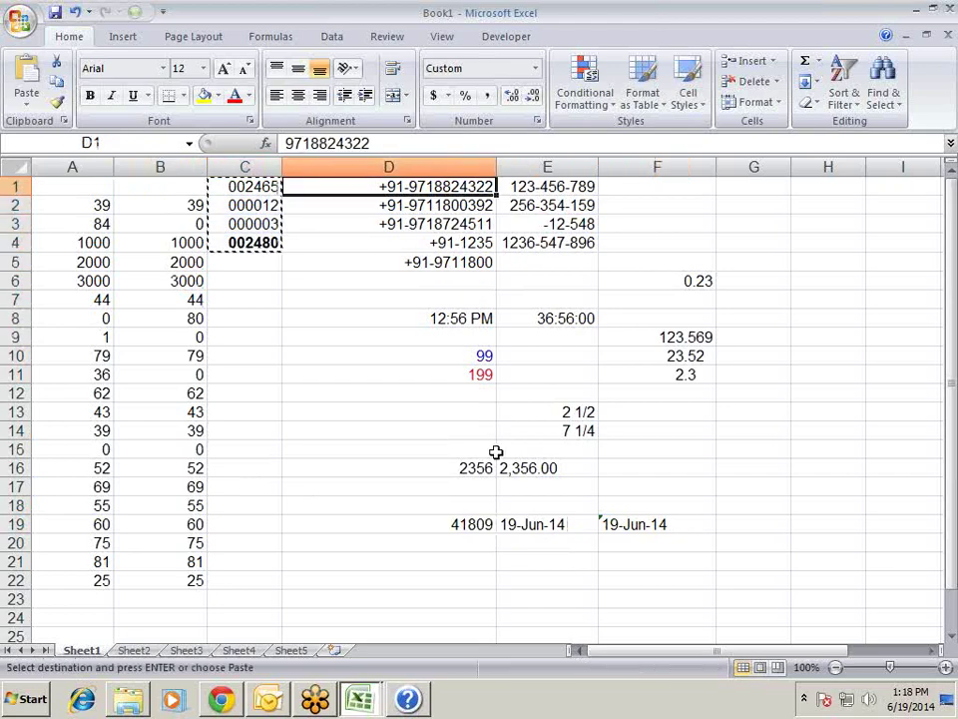
key(Down)
key(Down)
key(Down)
key(Down)
key(Down)
key(Down)
key(Left)
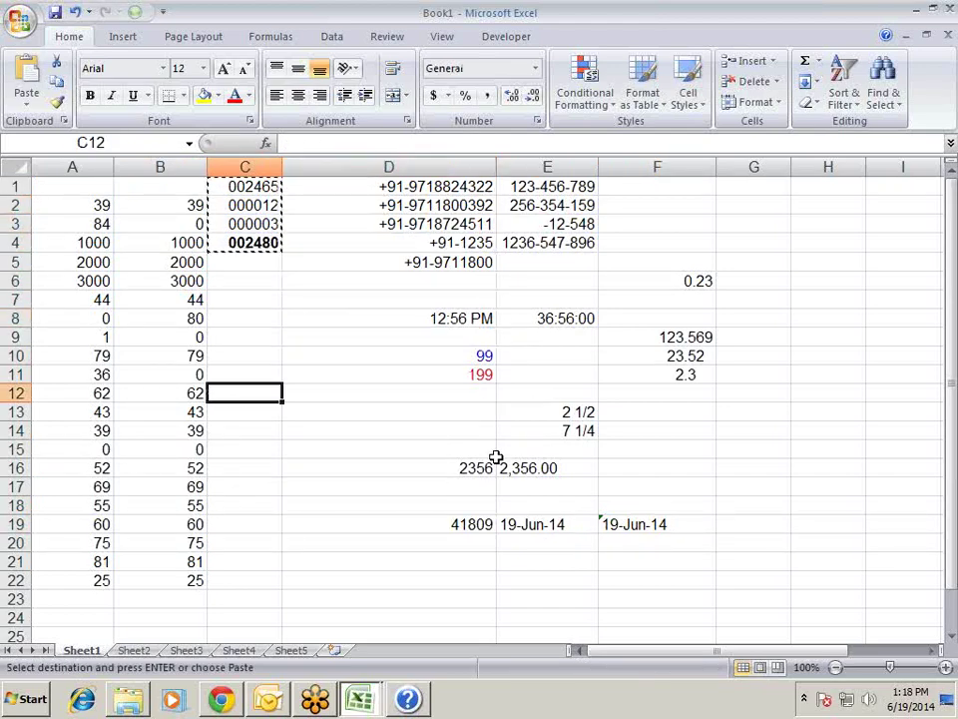
key(Right)
Step: Paste them as values into D12:D15, where the leading zeros disappear
key(alt+e)
key(s)
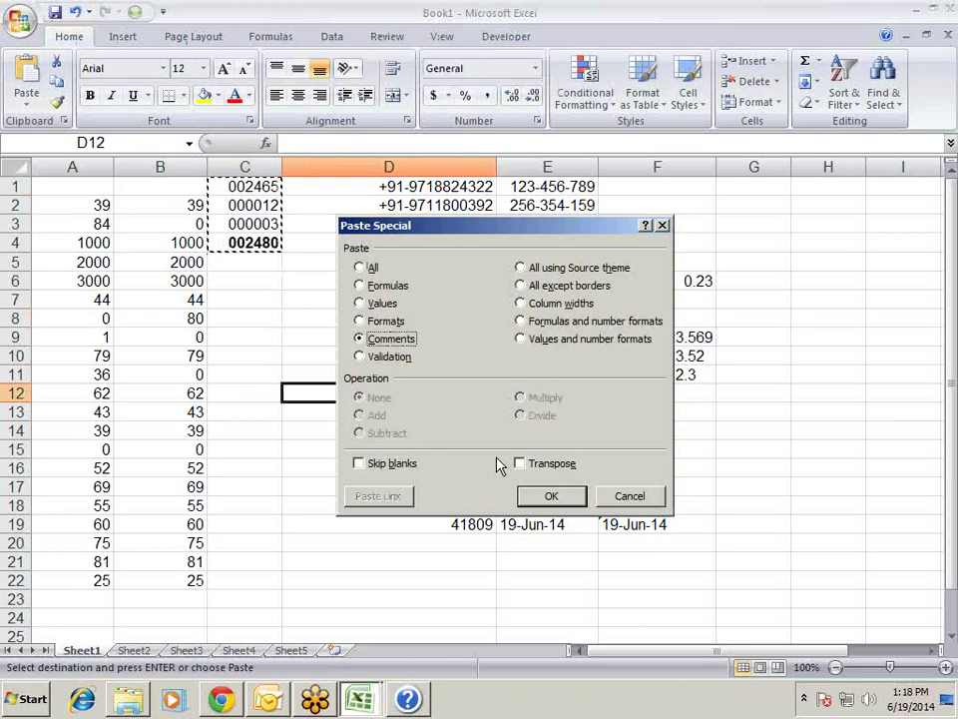
key(v)
key(Return)
key(Up)
key(Down)
key(Right)
key(Left)
key(Escape)
Step: Clear the demo contents of D1:G18
key(Up)
key(Up)
key(Up)
key(Up)
key(Up)
key(Up)
key(shift+Right)
key(shift+Right)
key(shift+Right)
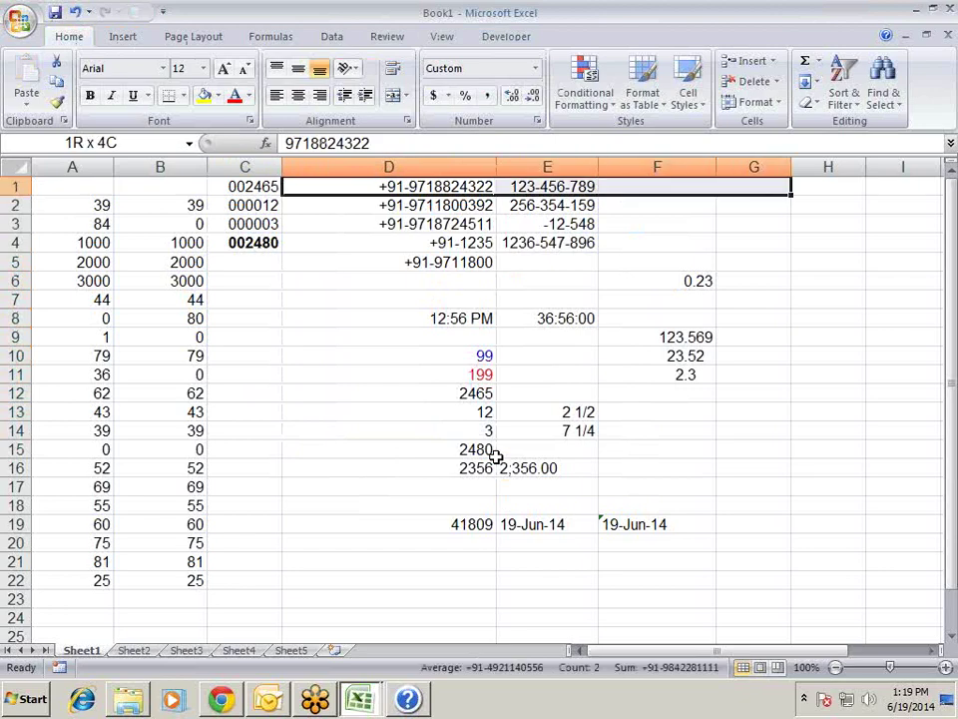
key(shift+Down)
key(shift+Down)
key(shift+Down)
key(shift+Down)
key(Delete)
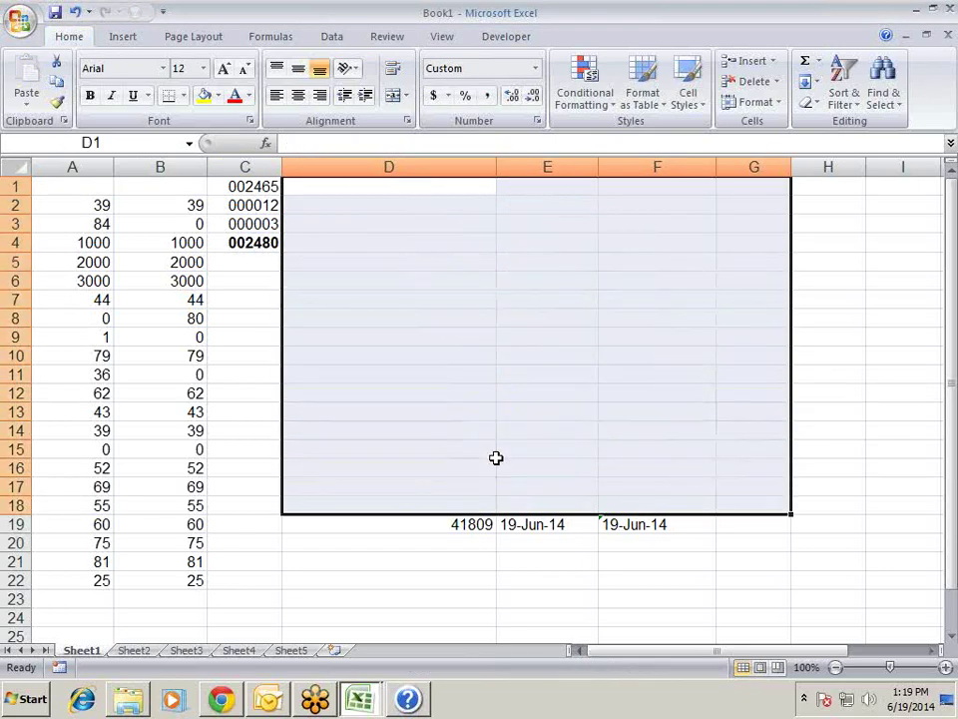
Step: Clear row 19's values and enter =TEXT(C1,"000000") in D1
key(shift+Down)
key(Delete)
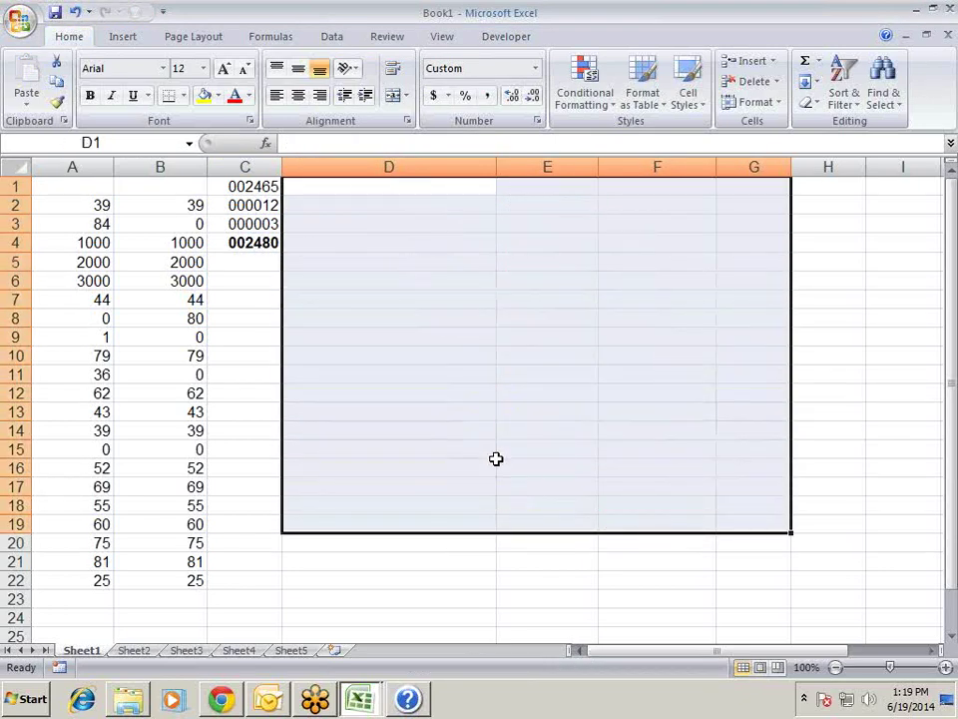
key(Up)
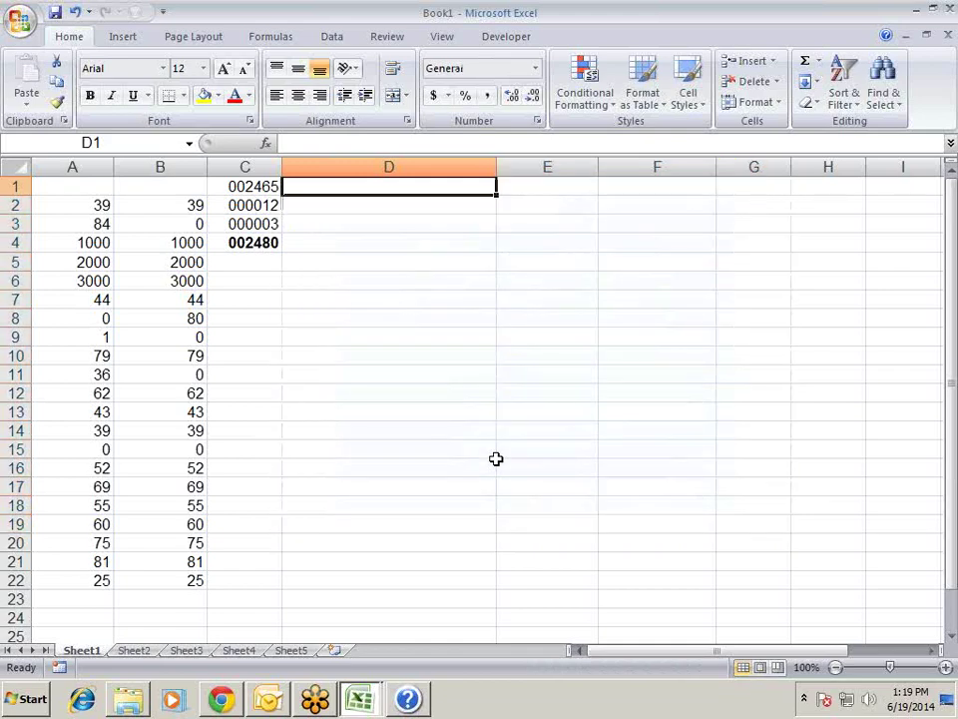
text(=te)
key(Tab)
key(Left)
text(,)
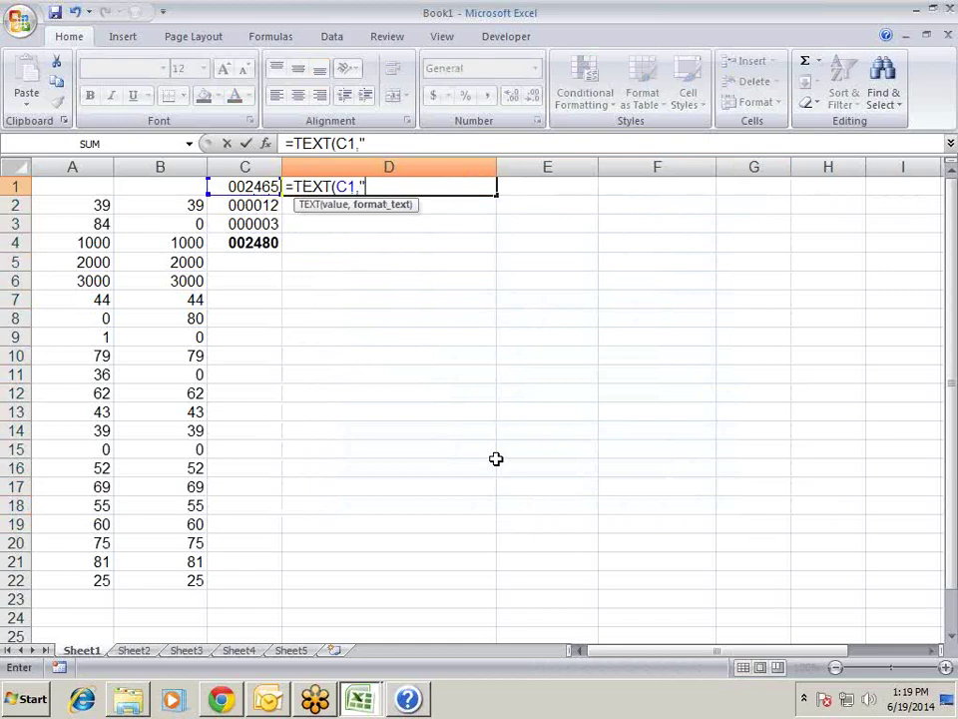
text(000000)
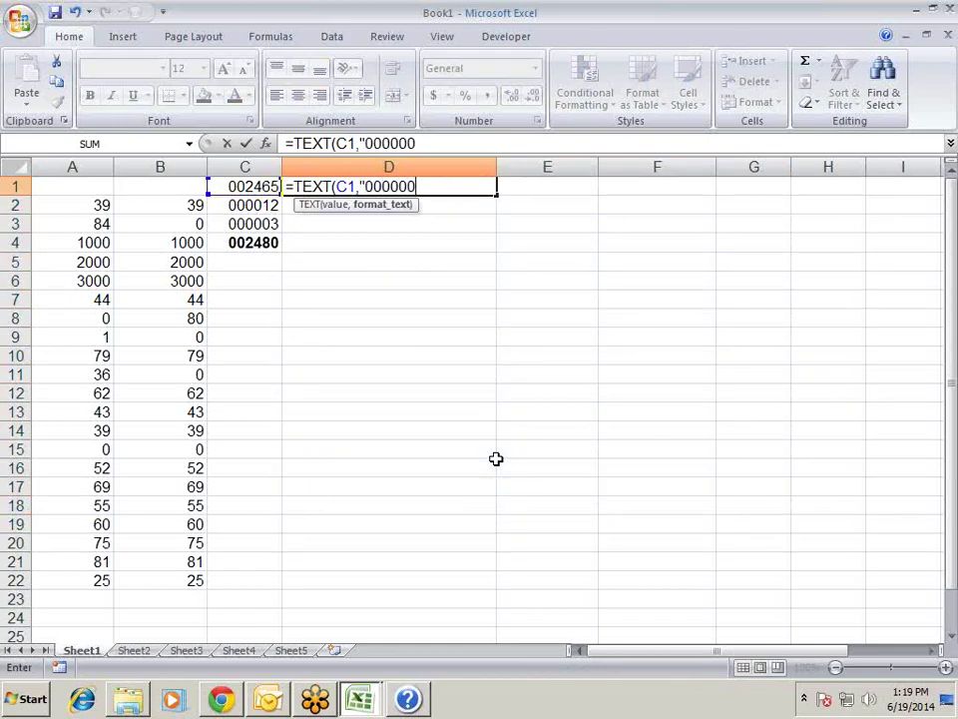
text("))
key(Return)
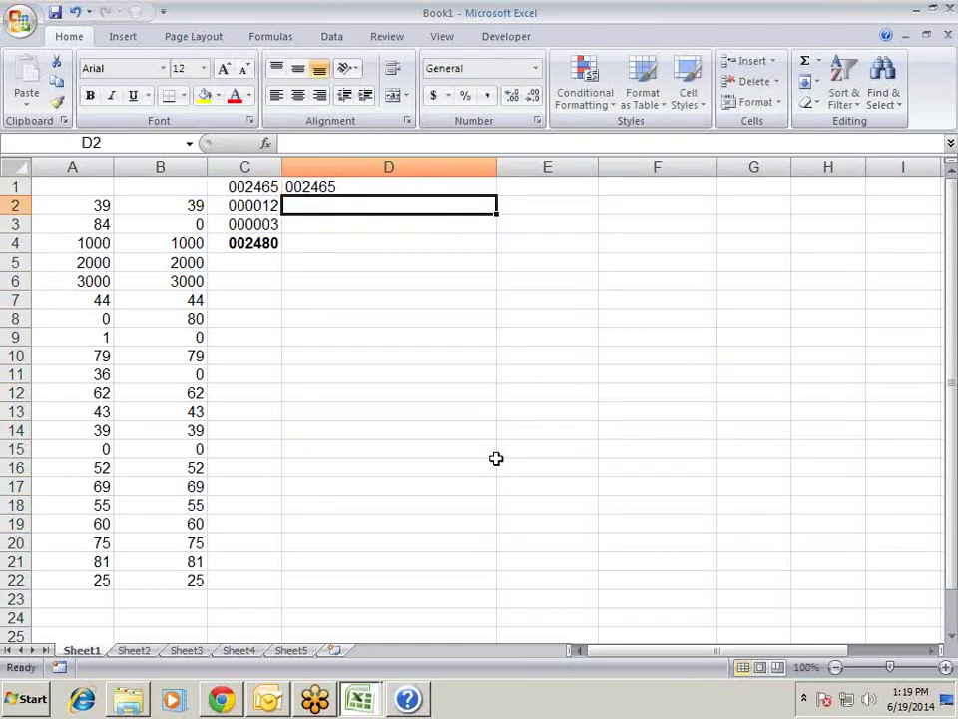
Step: Fill the TEXT formula down from D1 to D4
key(ctrl+d)
key(Down)
key(ctrl+d)
key(Down)
key(ctrl+d)
key(Down)
key(Up)
key(Up)
key(Up)
key(Up)
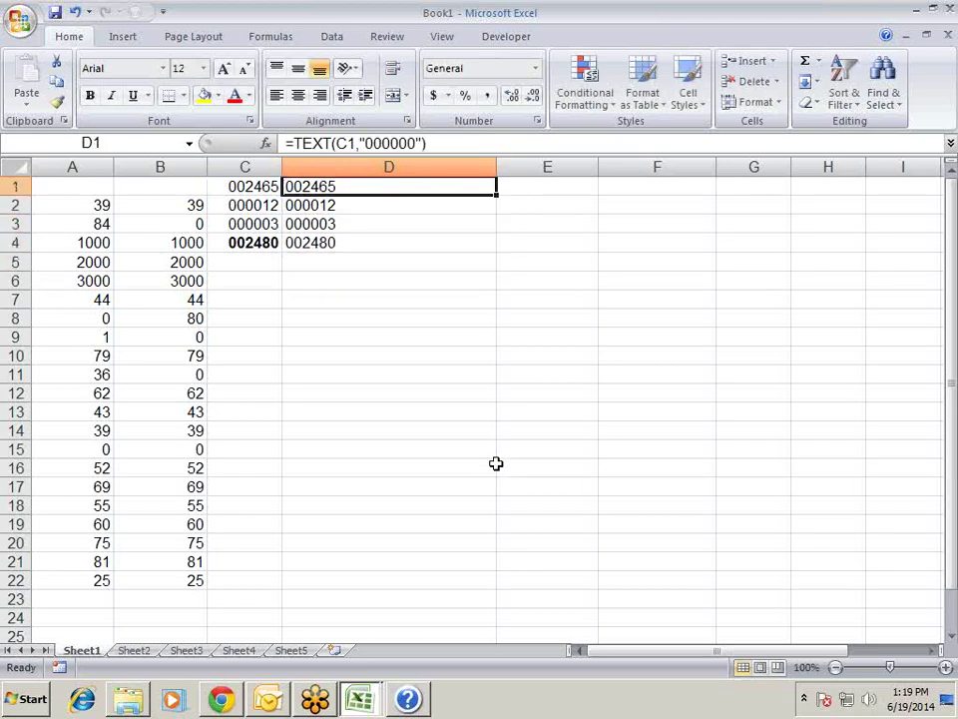
Step: Paste D1:D4's results into F1:F4 as values, keeping 002465, 000012, 000003, 002480
key(shift+Down)
key(shift+Down)
key(shift+Down)
key(ctrl+c)
key(Right)
key(Right)
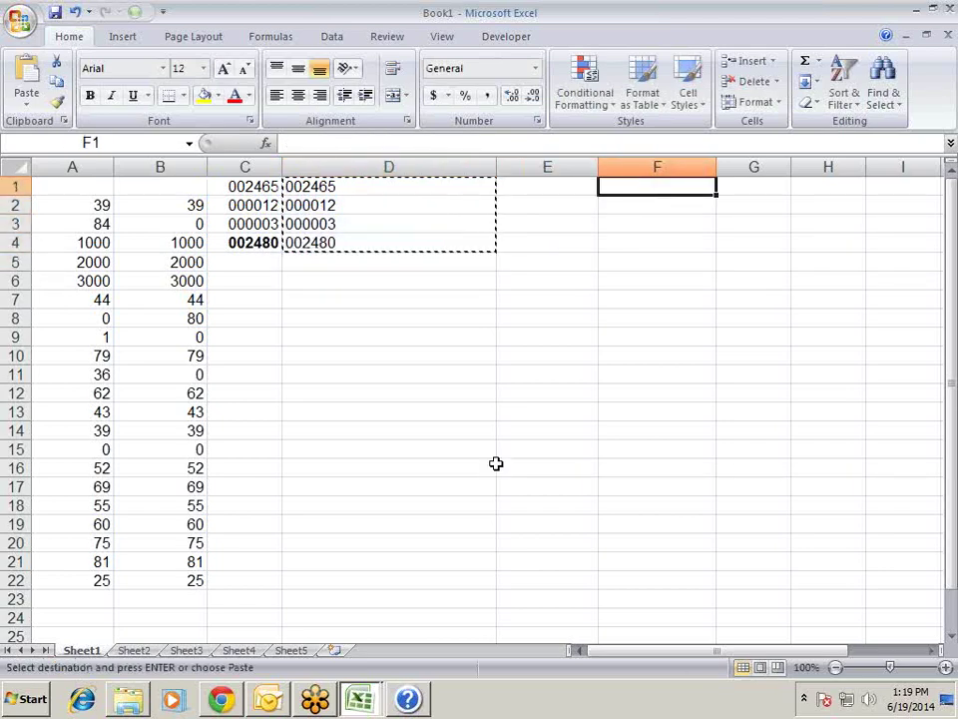
key(ctrl+alt+v)
key(v)
key(Return)
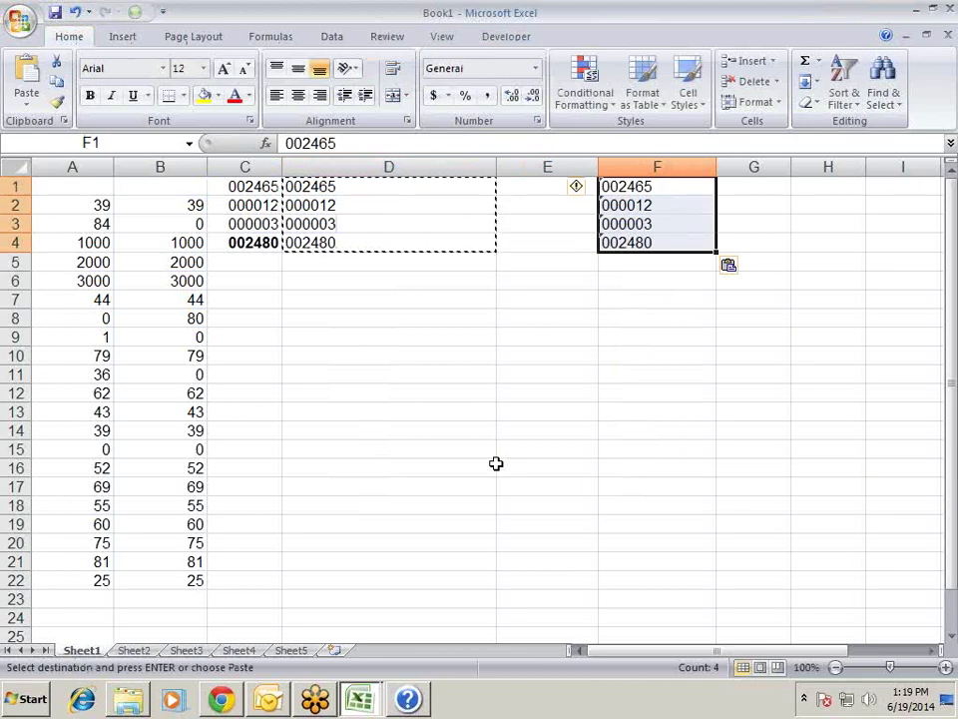
key(Down)
key(Down)
key(Down)
key(Up)
key(Up)
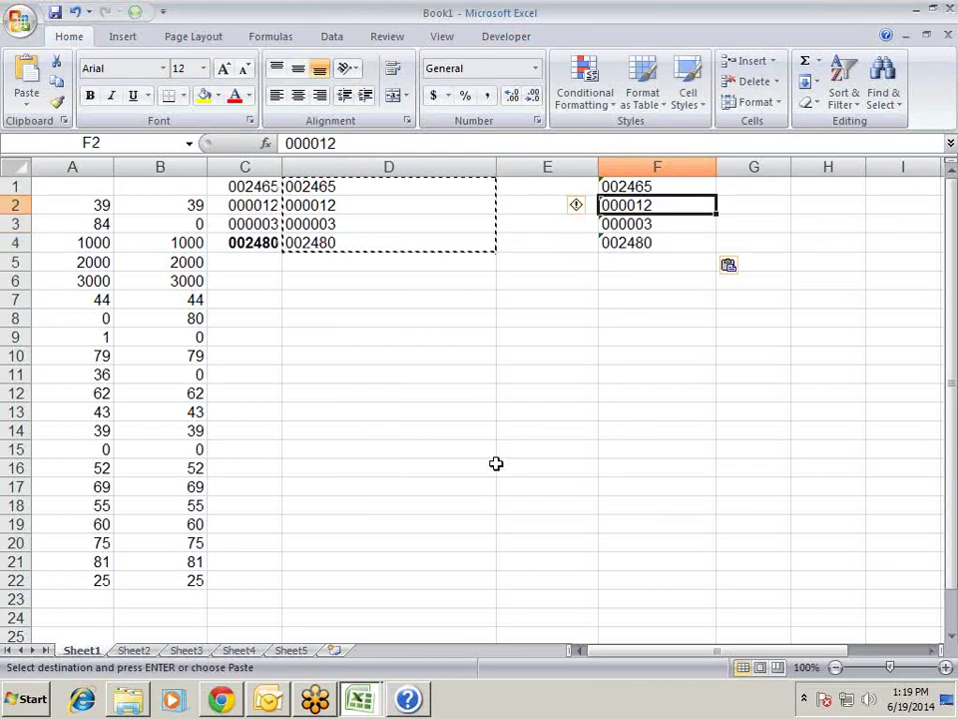
key(Escape)
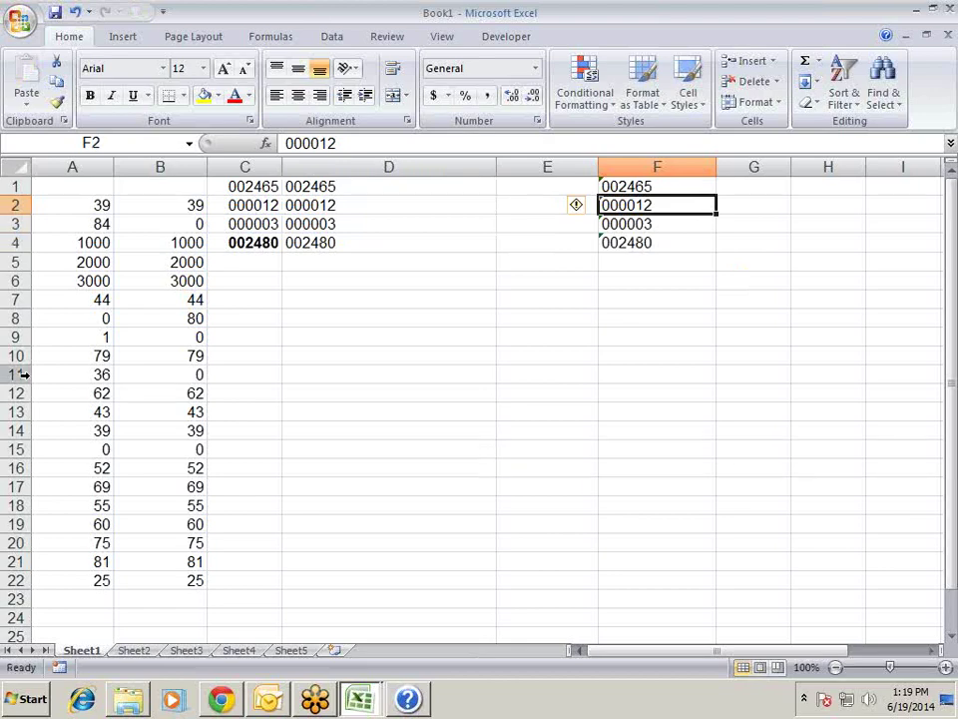
click(407, 358)
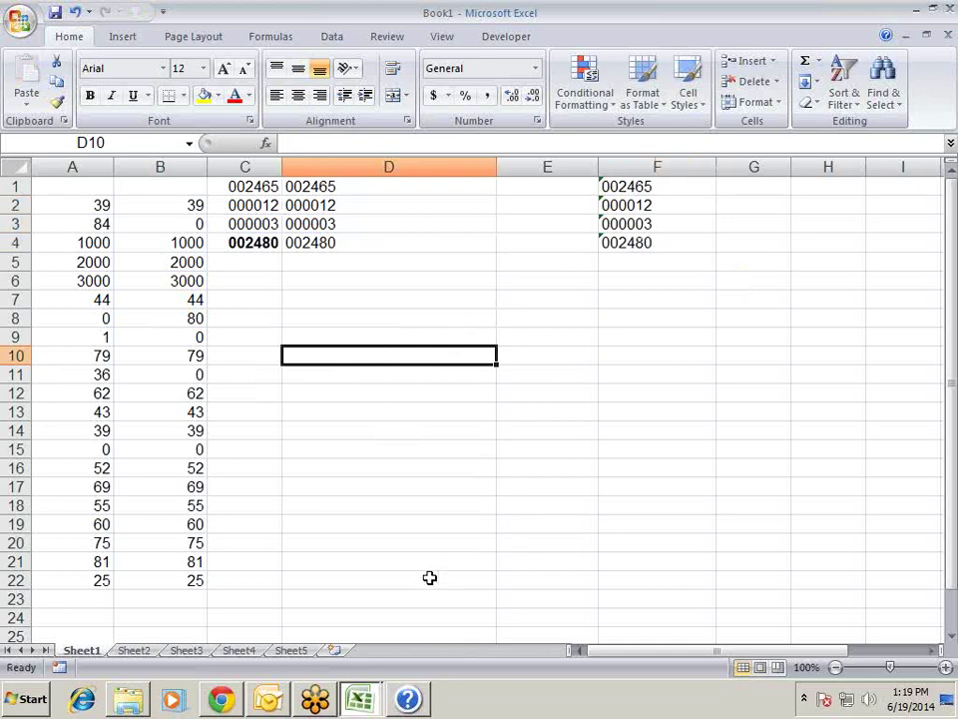
Step: In Book1, enter Name followed by an underscore line in D7
click(362, 699)
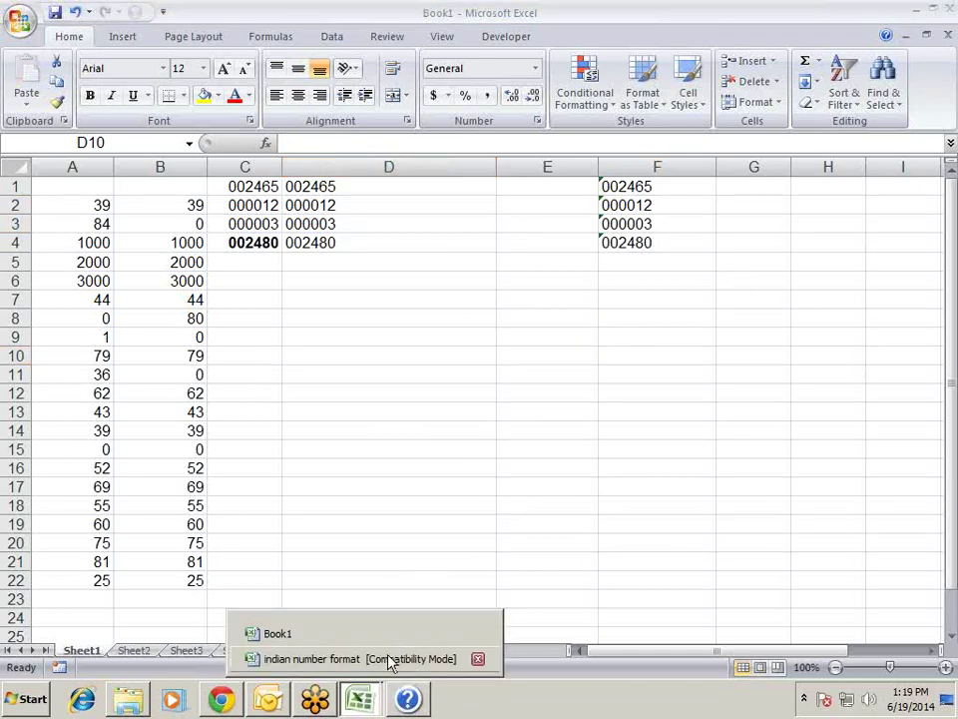
click(461, 279)
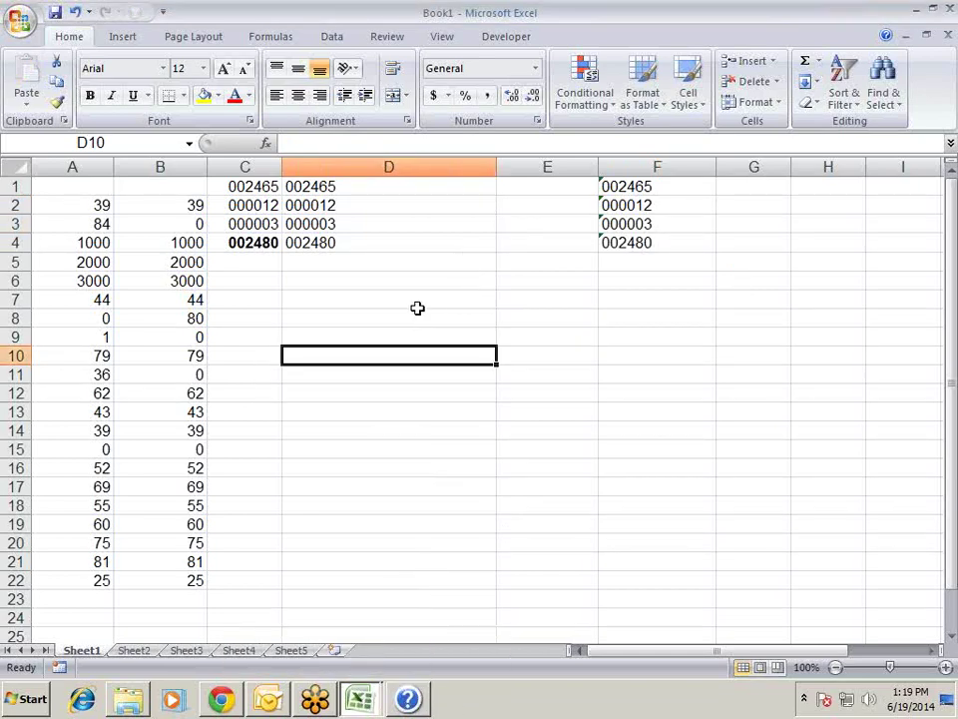
click(415, 302)
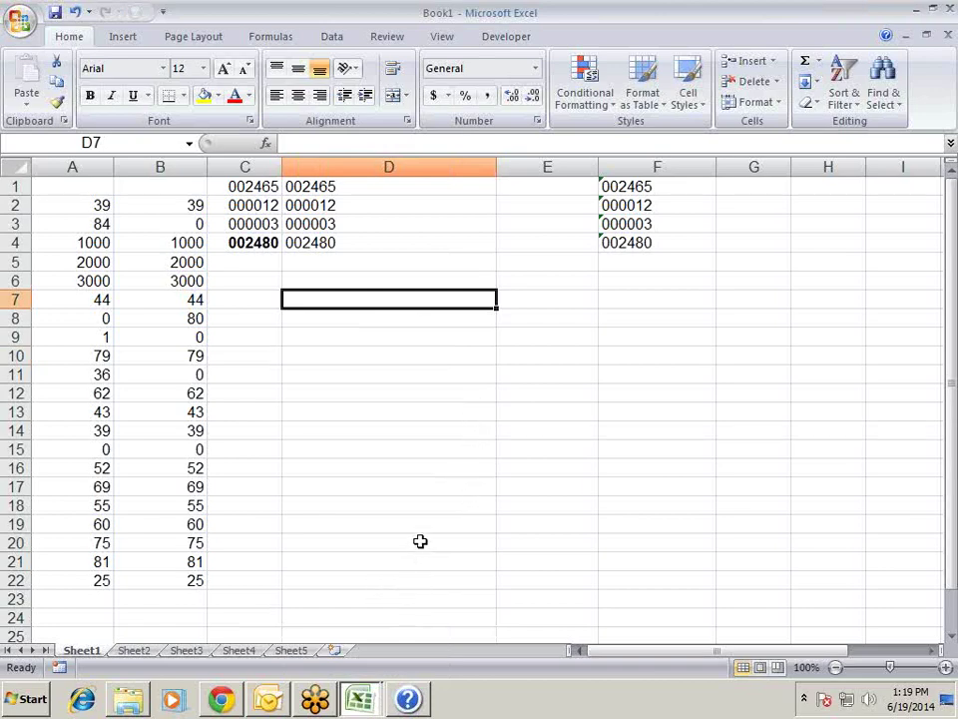
text(sa)
key(Escape)
text(Name)
key(Return)
key(Up)
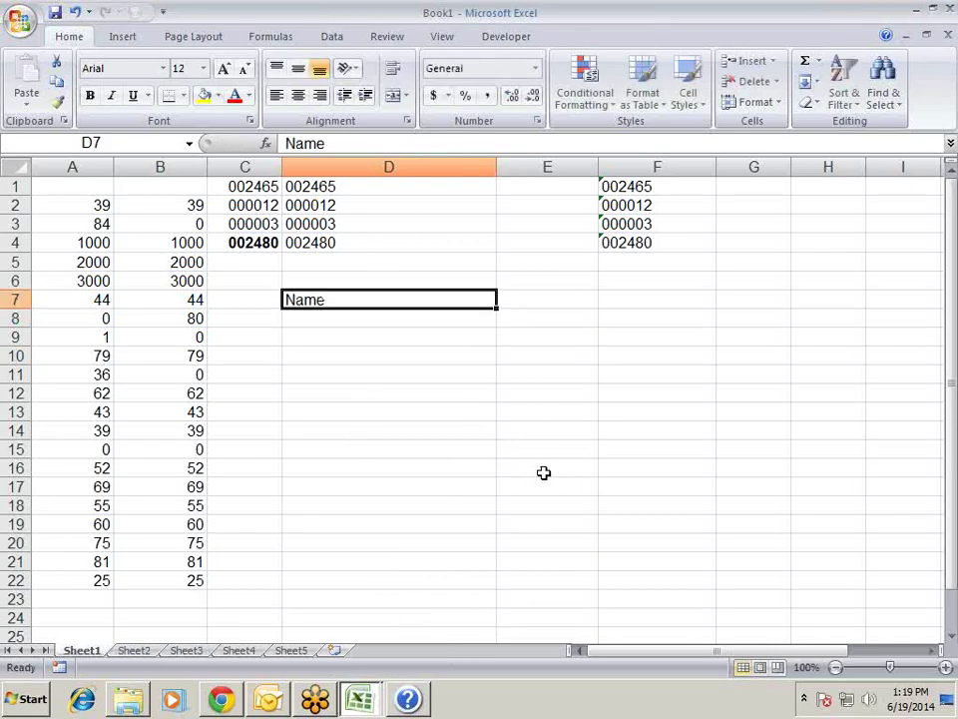
key(F2)
text(__________________)
key(Return)
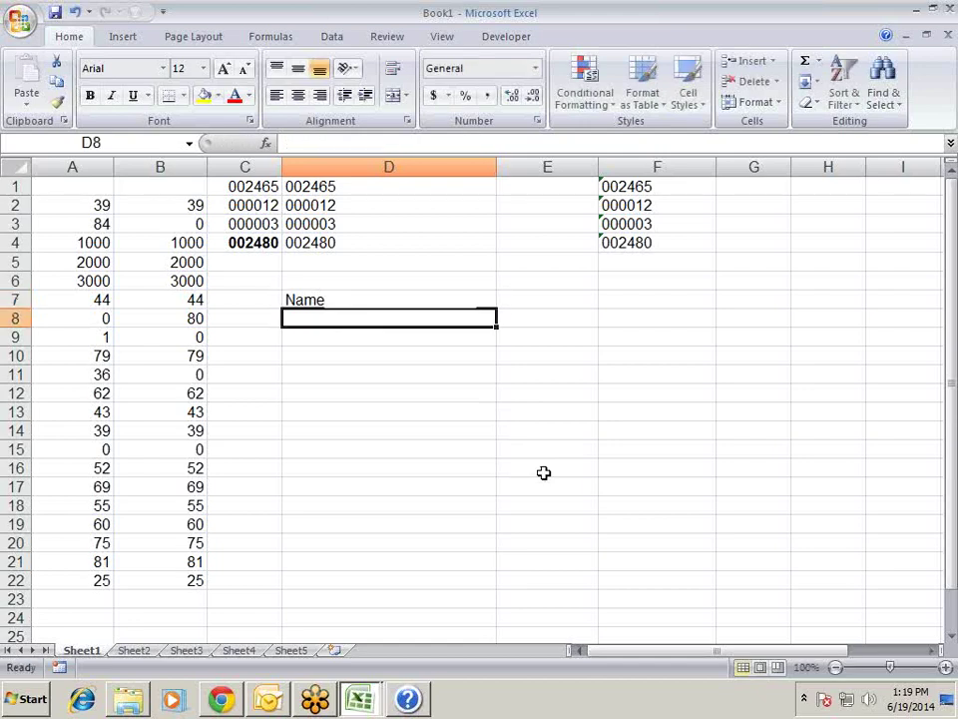
Step: Enter City_______________ in D9 and narrow column D
key(Down)
key(Down)
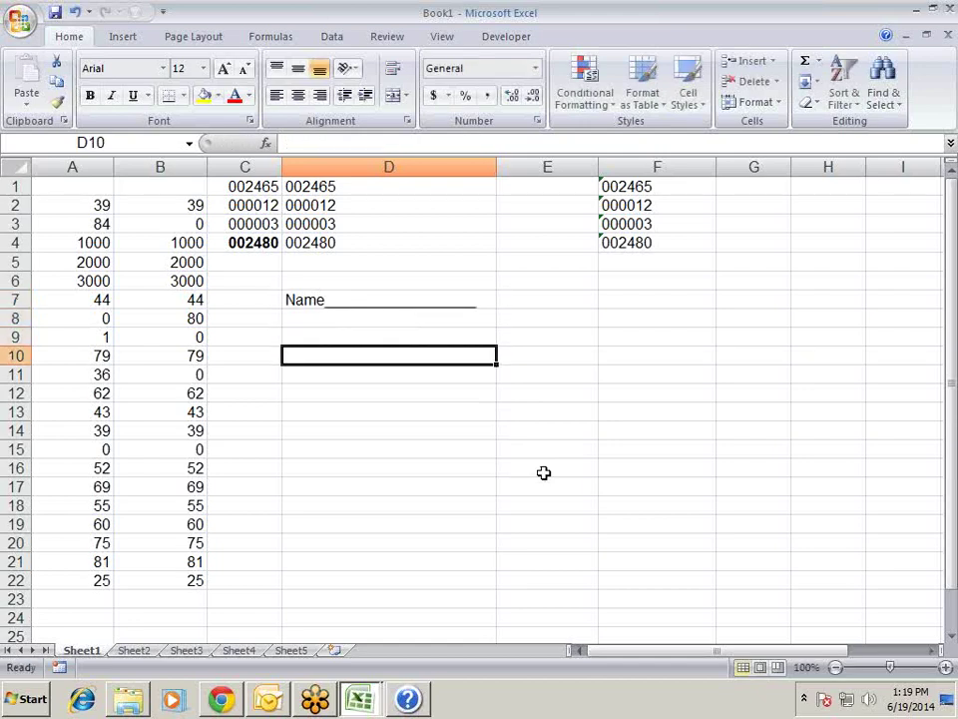
key(Up)
text(City)
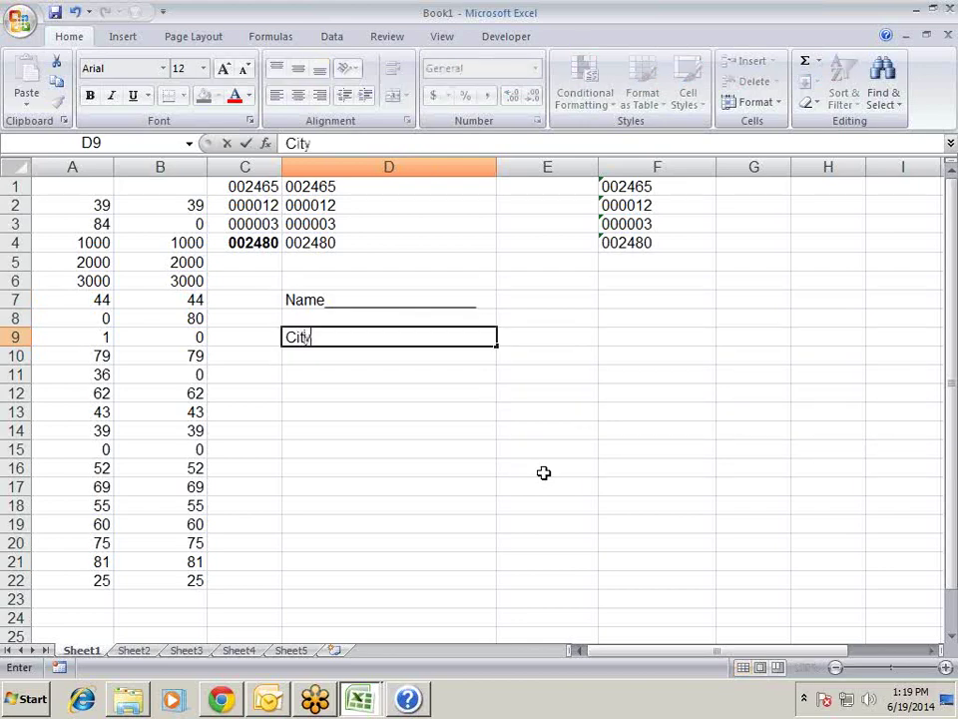
text(_______________)
key(Return)
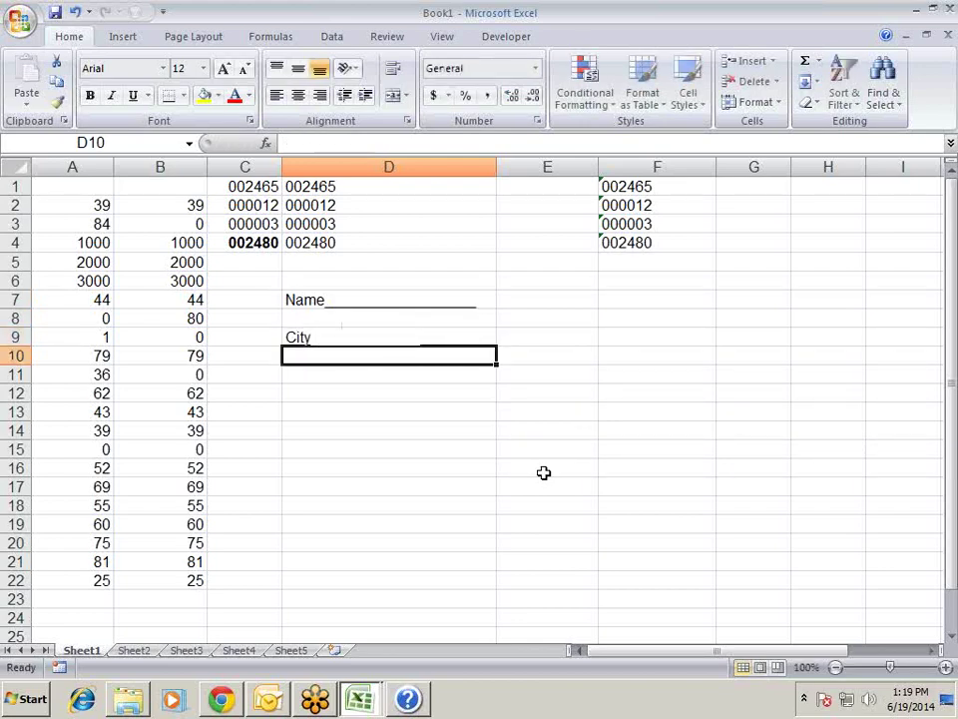
key(Down)
key(Down)
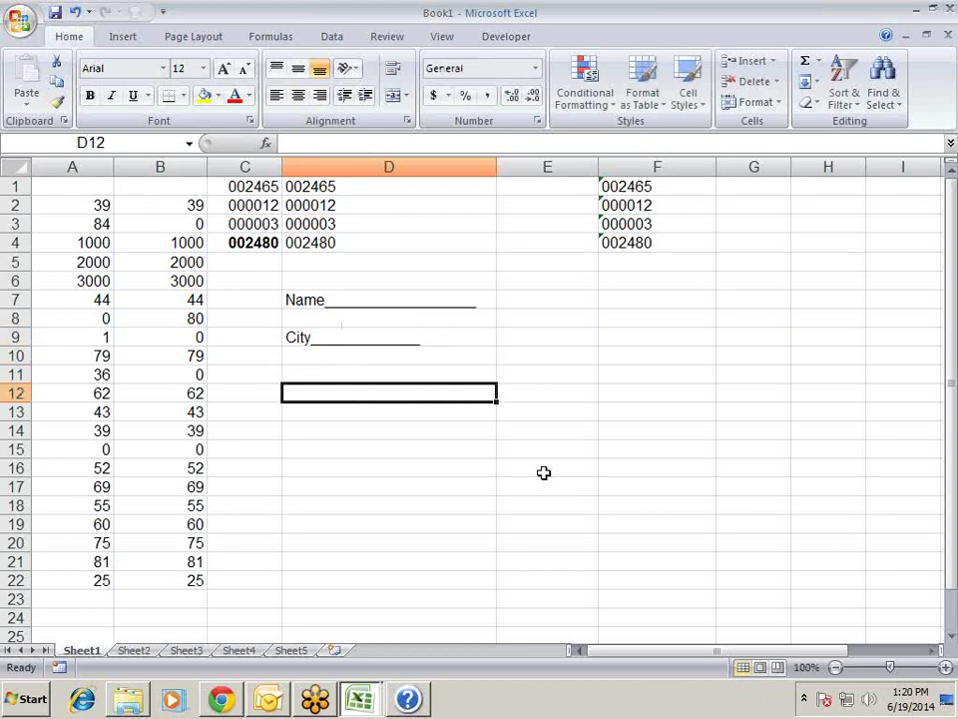
mouse_move(495, 160)
mouse_down()
mouse_move(386, 158)
mouse_move(514, 164)
mouse_move(455, 165)
mouse_up()
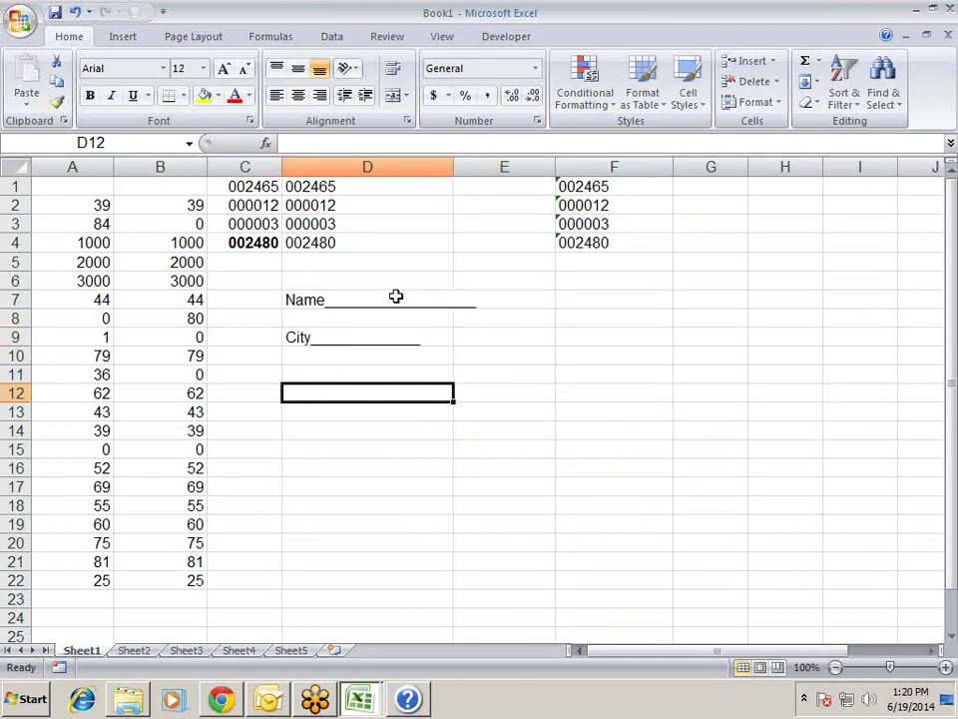
click(349, 304)
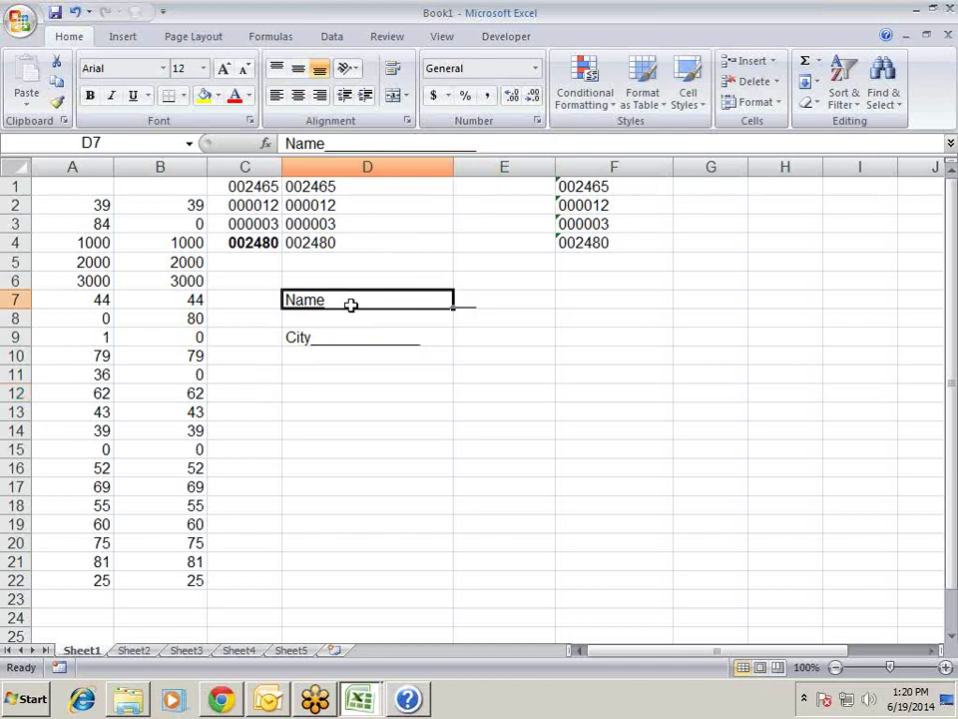
Step: Clear the old Name and City labels and select D6:D8
shift+click(395, 348)
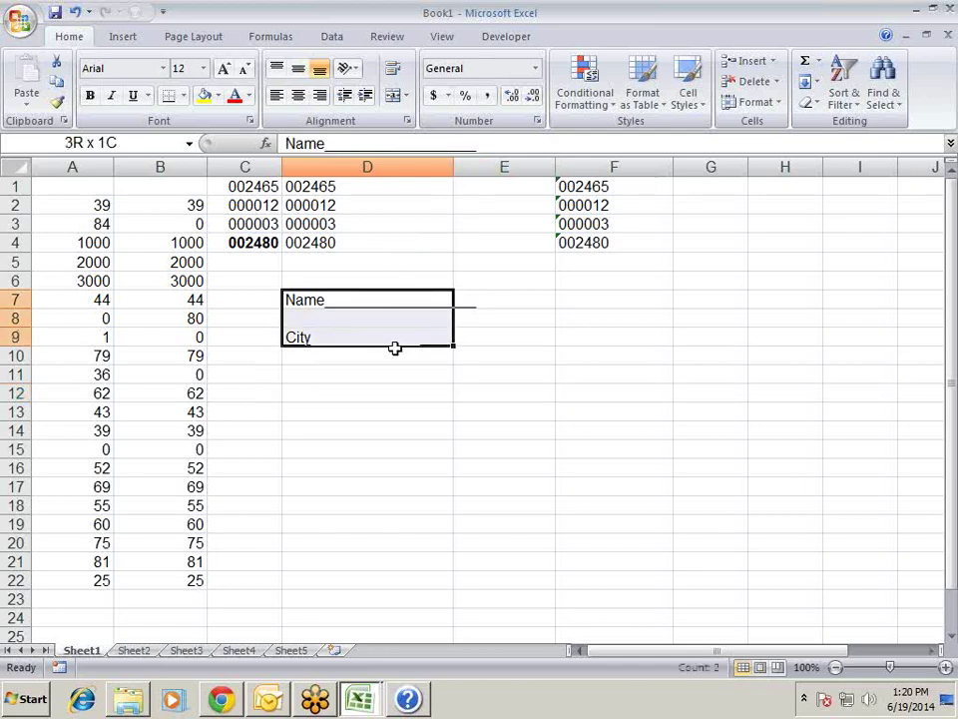
key(Delete)
key(Right)
key(Left)
key(Up)
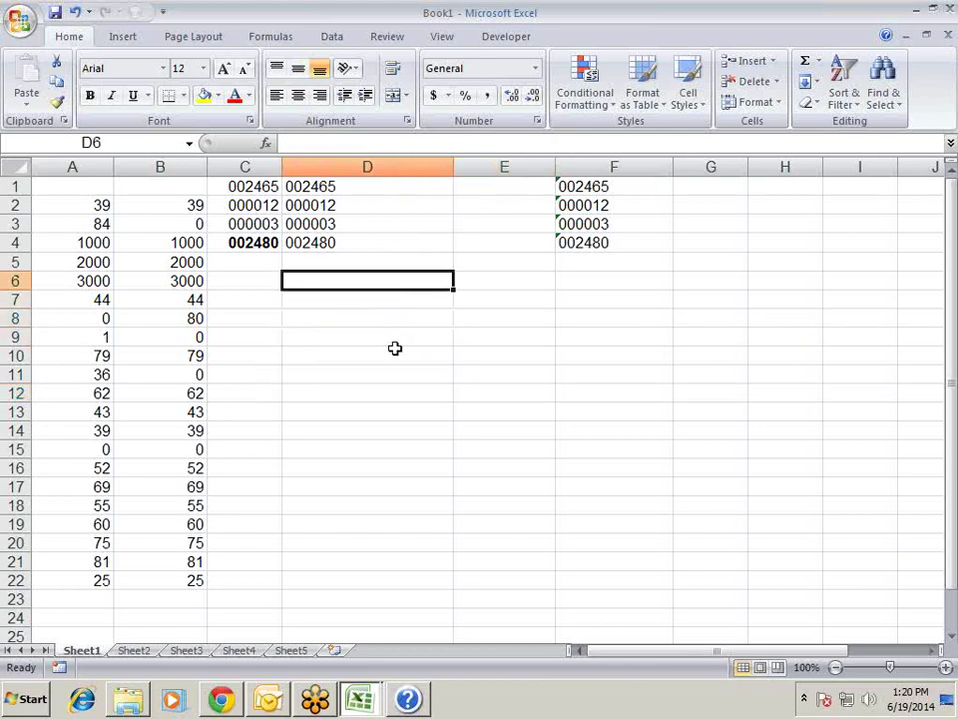
key(shift+Down)
key(shift+Down)
Step: Give D6:D8 the custom format @*_ and enter Name in D6
key(ctrl+1)
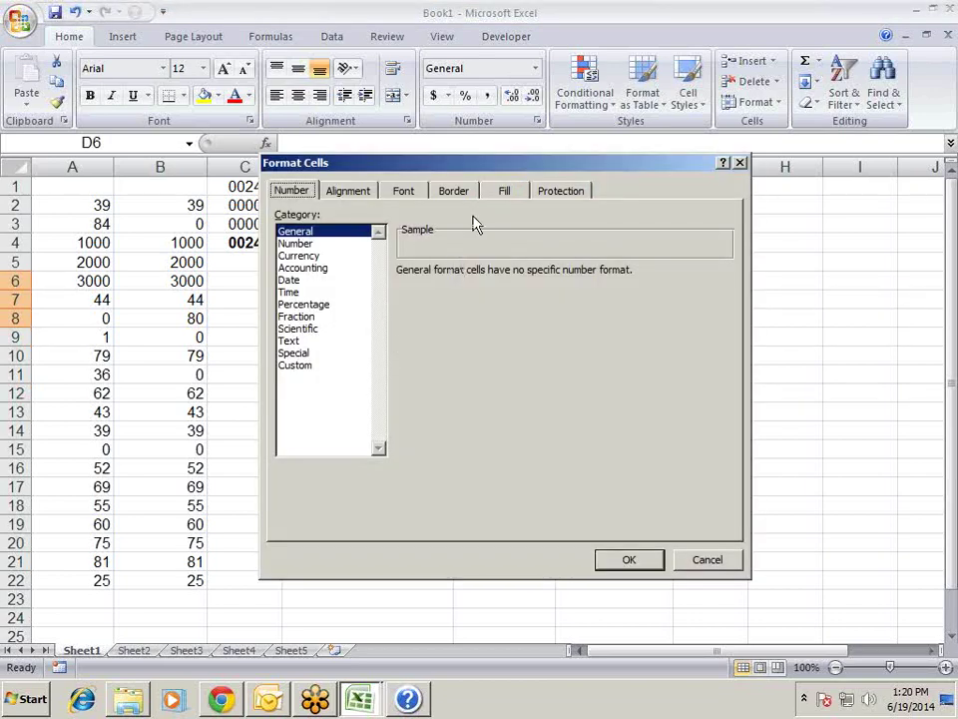
click(321, 365)
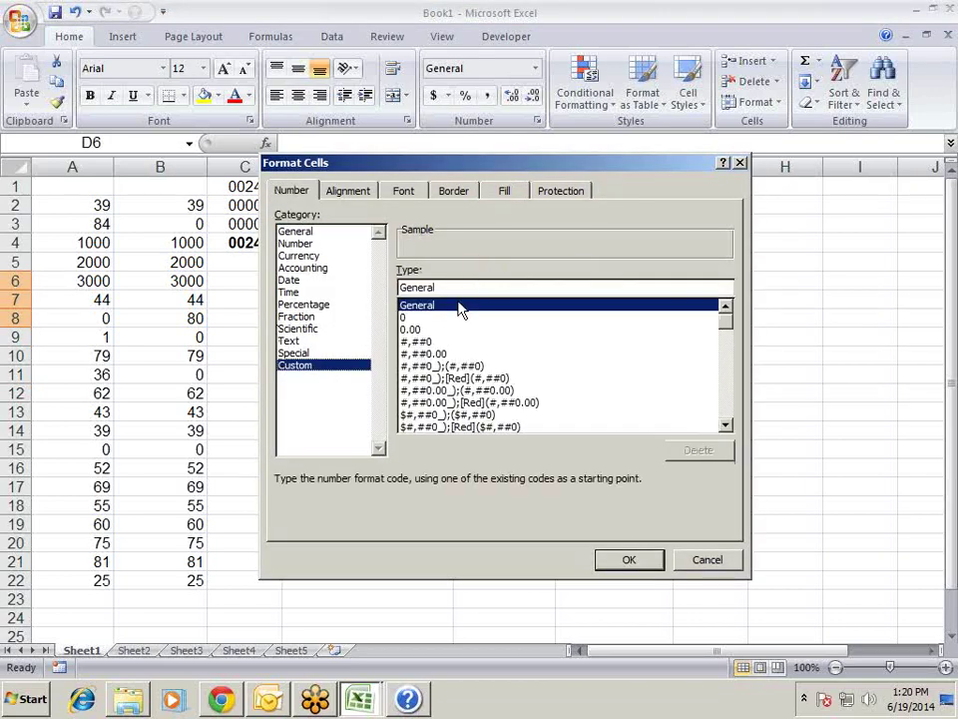
double_click(417, 287)
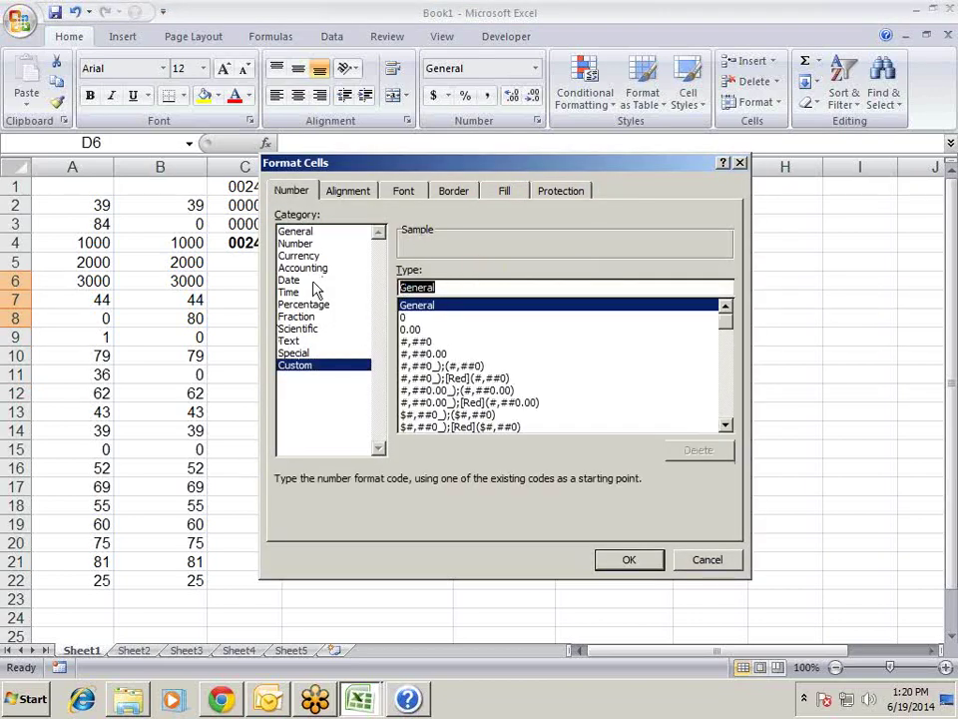
text(@)
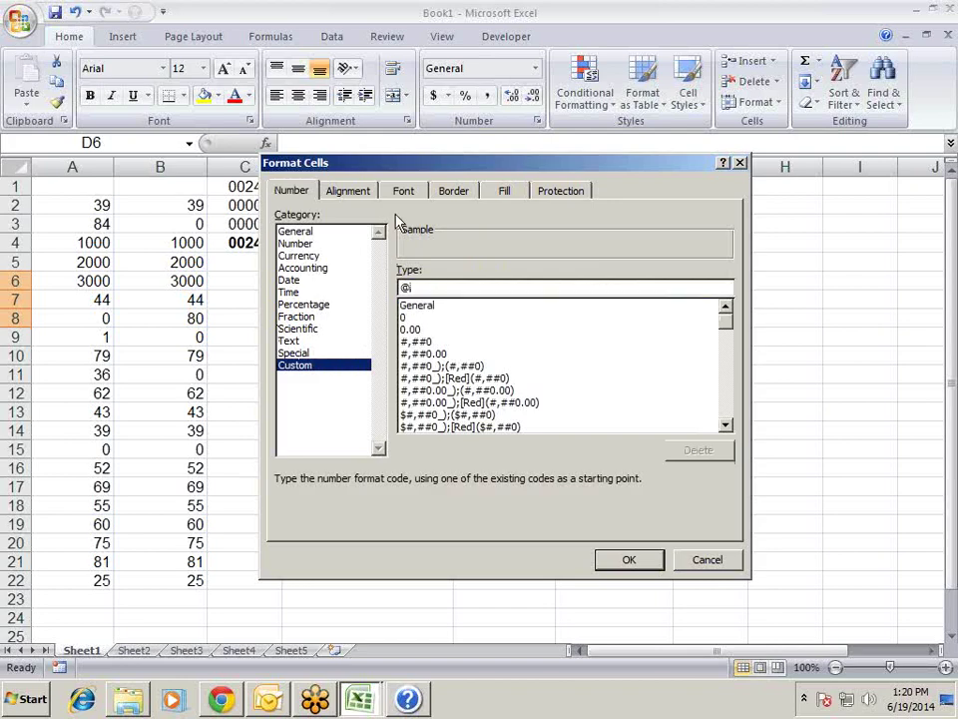
mouse_move(385, 167)
mouse_down()
mouse_move(592, 271)
mouse_move(554, 269)
mouse_up()
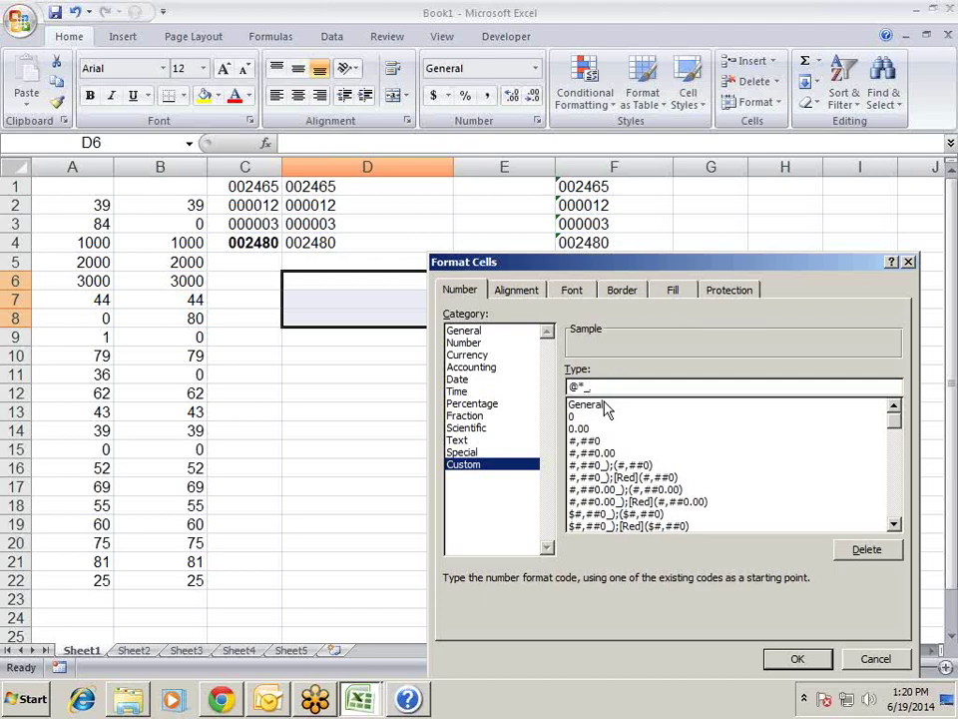
click(794, 660)
text(Name)
key(Return)
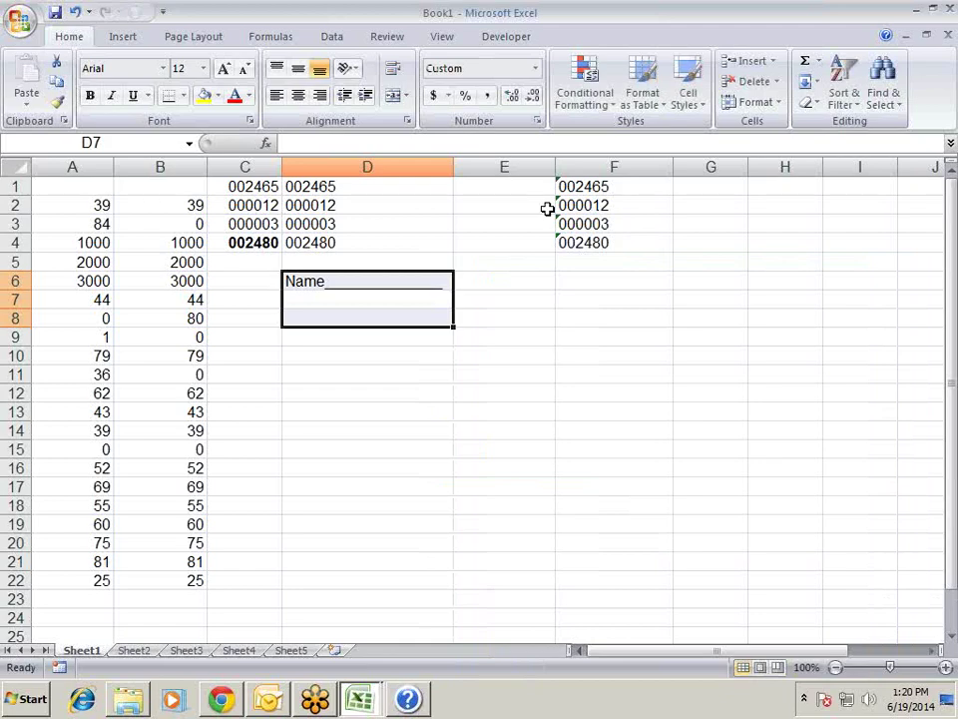
Step: Enter city in D7 and designation in D8
text(city)
key(Return)
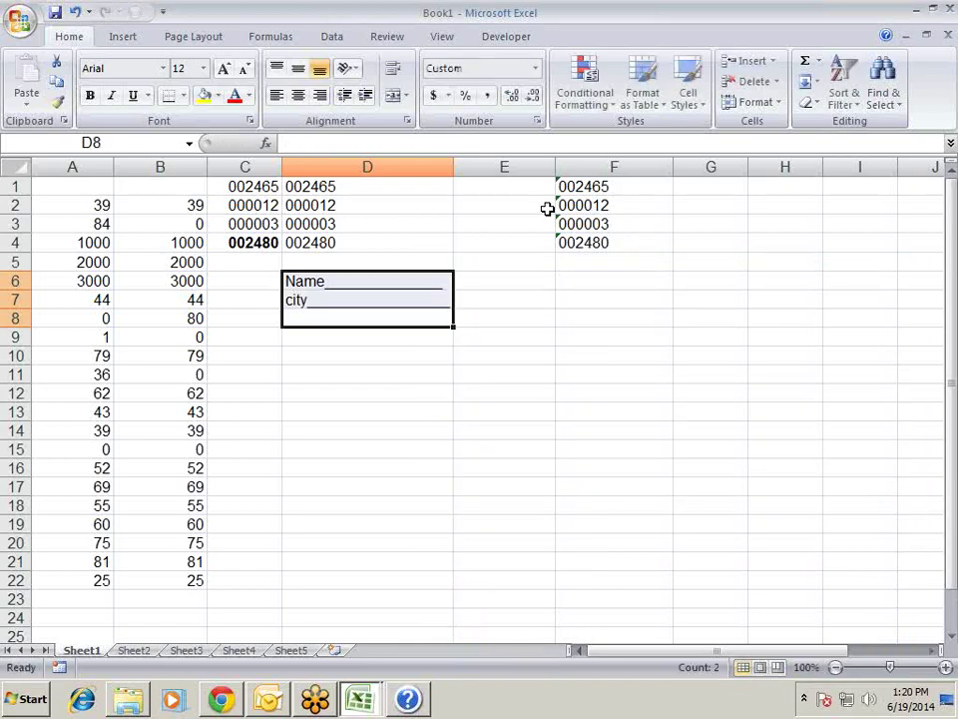
text(designation)
key(Return)
key(Return)
key(Down)
key(Down)
key(Down)
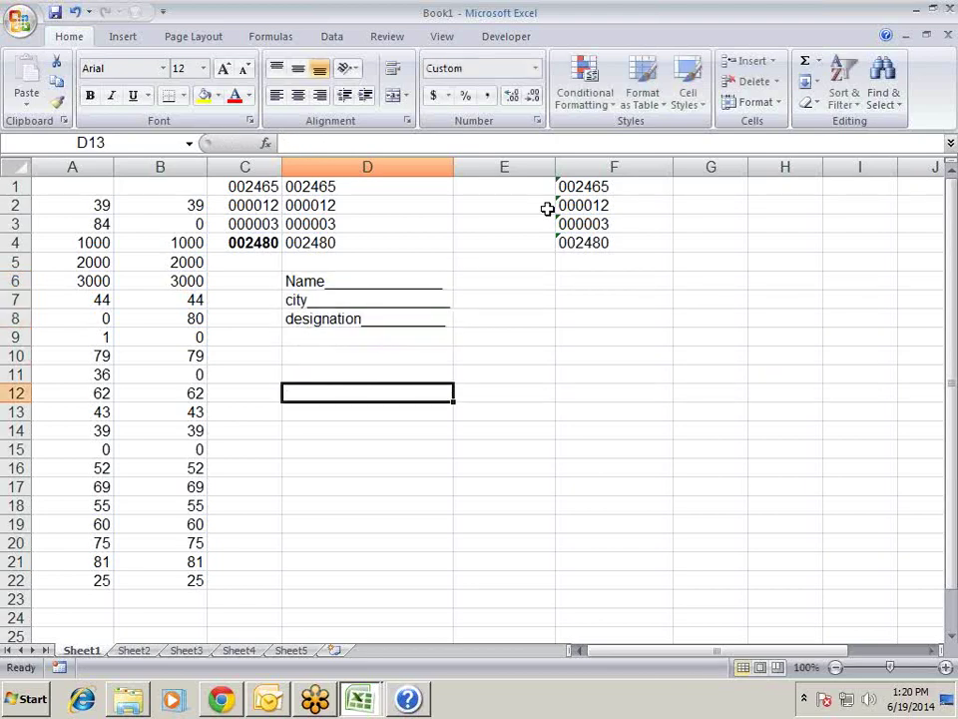
key(Down)
Step: Widen column D slightly and start typing the M/s omaxe entry in D10
drag(453, 160, 572, 182)
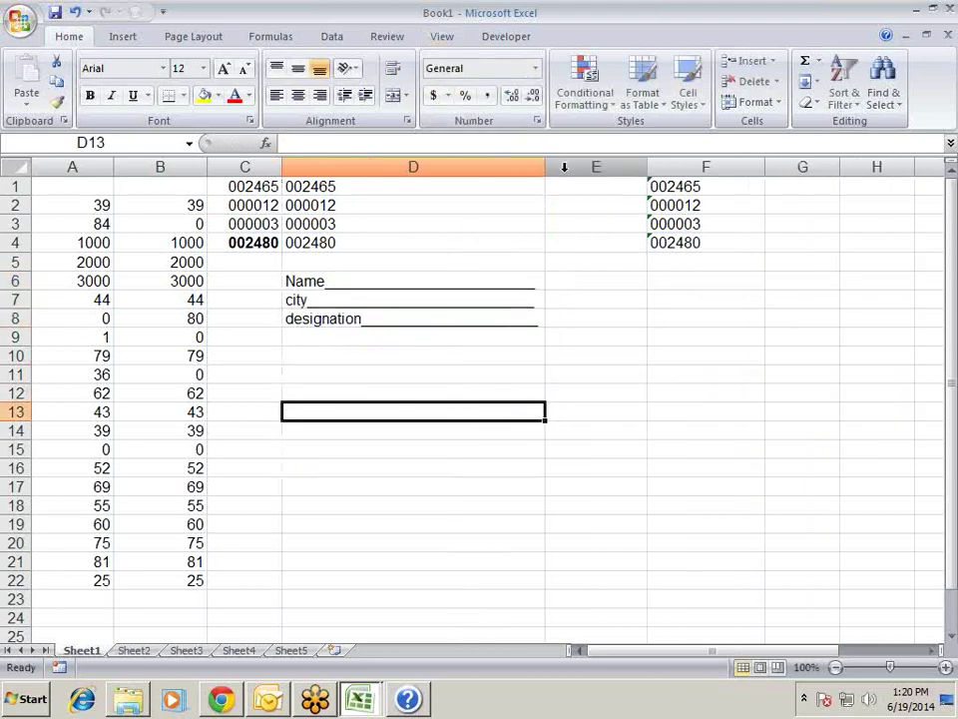
click(567, 181)
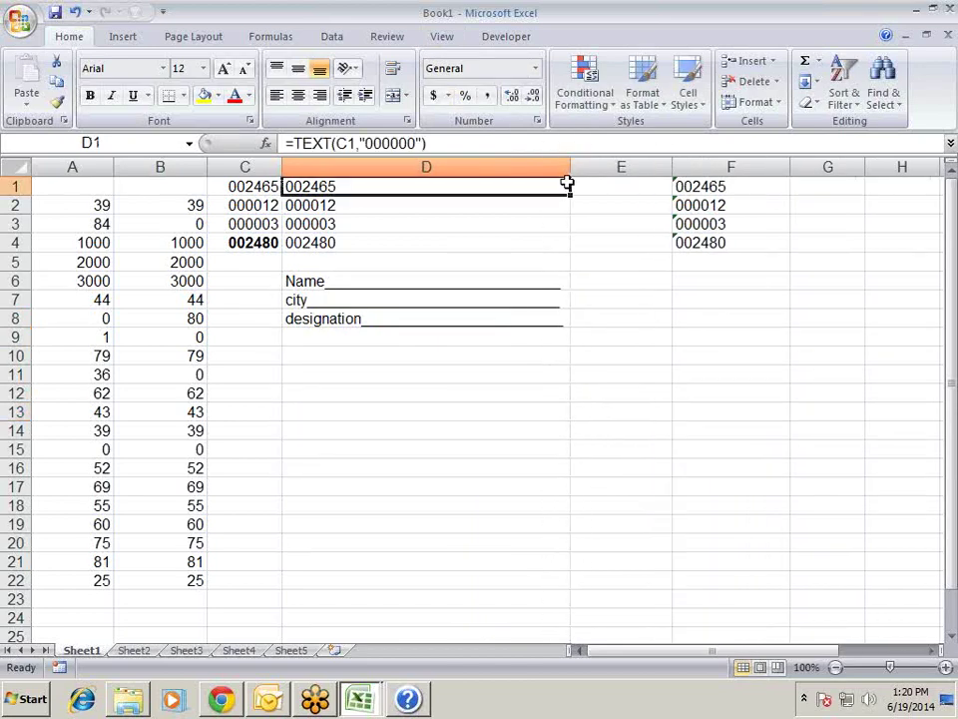
drag(571, 167, 477, 166)
click(376, 361)
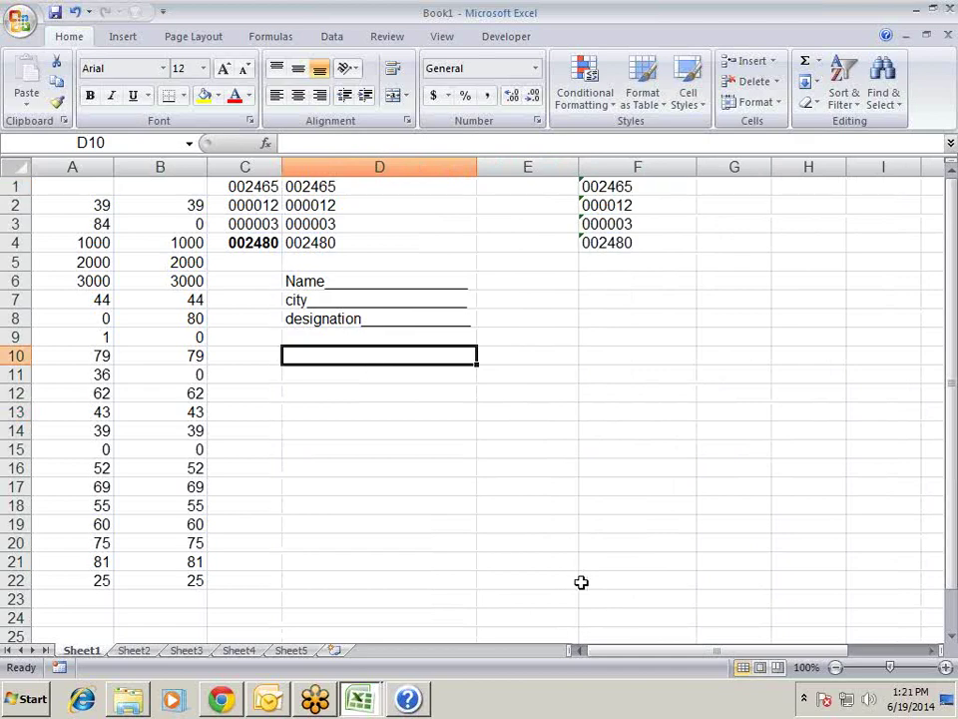
text(M/s omaxe)
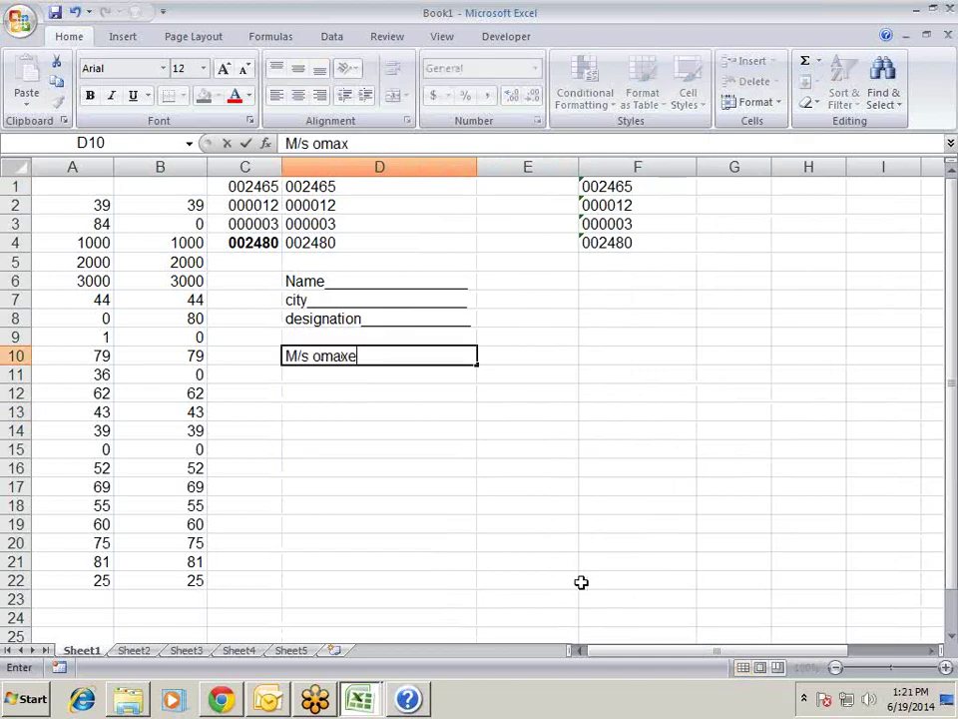
text(limiute)
Step: Fix the company name typed in D10, then clear D10 again
key(BackSpace)
key(BackSpace)
key(BackSpace)
text(ted)
key(Return)
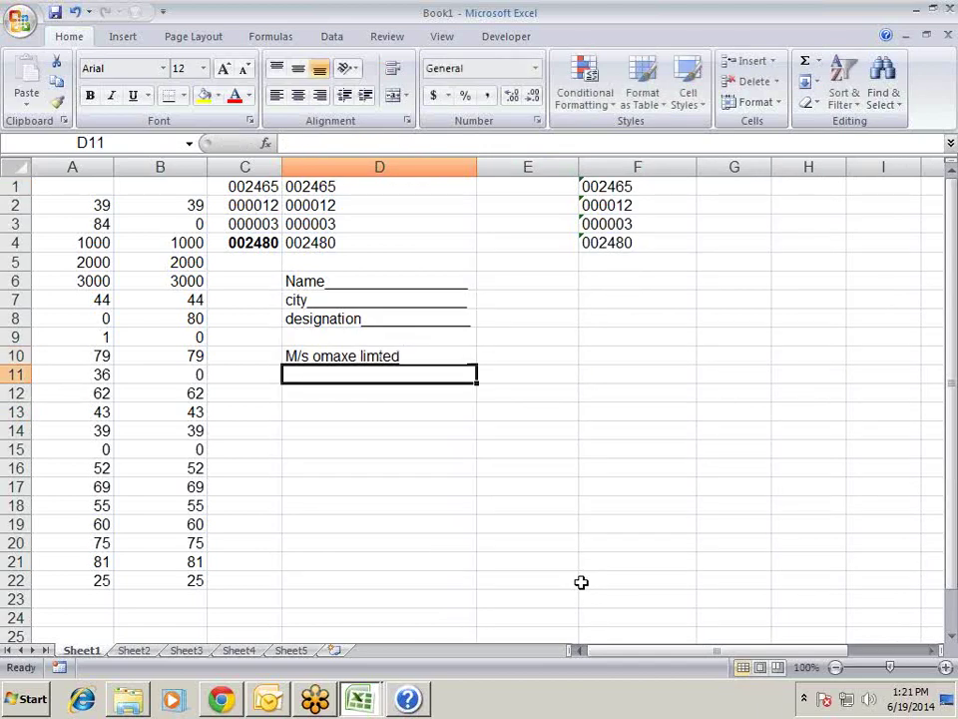
key(Up)
key(Delete)
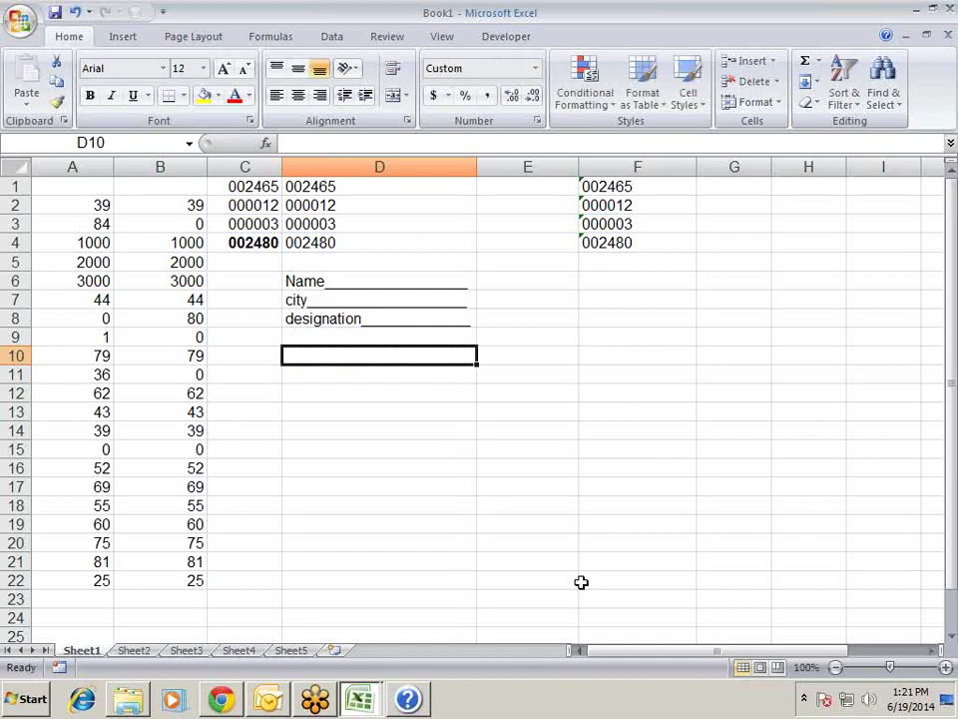
Step: Select D10:D17 and open Format Cells on its Custom number category
key(ctrl+1)
key(Escape)
key(shift+Down)
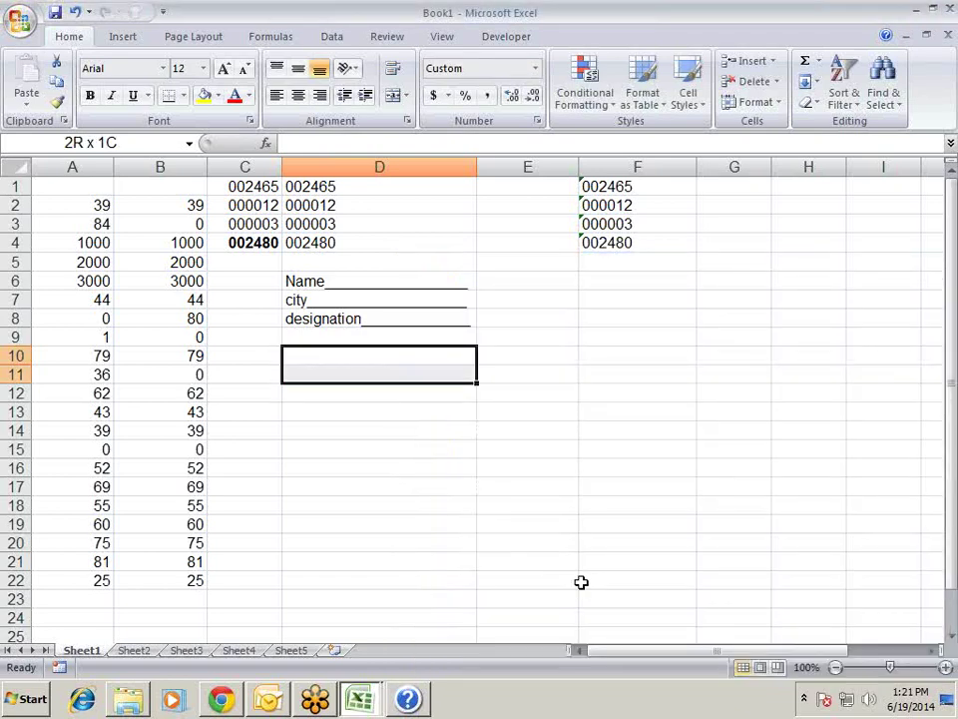
key(shift+Down)
key(shift+Down)
key(shift+Down)
key(ctrl+1)
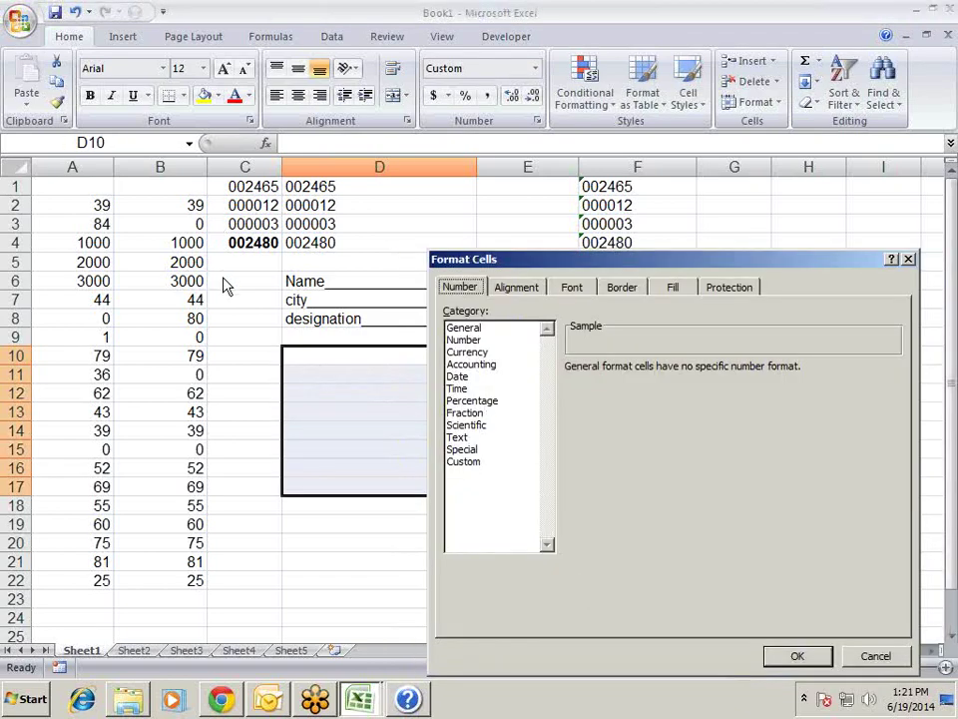
click(463, 461)
text("M/s)
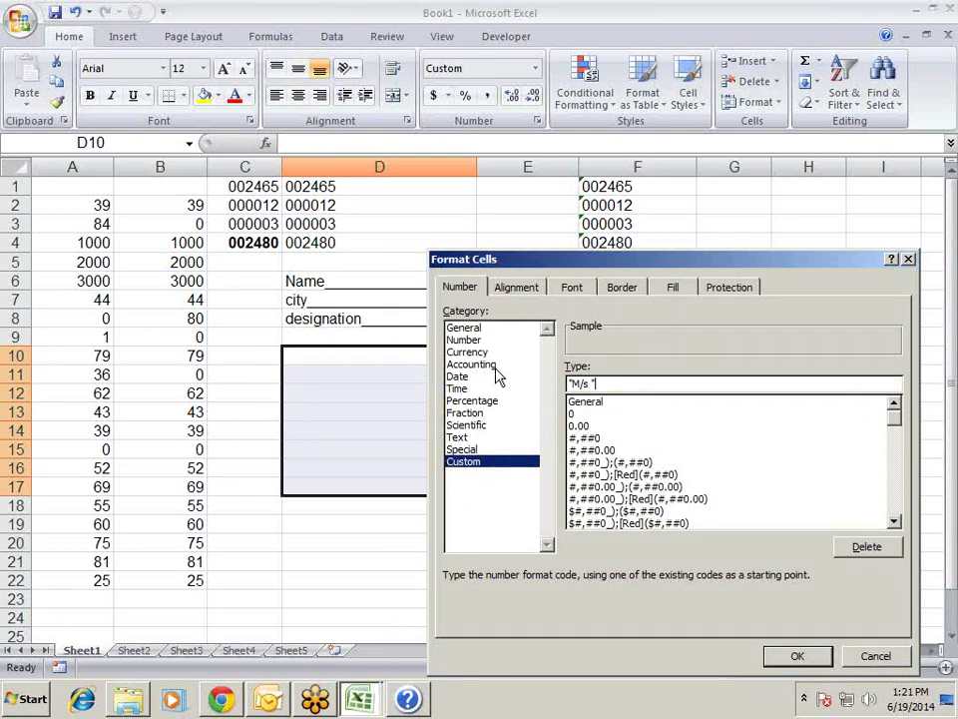
Step: Give D10:D17 the custom Type code "M/s "@ and apply it
text(@)
text(;)
click(798, 657)
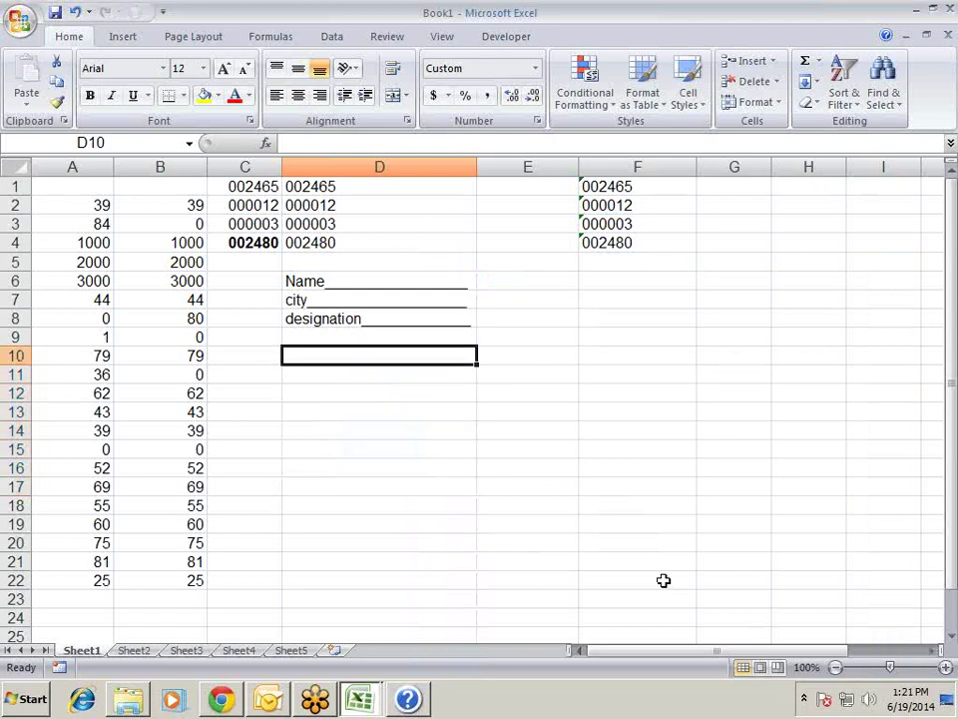
text(omaxe limited)
key(Home)
text(M/s)
key(Return)
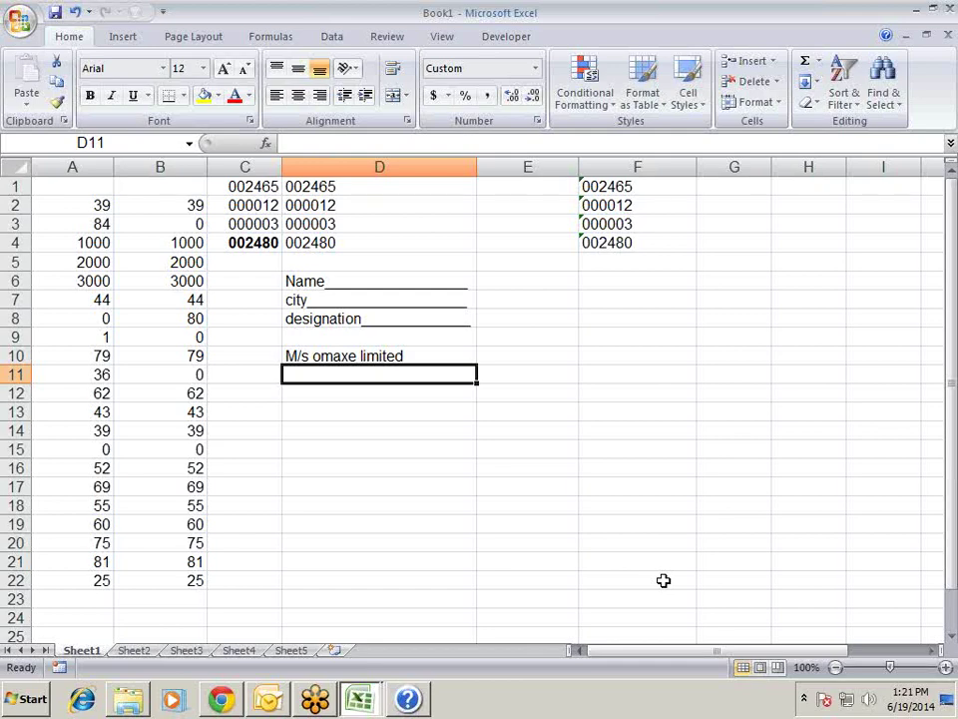
text(pshuram)
key(Home)
text(M/s)
key(Return)
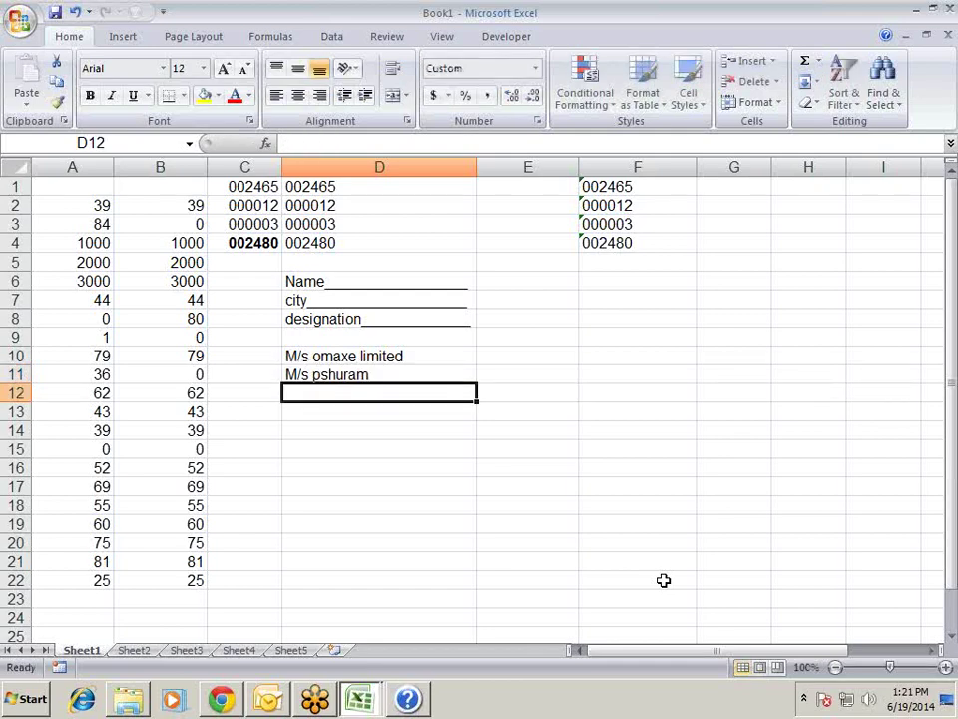
text(sumit enterprices)
key(Home)
text(M/s)
key(Return)
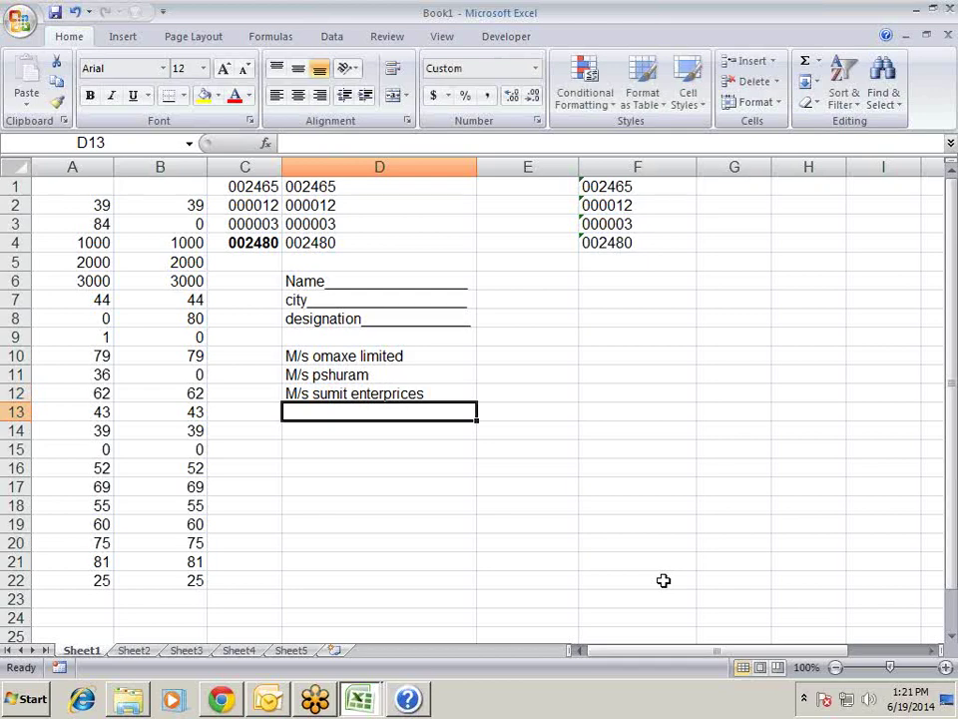
key(Up)
key(Up)
key(Up)
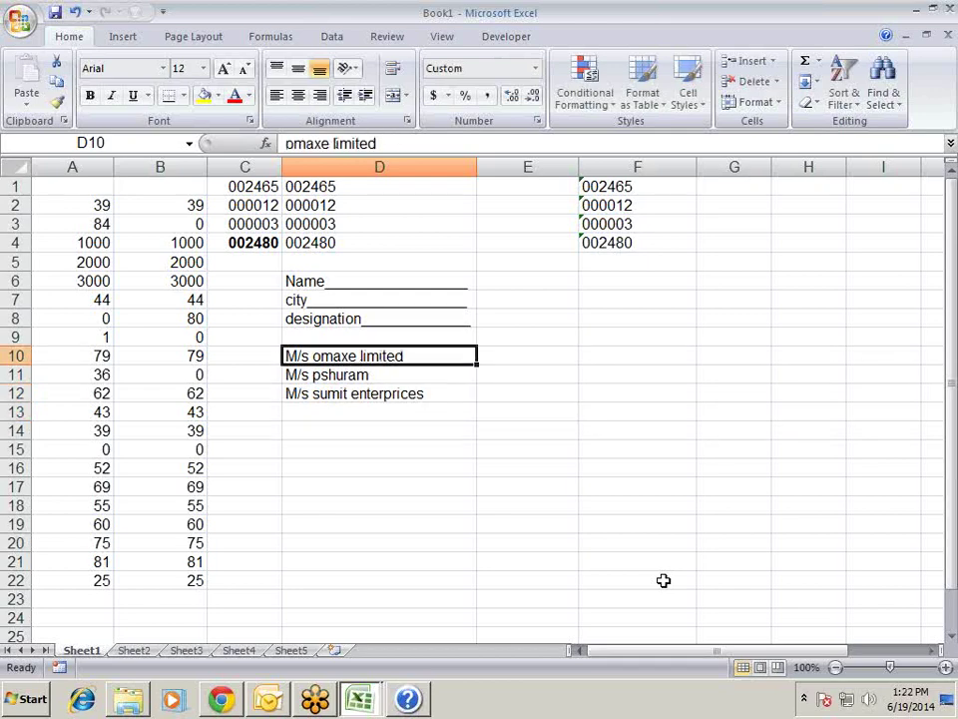
key(shift+Down)
key(shift+Down)
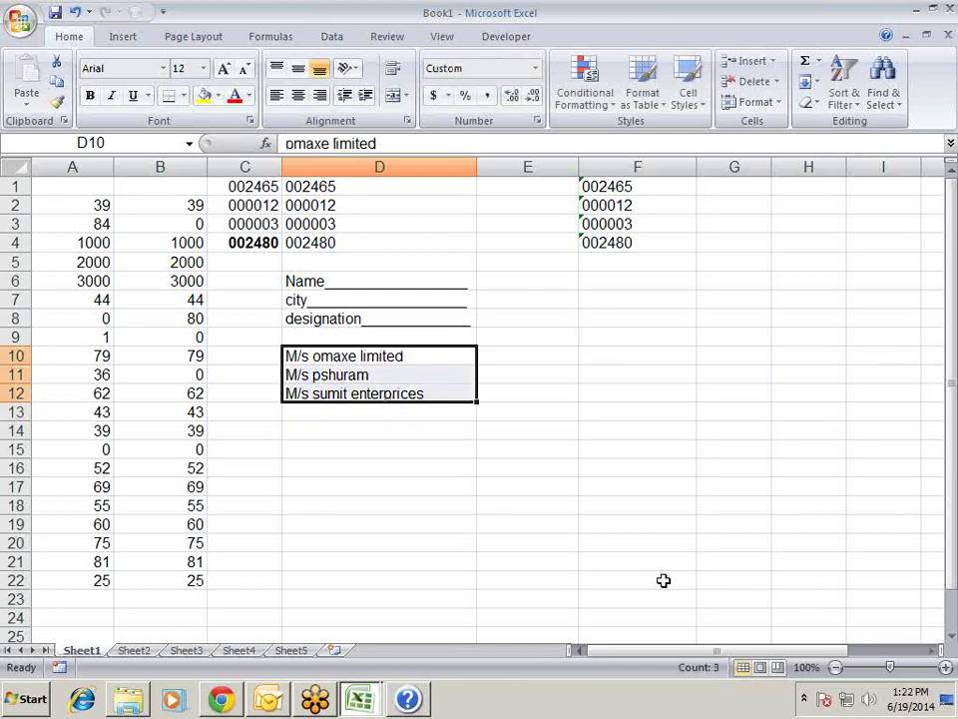
key(Delete)
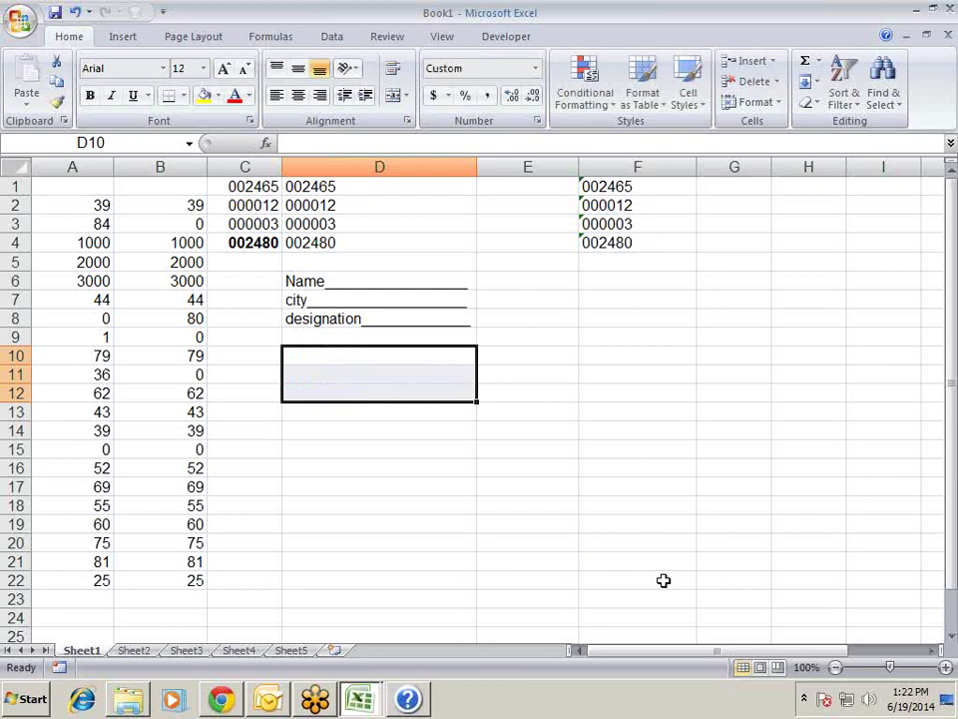
Step: Reselect only D10, then open and close its Format Cells dialog
key(Up)
key(Down)
key(ctrl+1)
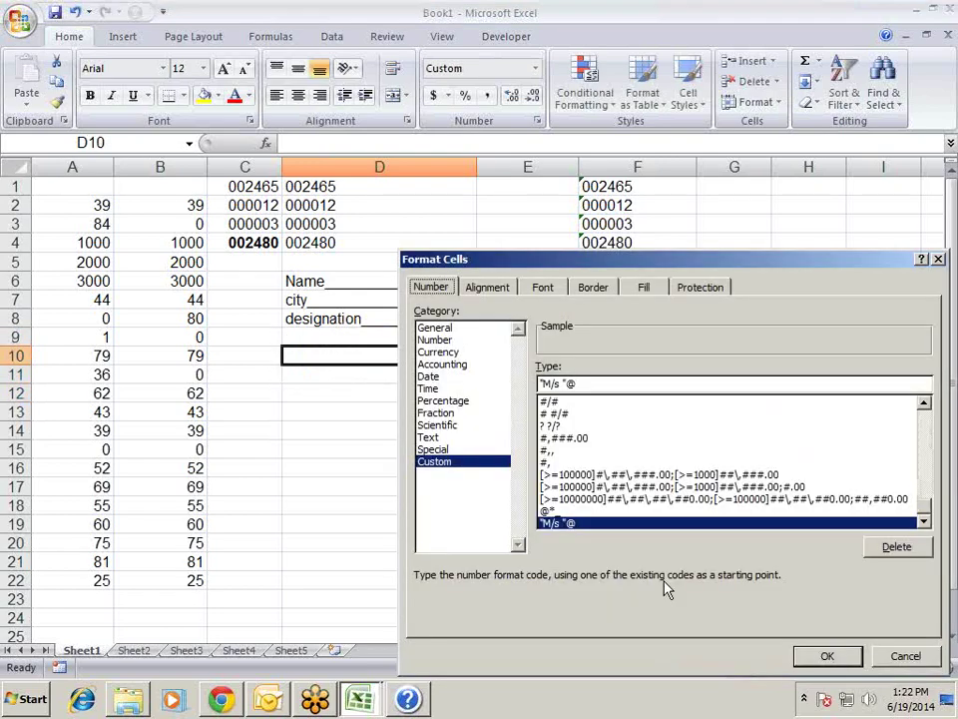
key(Return)
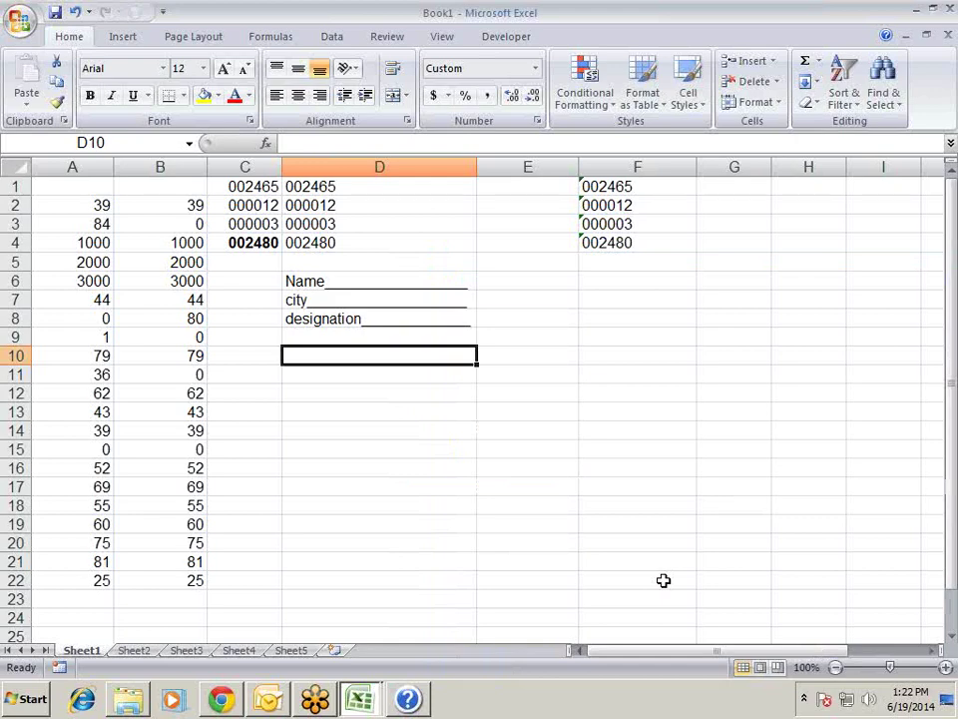
Step: Reopen the number format settings, move them aside and close them, then select and deselect A1:H21
click(537, 121)
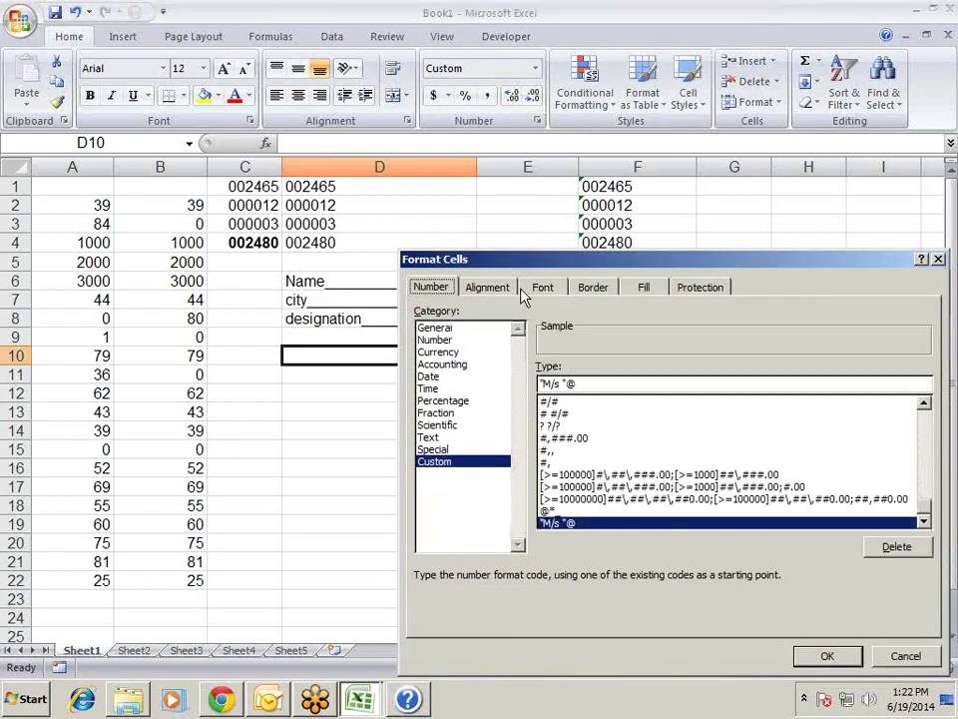
drag(895, 266, 600, 198)
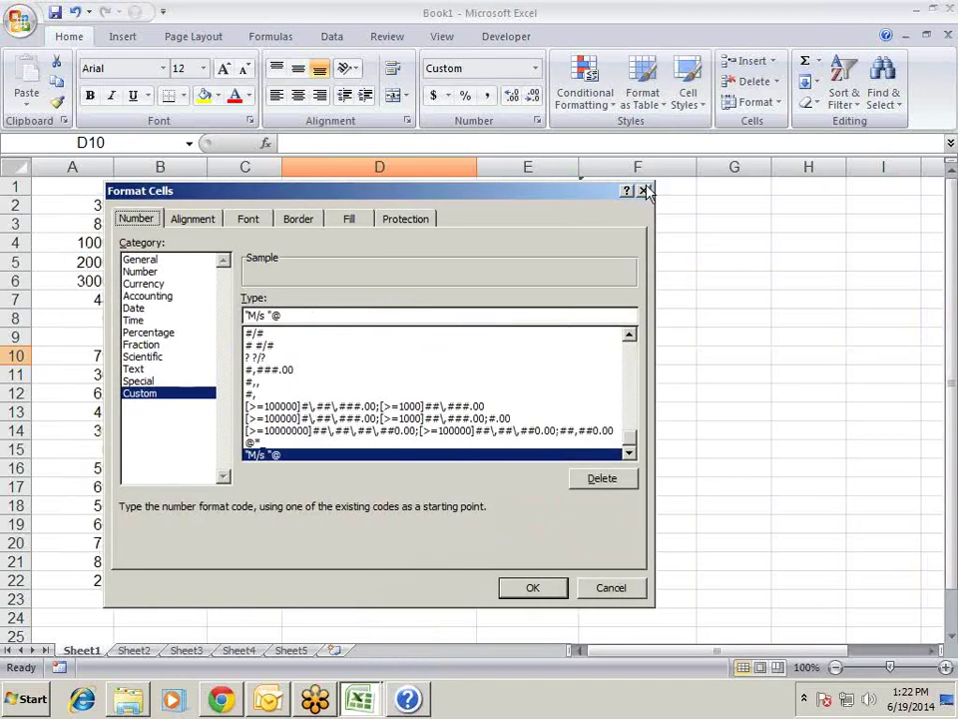
click(643, 191)
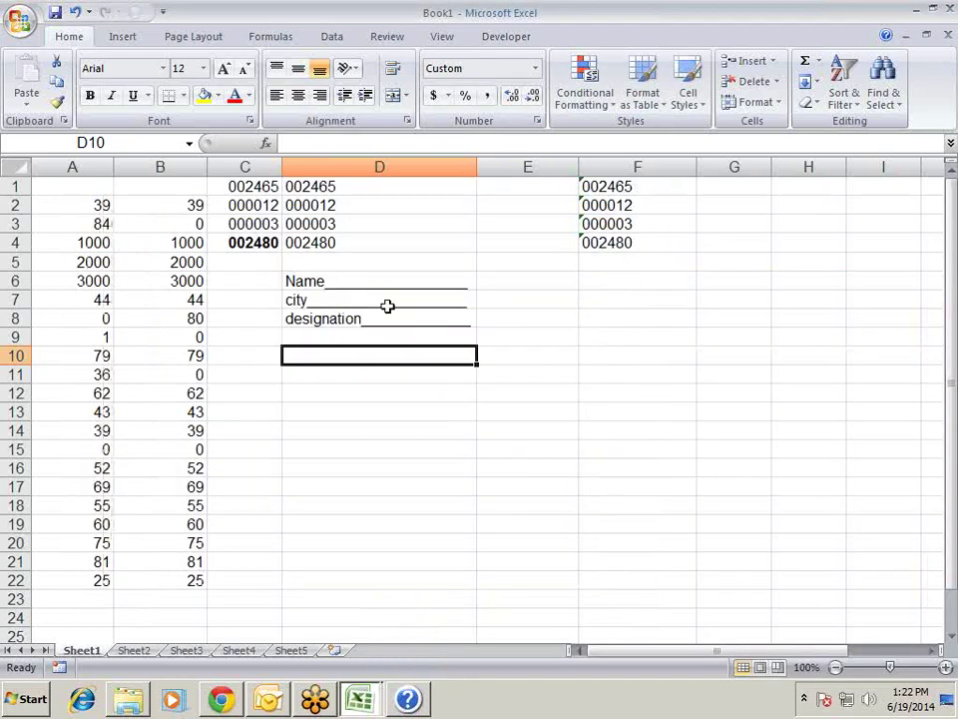
drag(811, 566, 3, 119)
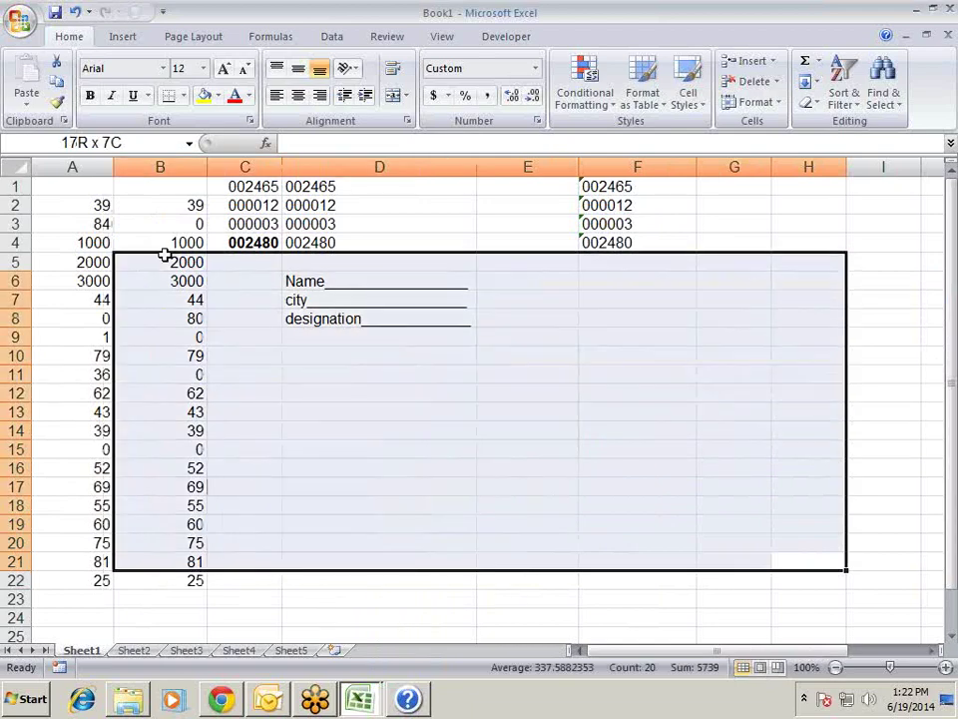
click(689, 598)
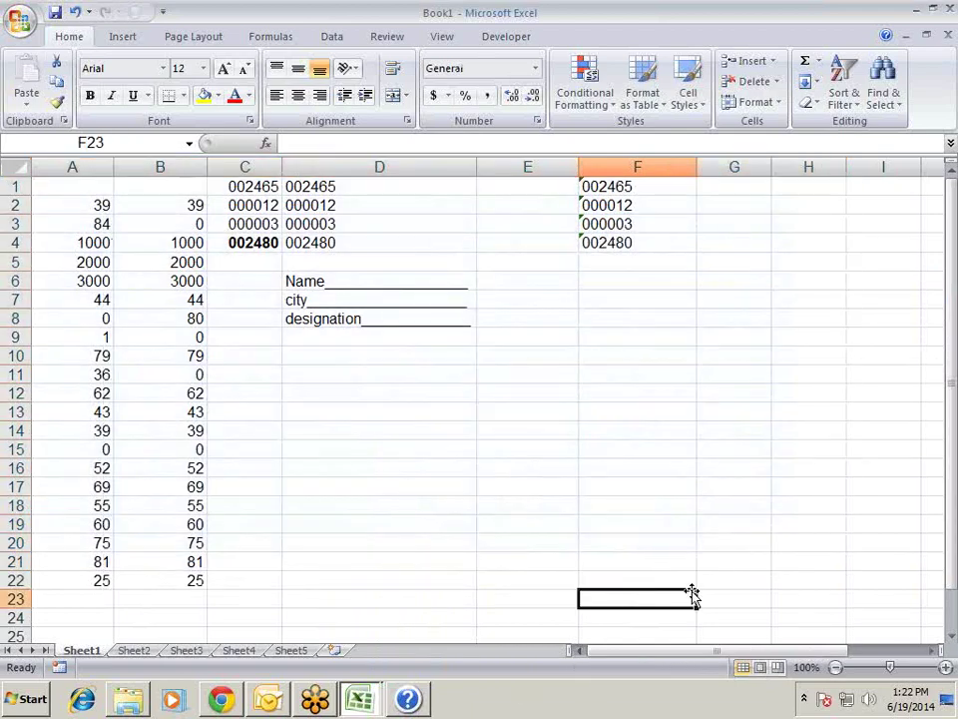
Step: Clear all formats and contents from A1:G23
drag(766, 599, 2, 10)
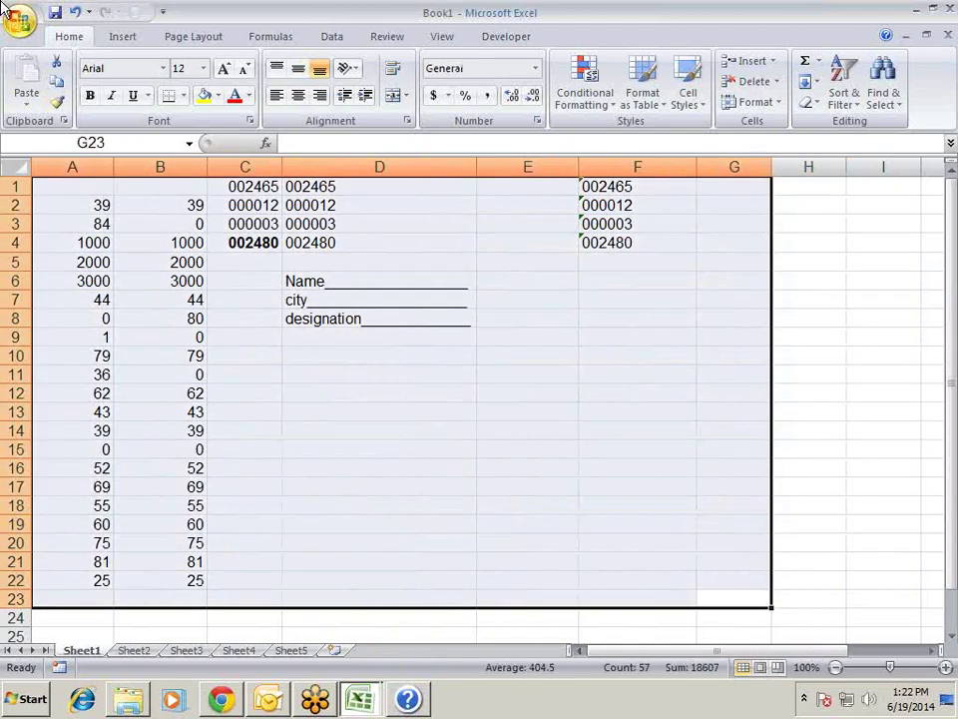
key(alt+e)
key(a)
key(f)
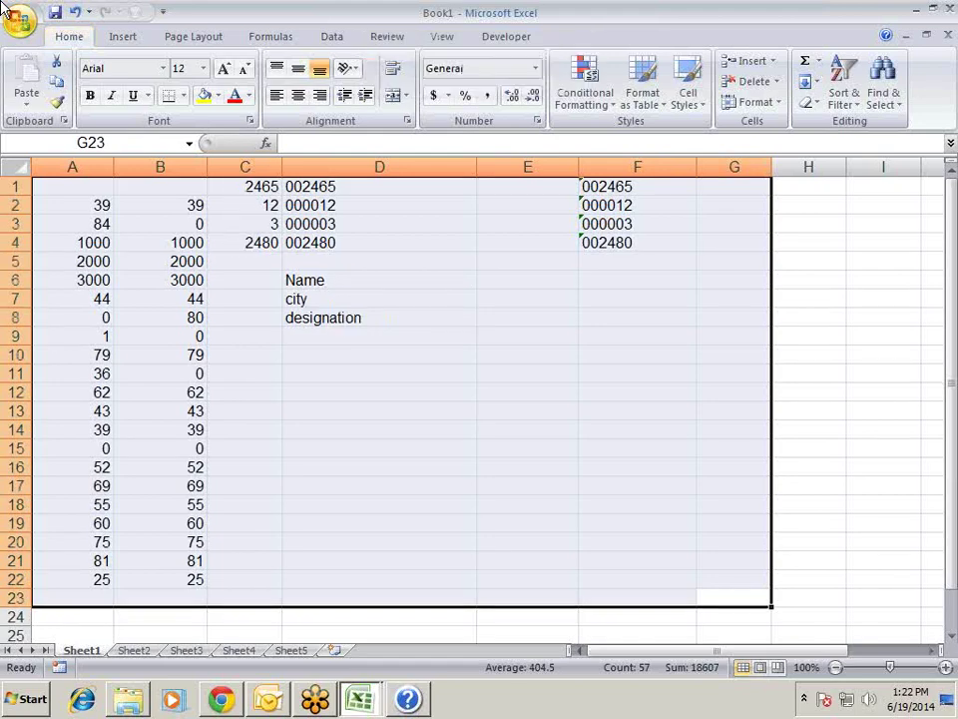
key(Delete)
Step: Return to cell A1 and bring up Excel Help on custom number formats
key(Left)
key(Left)
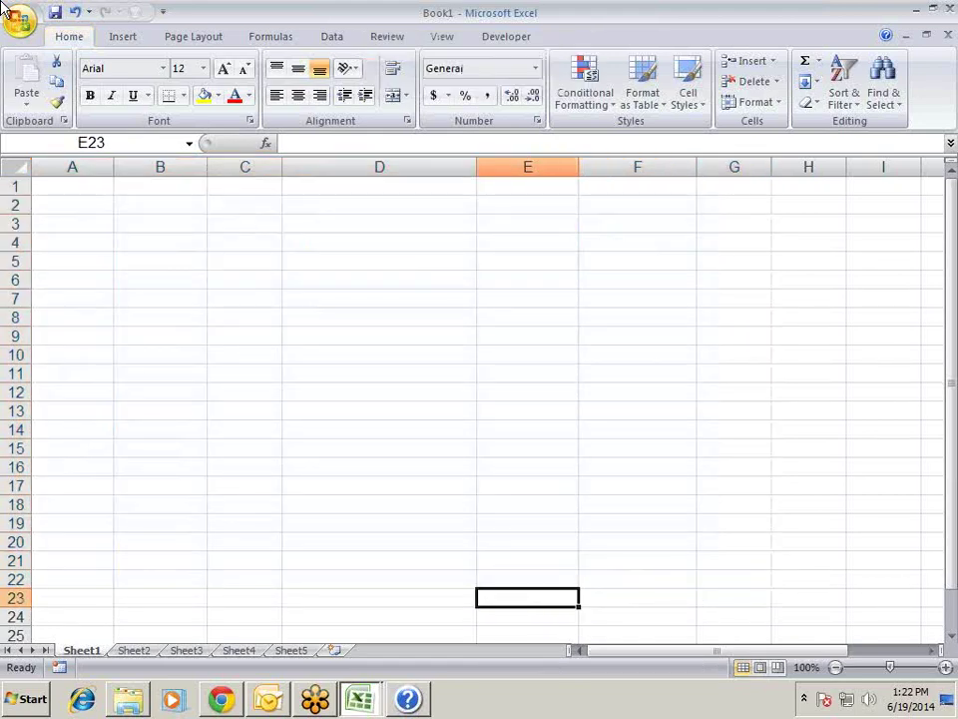
key(Left)
key(Left)
key(Left)
key(Up)
key(Up)
key(Up)
key(Up)
key(Up)
key(Up)
key(Up)
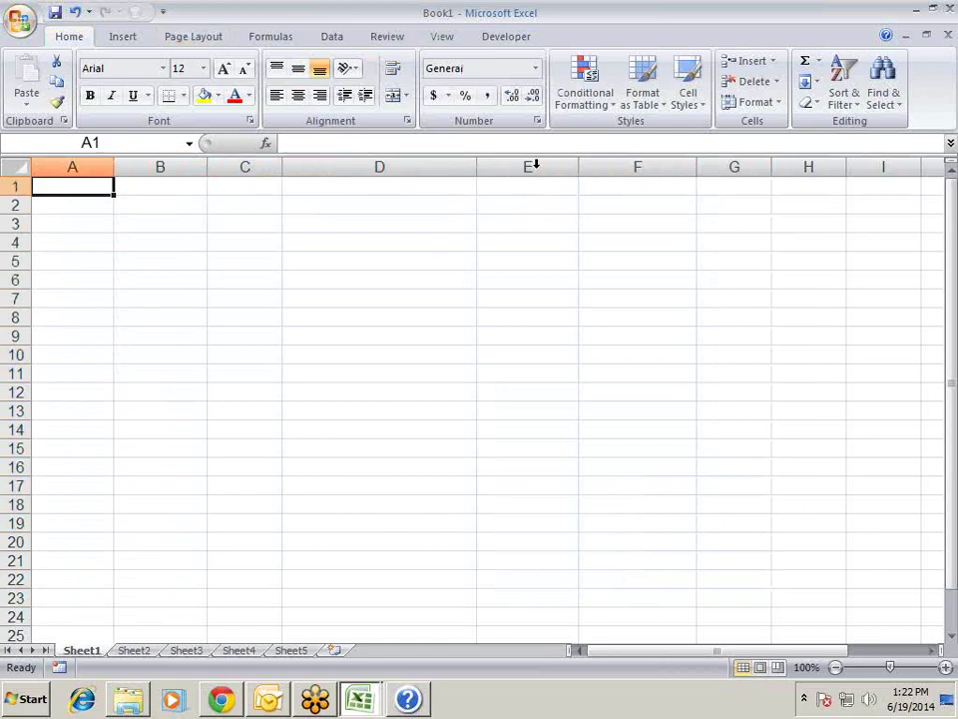
key(F1)
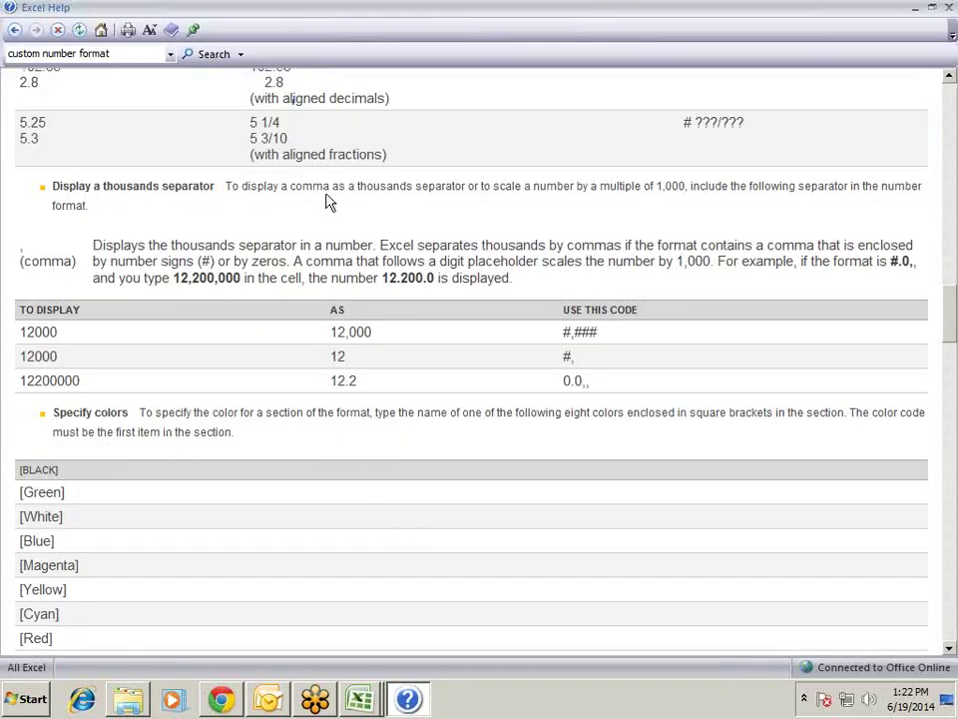
Step: Read the custom number format help article, highlighting the month codes and the day code ddd
scroll(365, 230, up, 5)
scroll(355, 232, up, 10)
scroll(352, 233, up, 6)
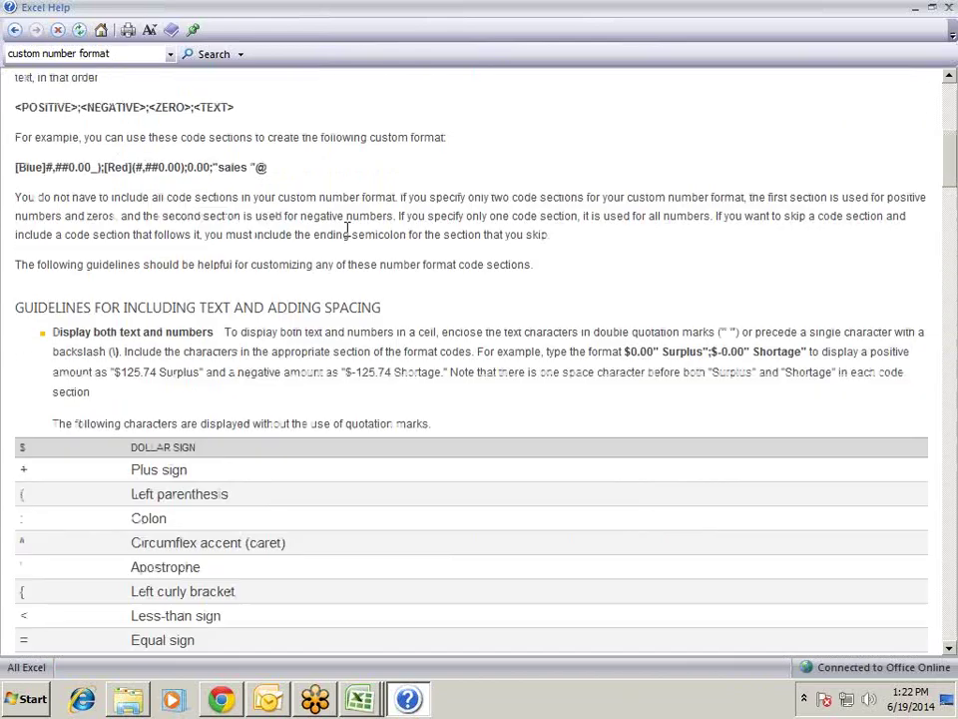
scroll(348, 234, down, 8)
scroll(348, 239, down, 4)
scroll(348, 240, down, 9)
scroll(355, 242, down, 9)
scroll(359, 244, down, 7)
scroll(443, 249, down, 9)
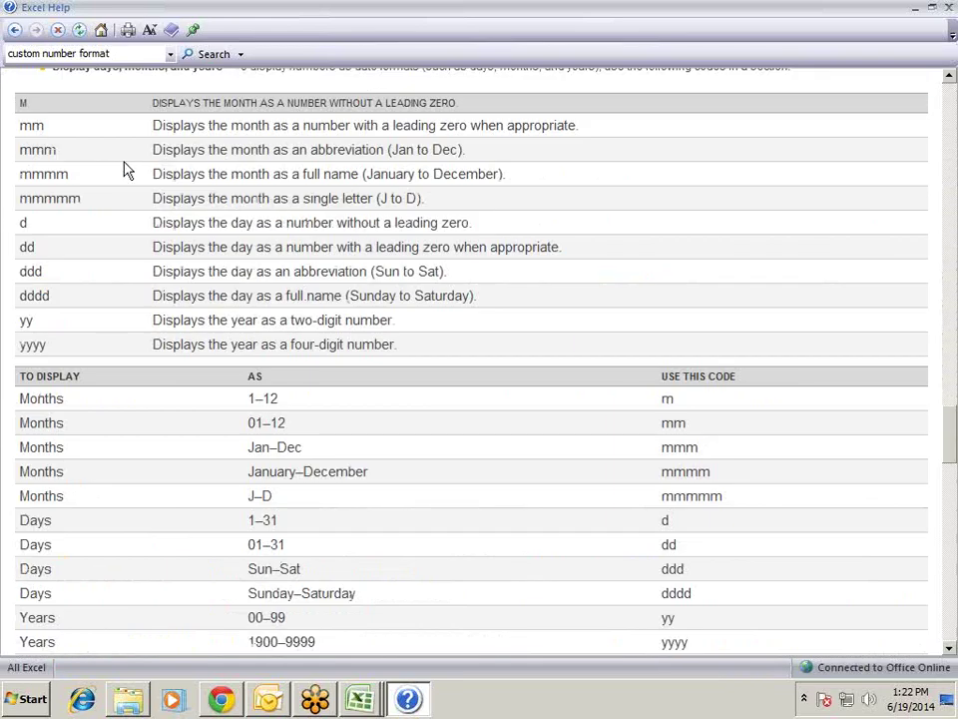
mouse_move(98, 140)
mouse_down()
mouse_move(199, 159)
mouse_move(210, 219)
mouse_up()
click(165, 224)
scroll(396, 390, down, 2)
drag(247, 311, 281, 317)
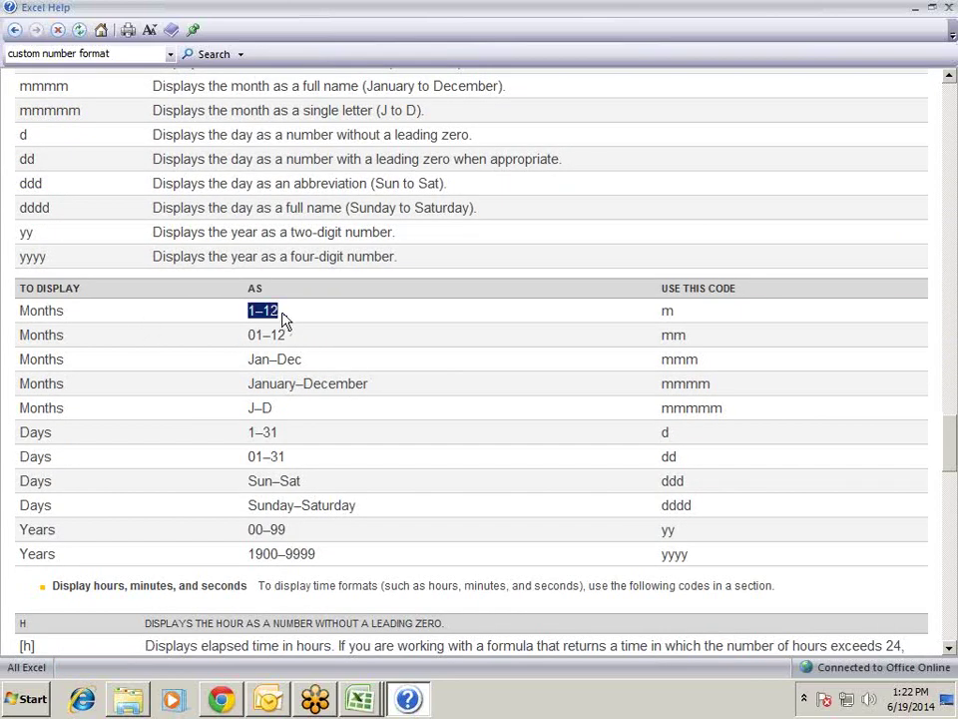
drag(659, 335, 695, 333)
drag(650, 385, 709, 385)
drag(655, 481, 687, 480)
Step: Highlight the hour code and time examples, then close Excel Help and bring Chrome forward
scroll(681, 463, down, 6)
scroll(680, 461, down, 4)
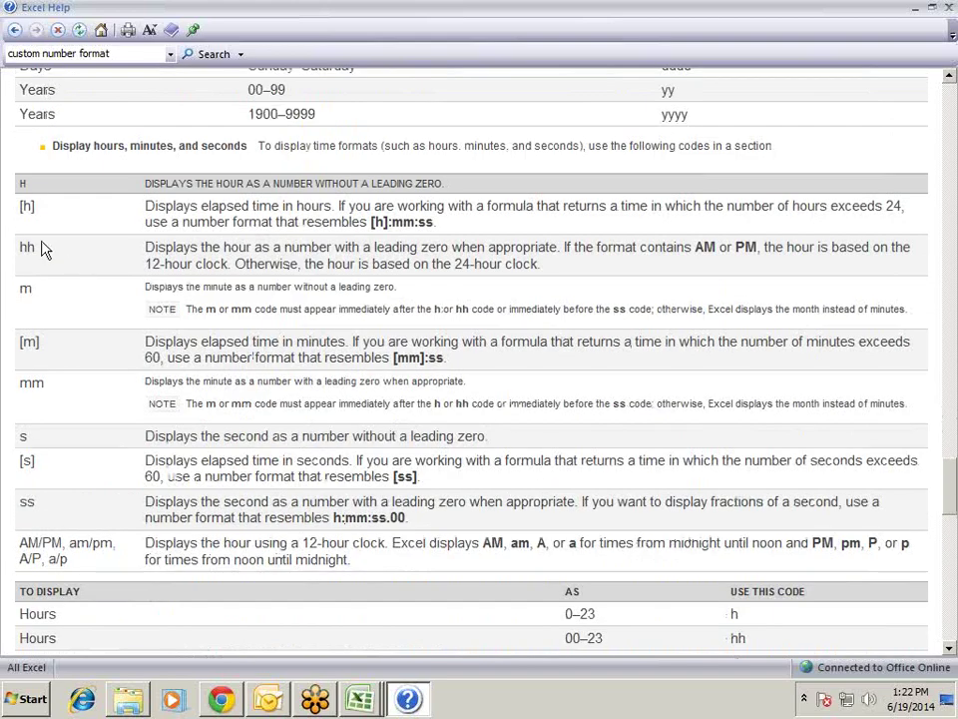
drag(22, 221, 36, 205)
drag(284, 247, 419, 247)
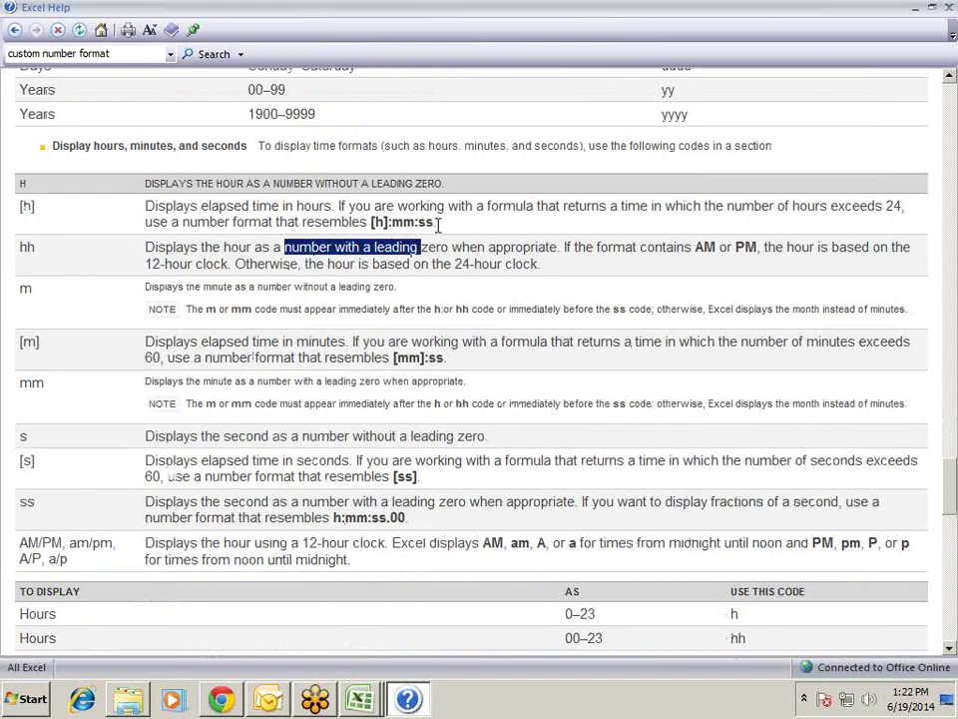
scroll(591, 281, down, 7)
drag(588, 445, 619, 461)
click(668, 468)
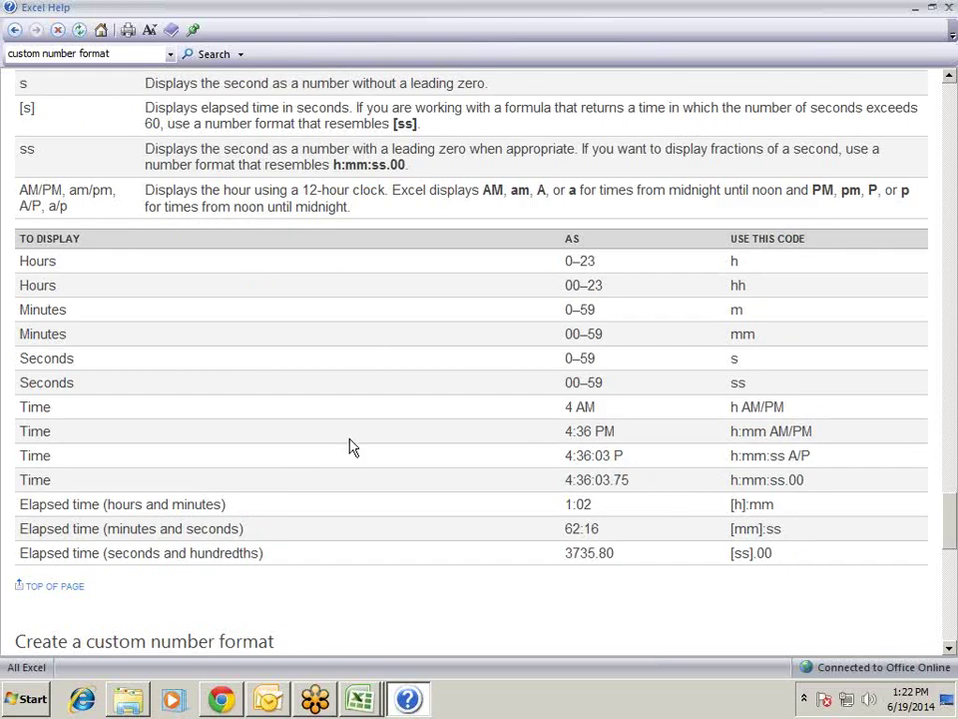
scroll(352, 444, down, 7)
scroll(359, 439, down, 6)
scroll(368, 434, down, 5)
scroll(367, 436, down, 1)
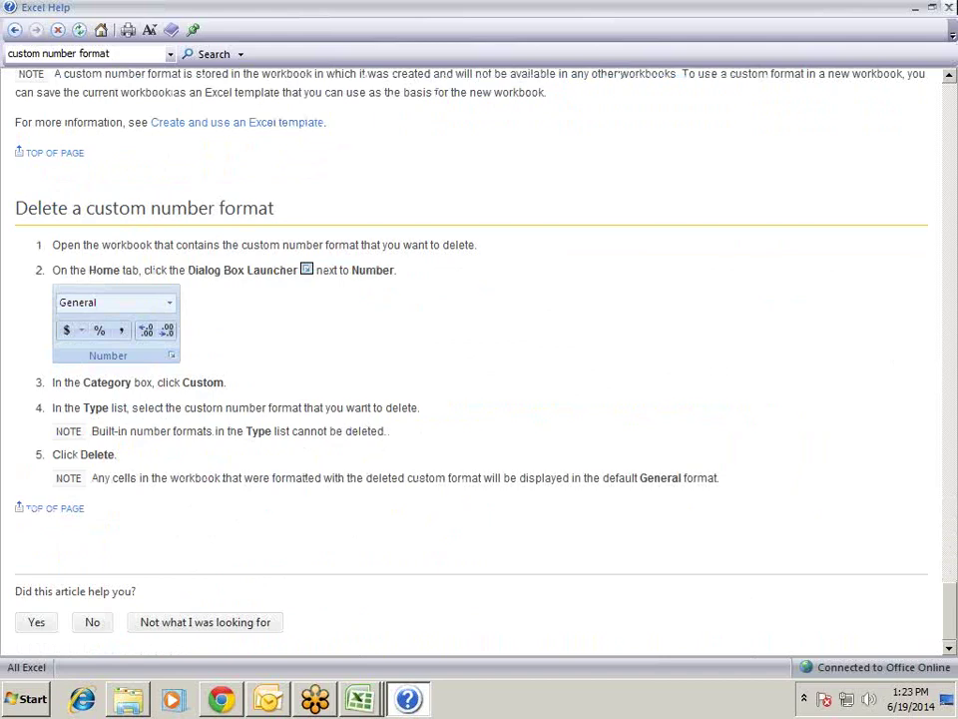
click(949, 8)
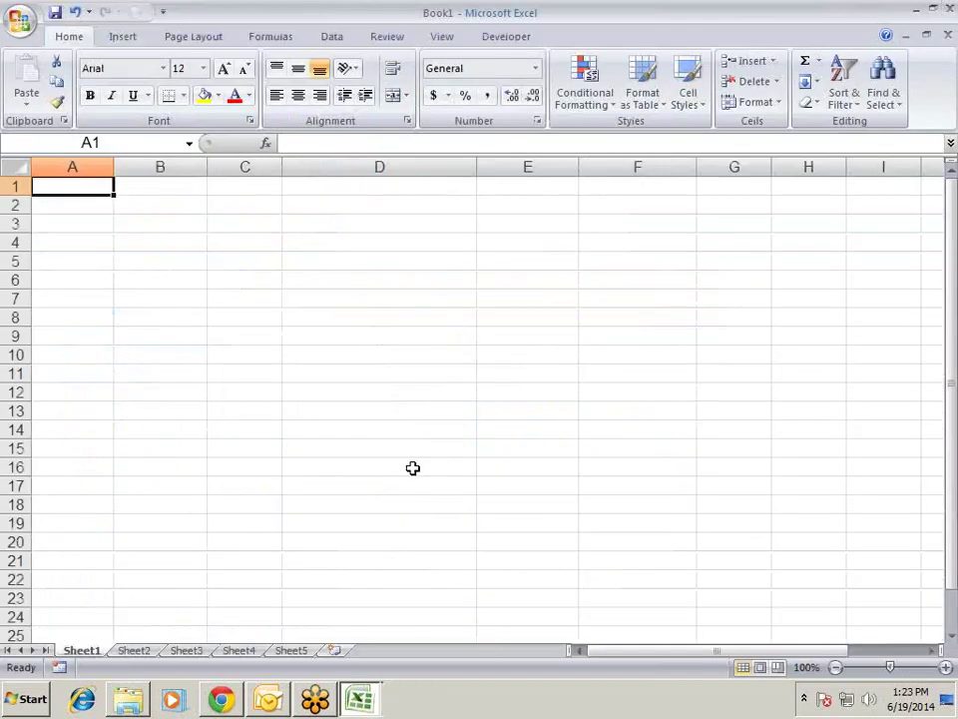
click(237, 700)
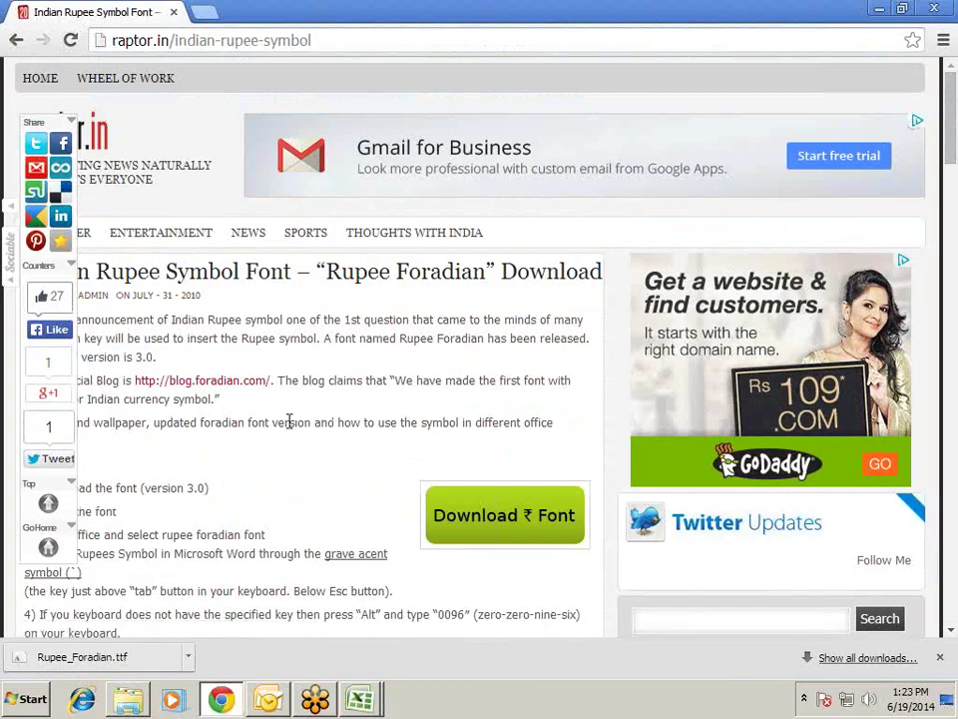
Step: Search google.co.in for 'excel custom format for indian currency' and open the first result
click(368, 40)
text(google.co.in)
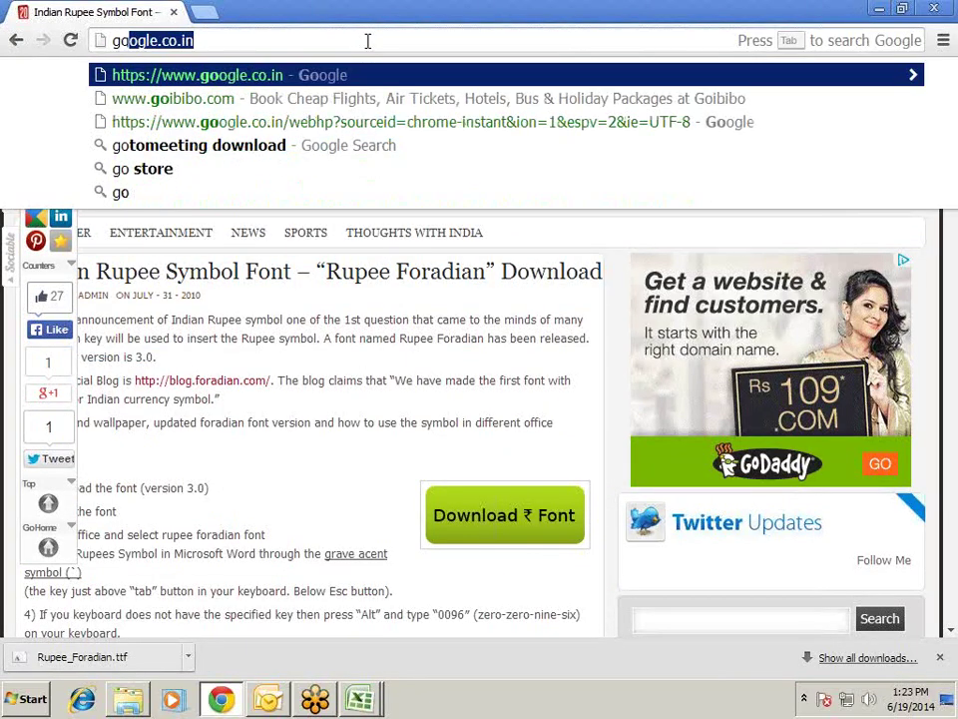
key(Return)
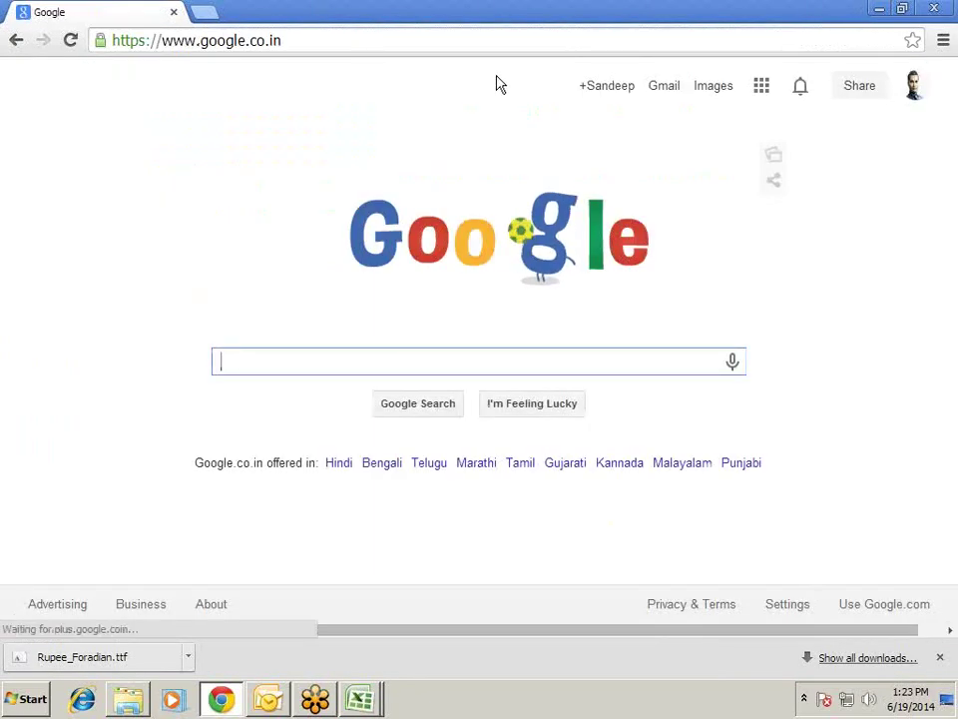
text(custom fo)
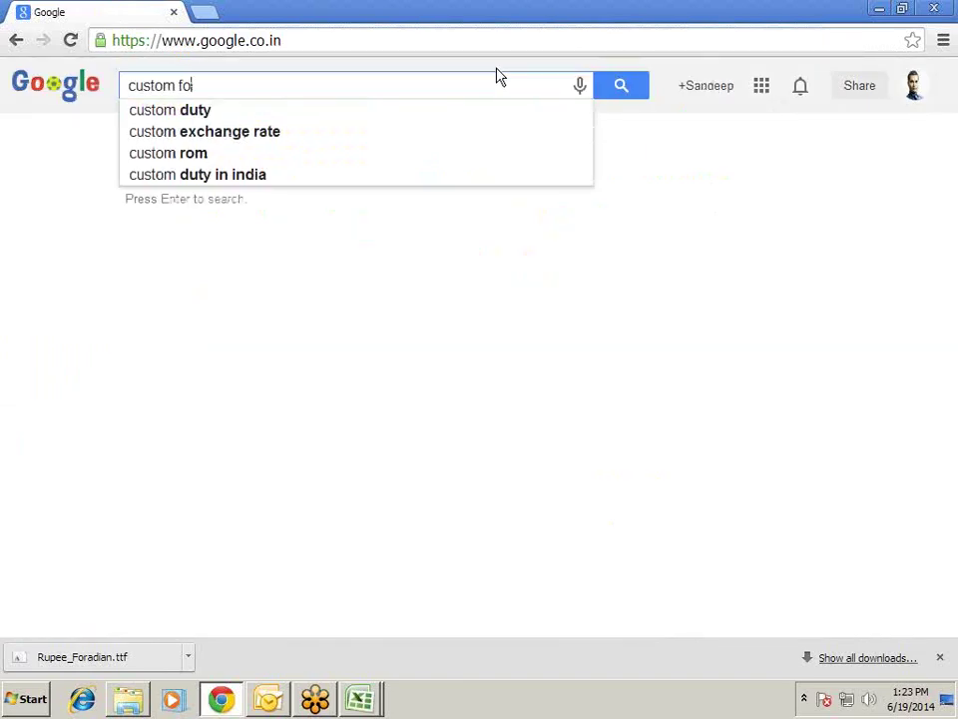
text(rmat for indian)
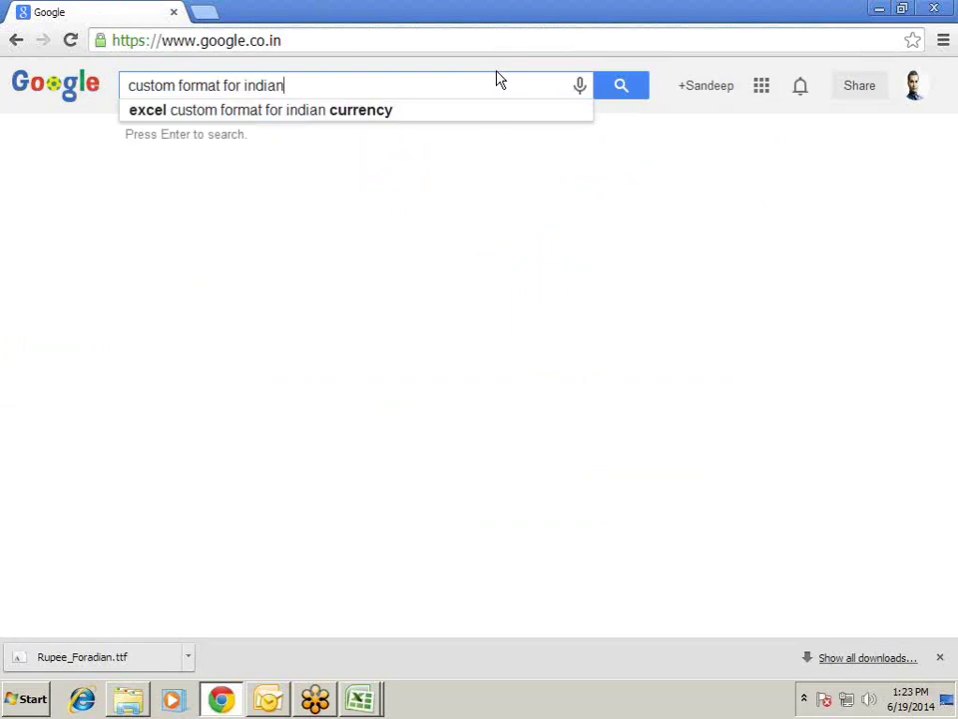
key(Down)
key(Return)
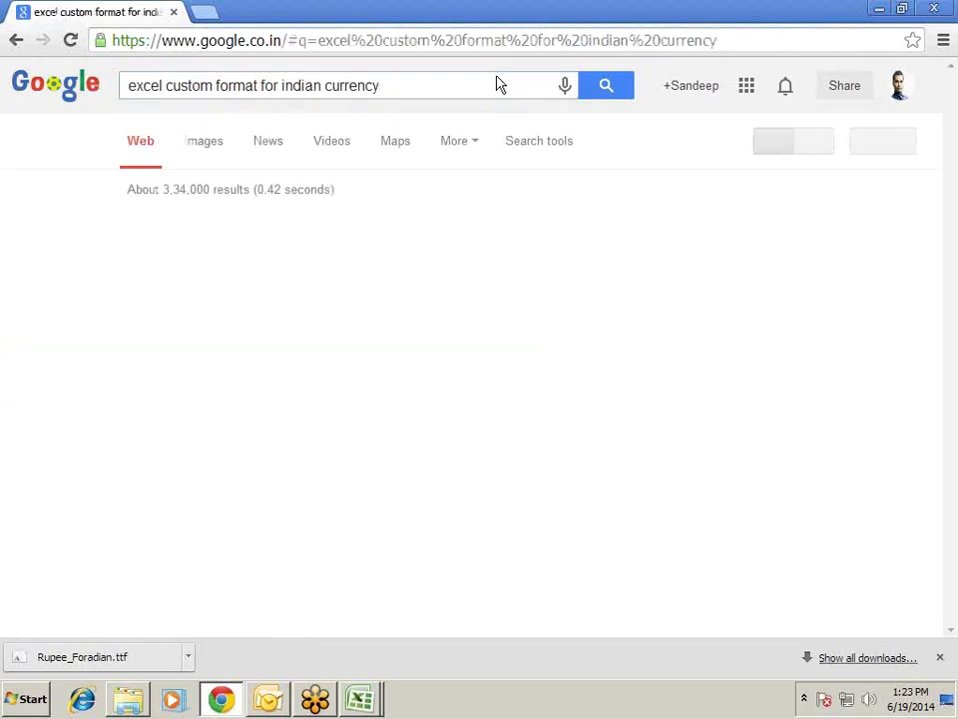
click(406, 229)
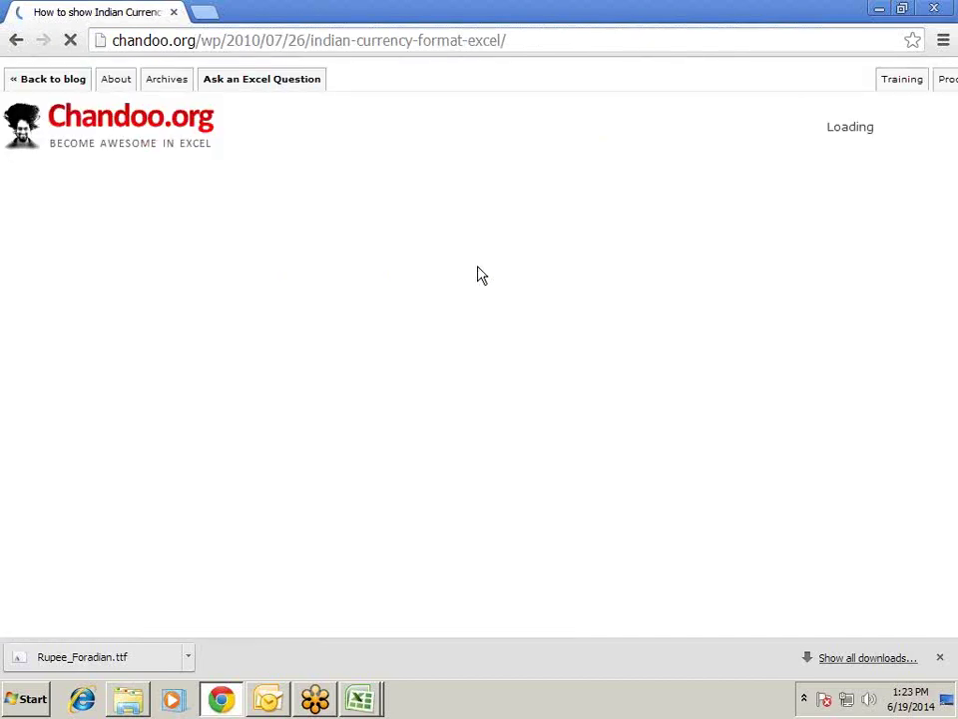
Step: Scroll the Chandoo article to highlight its RS Indian-currency custom format code
scroll(480, 272, down, 4)
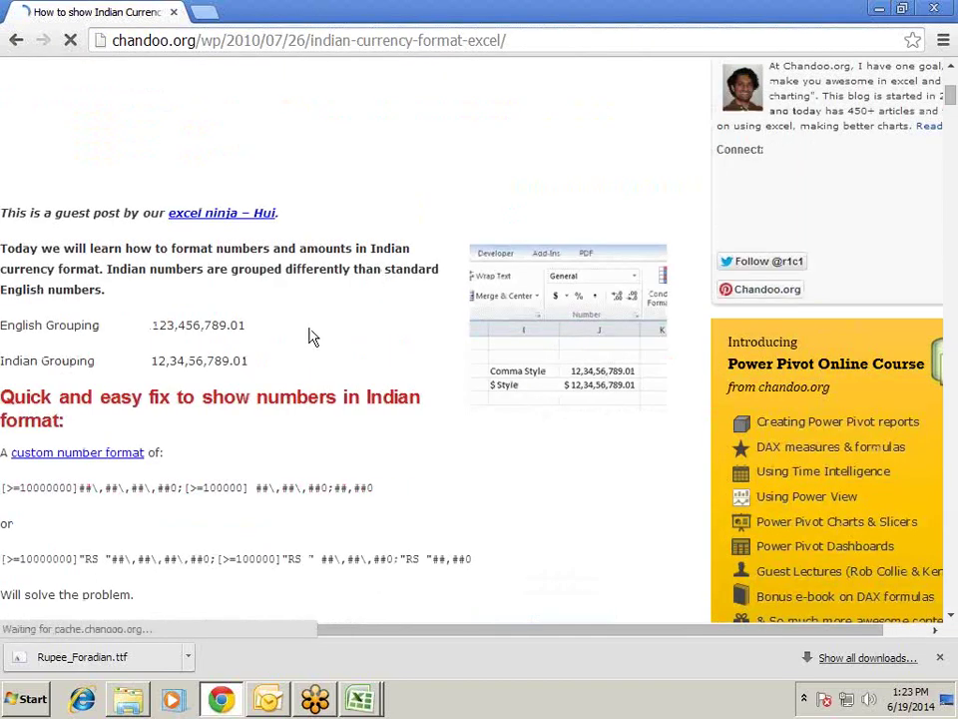
scroll(310, 335, down, 3)
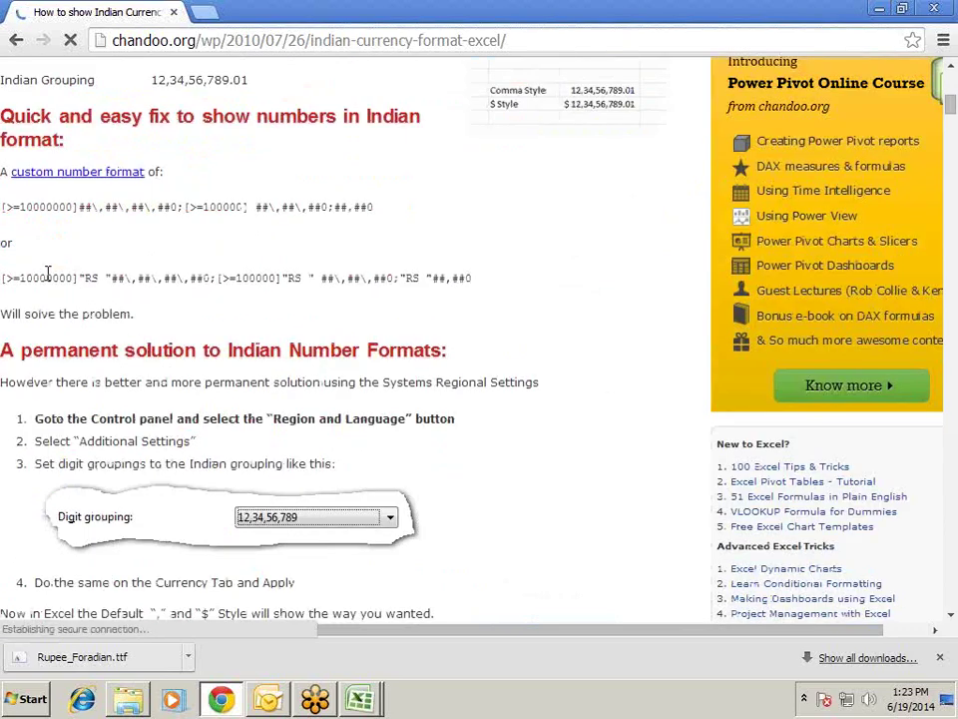
drag(47, 277, 474, 278)
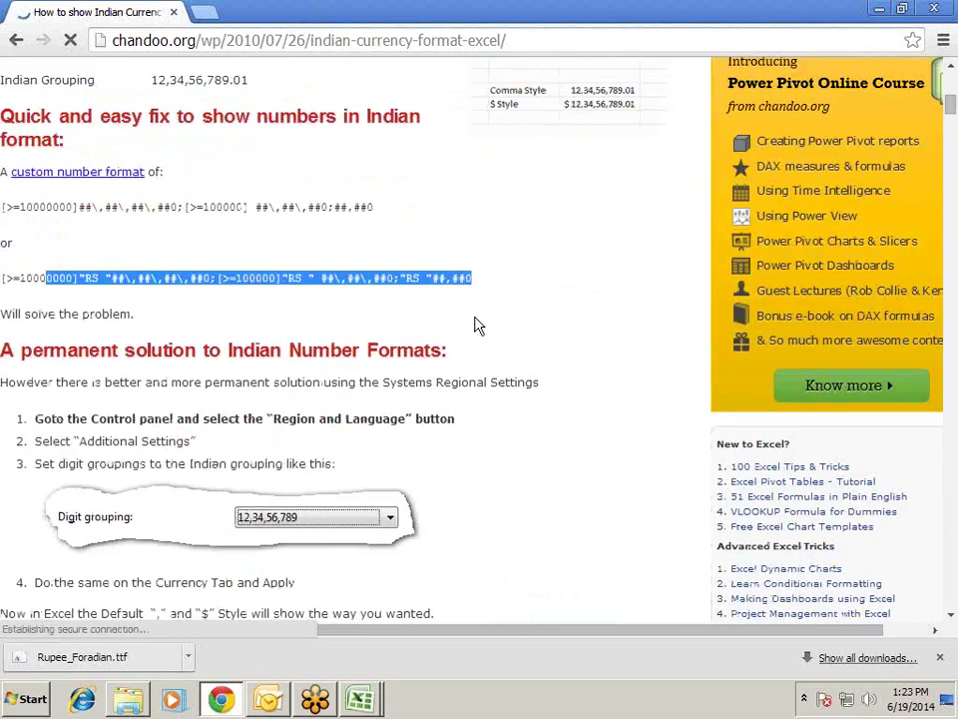
click(385, 325)
Step: Browse the remaining Indian-grouping format codes, then minimize Chrome back to Excel
scroll(280, 318, down, 2)
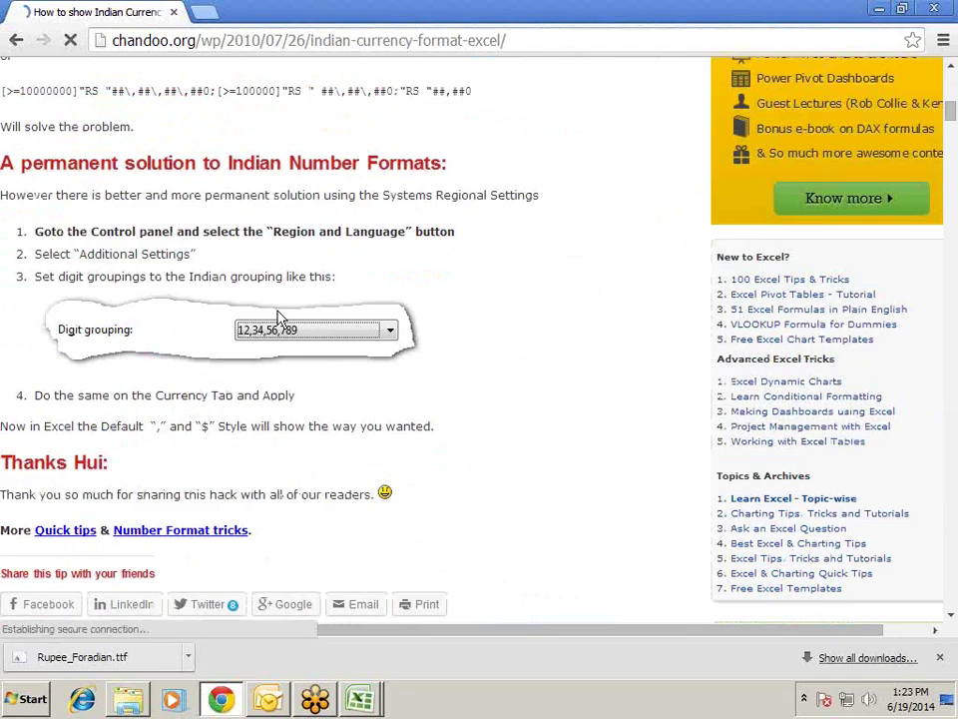
scroll(289, 299, up, 3)
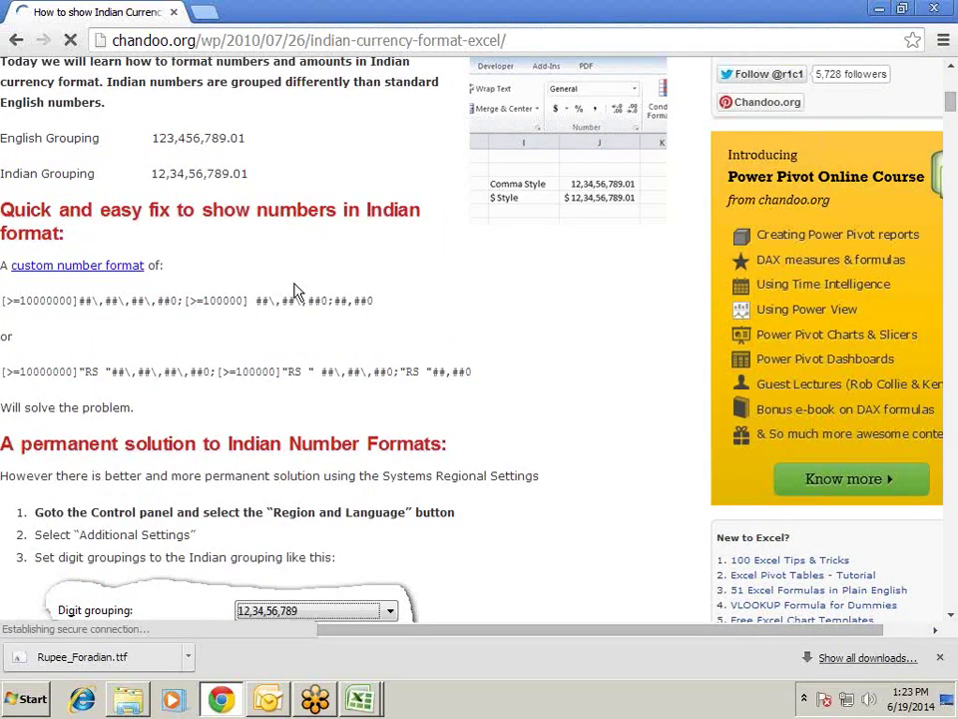
scroll(294, 291, up, 1)
scroll(296, 291, down, 3)
scroll(297, 293, down, 3)
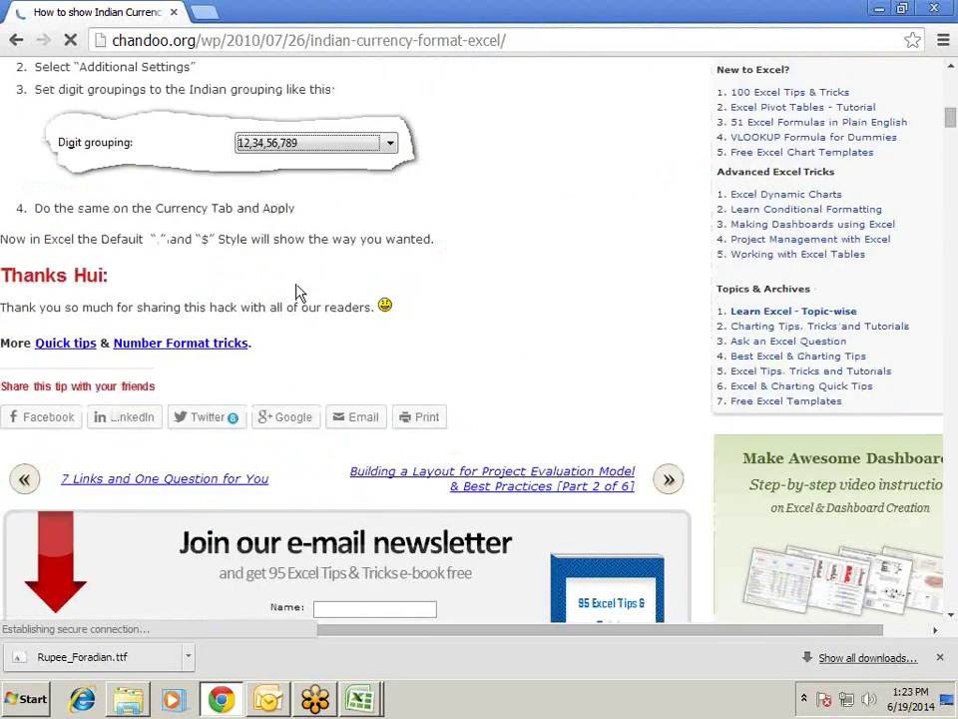
scroll(297, 289, down, 1)
scroll(299, 289, down, 3)
scroll(295, 289, up, 6)
scroll(288, 288, up, 2)
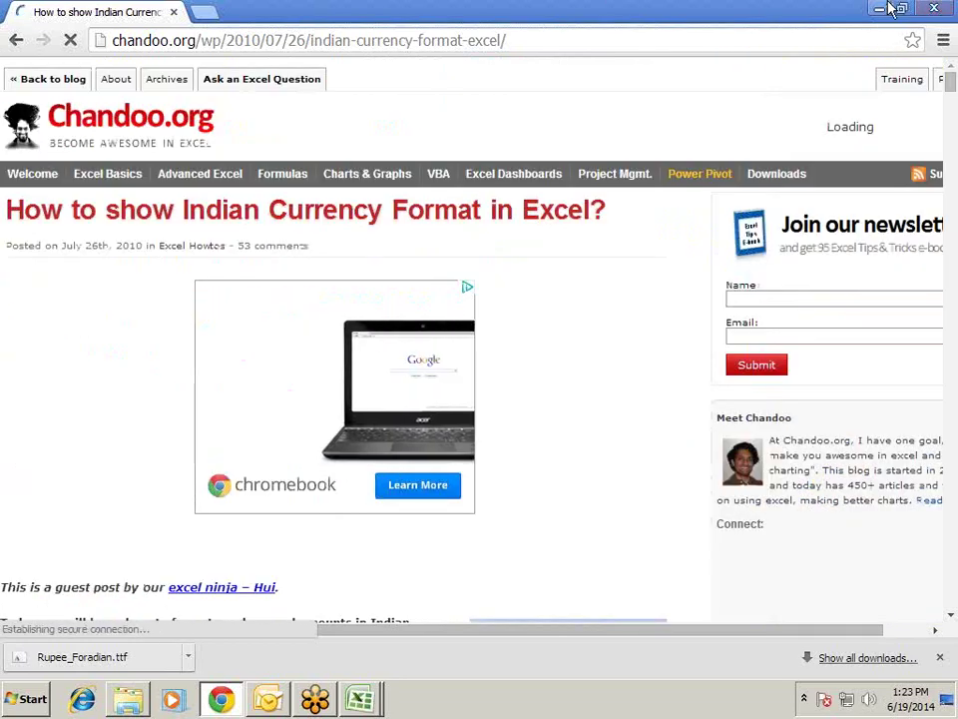
click(891, 9)
Step: In the empty Book1 sheet, visit cells C3, C15 and D6, then switch back to Chrome
click(287, 264)
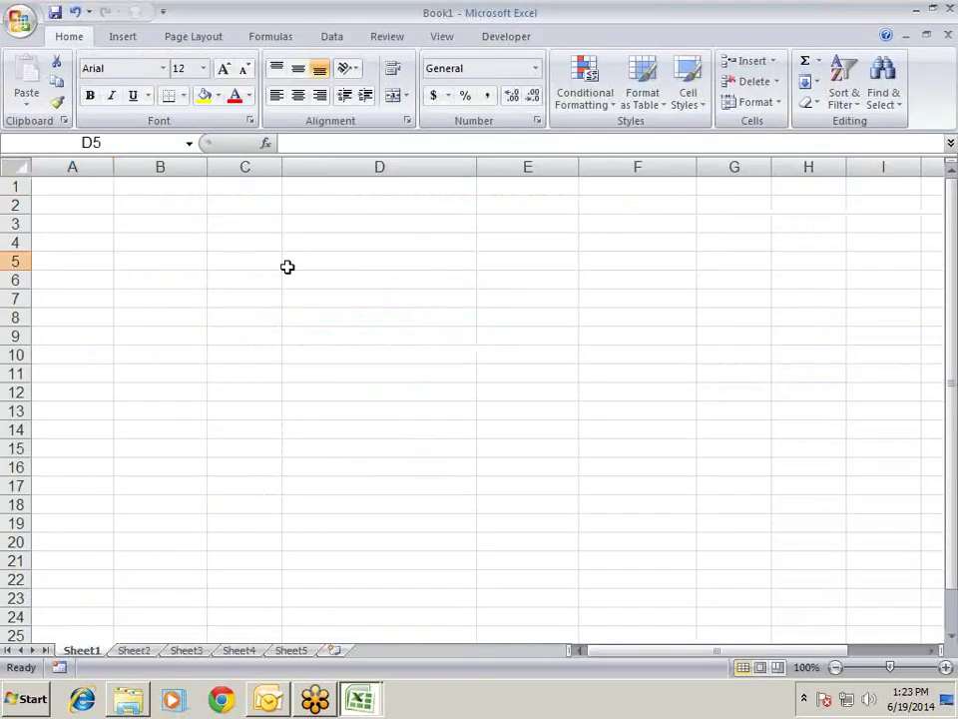
click(217, 220)
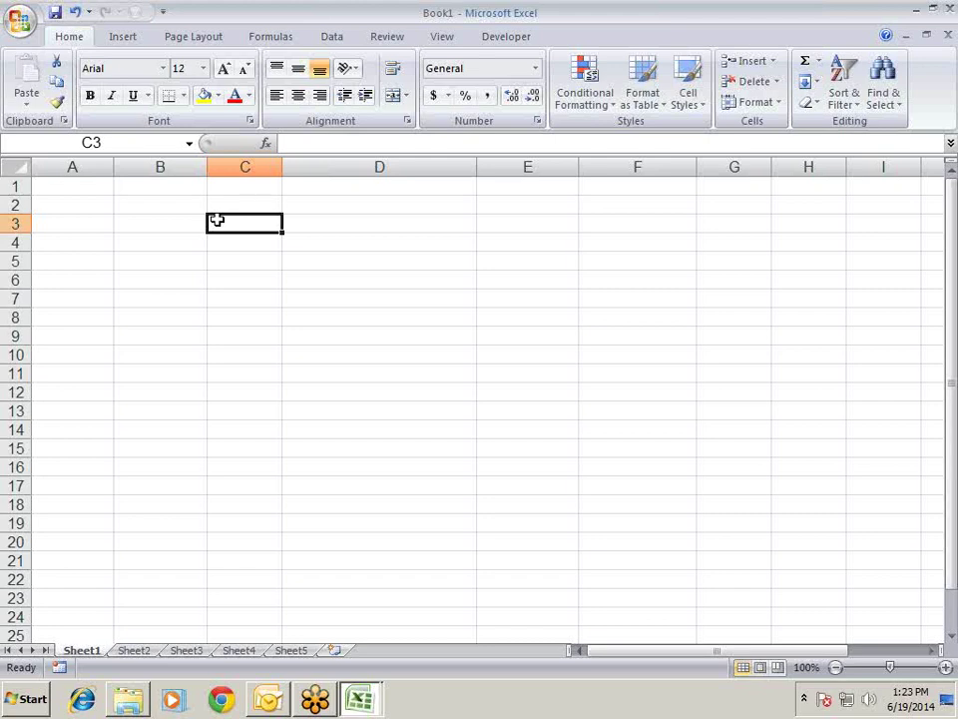
click(230, 451)
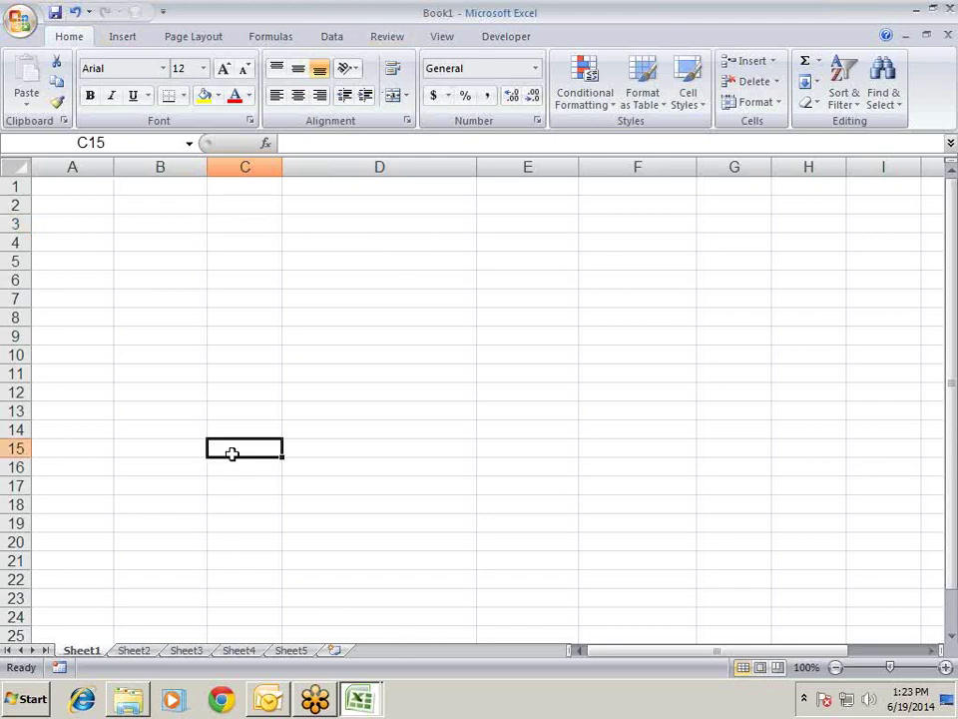
click(335, 286)
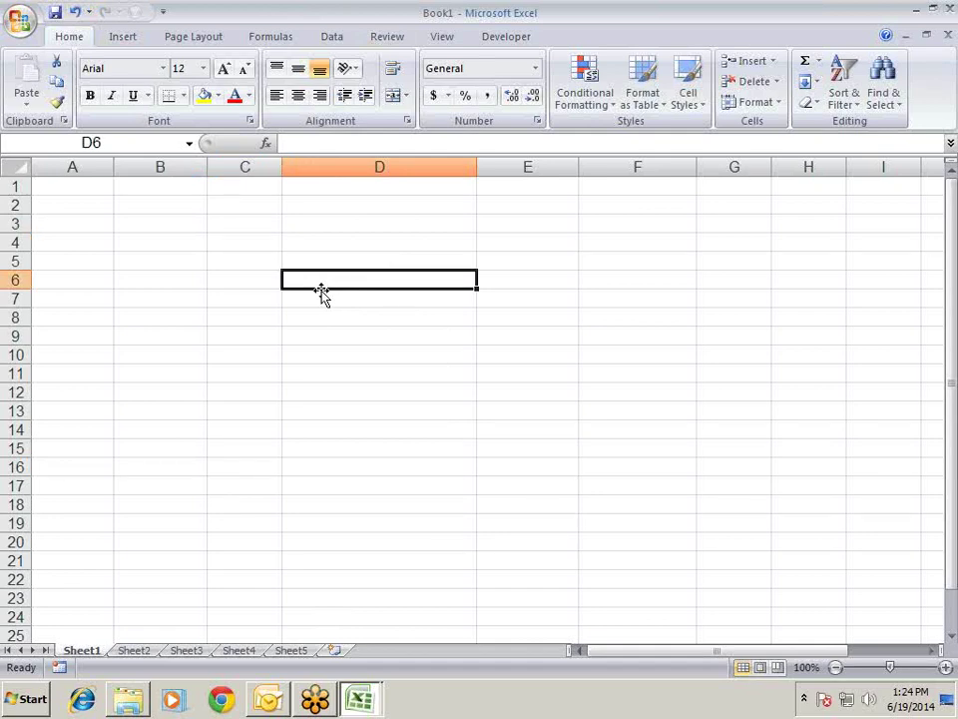
click(267, 698)
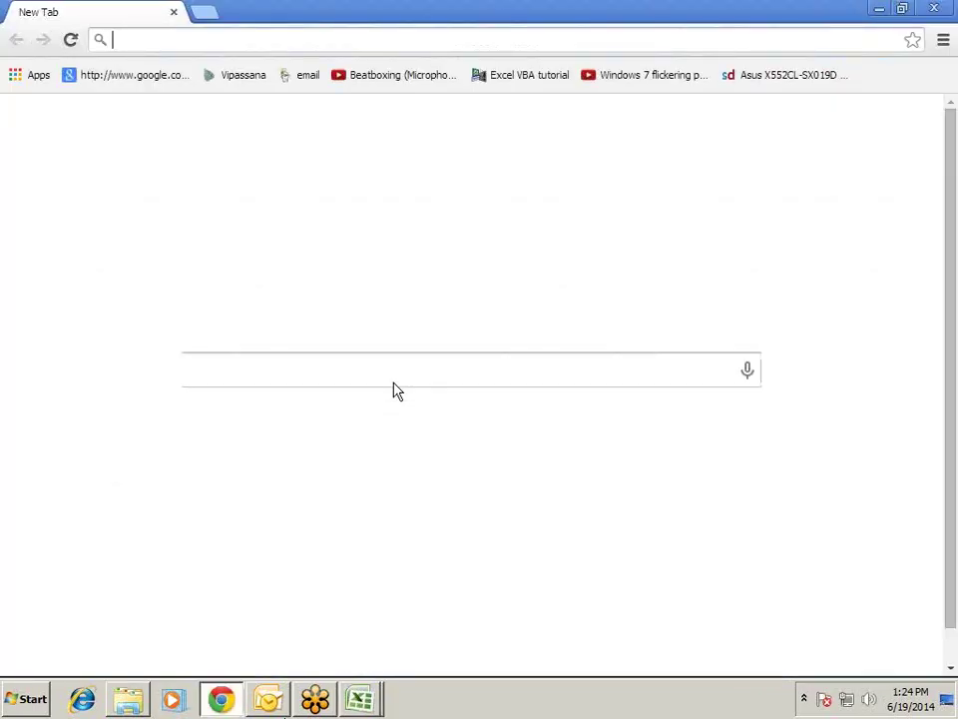
Step: Load youtube.com from the new tab's address bar and enter vlookup in its search box
text(google.co.in)
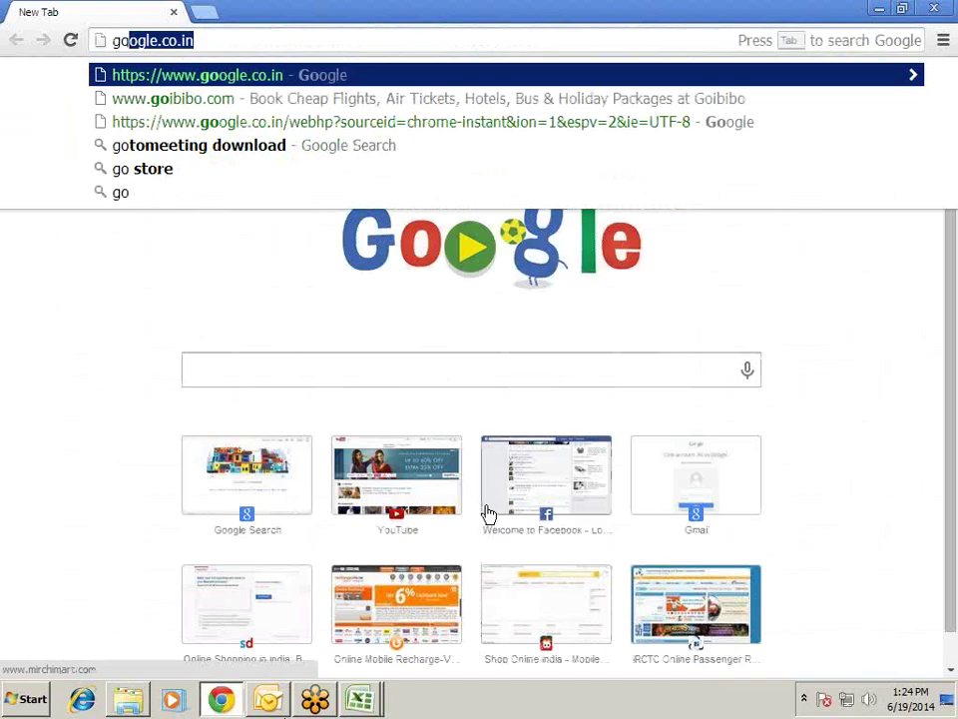
click(699, 54)
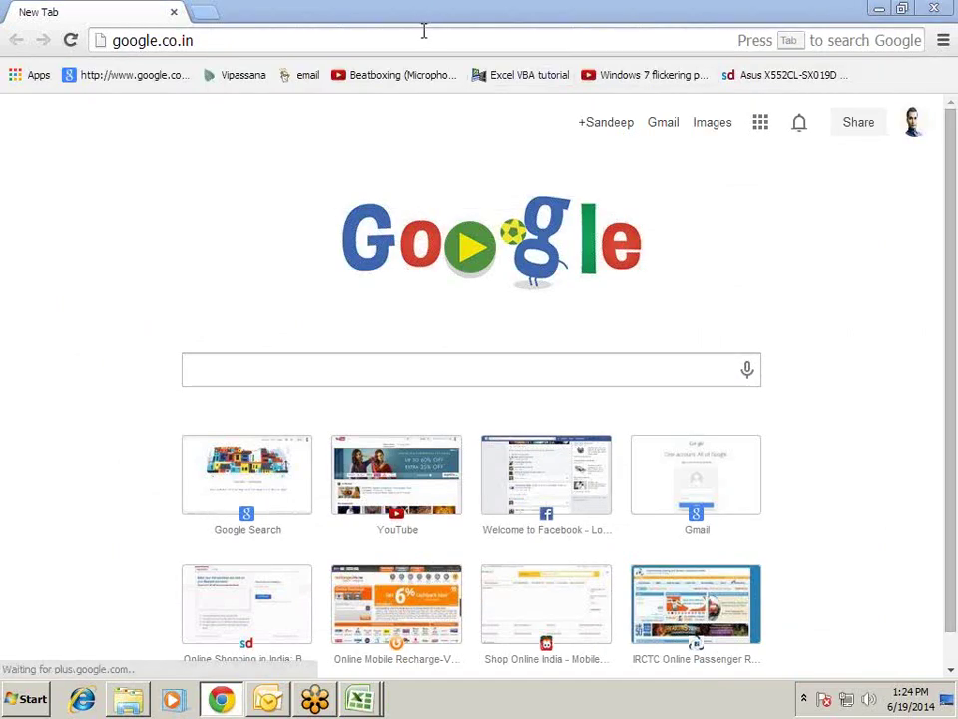
drag(393, 48, 70, 33)
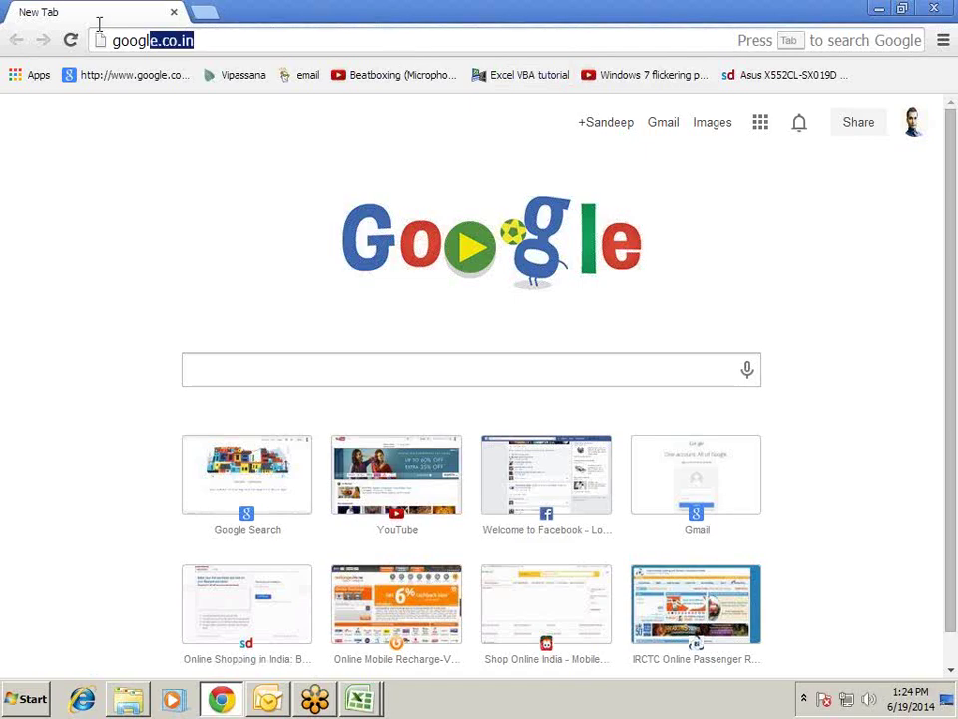
text(y)
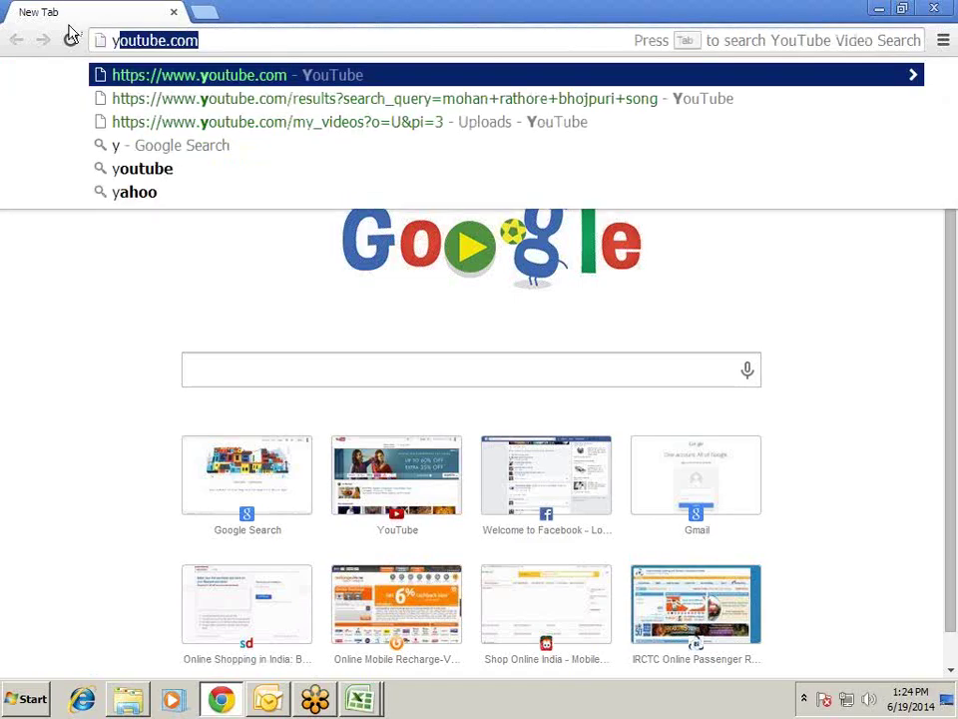
key(BackSpace)
key(BackSpace)
text(you)
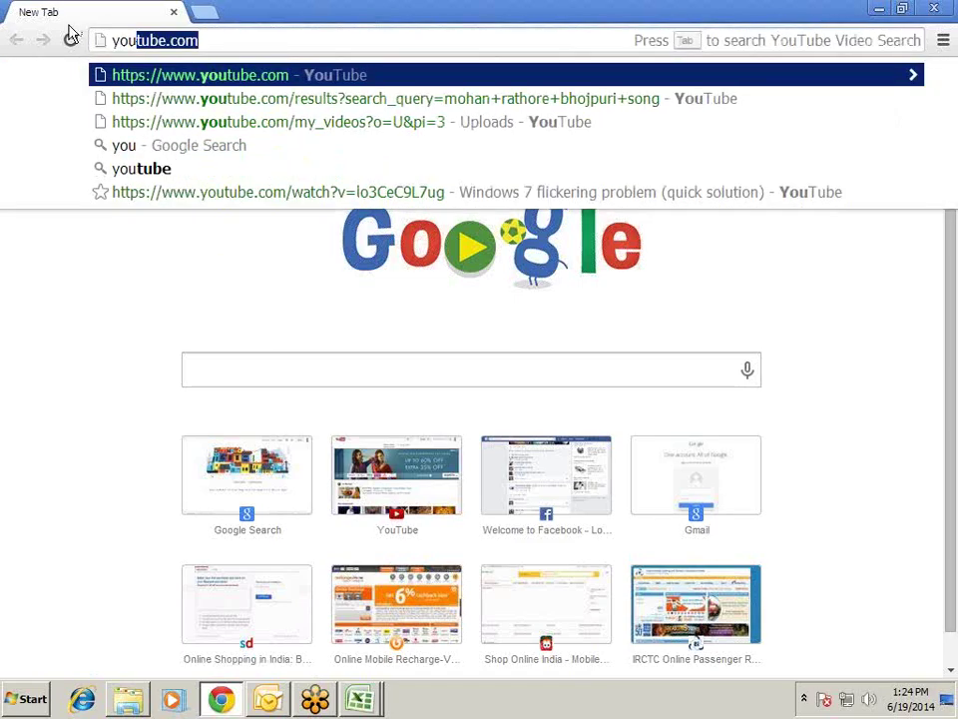
key(Return)
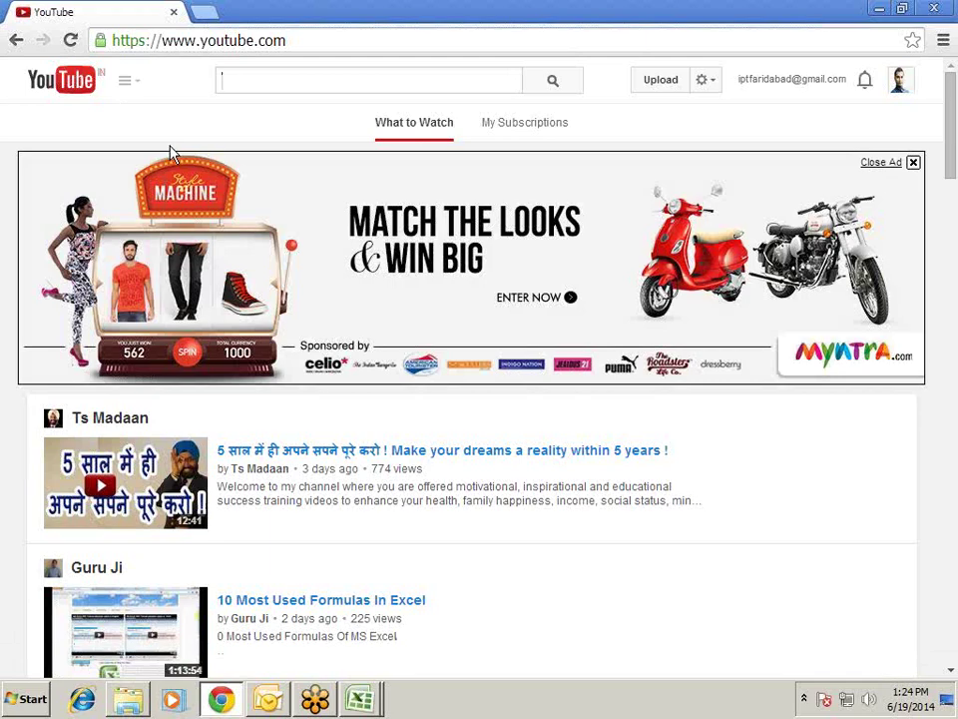
text(vlookup)
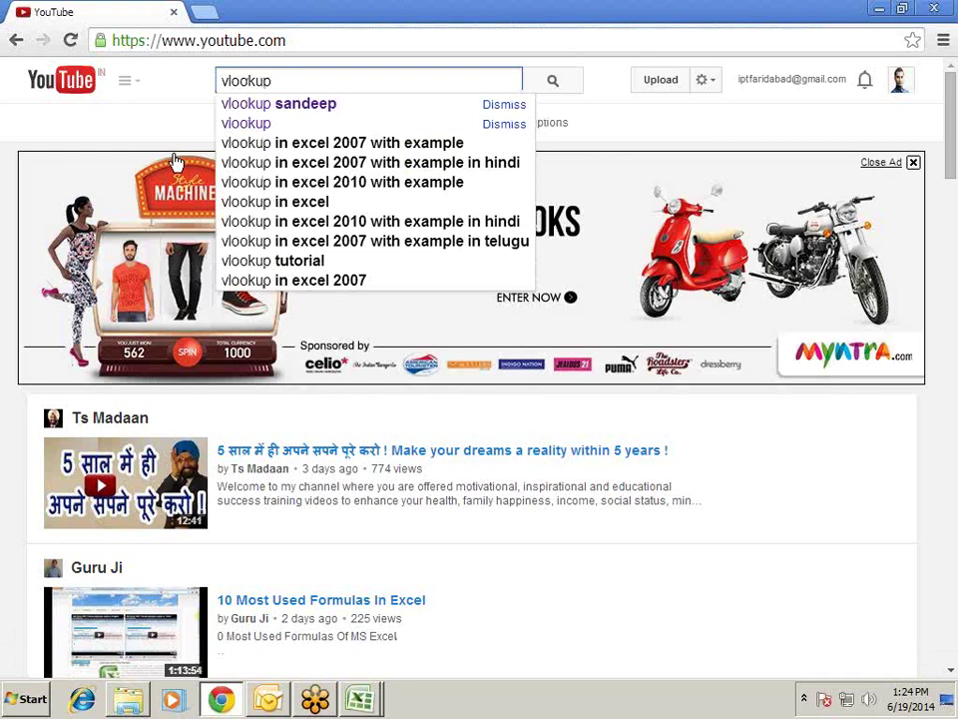
Step: Search YouTube for vlookup and scroll through the video results
key(Return)
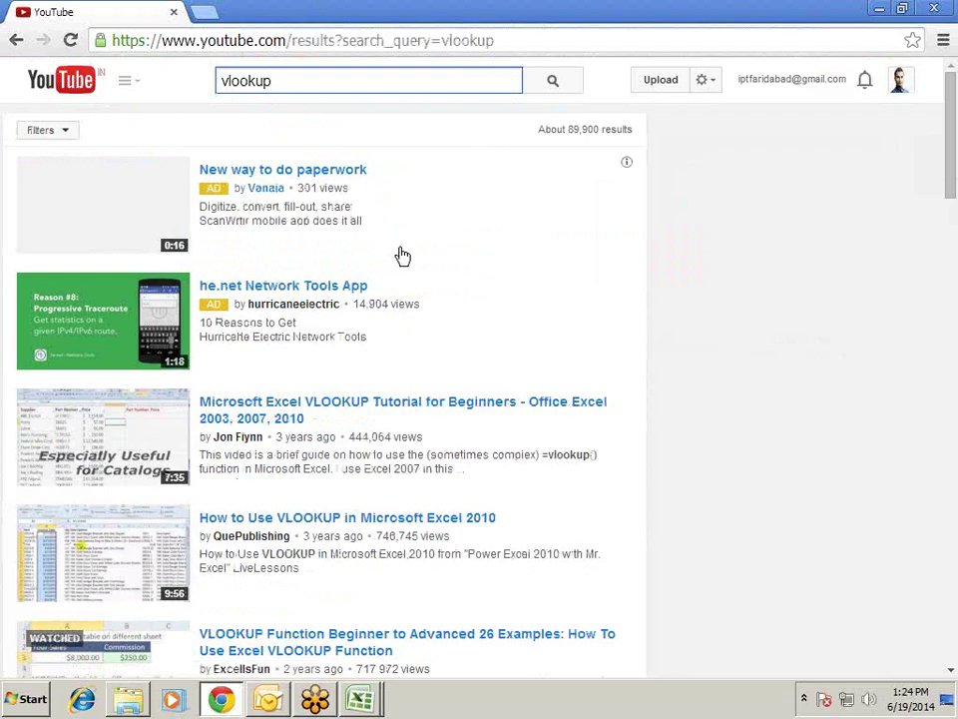
scroll(400, 255, down, 2)
scroll(401, 258, down, 2)
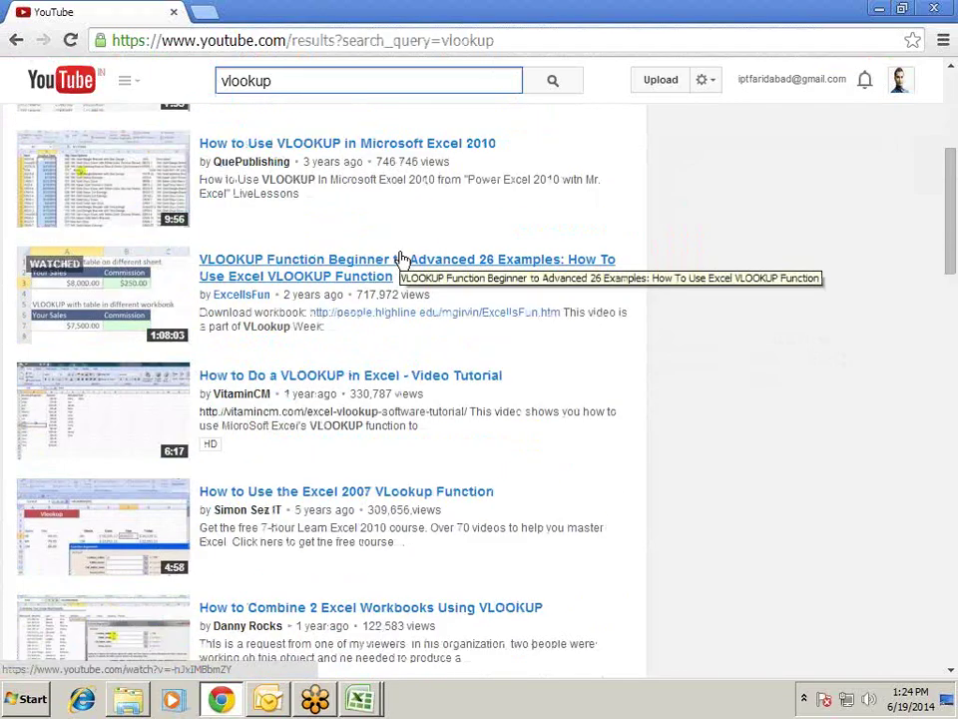
scroll(400, 257, down, 1)
scroll(401, 260, down, 2)
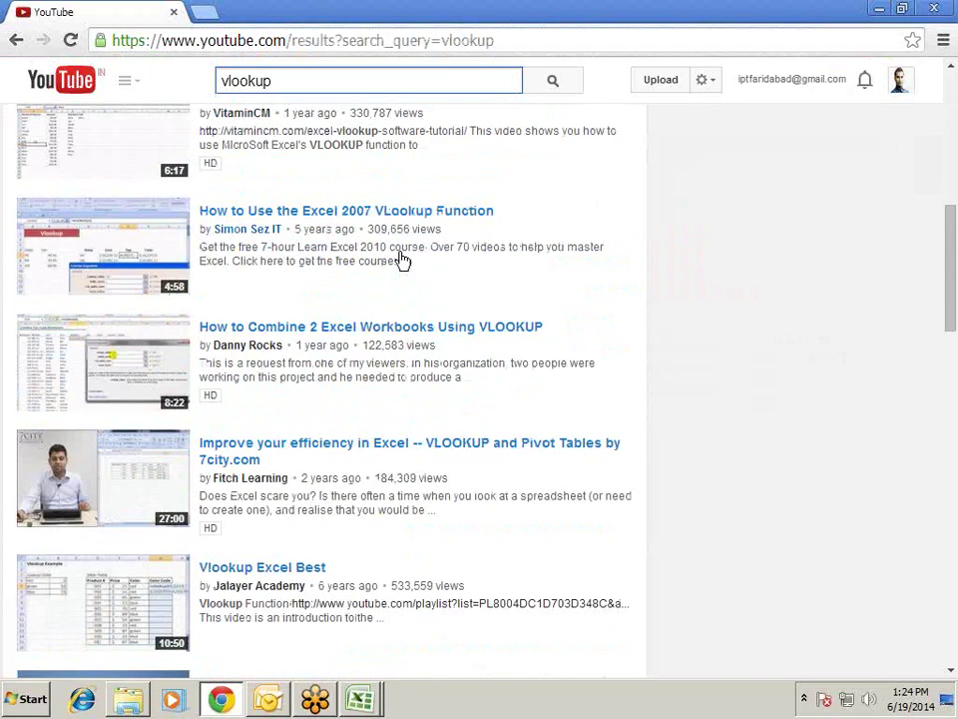
scroll(401, 260, down, 2)
scroll(401, 260, down, 3)
scroll(403, 260, up, 5)
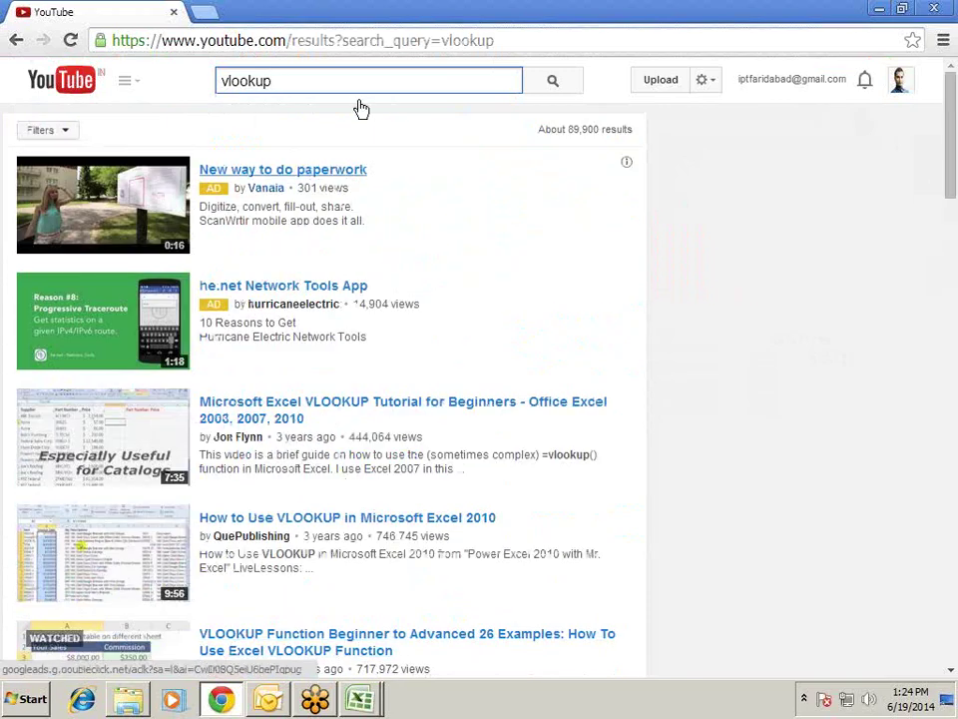
Step: Search YouTube for 'advance excel', correcting the misspelled first attempt
double_click(327, 85)
text(ad)
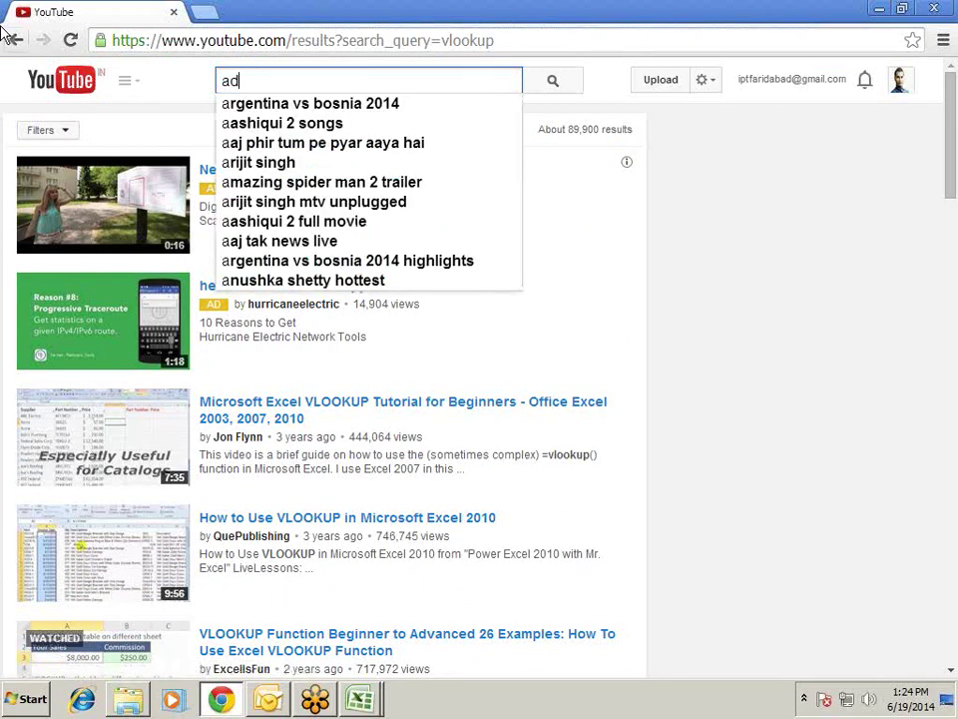
text(vacne excel)
key(Return)
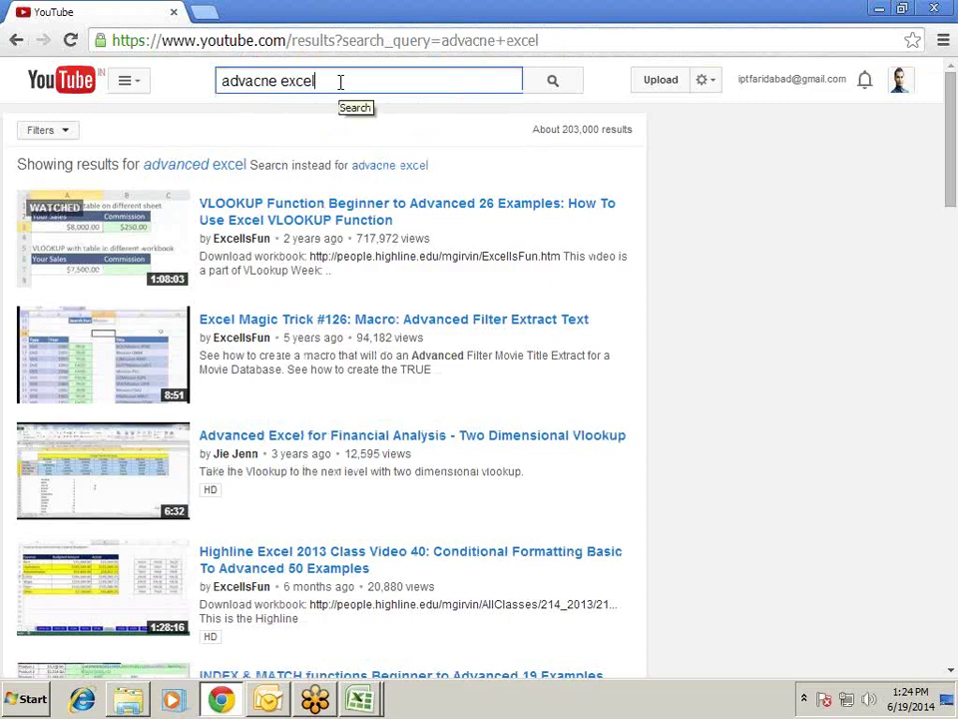
key(ctrl+a)
key(BackSpace)
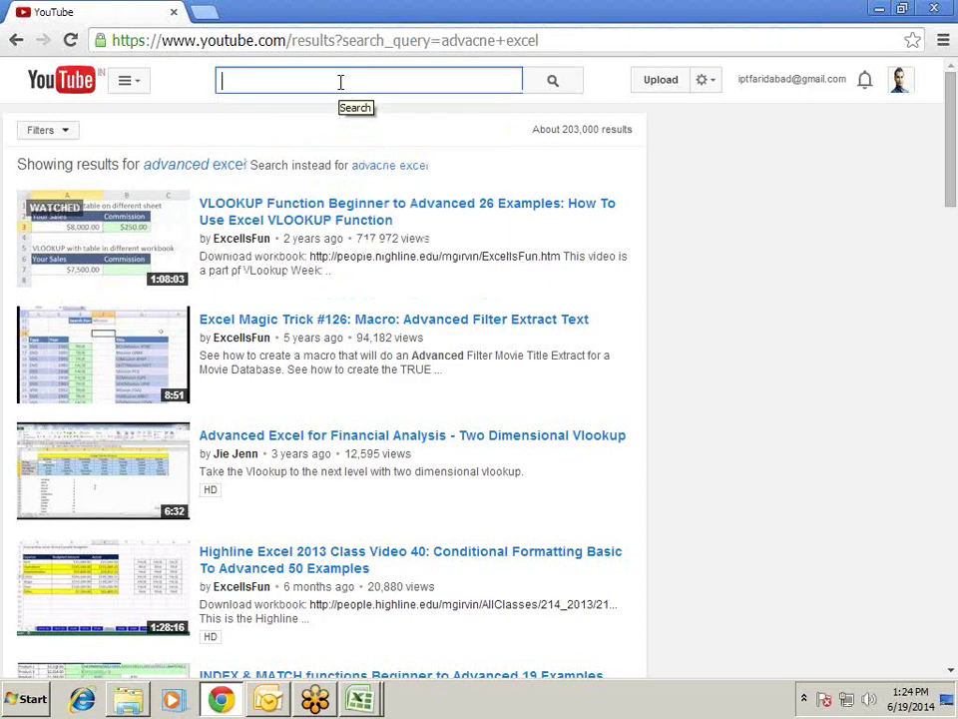
text(advance )
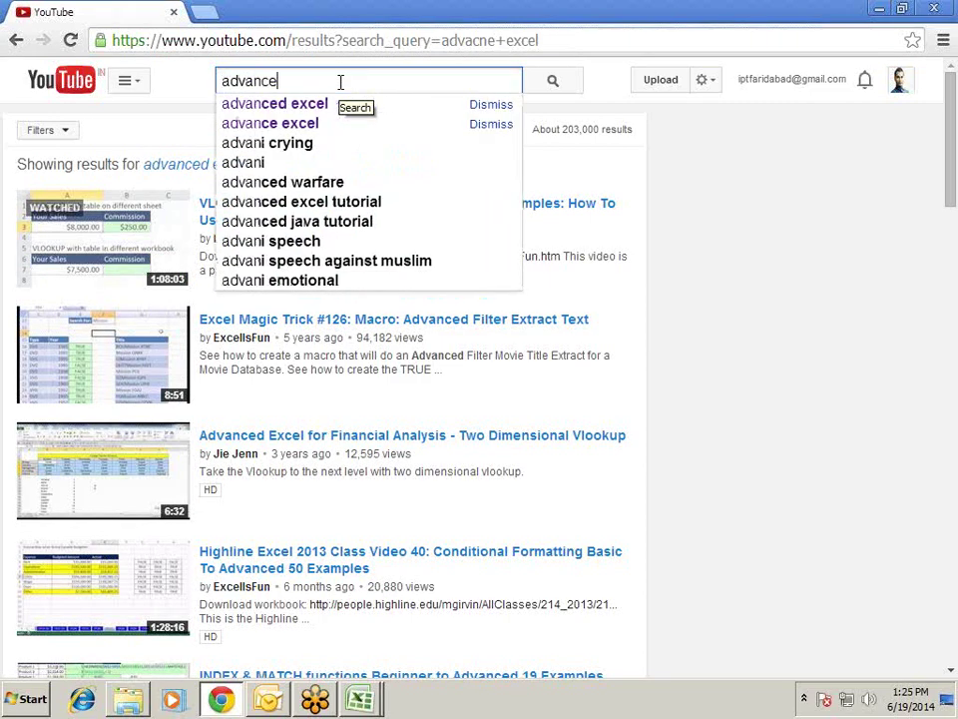
text(excel)
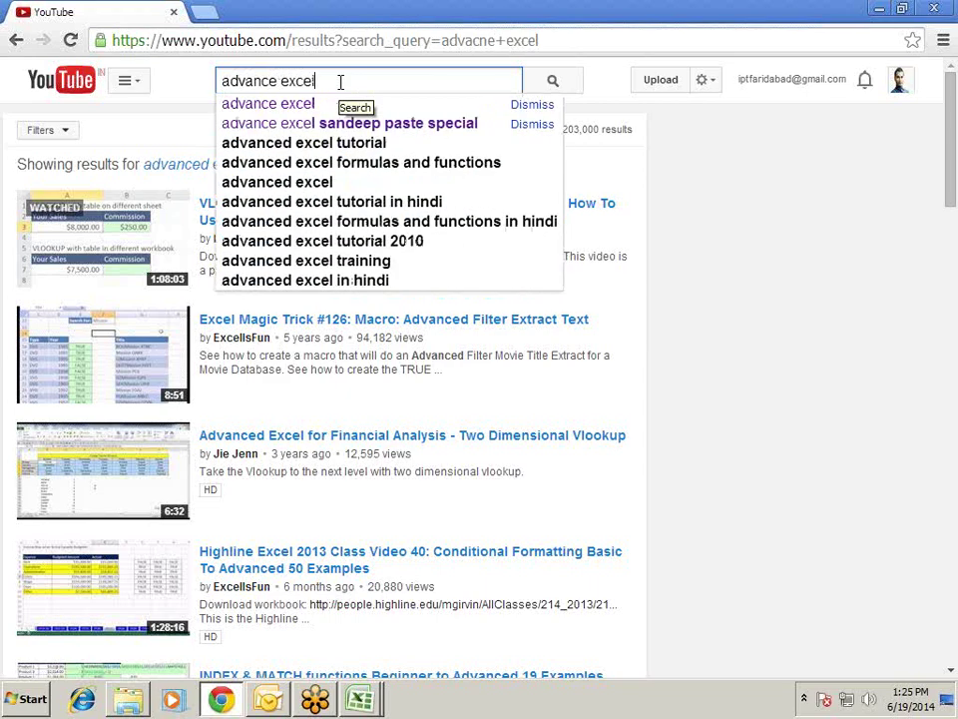
key(Return)
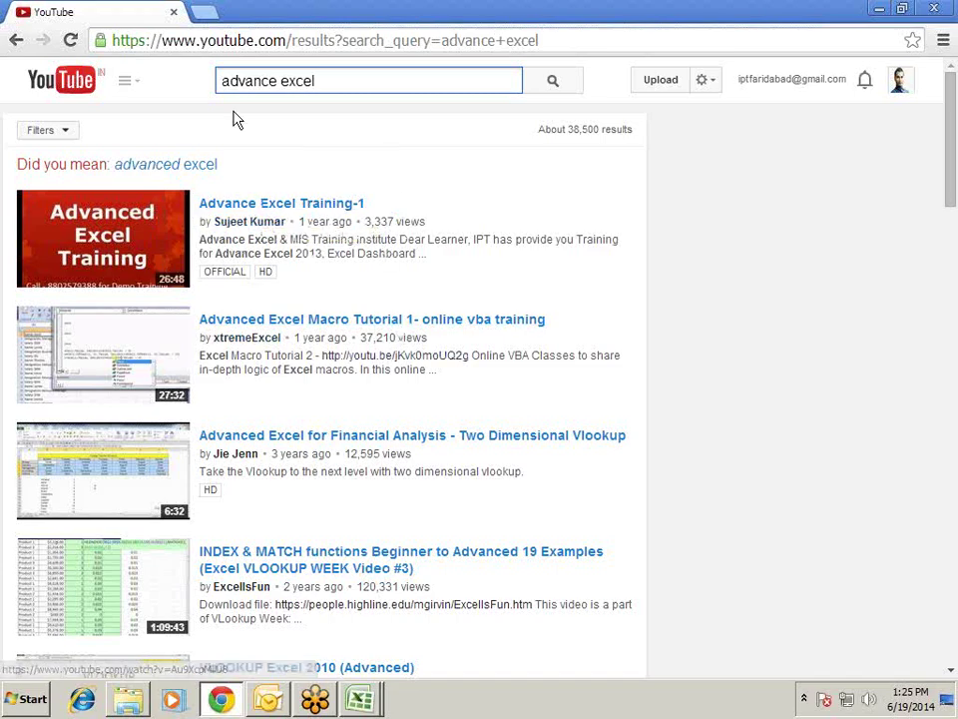
Step: Return to the YouTube home page and switch back to Excel
click(390, 40)
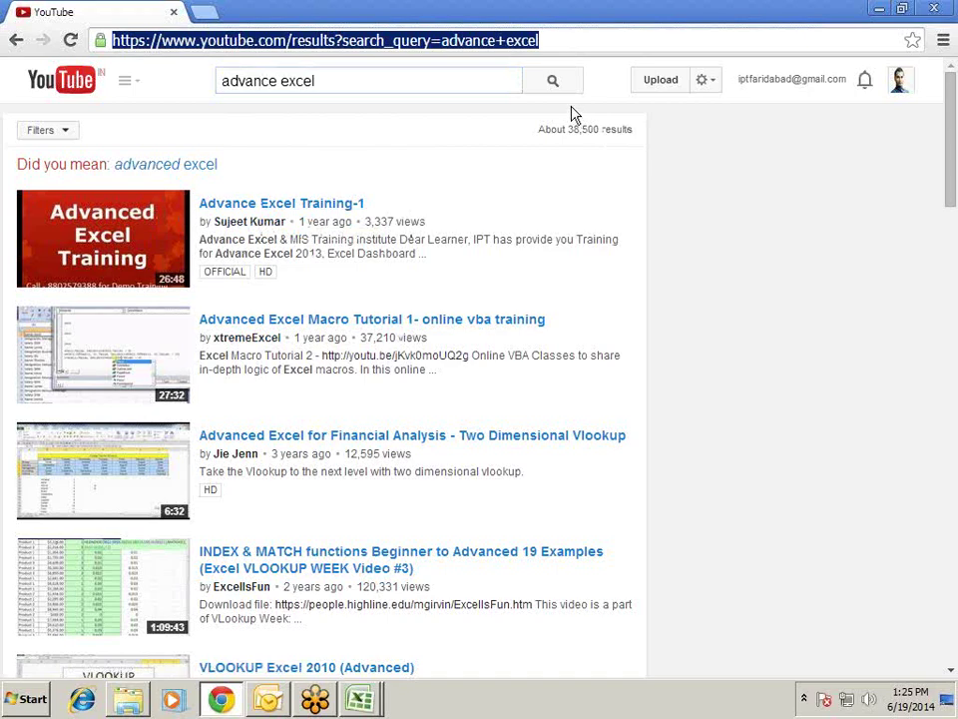
text(yo)
key(Return)
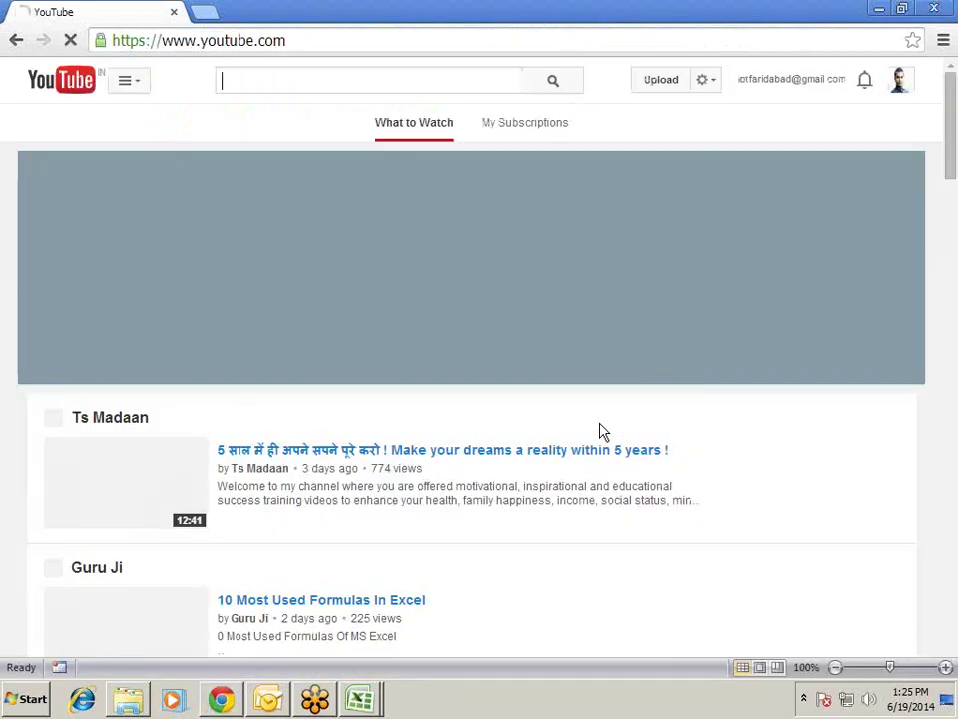
key(alt+Tab)
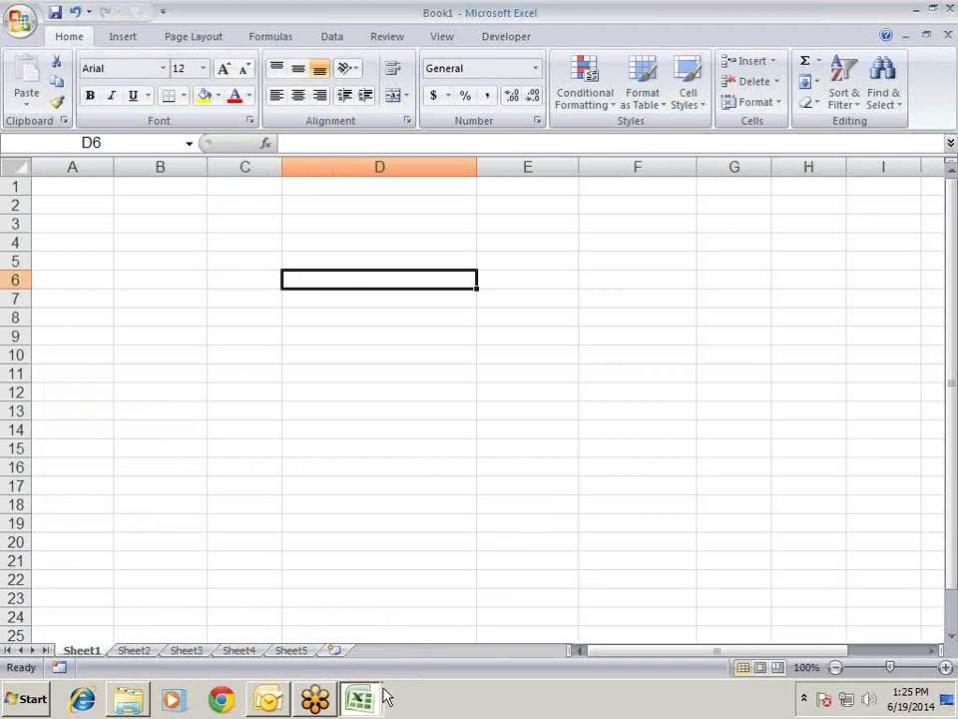
click(306, 208)
click(246, 207)
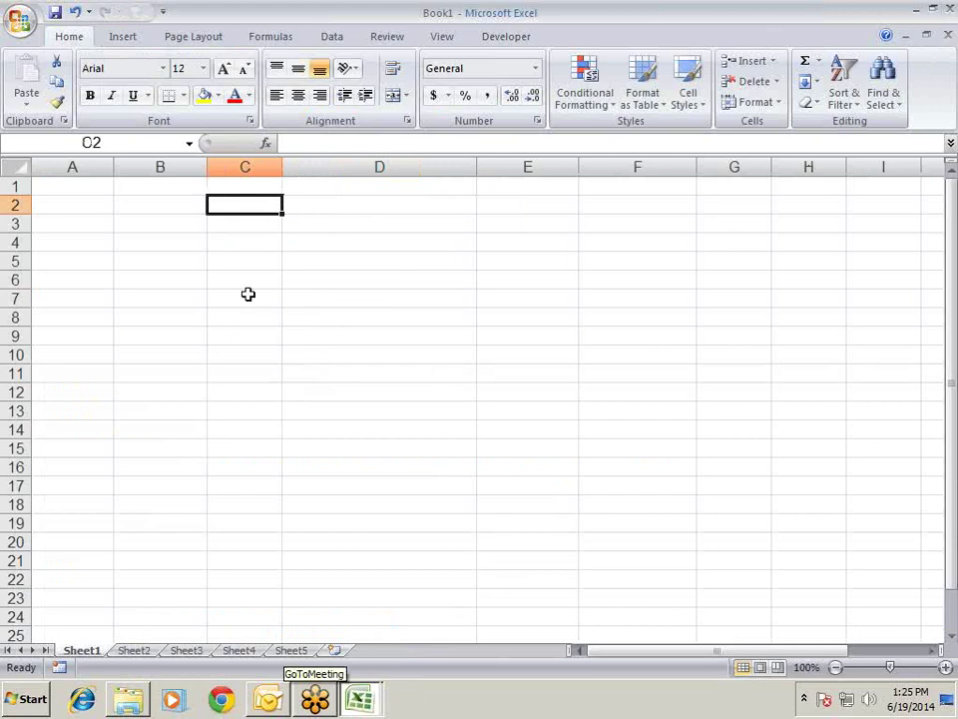
click(364, 224)
click(215, 224)
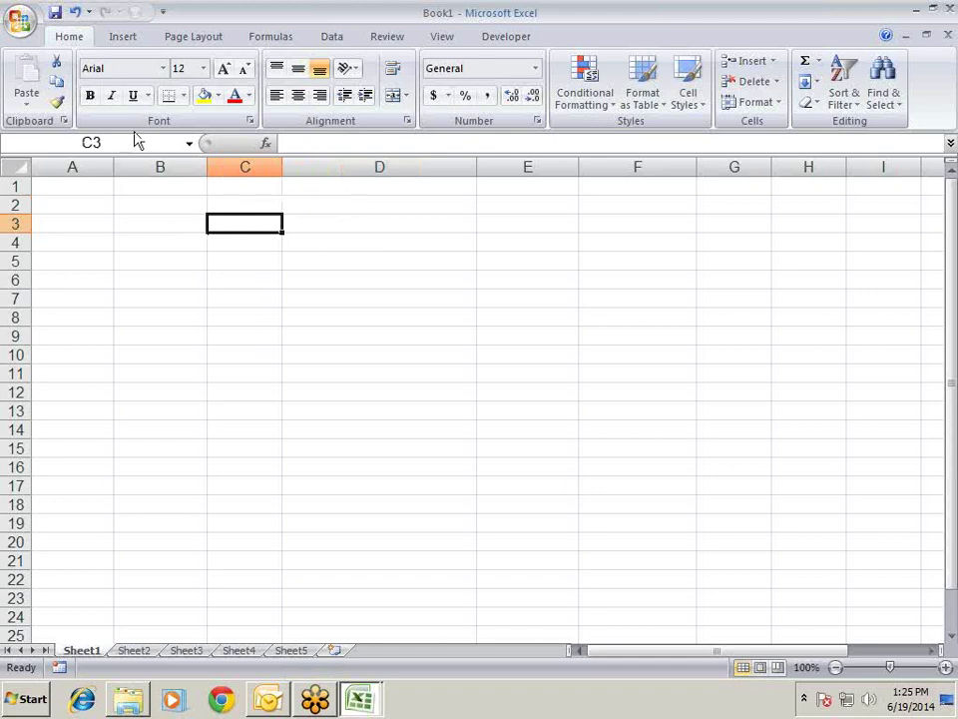
click(137, 222)
click(81, 190)
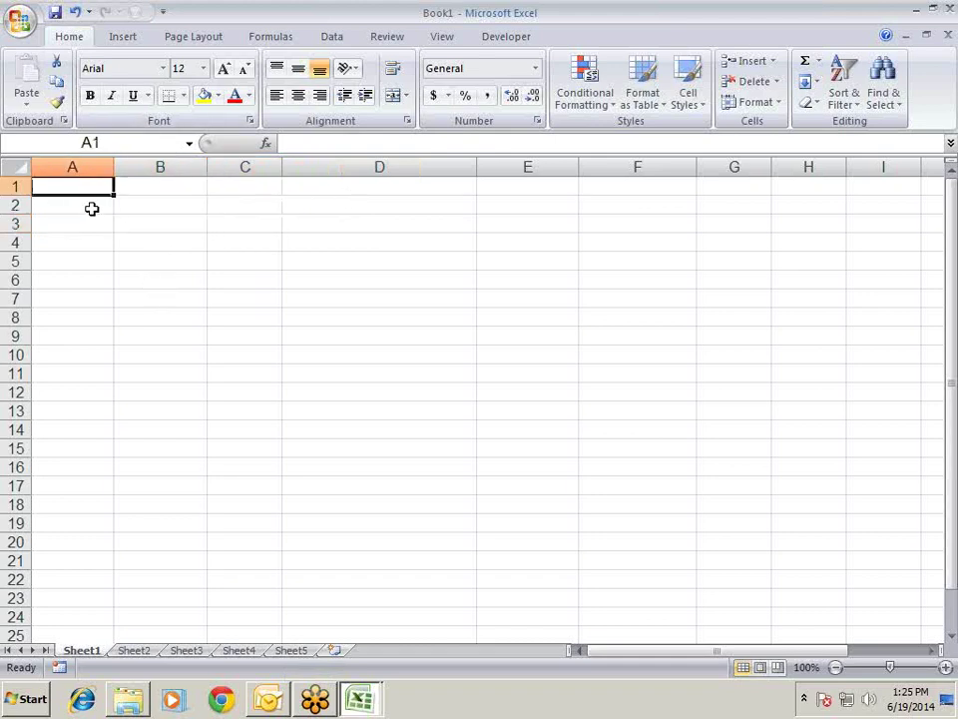
click(88, 206)
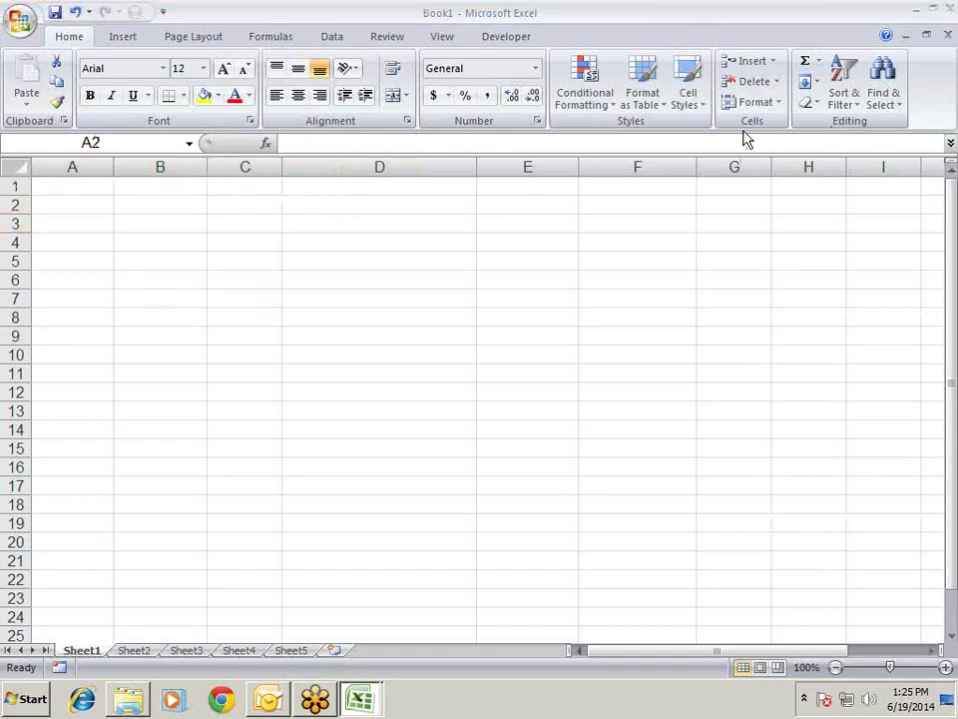
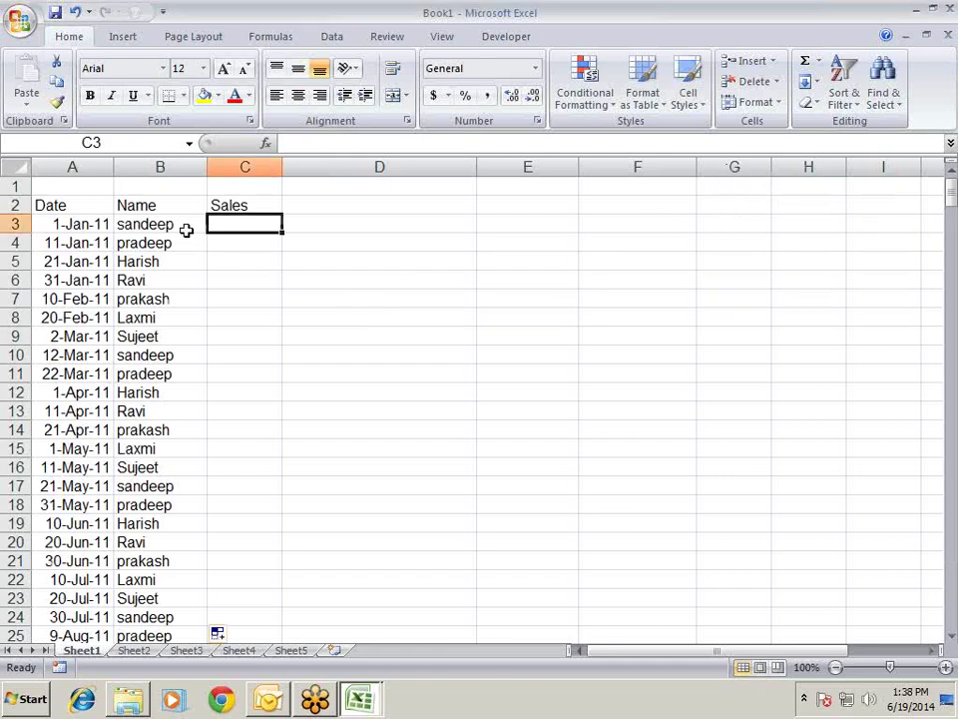
Step: Enter the formula =RANDBETWEEN(10,90) in cell C3
text(=)
text(r4an)
key(BackSpace)
key(BackSpace)
key(BackSpace)
text(ran)
key(Down)
key(Tab)
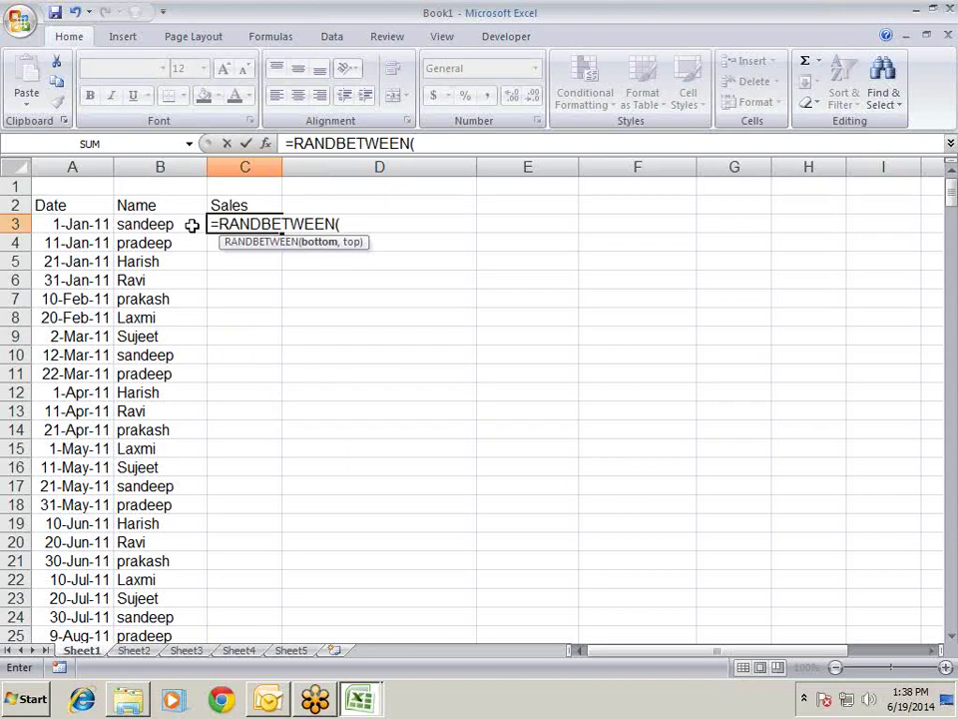
text(,90)
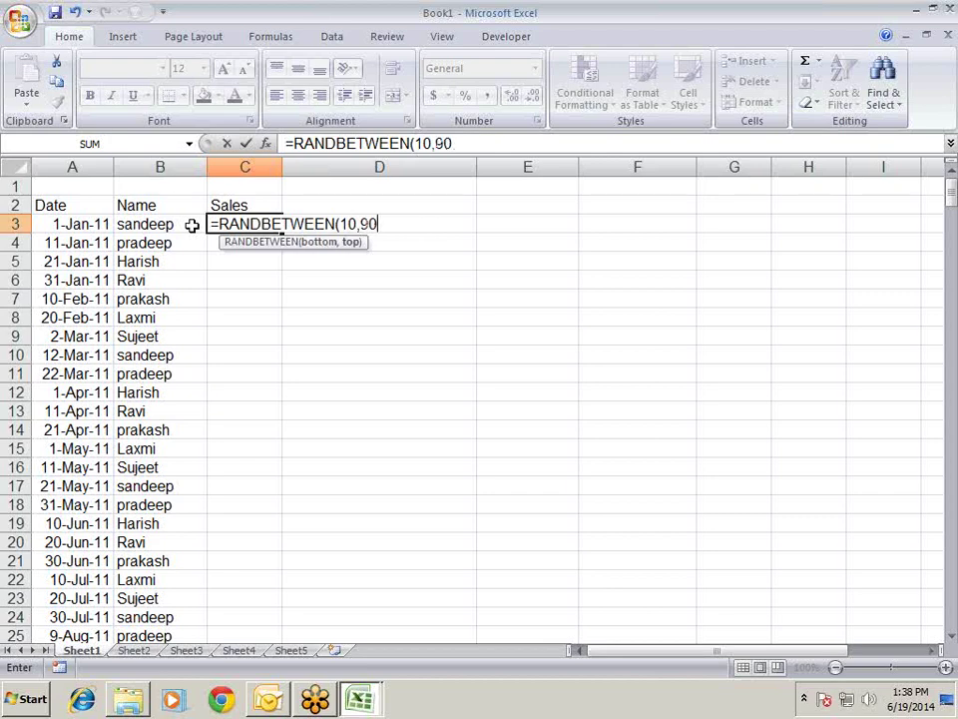
text())
key(ctrl+Return)
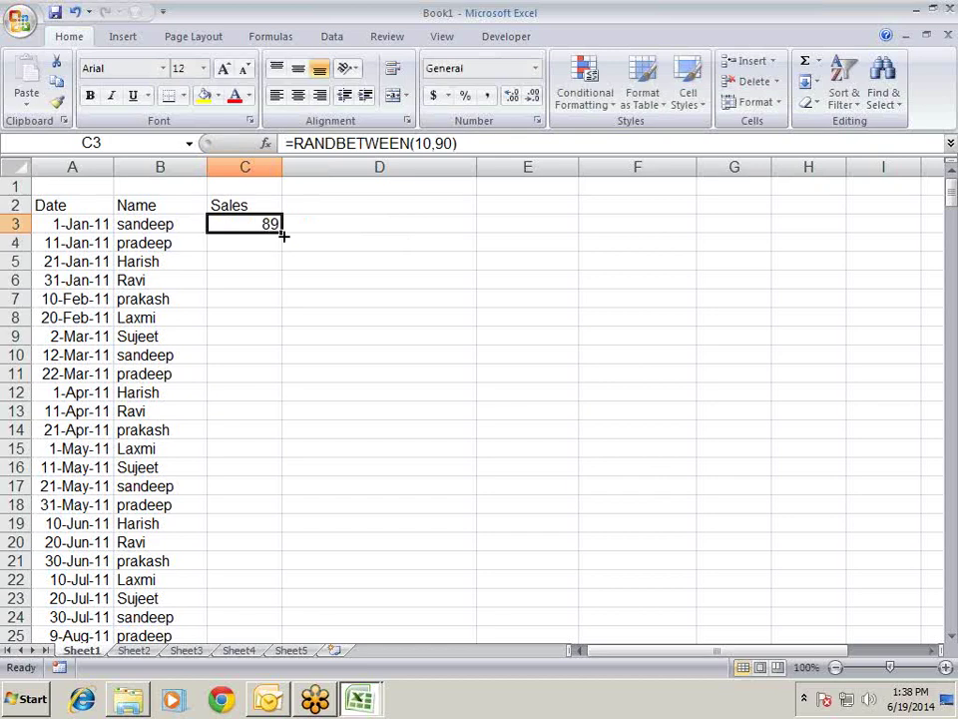
Step: Fill the formula down the Sales column and paste it back as fixed values
double_click(282, 231)
key(ctrl+c)
key(alt+e)
key(s)
key(v)
key(Return)
Step: Format the sales figures C3:C369 as Numbers with two decimals
key(Up)
key(Down)
key(ctrl+shift+Down)
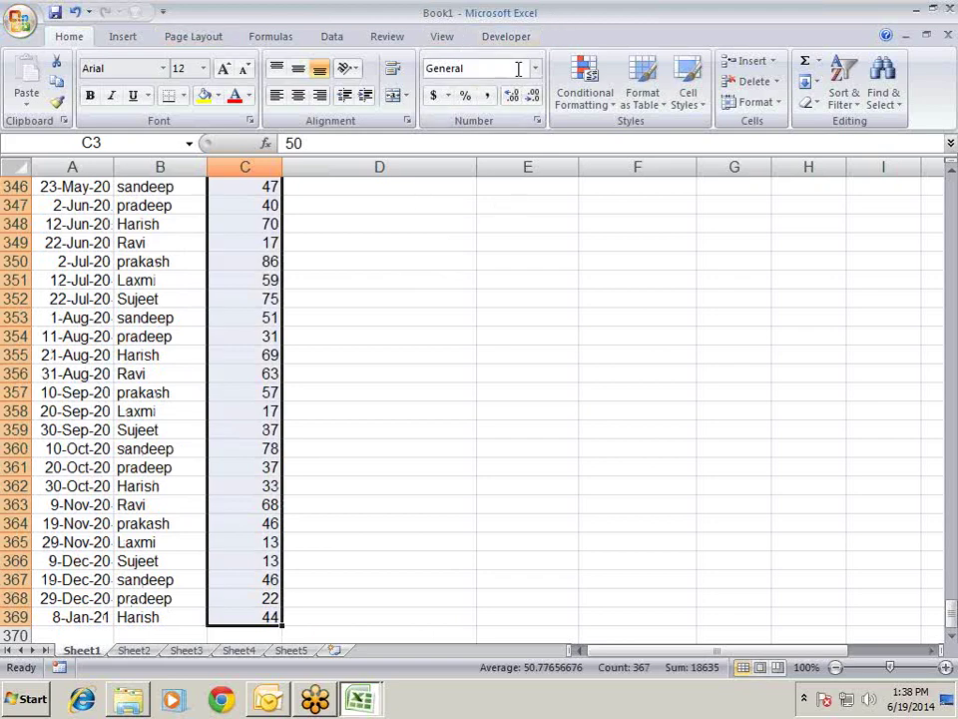
click(513, 96)
click(512, 96)
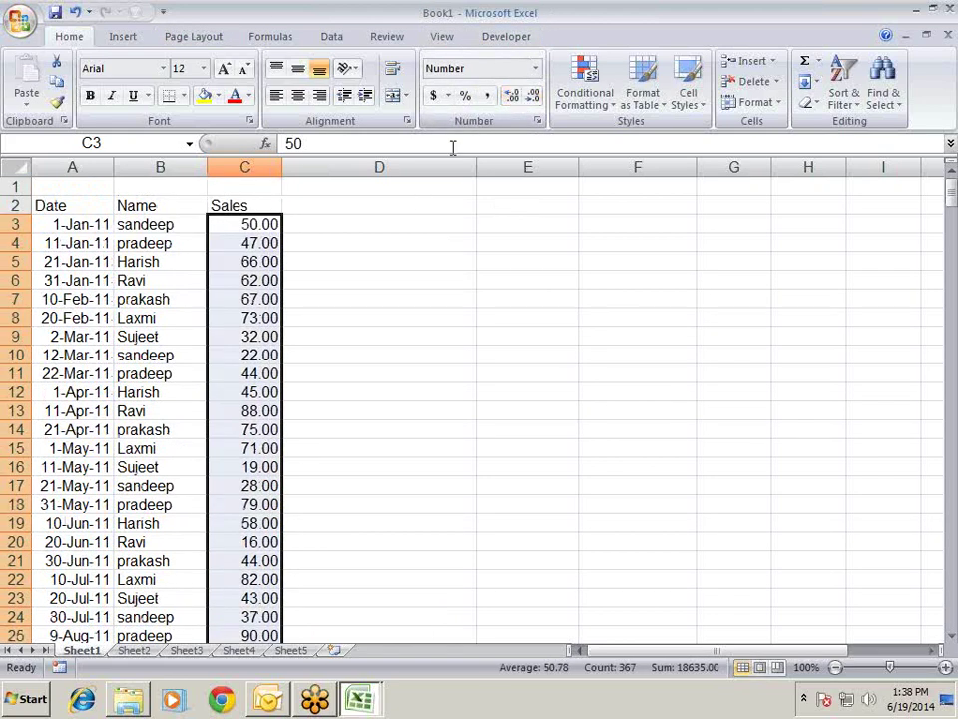
click(79, 207)
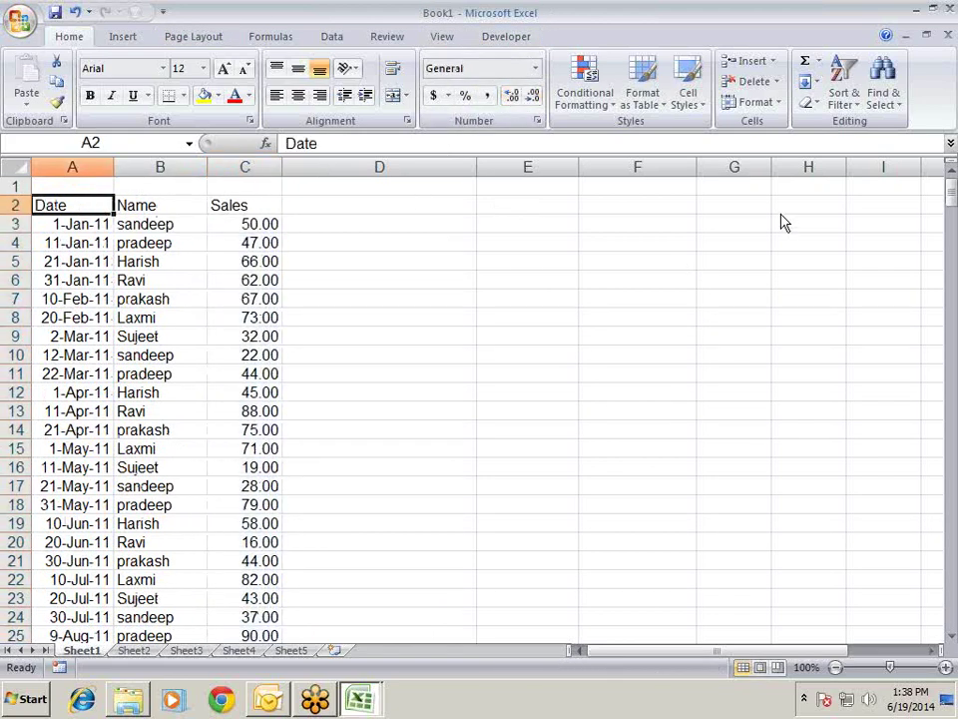
Step: Apply All Borders to the table range A2:C369
key(ctrl+shift+End)
key(alt+h)
key(b)
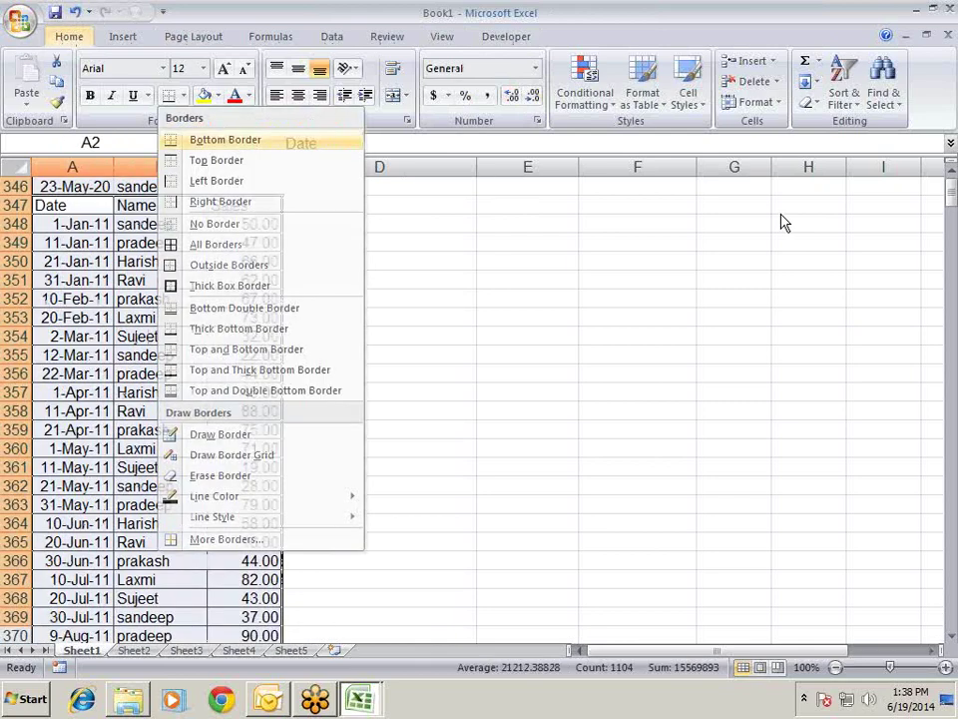
key(a)
Step: Make the Date, Name and Sales headers in A2:C2 bold
key(ctrl+Home)
key(Down)
key(shift+Right)
key(shift+Right)
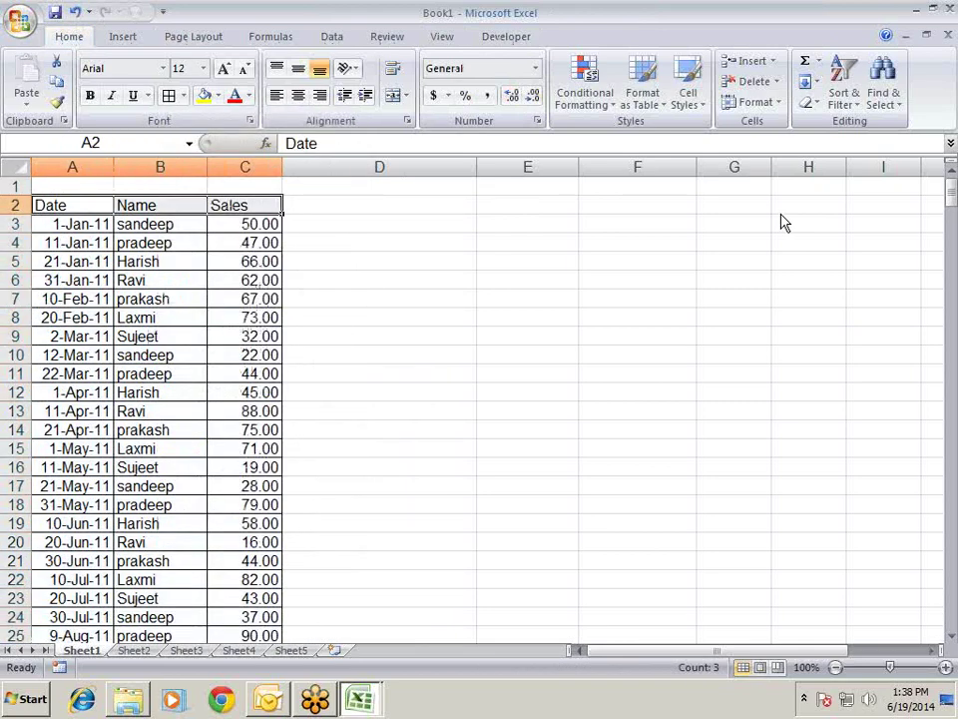
key(ctrl+b)
Step: Delete the empty row 1 above the table
key(Up)
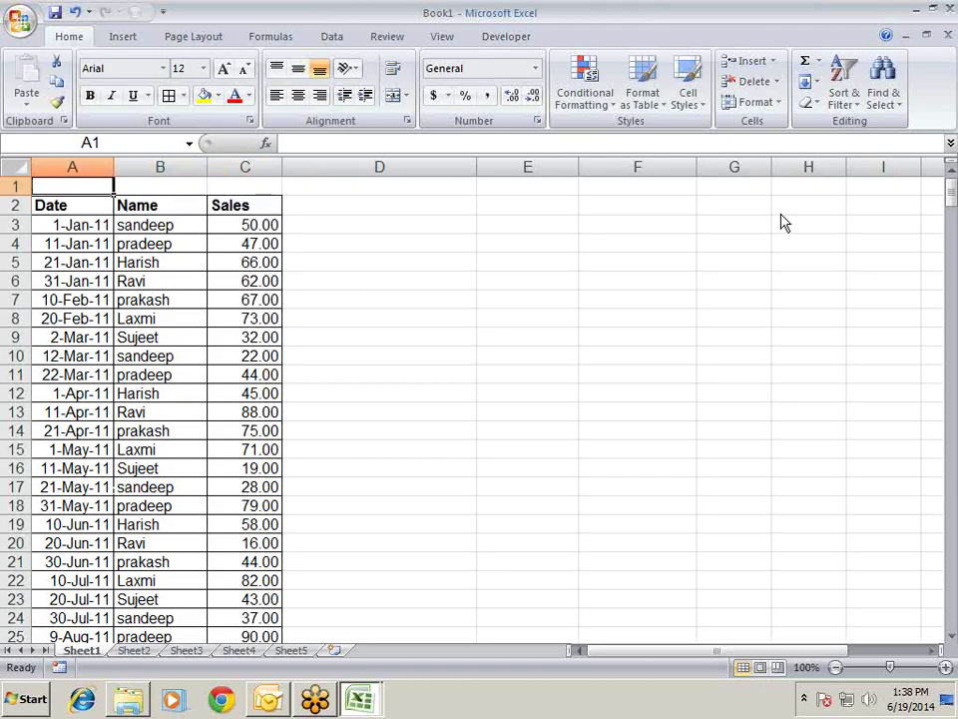
key(shift+space)
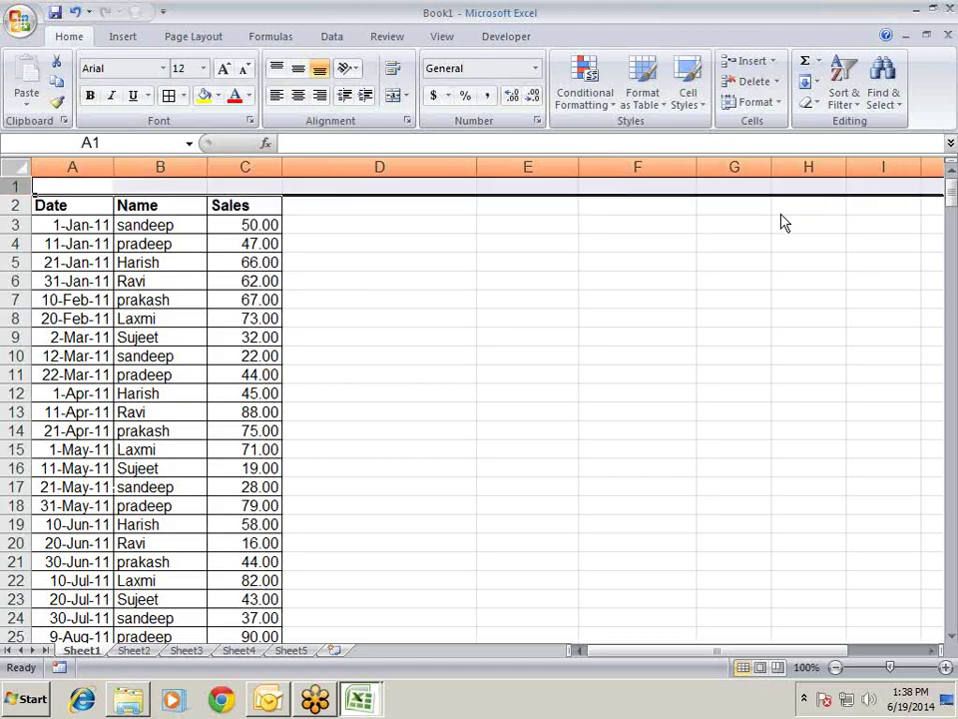
key(alt+h)
key(d)
key(r)
click(558, 298)
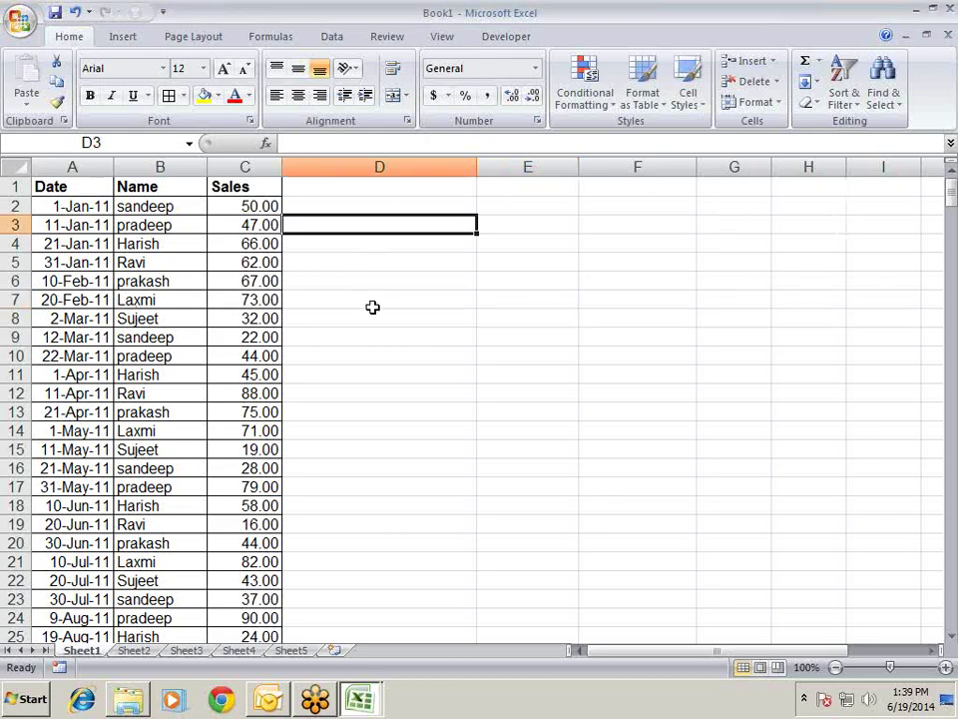
Step: Look over the table, dismissing the Sort & Filter menu without choosing anything
click(387, 275)
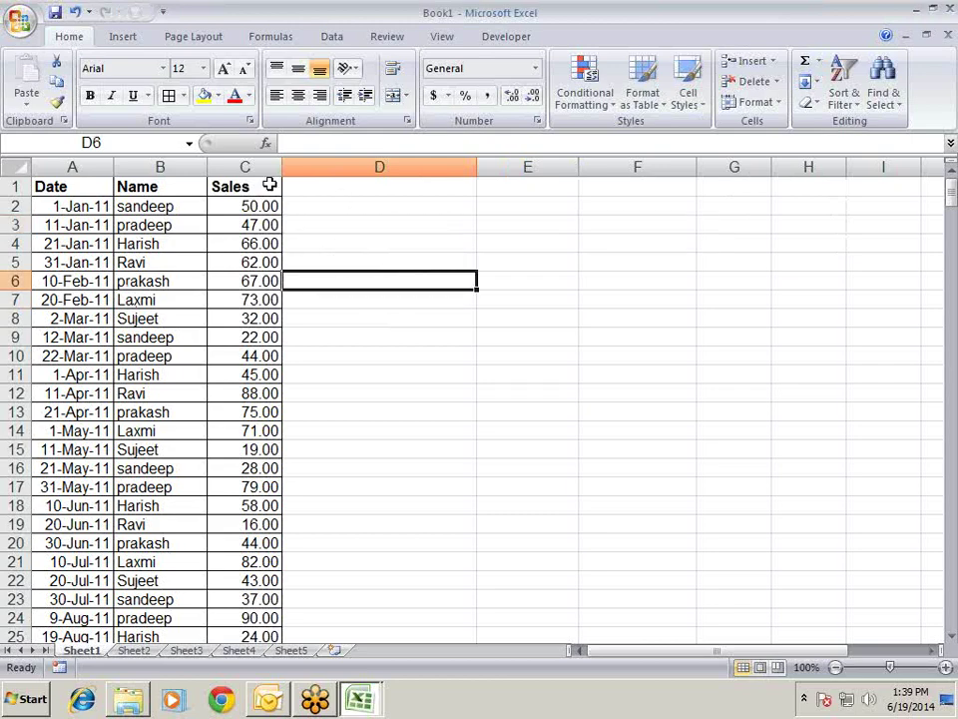
click(491, 335)
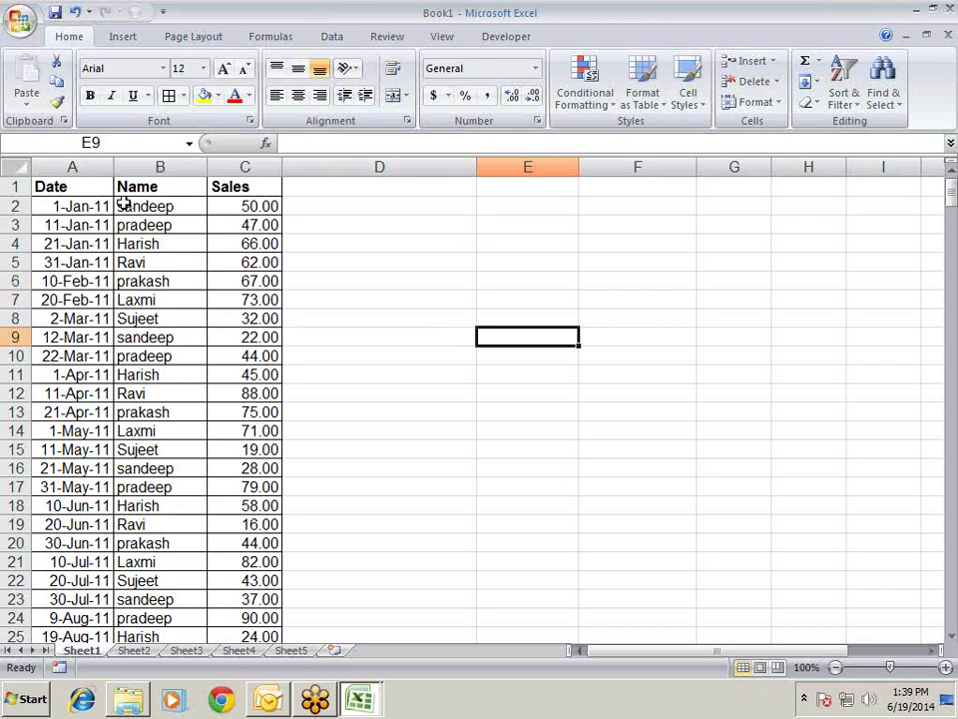
click(155, 225)
click(190, 300)
click(154, 246)
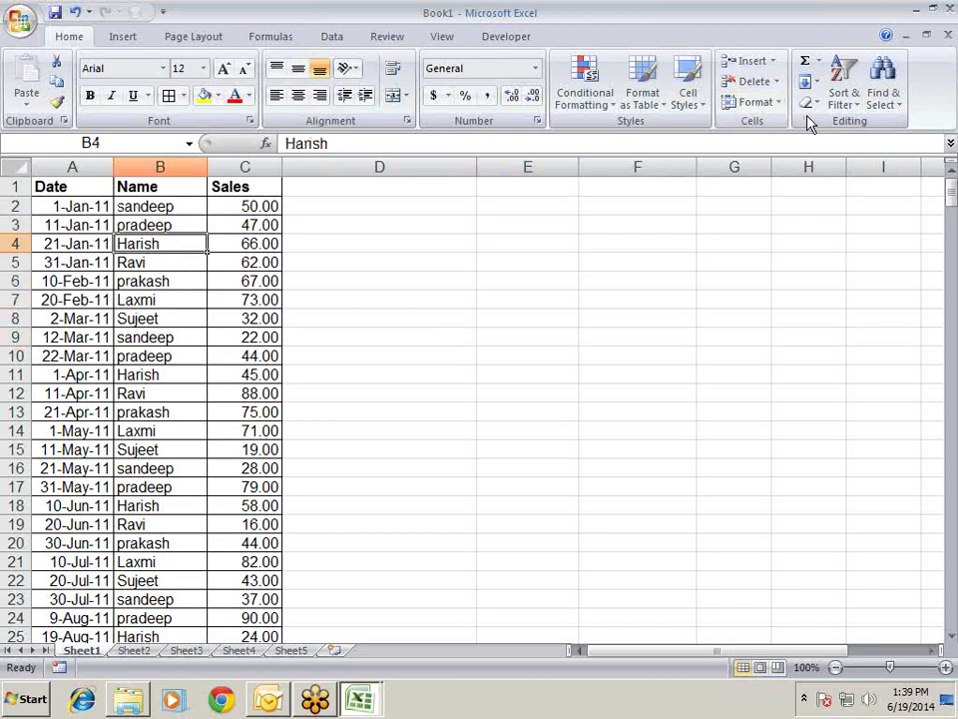
click(848, 98)
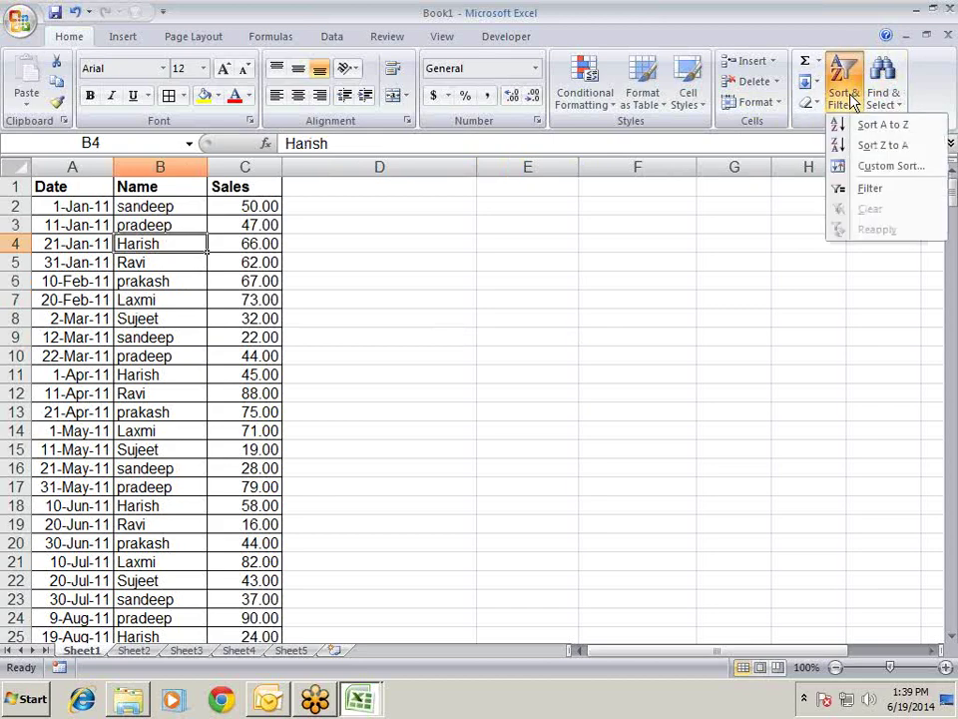
click(339, 297)
click(165, 206)
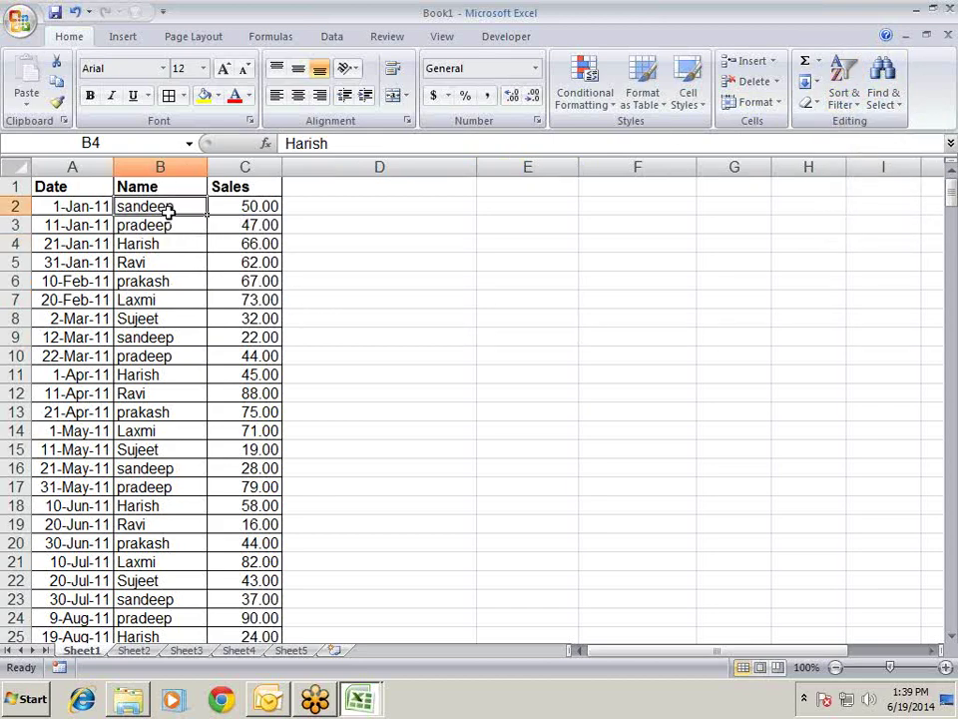
Step: Copy the dates A2:A368 and paste them back as fixed values
click(100, 190)
click(104, 221)
click(103, 205)
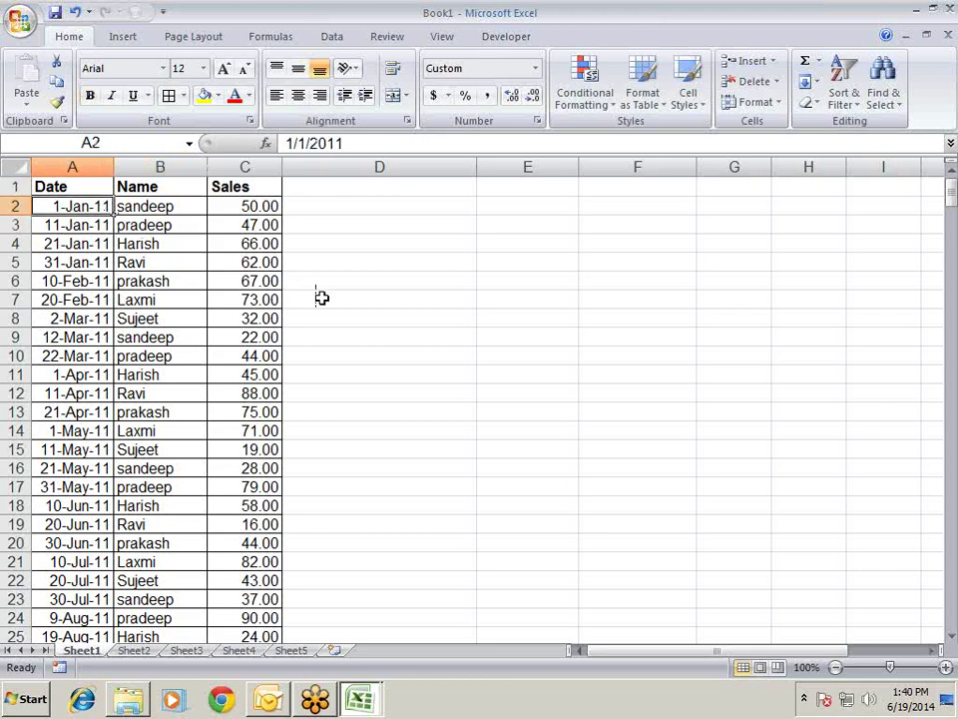
key(ctrl+shift+Down)
key(ctrl+c)
key(alt+e)
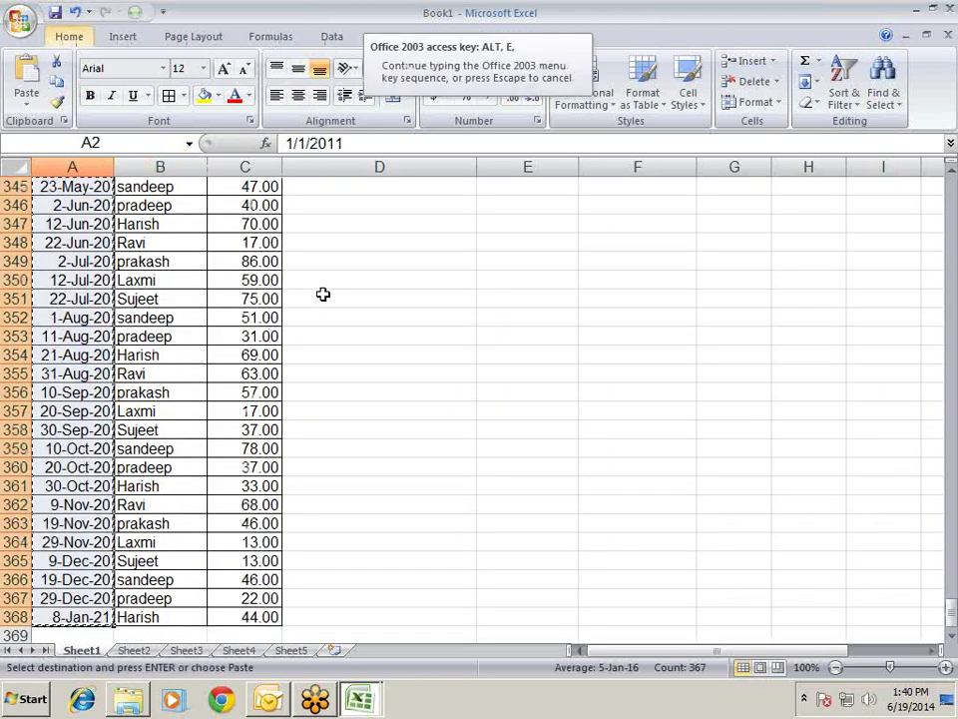
key(s)
key(v)
key(Return)
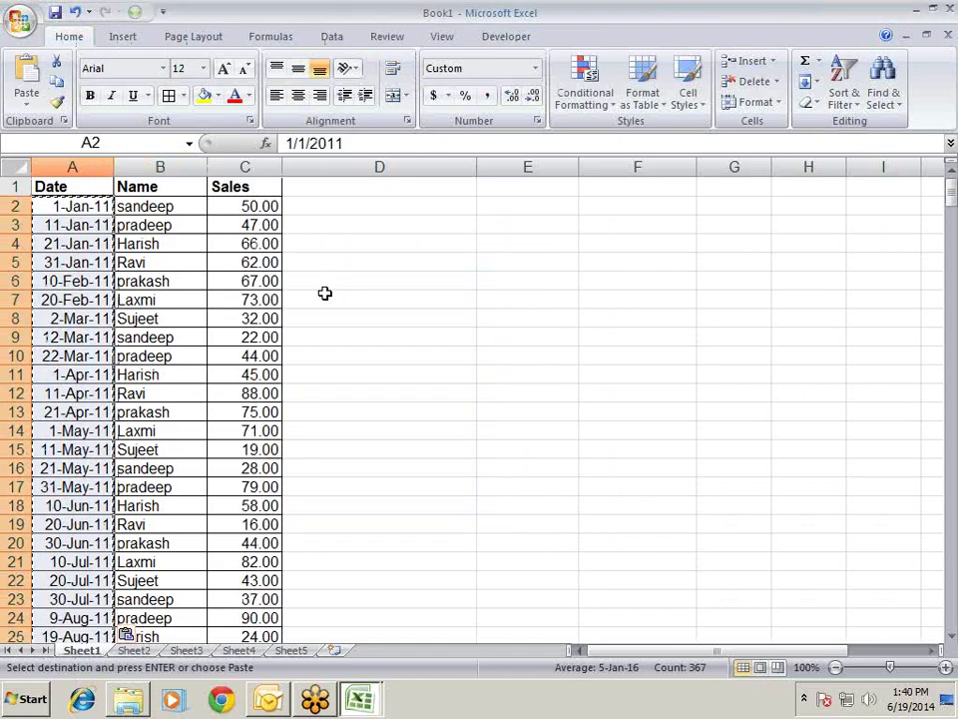
Step: Browse the Name and Date columns to check the converted data
key(Right)
key(ctrl+Down)
key(Up)
key(ctrl+Up)
key(Down)
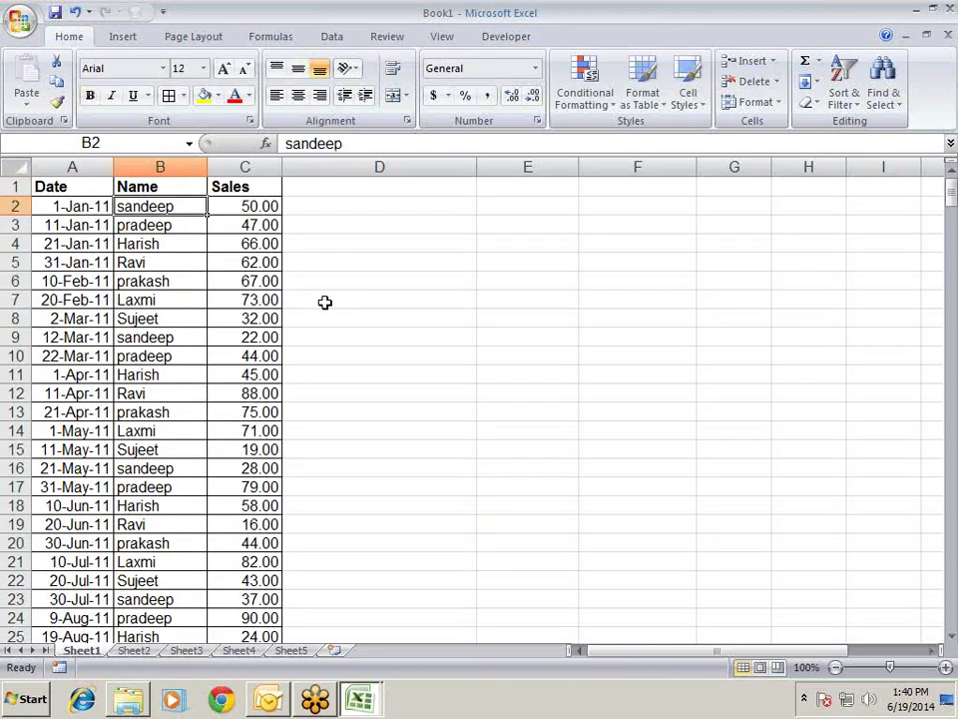
key(Up)
key(Down)
key(Down)
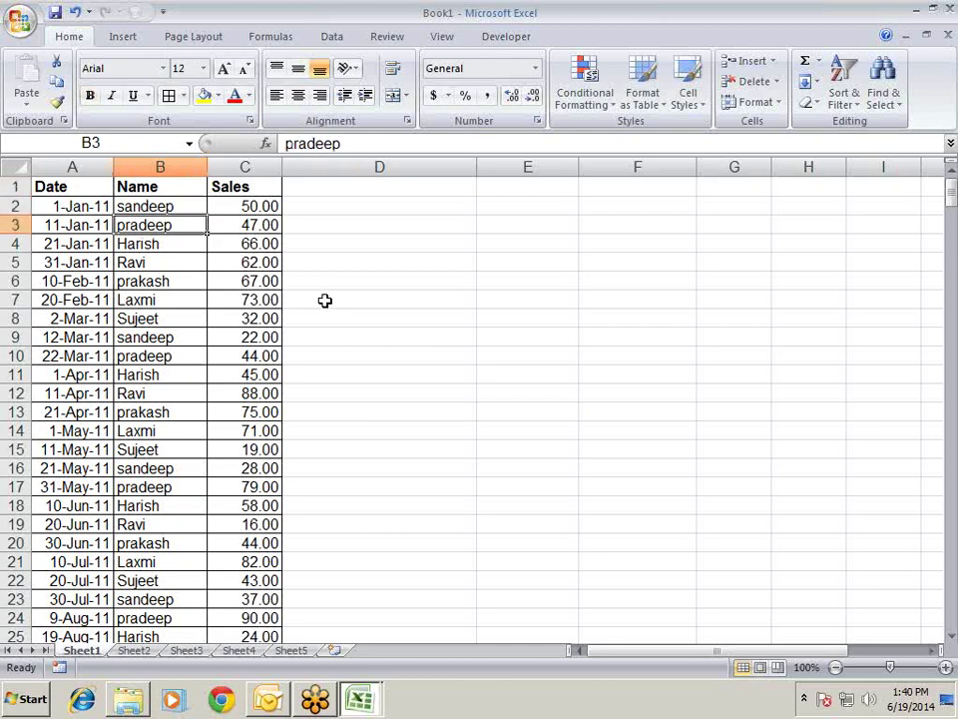
key(Up)
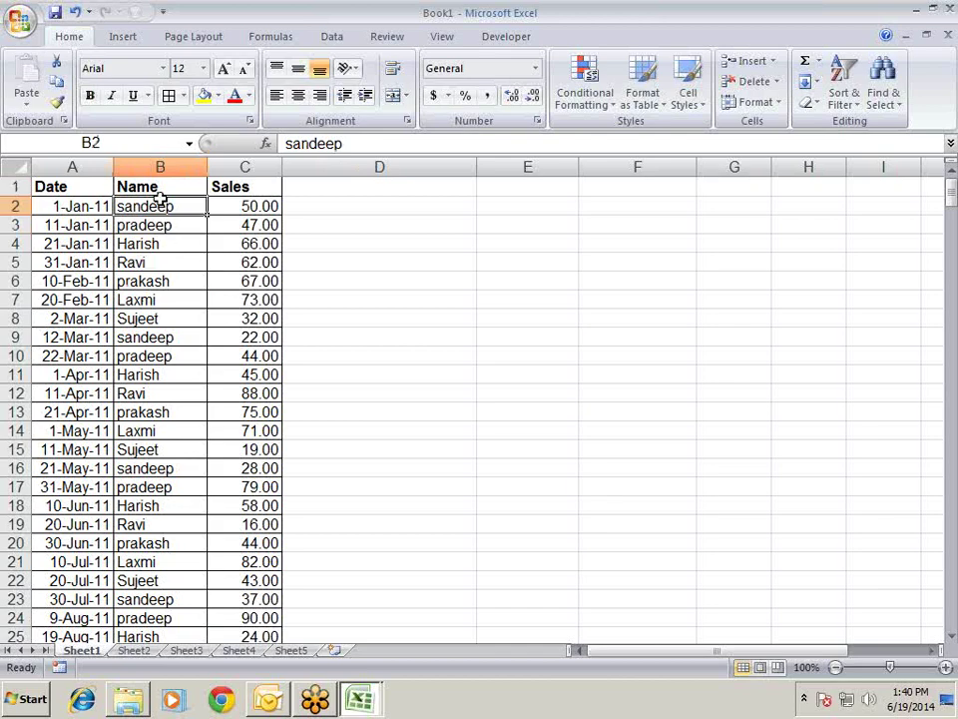
click(94, 189)
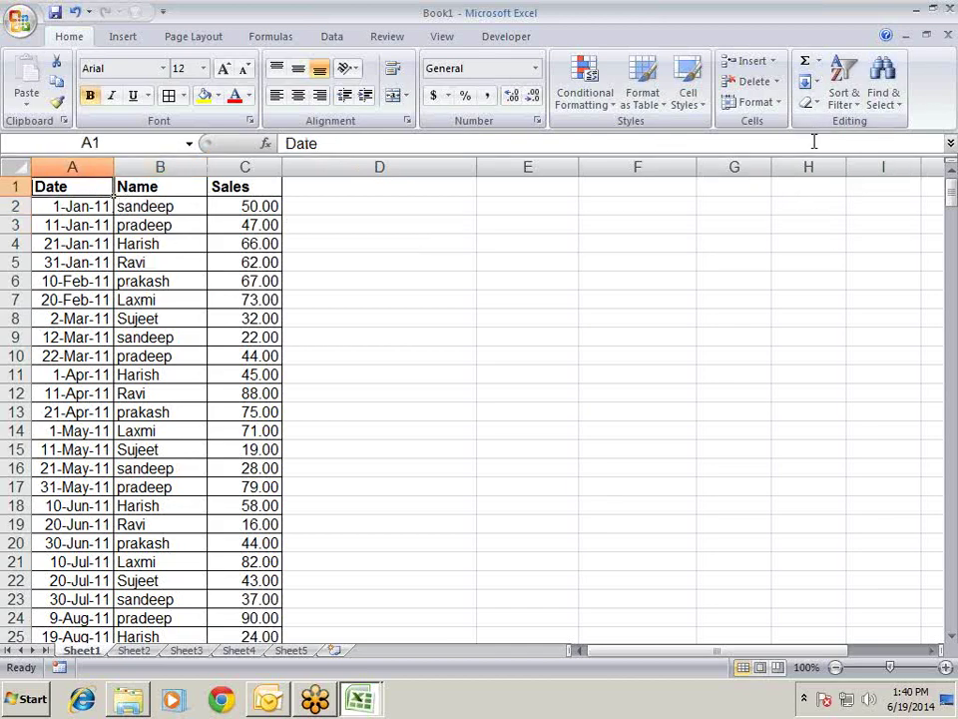
click(72, 225)
click(75, 301)
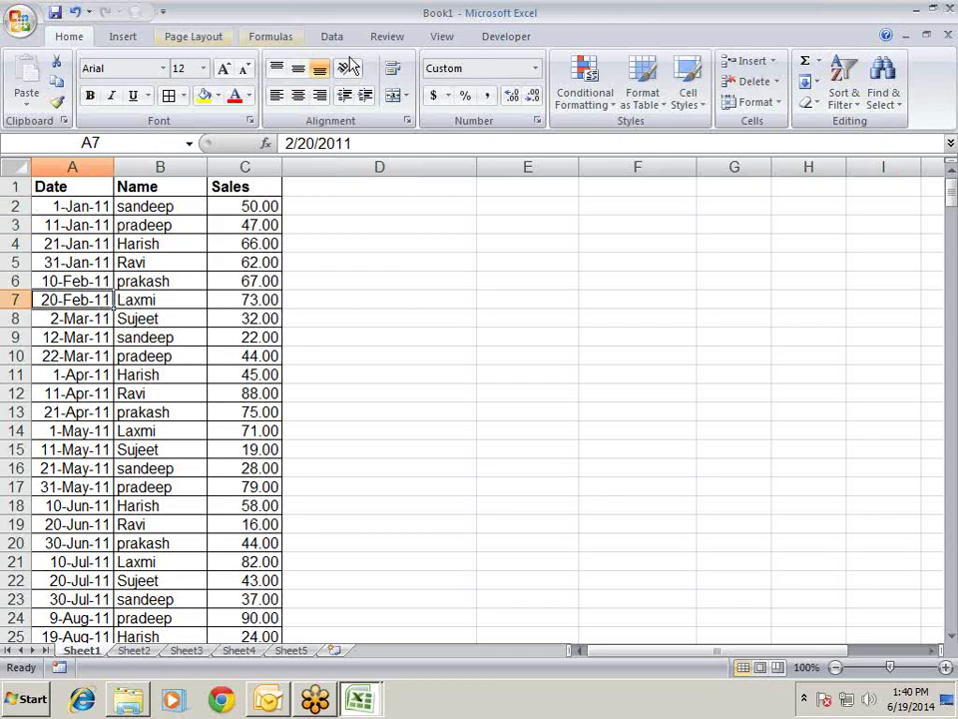
click(857, 107)
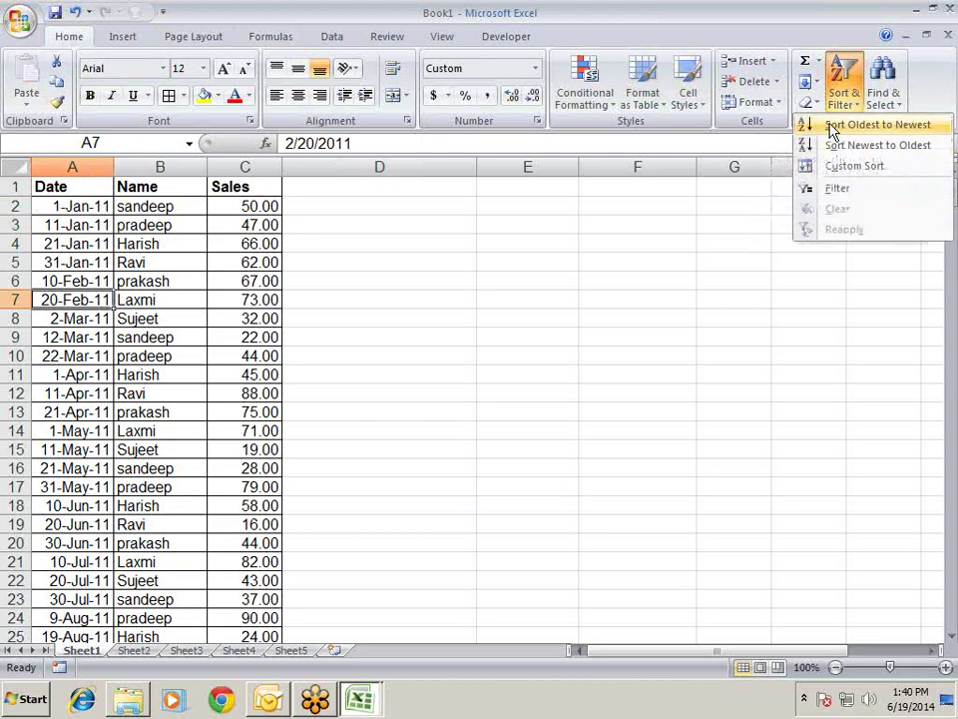
click(832, 131)
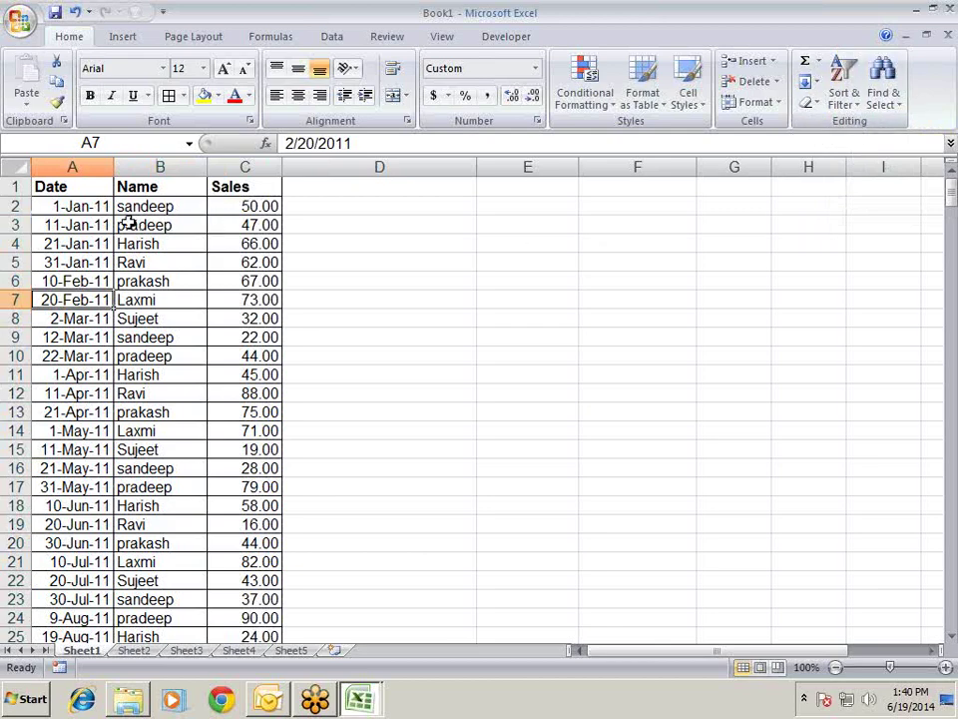
click(857, 92)
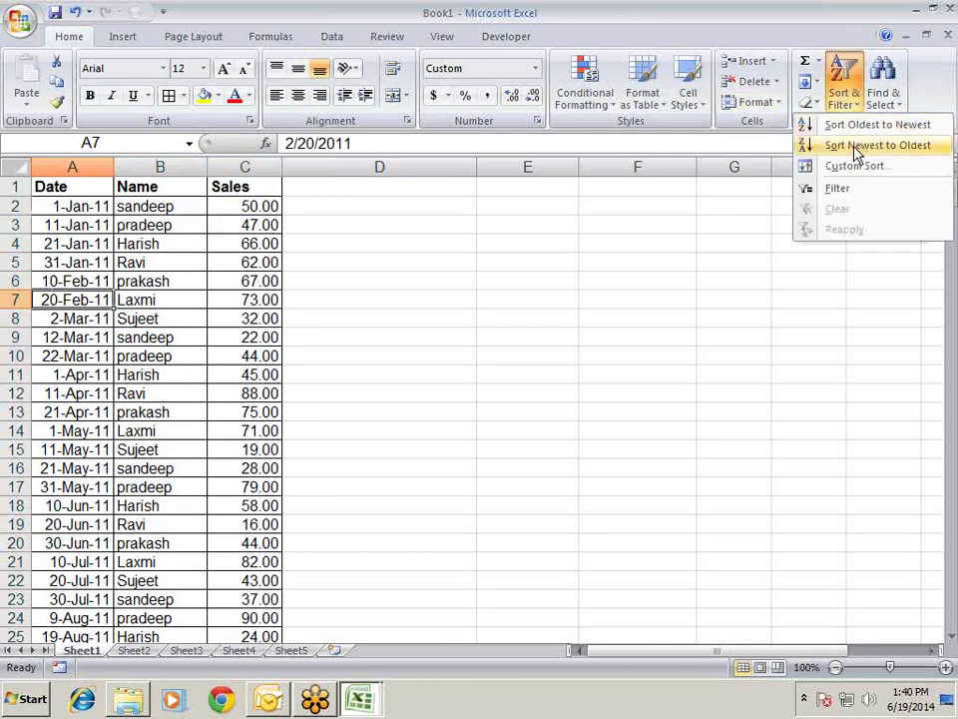
click(857, 147)
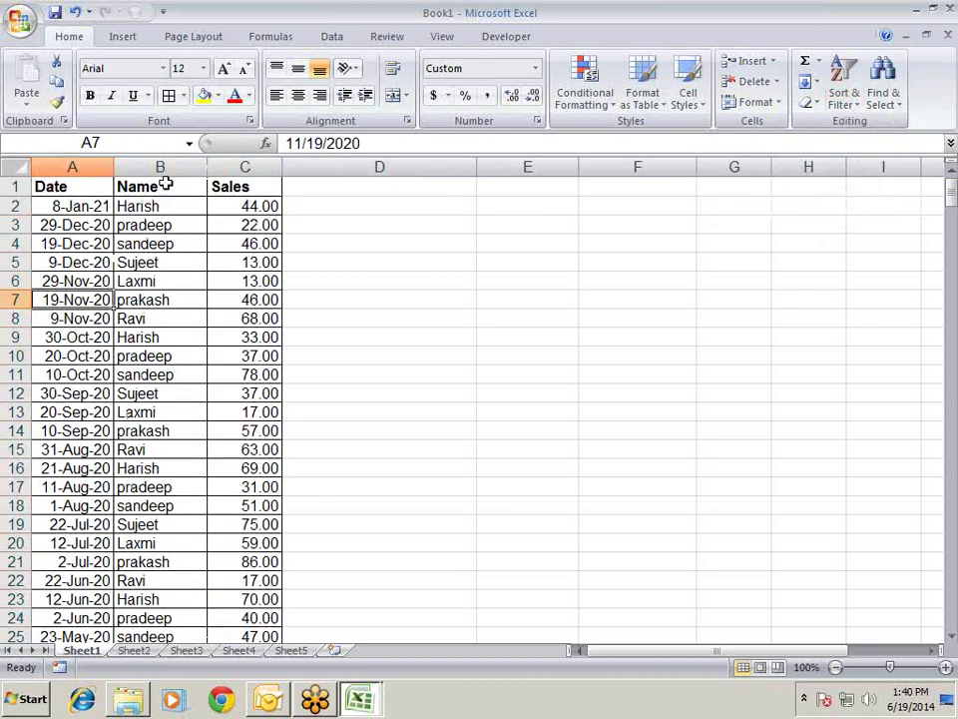
click(75, 206)
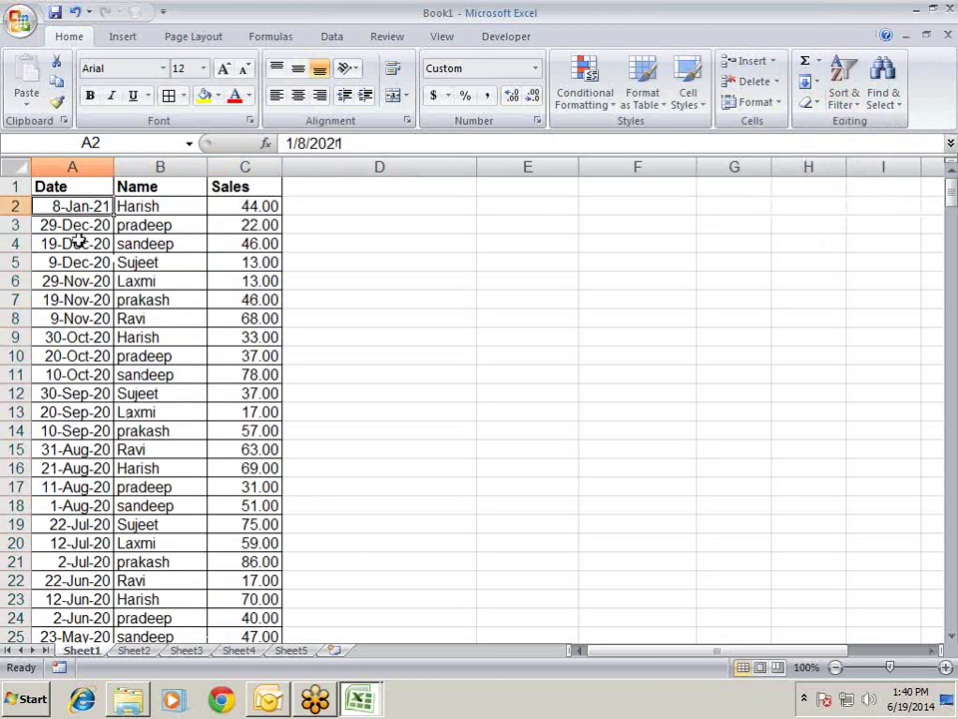
click(75, 490)
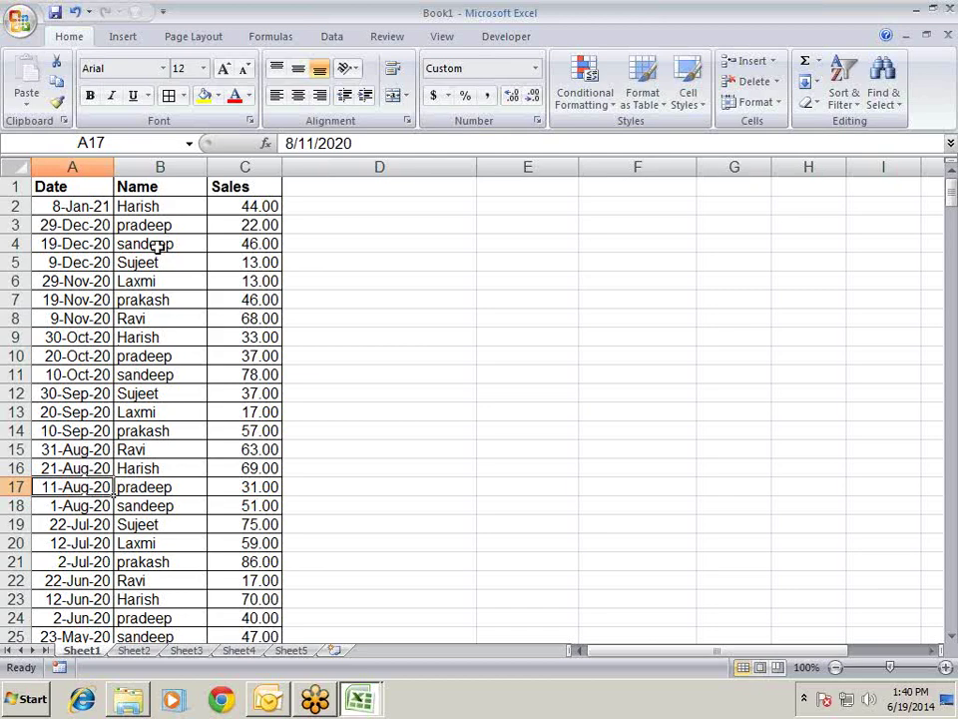
click(98, 245)
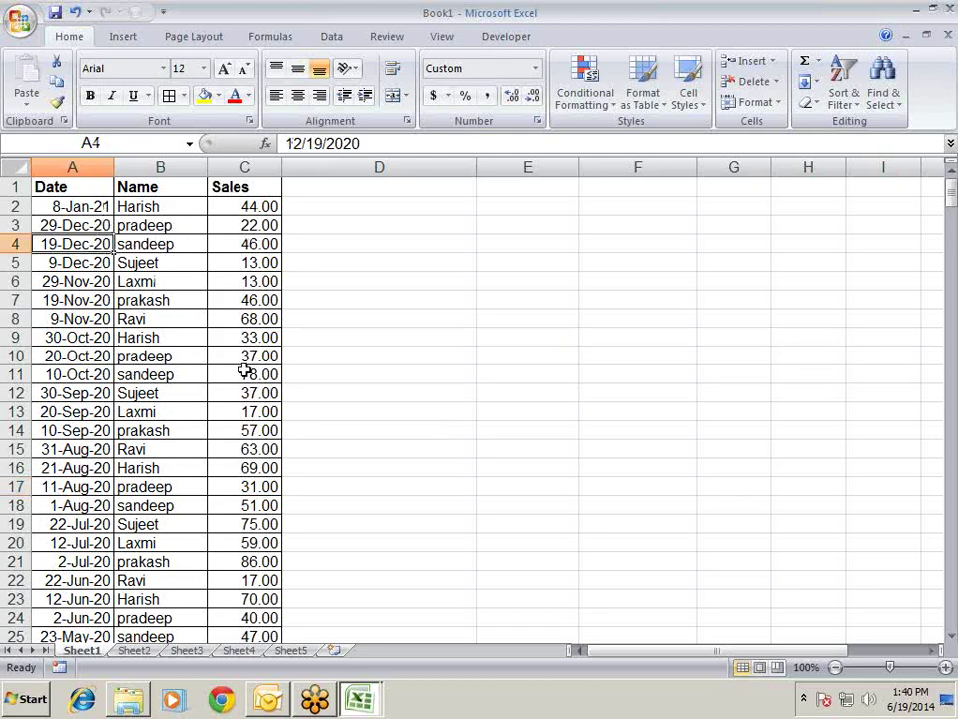
click(160, 243)
Step: Sort the table by Name from A to Z
click(841, 100)
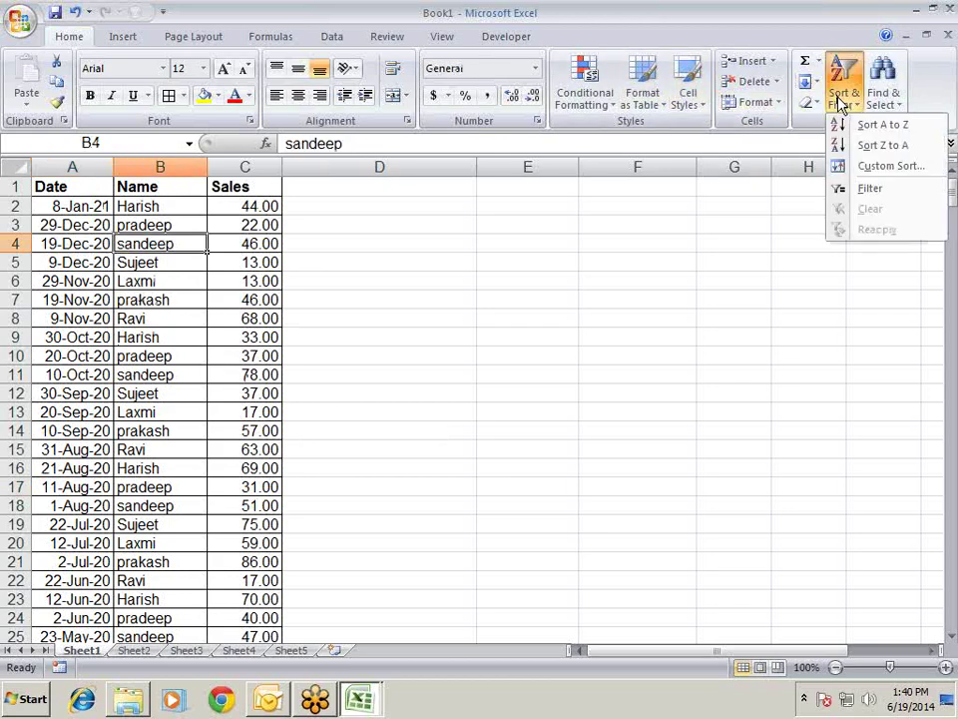
click(884, 126)
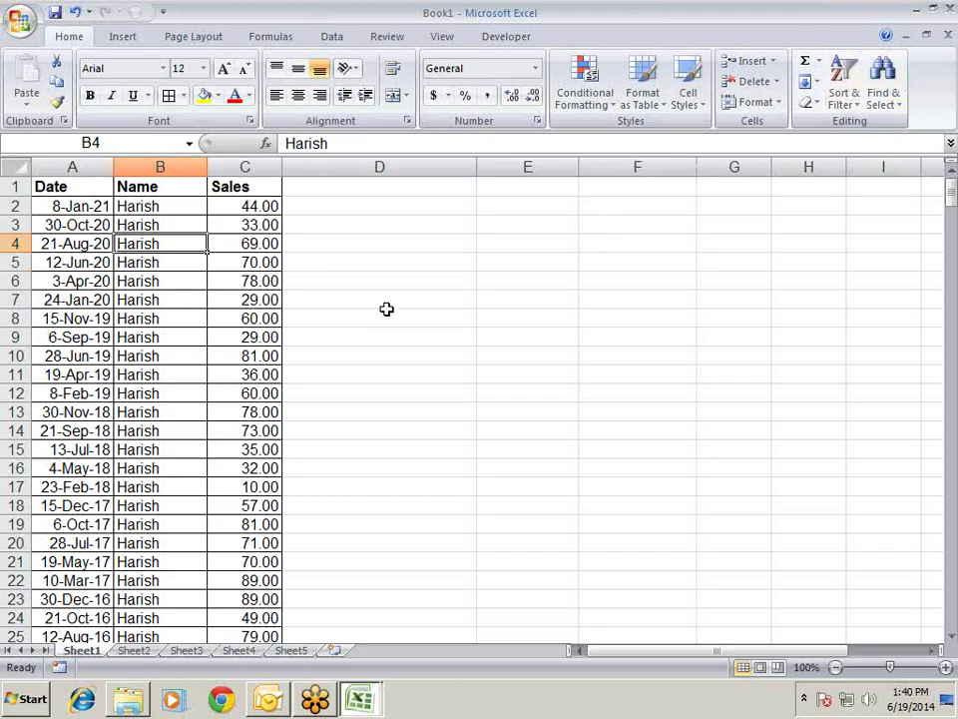
scroll(333, 384, down, 7)
scroll(334, 383, down, 7)
scroll(335, 383, down, 6)
scroll(323, 383, up, 8)
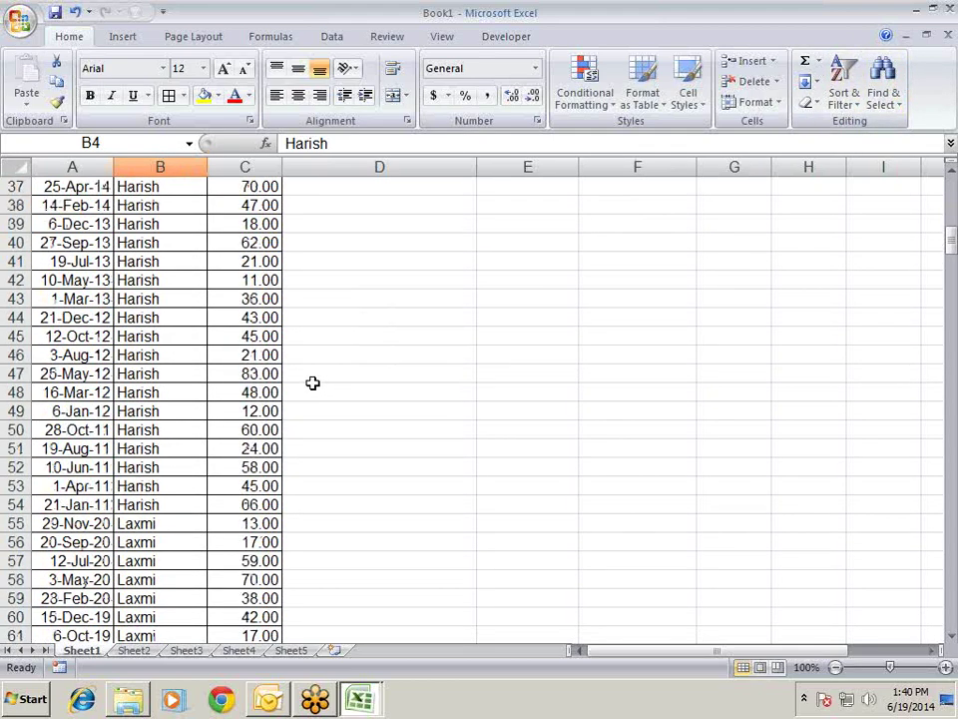
scroll(313, 383, up, 12)
Step: Re-sort the table by Sales from smallest to largest
click(217, 299)
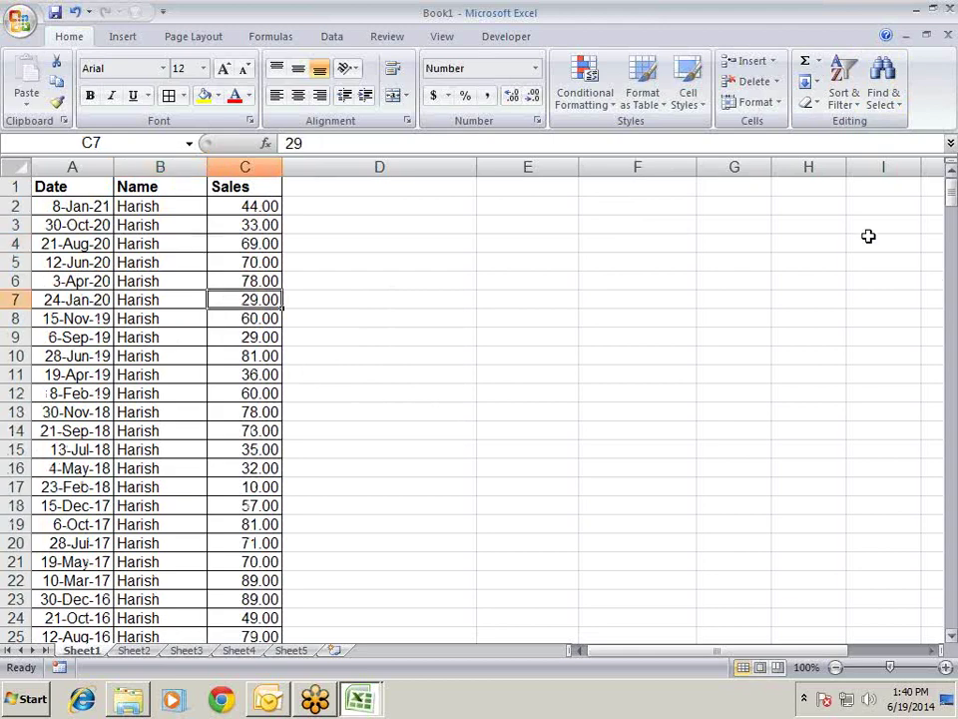
click(864, 80)
click(799, 144)
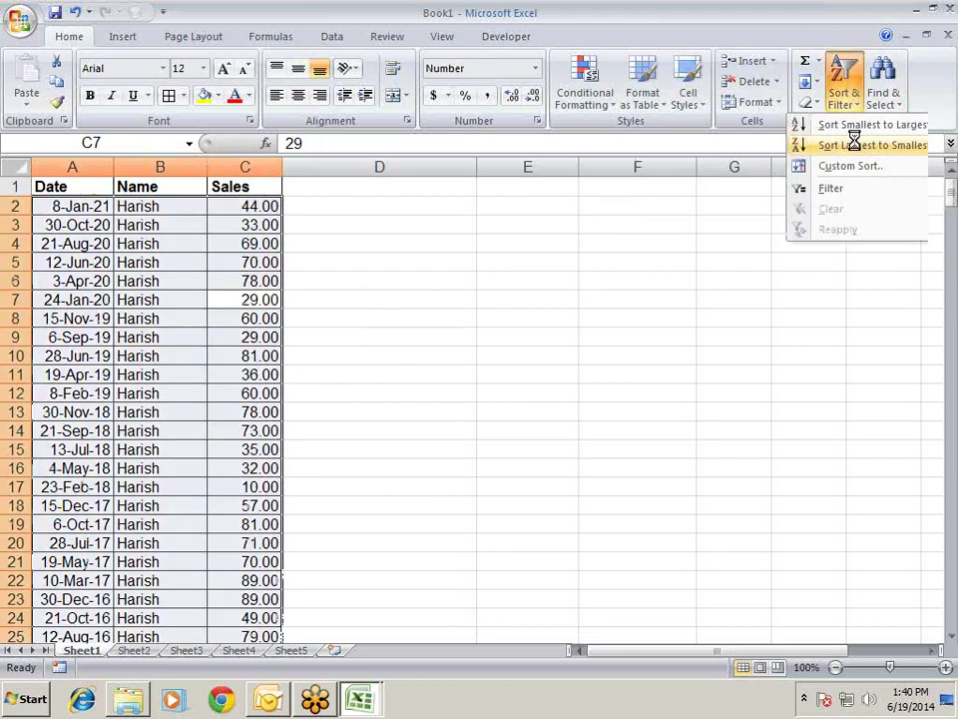
click(844, 82)
click(869, 123)
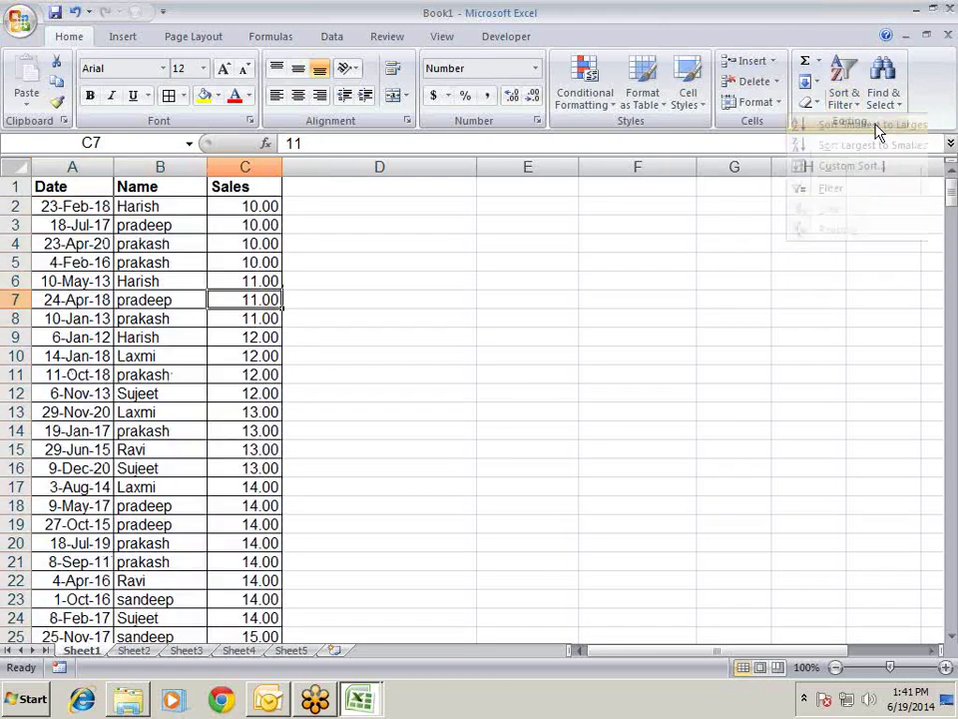
click(155, 246)
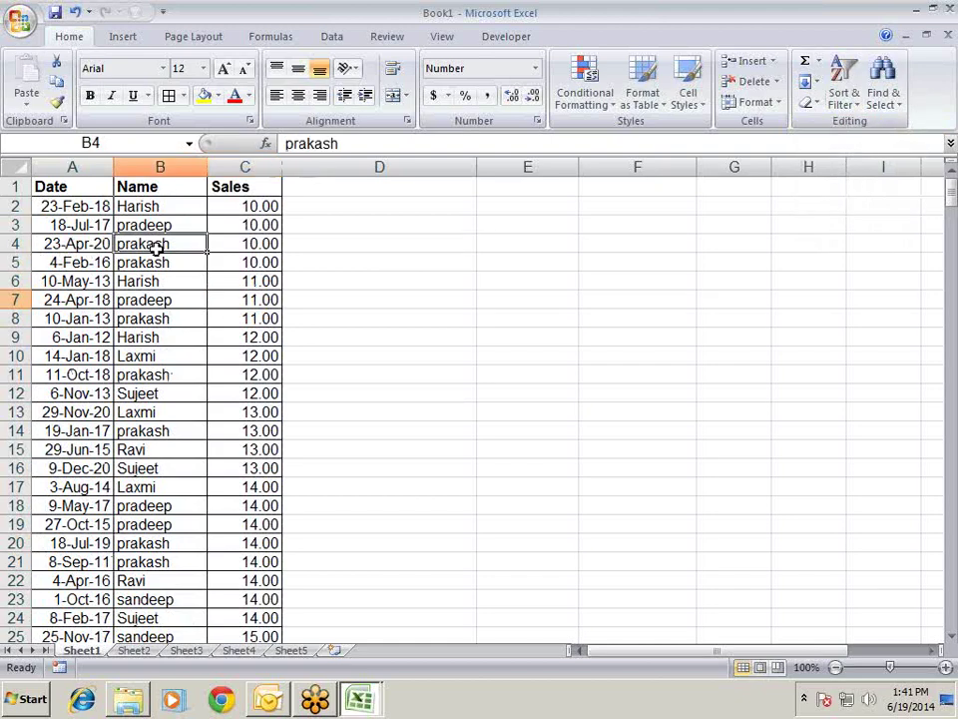
click(155, 294)
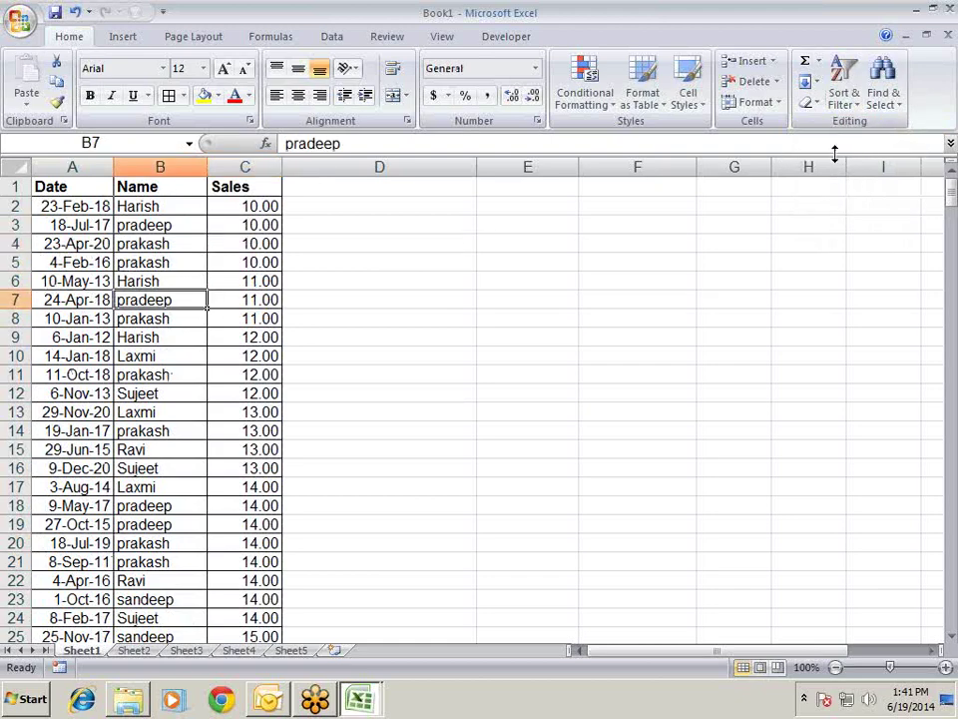
click(844, 82)
Step: In Custom Sort, make Name A to Z the first level and add a second level
click(861, 166)
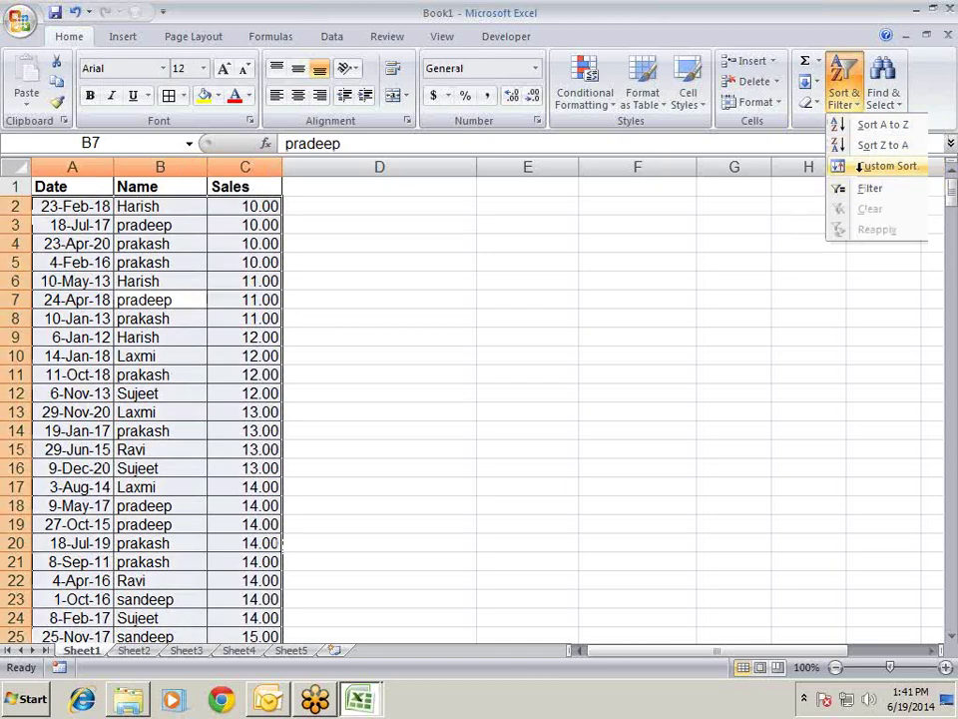
mouse_move(452, 292)
mouse_down()
mouse_move(685, 234)
mouse_move(664, 226)
mouse_up()
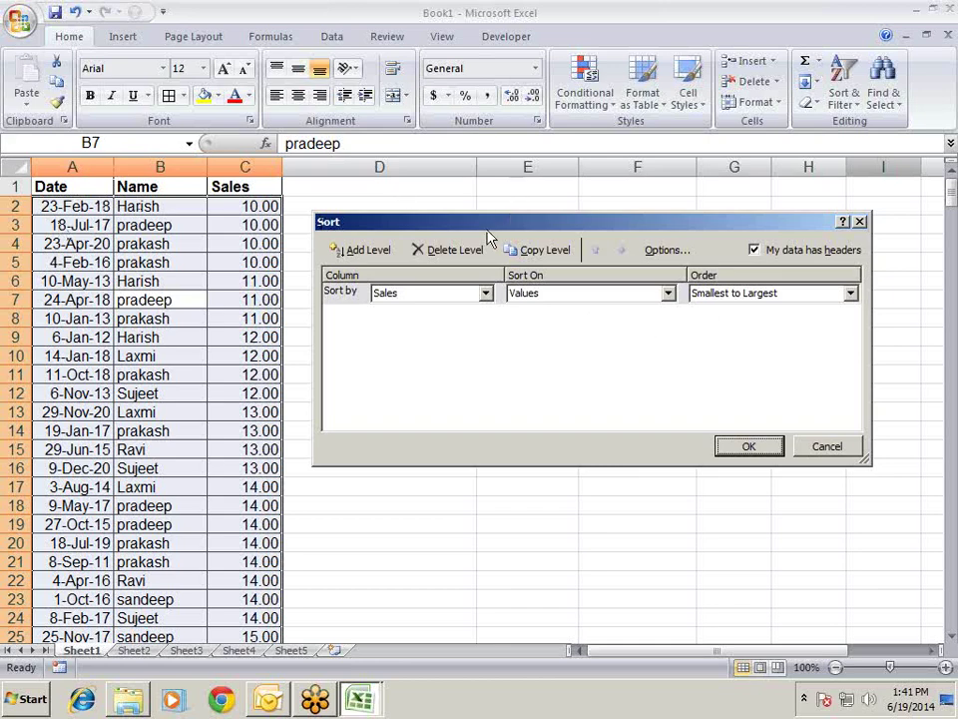
click(481, 294)
click(439, 326)
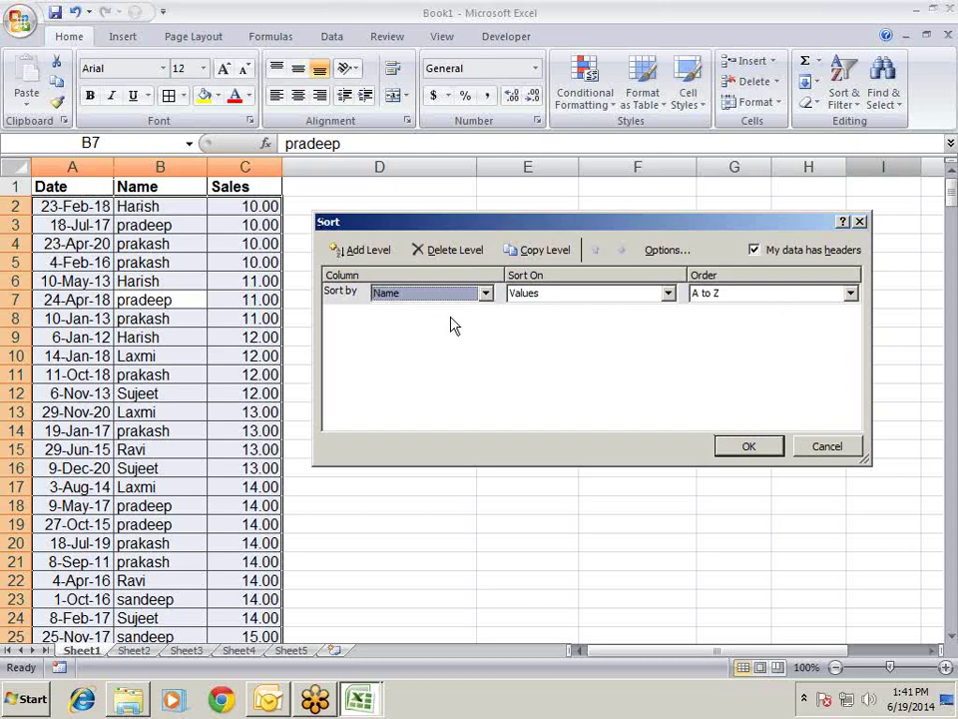
click(365, 250)
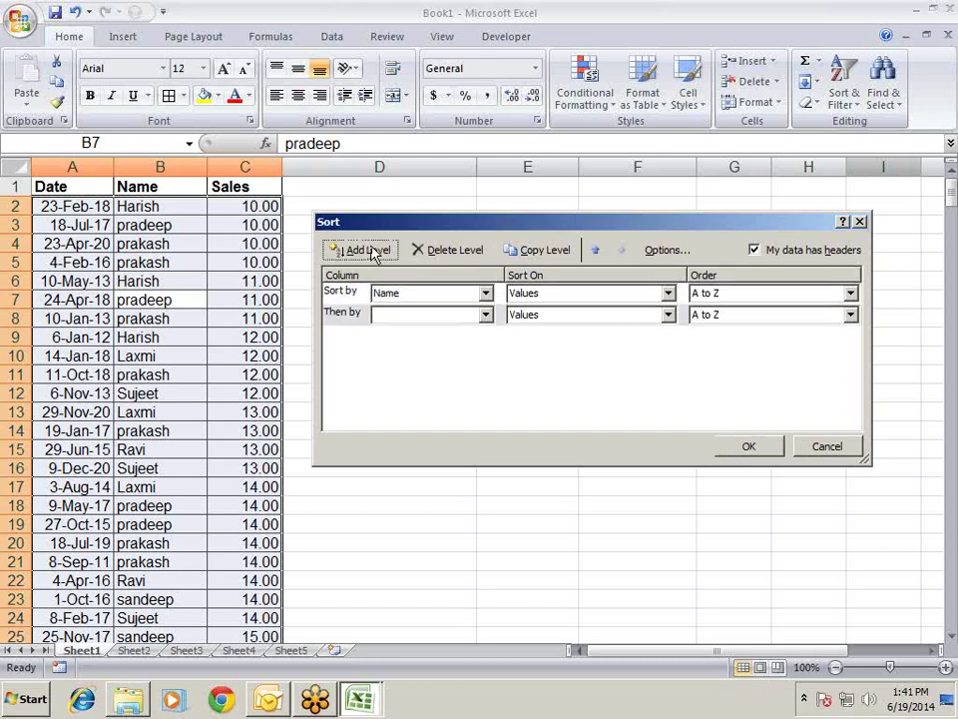
Step: Set the second level to Sales, largest to smallest, and apply the sort
click(486, 315)
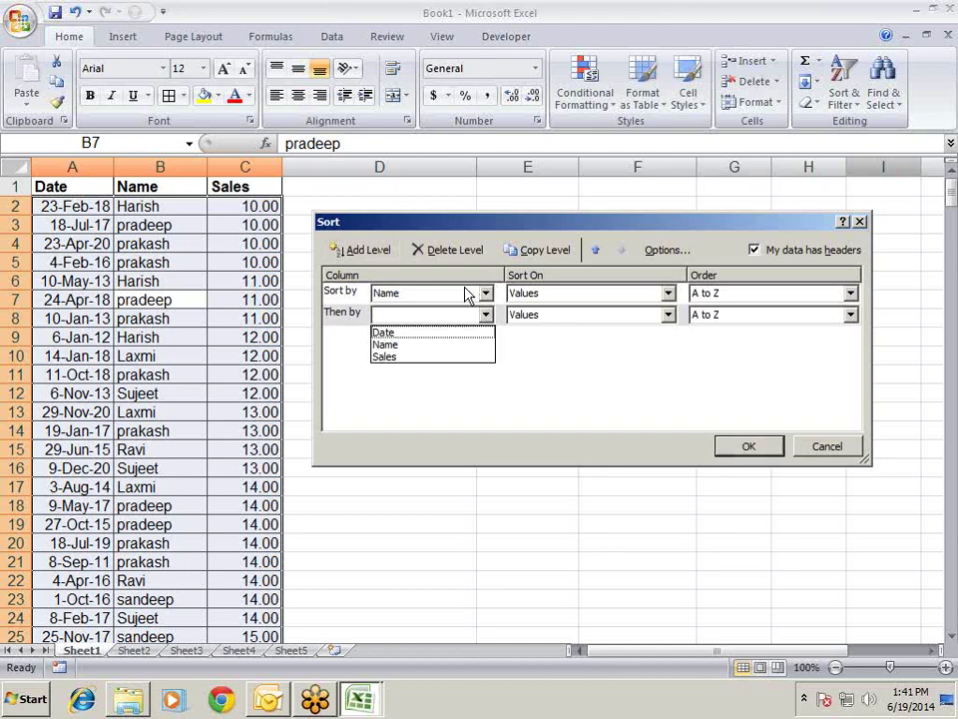
click(455, 357)
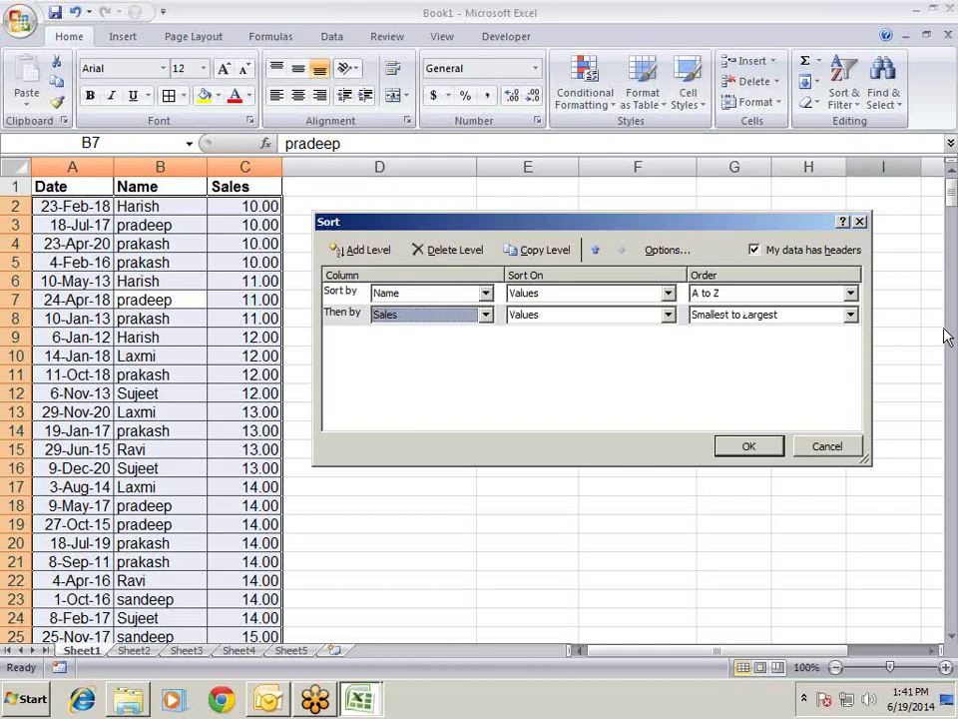
click(851, 315)
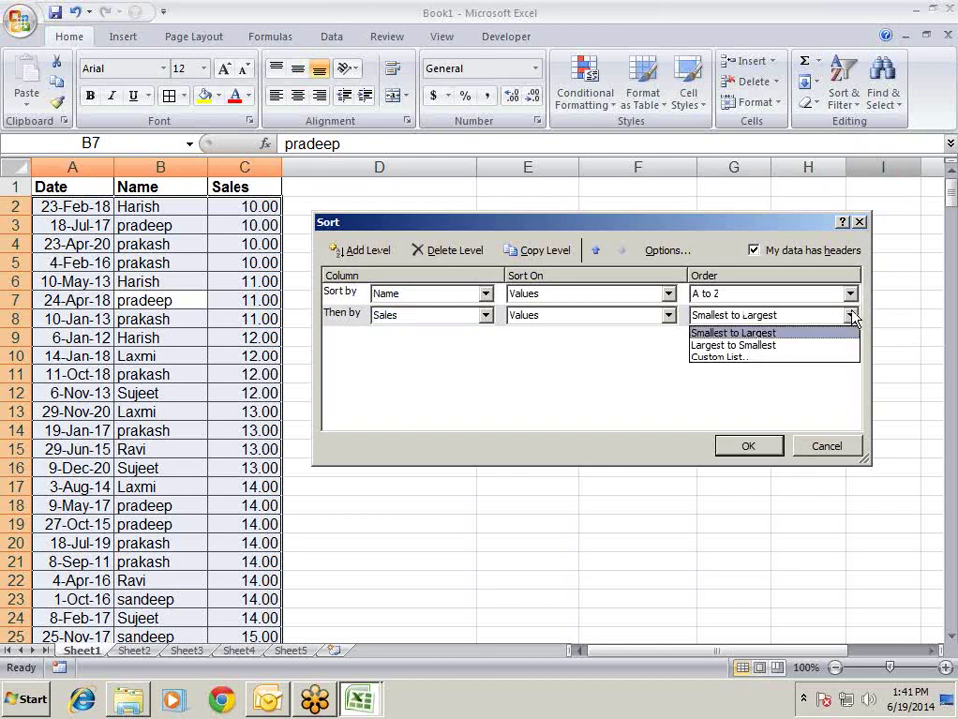
click(807, 345)
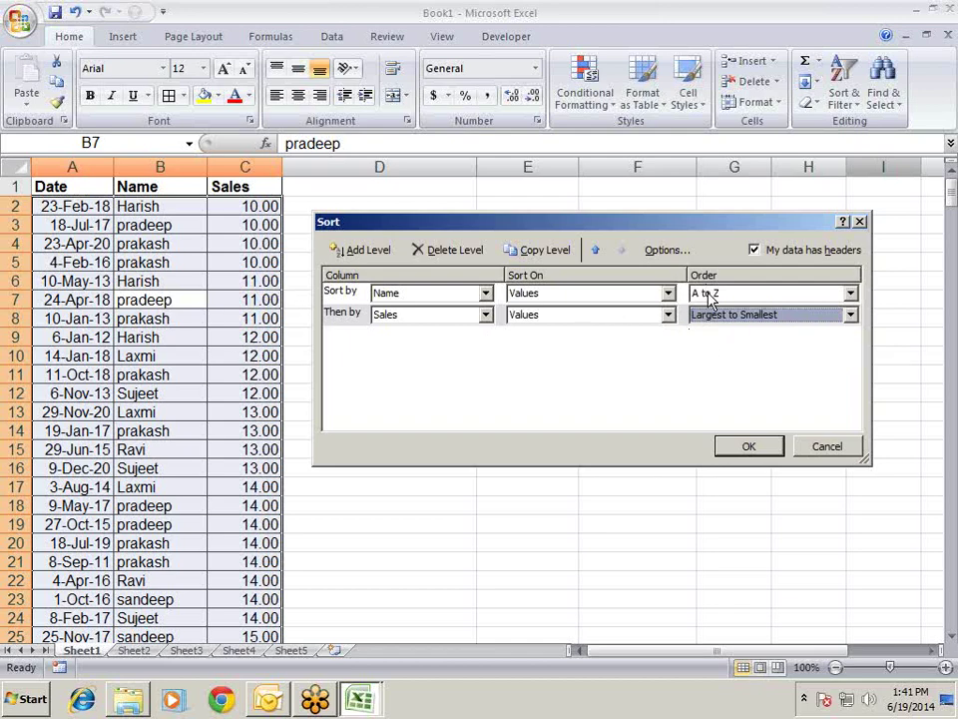
click(849, 293)
click(846, 295)
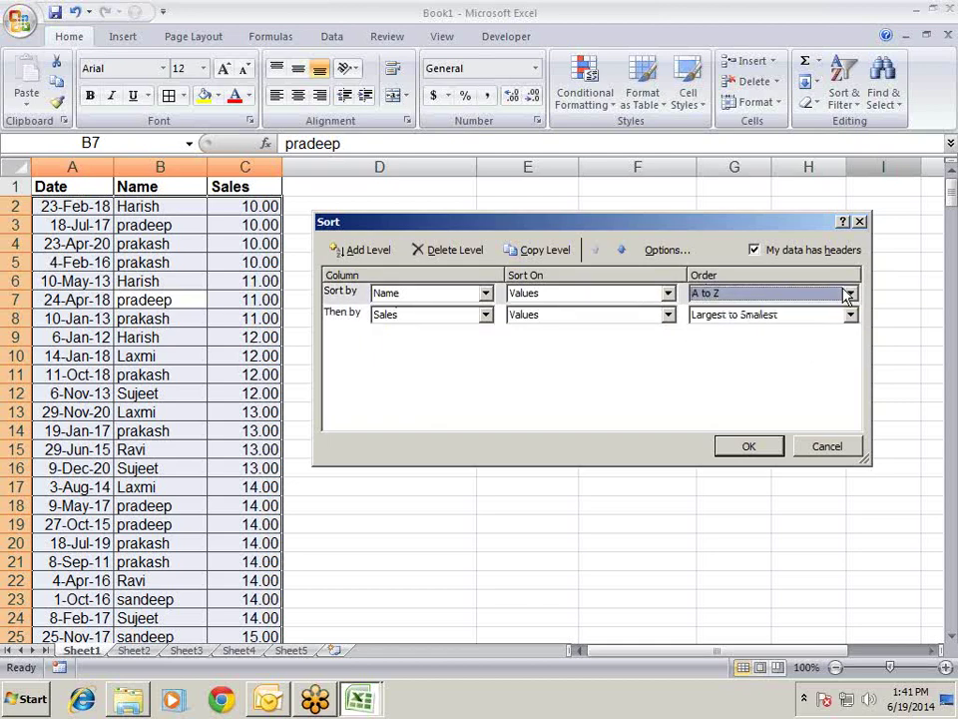
click(849, 315)
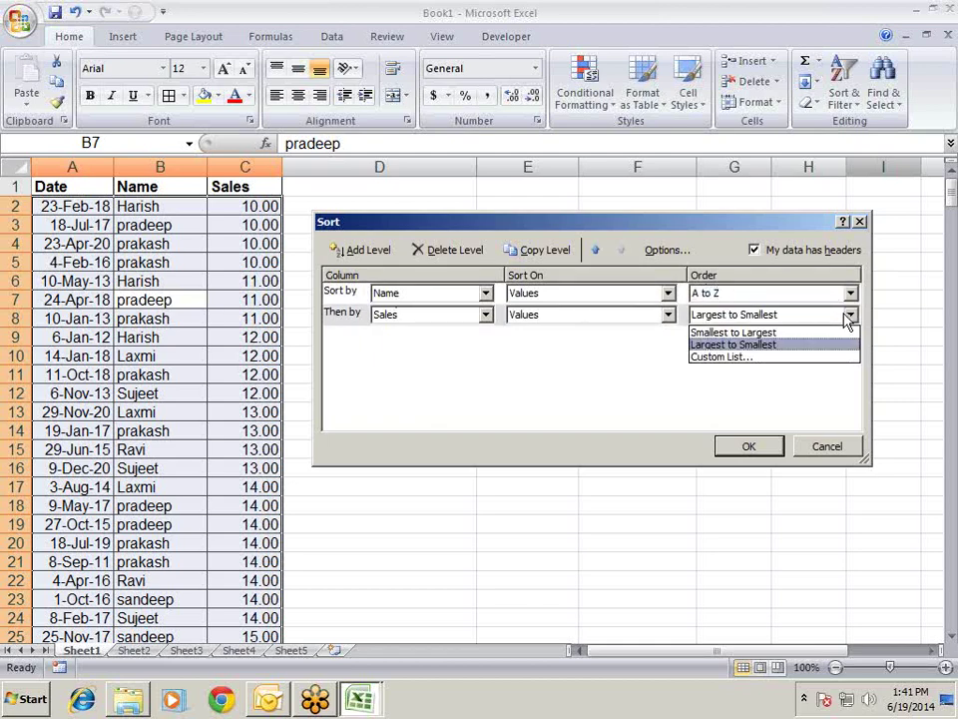
click(848, 316)
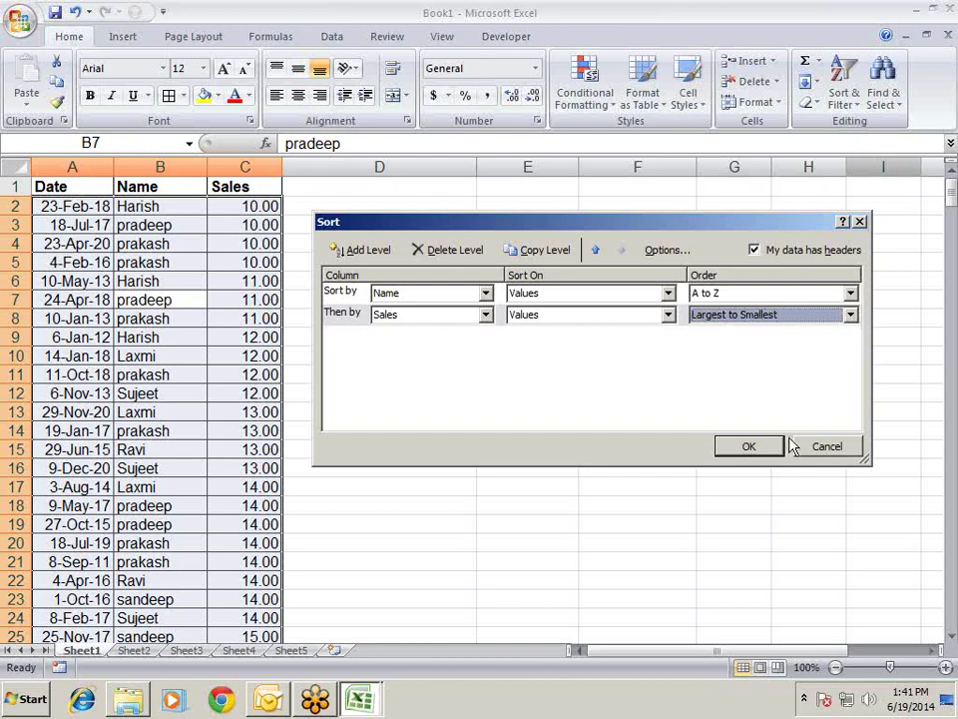
click(749, 450)
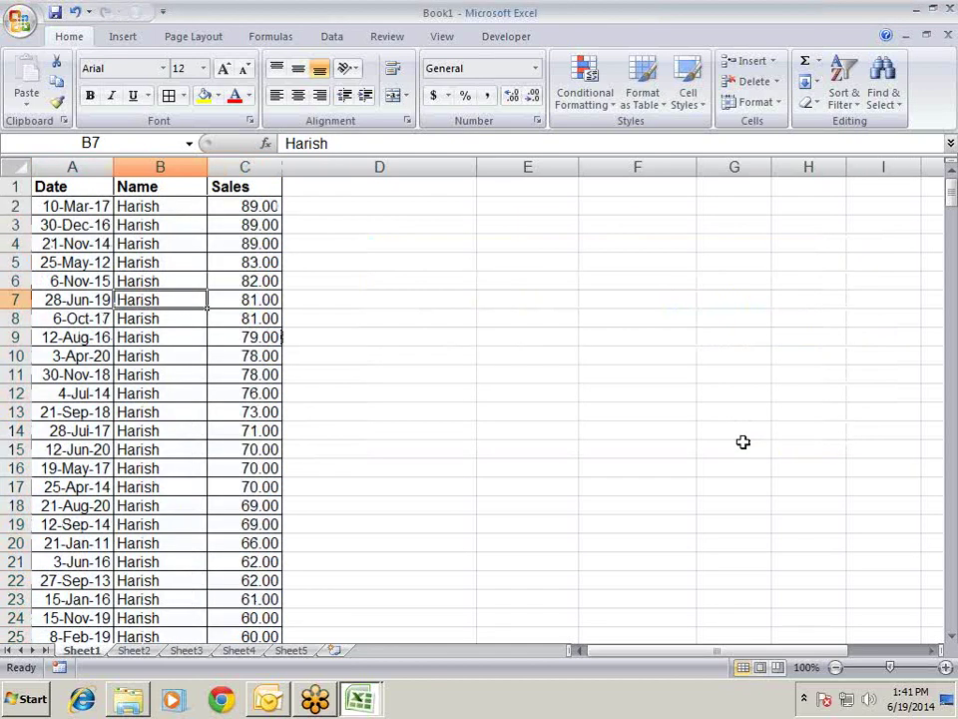
mouse_move(198, 207)
mouse_down()
mouse_move(133, 477)
mouse_move(135, 580)
mouse_up()
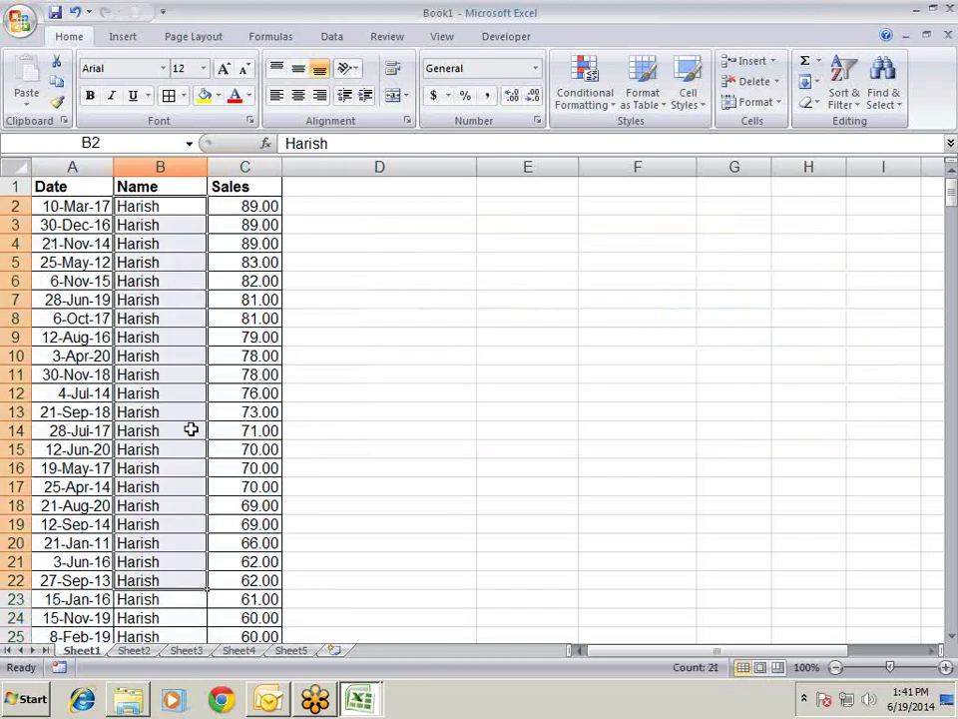
mouse_move(258, 206)
mouse_down()
mouse_move(257, 281)
mouse_move(281, 397)
mouse_up()
scroll(274, 400, down, 5)
scroll(269, 404, down, 4)
scroll(269, 405, down, 5)
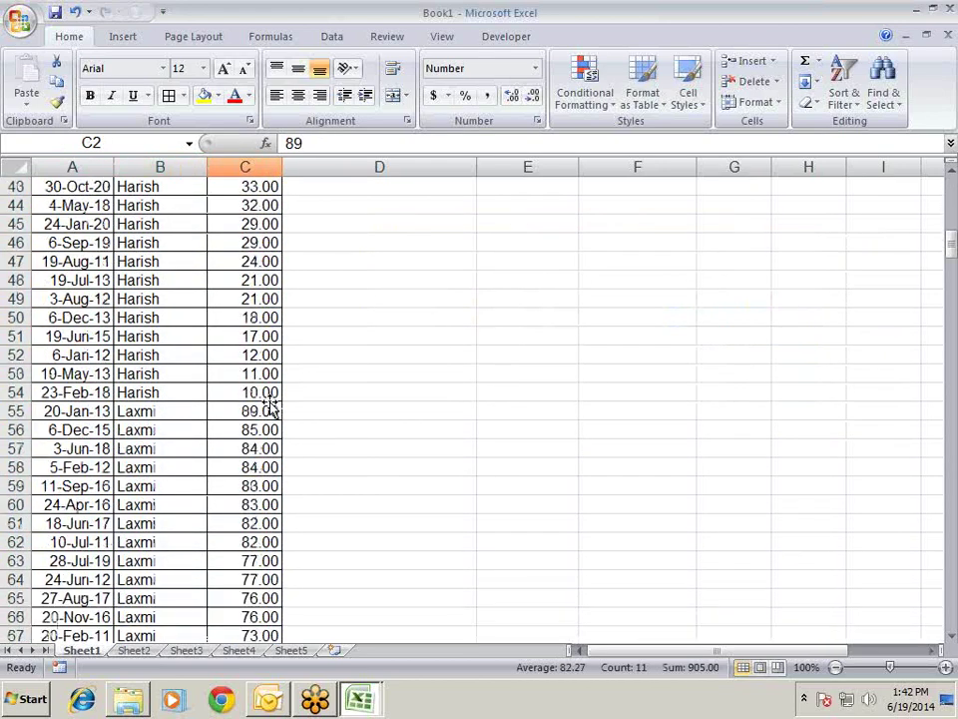
scroll(272, 402, down, 2)
scroll(271, 402, up, 1)
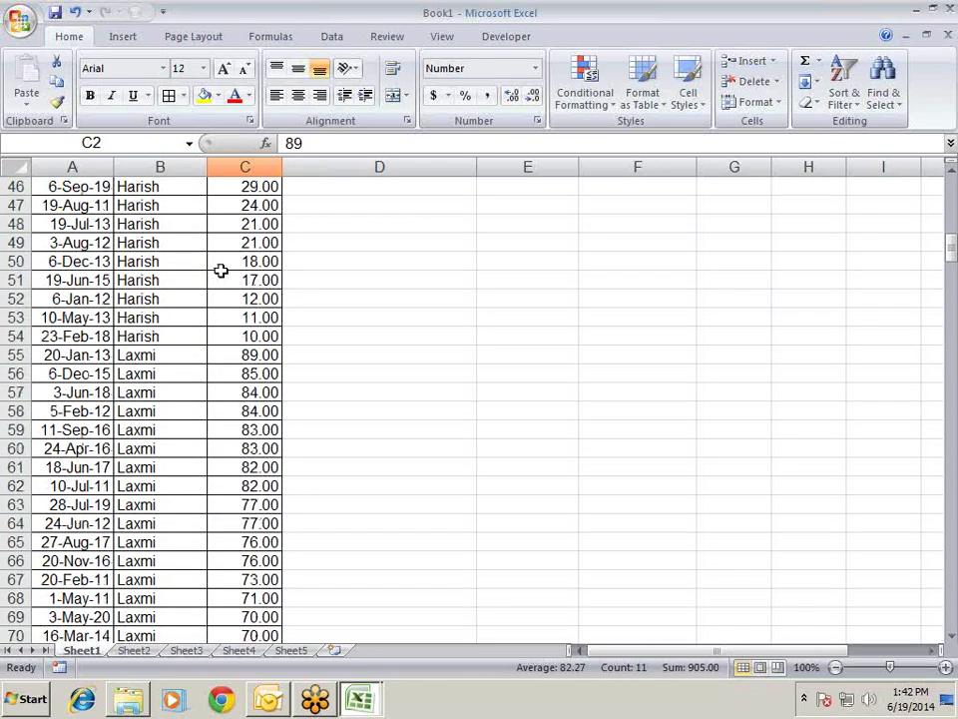
click(181, 337)
click(253, 337)
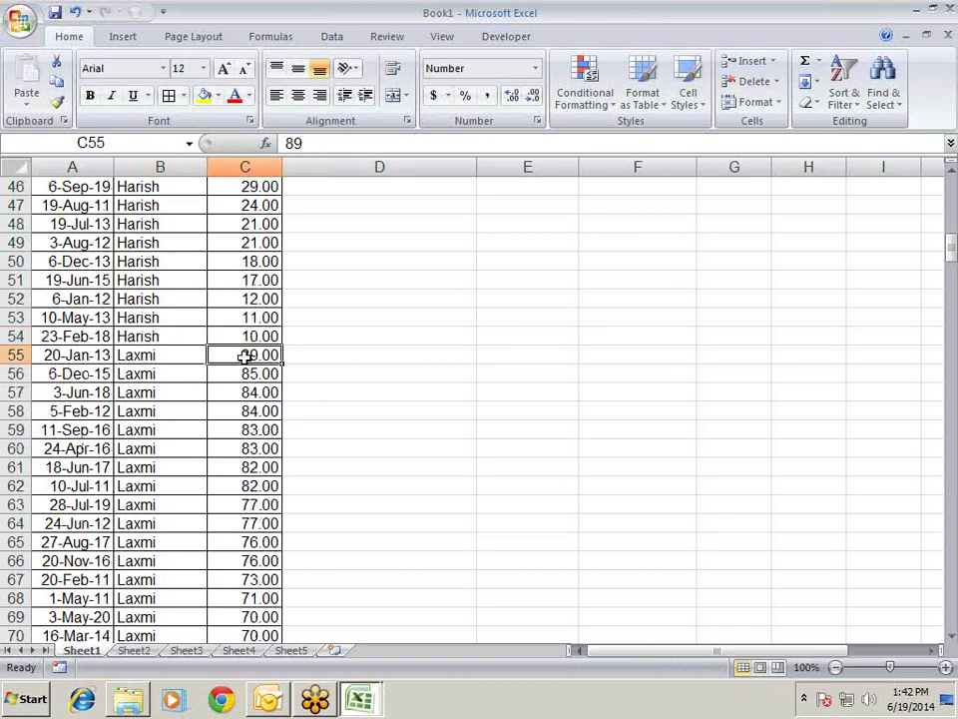
drag(246, 355, 225, 577)
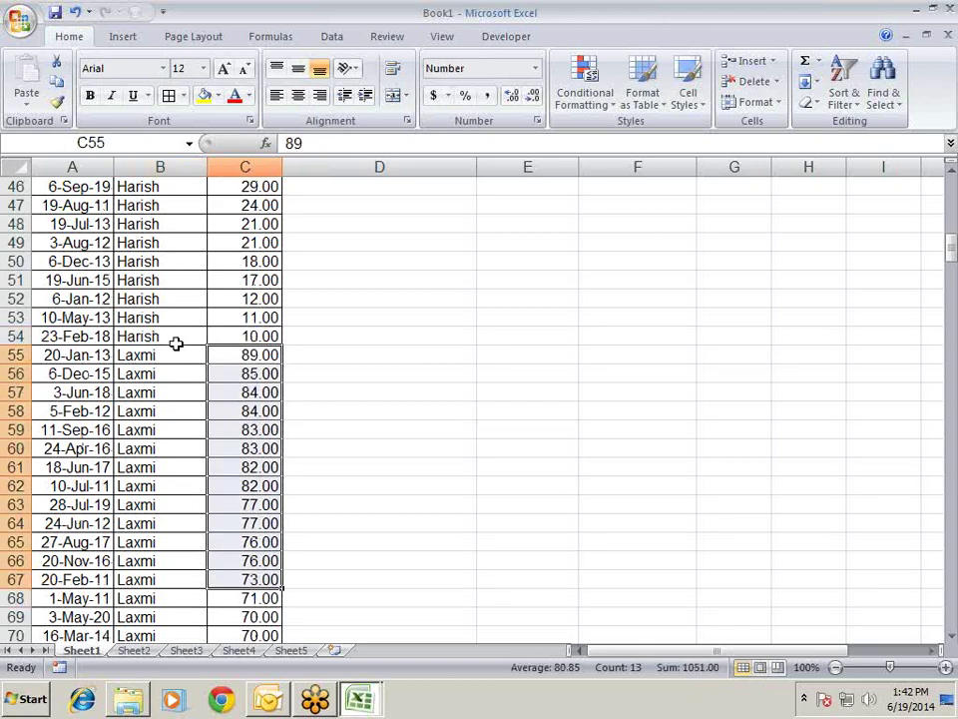
drag(177, 340, 197, 360)
drag(193, 200, 185, 449)
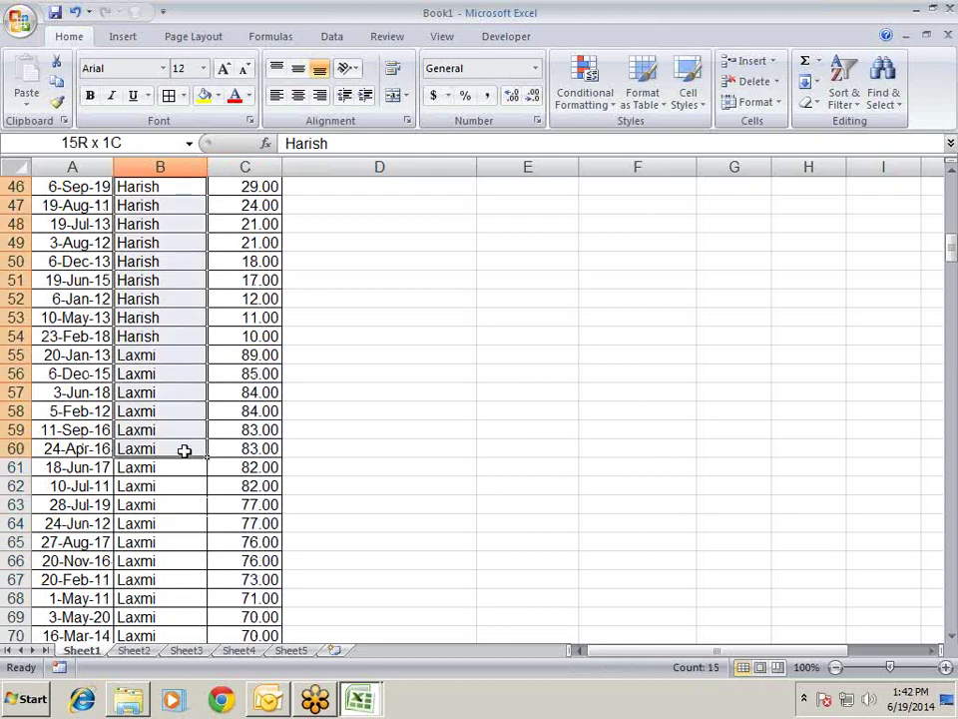
drag(249, 355, 252, 634)
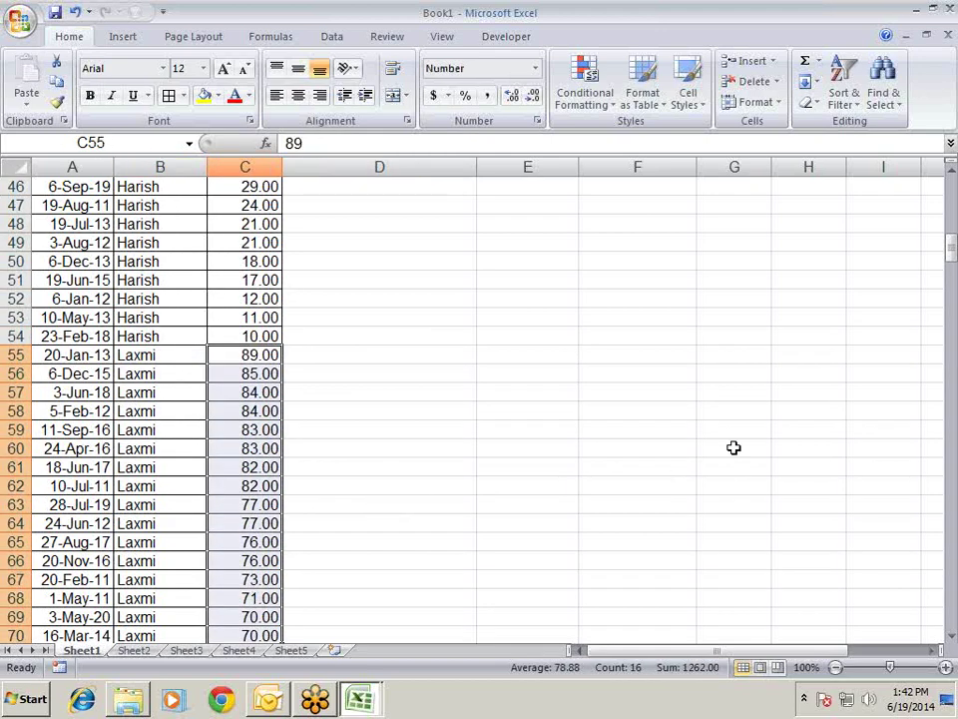
scroll(682, 380, up, 12)
scroll(682, 381, up, 3)
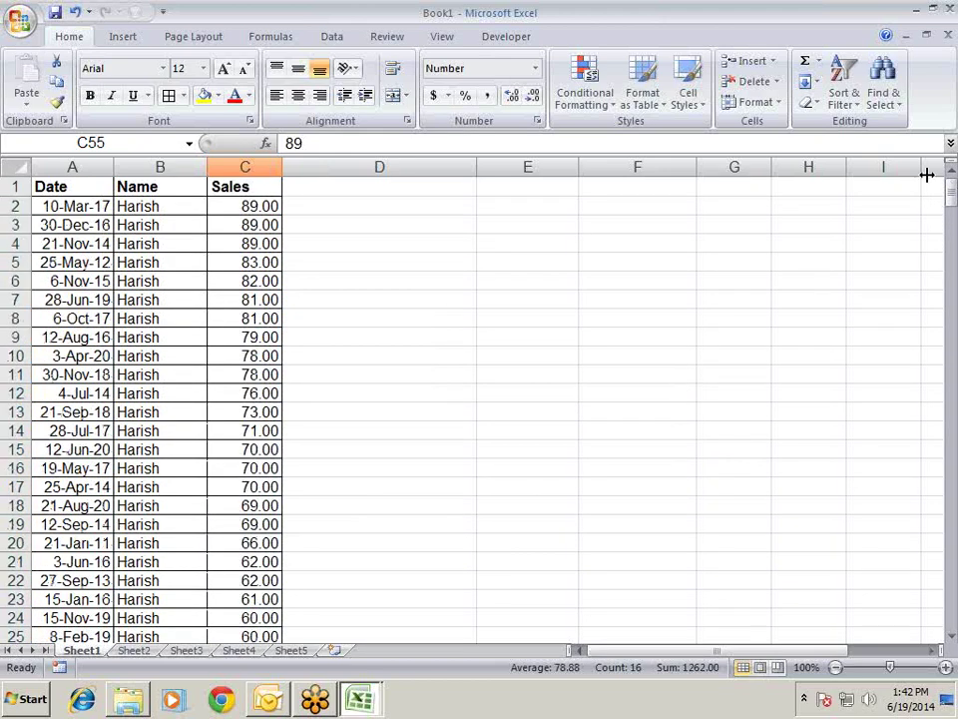
click(842, 103)
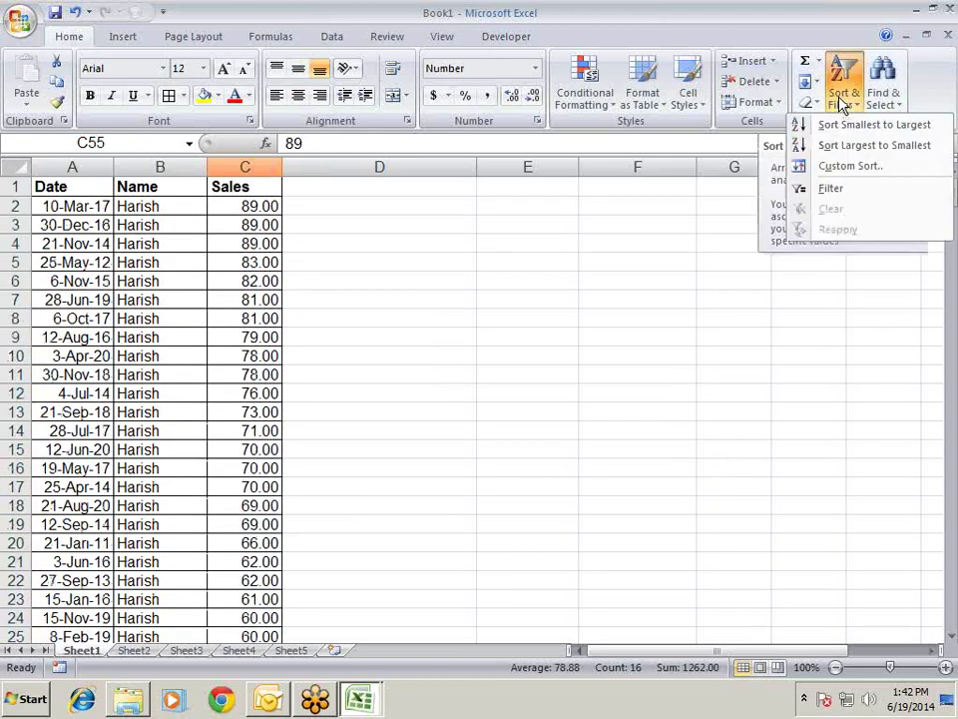
click(834, 167)
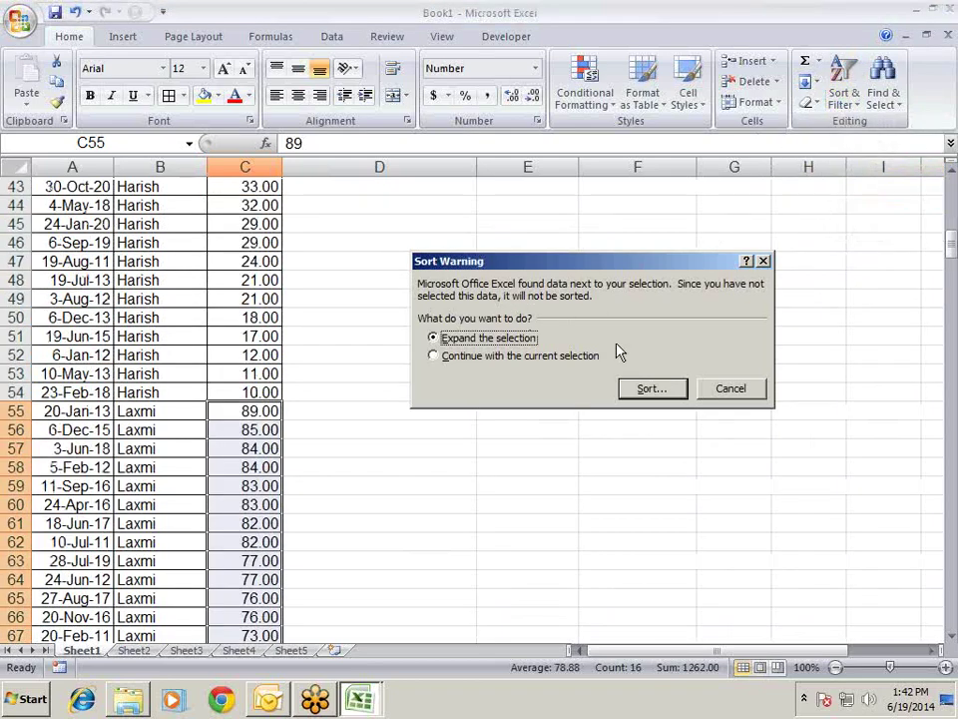
click(676, 382)
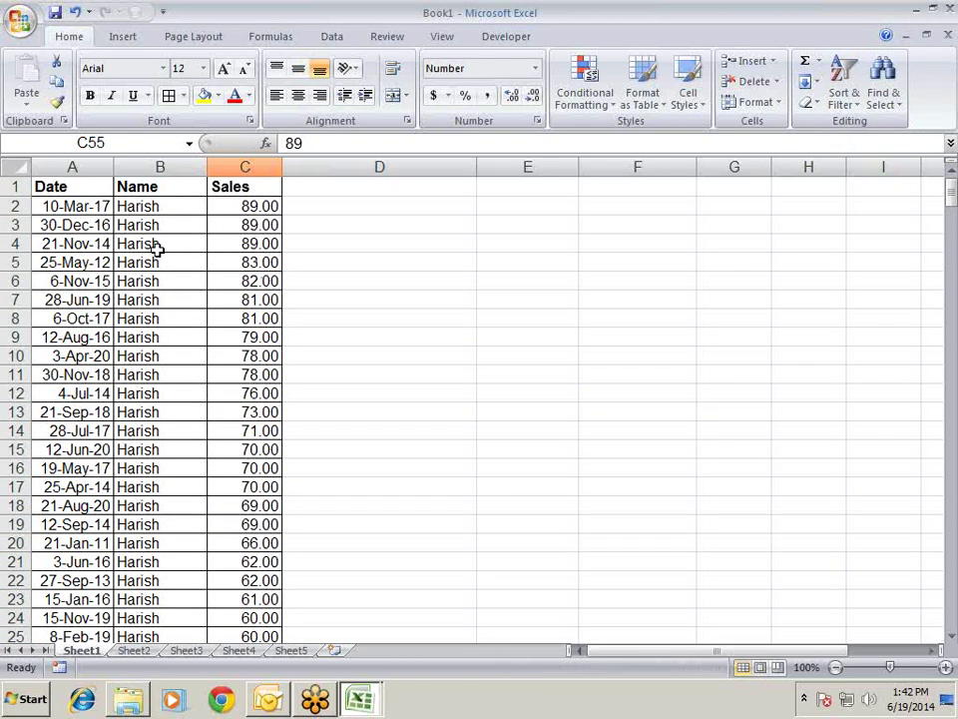
click(155, 244)
click(844, 100)
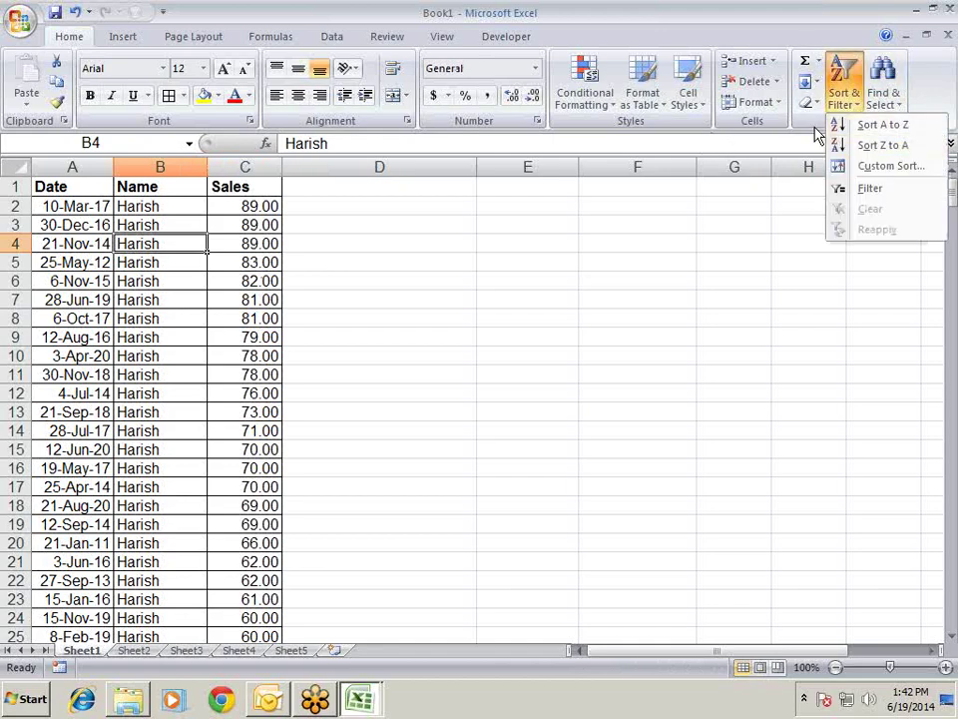
click(849, 166)
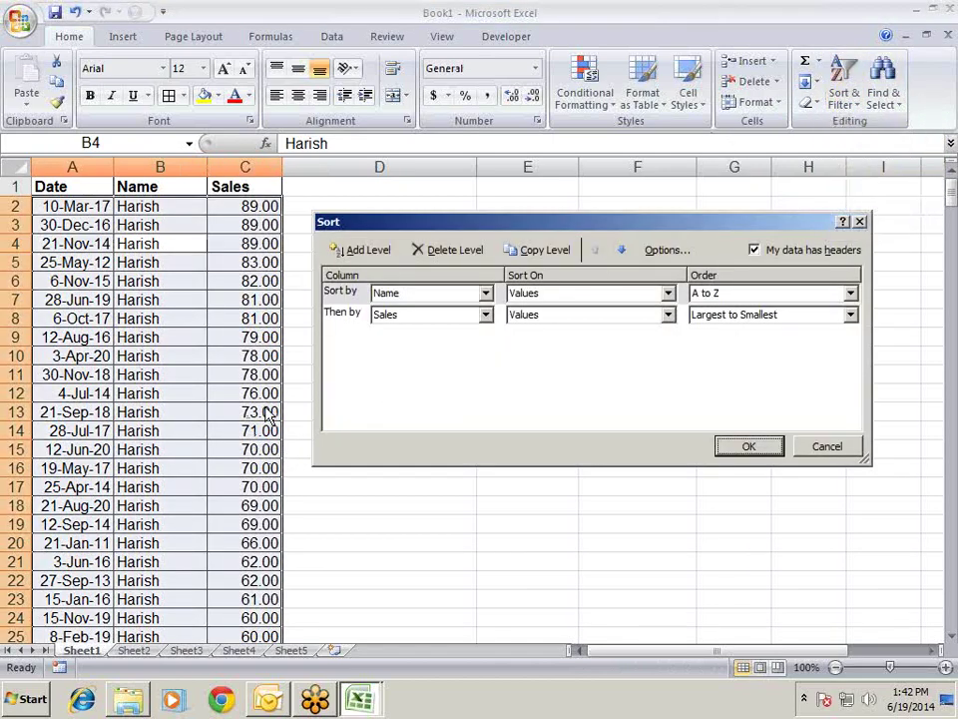
click(355, 315)
key(alt+d)
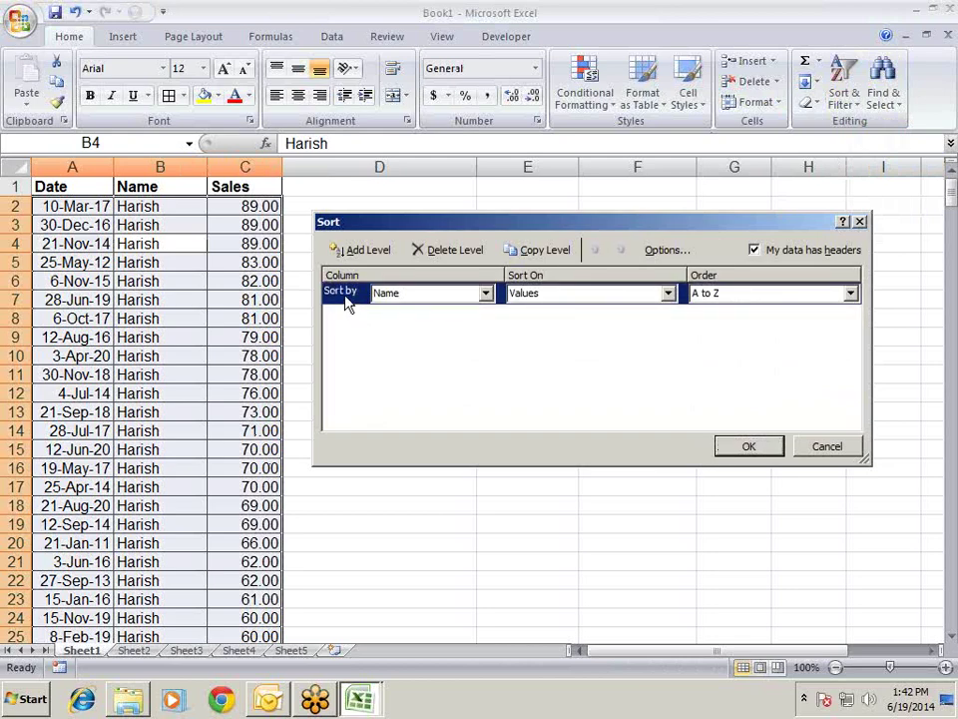
click(485, 293)
click(590, 351)
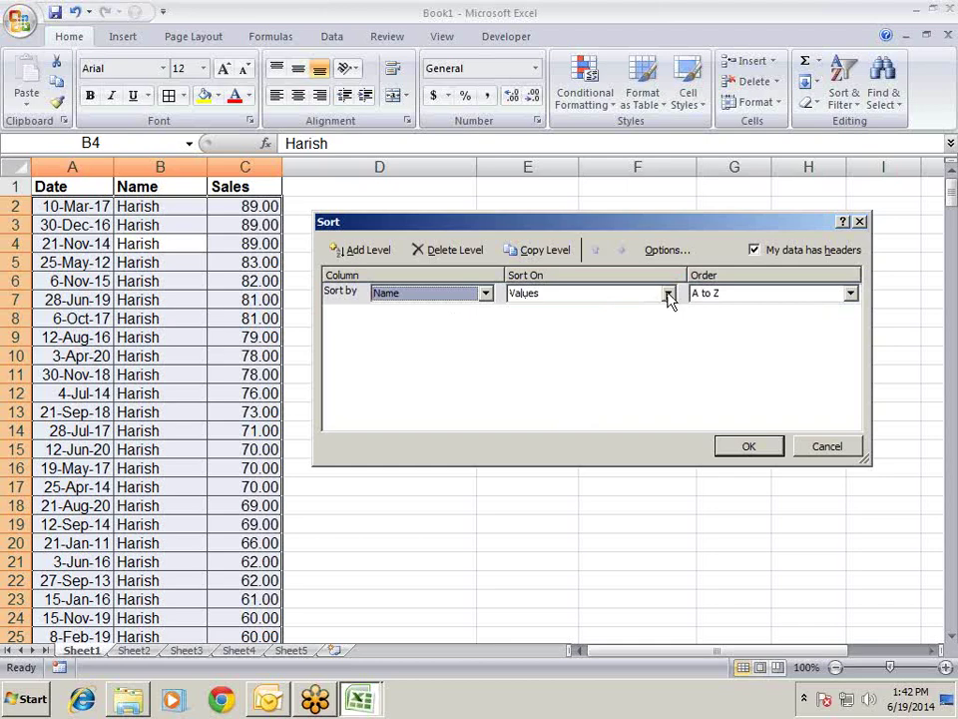
key(Return)
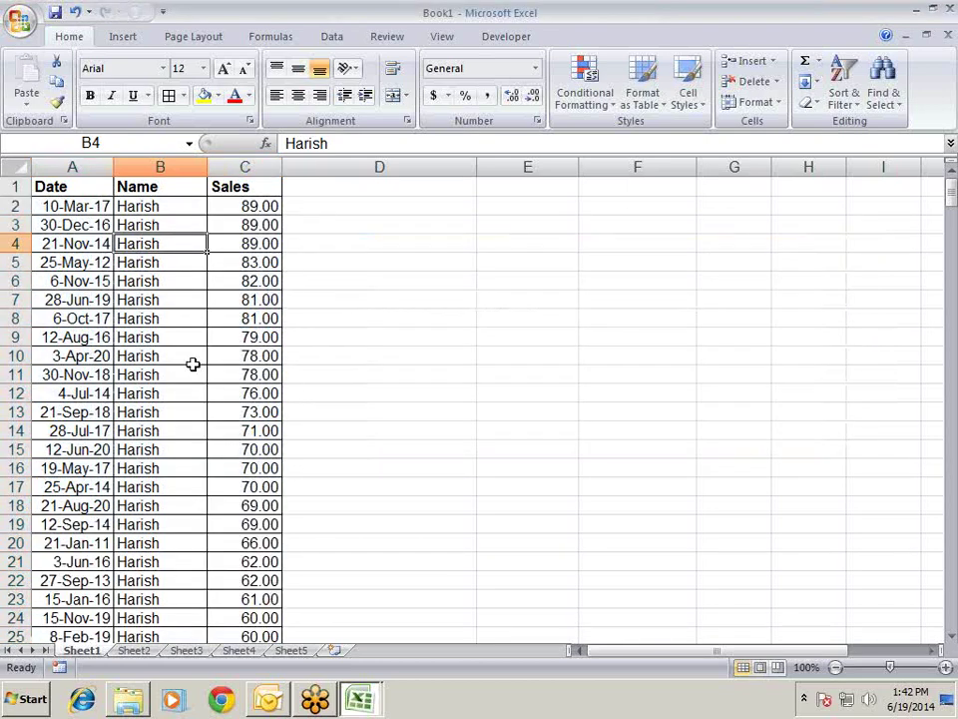
Step: Fill the Sales cells holding 48, 10 and 70 with yellow
scroll(192, 364, down, 5)
click(245, 467)
click(203, 68)
click(205, 111)
click(203, 96)
scroll(132, 573, down, 6)
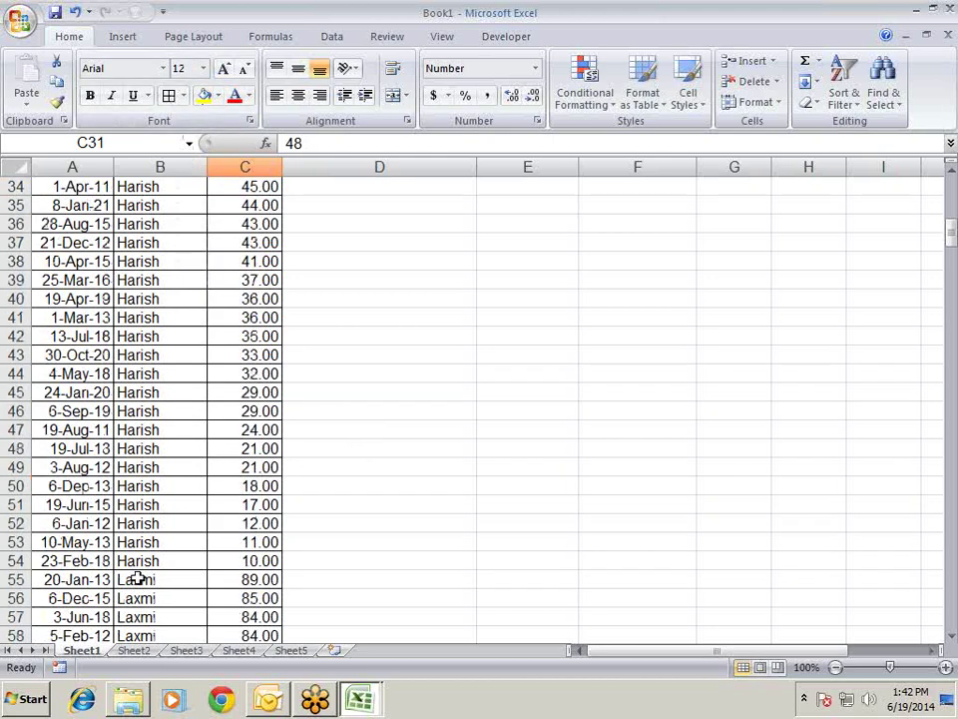
click(234, 561)
click(204, 96)
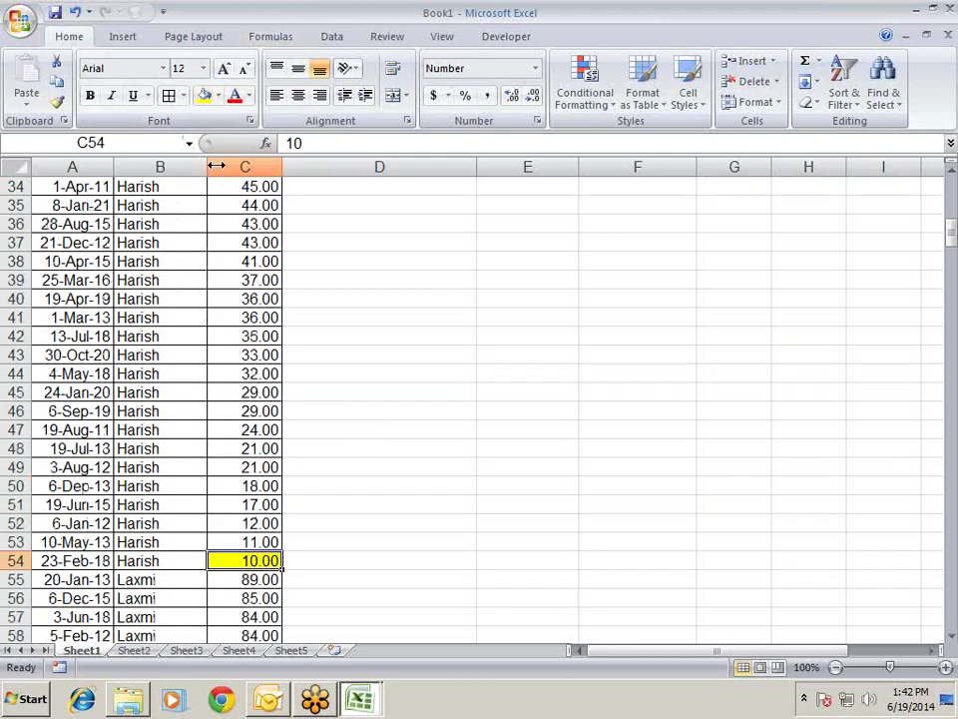
scroll(272, 364, down, 5)
click(267, 567)
click(204, 96)
Step: Select a Sales cell in the table and bring up the Sort & Filter options
scroll(302, 509, up, 10)
scroll(302, 509, up, 6)
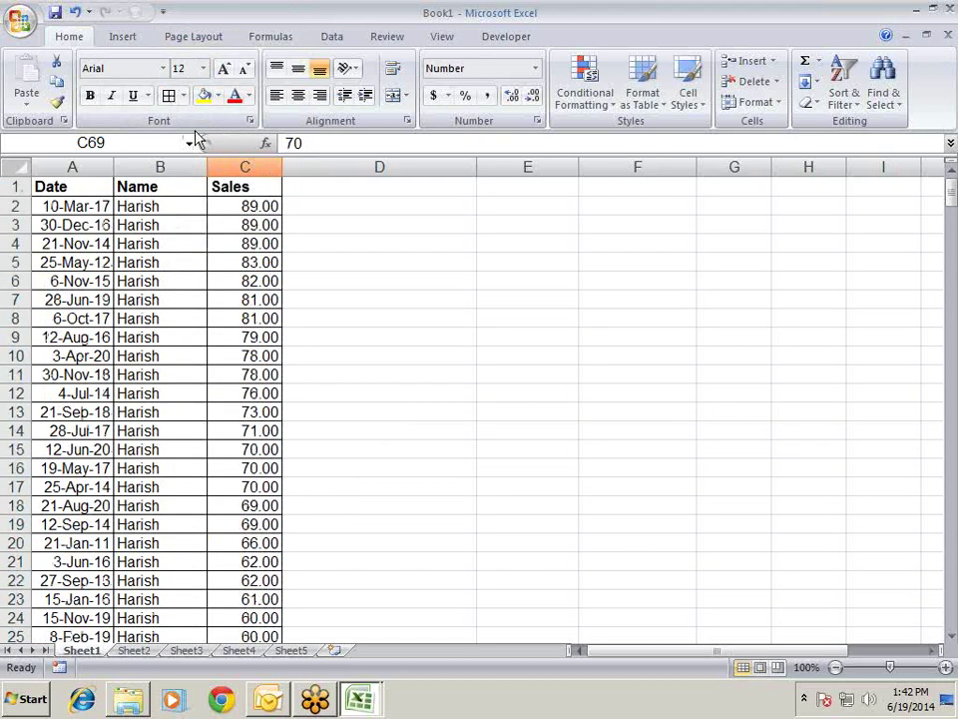
click(231, 193)
click(256, 245)
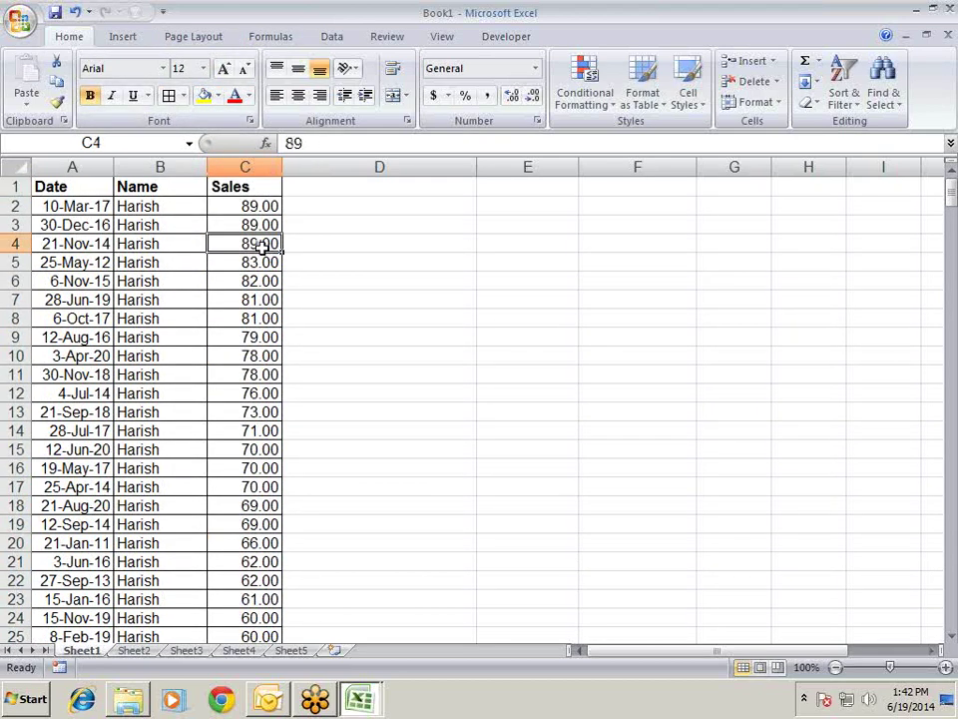
click(843, 102)
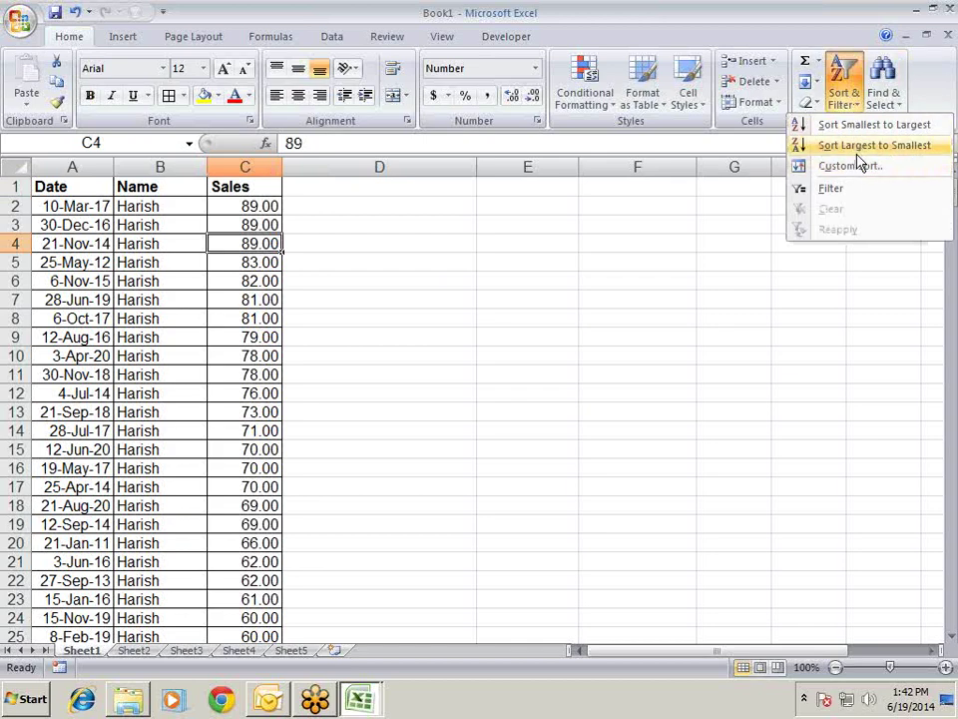
Step: In Custom Sort, remove the existing Name and Sales levels and add a new level
click(849, 165)
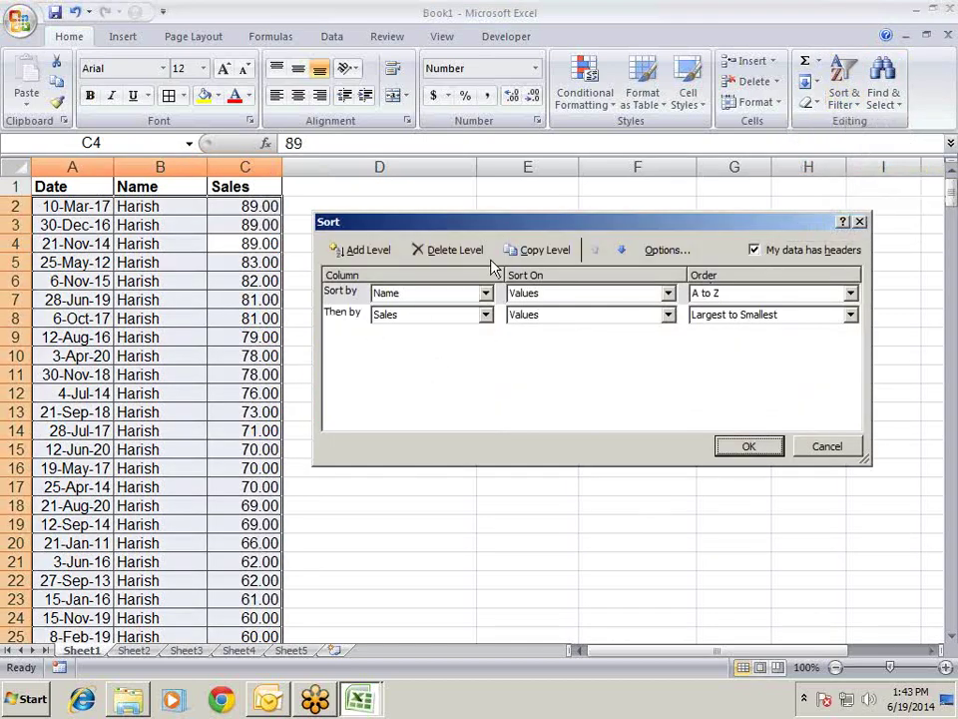
click(349, 316)
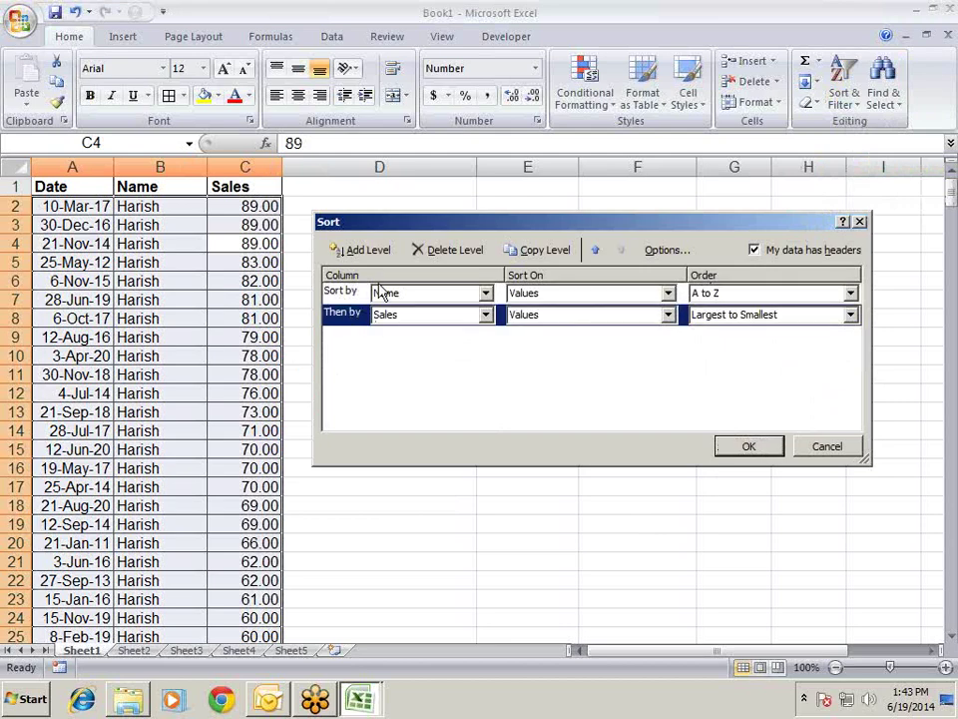
click(360, 297)
click(444, 252)
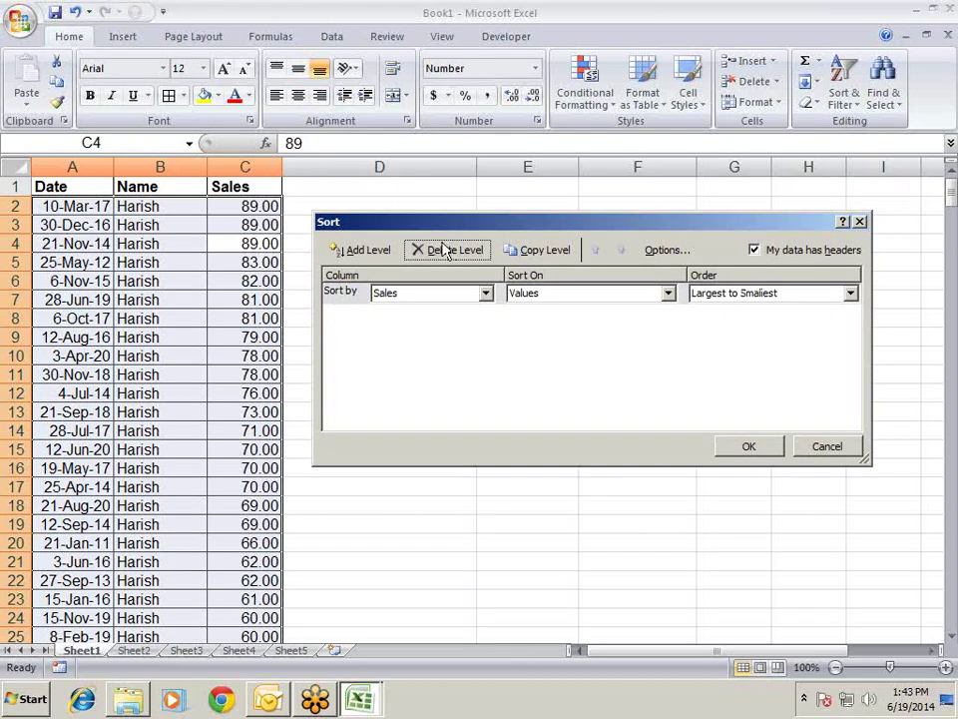
click(439, 250)
click(365, 251)
Step: Sort by Sales cell colour with yellow on top
click(485, 292)
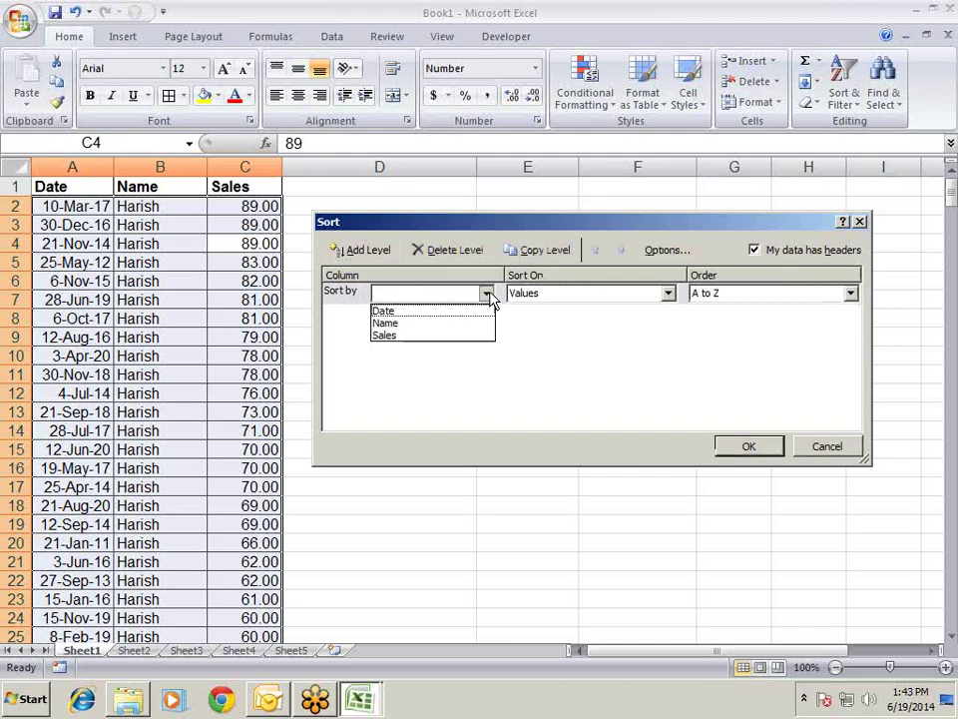
click(466, 334)
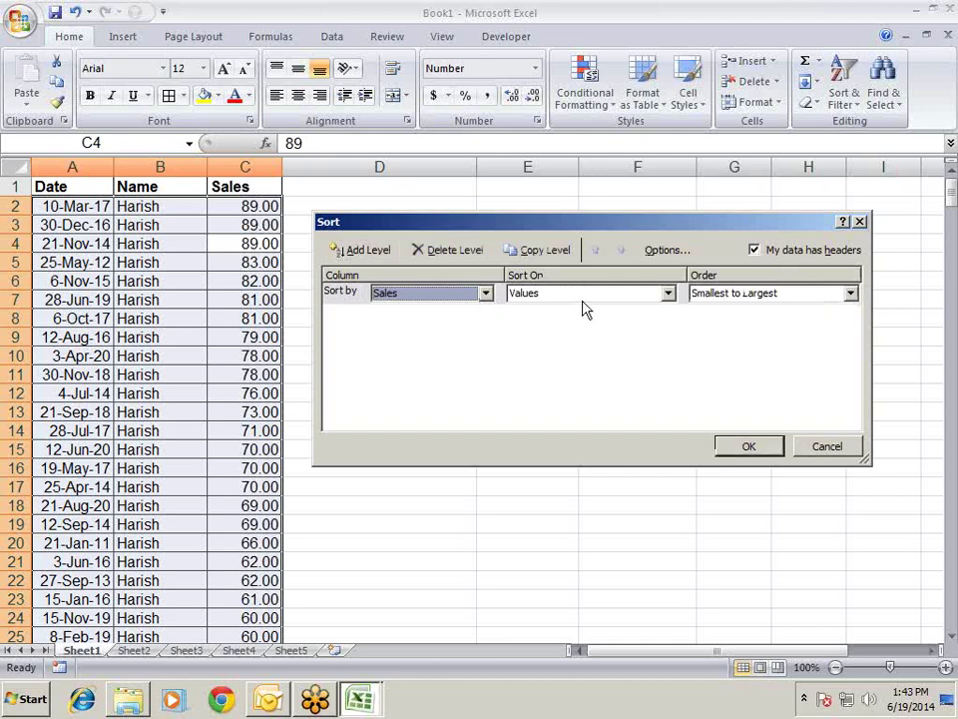
click(669, 294)
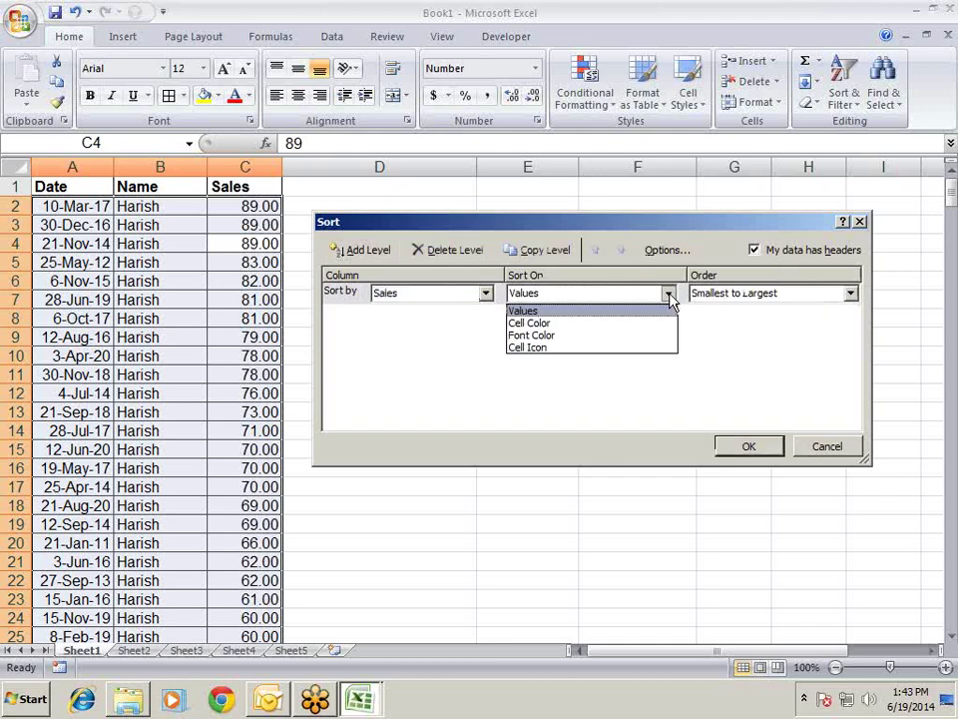
click(626, 323)
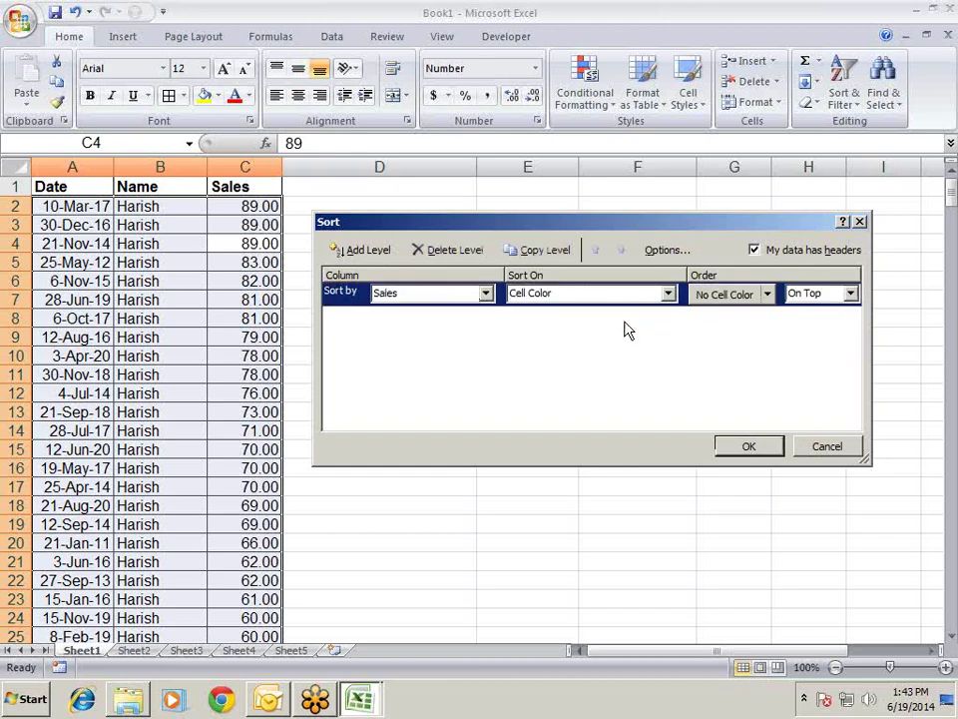
click(767, 295)
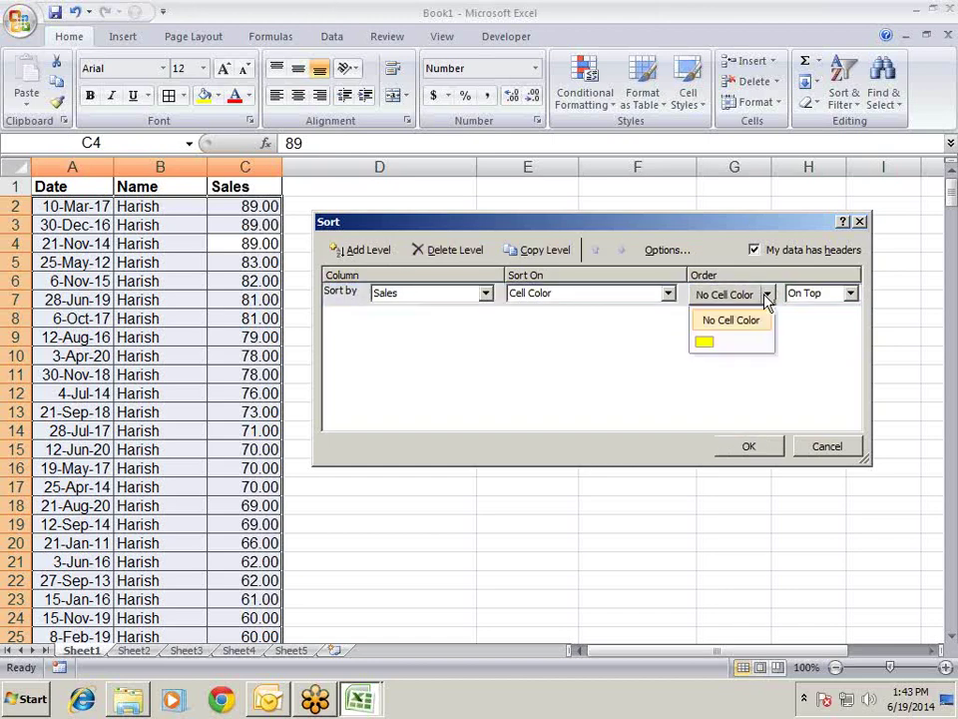
click(715, 350)
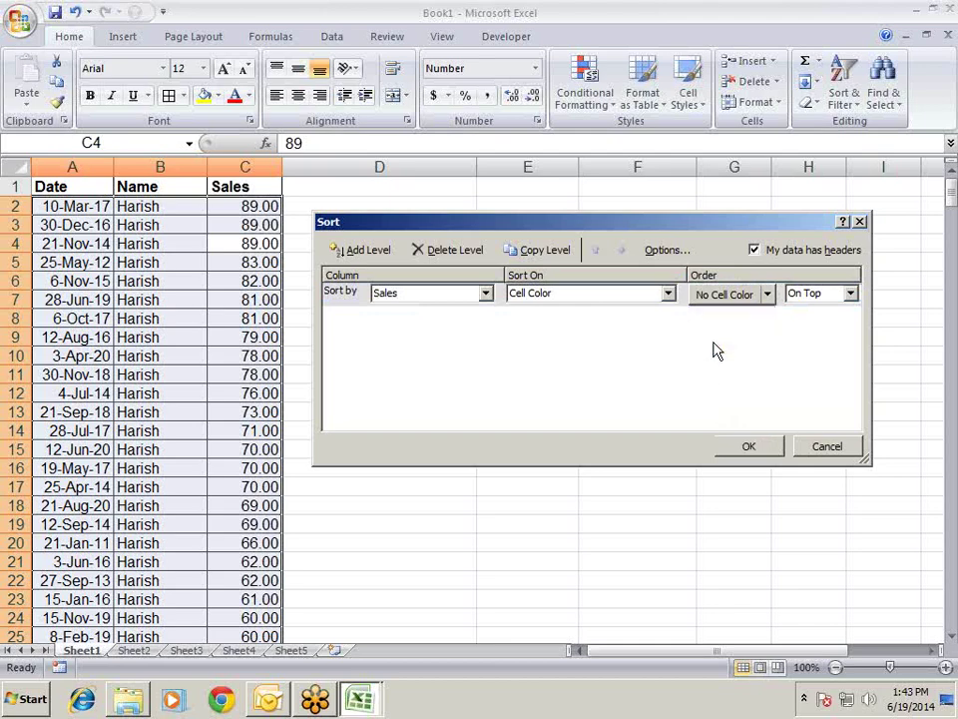
click(851, 295)
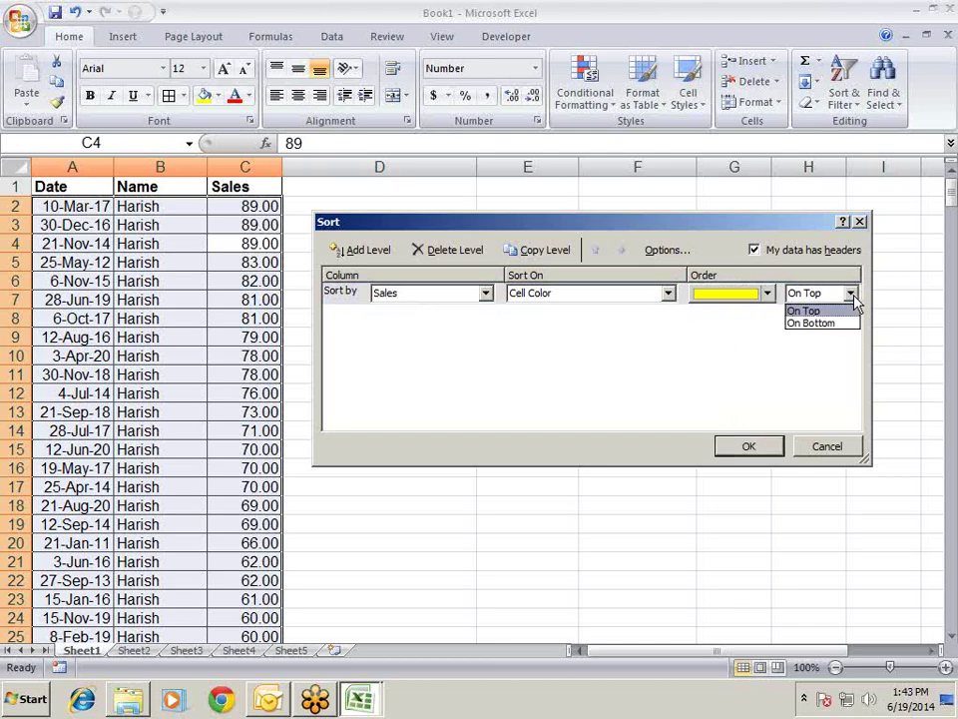
click(851, 310)
click(771, 445)
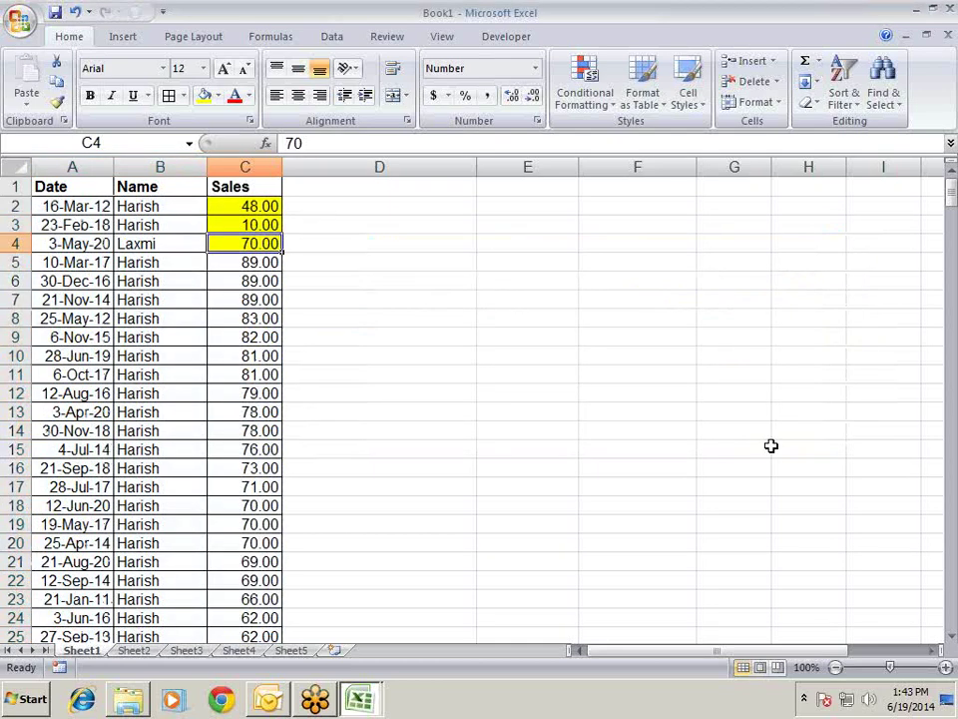
click(160, 281)
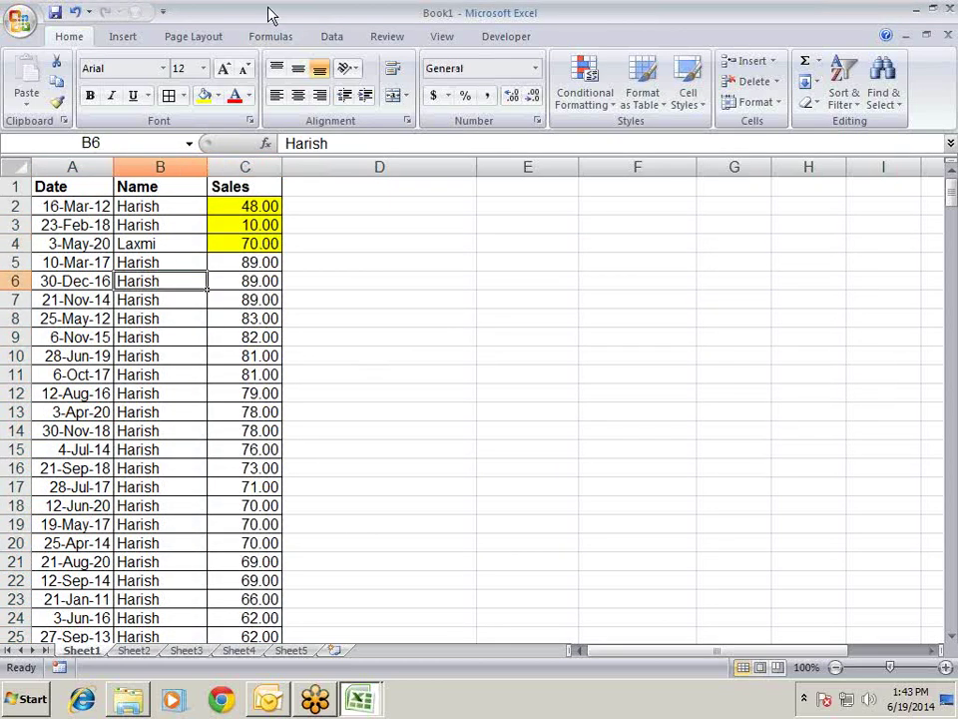
Step: Color the Harish names in B6, B15 and B22 red, then reopen the Sort dialog
click(235, 95)
click(157, 449)
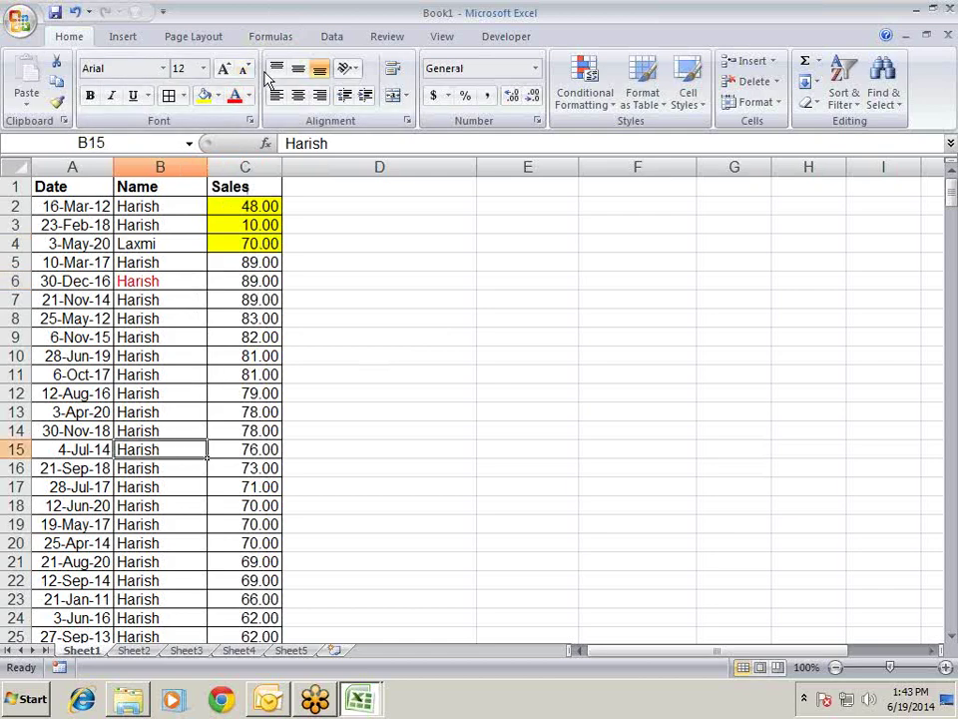
click(236, 95)
click(161, 578)
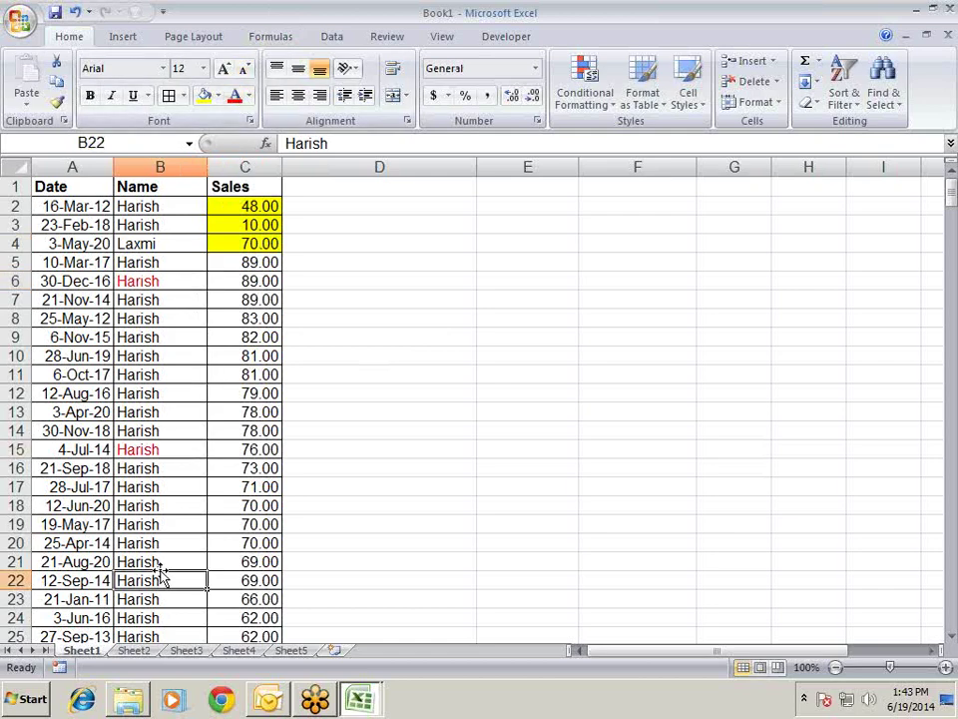
click(236, 95)
key(alt+d)
key(s)
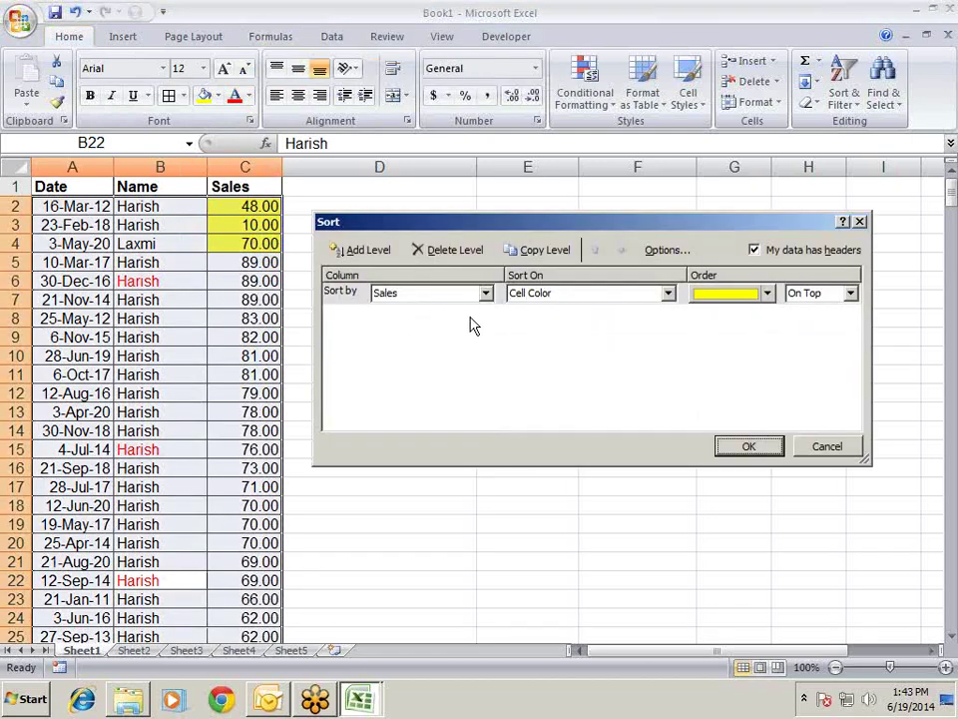
Step: Keep Sales as the first sort level and add a second level sorting by Name
click(668, 293)
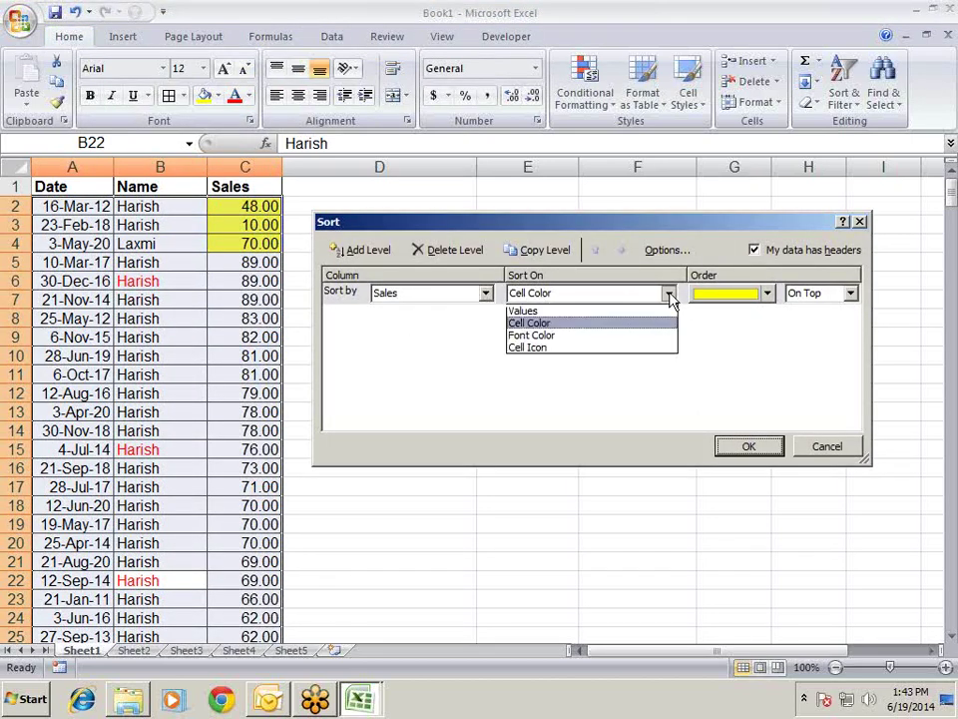
click(504, 300)
click(486, 293)
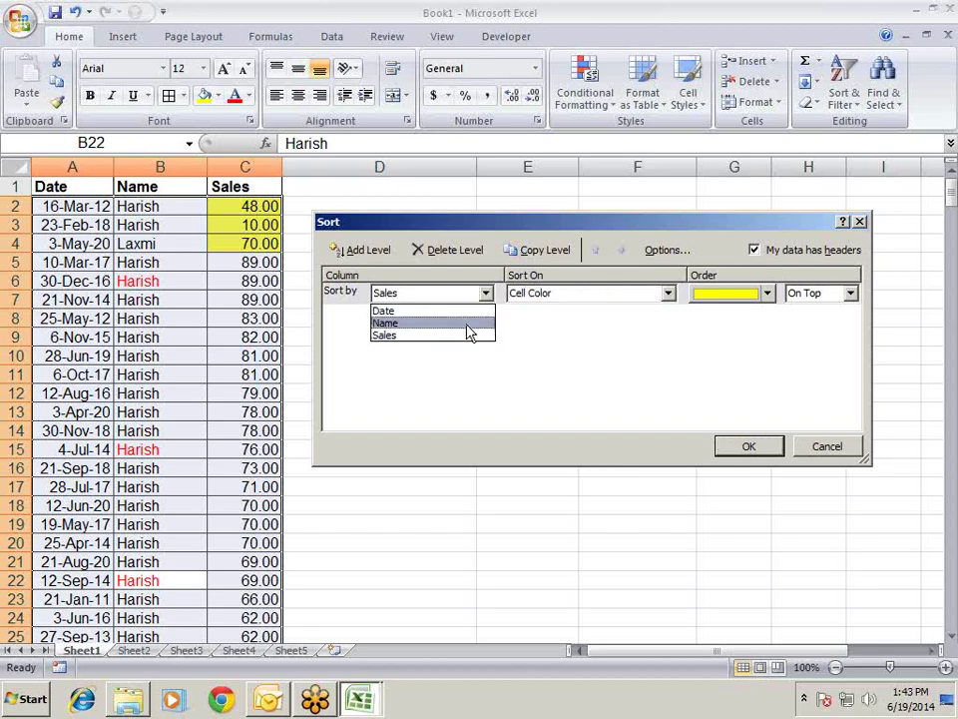
click(562, 341)
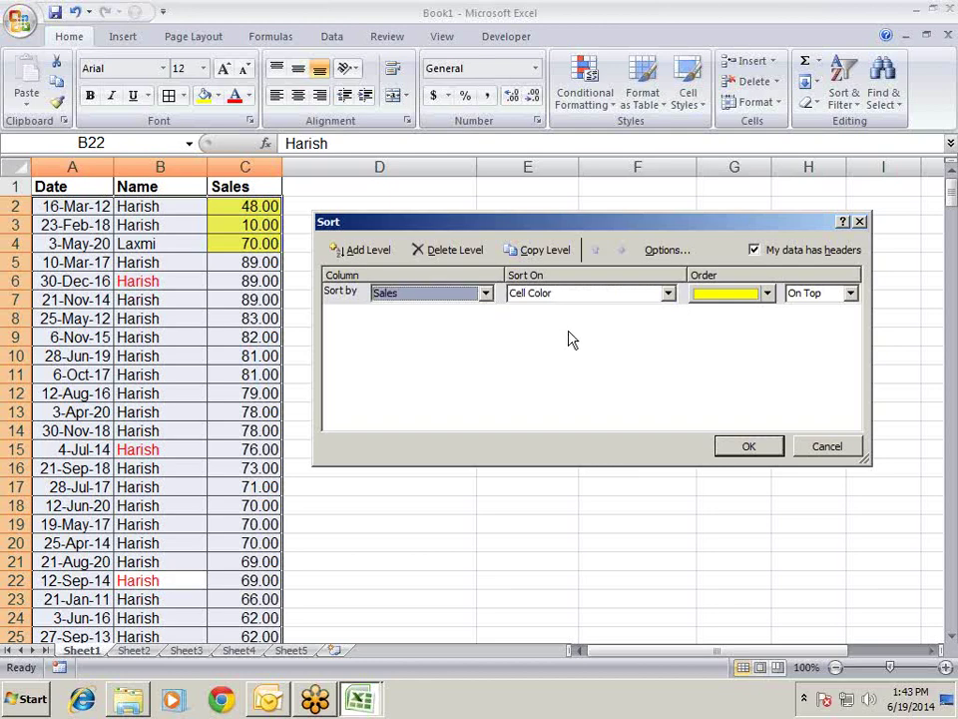
click(375, 250)
click(486, 315)
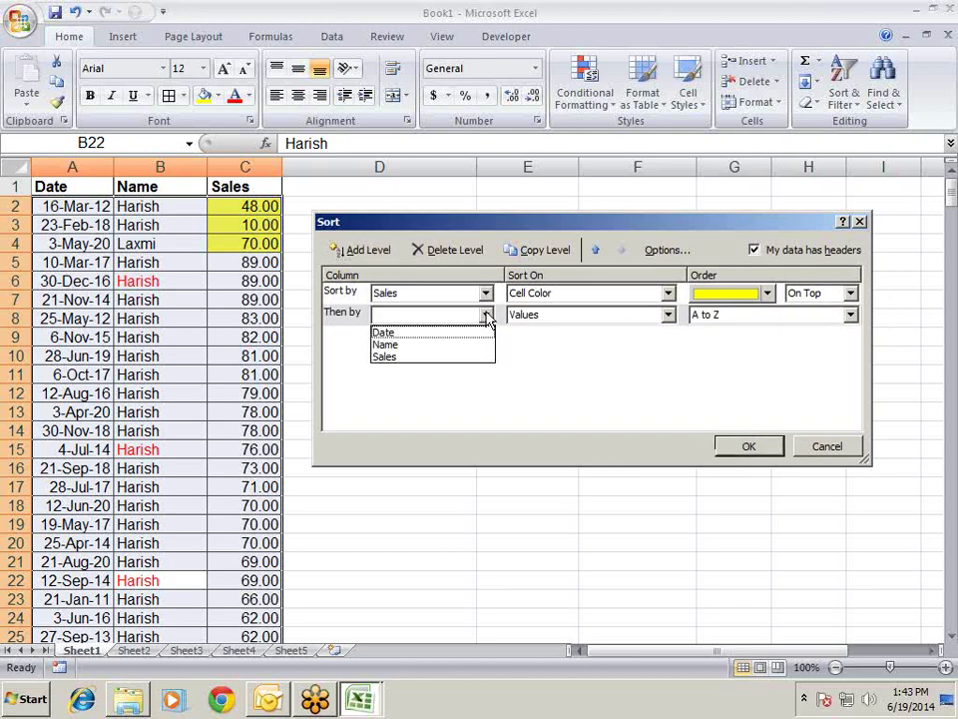
click(449, 345)
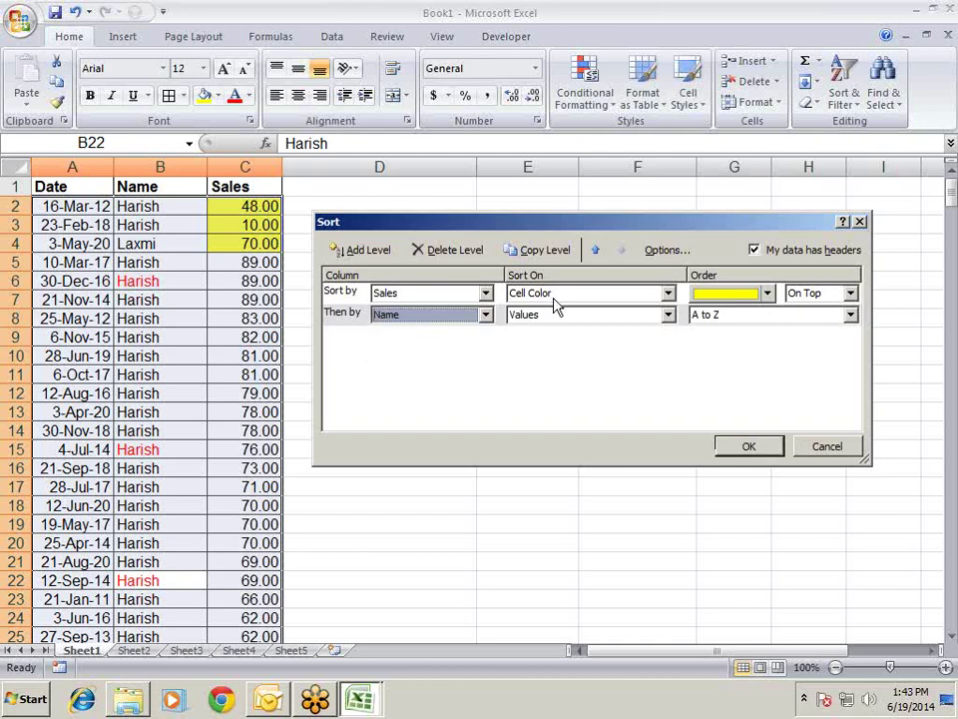
Step: Sort the Name level by font colour with red on top, apply it, and select C2:C4
click(673, 318)
click(622, 372)
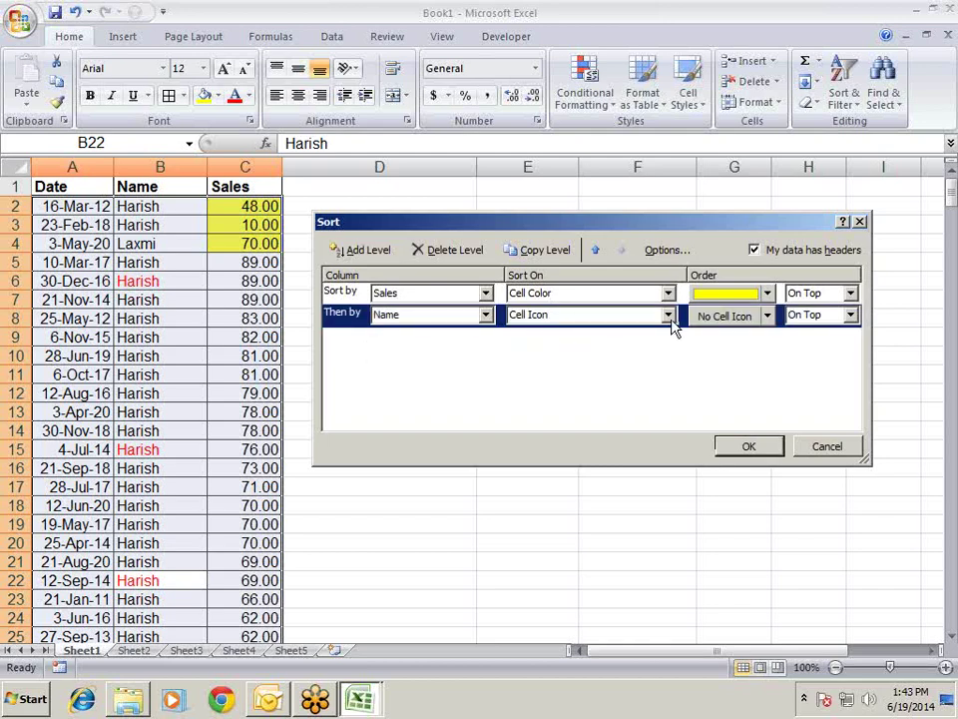
click(668, 315)
click(647, 345)
click(556, 315)
click(552, 358)
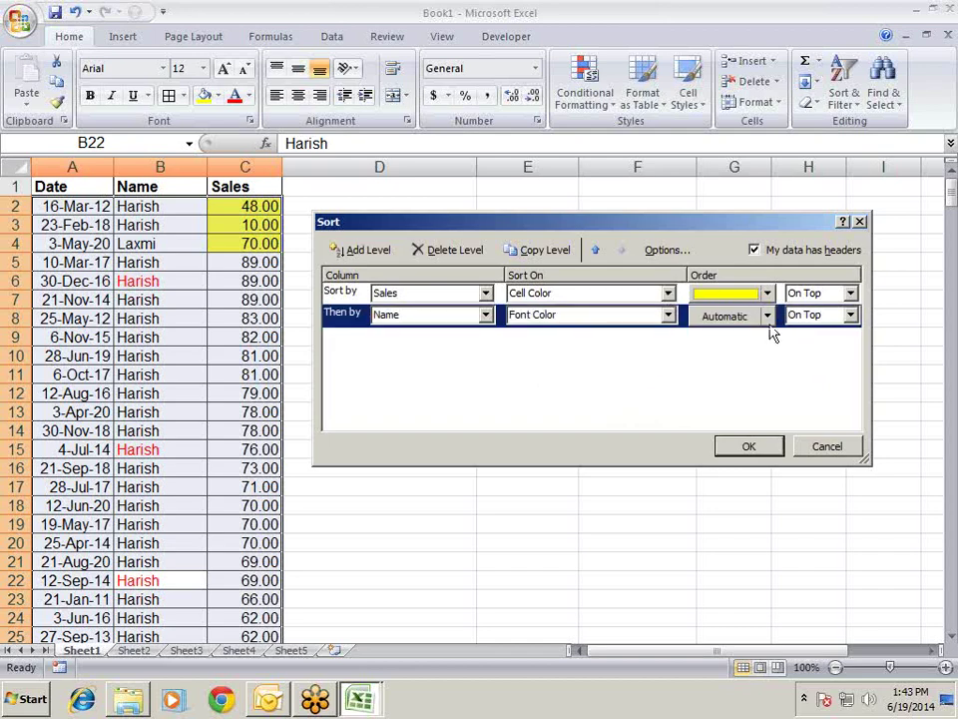
click(768, 316)
click(670, 365)
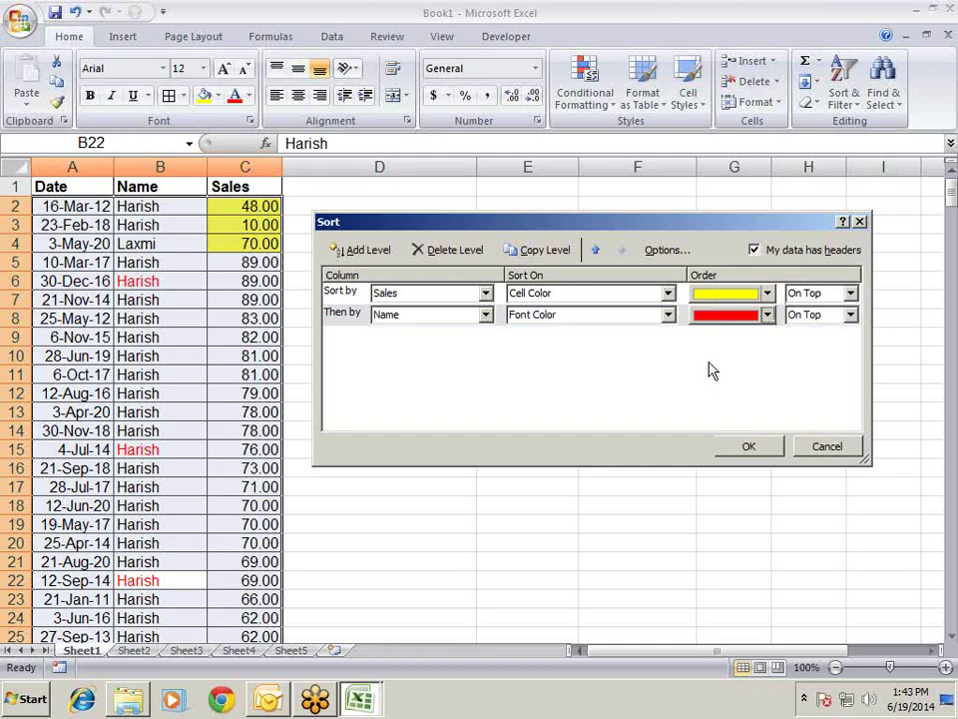
click(750, 447)
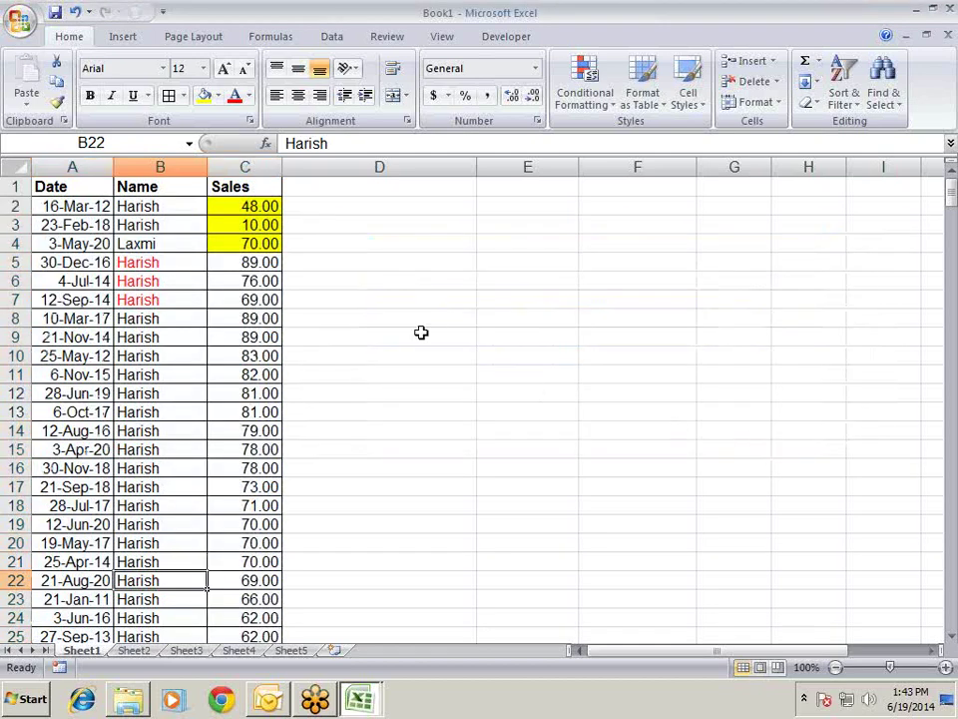
drag(261, 206, 268, 243)
mouse_move(195, 261)
mouse_down()
mouse_move(185, 290)
mouse_move(207, 307)
mouse_up()
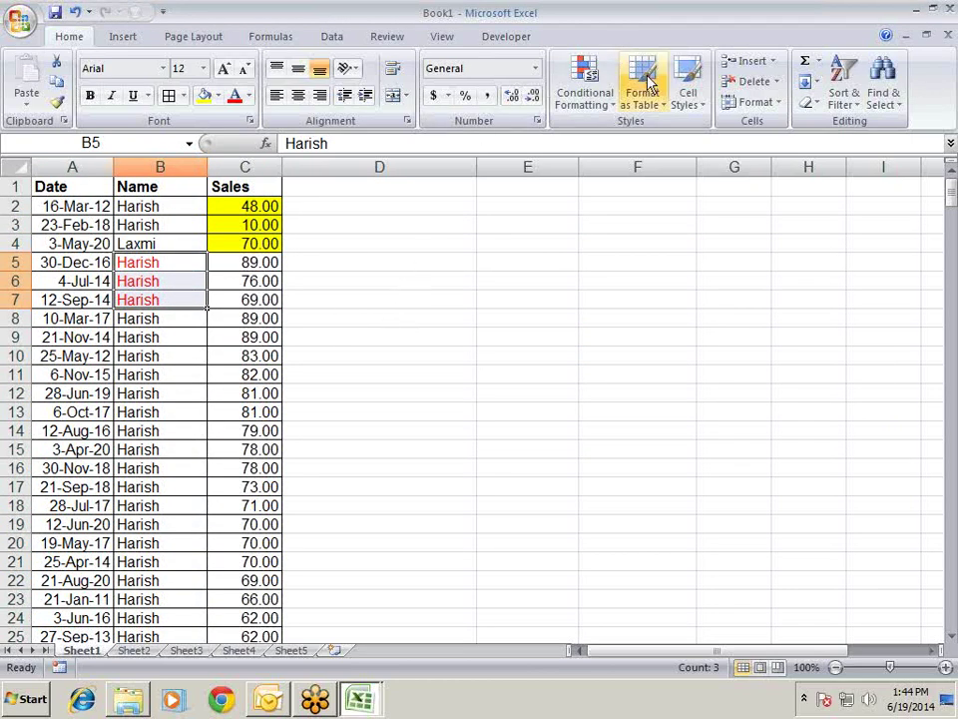
click(194, 377)
key(alt+d)
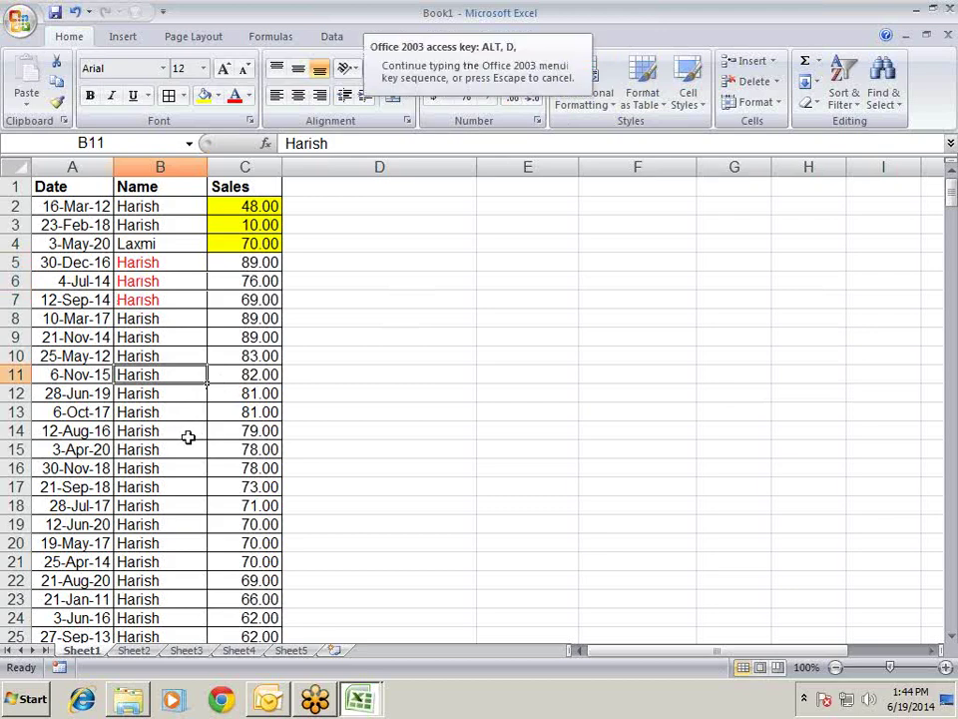
key(s)
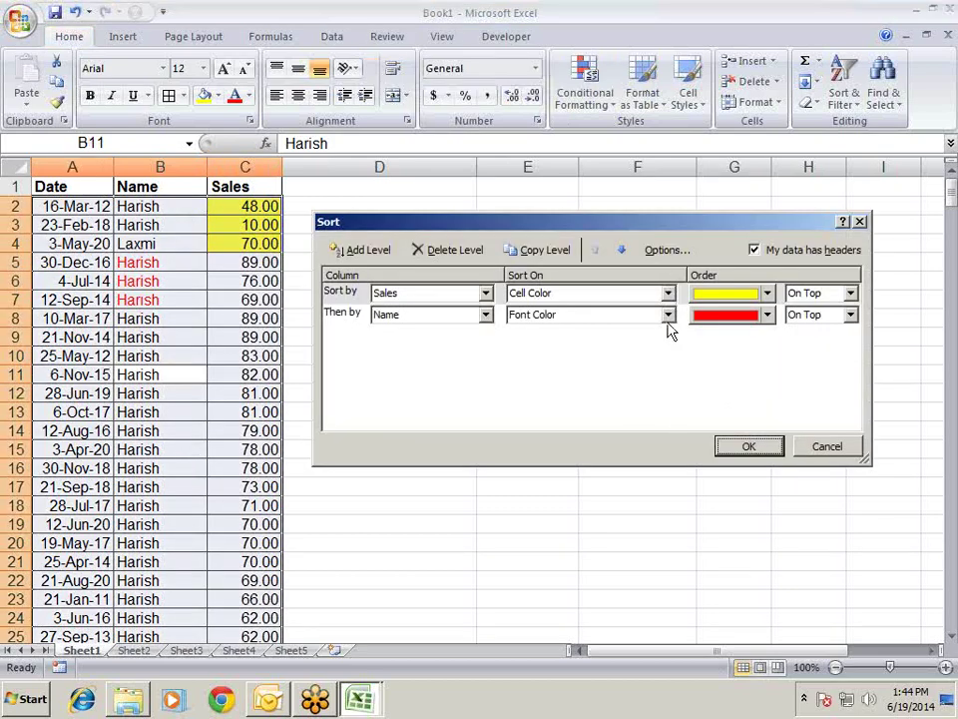
click(668, 315)
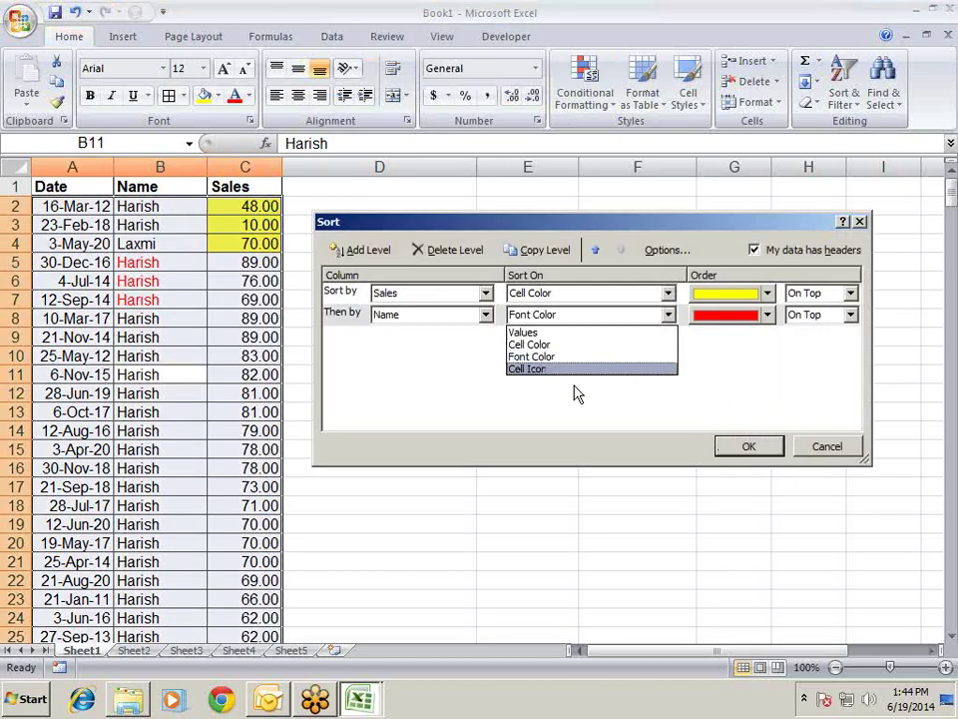
key(Escape)
key(Escape)
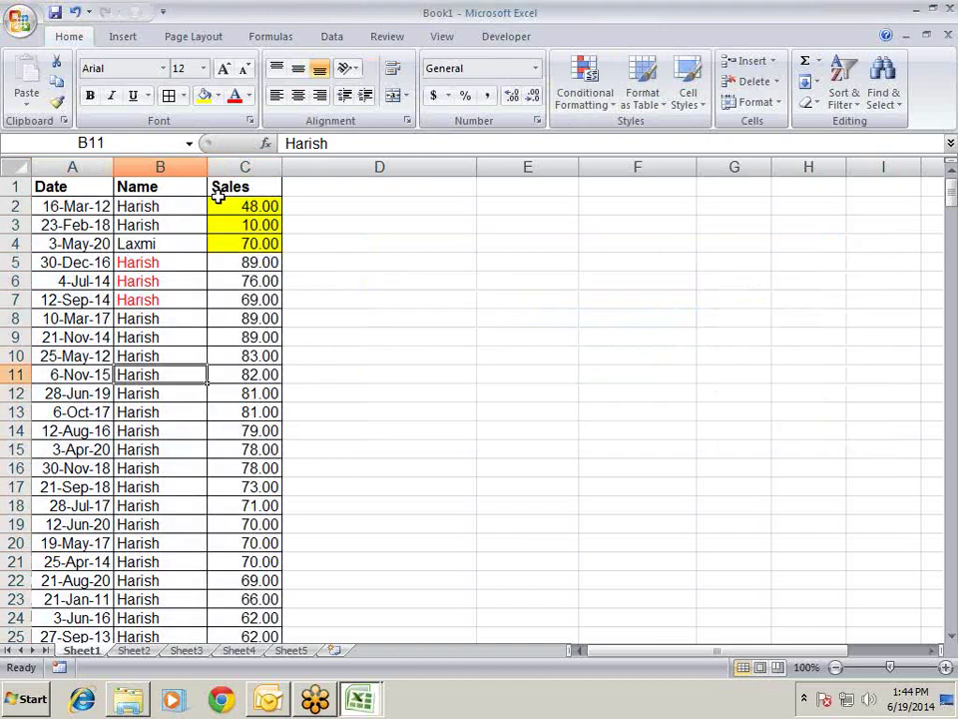
click(250, 206)
key(ctrl+shift+Down)
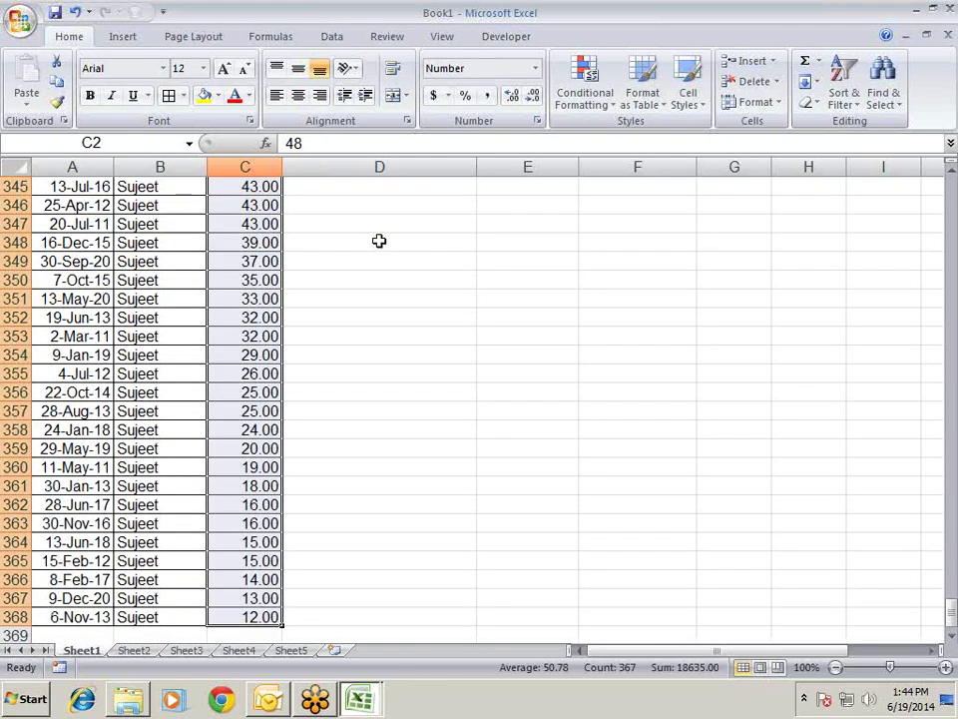
Step: Apply the green check, yellow exclamation, red cross icon set to the Sales values
scroll(924, 270, up, 8)
scroll(925, 270, up, 10)
scroll(925, 269, up, 10)
scroll(924, 270, up, 9)
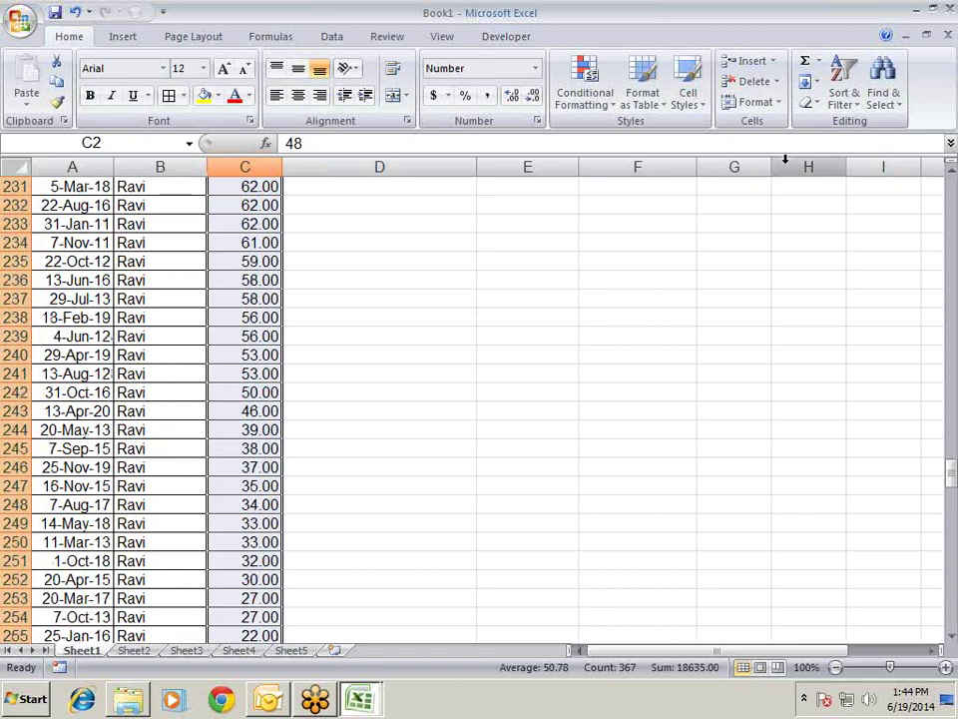
click(600, 95)
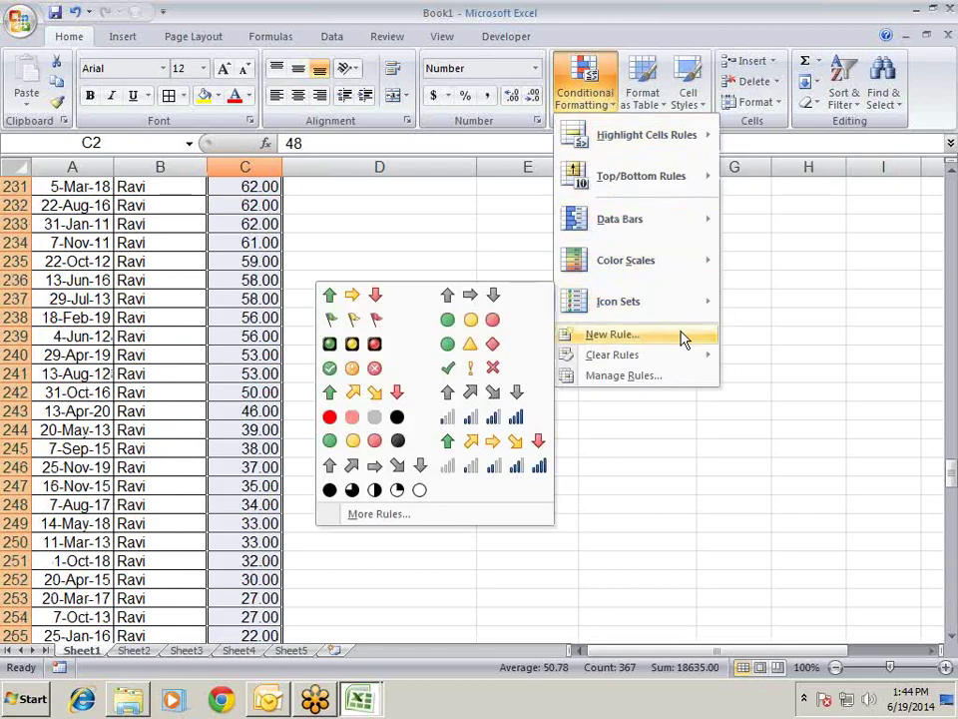
mouse_move(619, 301)
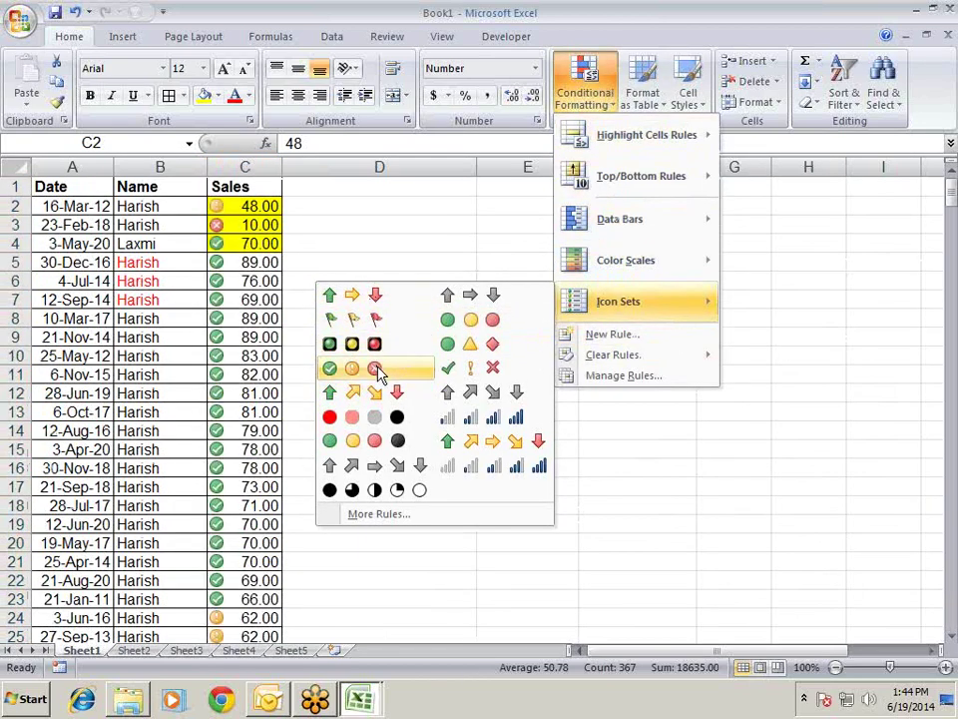
click(475, 377)
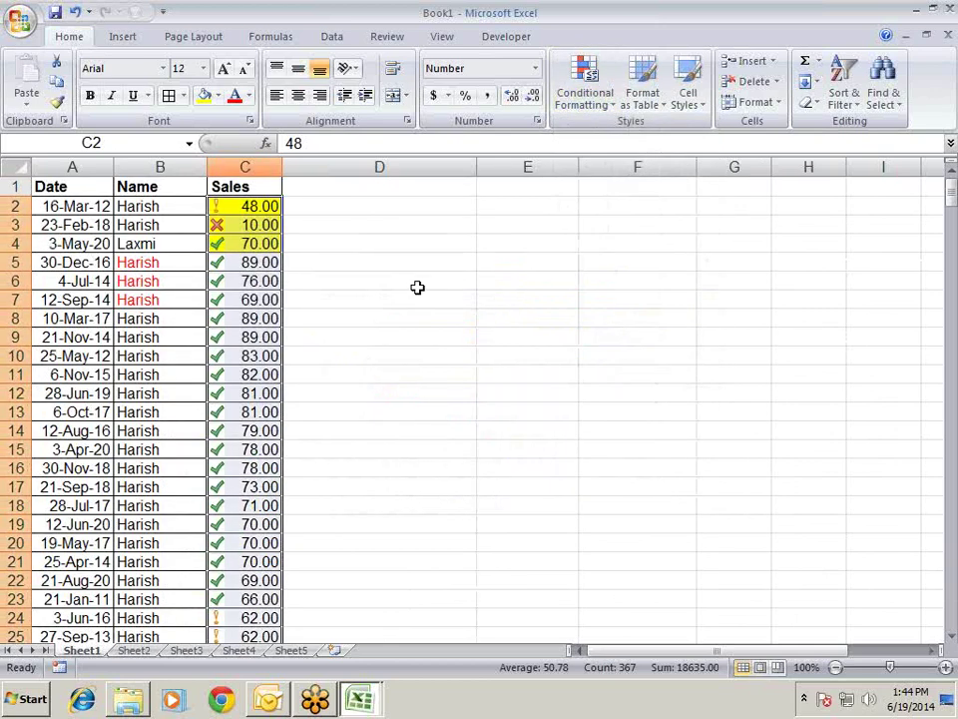
Step: Select Sales cell C7 and reopen the Sort dialog with Alt+D, S
click(386, 275)
click(226, 297)
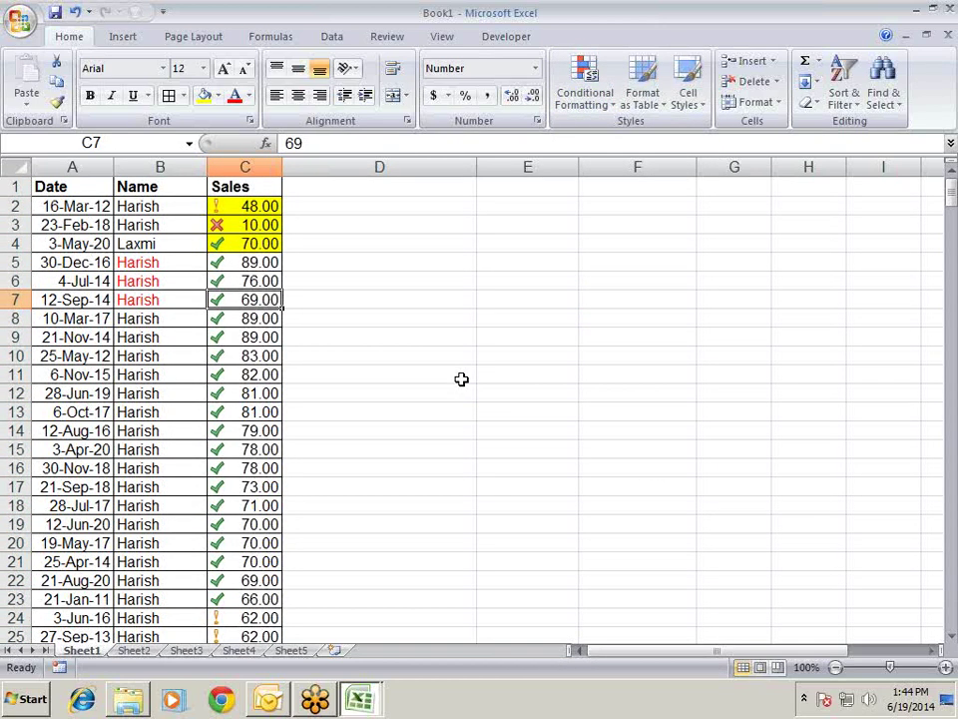
key(alt+d)
key(s)
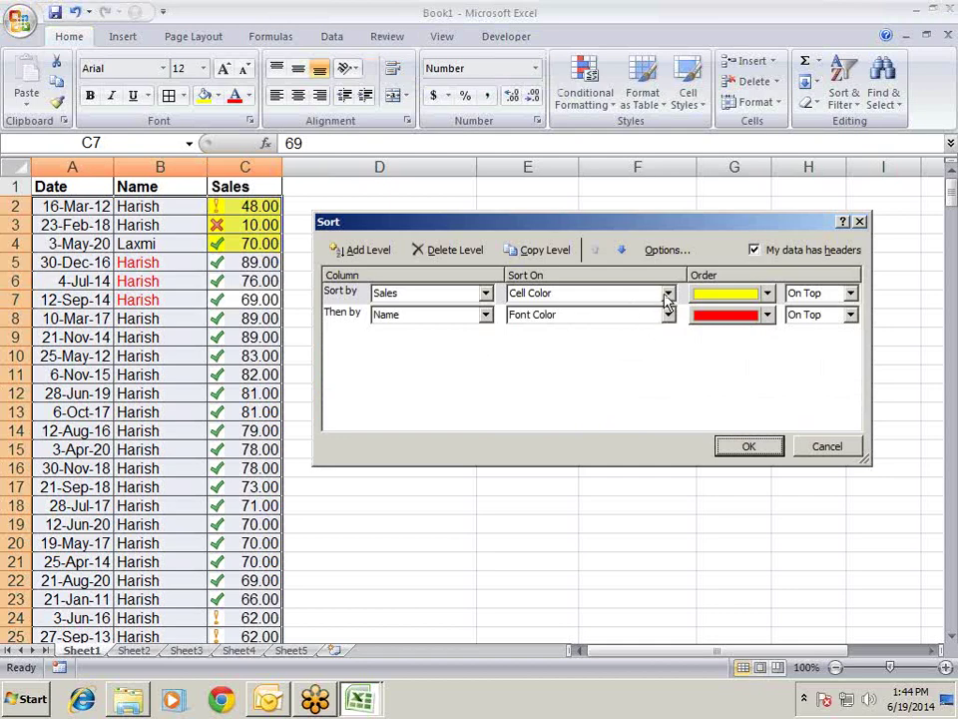
click(667, 296)
click(596, 347)
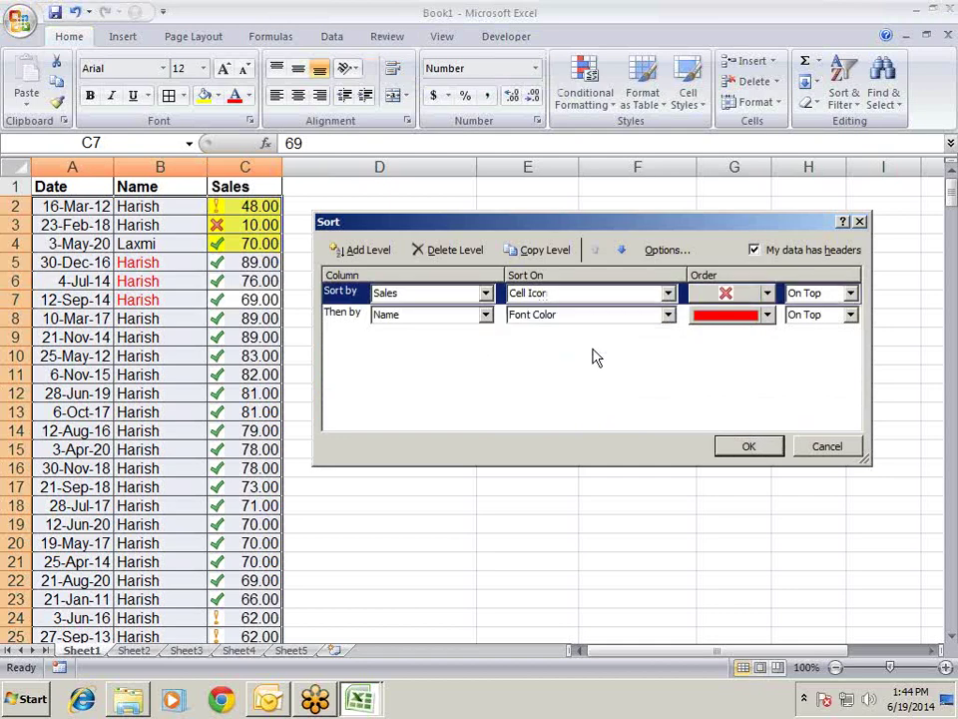
click(339, 314)
click(459, 249)
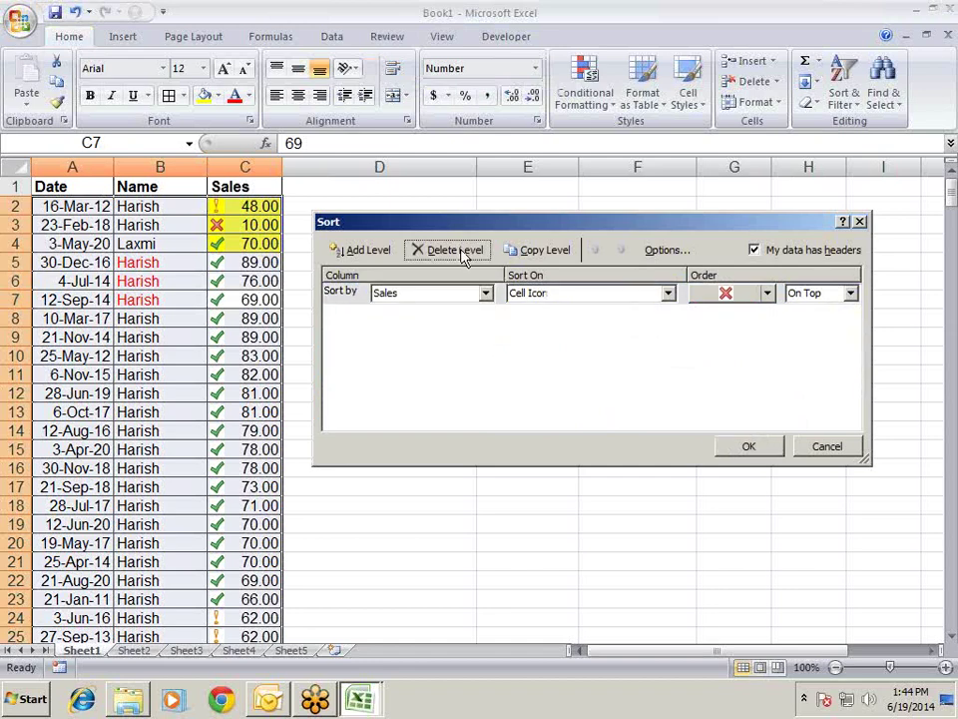
click(769, 294)
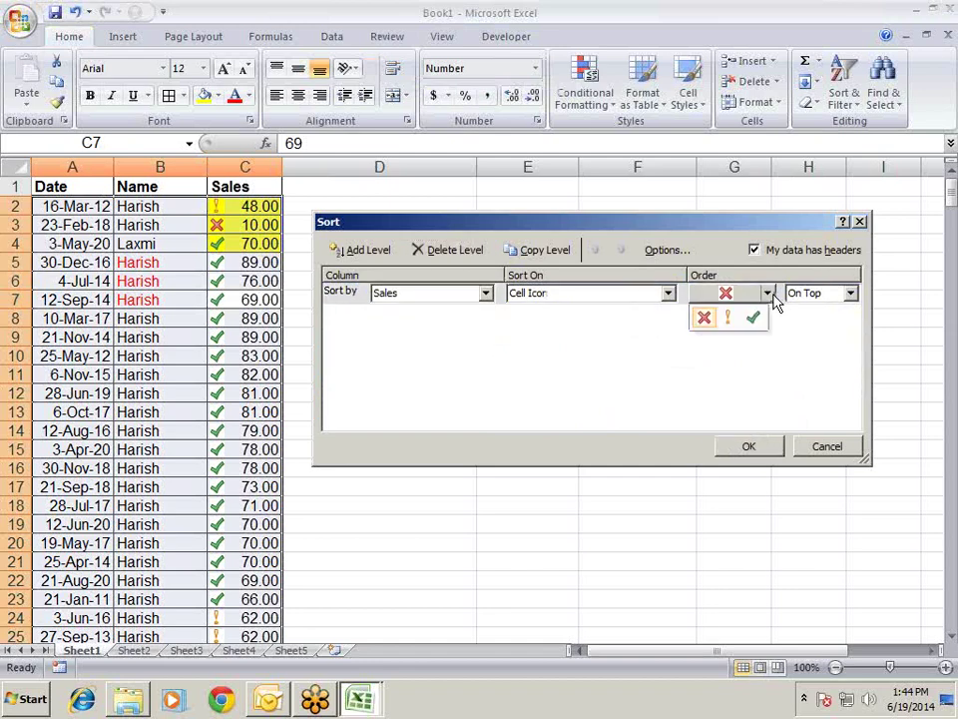
click(751, 316)
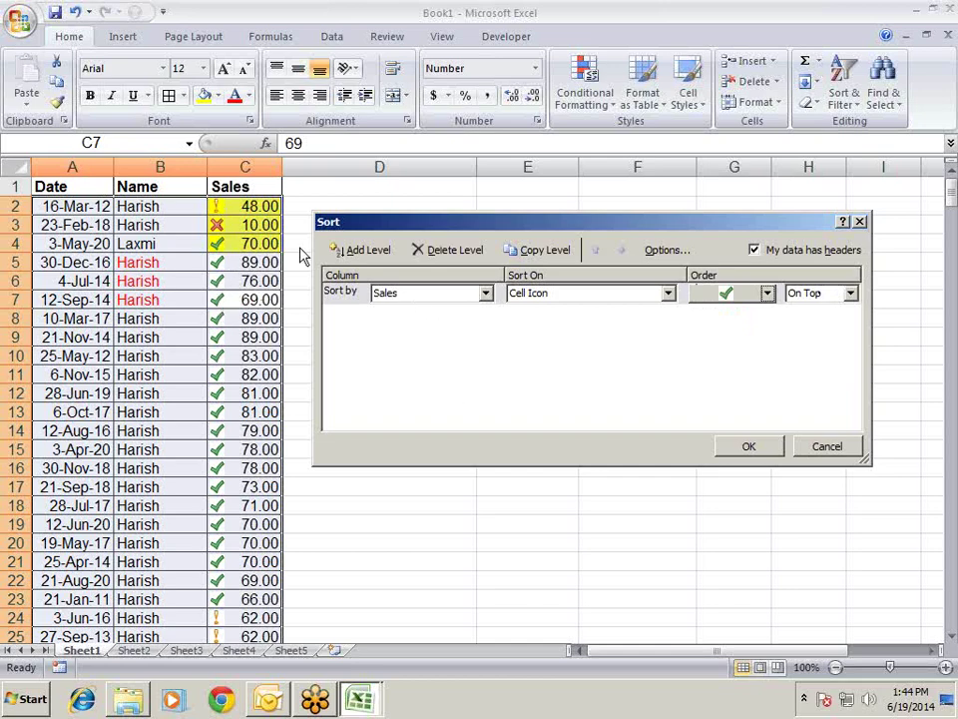
click(359, 252)
click(487, 316)
click(453, 360)
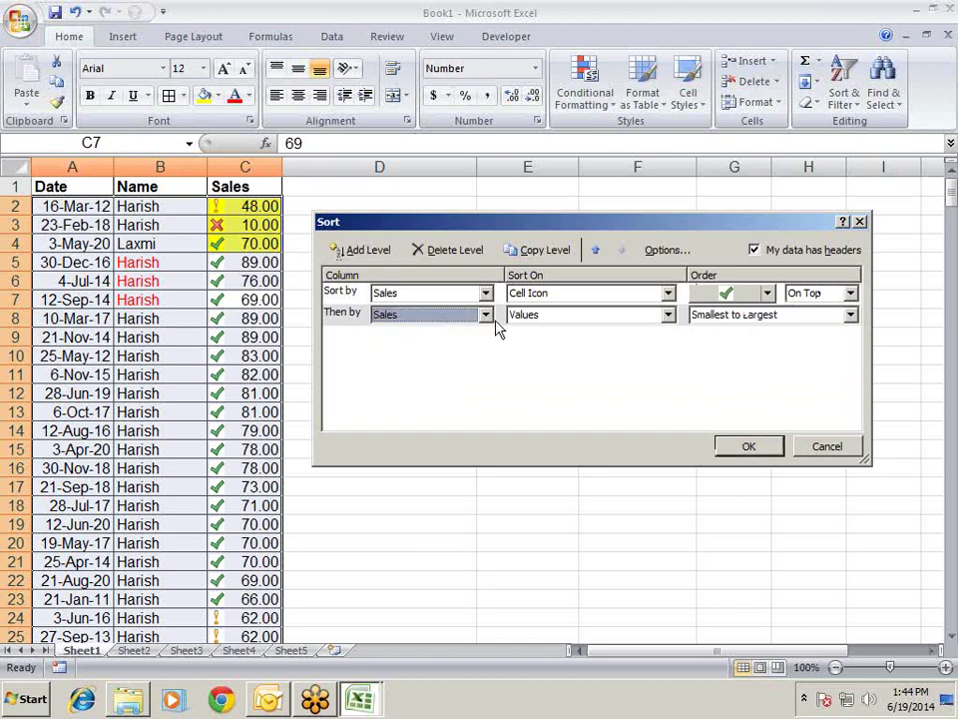
click(668, 314)
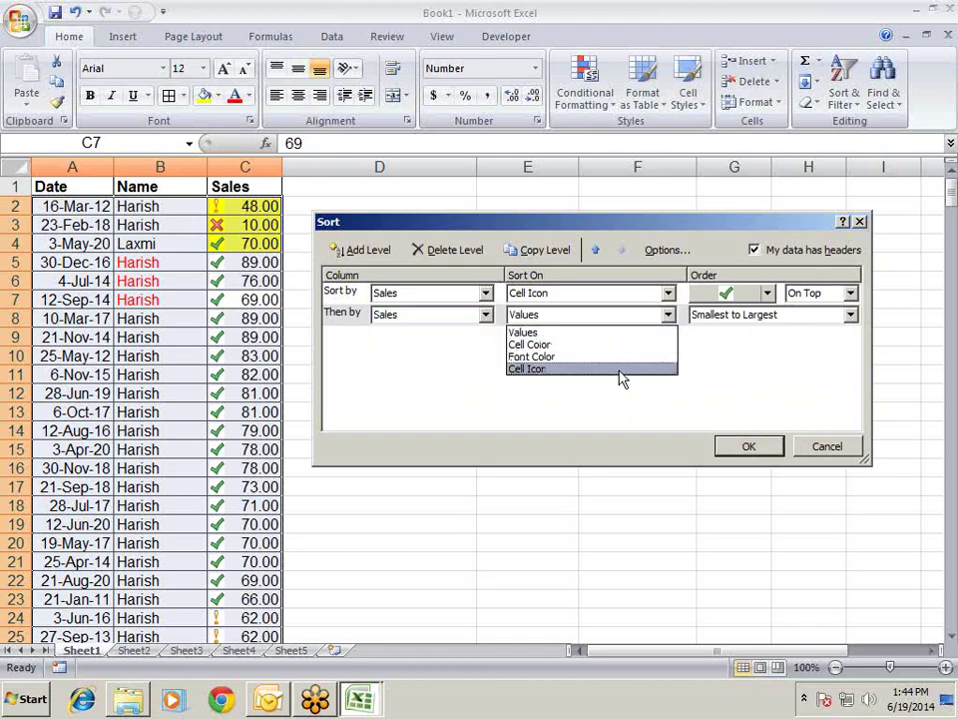
click(620, 370)
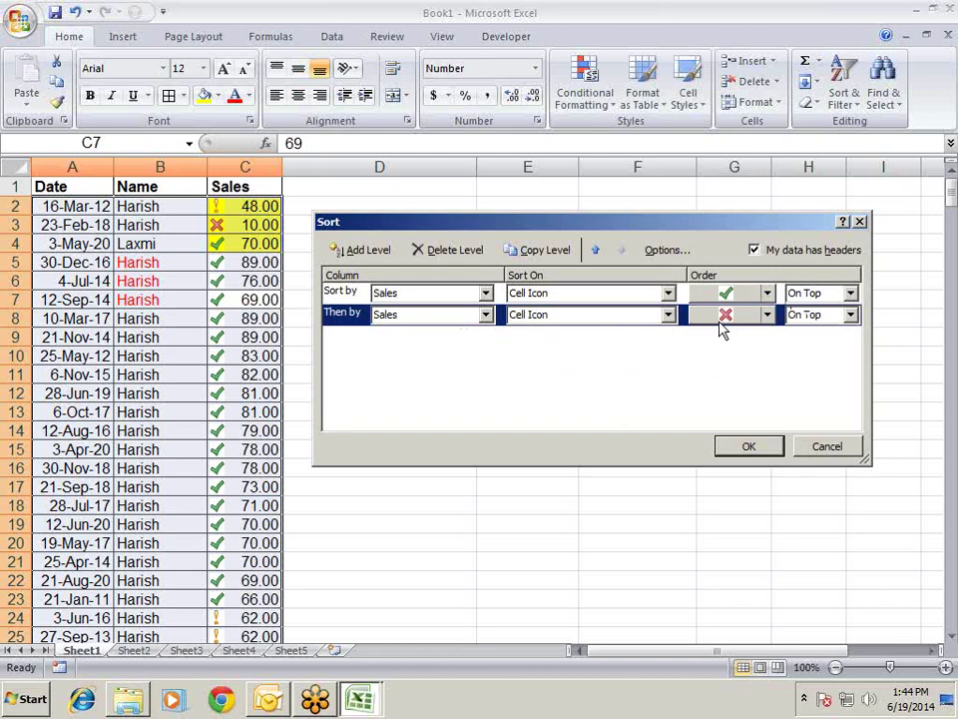
click(849, 315)
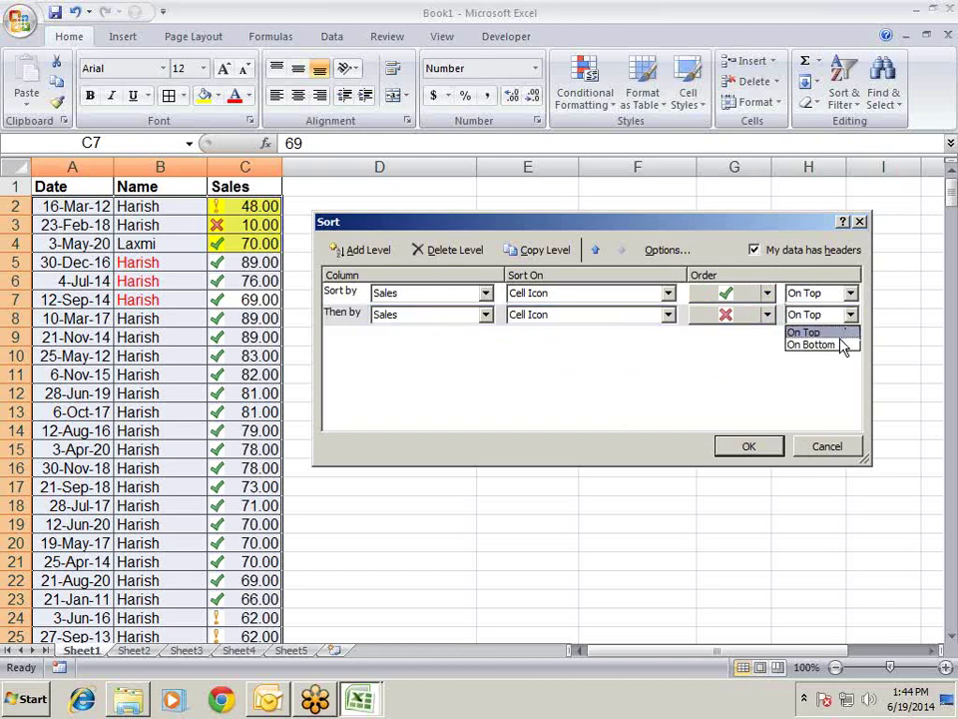
click(818, 345)
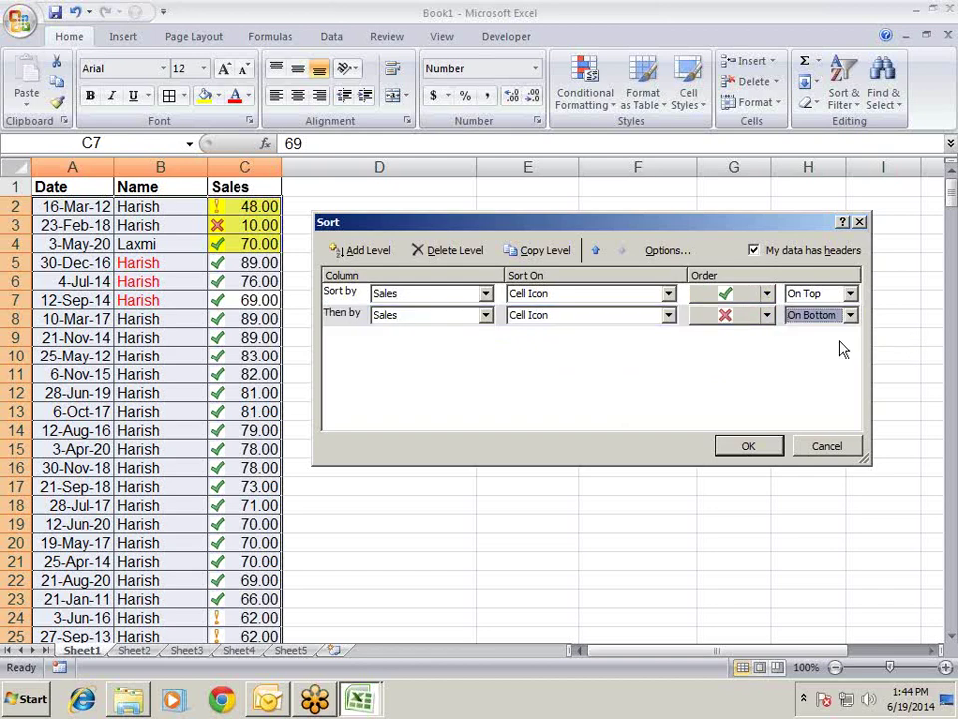
click(749, 448)
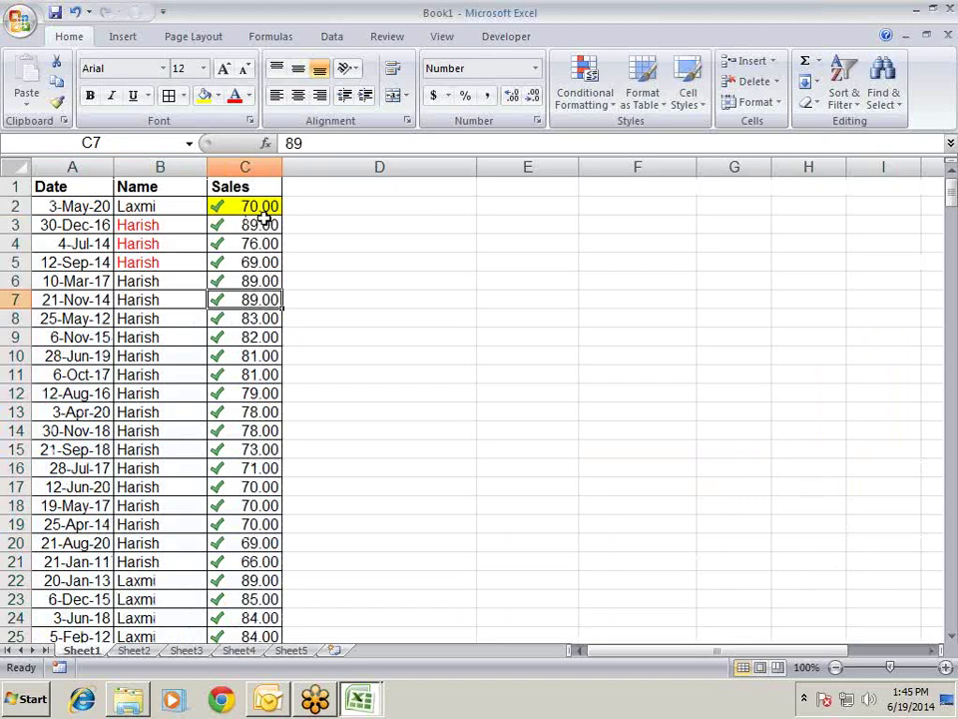
scroll(262, 219, down, 7)
scroll(252, 246, down, 8)
scroll(252, 299, down, 16)
scroll(252, 335, down, 10)
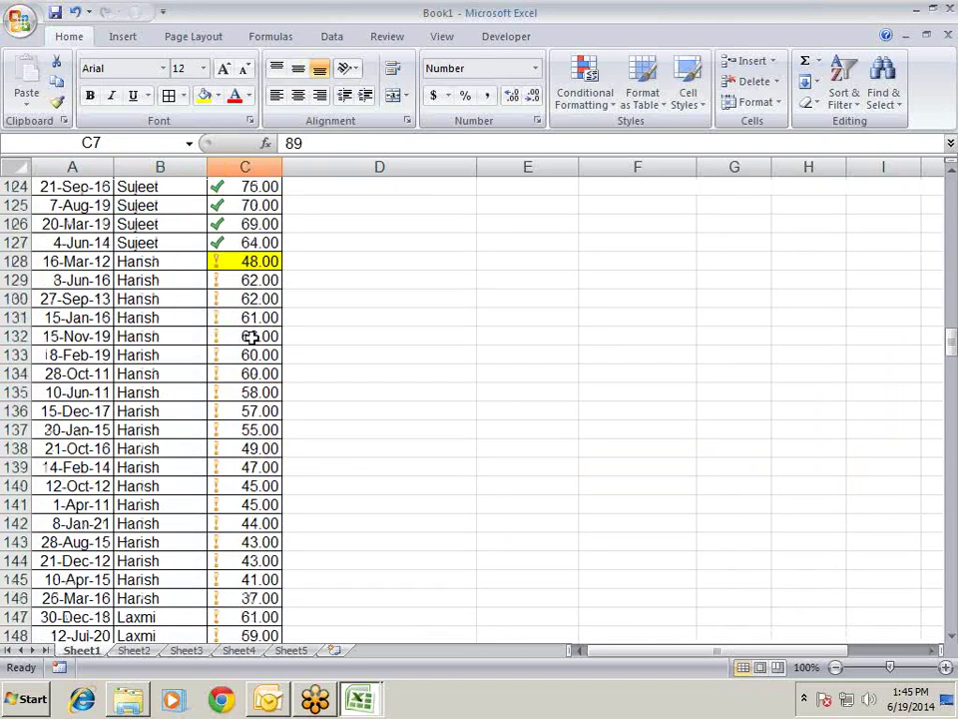
scroll(252, 319, down, 7)
scroll(252, 318, down, 9)
scroll(253, 325, down, 15)
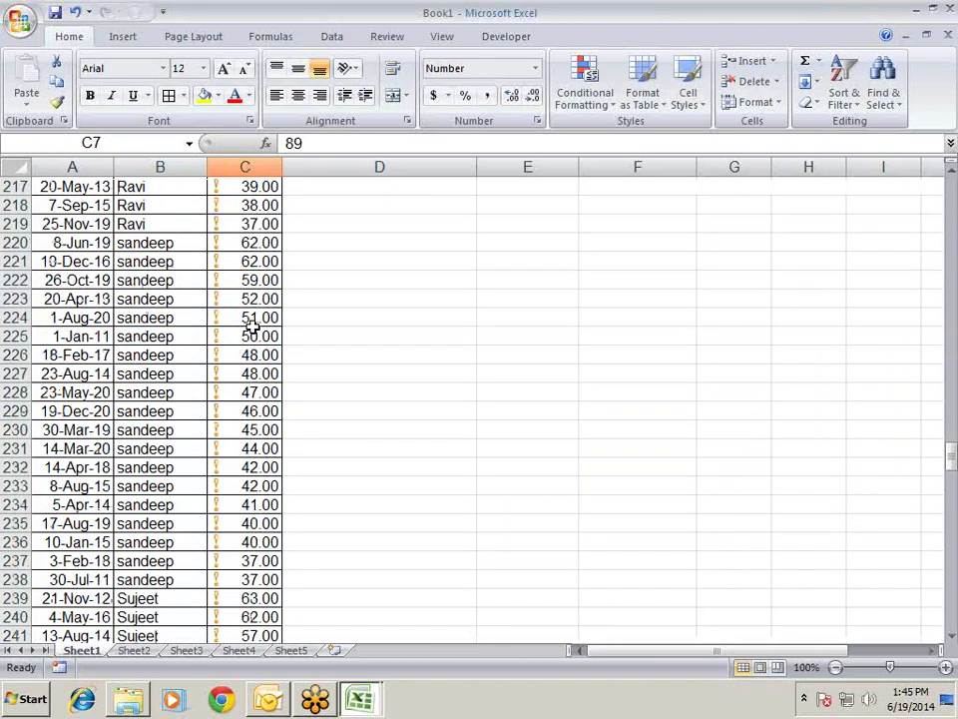
scroll(252, 326, down, 9)
scroll(257, 338, down, 3)
scroll(259, 335, down, 6)
scroll(258, 354, down, 3)
scroll(259, 356, down, 6)
scroll(256, 354, down, 8)
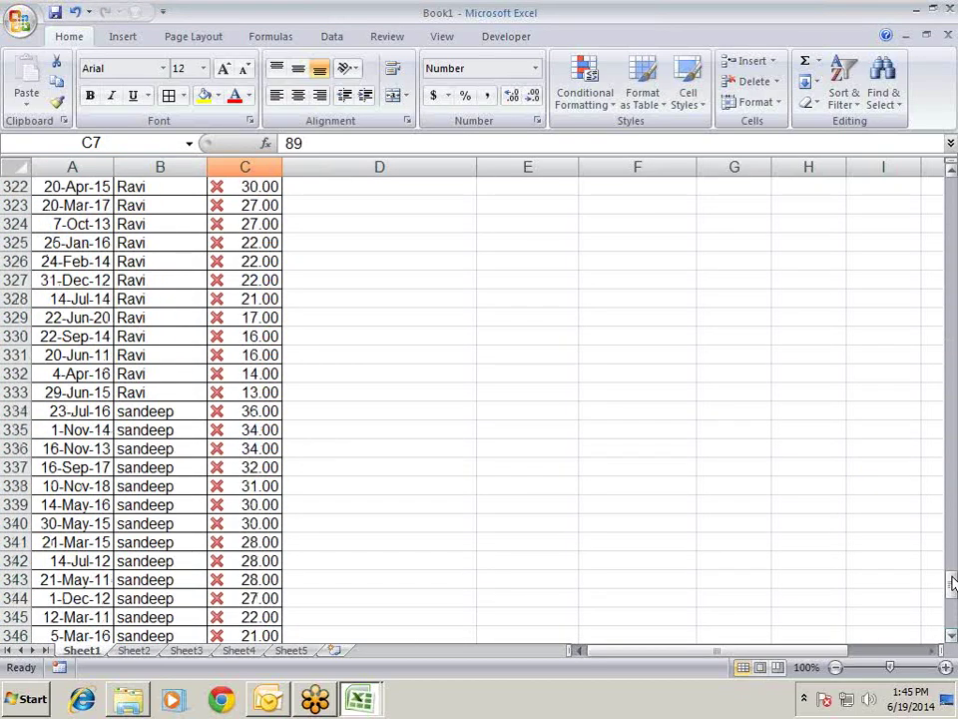
drag(950, 577, 943, 115)
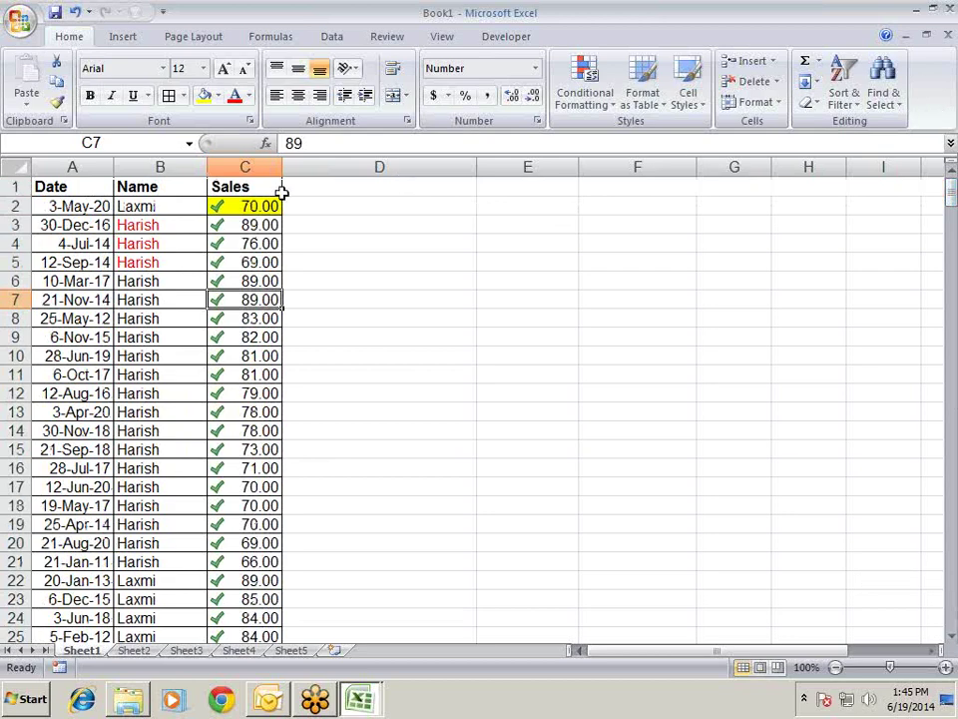
Step: Enter the header 'Month' in D1 and the formula =TEXT(A2,"mmm") in D2
click(321, 193)
text(Mo)
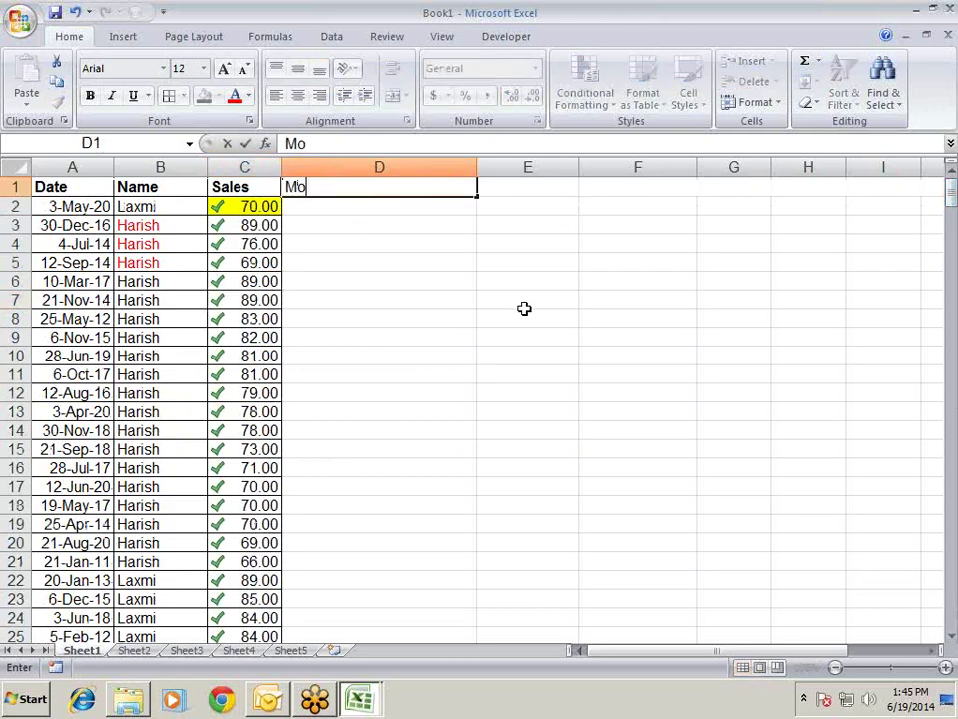
text(nth)
key(Return)
text(=)
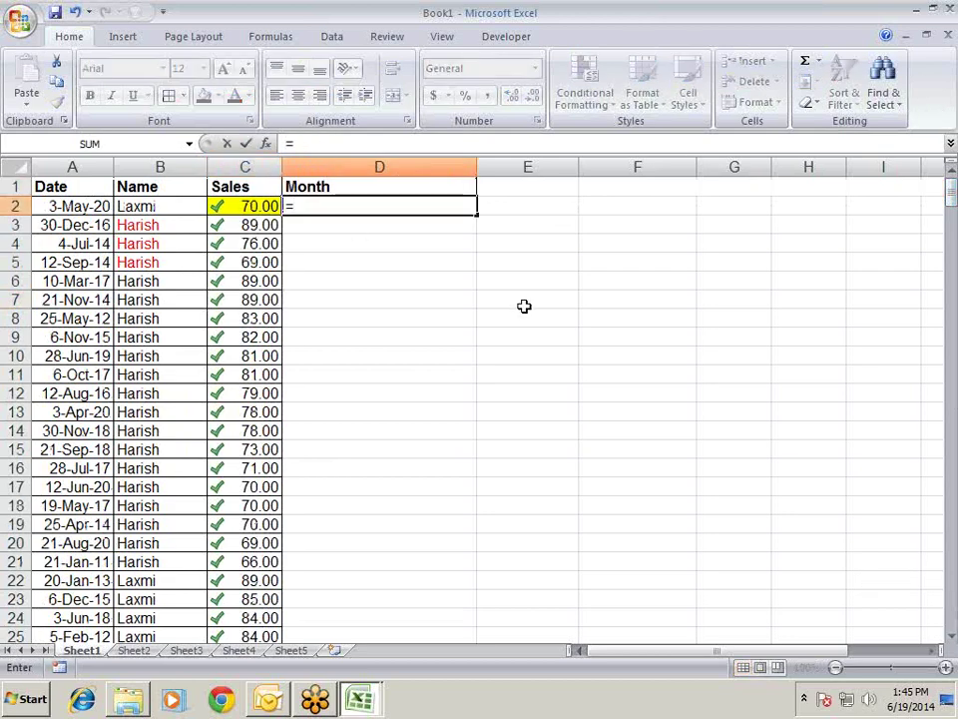
text(te)
key(Tab)
key(Left)
key(Left)
key(Left)
text(,")
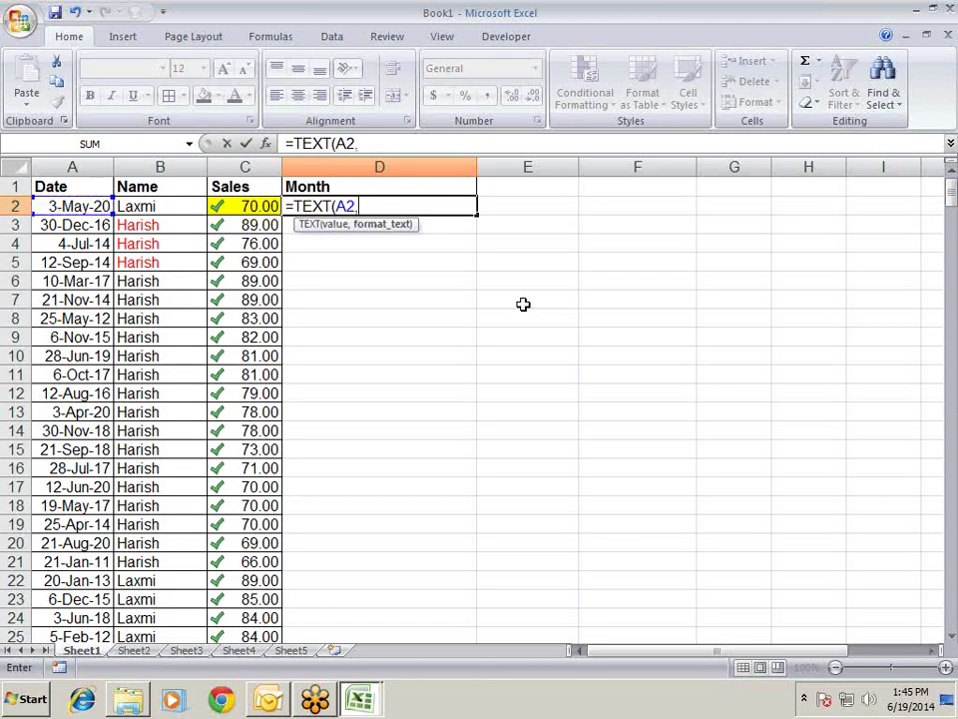
text(mmm)
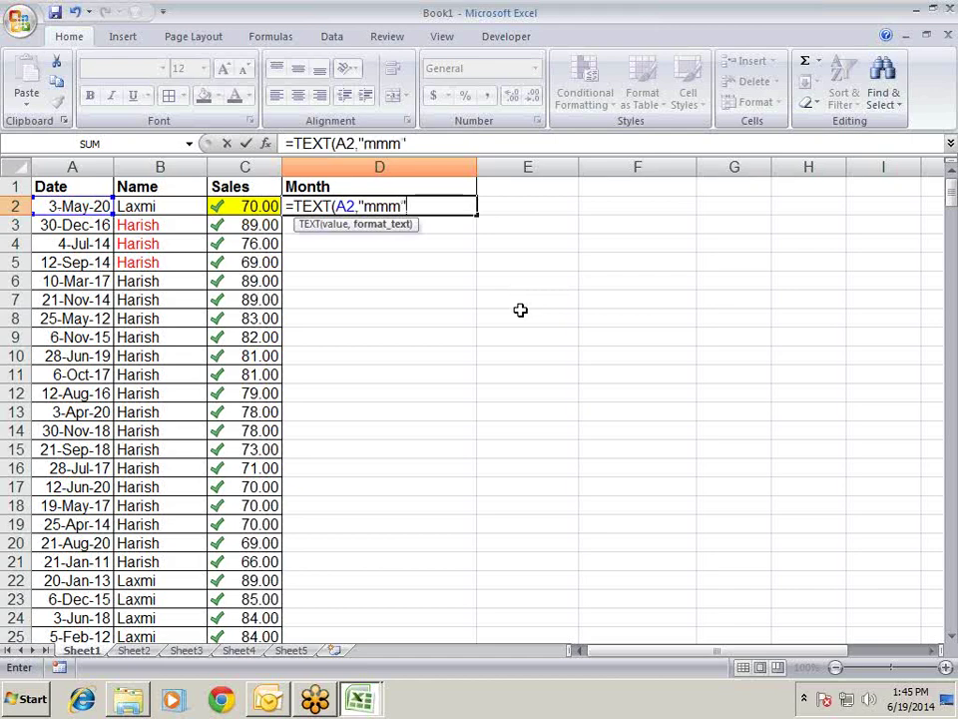
key(Return)
key(Up)
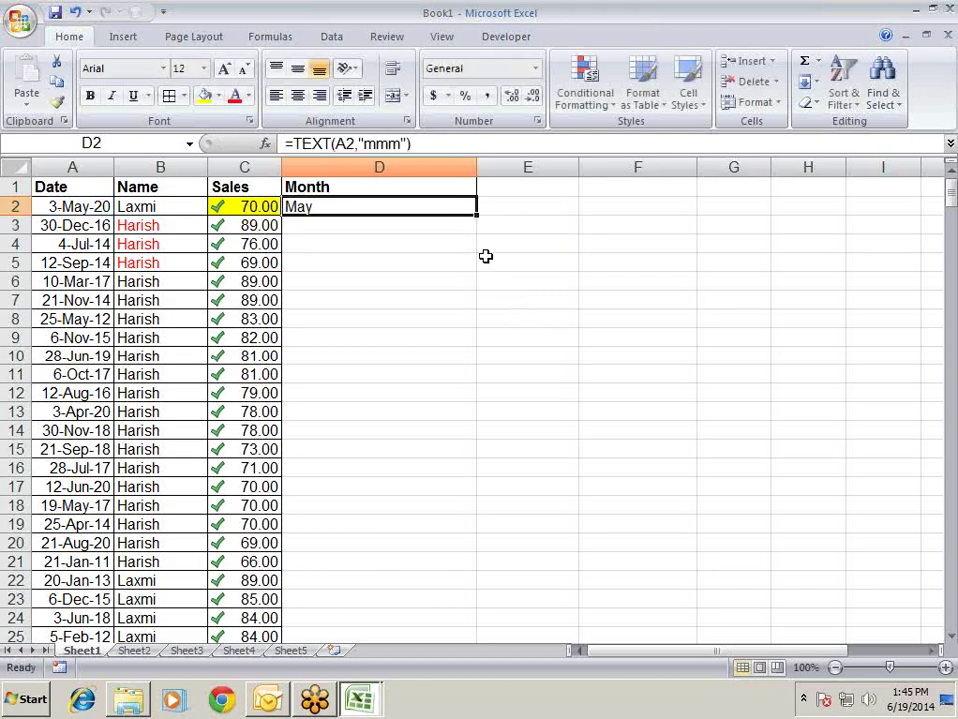
Step: Fill the month formula down column D to row 368
click(481, 230)
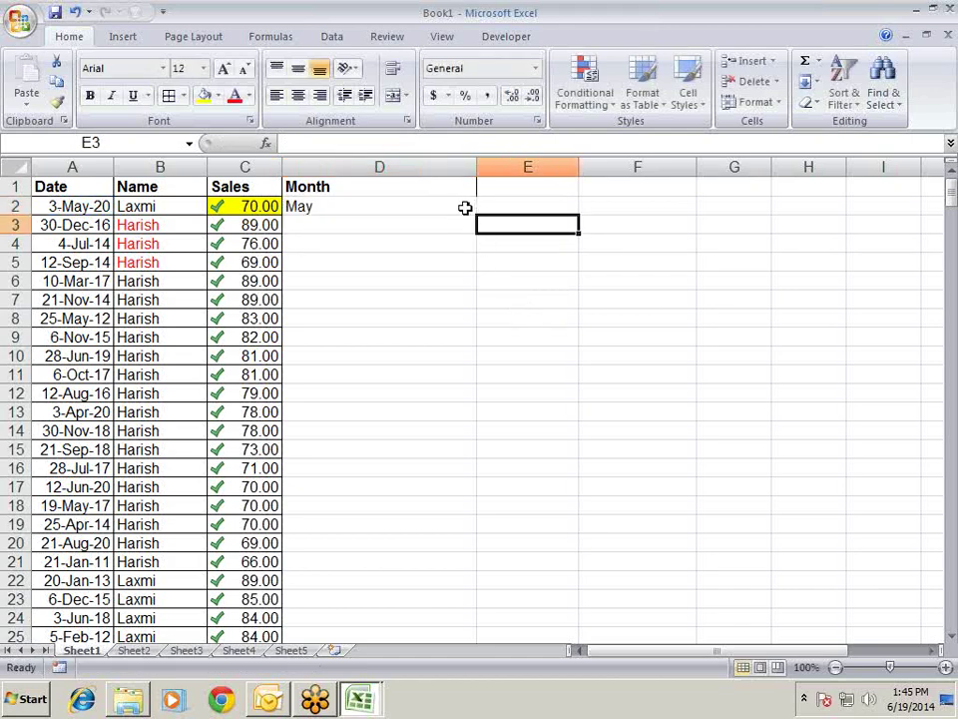
click(475, 212)
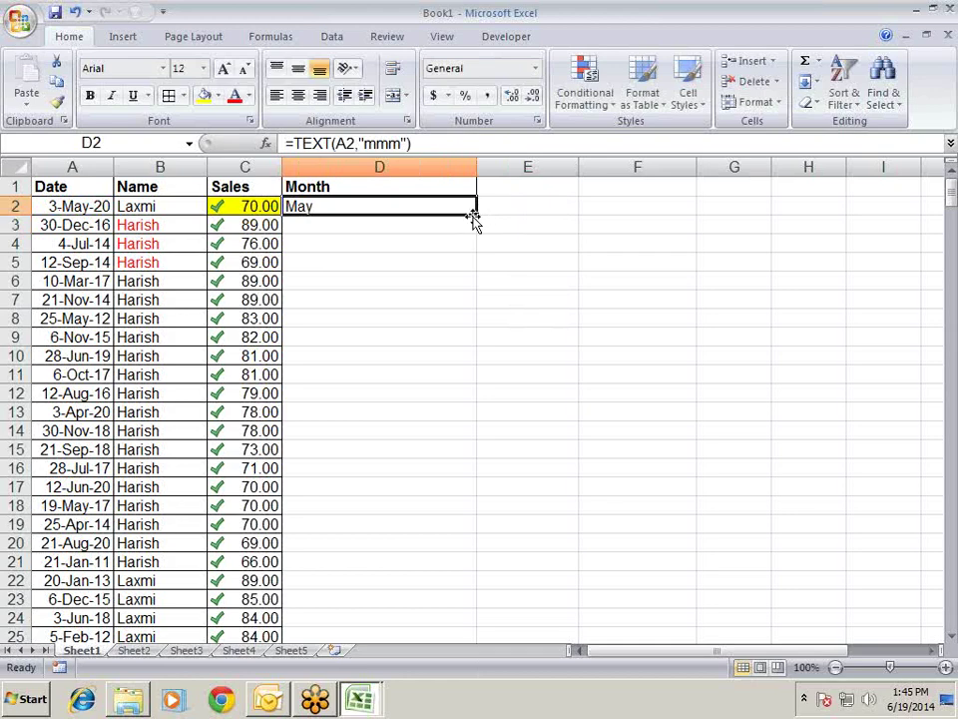
click(482, 209)
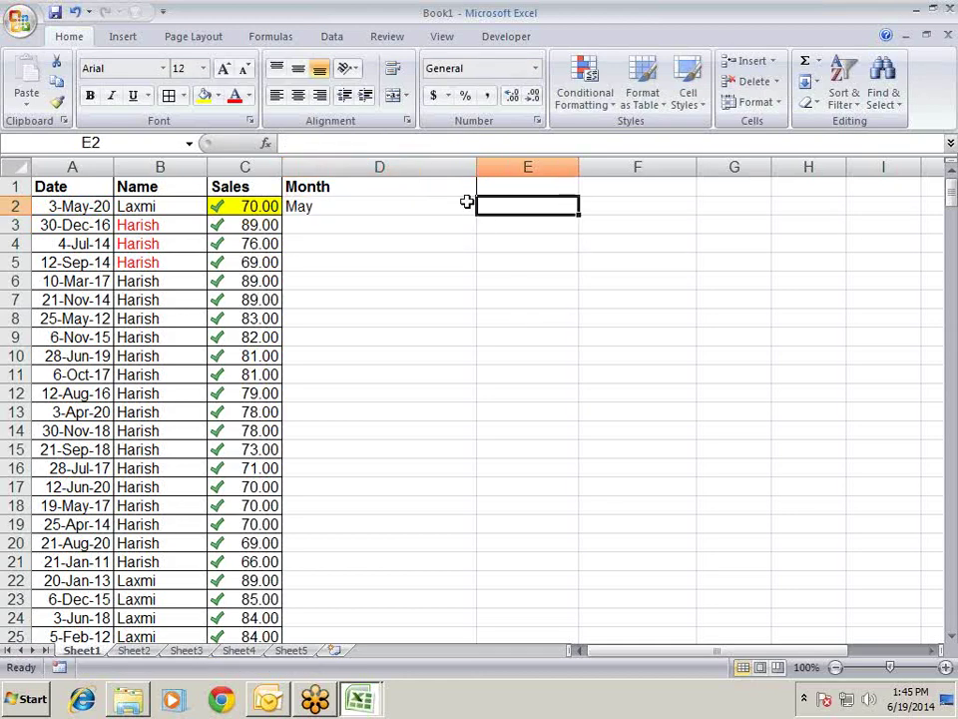
click(468, 202)
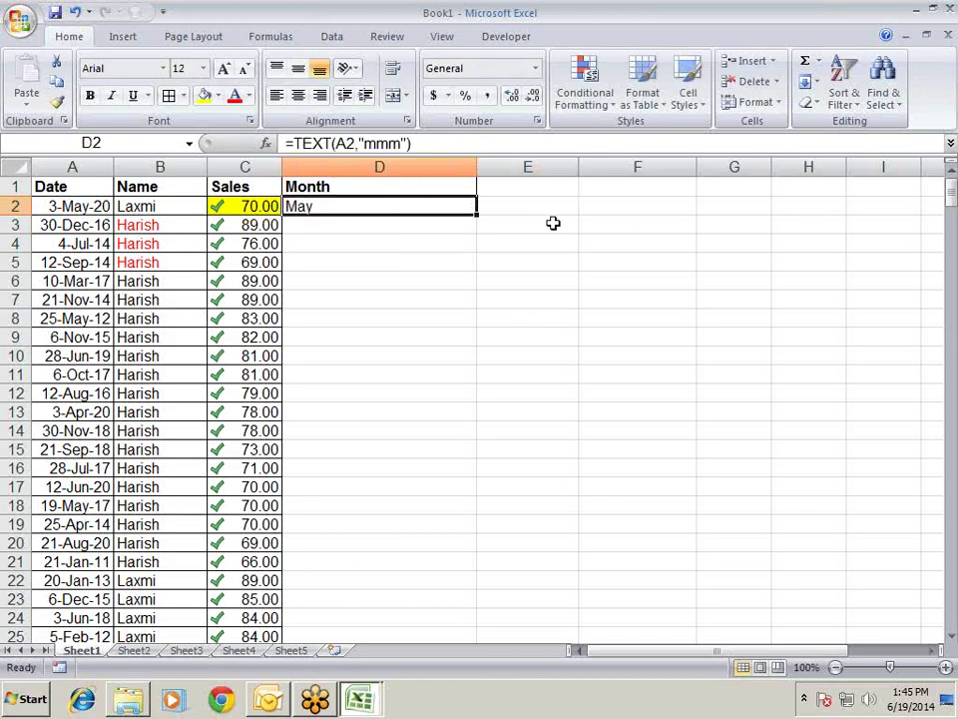
click(476, 223)
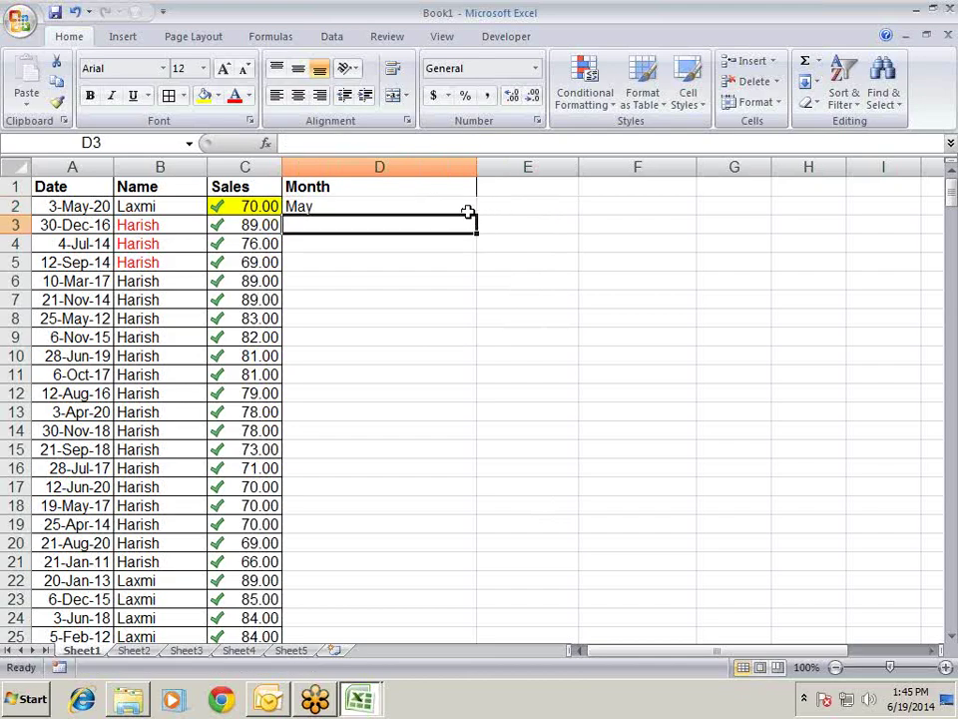
click(459, 206)
drag(476, 213, 520, 670)
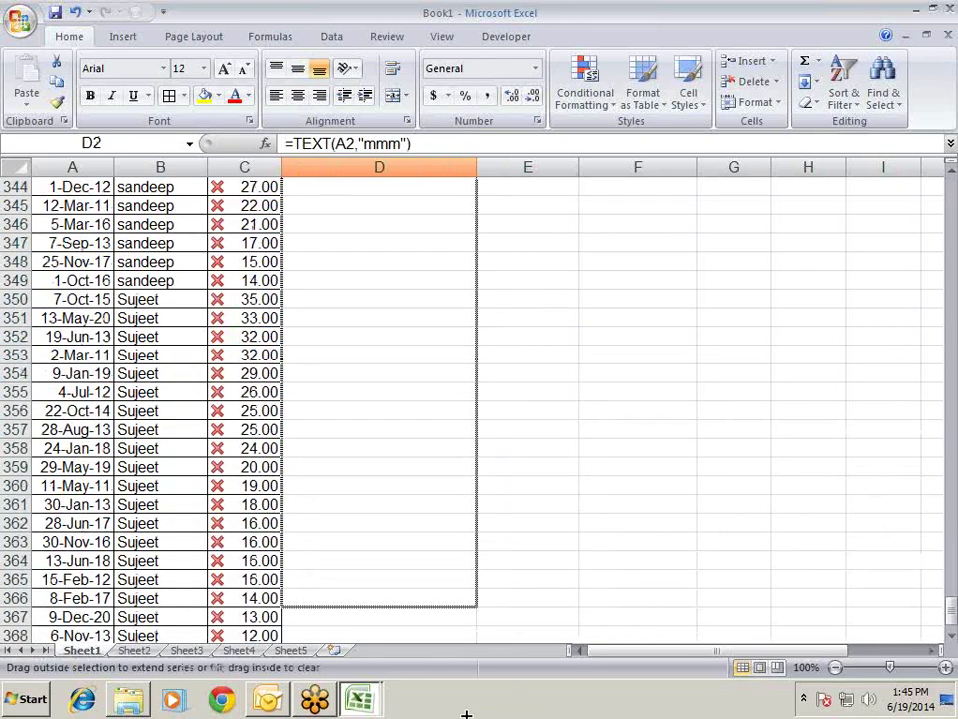
drag(520, 670, 436, 614)
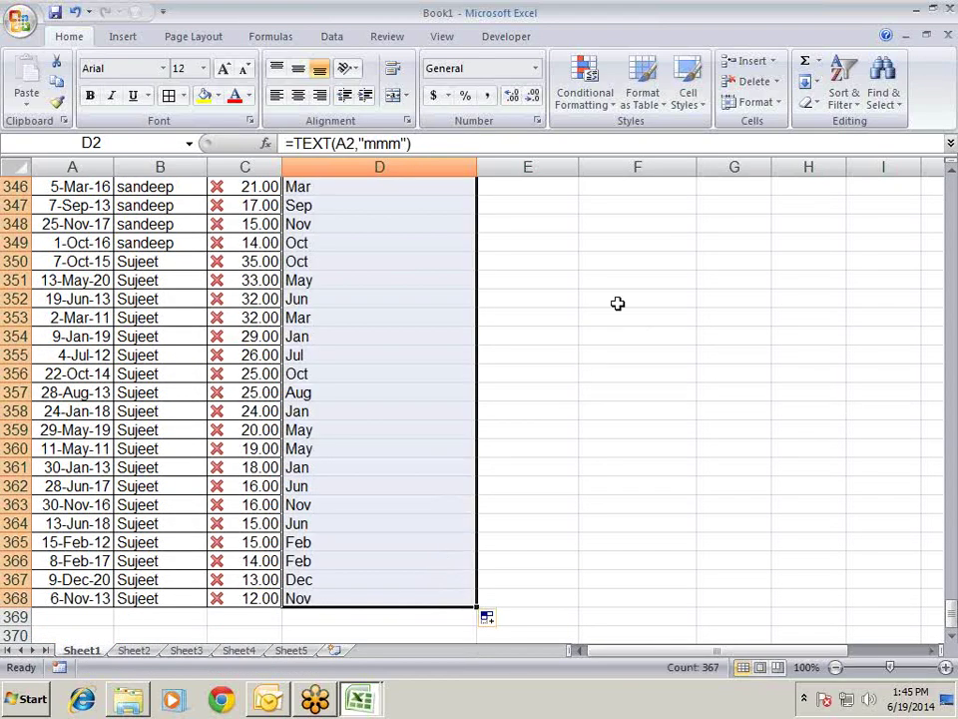
scroll(616, 301, up, 10)
scroll(616, 301, up, 11)
scroll(612, 307, up, 20)
scroll(612, 307, up, 11)
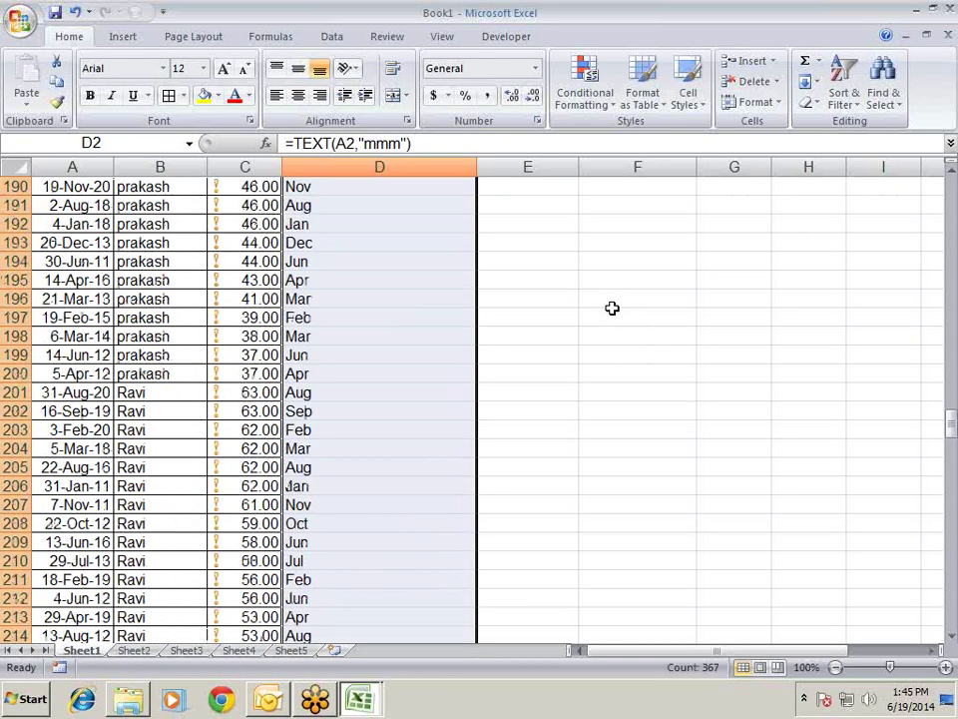
scroll(612, 308, up, 10)
scroll(612, 308, up, 11)
scroll(612, 307, up, 20)
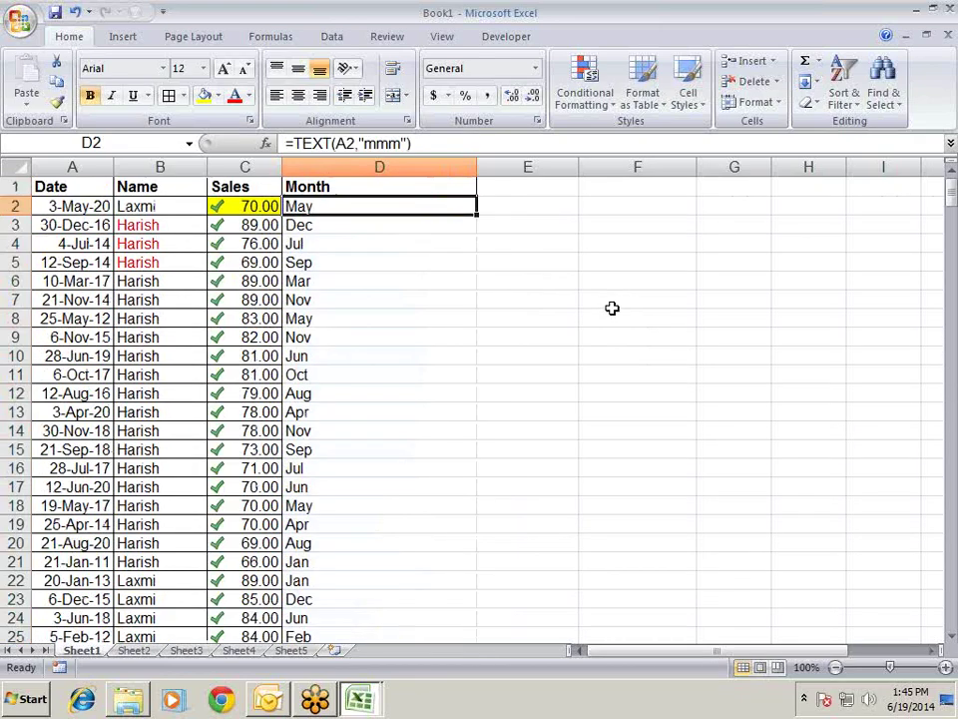
scroll(612, 307, down, 20)
Step: Copy column D and Paste Special it as values, replacing the month formulas
key(ctrl+c)
key(alt+e)
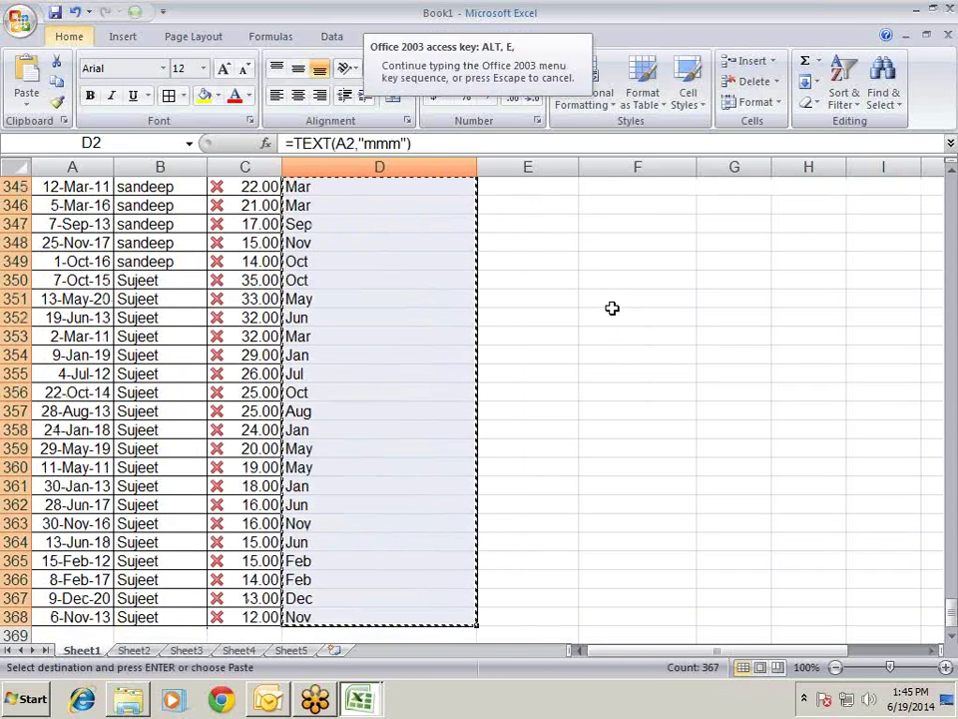
key(s)
key(v)
key(Return)
key(Up)
key(Down)
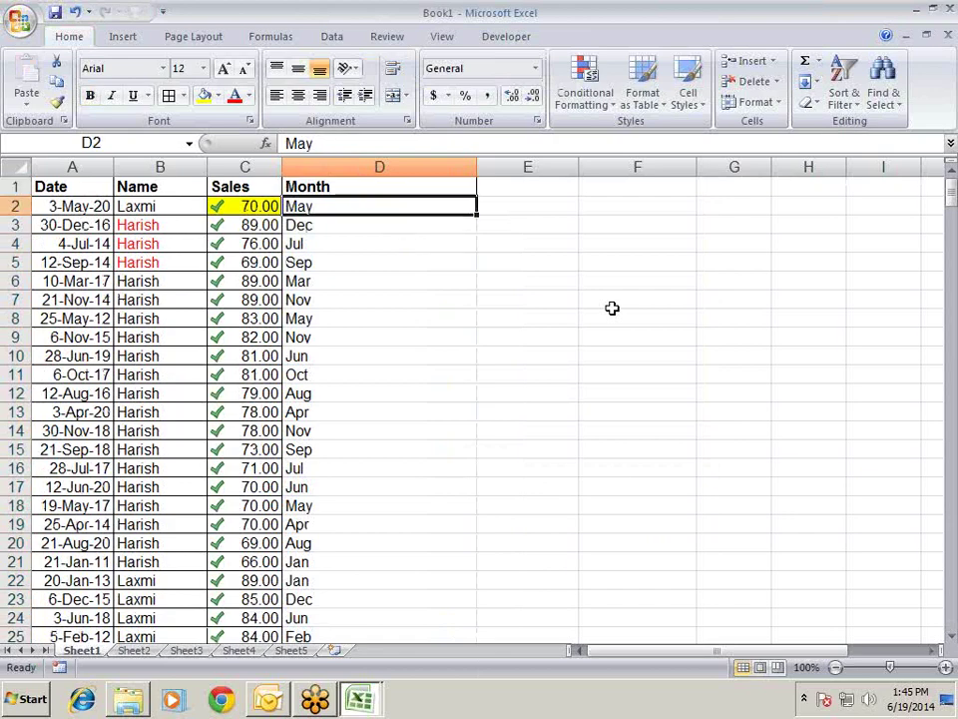
key(alt+d)
key(s)
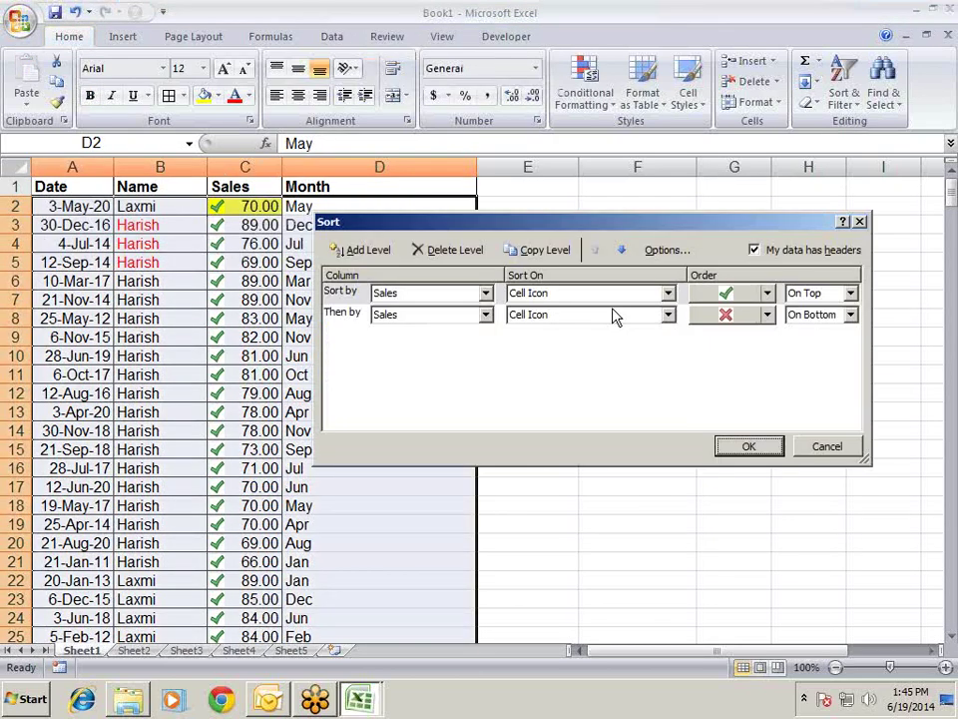
Step: Replace the existing sort levels with a single sort by Month and apply it
click(343, 293)
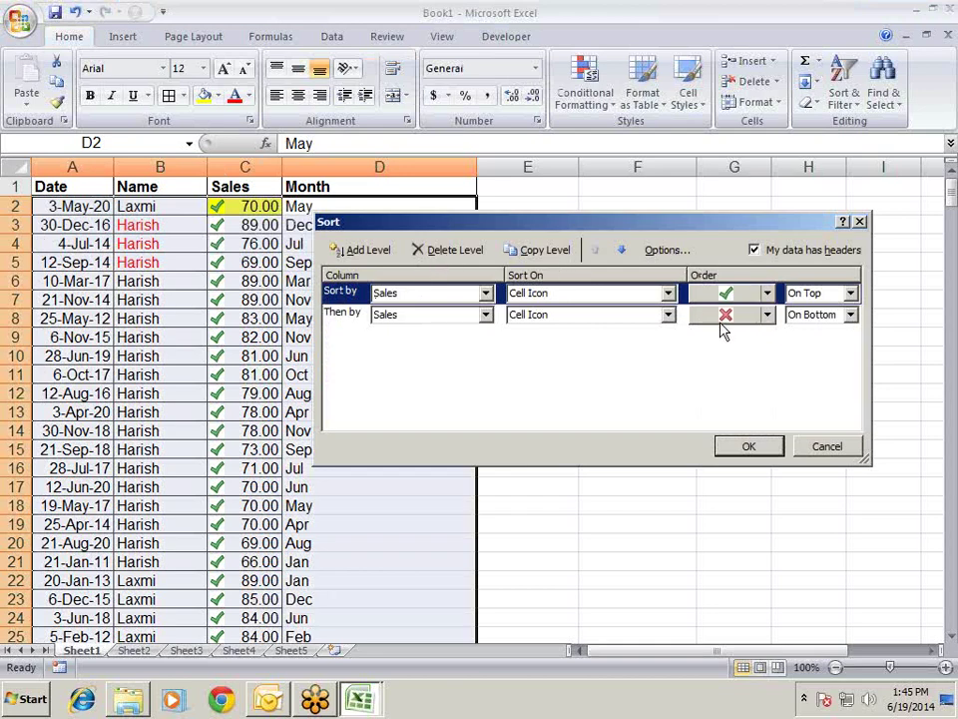
click(475, 250)
click(470, 251)
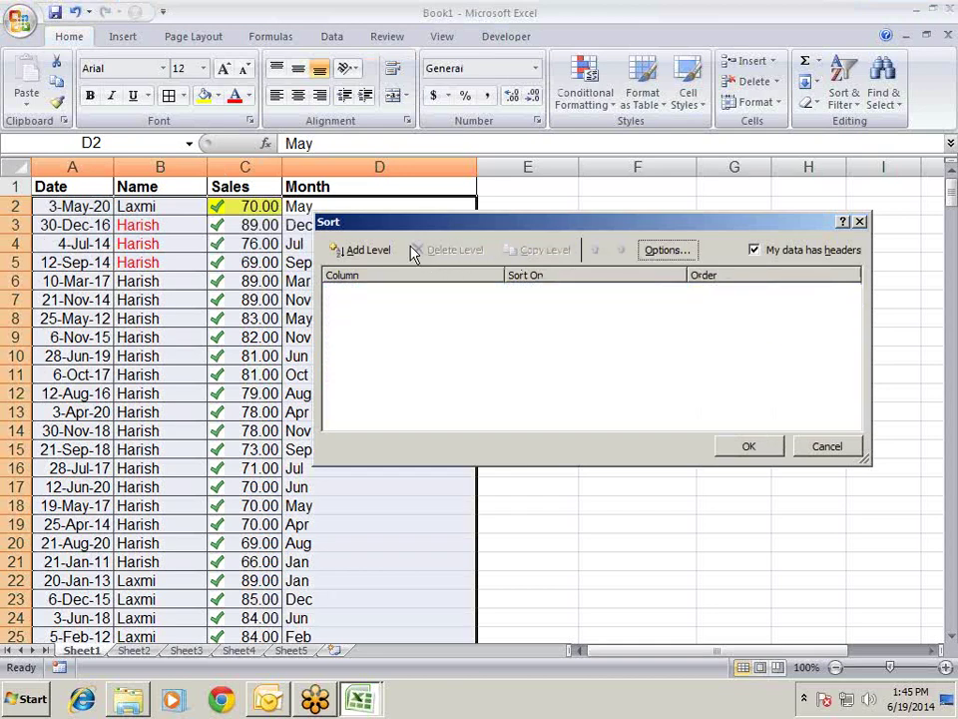
click(384, 250)
click(484, 294)
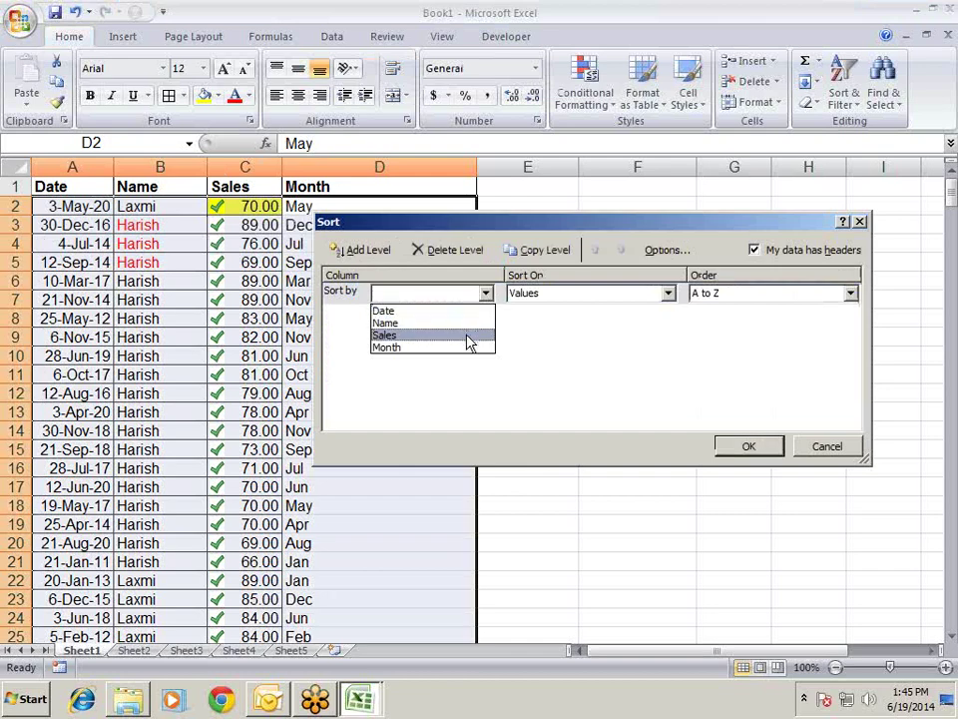
click(467, 337)
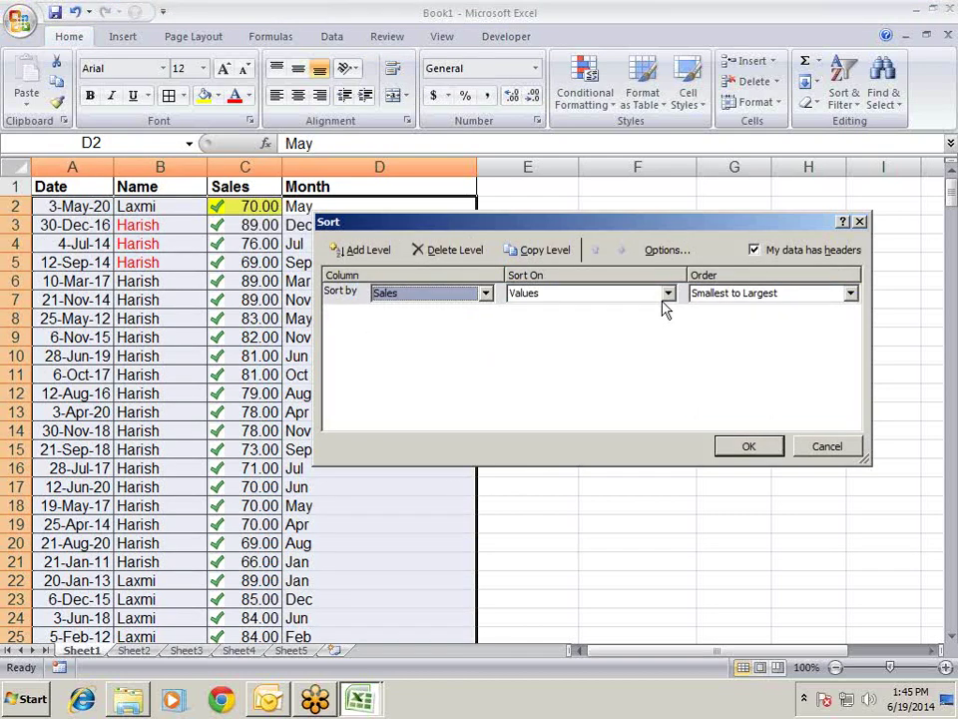
click(485, 293)
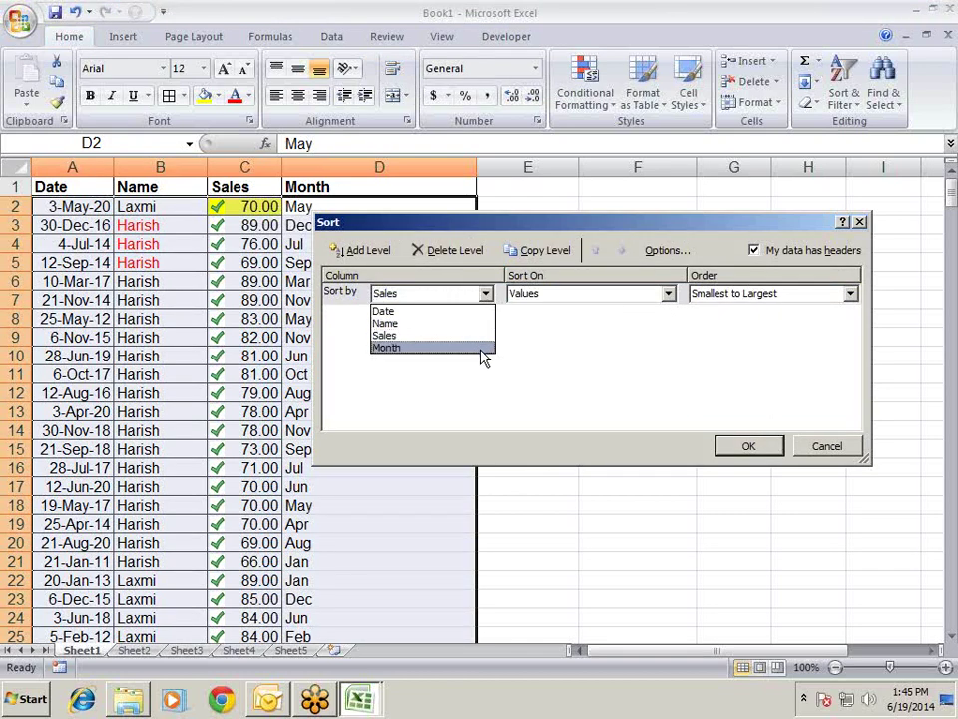
click(478, 348)
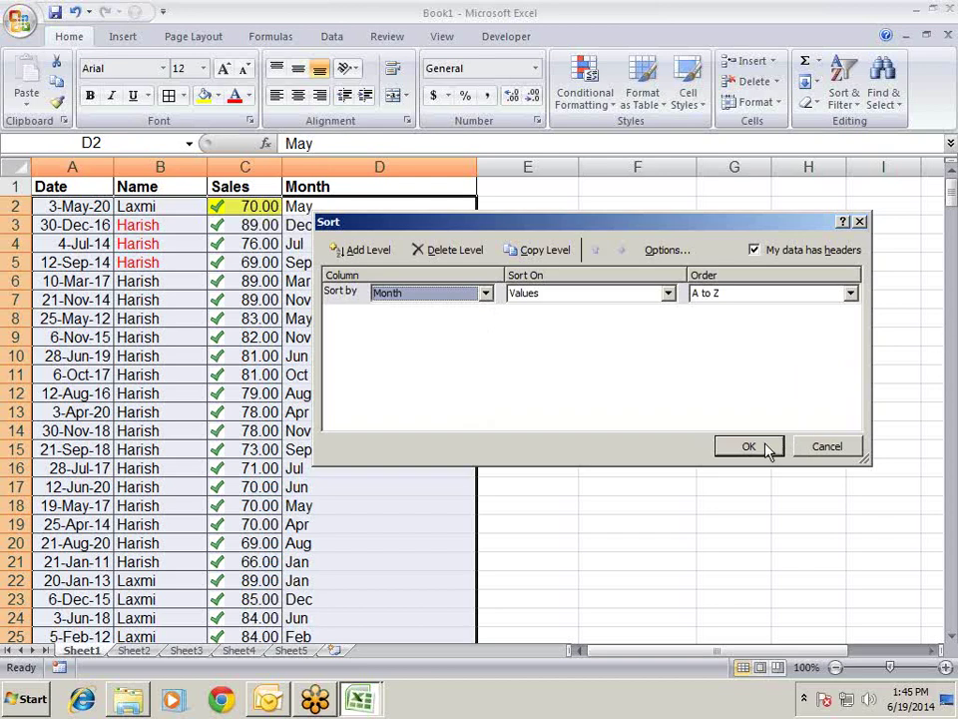
click(721, 448)
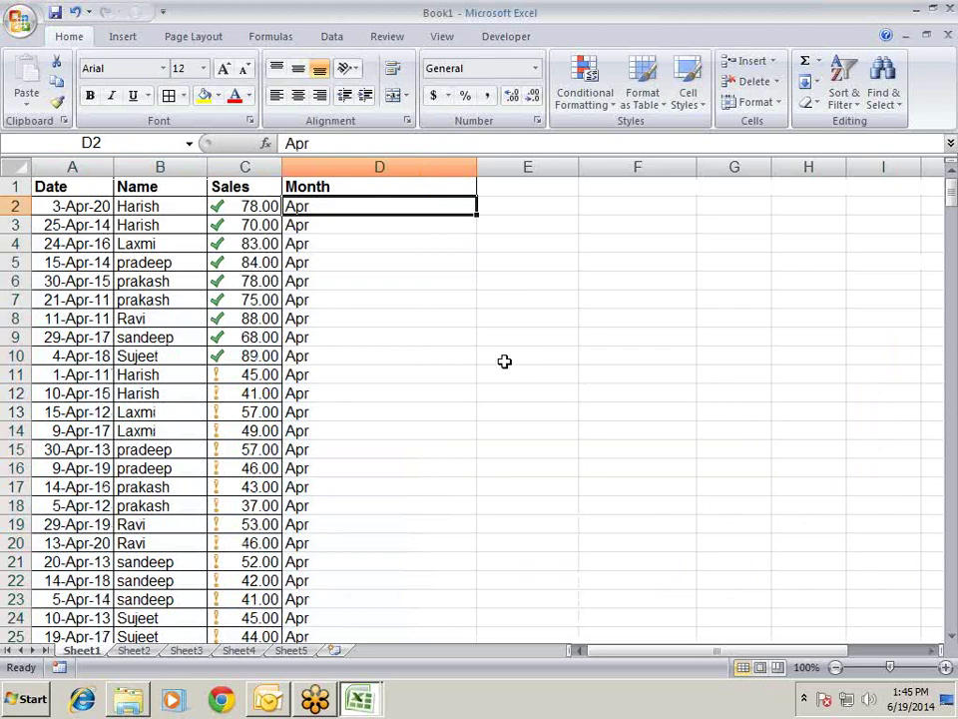
Step: Review the Month-sorted rows, then narrow column D to fit the month abbreviations
scroll(505, 361, down, 3)
scroll(505, 361, down, 3)
scroll(502, 362, down, 5)
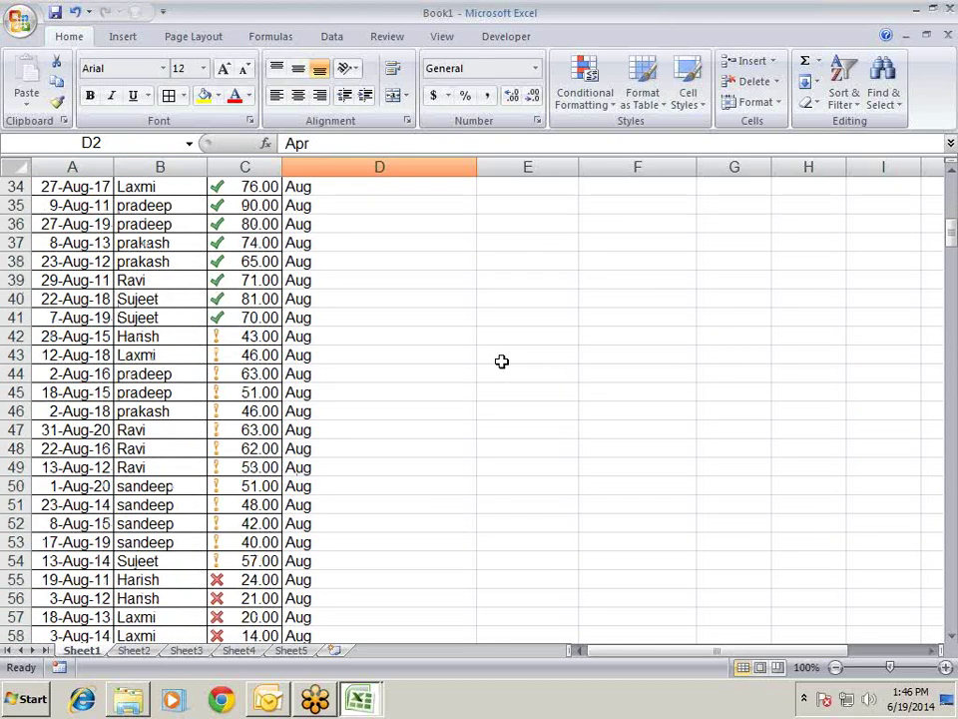
scroll(501, 358, down, 6)
scroll(501, 359, up, 1)
scroll(501, 359, up, 11)
scroll(501, 362, up, 2)
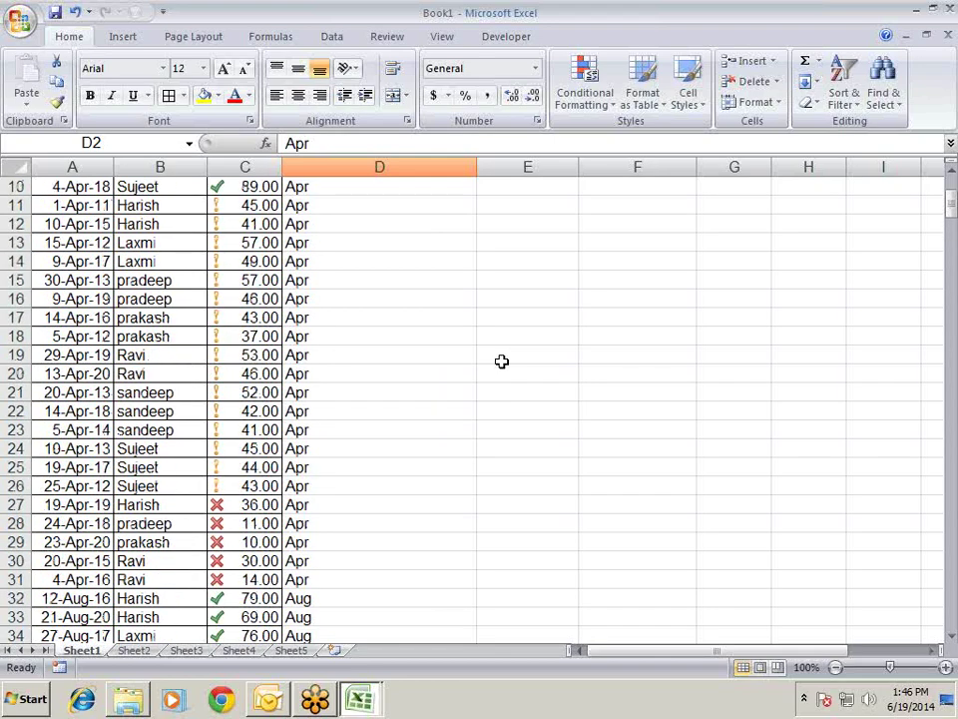
scroll(501, 362, down, 5)
scroll(499, 360, down, 4)
scroll(500, 360, down, 5)
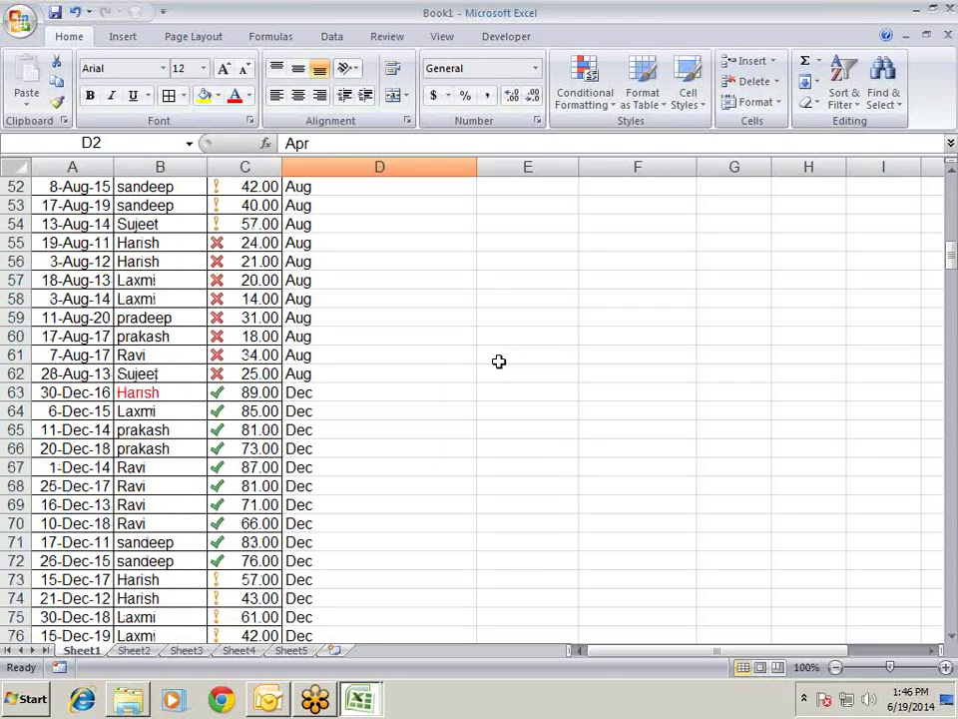
scroll(499, 361, down, 1)
scroll(305, 344, up, 9)
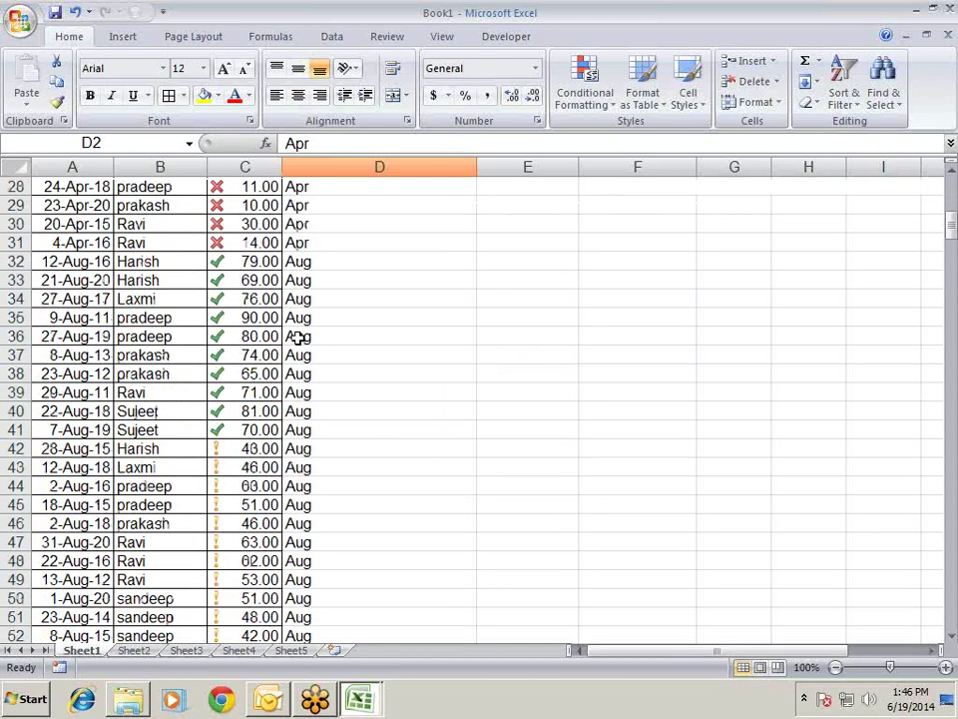
scroll(299, 336, up, 9)
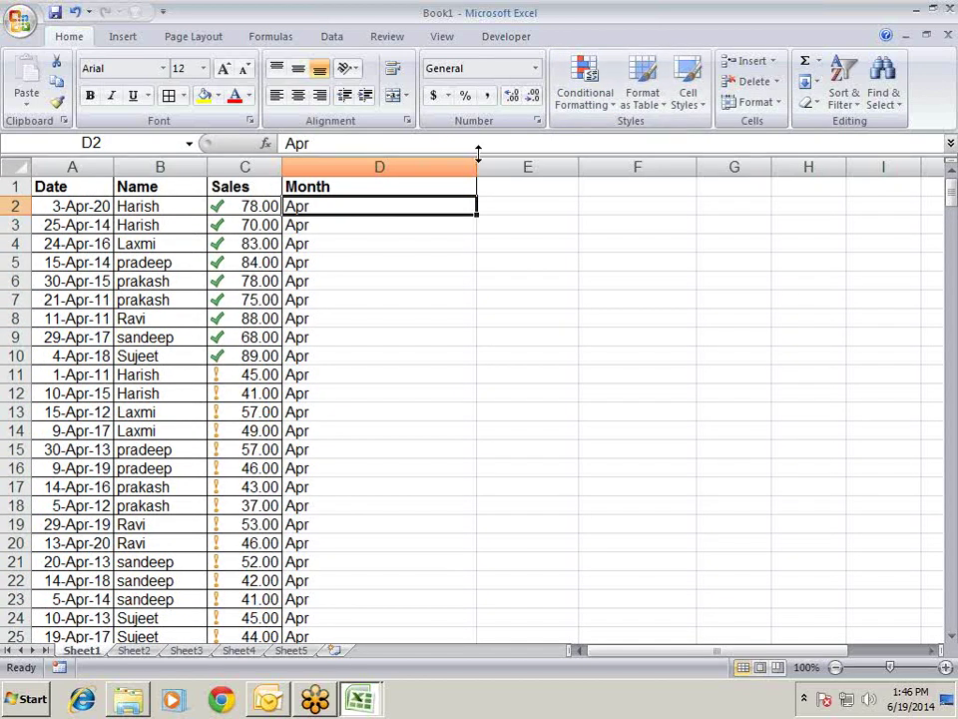
drag(477, 166, 351, 166)
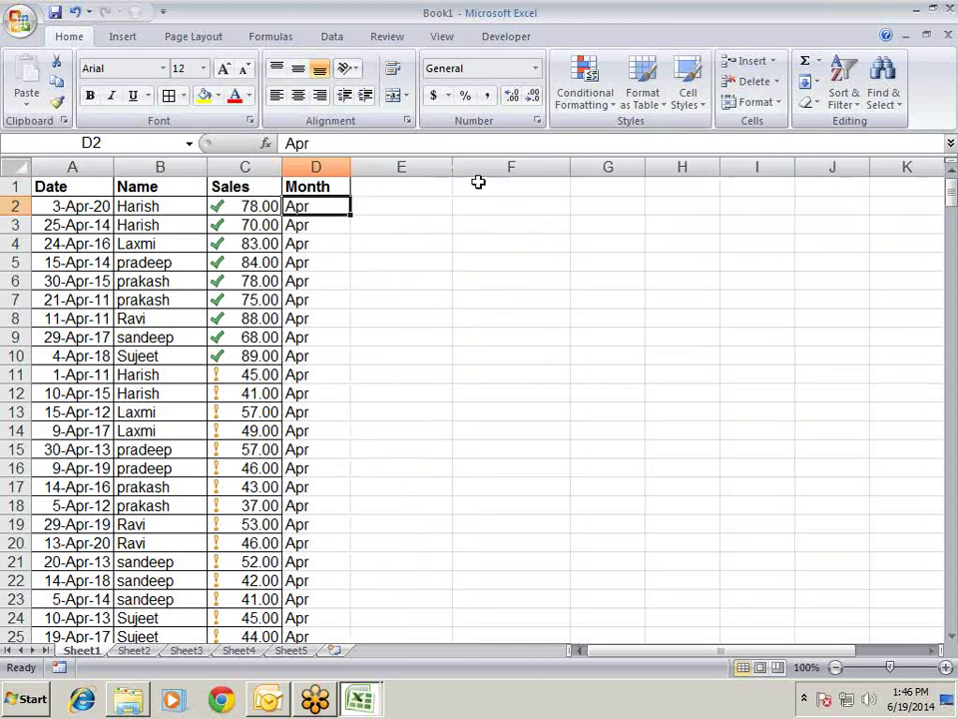
Step: Sort by Month using the Jan, Feb, Mar custom list as the order
key(alt+d)
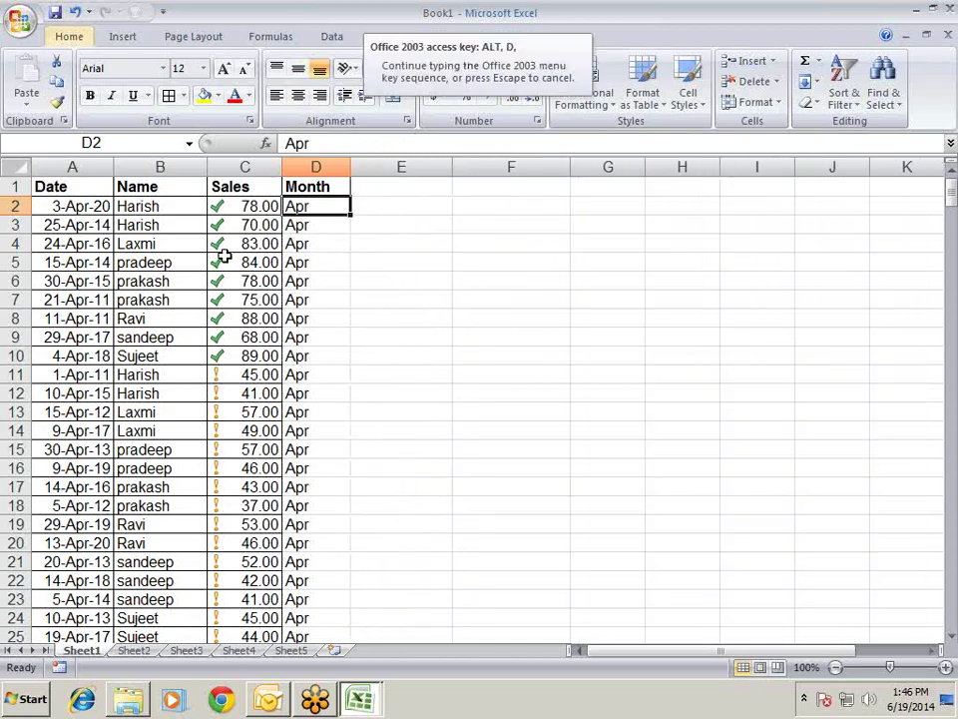
key(s)
mouse_move(412, 232)
mouse_down()
mouse_move(579, 203)
mouse_move(473, 192)
mouse_up()
click(915, 253)
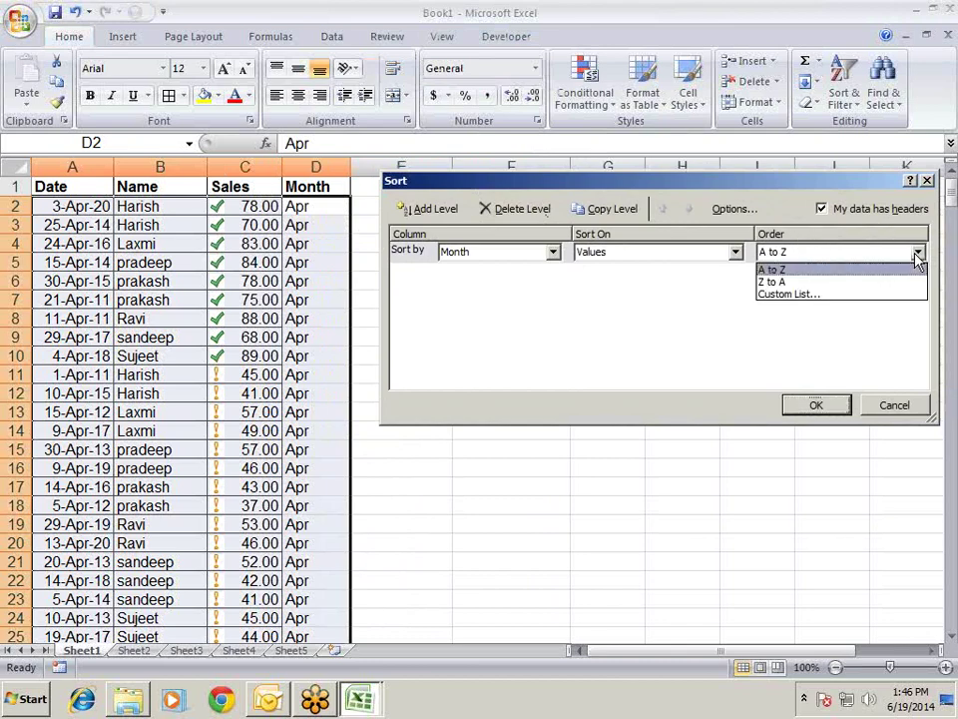
click(781, 295)
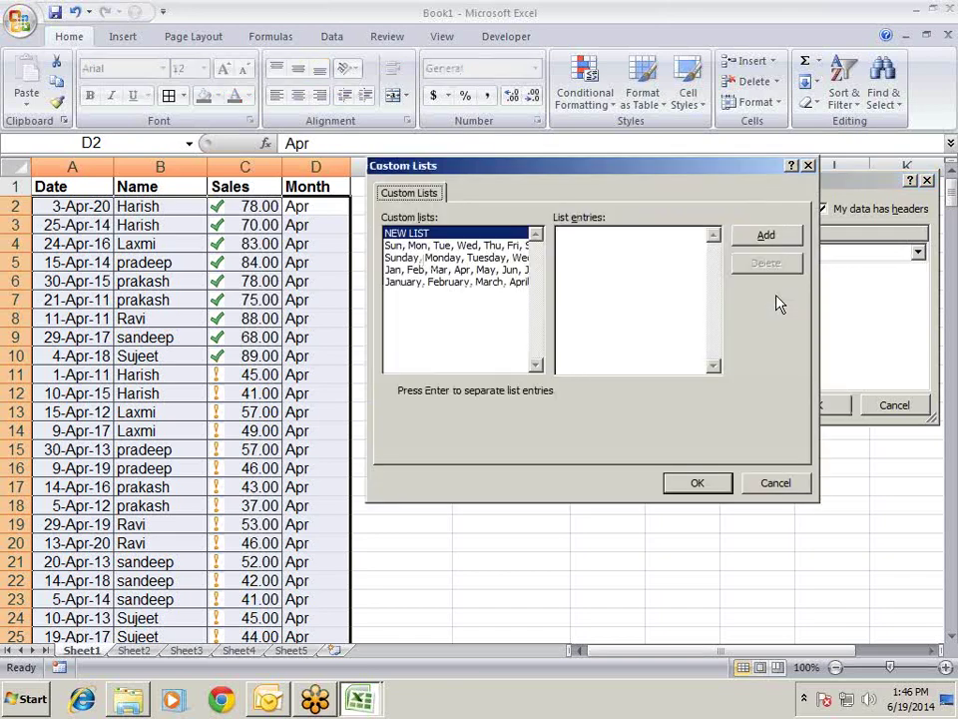
click(809, 166)
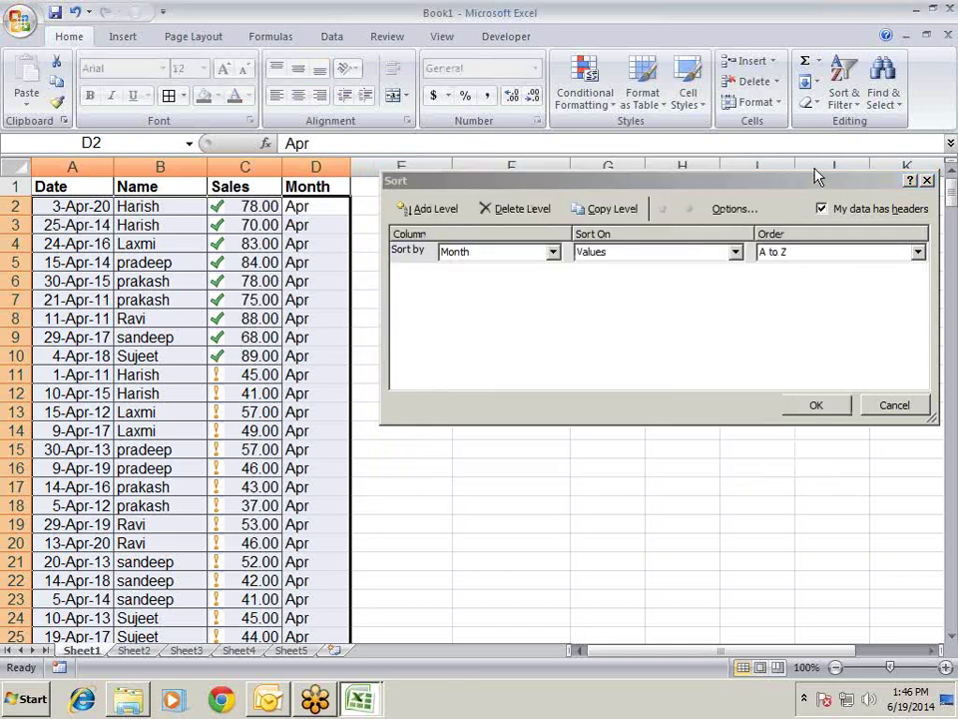
click(808, 253)
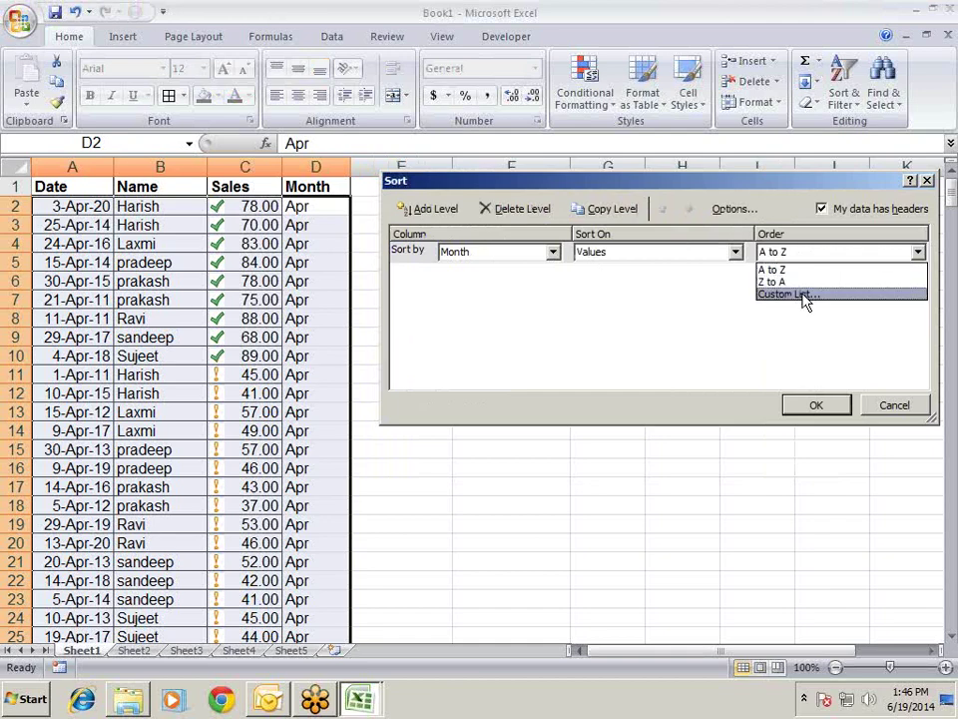
click(788, 294)
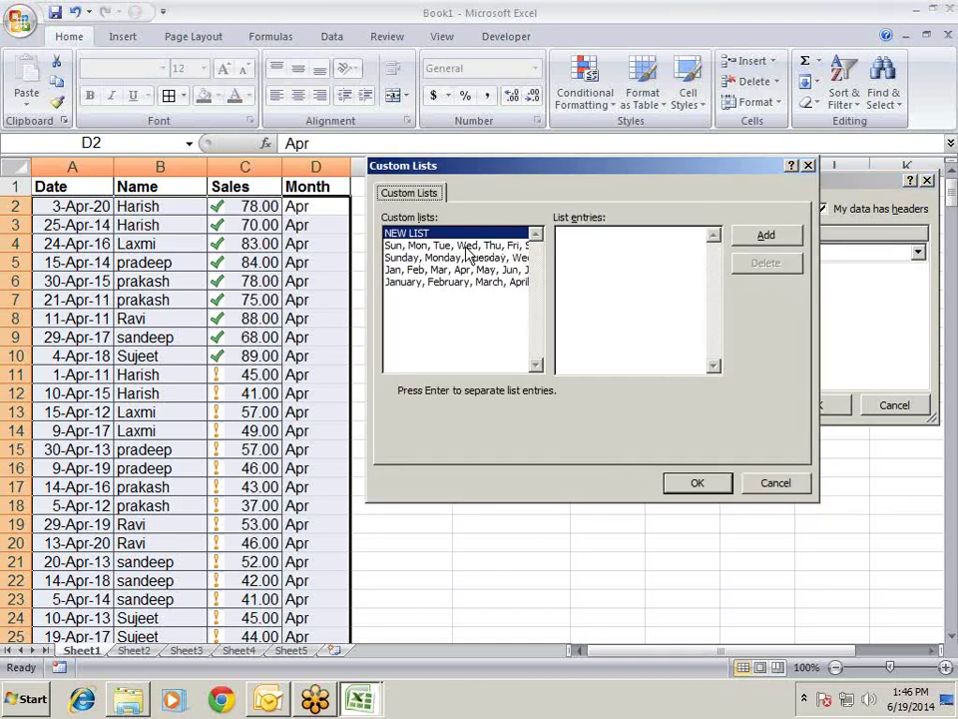
click(394, 270)
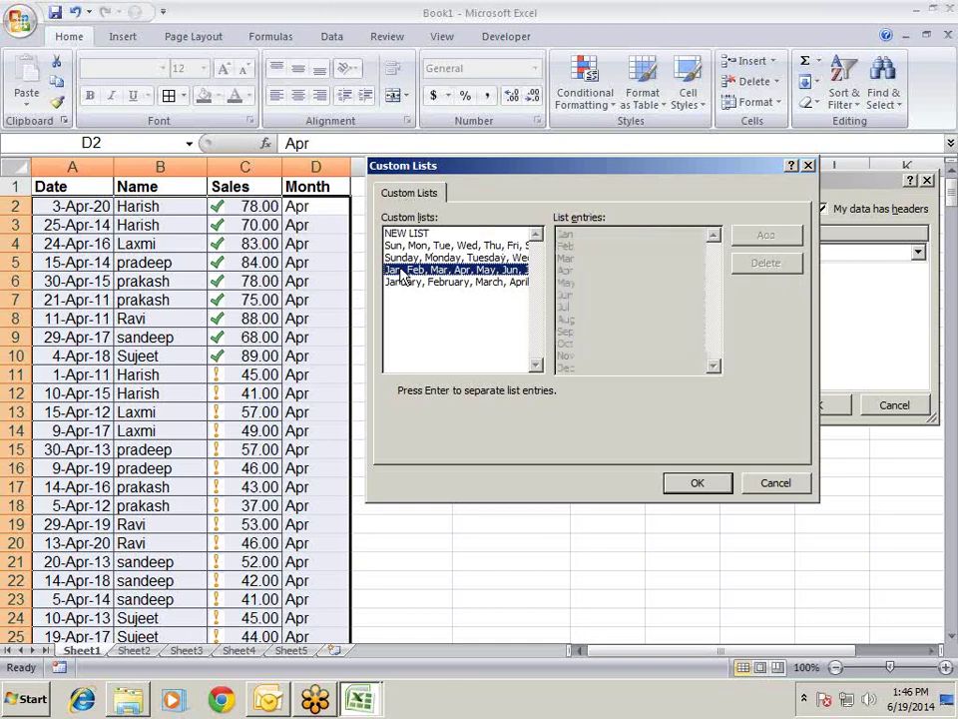
click(698, 483)
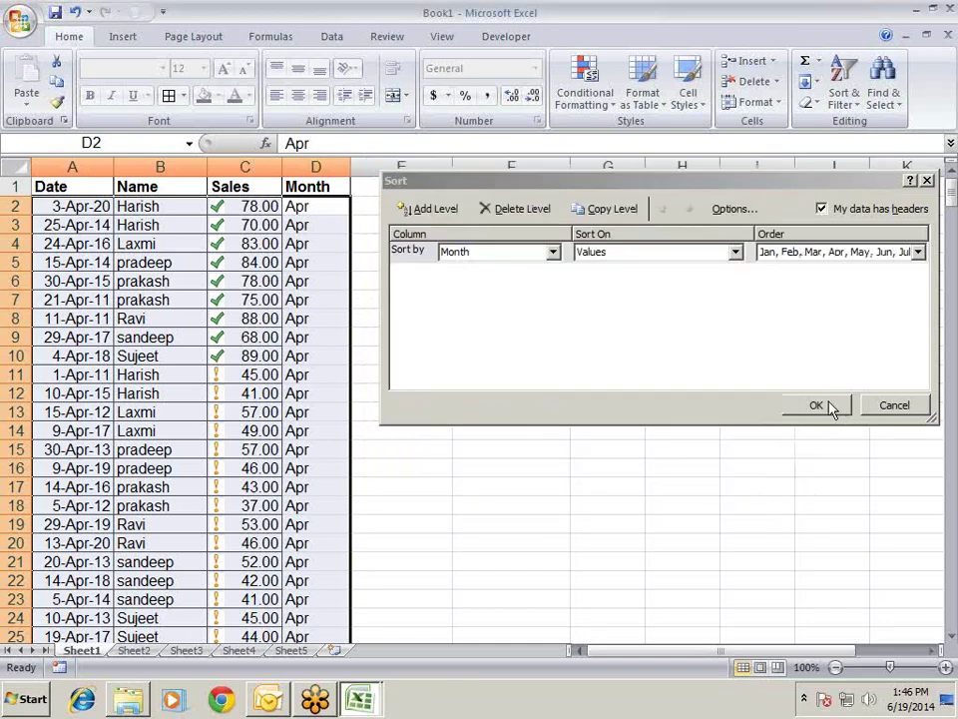
click(817, 405)
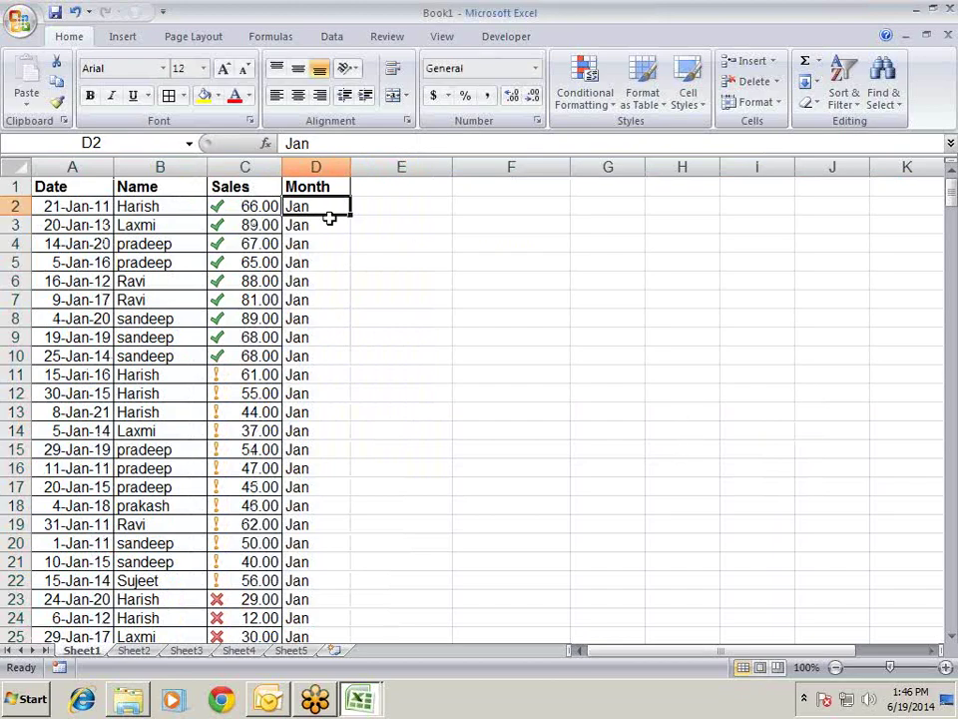
Step: Review the calendar-ordered rows and select the first Sales value in C2
scroll(354, 256, down, 6)
scroll(353, 252, down, 8)
scroll(313, 393, down, 6)
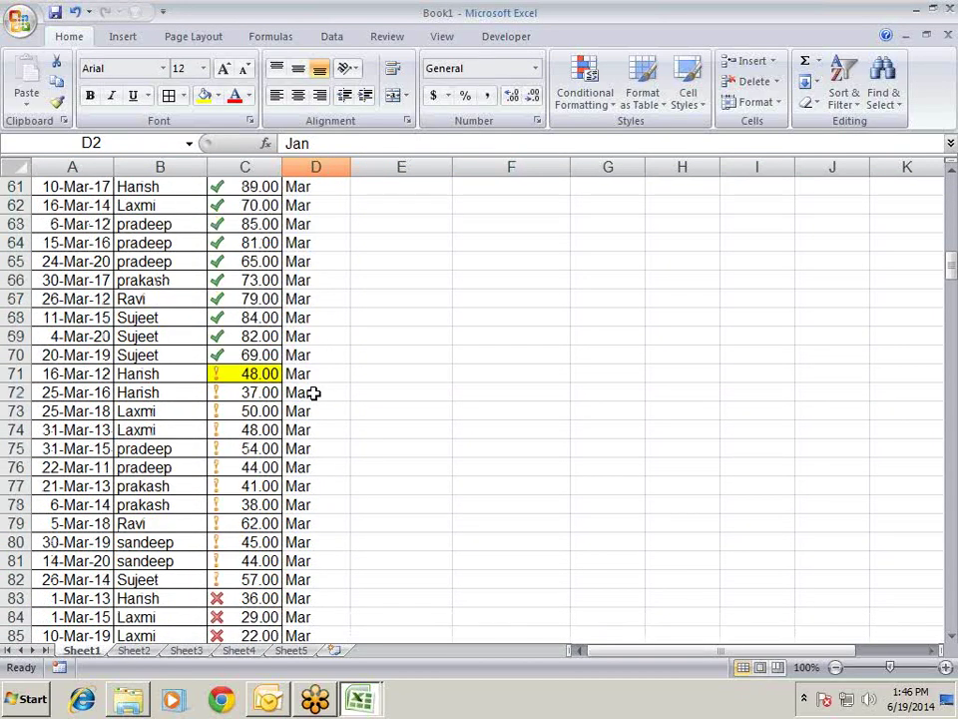
scroll(301, 406, down, 6)
scroll(297, 400, down, 4)
scroll(296, 400, down, 5)
scroll(301, 430, up, 8)
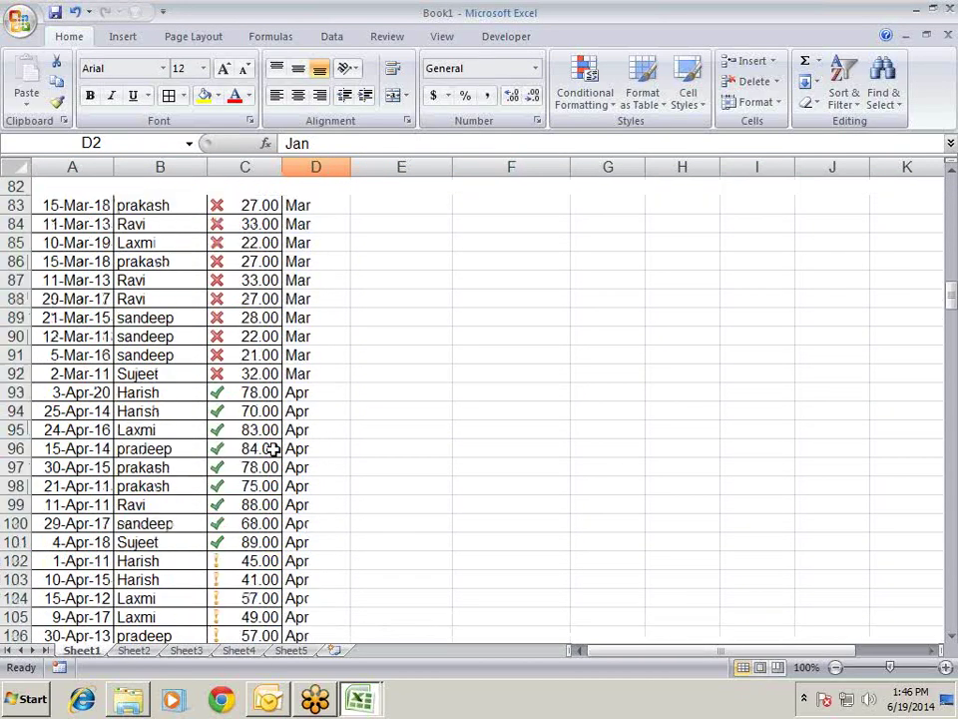
scroll(301, 450, up, 3)
scroll(270, 450, up, 17)
scroll(269, 455, up, 7)
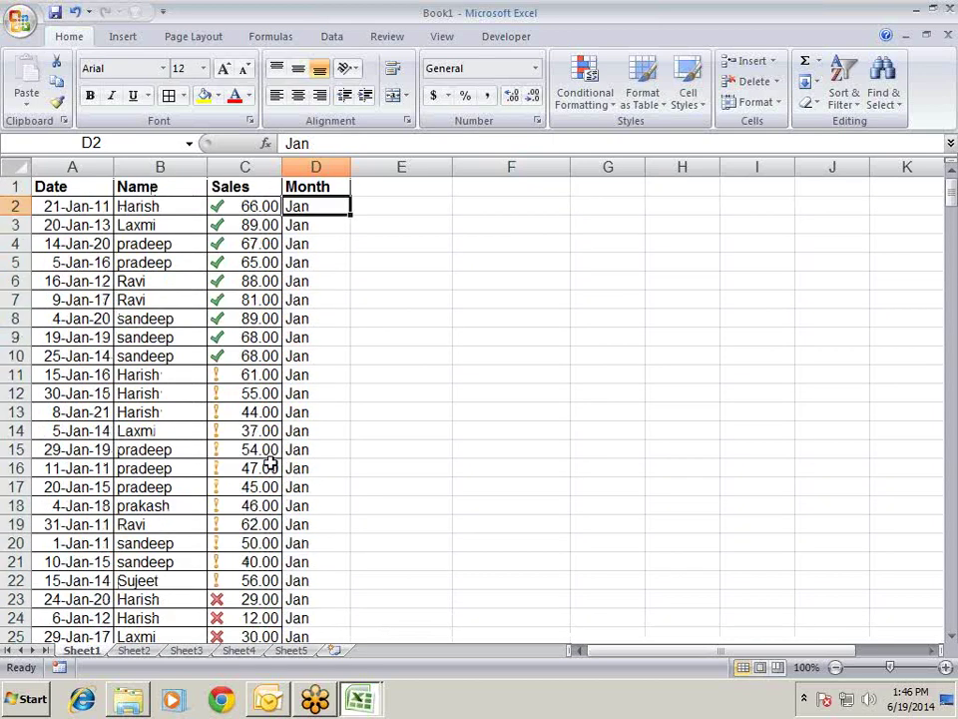
click(267, 300)
click(312, 262)
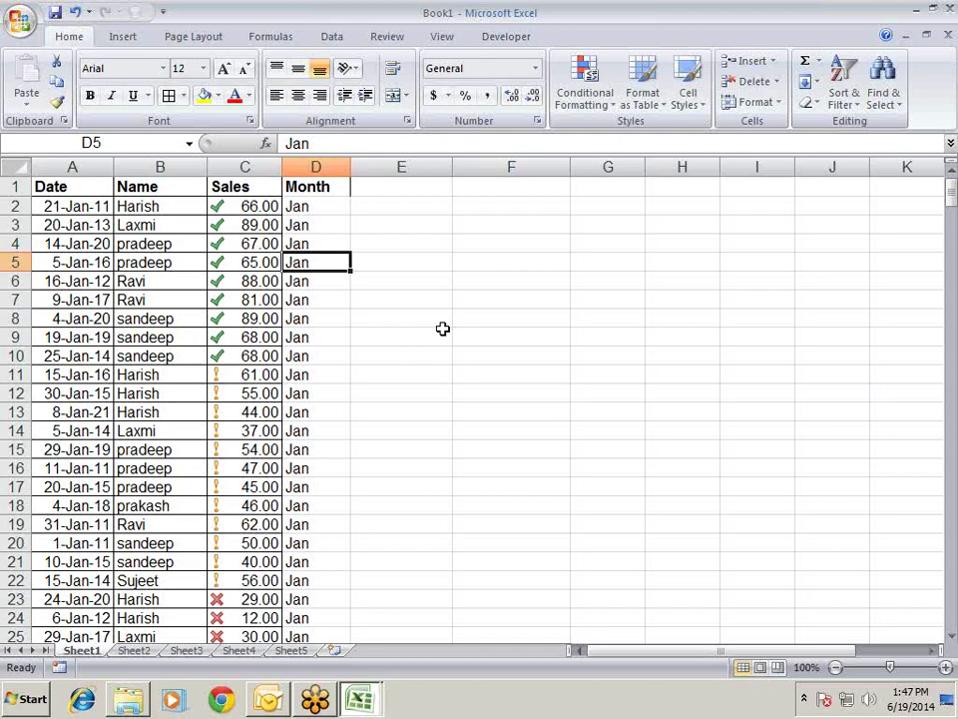
click(275, 206)
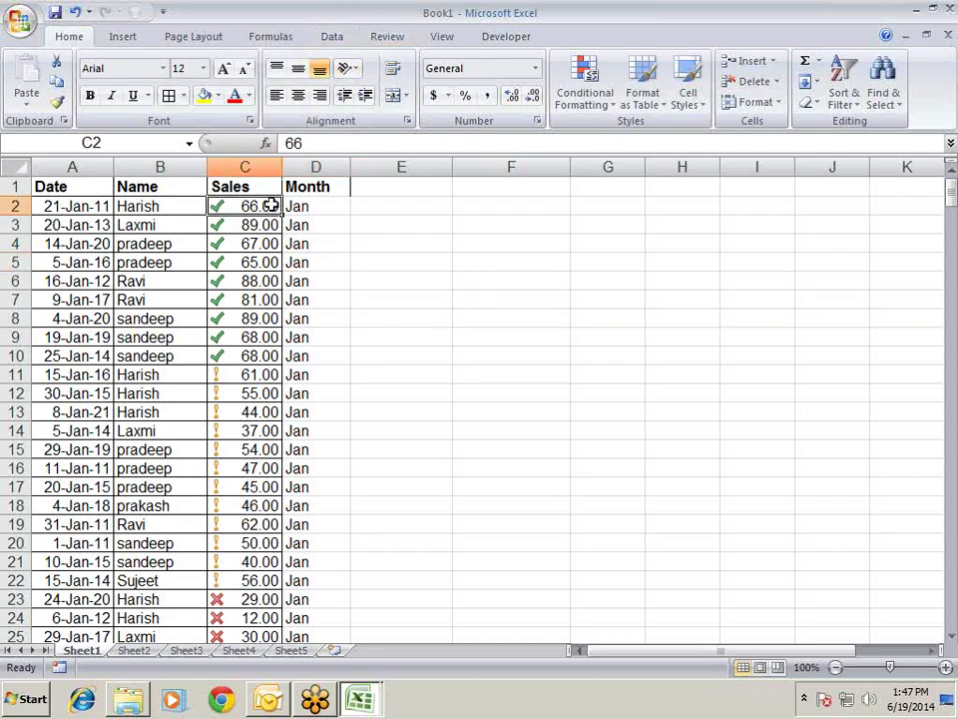
Step: Select the Sales column from C2 down and clear conditional formatting rules from the entire sheet
key(ctrl+shift+Down)
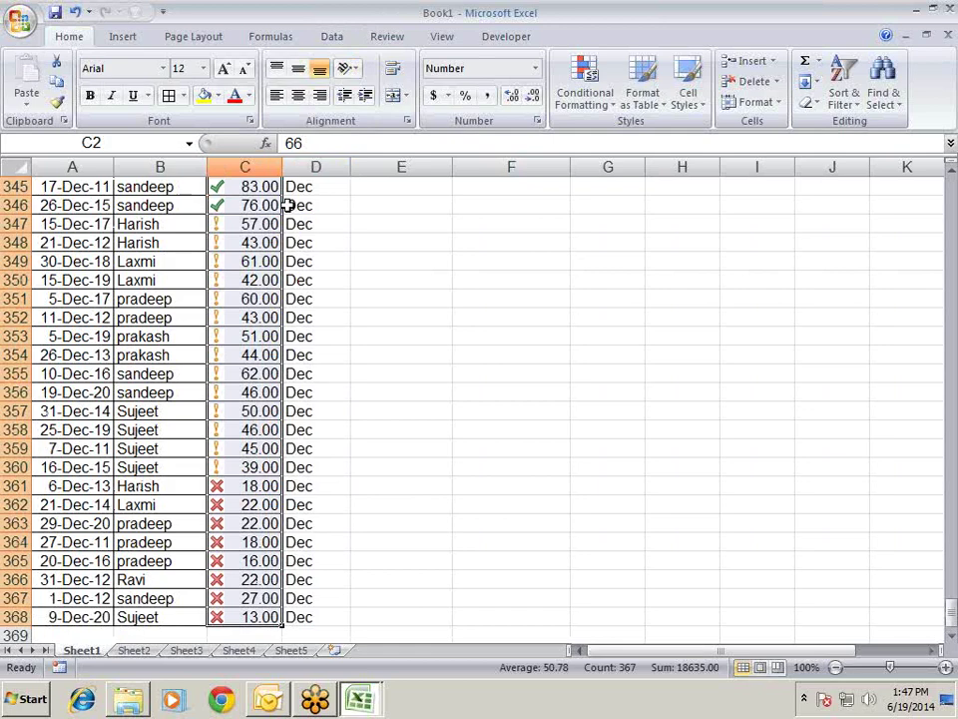
click(587, 95)
mouse_move(612, 355)
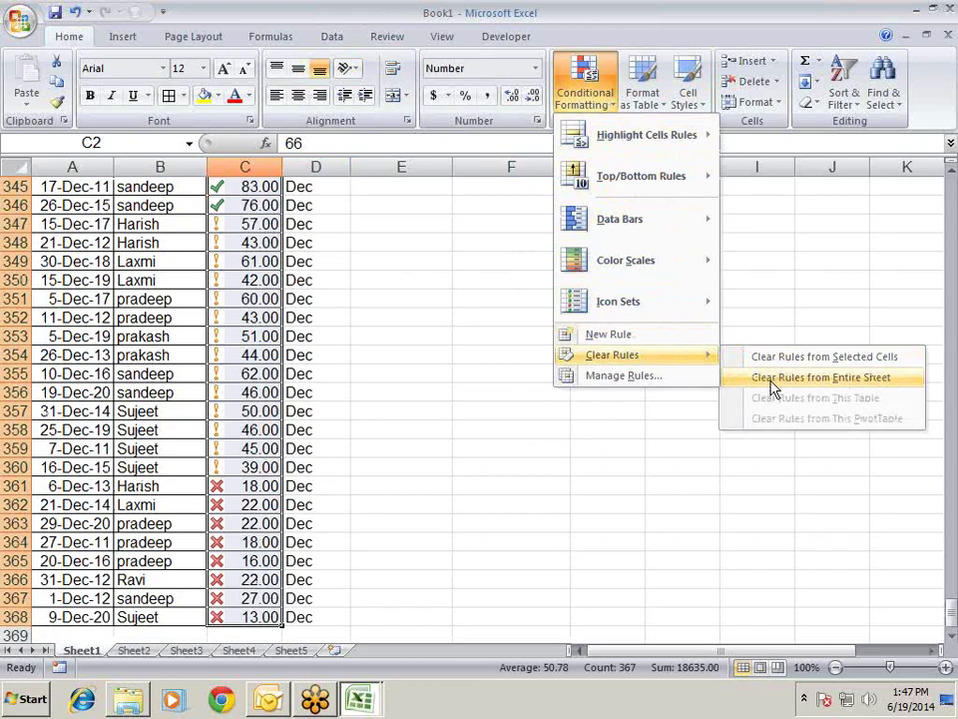
click(774, 387)
Step: Return to the top of the sheet and bring up the row 7 context menu
click(464, 328)
scroll(465, 328, up, 18)
scroll(466, 330, up, 10)
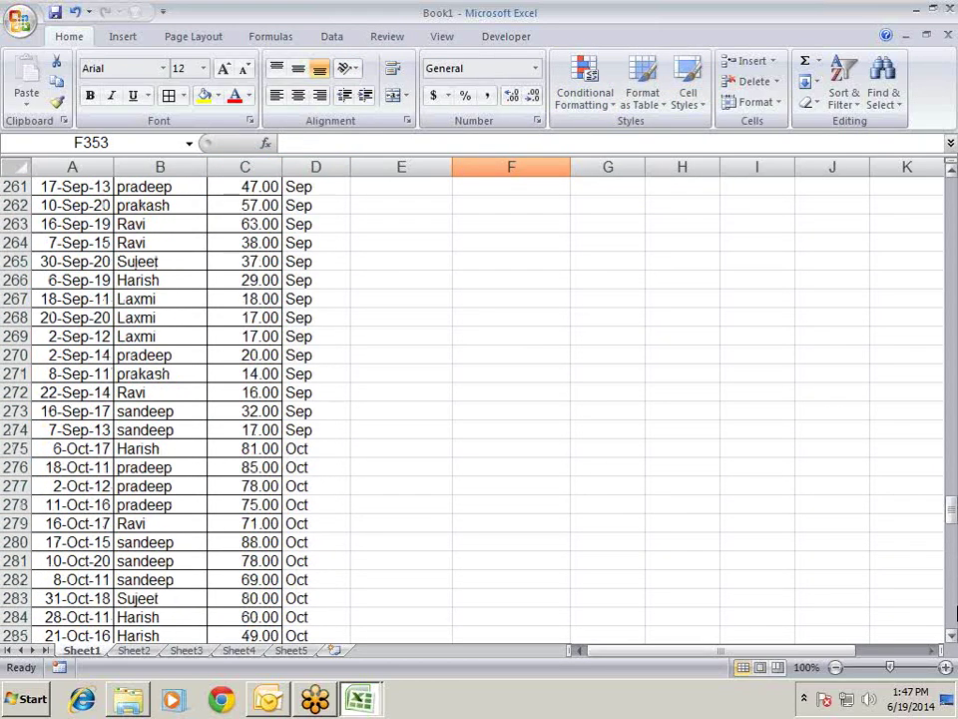
drag(951, 509, 952, 190)
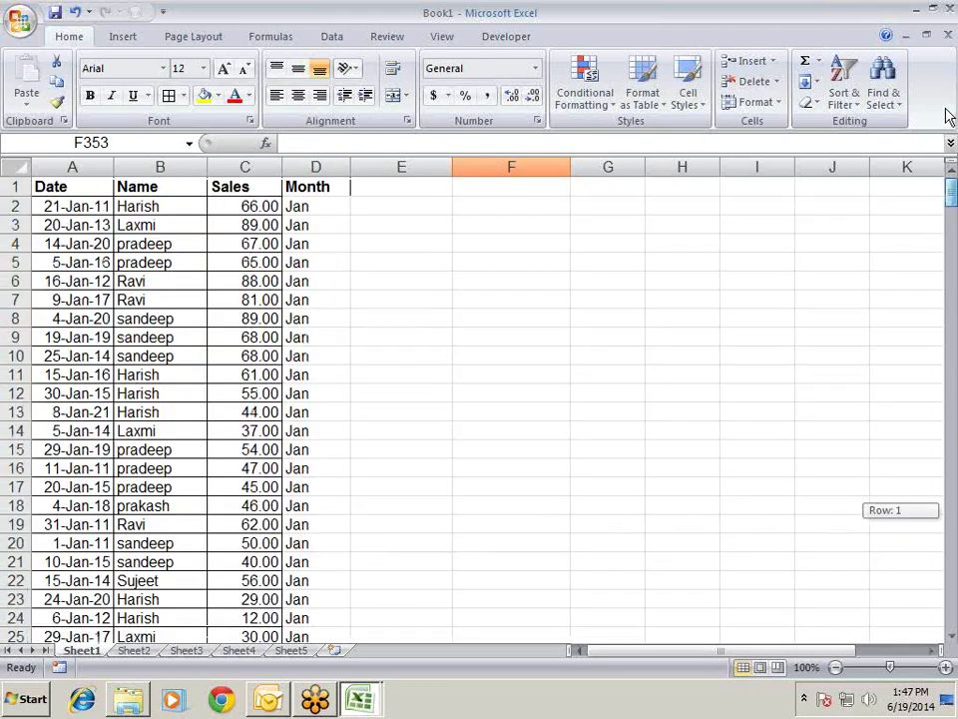
right_click(15, 301)
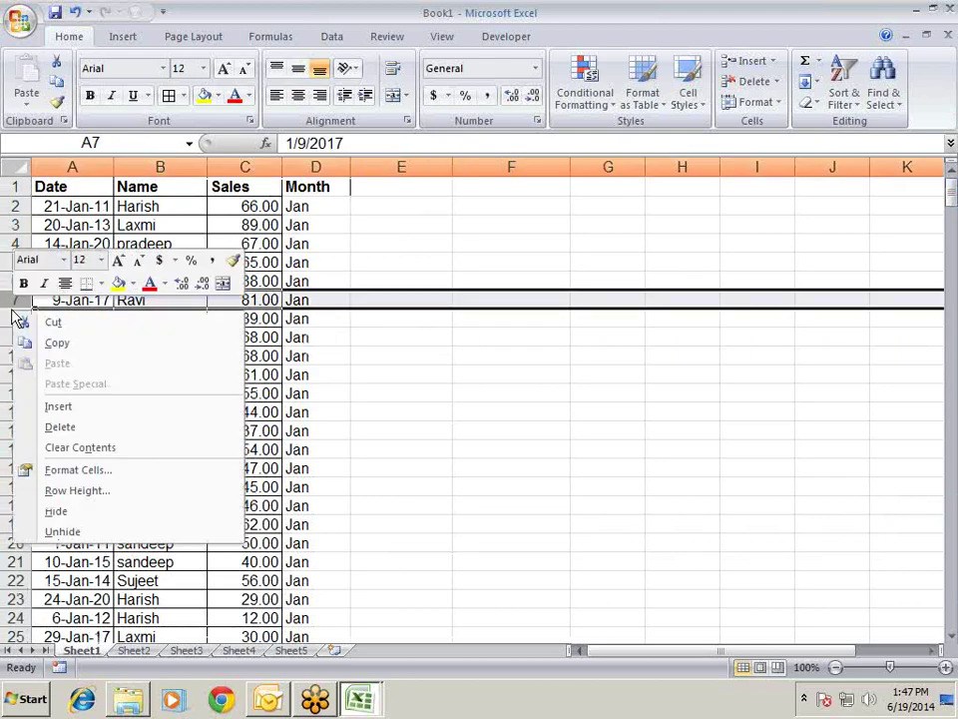
click(58, 406)
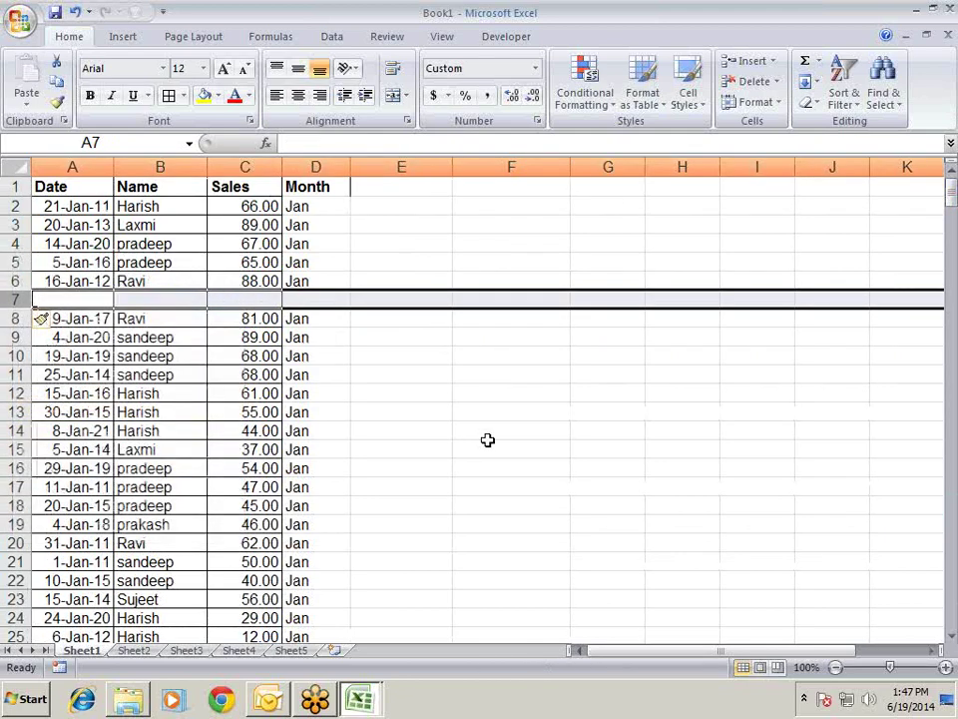
click(489, 446)
click(146, 240)
drag(147, 240, 139, 225)
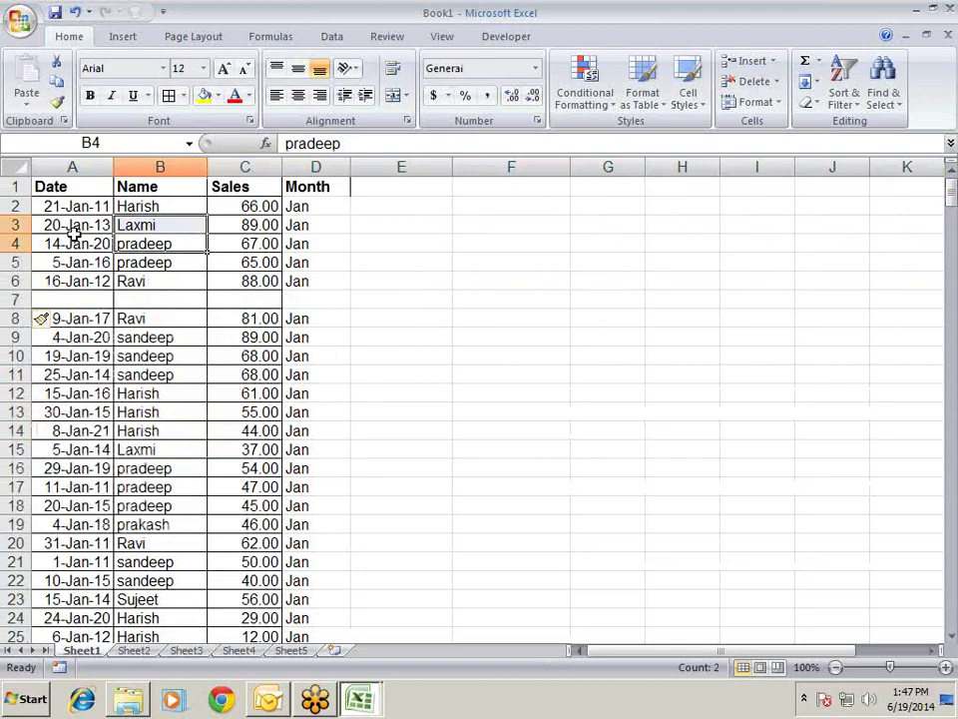
key(alt+h)
key(s)
key(s)
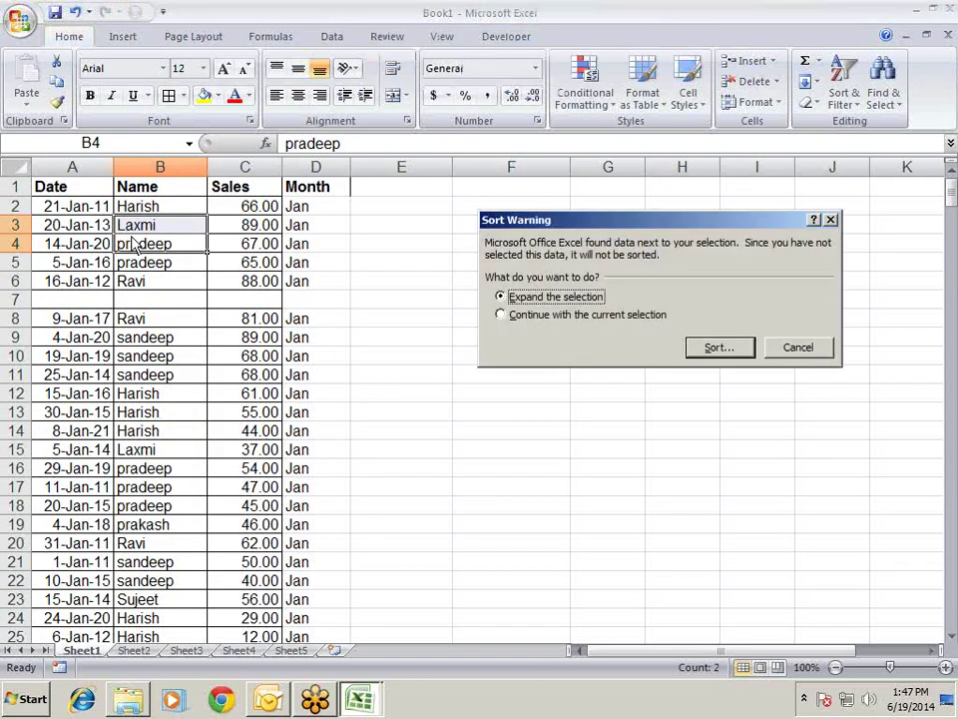
key(Return)
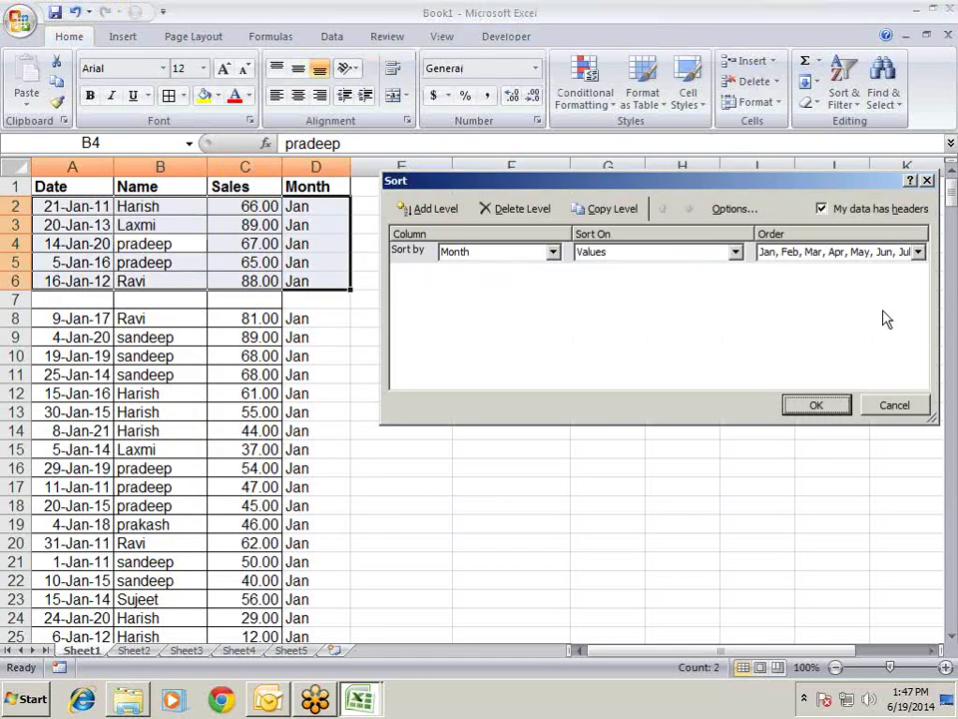
click(555, 252)
click(526, 269)
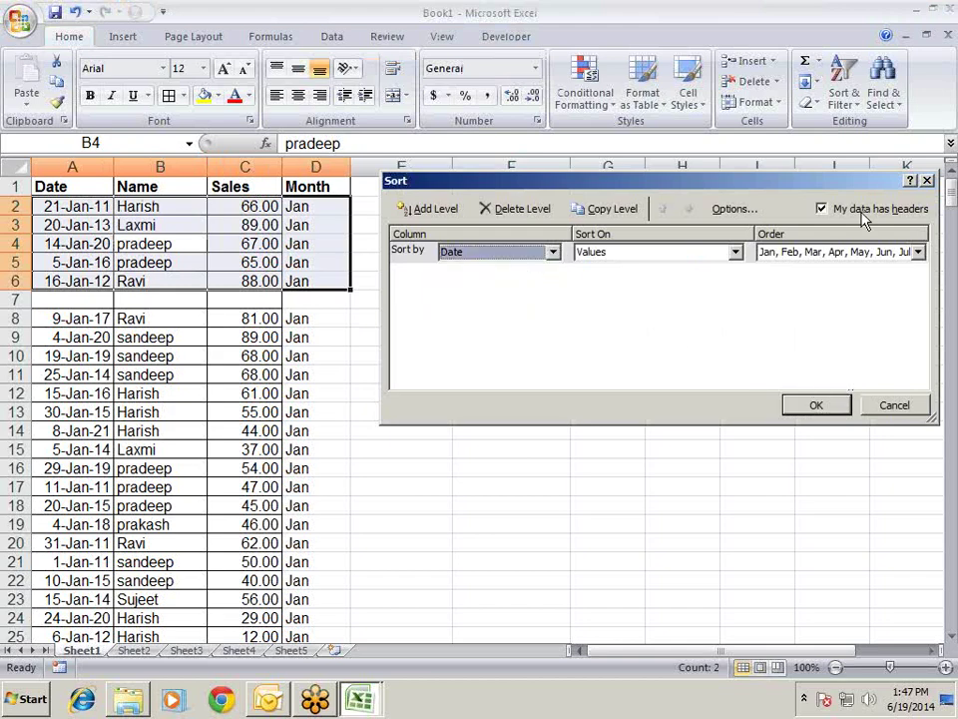
click(917, 252)
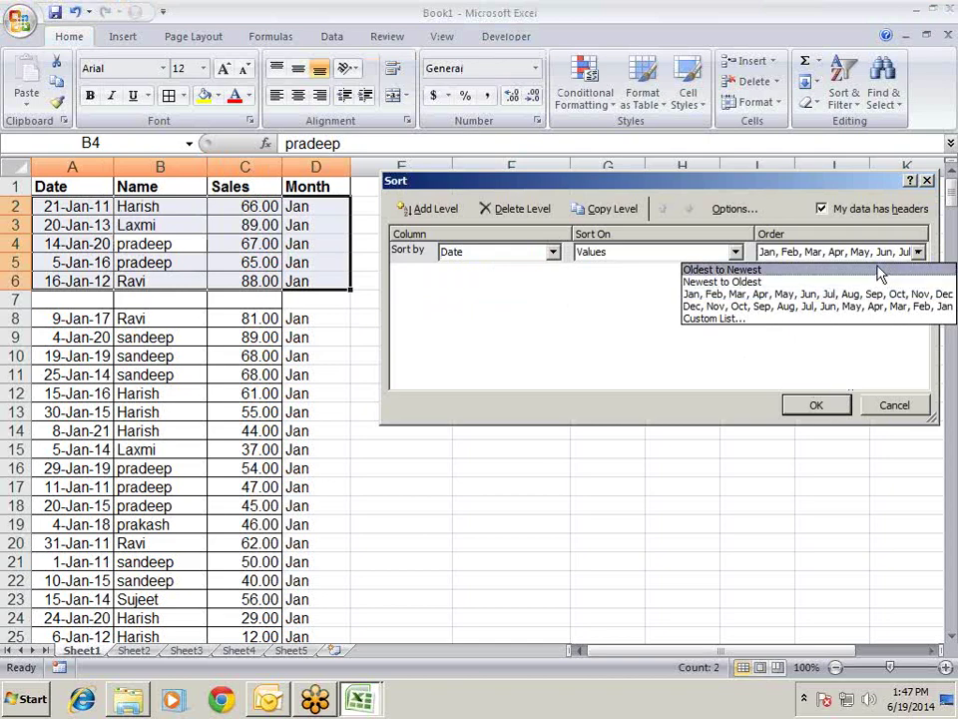
click(869, 282)
click(816, 406)
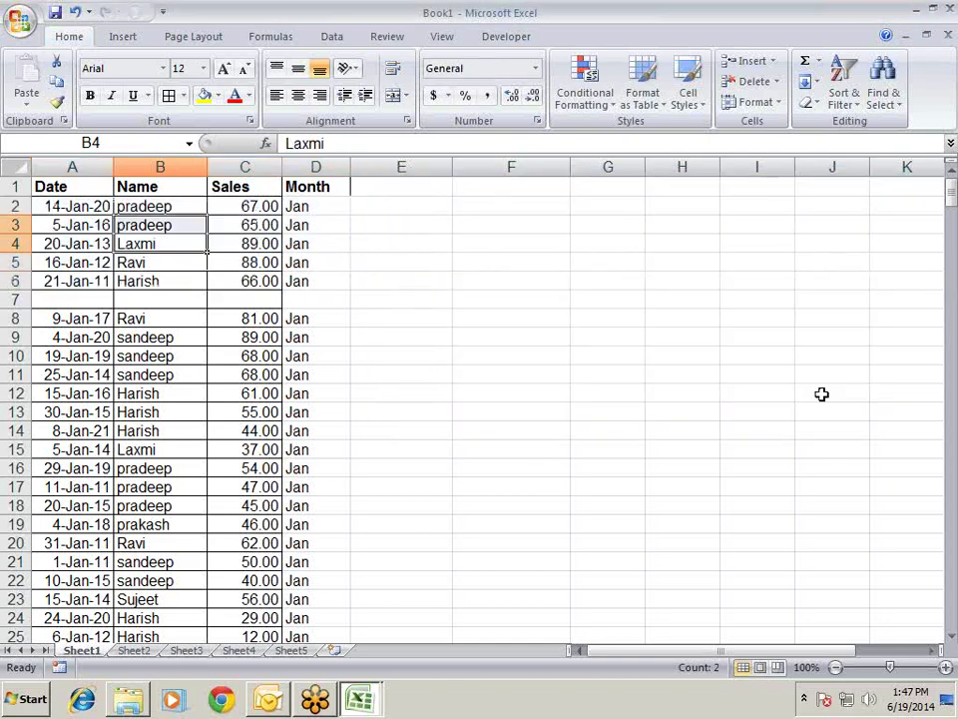
click(57, 205)
drag(57, 204, 295, 282)
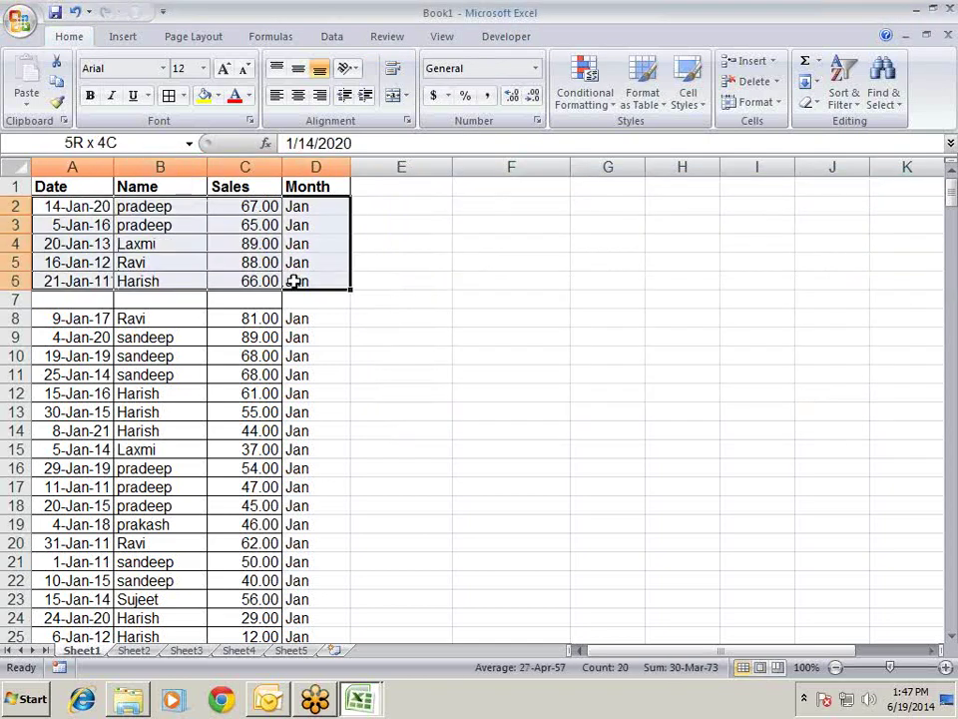
click(289, 302)
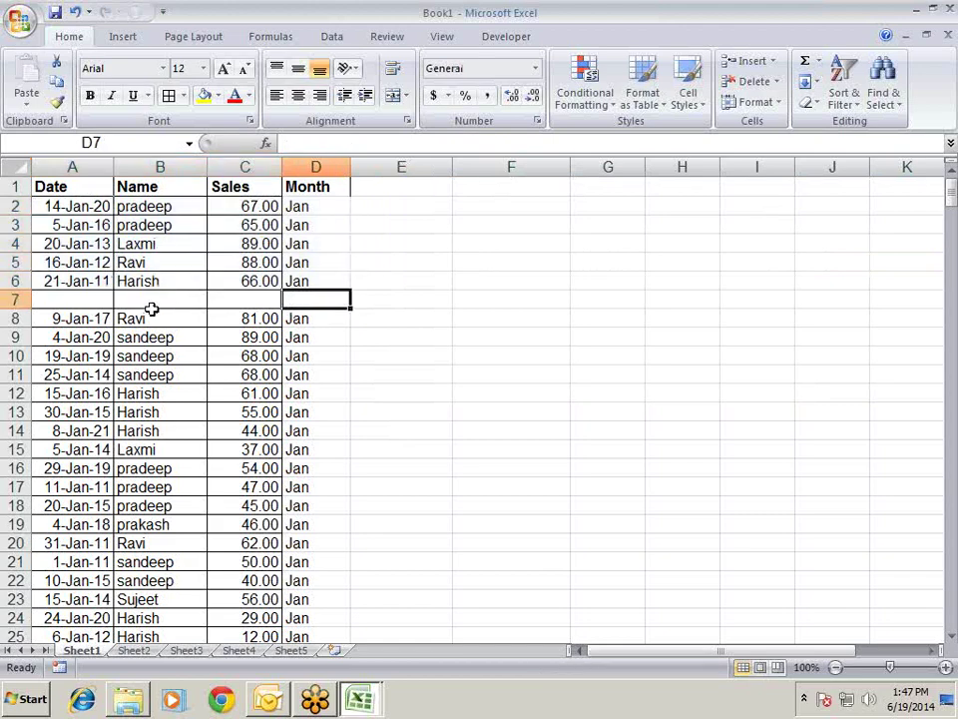
Step: Fill blank A7 with the date above, try a newest-to-oldest Date sort, then undo it
click(76, 300)
key(ctrl+d)
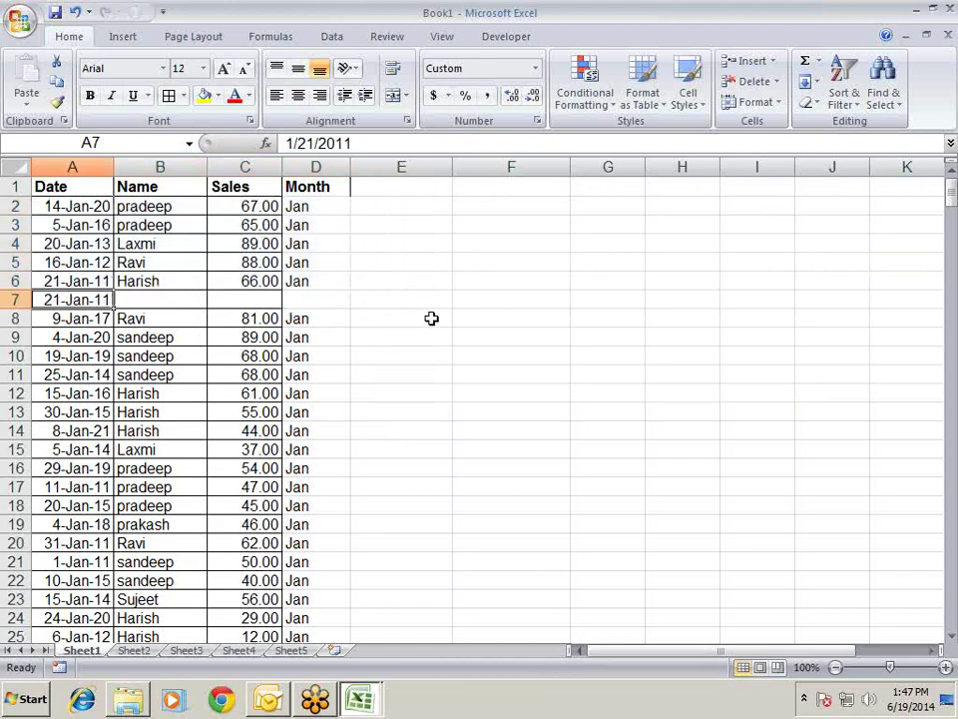
click(170, 281)
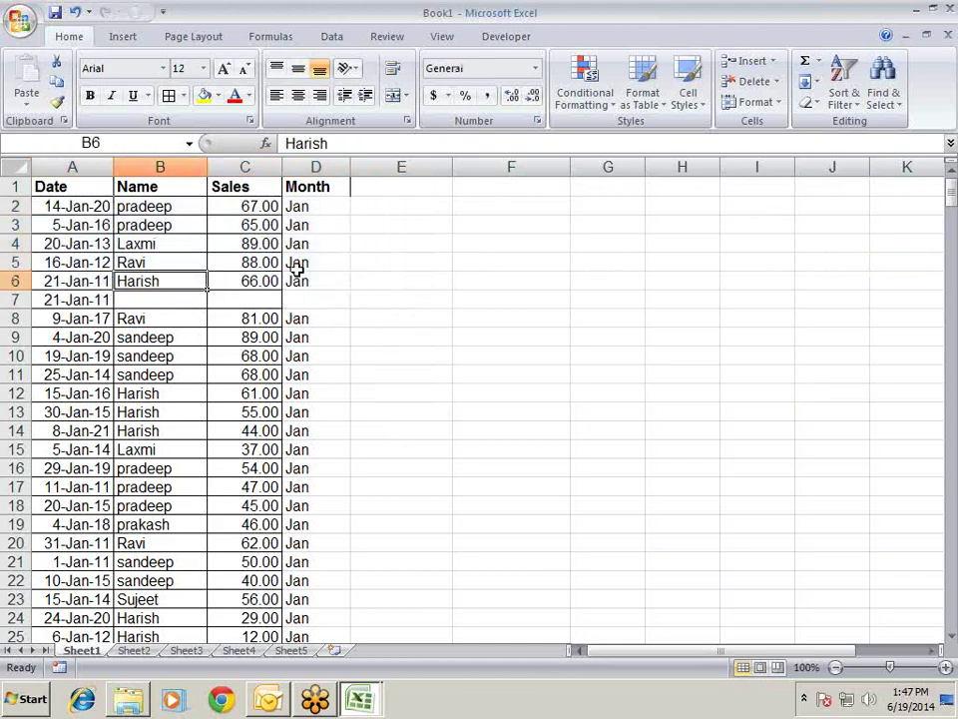
key(alt+d)
key(s)
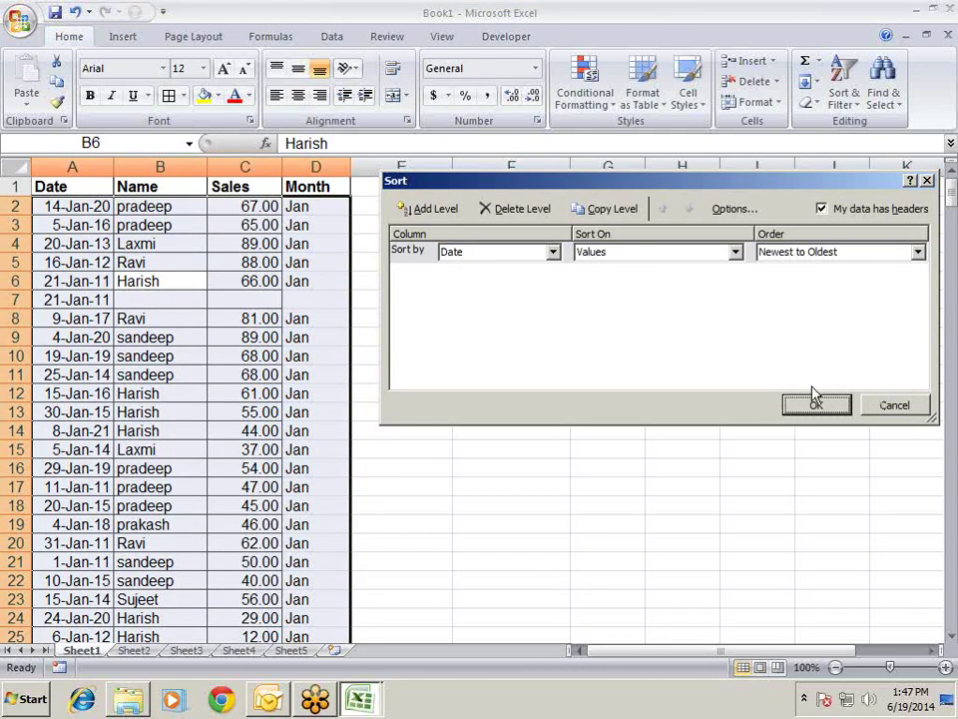
click(811, 405)
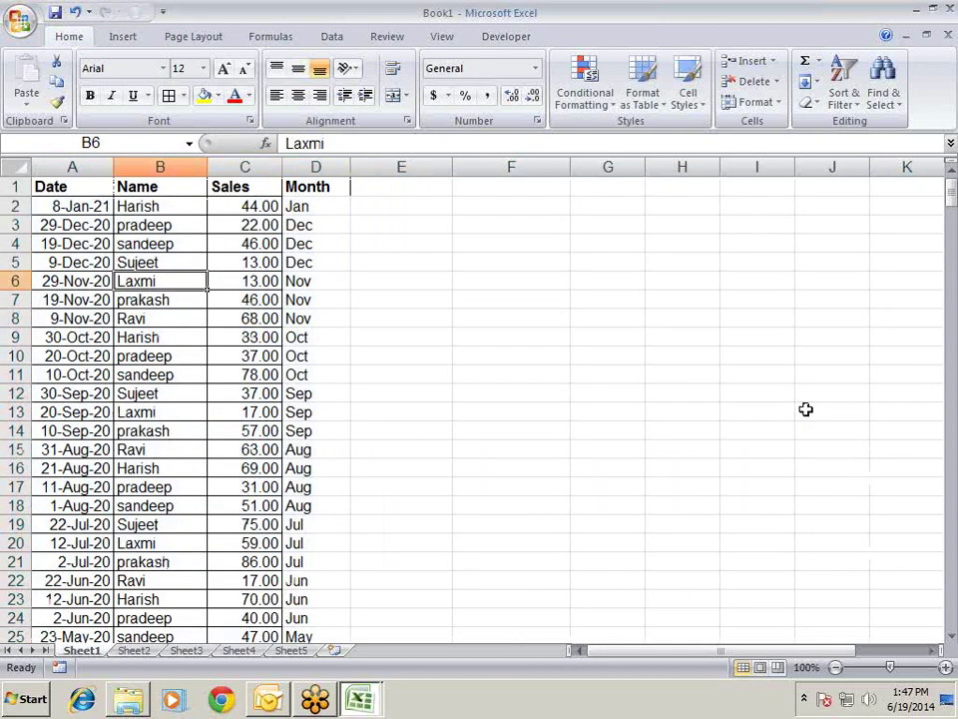
key(ctrl+z)
Step: Clear the copied date from A7 and empty all of row 18
click(55, 298)
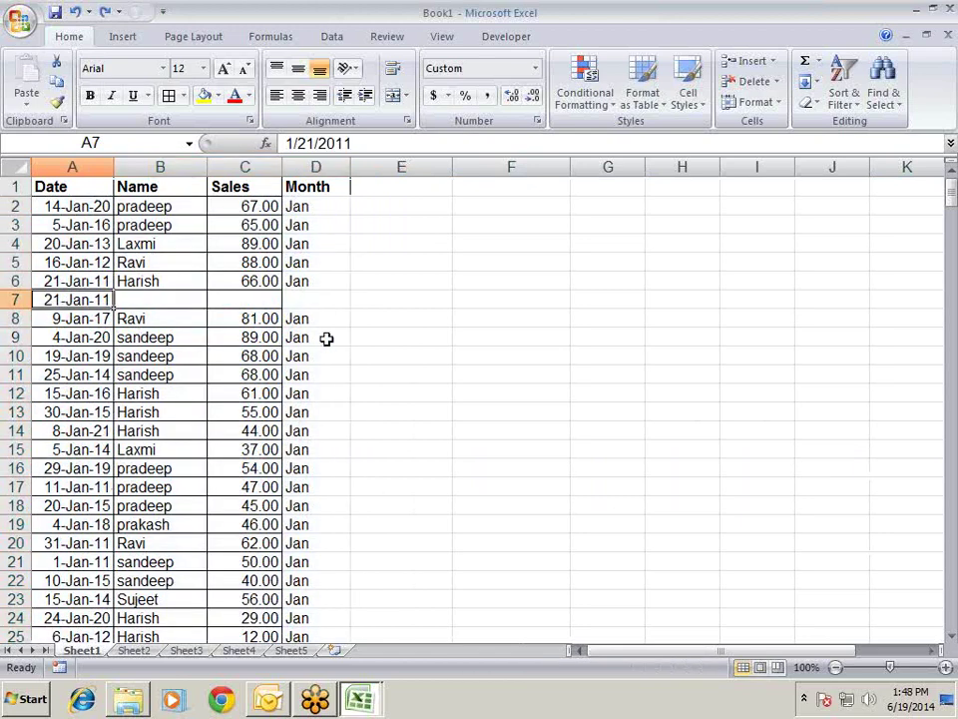
key(Delete)
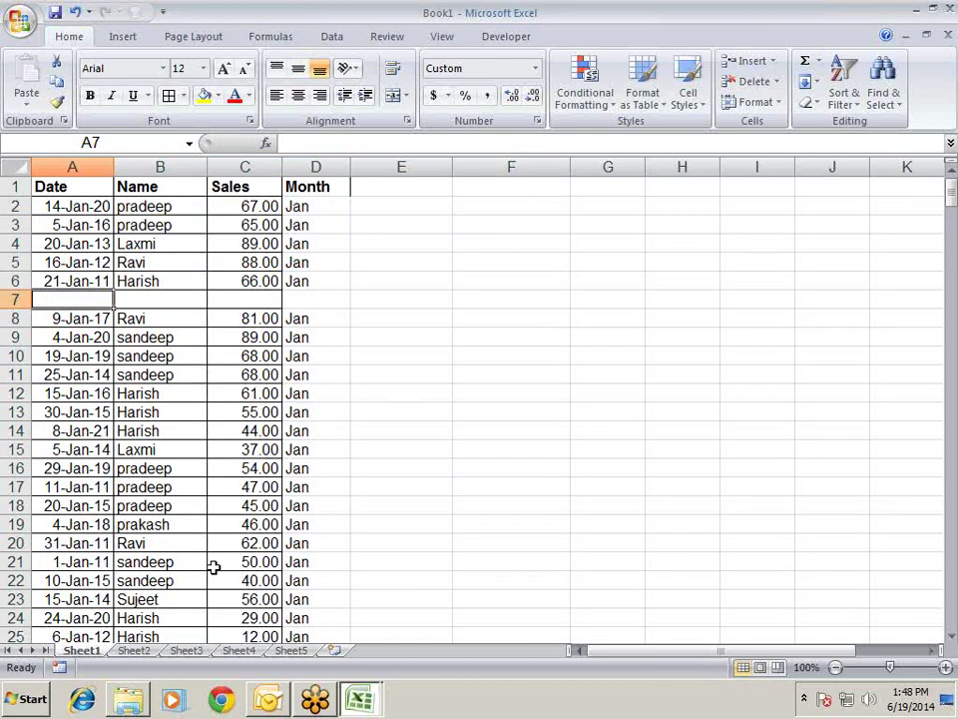
click(6, 506)
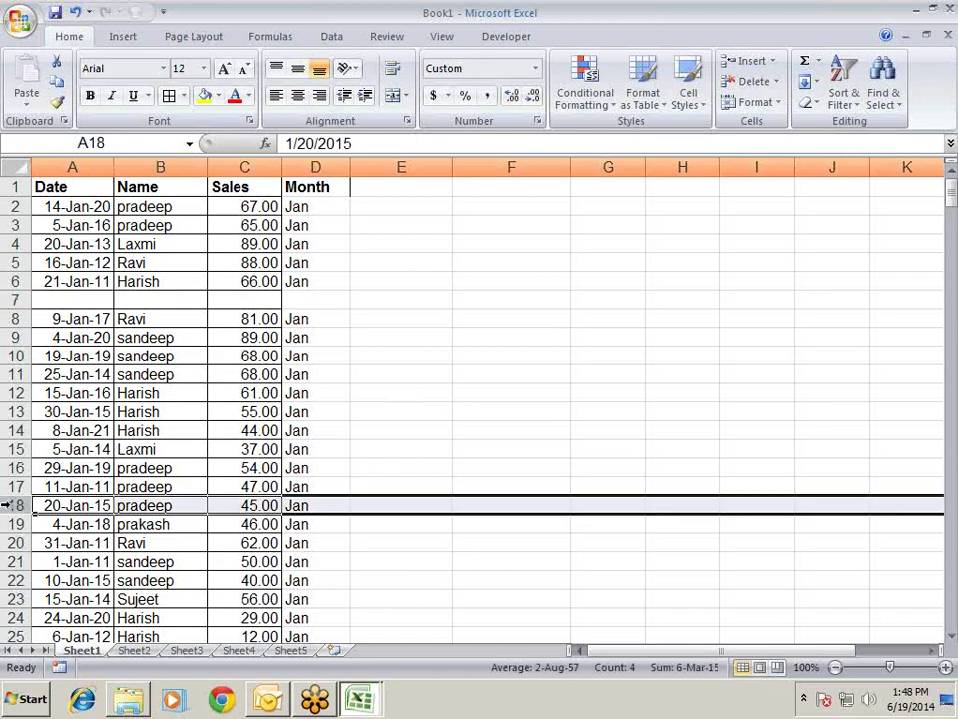
key(Delete)
Step: Select A1:D369 and open Custom Sort from Sort & Filter
click(483, 334)
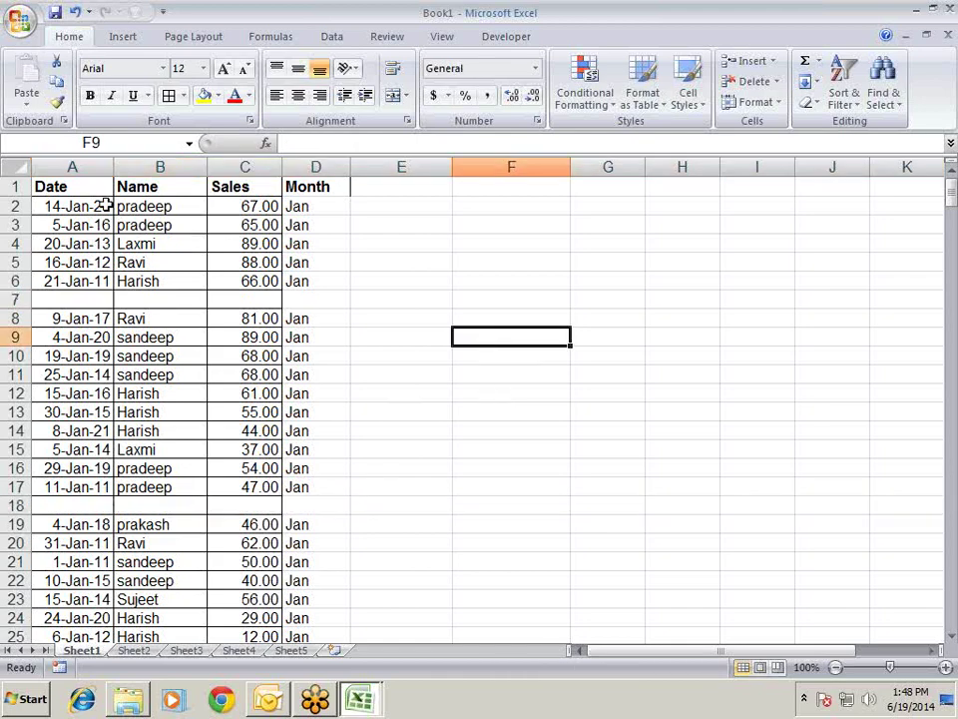
click(83, 179)
drag(84, 178, 129, 713)
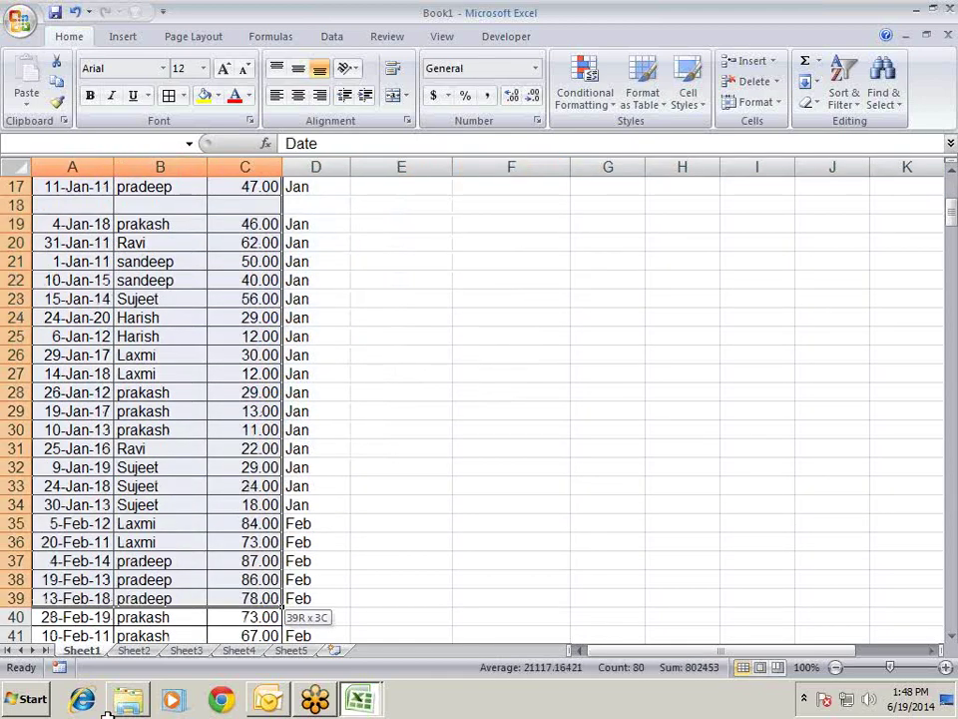
mouse_move(129, 713)
mouse_down()
mouse_move(274, 579)
mouse_move(333, 575)
mouse_up()
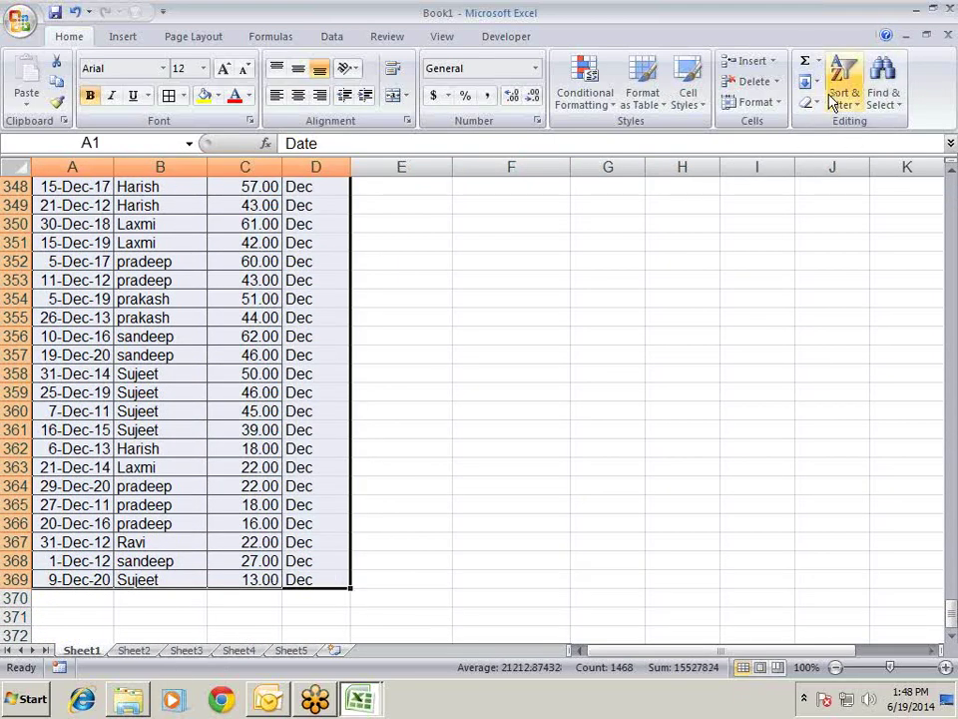
click(844, 95)
click(851, 168)
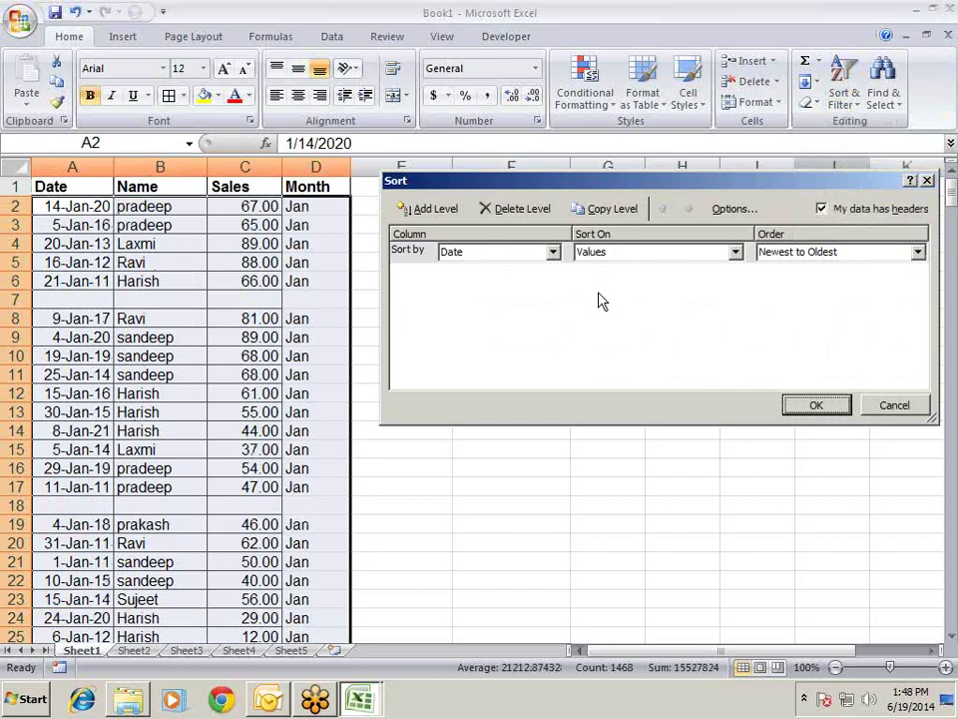
Step: Apply the Date sort newest to oldest and confirm the blank rows moved to 368–369
click(814, 405)
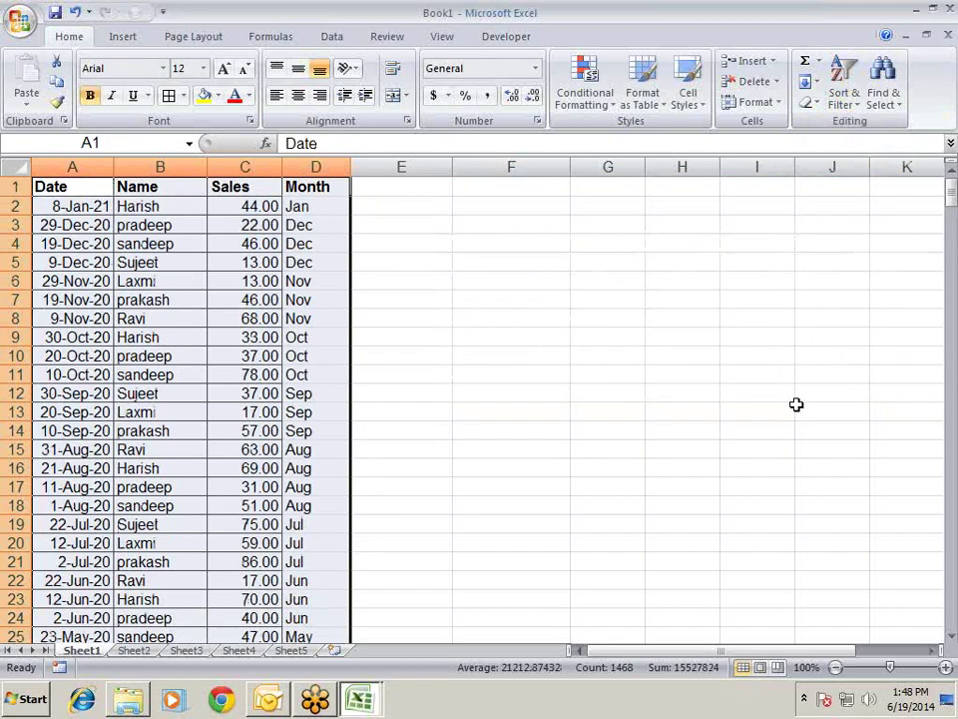
scroll(463, 342, down, 1)
scroll(445, 338, down, 10)
scroll(439, 338, down, 12)
scroll(440, 337, down, 9)
scroll(440, 337, down, 19)
scroll(432, 344, down, 10)
scroll(435, 333, down, 10)
scroll(441, 342, down, 10)
scroll(441, 345, down, 17)
scroll(440, 350, down, 10)
scroll(440, 354, down, 8)
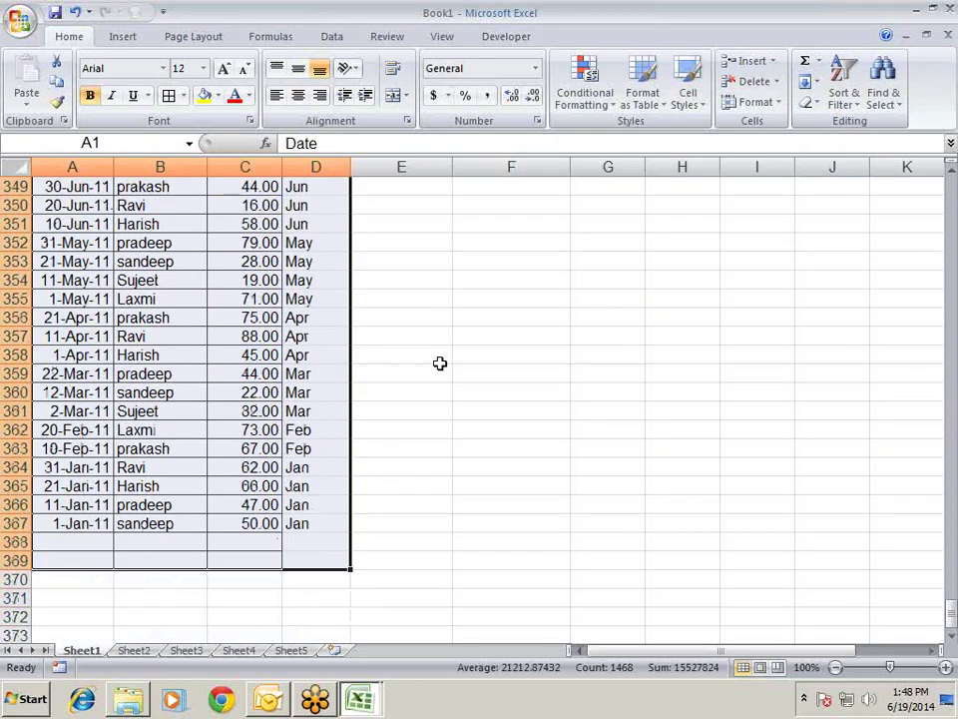
Step: Return to the top of the table and deselect the column by clicking cell E6
scroll(476, 562, up, 9)
scroll(475, 563, up, 13)
scroll(474, 563, up, 12)
scroll(474, 563, up, 16)
scroll(474, 563, up, 14)
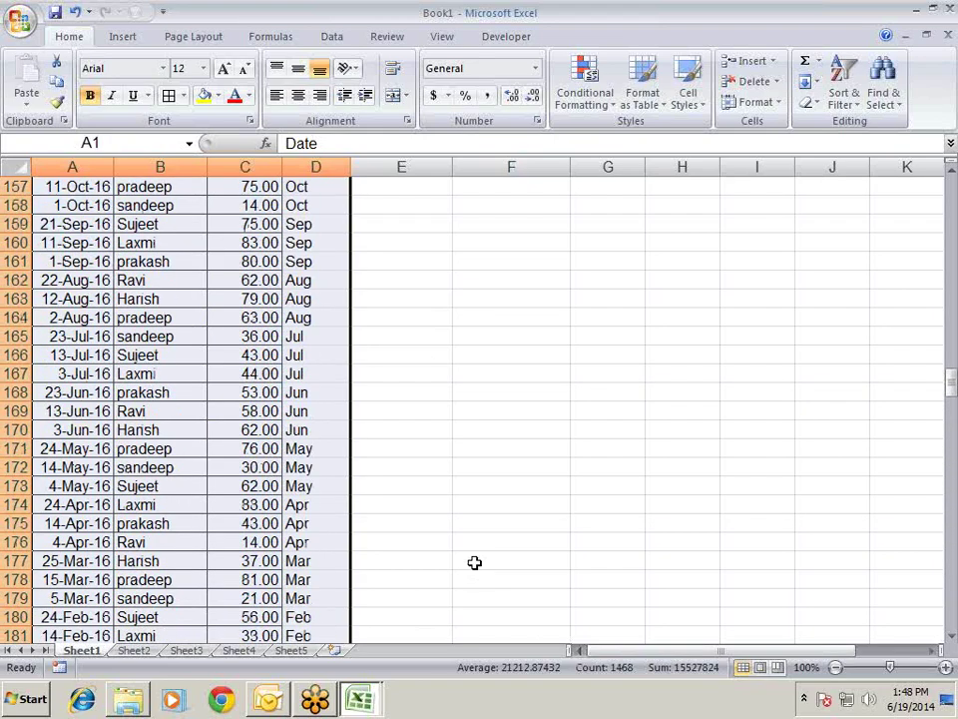
scroll(475, 563, up, 10)
scroll(474, 563, up, 10)
scroll(474, 563, up, 10)
scroll(474, 563, up, 10)
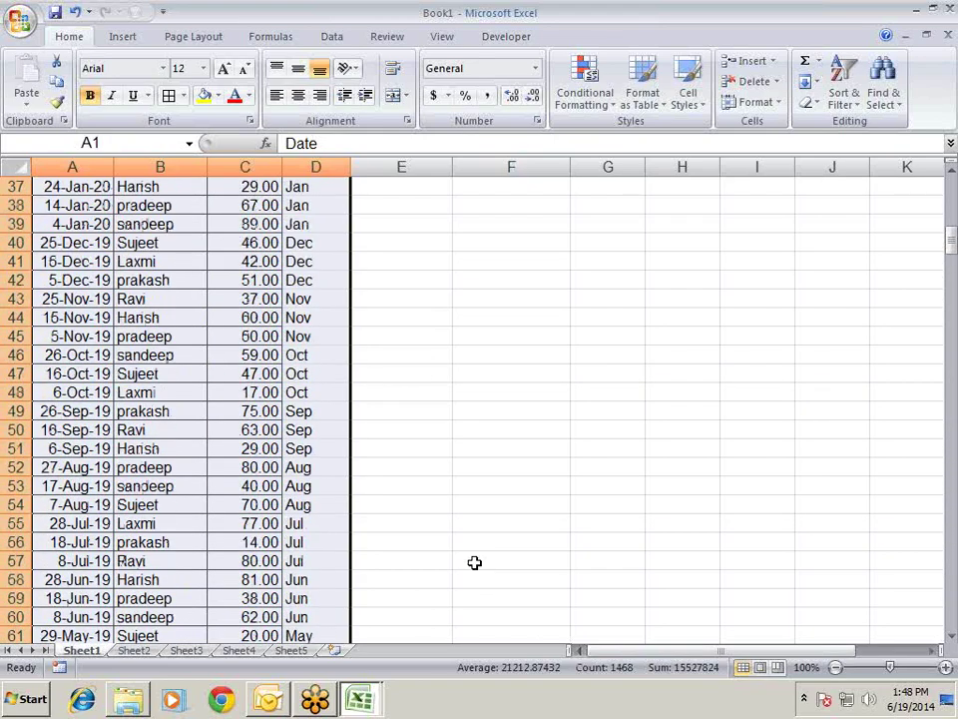
scroll(475, 563, up, 12)
click(409, 279)
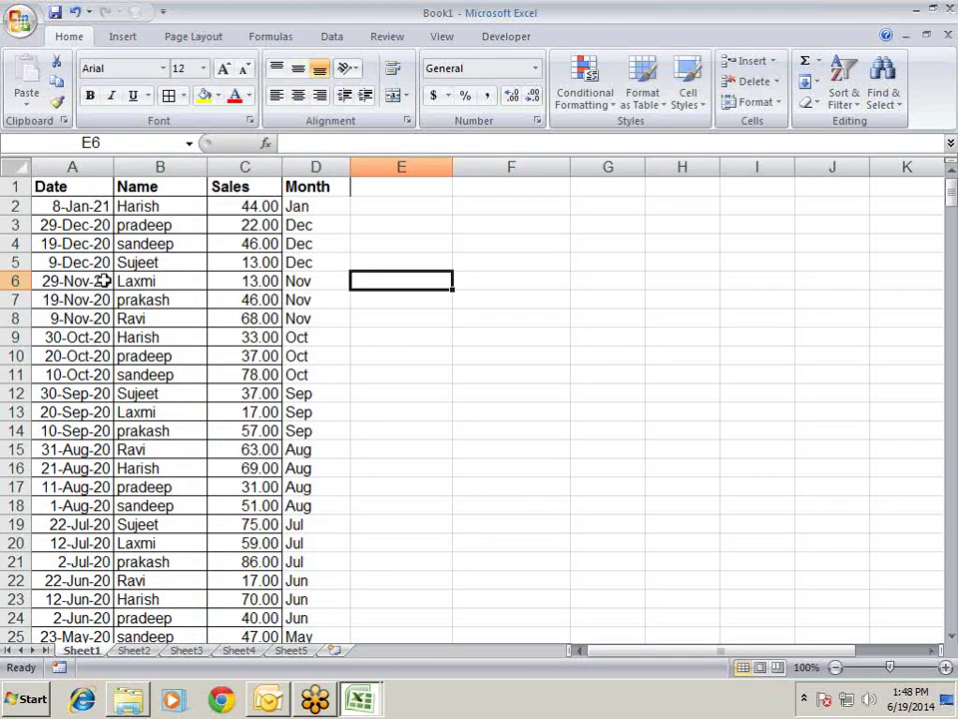
Step: Insert a blank row at row 9
right_click(15, 337)
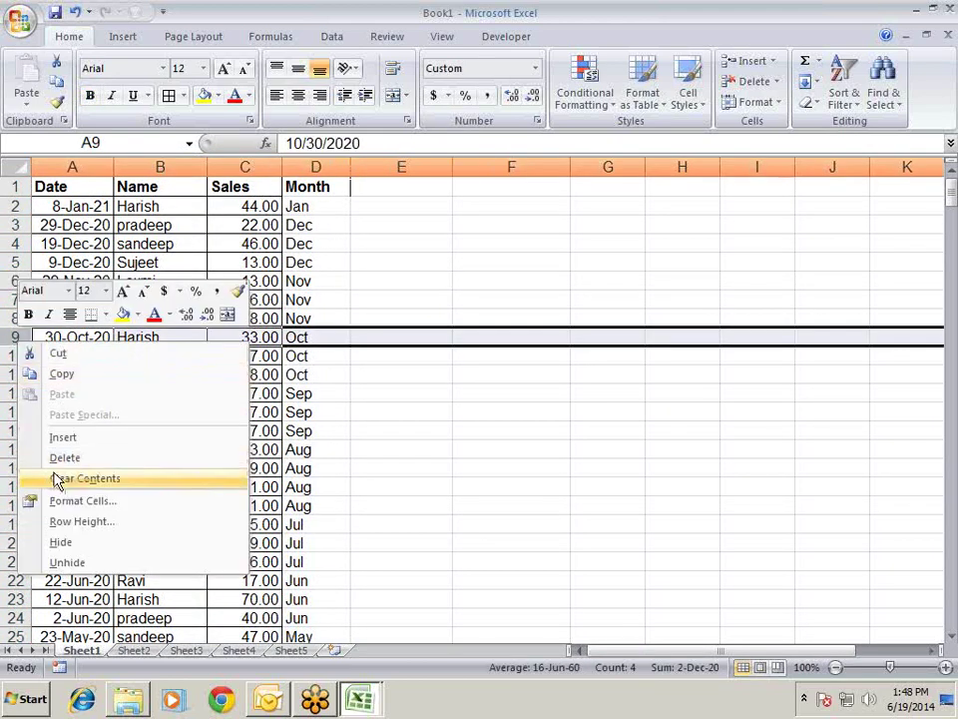
click(63, 437)
click(473, 432)
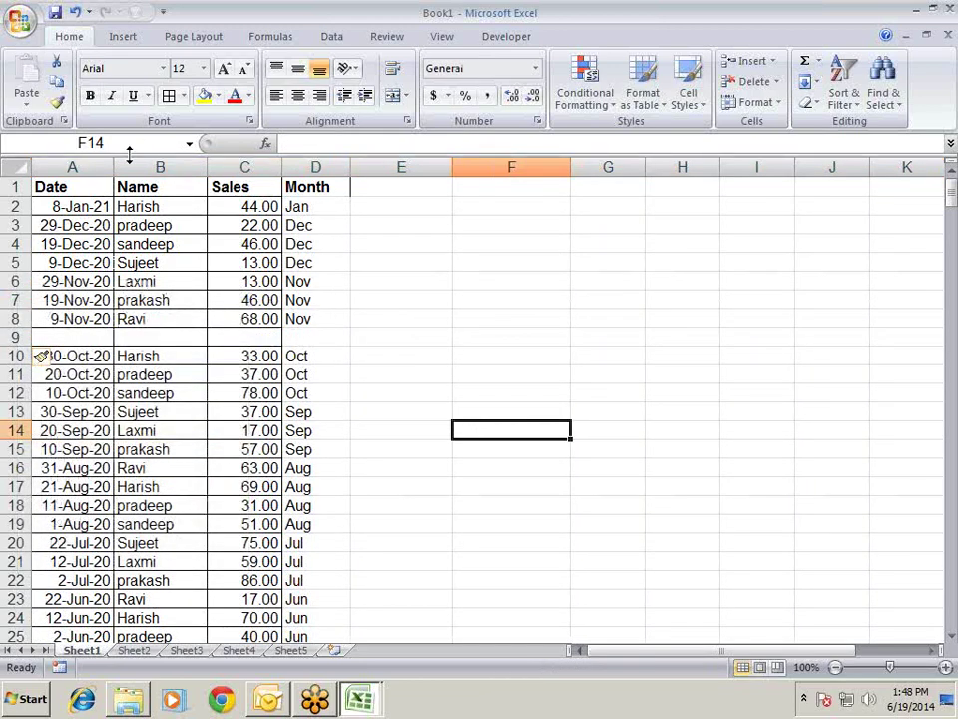
Step: Turn on AutoFilter for the headers from A1 with Ctrl+Shift+L and inspect the Date, Name and Month lists
click(85, 183)
key(ctrl+shift+l)
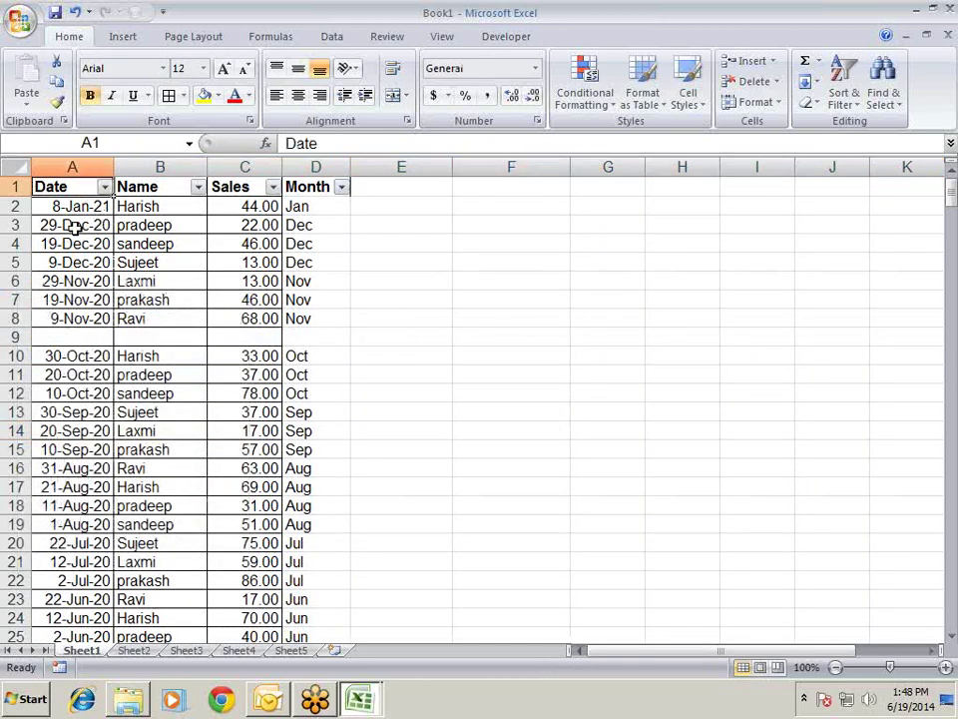
click(104, 187)
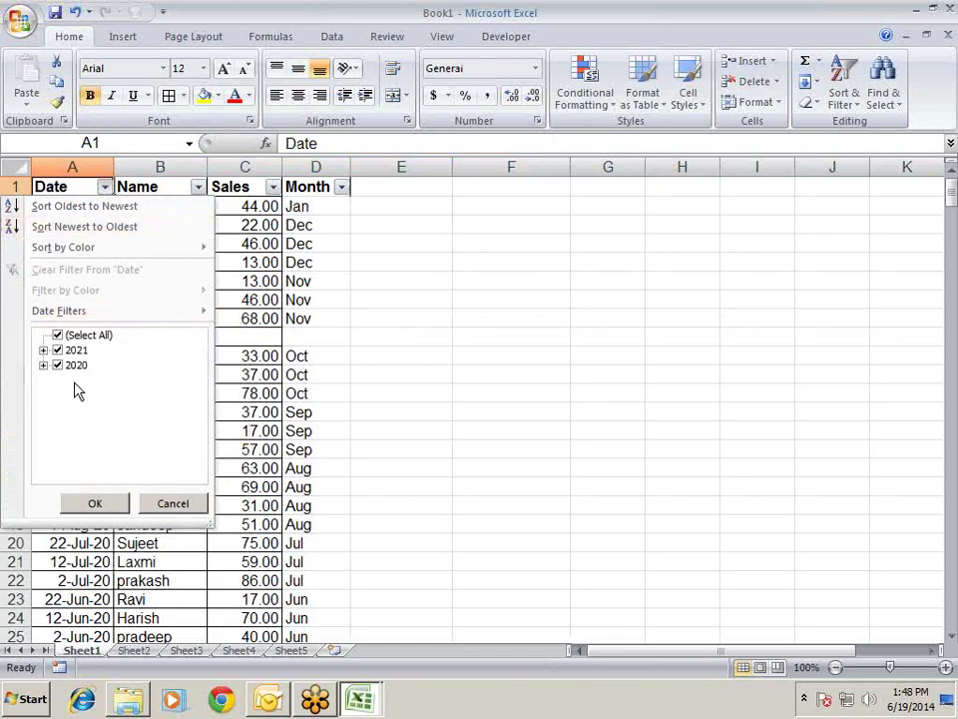
click(288, 198)
click(198, 187)
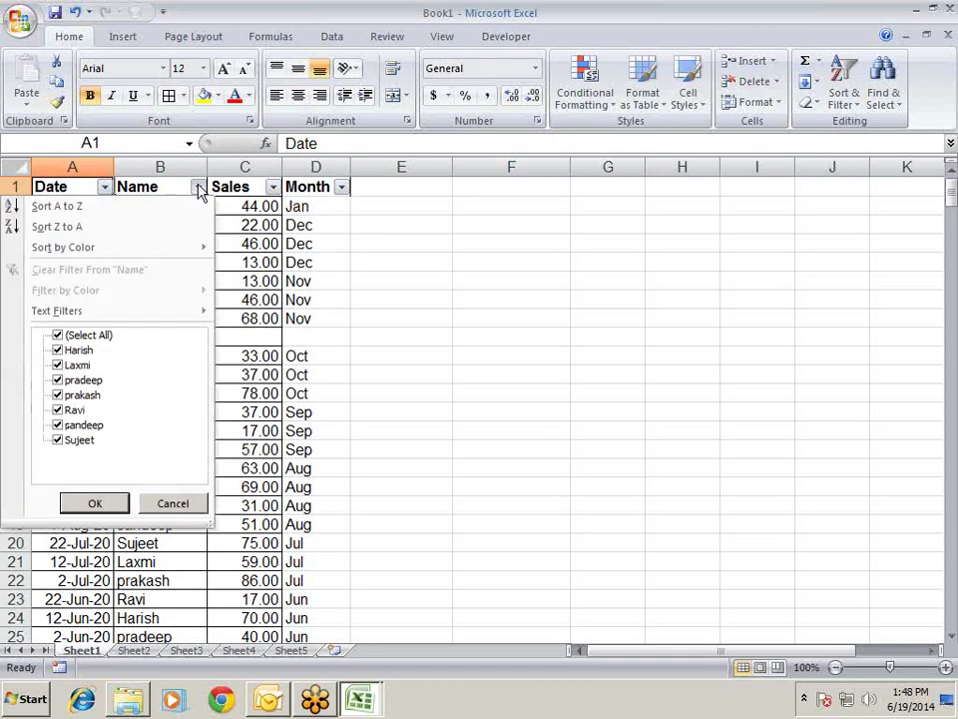
click(258, 225)
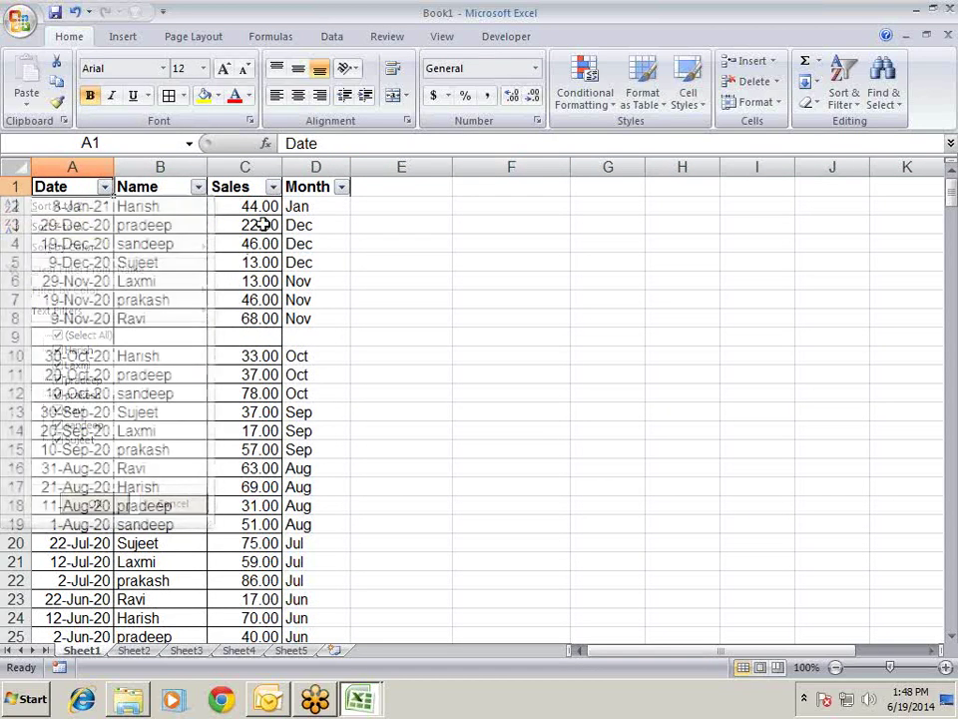
click(341, 186)
key(Escape)
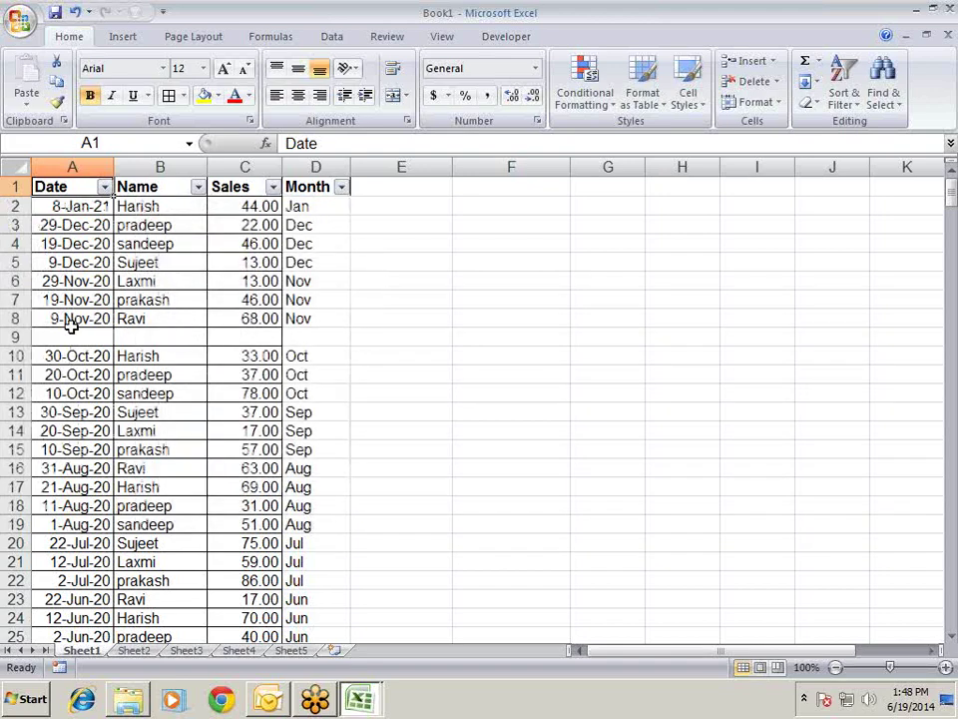
Step: Copy A8's date into A9 and check the Name and Month filter lists for Blanks
click(78, 332)
key(ctrl+apostrophe)
click(419, 340)
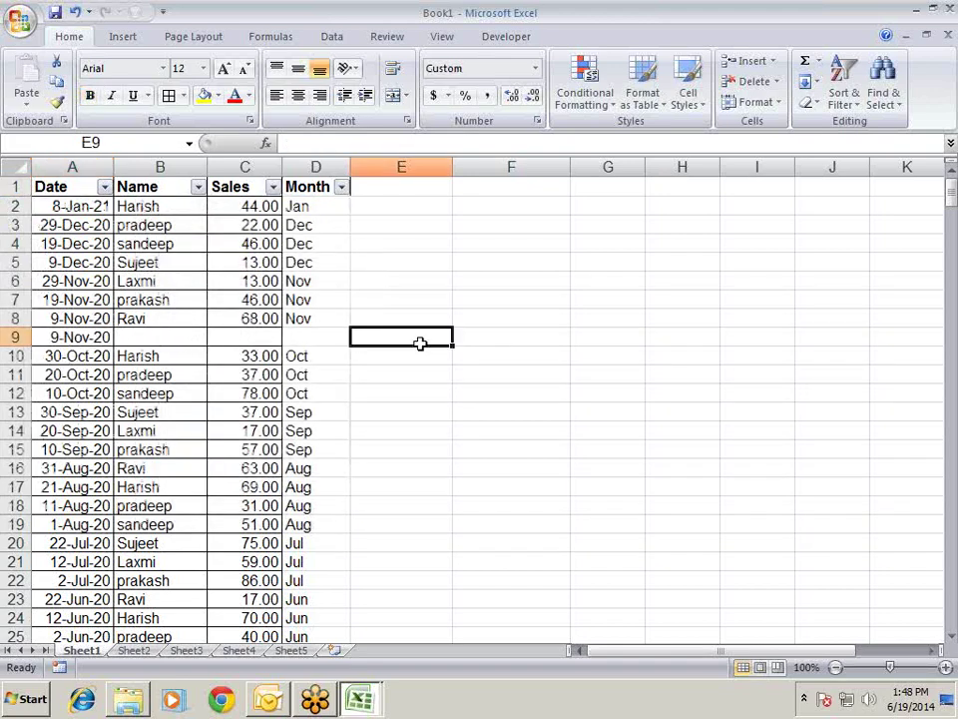
click(199, 188)
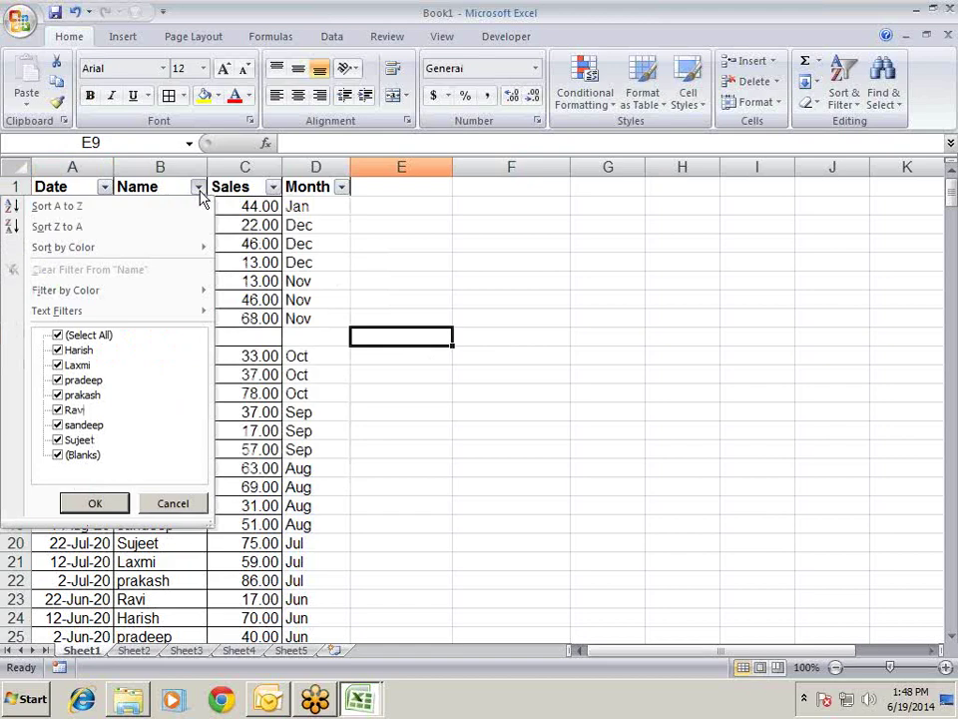
click(340, 187)
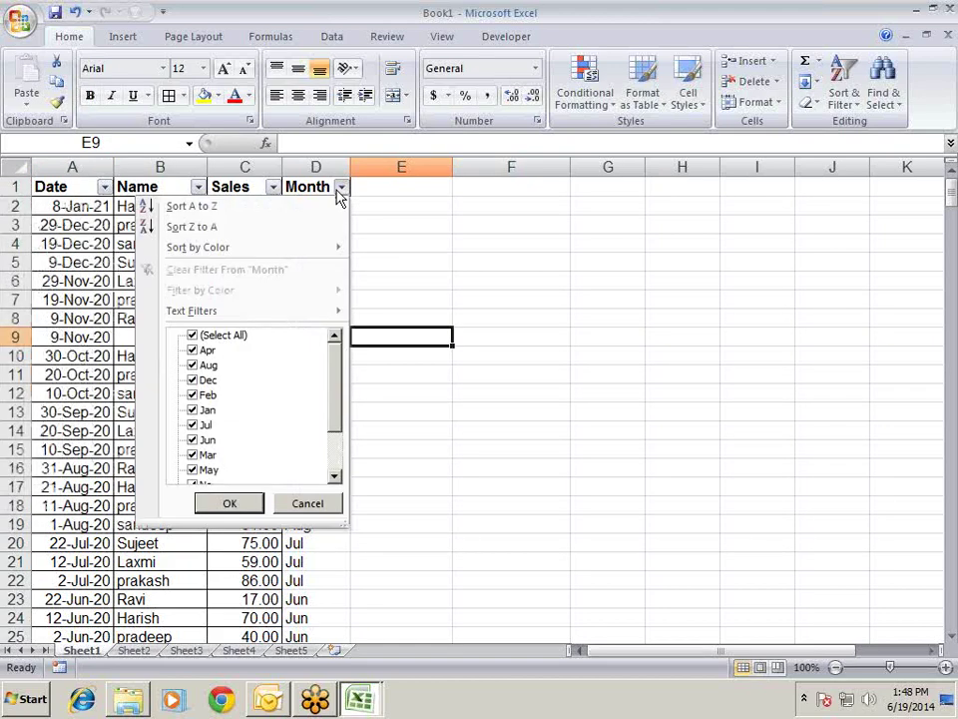
drag(336, 380, 335, 455)
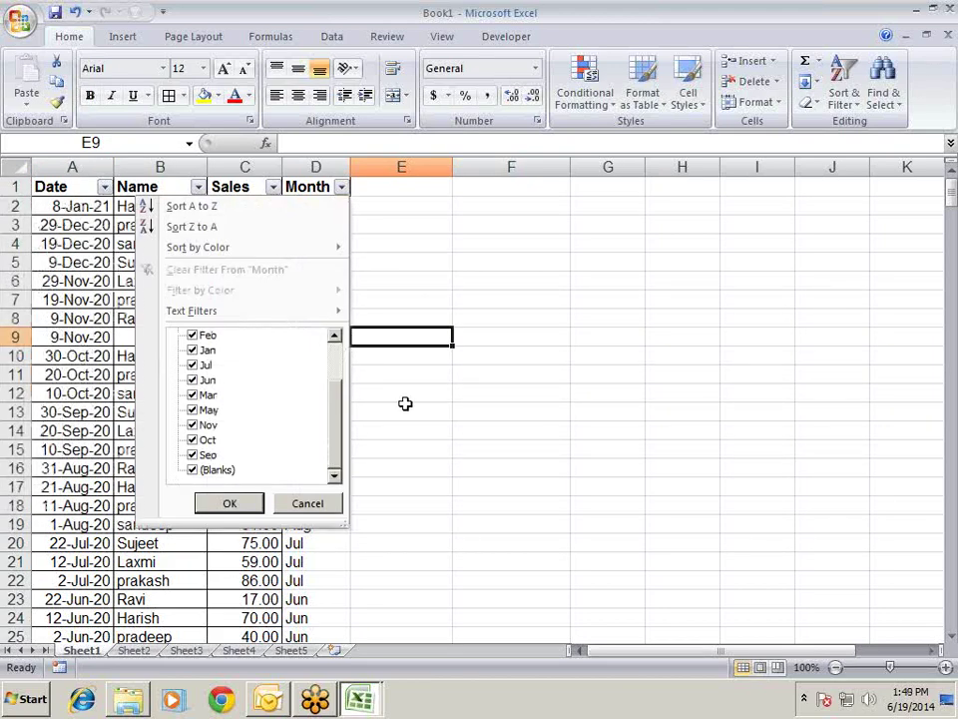
click(440, 316)
Step: Clear A9's date, then select the whole table A1:D368
click(110, 338)
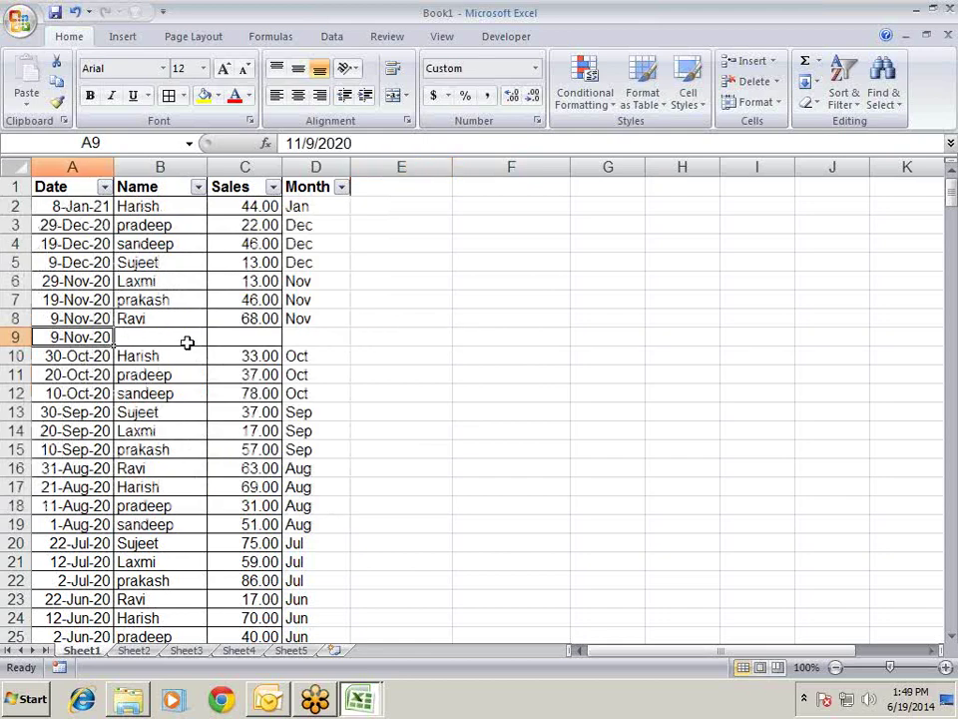
key(Delete)
click(86, 185)
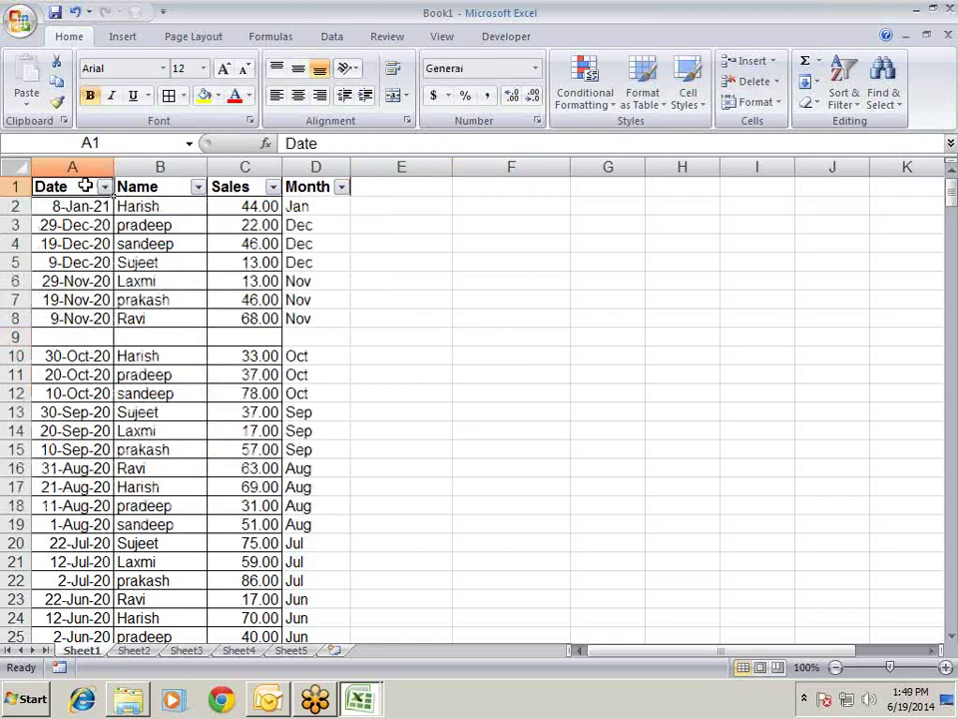
key(ctrl+shift+Right)
key(ctrl+shift+Down)
key(ctrl+shift+Down)
key(ctrl+shift+Down)
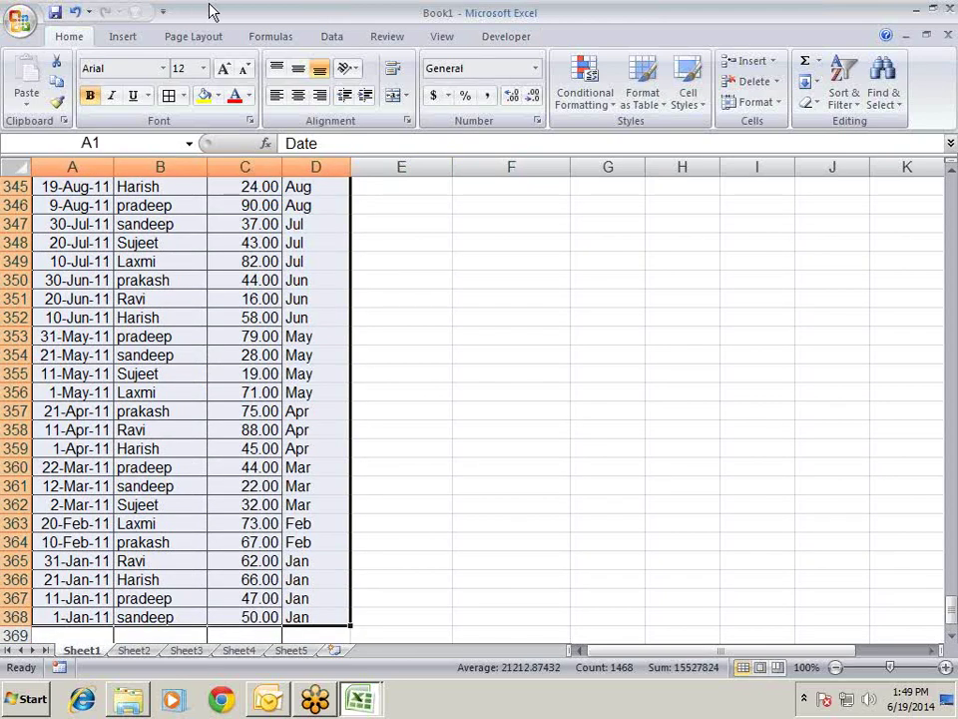
Step: Apply Filter to the selected table from Home > Sort & Filter
click(845, 82)
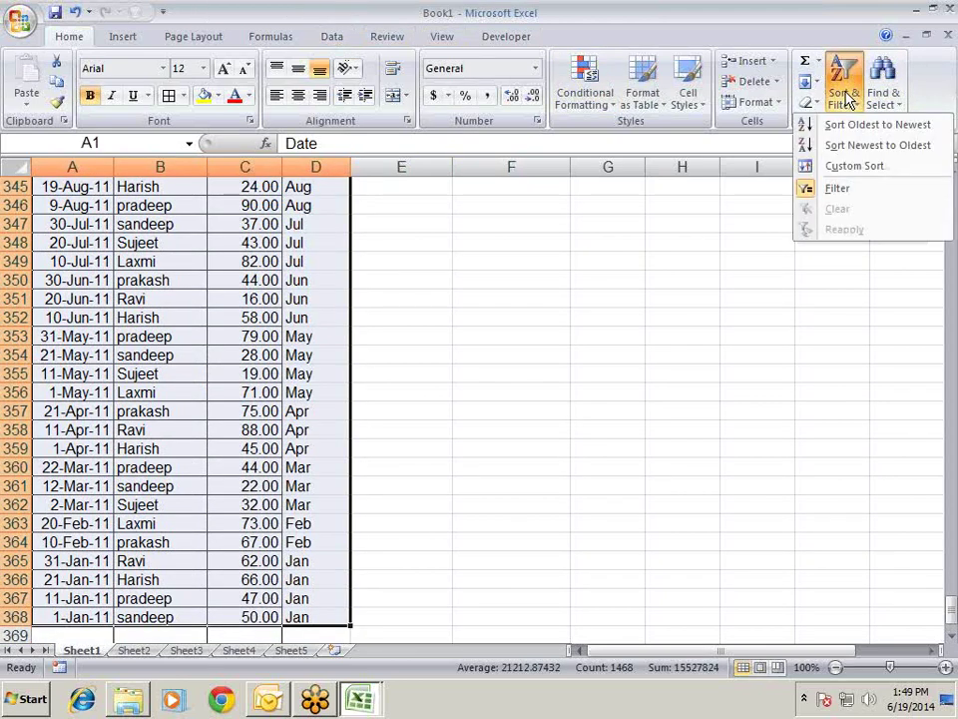
click(839, 195)
click(845, 81)
click(838, 189)
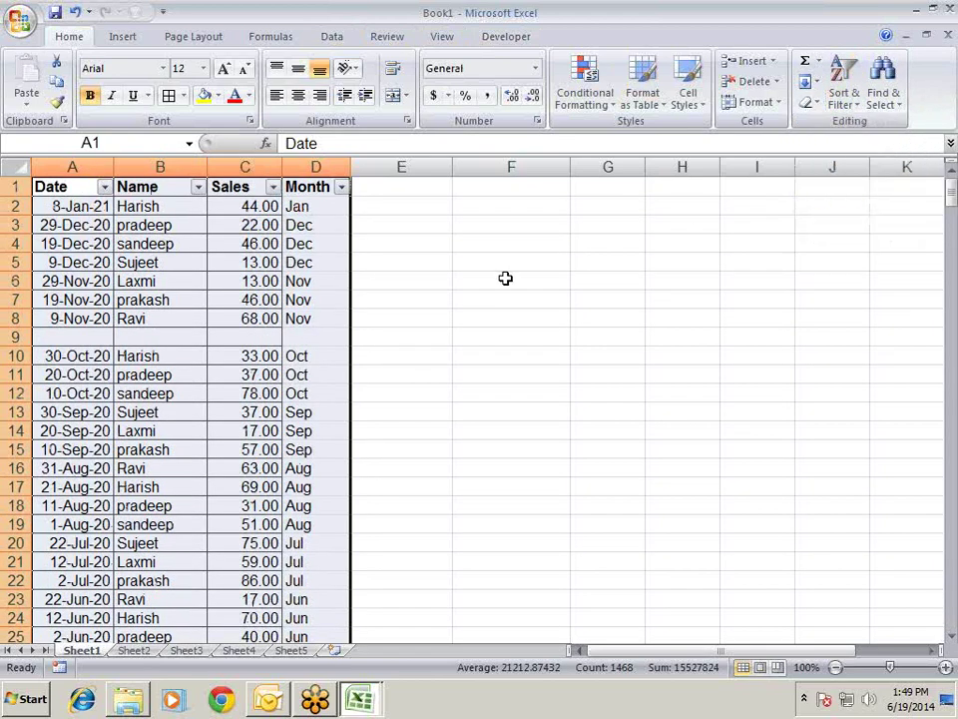
click(434, 242)
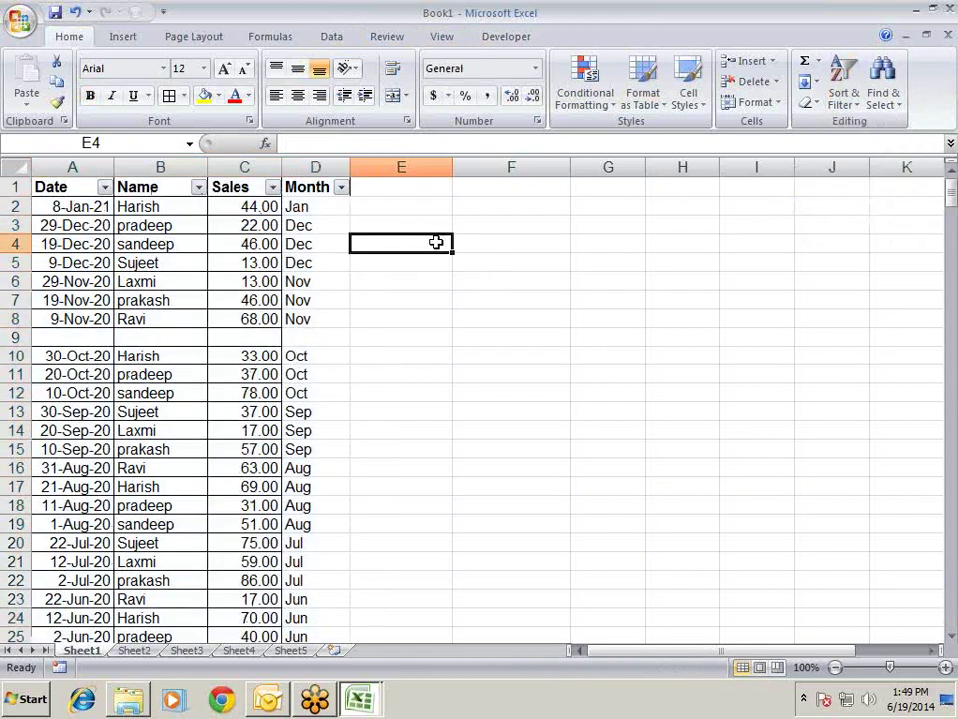
Step: Filter the Month column to show only (Blanks)
click(341, 187)
drag(341, 352, 338, 504)
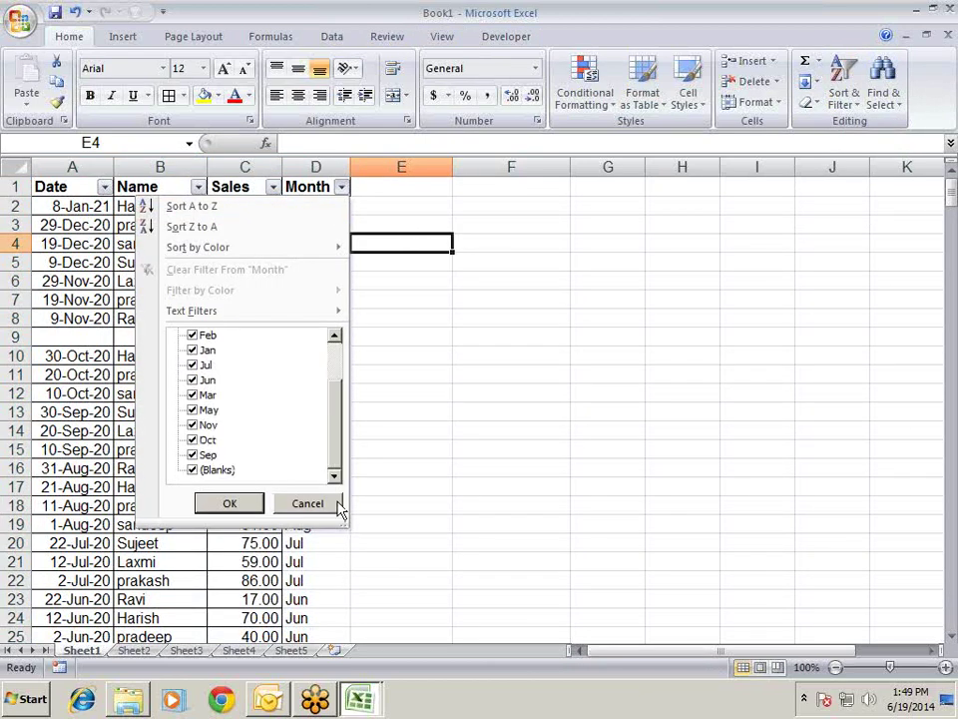
click(517, 302)
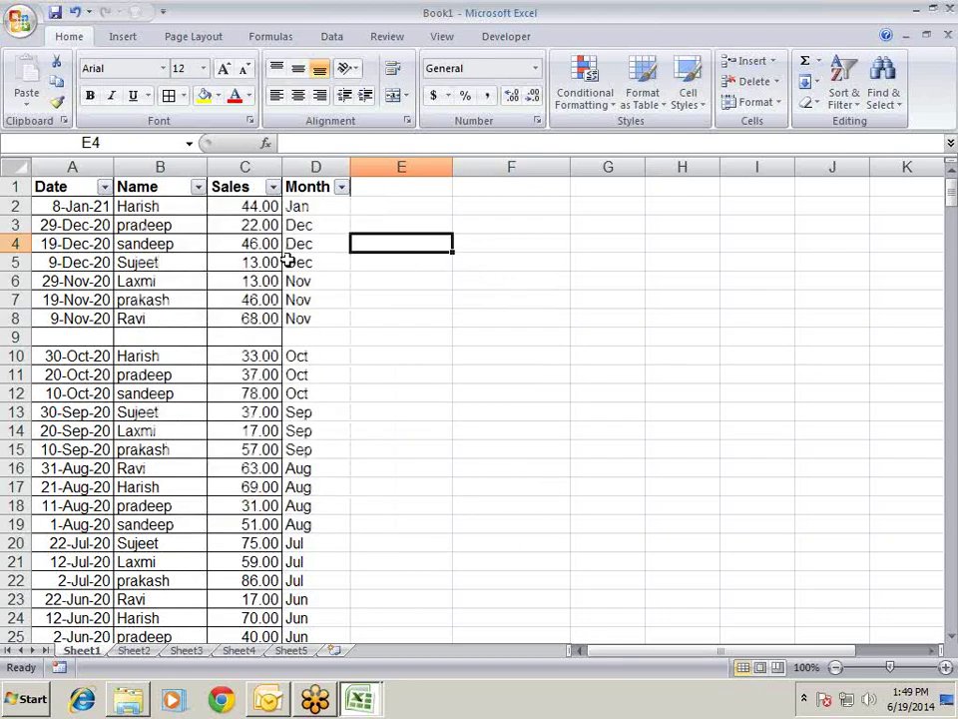
click(342, 187)
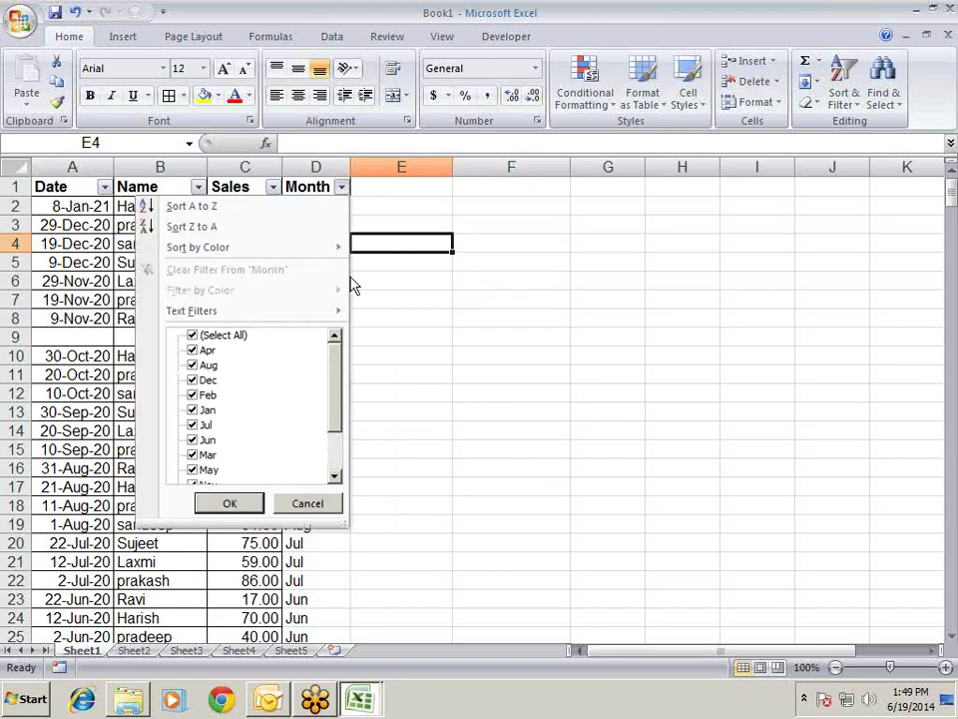
mouse_move(333, 344)
mouse_down()
mouse_move(355, 465)
mouse_move(310, 328)
mouse_move(337, 469)
mouse_up()
click(193, 336)
click(195, 468)
click(229, 503)
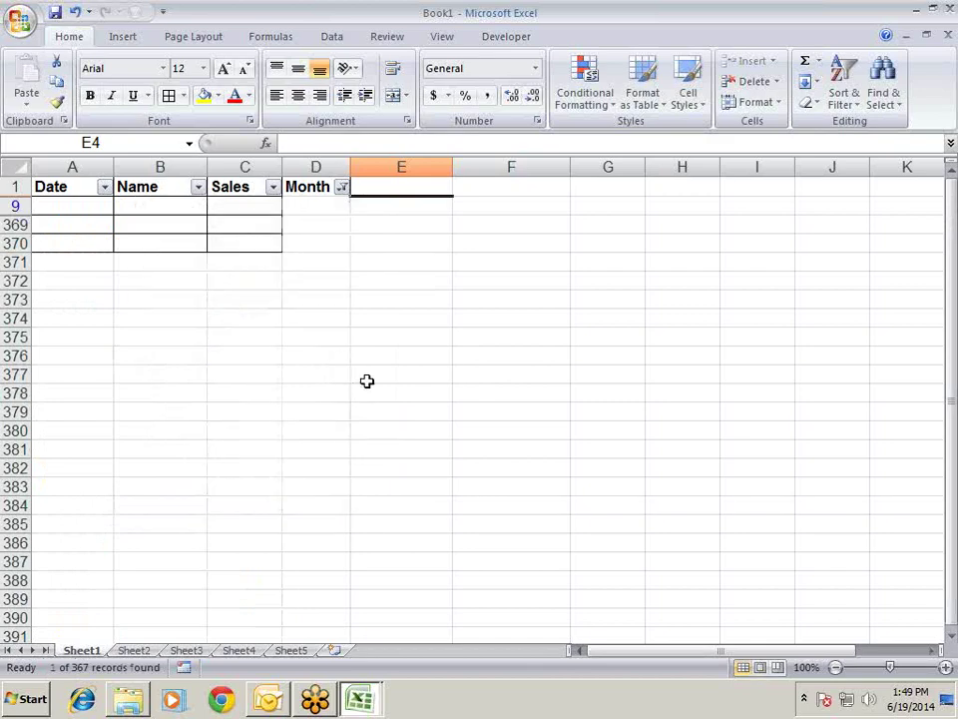
click(366, 381)
Step: Delete the filtered blank rows, row 9 and rows 368 to 370
click(12, 205)
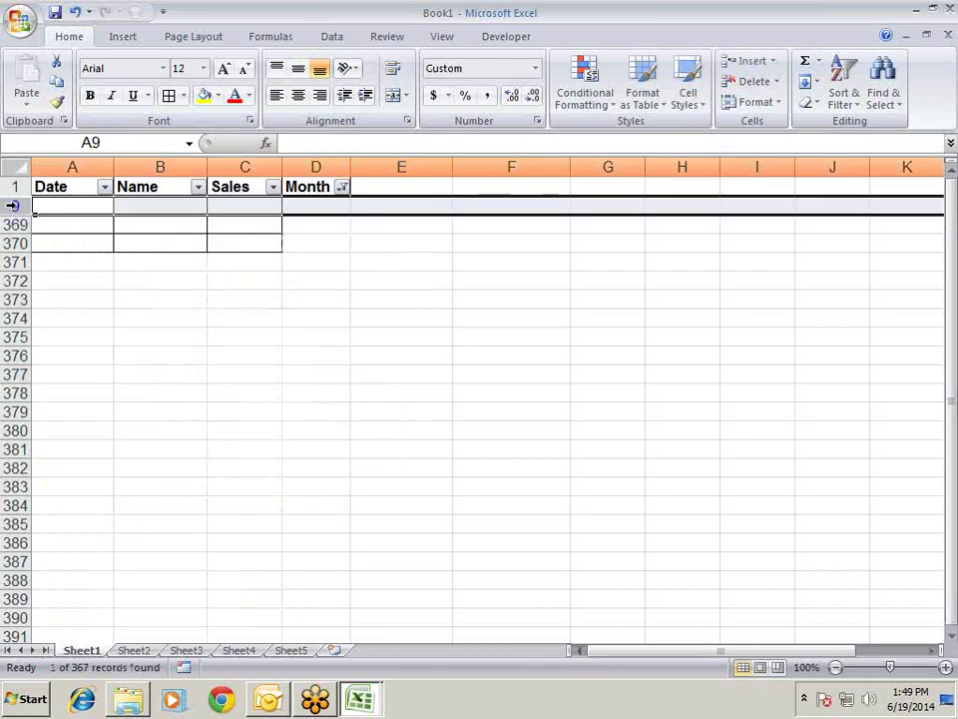
key(ctrl+minus)
click(244, 281)
click(10, 206)
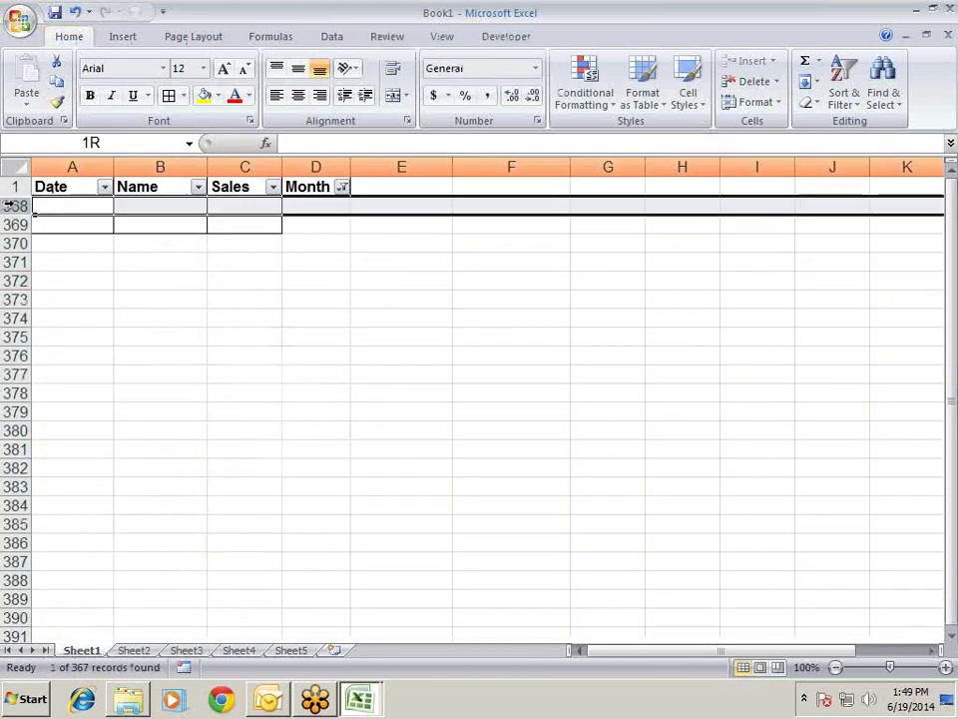
drag(10, 206, 17, 243)
key(alt+e)
key(d)
click(129, 248)
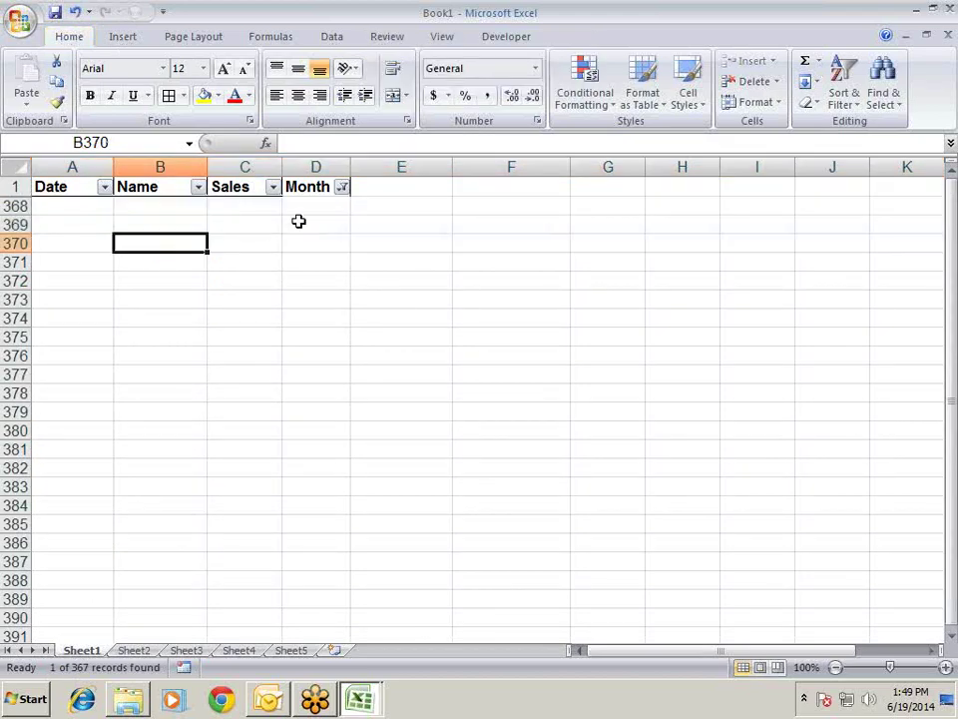
Step: Re-select all months in the Month filter so every row shows
click(343, 187)
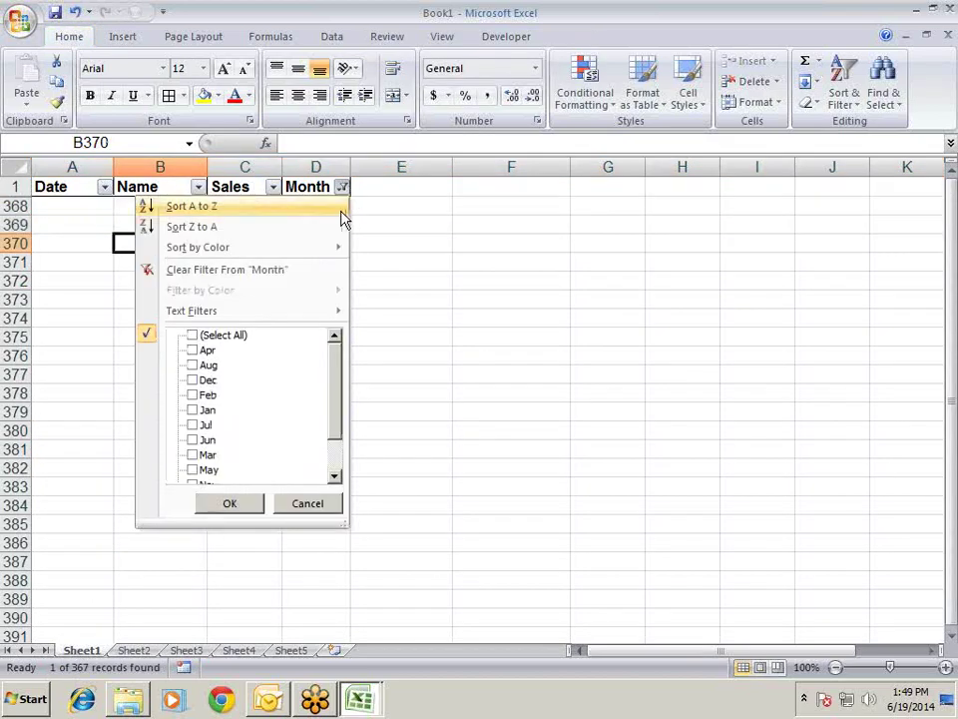
click(220, 337)
click(240, 503)
scroll(308, 186, down, 5)
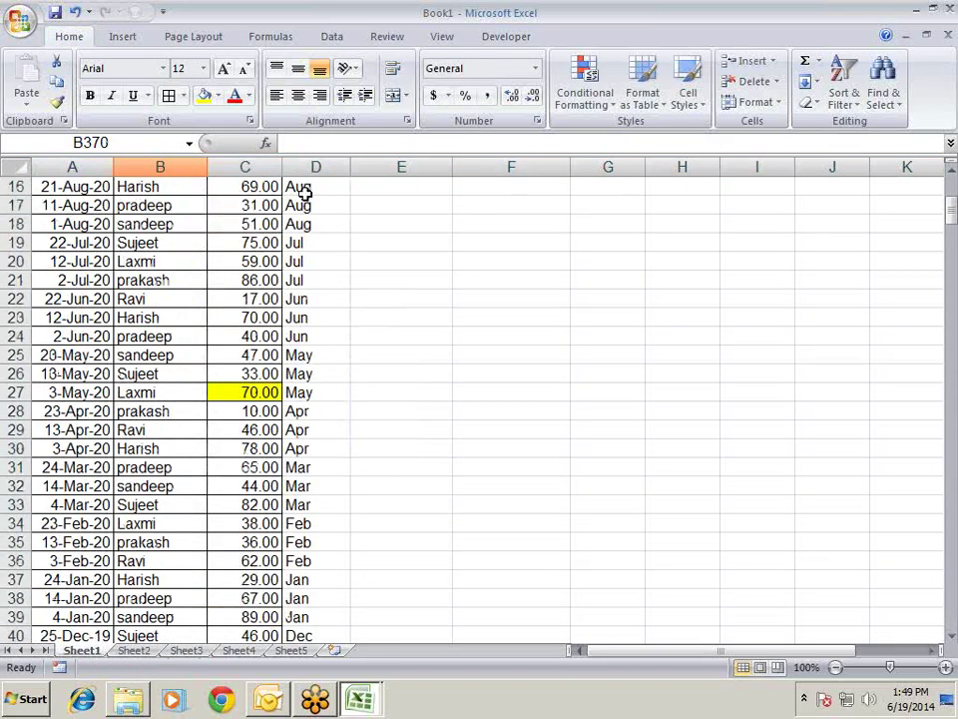
scroll(308, 186, up, 5)
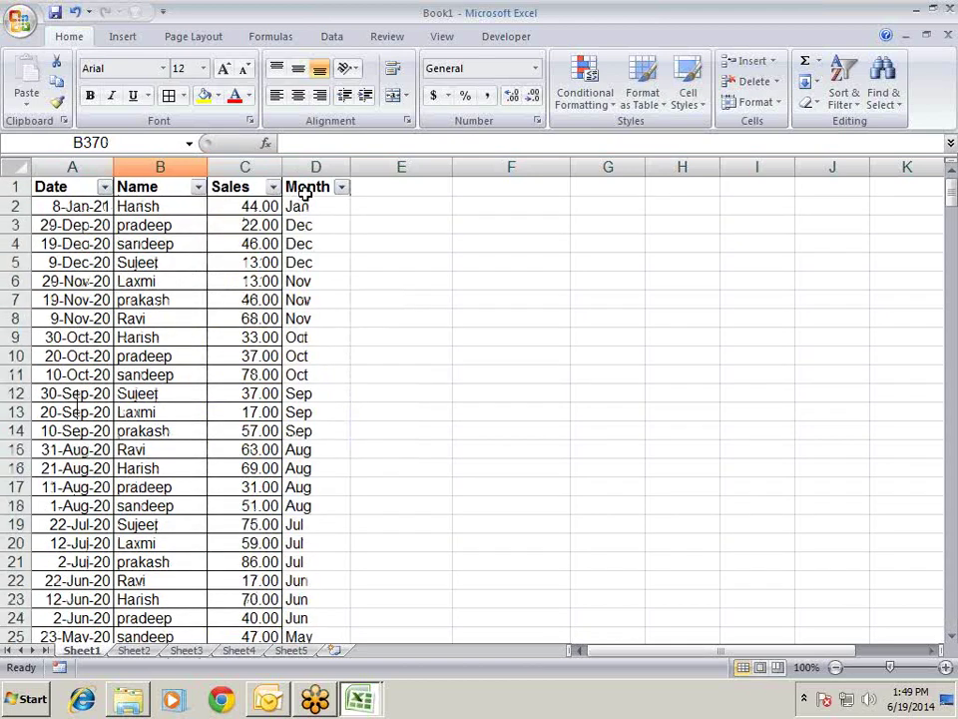
click(500, 243)
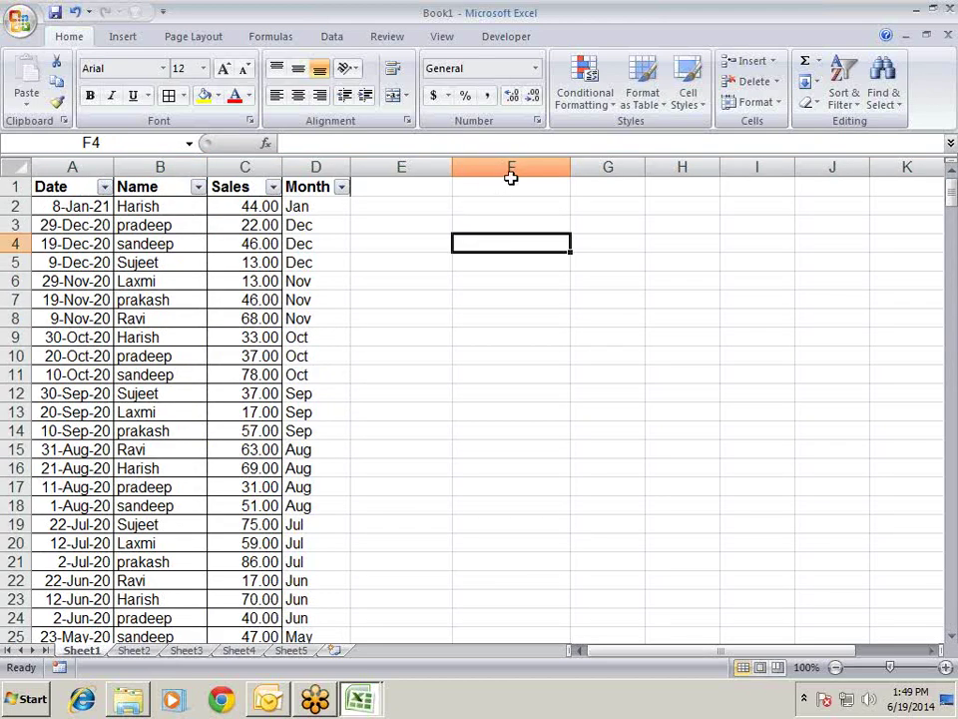
Step: Apply All Borders to the Month column D1:D367
click(317, 187)
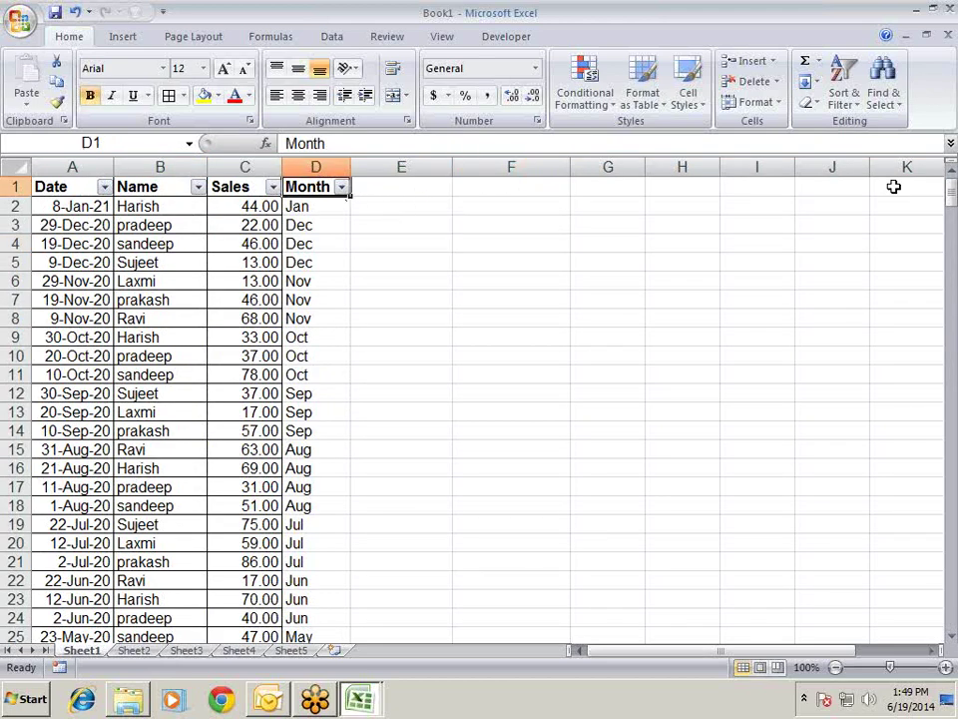
key(shift+Down)
key(ctrl+shift+Down)
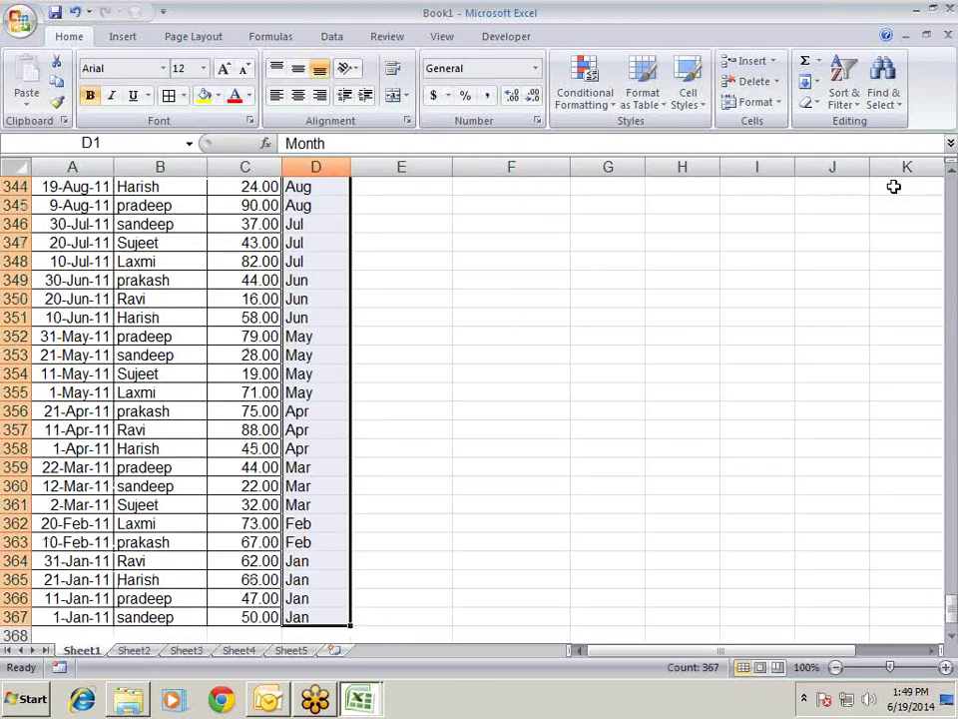
key(alt+h)
key(b)
key(a)
key(Left)
key(Left)
key(Left)
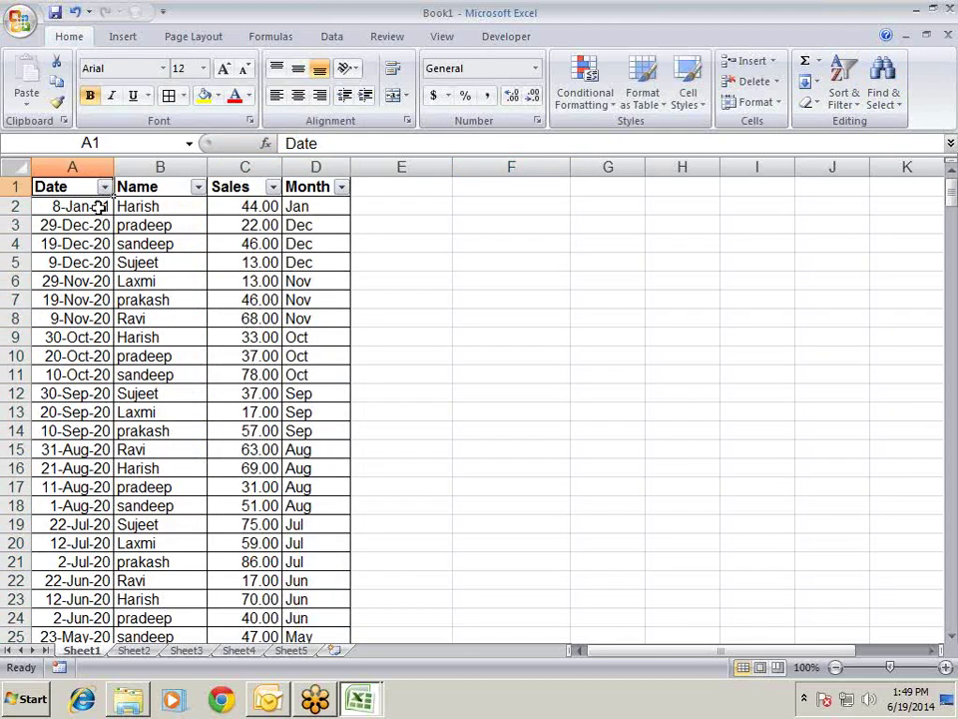
click(150, 204)
click(256, 220)
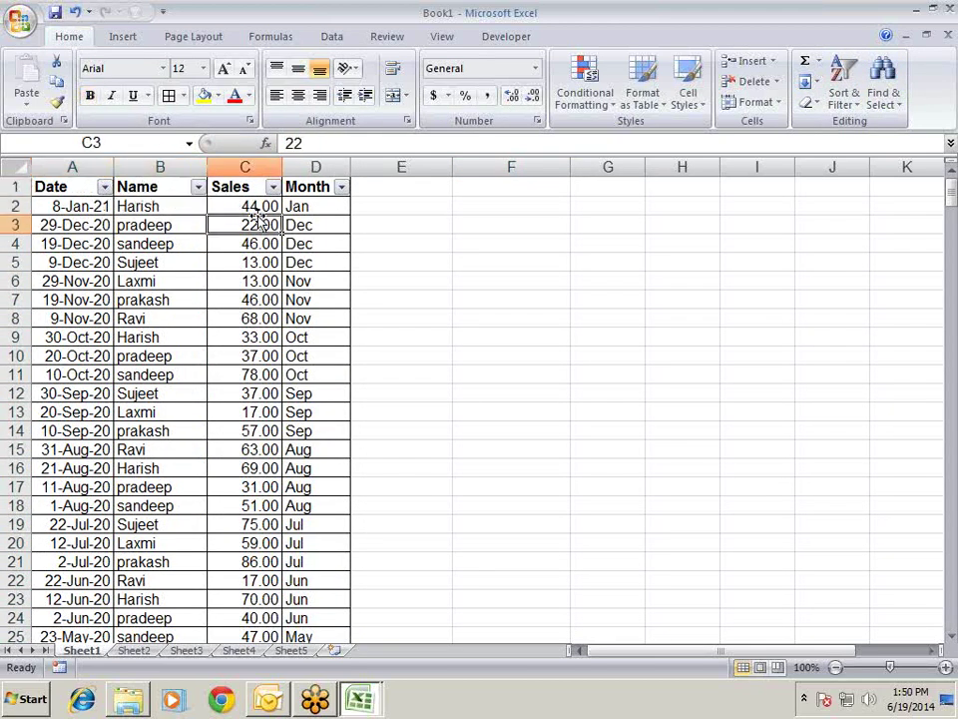
Step: In the Date filter, expand then collapse 2020 and March, and untick (Select All)
click(105, 188)
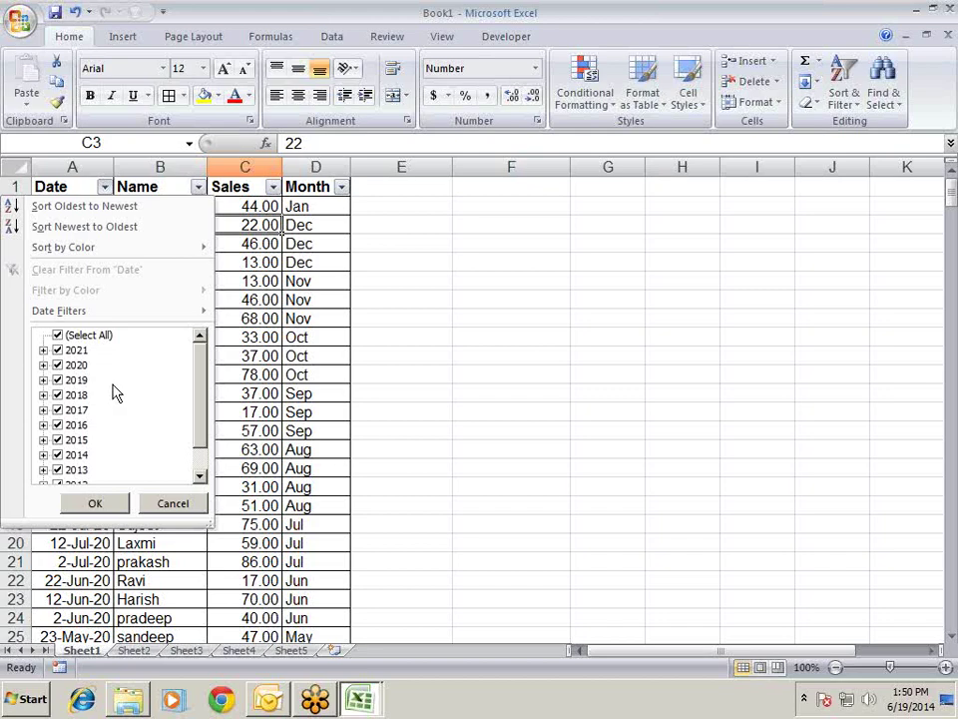
click(44, 365)
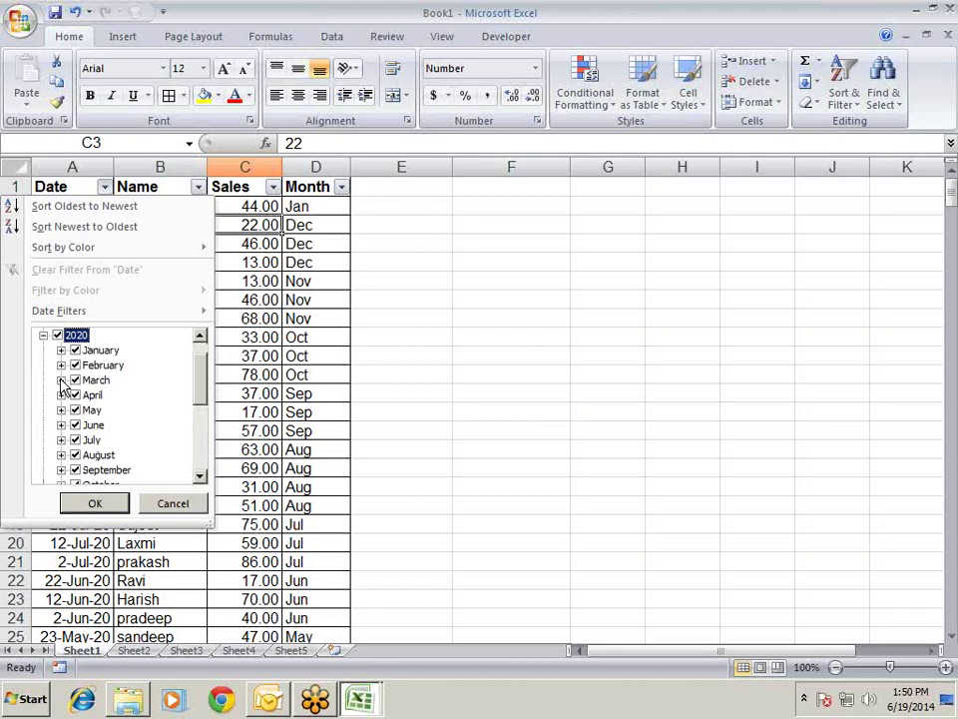
click(61, 380)
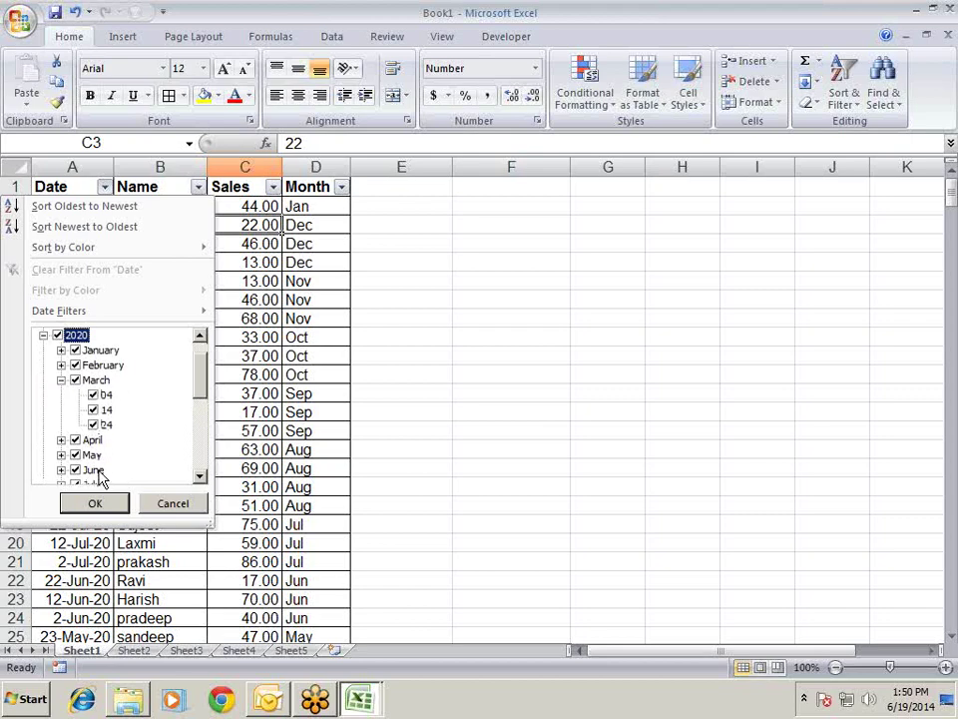
click(61, 380)
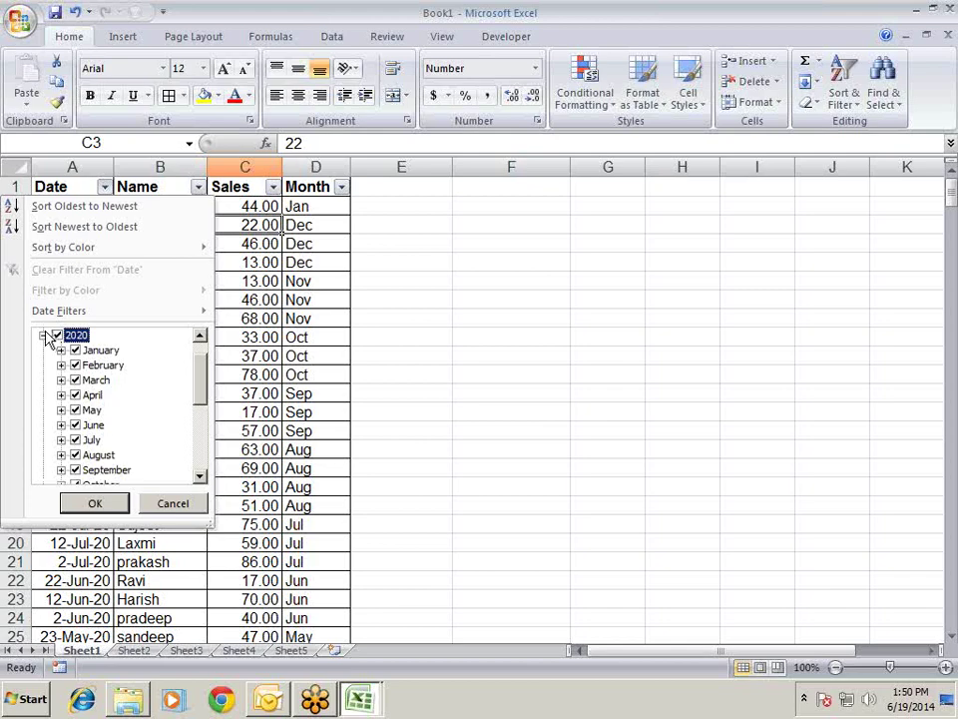
click(43, 337)
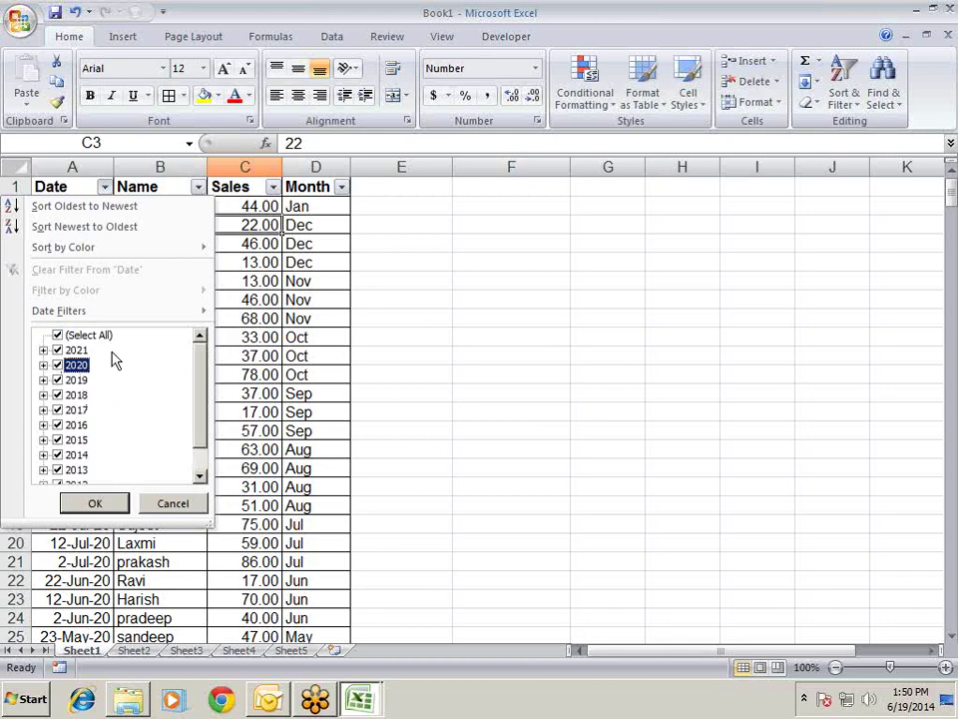
click(58, 337)
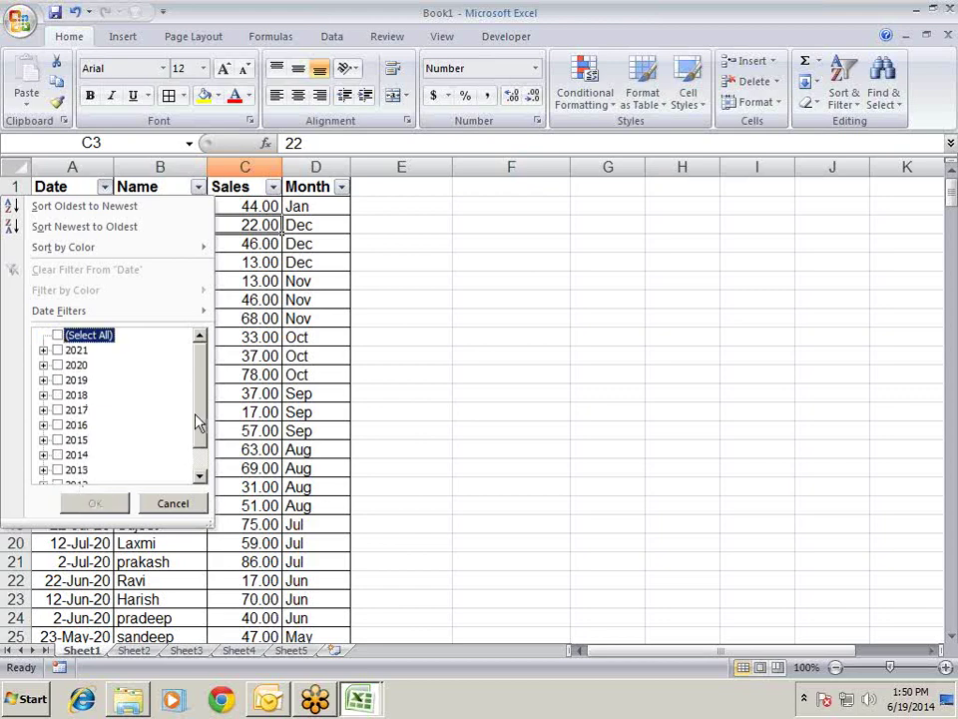
scroll(198, 423, down, 1)
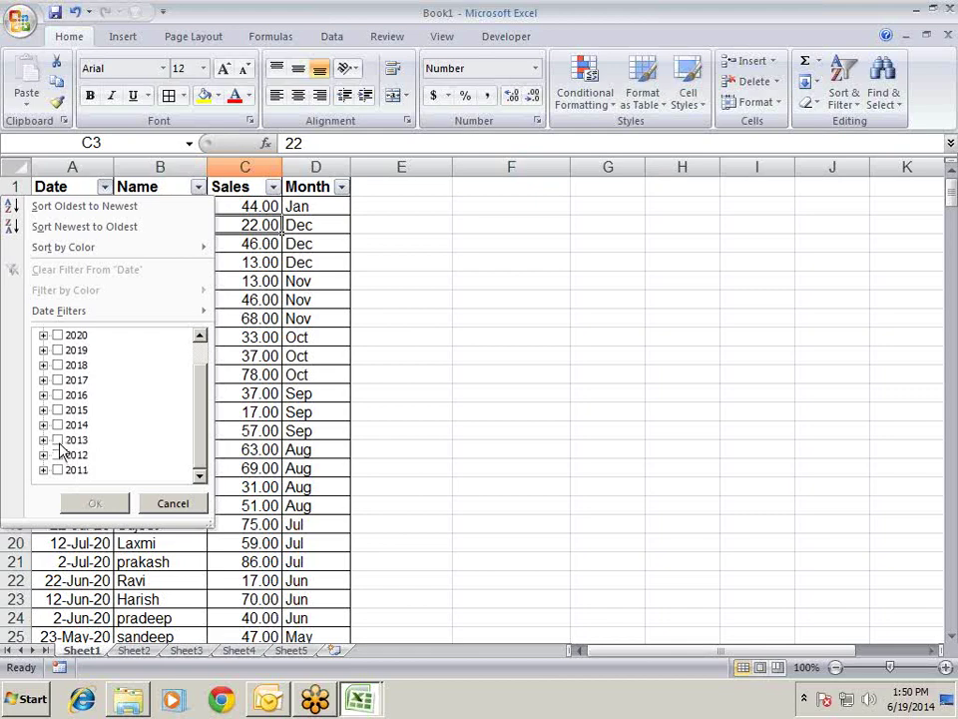
Step: In the Date filter list, tick all of 2013 except January, February and March
click(43, 439)
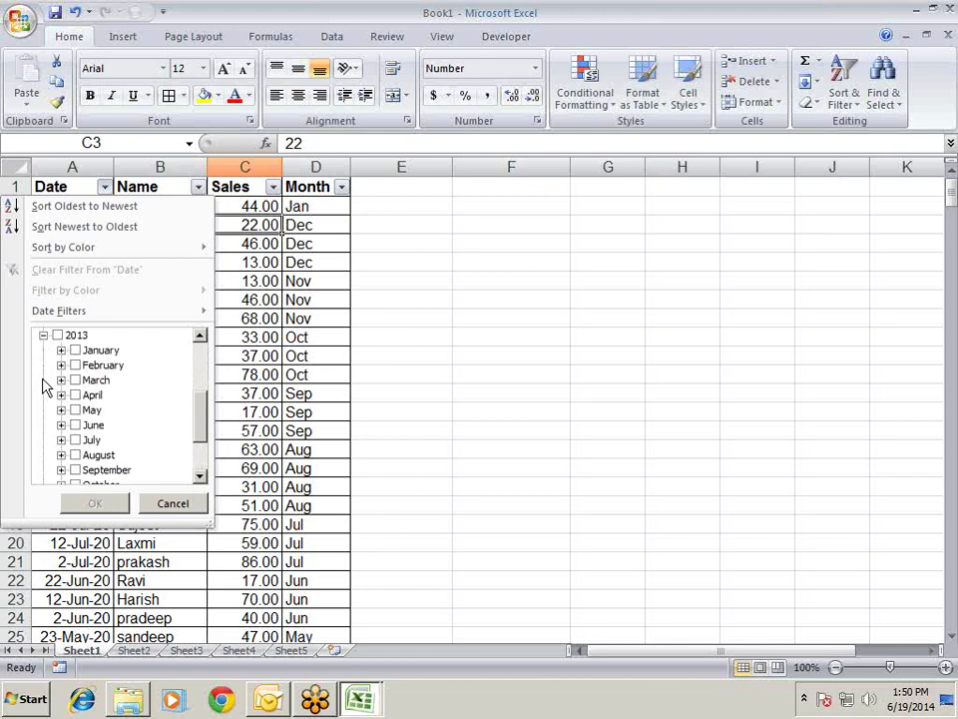
click(43, 337)
scroll(127, 400, up, 1)
scroll(128, 399, down, 1)
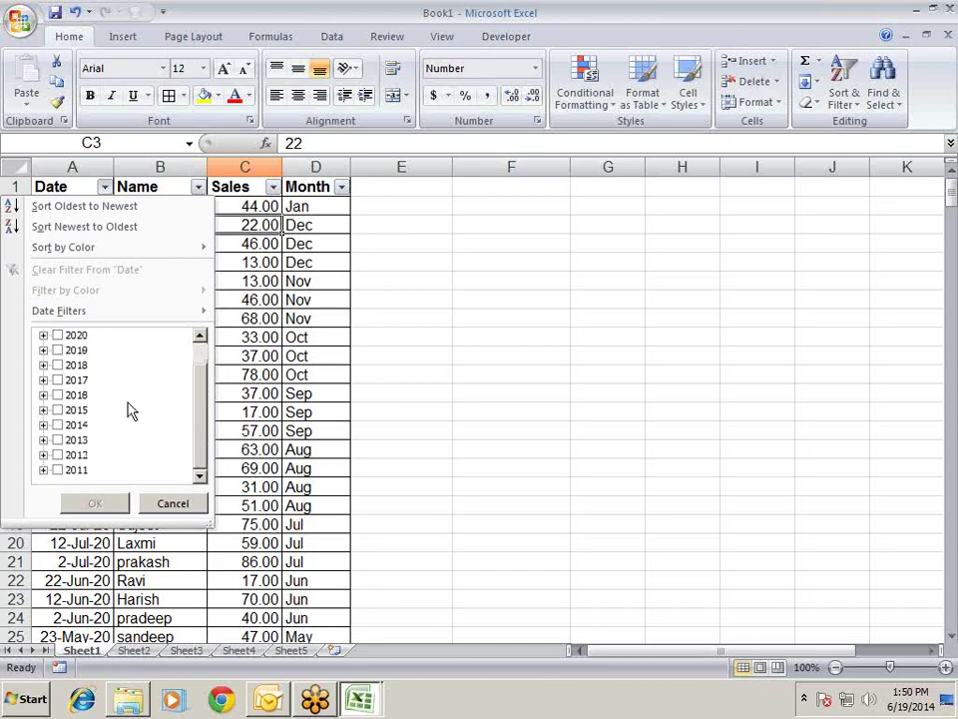
click(58, 440)
click(43, 441)
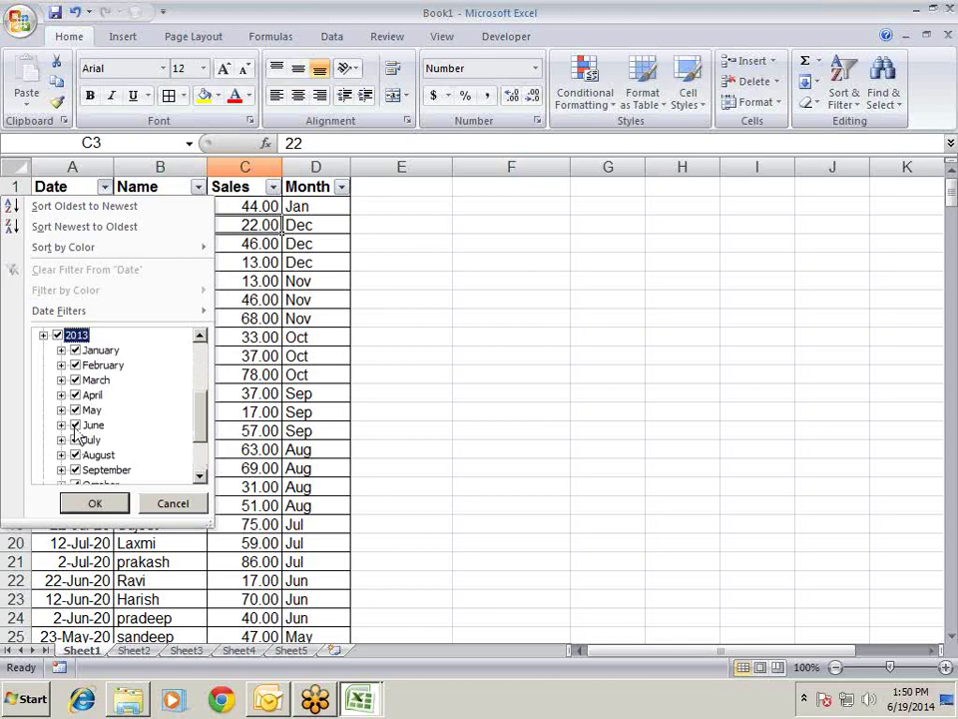
click(75, 350)
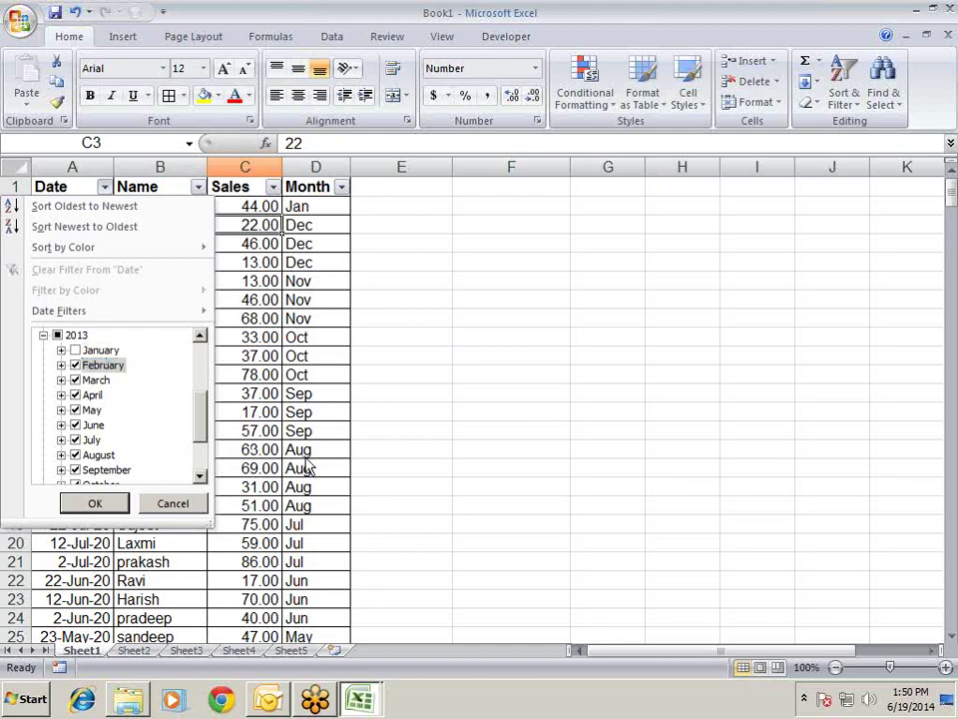
click(76, 365)
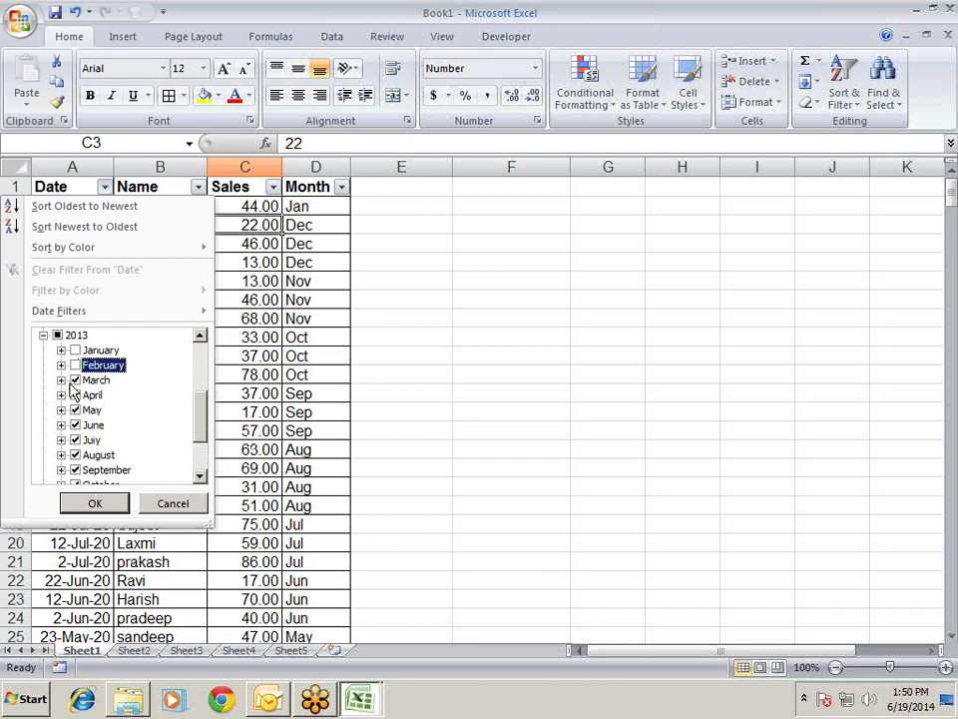
click(75, 381)
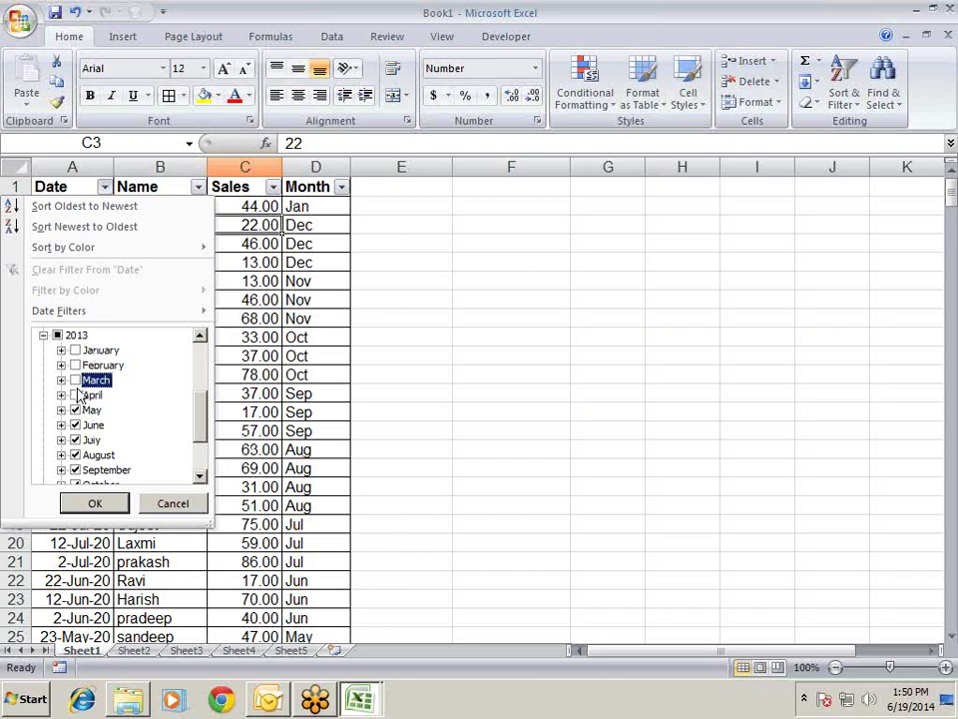
Step: Tick January, February and March 2014 and apply the April 2013–March 2014 filter
scroll(113, 428, up, 3)
scroll(90, 446, down, 1)
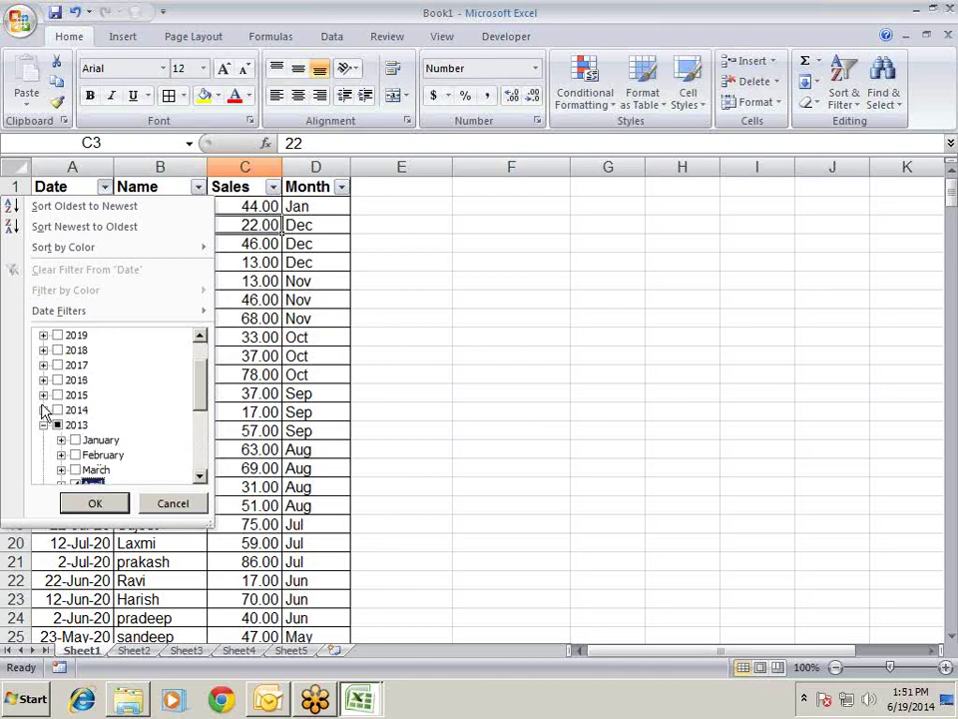
click(44, 410)
click(76, 350)
click(76, 365)
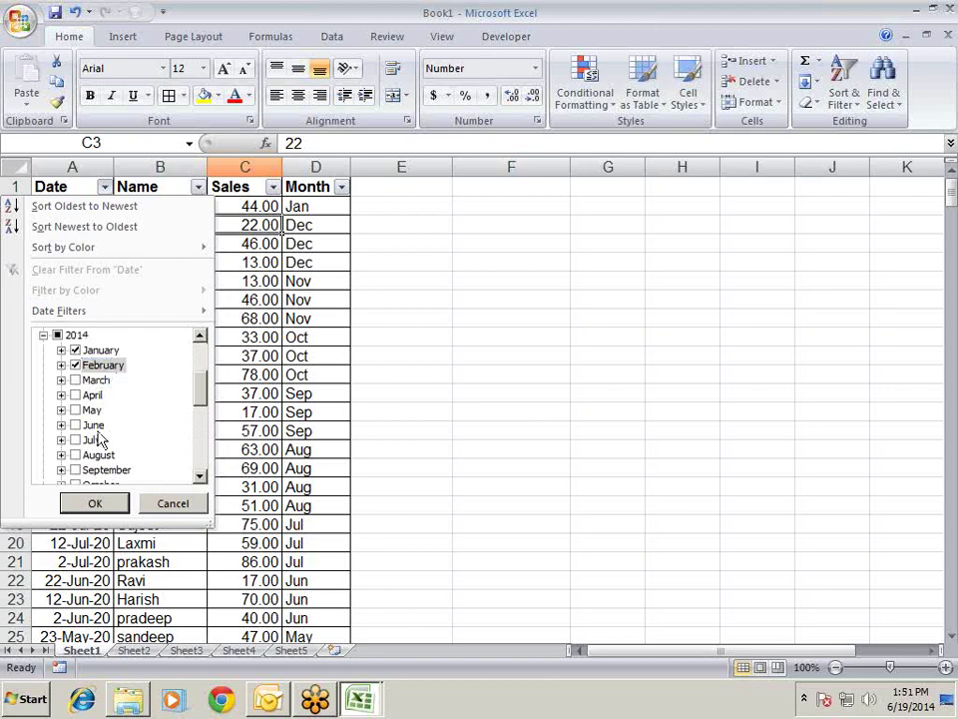
click(76, 381)
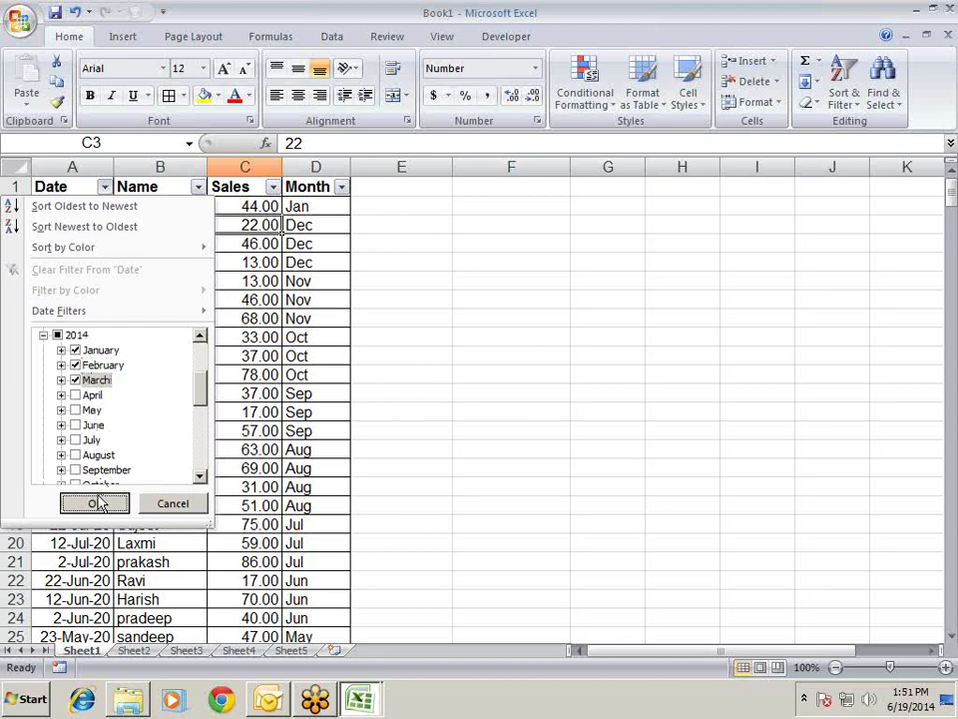
click(95, 502)
Step: Tick all years in the Date filter list, then close it without applying
scroll(120, 315, down, 5)
scroll(120, 314, up, 5)
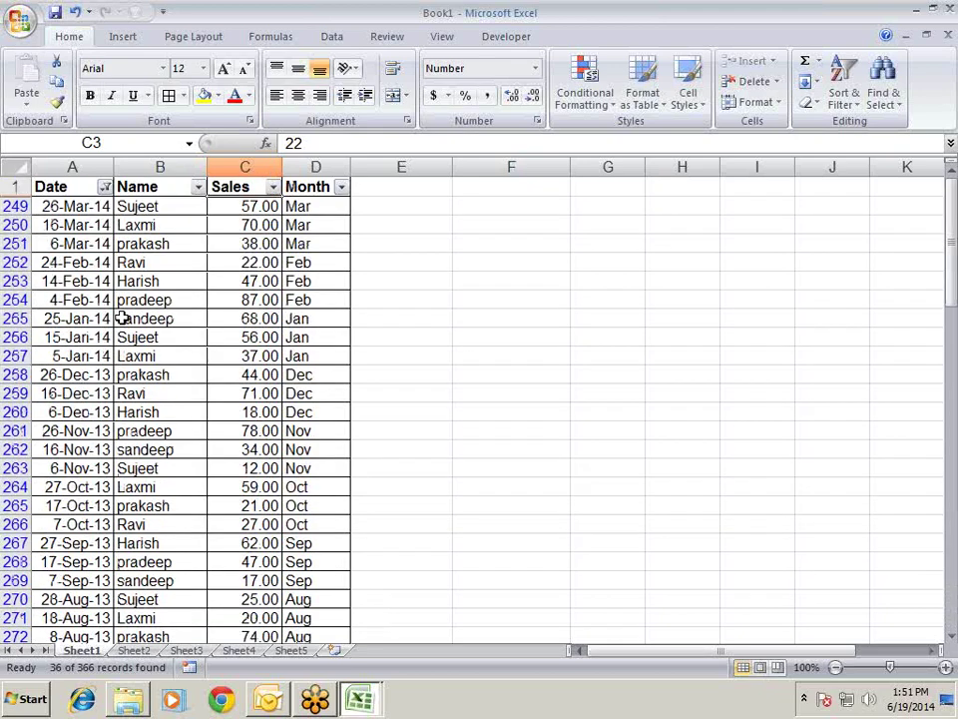
click(104, 187)
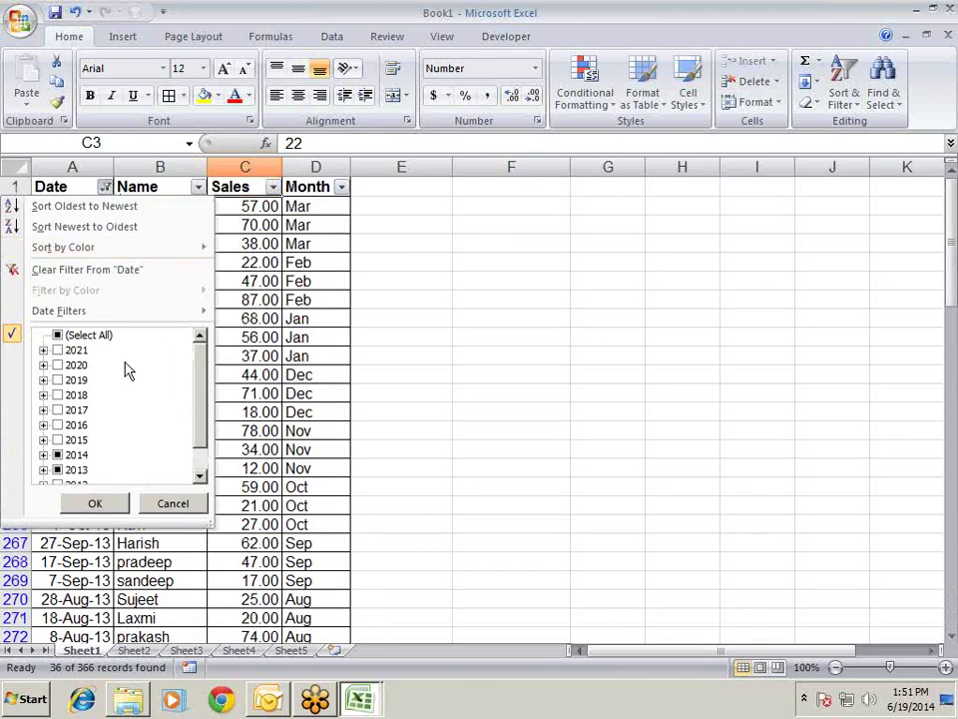
click(57, 334)
scroll(201, 374, down, 1)
scroll(160, 467, down, 1)
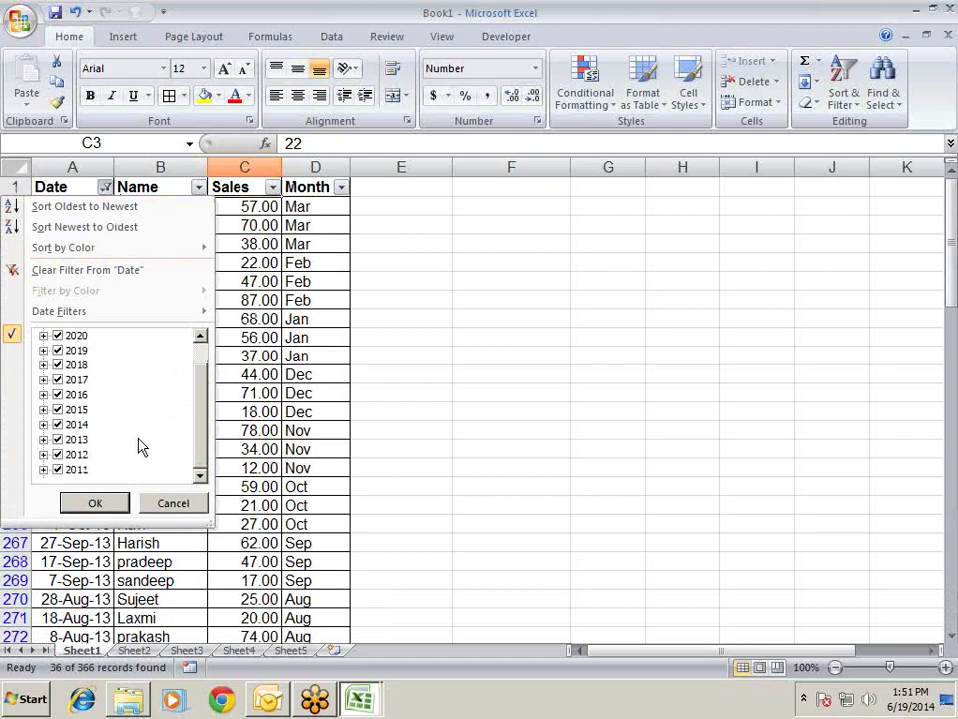
key(Escape)
Step: Enter the text 20.12.13 in A251 and filter the Date column to include that entry
click(104, 242)
text(20)
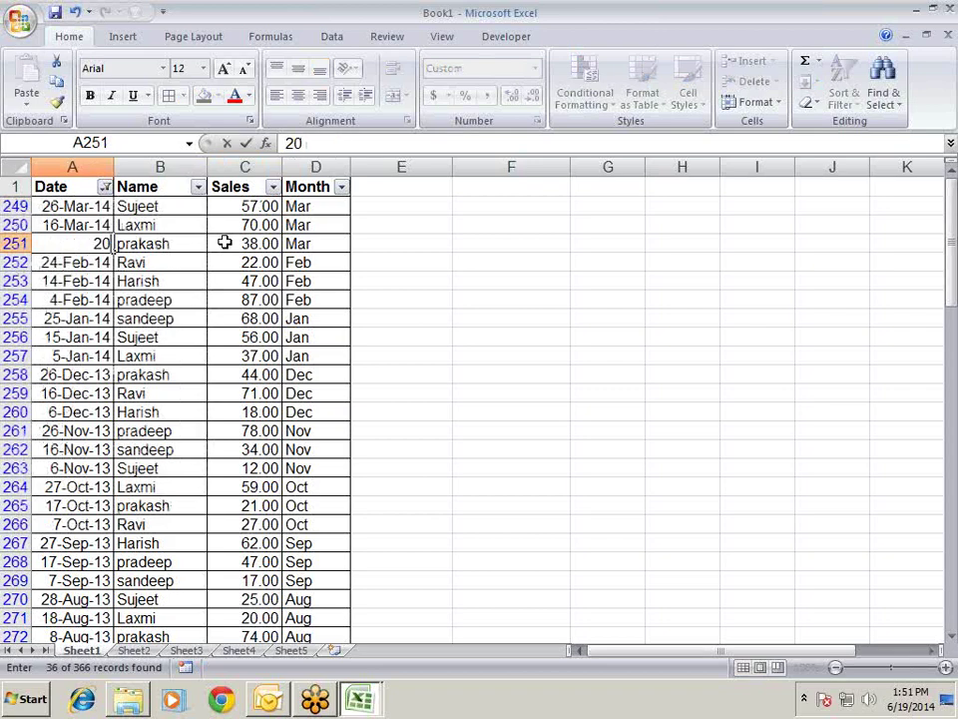
text(.12.13)
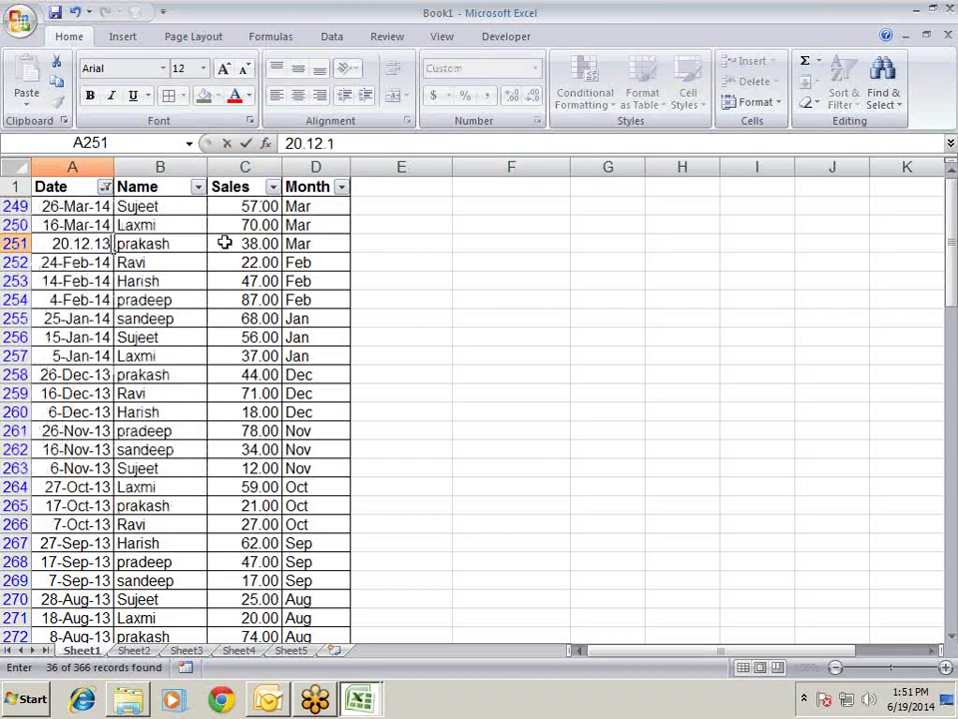
key(Return)
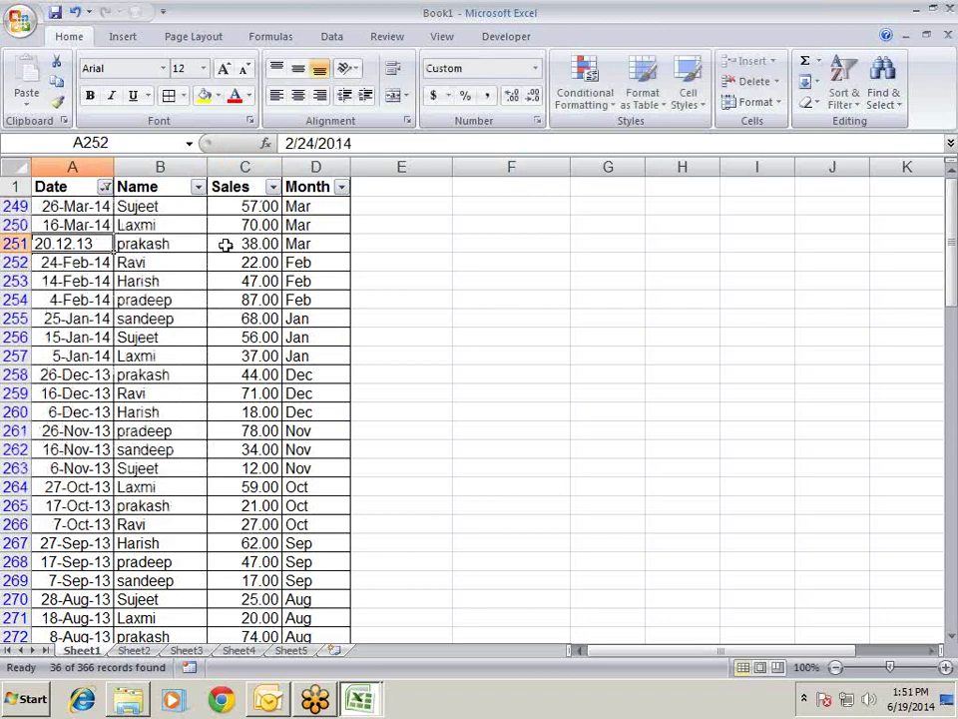
key(Up)
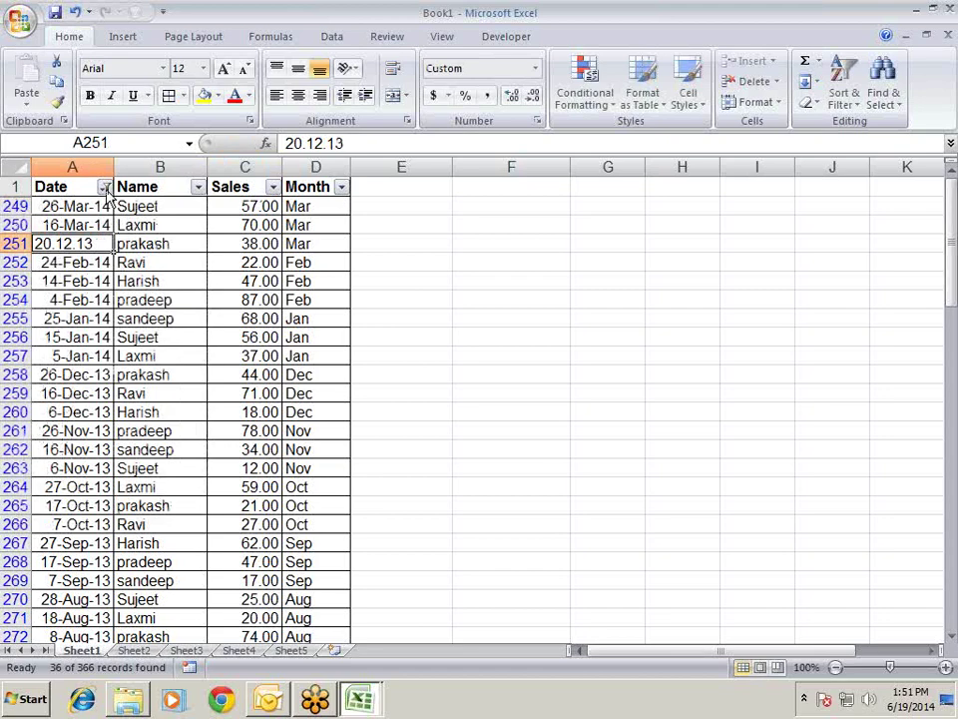
click(104, 187)
drag(197, 349, 195, 459)
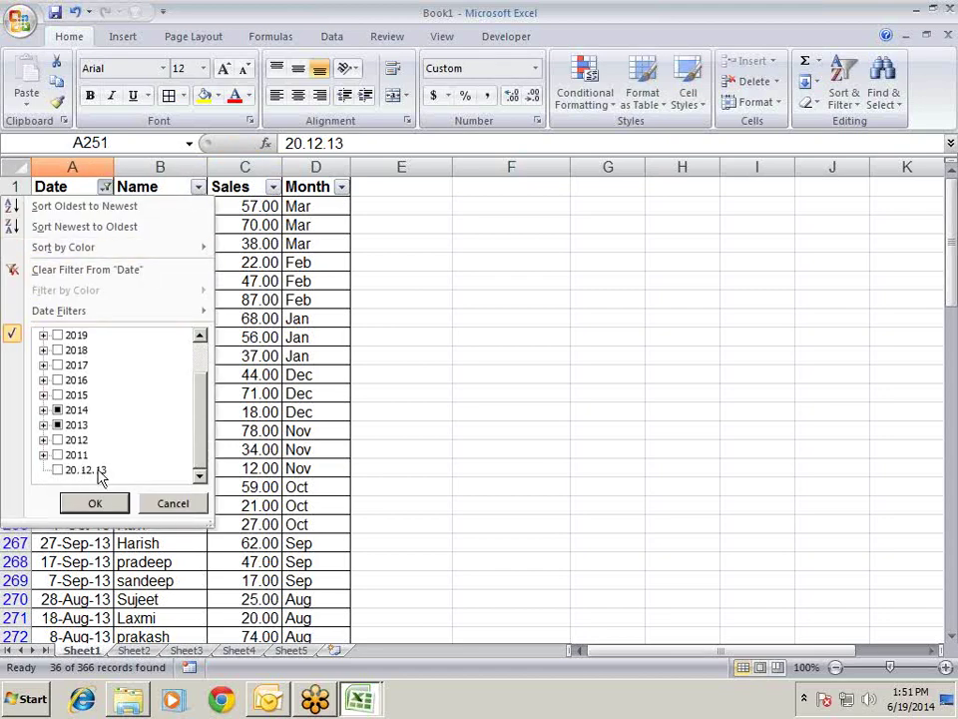
click(57, 471)
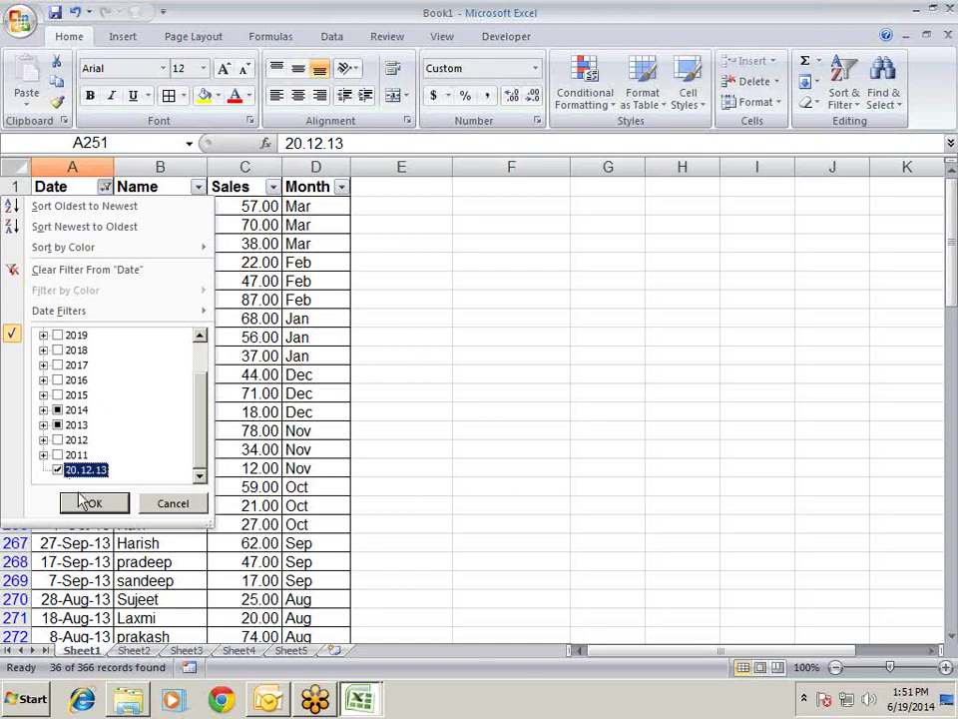
click(90, 502)
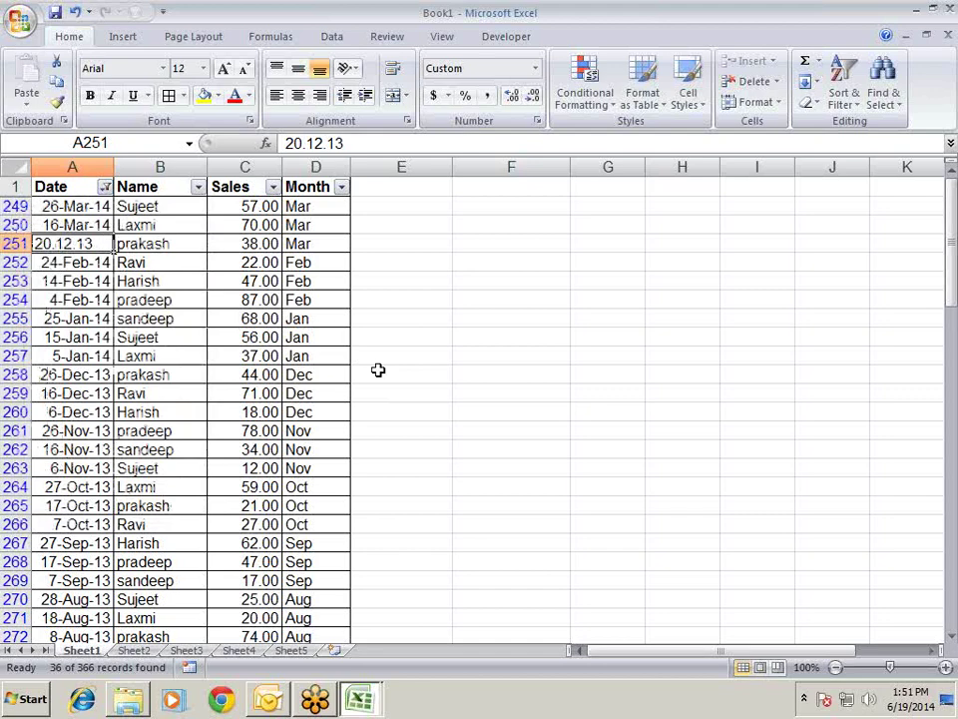
Step: Undo the 20.12.13 entry to restore 16-Mar-14, then open the Date filter from A1 with Alt+Down
key(ctrl+z)
key(Up)
key(Right)
key(Left)
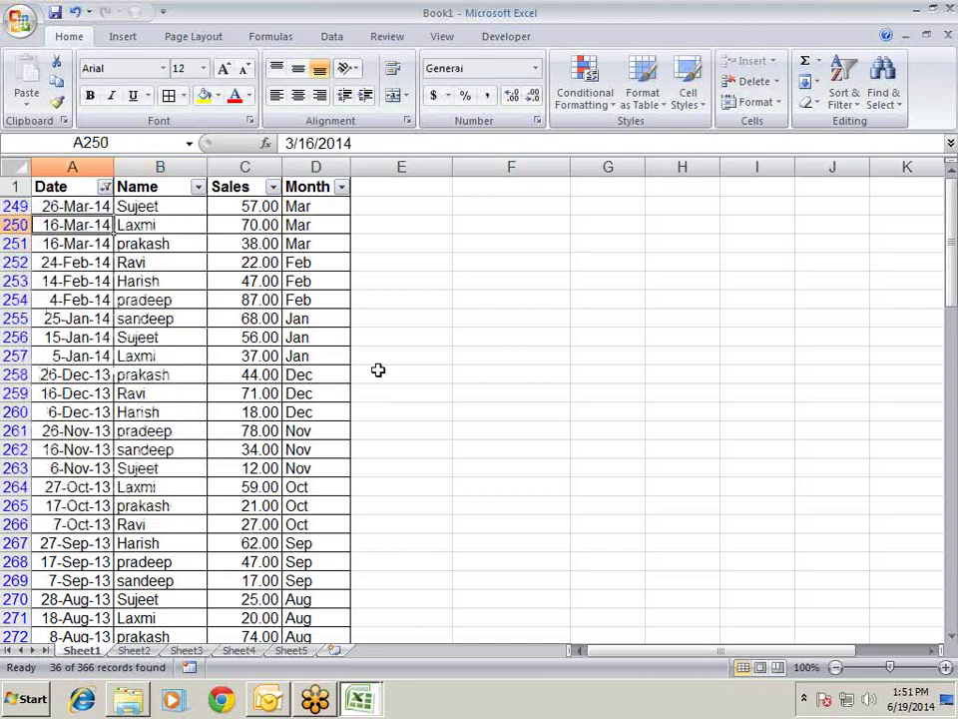
key(ctrl+Home)
key(alt+Down)
key(Down)
key(Down)
key(Down)
key(Down)
key(Down)
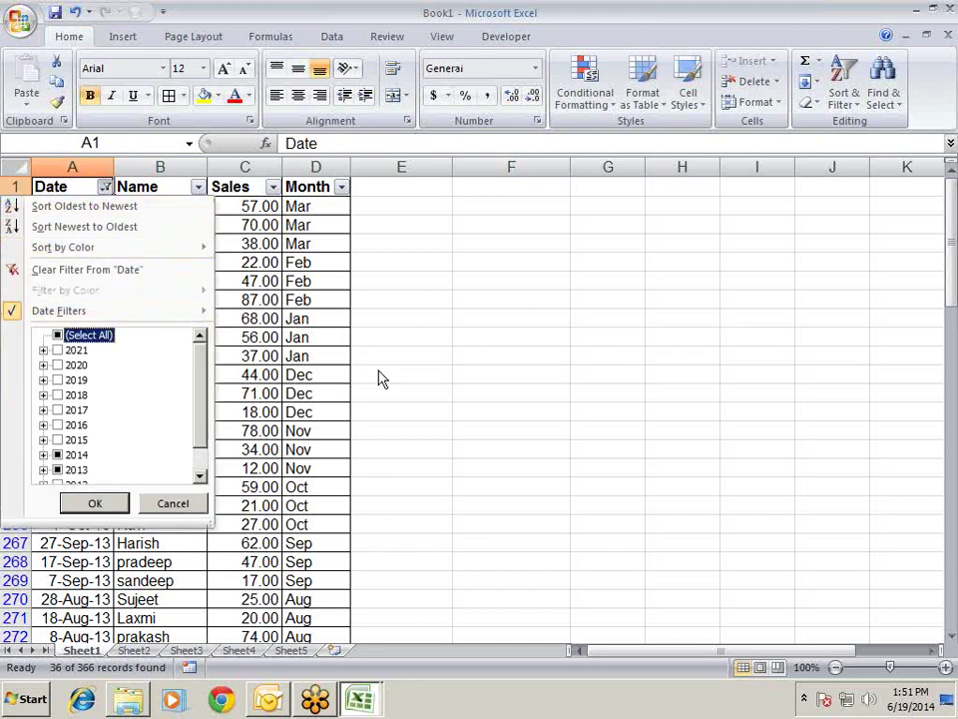
Step: Select all dates to clear the Date filter, then check the dates in A2, A3, A5 and A8
key(space)
key(Return)
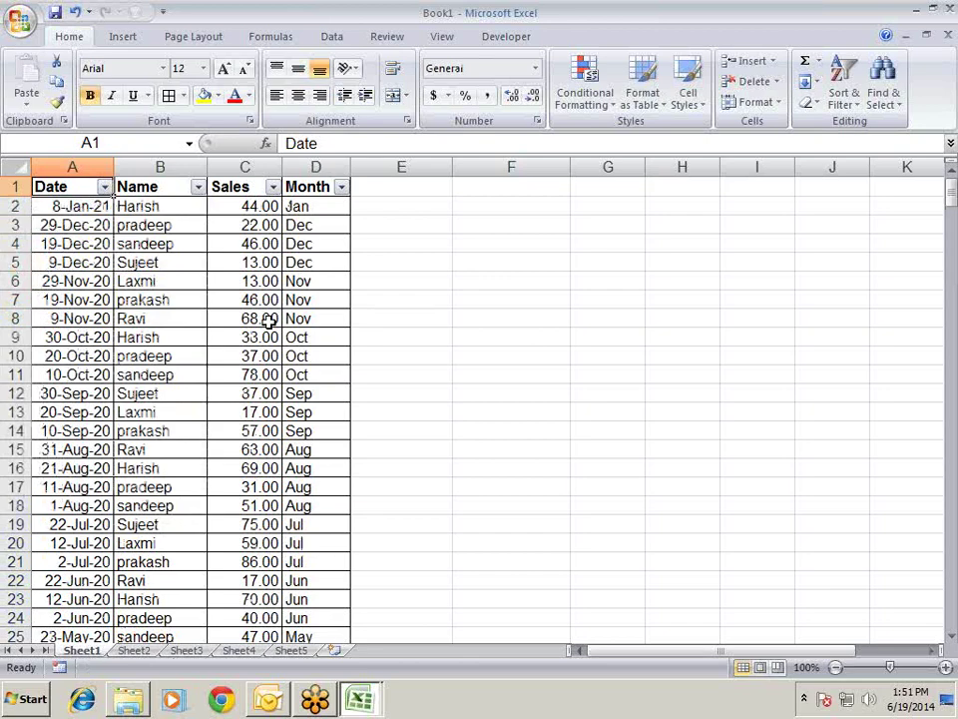
click(80, 207)
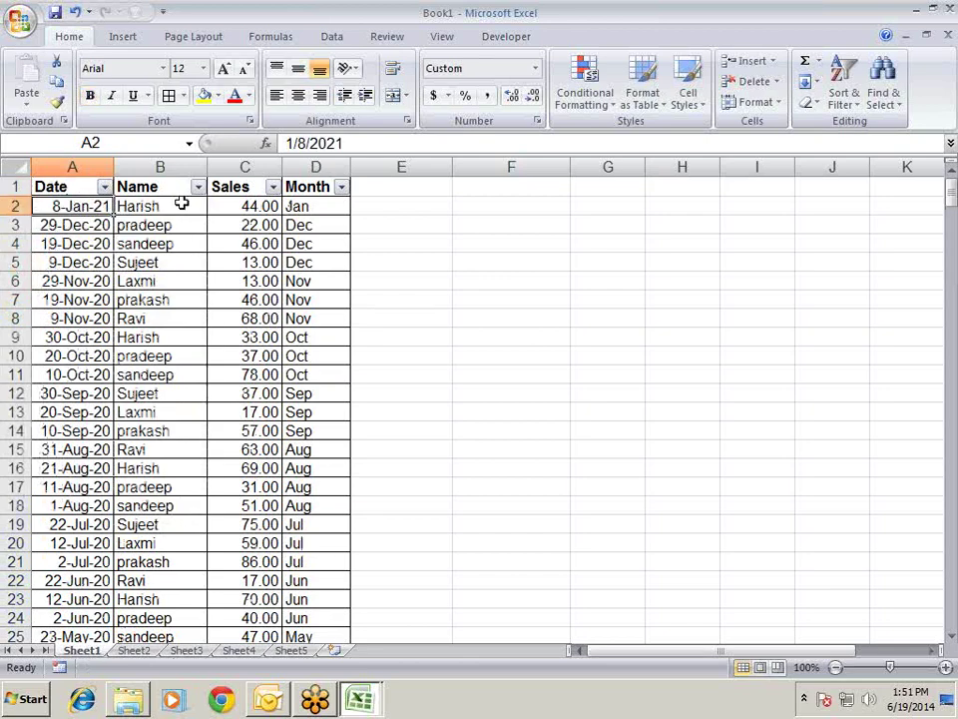
click(100, 262)
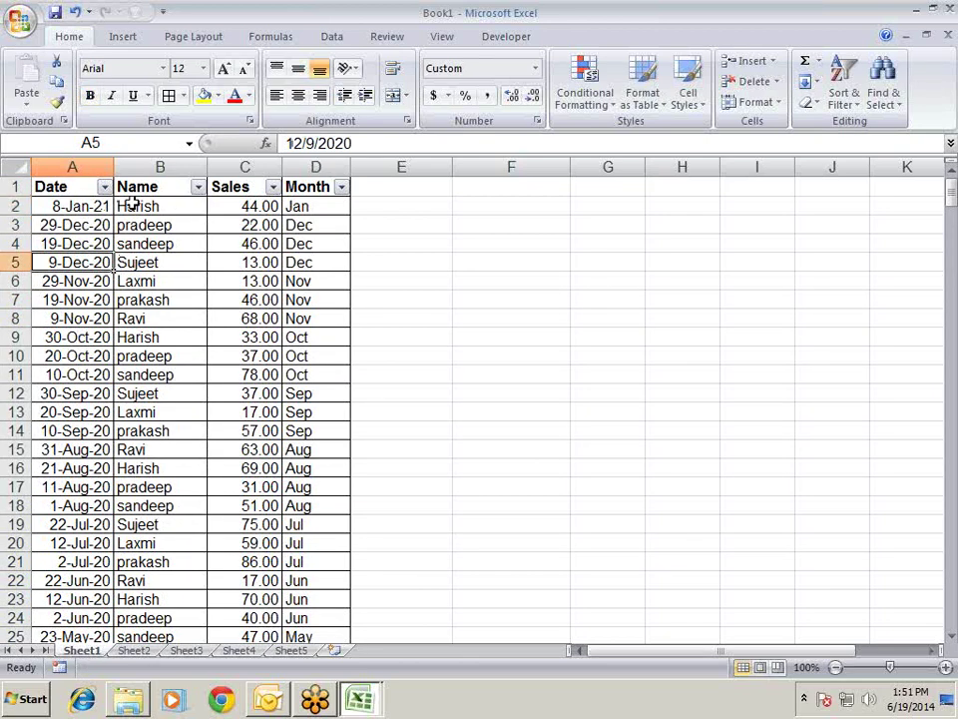
click(65, 223)
click(72, 318)
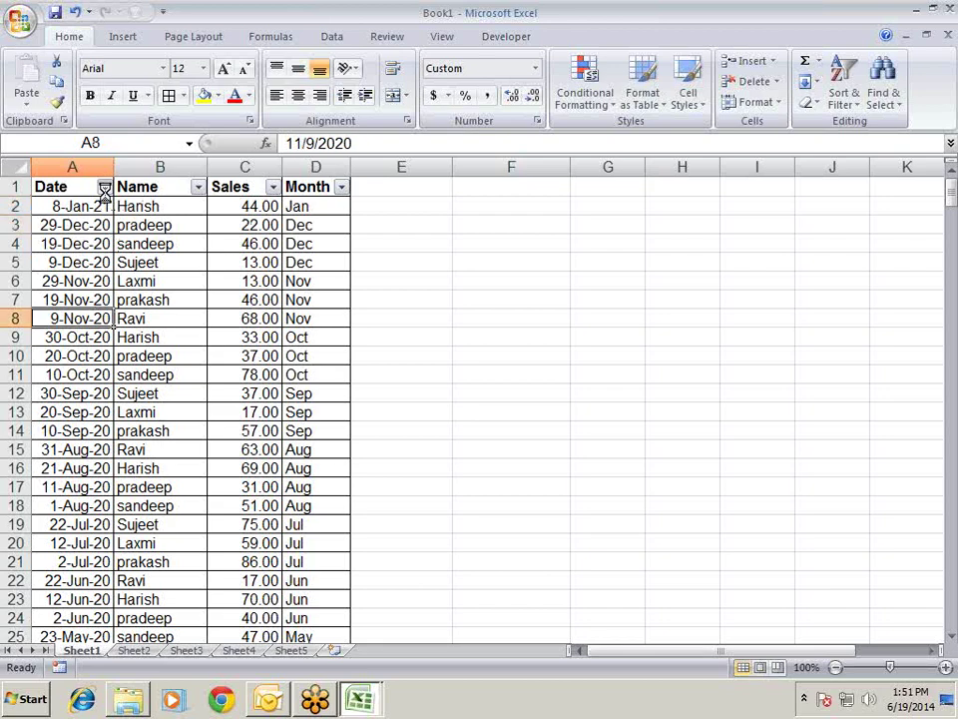
Step: Reopen the Date column's filter list with cell A2 selected
click(104, 187)
mouse_move(60, 310)
click(572, 352)
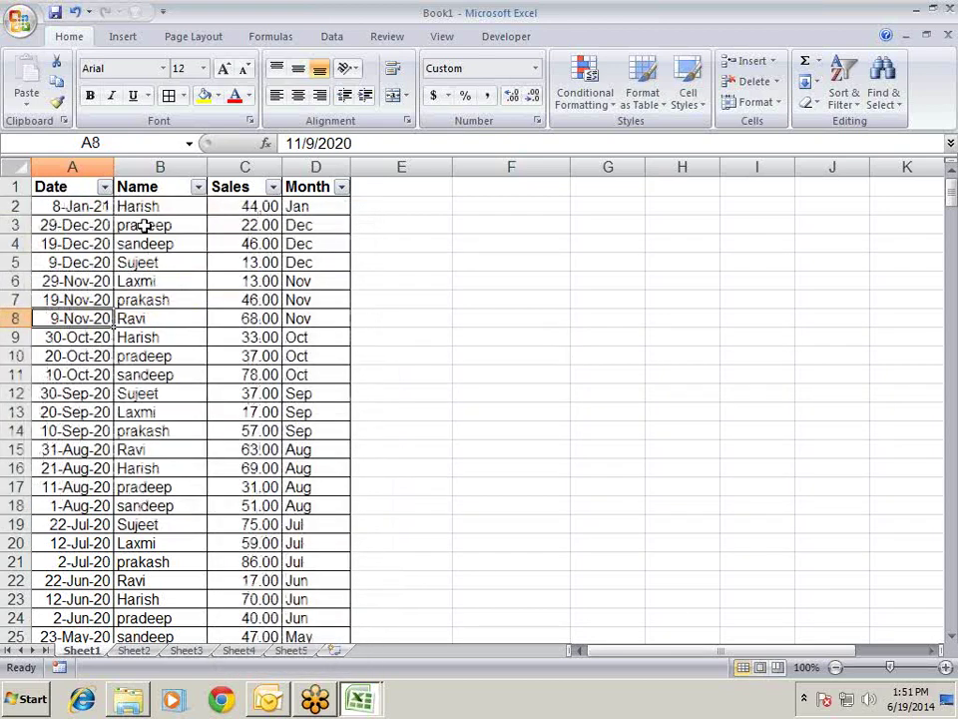
click(77, 208)
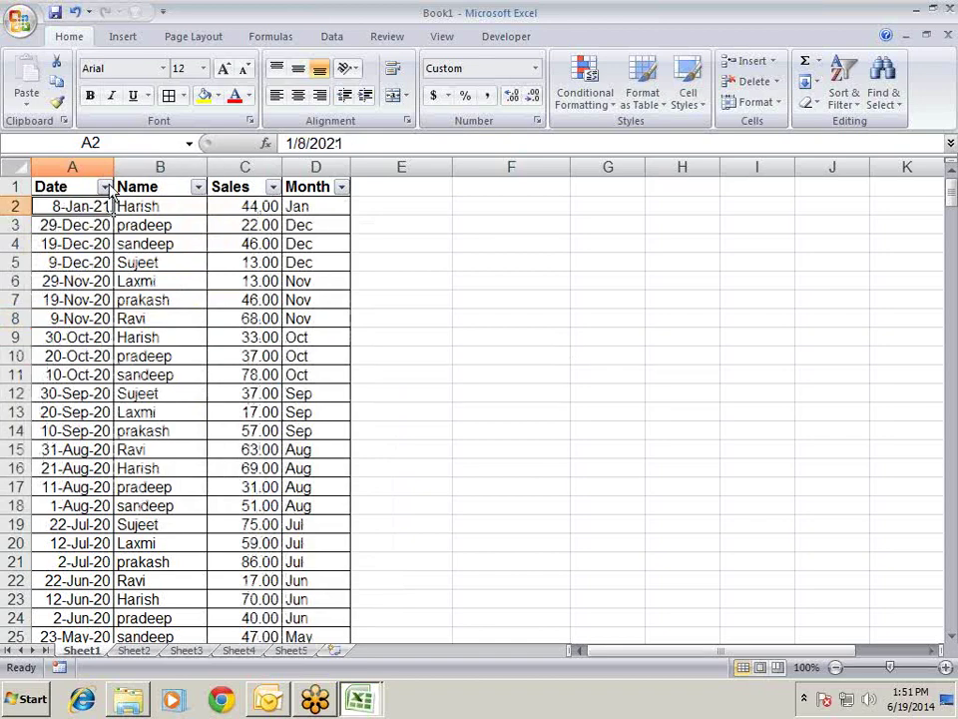
click(104, 187)
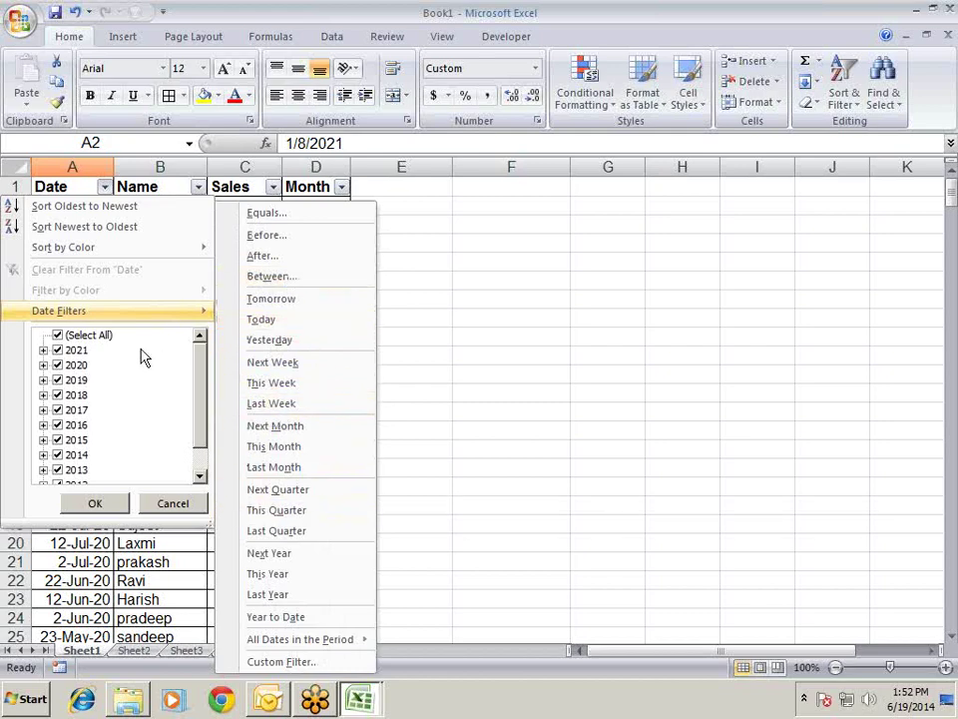
Step: Keep all years ticked in the Date filter, then start and cancel a Before date filter
click(87, 337)
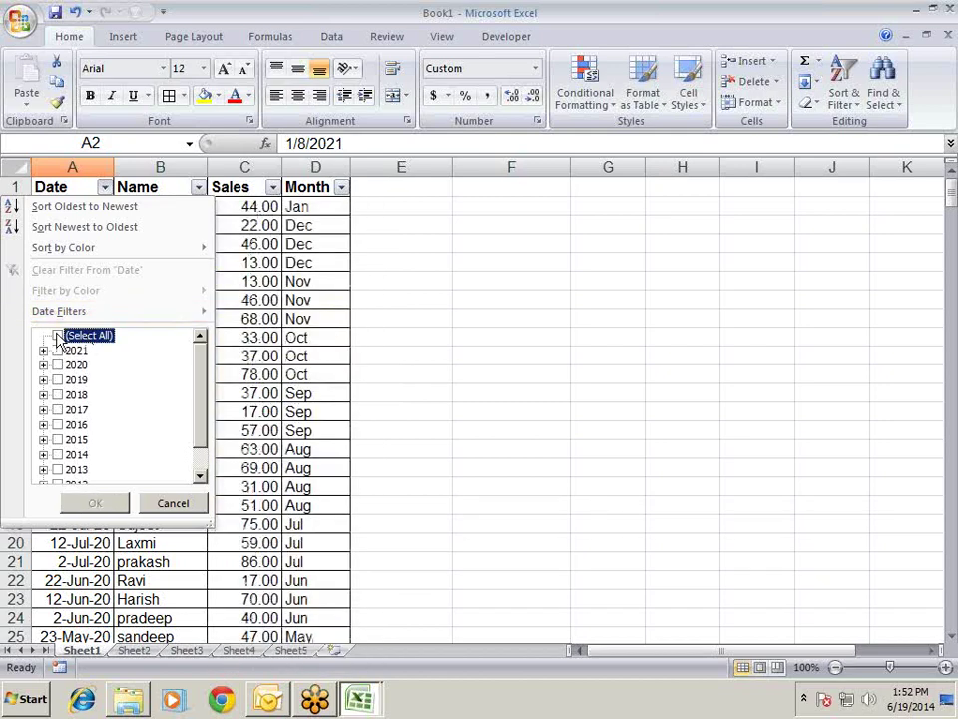
click(86, 339)
click(97, 505)
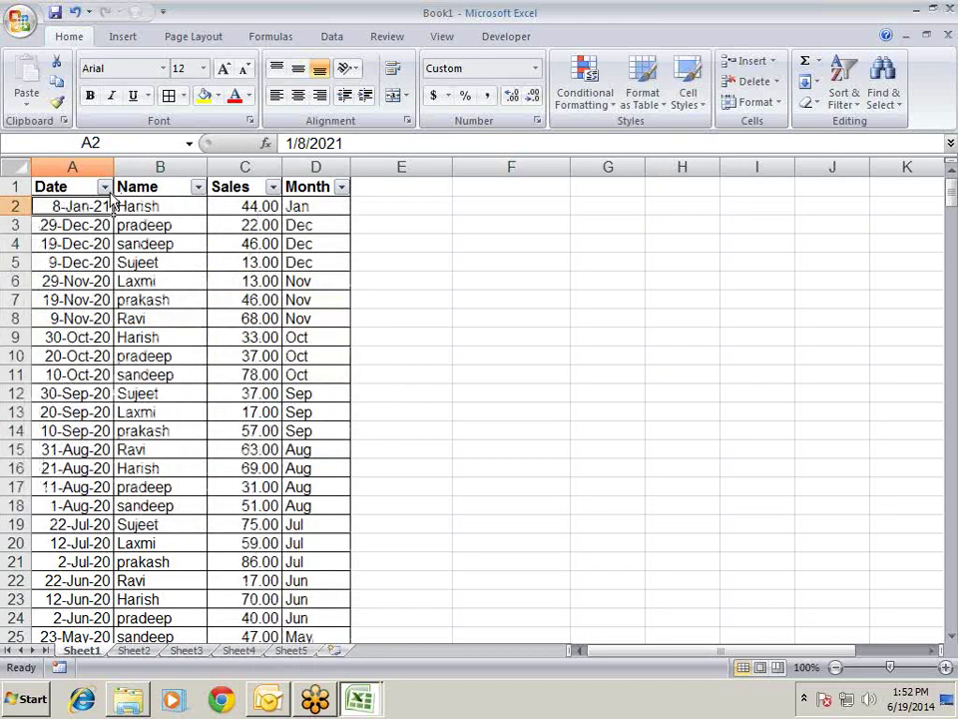
click(104, 187)
mouse_move(60, 310)
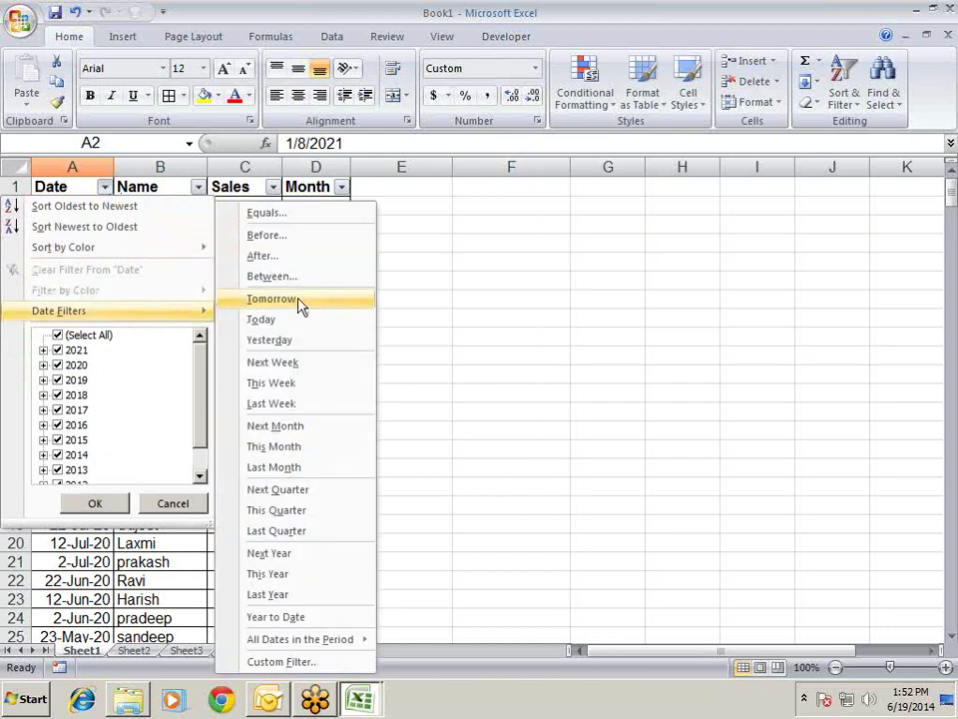
click(307, 241)
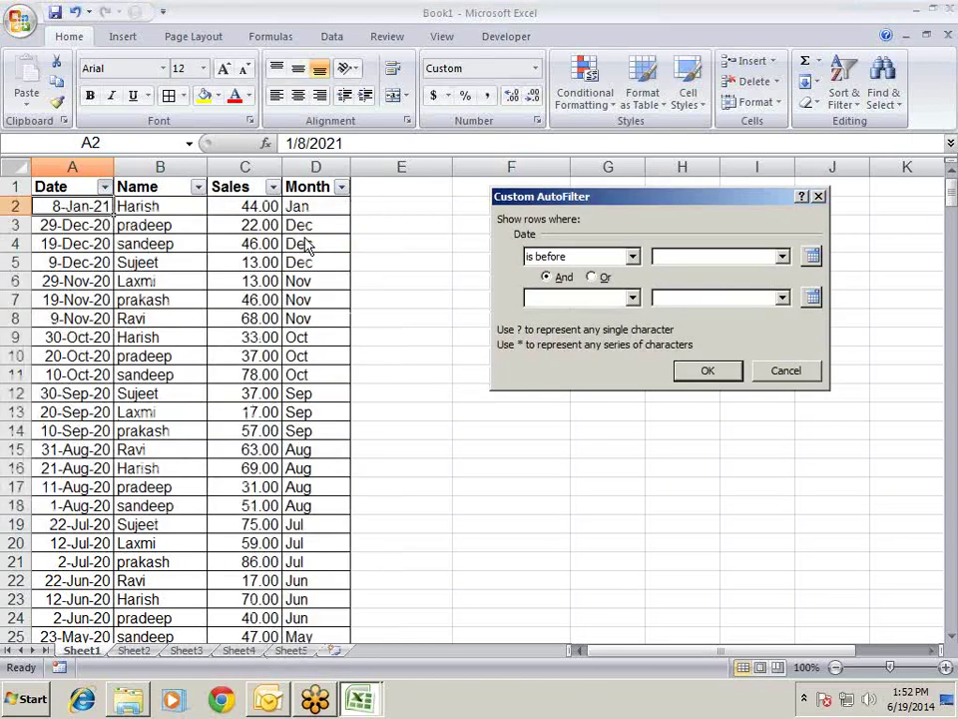
key(Escape)
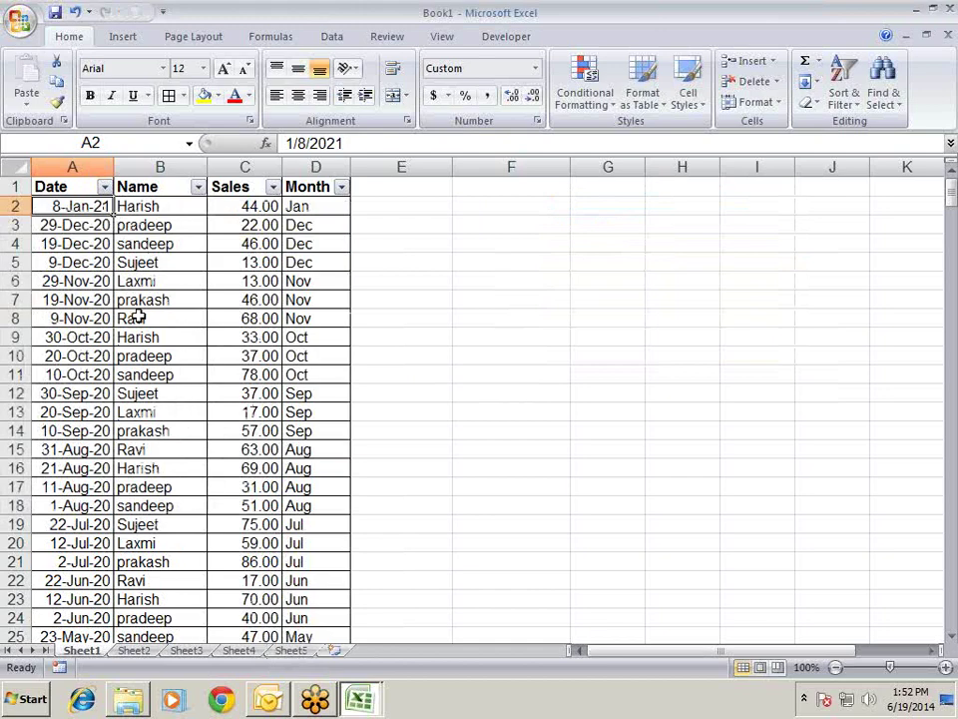
Step: Filter the Date column to equal 3-Feb-20, leaving only row 36
click(239, 299)
click(104, 187)
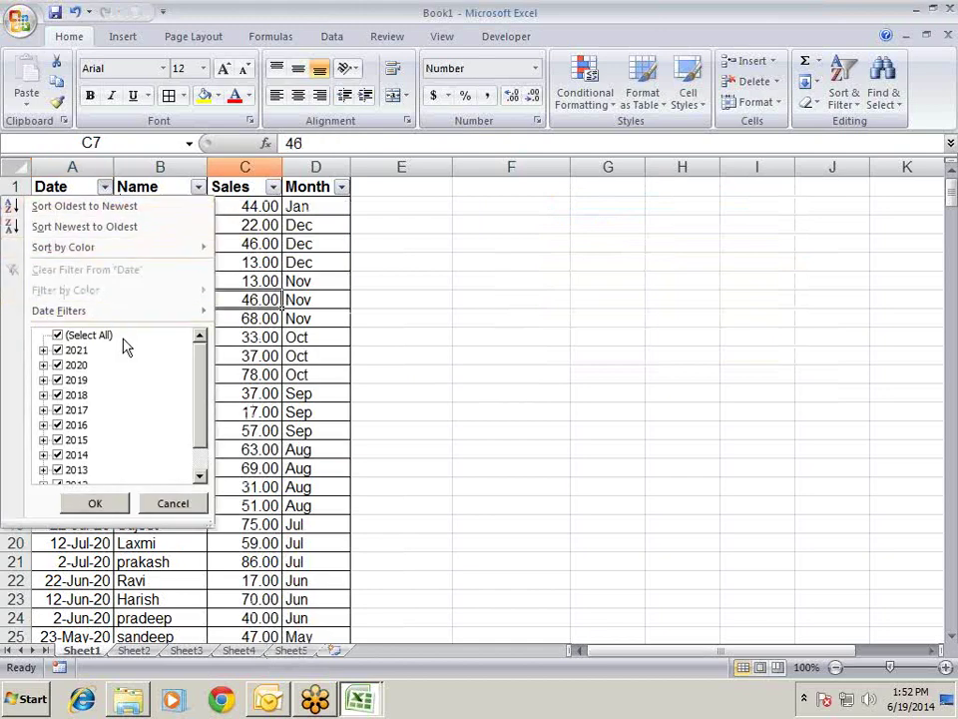
mouse_move(59, 311)
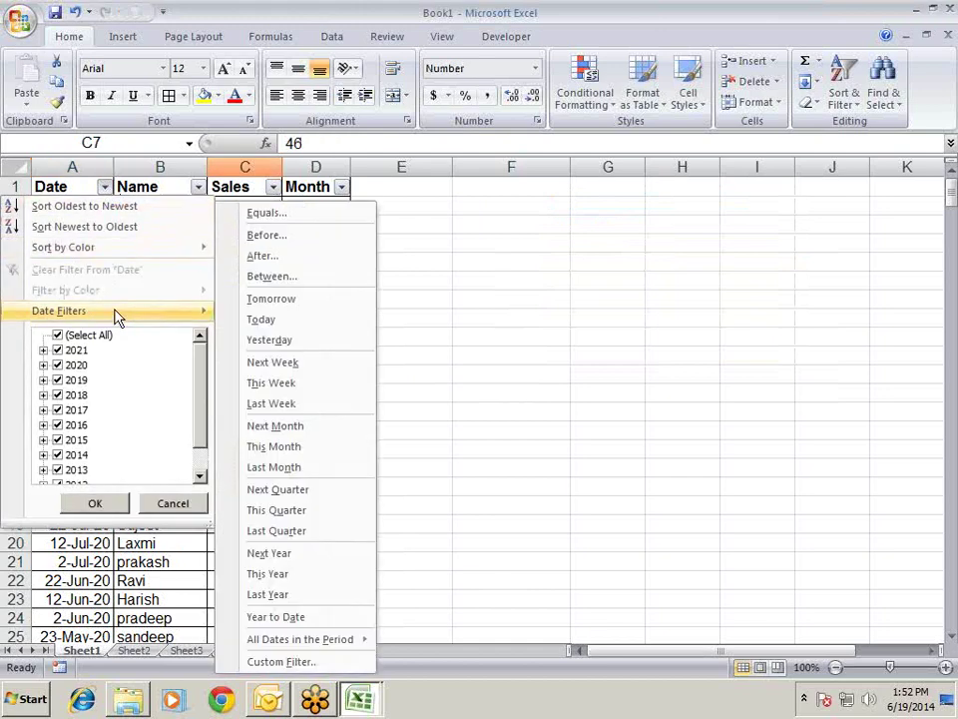
click(279, 213)
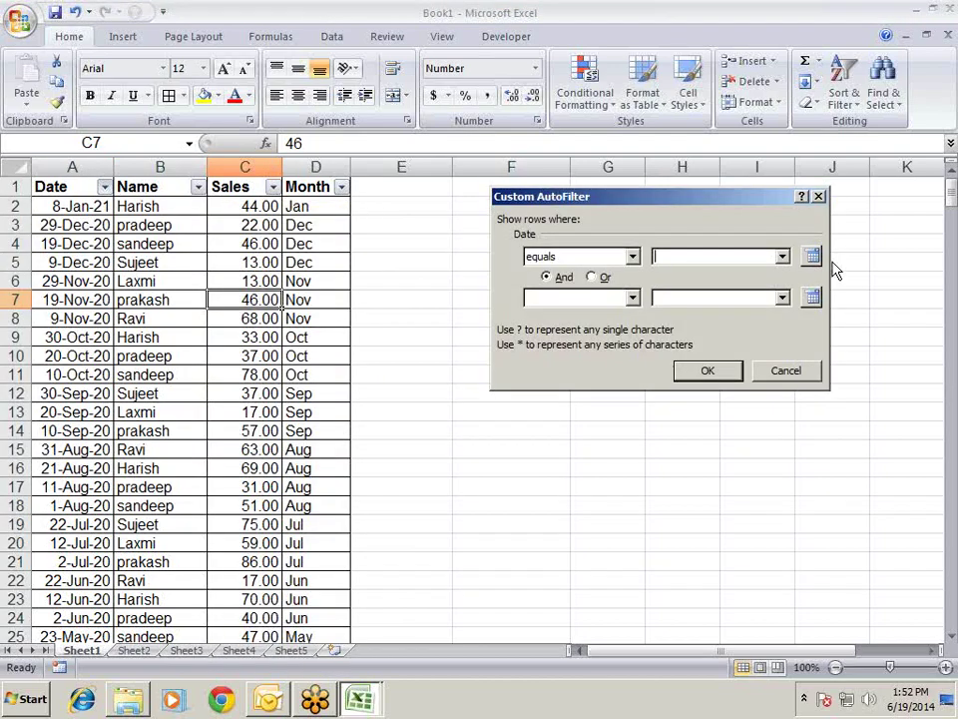
click(781, 258)
click(744, 321)
click(708, 372)
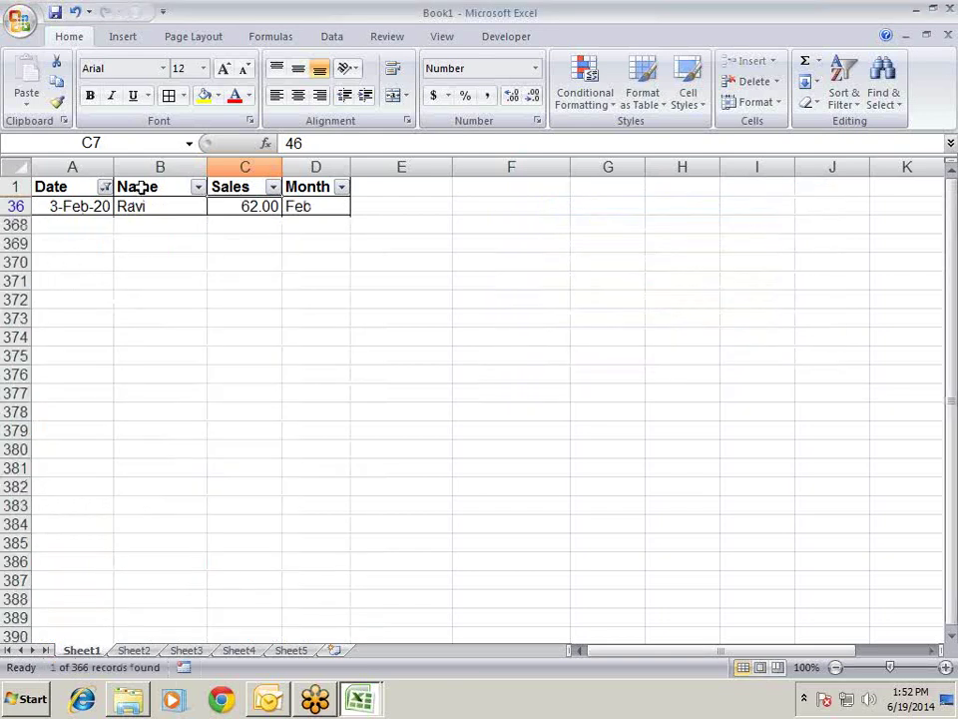
click(105, 188)
Step: Set a Before 7-Dec-11 date filter, leaving 34 records all dated 2011
click(75, 336)
mouse_move(110, 310)
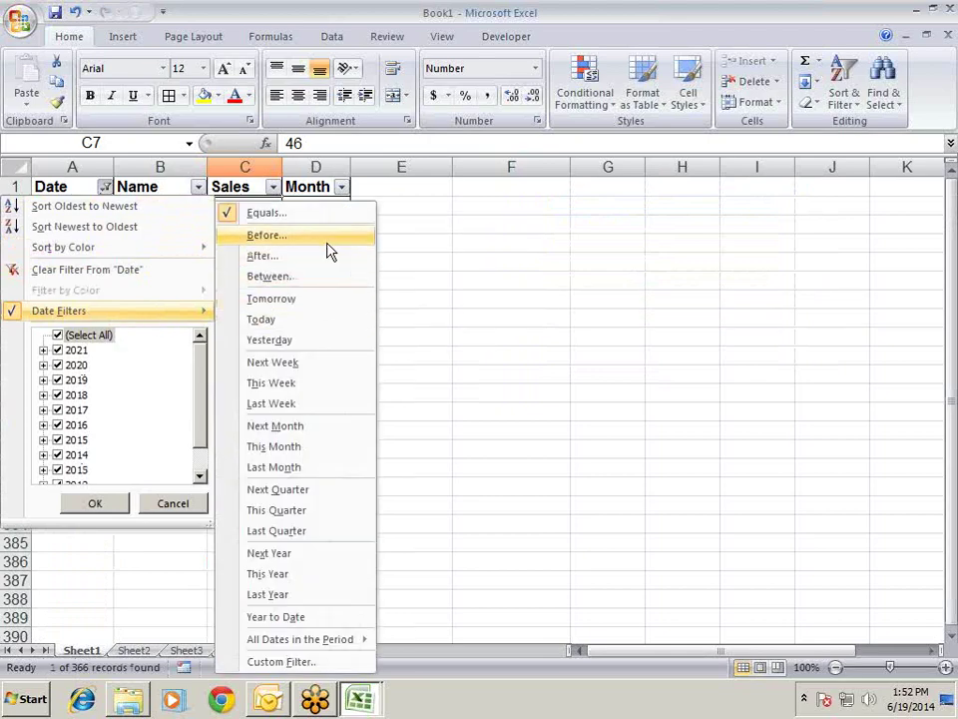
click(329, 252)
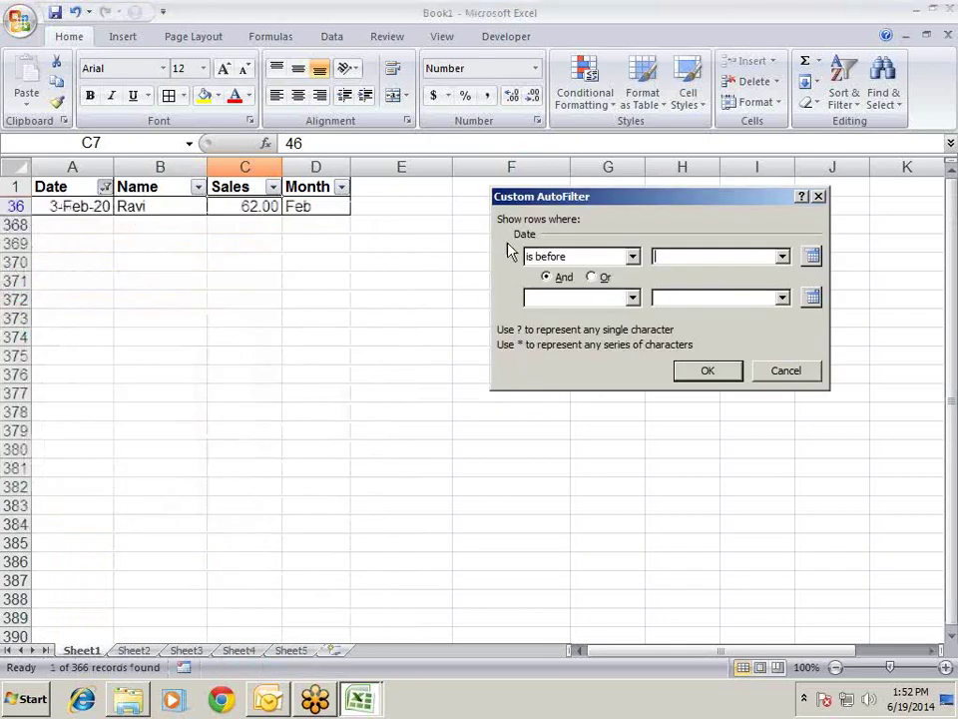
click(782, 256)
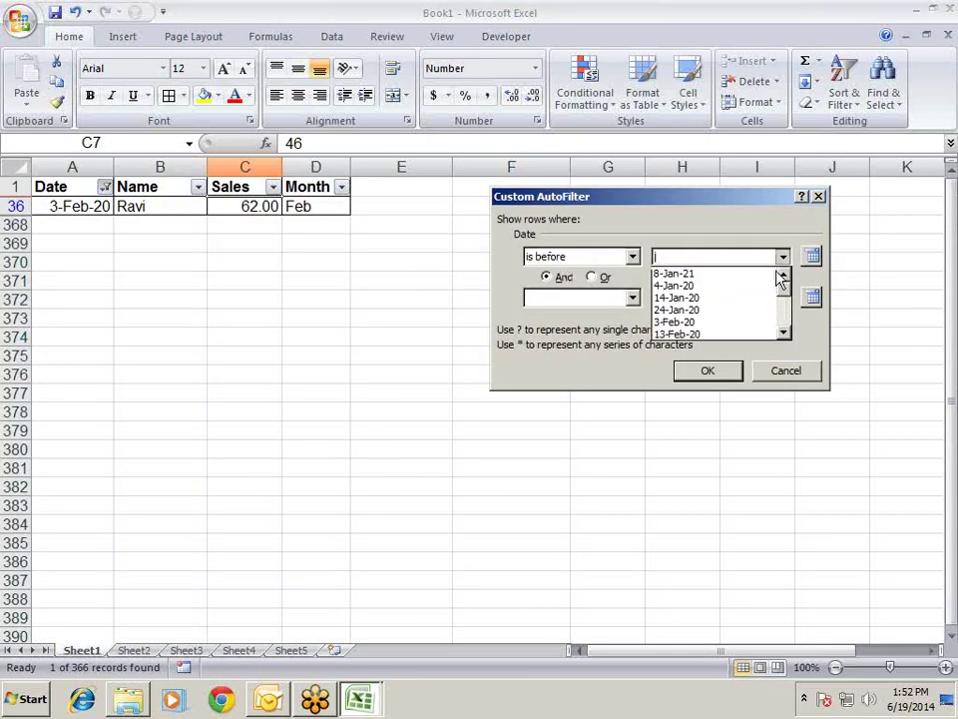
scroll(783, 300, down, 5)
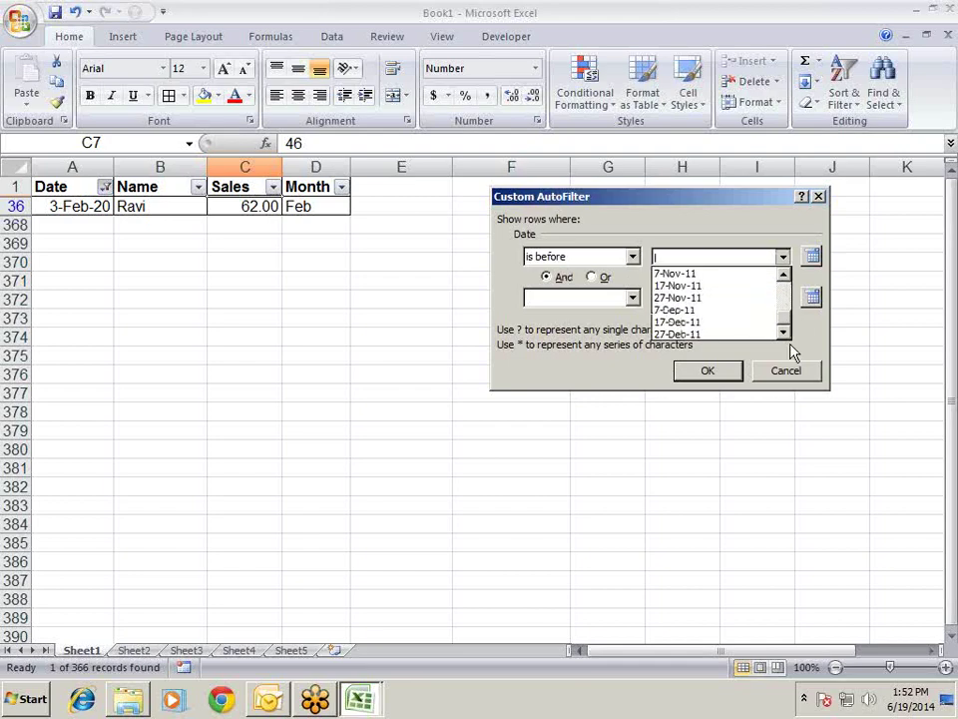
click(721, 311)
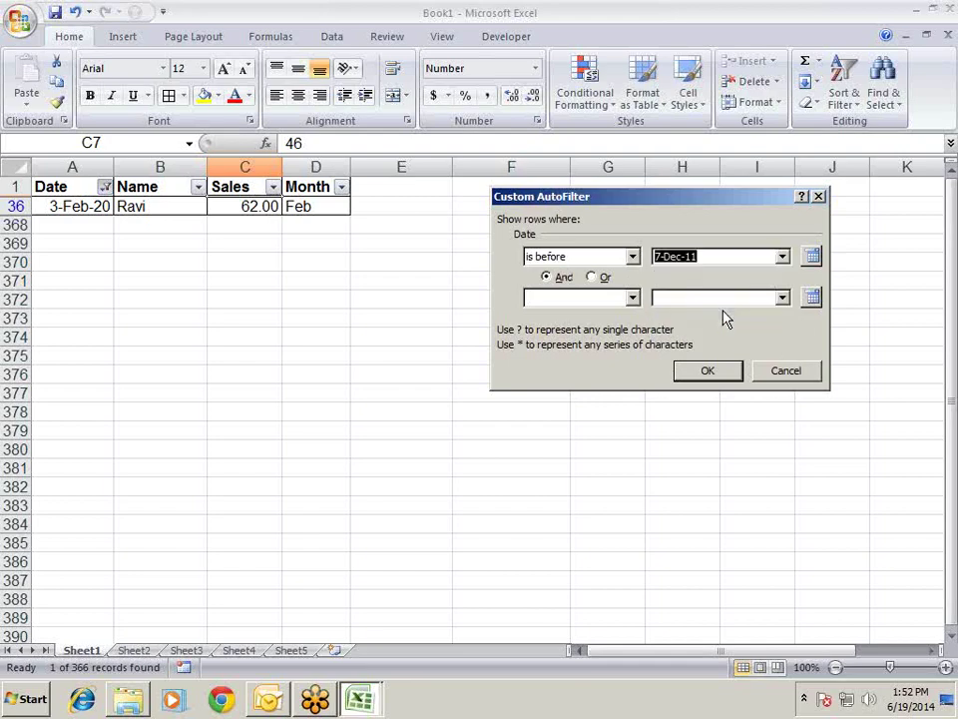
click(709, 372)
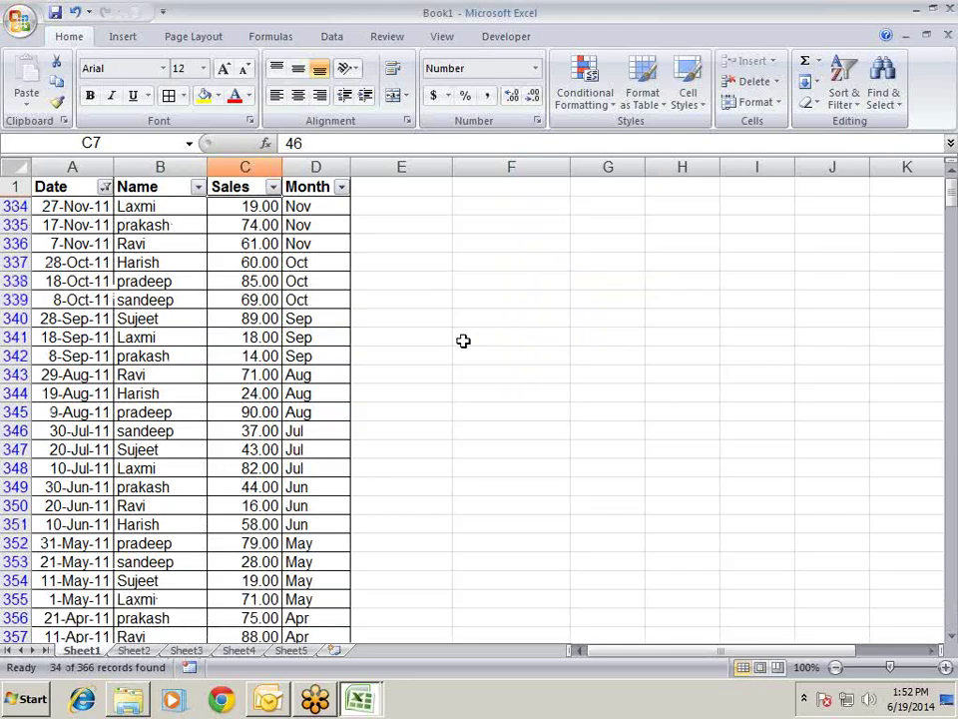
scroll(278, 311, down, 4)
scroll(275, 310, down, 1)
scroll(273, 311, up, 2)
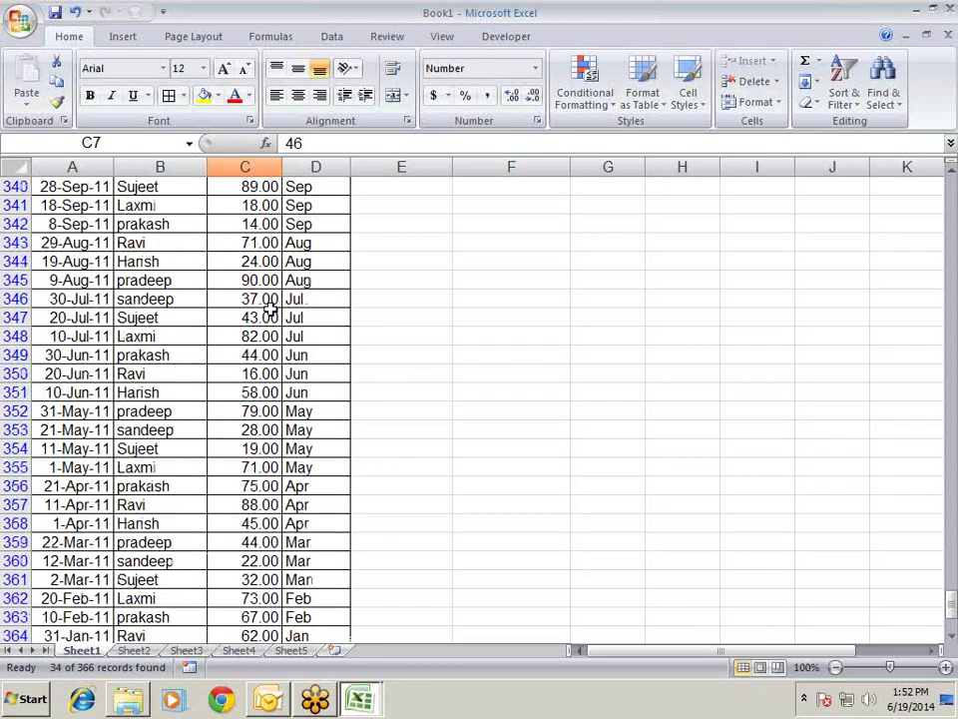
Step: Set an After 14-Jan-20 date filter and scroll through the 36 matching records
scroll(270, 309, up, 3)
click(103, 188)
mouse_move(110, 310)
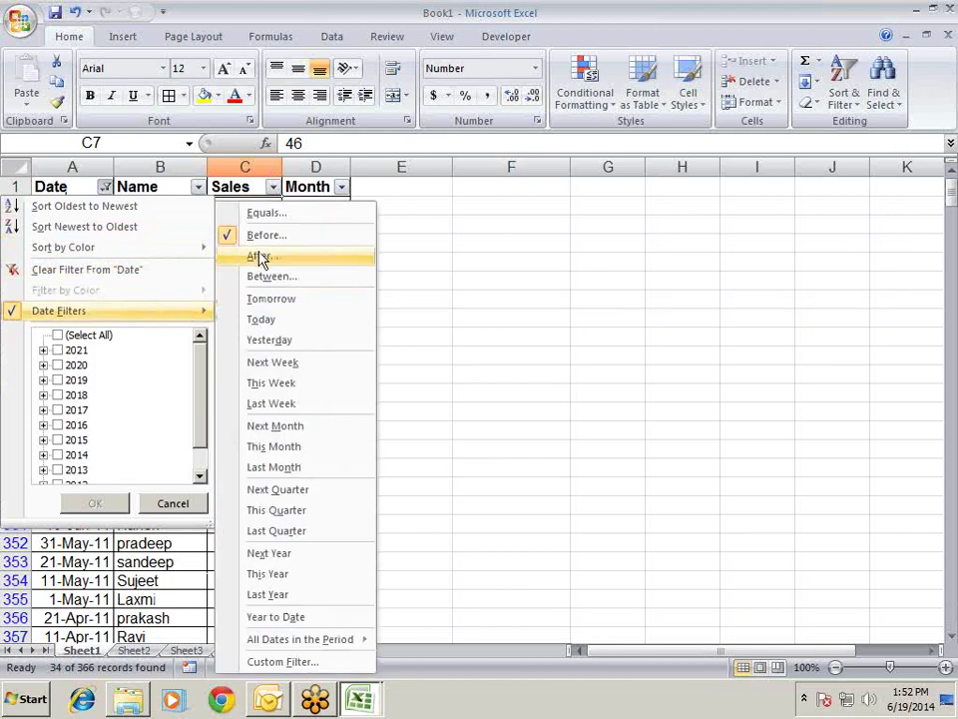
click(261, 256)
click(783, 258)
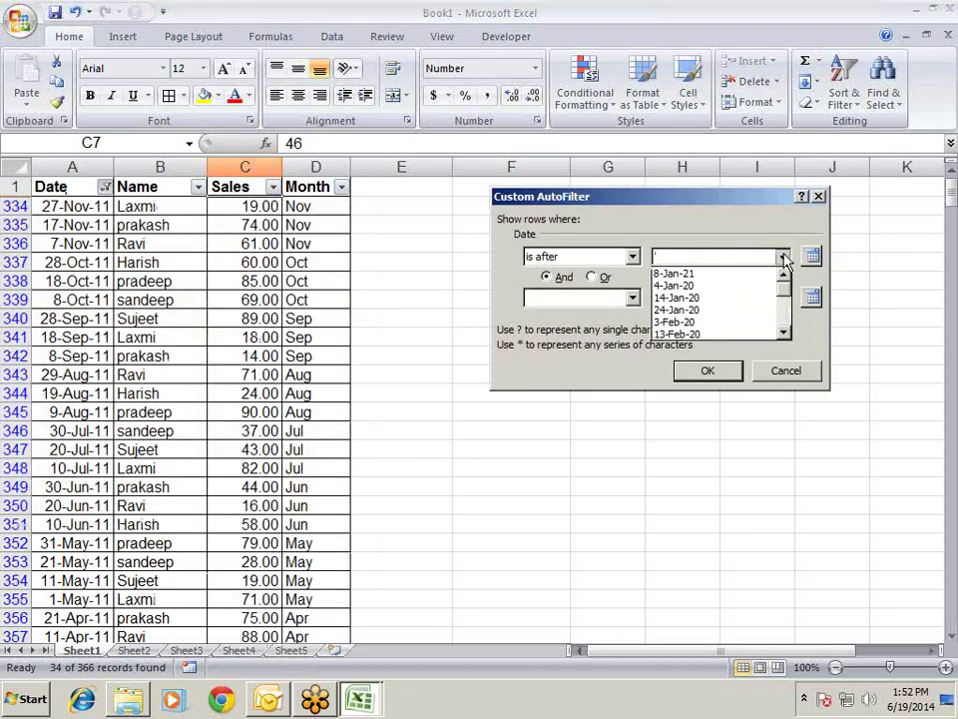
mouse_move(791, 288)
mouse_down()
mouse_move(782, 324)
mouse_move(785, 281)
mouse_up()
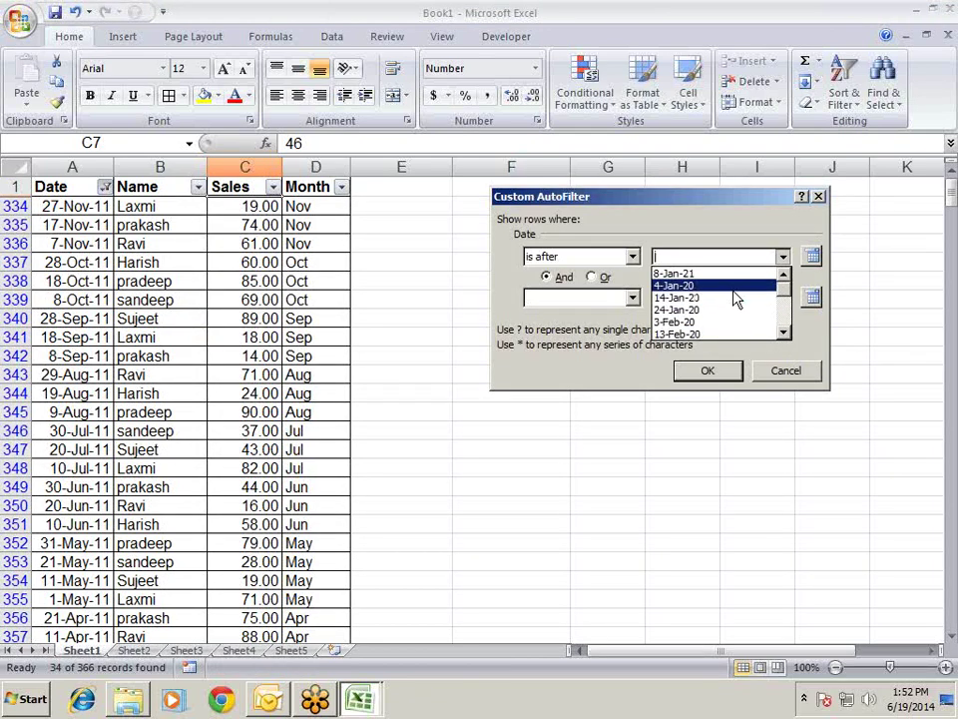
click(735, 299)
click(727, 370)
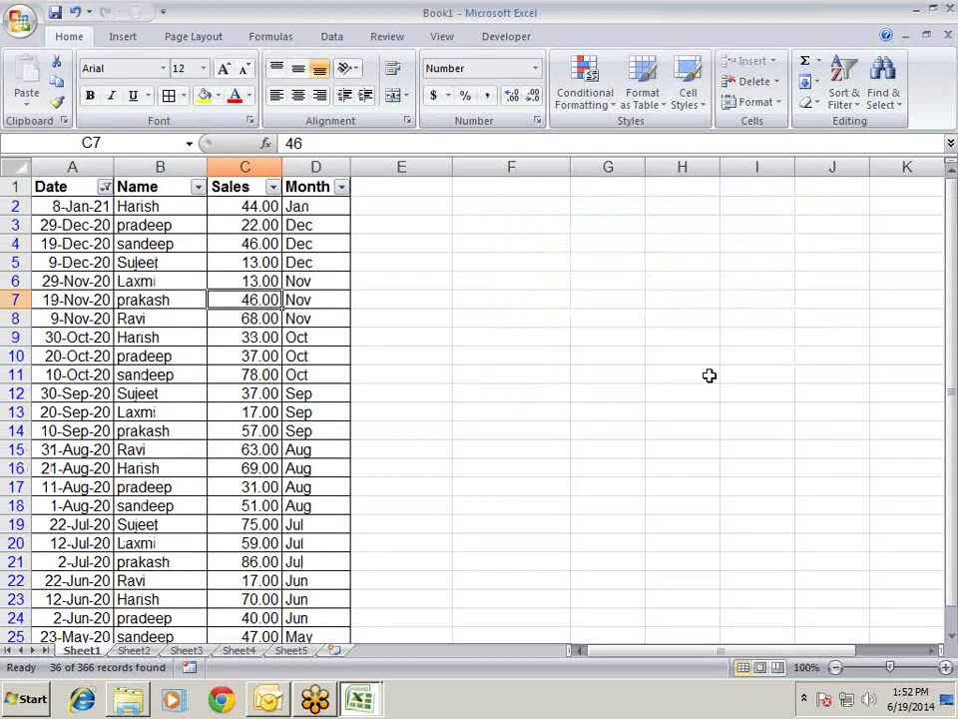
scroll(315, 289, down, 3)
scroll(315, 285, down, 6)
scroll(315, 285, up, 6)
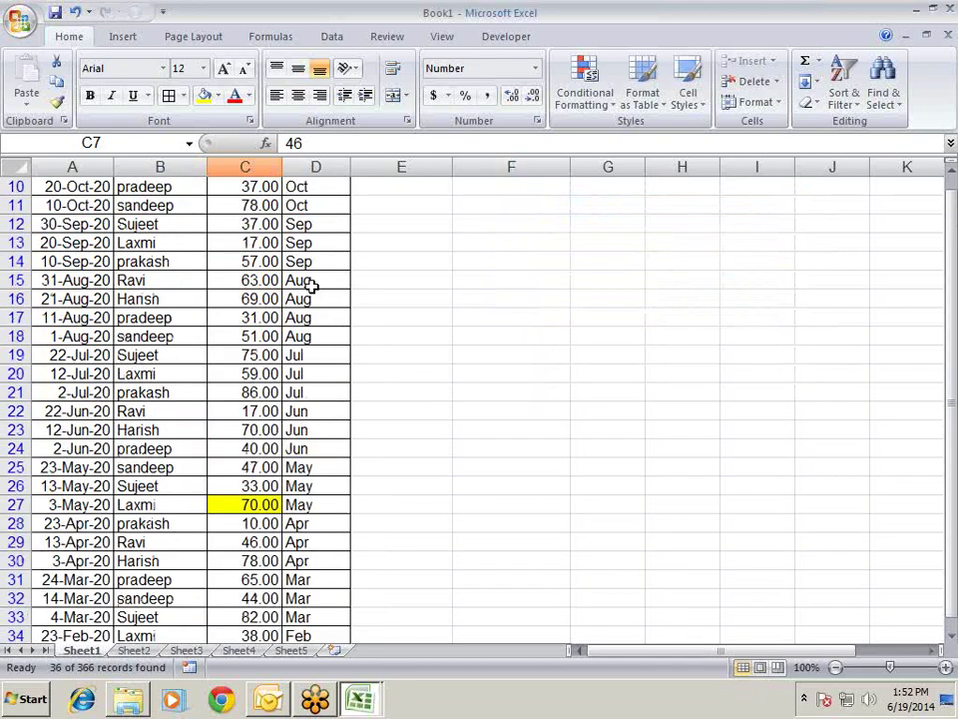
scroll(311, 281, up, 3)
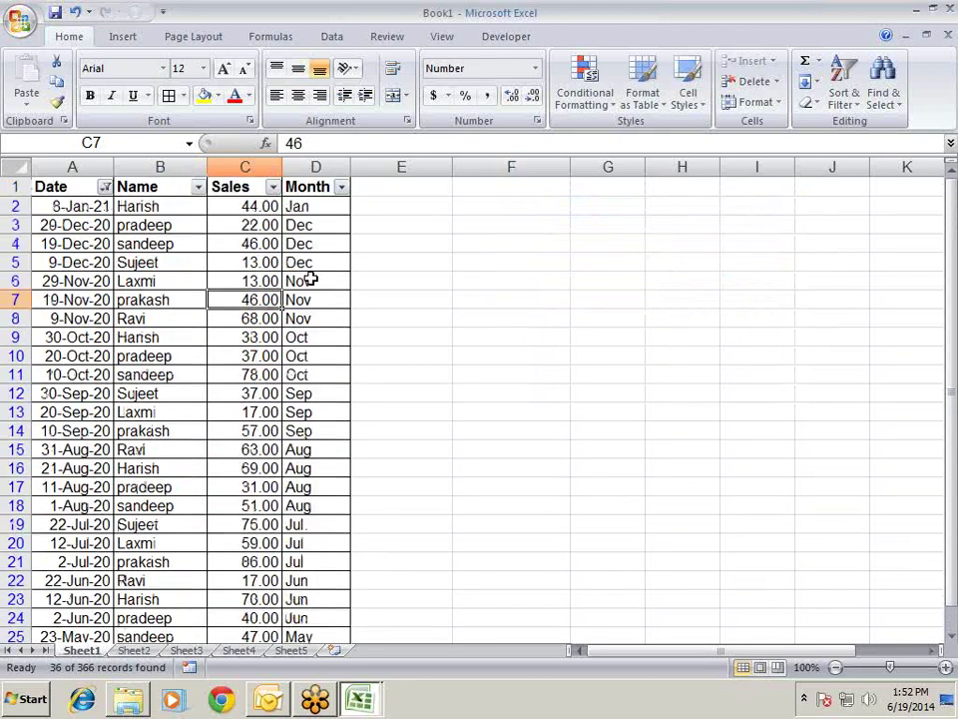
Step: Start a Between date filter with 19-Aug-11 as the start date
click(105, 188)
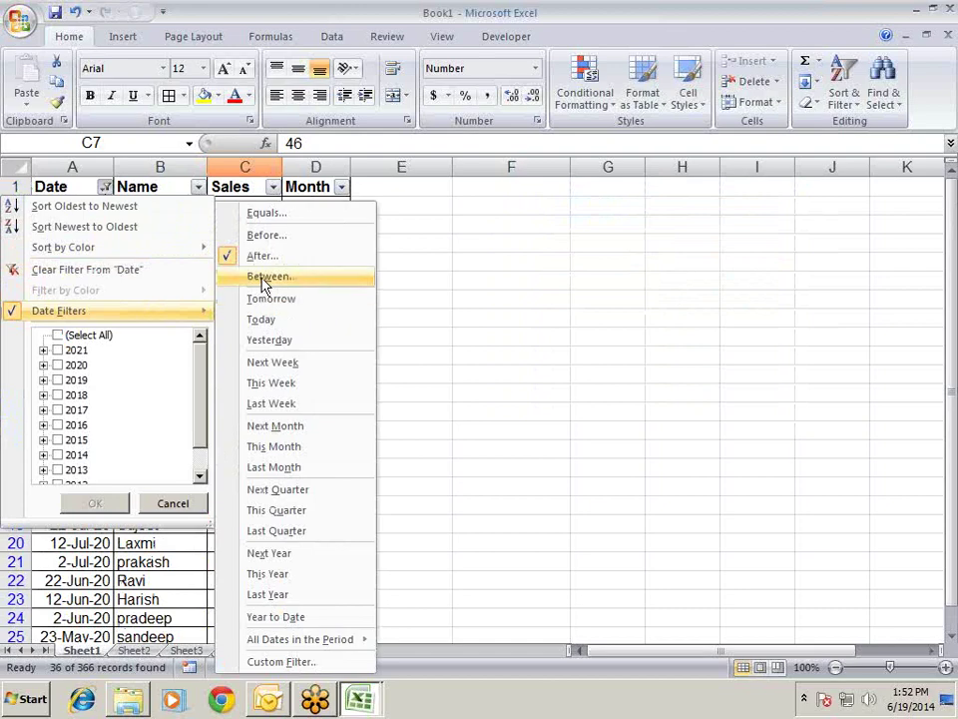
click(264, 279)
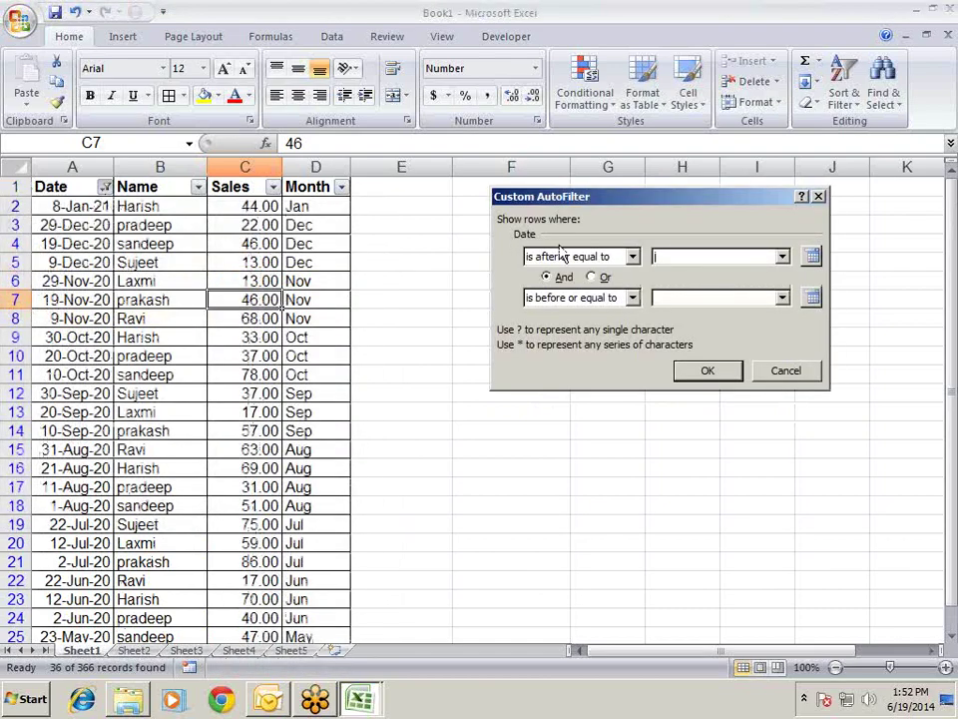
click(785, 256)
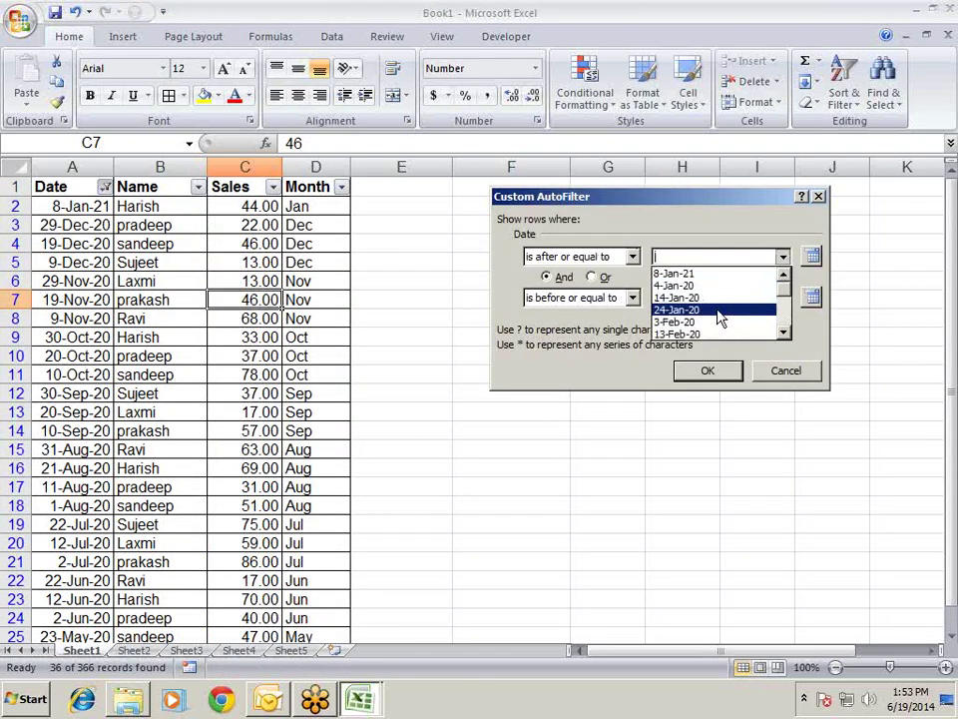
drag(786, 289, 786, 334)
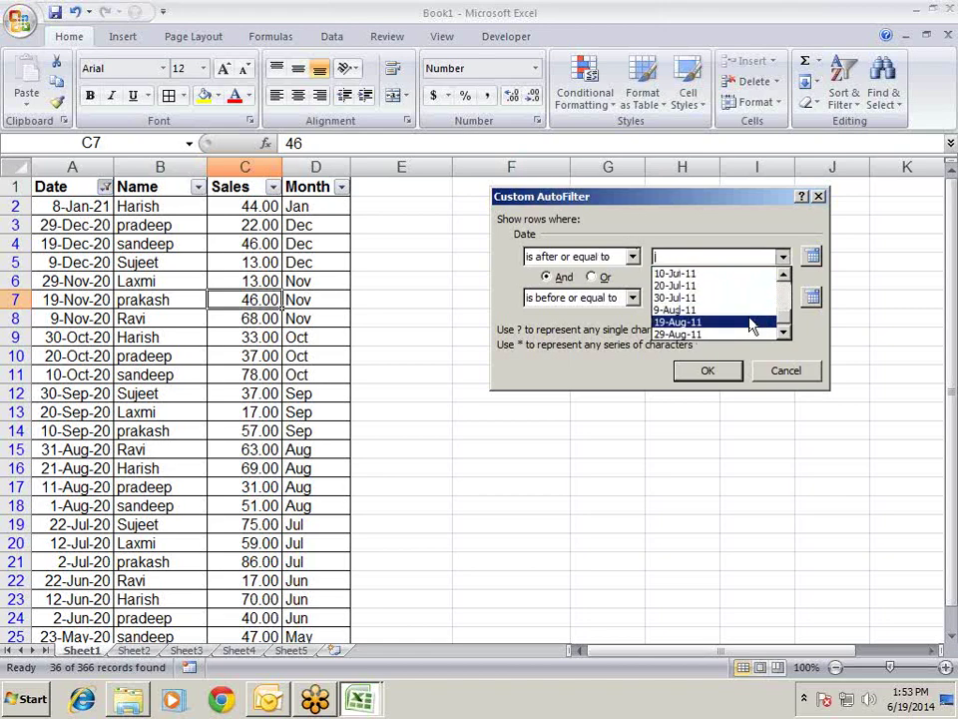
click(753, 326)
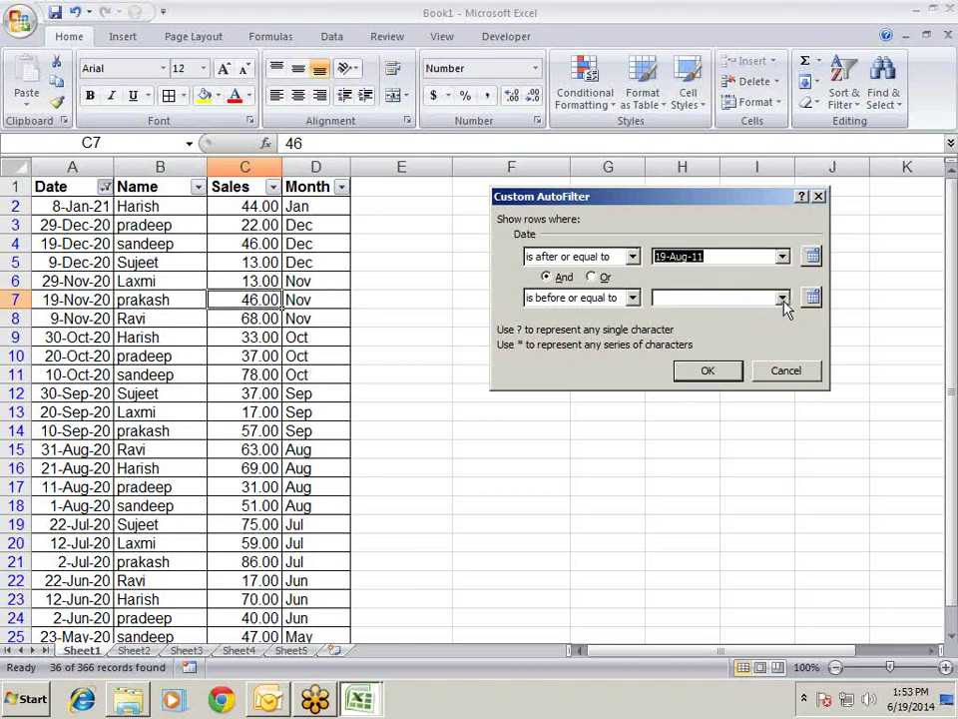
Step: Set 11-Dec-12 as the end date, apply, and review the 49 matching records
click(783, 298)
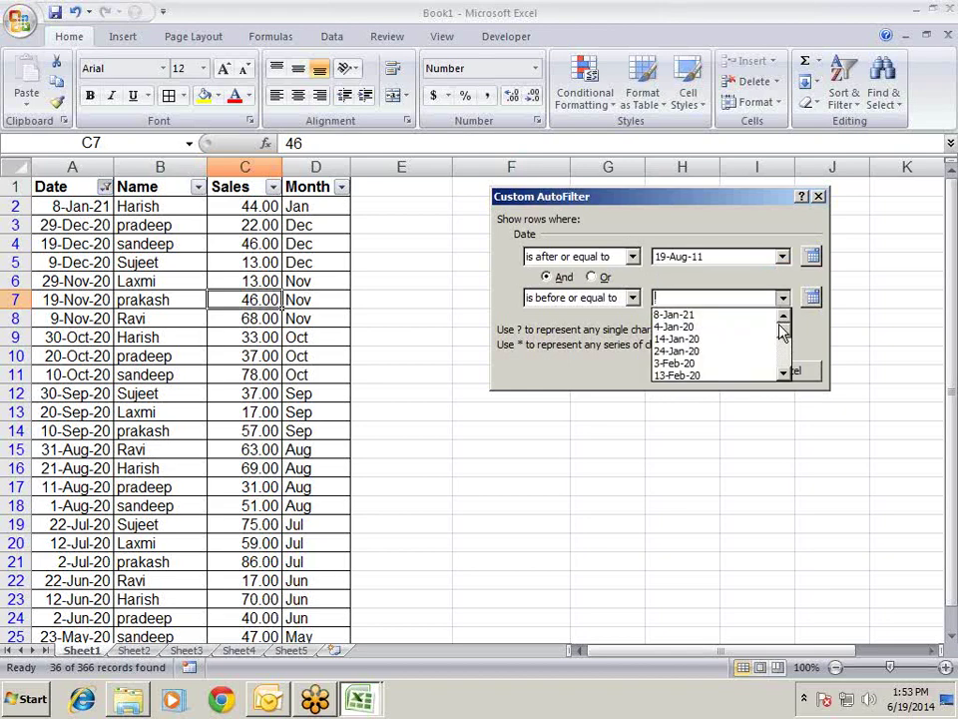
drag(785, 336, 784, 351)
click(755, 346)
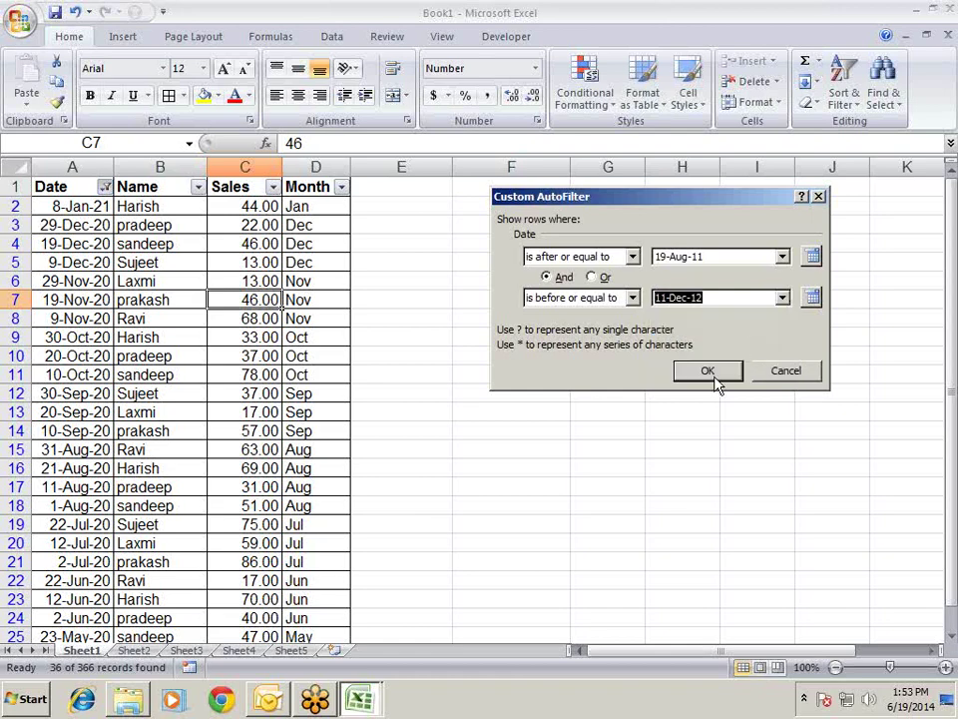
click(708, 371)
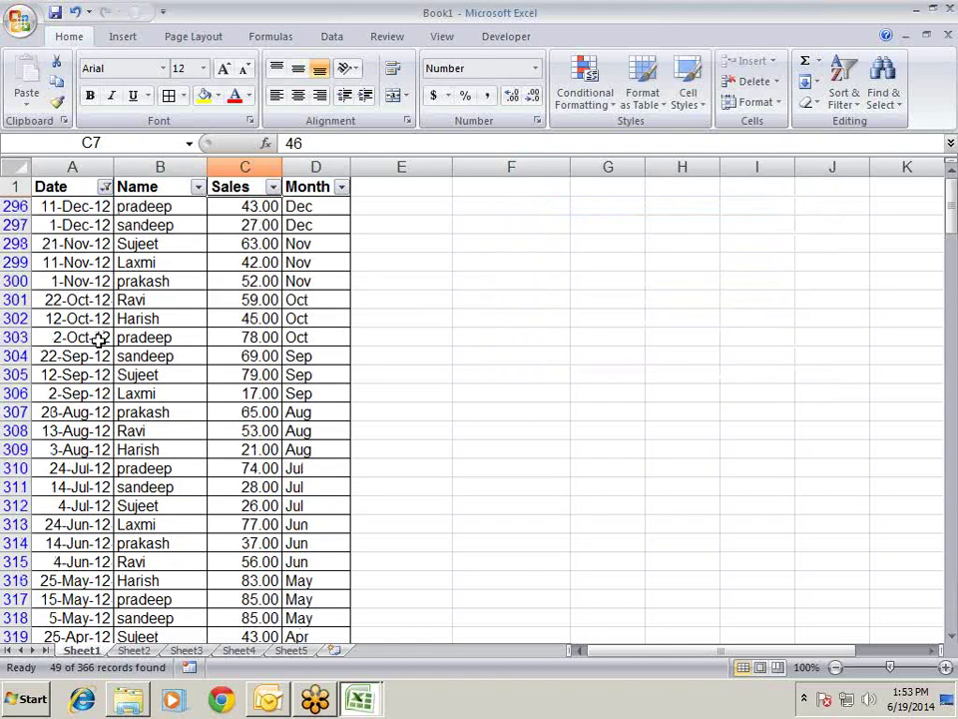
scroll(97, 338, down, 4)
scroll(97, 338, down, 7)
scroll(100, 338, up, 7)
scroll(100, 339, up, 2)
scroll(100, 338, up, 2)
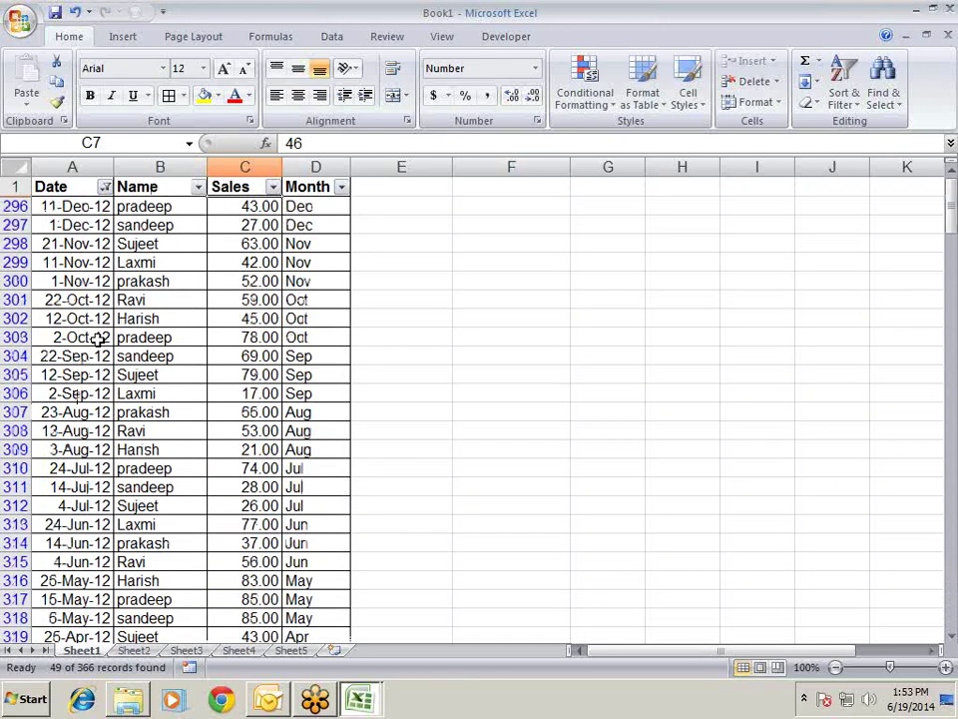
click(103, 188)
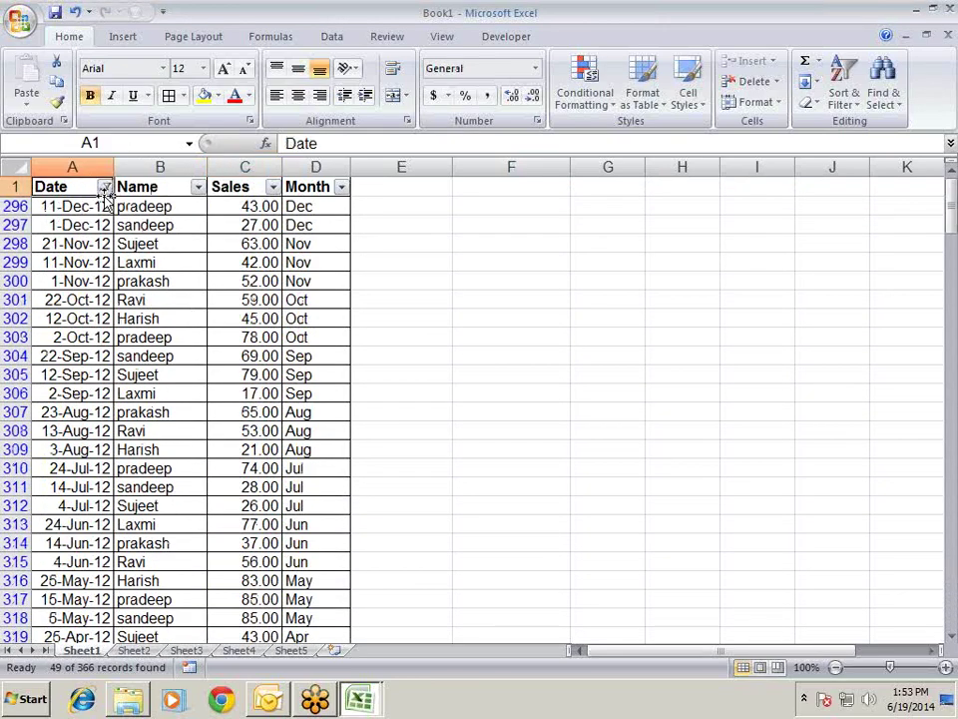
Step: Try a Tomorrow date filter, clear it by selecting all years, and enter 20-Jun-14 in A10
click(105, 188)
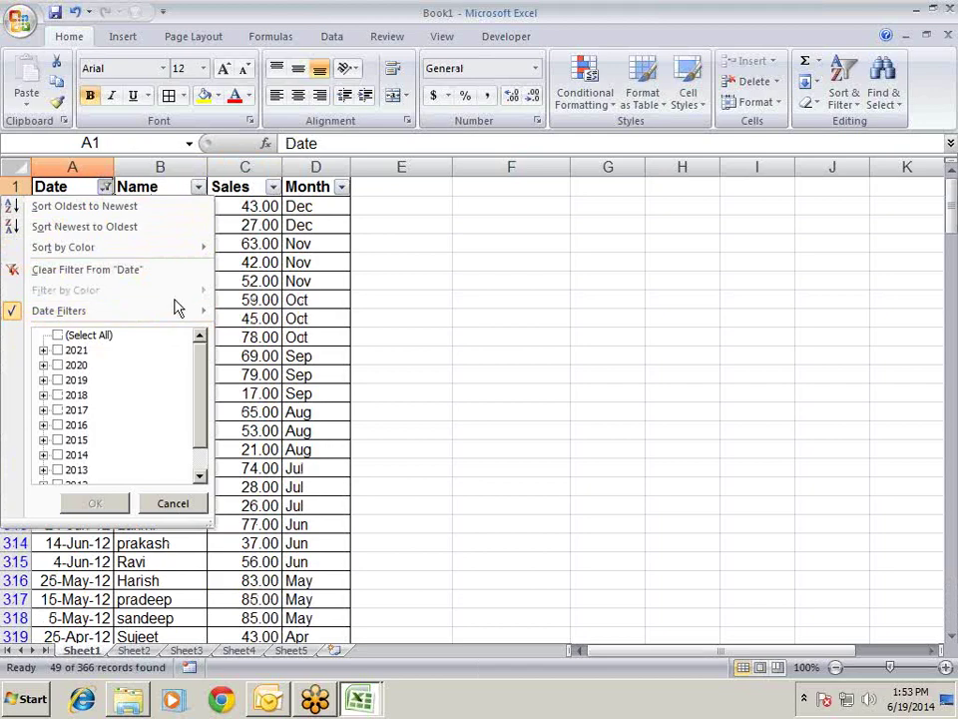
mouse_move(110, 311)
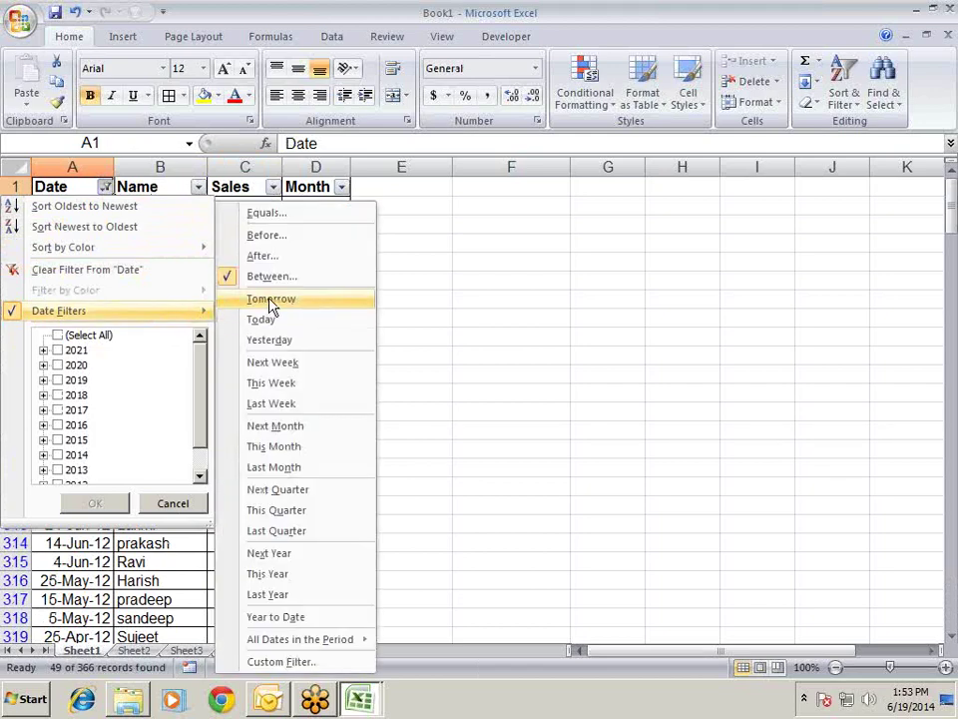
click(271, 300)
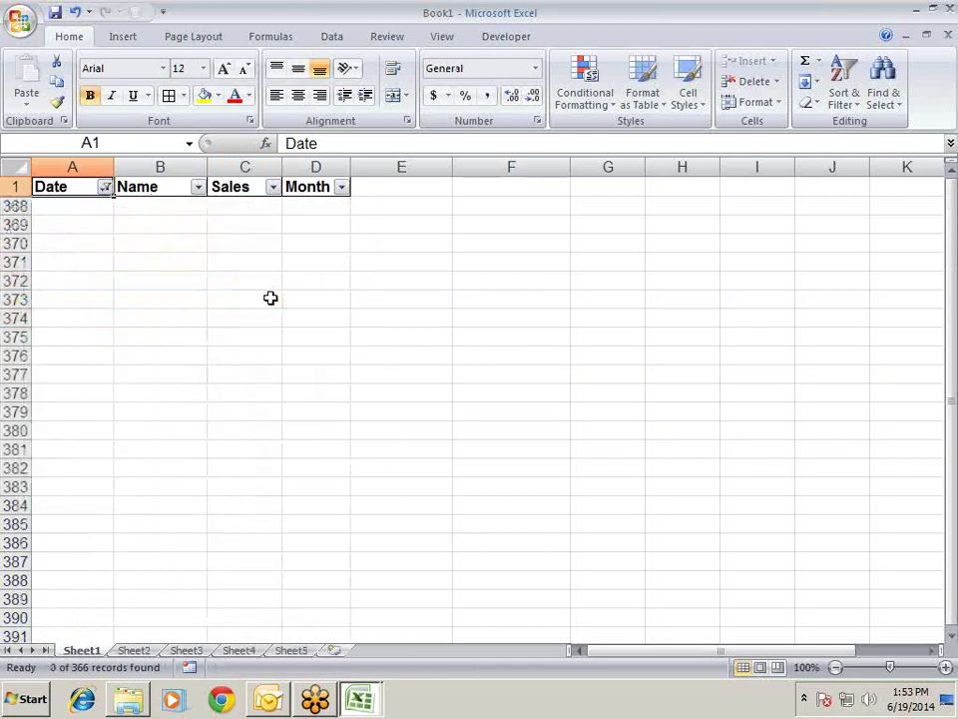
click(106, 188)
click(91, 337)
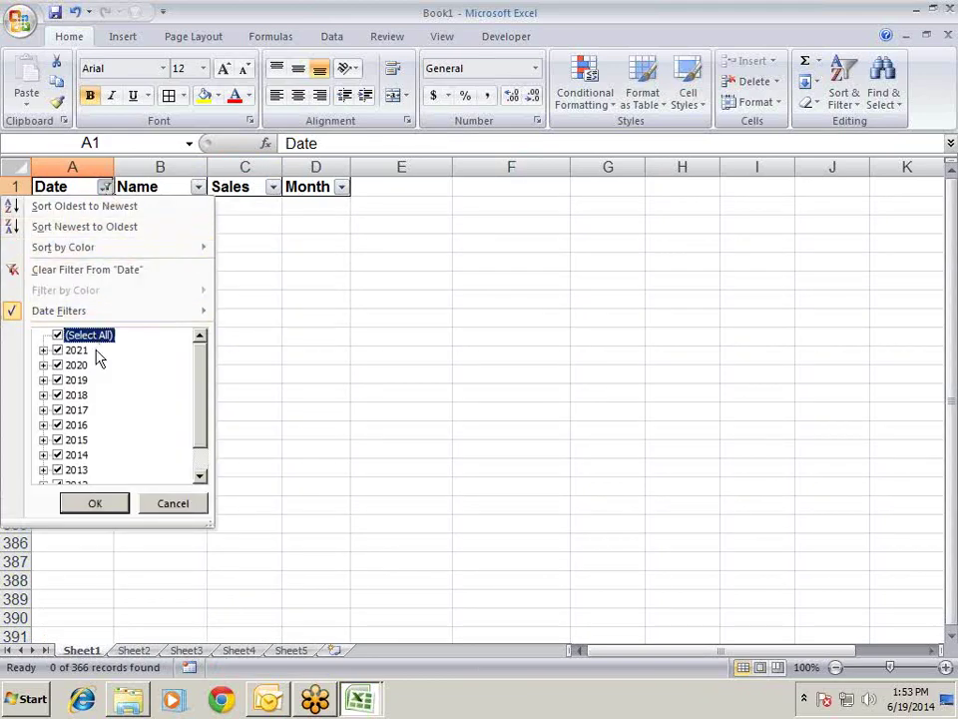
key(Return)
click(75, 356)
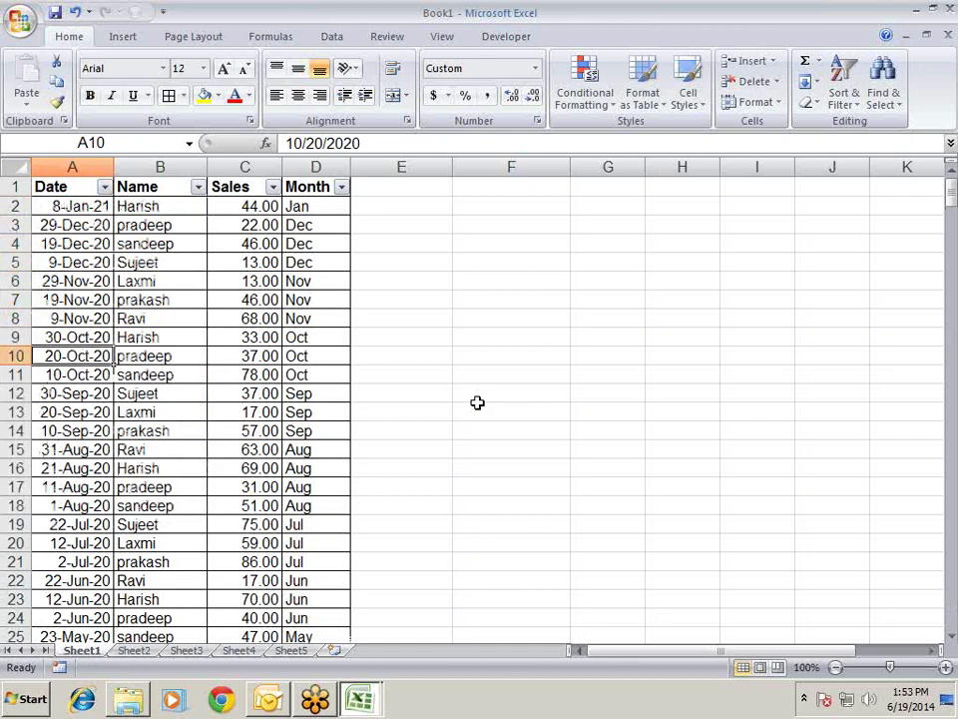
text(20)
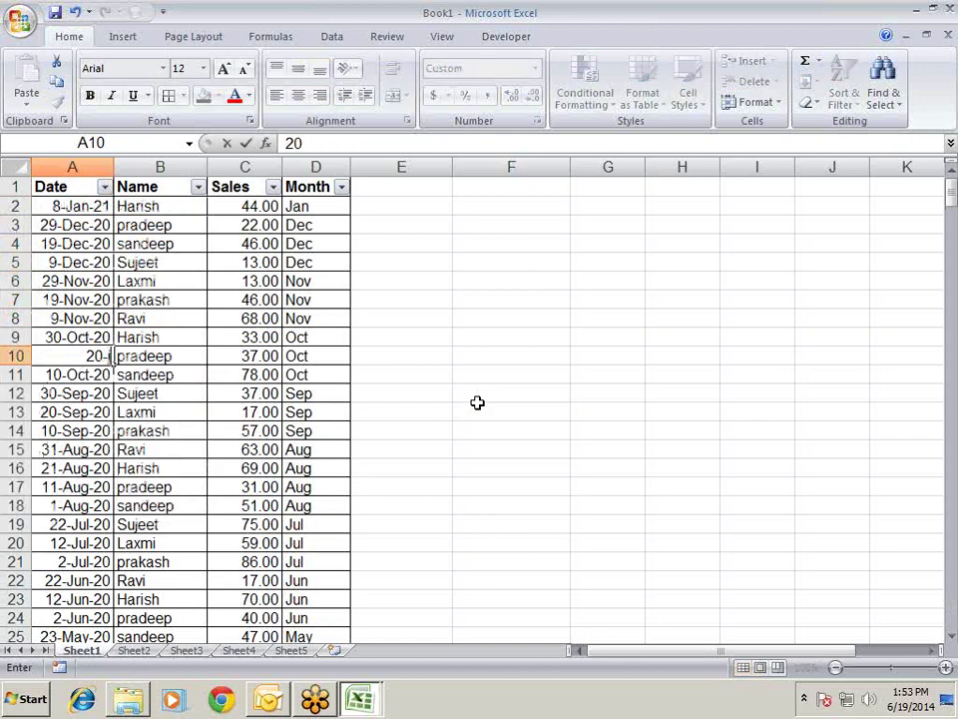
text(-jun)
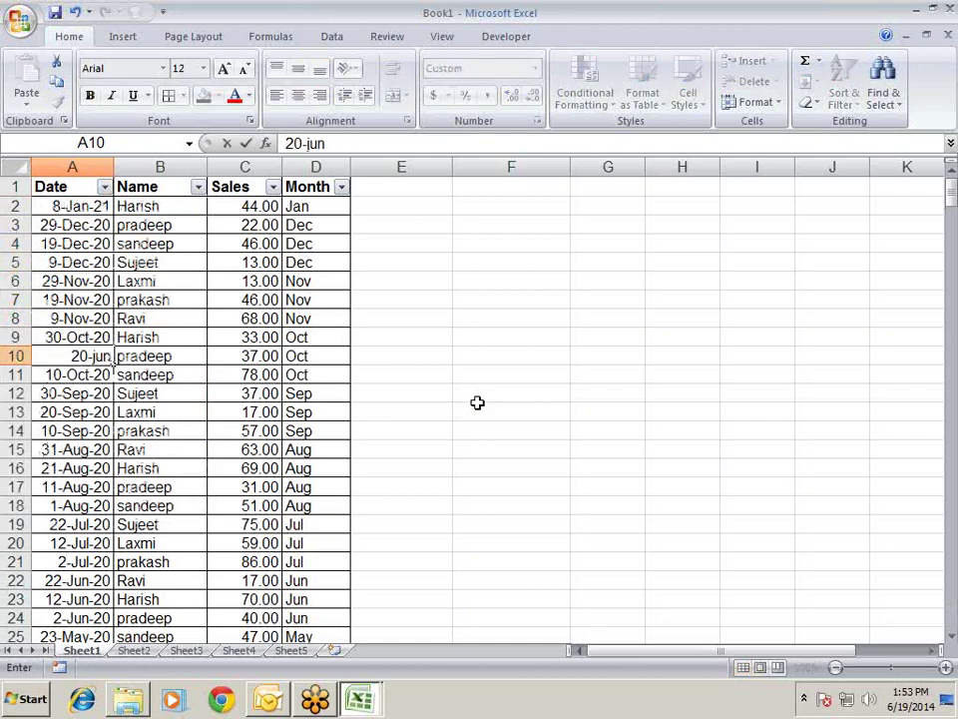
text(-)
text(-14)
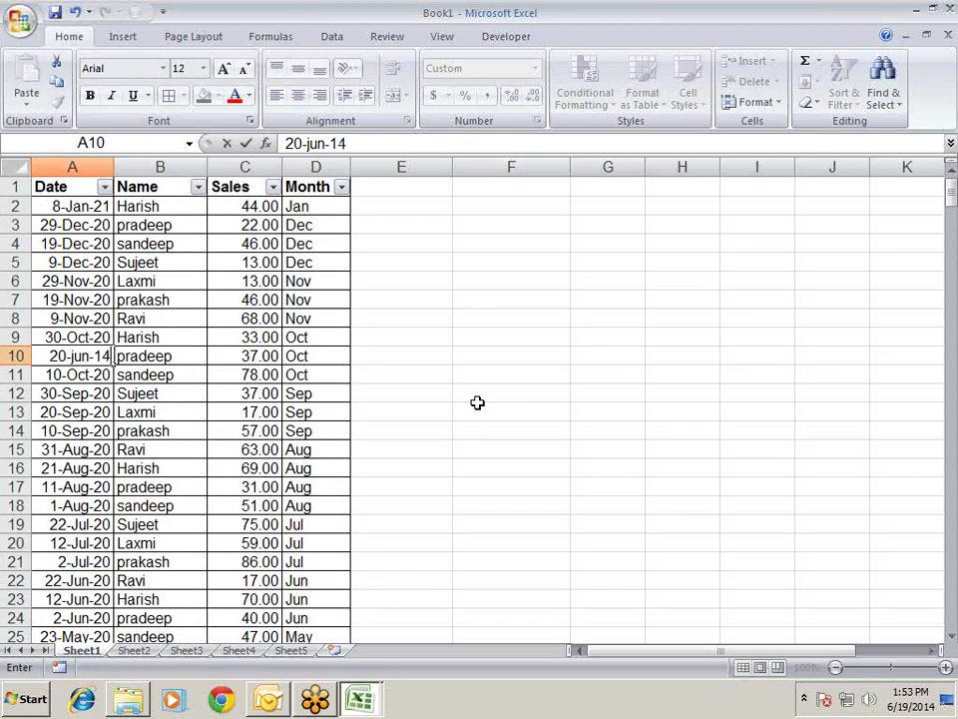
key(Return)
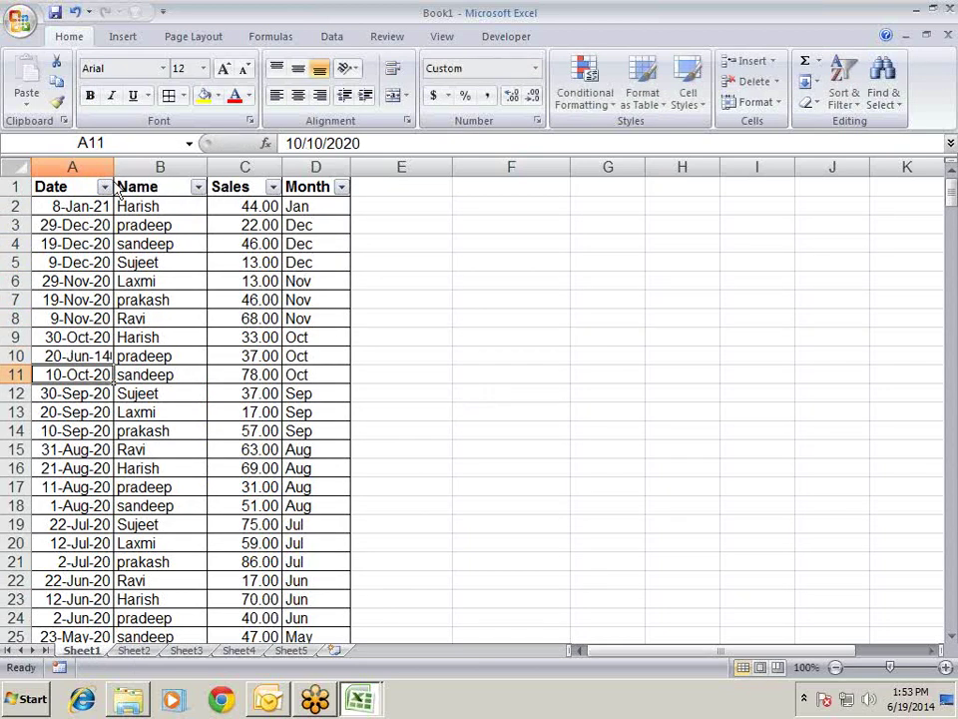
Step: Test the Tomorrow and Today filters, clear the filter, and enter today's date 19-Jun-14 in A11
click(104, 187)
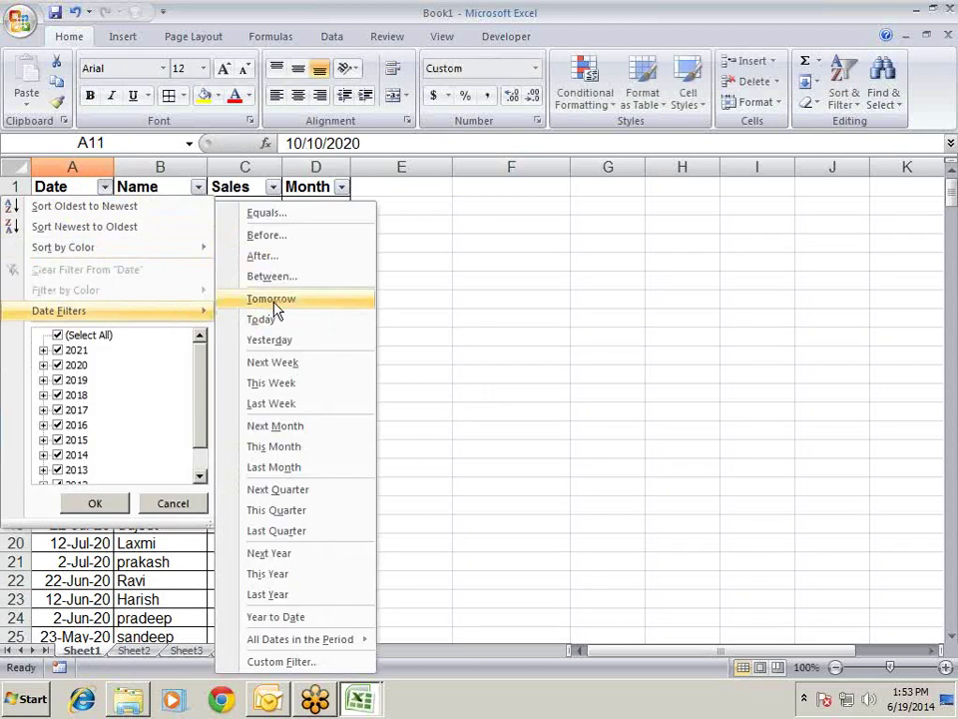
click(280, 304)
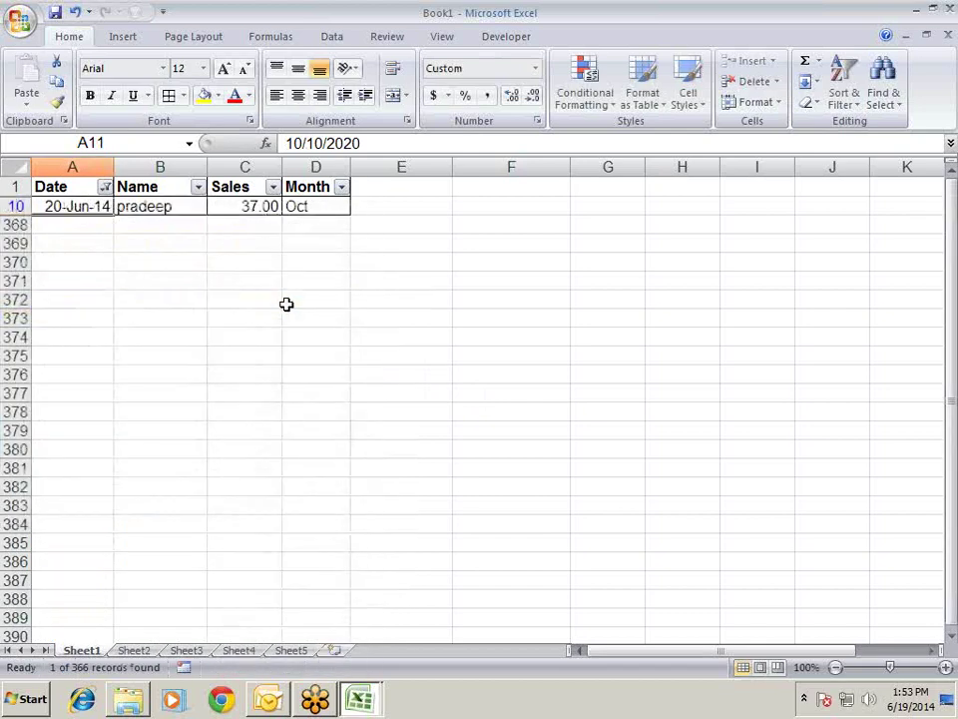
click(104, 186)
mouse_move(59, 310)
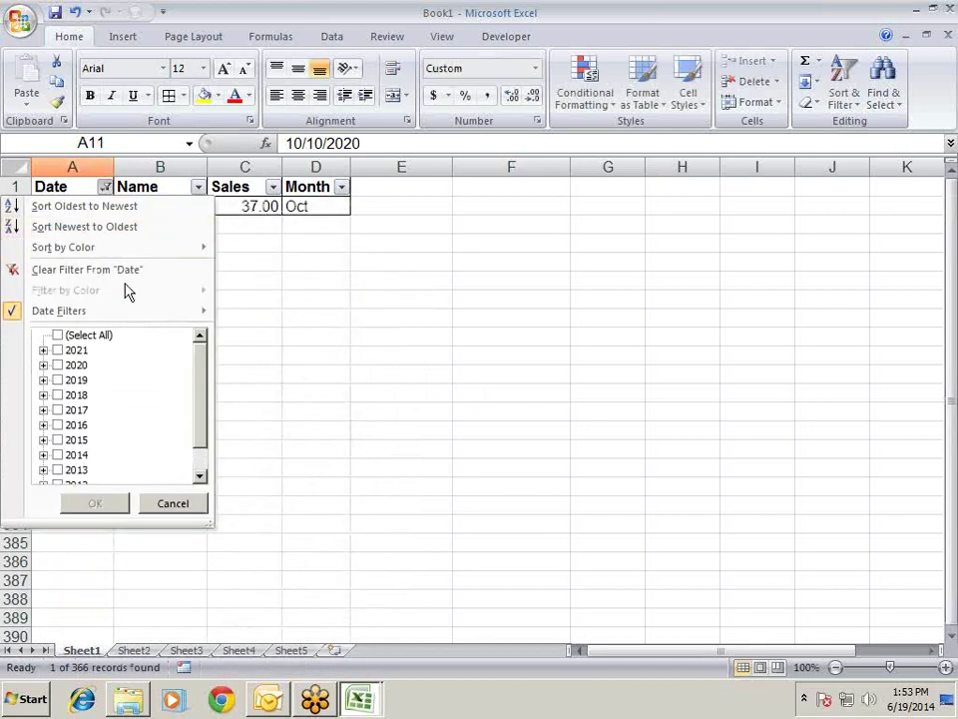
click(255, 321)
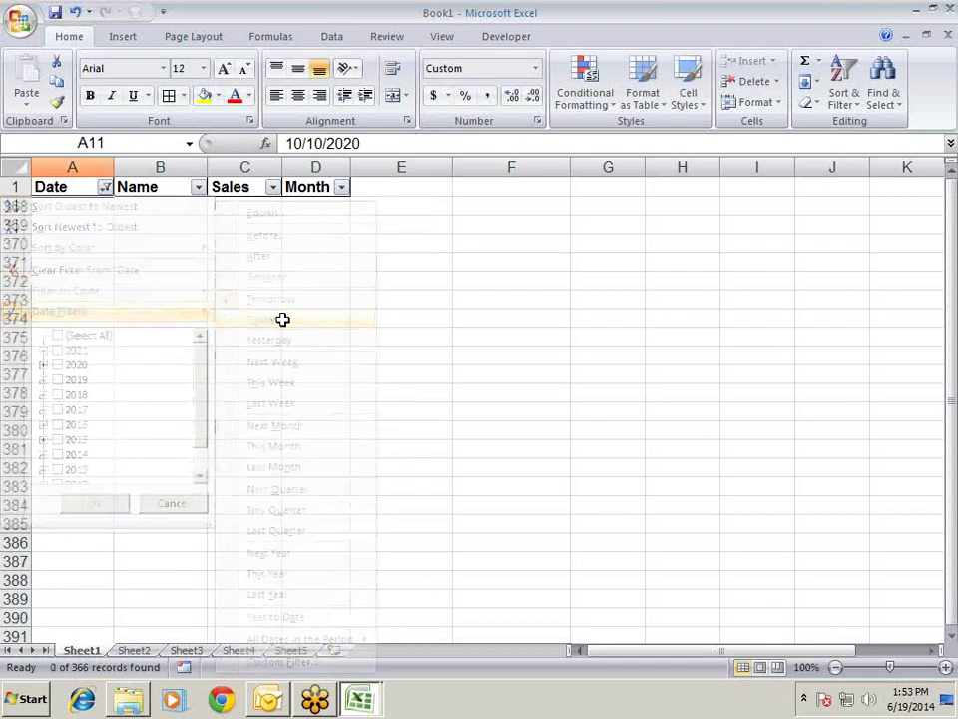
click(105, 186)
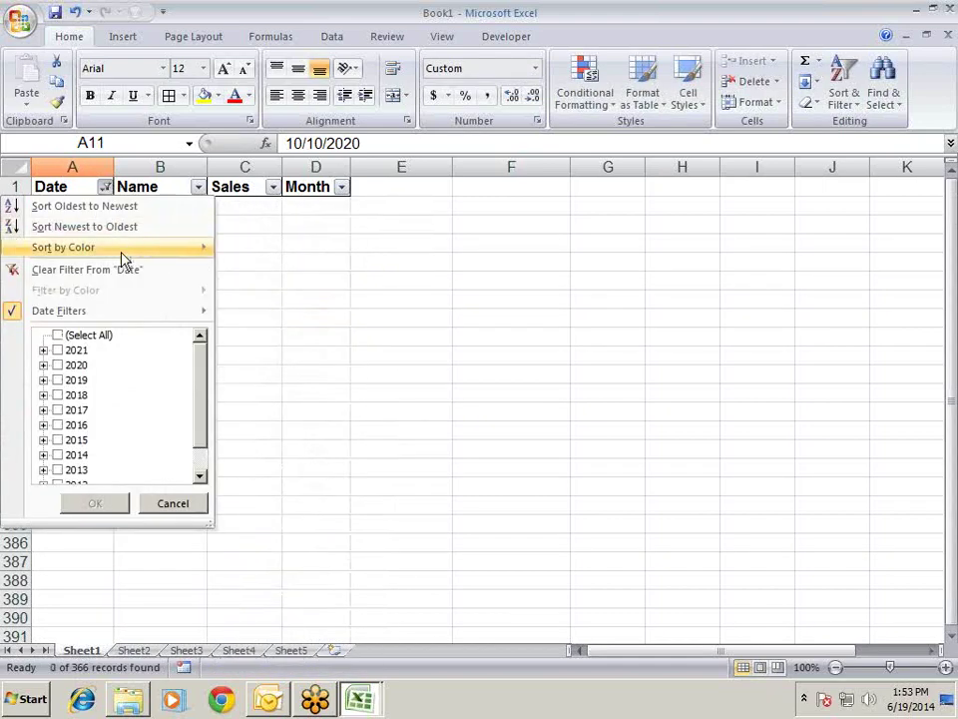
click(94, 337)
key(Return)
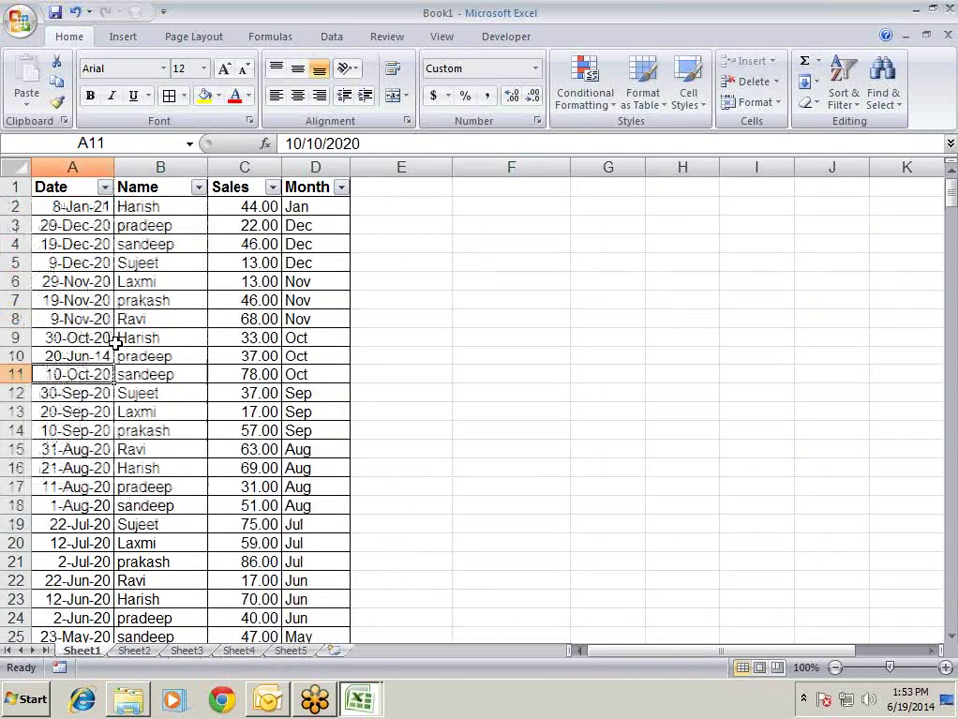
key(ctrl+semicolon)
key(Return)
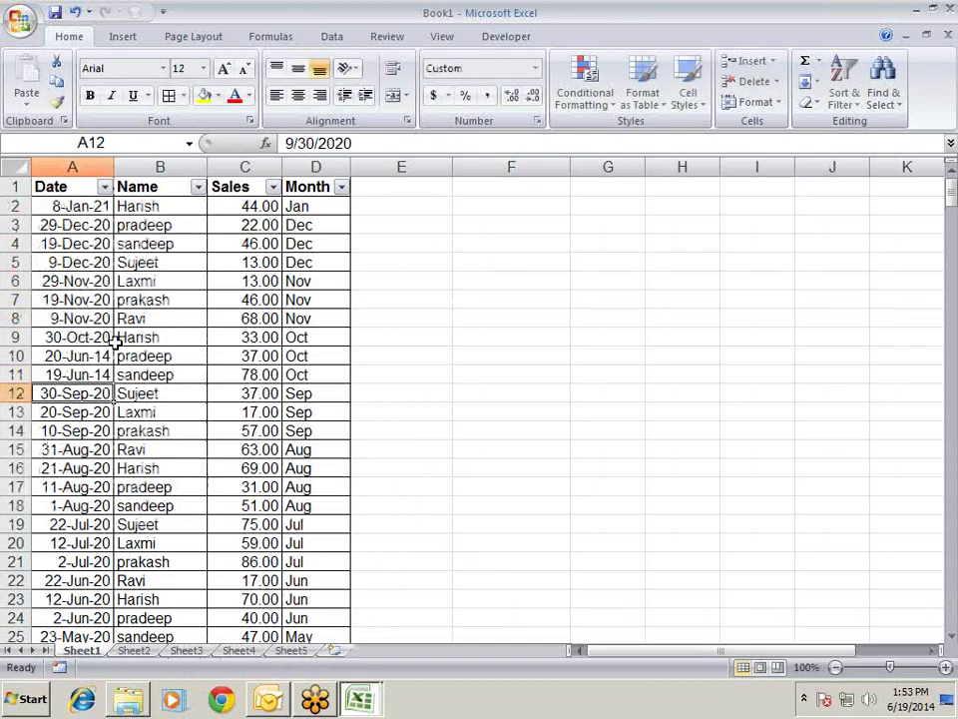
Step: Try the Today and Yesterday date filters, then filter to Next Week, leaving the 24-Jun-14 sale
click(104, 186)
mouse_move(109, 311)
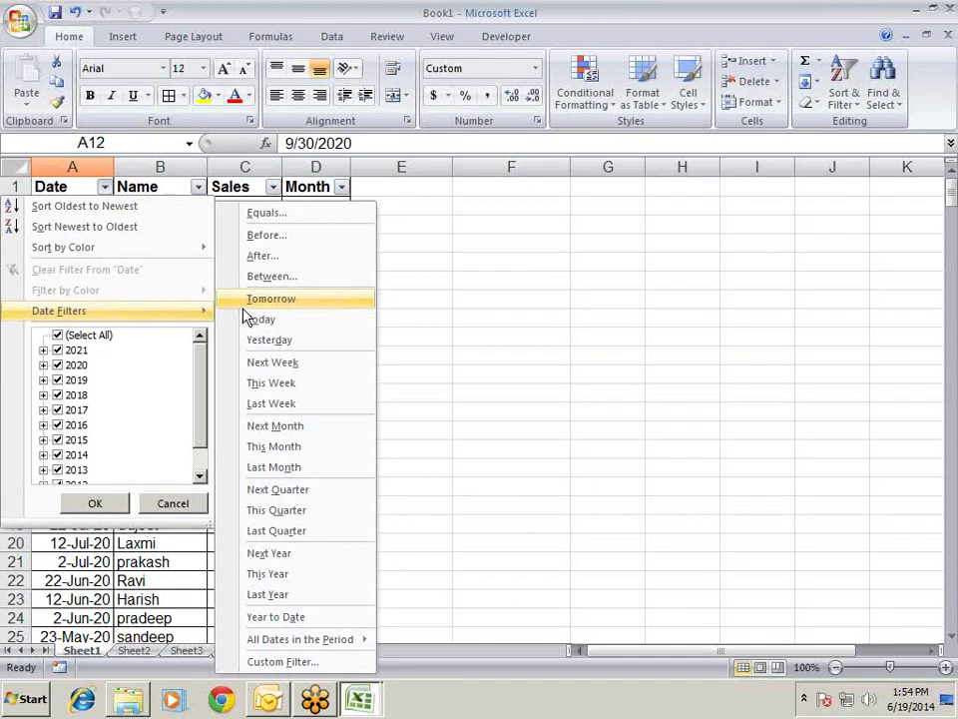
click(252, 320)
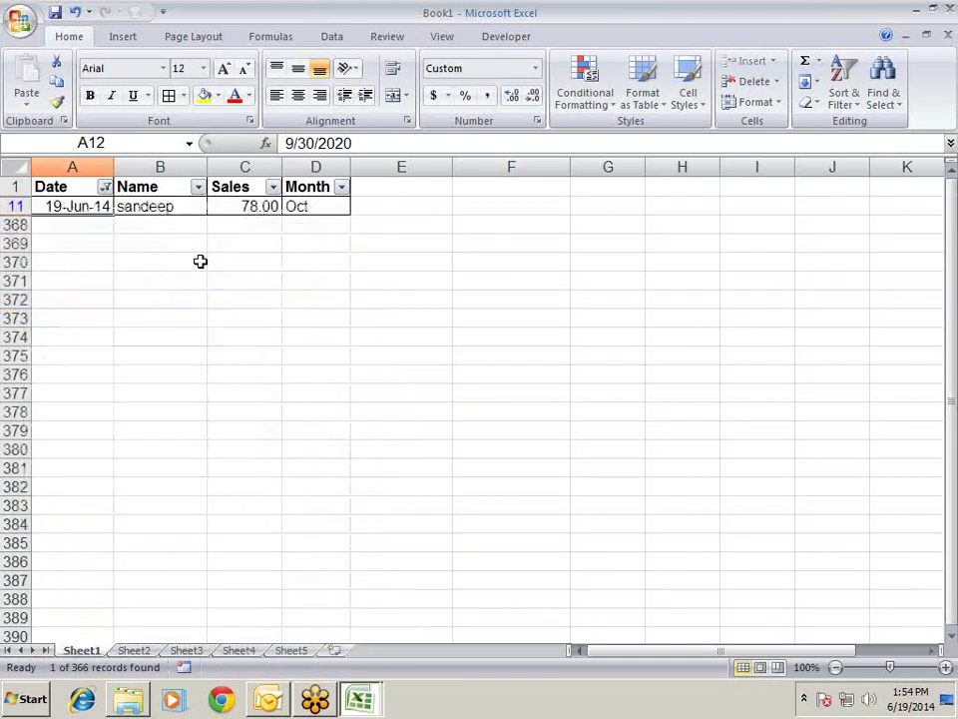
click(104, 187)
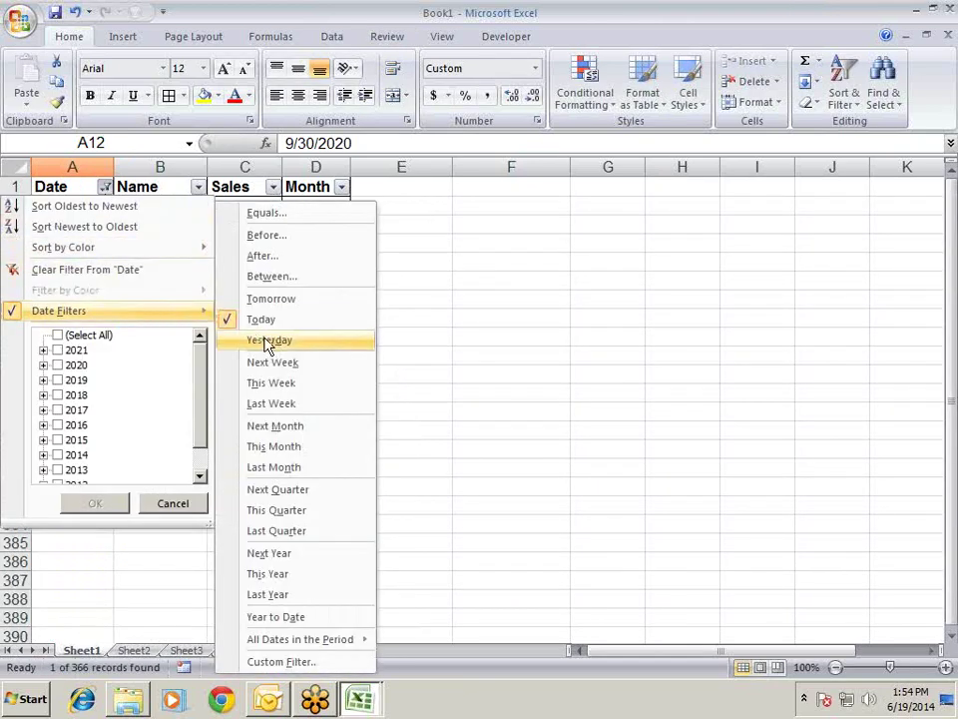
click(268, 341)
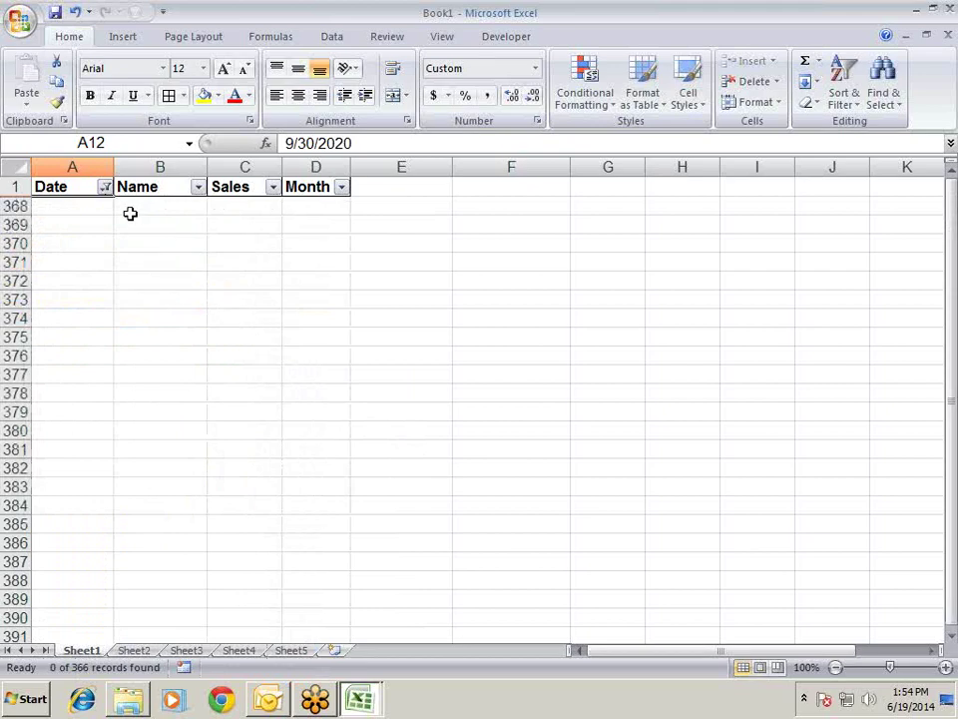
click(106, 190)
mouse_move(100, 311)
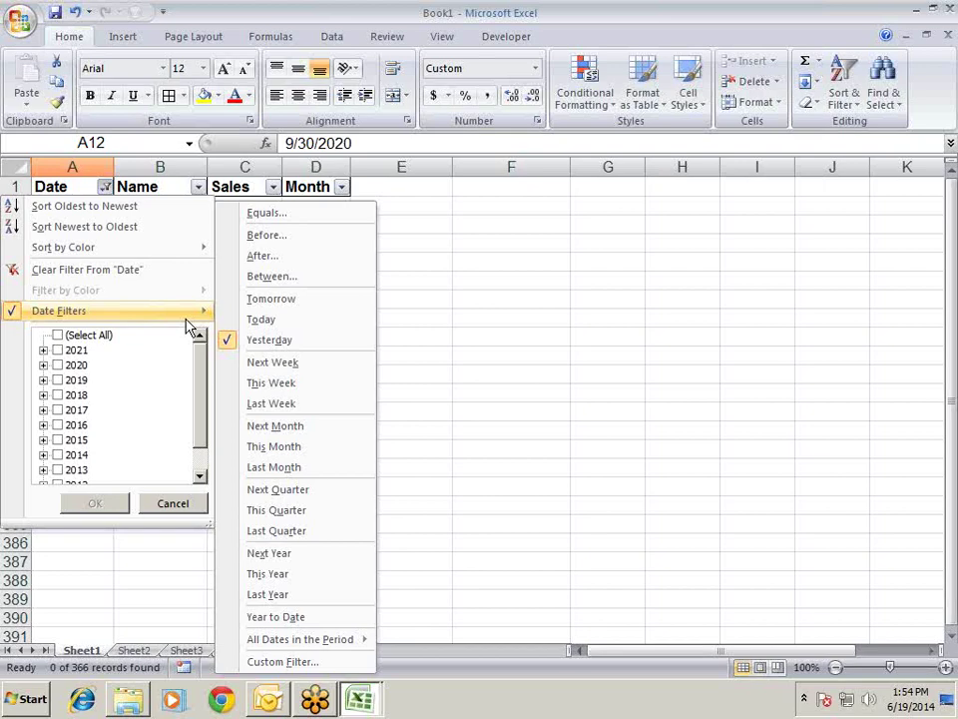
click(266, 365)
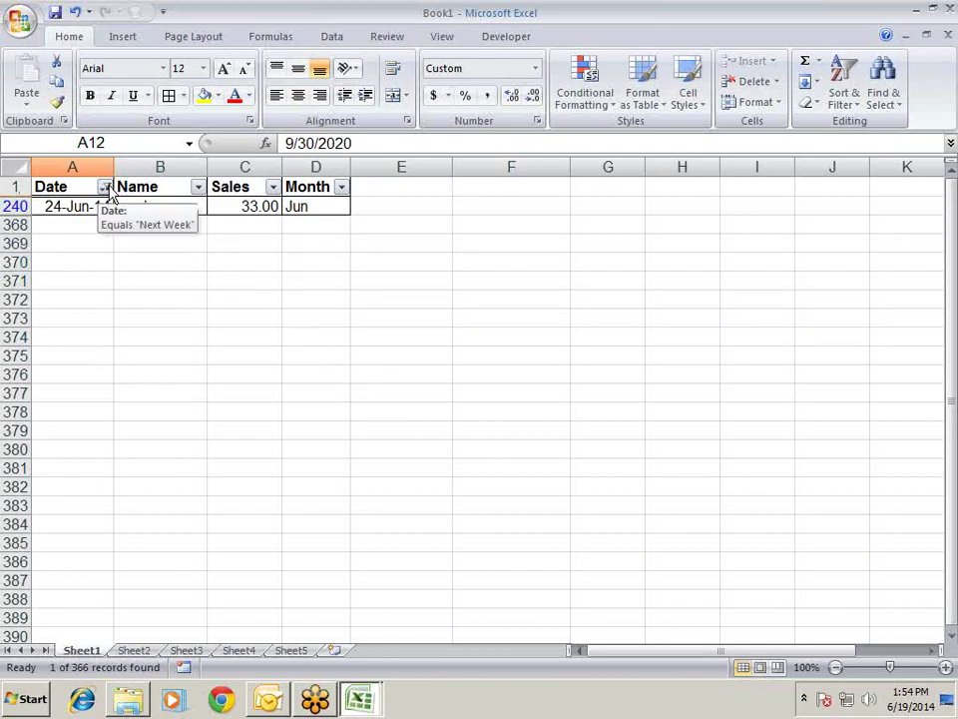
click(105, 189)
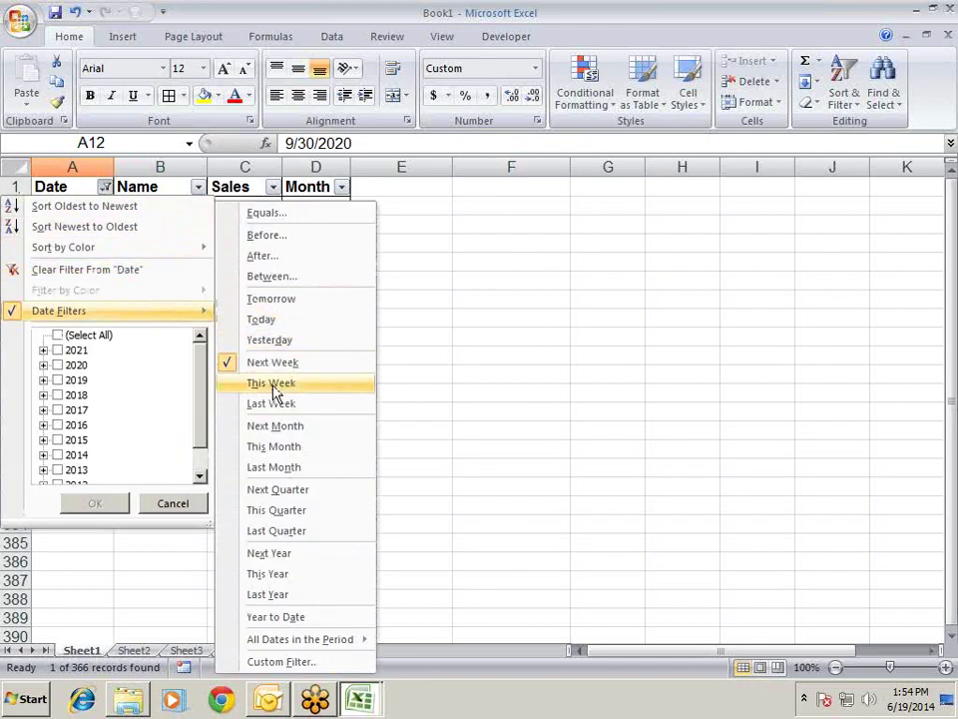
Step: Filter the Date column to This Week, Last Week, Next Month, This Month, then Last Month
click(273, 383)
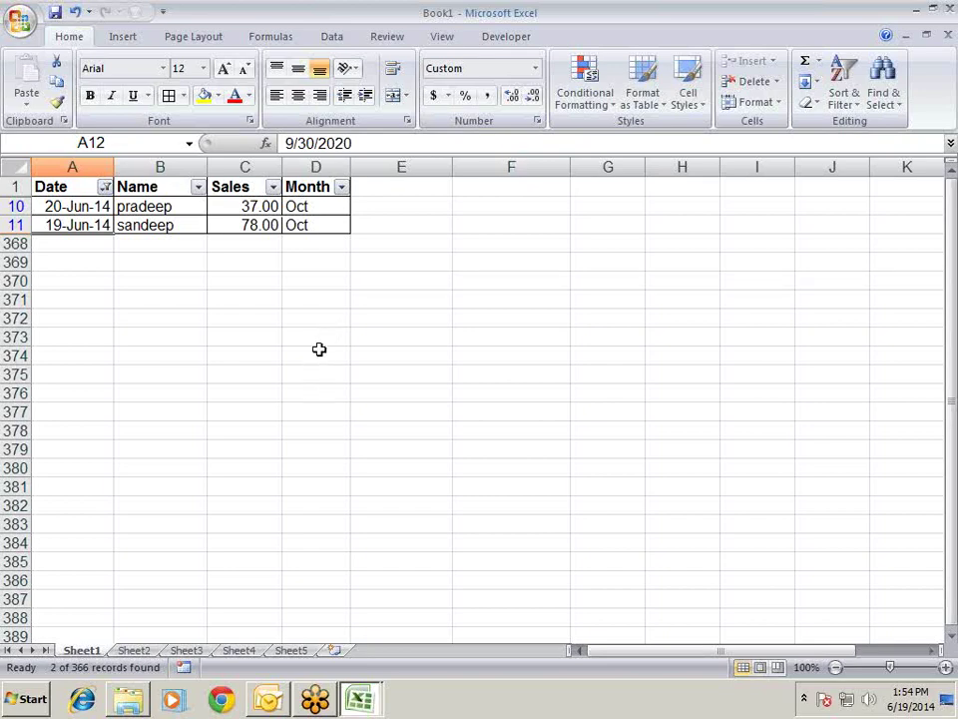
click(104, 186)
mouse_move(100, 310)
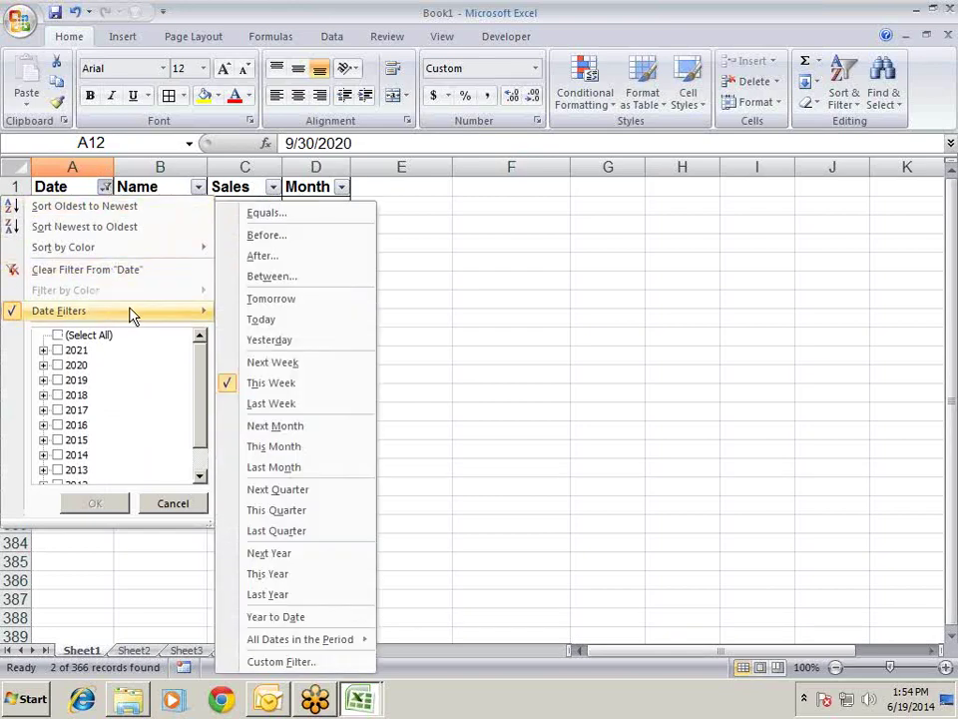
click(259, 403)
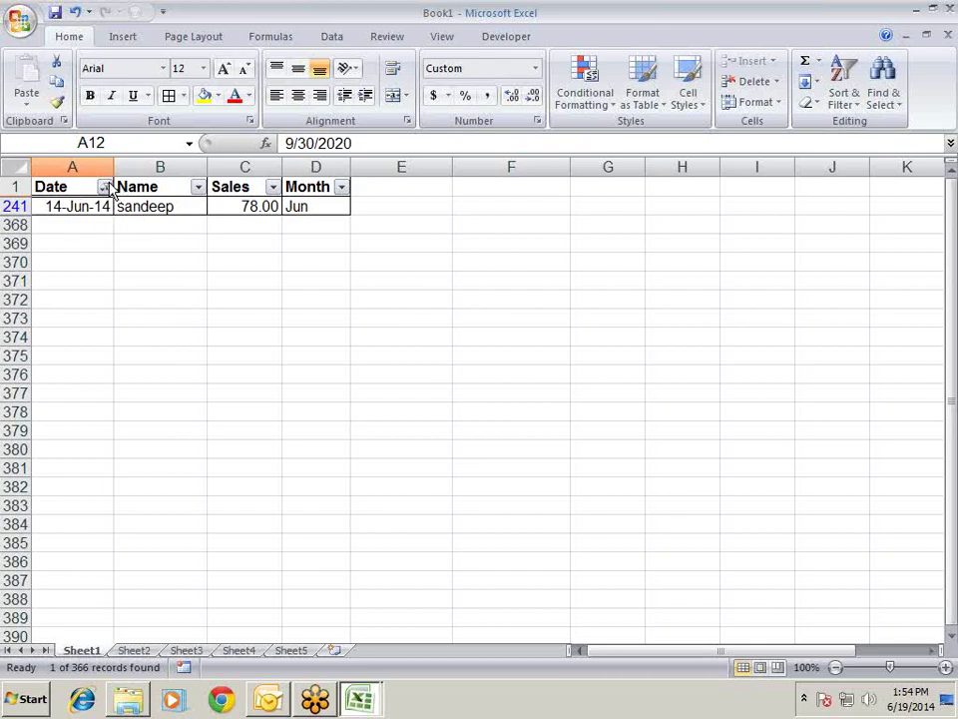
click(105, 187)
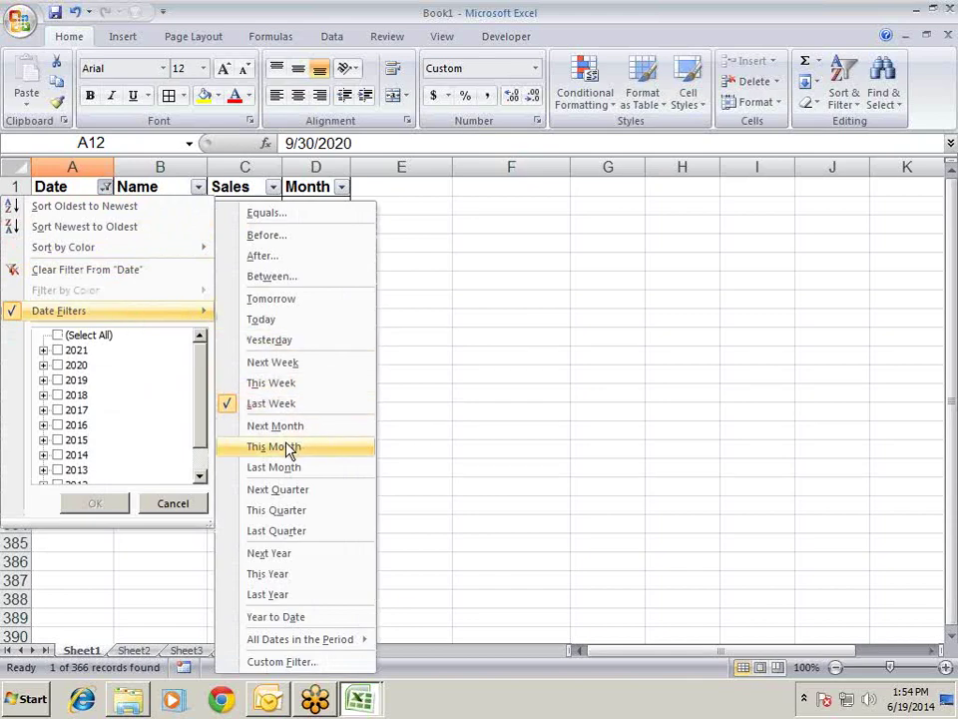
click(283, 426)
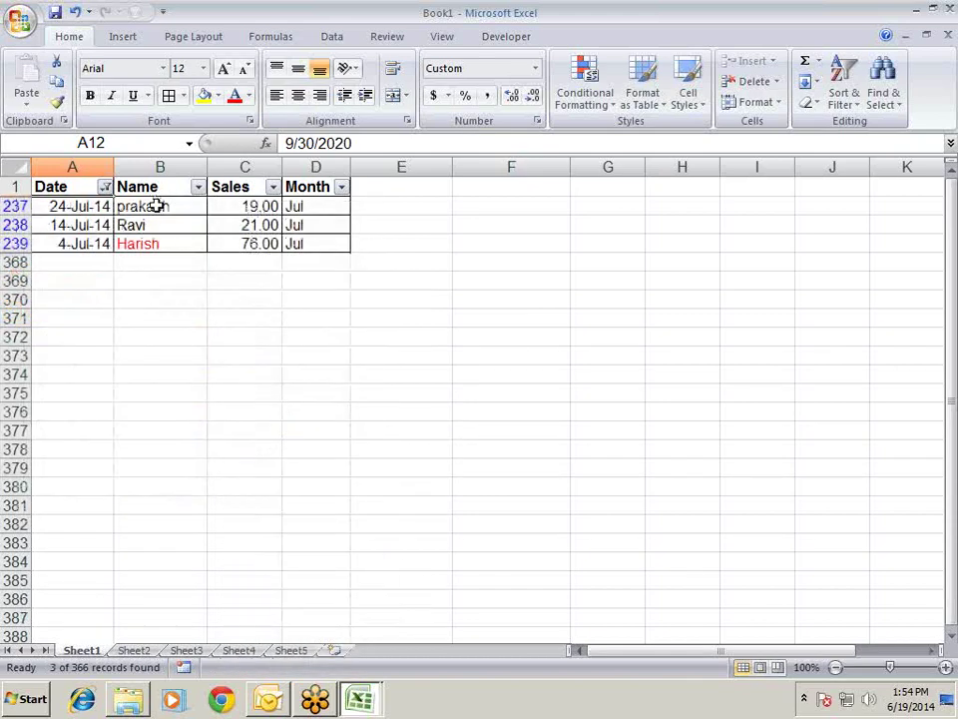
click(105, 187)
mouse_move(110, 311)
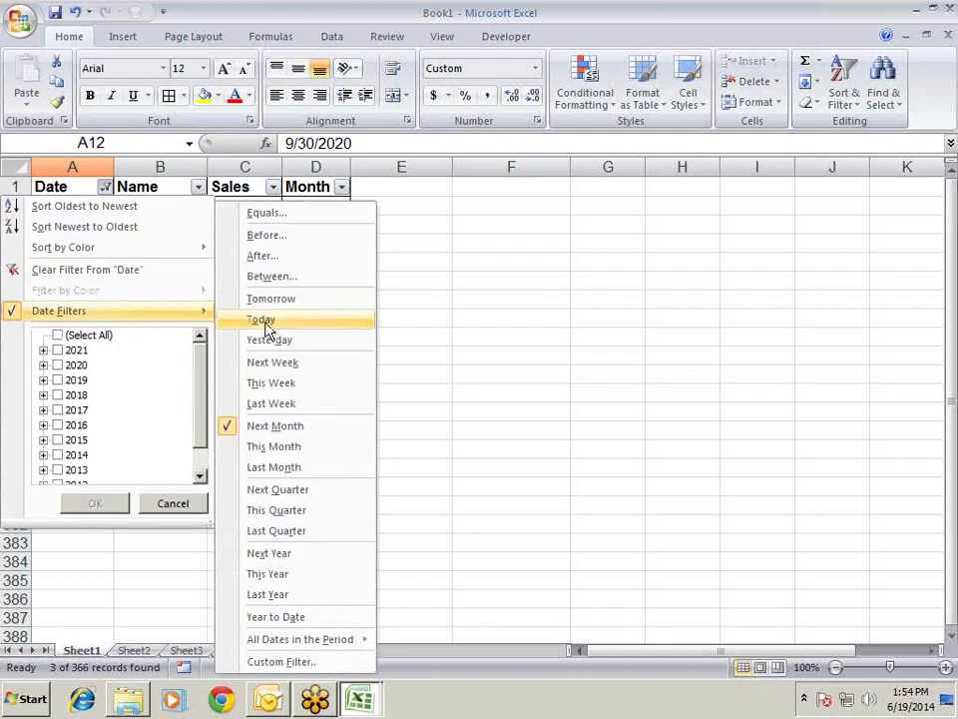
click(289, 448)
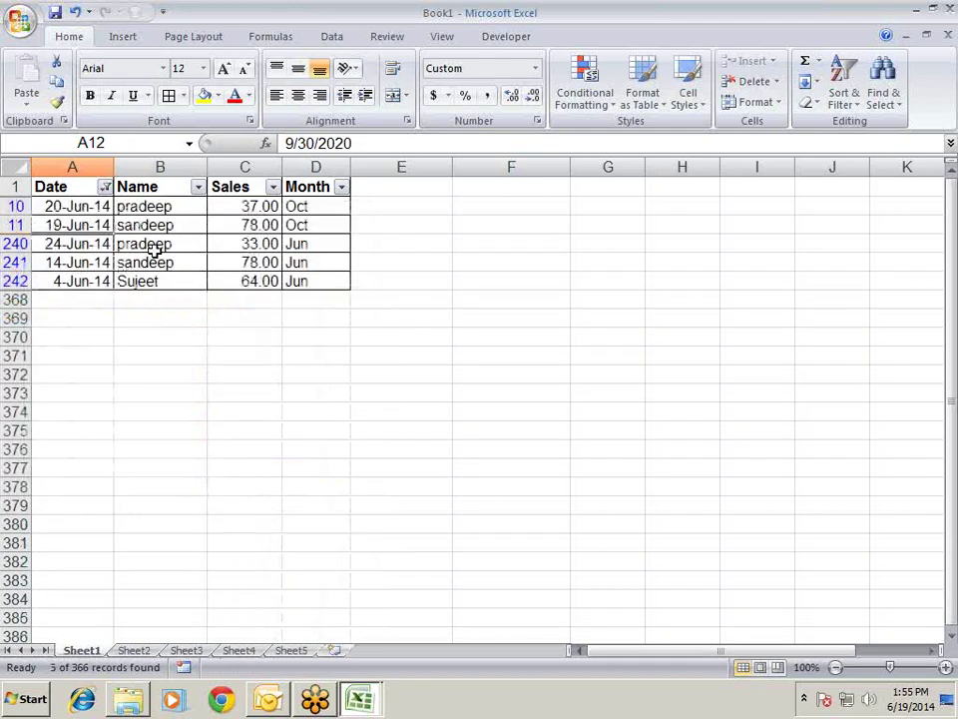
click(105, 187)
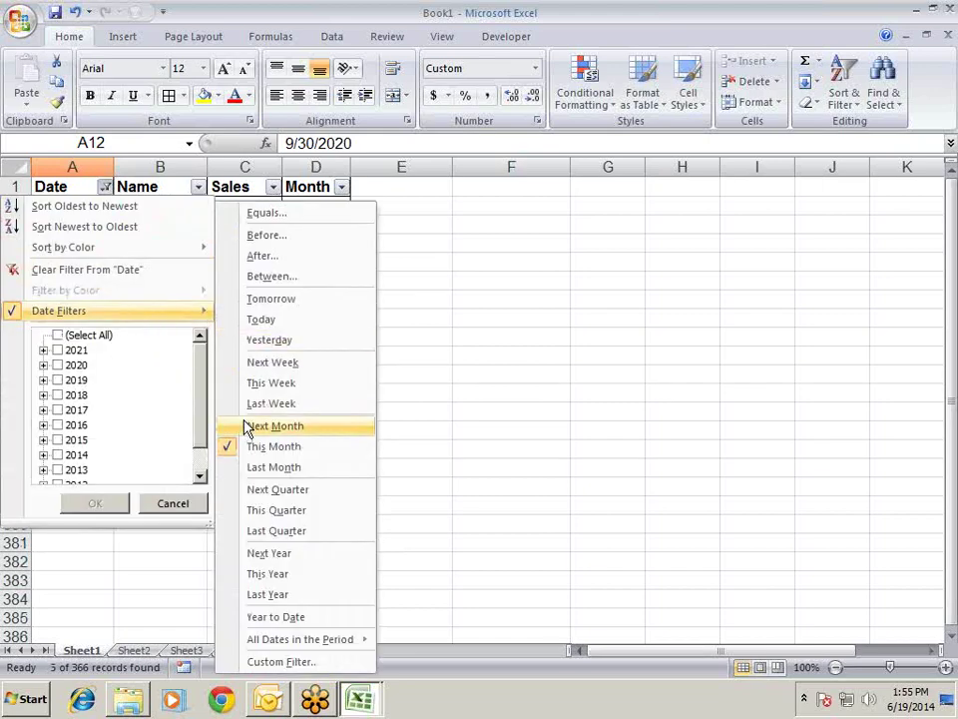
click(260, 466)
Step: Filter the Date column to Next Quarter, This Quarter, Last Quarter, then Last Year (2015)
click(105, 187)
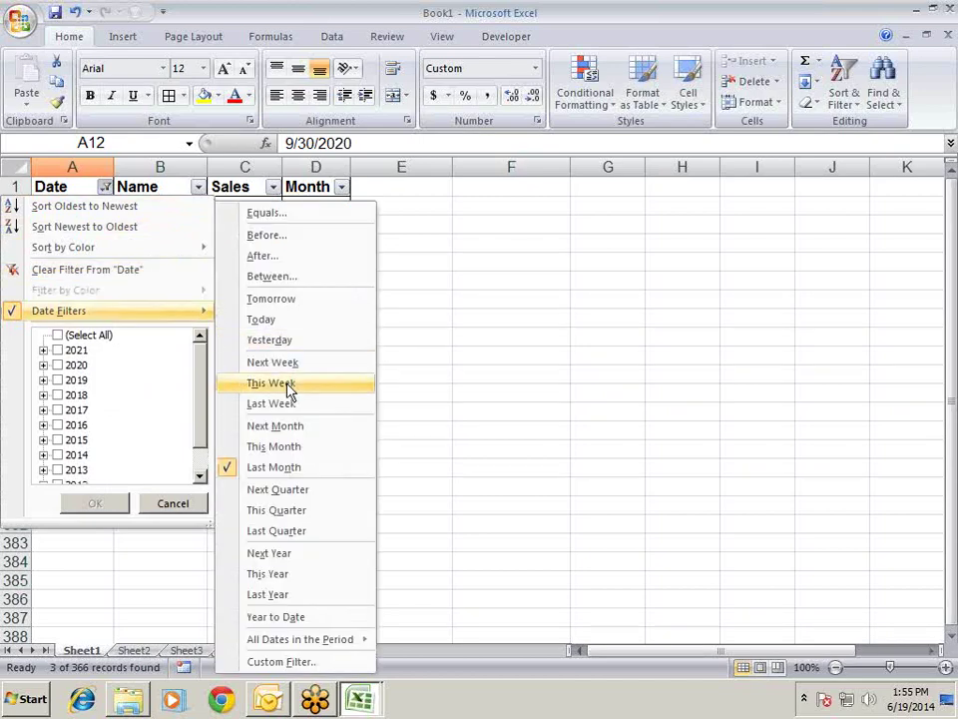
click(295, 493)
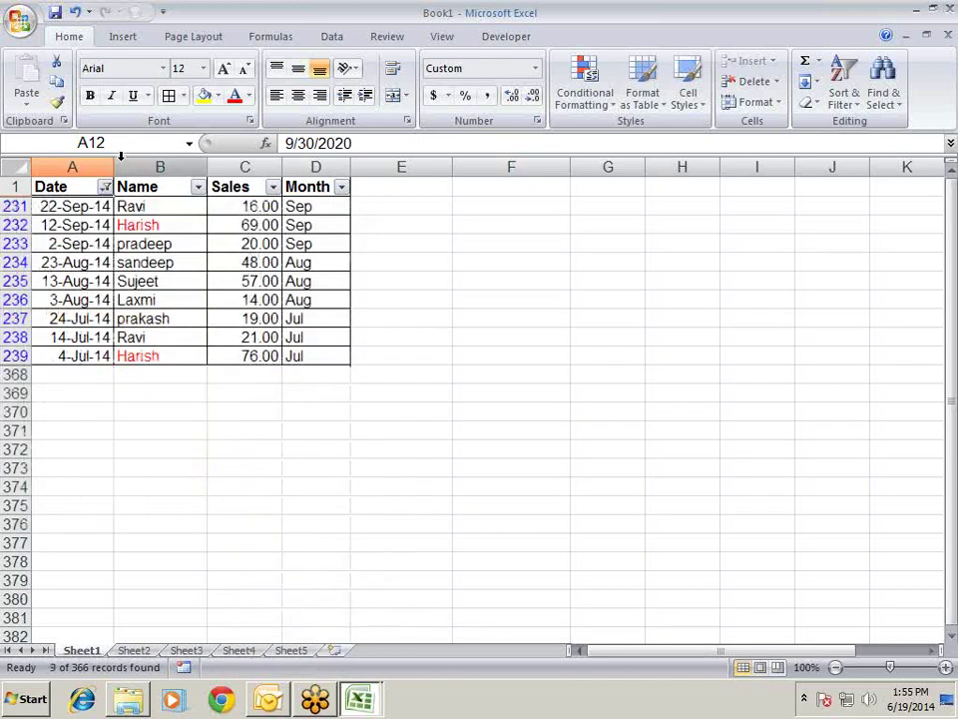
click(105, 188)
mouse_move(89, 310)
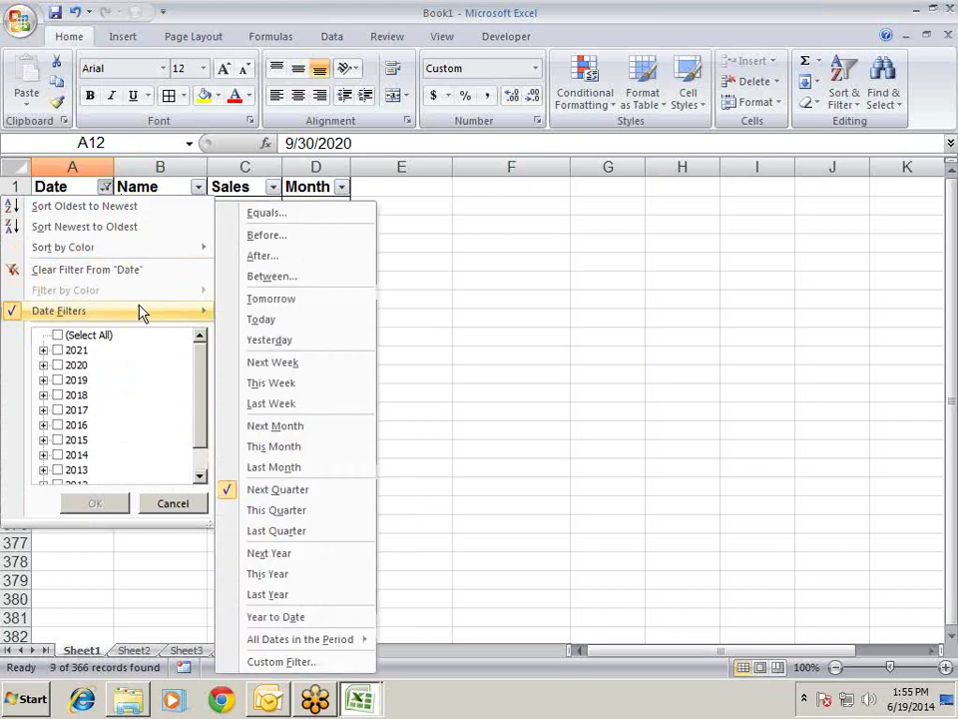
click(279, 509)
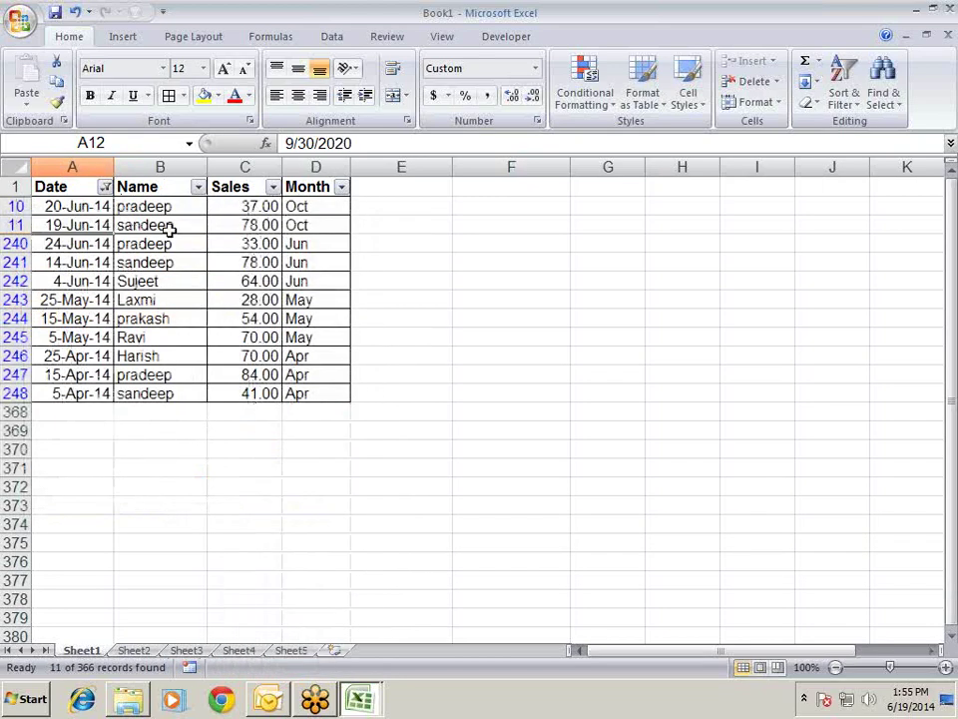
click(104, 188)
mouse_move(59, 310)
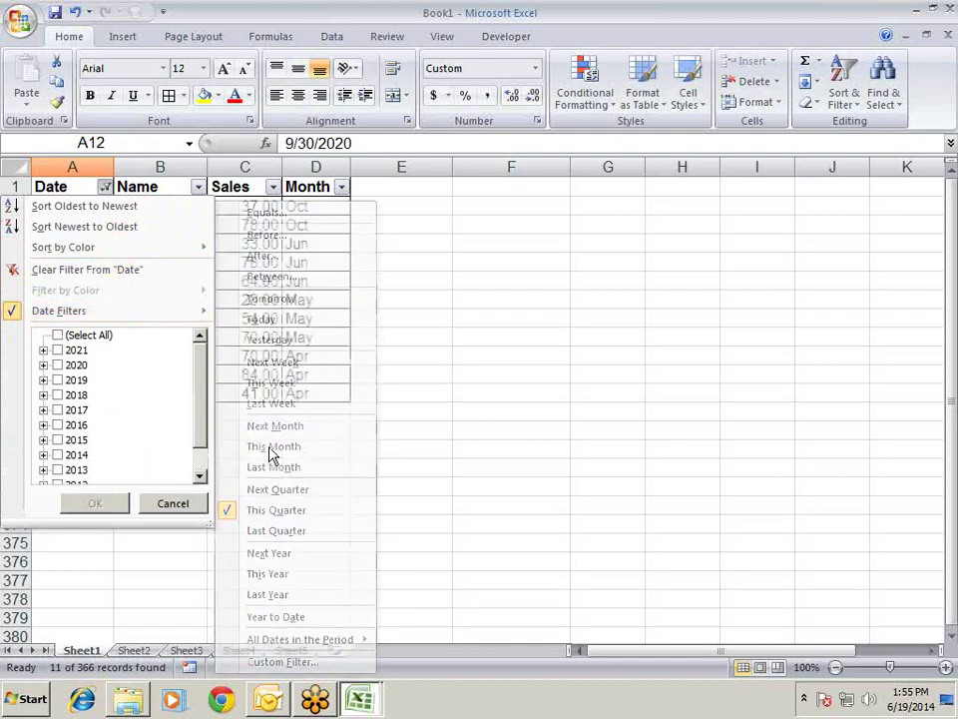
click(289, 532)
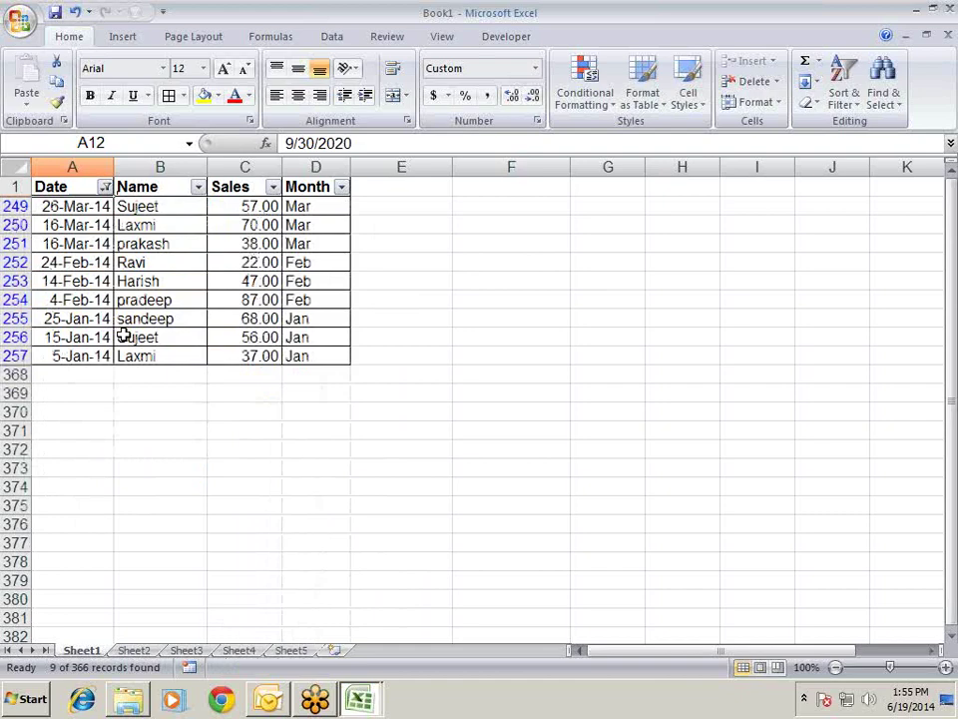
click(103, 187)
mouse_move(59, 311)
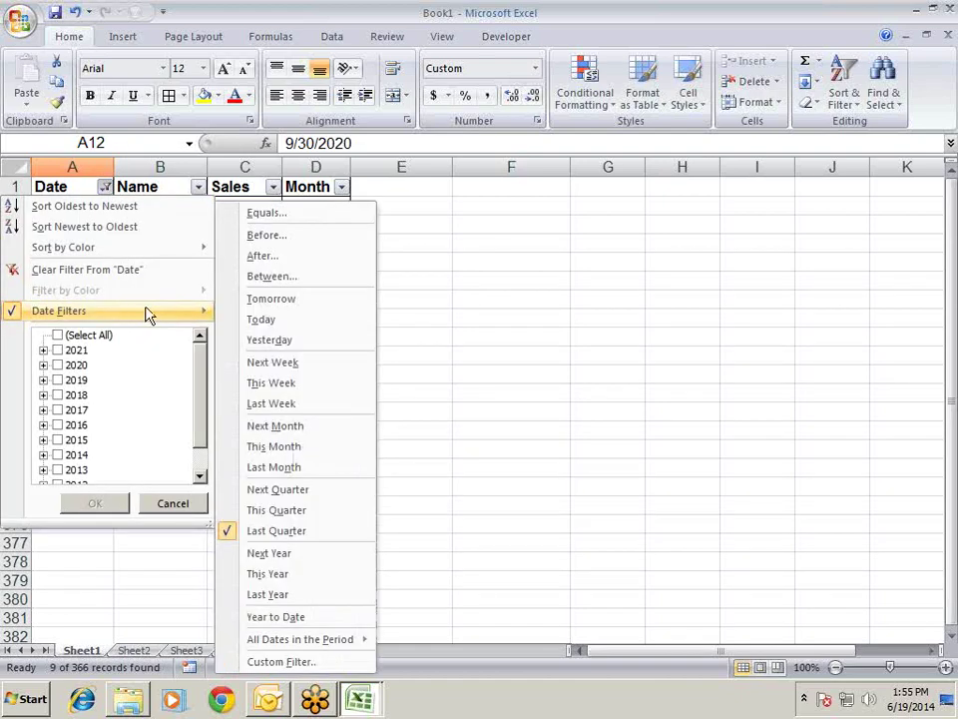
click(278, 555)
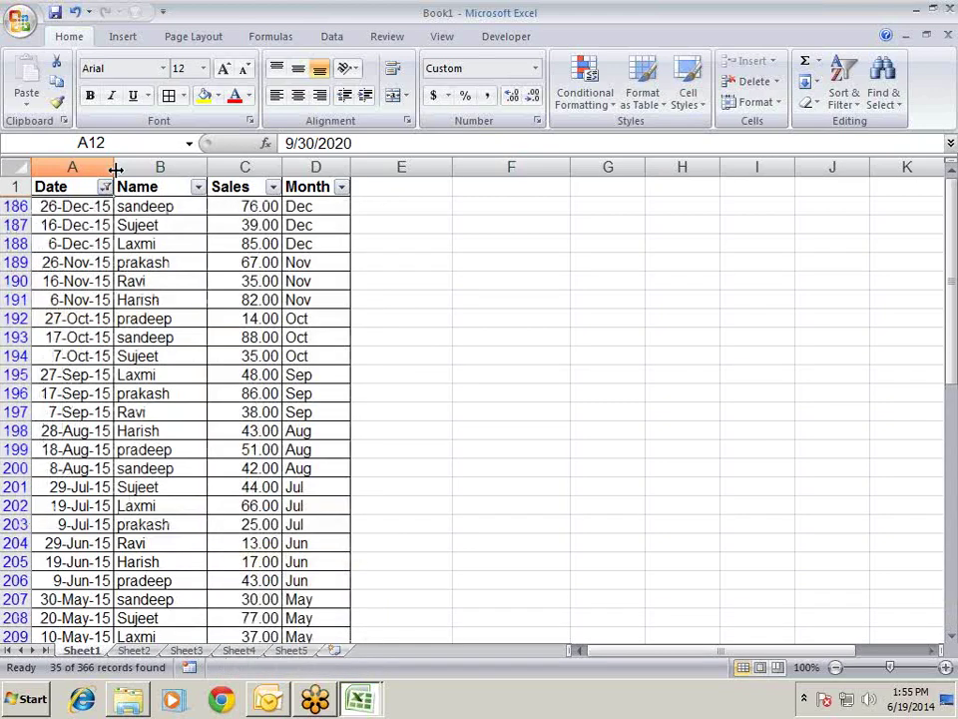
Step: Filter the dates to Year to Date and select the 18 remaining records to check the count
click(104, 188)
mouse_move(117, 310)
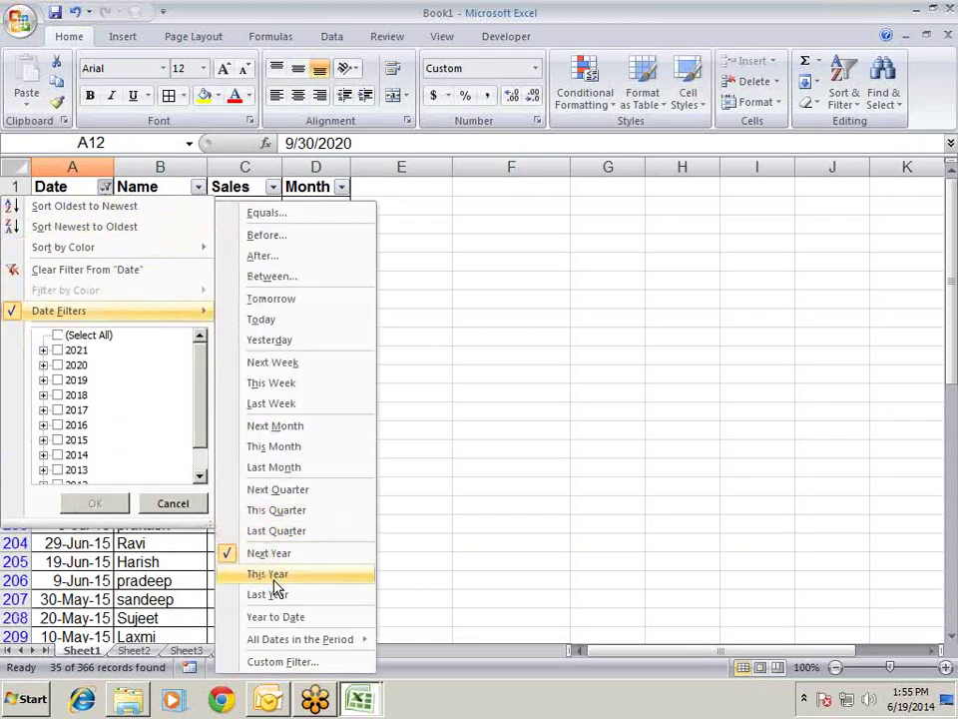
click(282, 619)
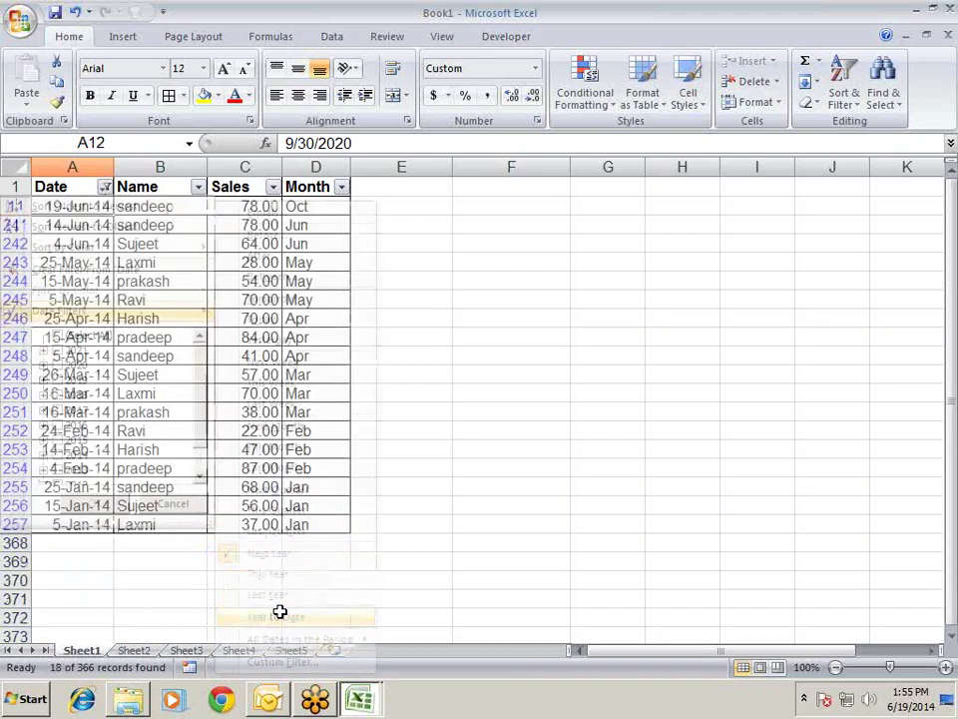
click(131, 193)
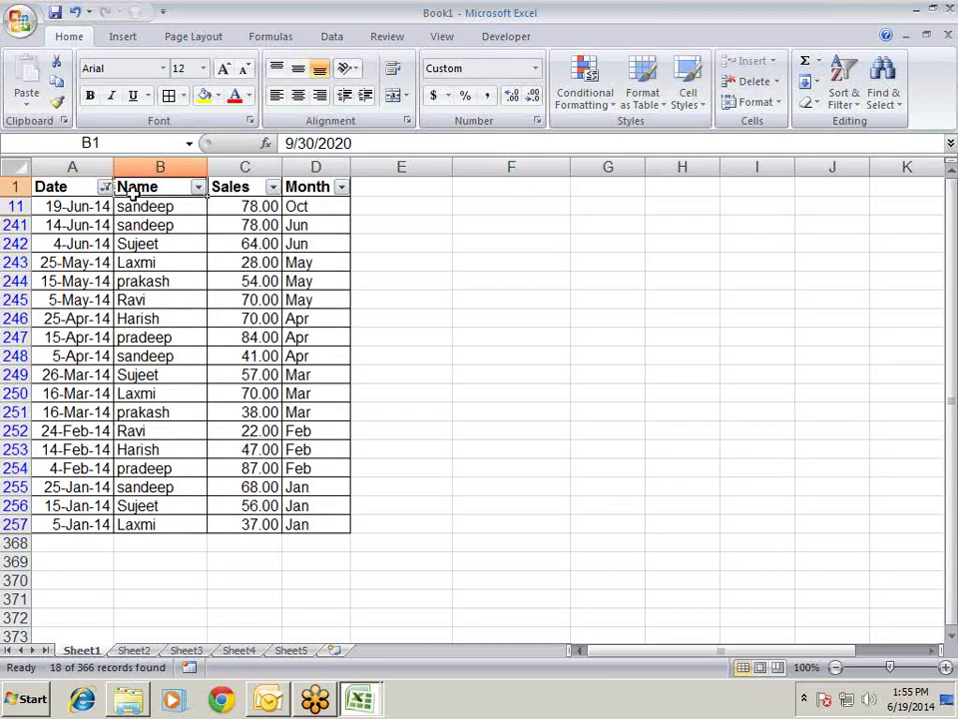
click(137, 221)
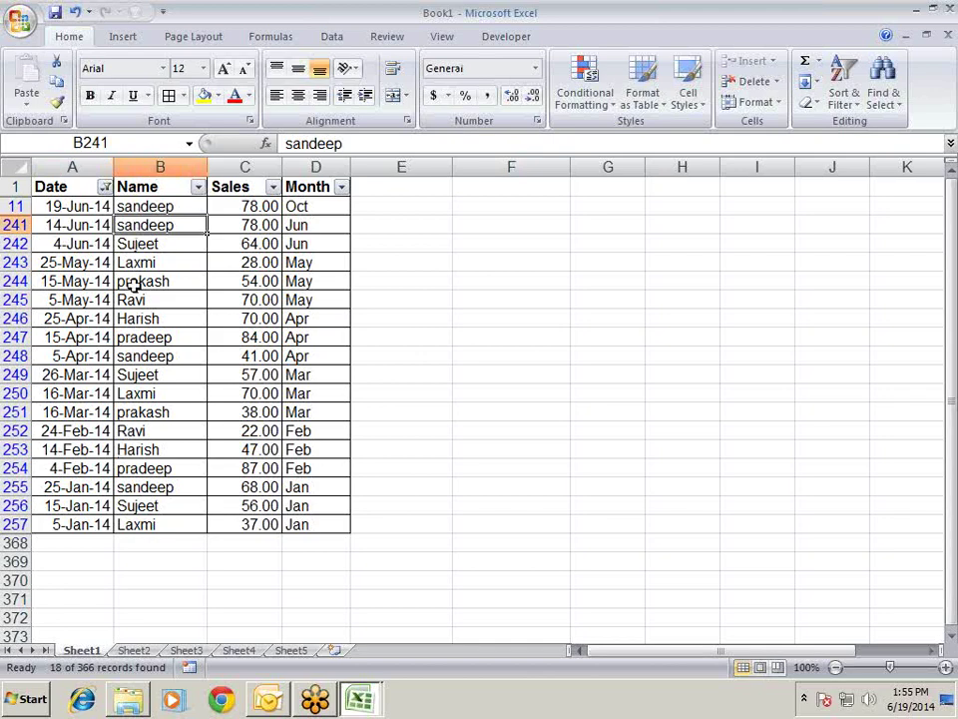
mouse_move(100, 206)
mouse_down()
mouse_move(283, 510)
mouse_move(302, 523)
mouse_up()
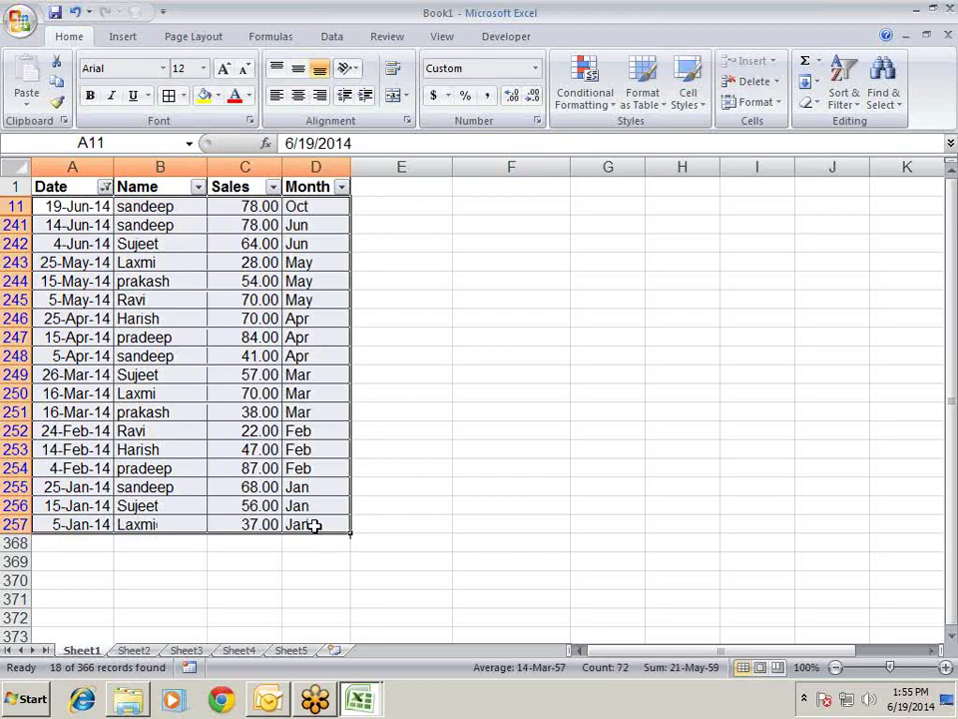
Step: Filter the Date column to February of every year, then to January of every year
click(398, 297)
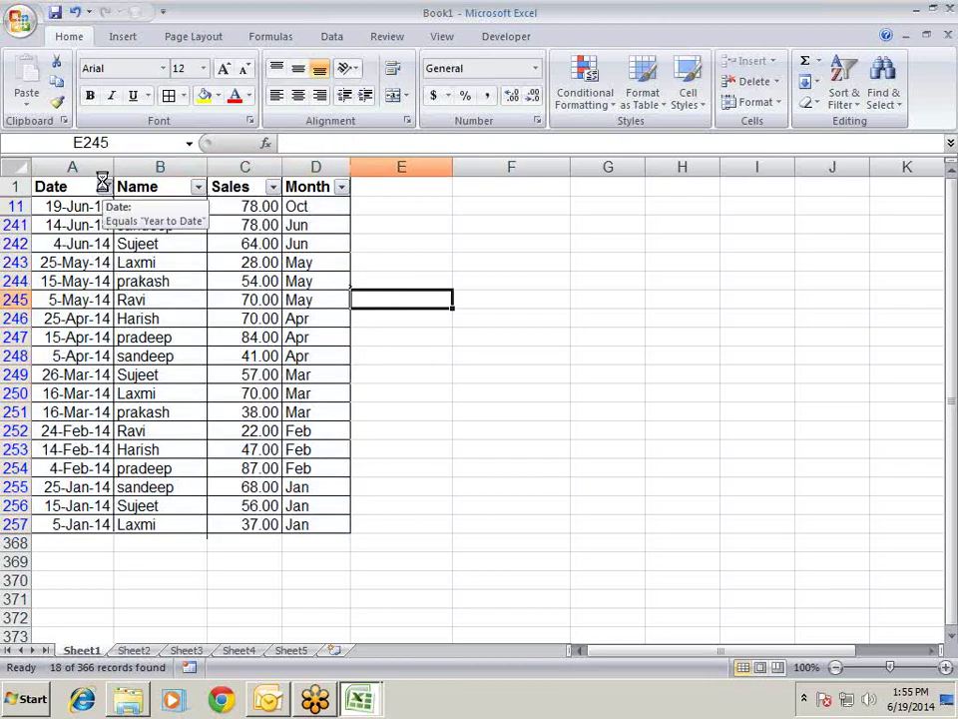
click(105, 186)
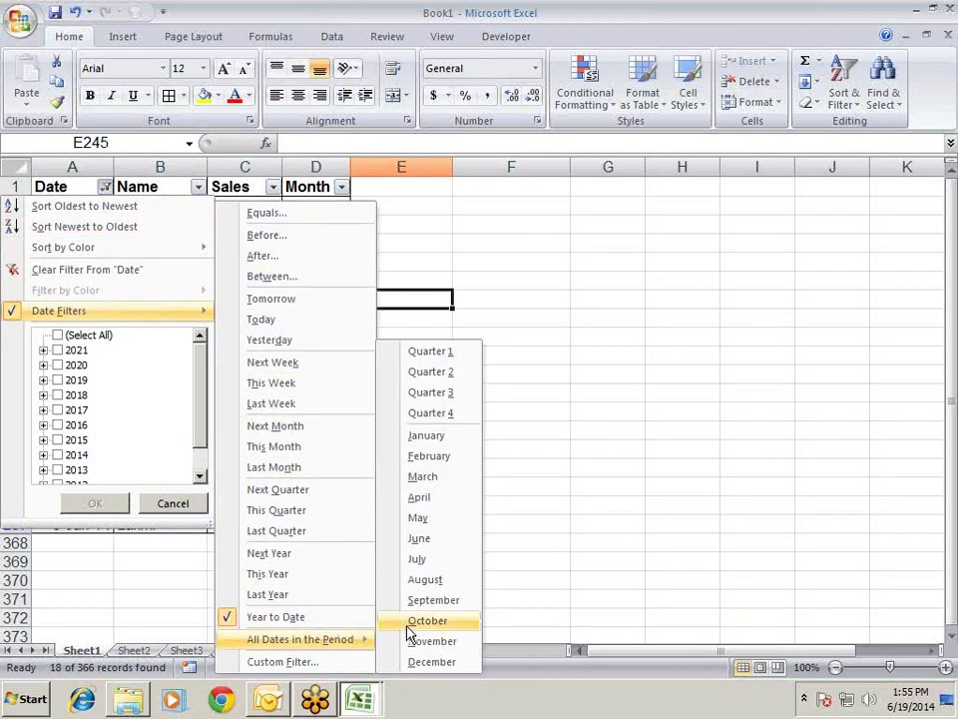
mouse_move(300, 639)
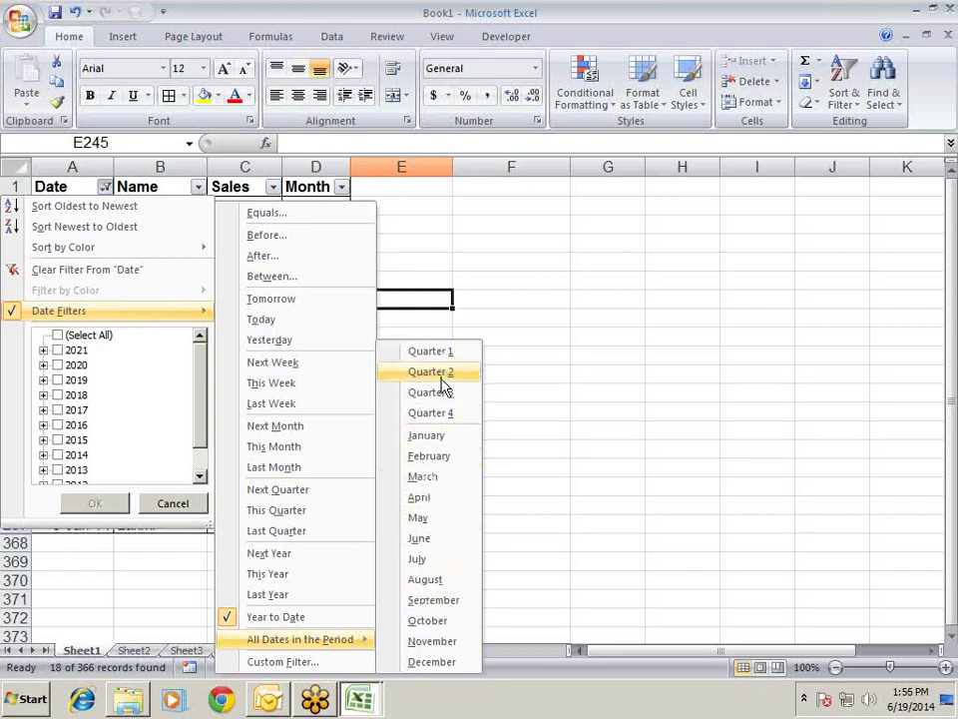
click(439, 455)
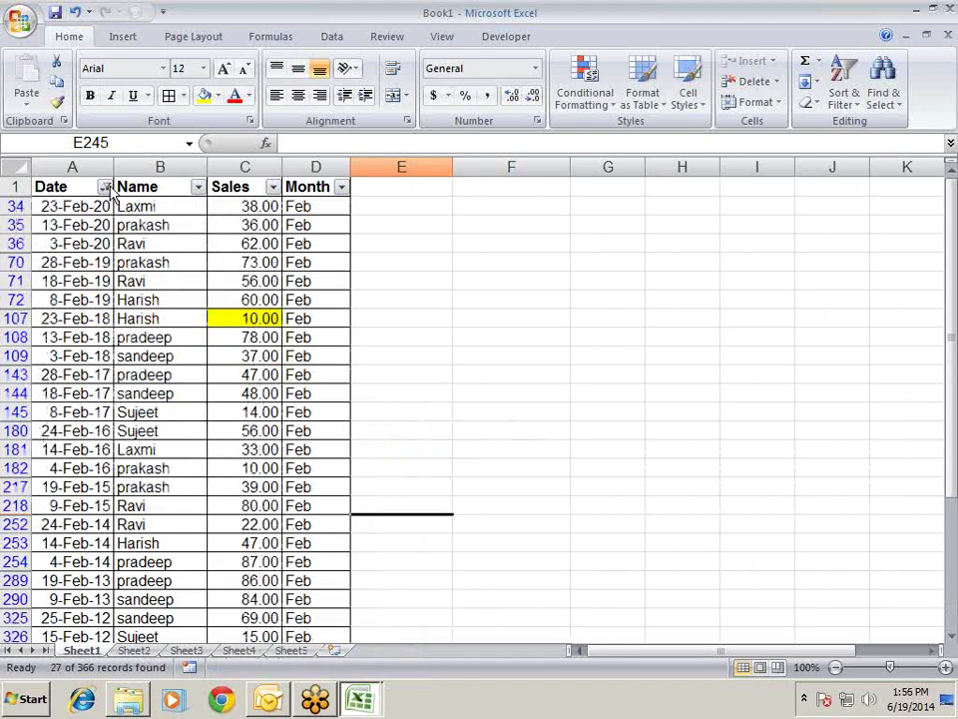
click(106, 187)
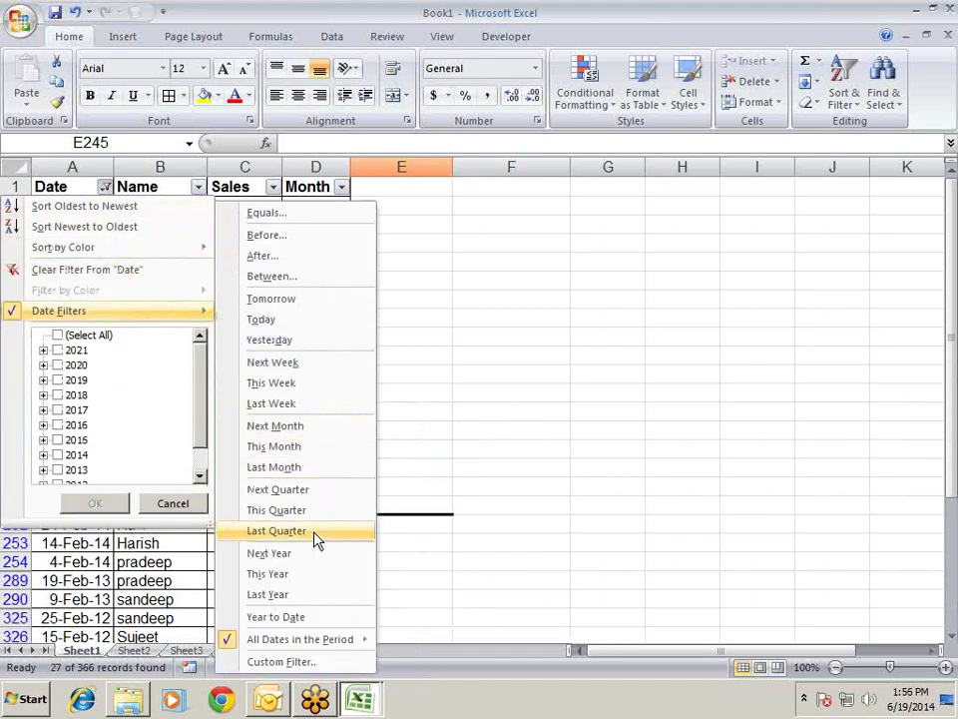
mouse_move(299, 639)
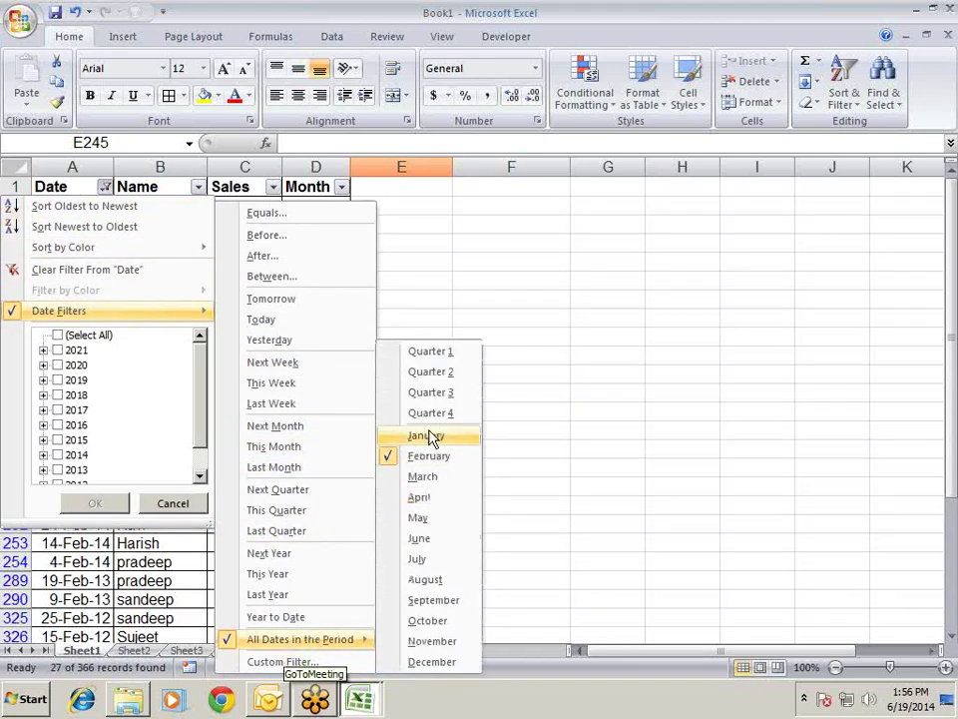
click(429, 436)
click(74, 225)
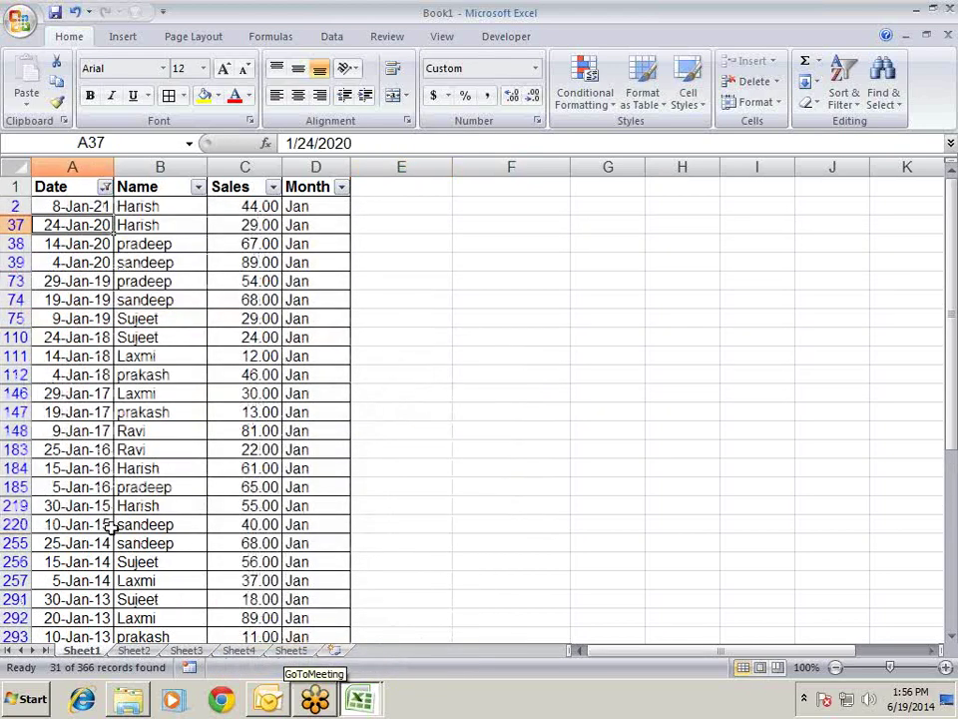
scroll(106, 545, down, 2)
scroll(100, 541, up, 1)
scroll(105, 449, up, 1)
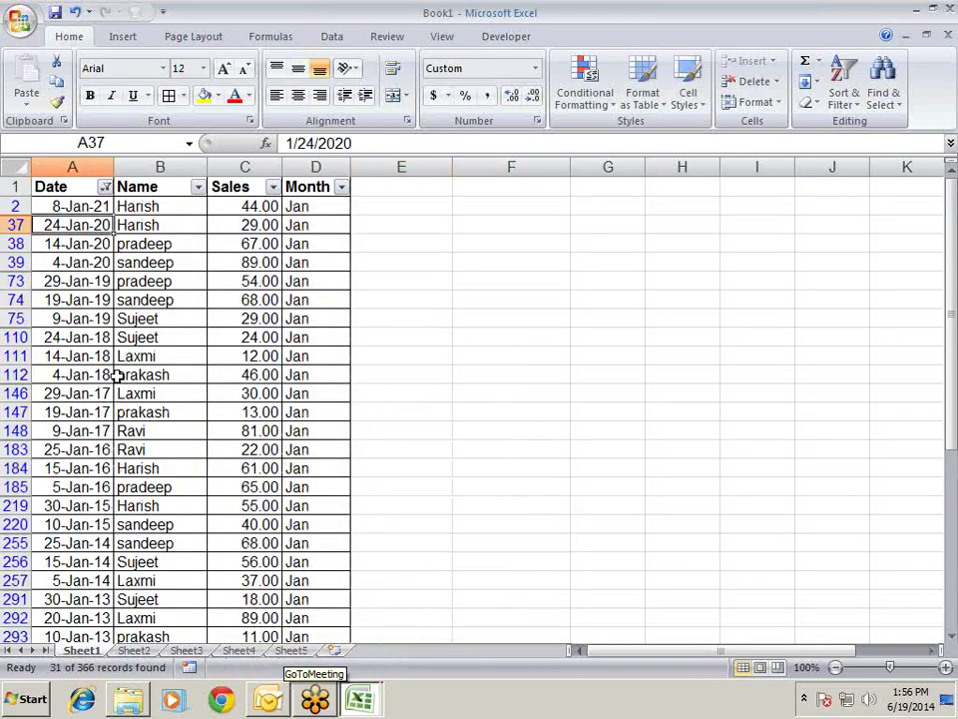
Step: Reopen the Date filter list and tick the option to include every year
click(105, 187)
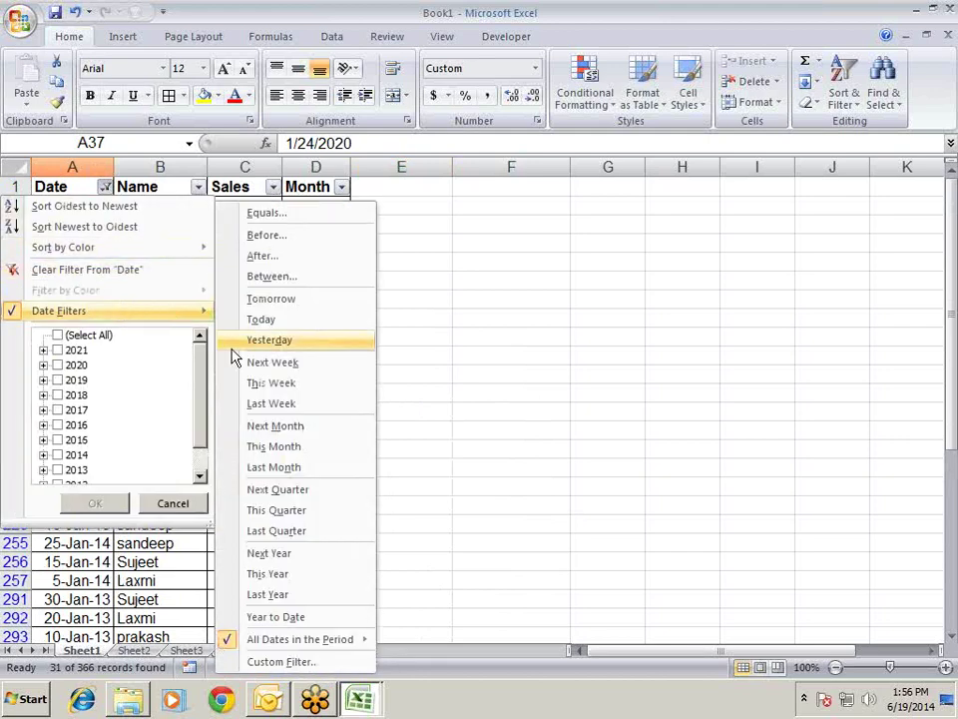
mouse_move(298, 639)
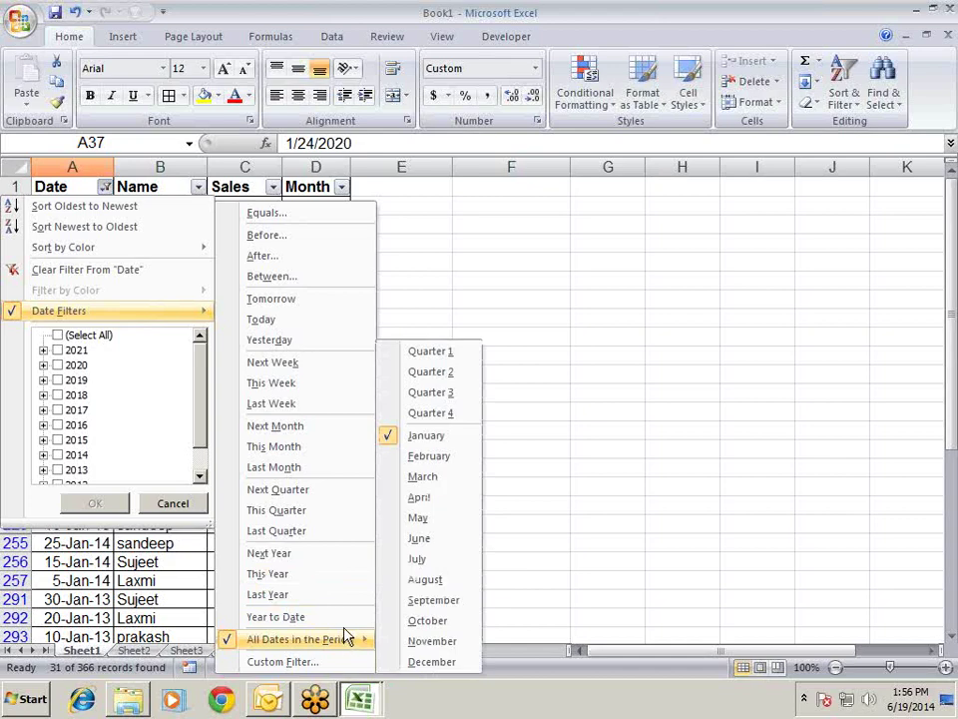
click(500, 339)
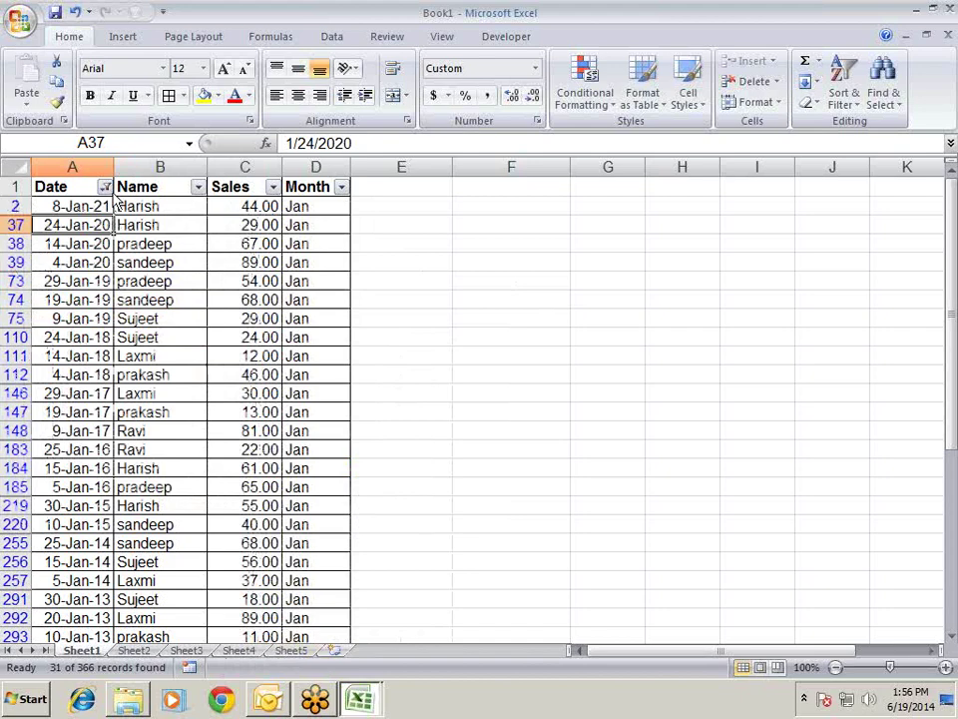
click(105, 186)
click(57, 336)
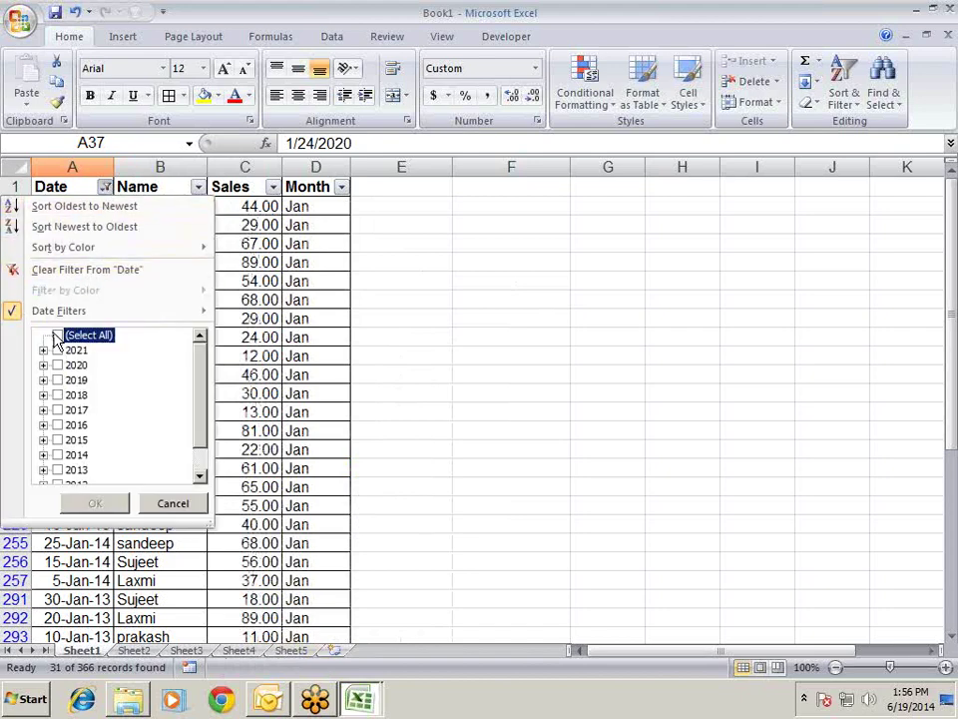
Step: Clear the Date filter and filter the Name column to equal sandeep
click(95, 504)
click(415, 322)
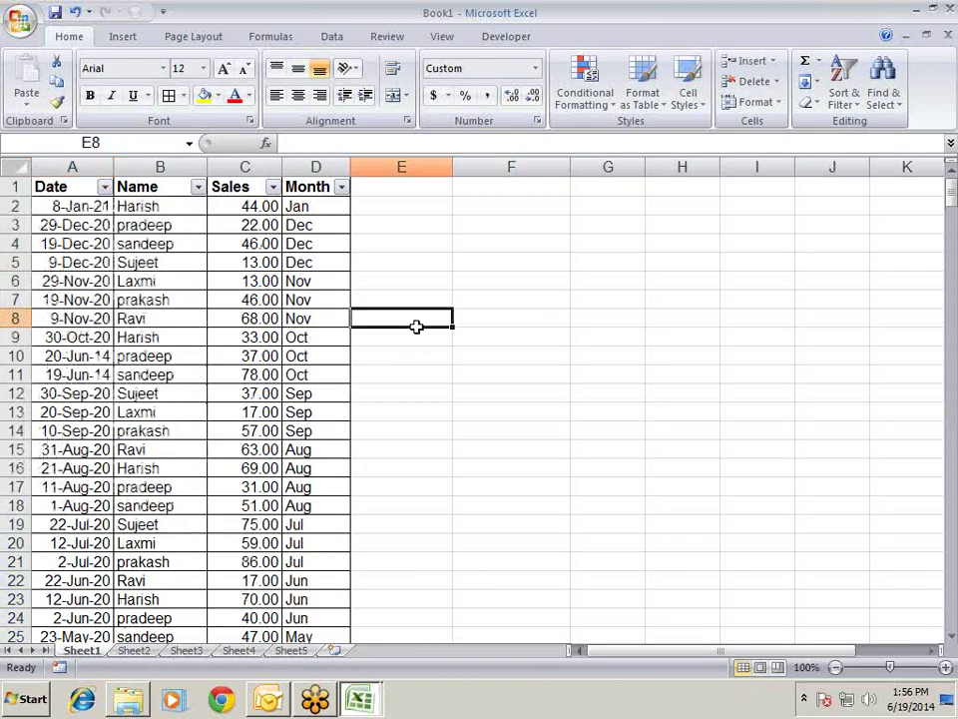
click(189, 207)
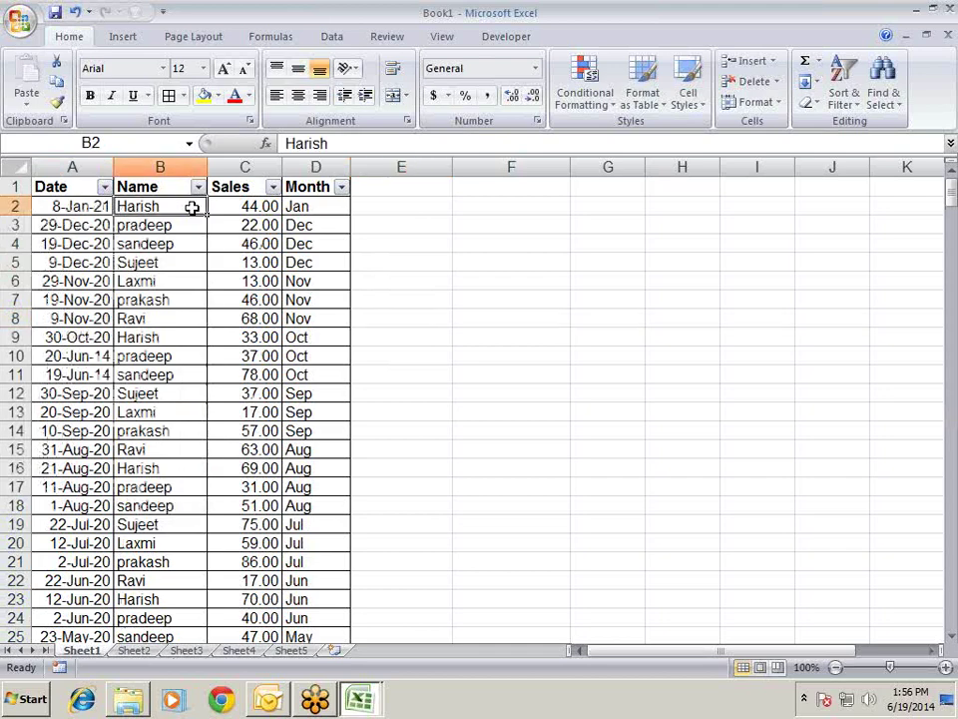
click(199, 187)
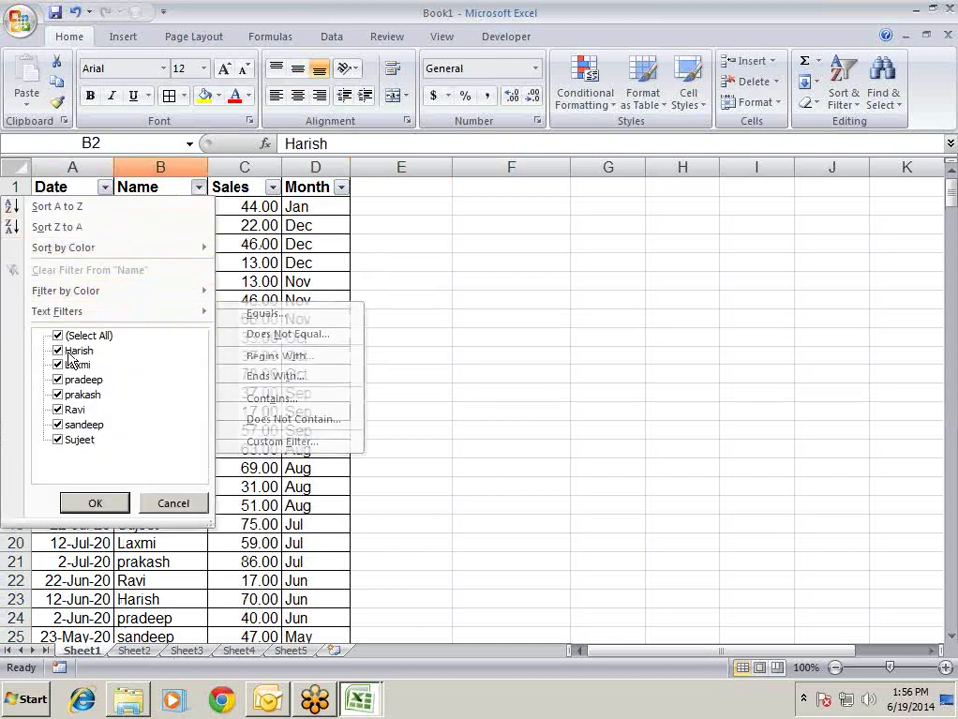
mouse_move(108, 310)
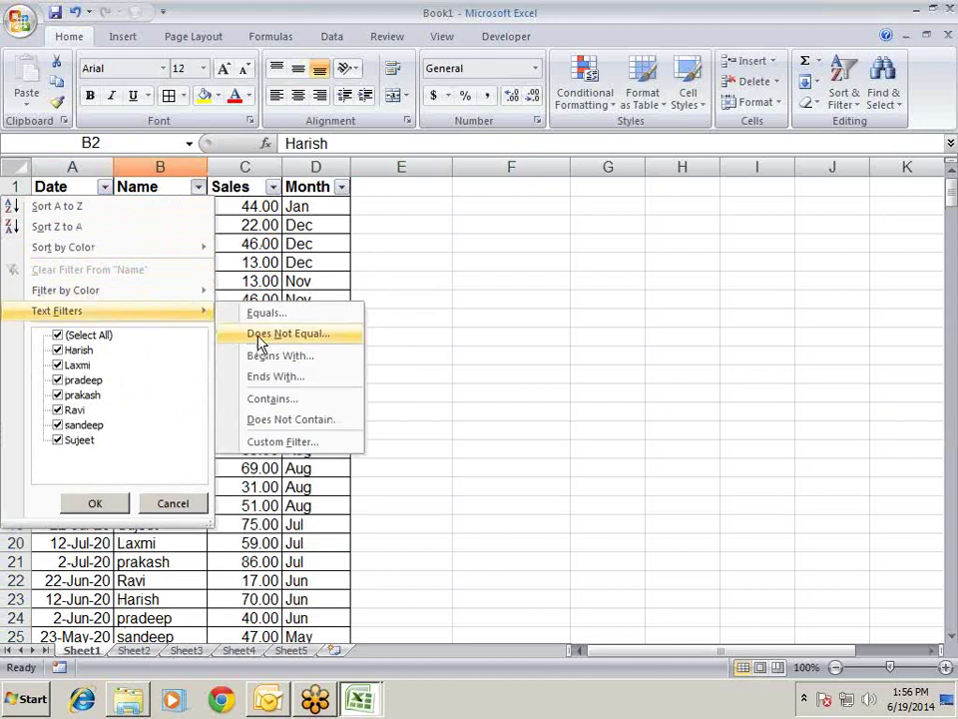
click(284, 317)
text(sandeep)
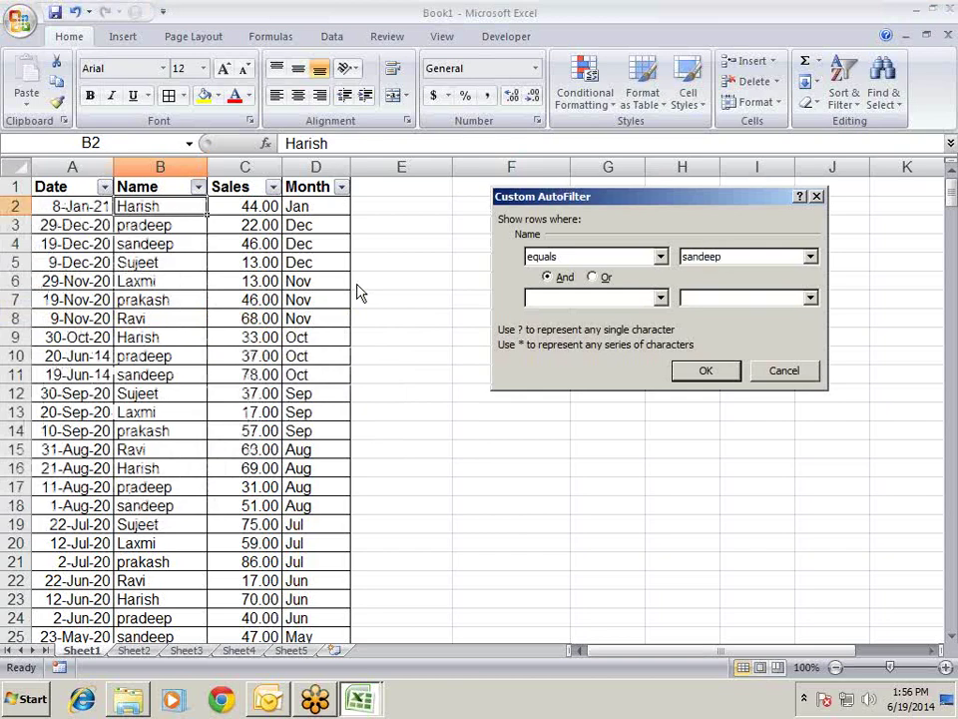
key(Return)
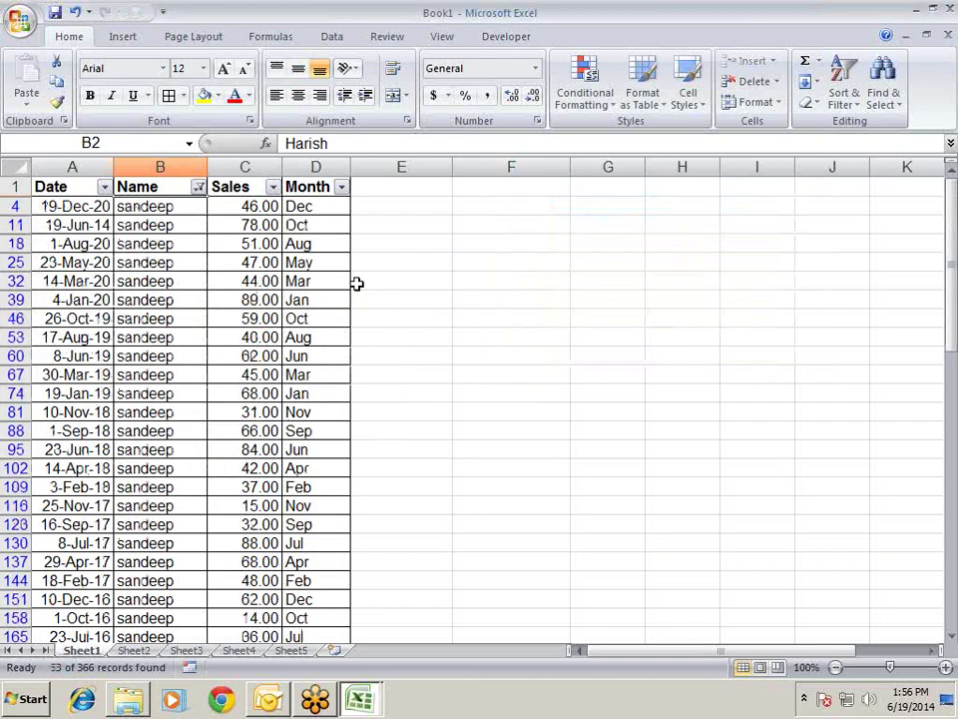
Step: Change the Name filter to does not equal sandeep, leaving 313 of 366 records
key(Up)
key(alt+Down)
key(f)
key(Right)
key(Down)
key(Return)
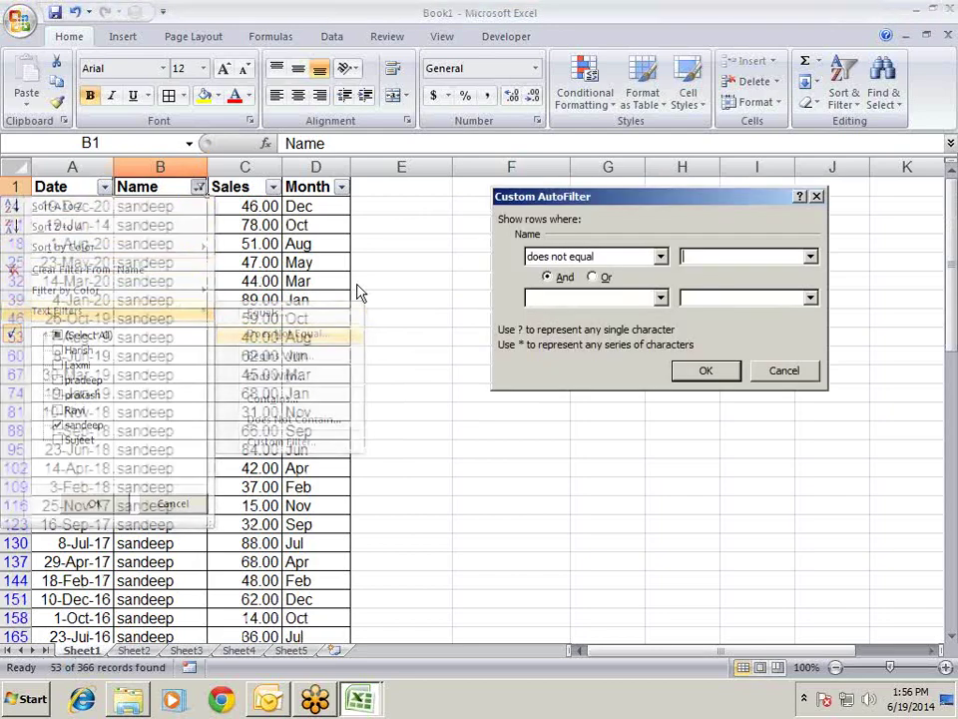
text(sandeep)
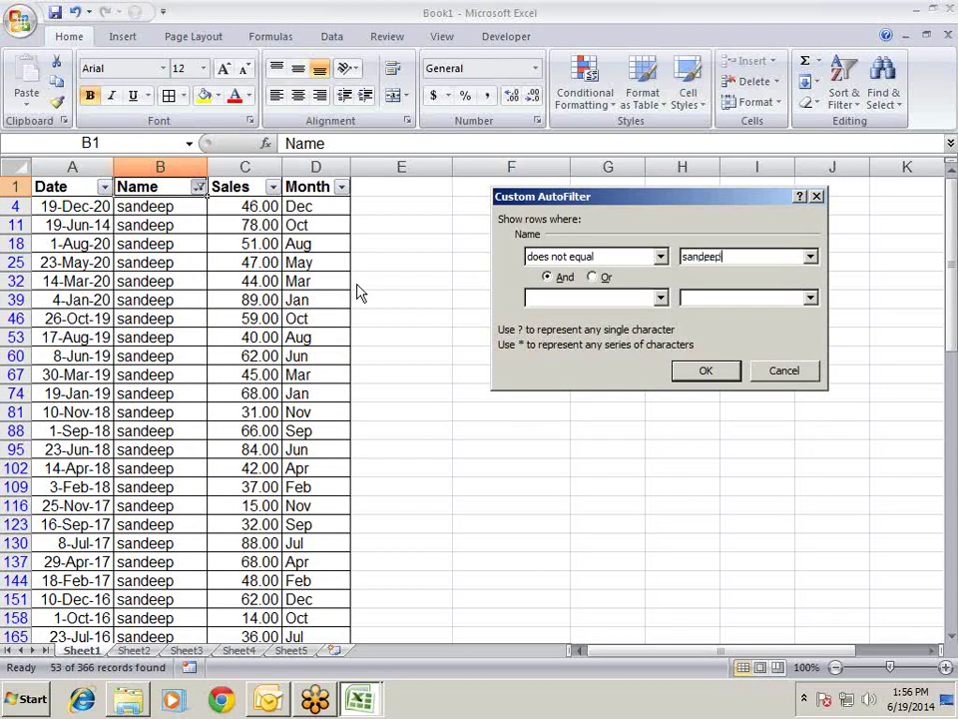
key(Return)
Step: Review the remaining names and start a 'begins with' Name text filter
key(Down)
key(Down)
key(Down)
key(Down)
key(Down)
key(Down)
key(Down)
key(Down)
key(Down)
key(Down)
key(ctrl+Up)
key(alt+Down)
key(f)
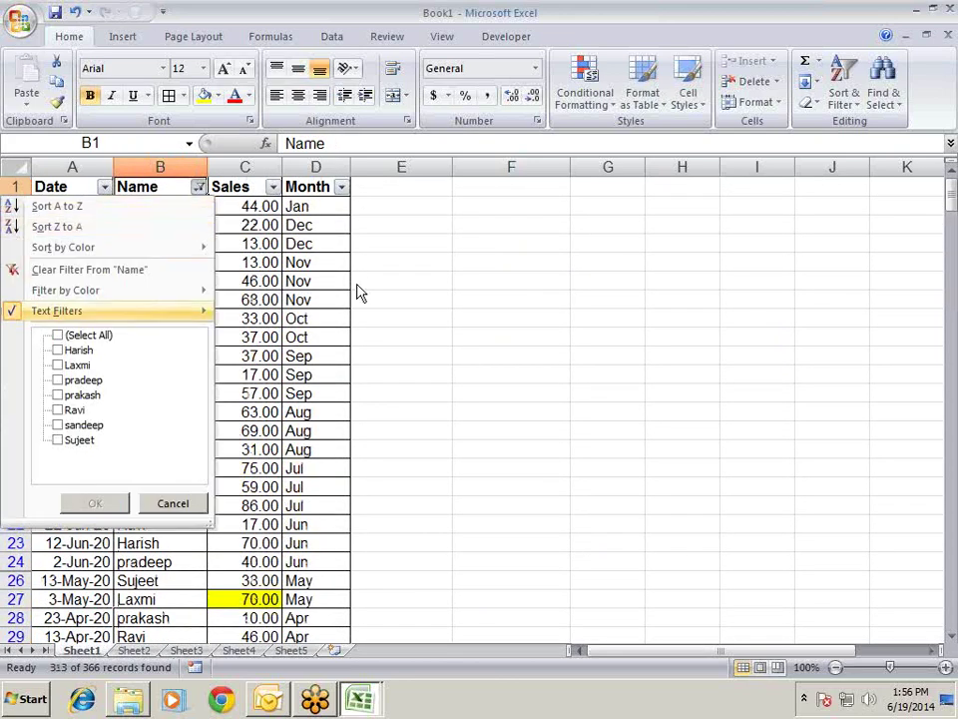
key(Right)
key(Down)
key(Down)
key(Return)
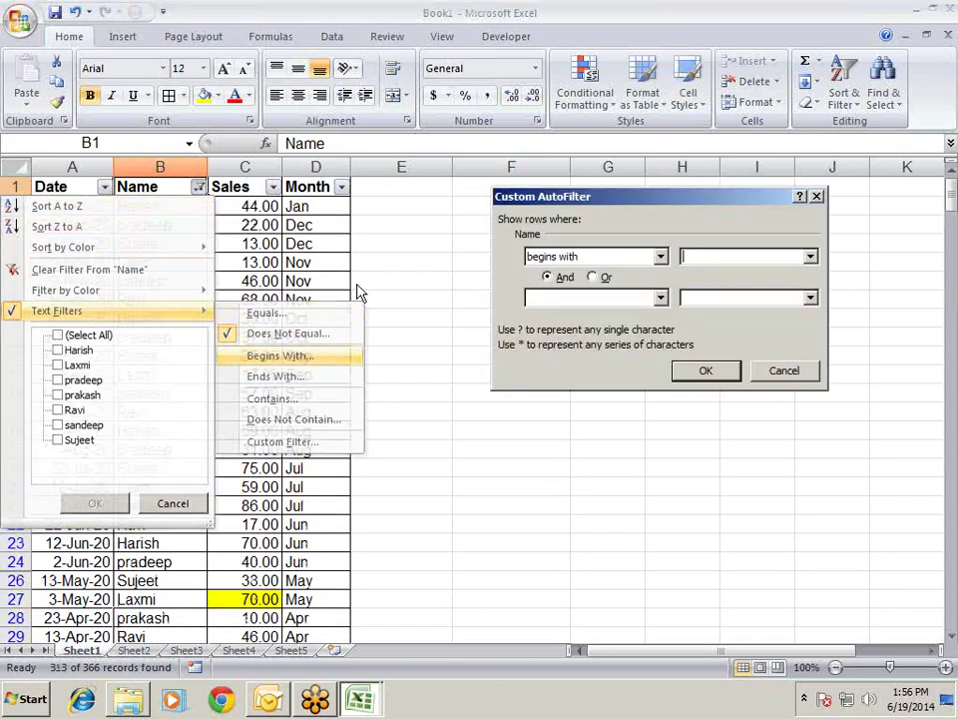
Step: Filter the Name column to names beginning with 's'
text(s)
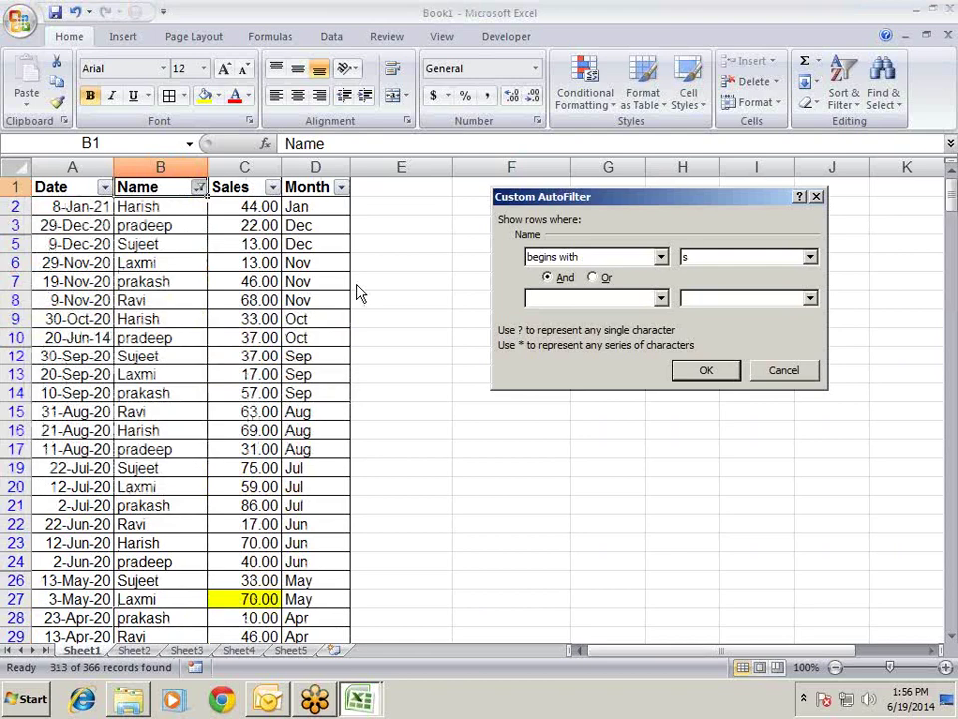
key(Return)
key(Down)
Step: Switch to an ends-with Name filter, leaving only the Sujeet rows
key(Down)
key(Down)
key(Down)
key(Up)
key(Up)
key(Up)
key(Up)
key(alt+Down)
key(Down)
key(Down)
key(Down)
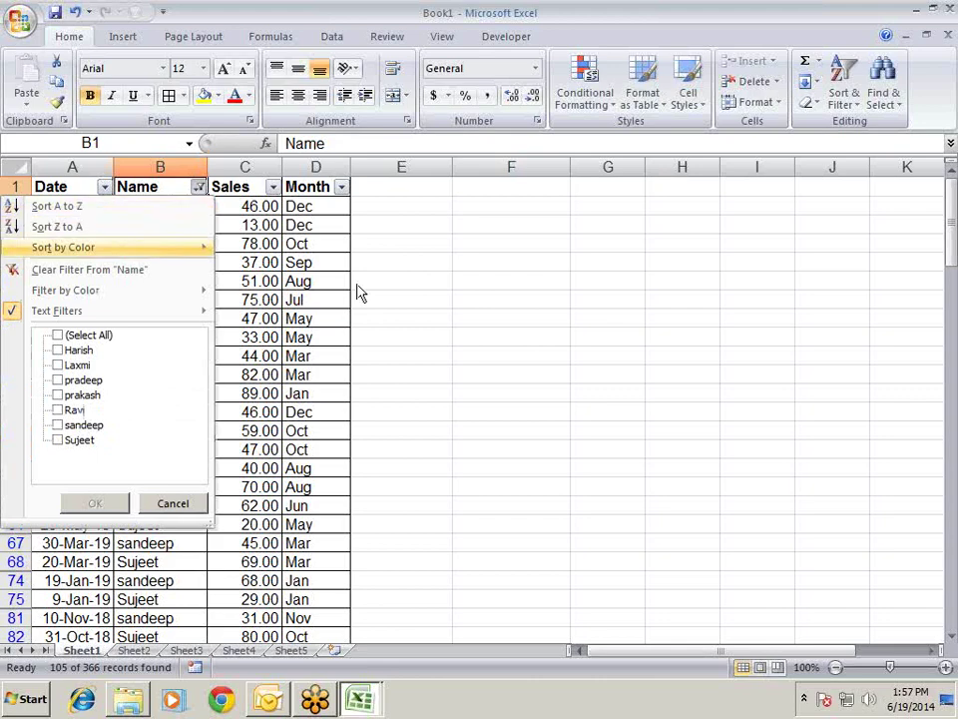
key(Down)
key(Down)
key(Down)
key(Right)
key(Down)
key(Down)
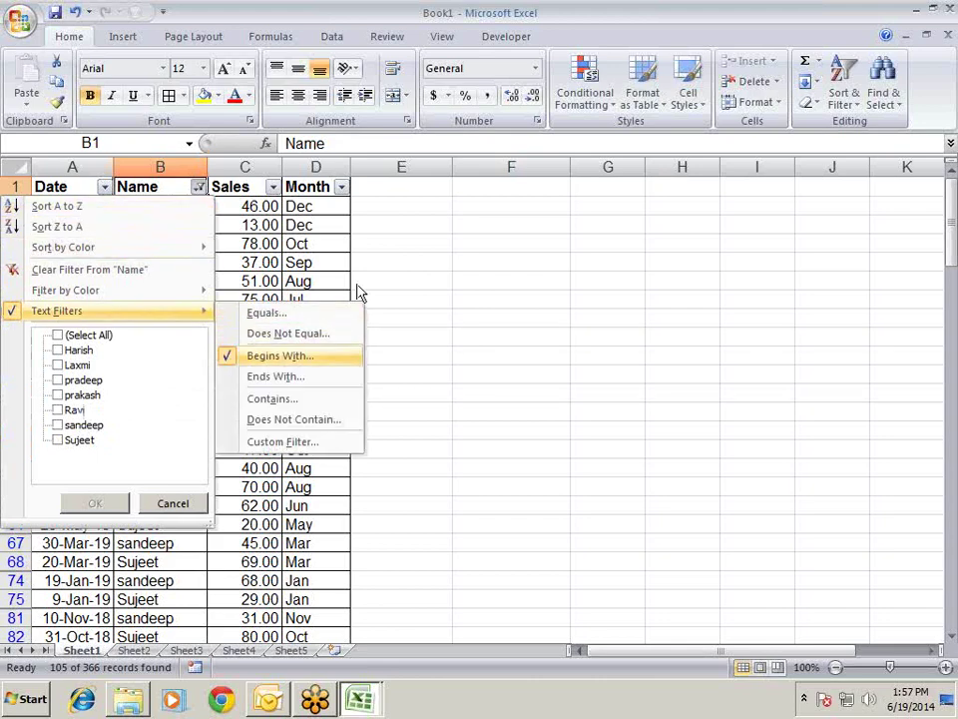
key(Down)
key(Return)
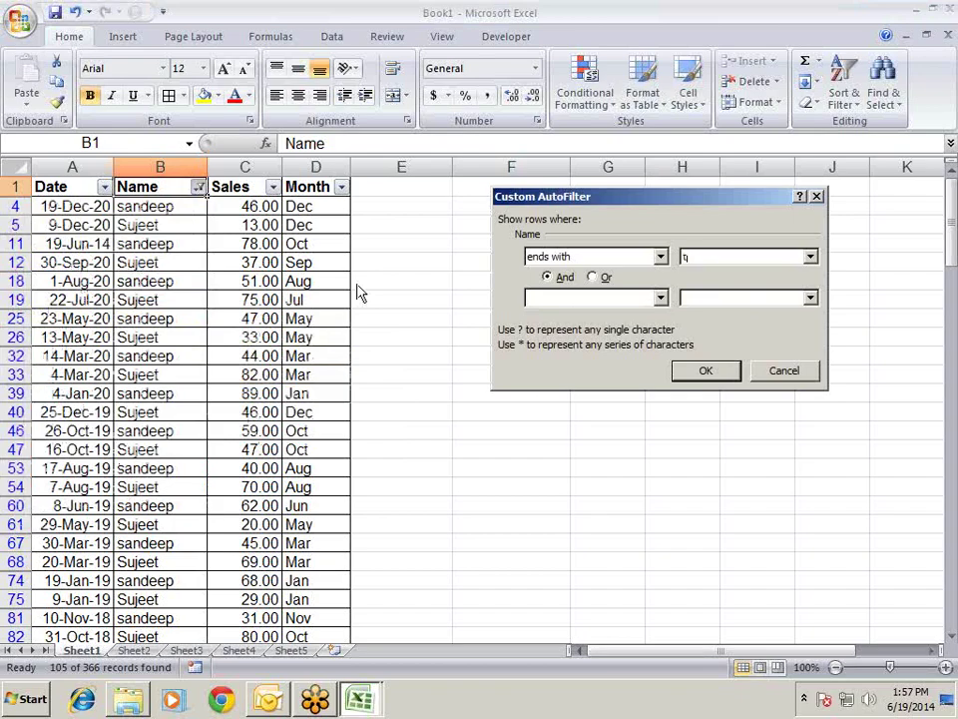
key(Return)
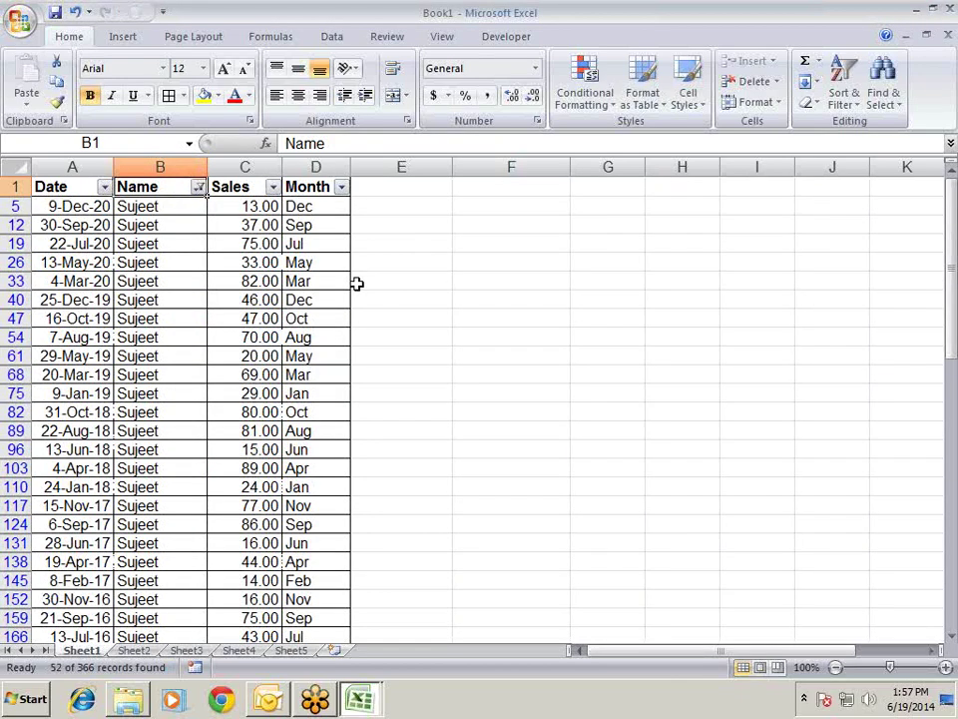
key(Down)
key(Down)
key(Down)
key(Down)
key(Down)
key(Down)
key(Down)
key(Down)
key(Down)
key(Down)
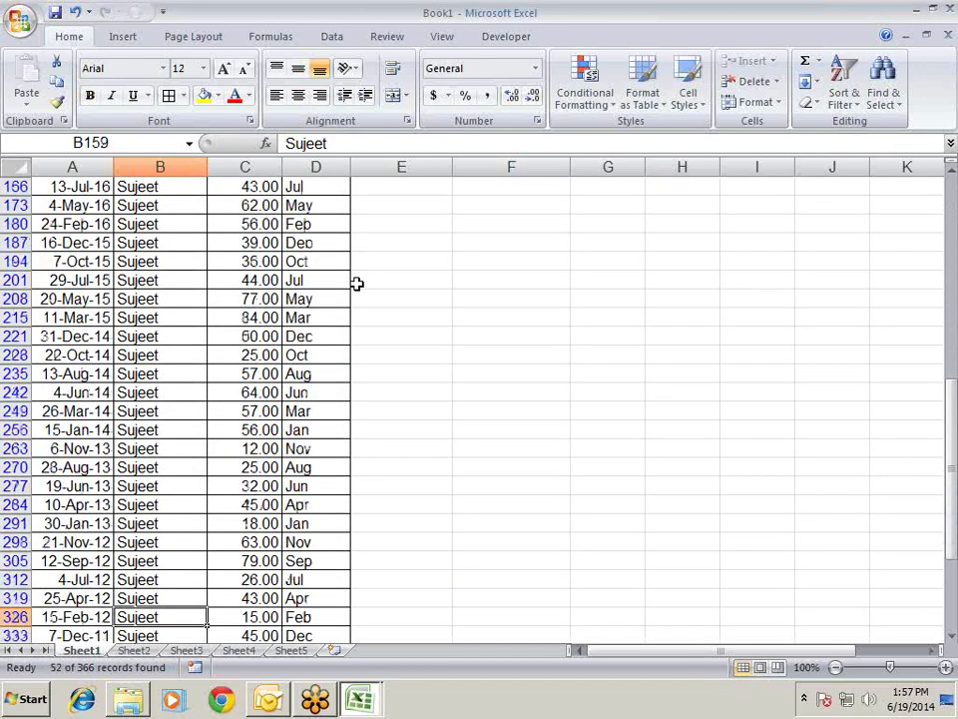
key(Down)
key(Down)
key(Down)
Step: Filter the Name column to names containing 'ee' and browse the results
key(Up)
key(Up)
key(Up)
key(Up)
key(Up)
key(Up)
key(ctrl+Up)
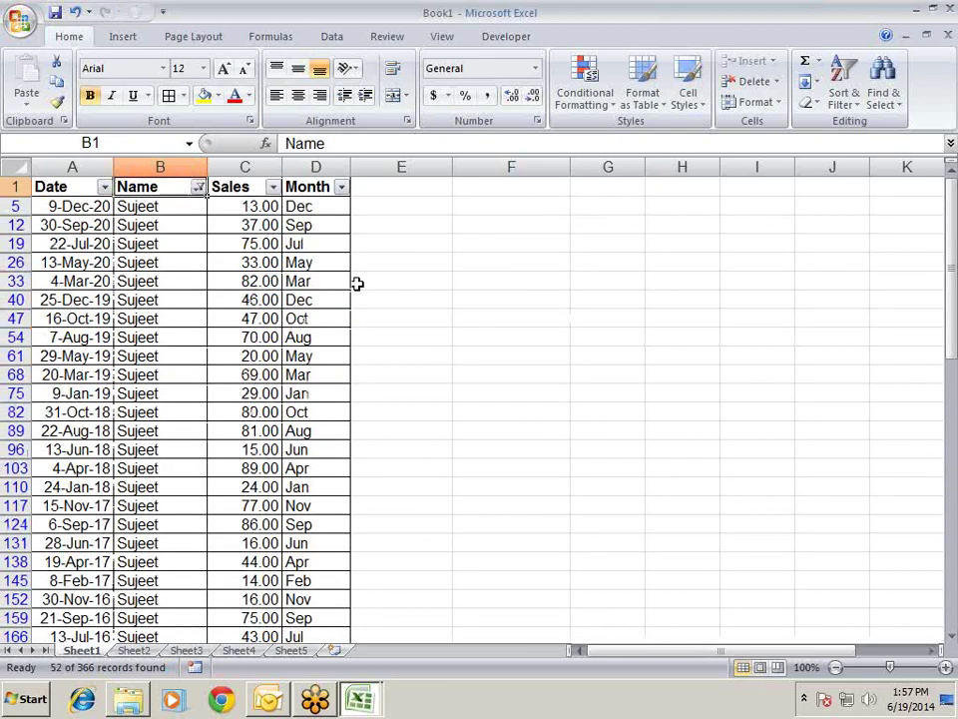
key(alt+Down)
key(Tab)
key(shift+Tab)
key(Right)
key(Down)
key(Down)
key(Down)
key(Down)
key(Return)
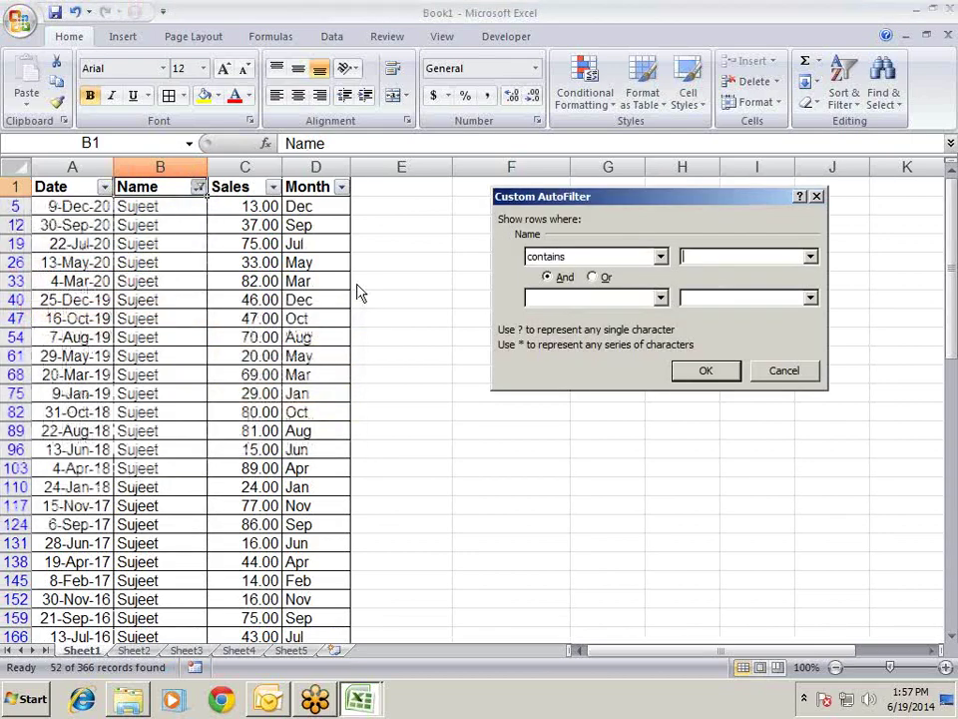
text(ee)
key(Return)
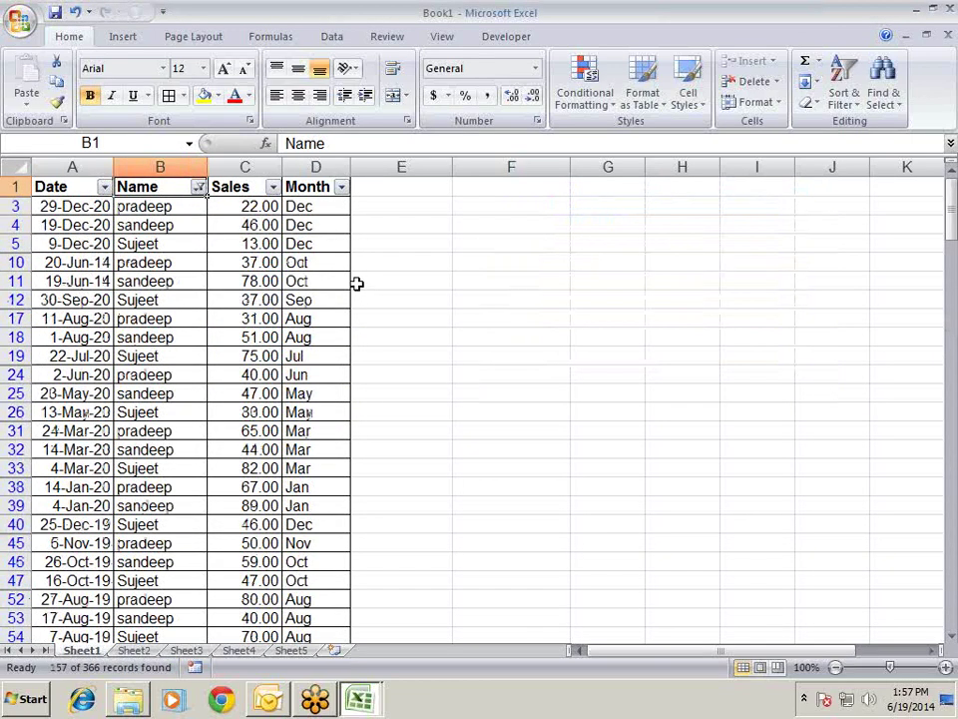
key(Down)
key(Down)
key(Down)
key(Down)
key(Down)
key(Down)
key(Down)
key(Down)
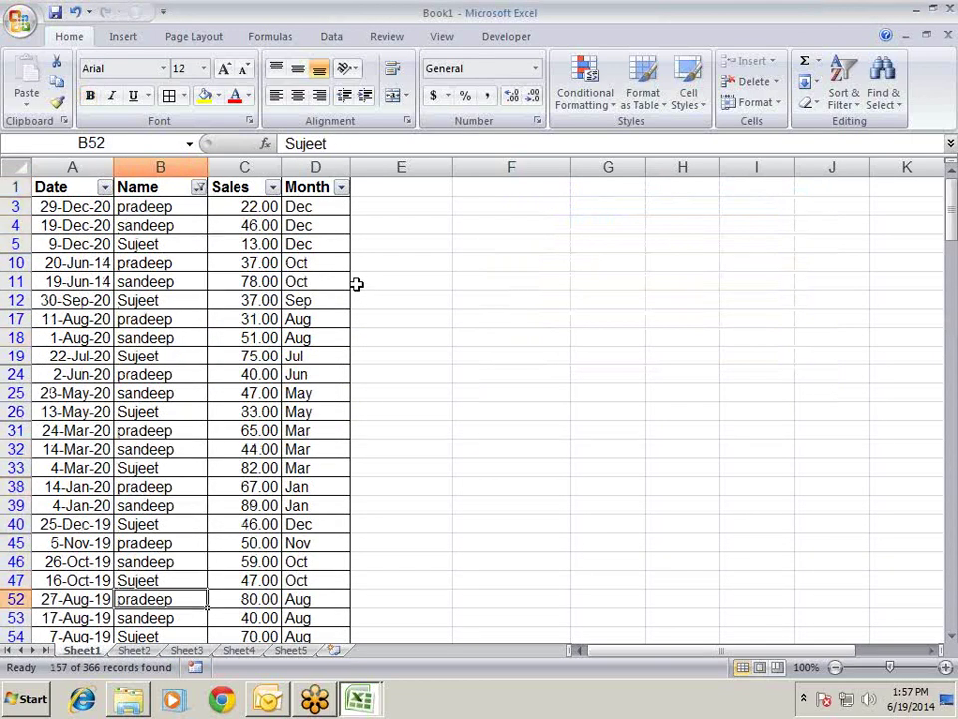
key(Down)
key(Down)
key(Down)
key(Down)
key(Down)
key(Down)
key(Down)
key(Down)
key(Down)
key(Down)
key(Down)
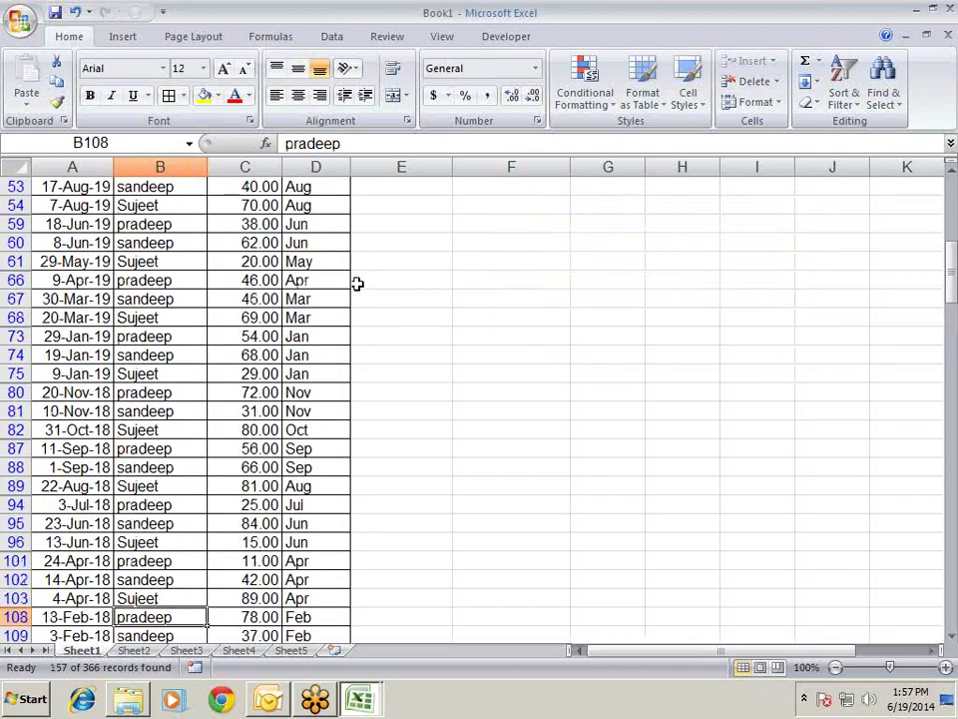
key(Down)
key(Down)
key(Down)
key(Down)
key(Down)
key(Down)
key(Down)
key(Down)
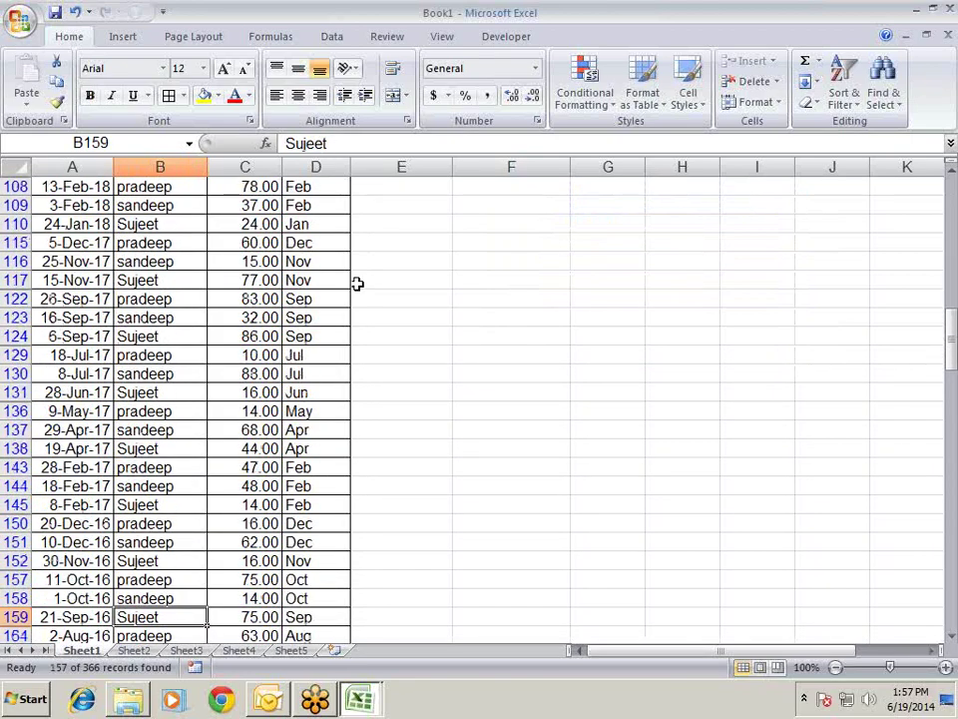
Step: Change the Name filter to names that do not contain 'ee'
key(ctrl+Up)
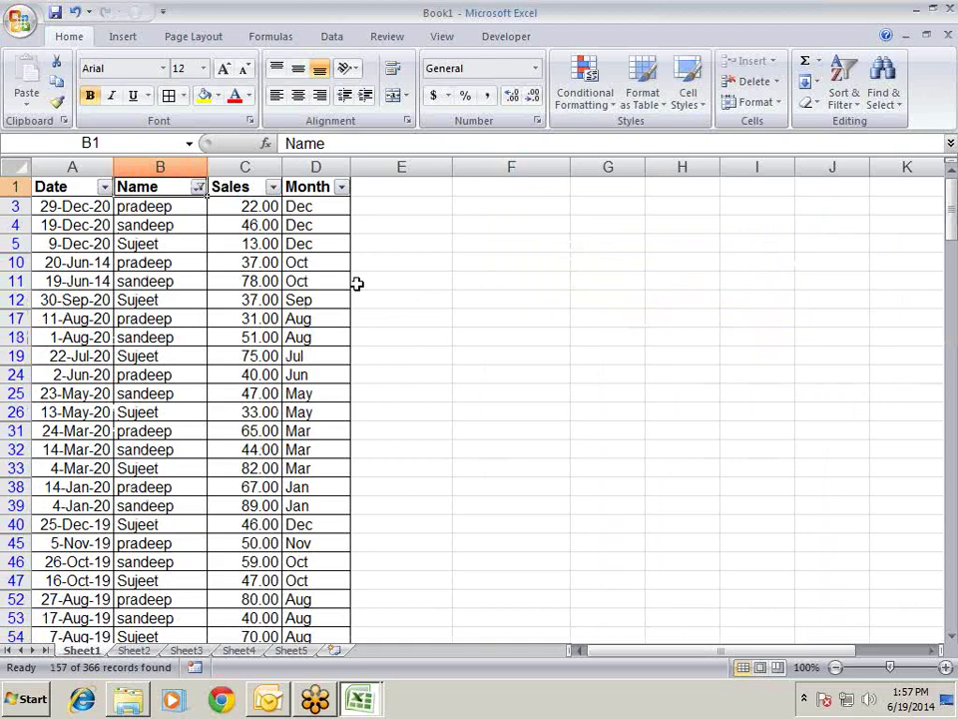
key(alt+Down)
key(Down)
key(Down)
key(Tab)
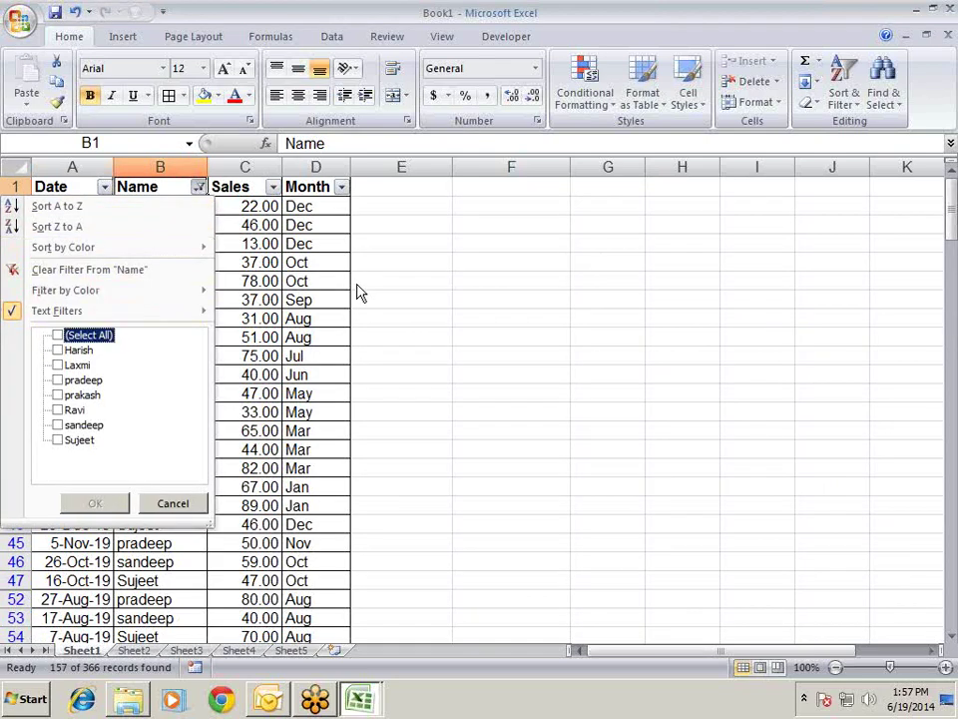
key(f)
key(Down)
key(Down)
key(Down)
key(Down)
key(Down)
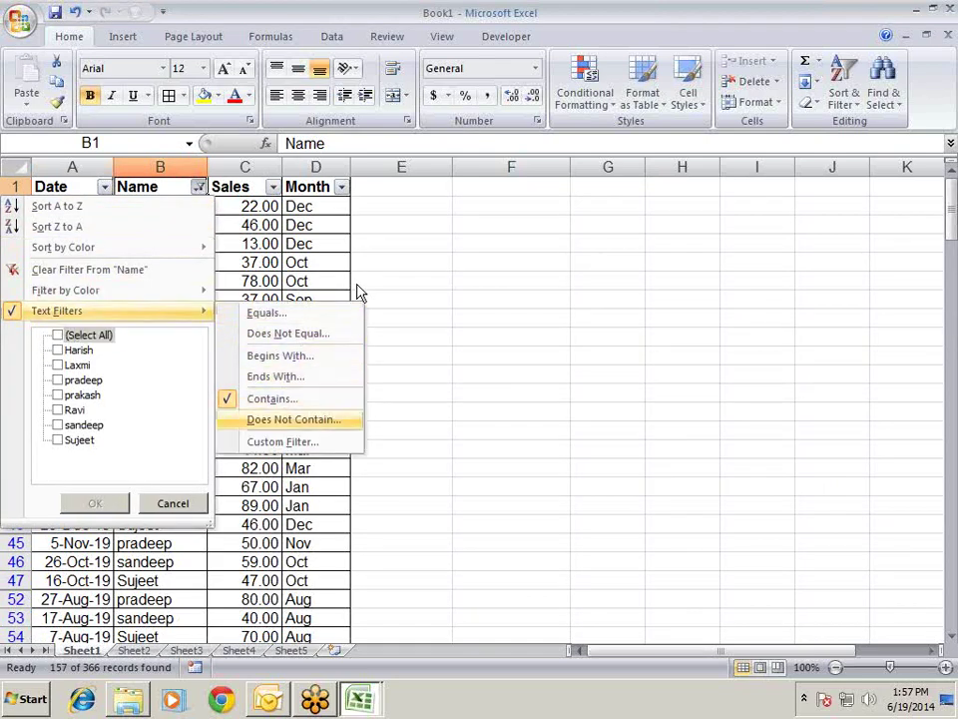
key(Return)
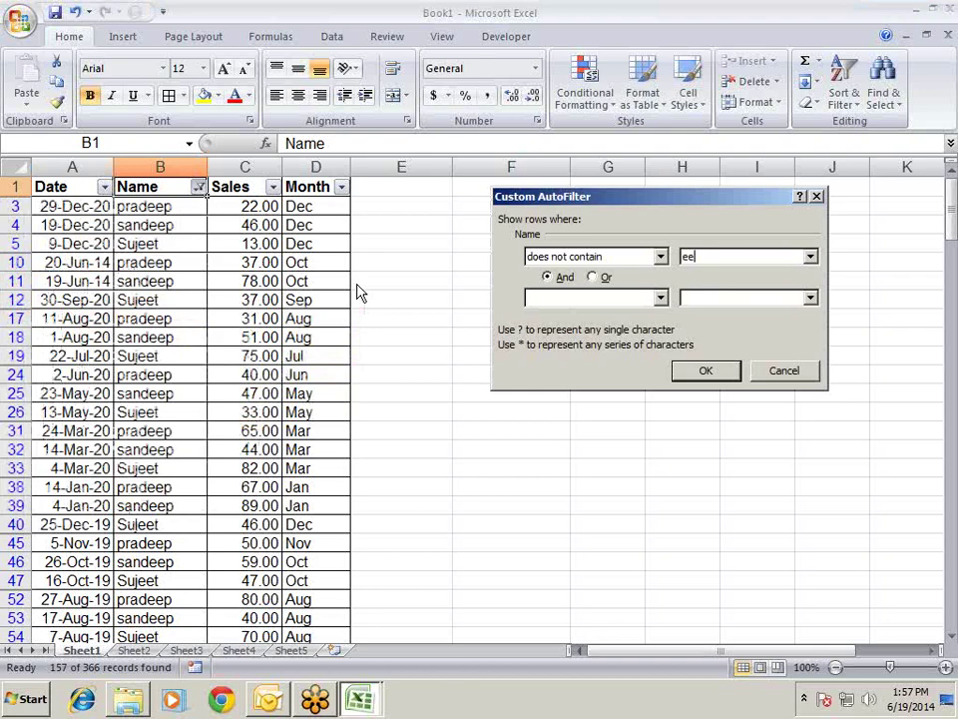
key(Return)
key(Down)
key(Down)
key(Down)
key(Down)
key(Up)
key(Up)
Step: Clear the filter from the Name column so every record shows again
key(ctrl+Up)
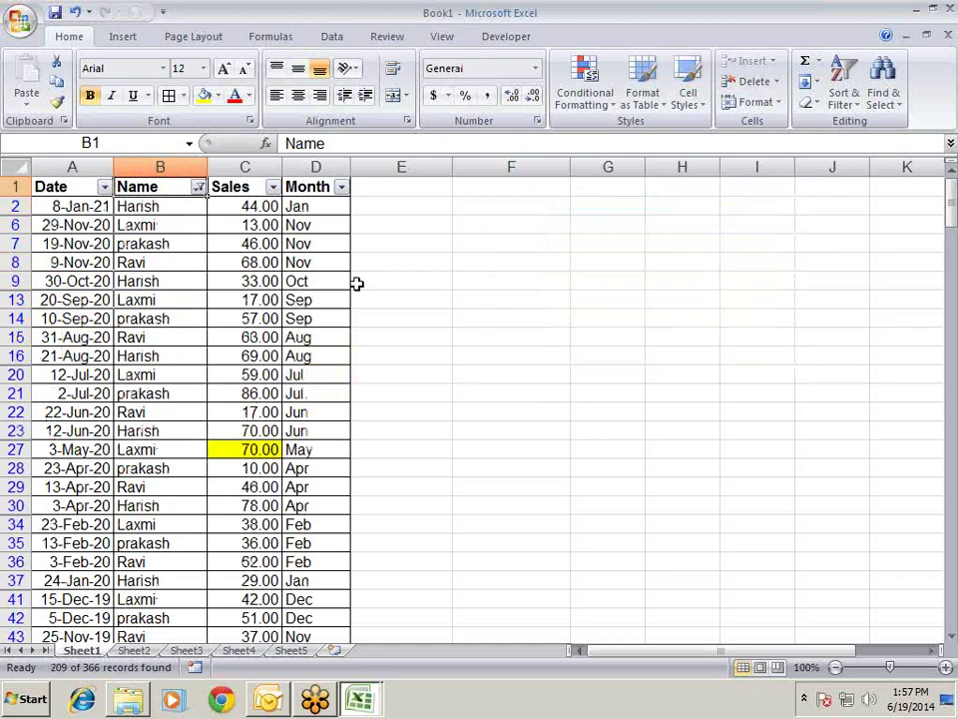
key(alt+Down)
key(Down)
key(Down)
key(Down)
key(Right)
key(Down)
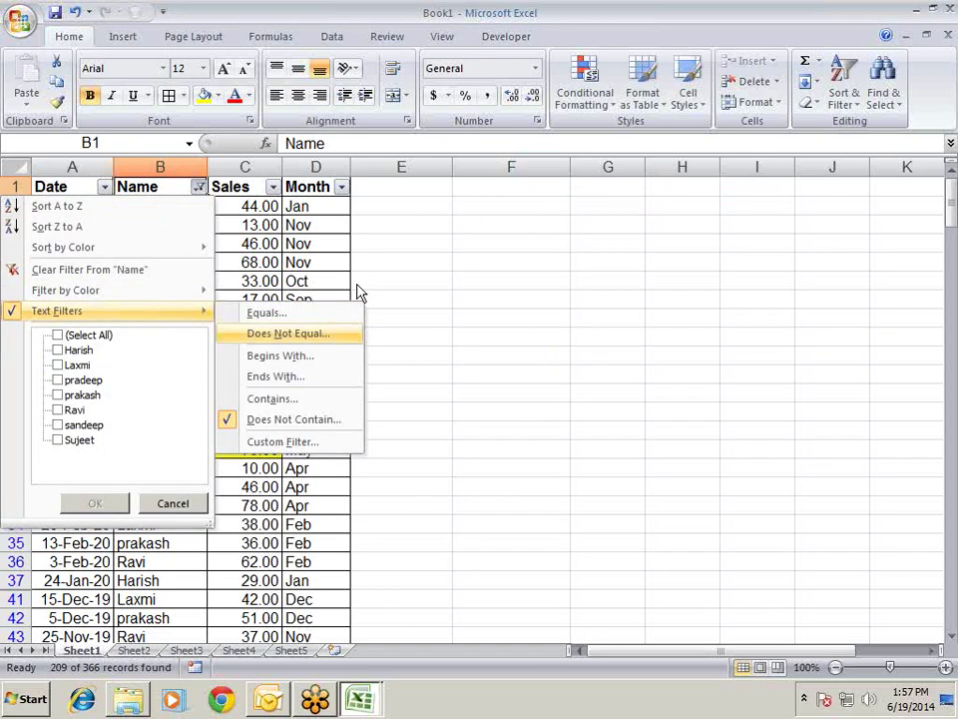
key(Down)
key(Left)
key(Escape)
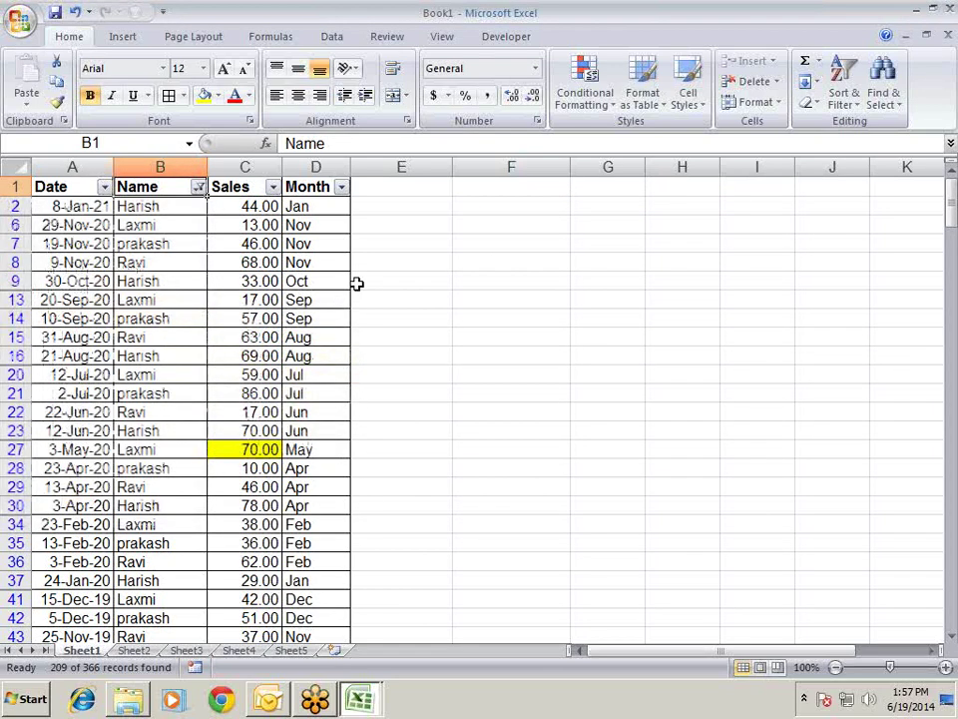
key(alt+Down)
key(c)
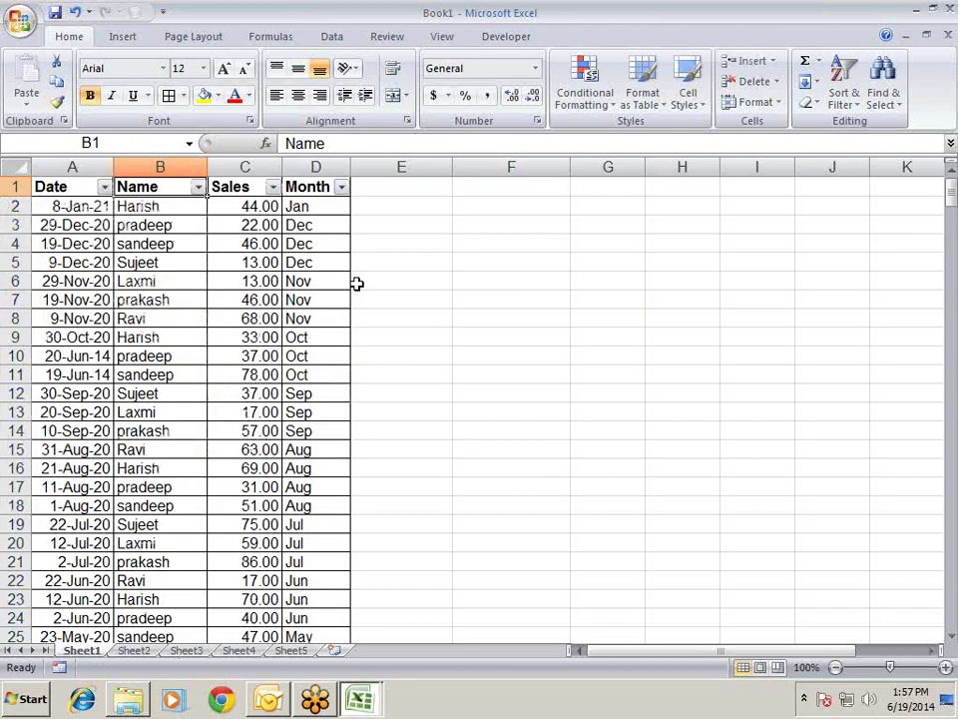
key(Right)
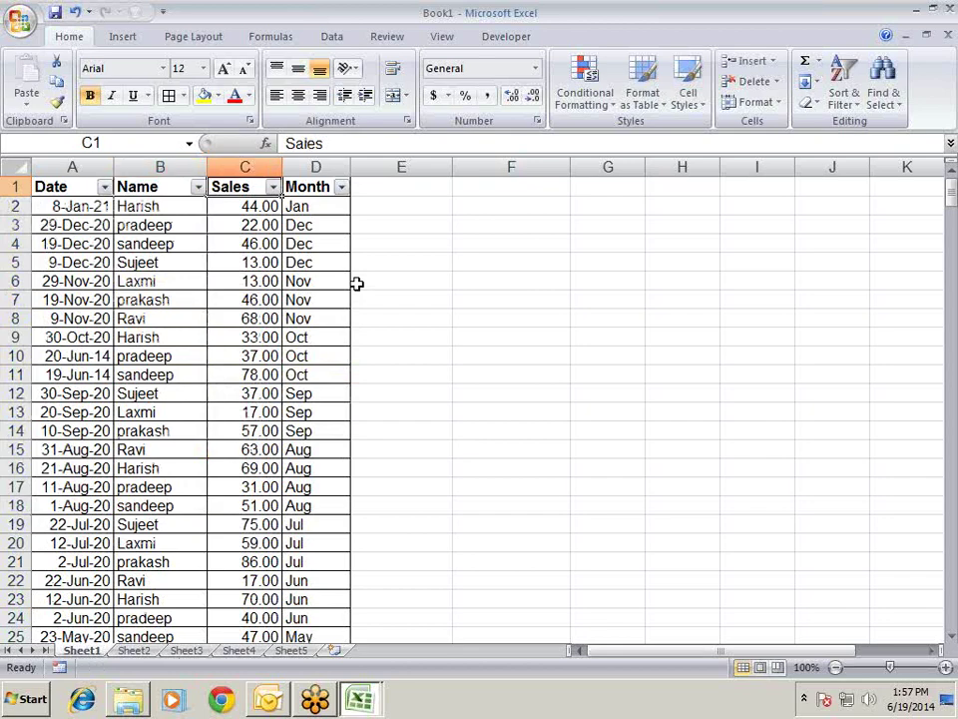
Step: Filter the Sales column to values greater than 50
key(alt+Down)
key(Down)
key(Down)
key(Down)
key(Down)
key(Down)
key(Down)
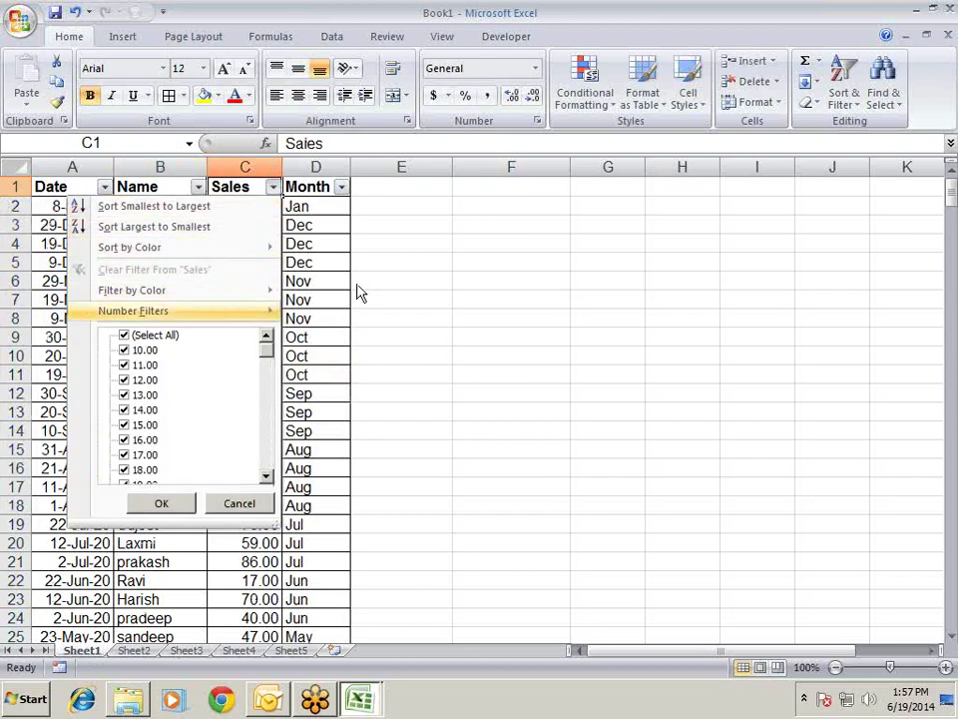
key(Right)
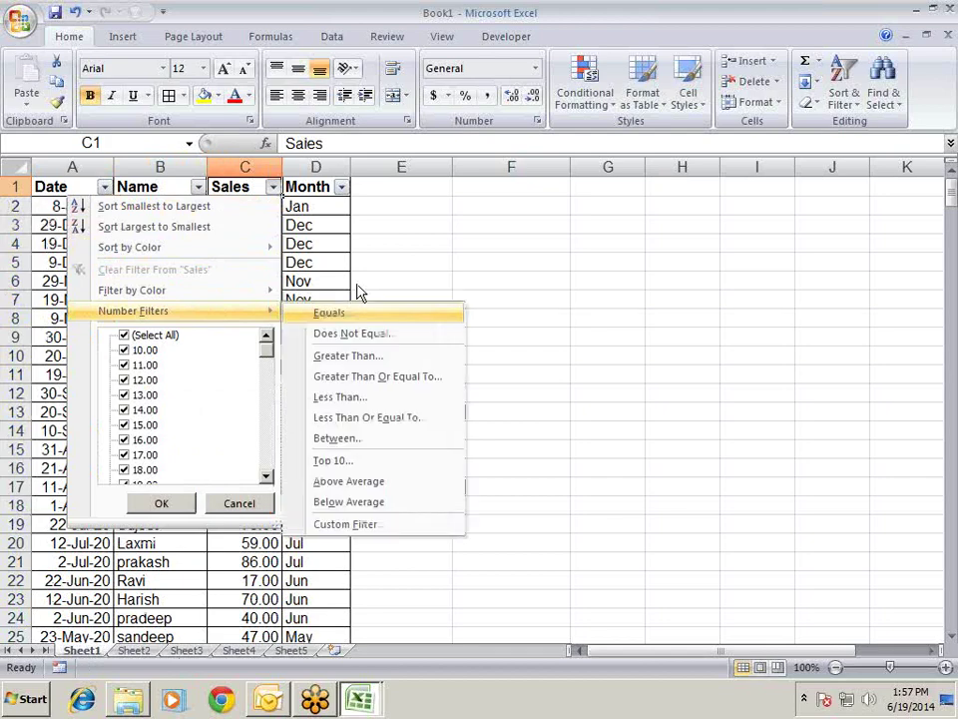
key(Down)
key(Down)
key(Return)
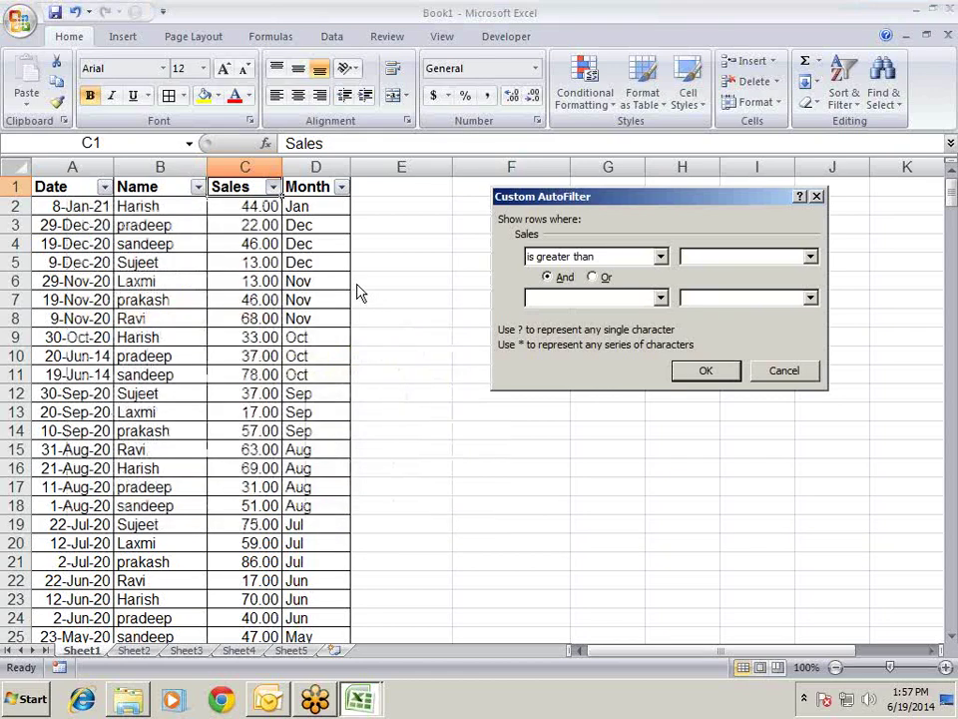
key(Return)
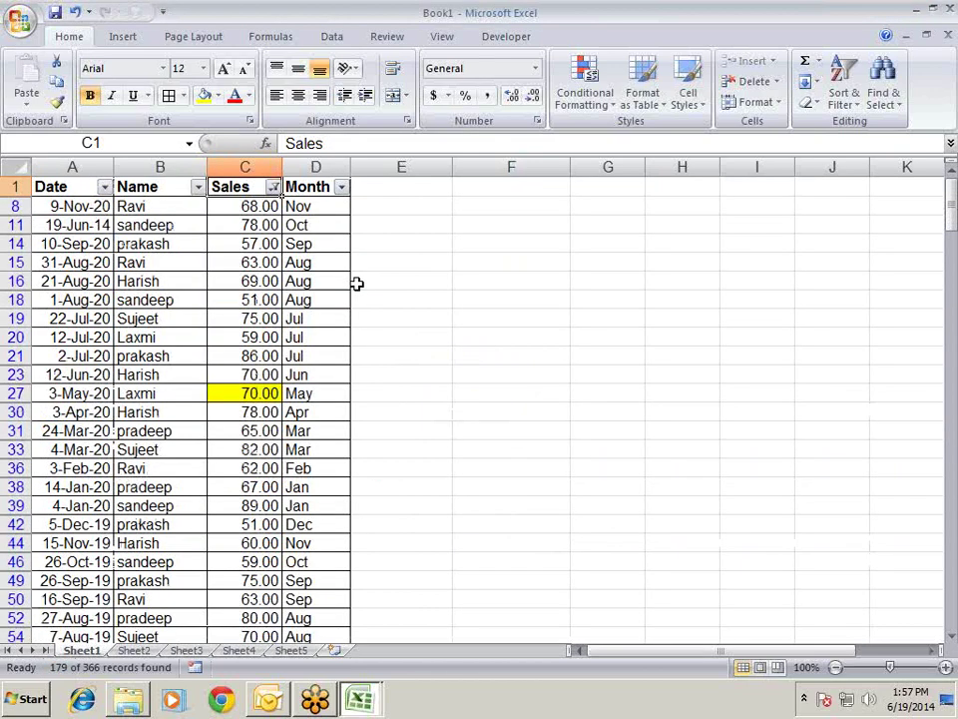
Step: Change the Sales filter to greater than or equal to 50
key(alt+Down)
key(f)
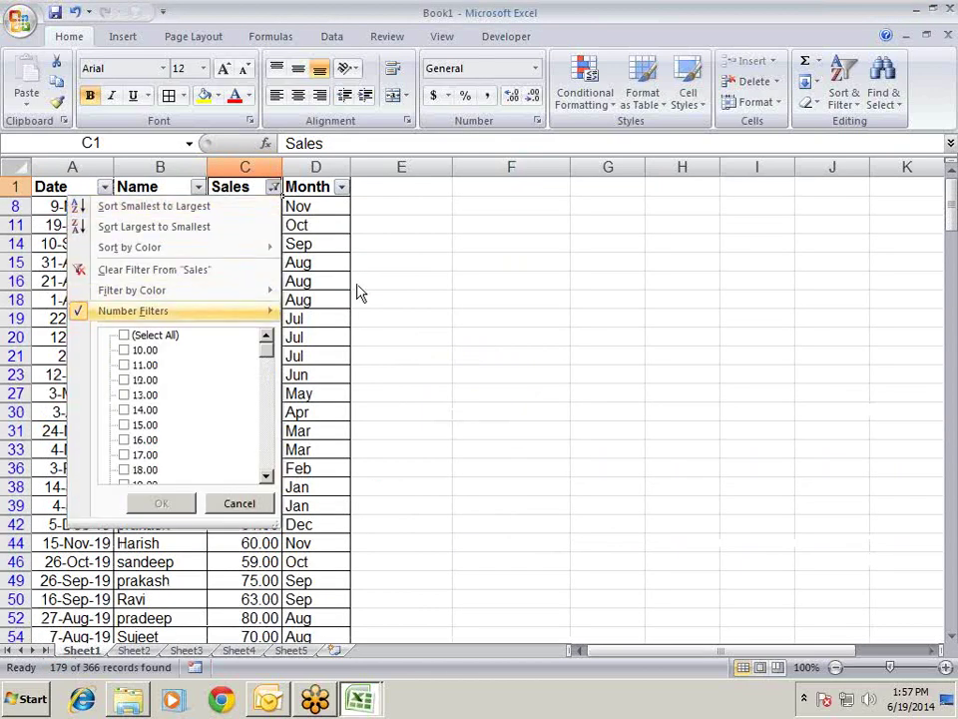
key(Right)
key(Down)
key(Down)
key(Return)
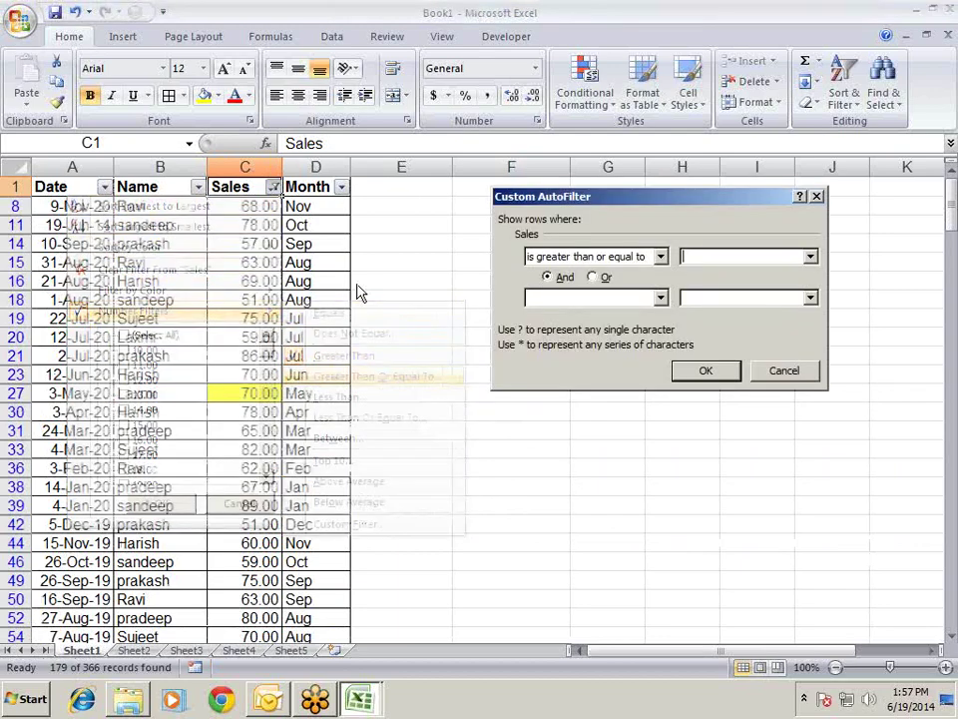
key(Return)
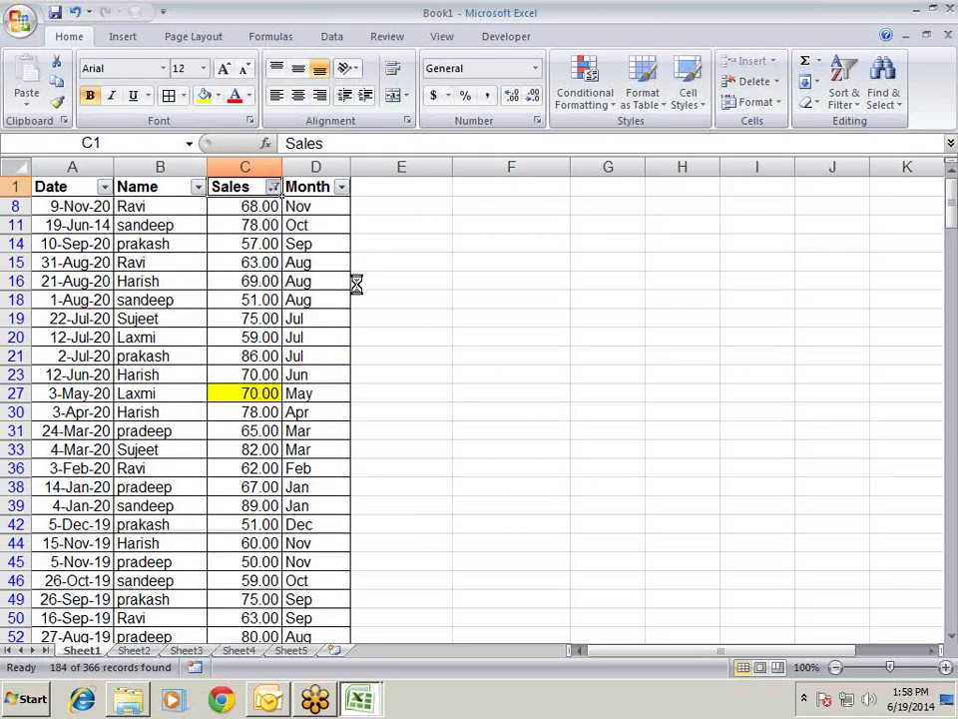
Step: Change the Sales filter to values less than 20
key(alt+Down)
key(Down)
key(Down)
key(Down)
key(Right)
key(Down)
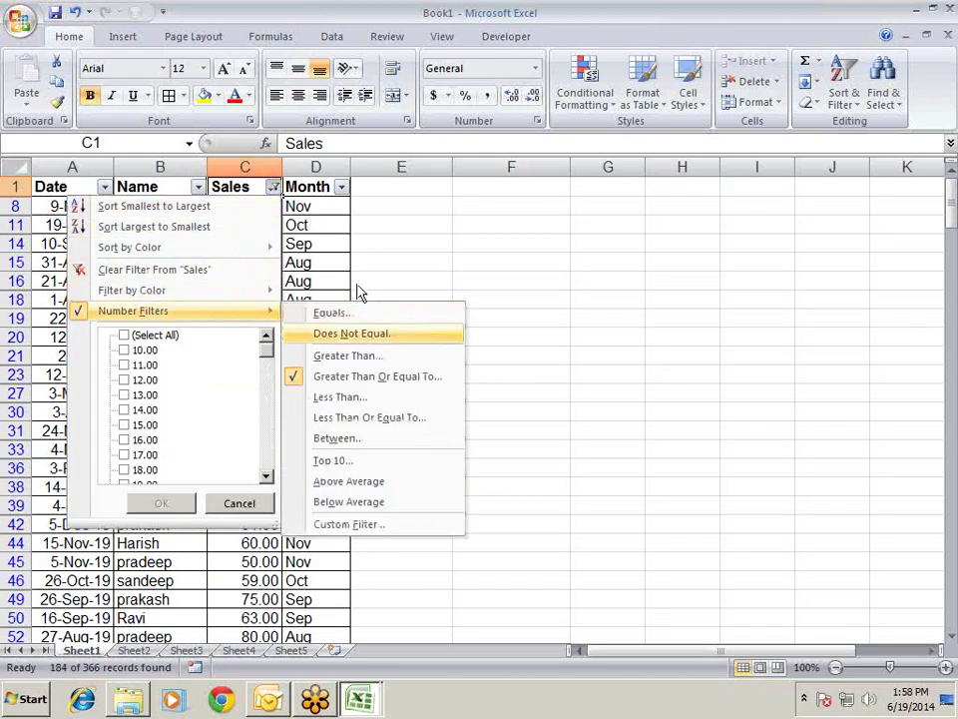
key(Down)
key(Down)
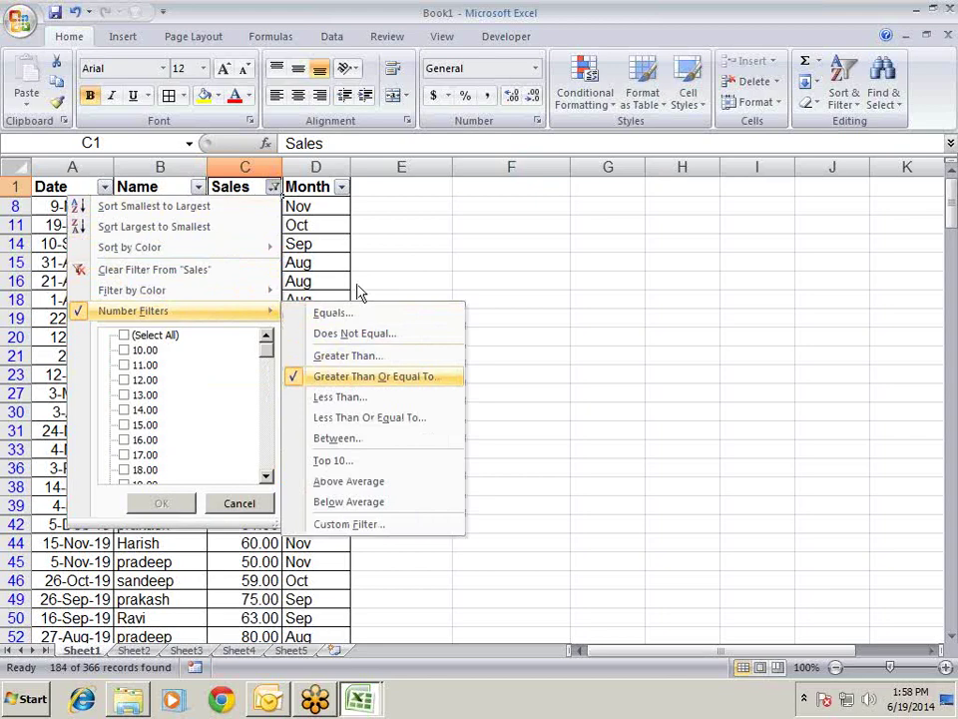
key(Down)
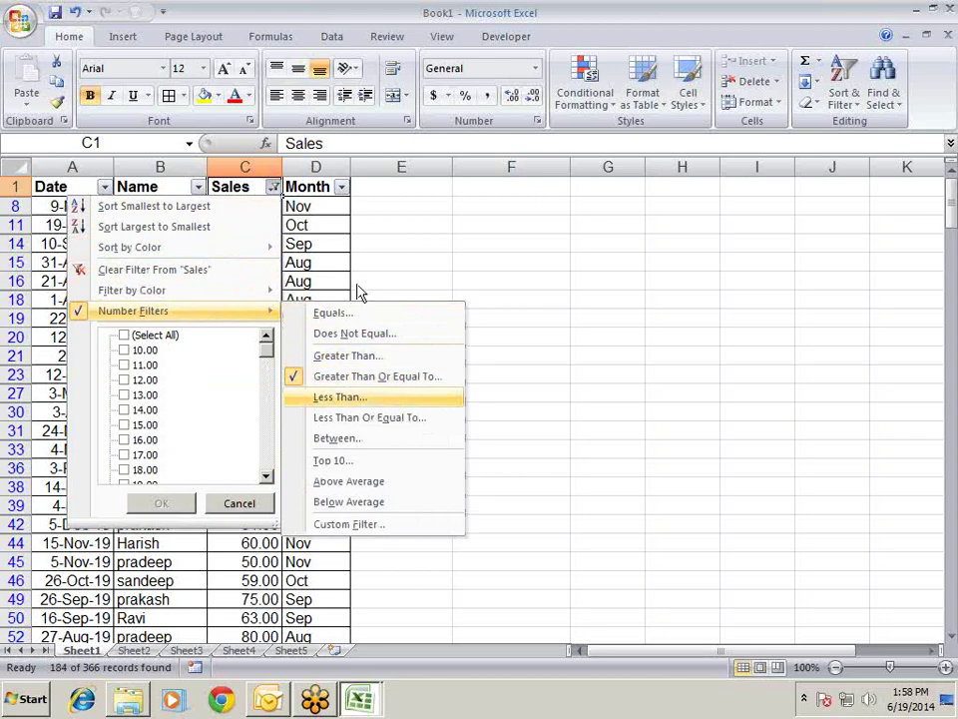
key(Return)
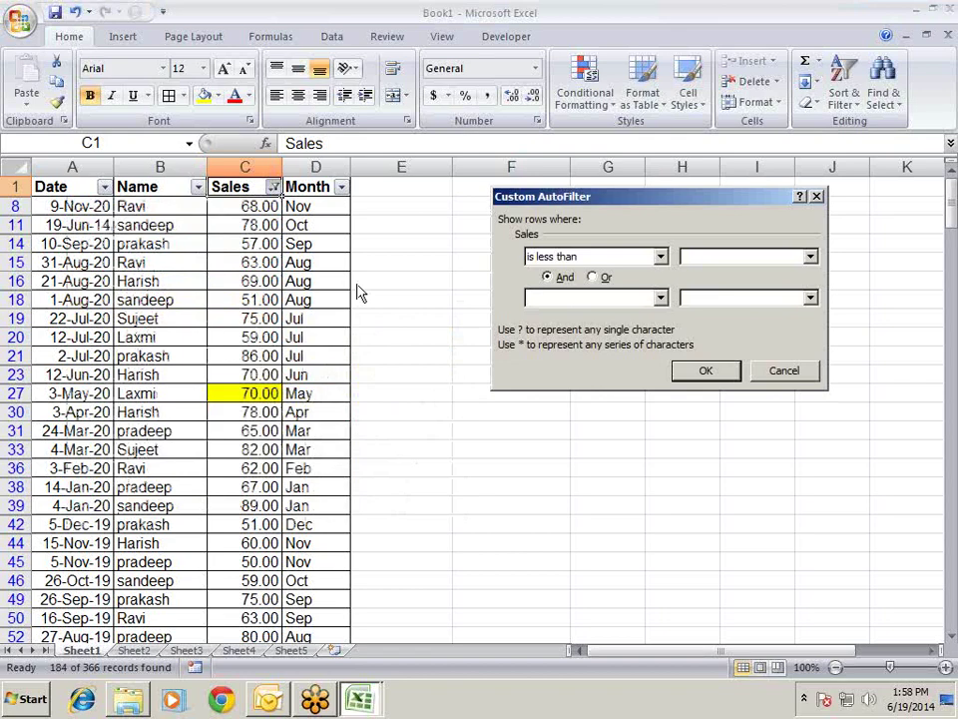
text(20)
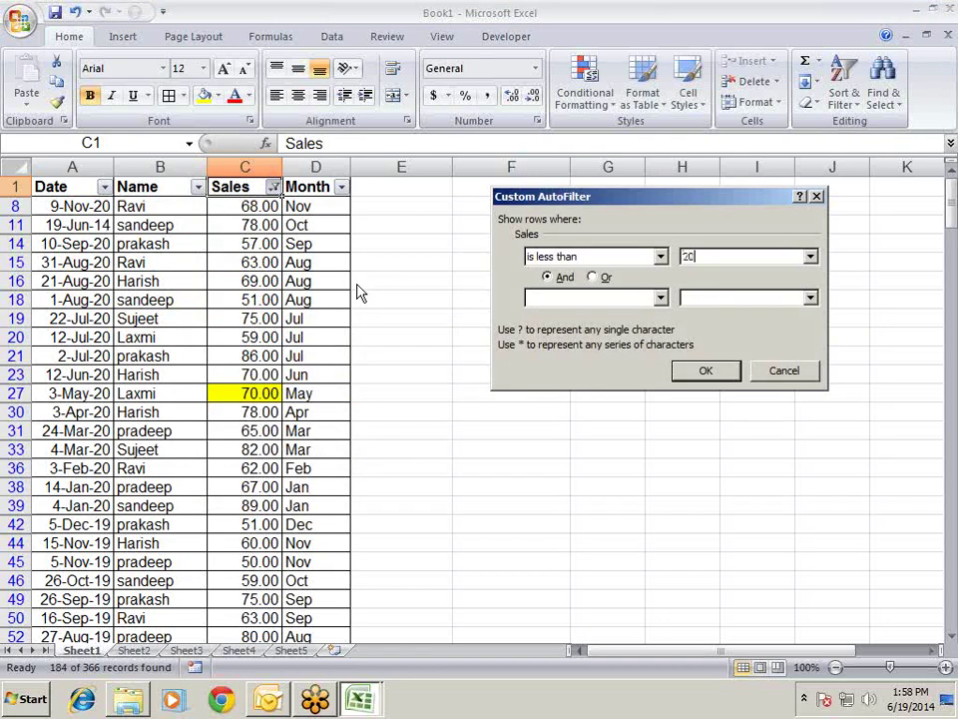
key(Return)
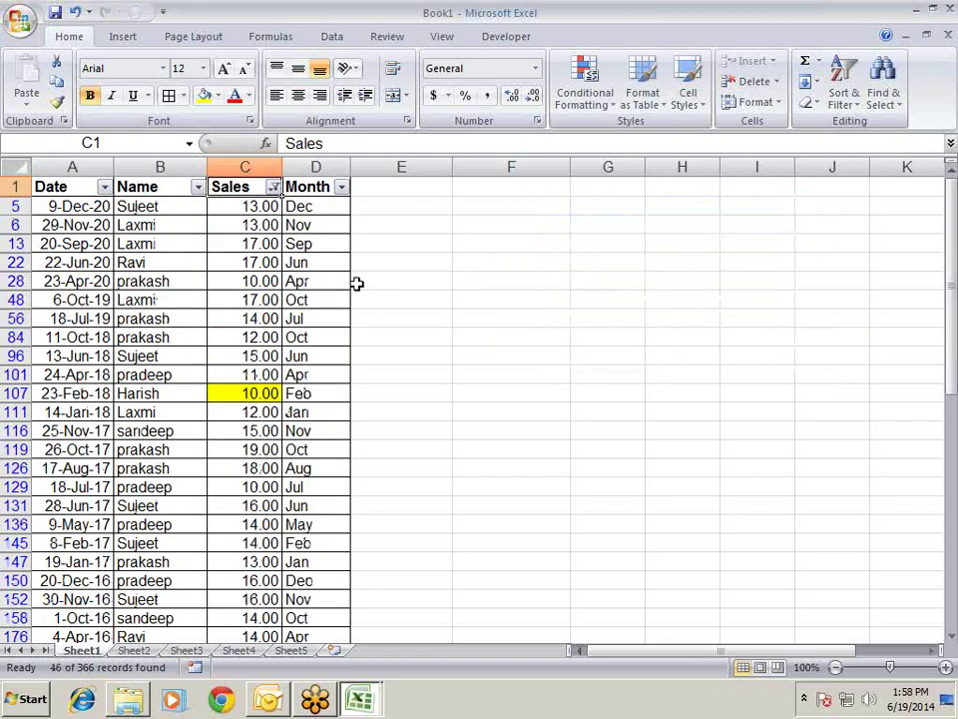
Step: Filter Sales to values between 10 and 20, showing 50 of 366 records
key(alt+Down)
key(Down)
key(Down)
key(Down)
key(Down)
key(Down)
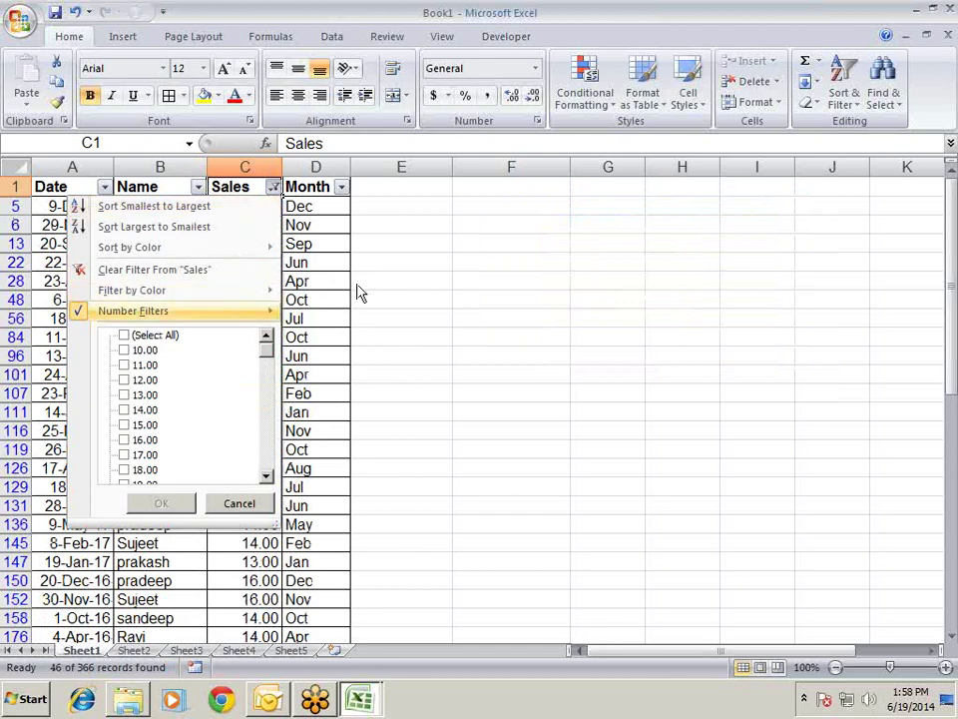
key(Right)
key(Down)
key(Down)
key(Down)
key(Down)
key(Down)
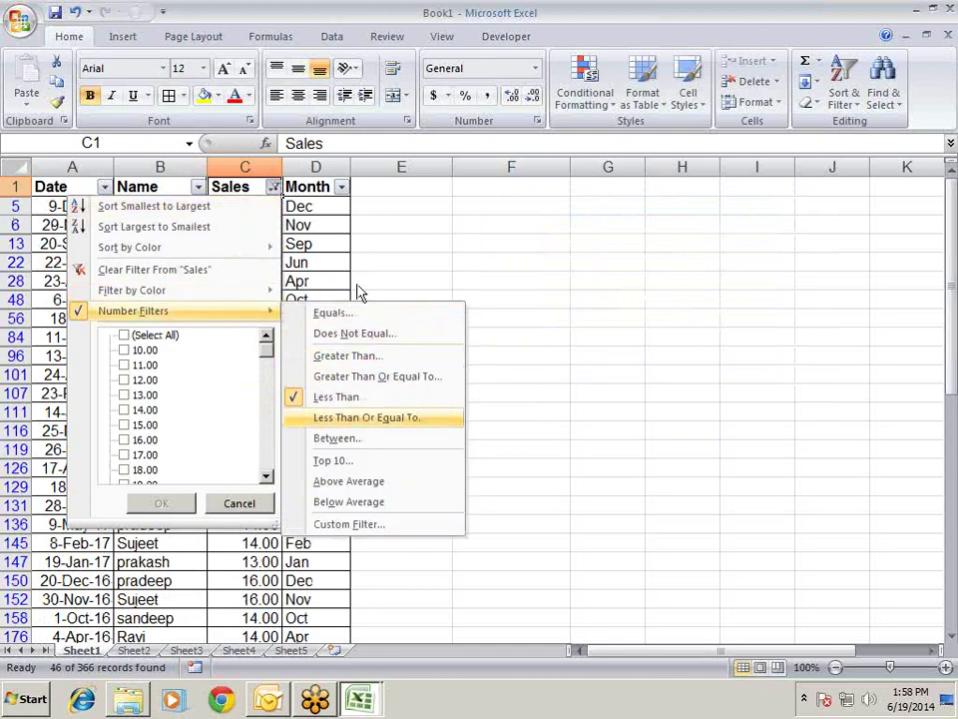
key(Down)
key(Return)
text(10)
key(Tab)
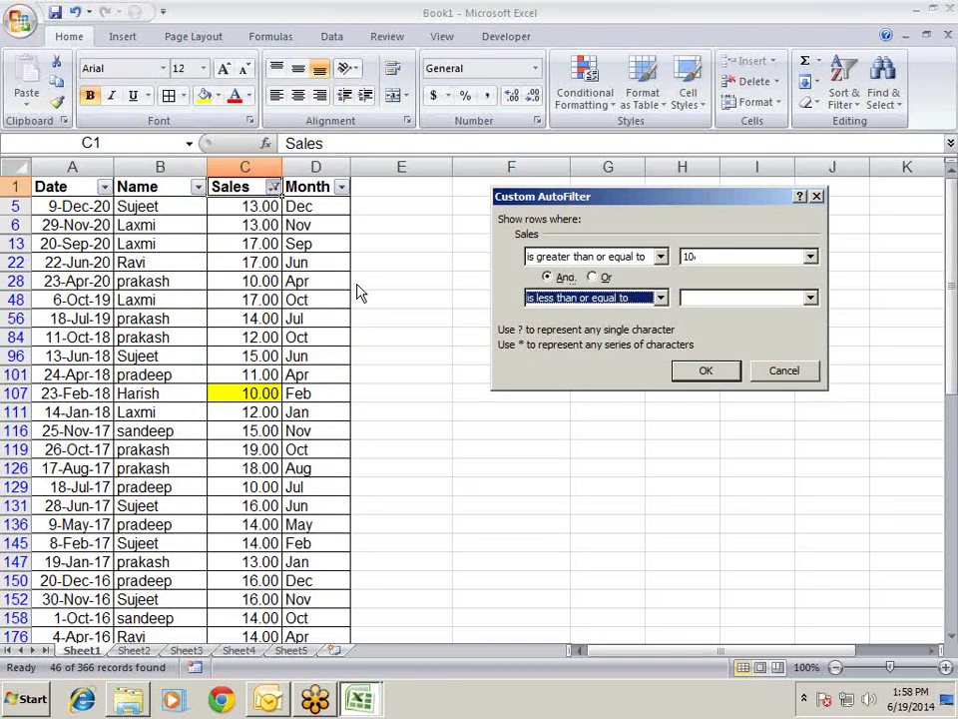
key(Tab)
text(2)
key(Return)
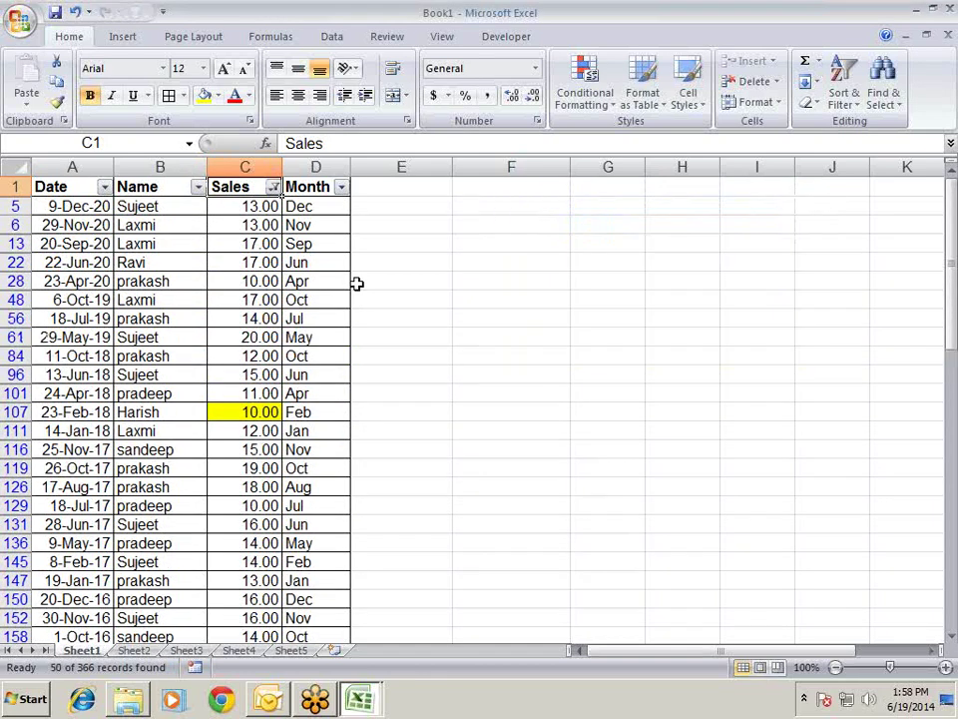
Step: Browse the filtered Sales rows, then bring up the Sales Top 10 filter settings
key(Down)
key(Down)
key(Down)
key(Down)
key(Down)
key(Down)
key(Down)
key(Down)
key(Down)
key(Down)
key(Up)
key(ctrl+Home)
key(alt+Down)
key(Down)
key(Down)
key(Down)
key(Down)
key(Right)
key(Down)
key(Down)
key(Down)
key(Down)
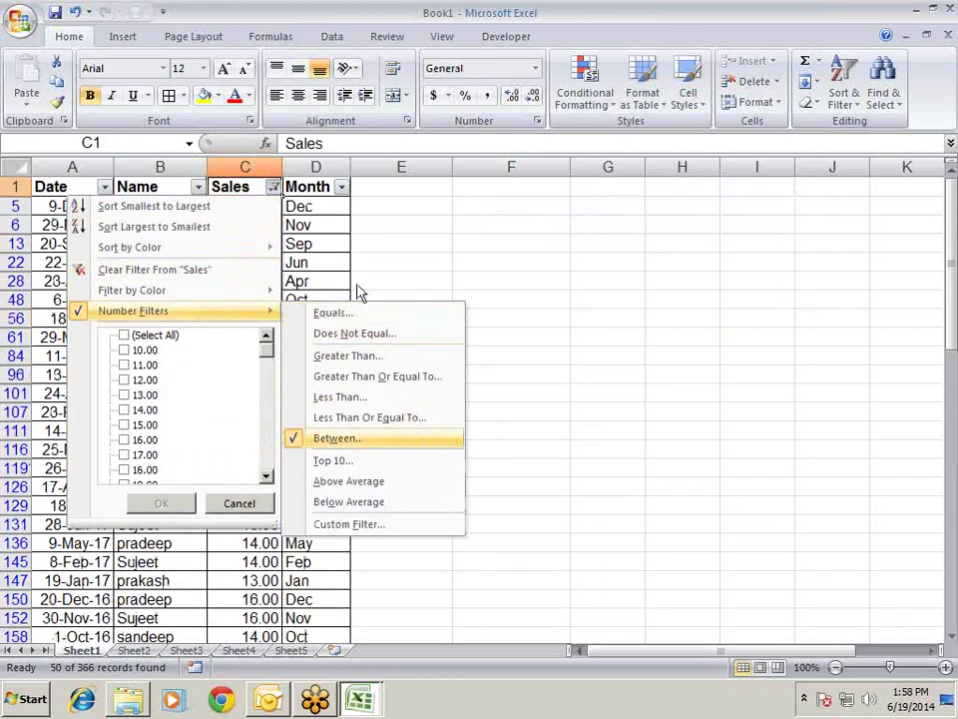
key(Down)
key(Return)
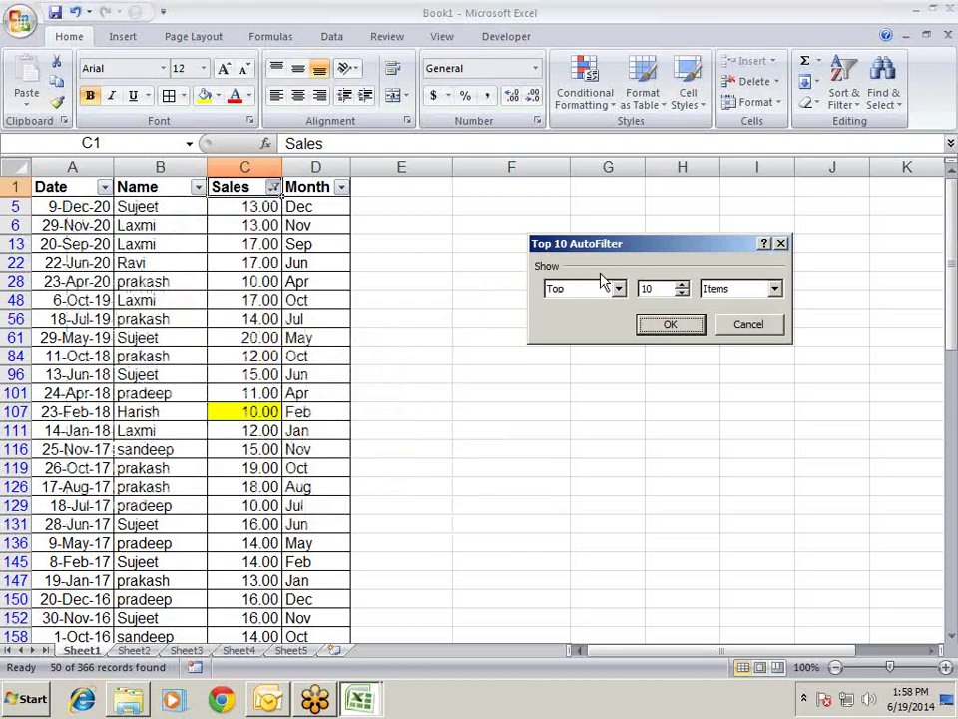
Step: Filter Sales to the top 5 items, counting the limit in Items
click(659, 295)
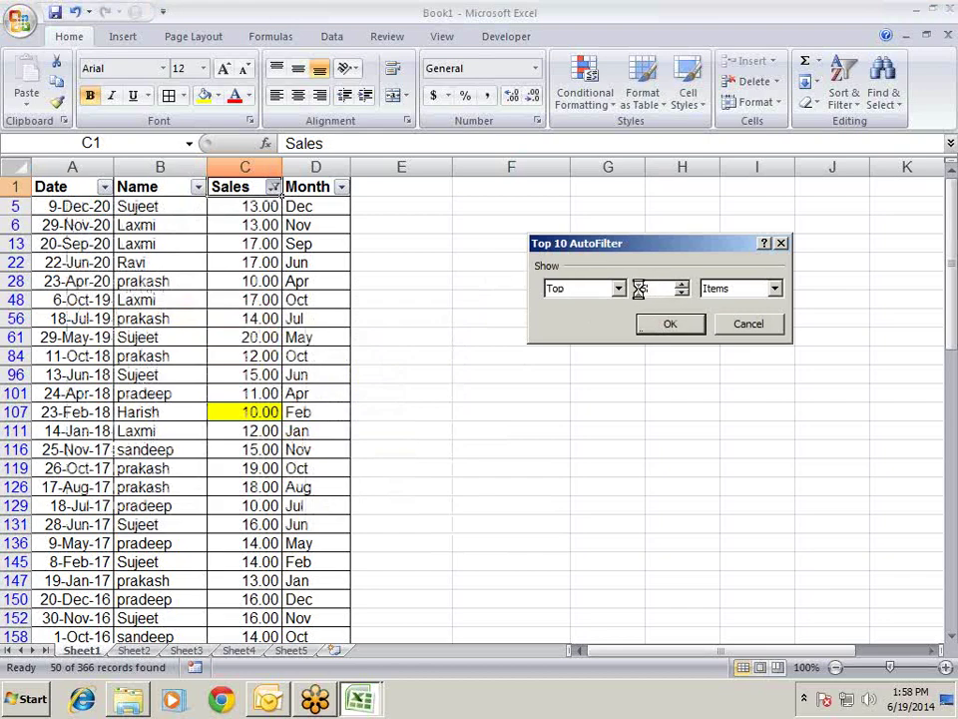
key(Return)
key(Down)
key(Up)
key(Down)
key(Up)
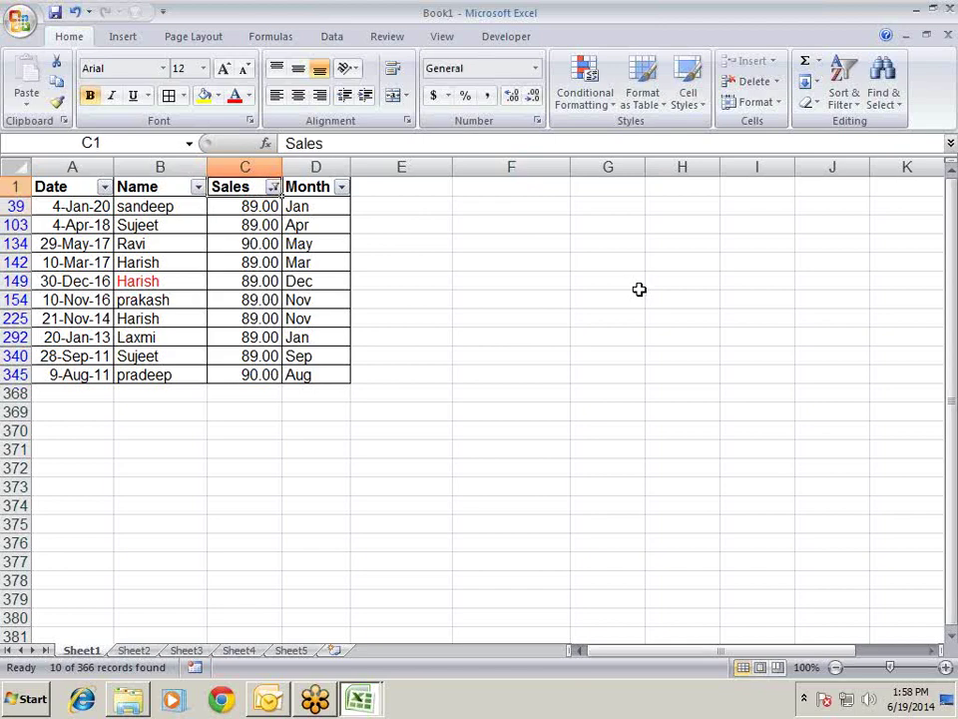
key(alt+Down)
key(Down)
key(Down)
key(Down)
key(Down)
key(Down)
key(Down)
key(Right)
key(Down)
key(Down)
key(Down)
key(Down)
key(Down)
key(Return)
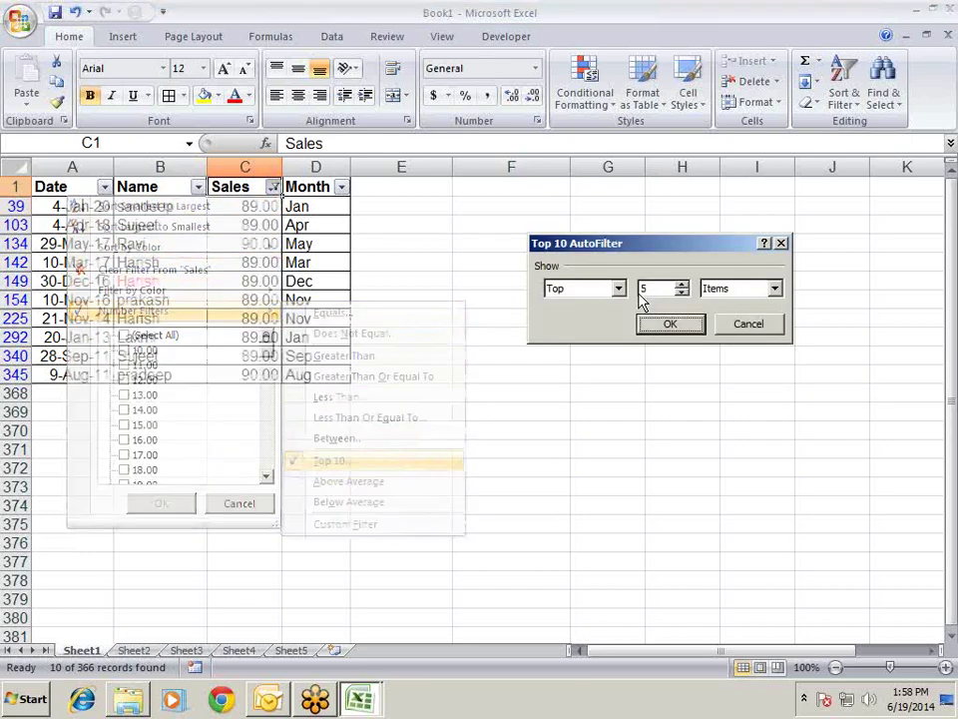
click(775, 289)
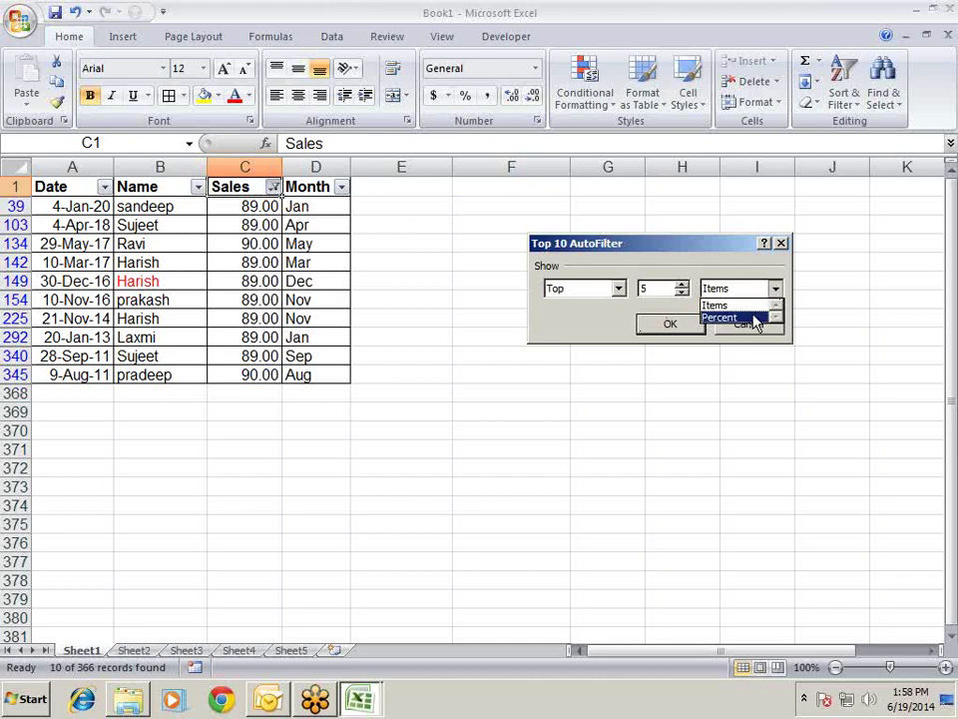
click(756, 317)
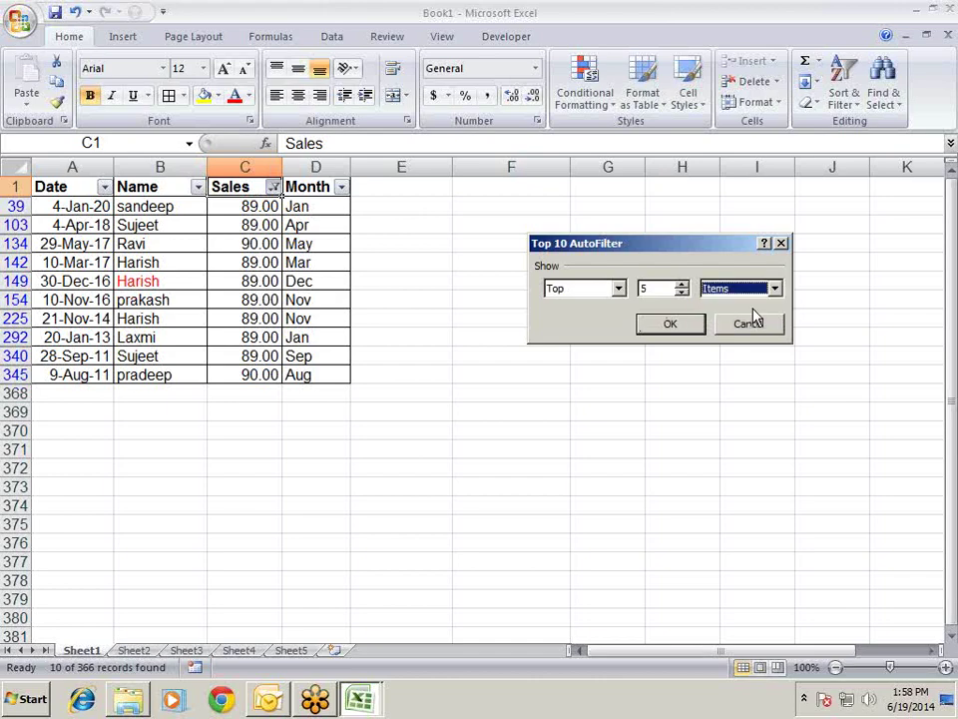
click(671, 324)
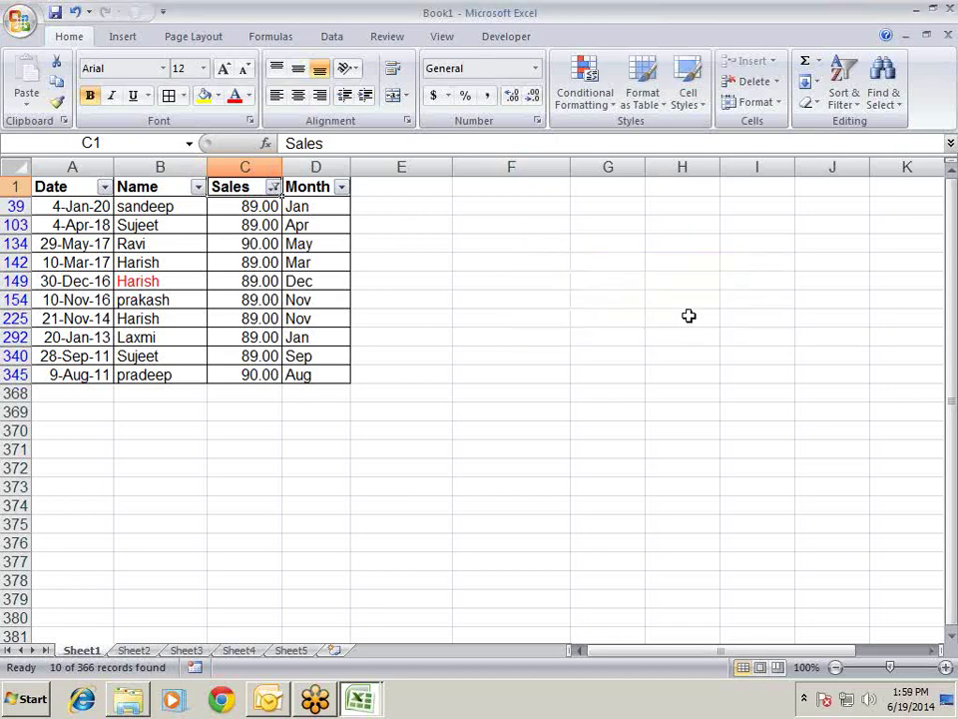
Step: Switch the Sales filter to the bottom 5 items, showing 7 records
key(Down)
key(Up)
key(alt+Down)
key(Right)
key(Down)
key(Down)
key(Down)
key(Down)
key(Down)
key(Down)
key(Return)
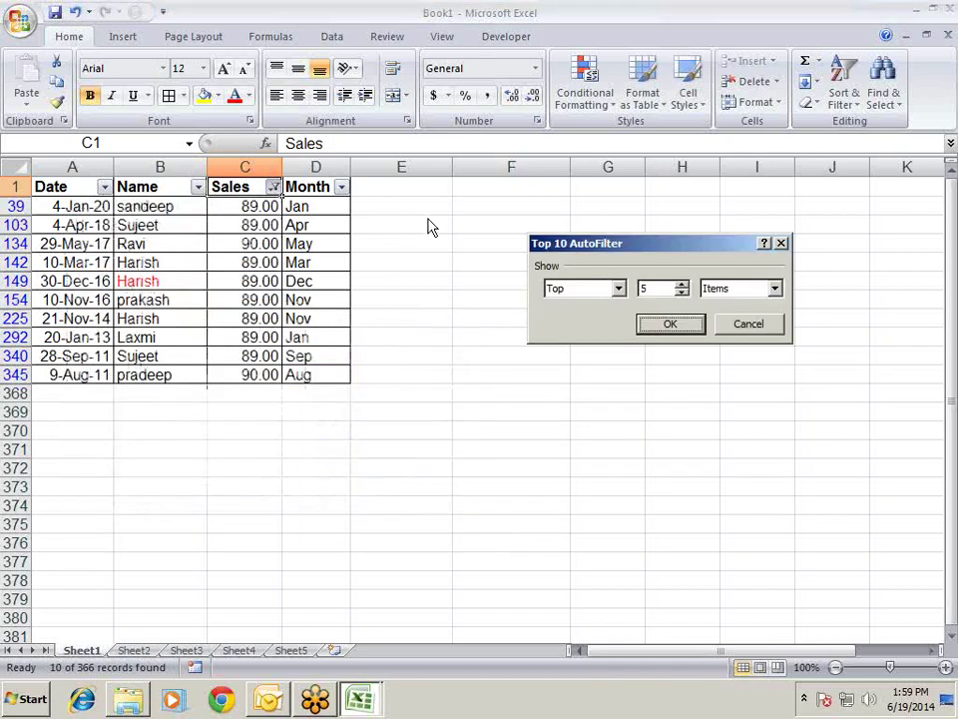
click(620, 289)
click(603, 315)
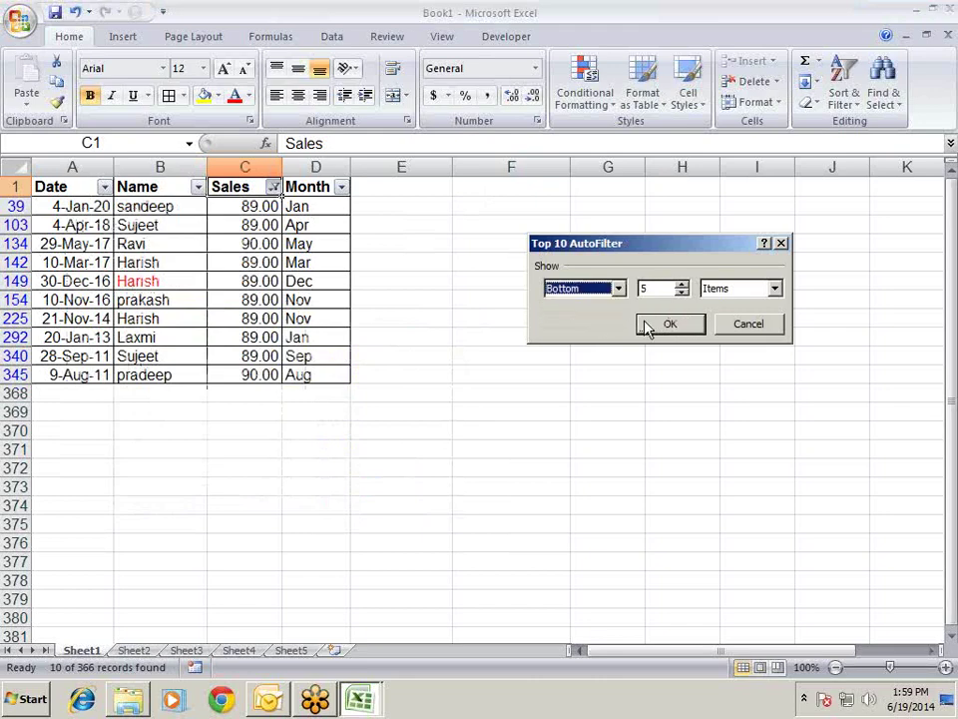
click(667, 324)
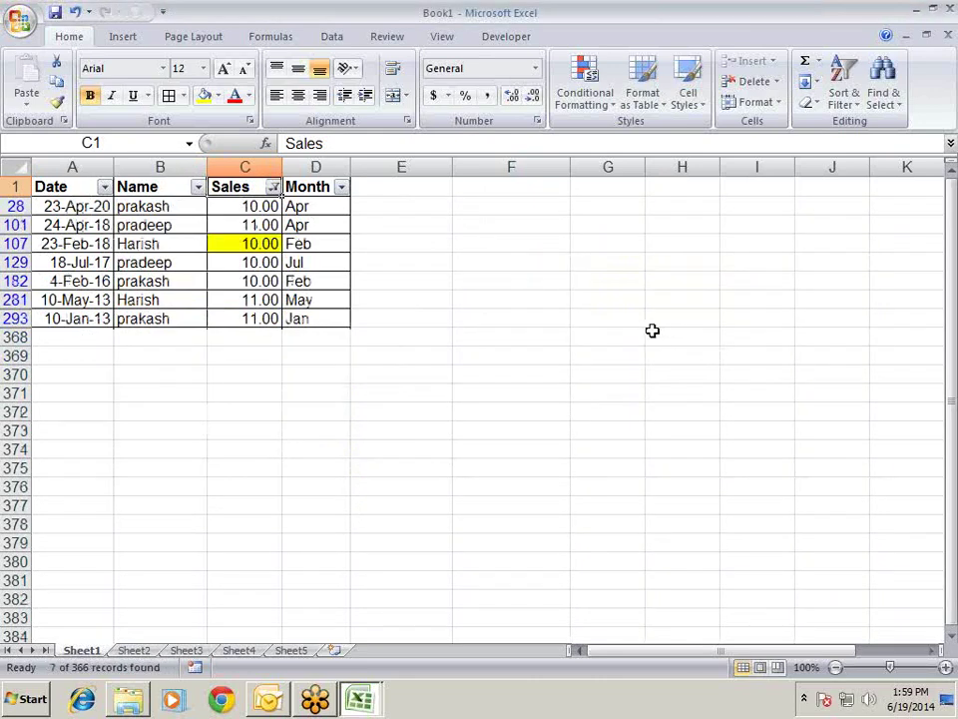
click(272, 187)
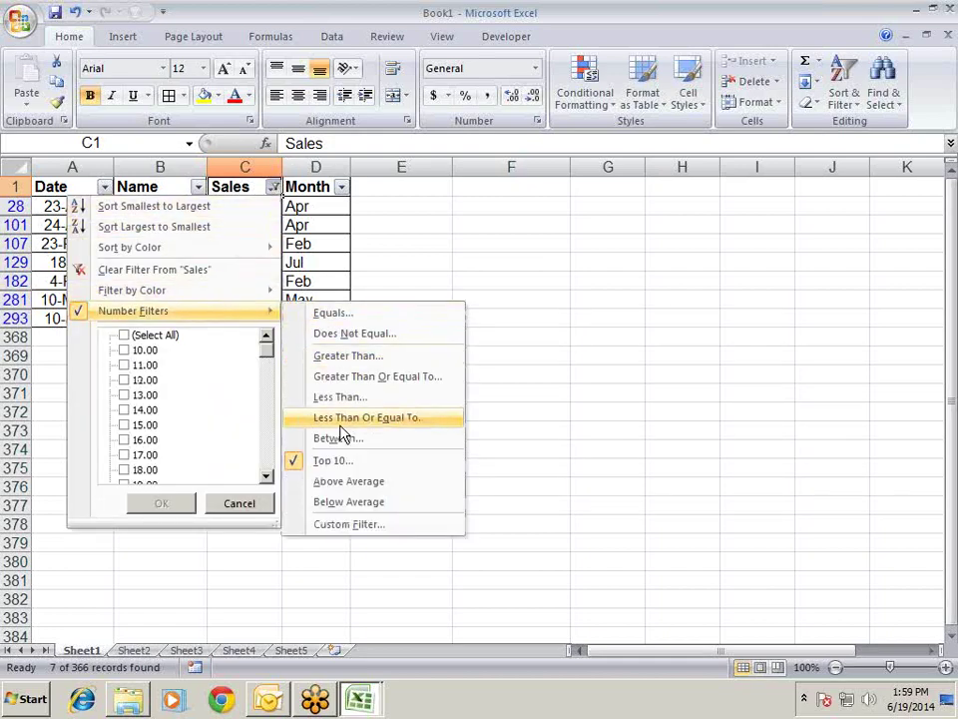
Step: Show the bottom 5 percent of Sales and select the visible figures to check totals
click(360, 461)
click(719, 287)
click(724, 316)
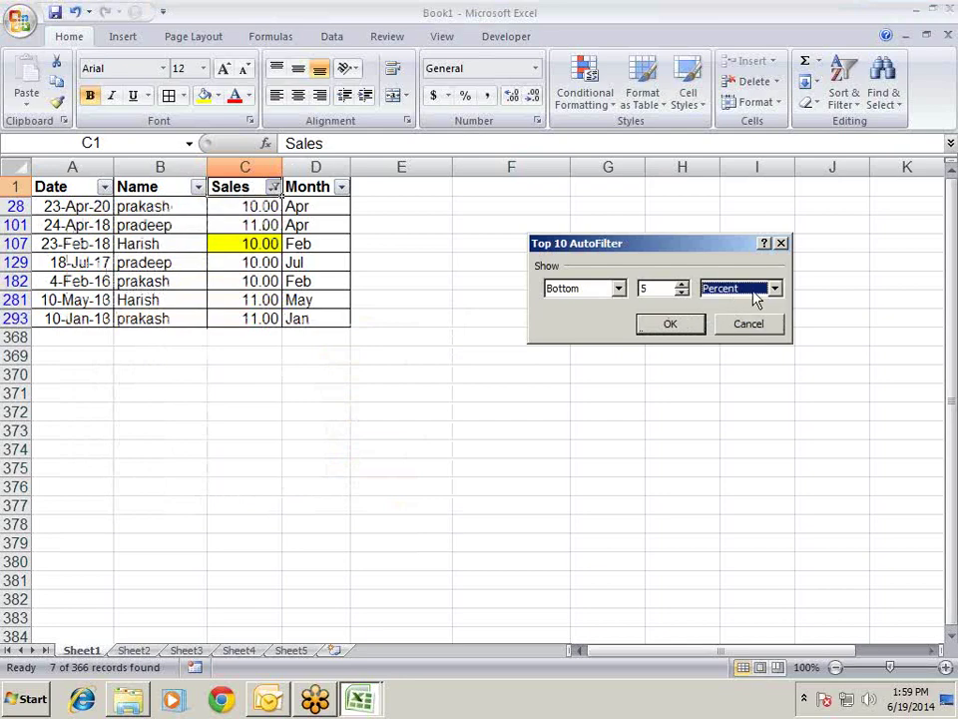
click(666, 329)
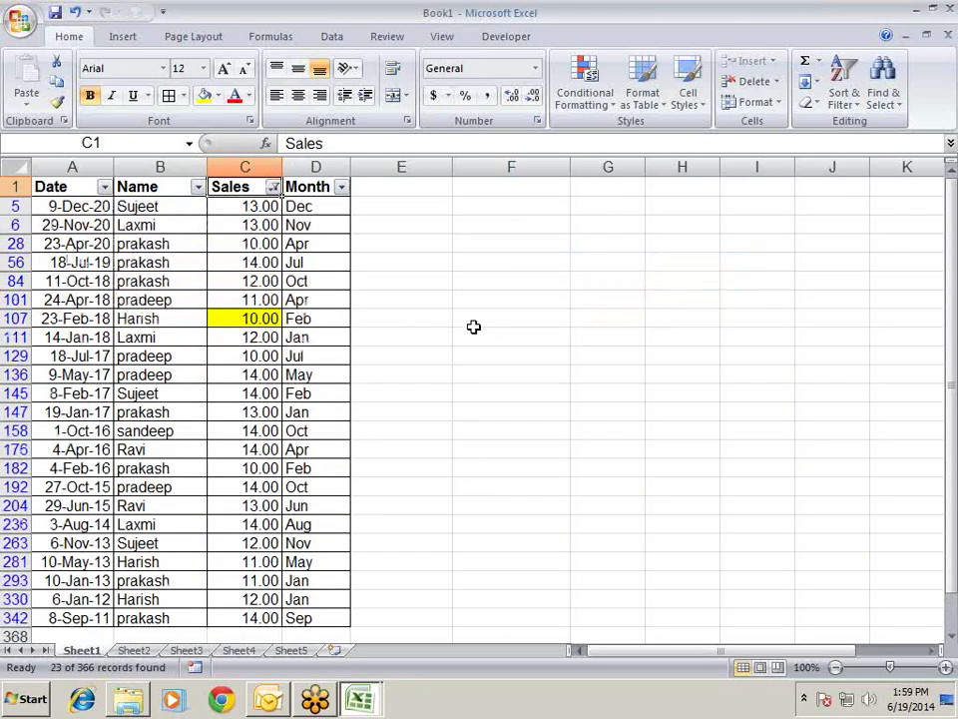
scroll(473, 326, down, 2)
scroll(473, 326, up, 2)
click(248, 165)
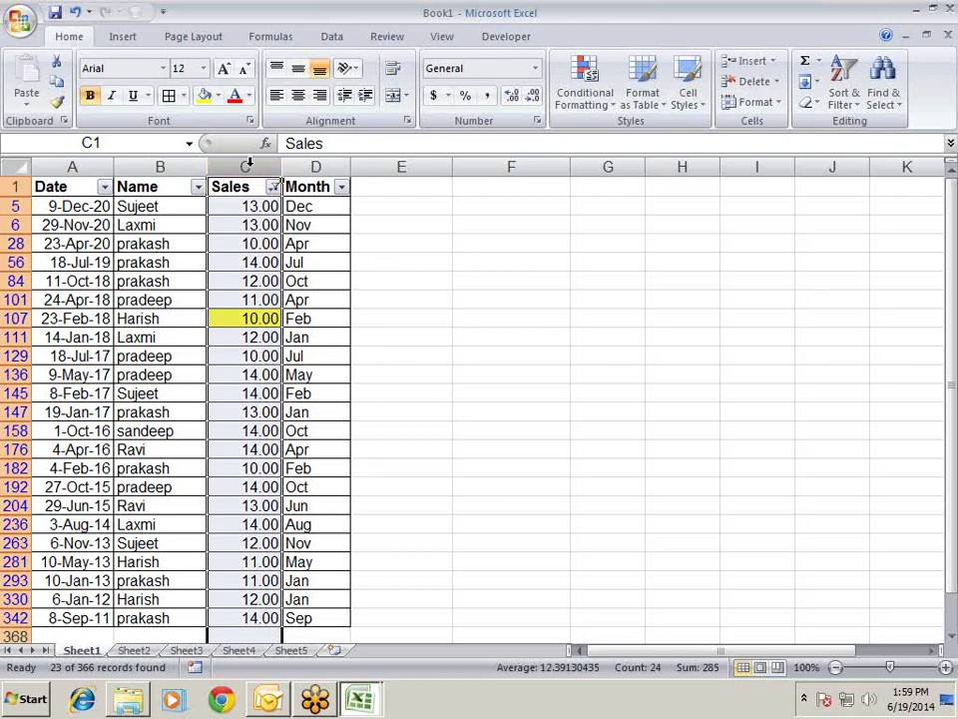
mouse_move(246, 206)
mouse_down()
mouse_move(190, 638)
mouse_move(242, 552)
mouse_up()
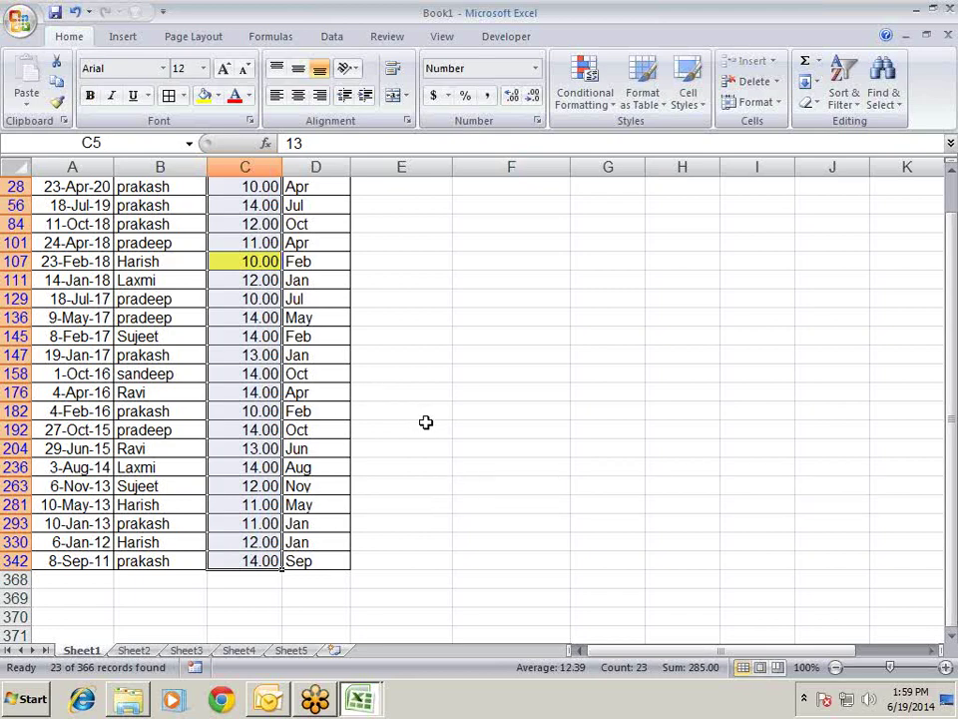
scroll(252, 274, up, 2)
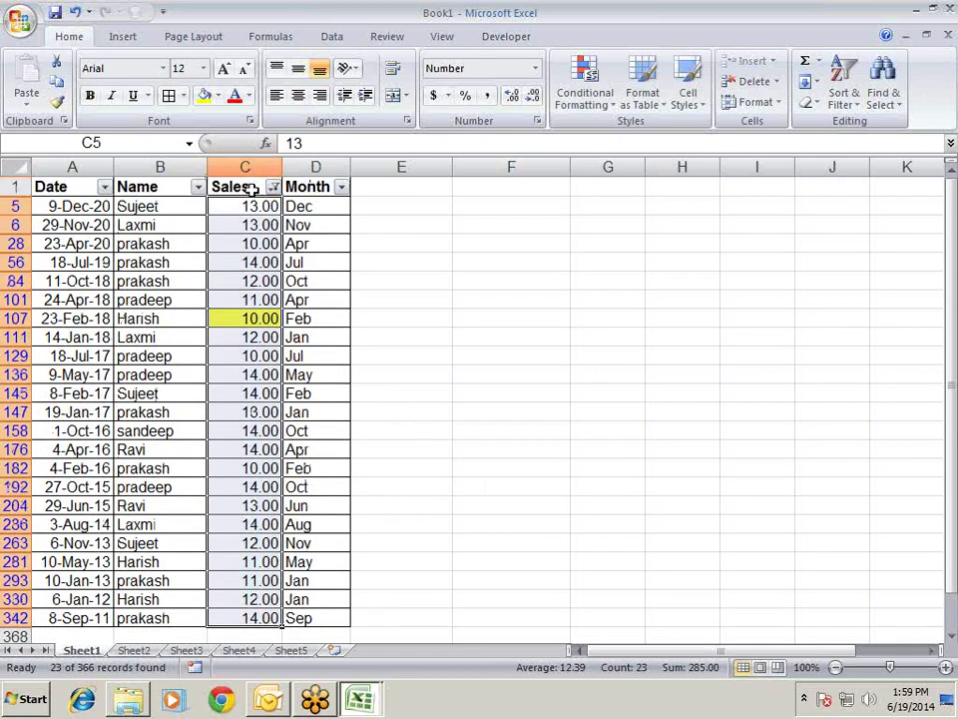
click(496, 281)
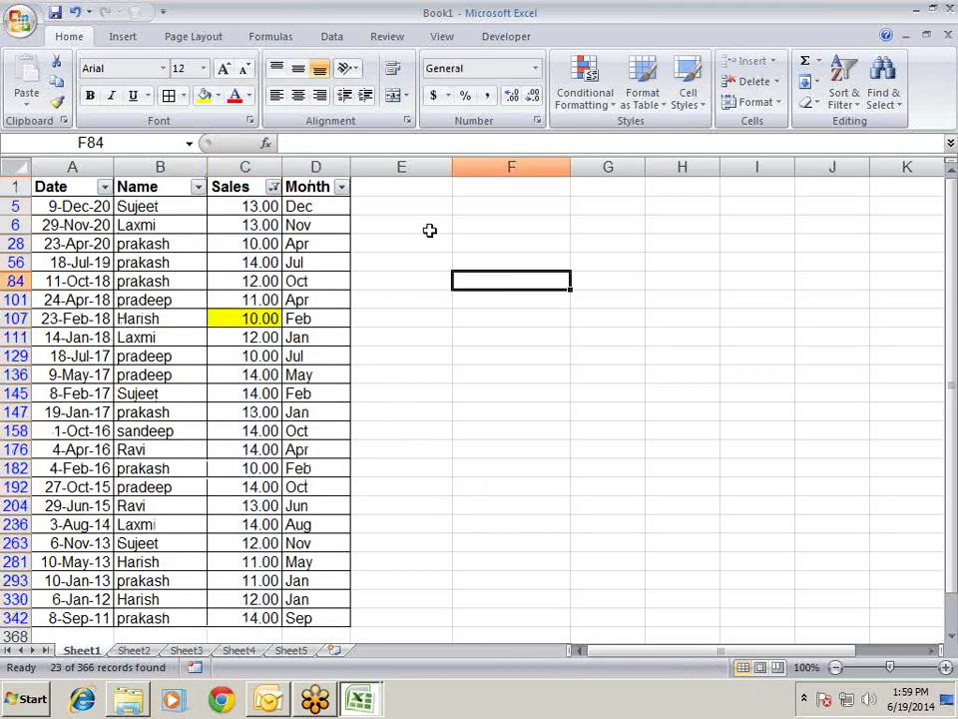
Step: Switch to the top 5 percent of Sales, 20 records, and check their totals
click(273, 186)
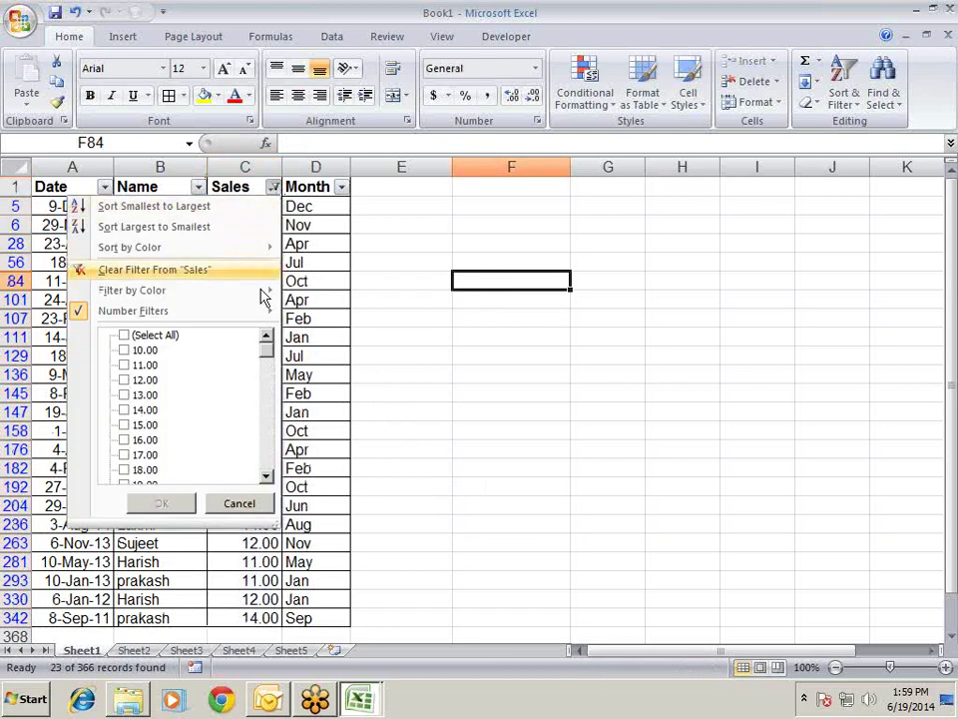
mouse_move(179, 311)
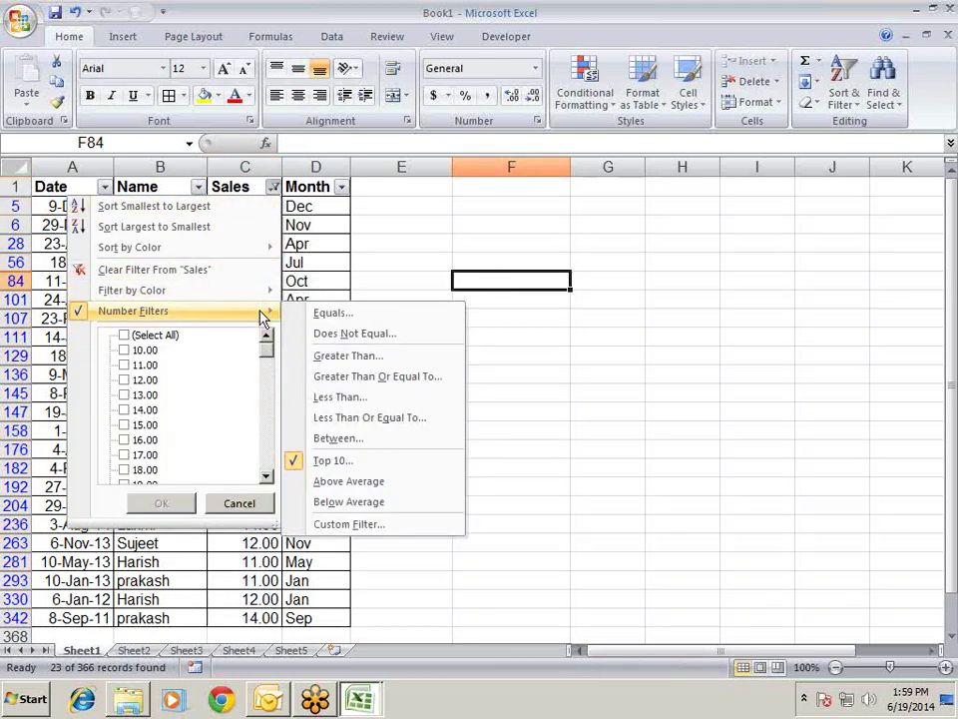
click(365, 462)
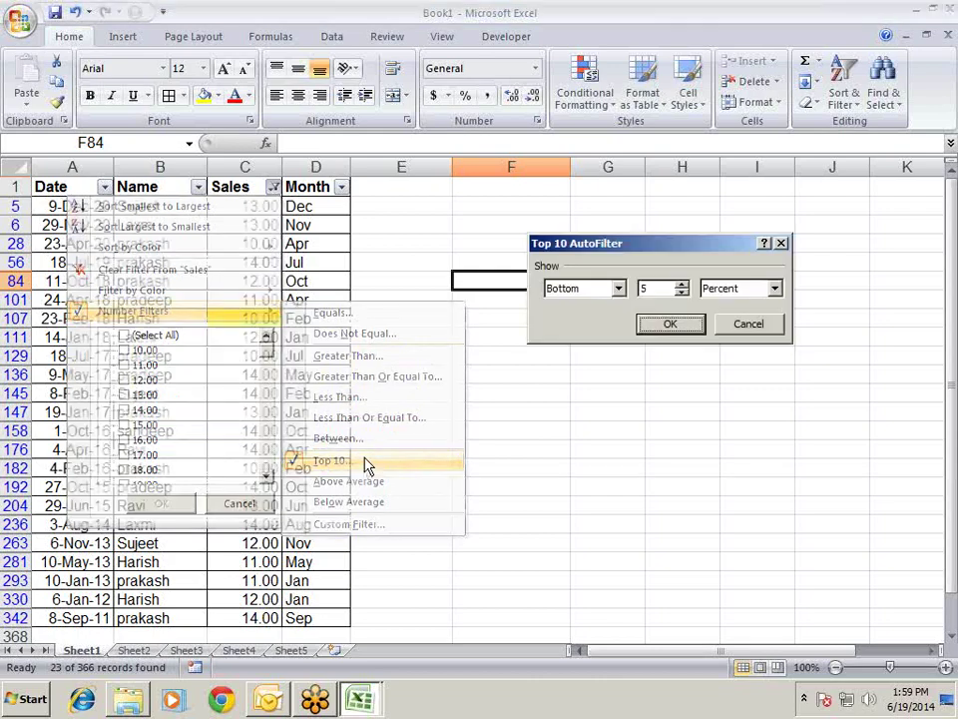
click(619, 288)
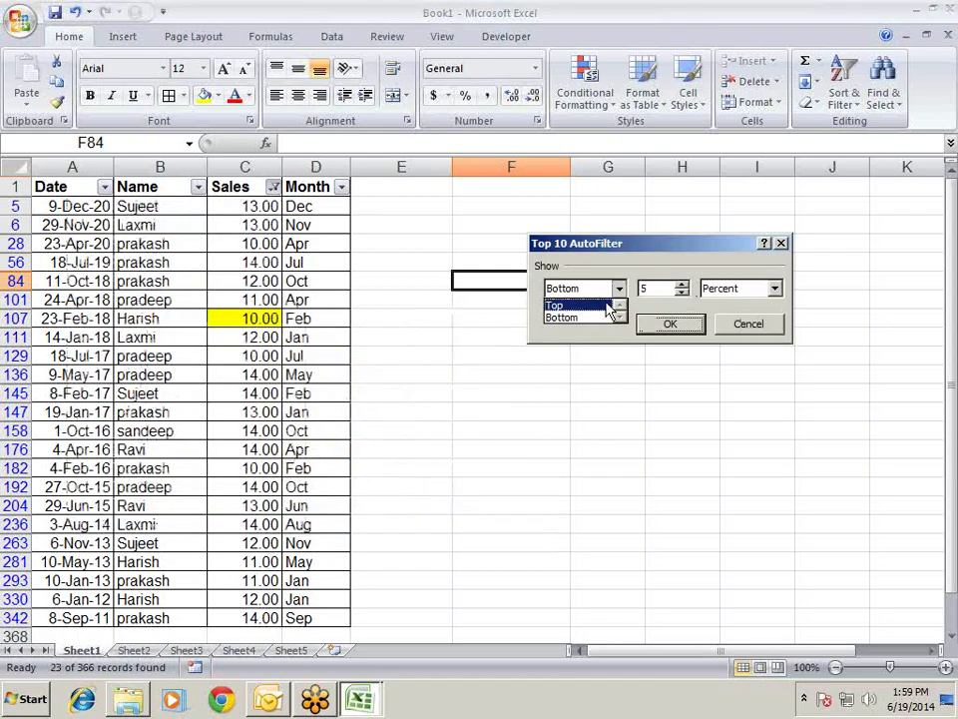
click(584, 304)
click(696, 326)
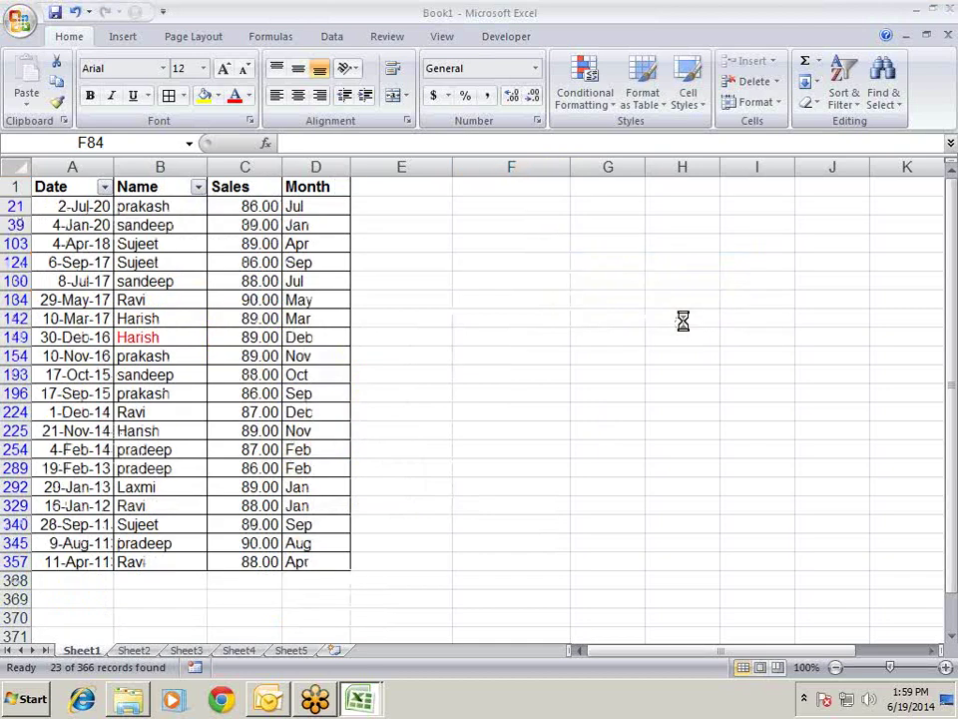
drag(255, 209, 253, 559)
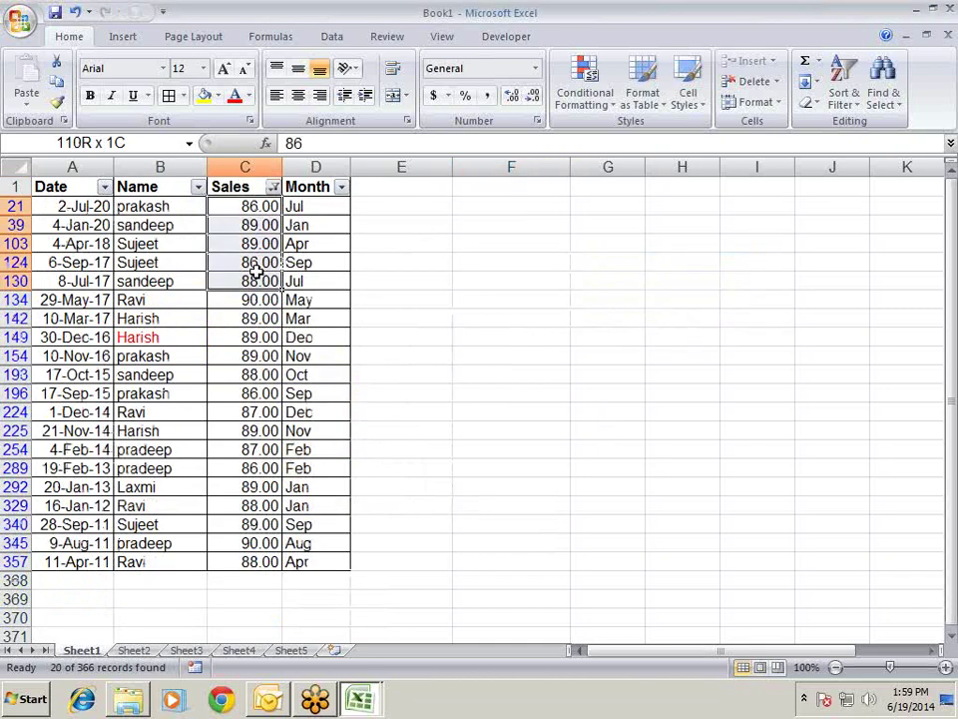
click(479, 489)
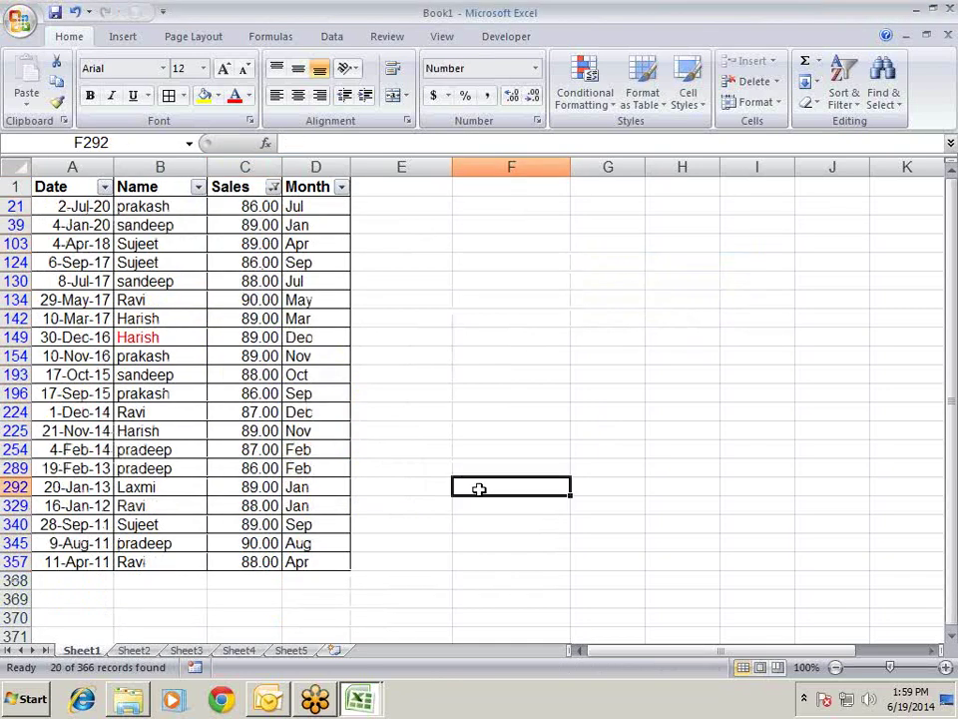
Step: Reapply the top 5 percent filter, then select all Sales values to clear it
click(273, 187)
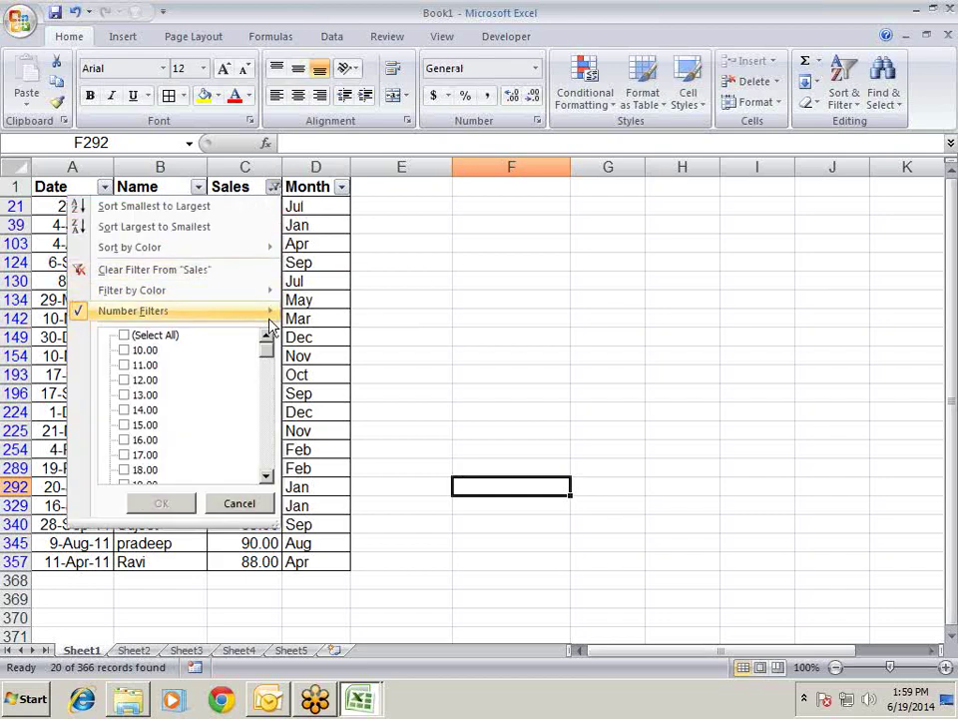
mouse_move(133, 311)
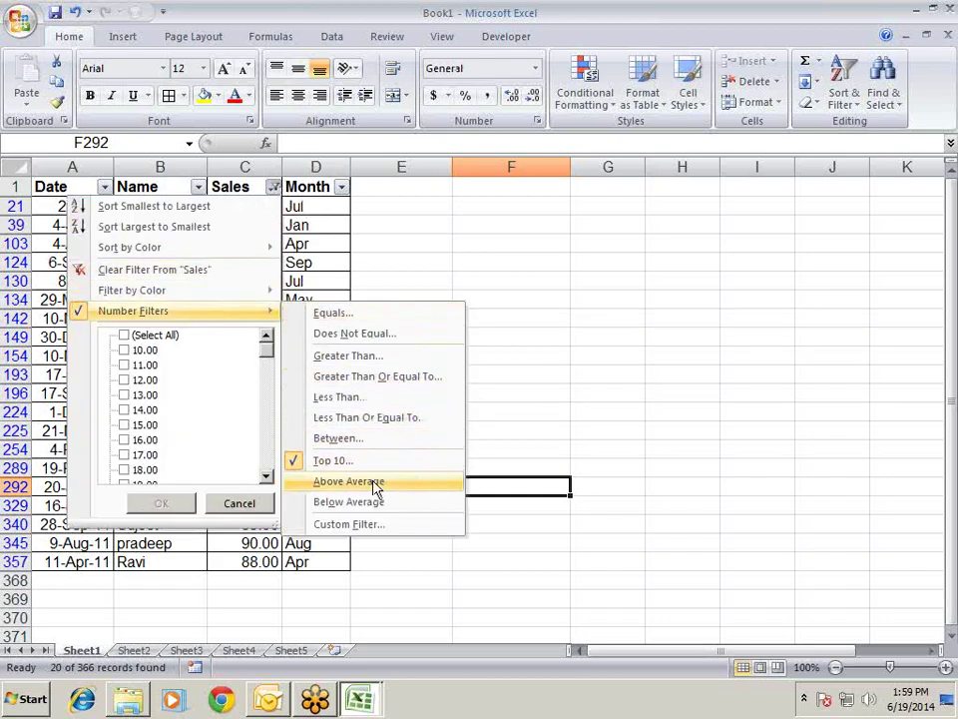
click(377, 461)
click(664, 328)
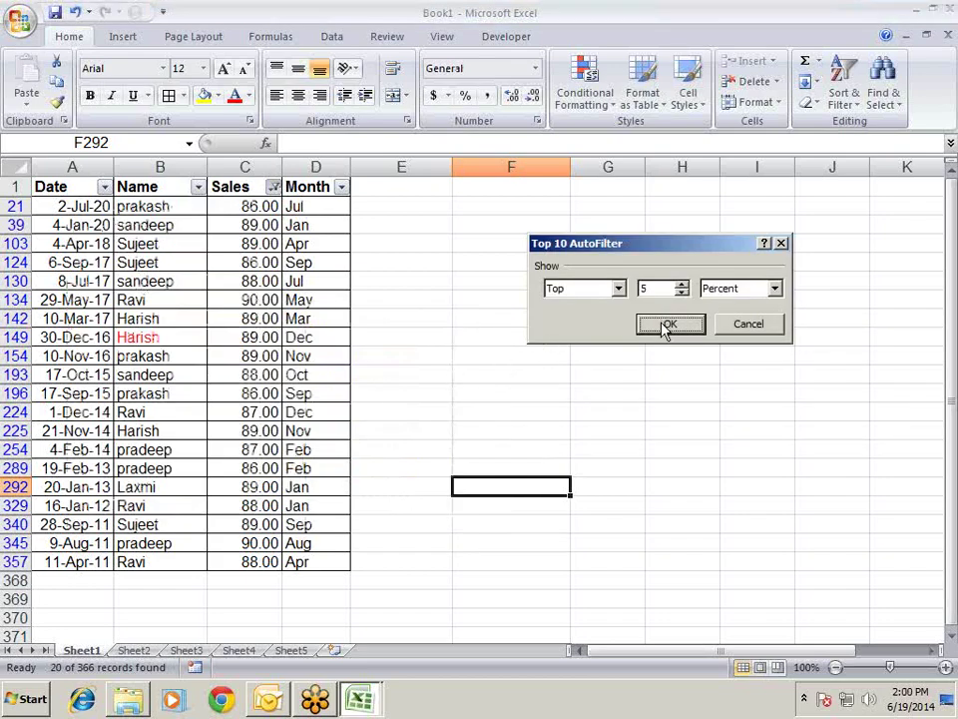
click(273, 188)
mouse_move(133, 311)
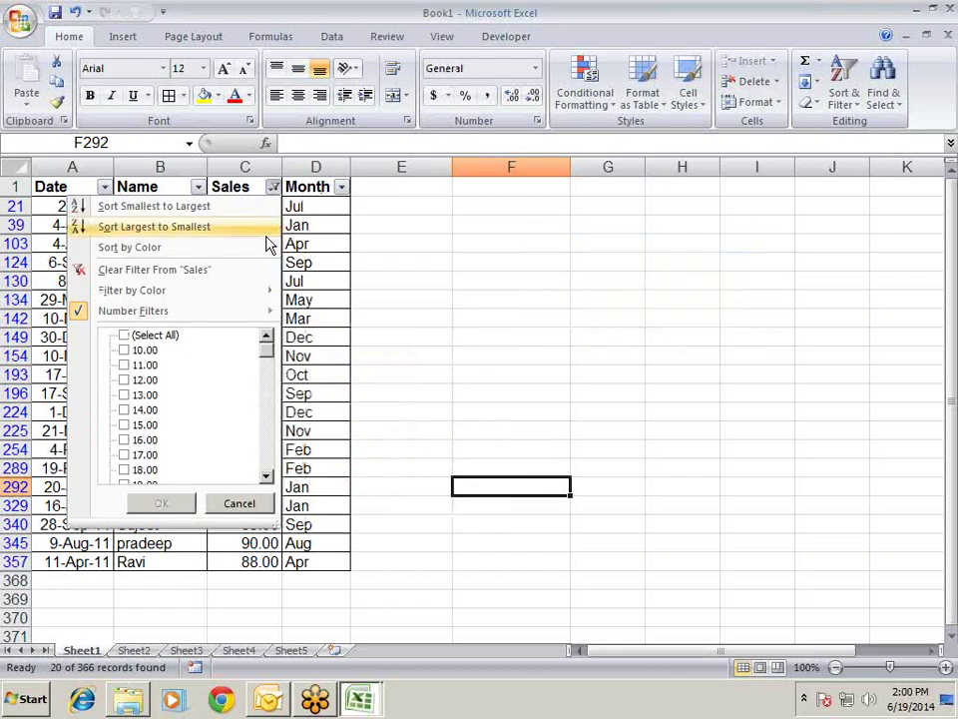
click(155, 336)
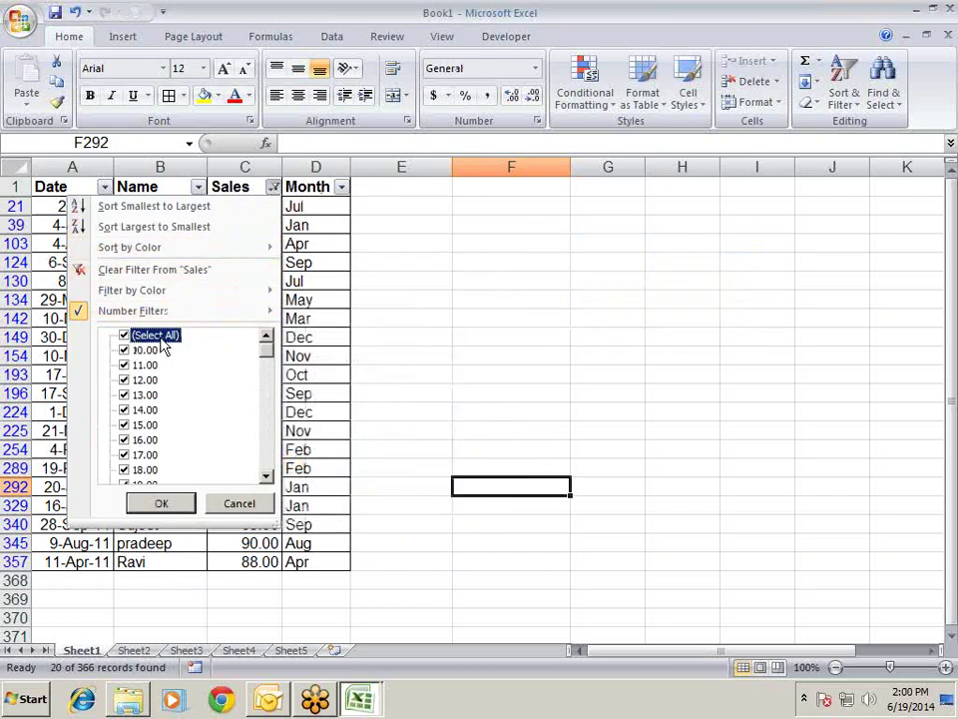
key(Return)
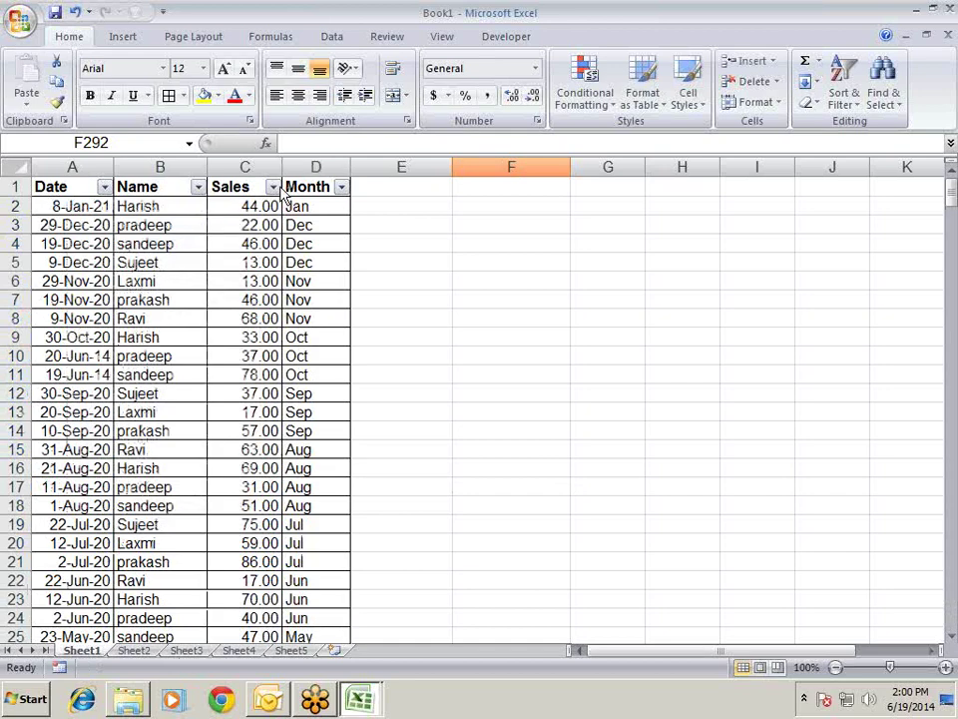
Step: Show above-average Sales, then switch to below-average, leaving 187 of 366 records
click(273, 188)
mouse_move(134, 310)
click(397, 484)
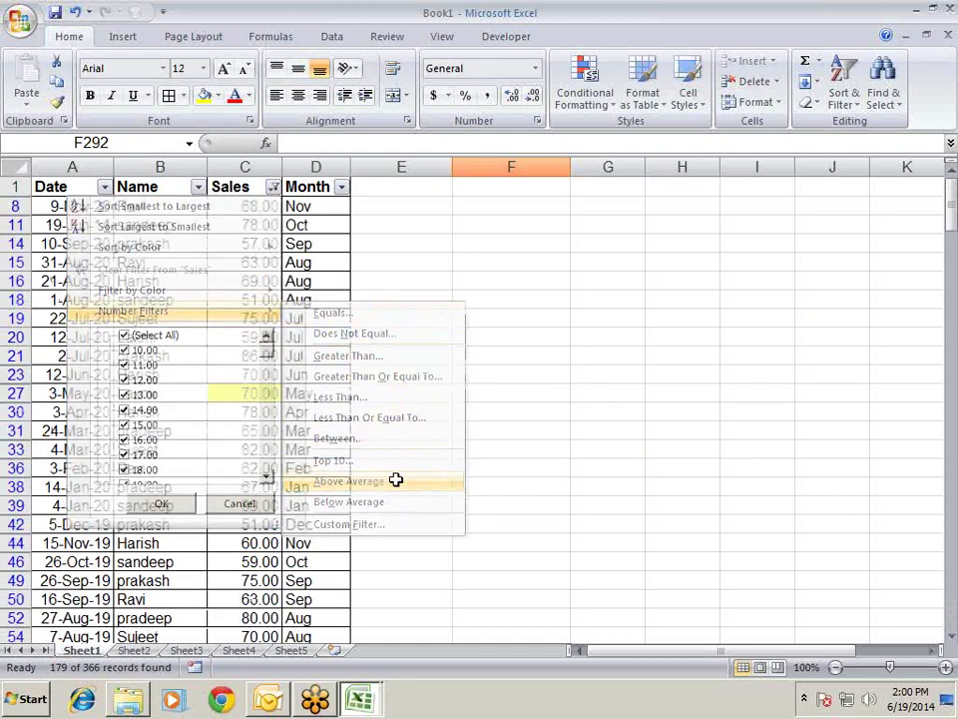
click(272, 188)
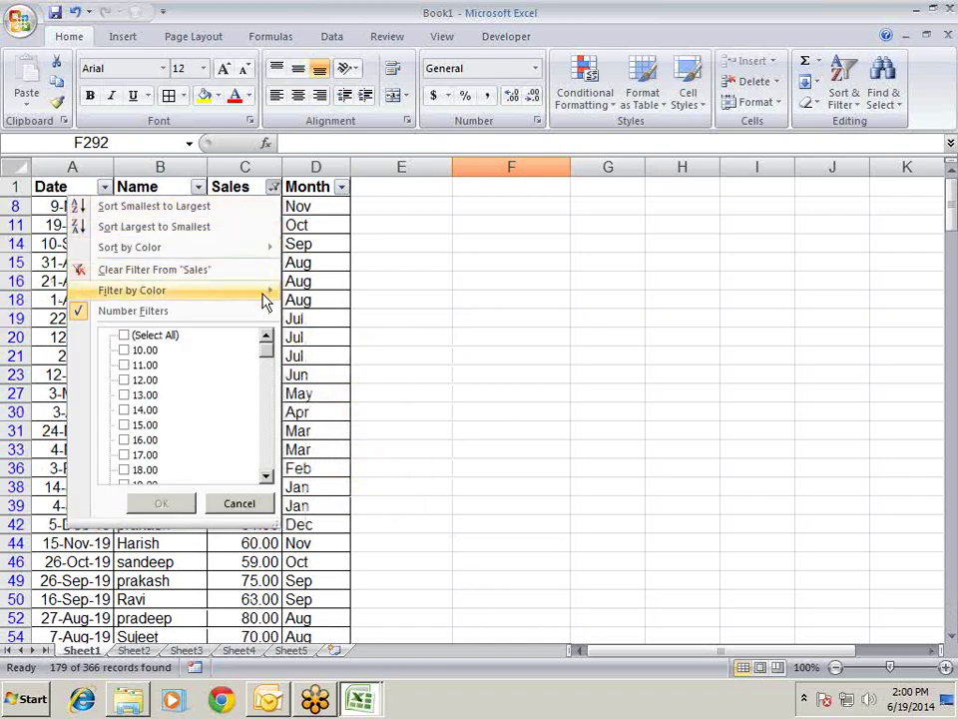
click(350, 508)
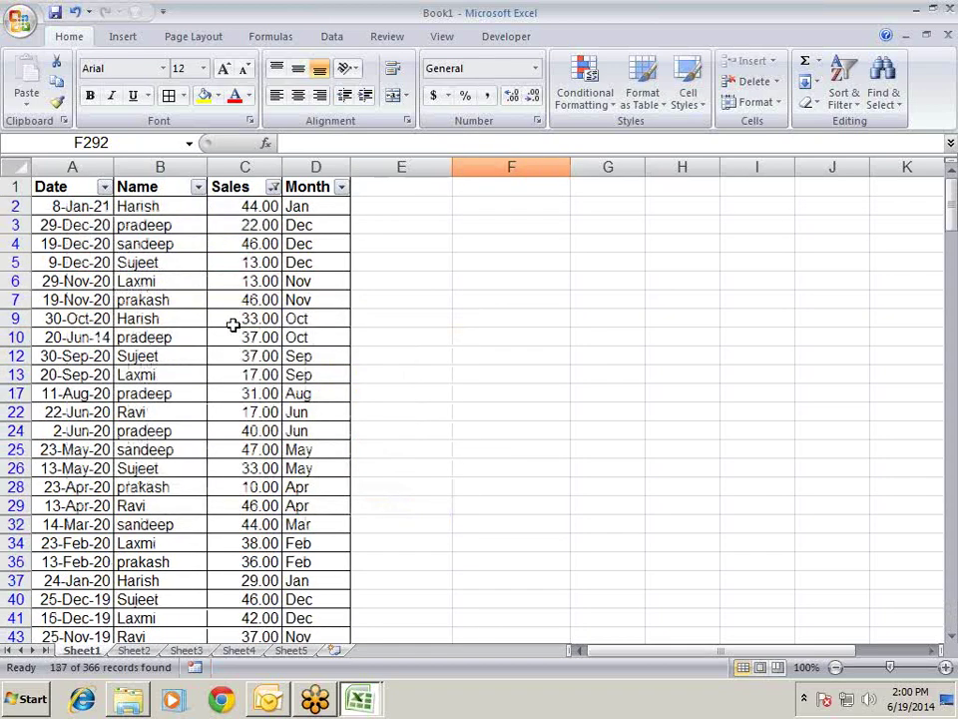
Step: Bring up the Sales custom filter, showing 'is less than 50.792349726776'
click(273, 188)
mouse_move(180, 310)
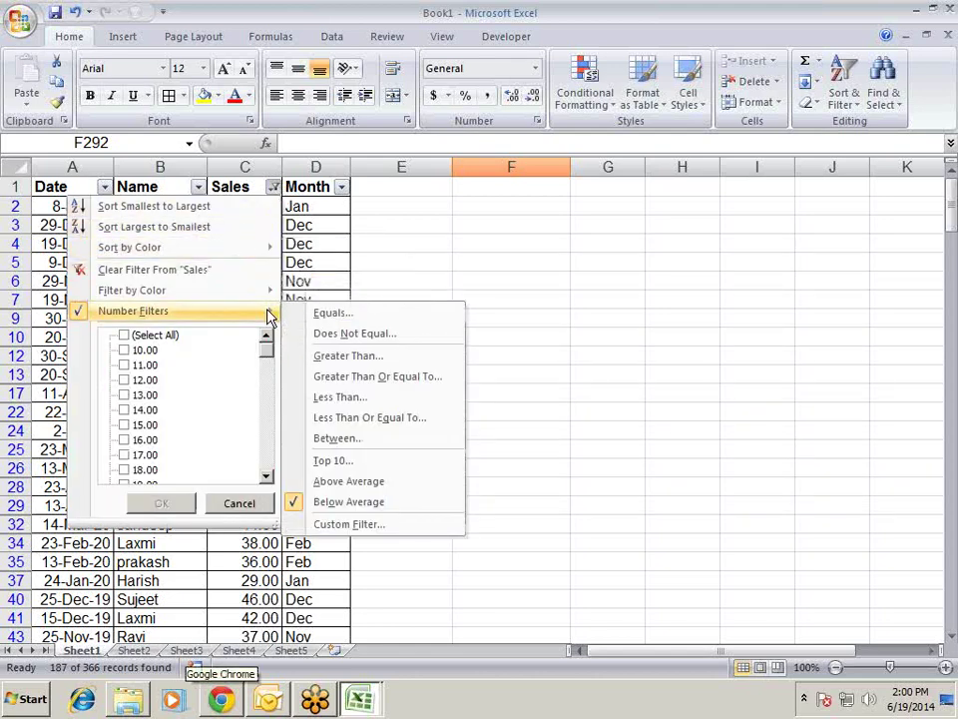
click(471, 269)
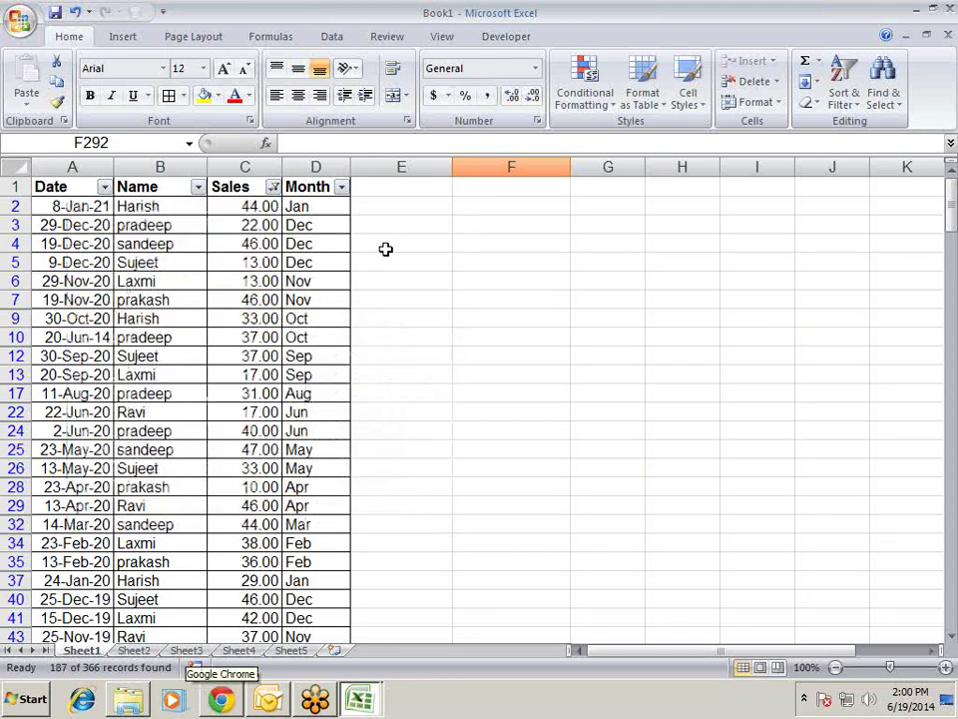
click(274, 188)
mouse_move(134, 311)
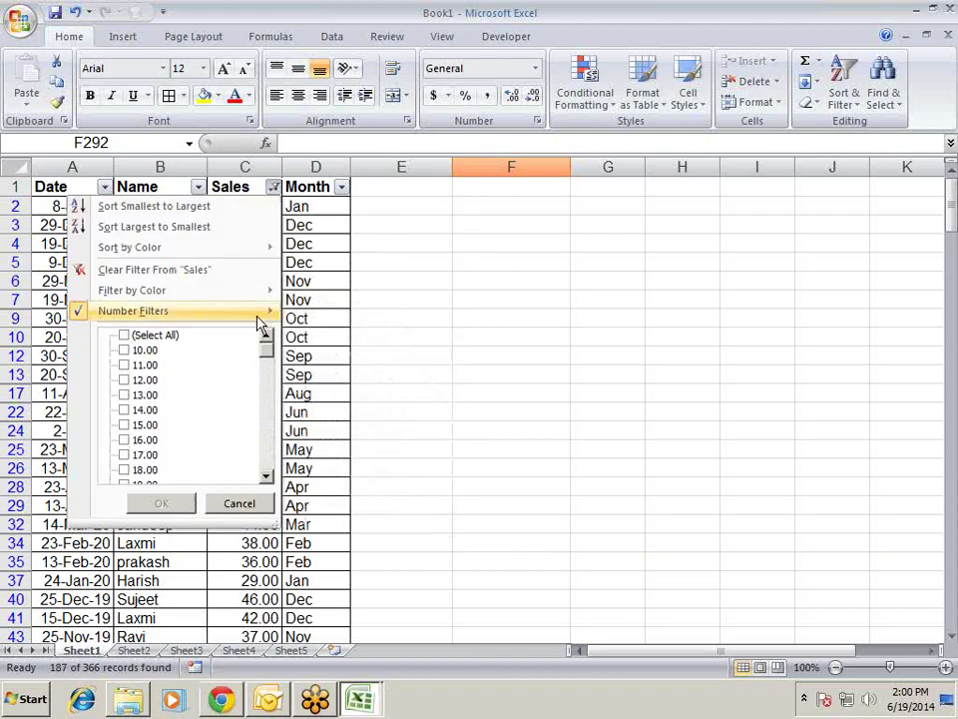
click(379, 528)
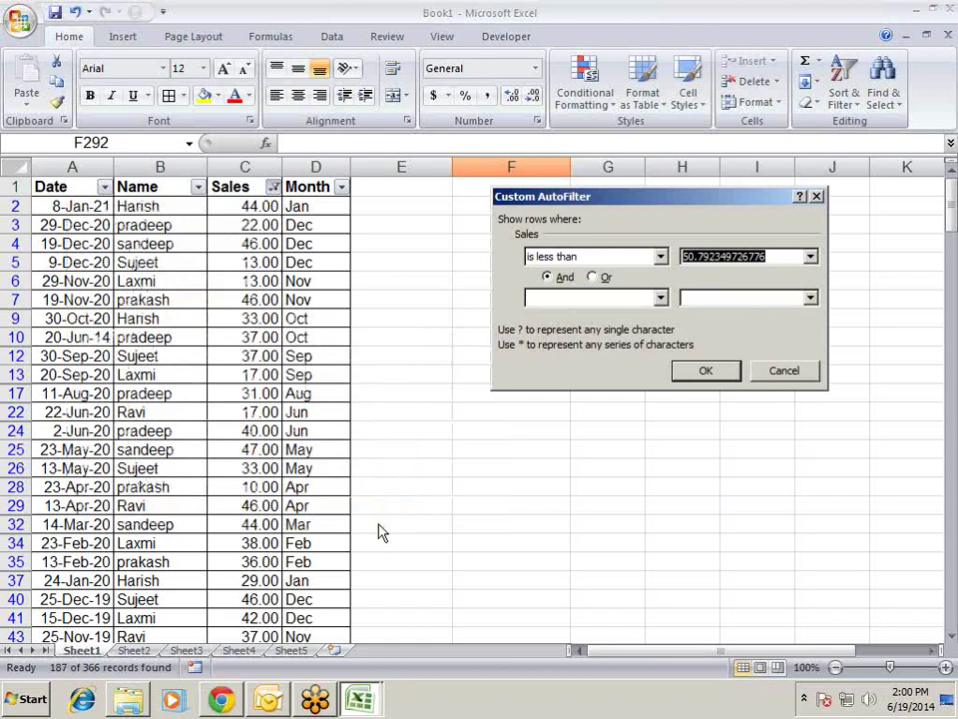
Step: Review the custom filter's operator list and Or option, then cancel without changes
click(661, 258)
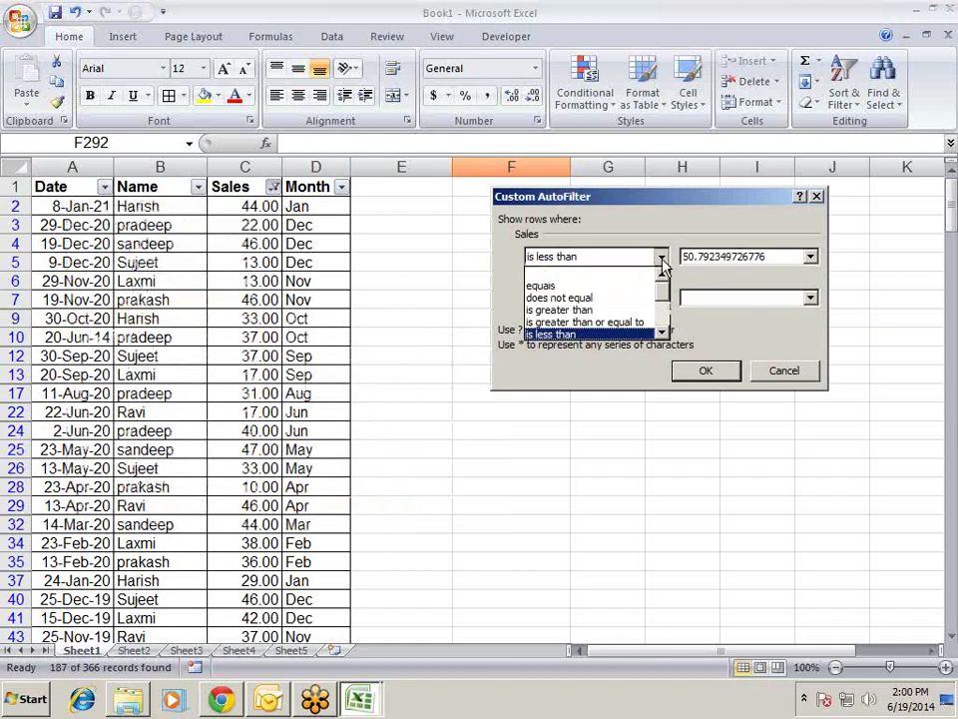
drag(661, 300, 666, 322)
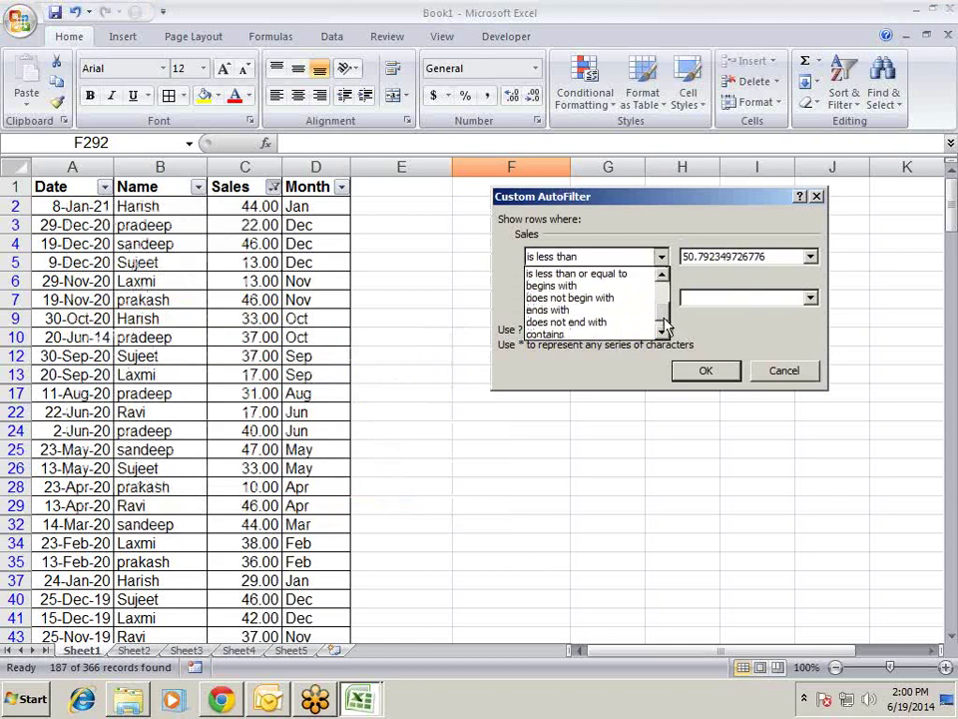
click(702, 255)
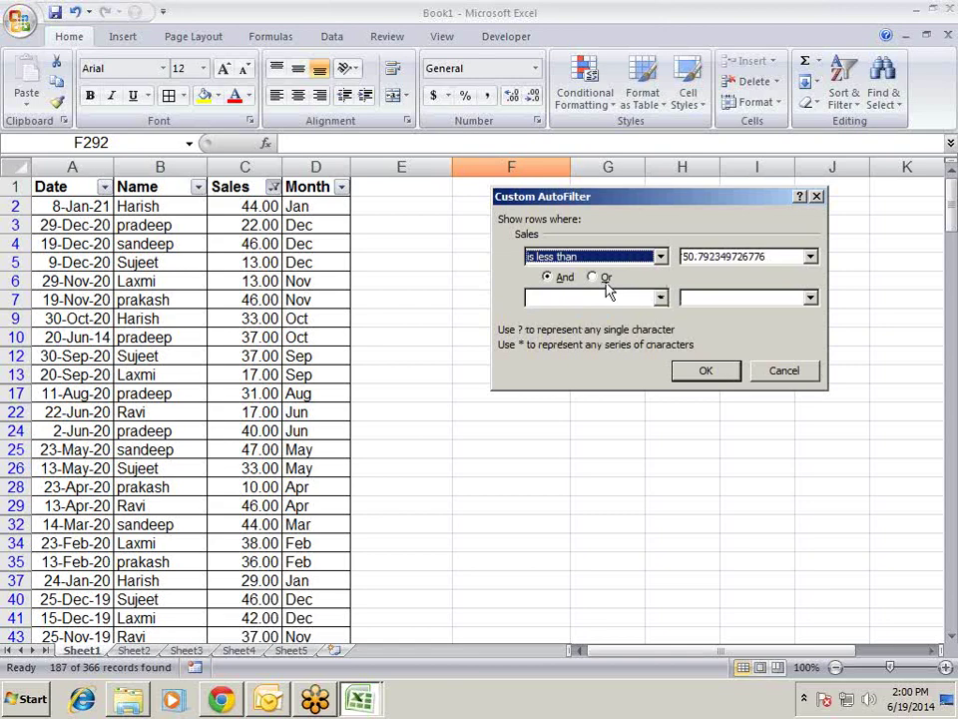
click(599, 277)
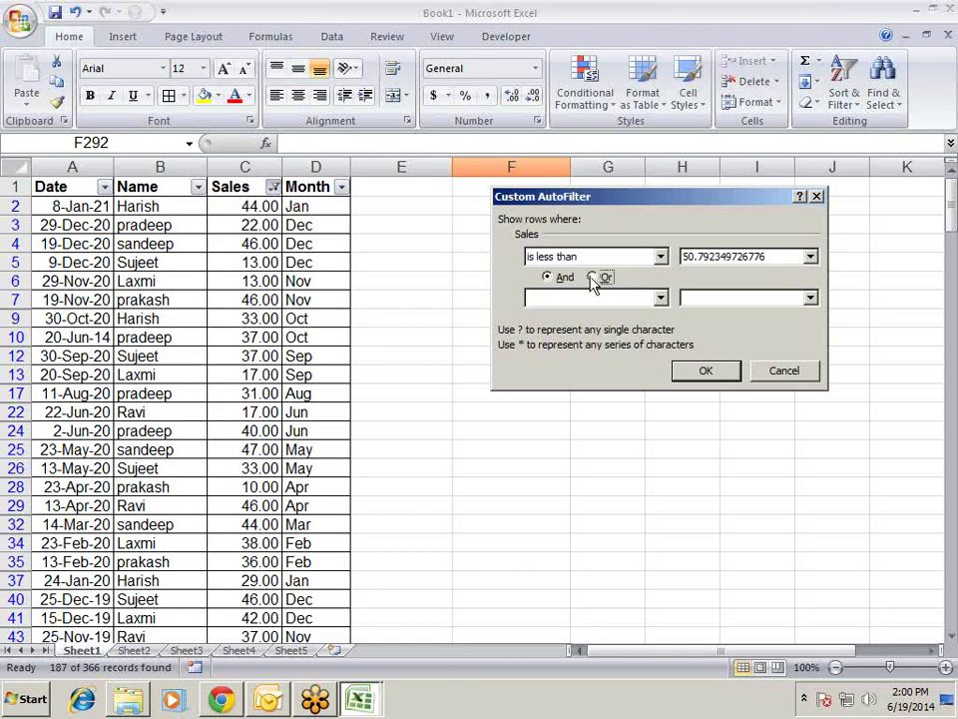
click(785, 370)
Step: Select all Sales values so every record shows again
click(581, 321)
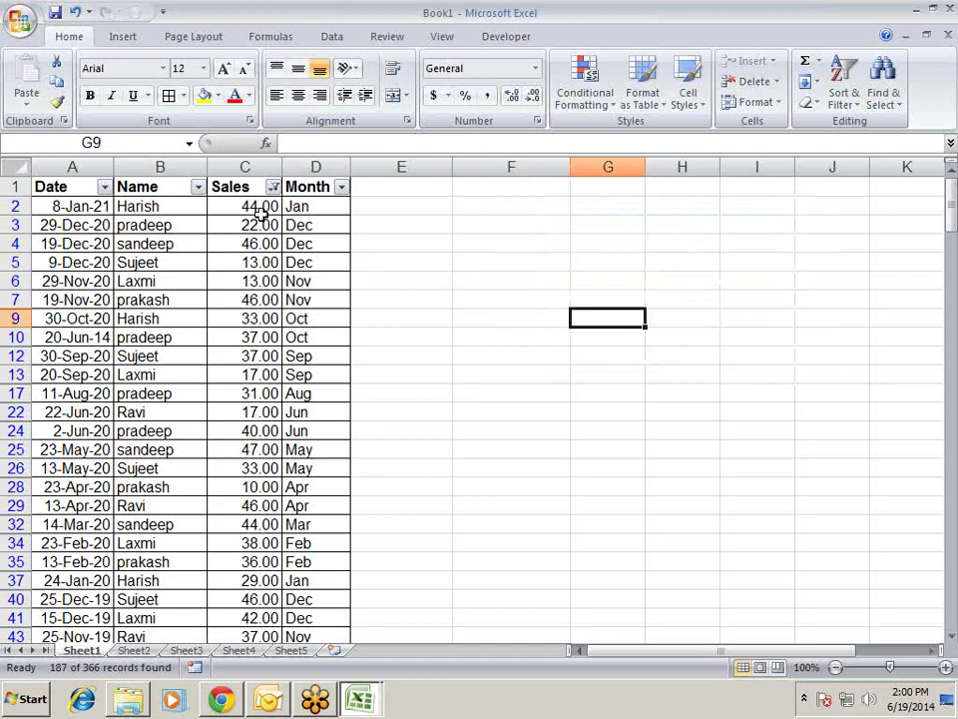
click(273, 187)
click(154, 335)
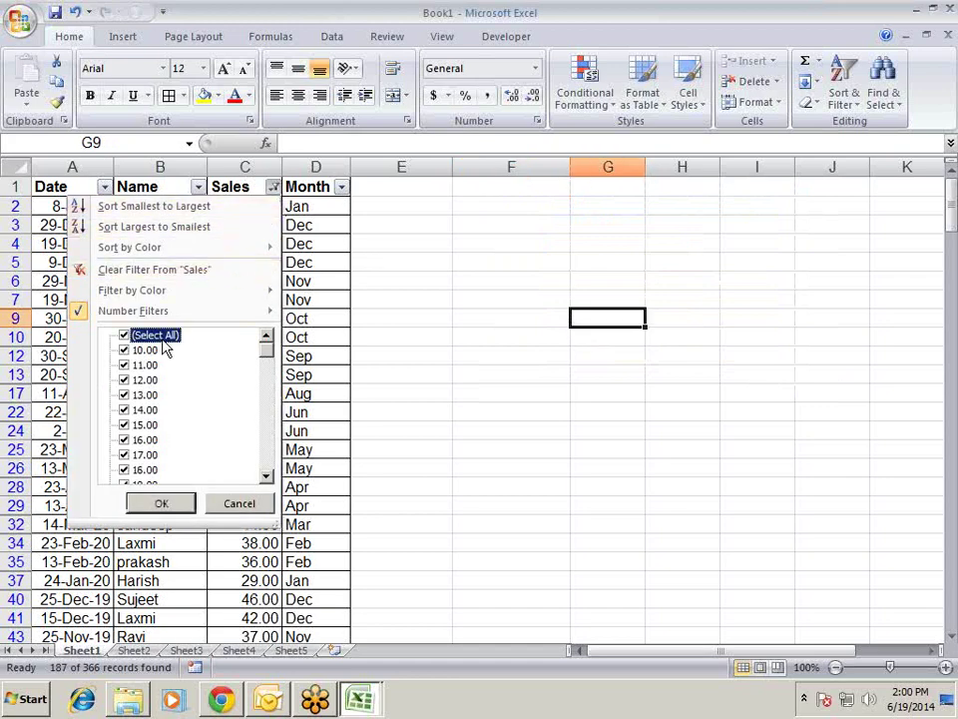
click(161, 503)
click(446, 339)
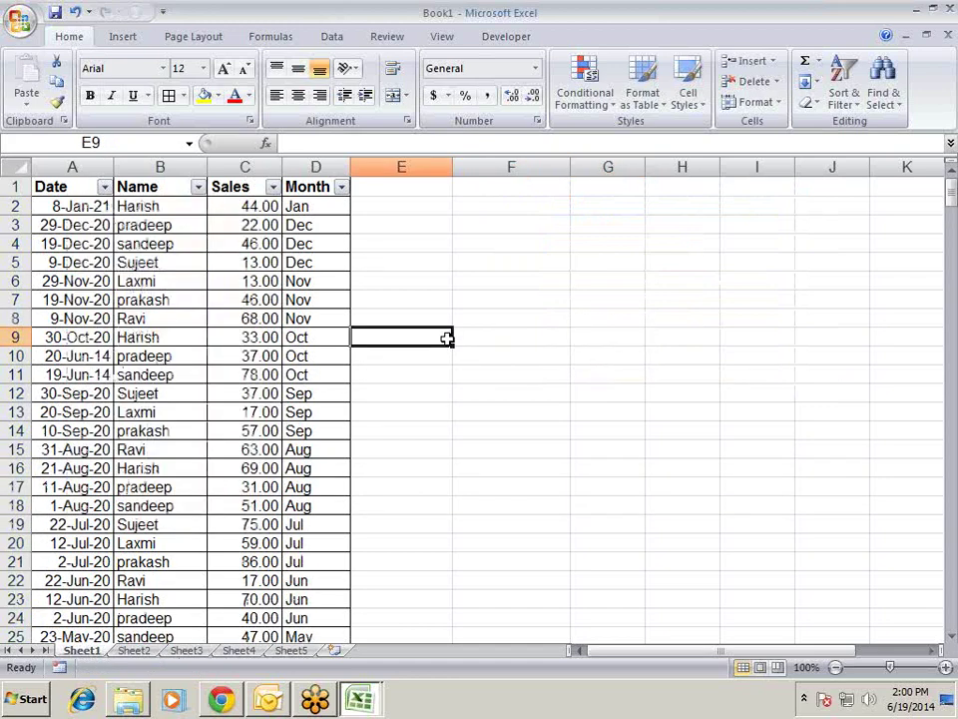
Step: Set a Name custom filter 'equals pradeep And equals prakash', matching 0 of 366 records
click(198, 187)
mouse_move(100, 311)
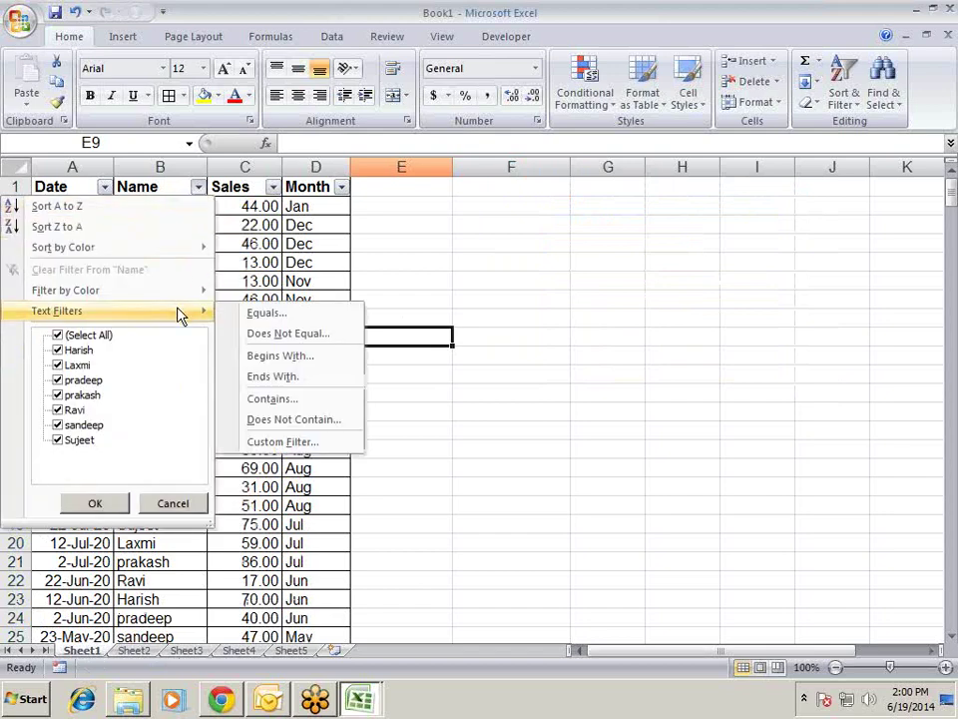
click(301, 442)
text(san)
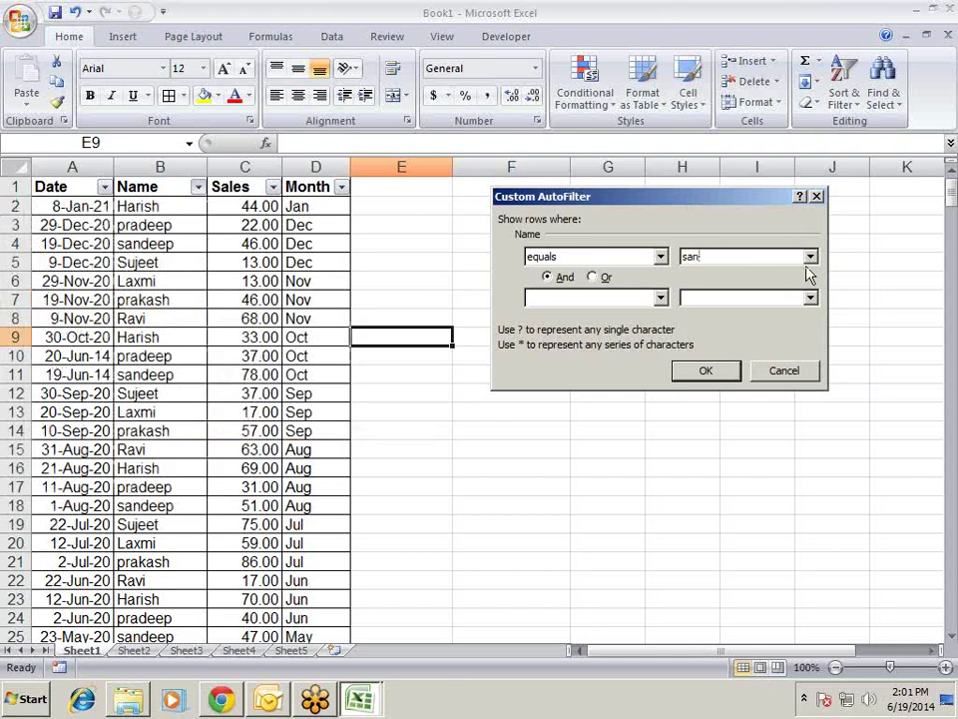
click(810, 257)
click(688, 298)
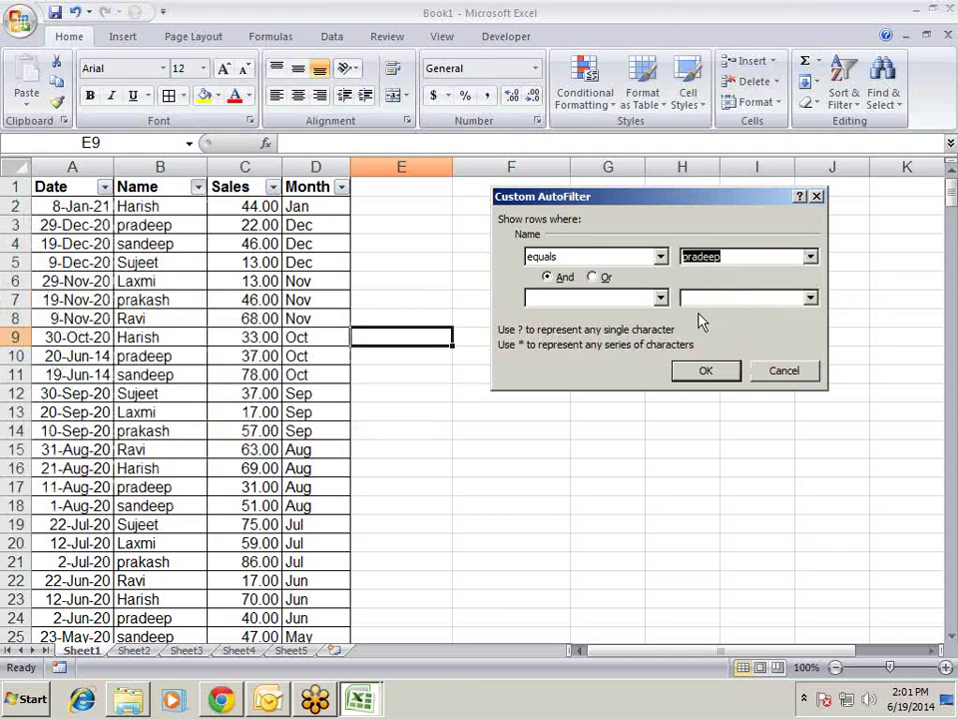
click(661, 298)
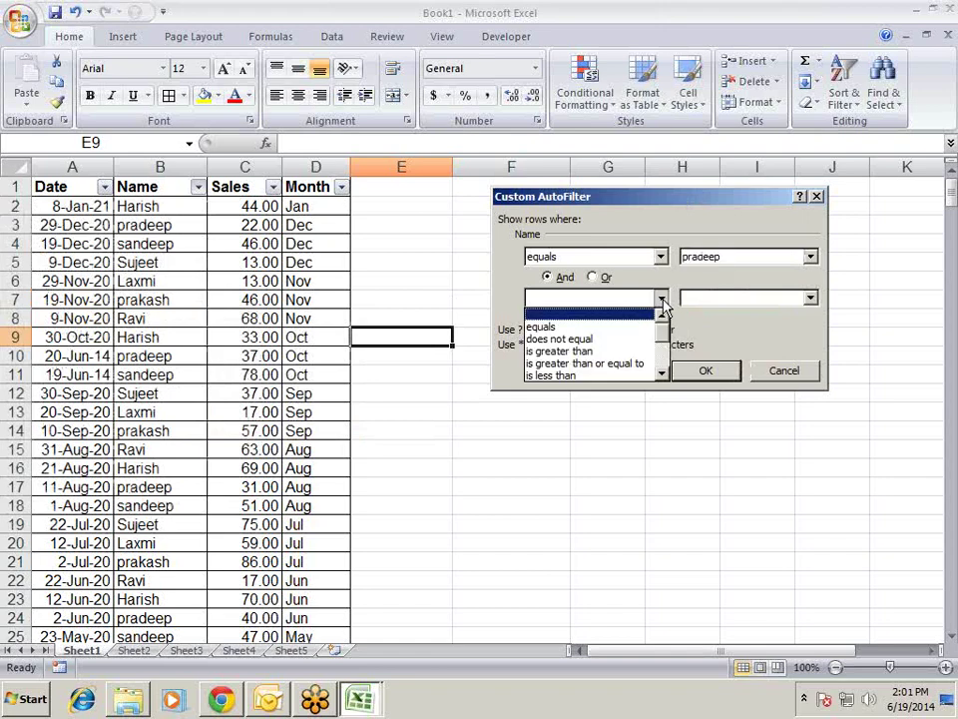
click(630, 328)
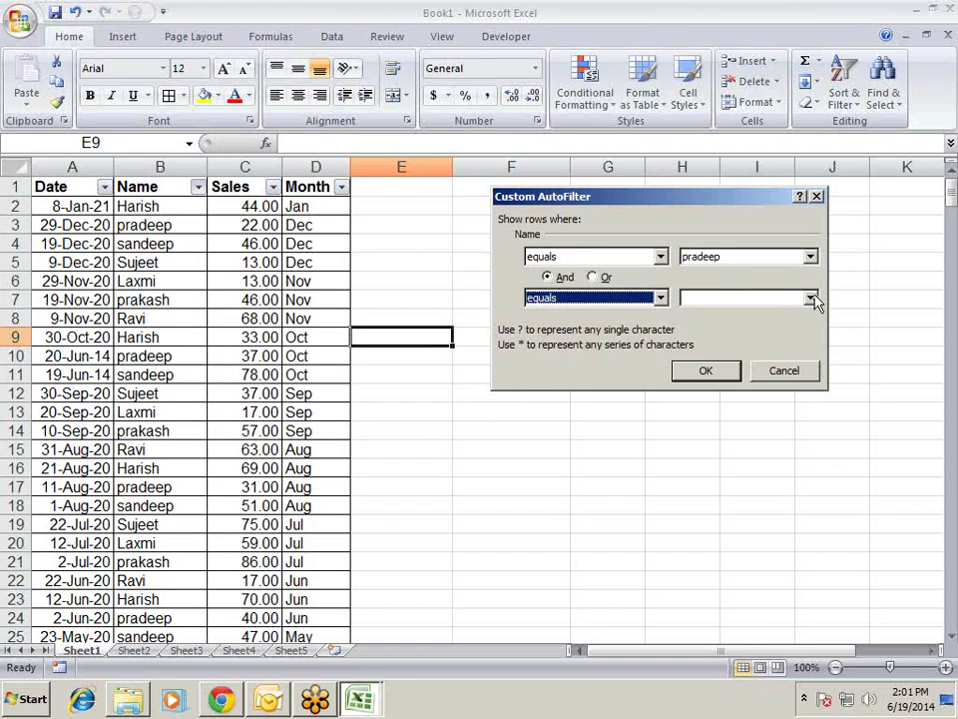
click(810, 297)
click(739, 351)
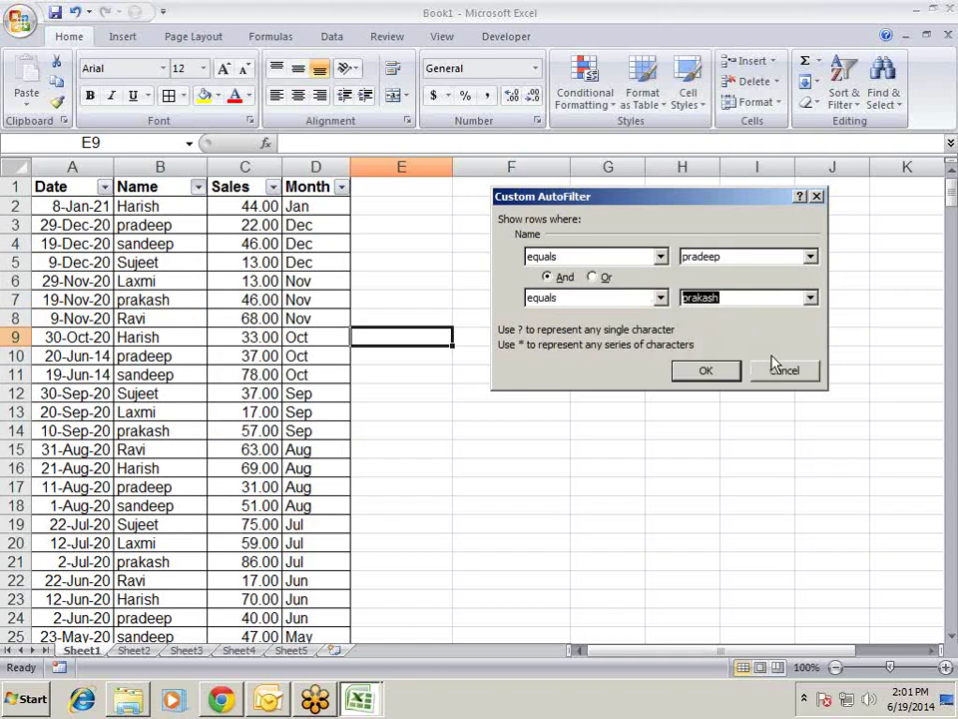
click(749, 296)
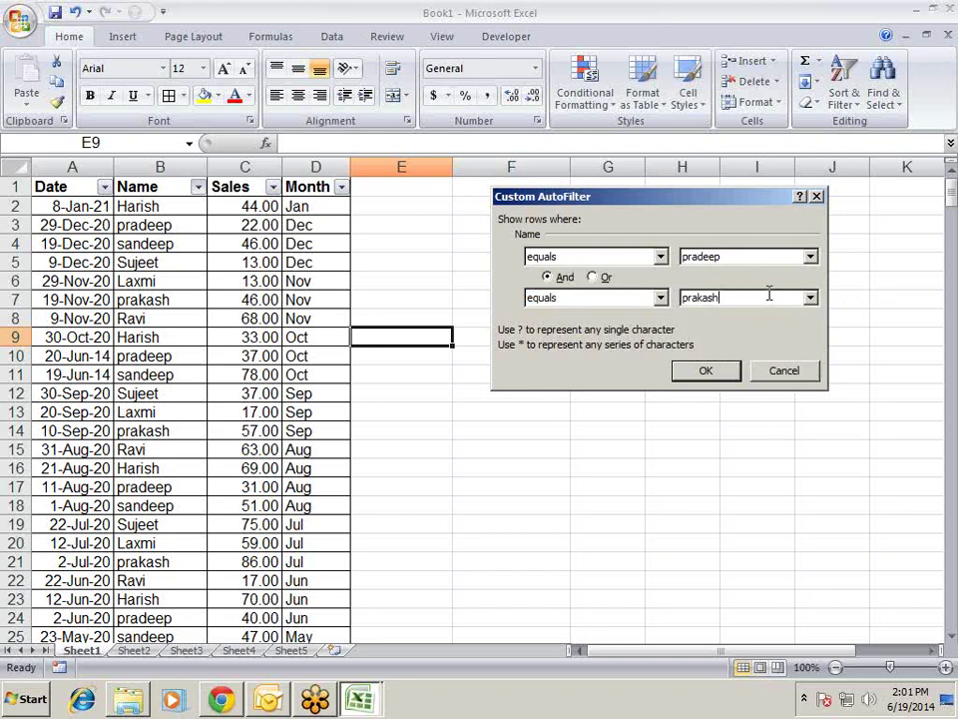
click(706, 374)
click(198, 186)
mouse_move(110, 310)
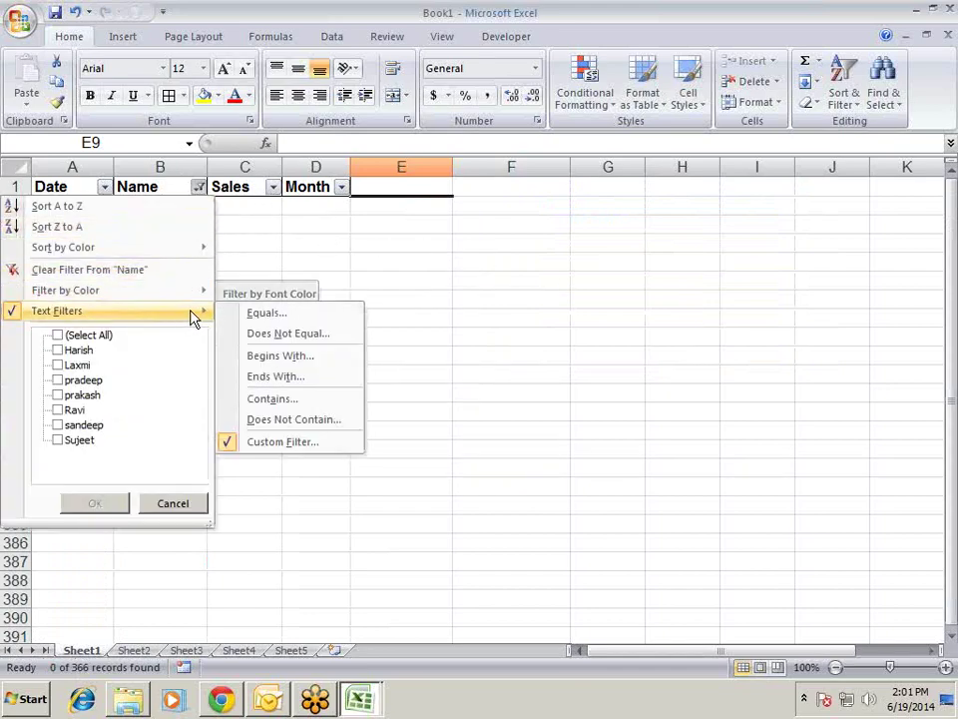
Step: Change the Name filter to pradeep Or prakash, showing 104 of 366 records
click(310, 454)
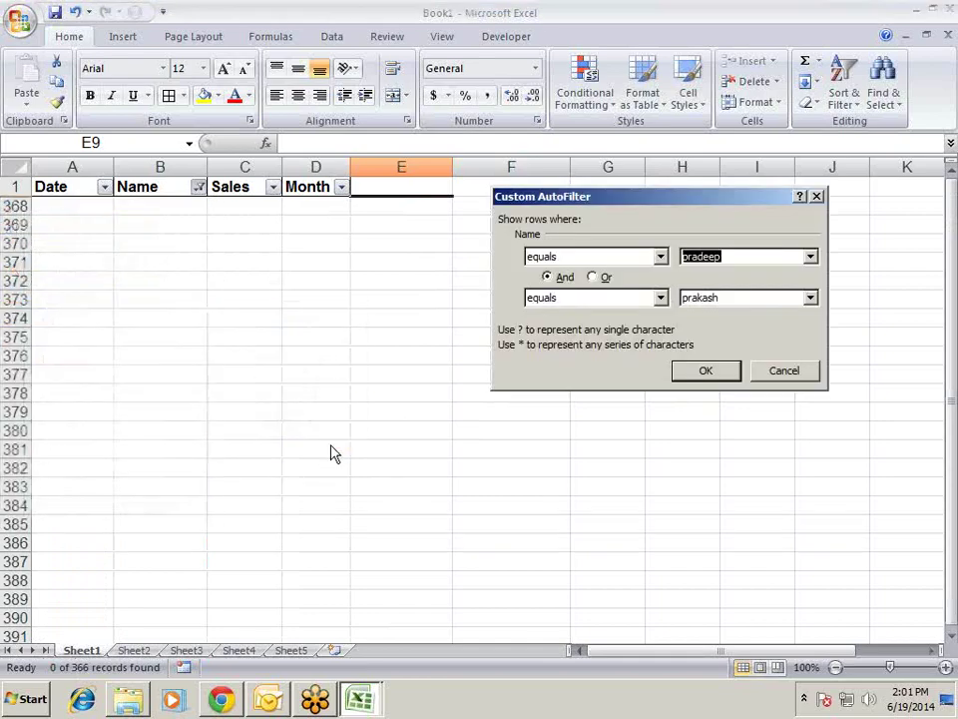
click(593, 279)
click(730, 256)
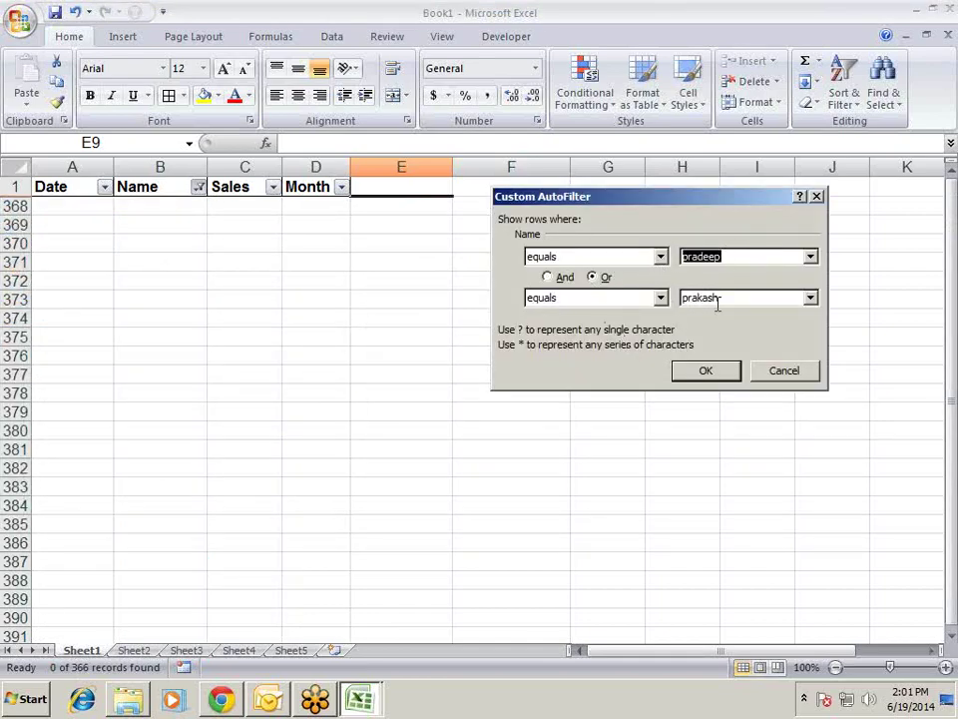
click(724, 298)
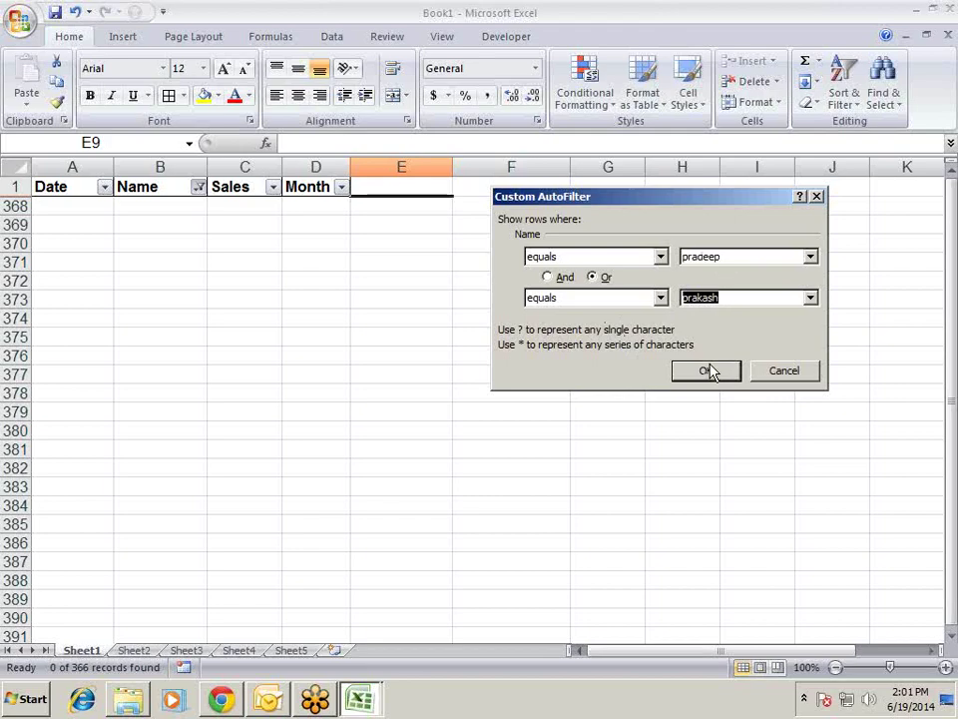
click(682, 372)
click(185, 226)
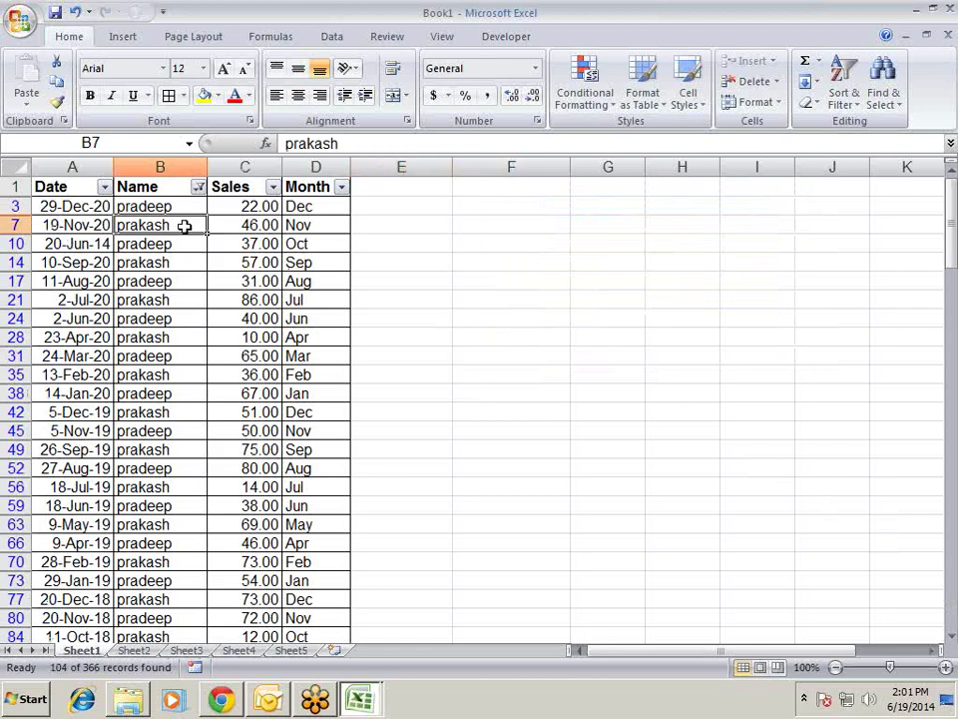
scroll(190, 256, down, 2)
scroll(190, 255, down, 1)
scroll(190, 255, up, 3)
scroll(190, 258, up, 1)
Step: Select all names to clear the Name filter
click(199, 187)
click(75, 335)
click(94, 503)
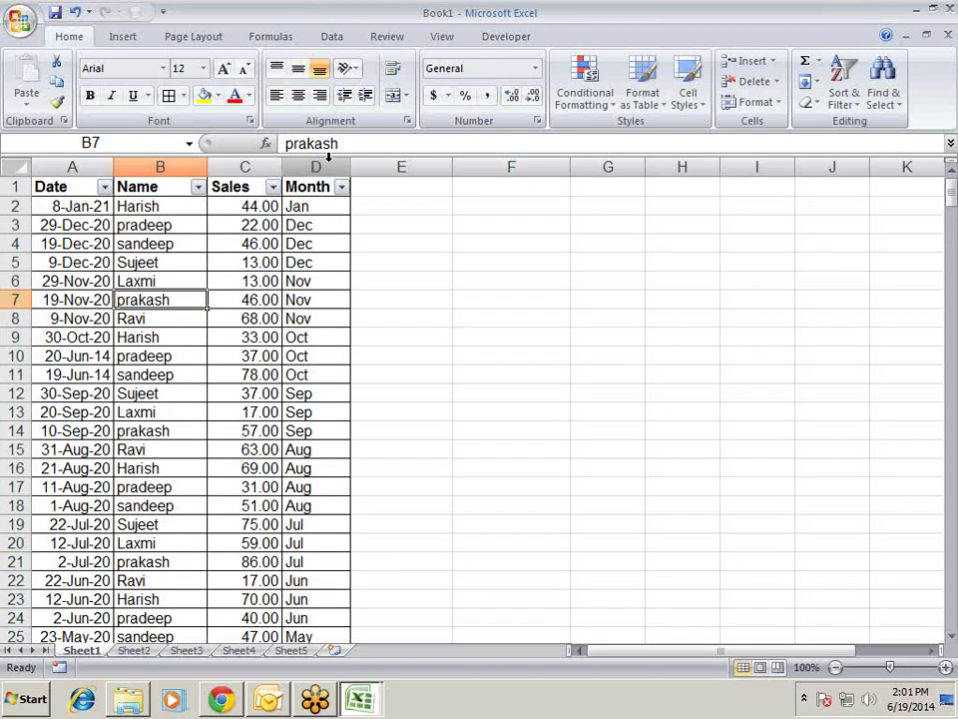
click(248, 222)
click(279, 205)
click(62, 204)
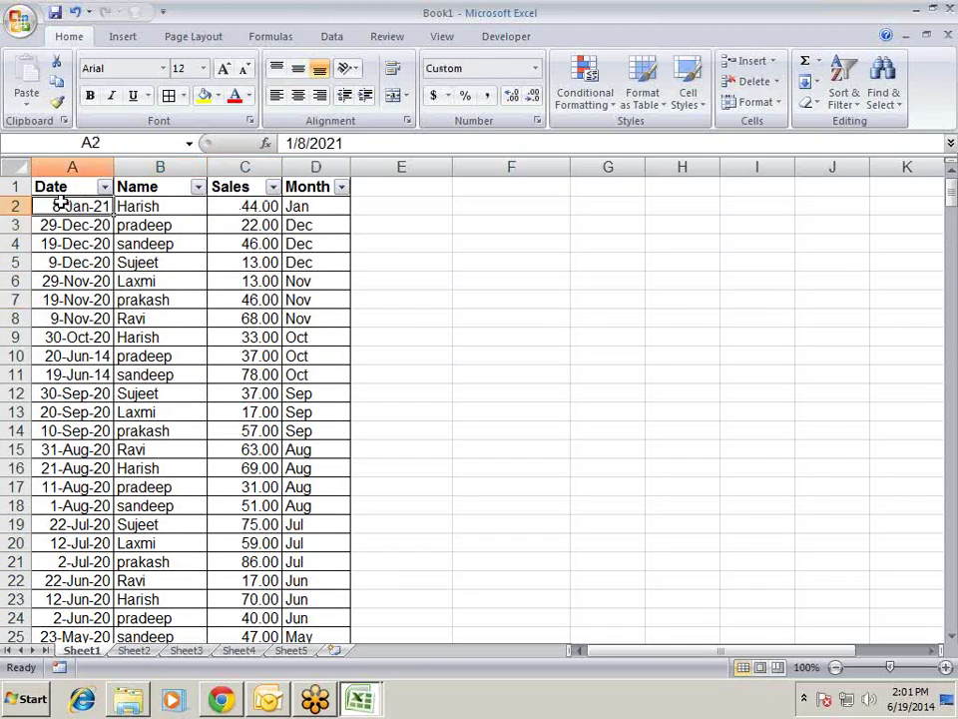
mouse_move(39, 185)
mouse_down()
mouse_move(301, 317)
mouse_move(332, 469)
mouse_up()
scroll(336, 443, down, 5)
scroll(335, 444, down, 1)
scroll(335, 443, up, 6)
click(635, 300)
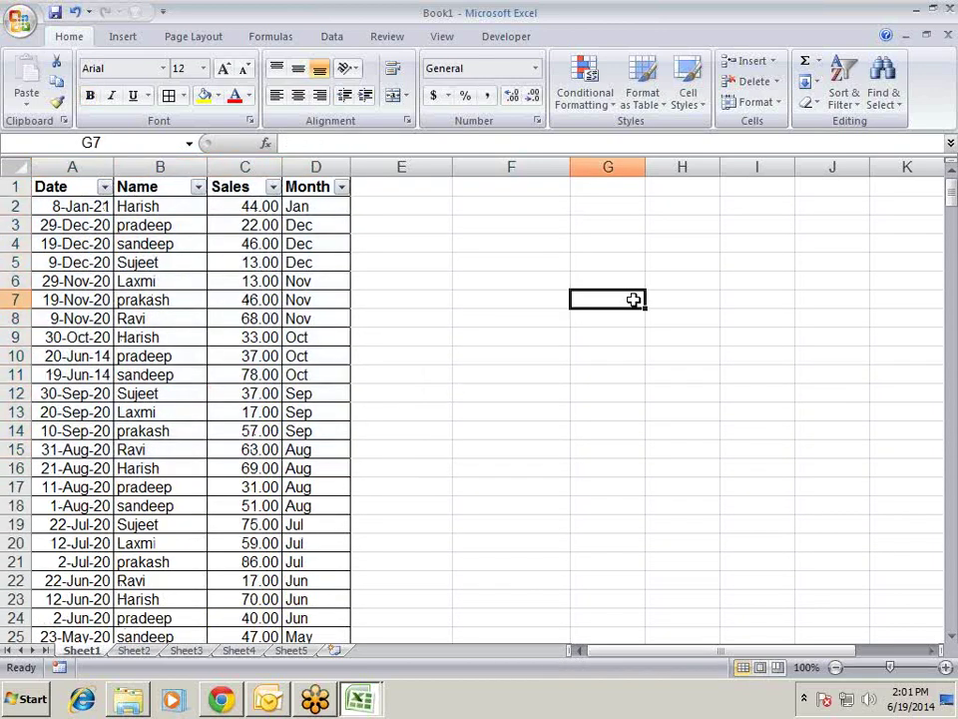
click(385, 220)
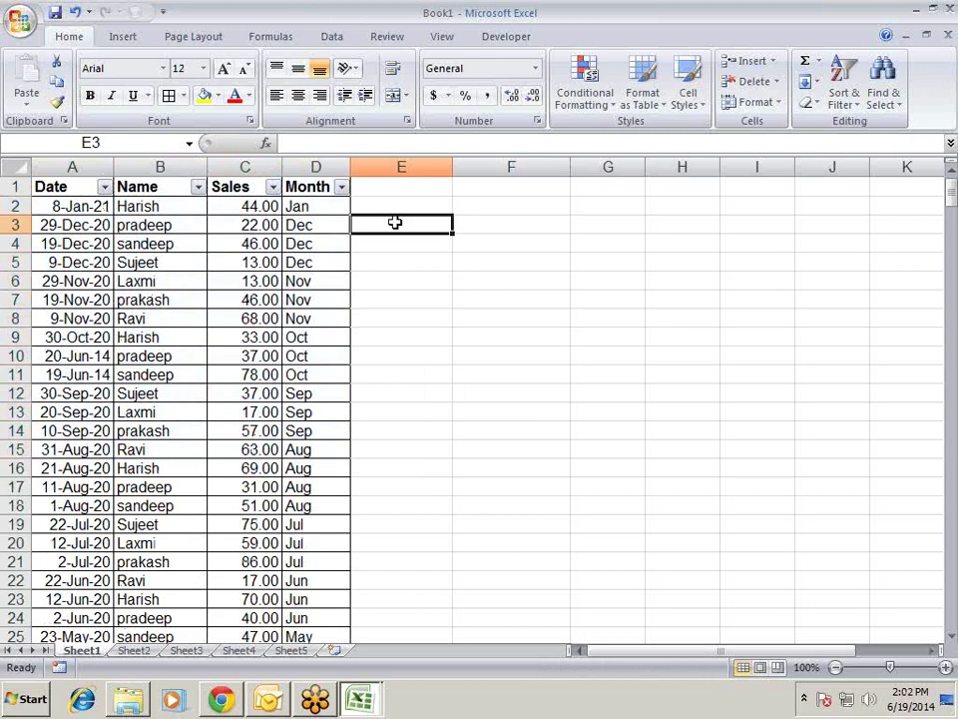
click(945, 37)
scroll(446, 337, down, 5)
scroll(448, 340, up, 5)
click(107, 225)
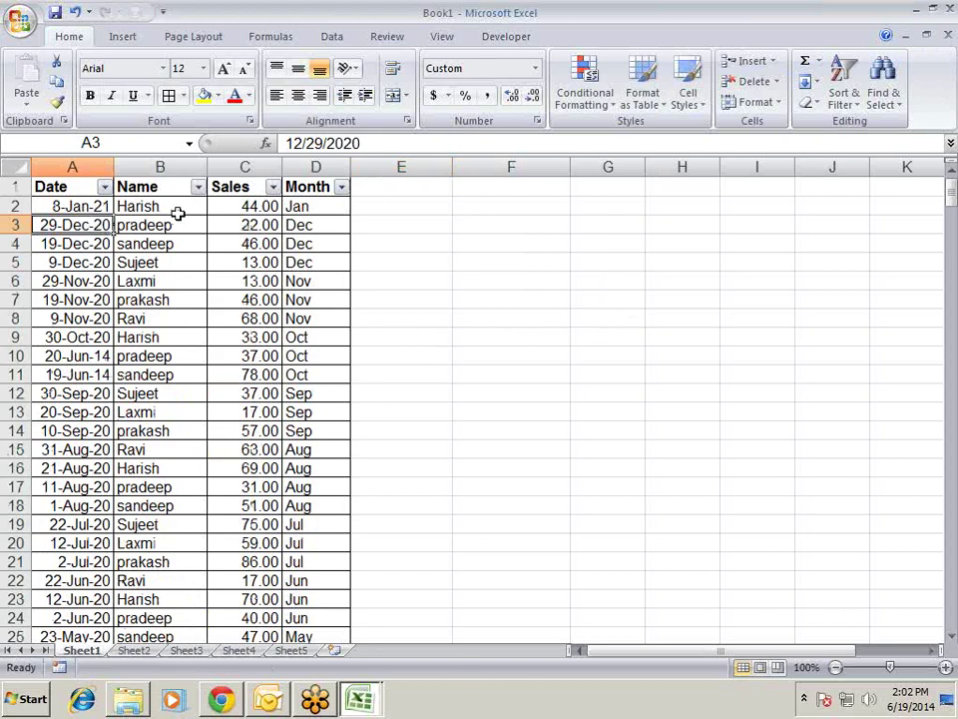
drag(182, 212, 172, 217)
click(242, 279)
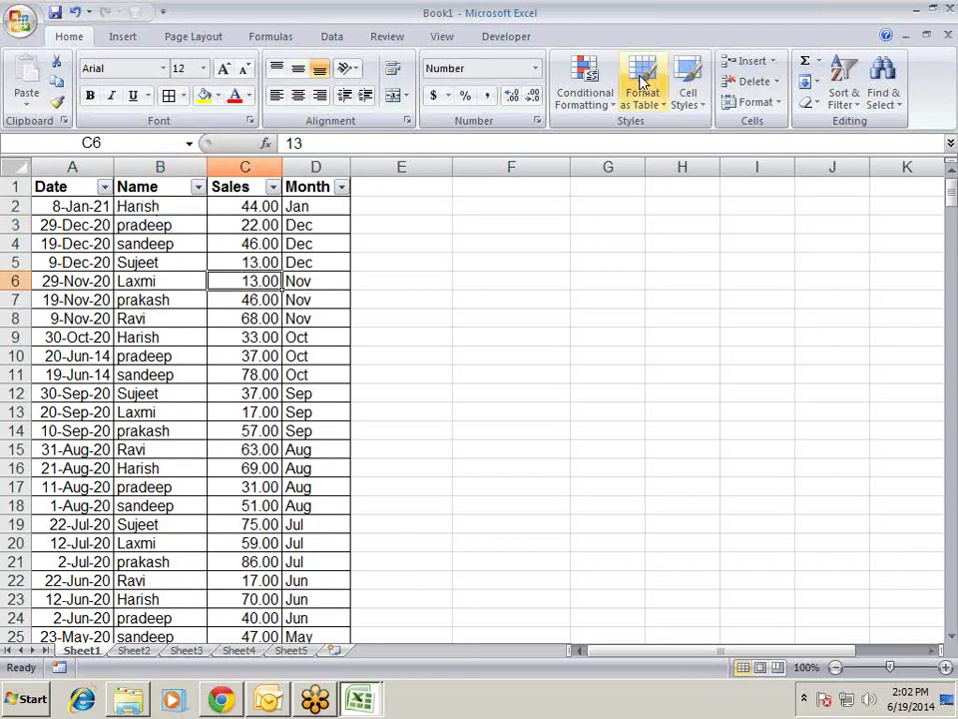
click(242, 221)
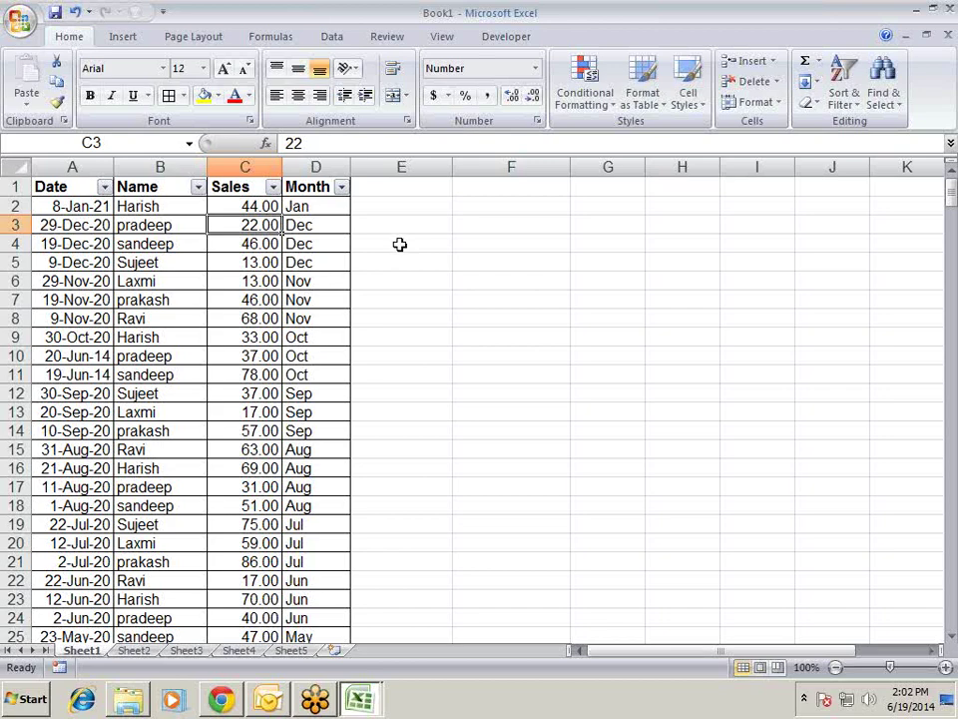
Step: Try a greater-than-50 green highlight rule on the Sales column, then cancel it
click(588, 95)
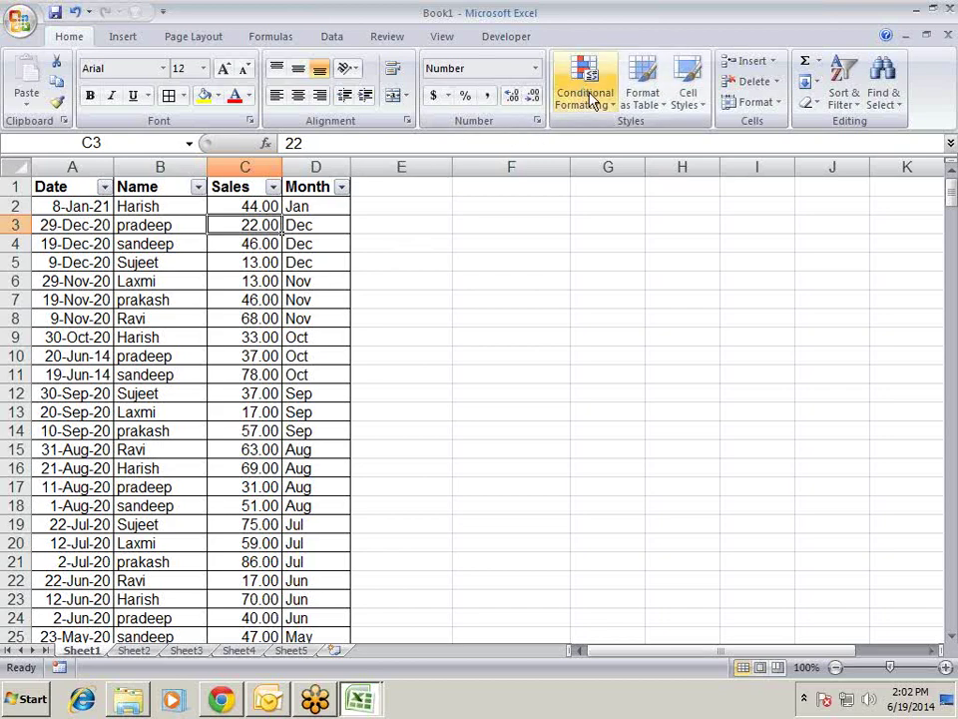
click(545, 171)
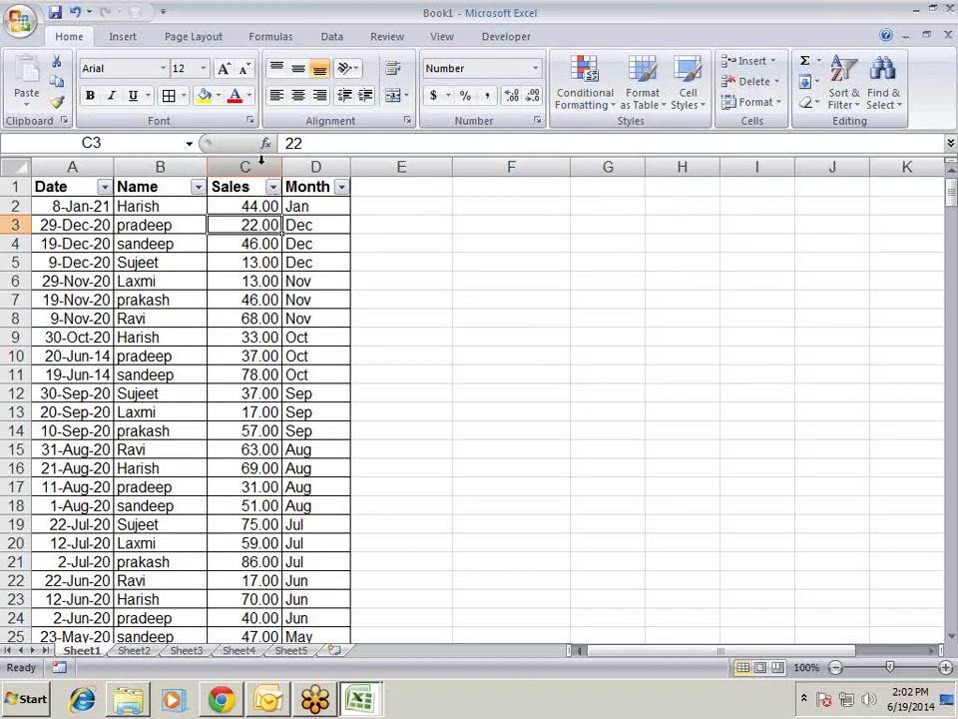
click(259, 160)
click(593, 99)
mouse_move(639, 135)
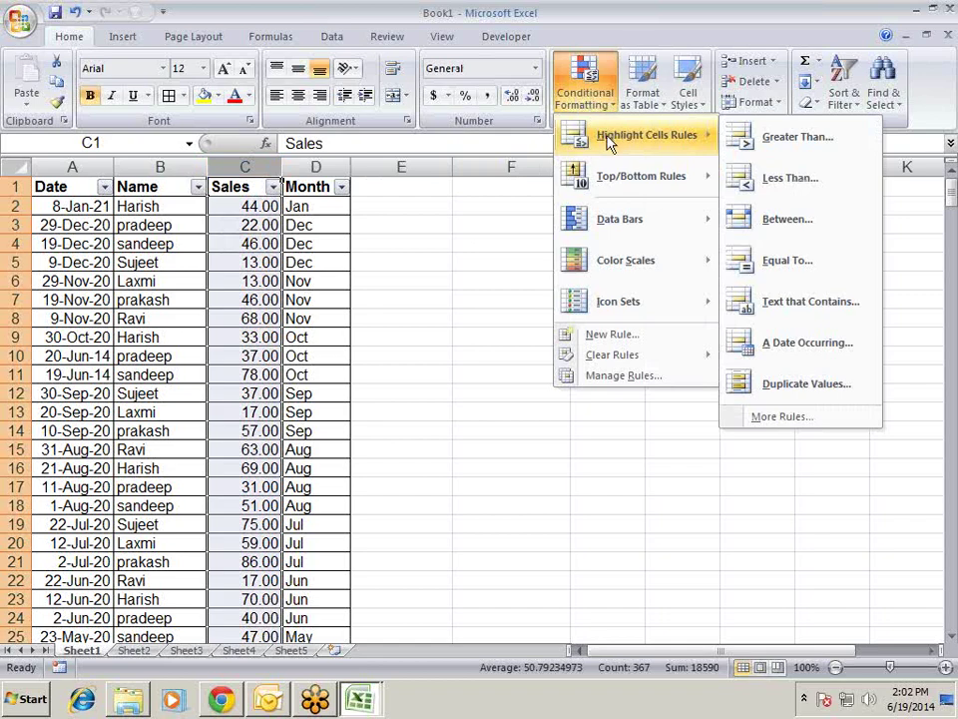
click(739, 137)
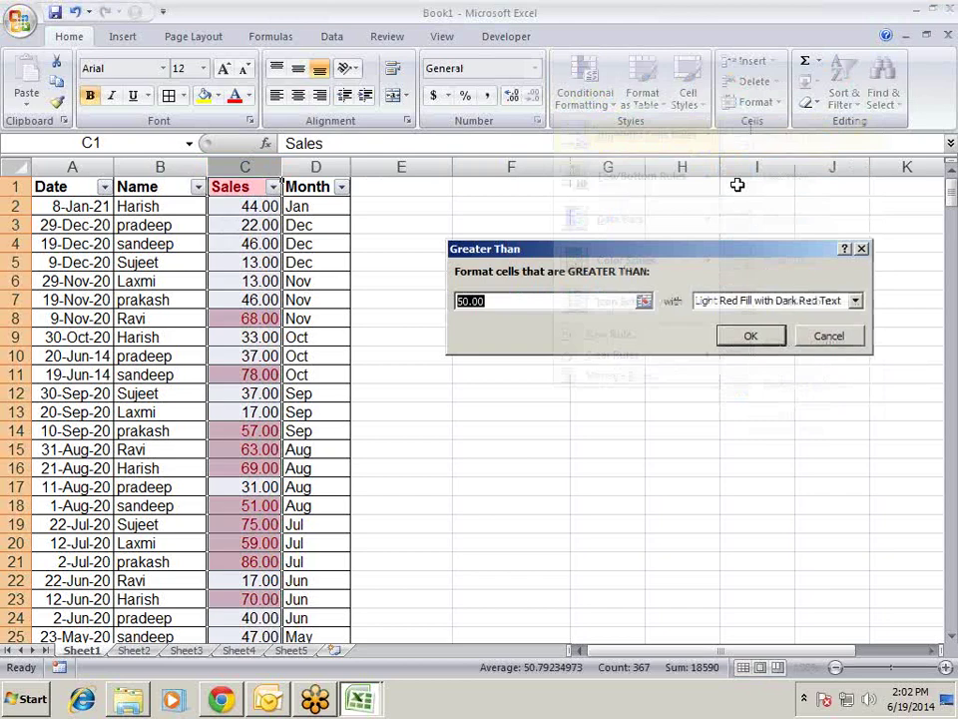
text(50)
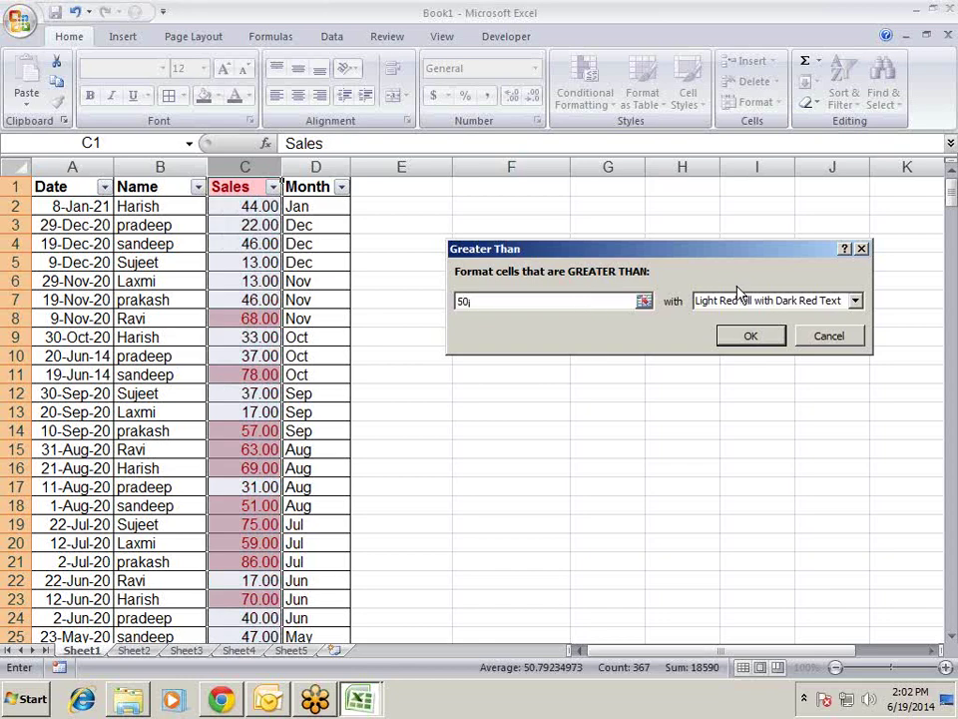
click(857, 302)
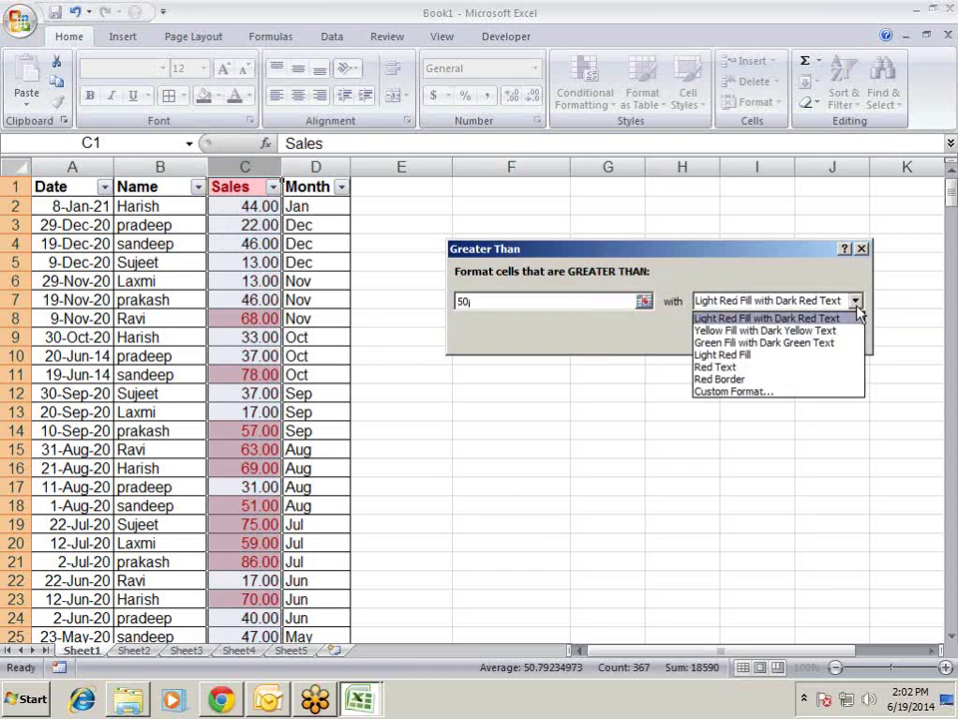
click(808, 344)
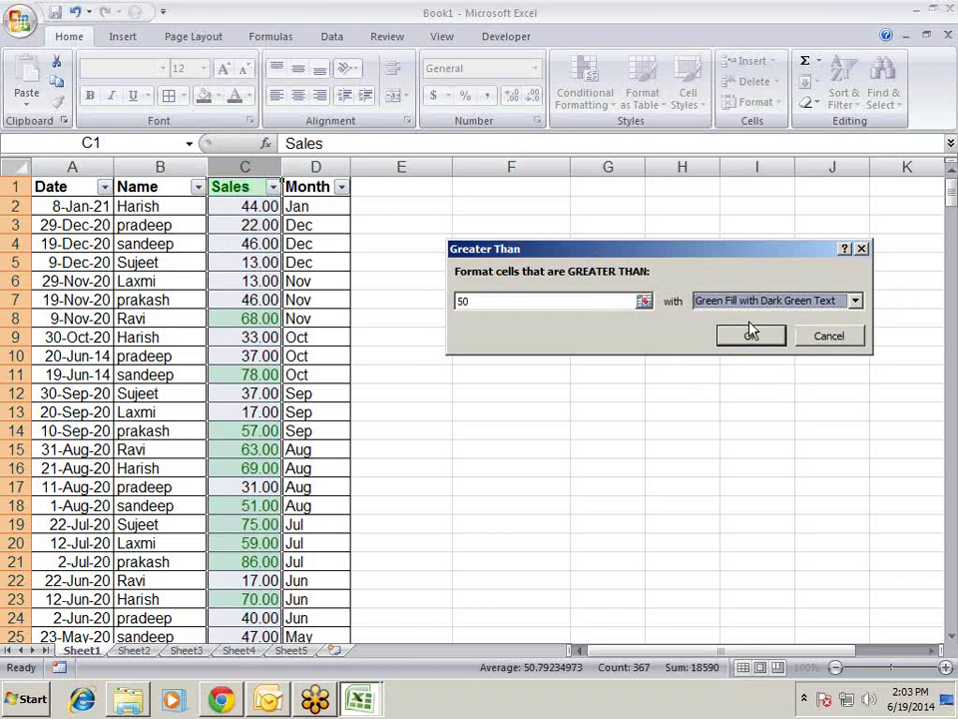
click(824, 339)
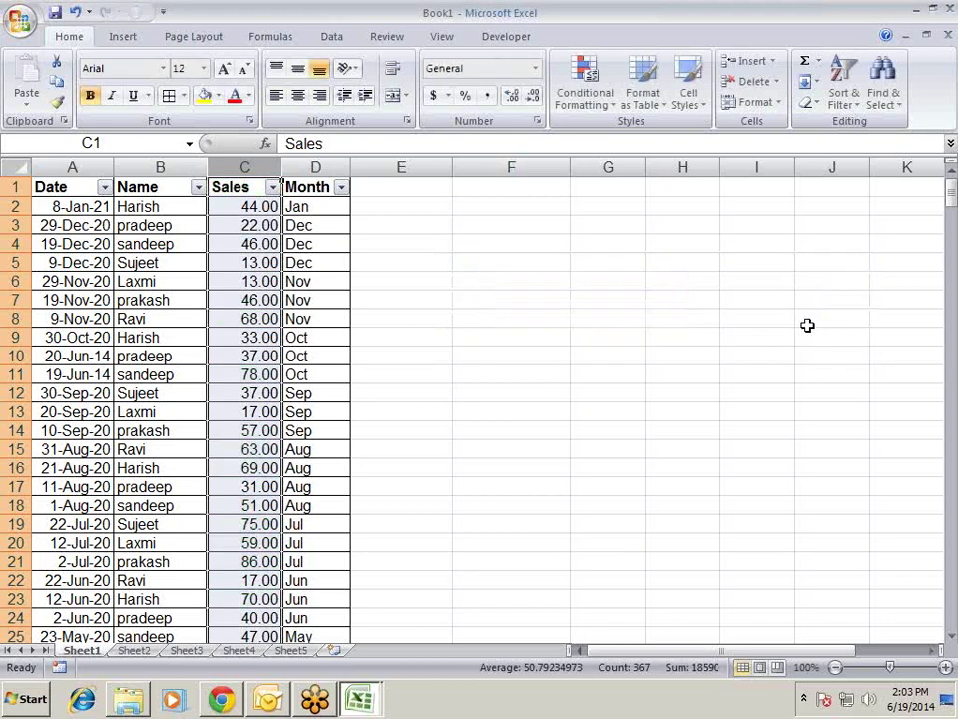
Step: Highlight Sales values less than 20 with light red fill and dark red text
click(601, 100)
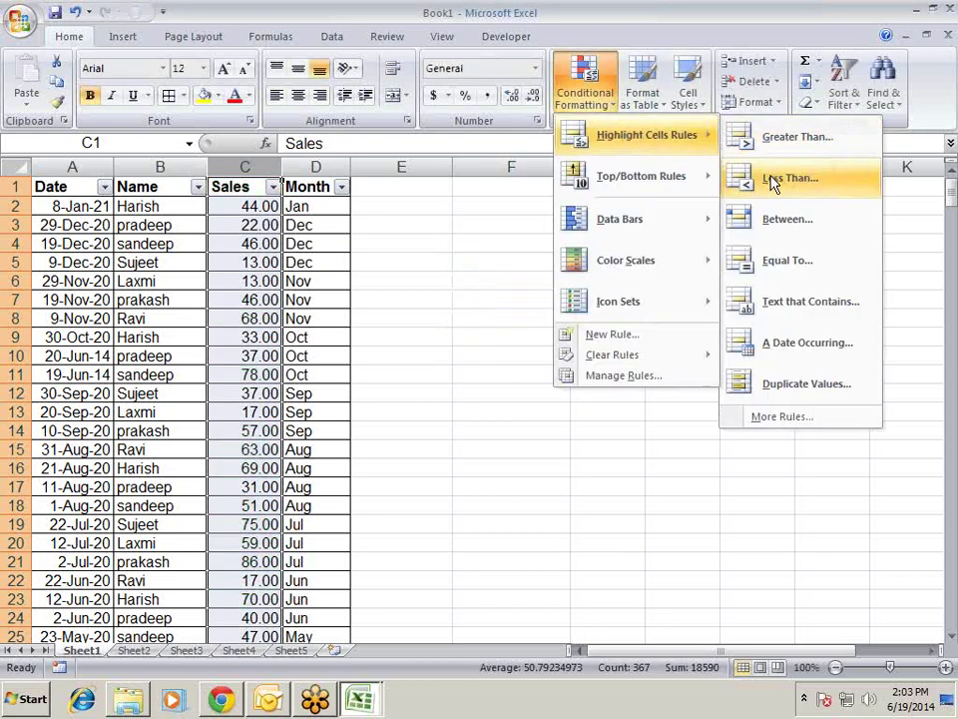
click(775, 181)
text(6)
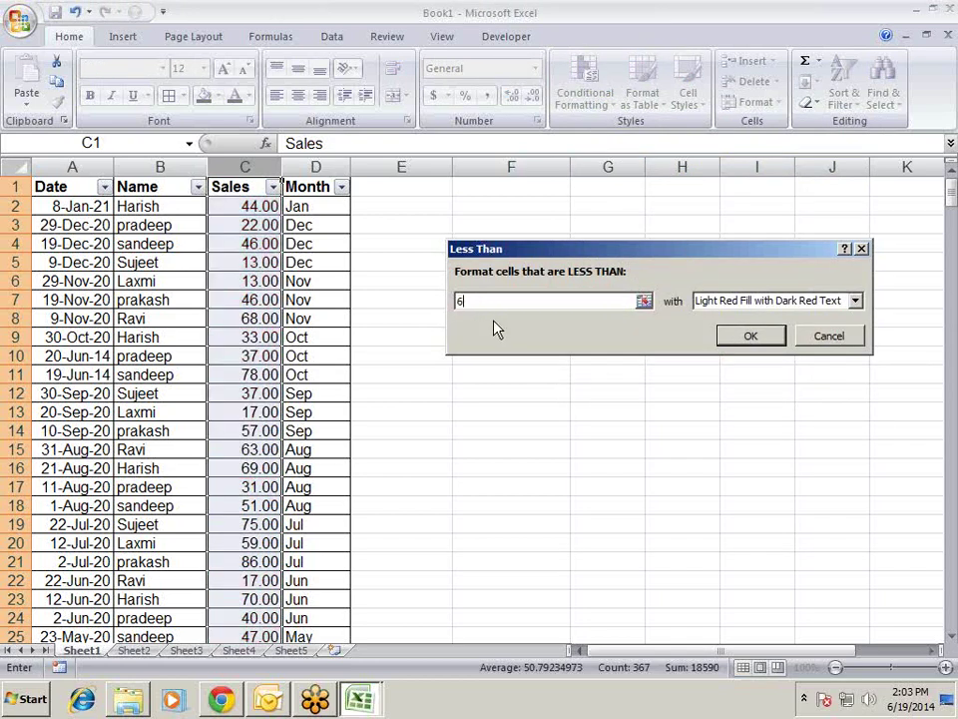
text(0)
key(BackSpace)
key(BackSpace)
text(80)
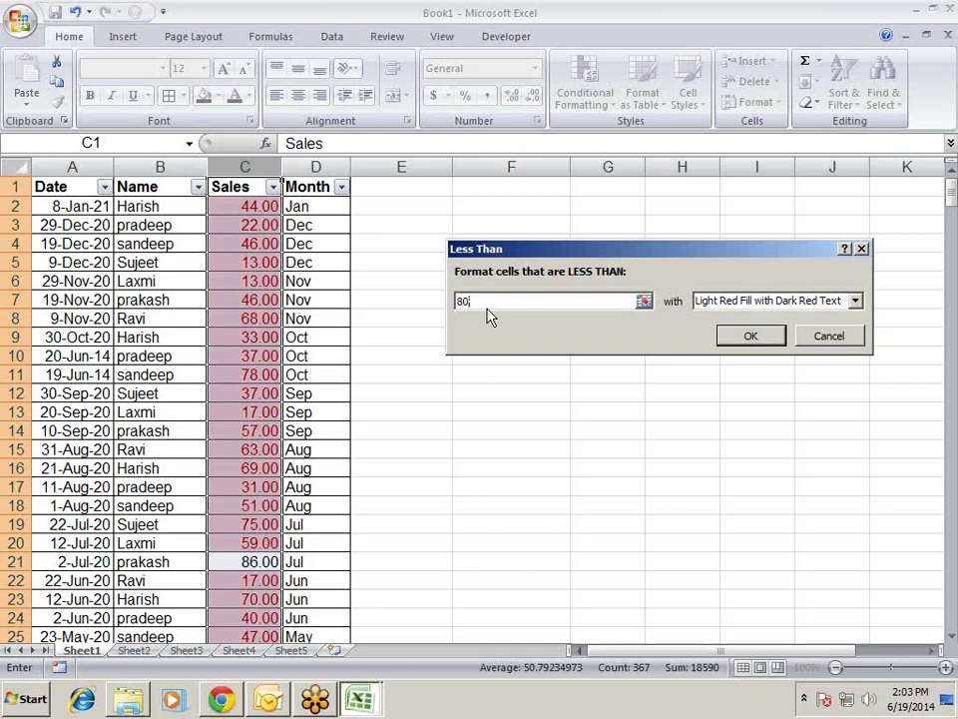
drag(485, 299, 374, 294)
text(1)
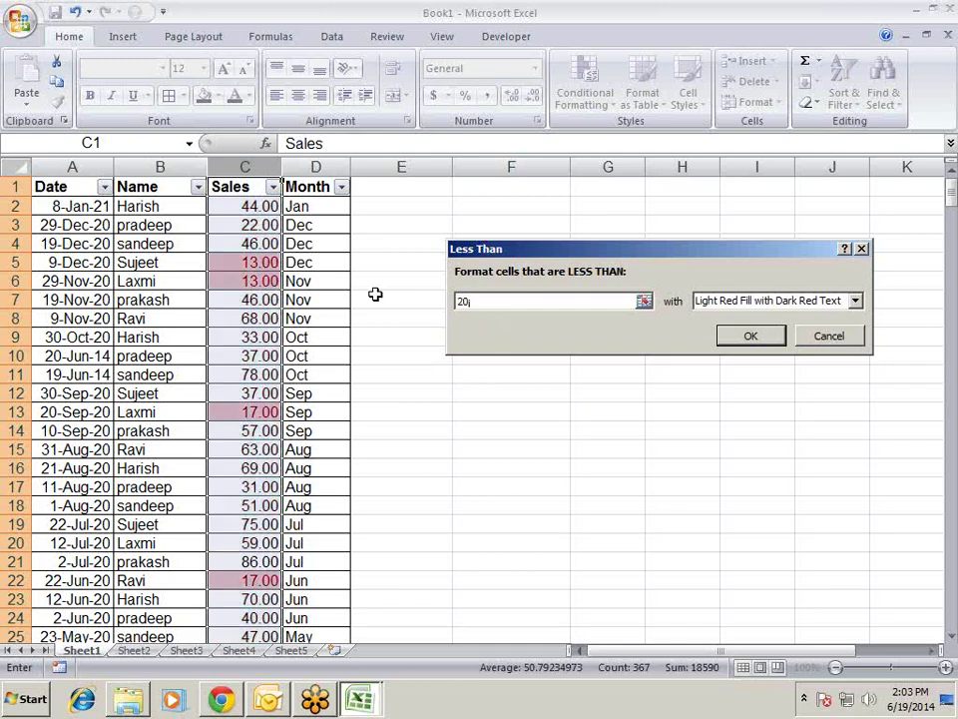
click(750, 336)
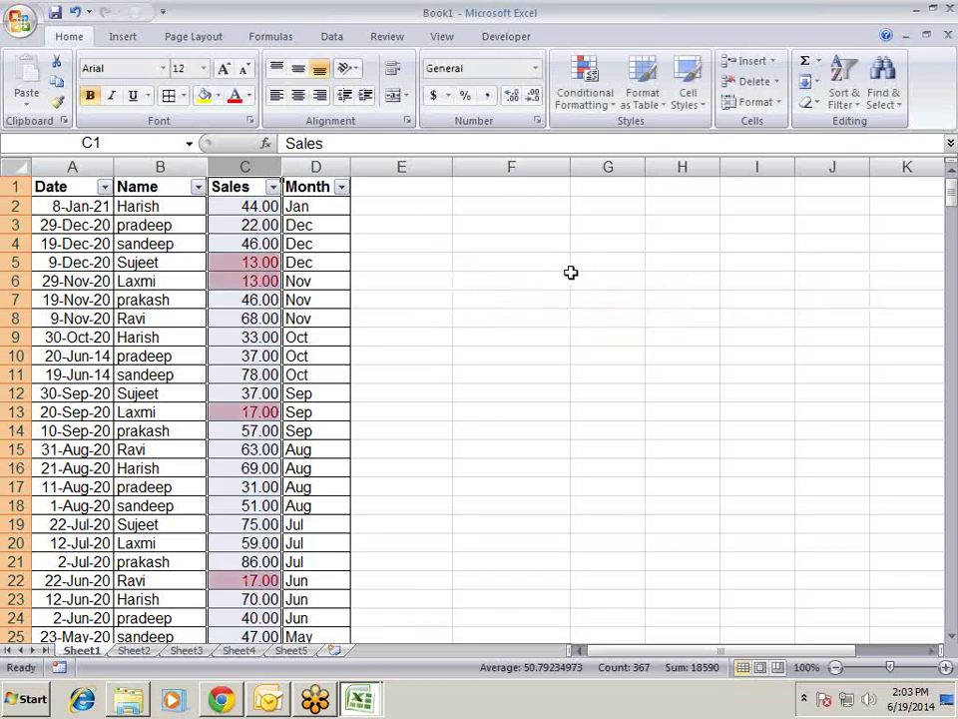
Step: Change cell C5's sale from 13 to 10
click(250, 228)
click(259, 296)
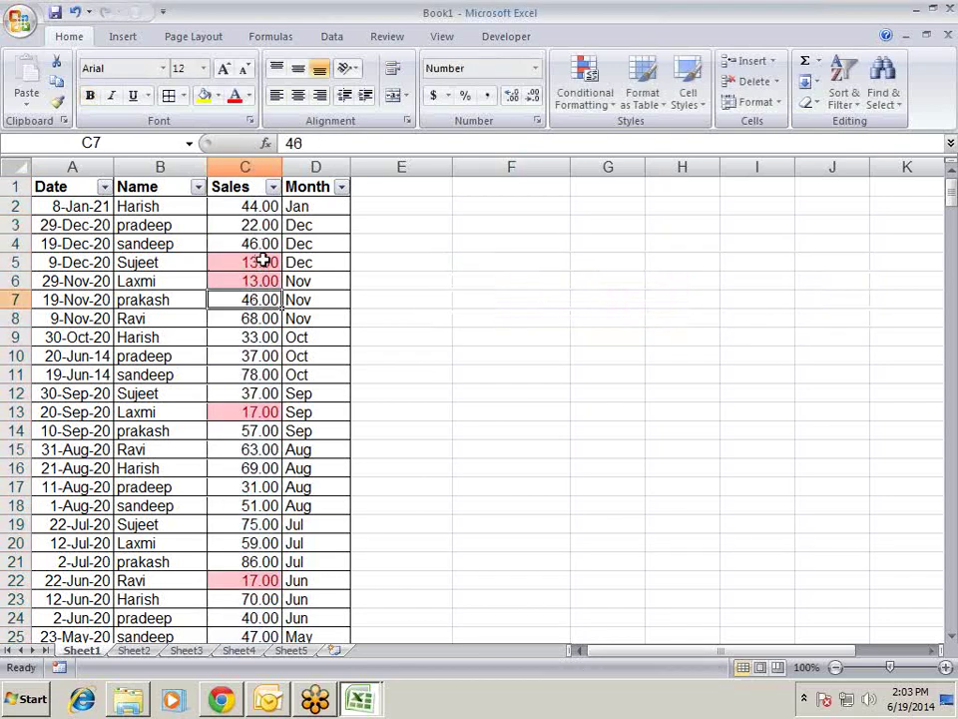
click(264, 261)
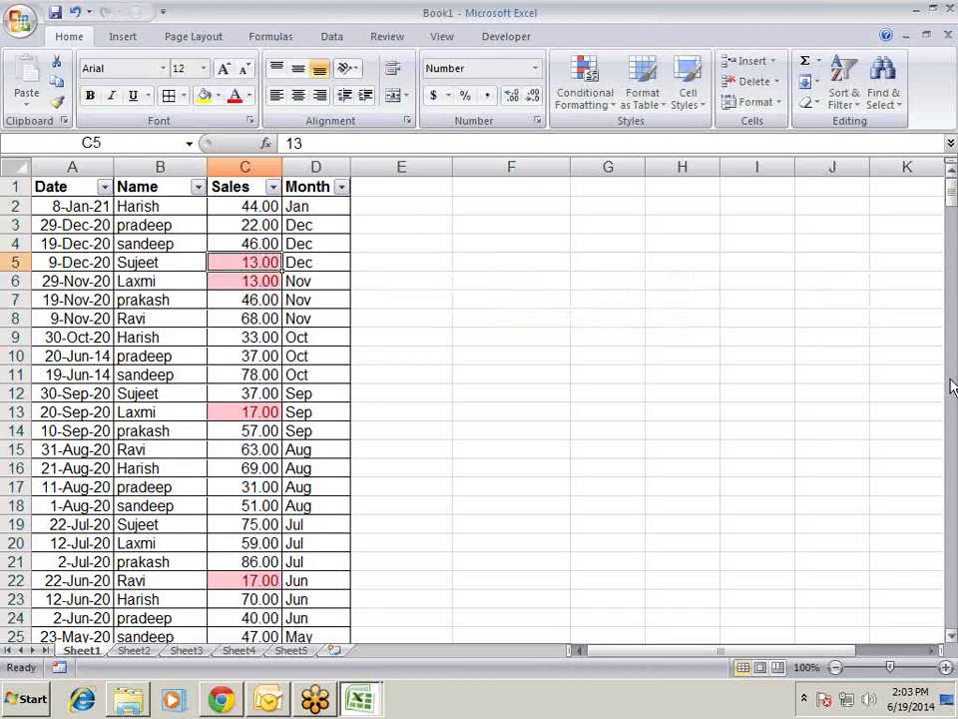
text(50)
key(Return)
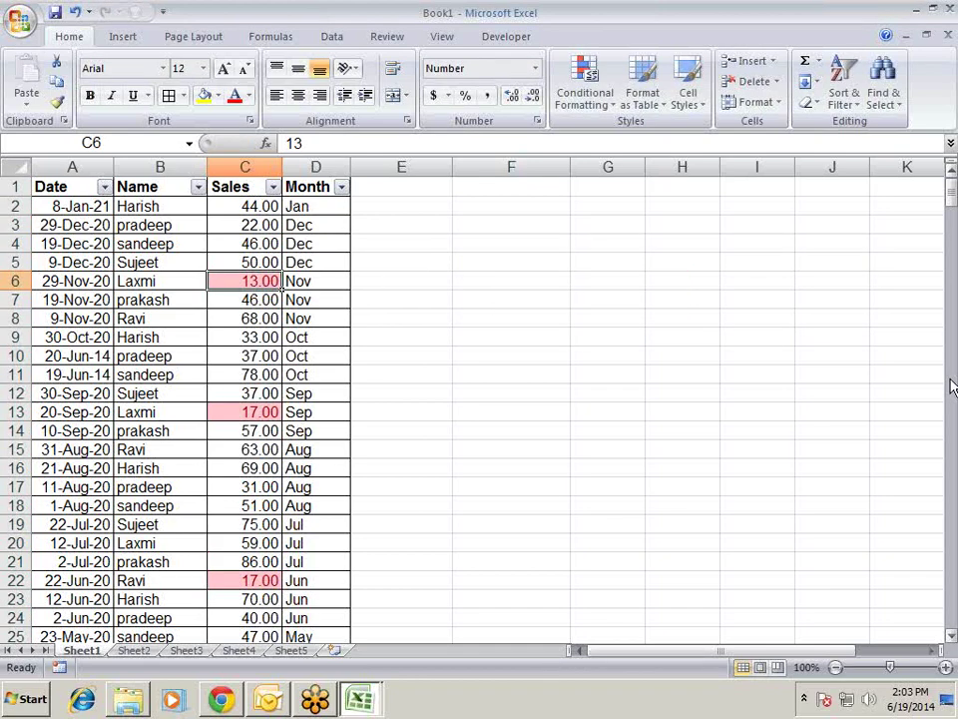
key(Up)
text(10)
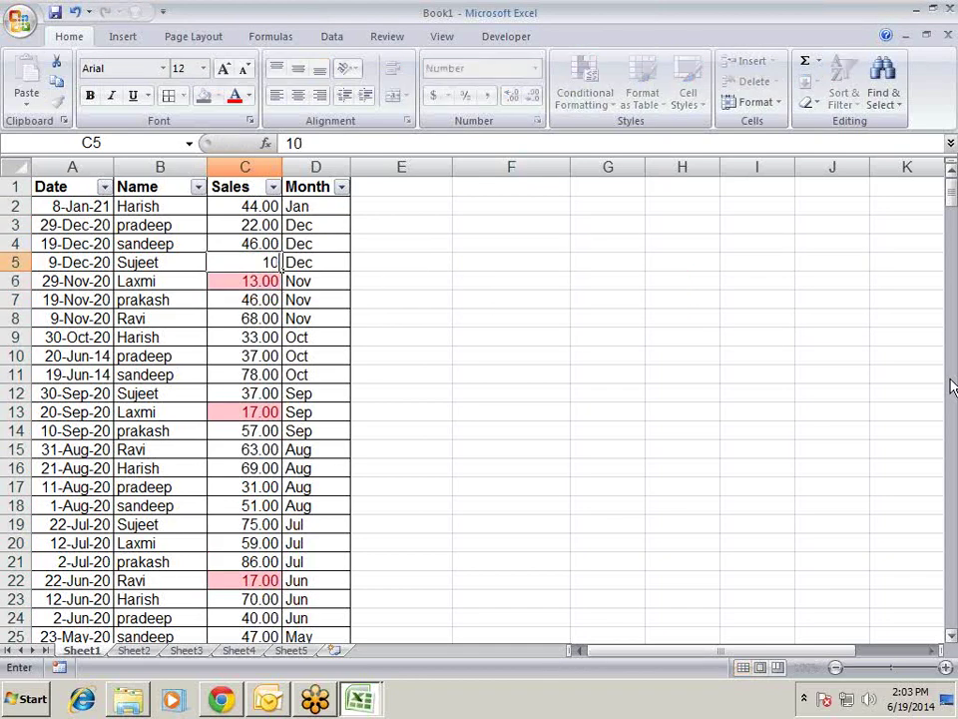
key(Return)
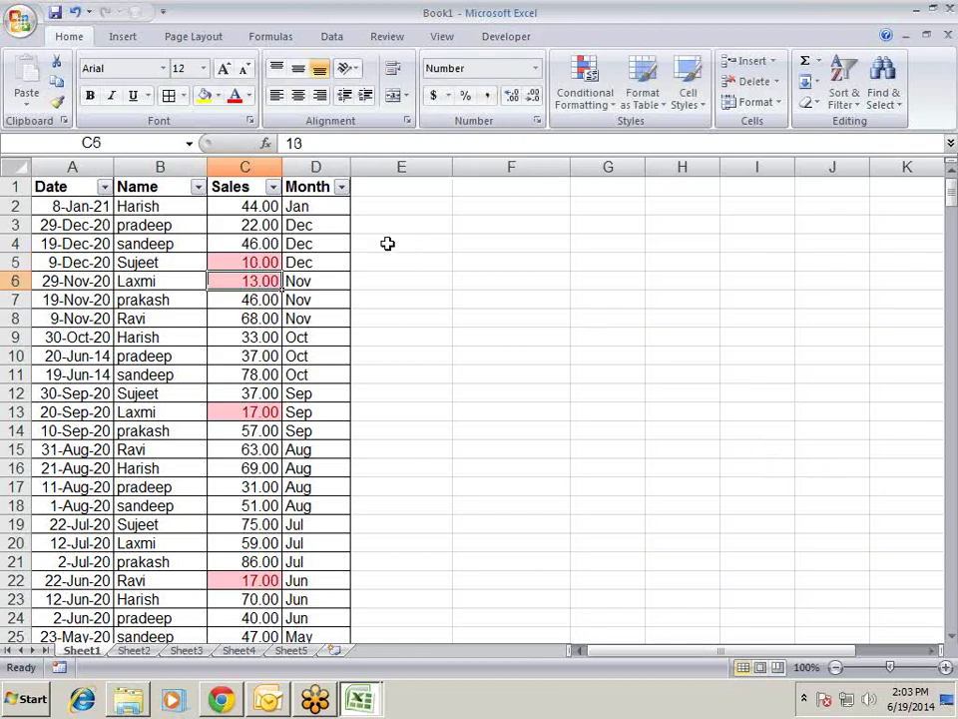
click(584, 104)
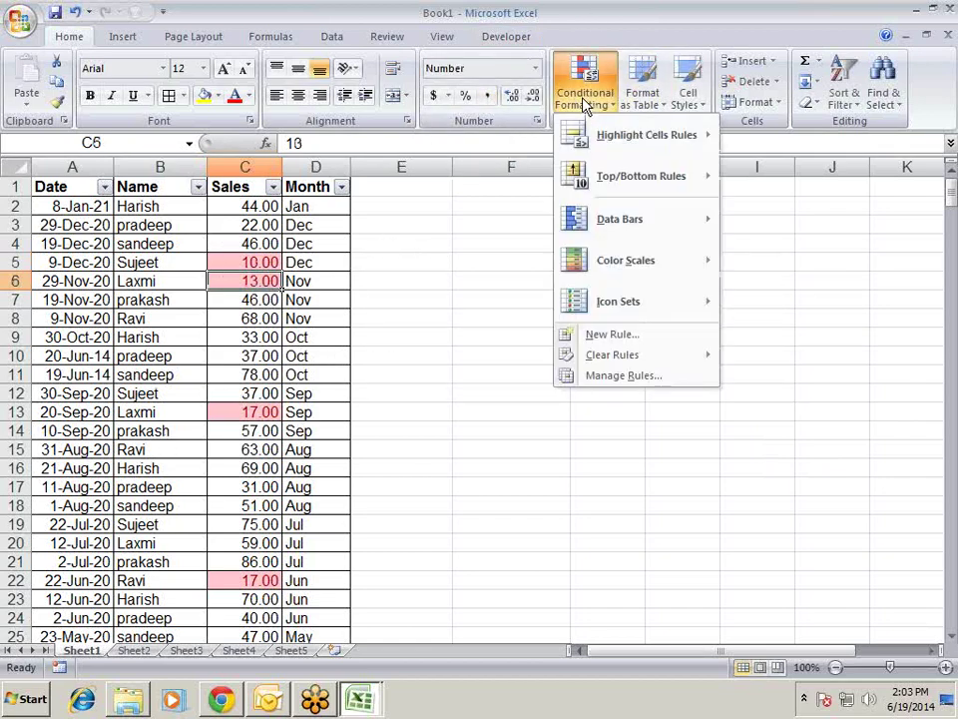
Step: Delete the Cell Value < 20 rule in the rules manager and apply the removal
click(629, 377)
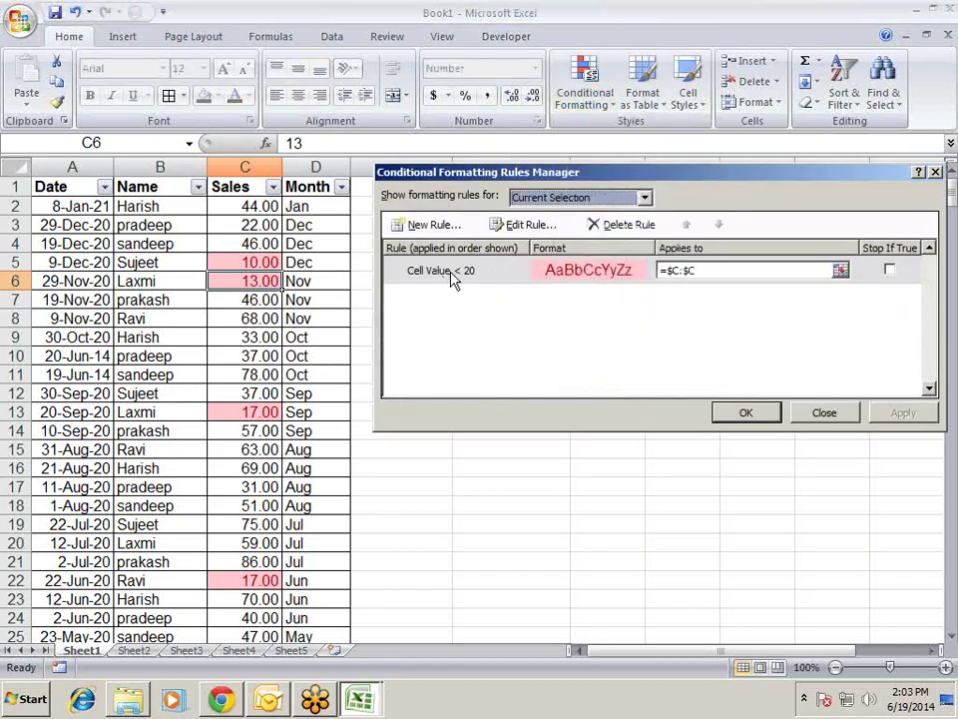
click(639, 272)
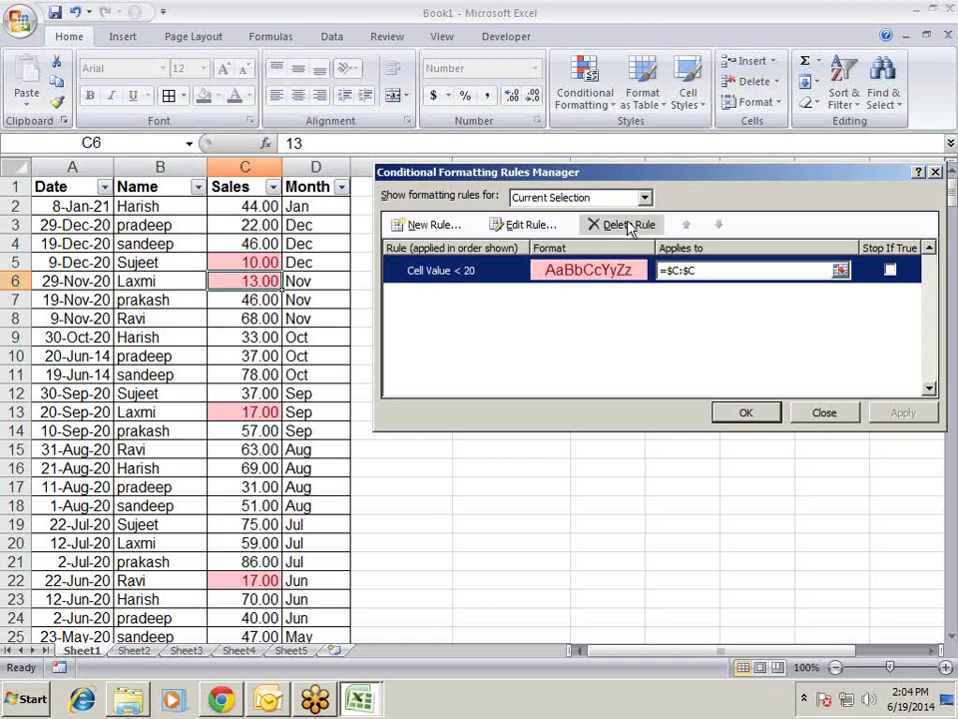
click(629, 226)
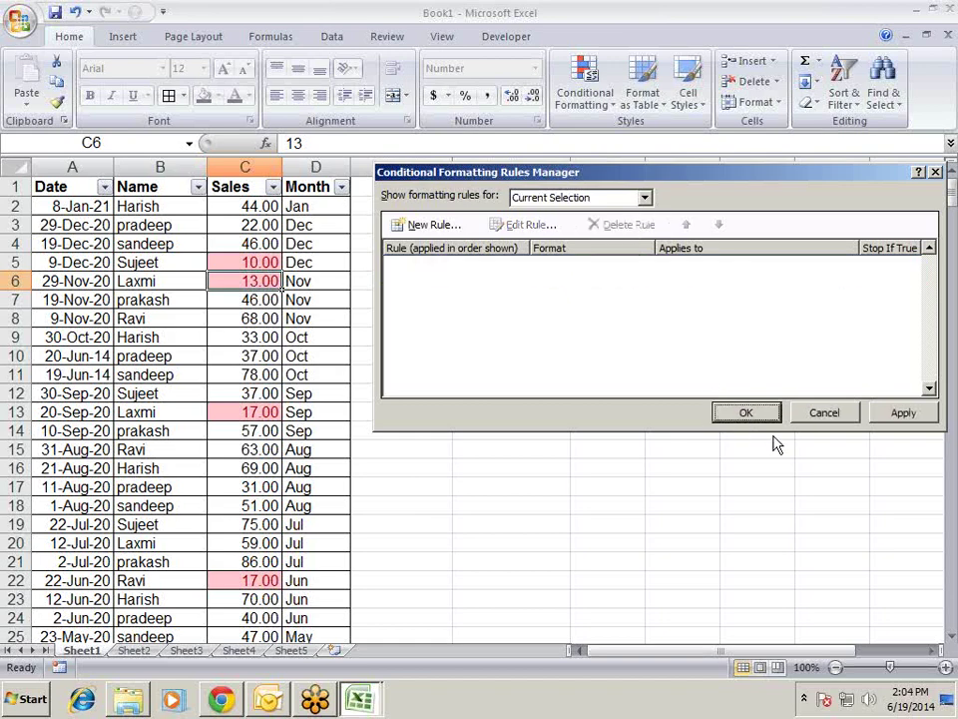
click(866, 414)
click(820, 417)
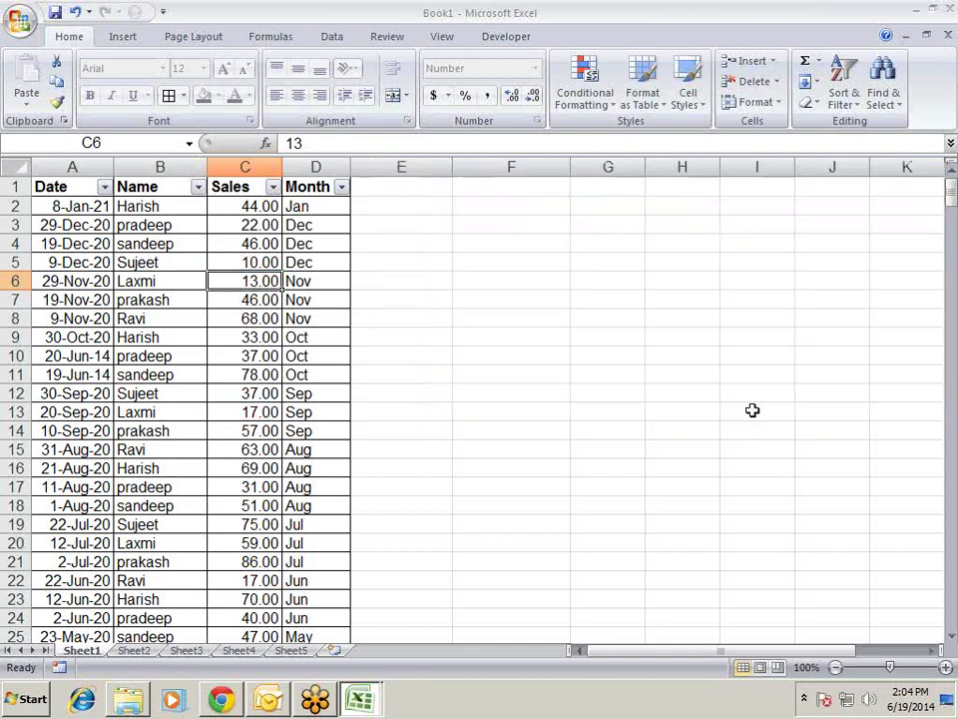
click(221, 166)
click(599, 100)
mouse_move(639, 135)
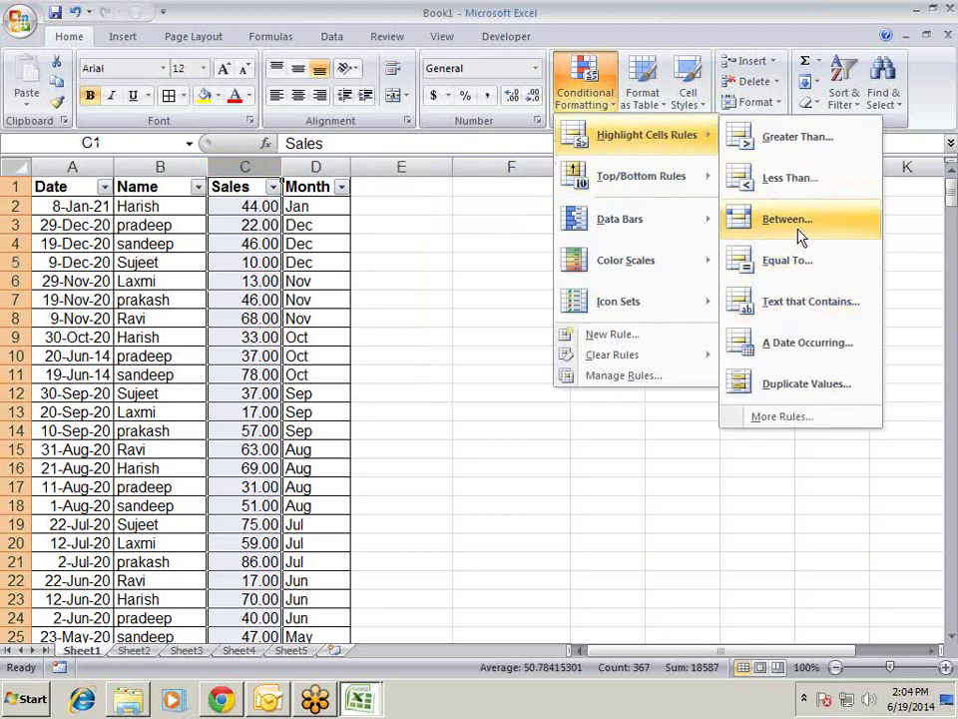
click(758, 219)
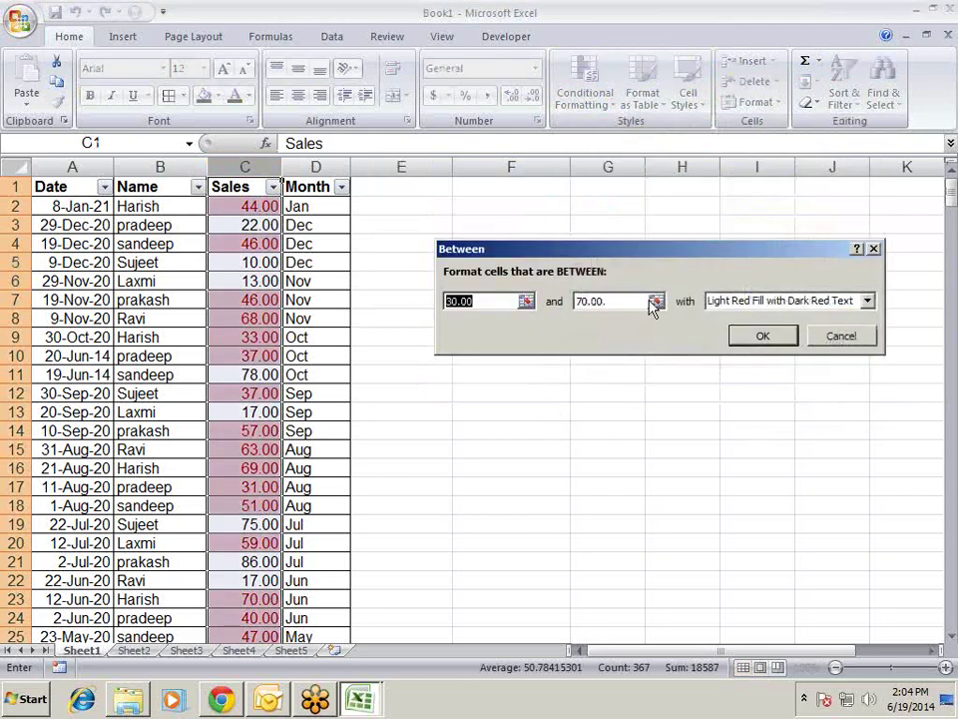
click(824, 336)
click(585, 95)
mouse_move(646, 135)
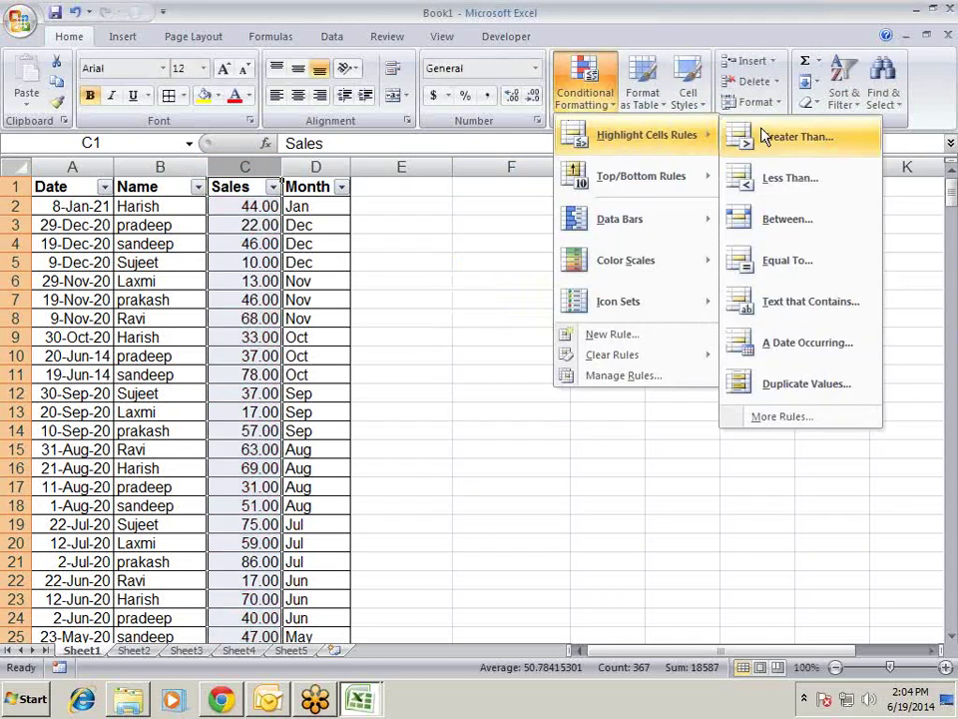
click(215, 220)
click(173, 167)
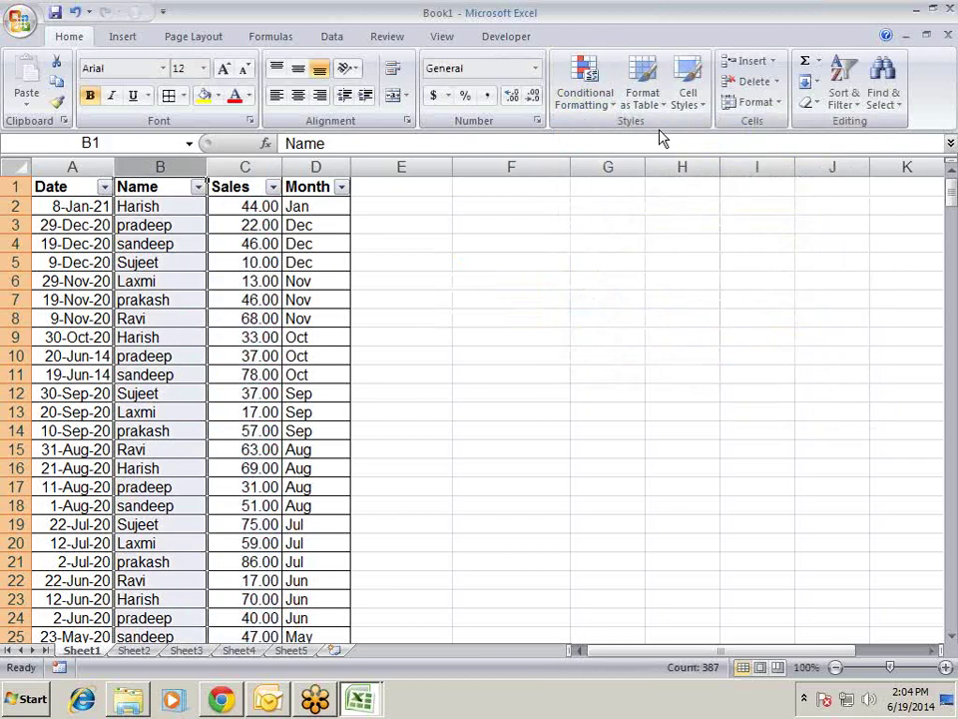
click(643, 88)
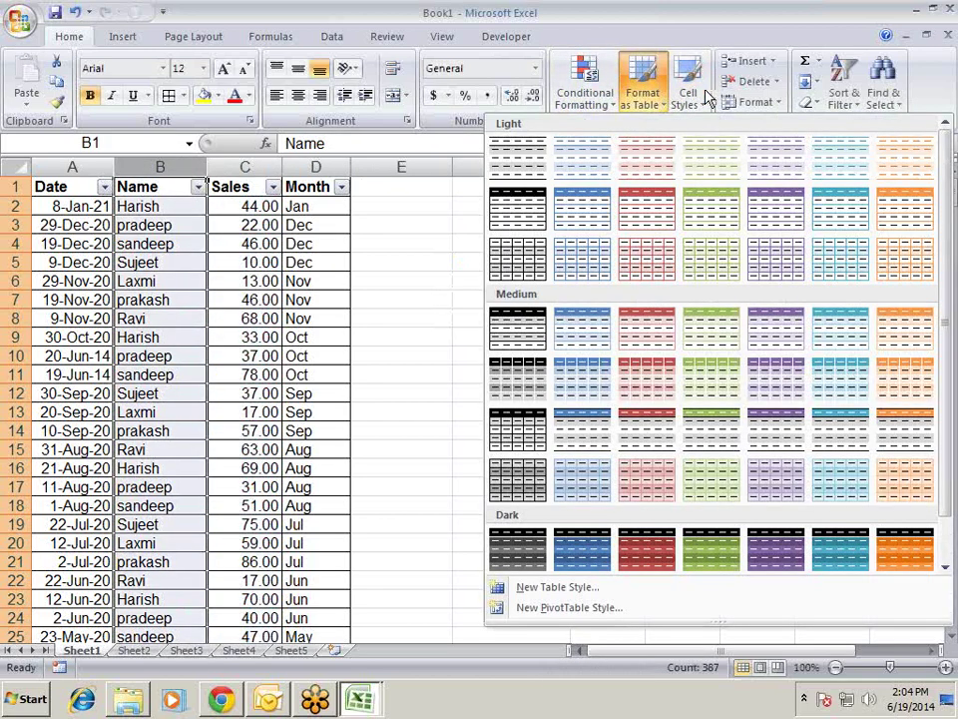
click(583, 95)
mouse_move(639, 135)
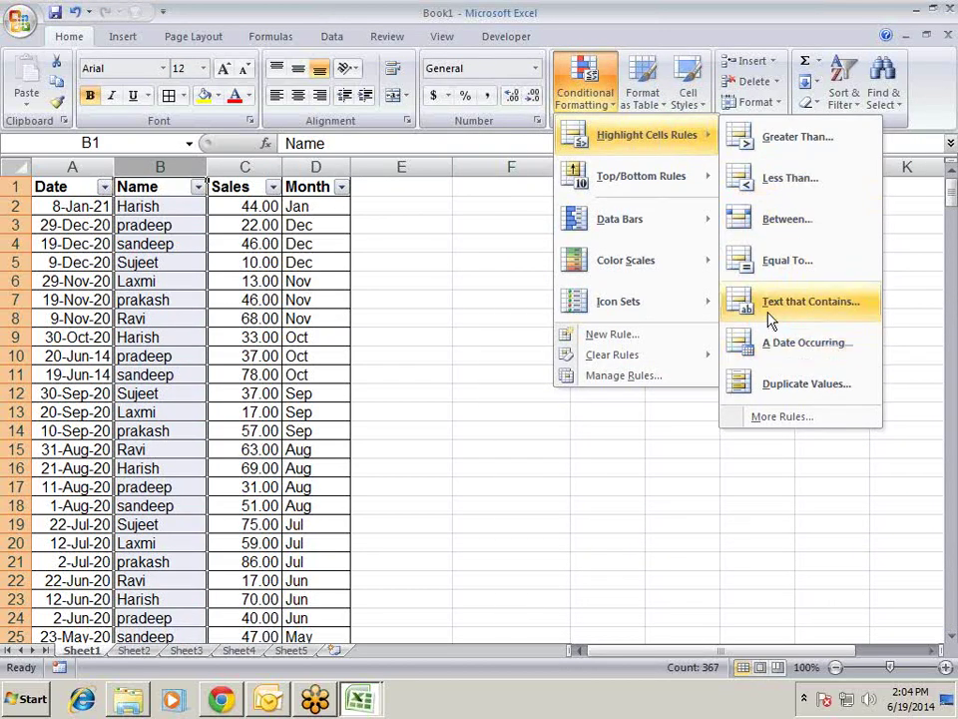
click(744, 311)
double_click(567, 301)
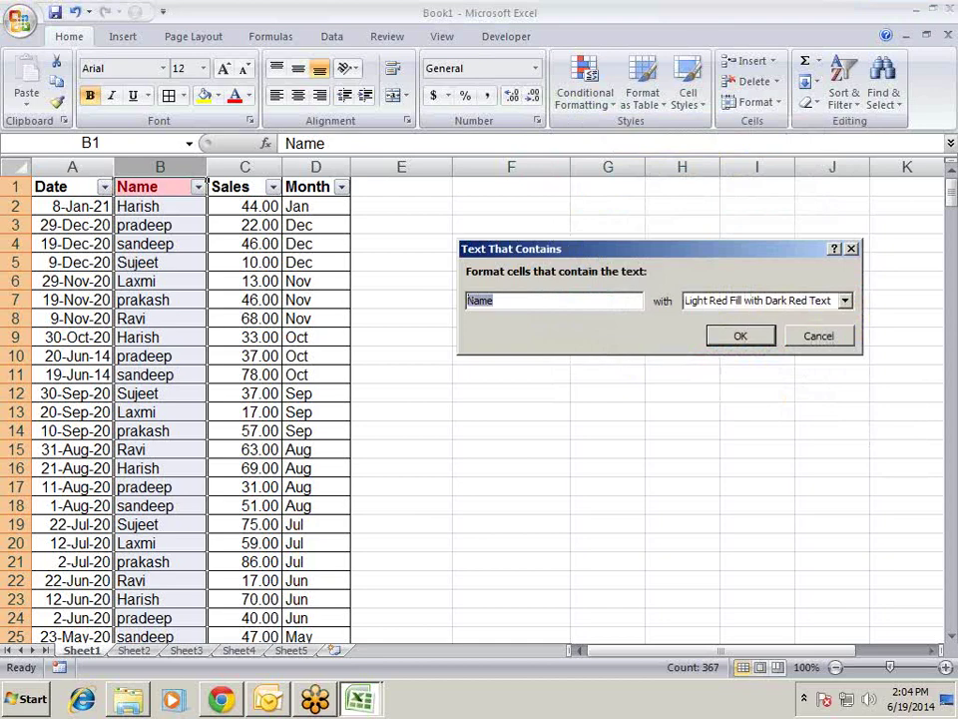
text(sand)
key(BackSpace)
key(BackSpace)
key(BackSpace)
key(BackSpace)
text(ee)
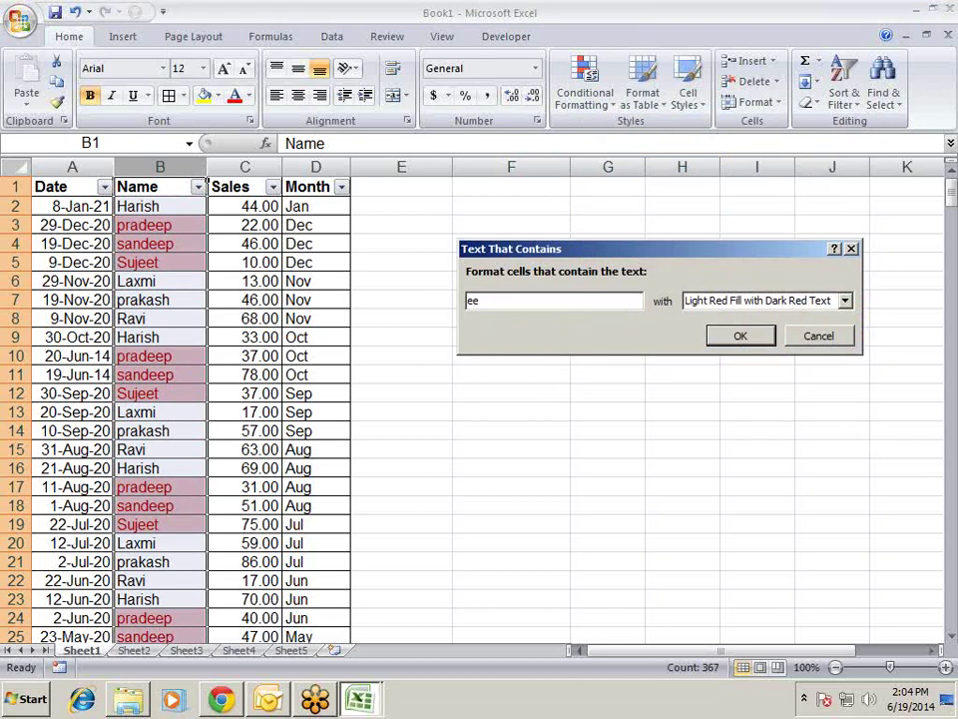
text(p)
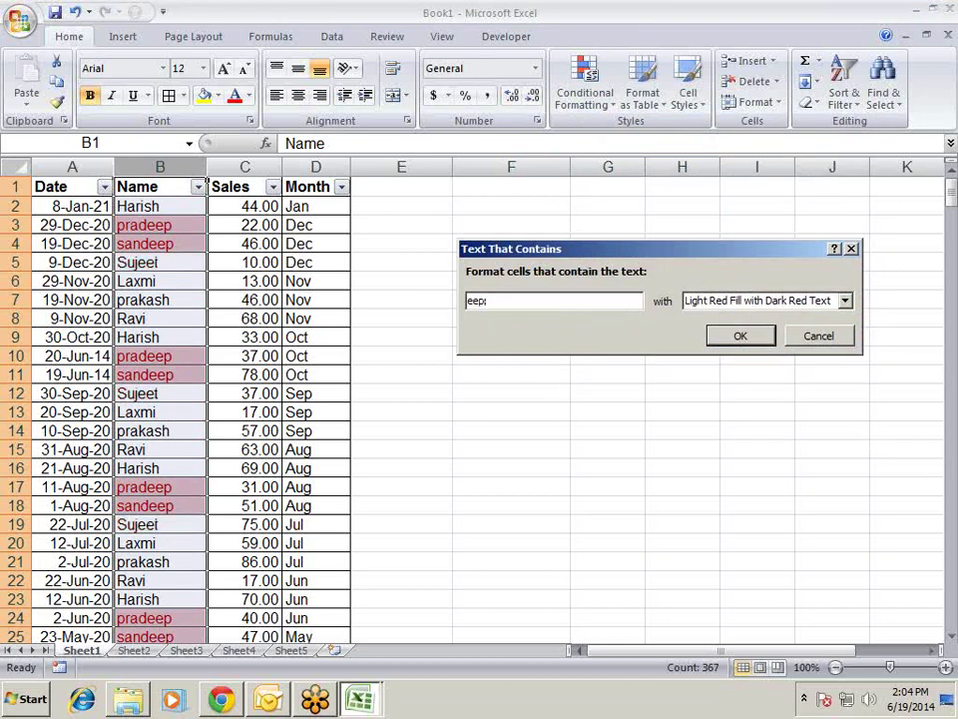
key(BackSpace)
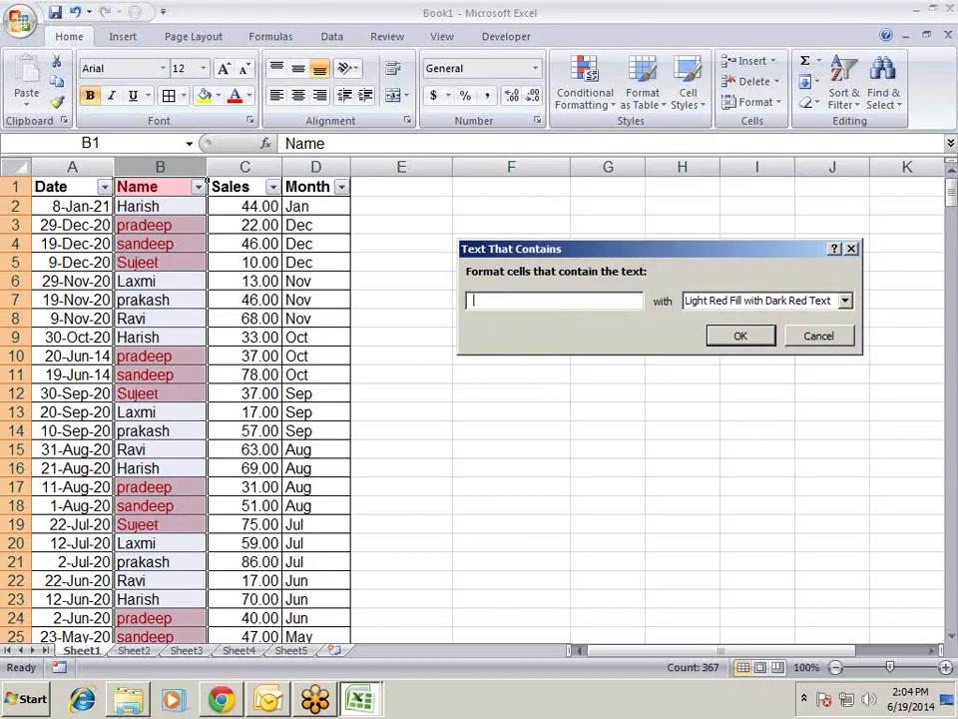
text(harish)
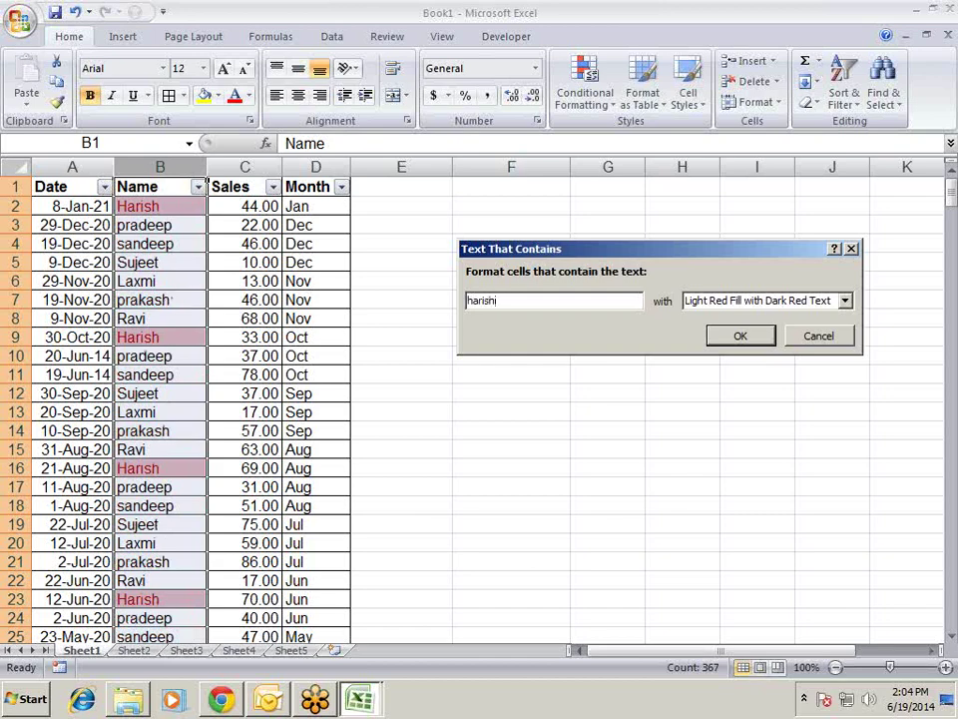
text(i)
key(Escape)
click(579, 78)
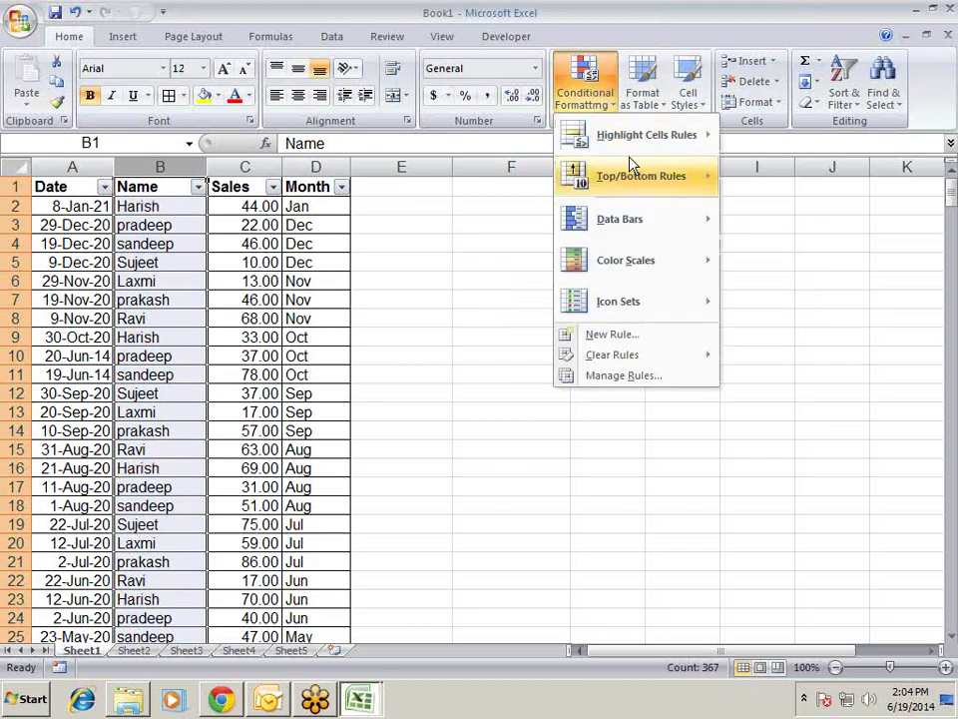
mouse_move(647, 134)
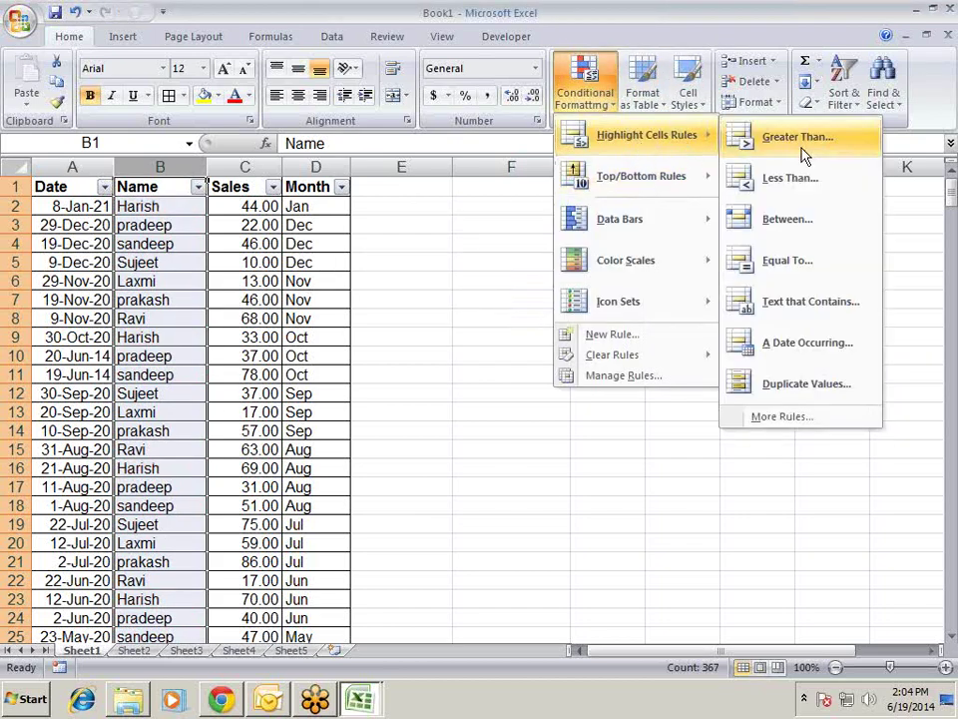
click(33, 158)
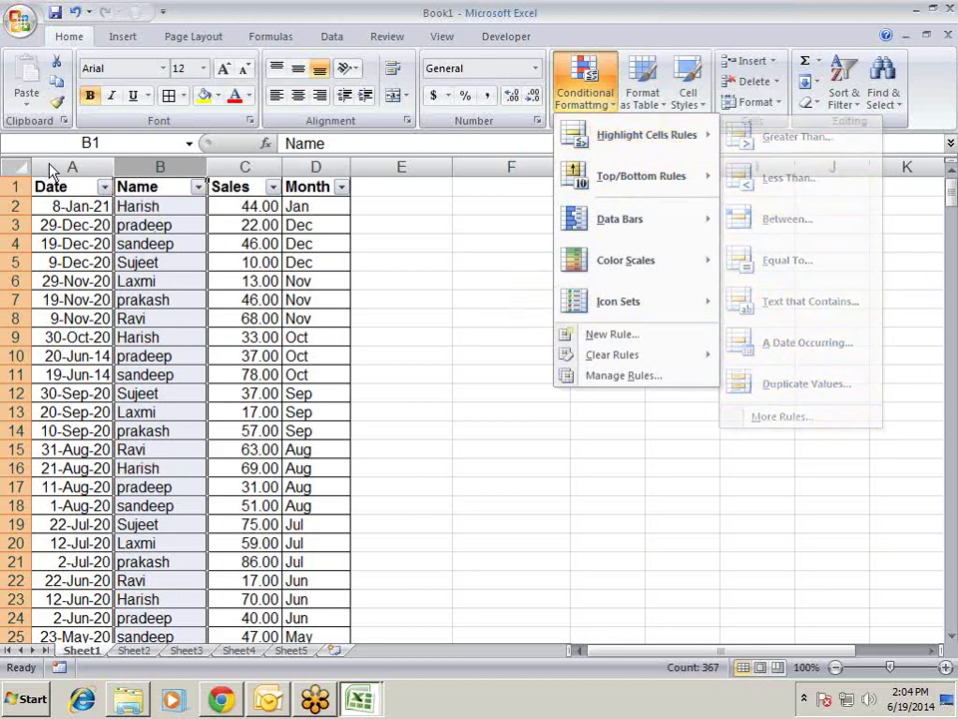
click(50, 162)
click(579, 90)
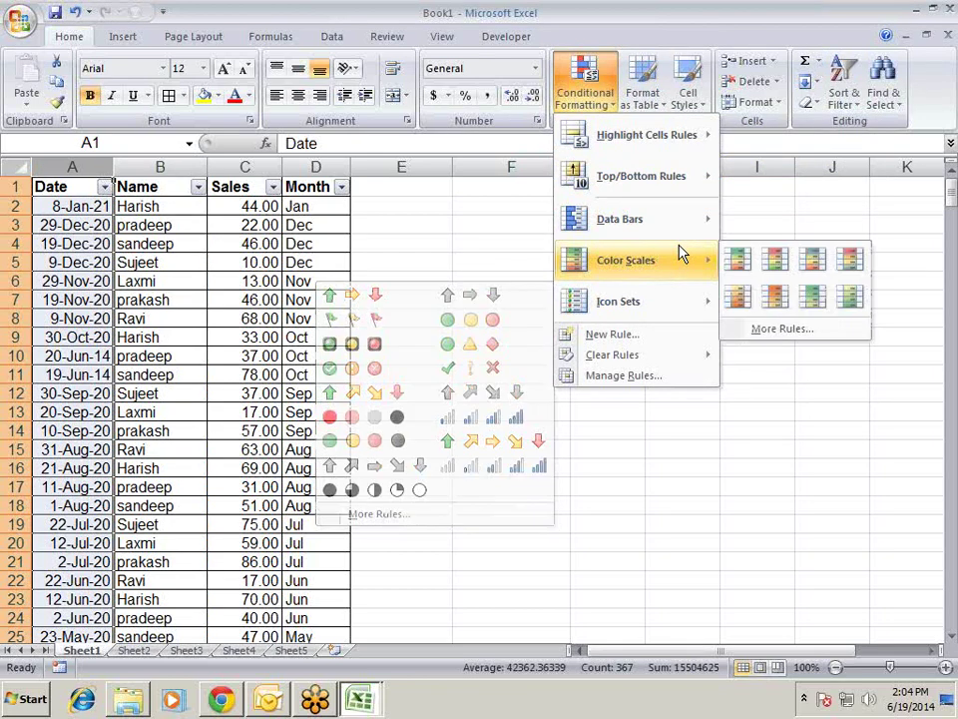
mouse_move(646, 135)
click(777, 353)
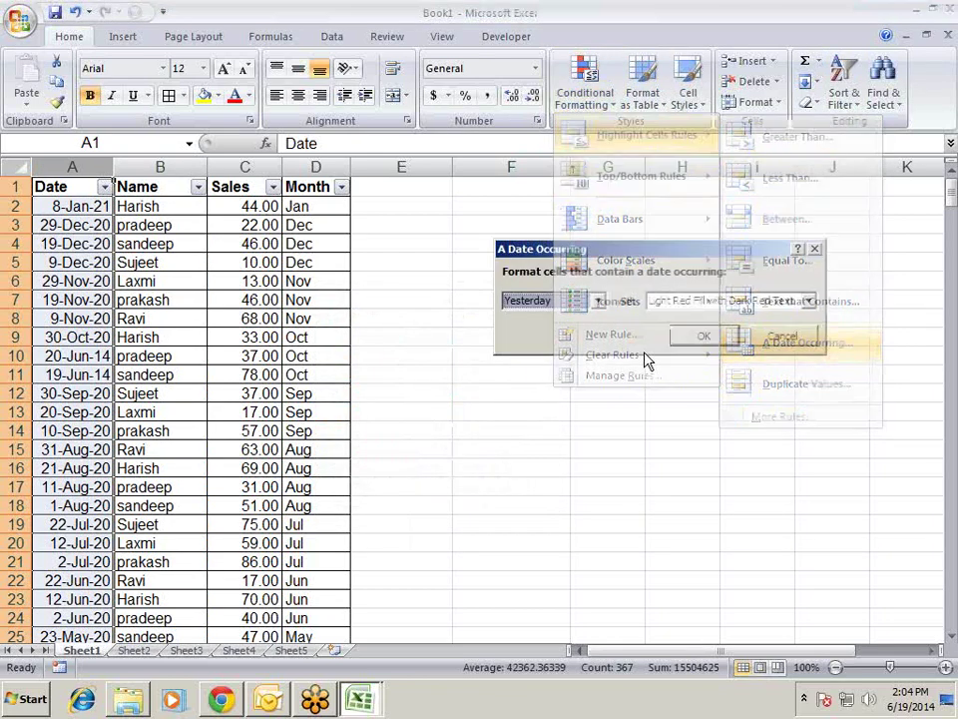
click(597, 301)
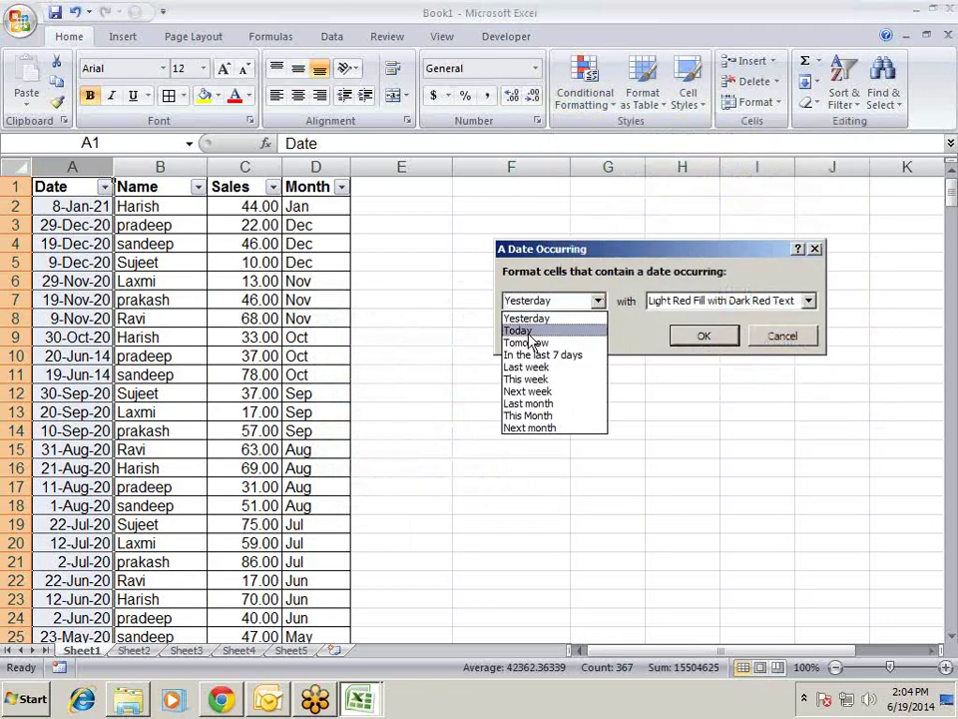
click(597, 302)
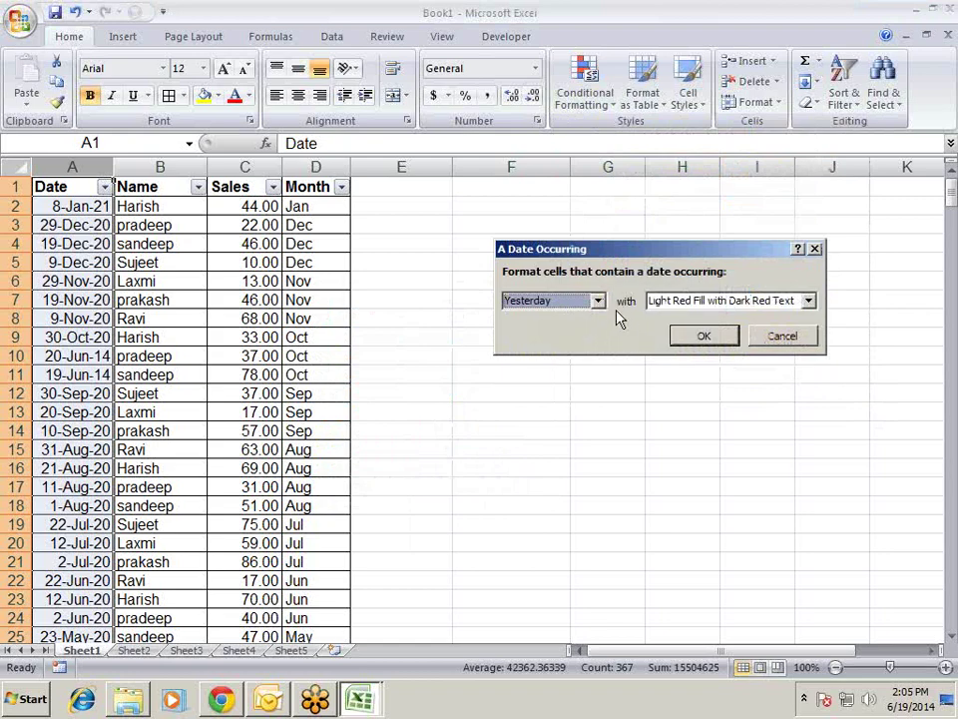
click(597, 301)
click(562, 333)
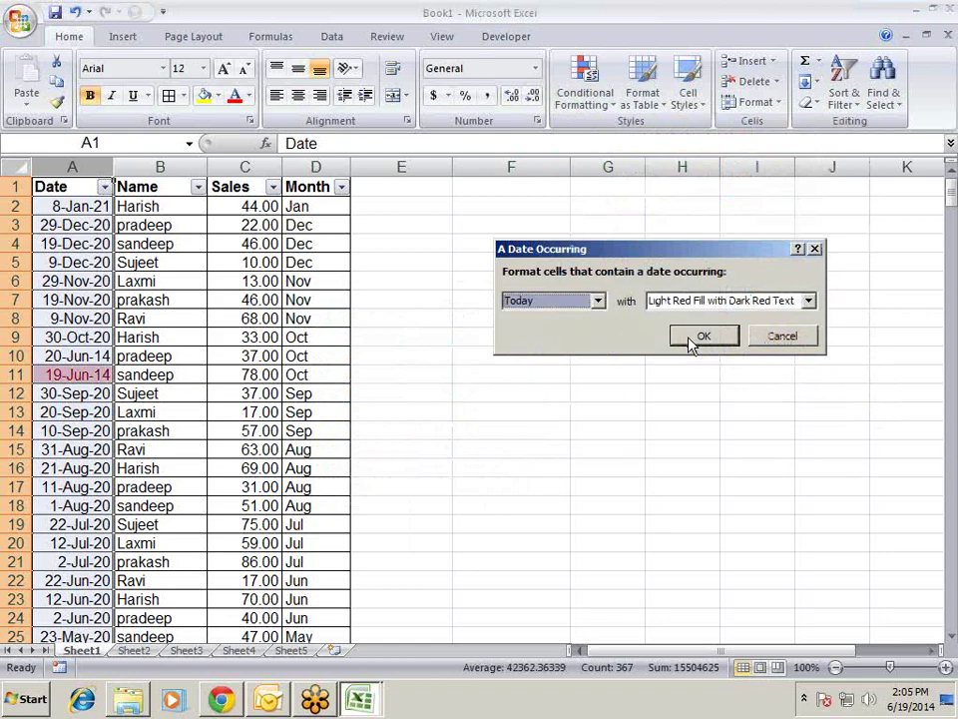
click(598, 302)
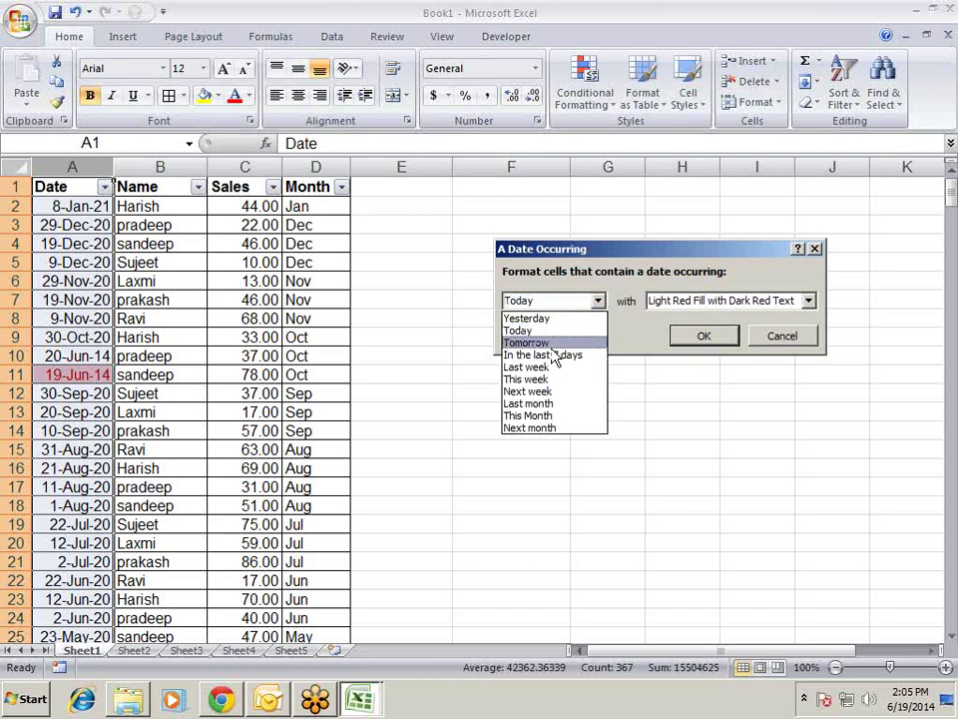
click(555, 344)
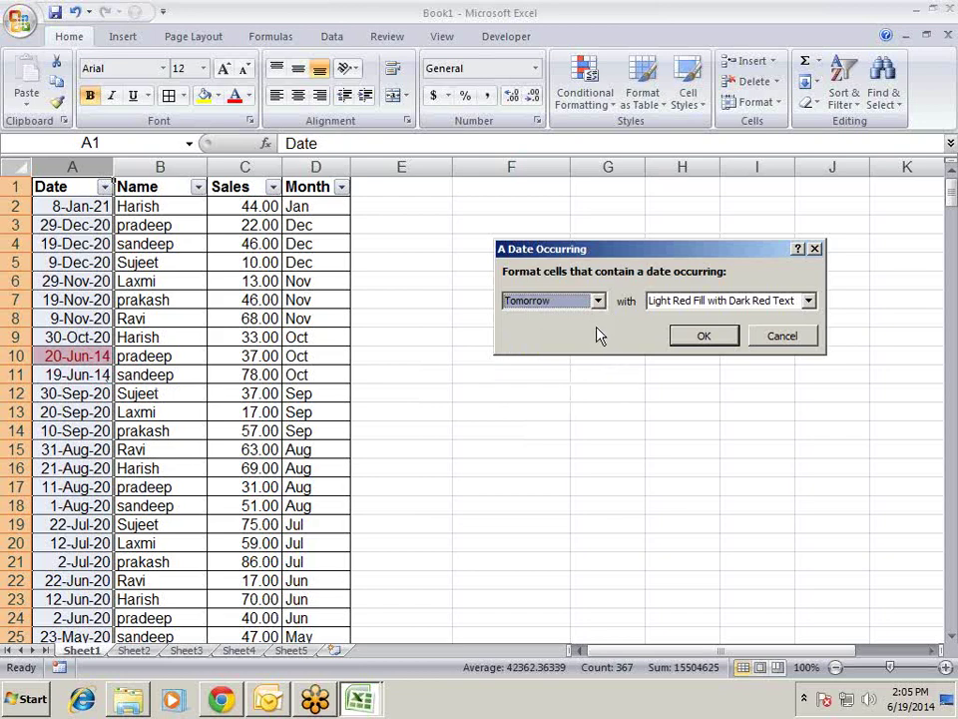
click(598, 302)
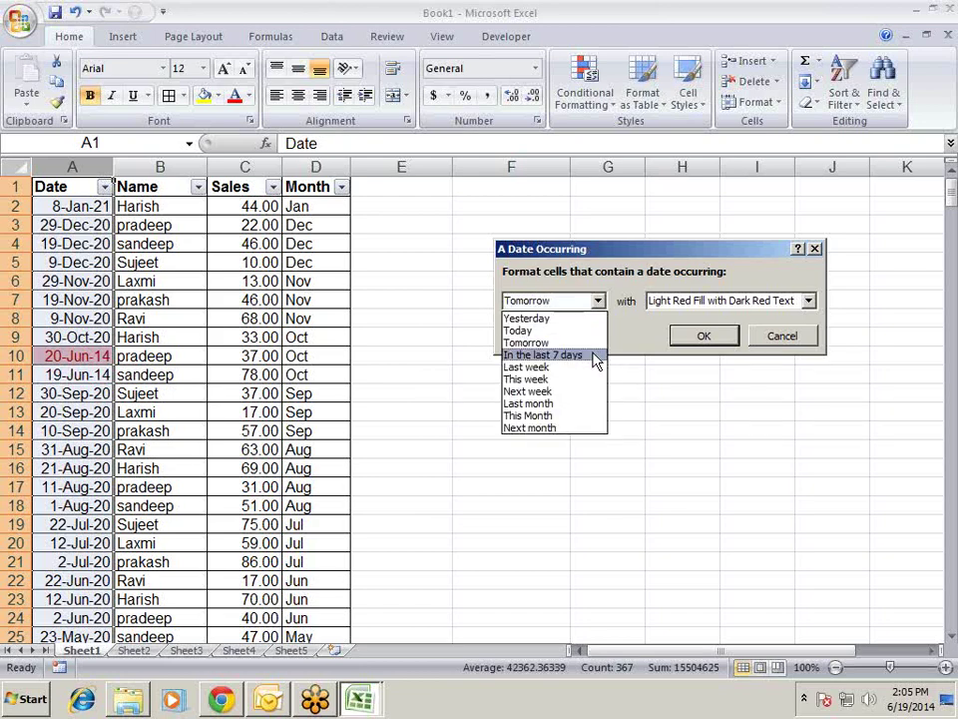
click(559, 355)
click(598, 302)
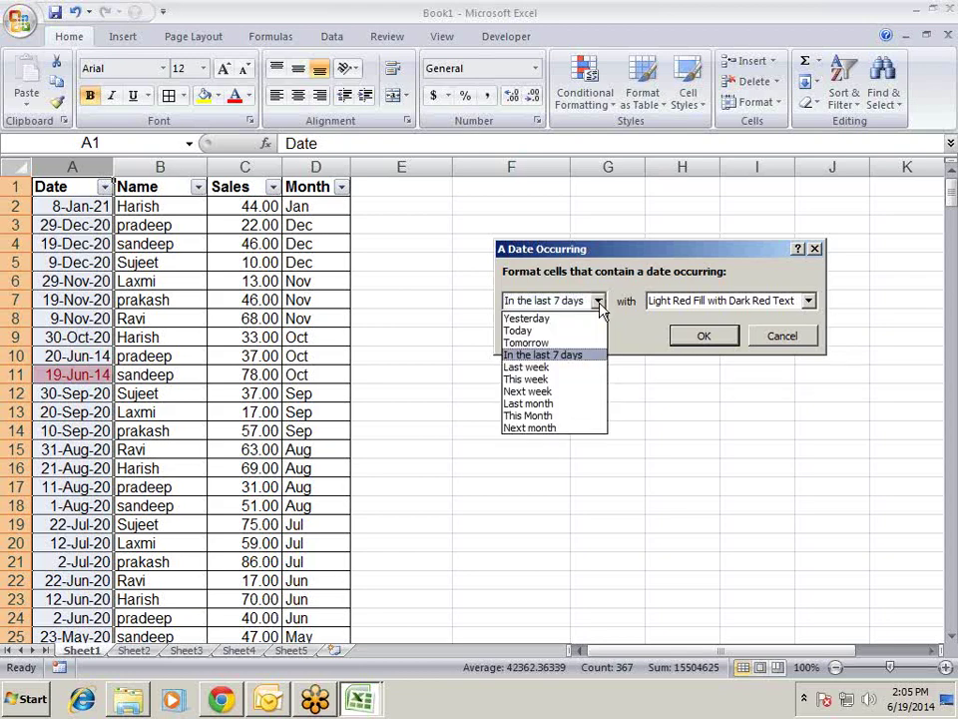
click(587, 367)
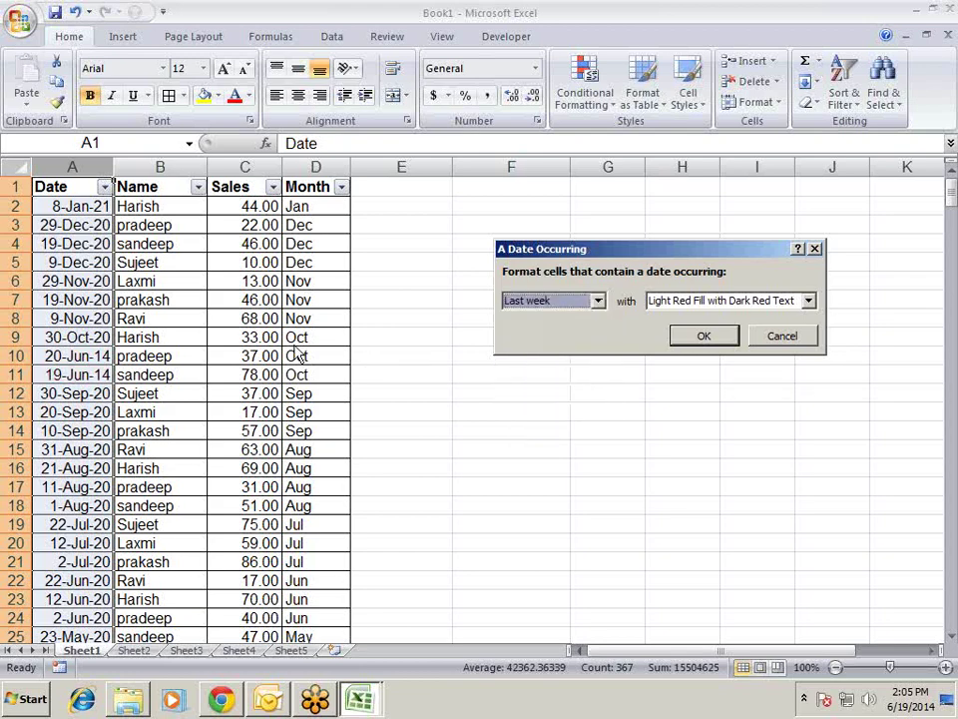
click(598, 300)
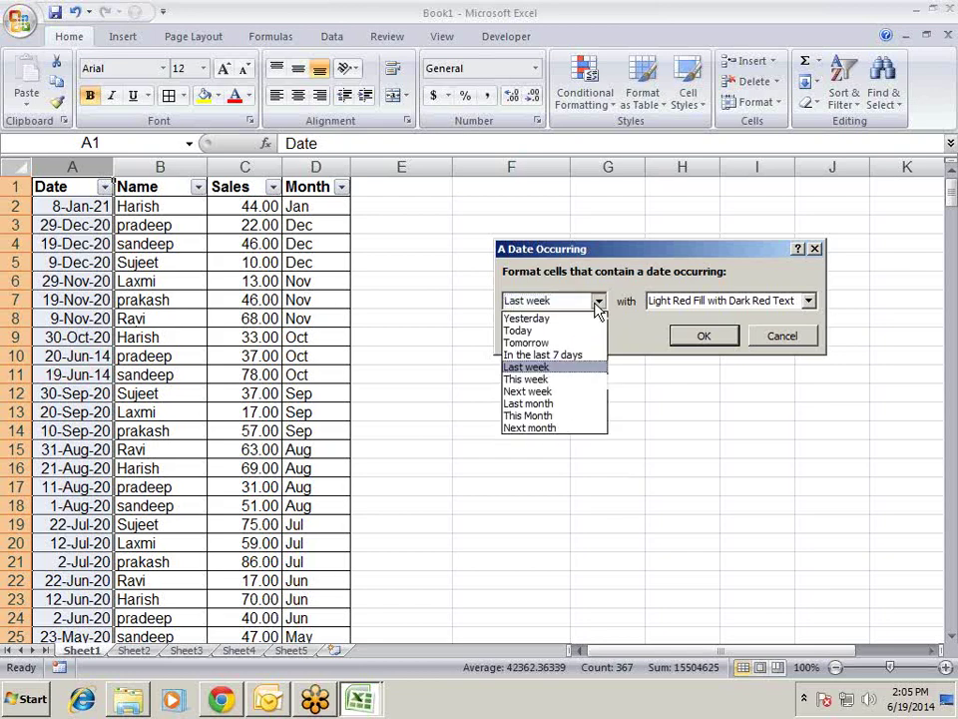
click(560, 385)
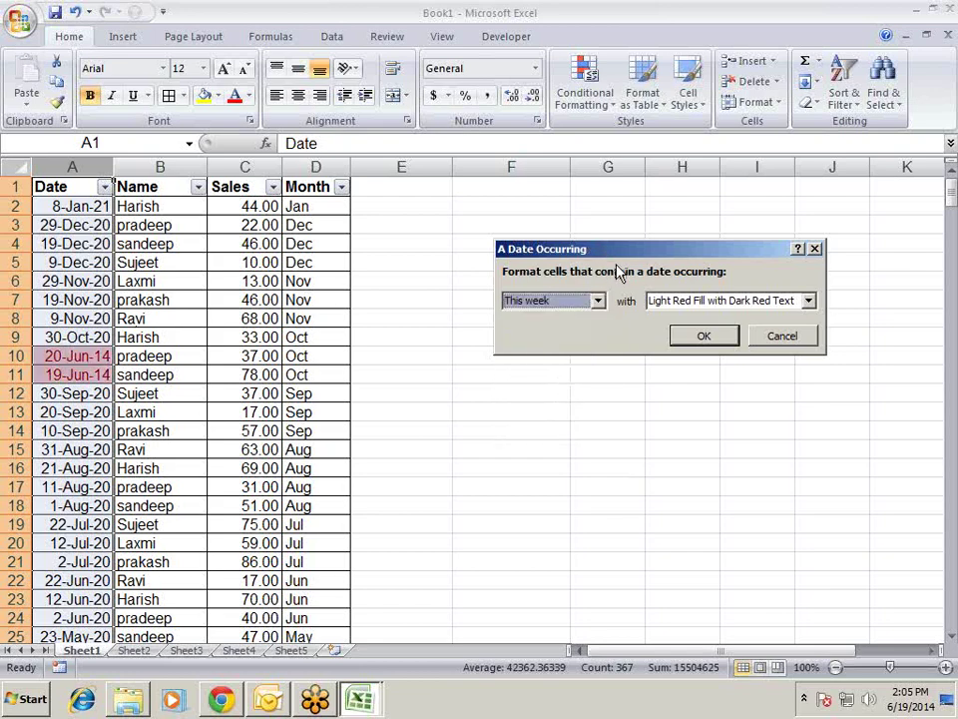
click(598, 301)
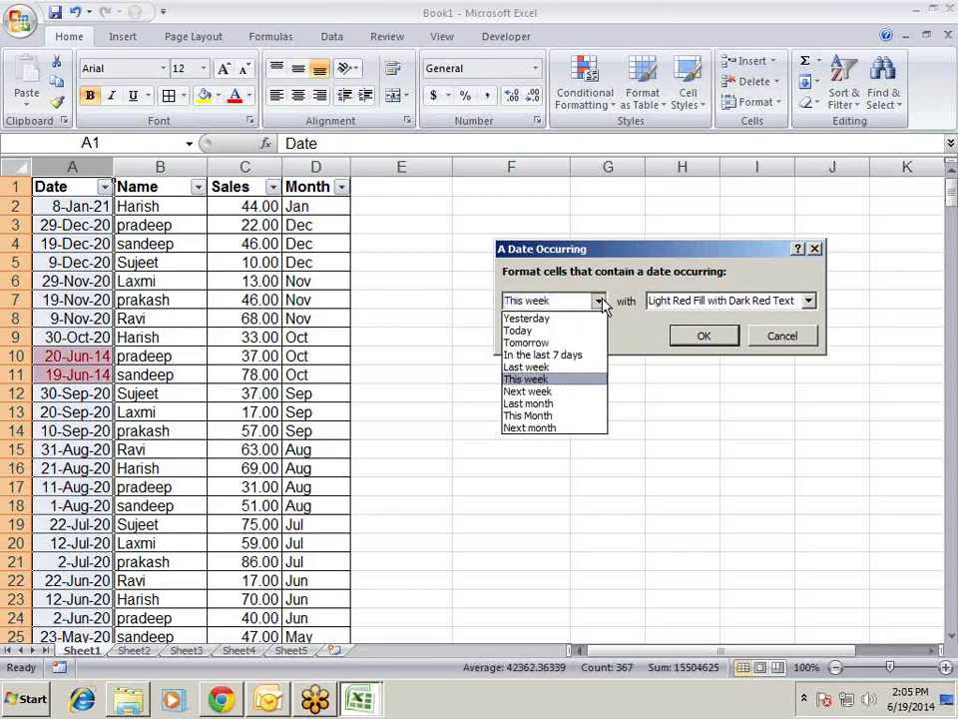
click(561, 391)
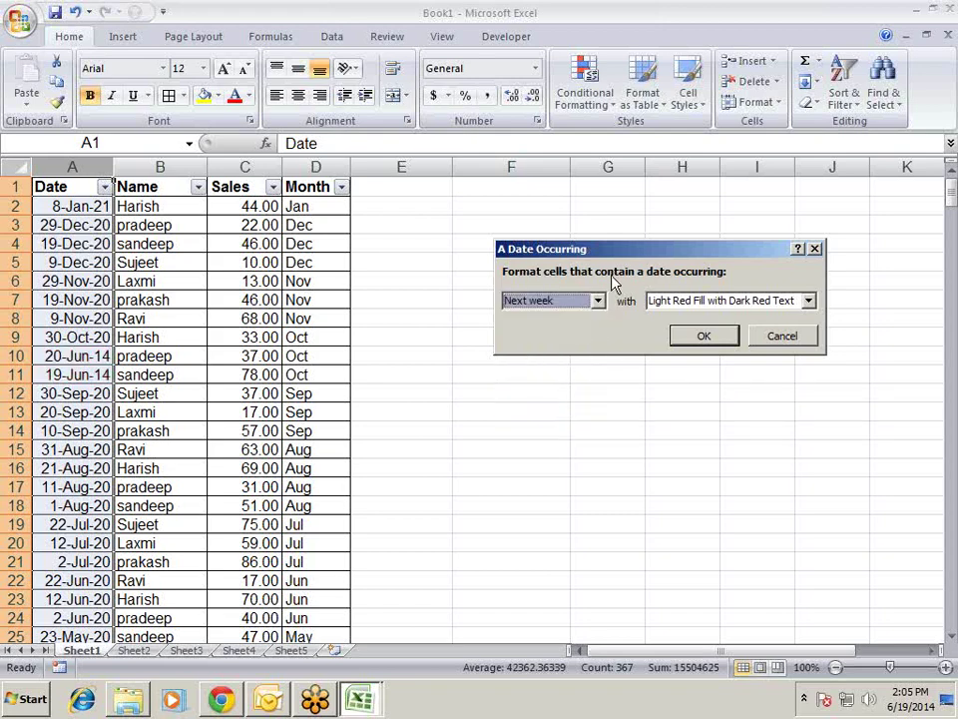
click(594, 303)
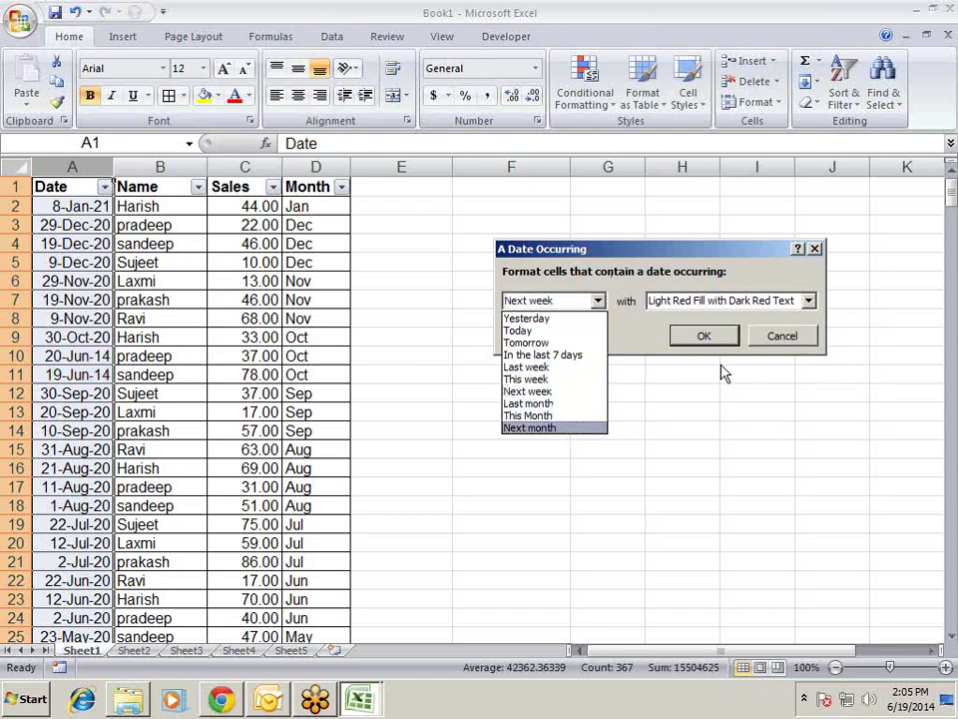
click(784, 338)
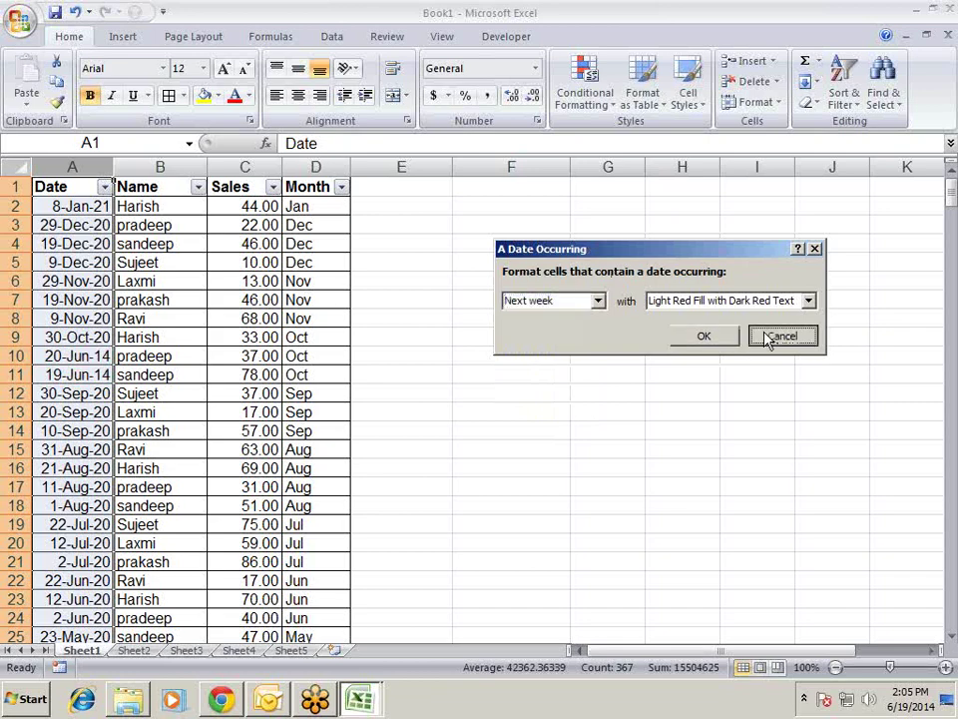
click(769, 336)
click(587, 98)
mouse_move(647, 134)
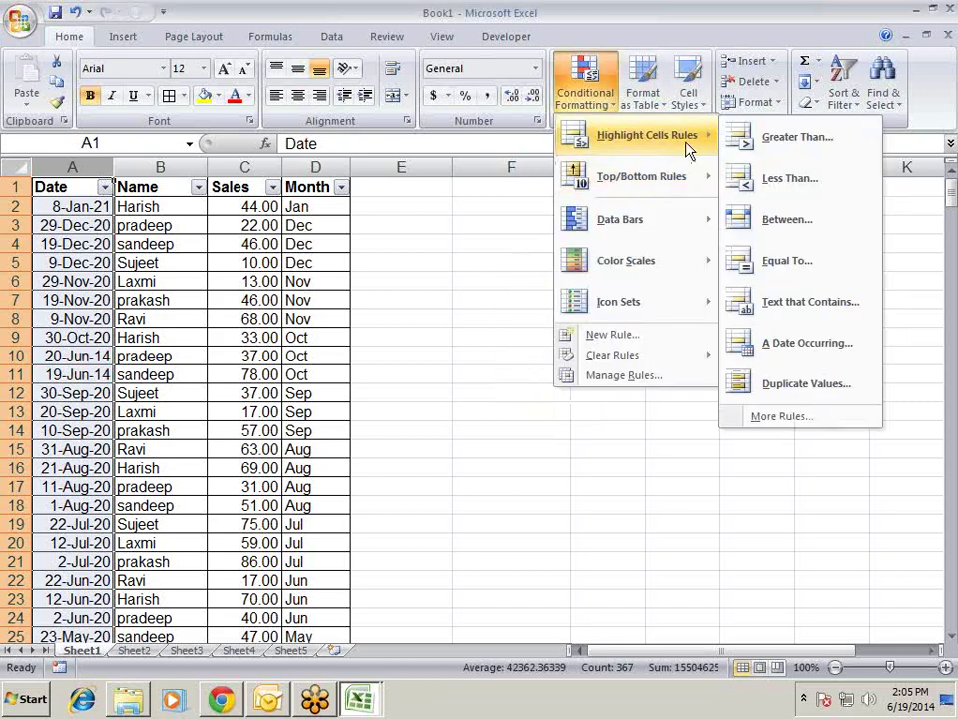
click(807, 384)
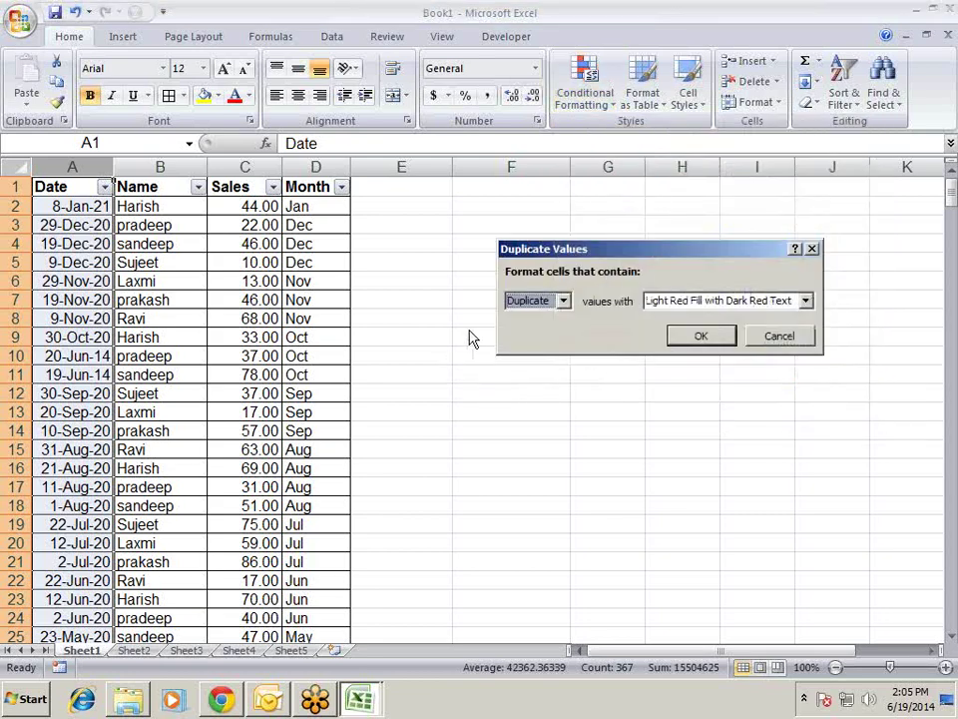
click(564, 300)
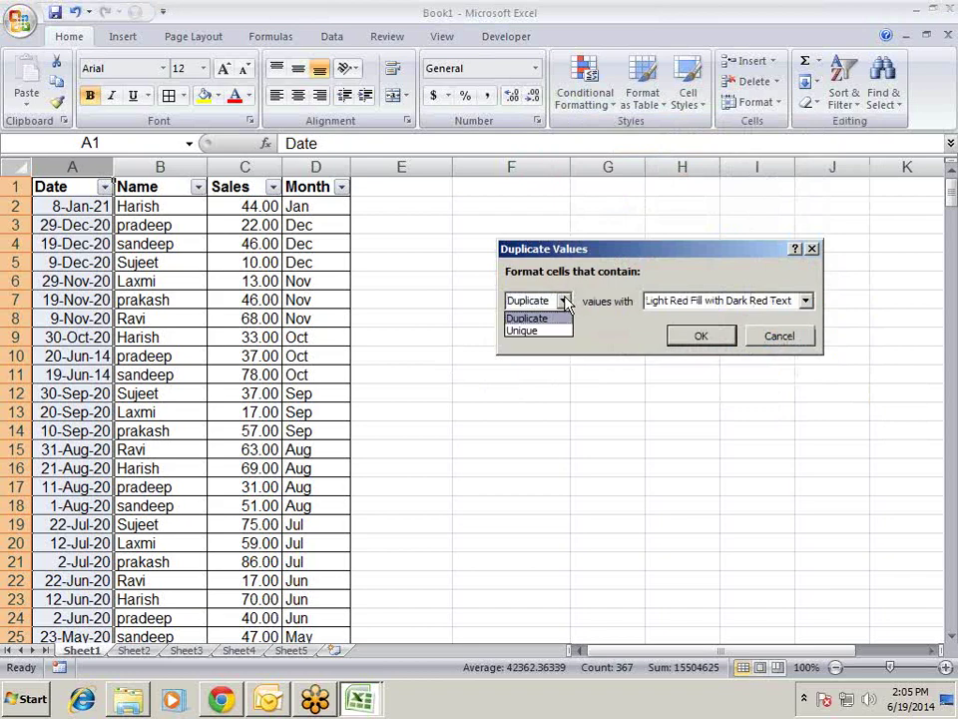
click(552, 332)
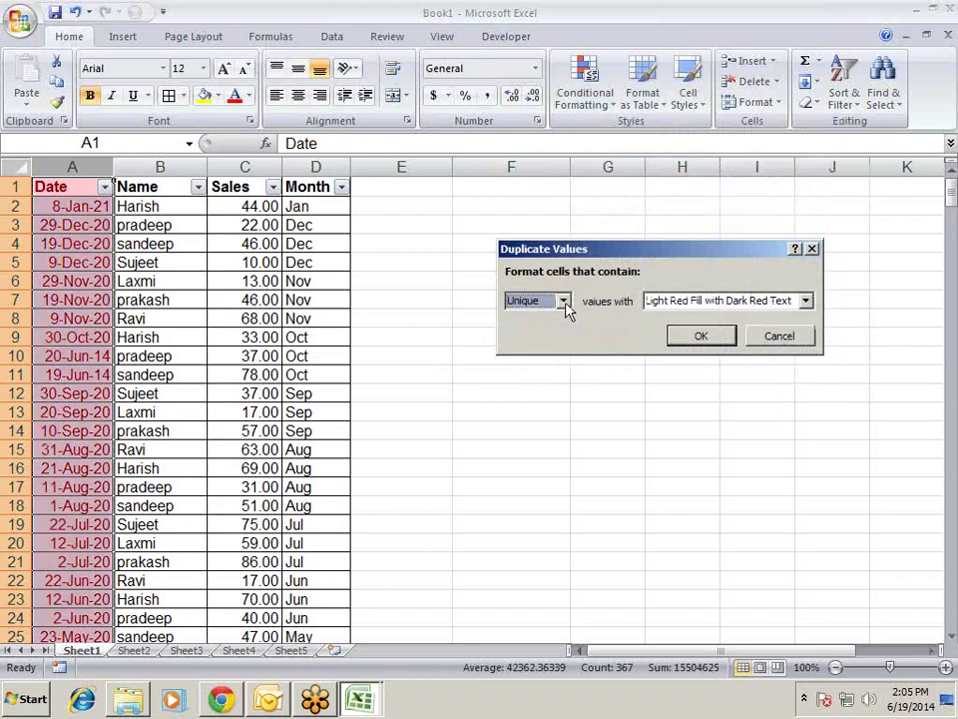
click(564, 302)
click(546, 333)
click(564, 300)
click(529, 317)
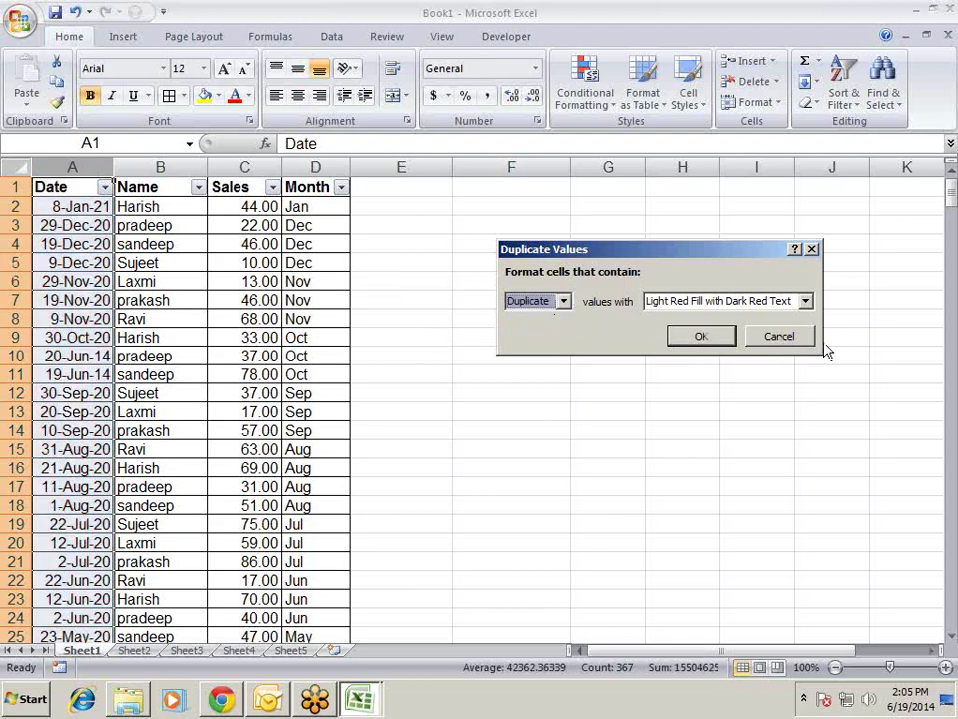
key(Escape)
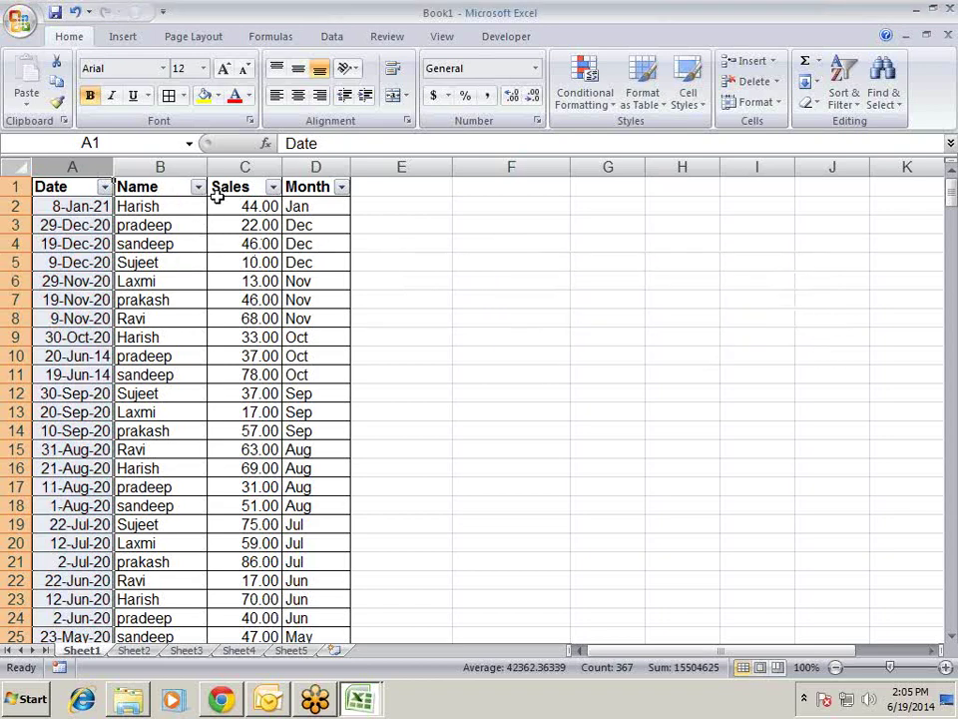
click(457, 244)
click(95, 225)
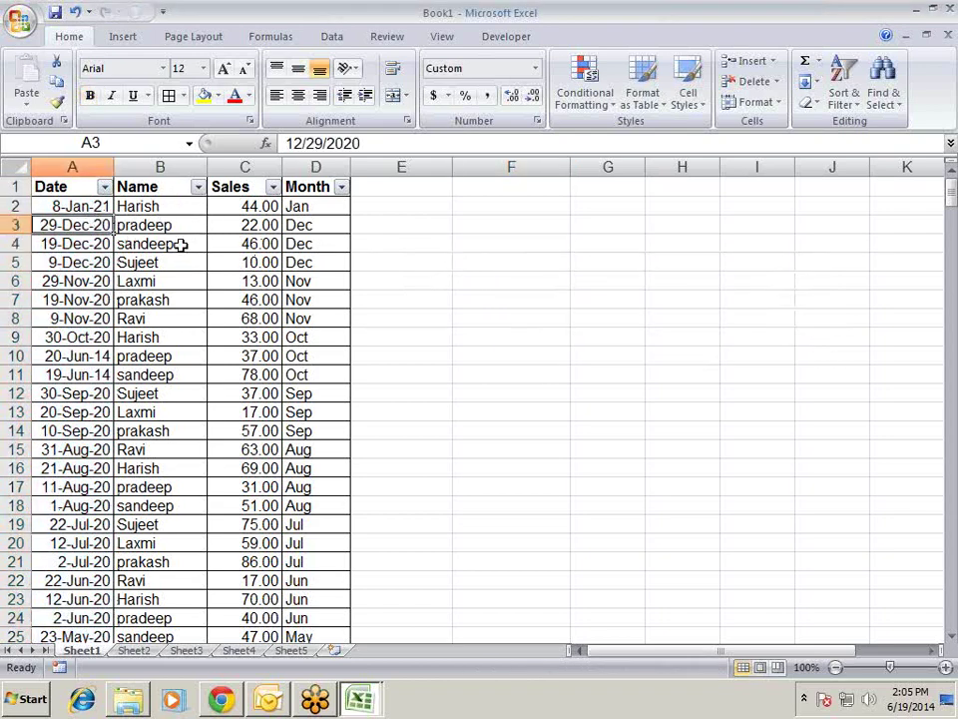
Step: Fill A2's 8-Jan-21 date down into A3 and select the Date column's data
key(ctrl+d)
click(55, 190)
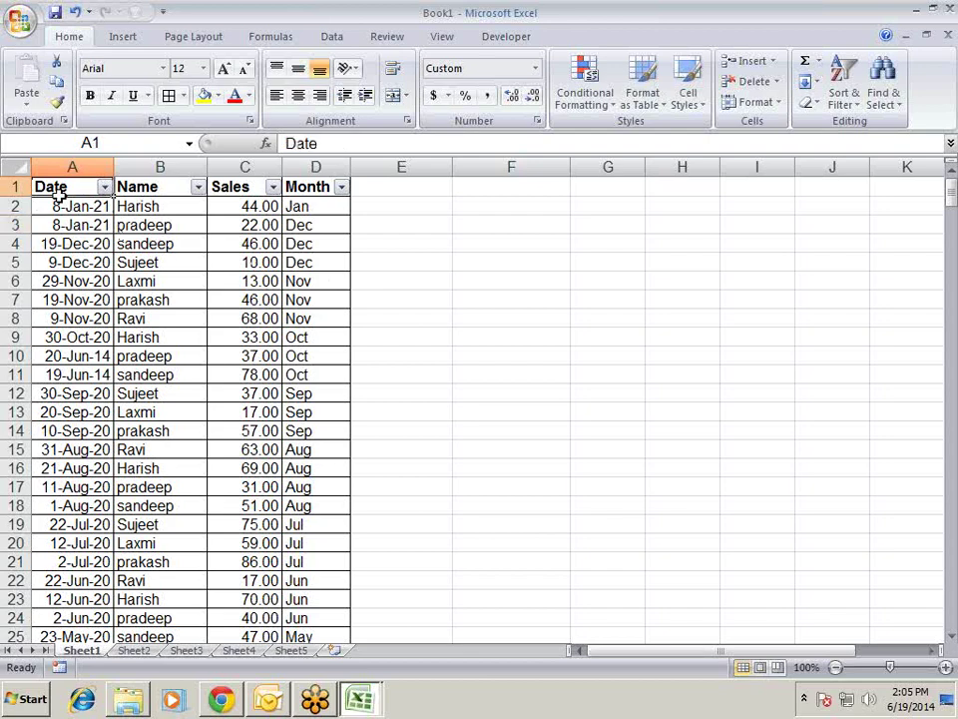
key(ctrl+shift+Down)
Step: Preview a Duplicate Values highlight on the dates, then cancel it
scroll(618, 433, up, 8)
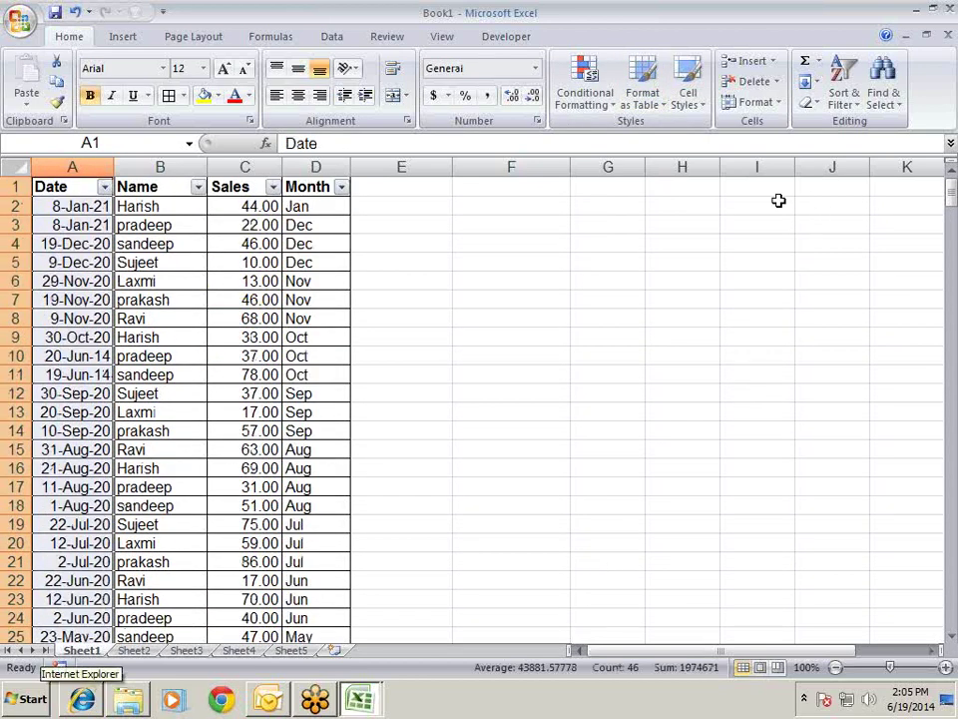
click(585, 82)
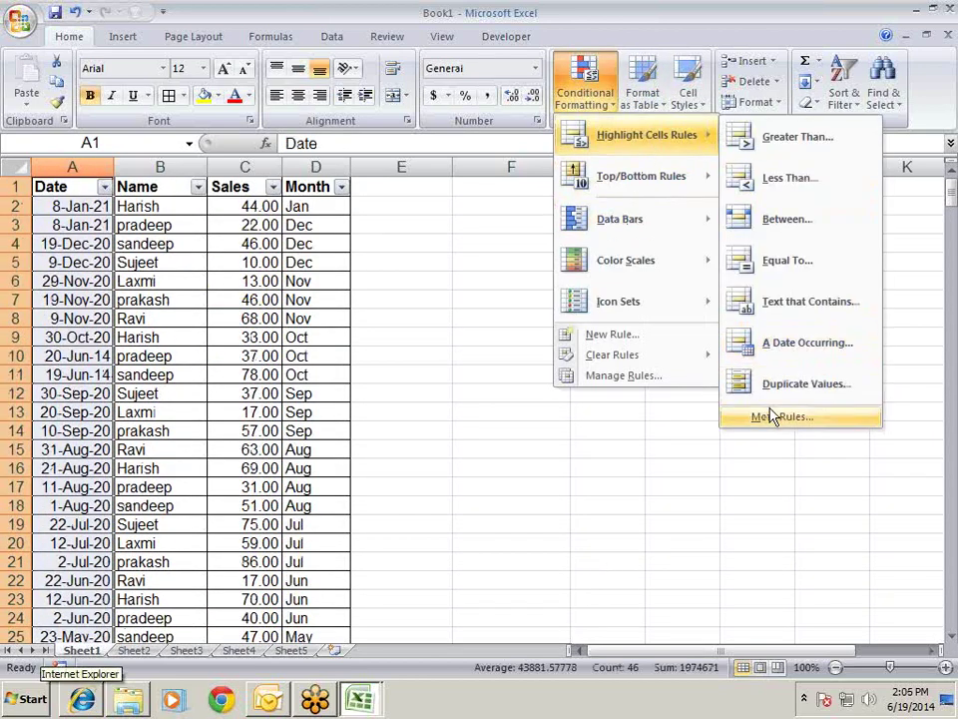
click(750, 390)
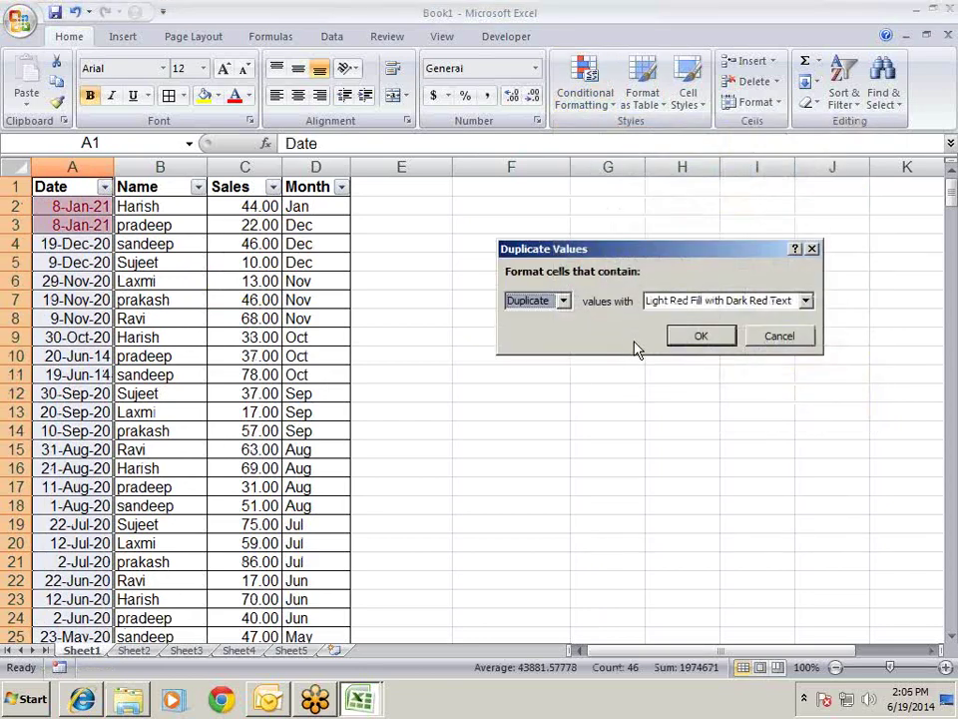
key(Escape)
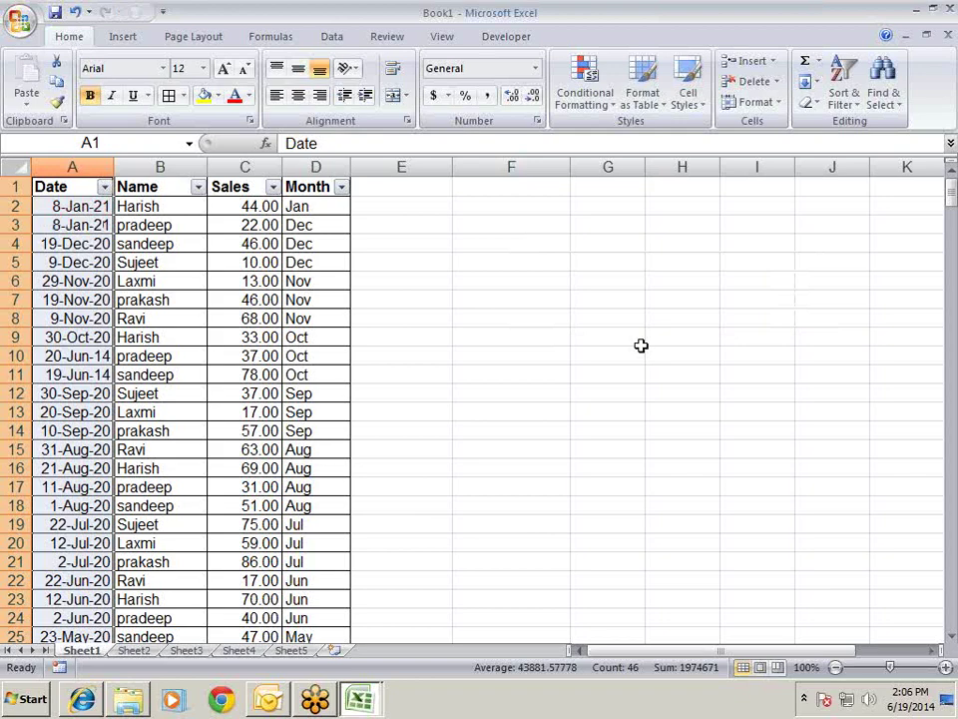
click(599, 95)
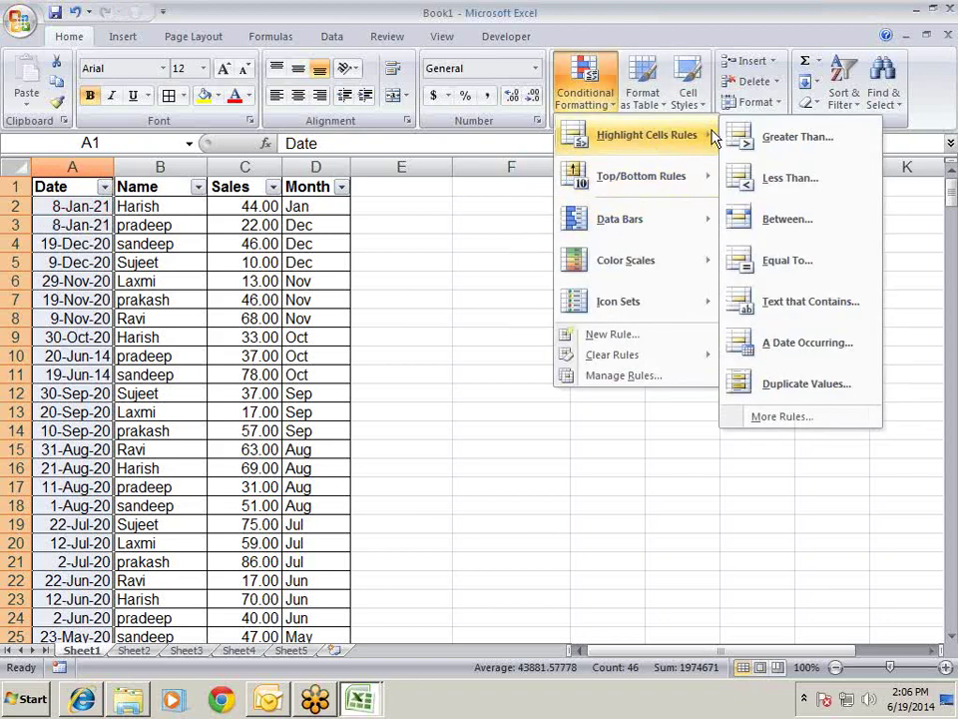
mouse_move(641, 177)
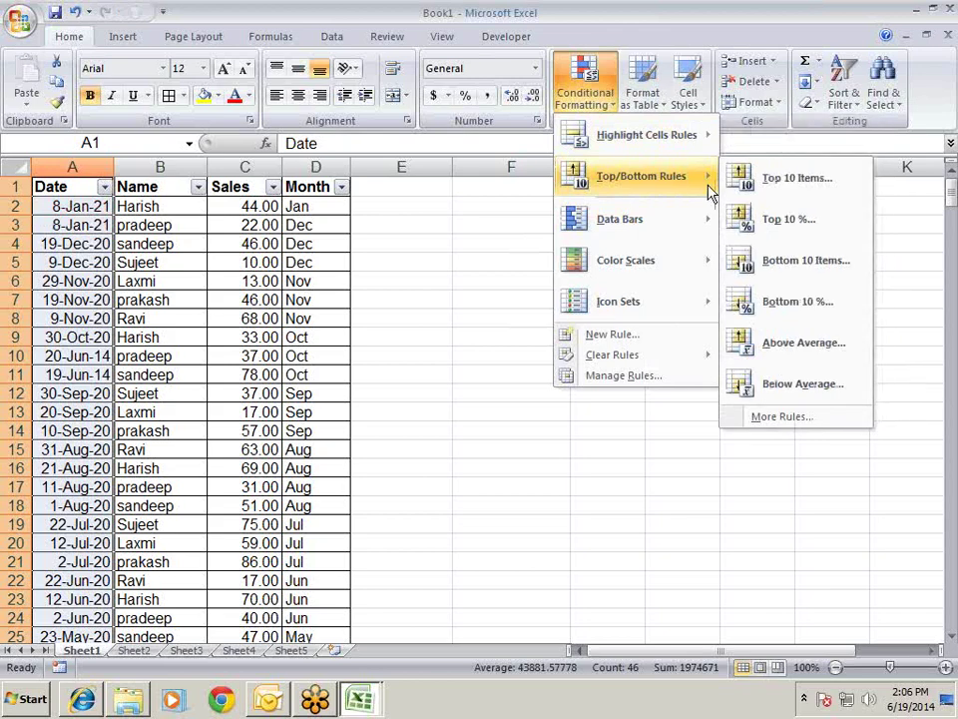
Step: Apply a Top 10 Items light-red highlight to the Sales column and scroll to check it
click(432, 434)
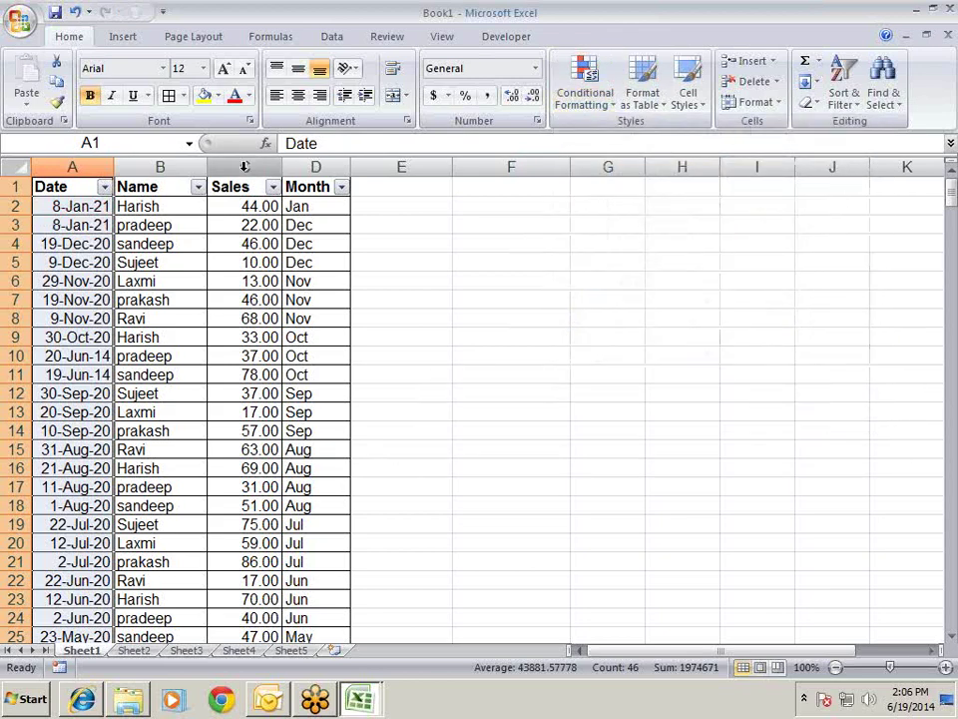
click(244, 167)
click(590, 88)
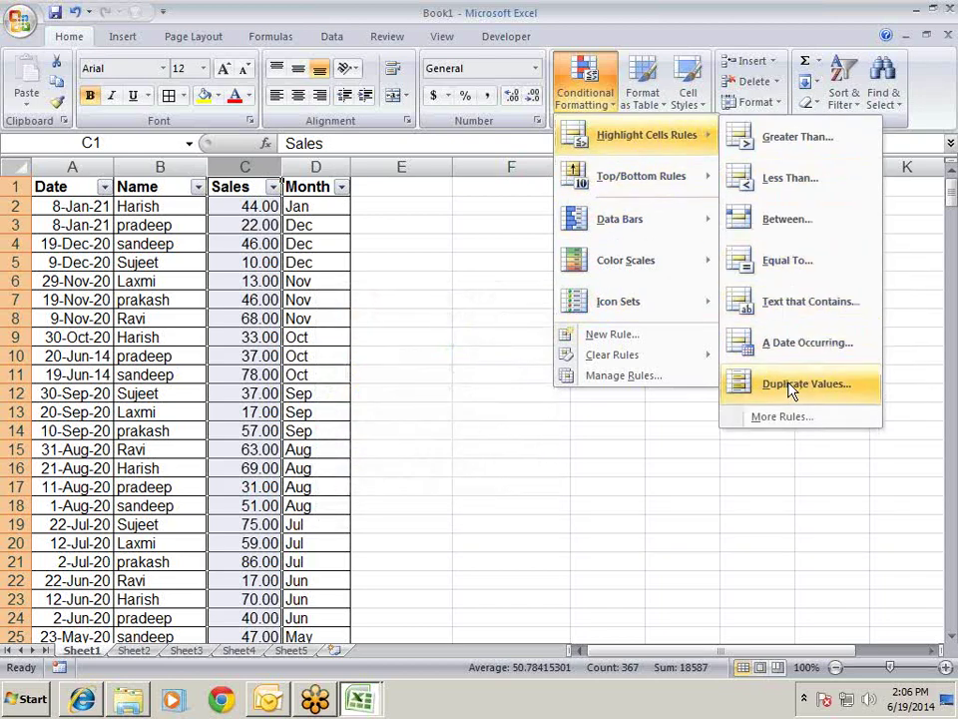
mouse_move(641, 176)
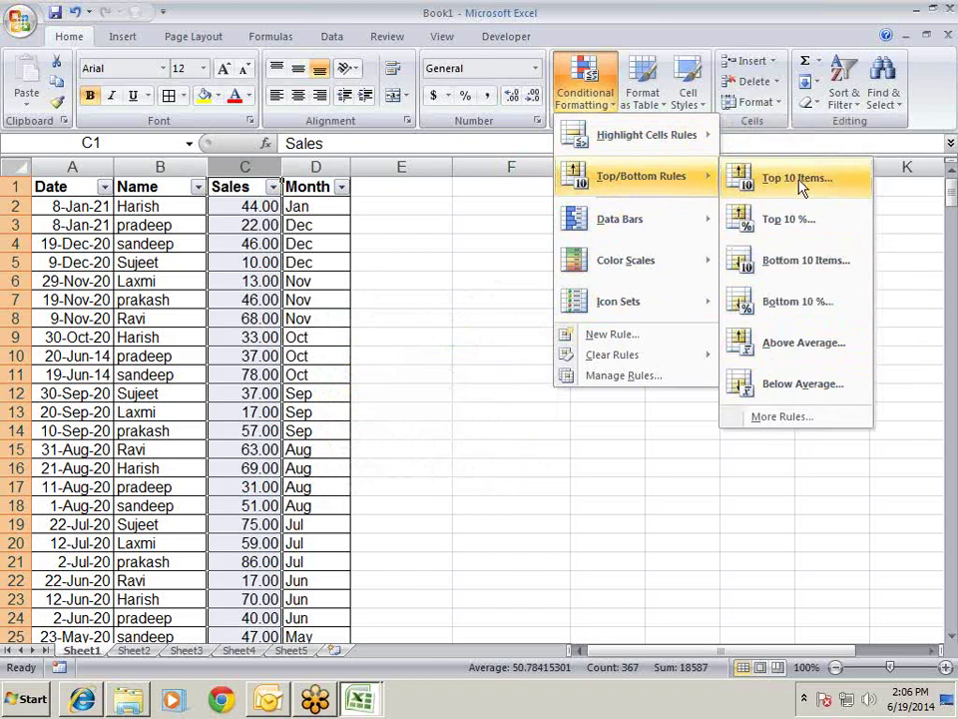
click(802, 181)
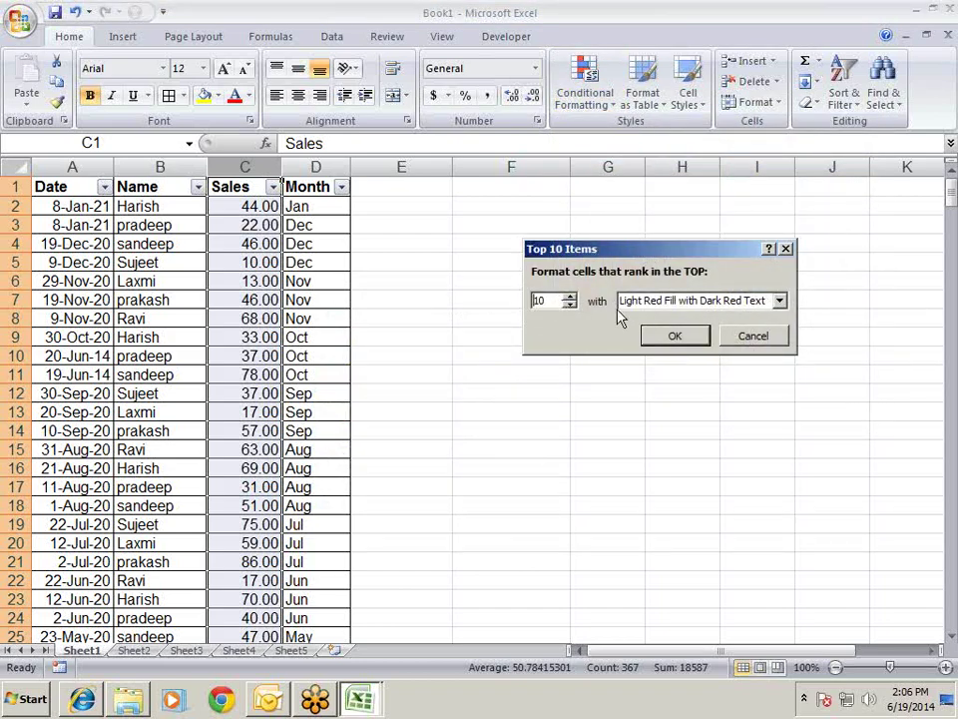
click(671, 339)
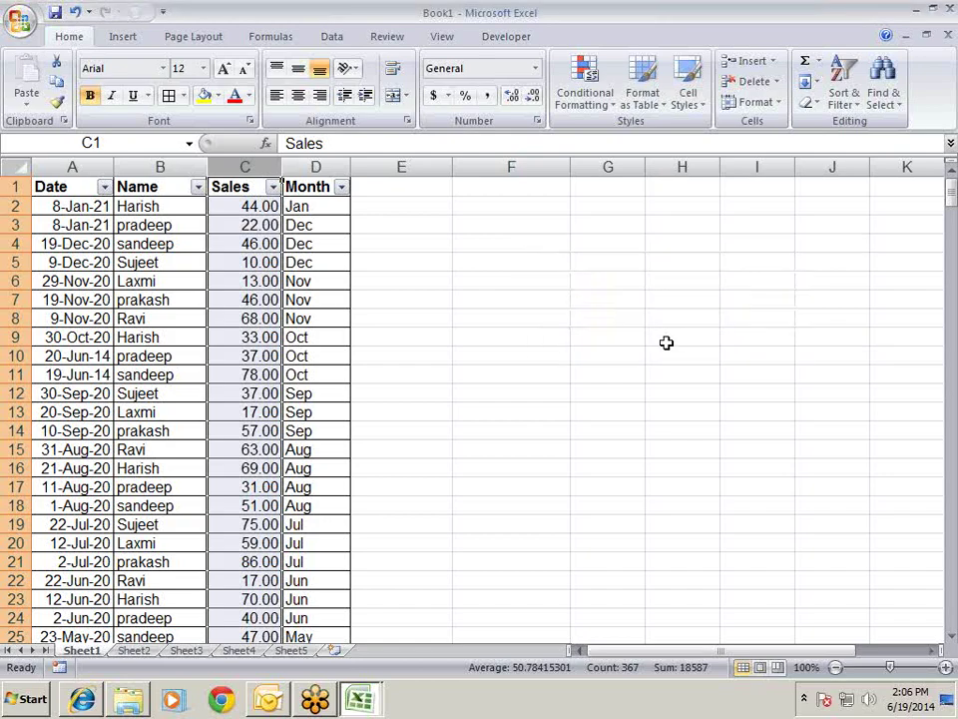
scroll(488, 329, down, 8)
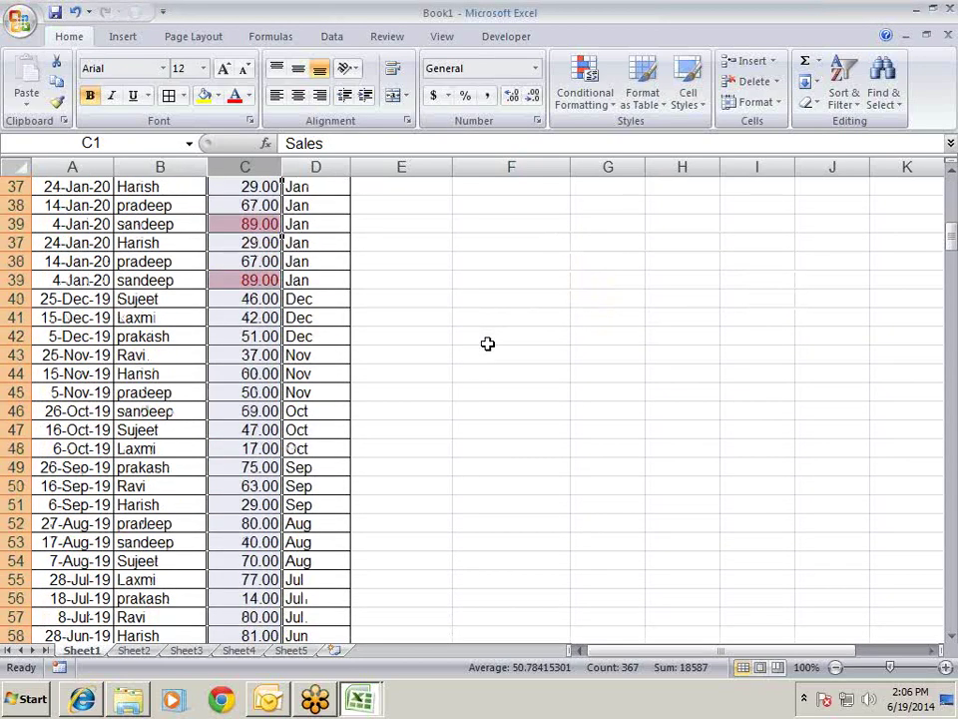
scroll(266, 429, down, 1)
scroll(250, 431, down, 2)
scroll(250, 450, down, 8)
scroll(399, 420, down, 1)
scroll(674, 318, up, 20)
click(604, 90)
mouse_move(639, 176)
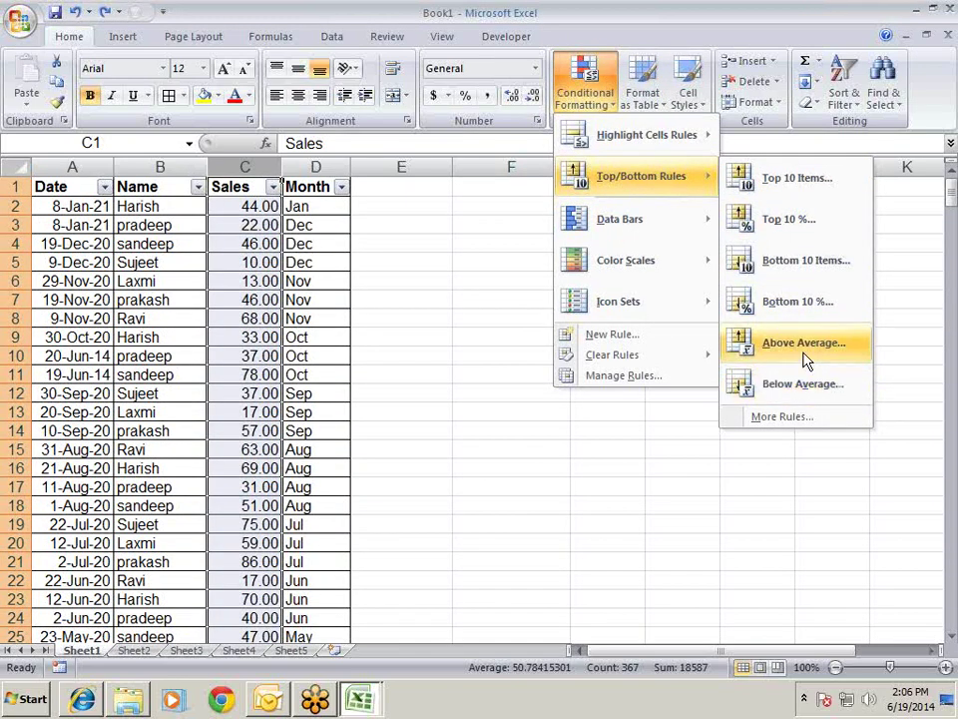
Step: Highlight the top 10% of Sales and filter the column to show only the pink rows
click(842, 222)
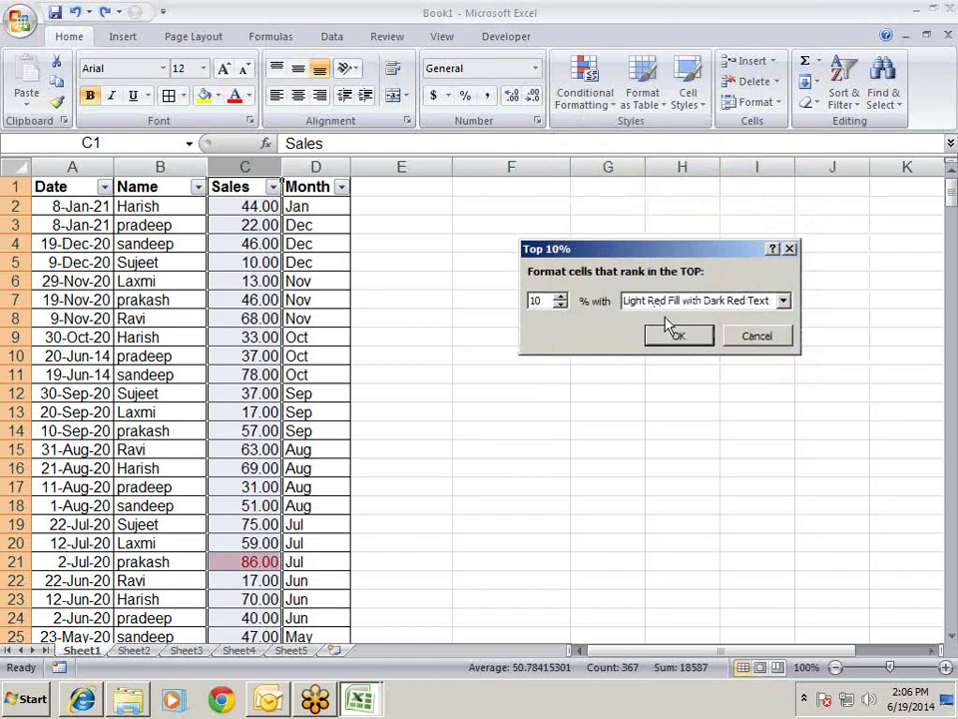
click(677, 336)
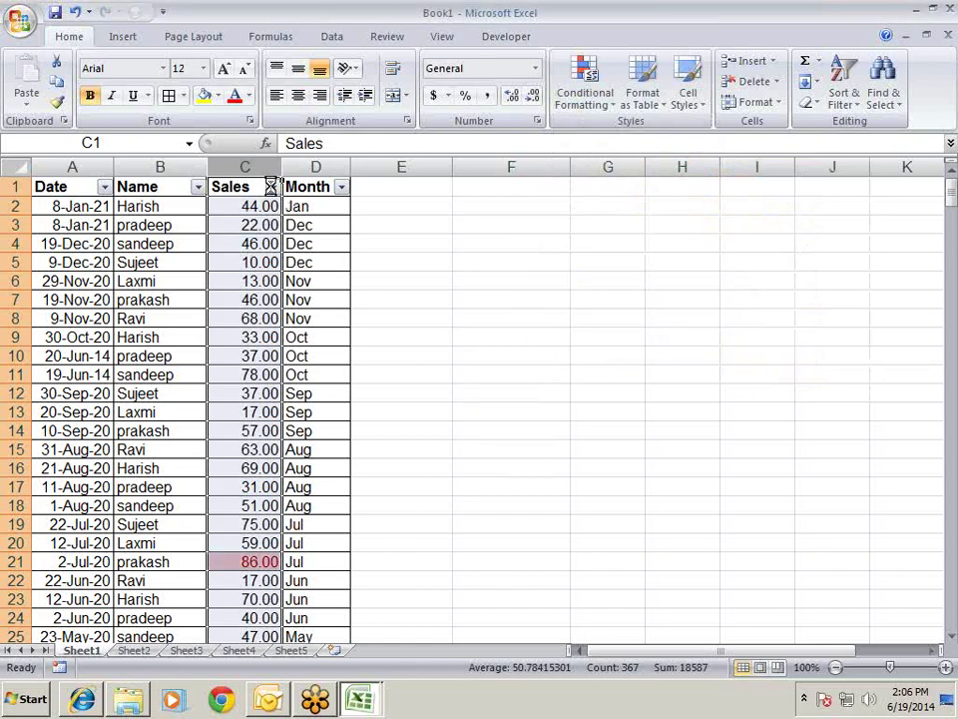
click(272, 187)
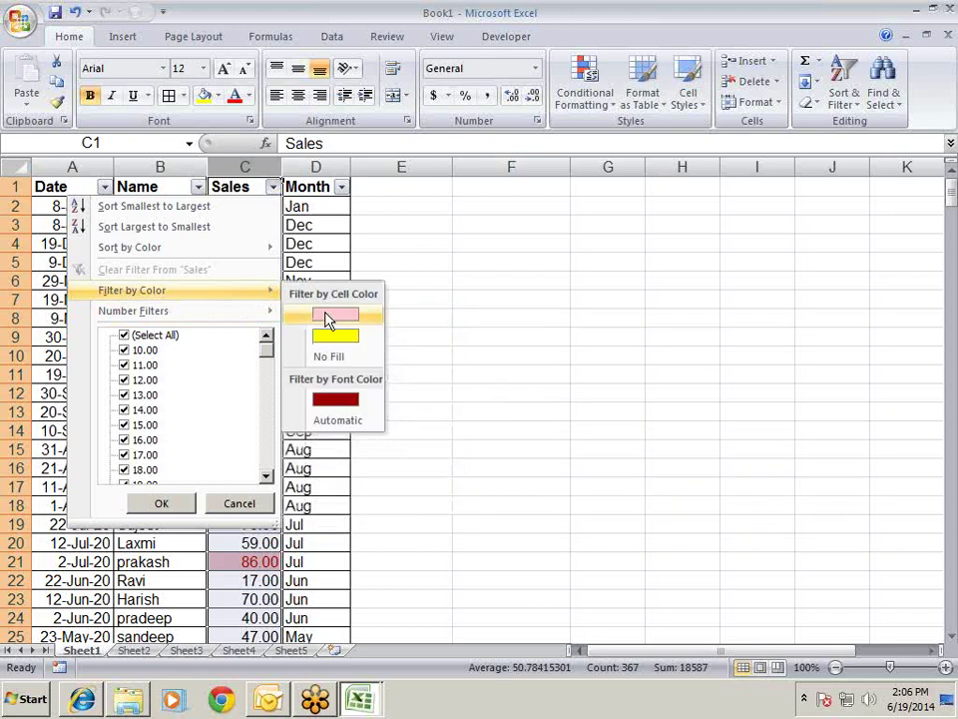
click(338, 317)
scroll(460, 346, down, 3)
scroll(467, 351, down, 2)
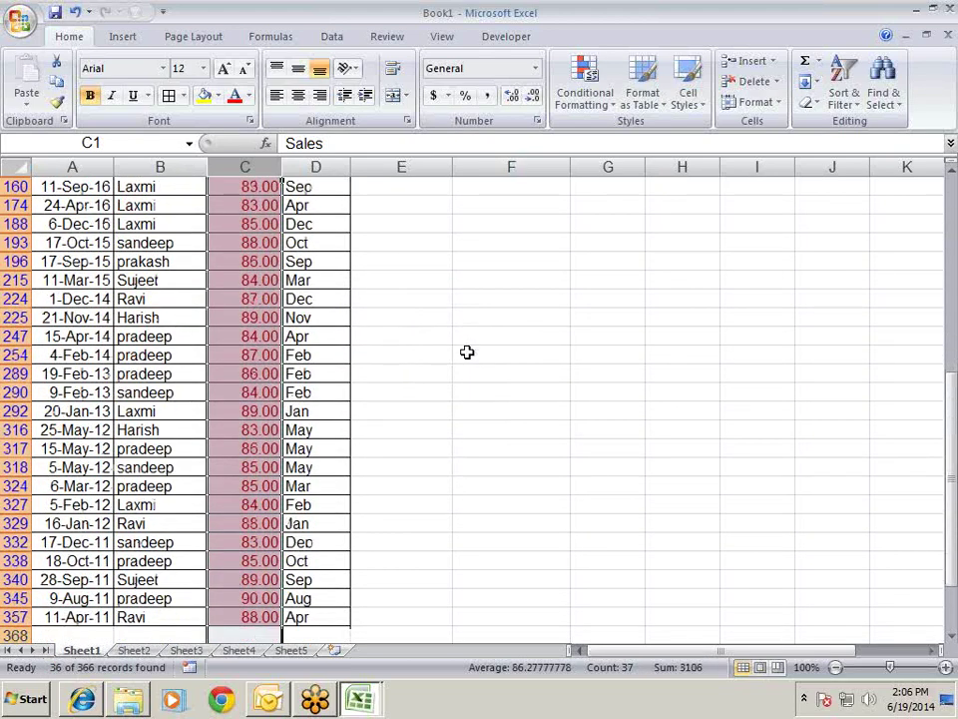
scroll(466, 351, up, 3)
scroll(467, 351, up, 2)
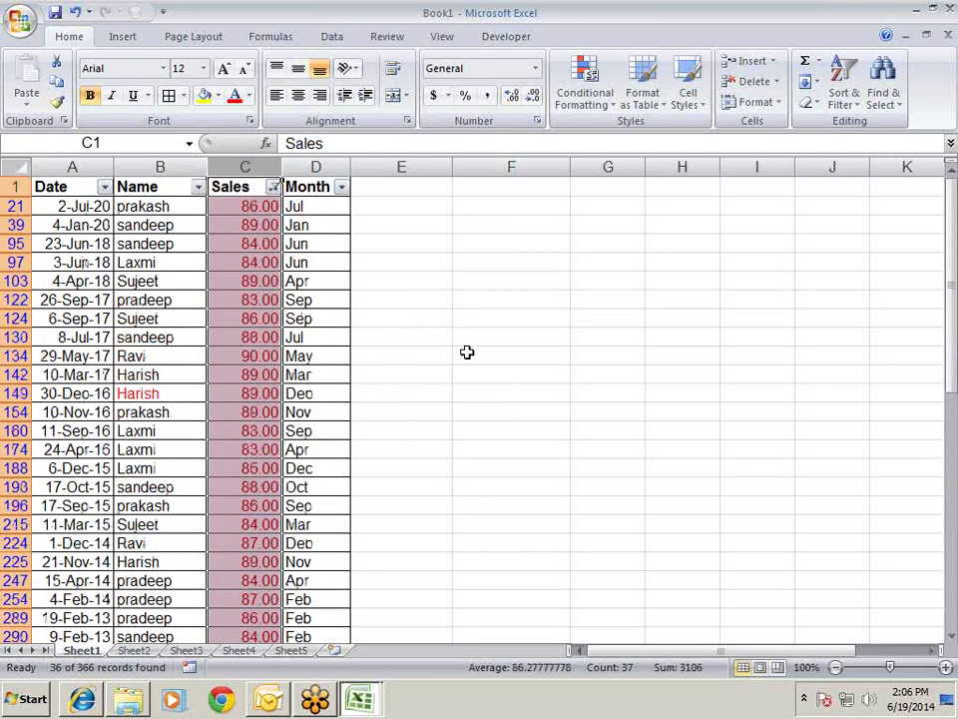
Step: Clear the Sales colour filter so all records show again
click(272, 186)
mouse_move(150, 289)
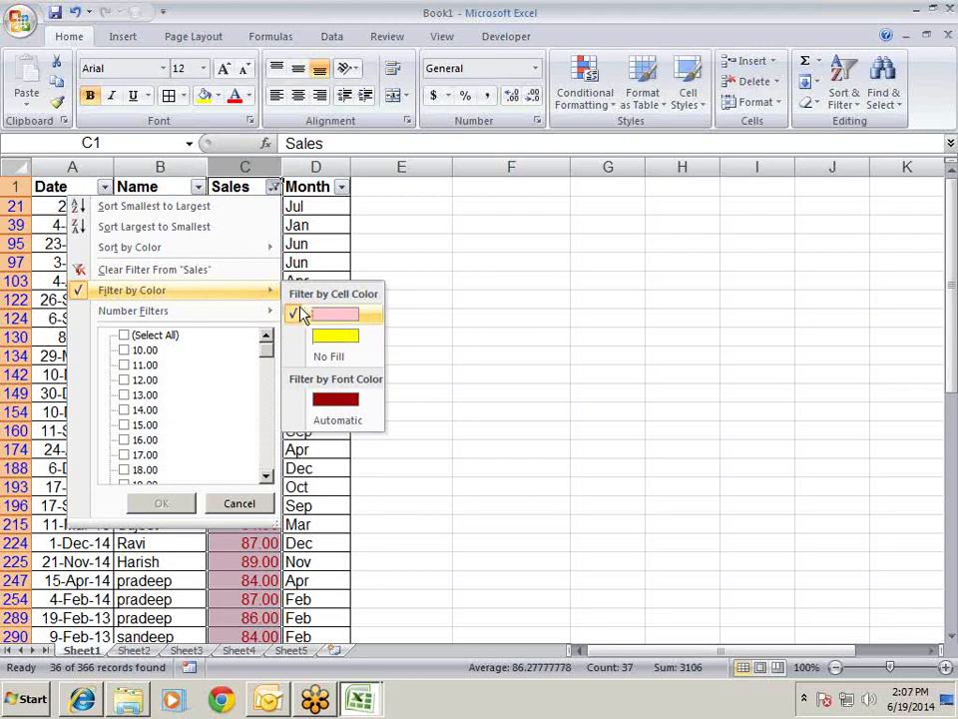
click(345, 315)
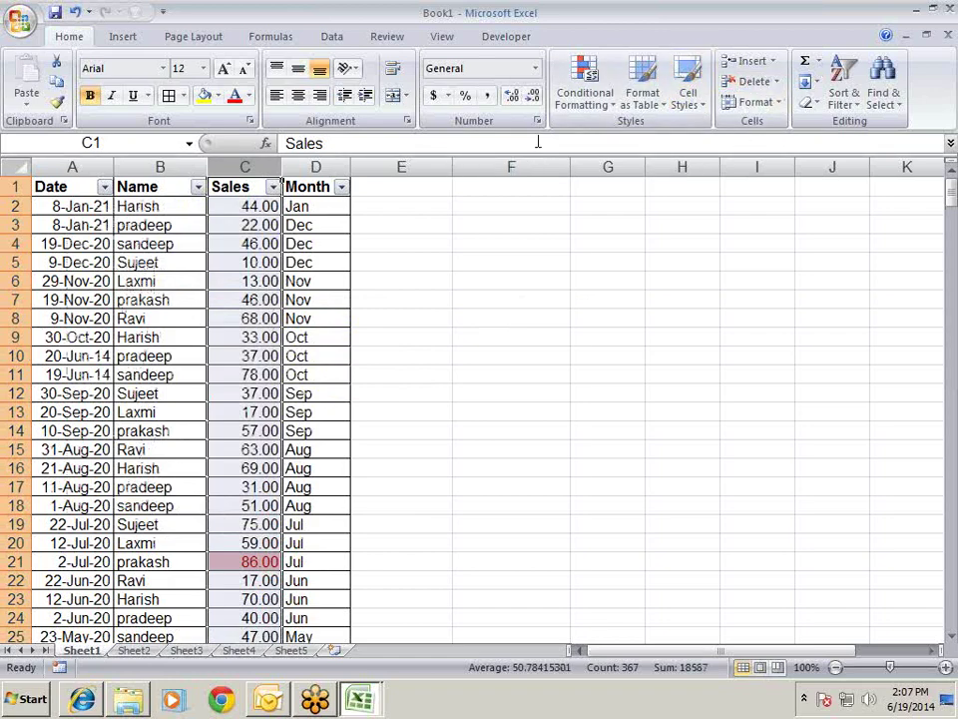
key(ctrl+z)
key(ctrl+y)
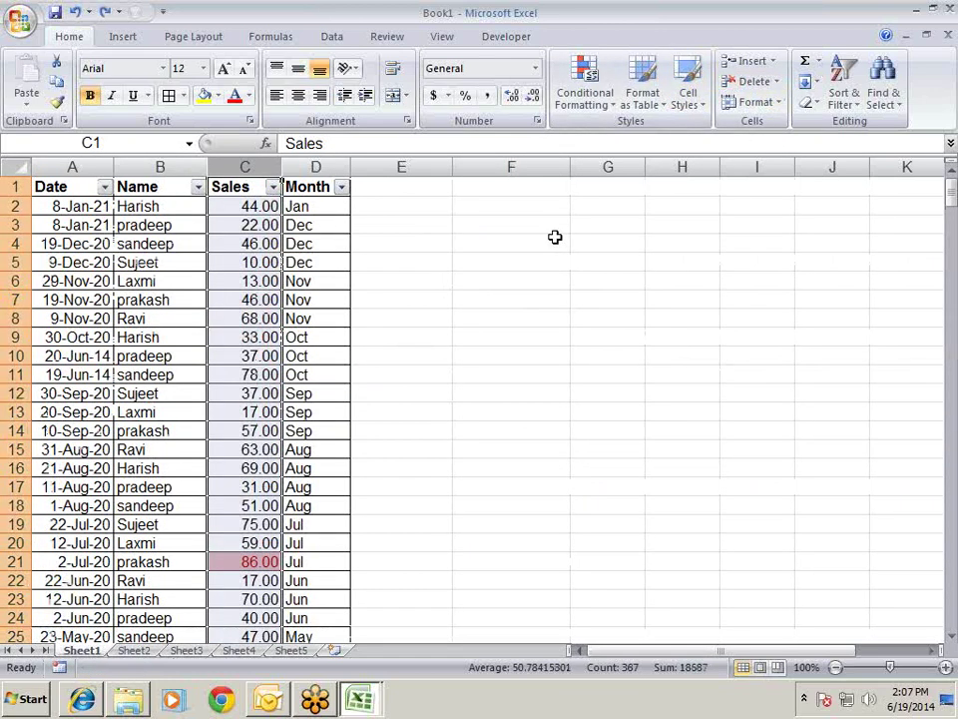
Step: Preview an Above Average Sales highlight and cancel it, then apply blue data bars to Sales
click(587, 90)
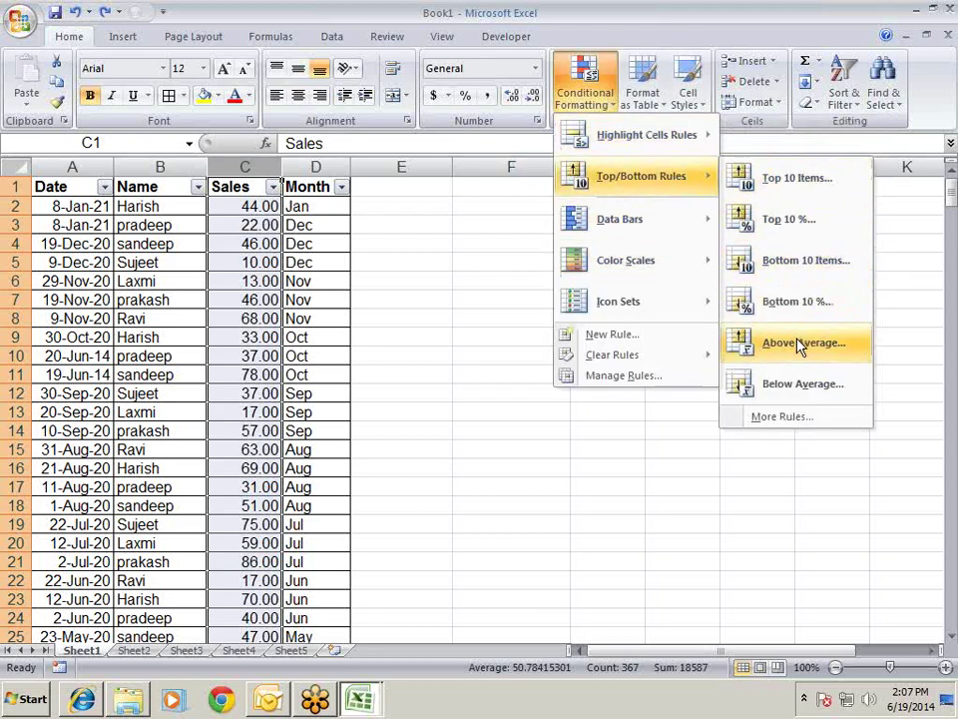
click(798, 344)
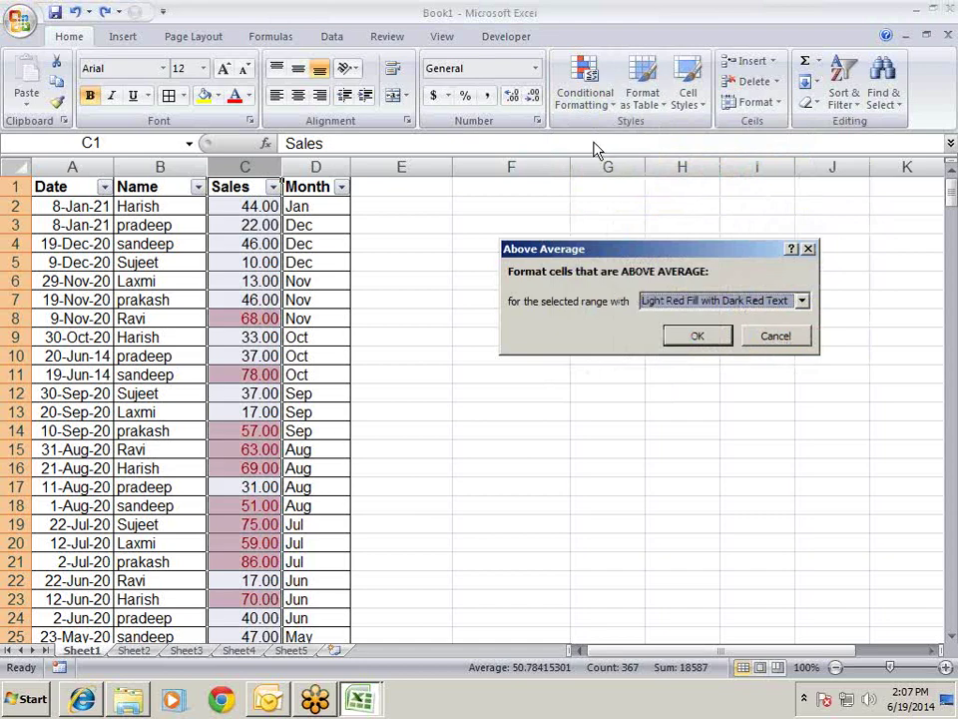
key(Escape)
click(586, 90)
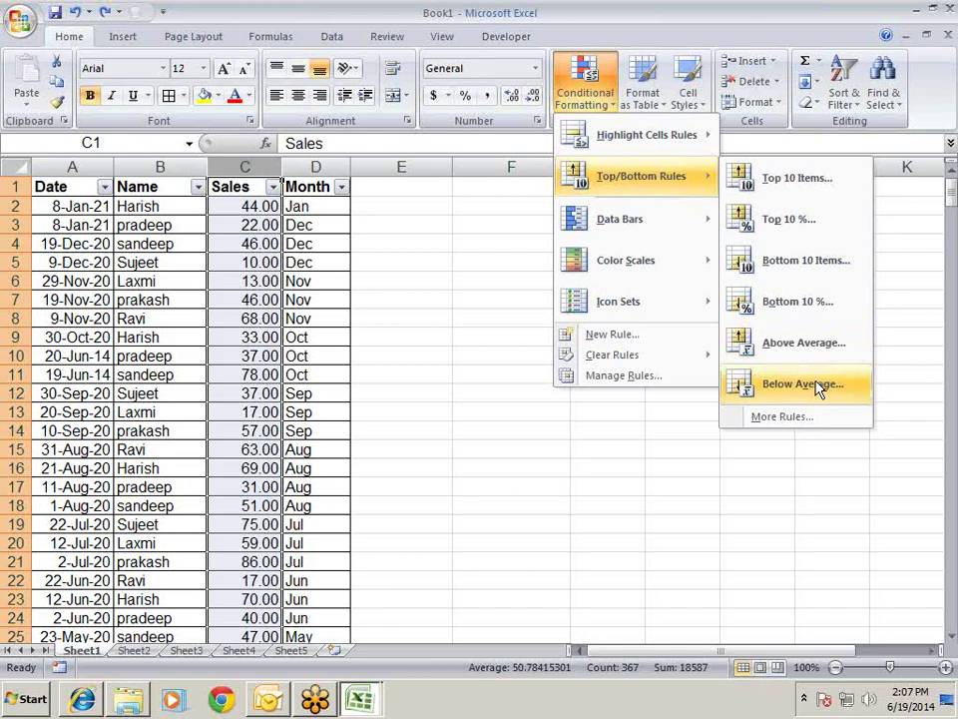
mouse_move(619, 219)
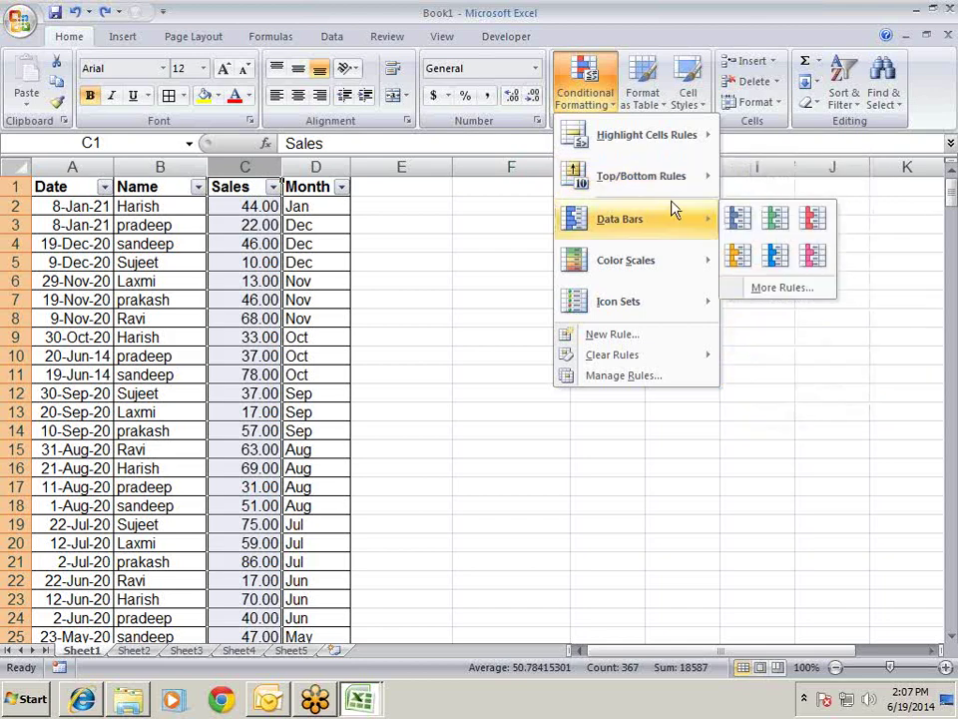
click(739, 218)
Step: Change the Sales value in C2 to 50, trying 10 and 90 first
click(462, 317)
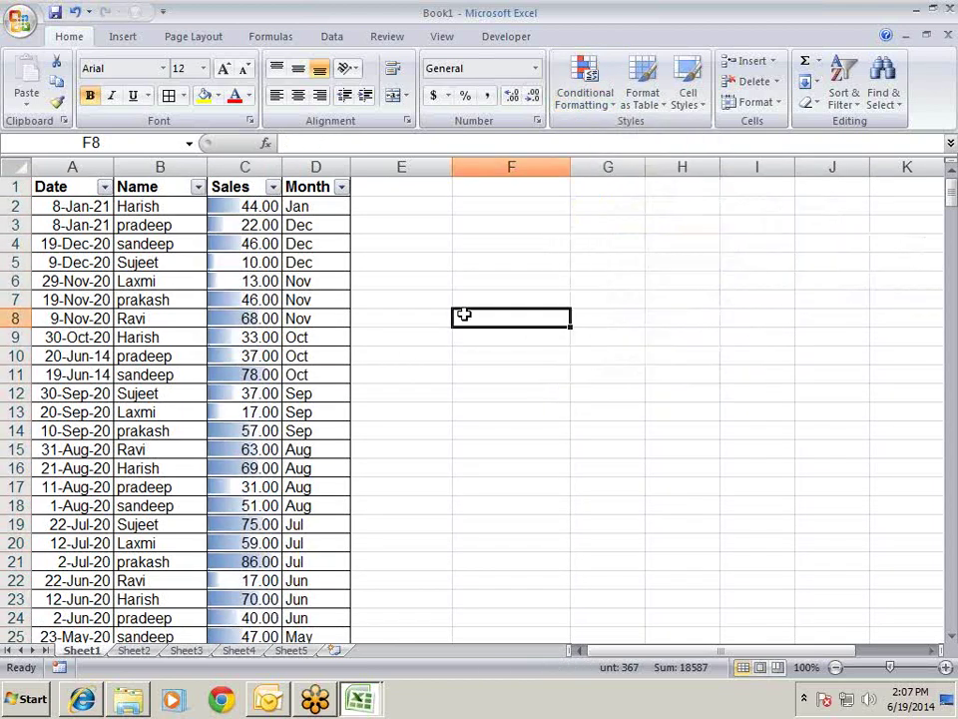
click(240, 206)
text(10)
key(Return)
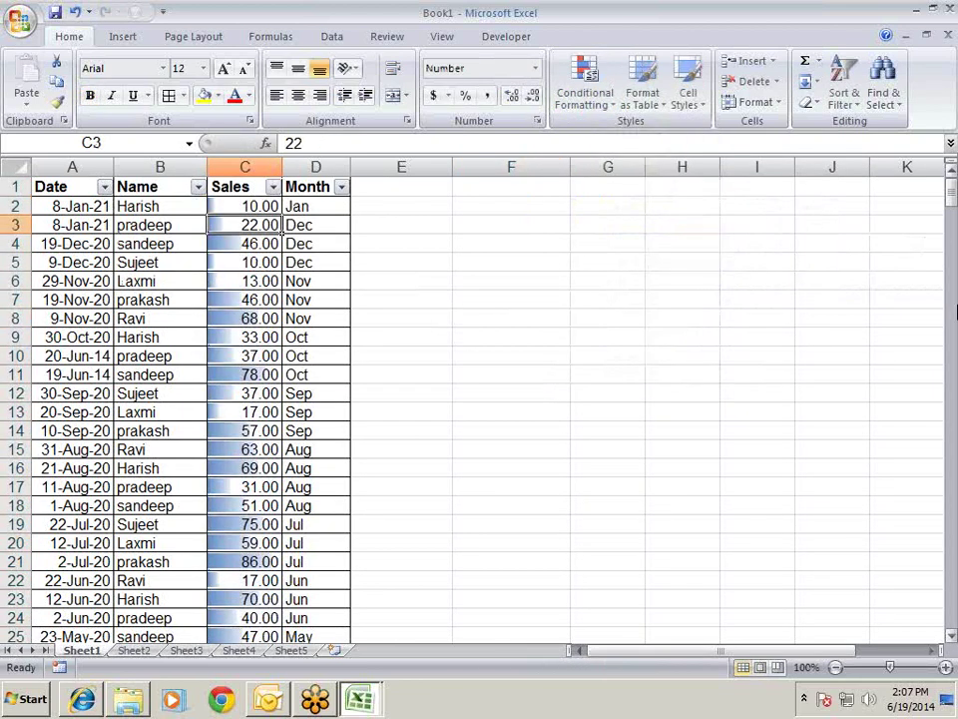
key(Up)
text(90)
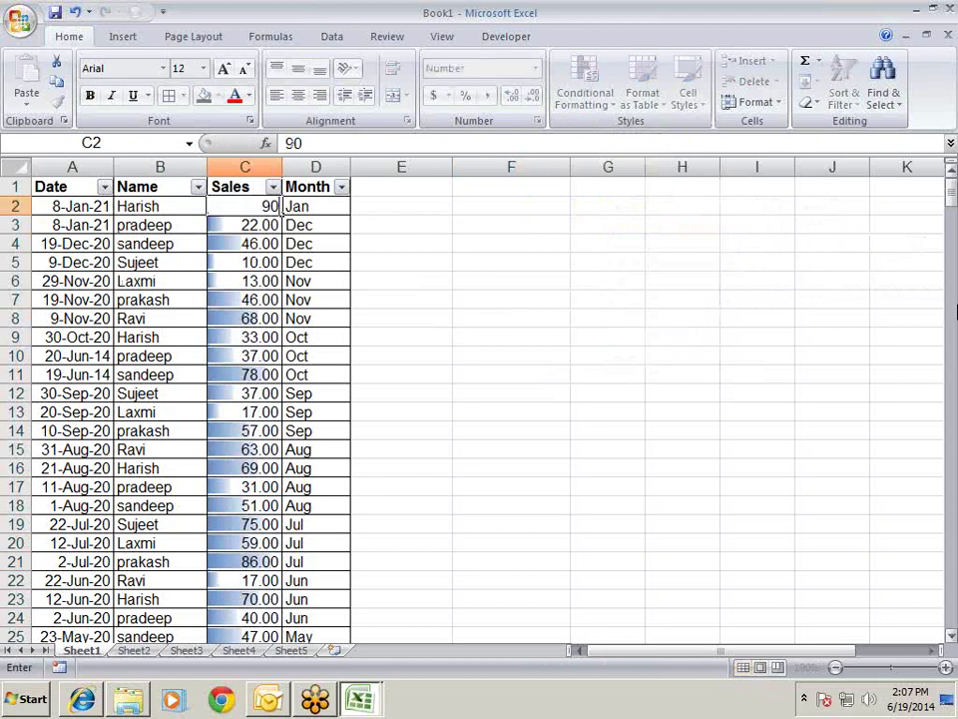
key(Return)
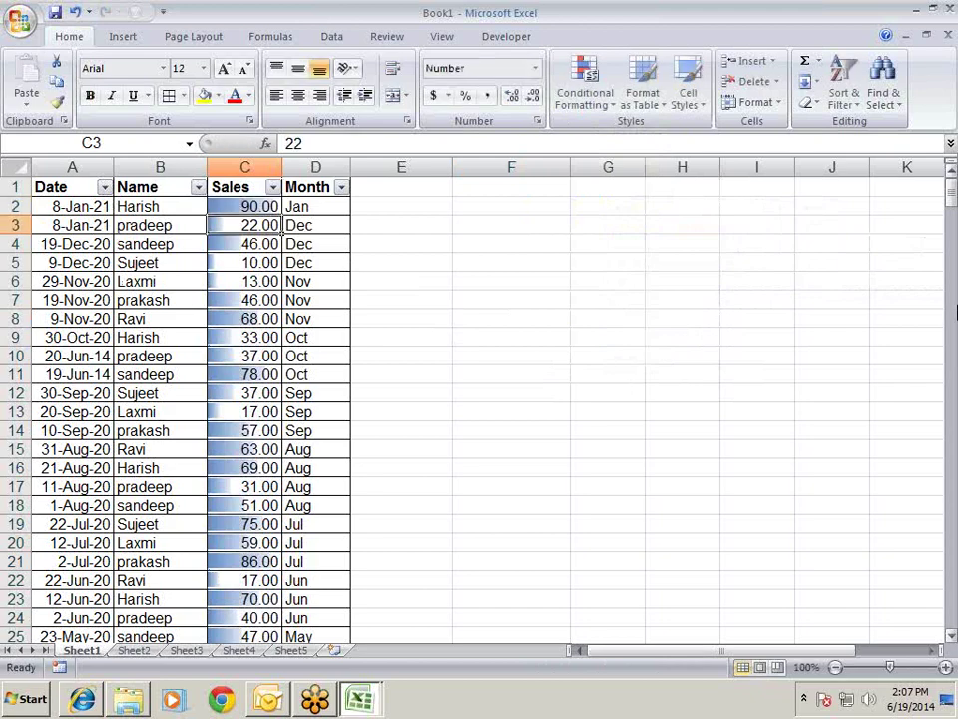
key(Up)
text(50)
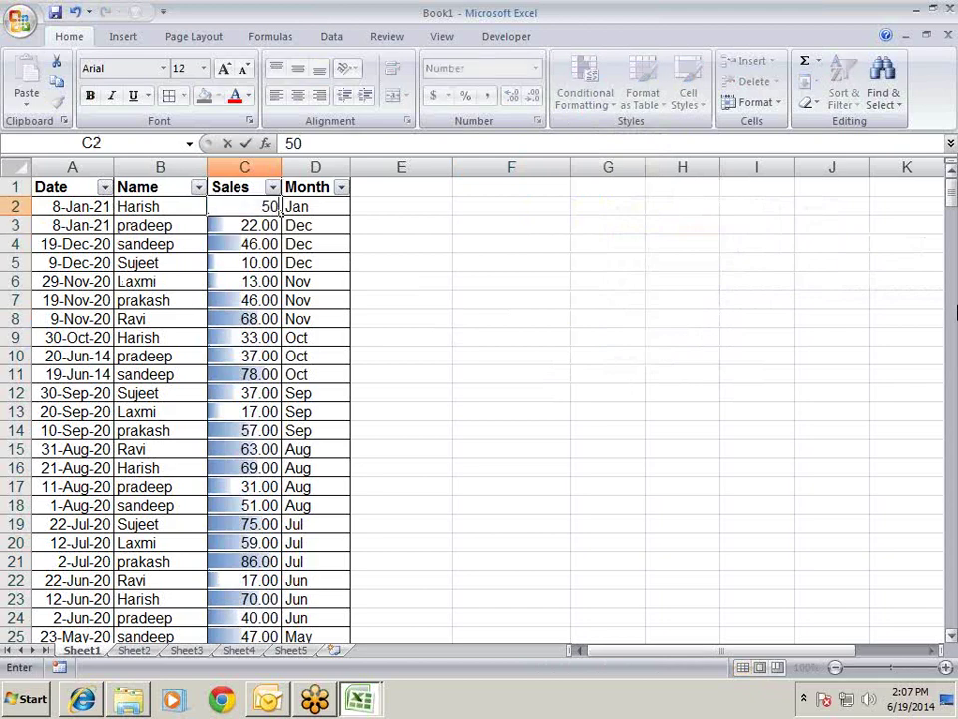
key(Return)
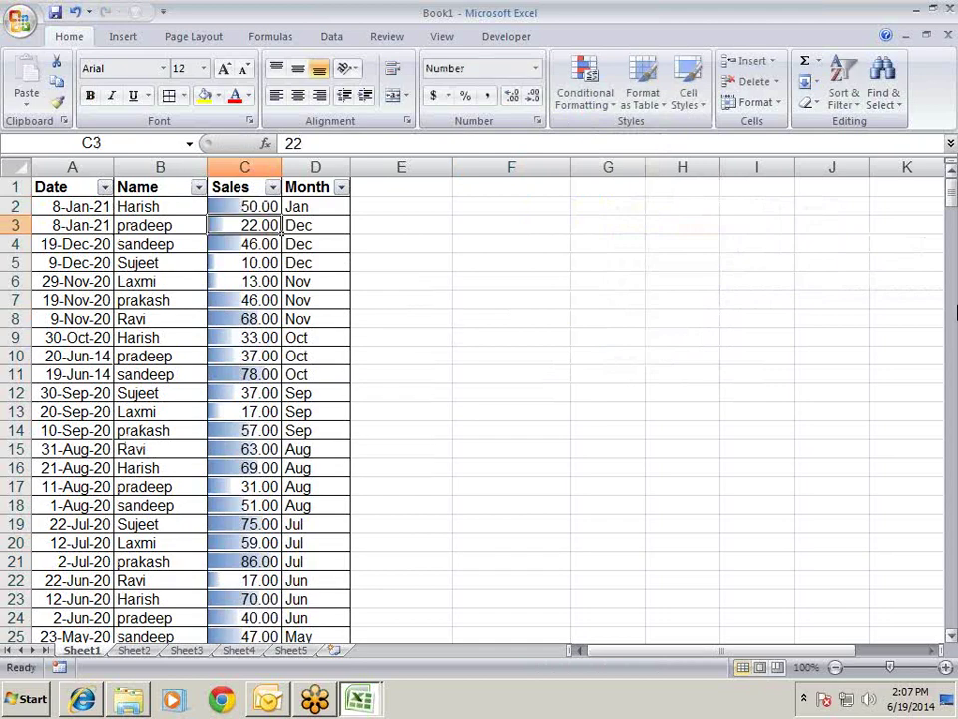
Step: Select all Sales values from C2 down to C368 and scroll back to the top
key(Down)
key(Down)
key(Down)
key(Down)
key(Down)
key(Down)
key(Down)
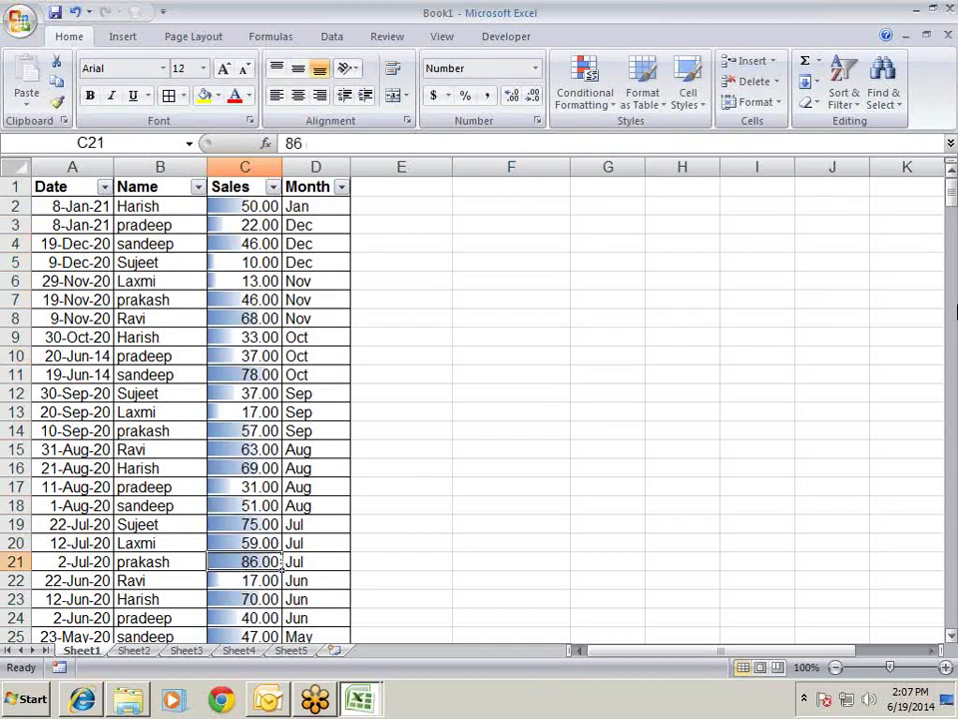
key(Down)
key(Down)
key(Up)
key(Up)
key(Up)
key(Up)
key(Down)
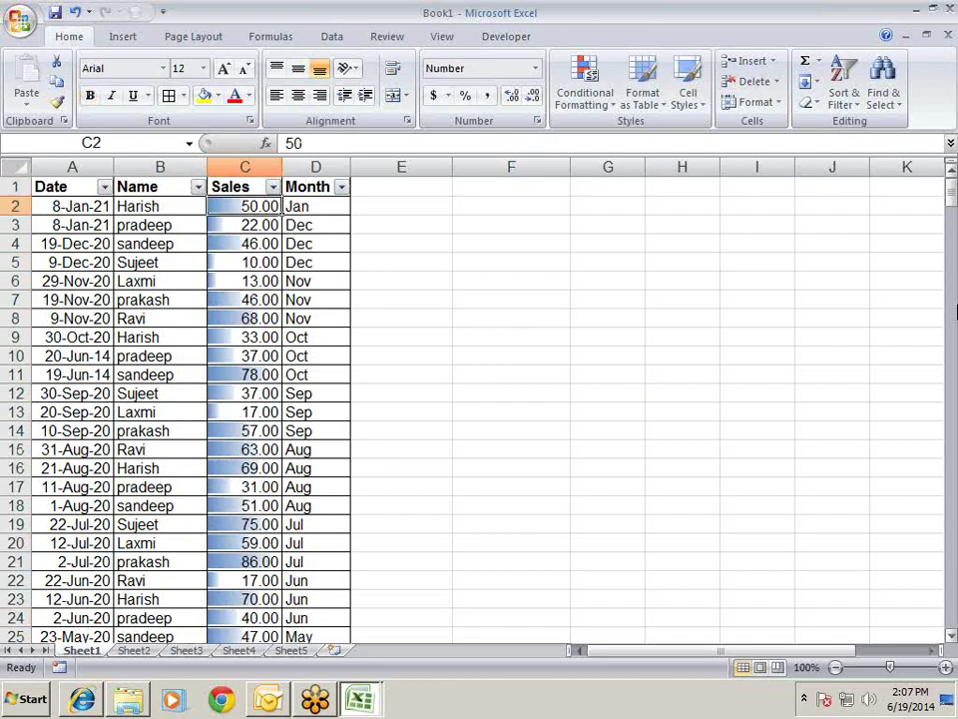
key(ctrl+shift+Down)
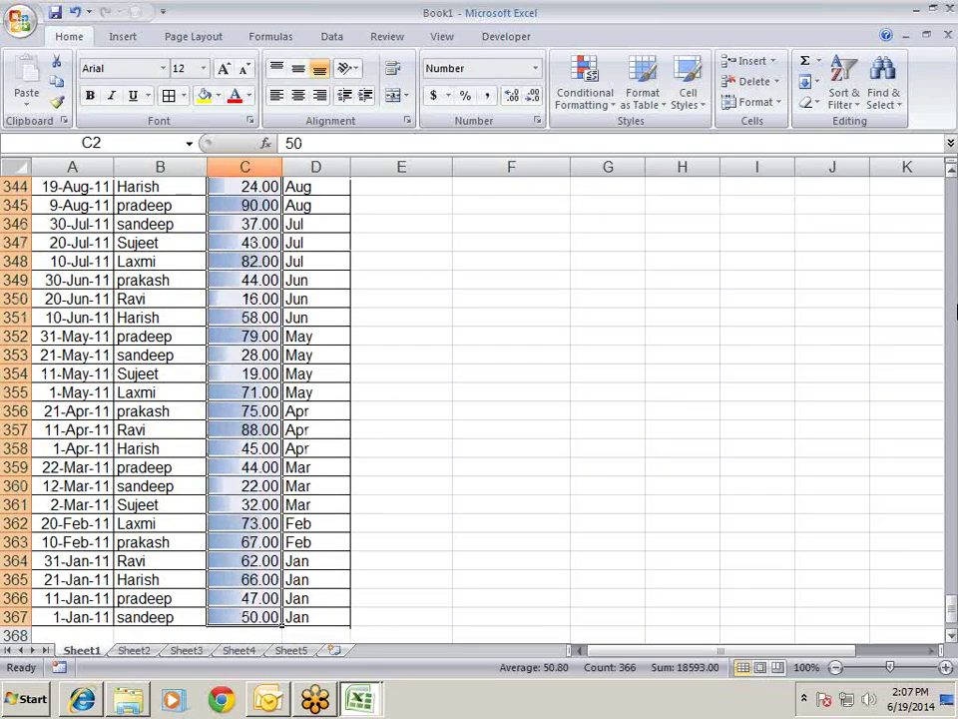
scroll(955, 312, up, 6)
scroll(956, 313, up, 10)
scroll(956, 309, up, 10)
scroll(956, 309, up, 10)
scroll(956, 309, up, 18)
scroll(956, 310, up, 10)
scroll(955, 309, up, 12)
scroll(956, 310, up, 17)
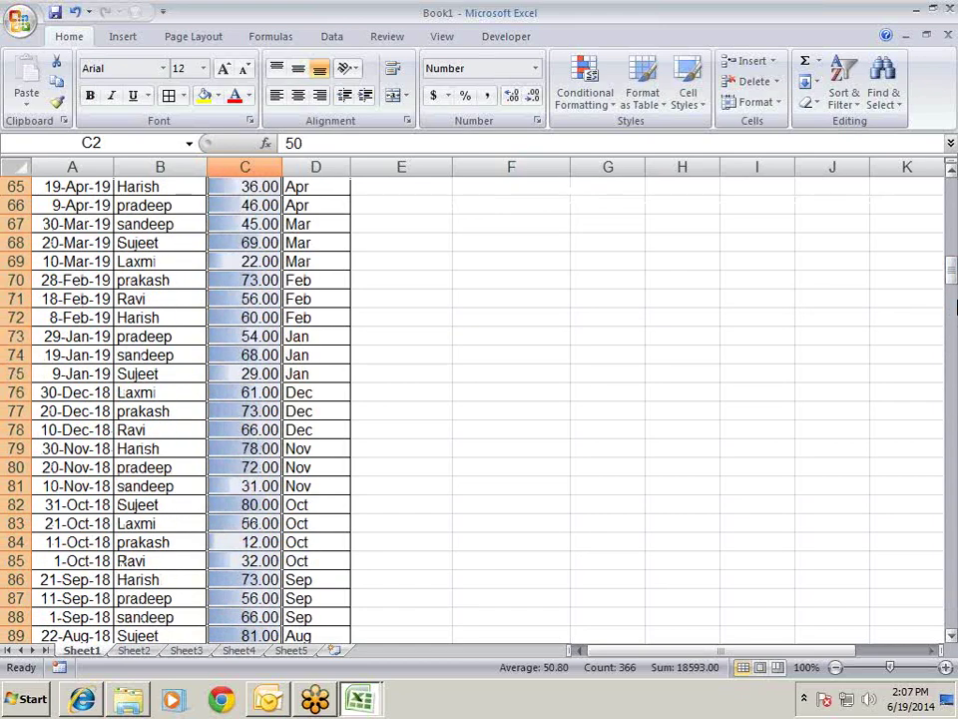
scroll(955, 310, up, 13)
scroll(955, 310, up, 9)
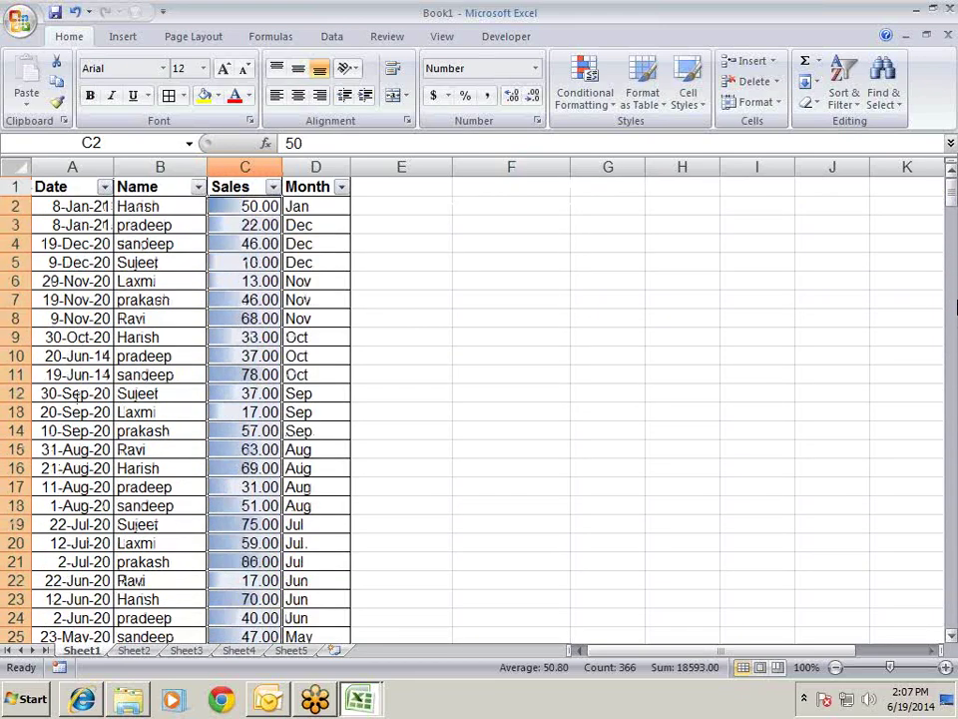
Step: Delete the Data Bar rule from the Sales column in the rules manager
click(607, 95)
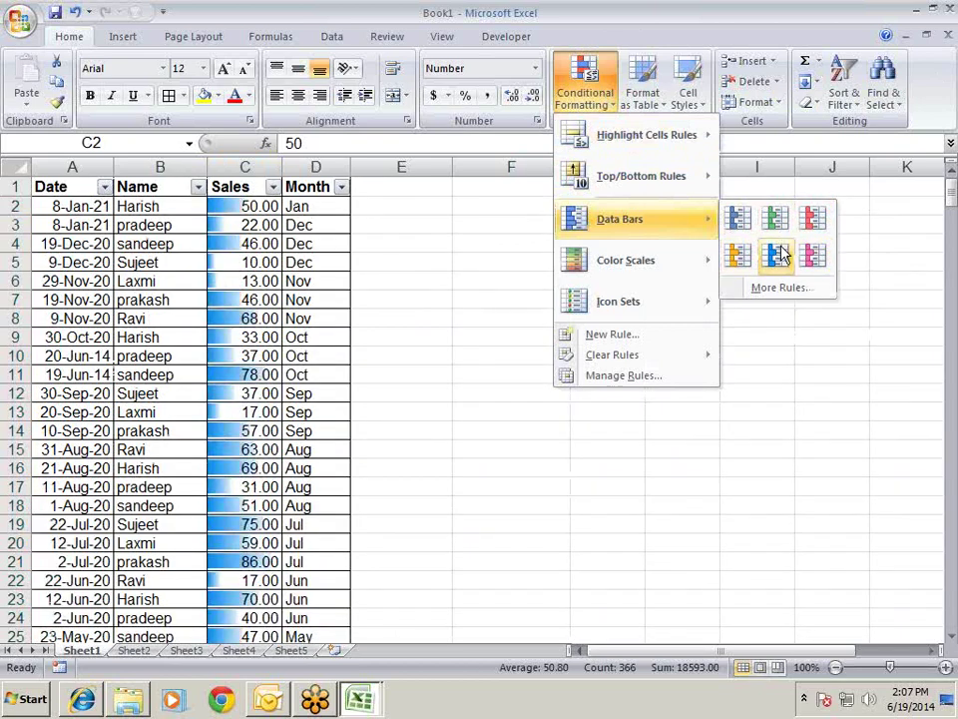
mouse_move(626, 260)
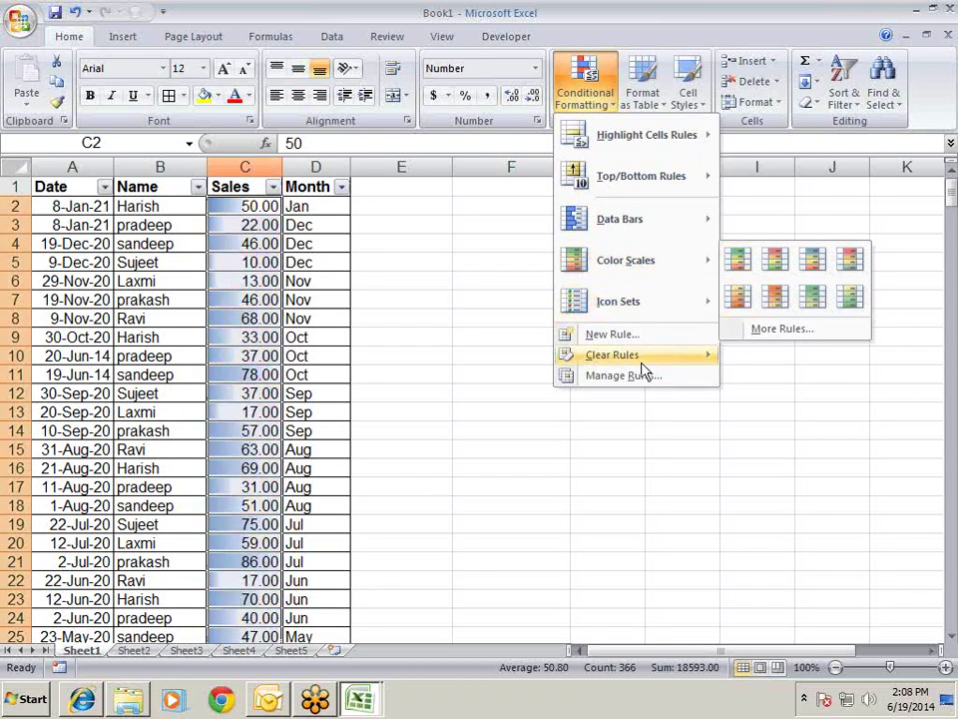
click(644, 374)
click(536, 269)
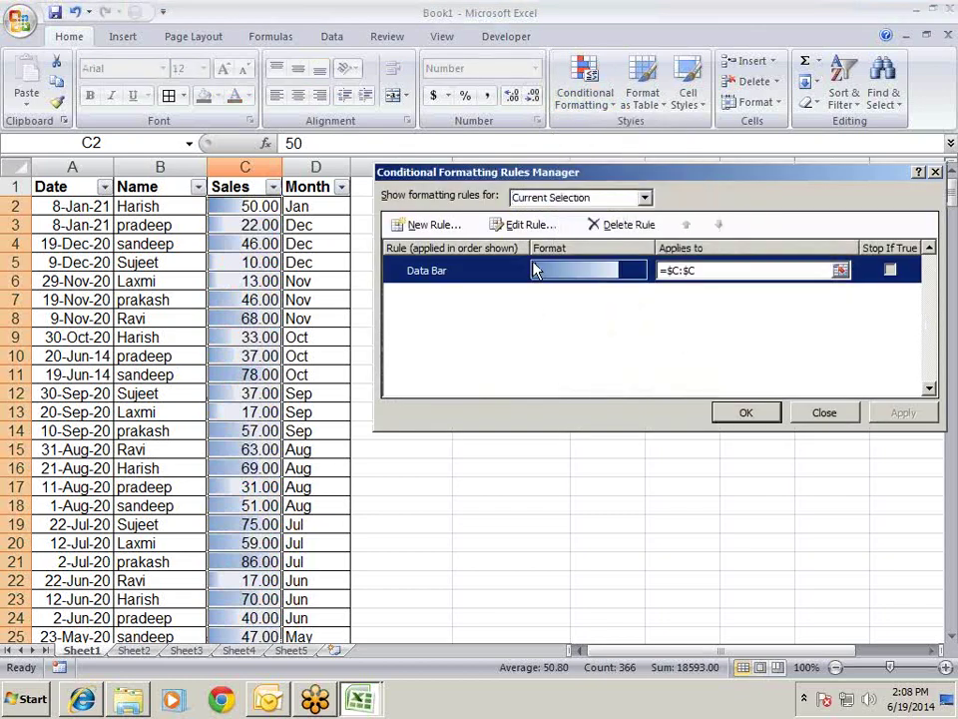
click(611, 225)
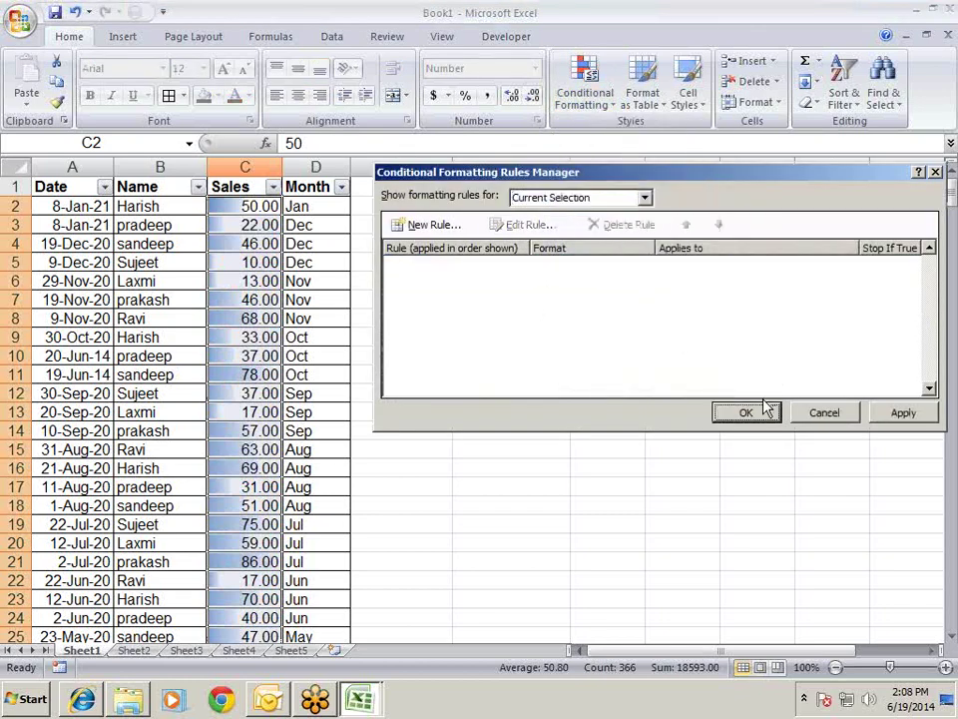
click(744, 412)
click(585, 90)
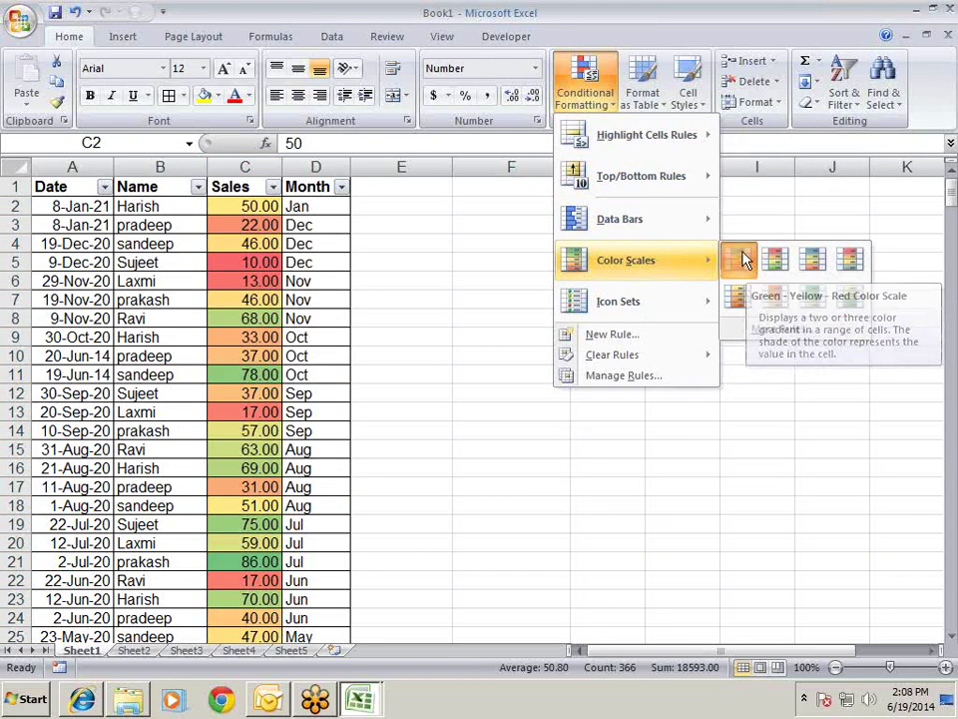
Step: Apply the Green-Yellow-Red colour scale to Sales and test C2 with 10, 50 and 90
click(740, 259)
click(425, 220)
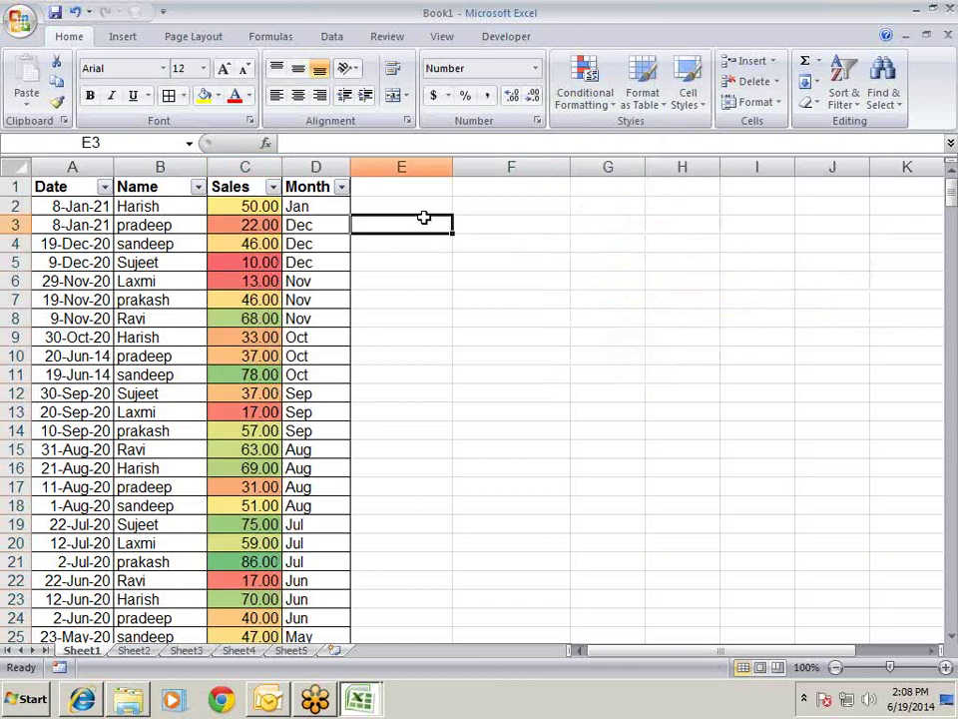
click(261, 219)
click(277, 205)
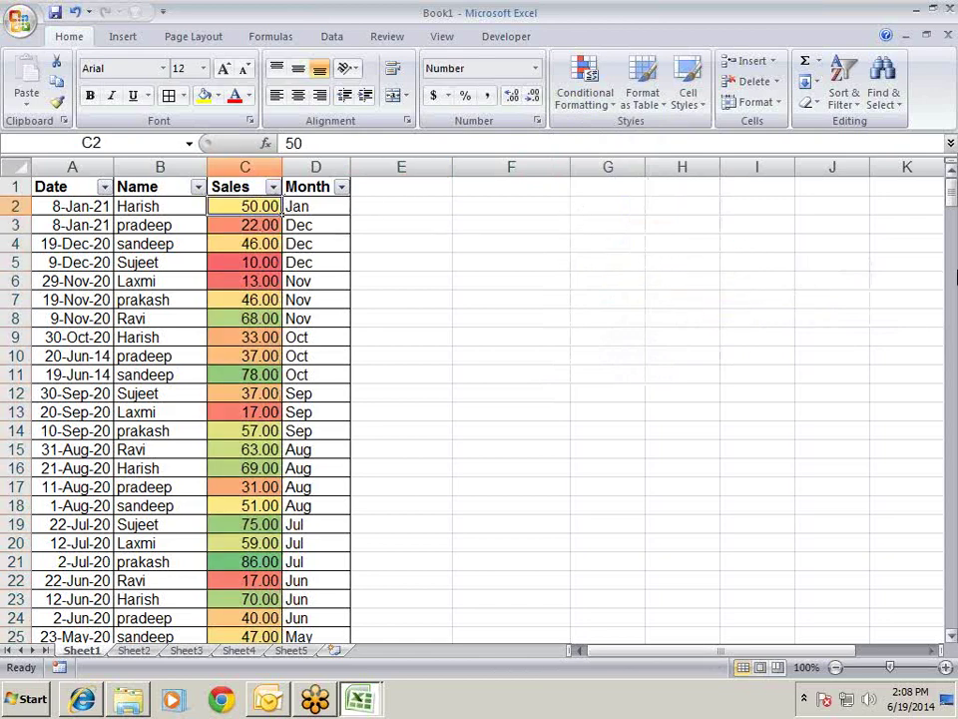
text(10)
key(Return)
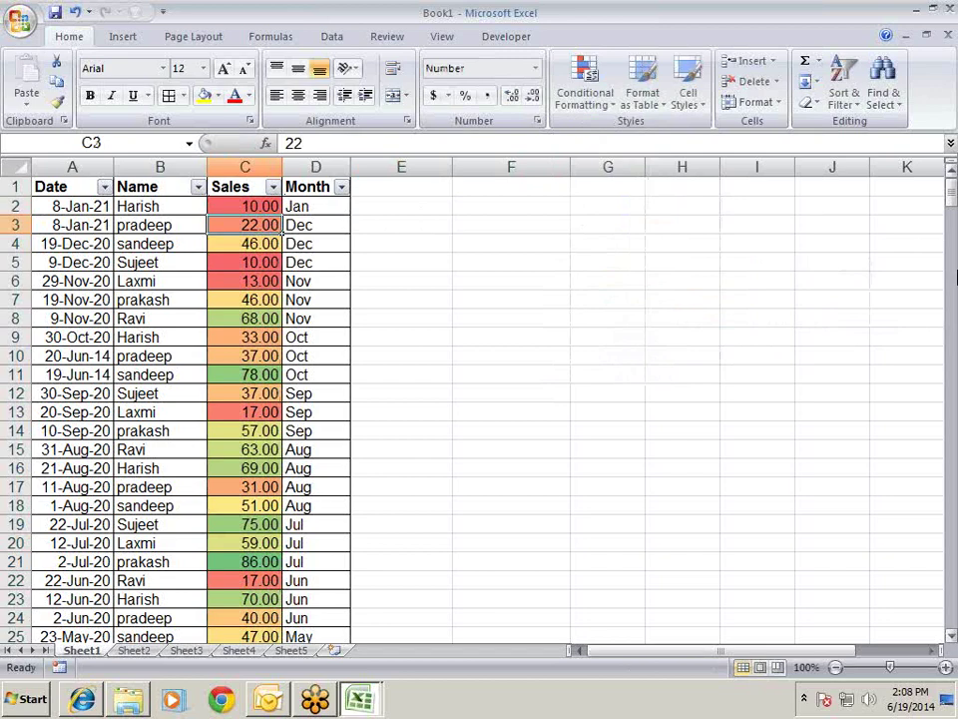
click(280, 208)
text(50)
key(Return)
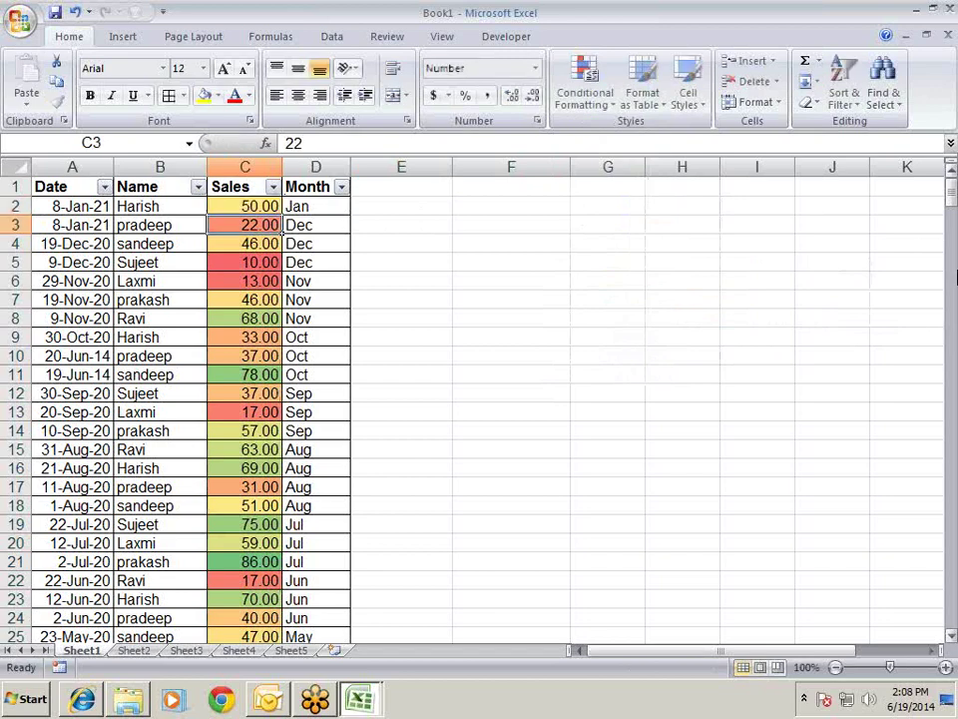
click(280, 208)
text(90)
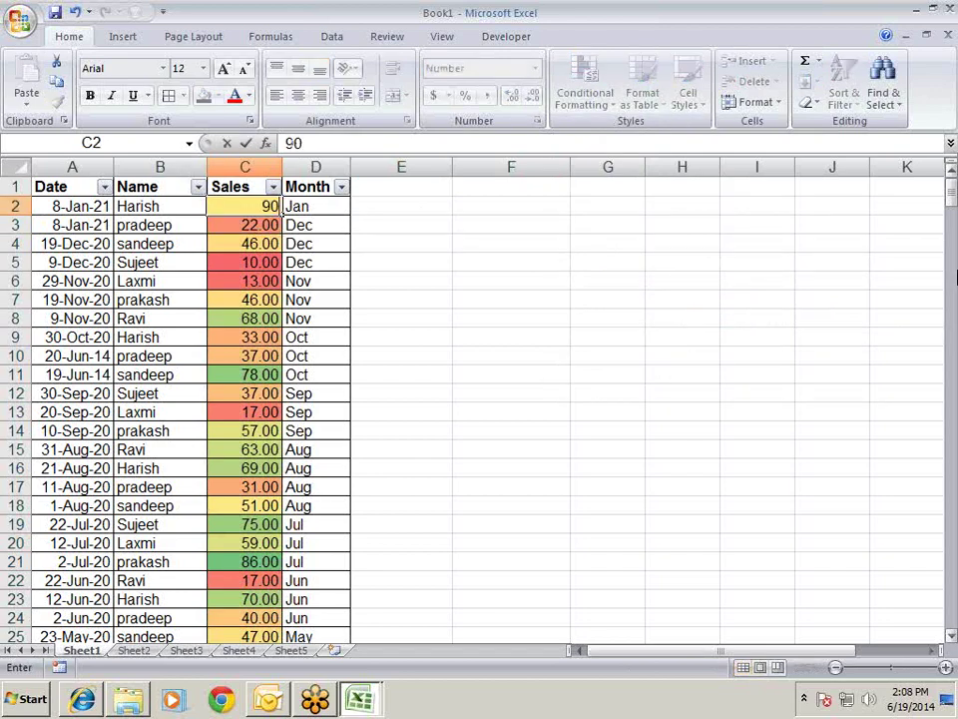
key(Return)
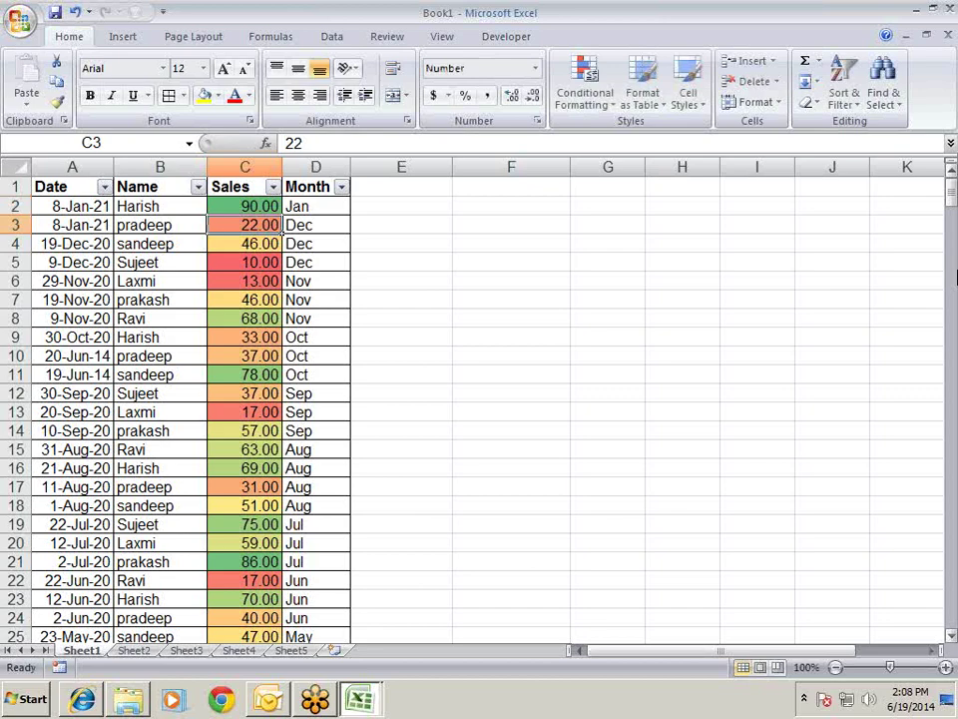
Step: Step C2 through 10, 15, 20, 30, 45, 50, 60, 75 and 90 to watch its colour change
click(282, 209)
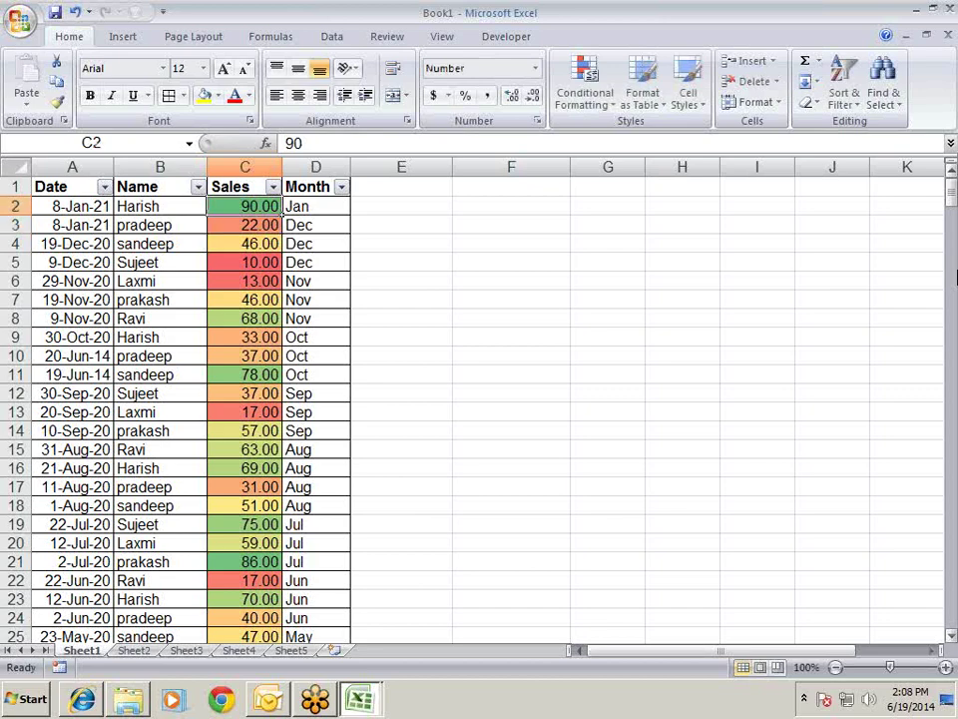
text(10)
key(Return)
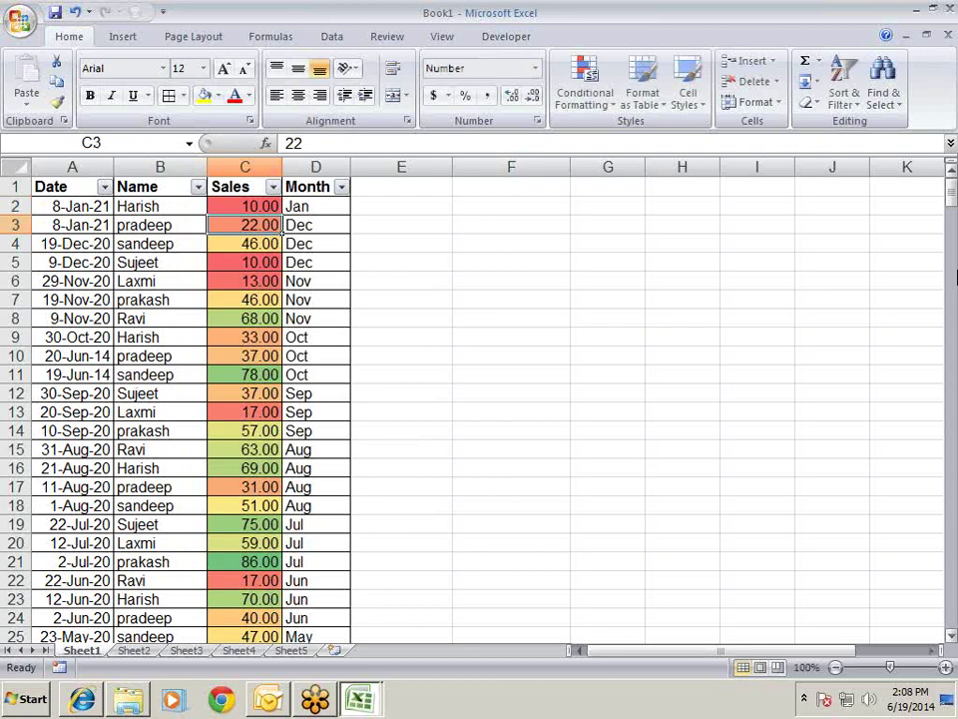
click(280, 212)
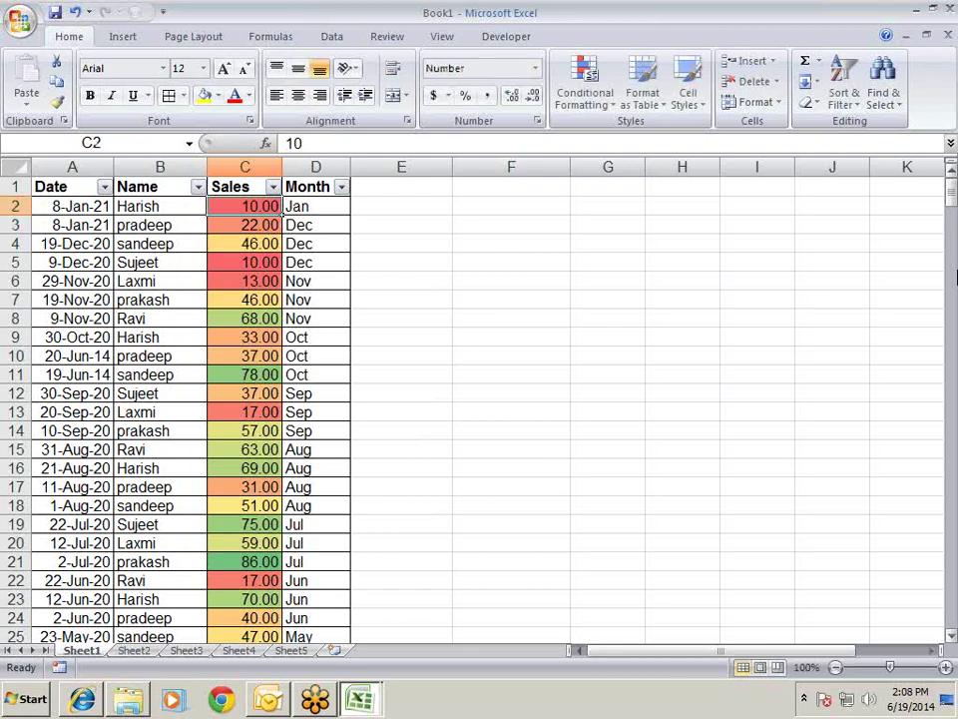
text(15)
key(Return)
click(281, 211)
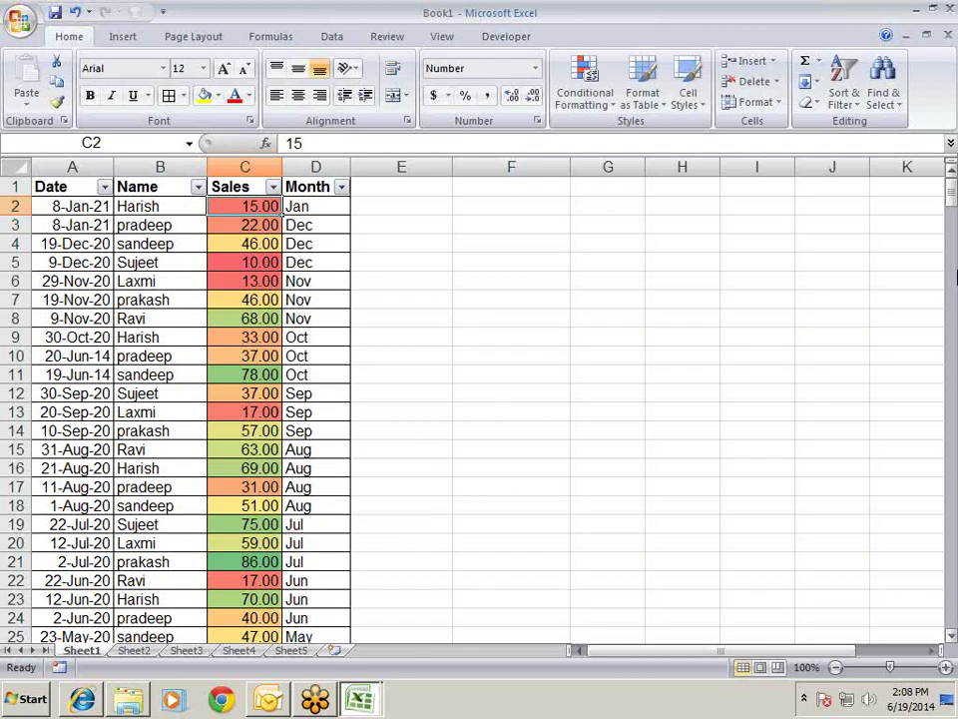
text(20)
key(Return)
click(282, 210)
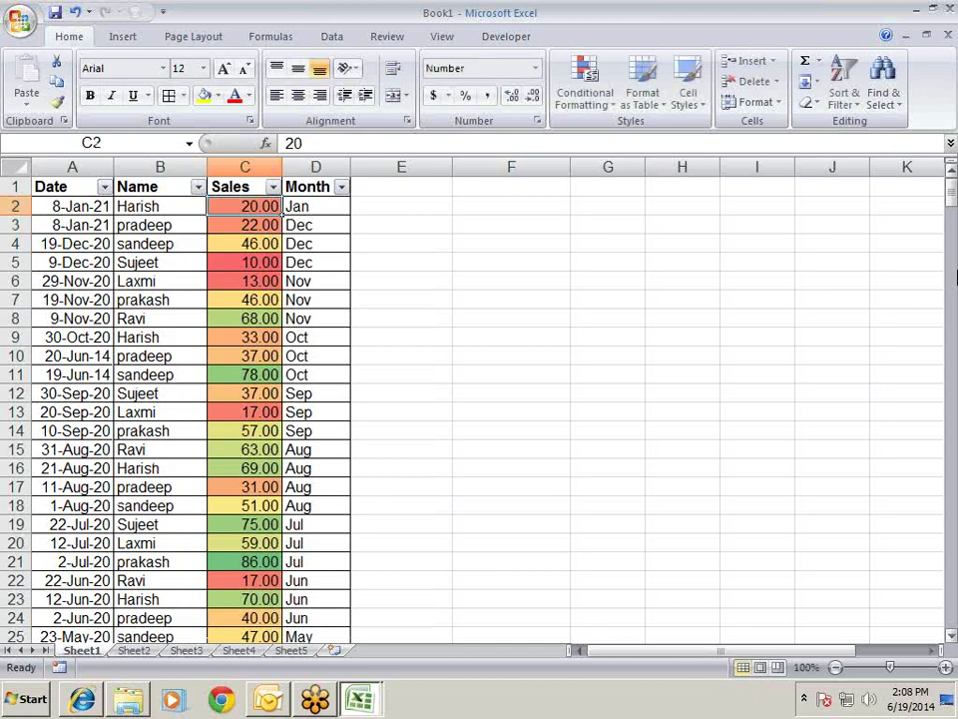
text(30)
key(Return)
click(283, 211)
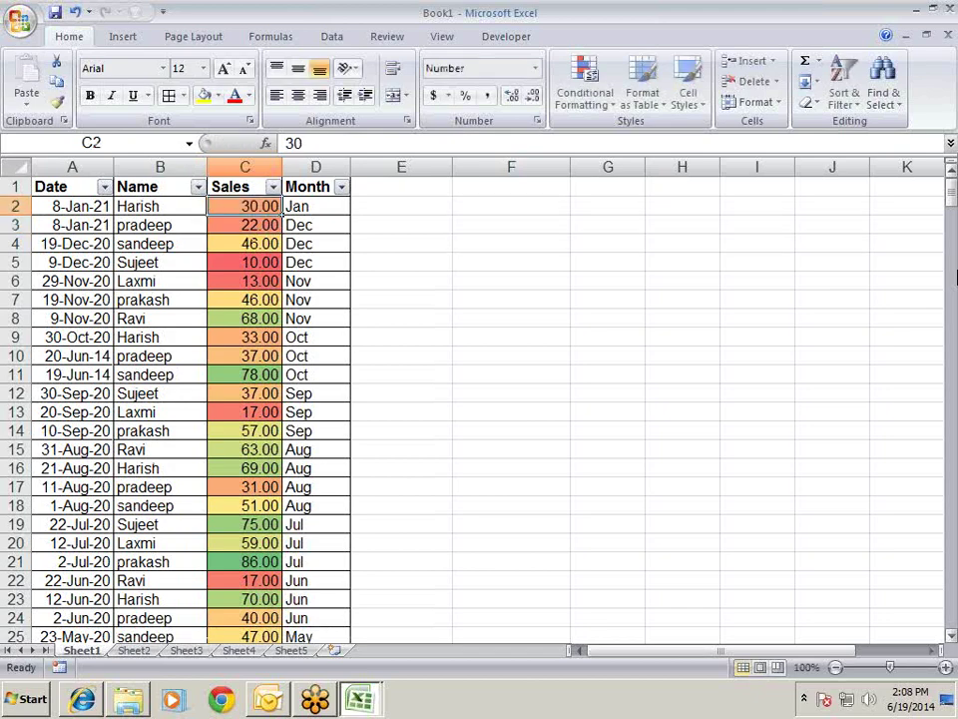
text(45)
key(Return)
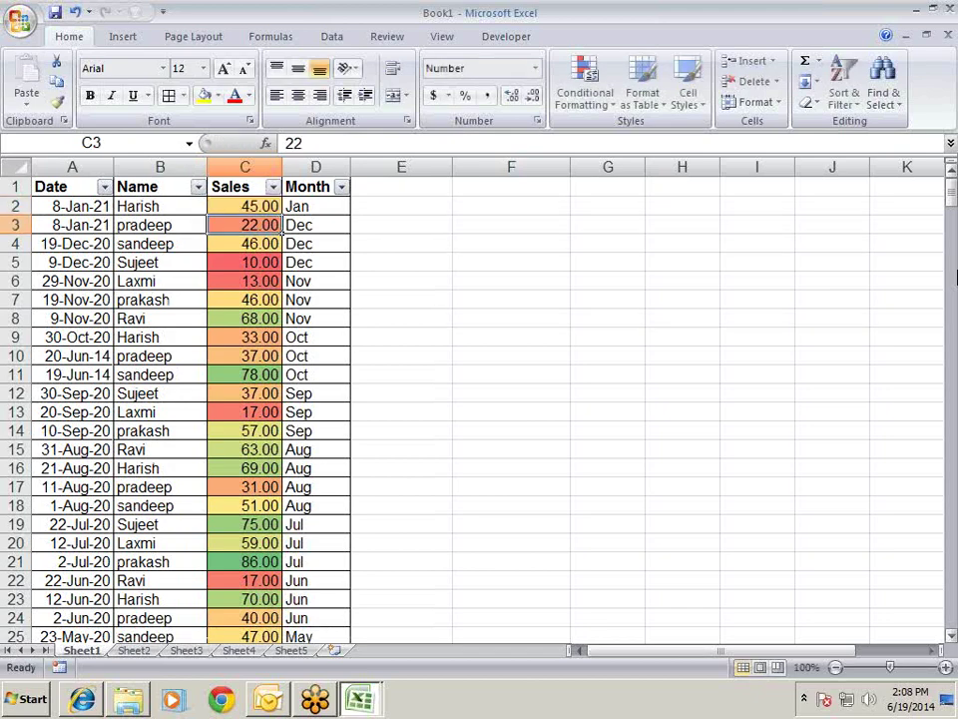
click(283, 211)
text(50)
key(Return)
click(282, 211)
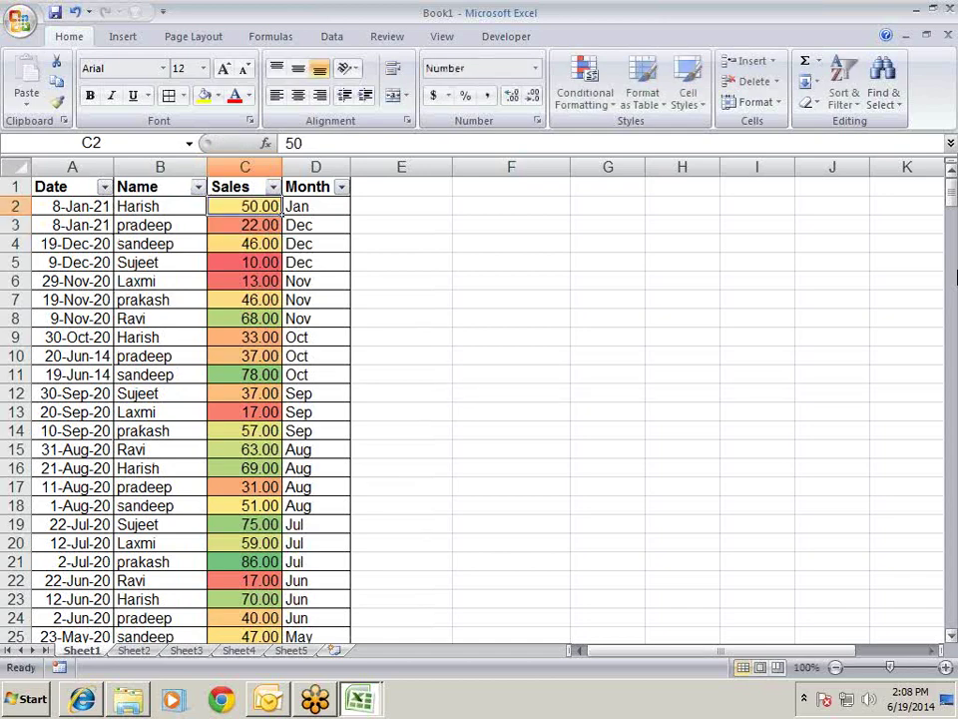
text(60)
key(Return)
click(283, 211)
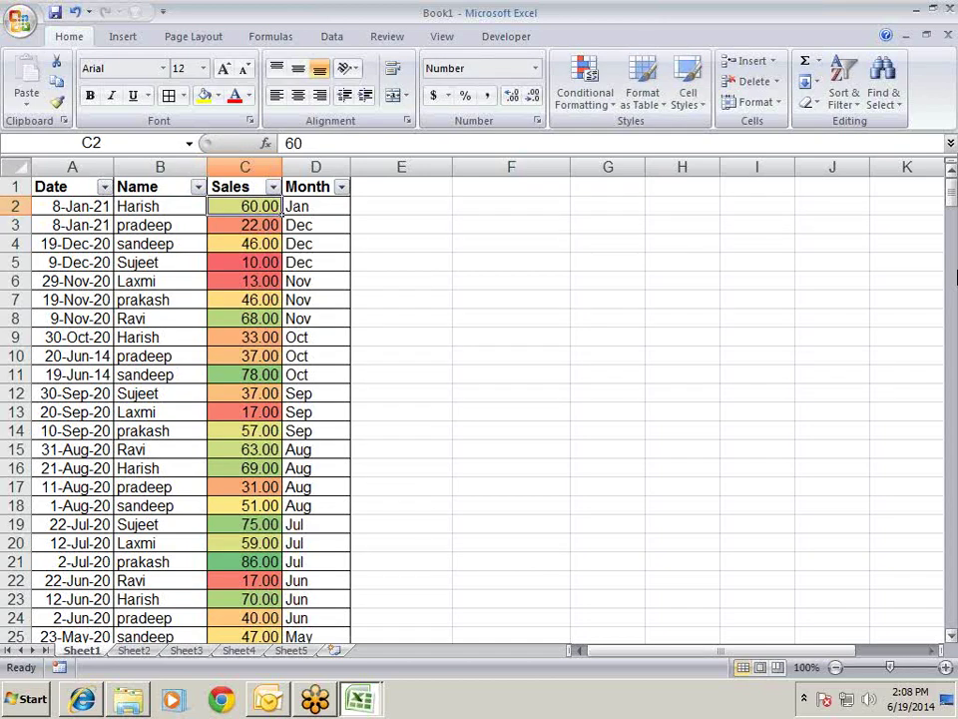
text(75)
key(Return)
click(282, 211)
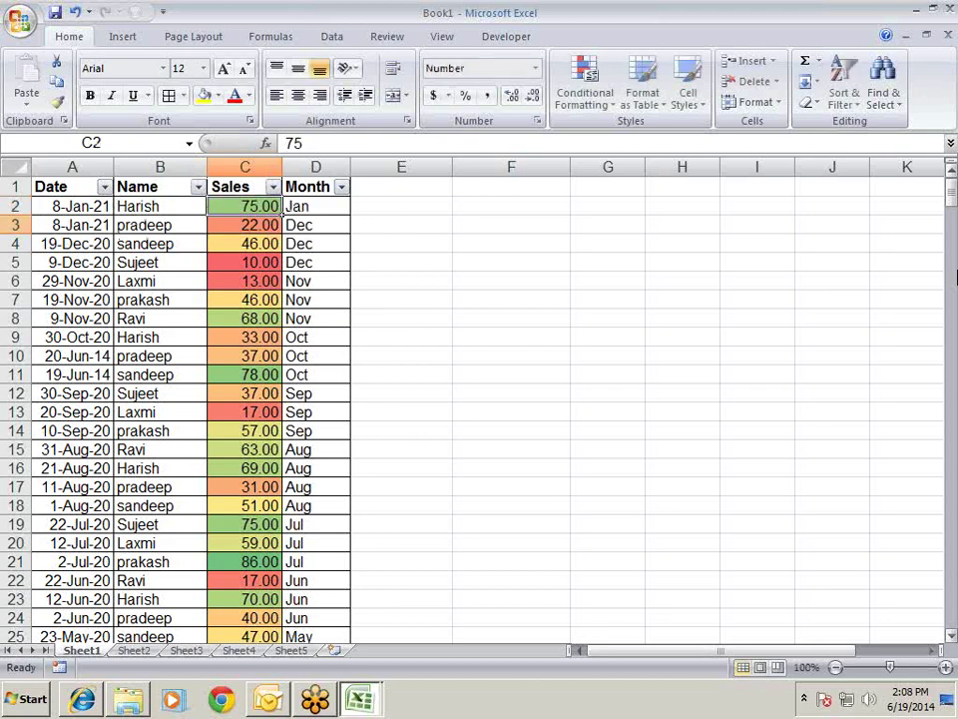
text(90)
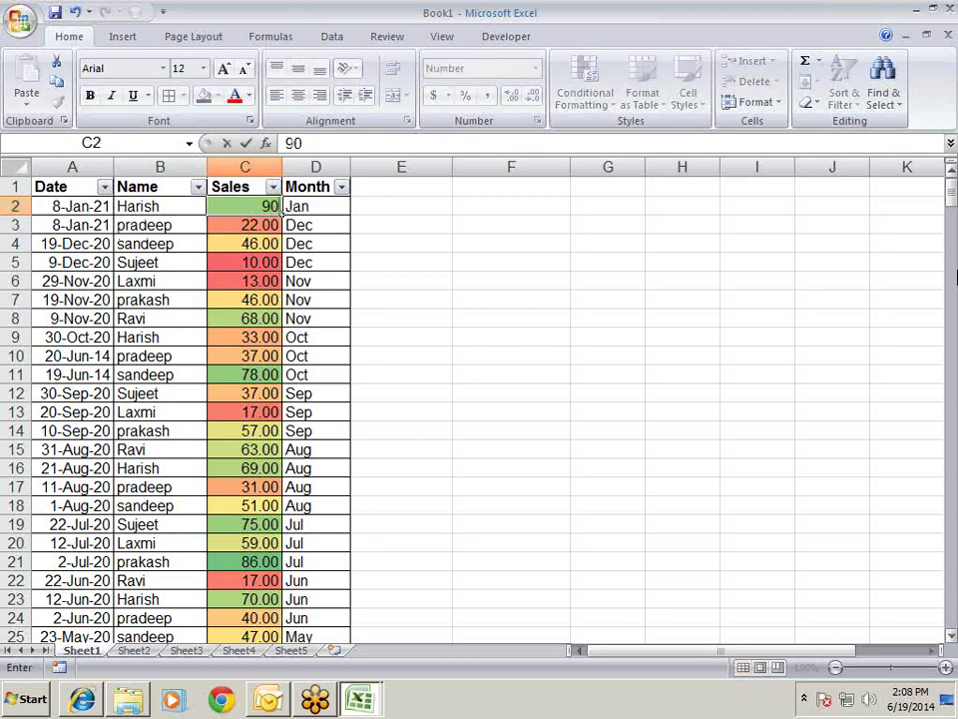
key(Return)
Step: Browse down the shaded Sales column, then bring up the Conditional Formatting menu
key(Down)
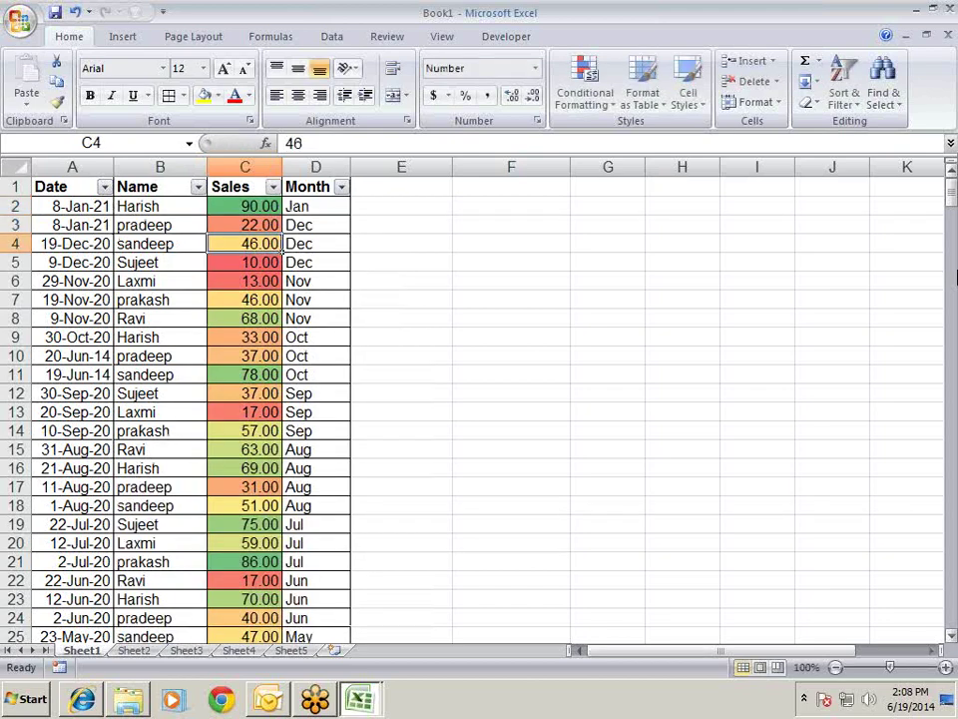
key(Down)
key(Down)
key(Down)
key(Down)
key(Down)
key(Down)
key(Down)
key(Up)
key(Up)
key(Up)
key(Up)
key(Up)
key(Up)
key(Down)
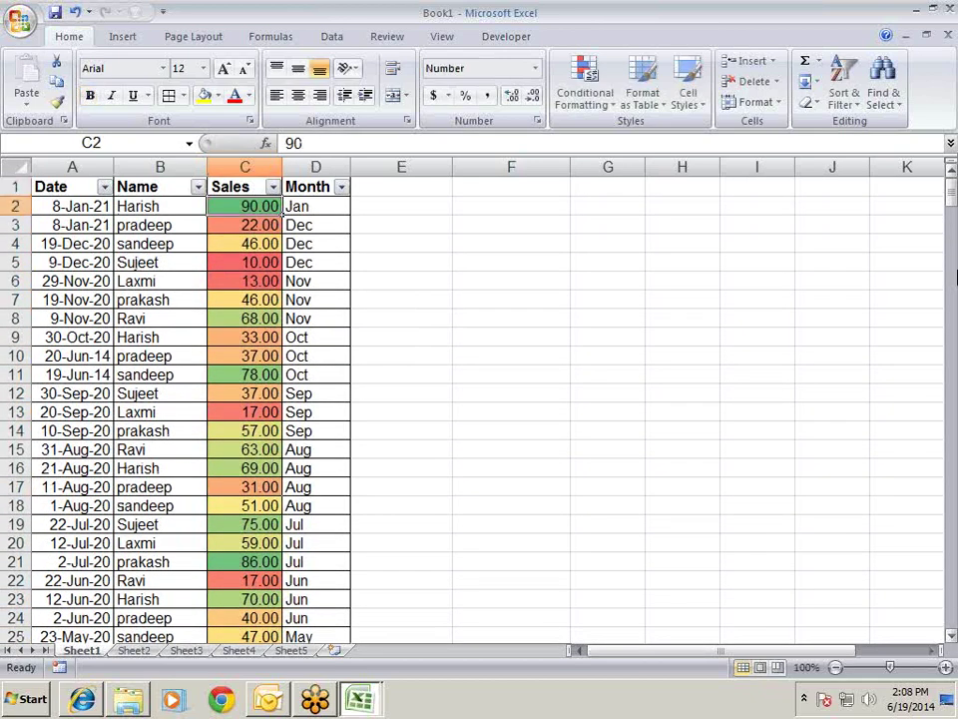
click(576, 108)
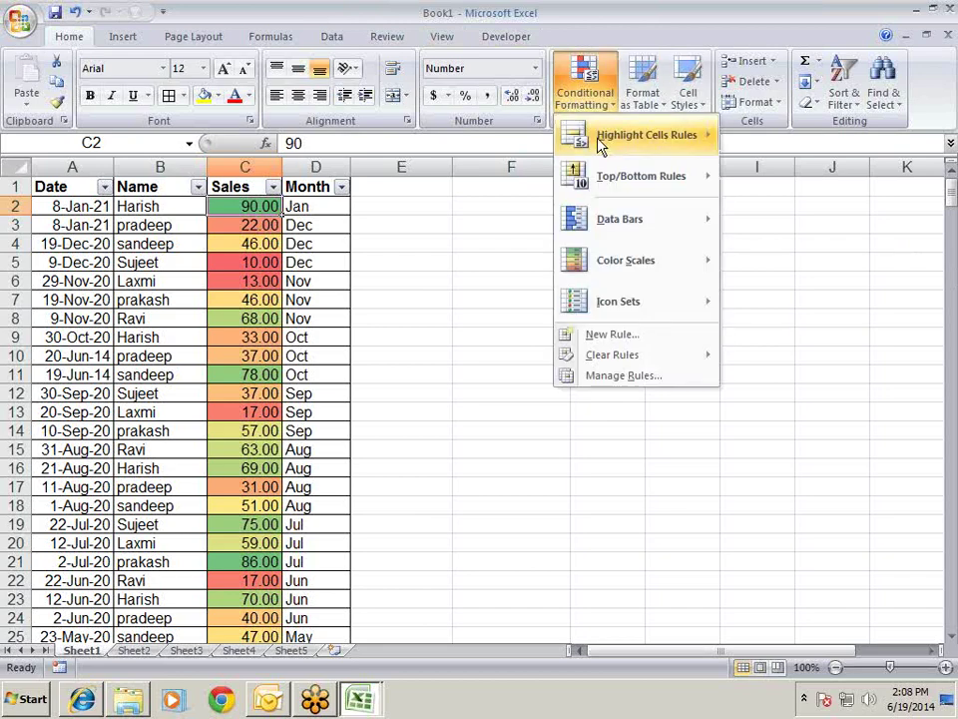
mouse_move(614, 356)
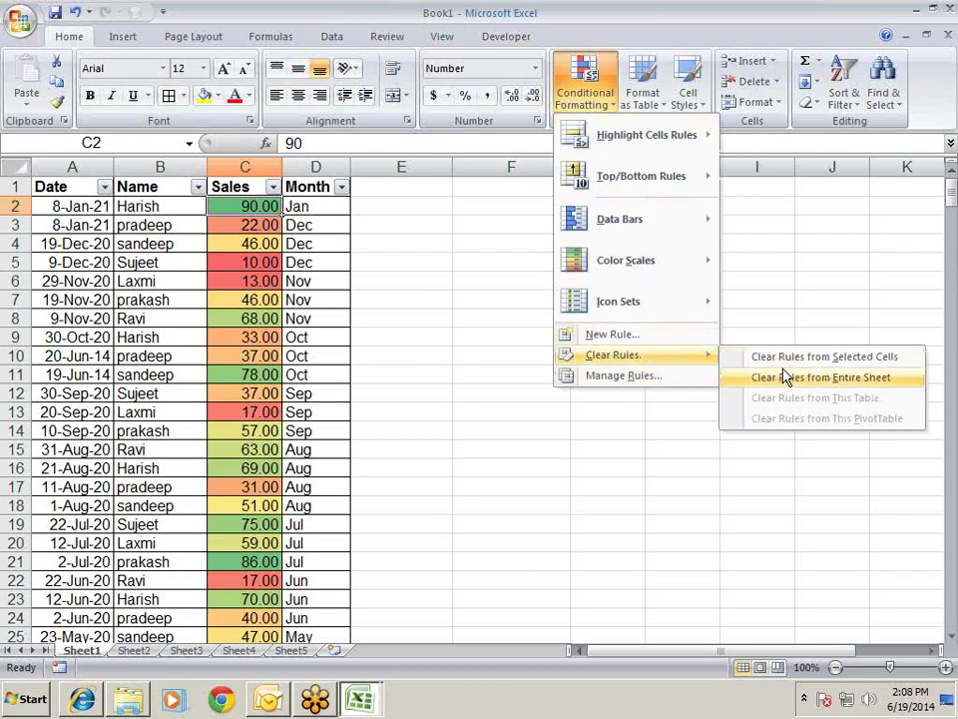
Step: Clear conditional formatting rules from the entire sheet and select the Sales values C2:C367
click(786, 379)
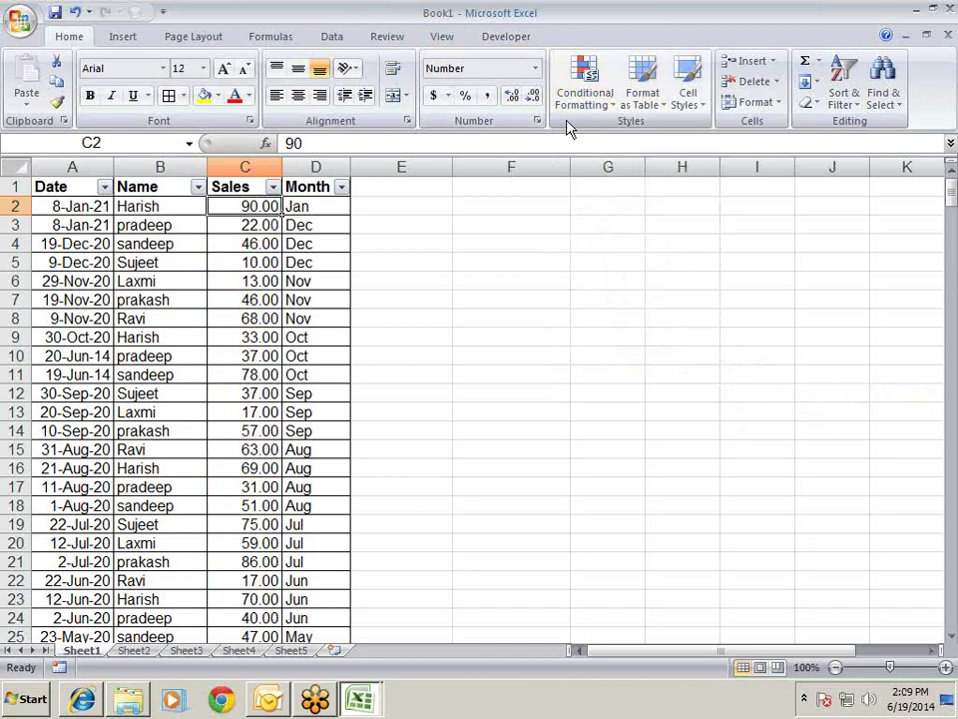
key(ctrl+shift+Down)
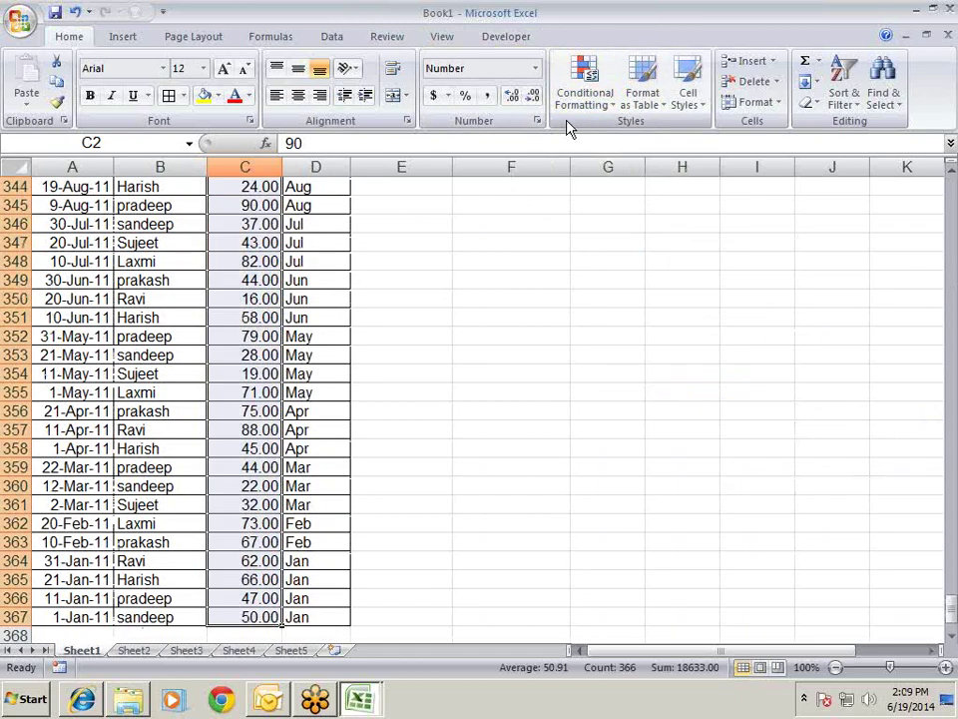
drag(950, 603, 882, 8)
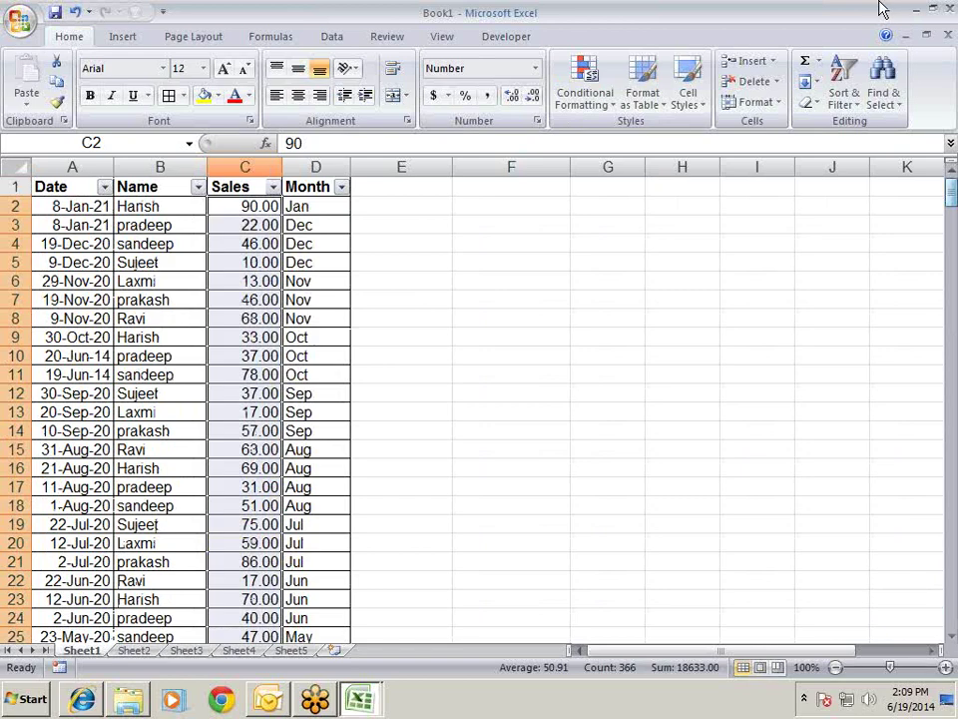
Step: Try the quarter-circle icon set on Sales, then undo it
click(585, 88)
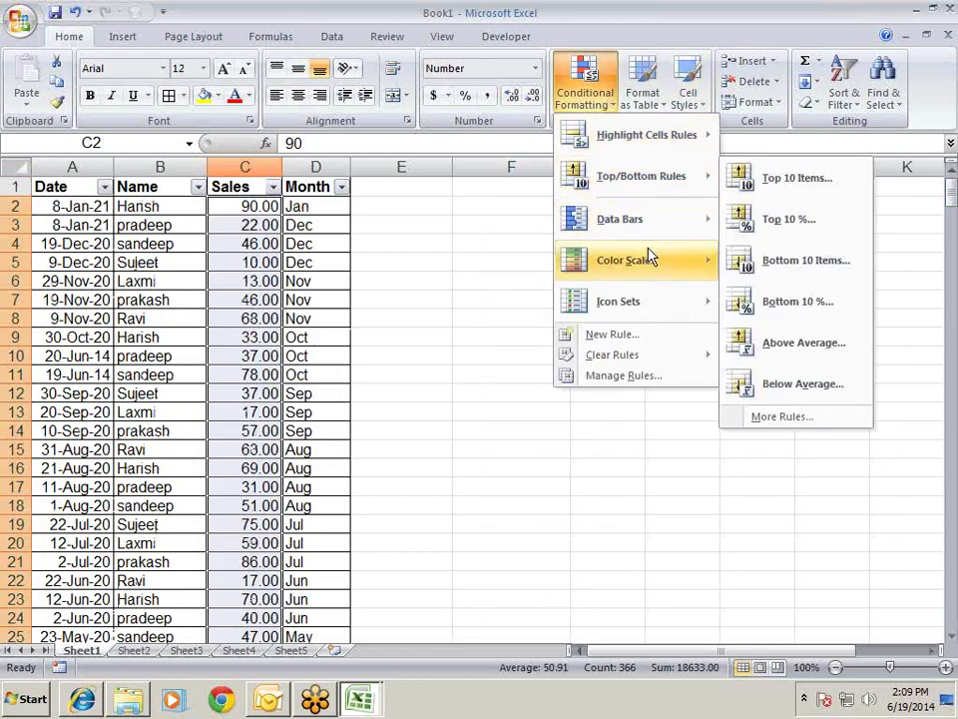
mouse_move(619, 300)
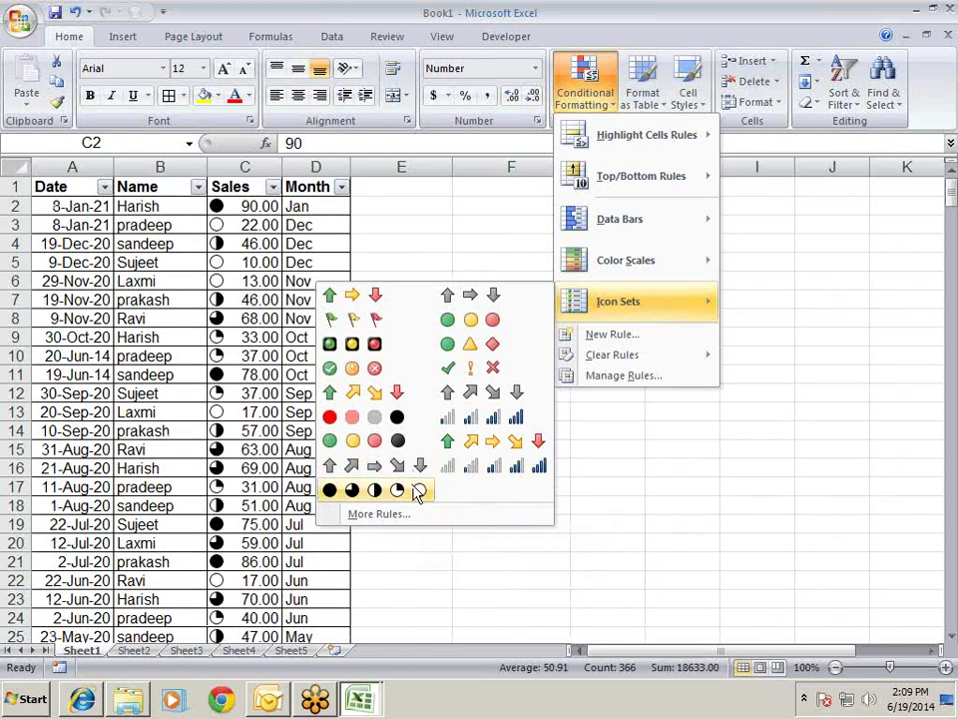
click(418, 493)
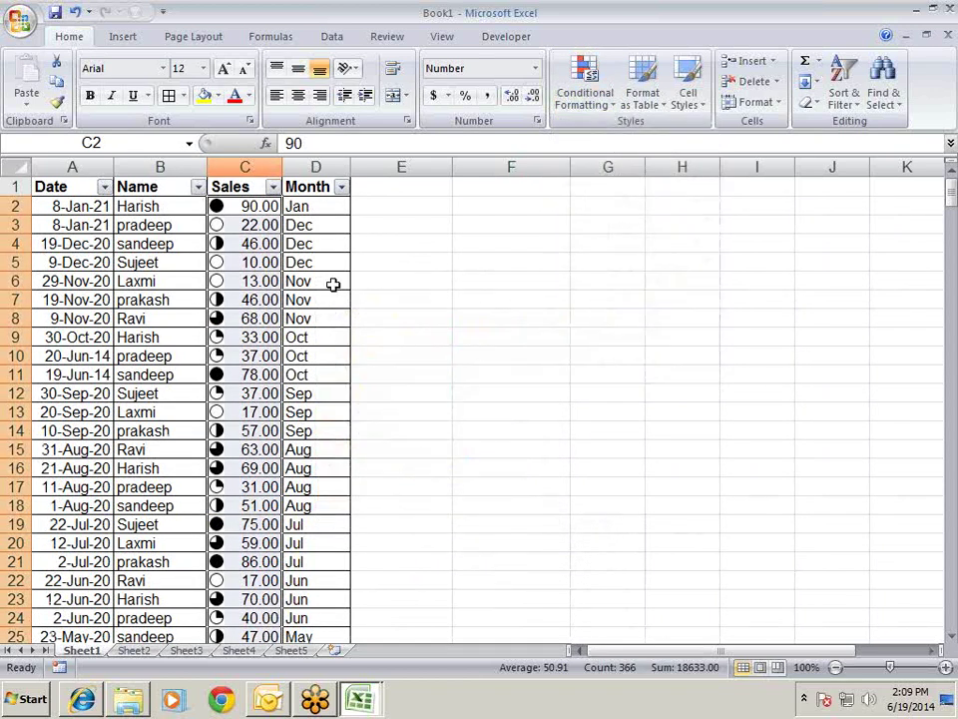
key(ctrl+z)
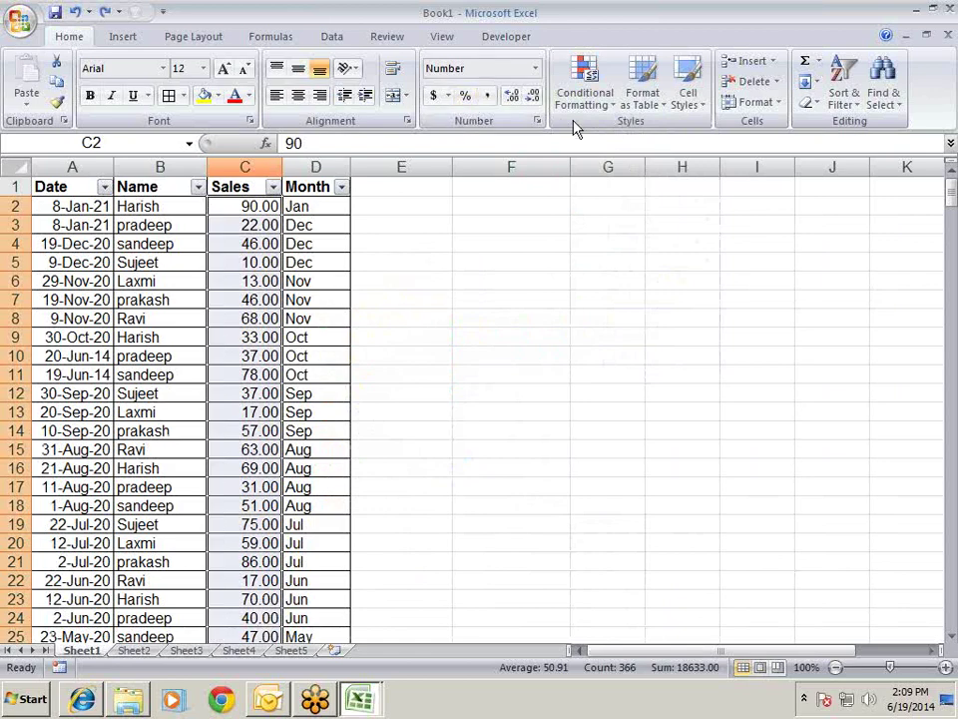
click(618, 103)
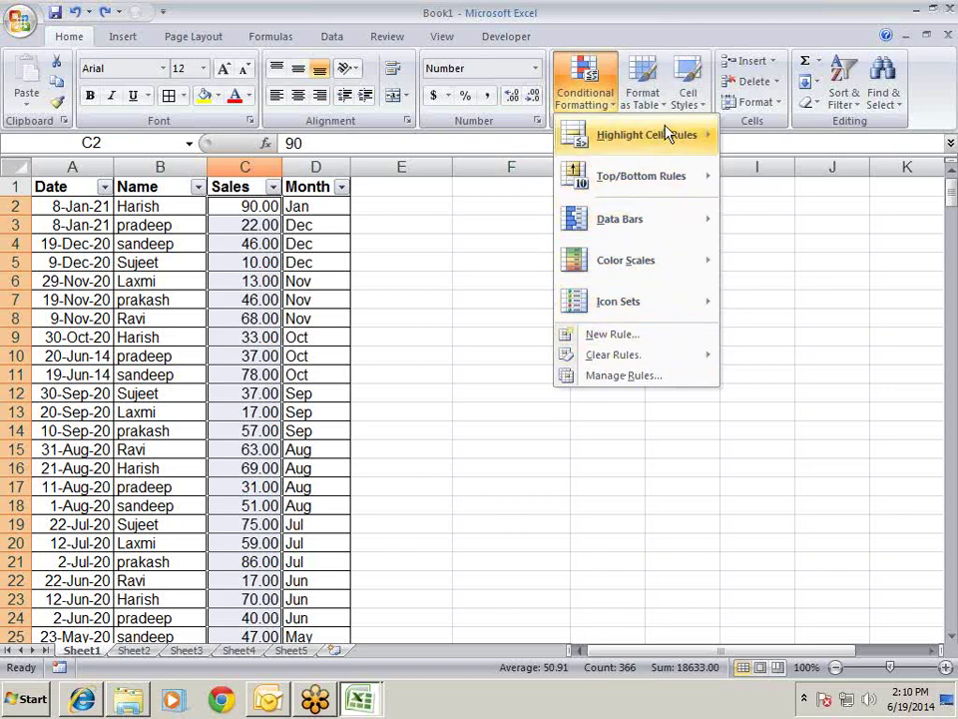
mouse_move(620, 218)
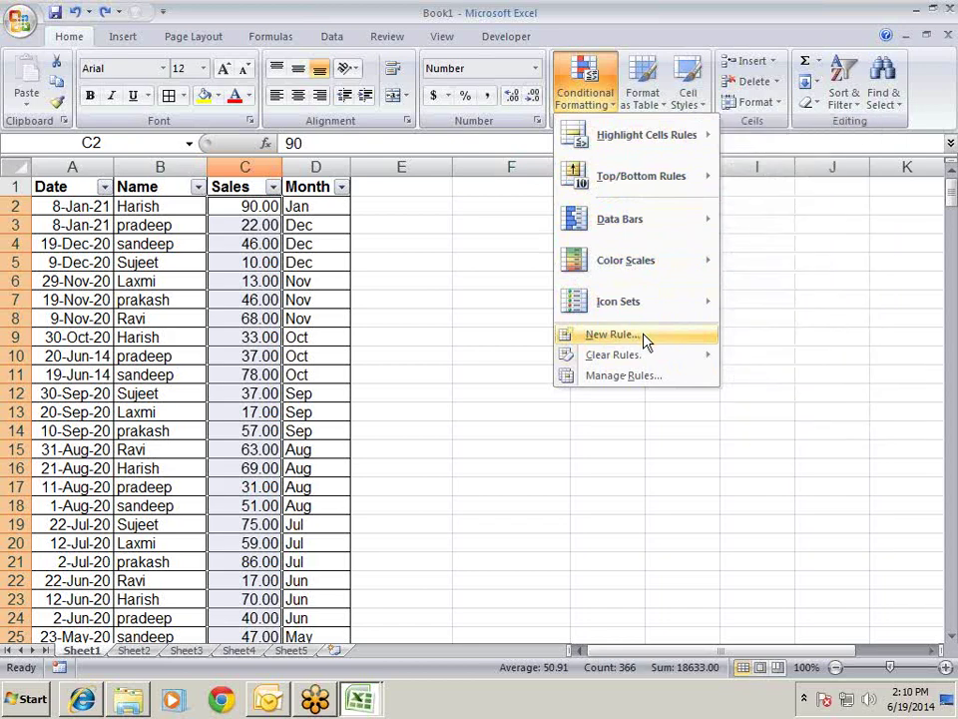
Step: In a New Rule 2-Color Scale, try Number as the minimum type, then restore Lowest Value
click(642, 335)
drag(554, 135, 526, 197)
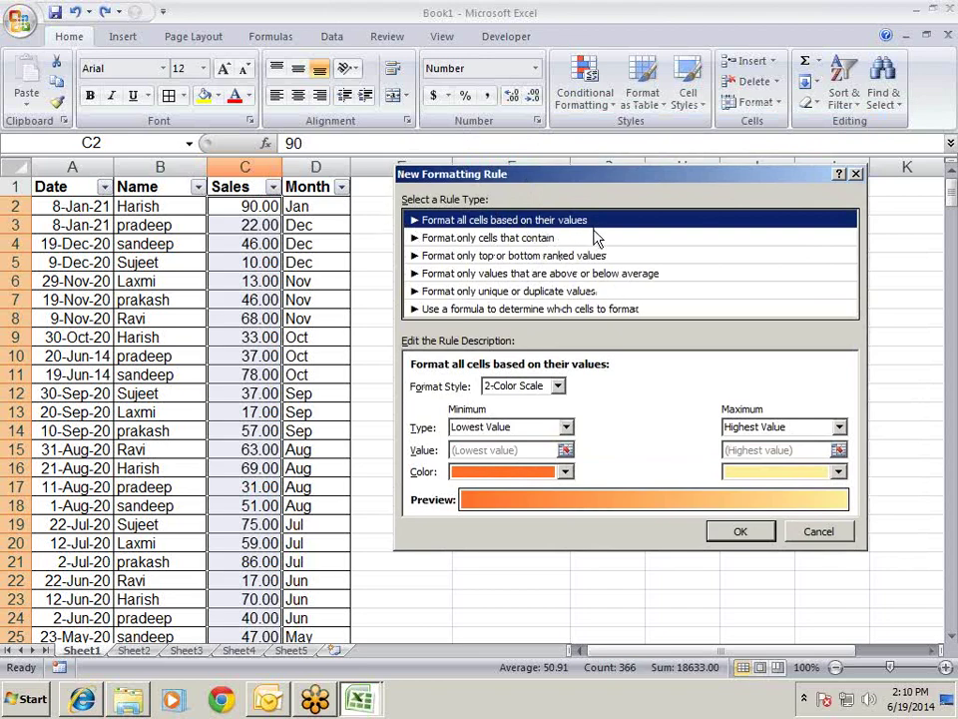
click(566, 430)
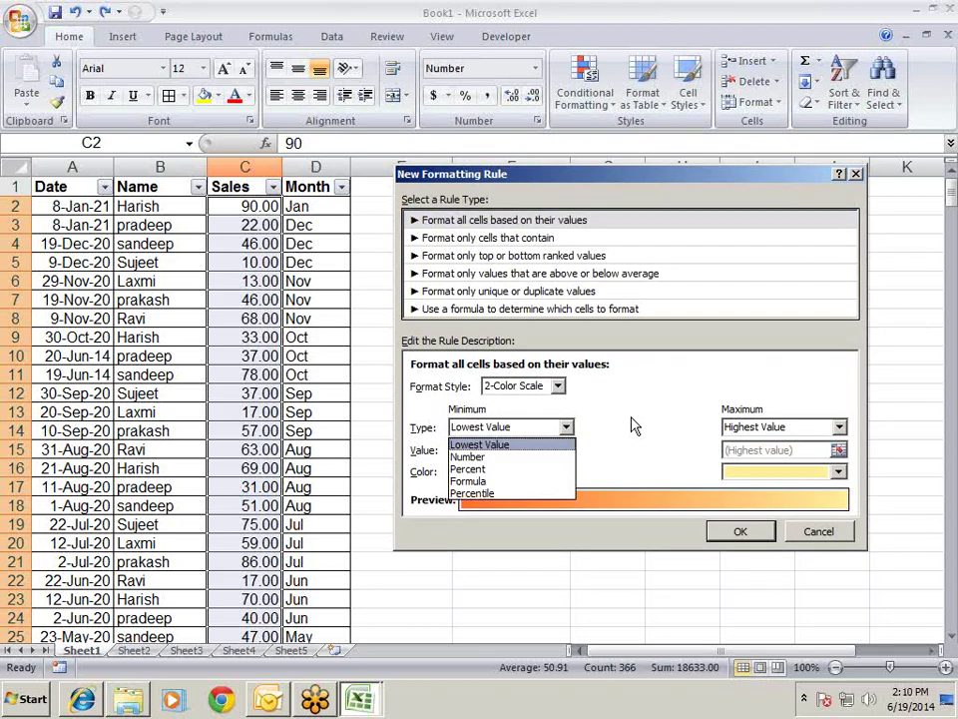
click(671, 402)
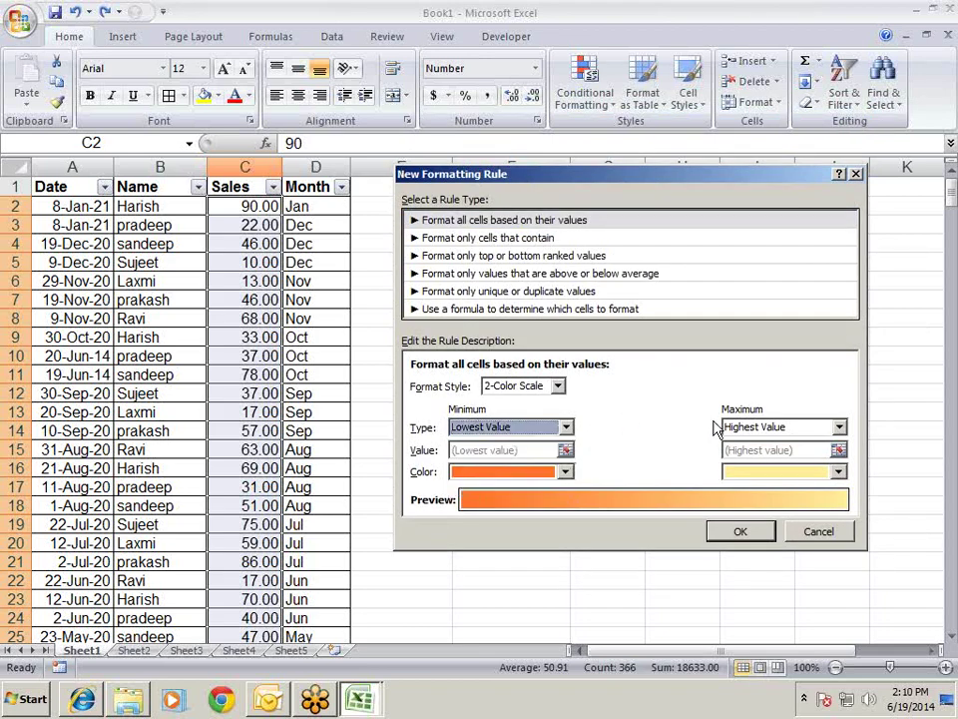
click(839, 427)
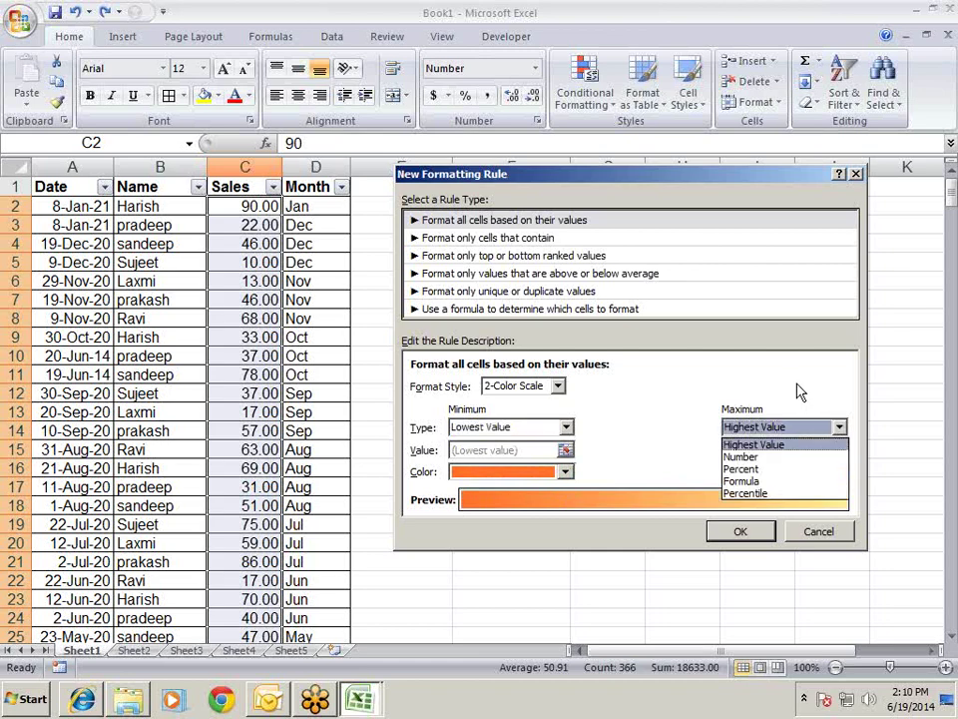
click(738, 390)
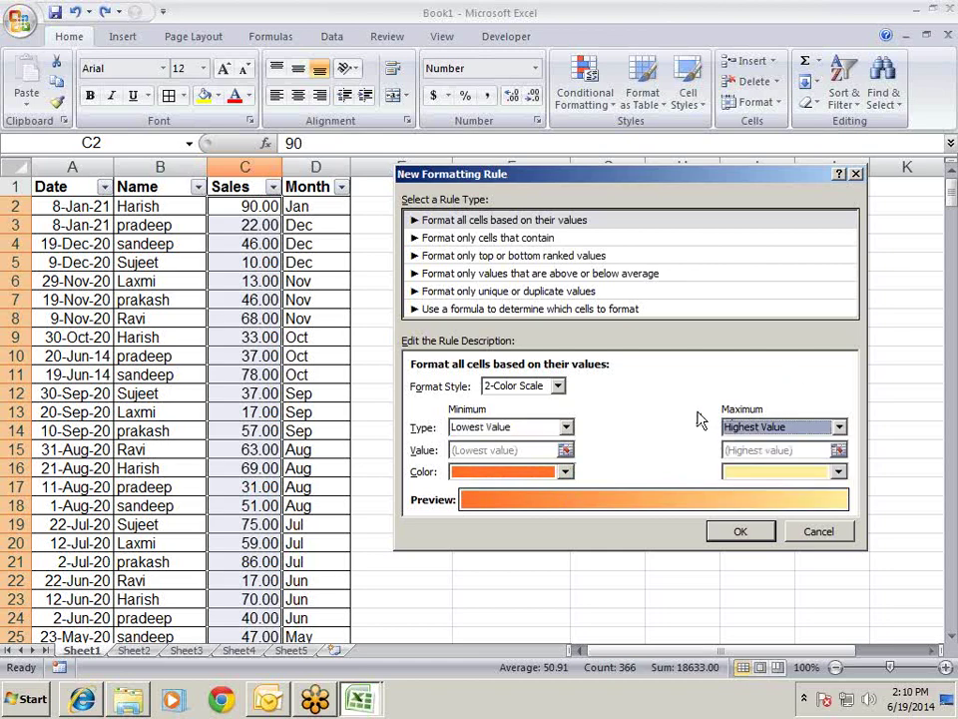
click(566, 427)
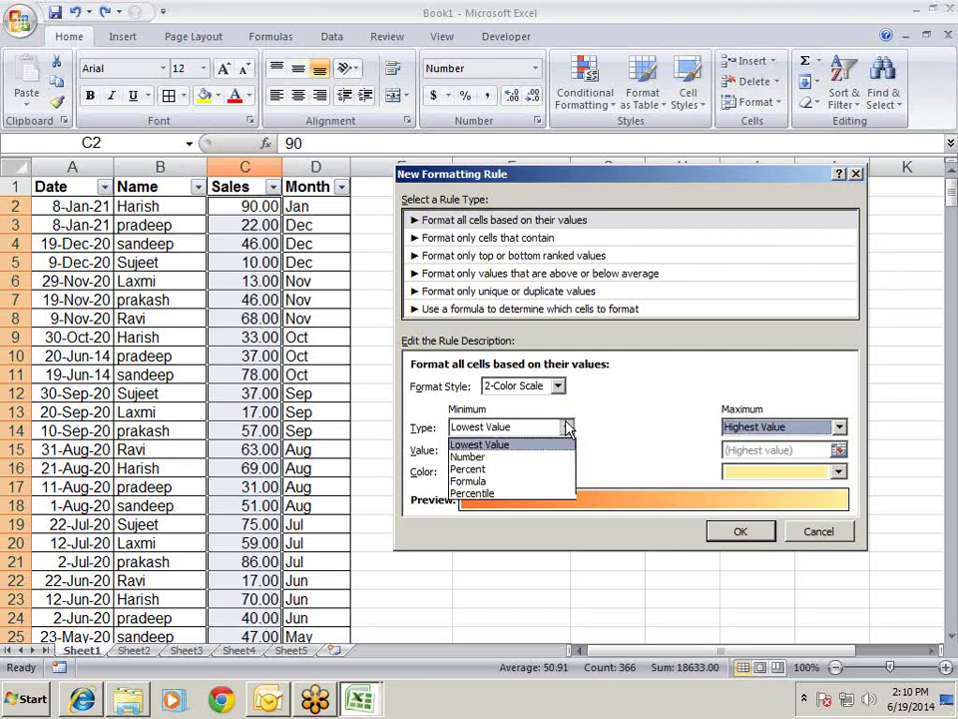
click(470, 457)
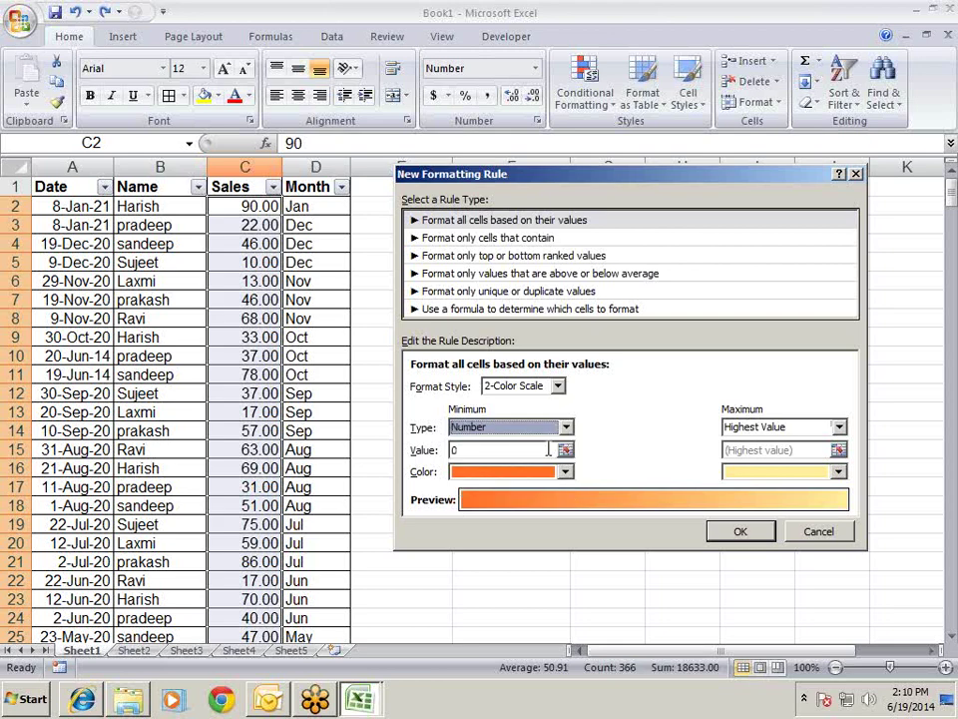
click(566, 427)
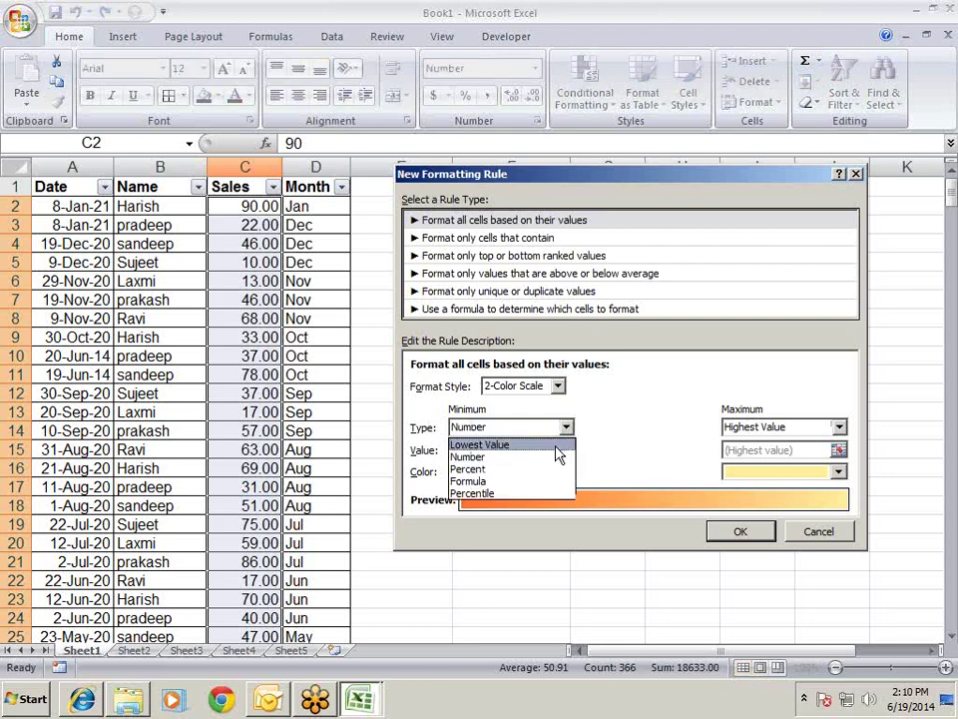
click(548, 446)
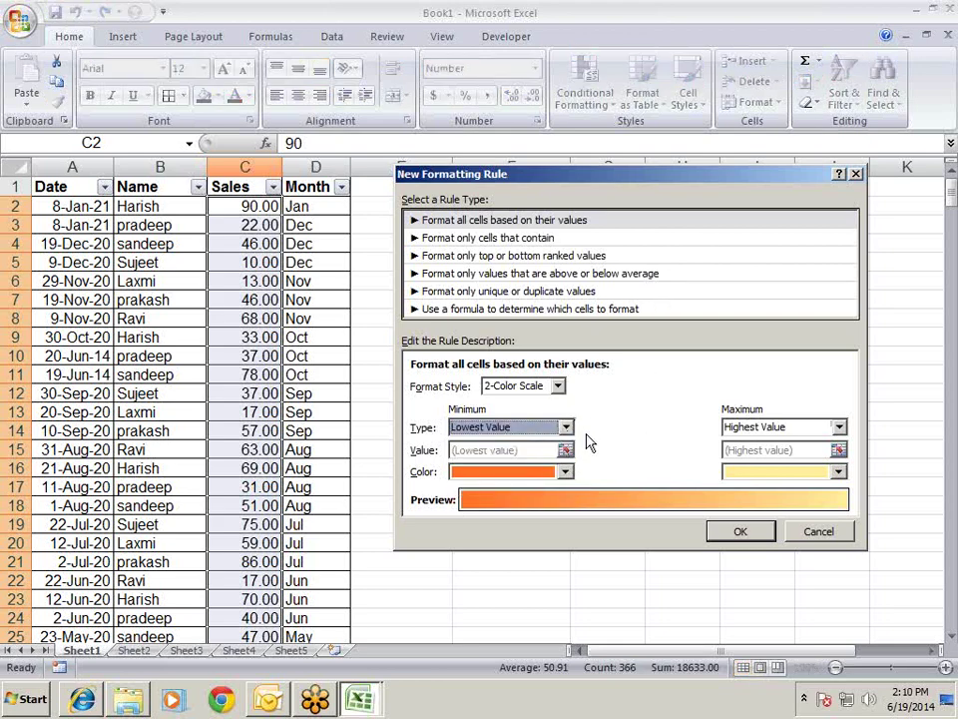
Step: Set the rule to format cells whose value is between, with an orange fill
click(544, 239)
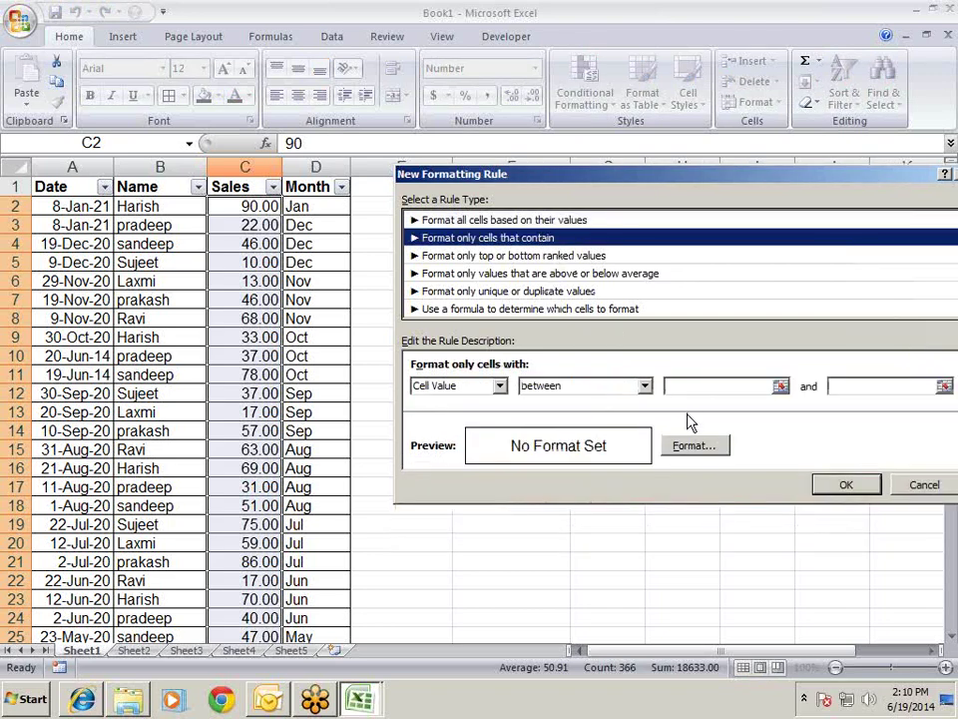
click(644, 386)
click(749, 404)
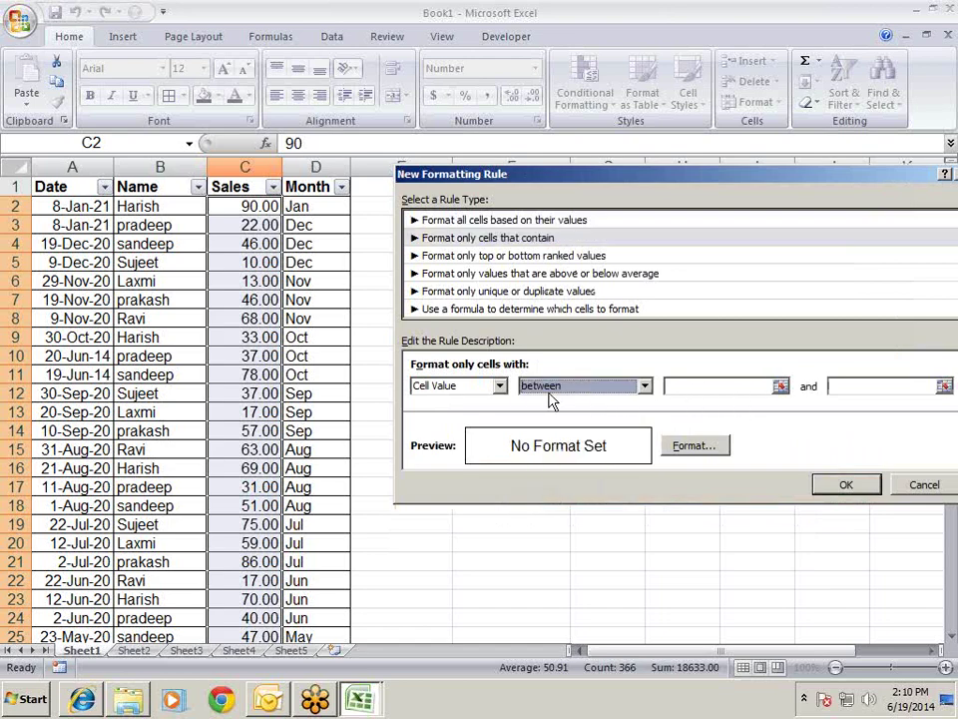
click(696, 447)
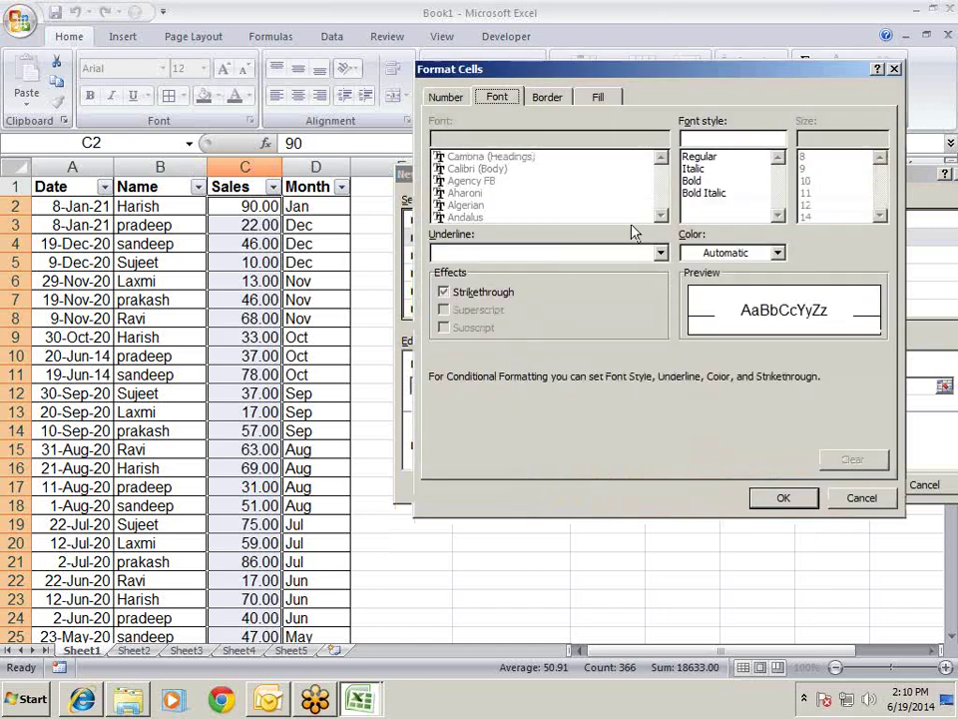
click(445, 97)
click(496, 98)
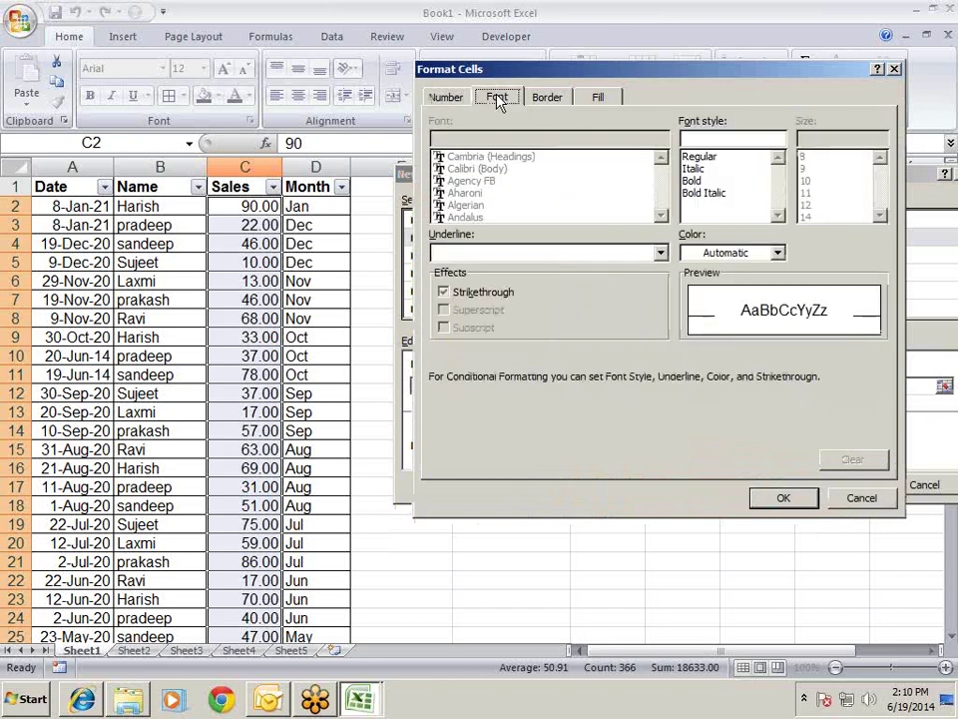
click(462, 97)
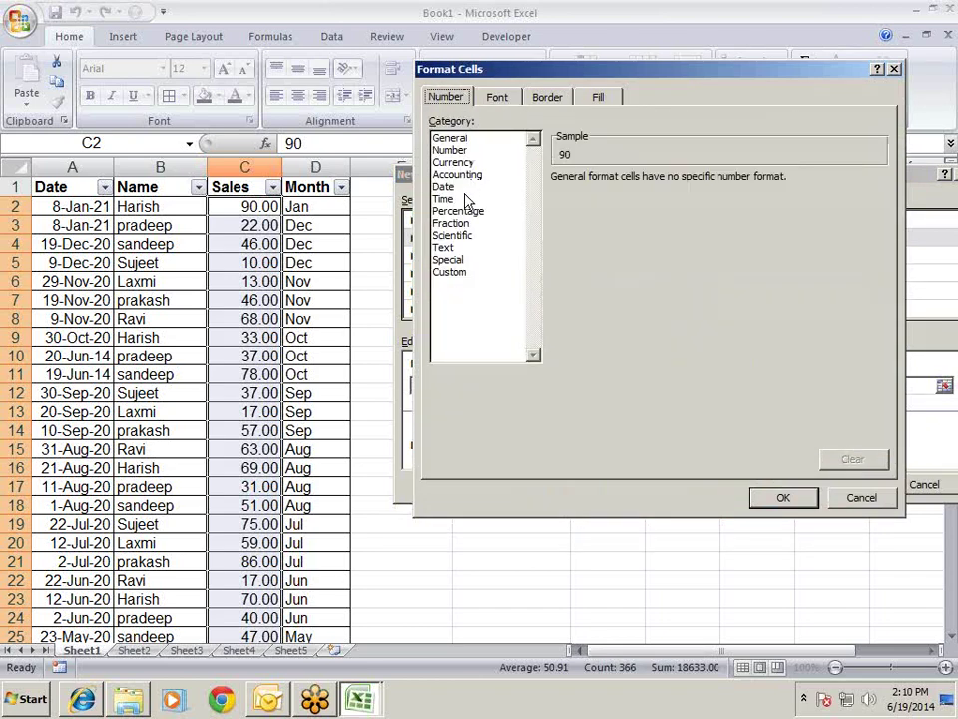
click(499, 98)
click(544, 100)
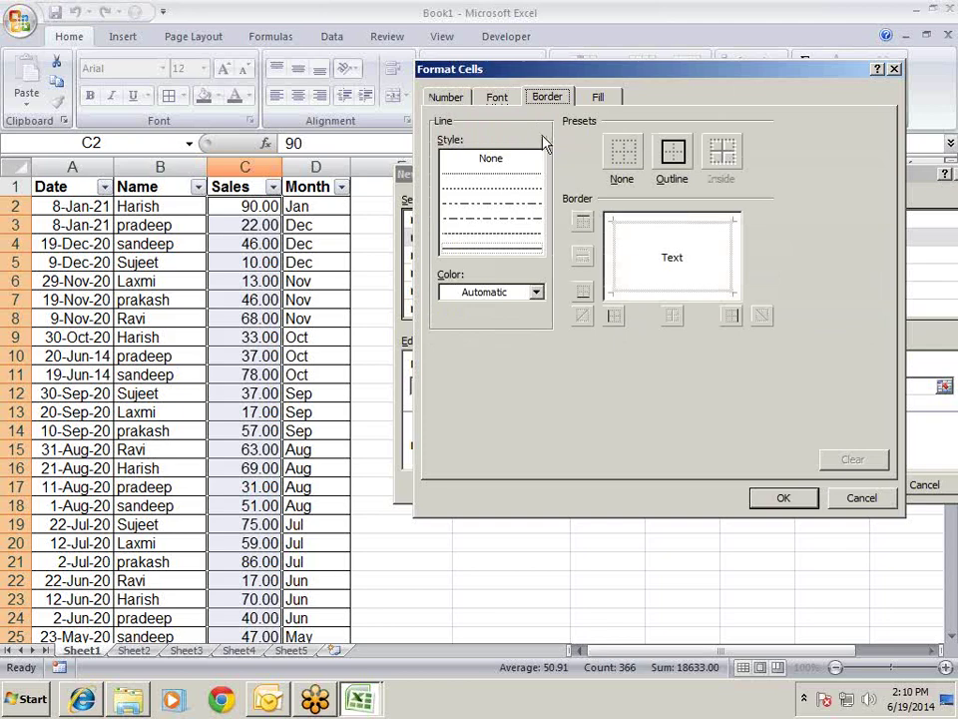
click(598, 96)
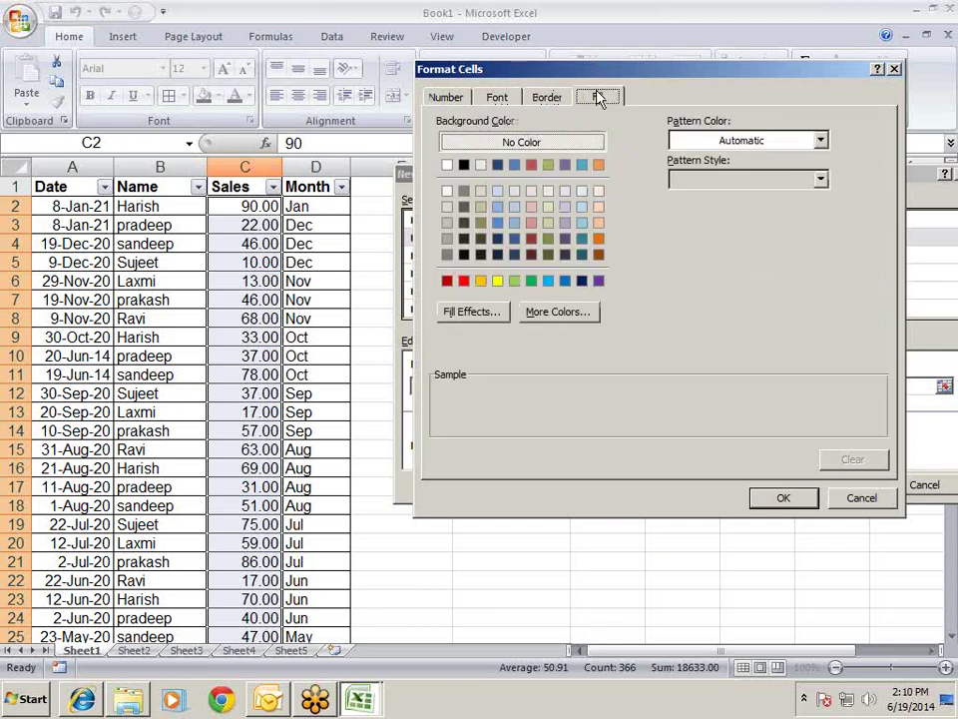
click(480, 280)
click(783, 498)
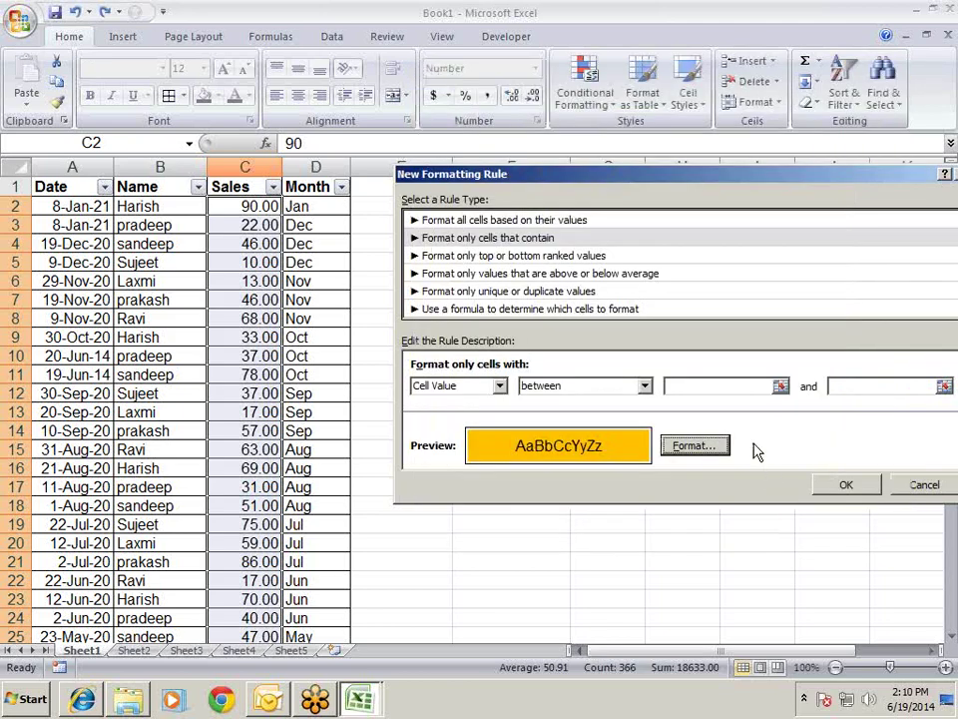
Step: Enter 10 and 20 as the range bounds and create the rule
click(722, 385)
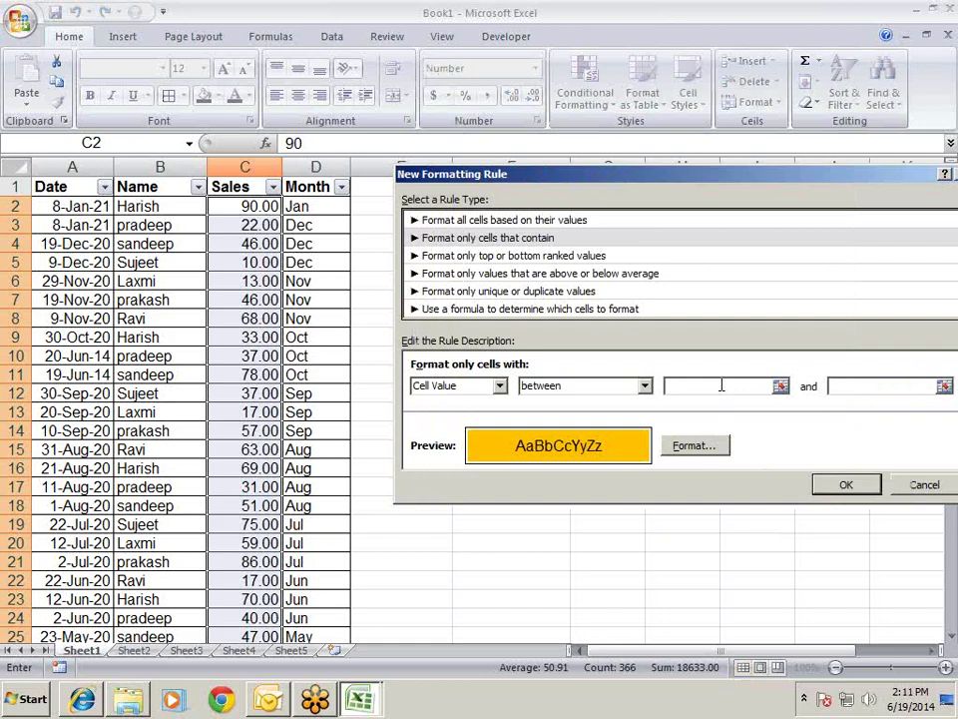
text(10)
key(Tab)
text(2)
click(839, 487)
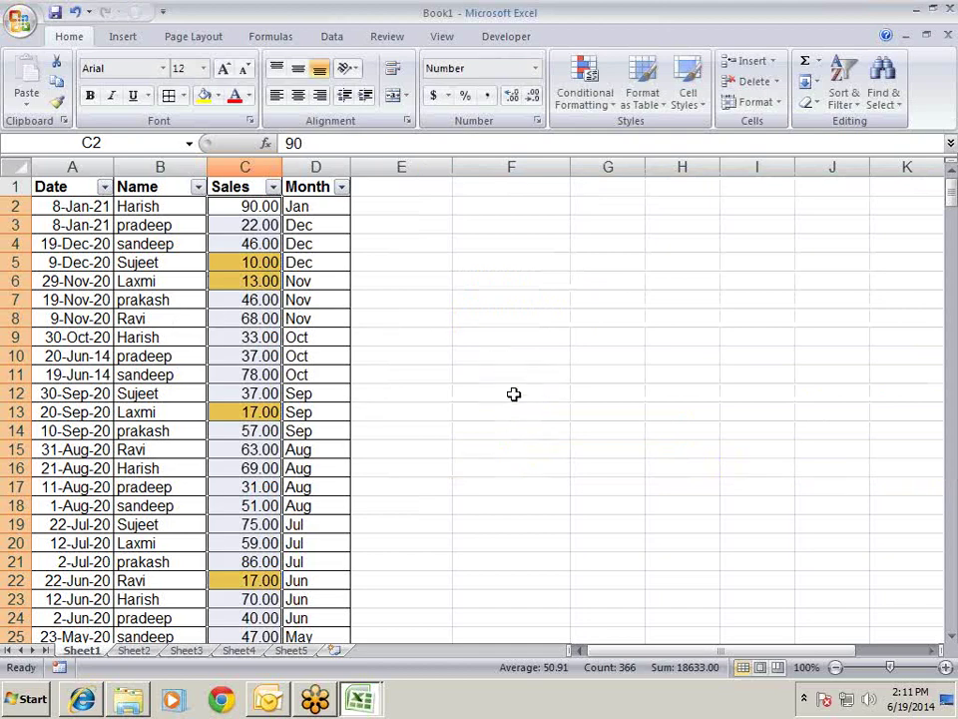
Step: Undo the orange highlight rule and start another new conditional formatting rule
key(ctrl+z)
click(597, 104)
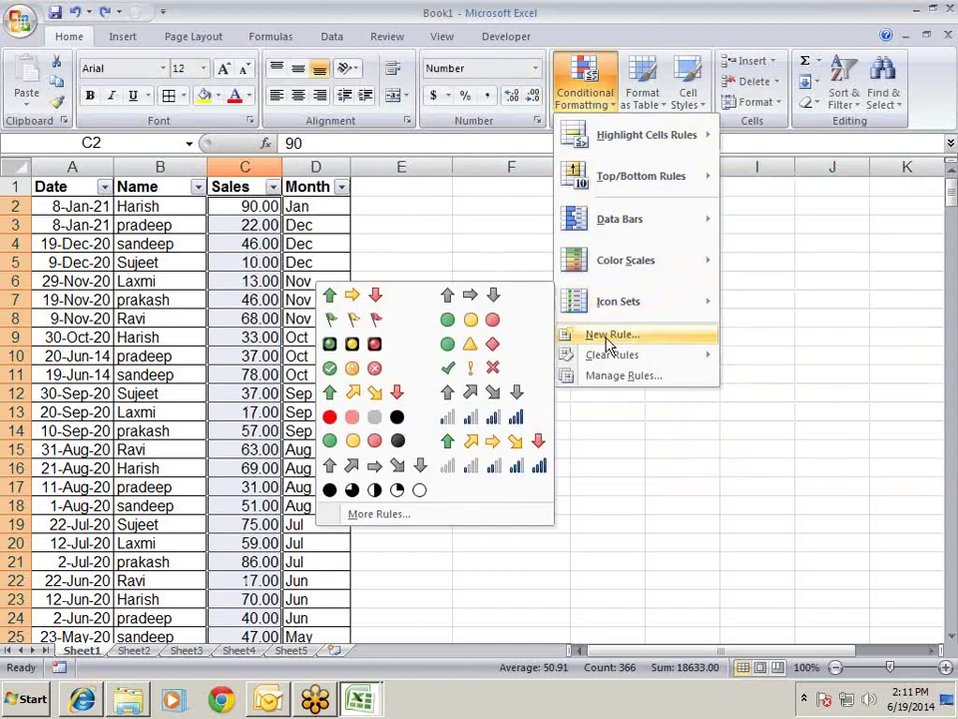
click(584, 336)
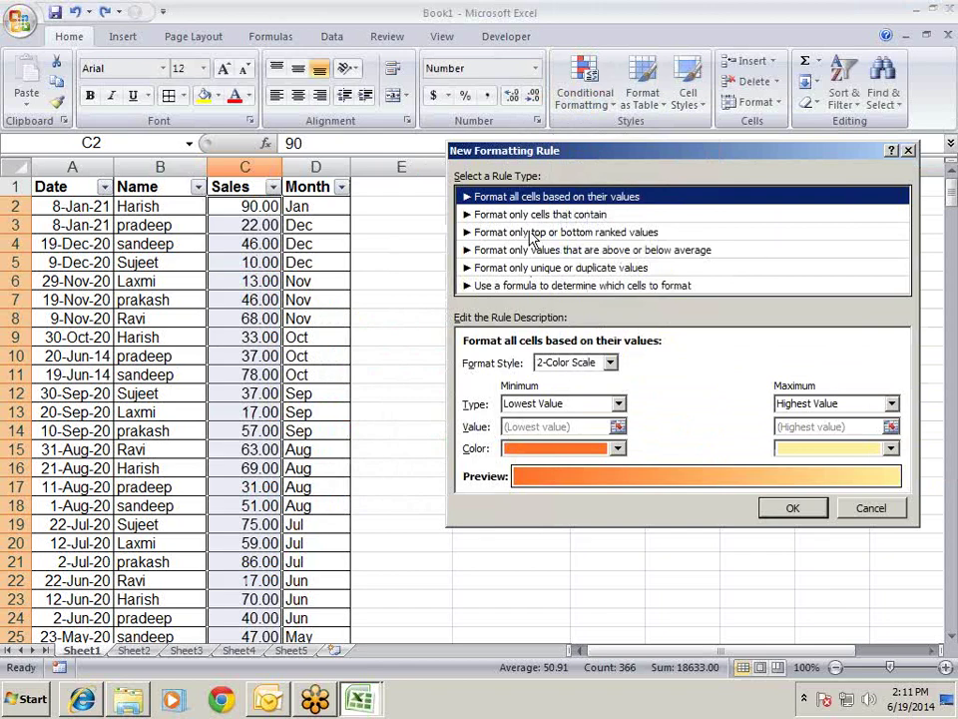
Step: Try Top/Bottom ranked with the % option, then Above average, then unique or duplicate values
click(532, 233)
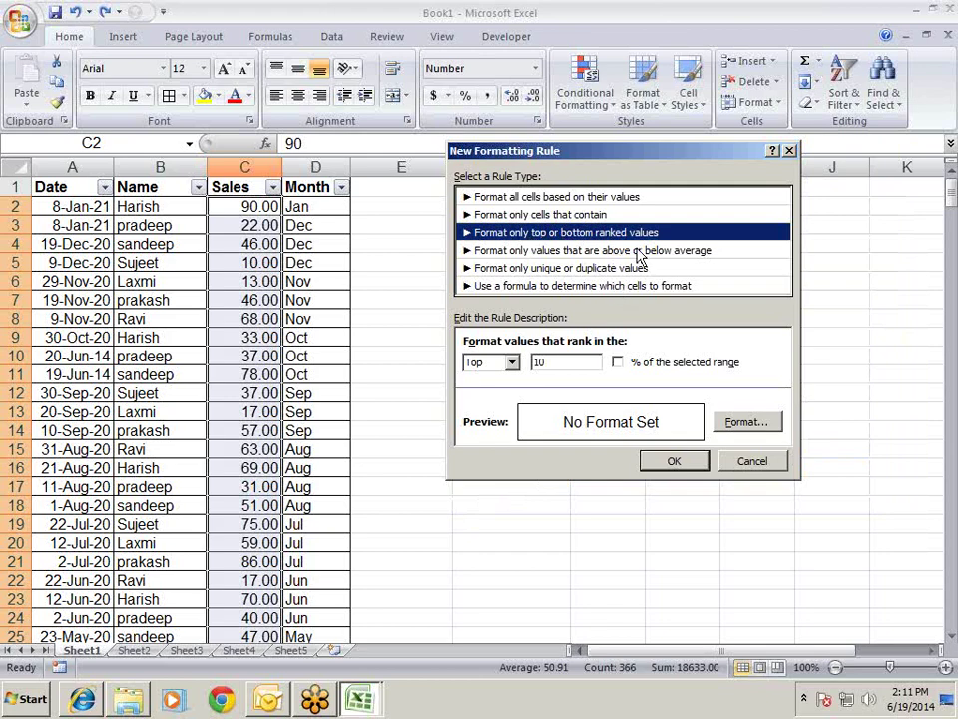
click(512, 362)
click(620, 363)
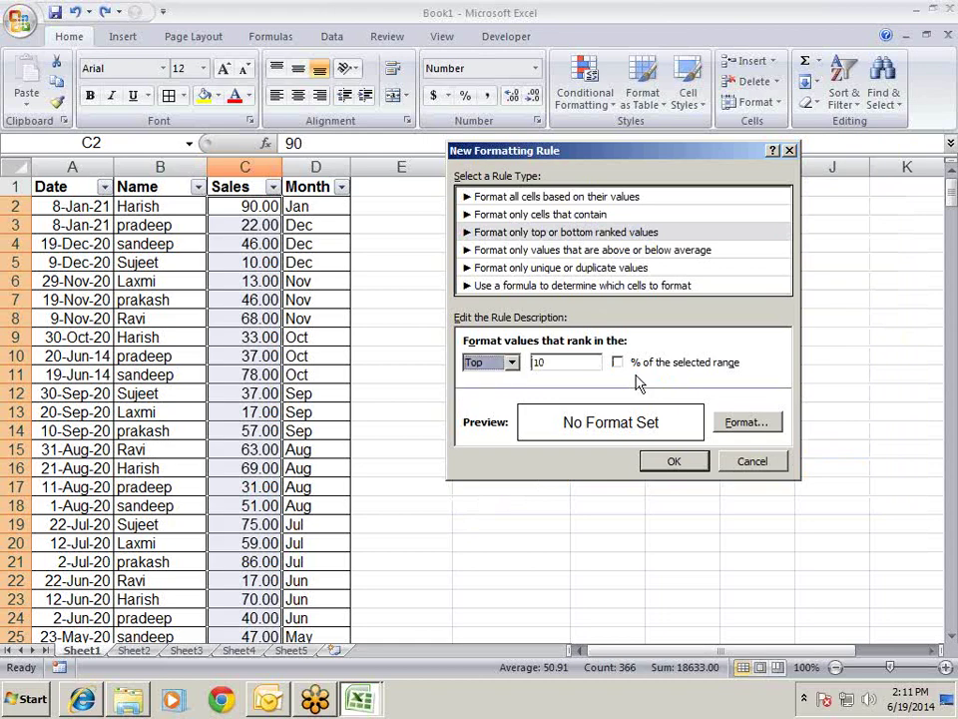
click(618, 362)
click(619, 363)
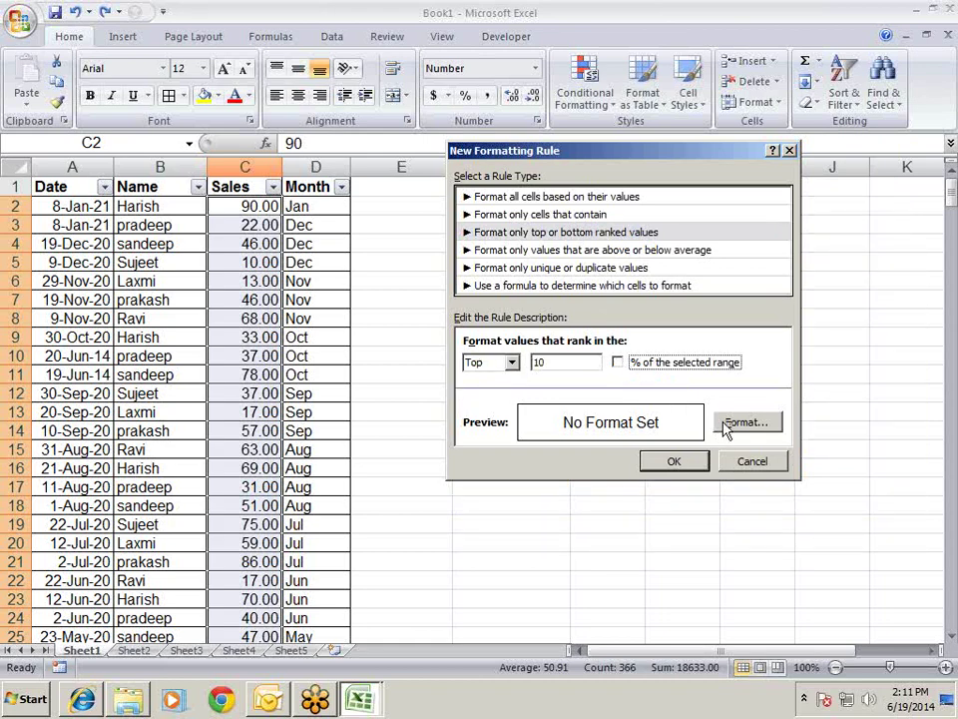
click(652, 250)
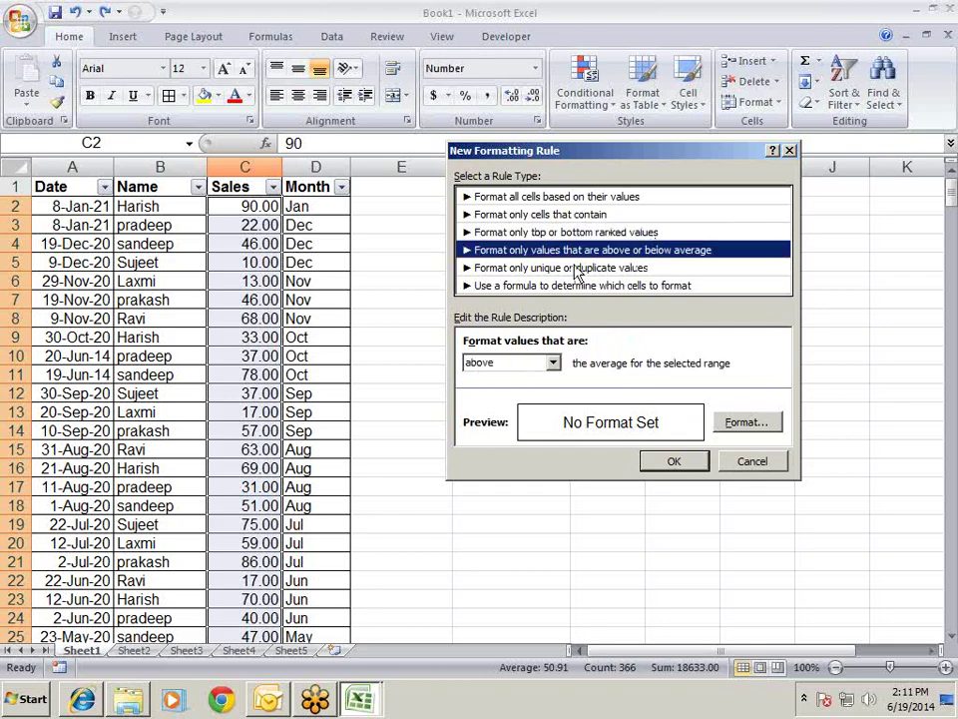
click(552, 362)
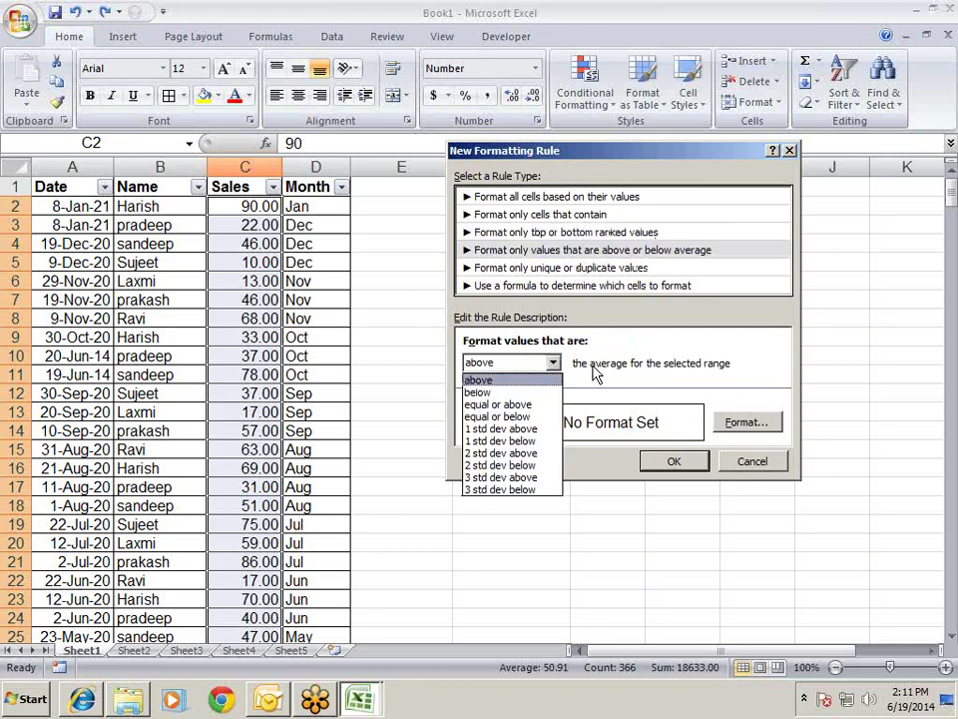
click(629, 354)
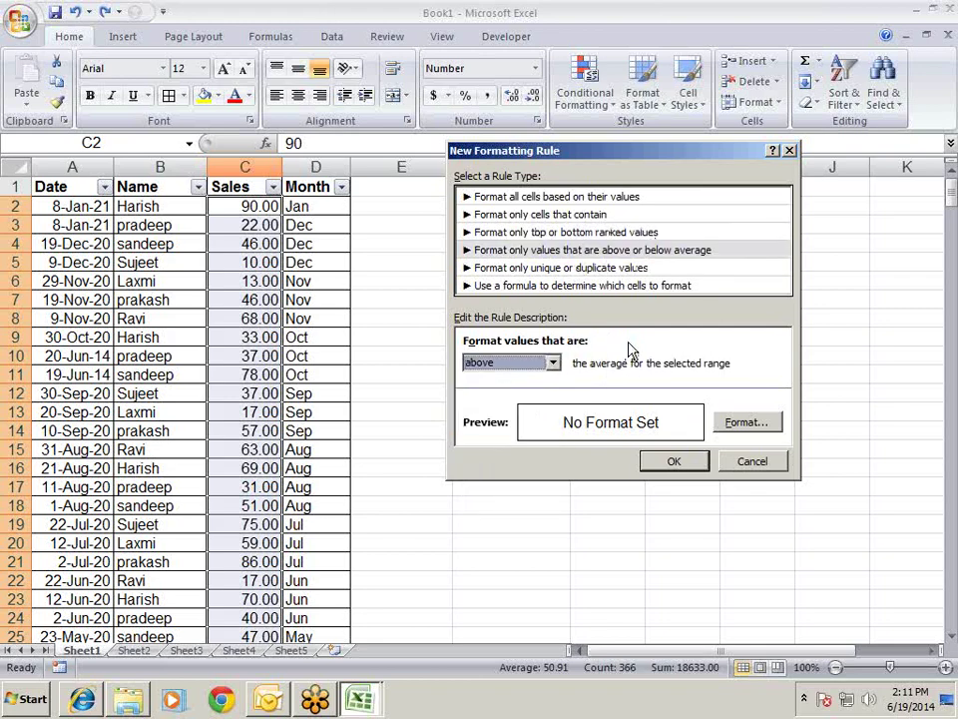
click(575, 269)
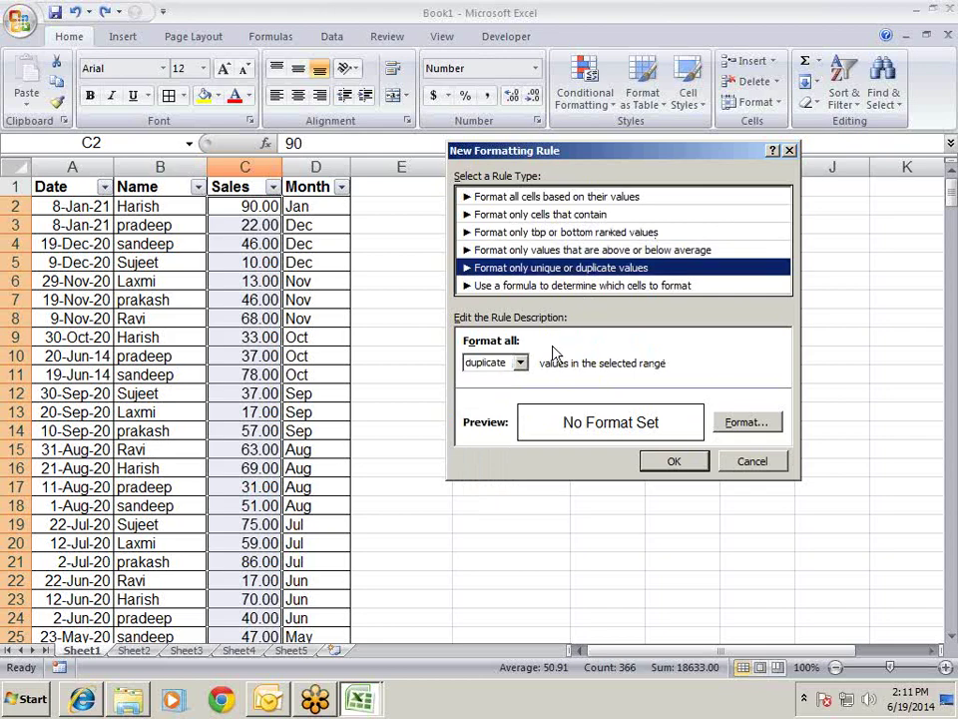
Step: Pick the formula-based rule type and view its Format options, then cancel both dialogs
click(556, 288)
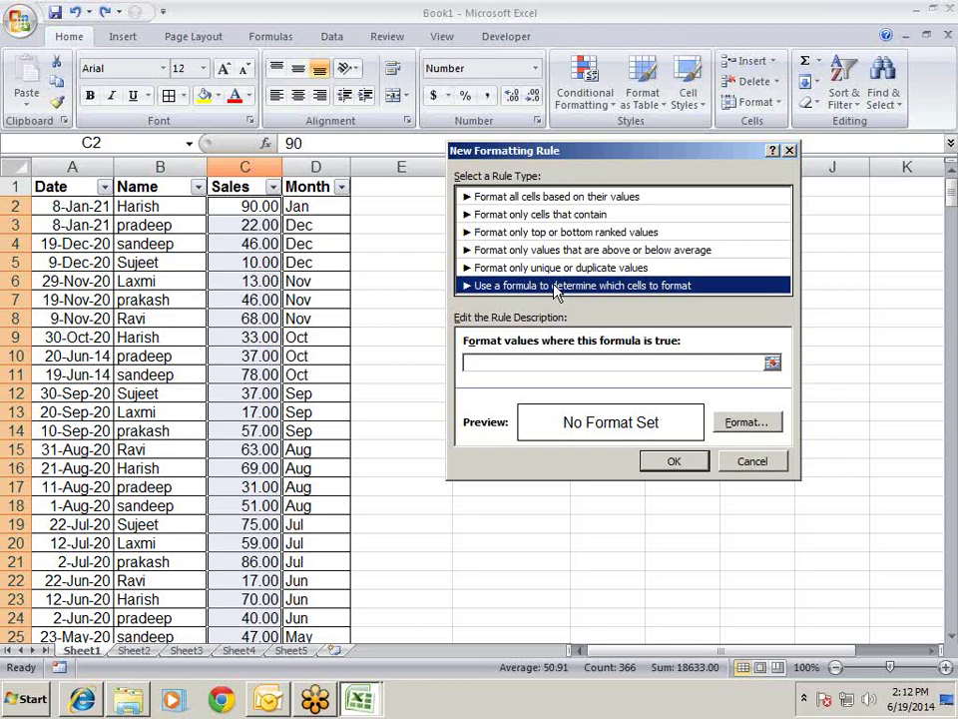
click(605, 365)
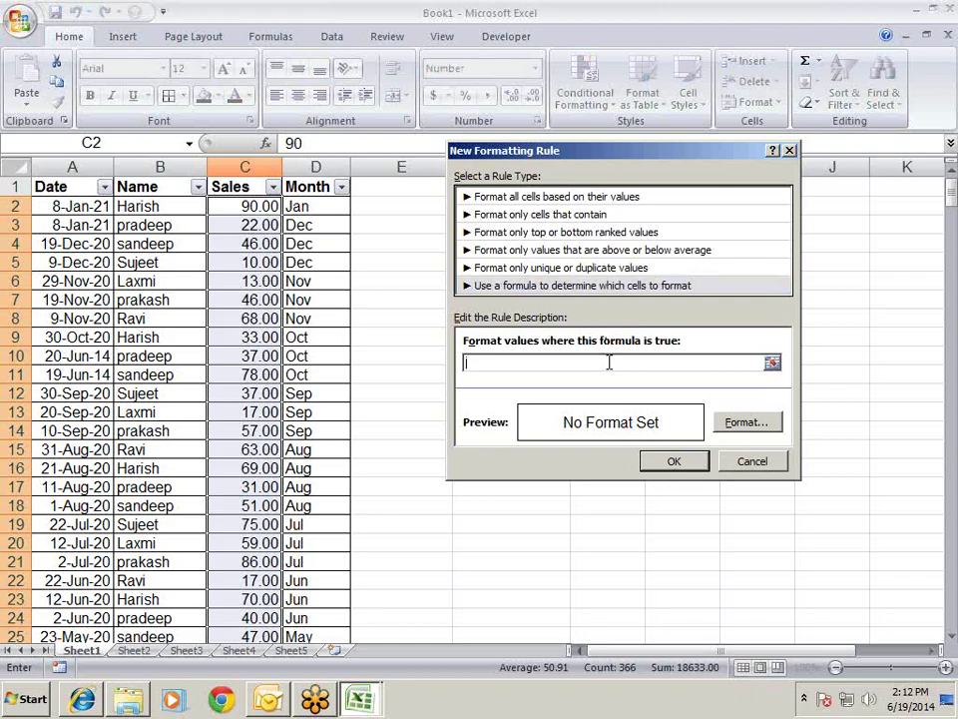
click(747, 422)
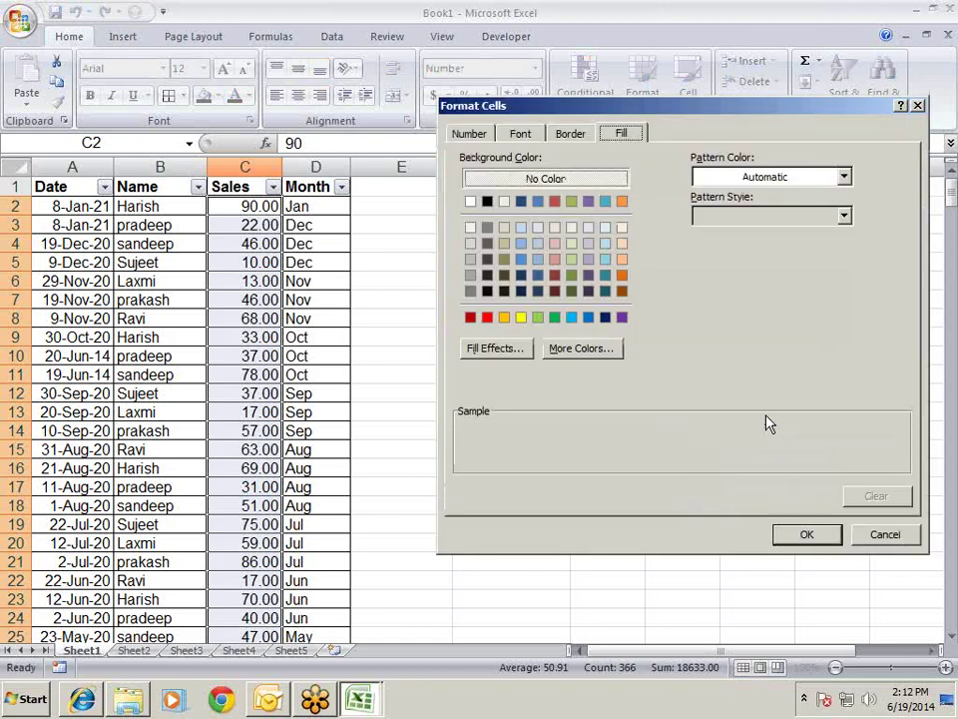
key(Escape)
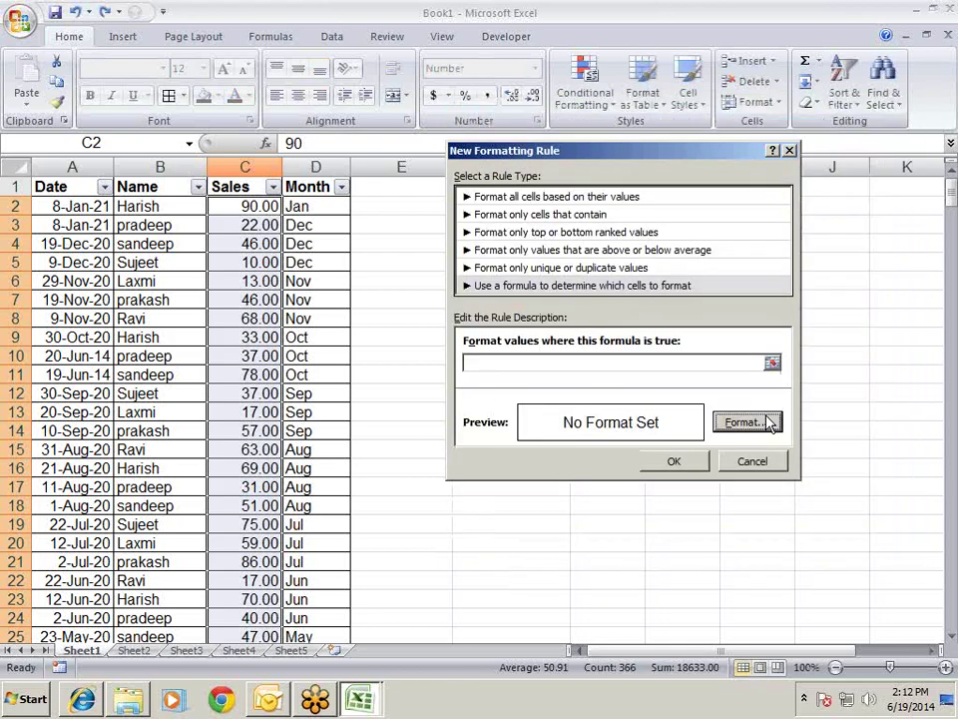
key(Escape)
click(435, 320)
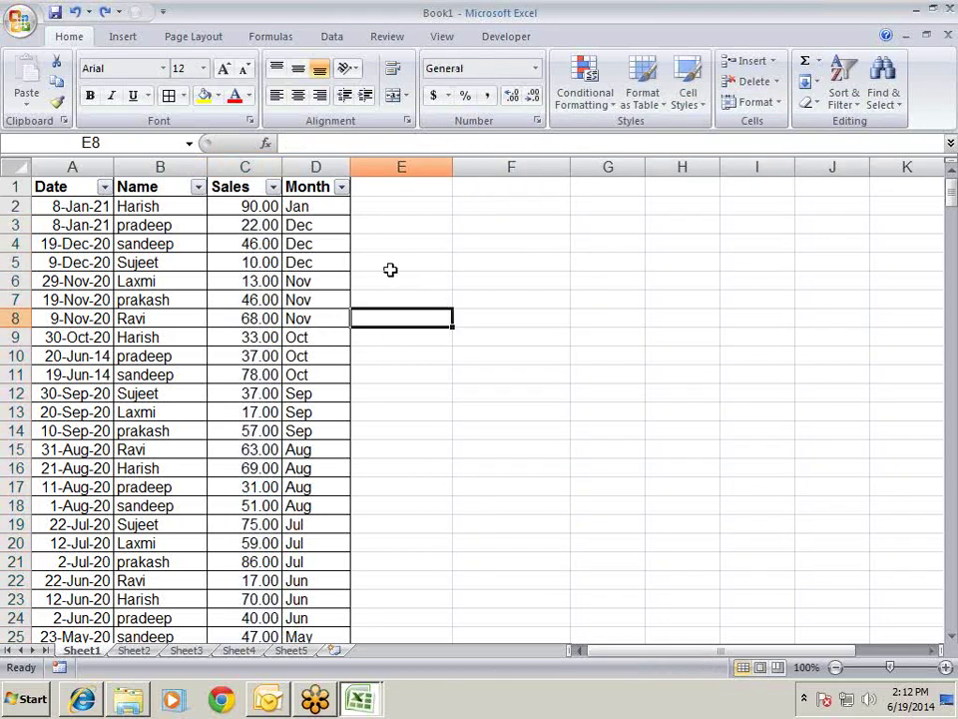
Step: Delete the Month column and rename the C1 header to Sales1
right_click(299, 168)
click(353, 292)
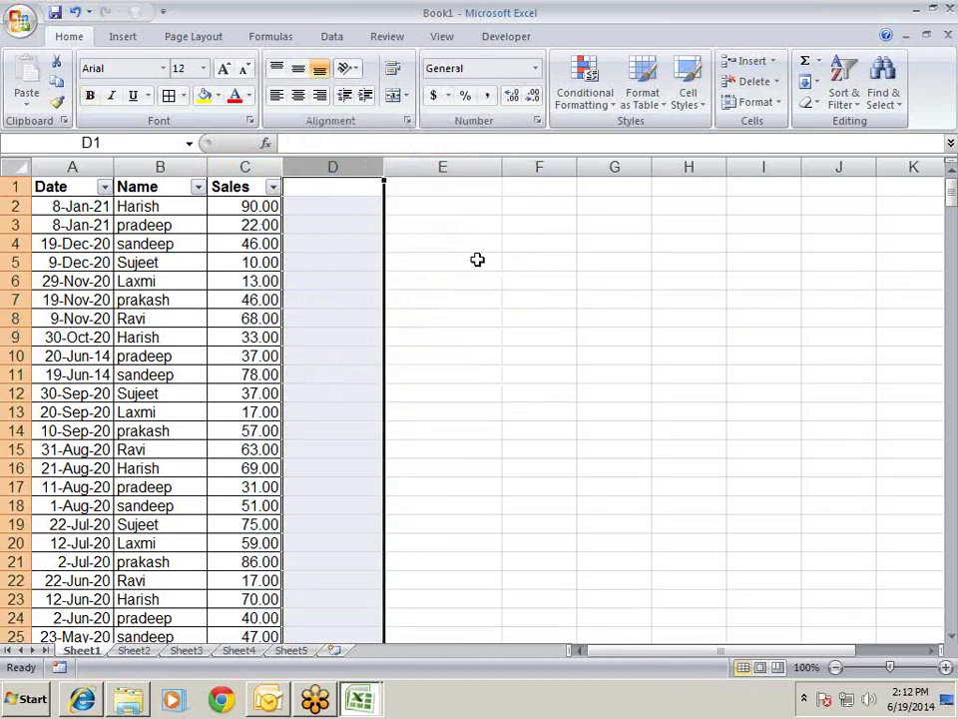
click(477, 259)
click(271, 193)
key(F2)
text(1)
key(Return)
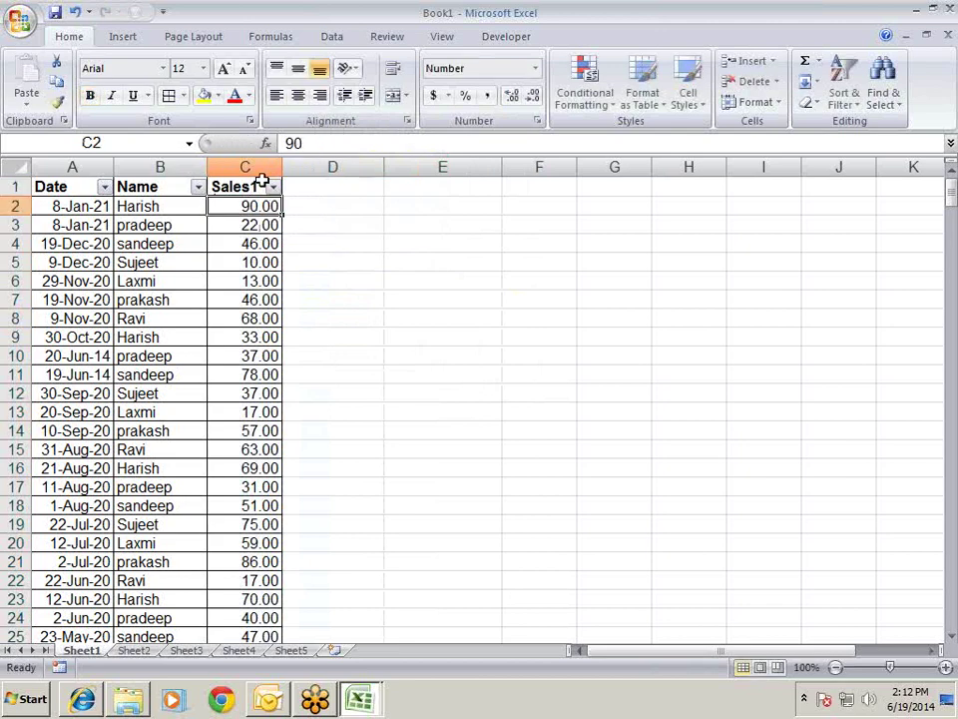
Step: Copy the Sales1 column's figures into columns D through G
click(261, 181)
key(ctrl+shift+Down)
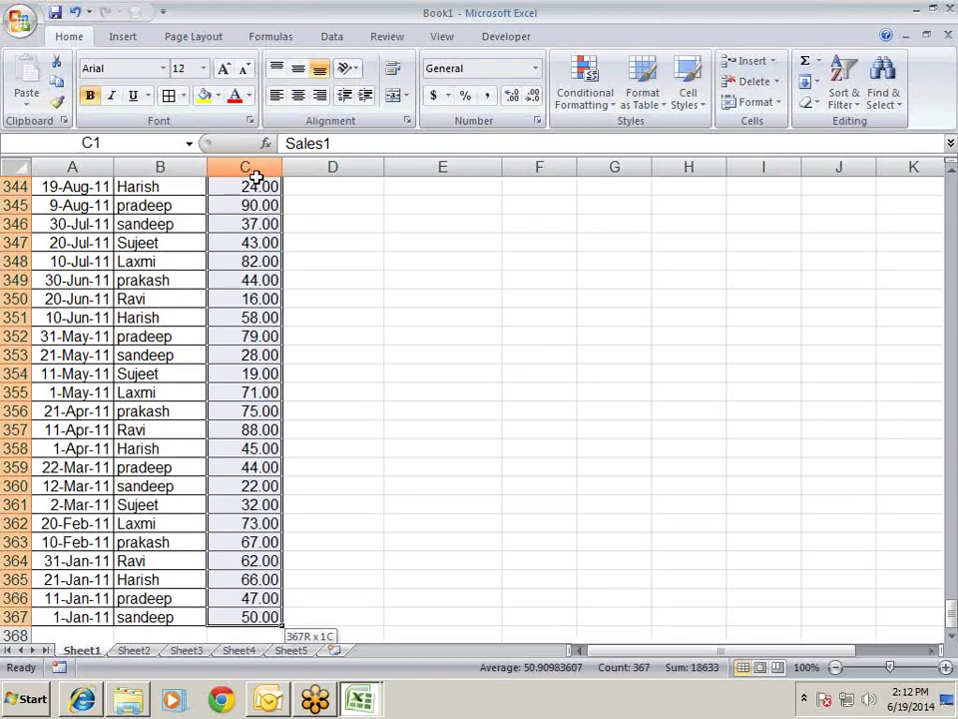
key(ctrl+c)
key(Right)
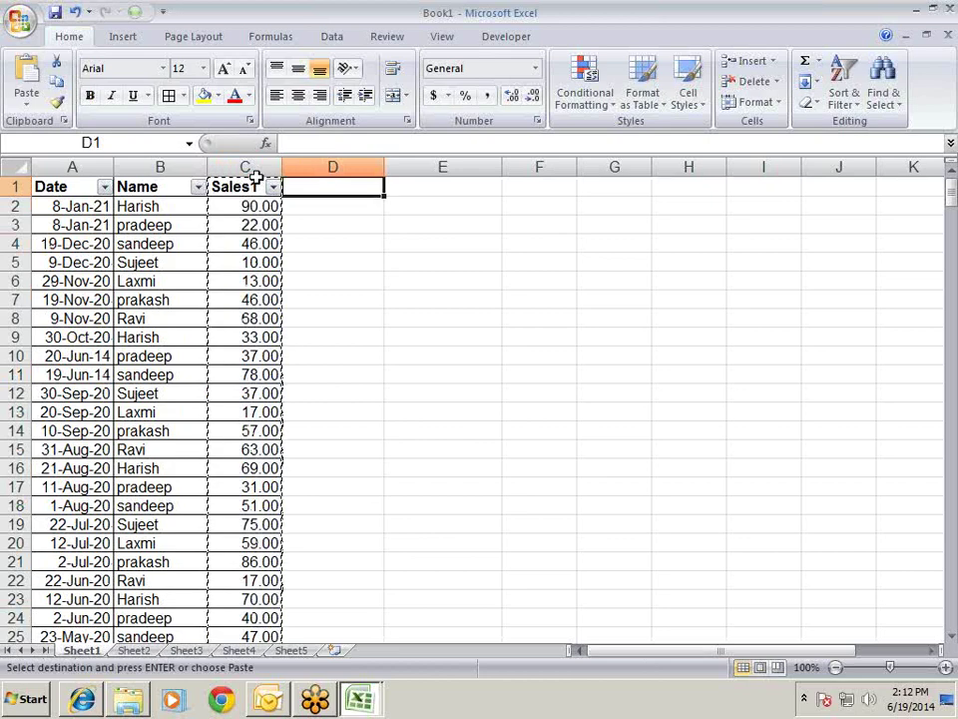
key(shift+Right)
key(shift+Right)
key(shift+Right)
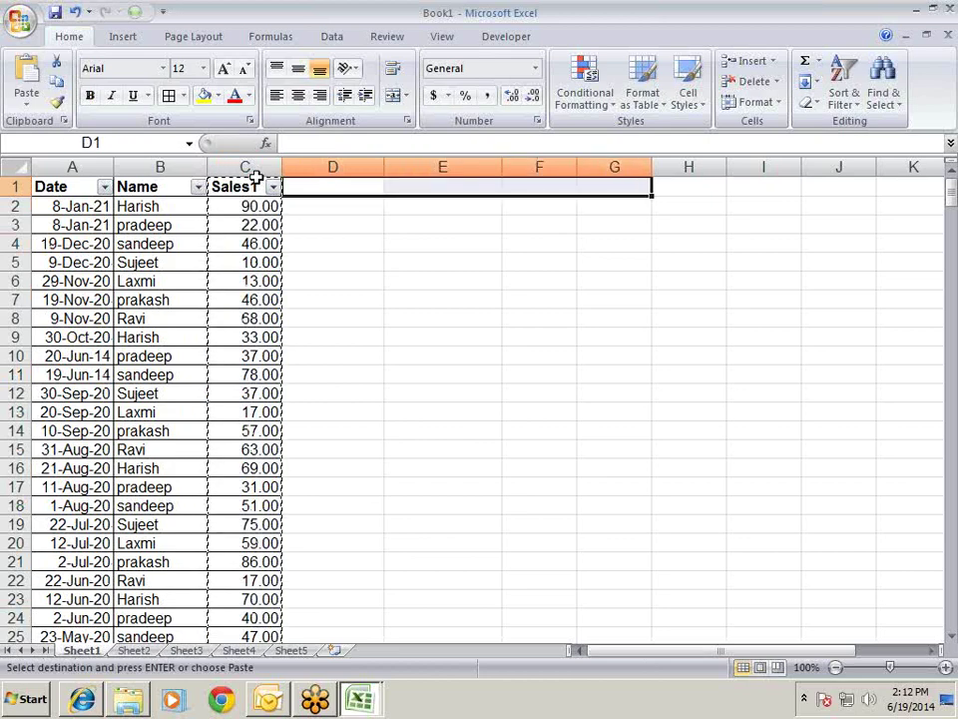
key(Return)
Step: Fill headers Sales2–Sales5 across D1:G1 and narrow columns C–G to equal width
click(256, 181)
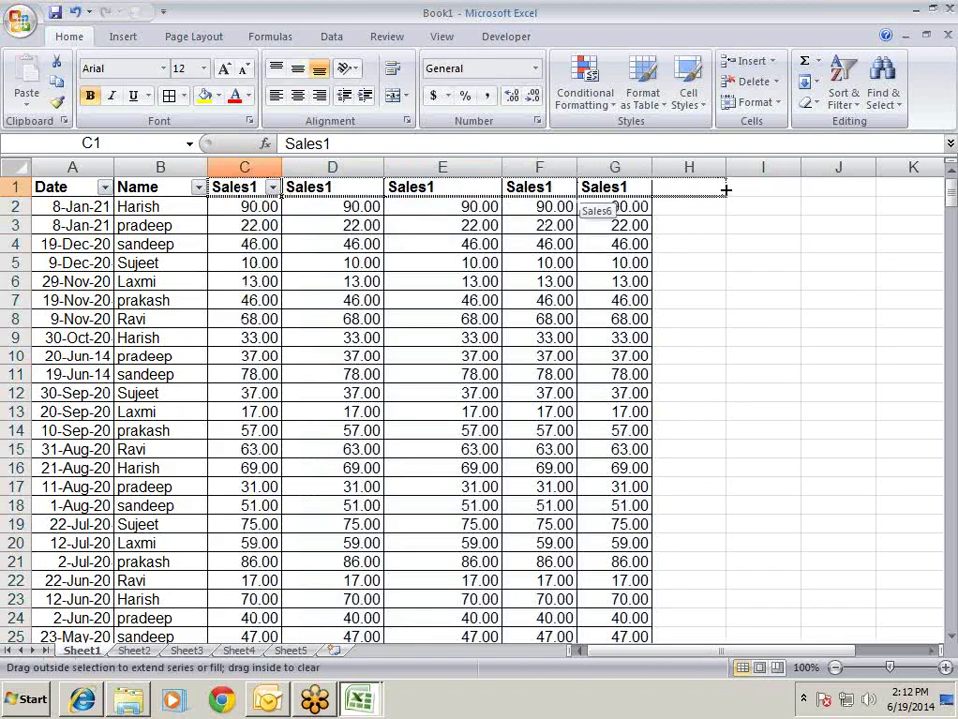
mouse_move(283, 196)
mouse_down()
mouse_move(629, 189)
mouse_move(244, 167)
mouse_up()
click(713, 233)
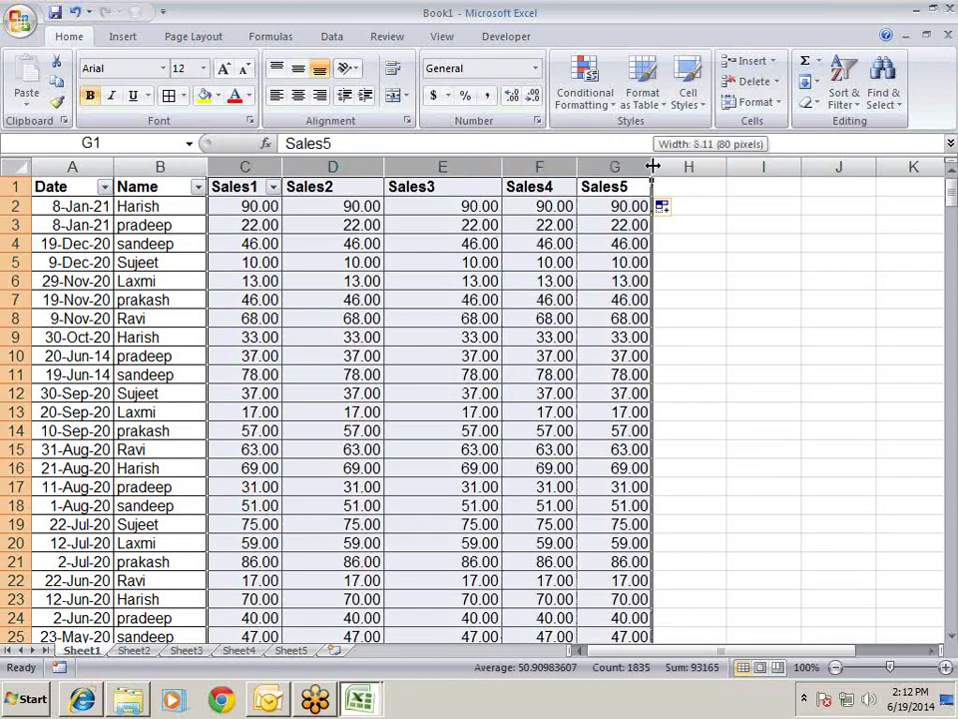
drag(652, 166, 631, 172)
click(519, 236)
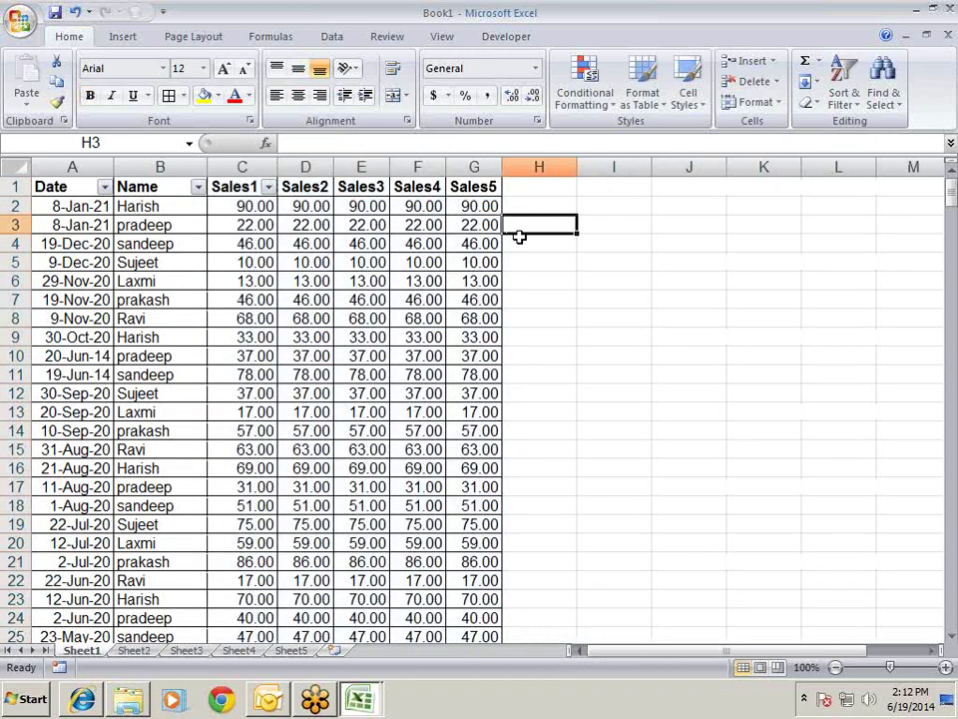
Step: Insert an AutoSum total of row 2 in H2, then clear it
click(556, 200)
key(alt+equal)
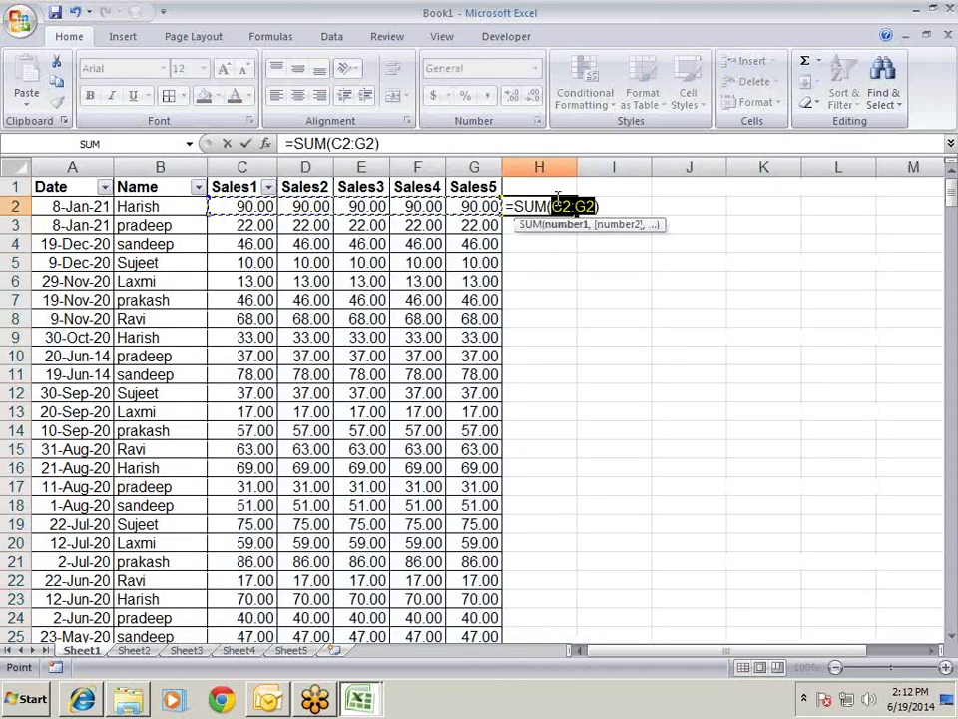
key(Return)
click(556, 200)
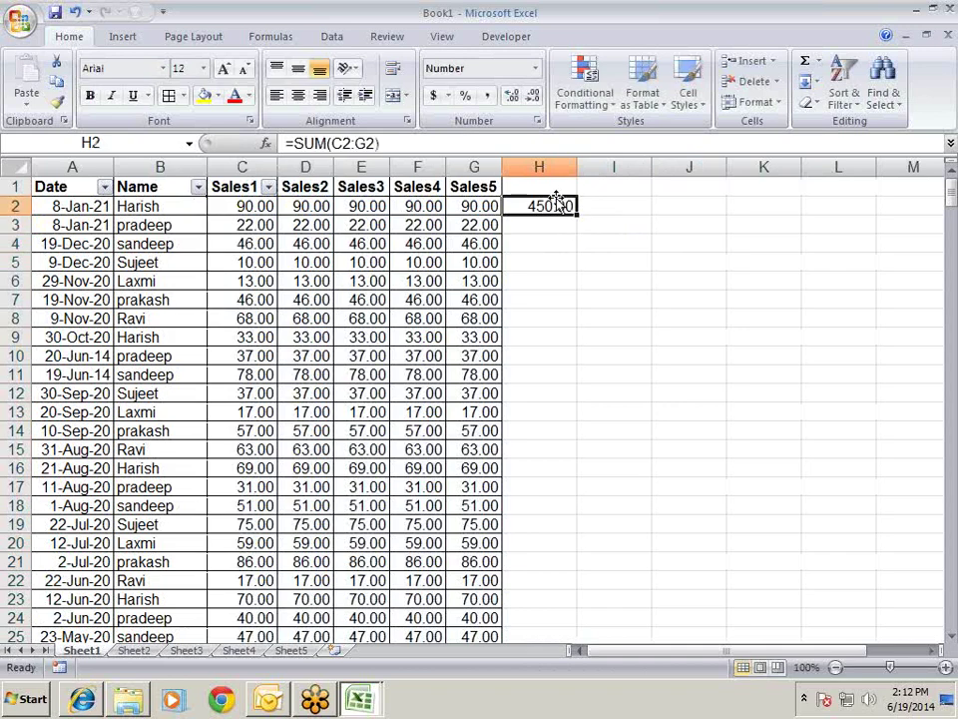
key(Delete)
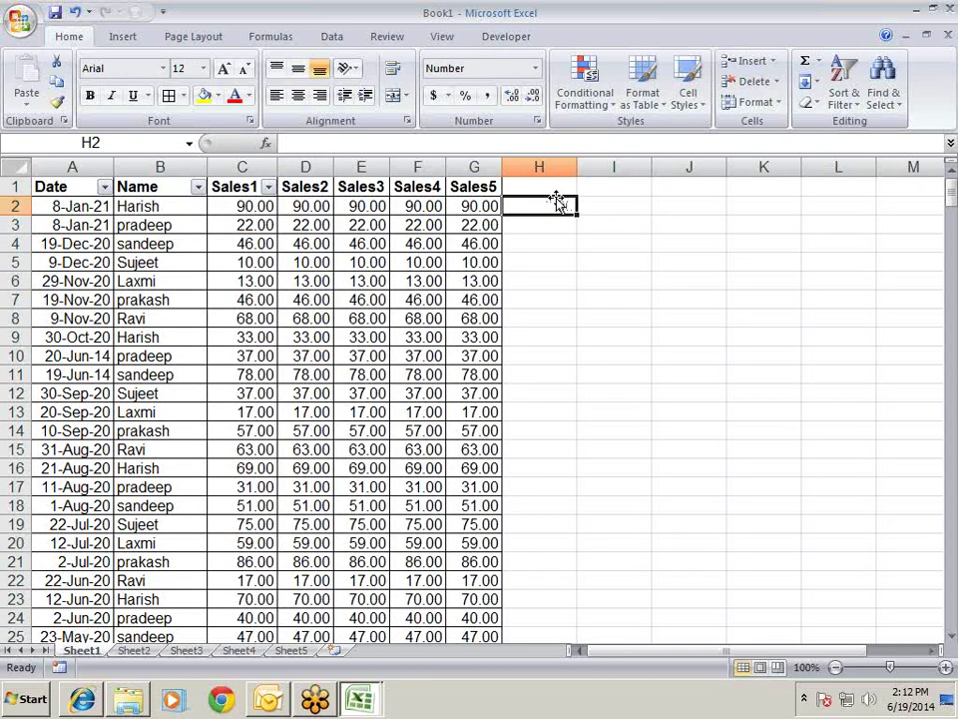
Step: Build =SUM(C2:G2) in H2, totalling row 2's sales at 450.00
key(Left)
key(shift+Left)
key(shift+Left)
key(shift+Left)
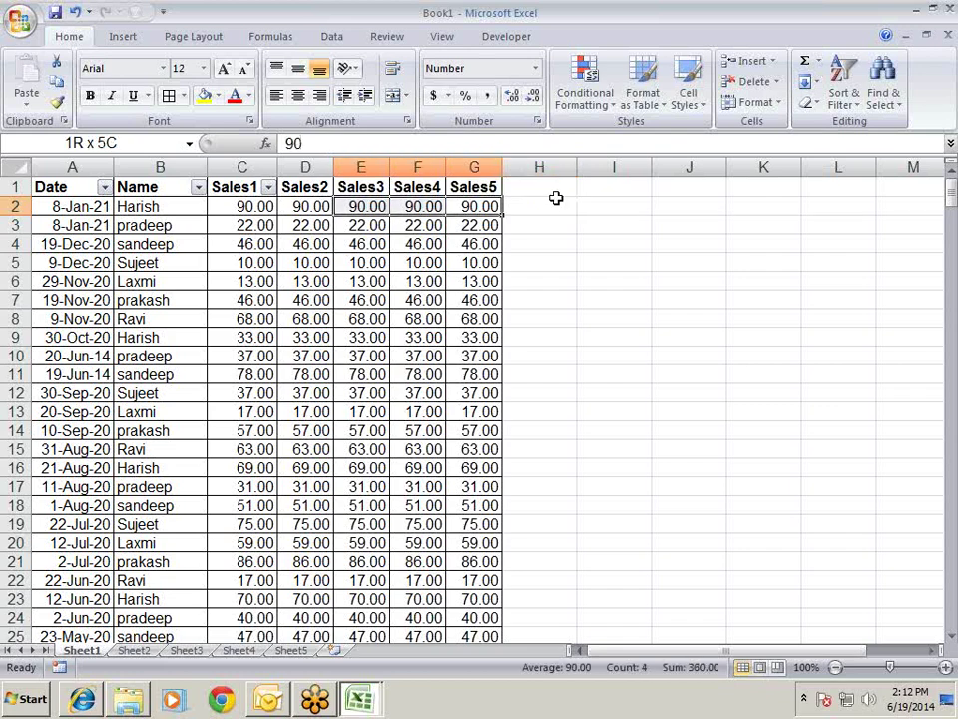
key(shift+Left)
key(shift+Left)
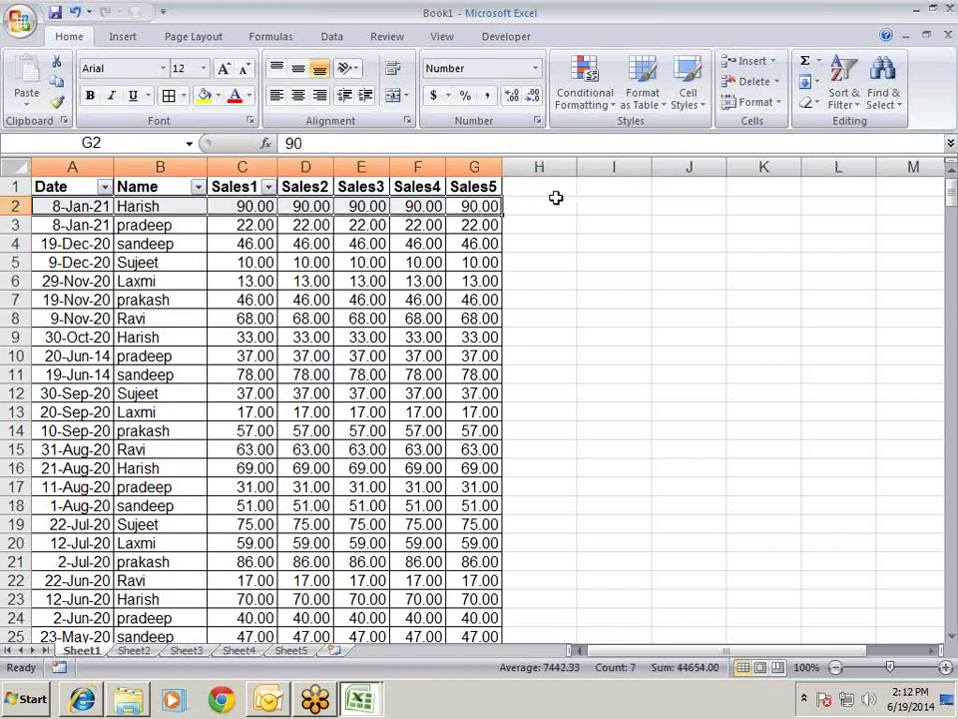
key(Down)
key(Down)
key(shift+Left)
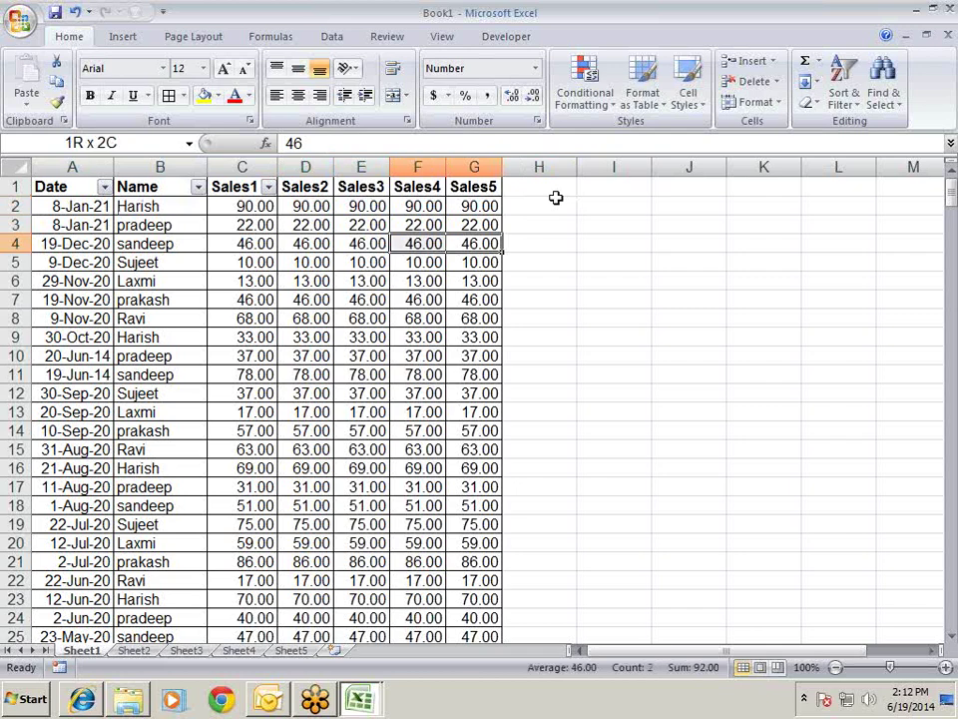
key(shift+Left)
key(shift+Left)
key(shift+Left)
key(Up)
key(Up)
key(Right)
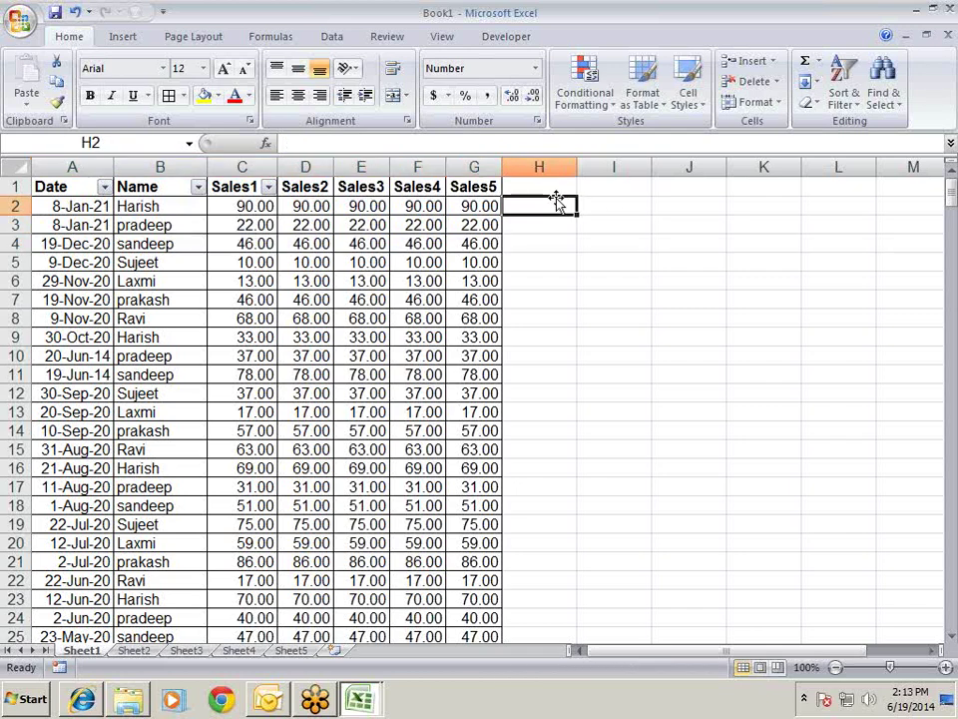
text(=sum)
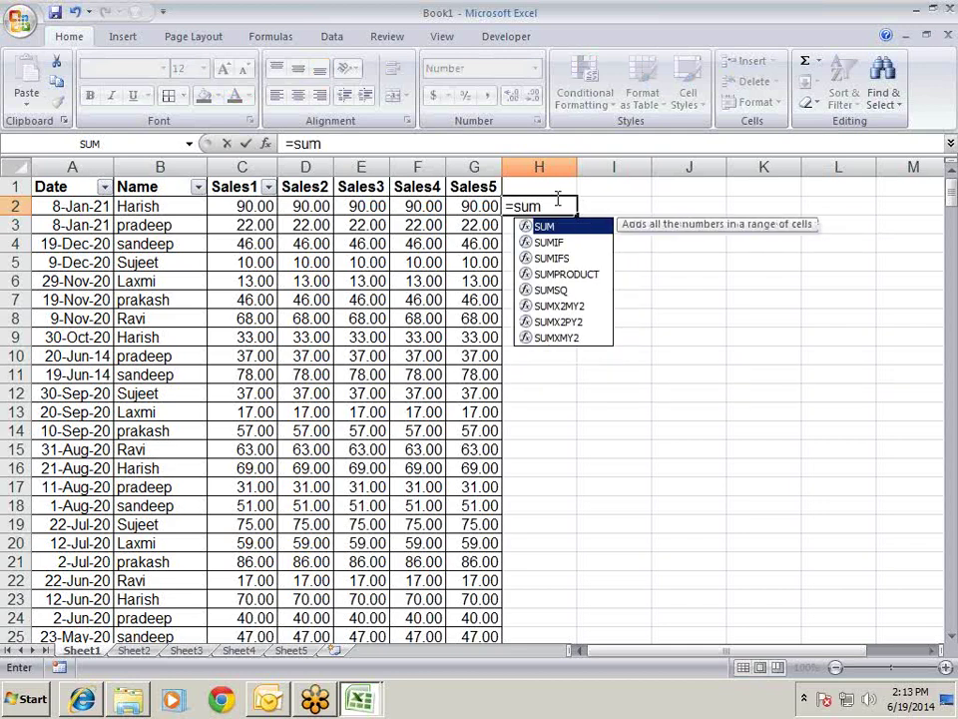
text(()
key(Left)
key(shift+Left)
key(shift+Left)
key(shift+Left)
key(shift+Left)
key(Return)
click(559, 204)
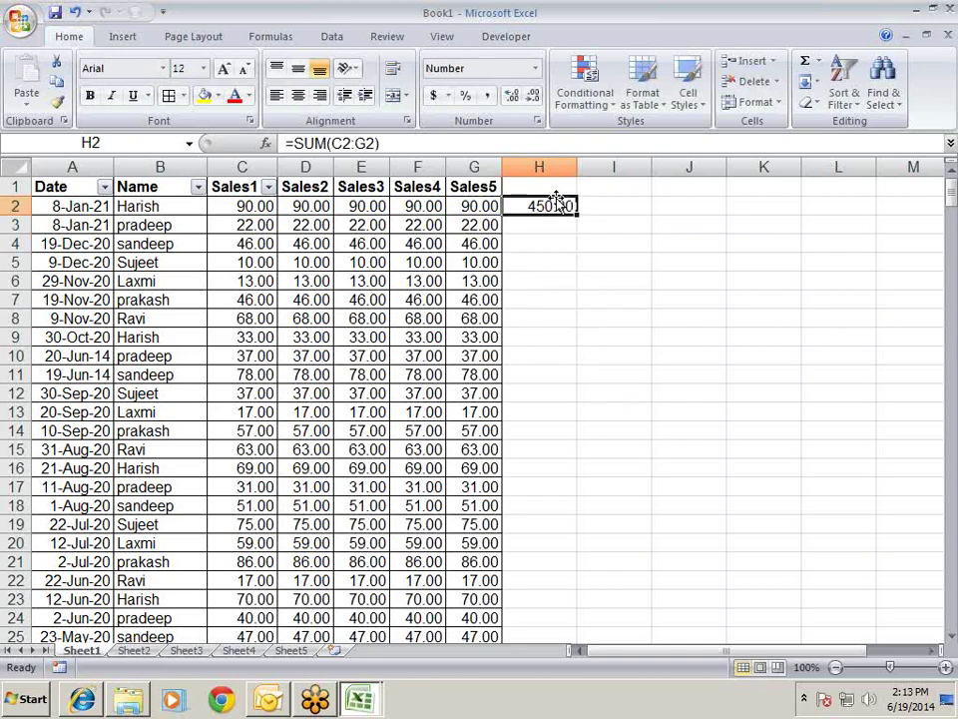
Step: Extend H2 to =SUM(C2:G2)>300 so it returns TRUE
double_click(559, 204)
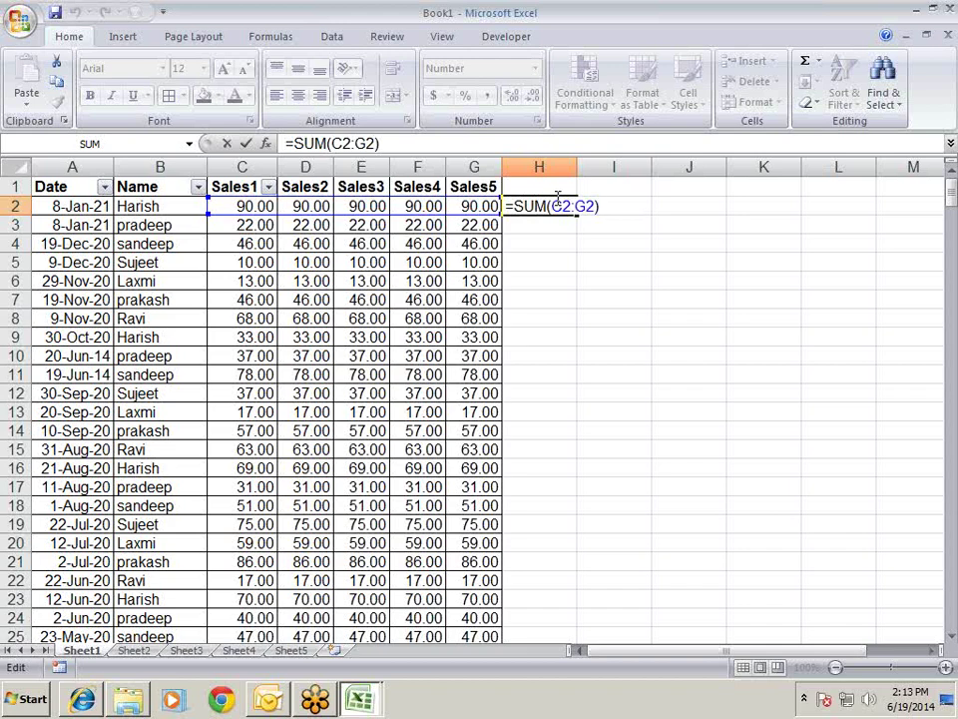
text(>)
text(300)
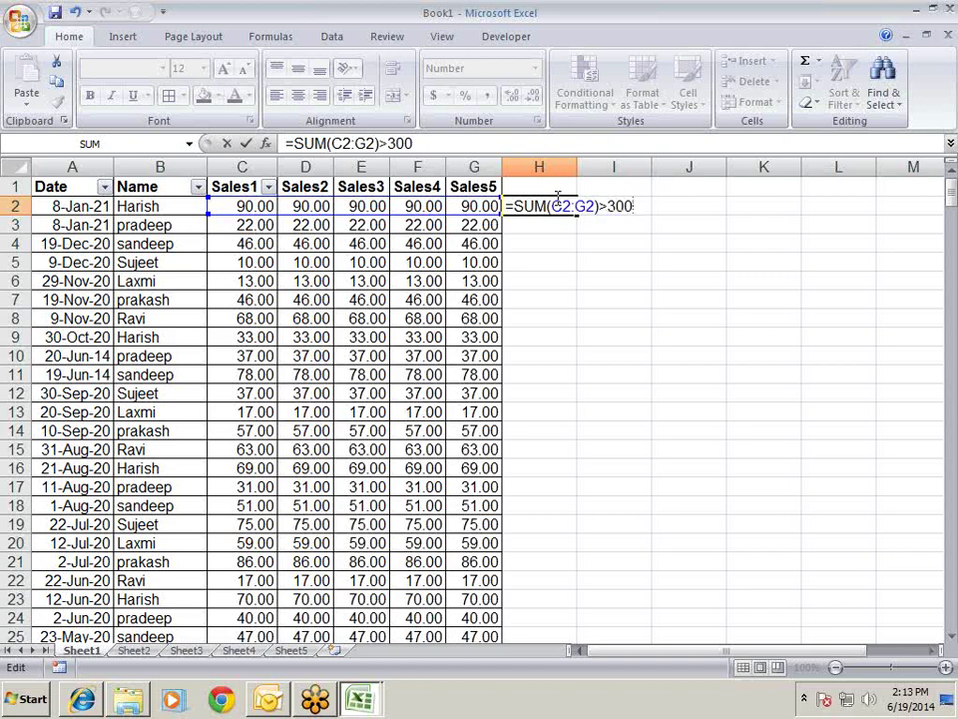
key(Return)
click(556, 203)
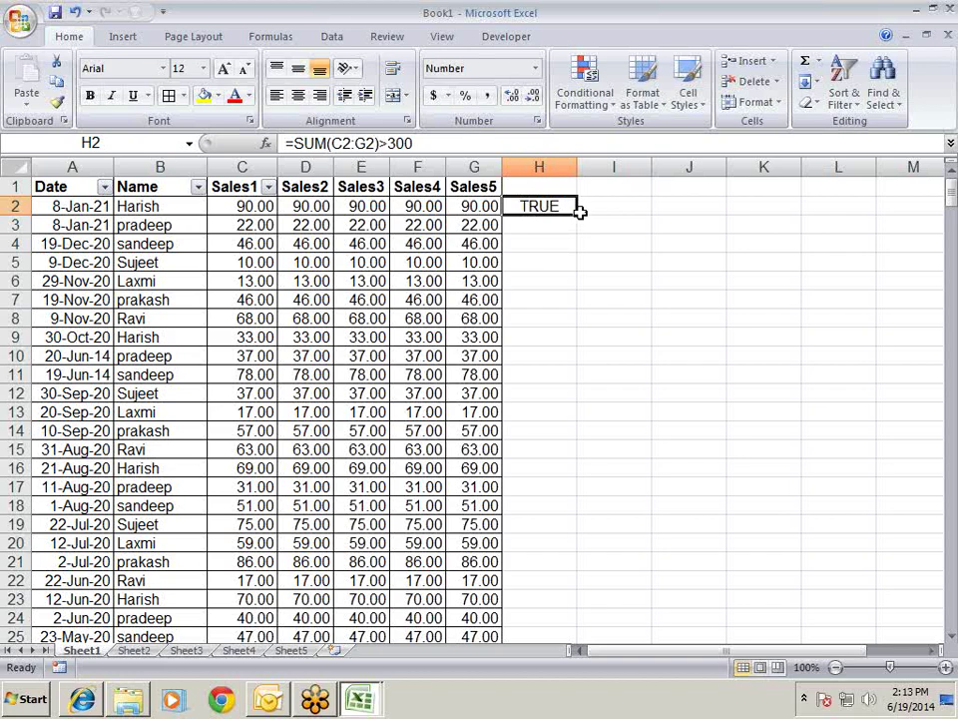
Step: Fill the H2 formula down column H, check the copies, then delete H3:H367
double_click(579, 216)
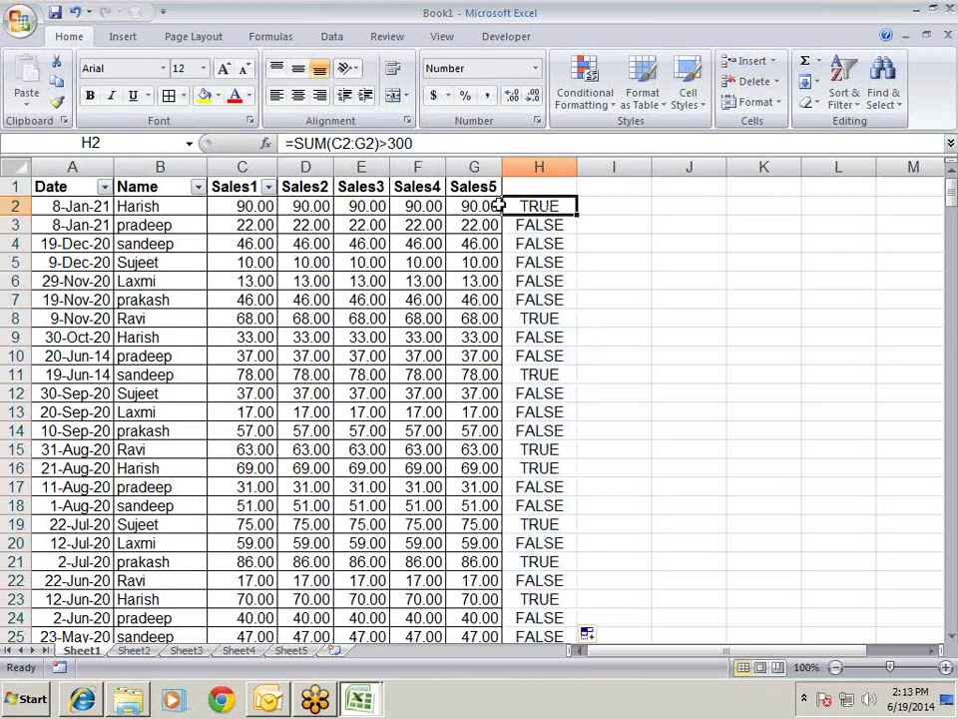
click(534, 225)
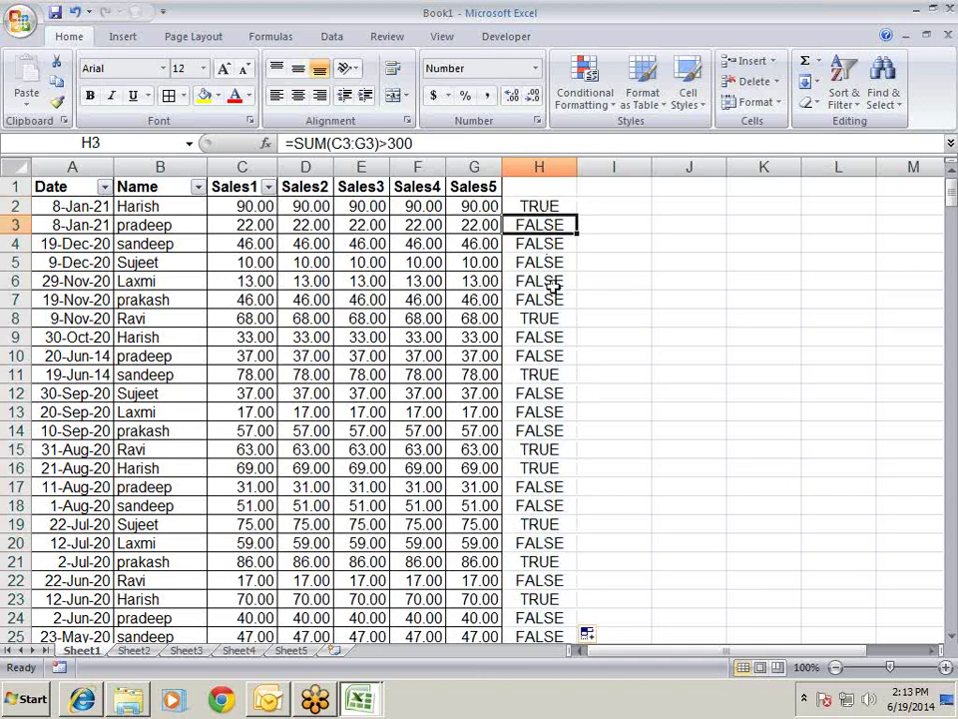
click(550, 316)
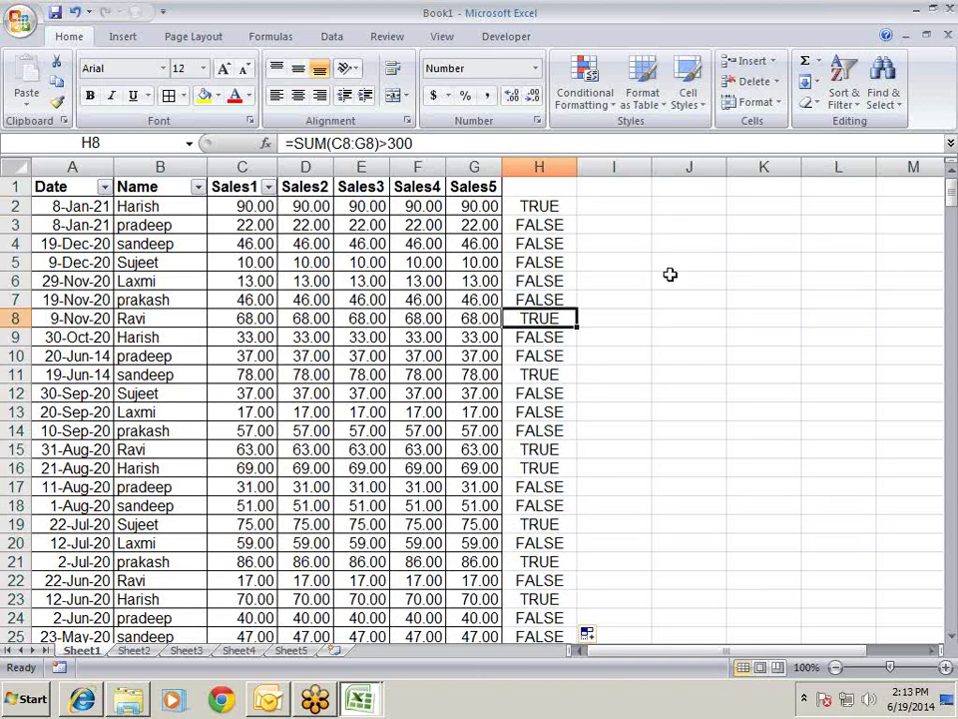
key(Up)
key(Up)
key(Up)
key(Up)
key(Up)
key(ctrl+shift+Down)
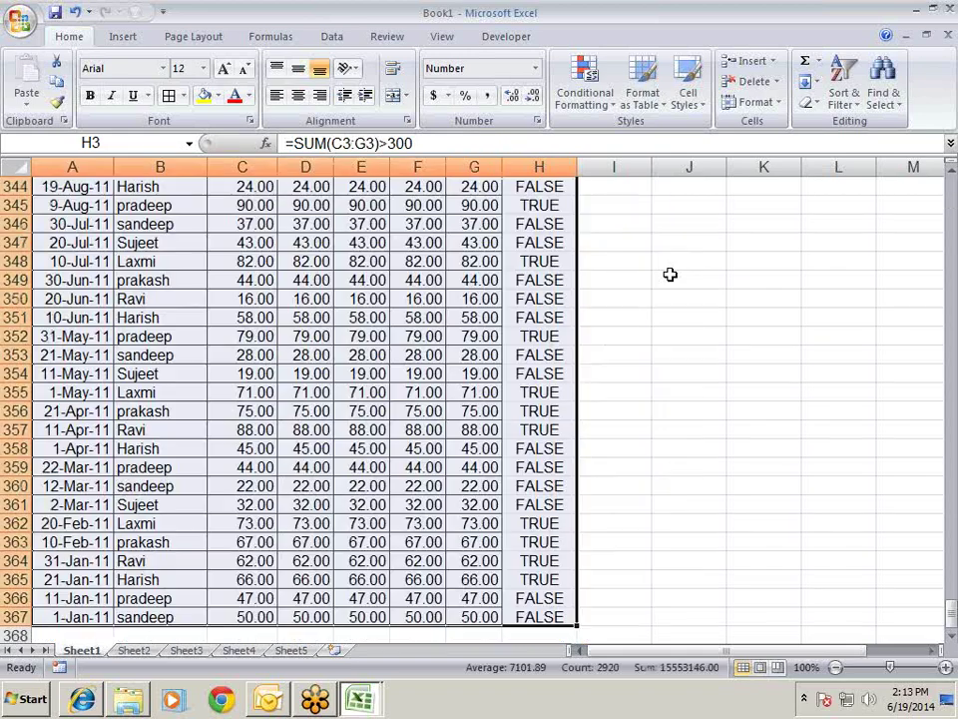
key(Right)
key(Up)
key(Up)
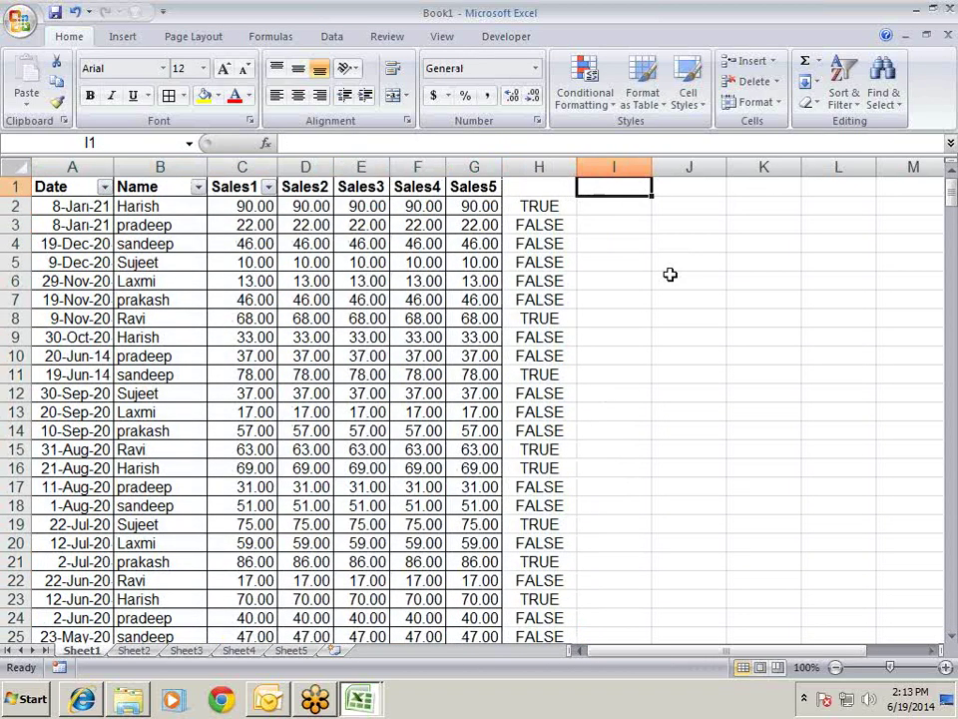
key(Left)
key(Down)
key(Down)
key(ctrl+shift+Down)
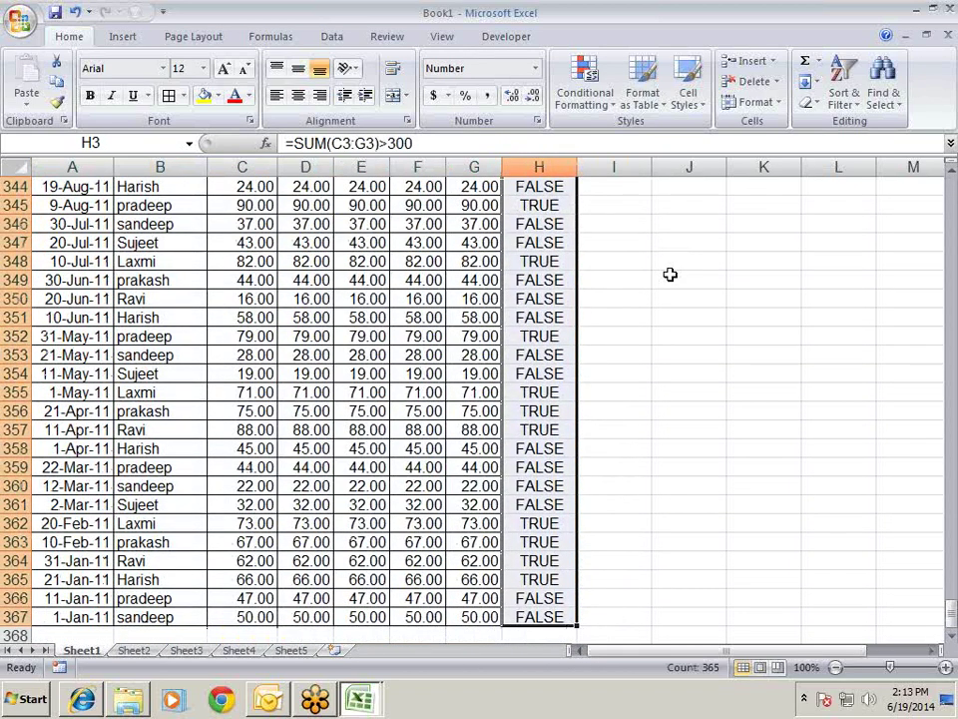
key(ctrl+BackSpace)
key(Up)
key(Up)
key(Down)
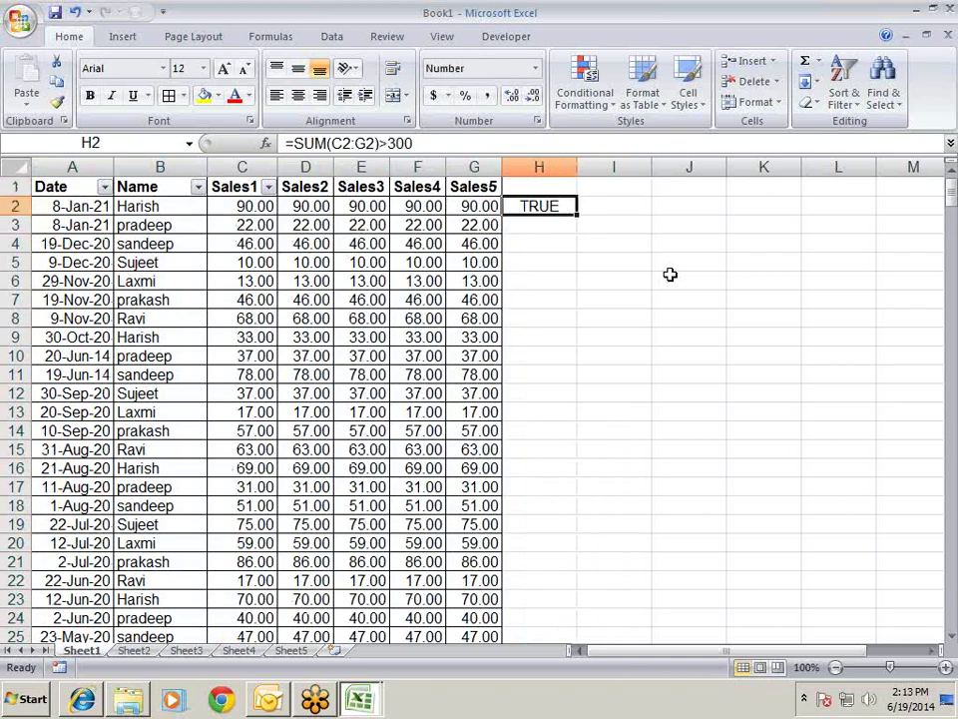
Step: Copy H2's formula across to I2:J2, inspect the shifted range, then clear I2 and J2
key(F2)
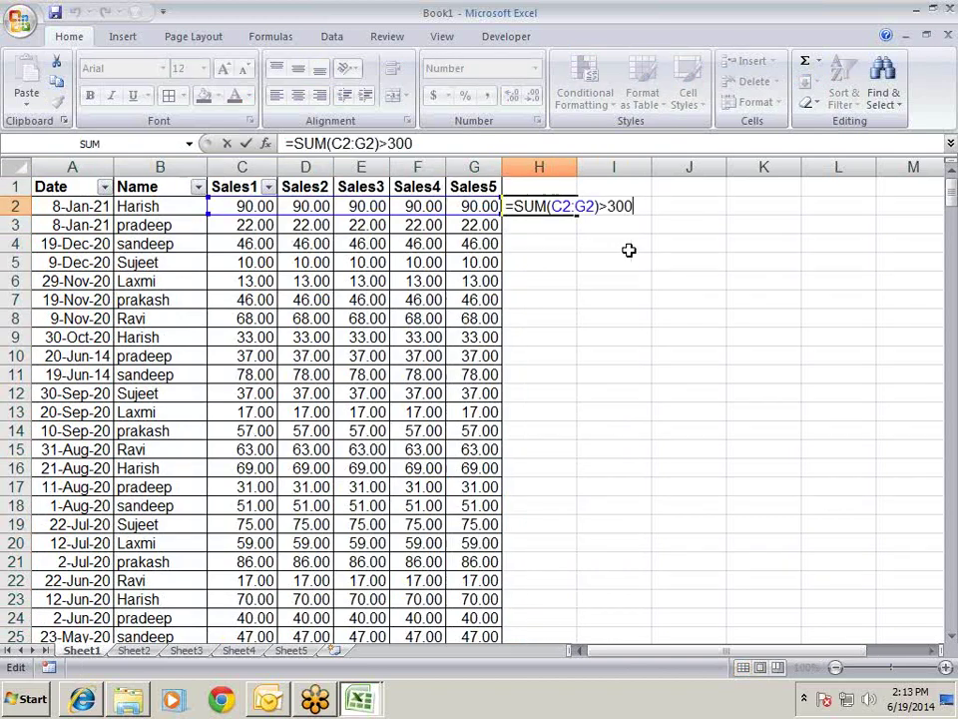
key(ctrl+Return)
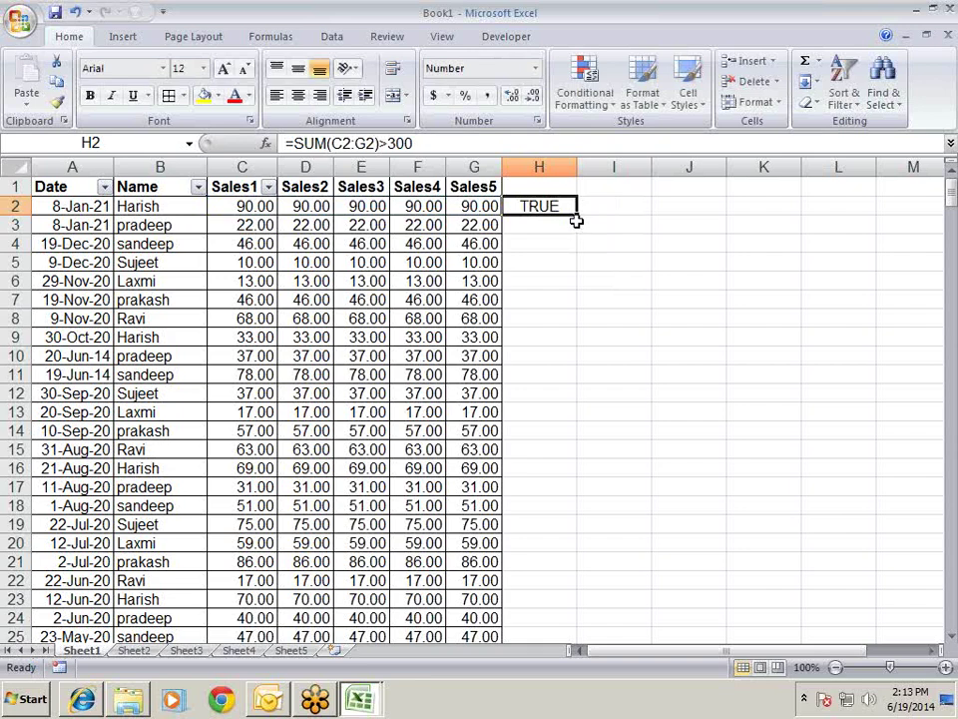
drag(577, 215, 696, 220)
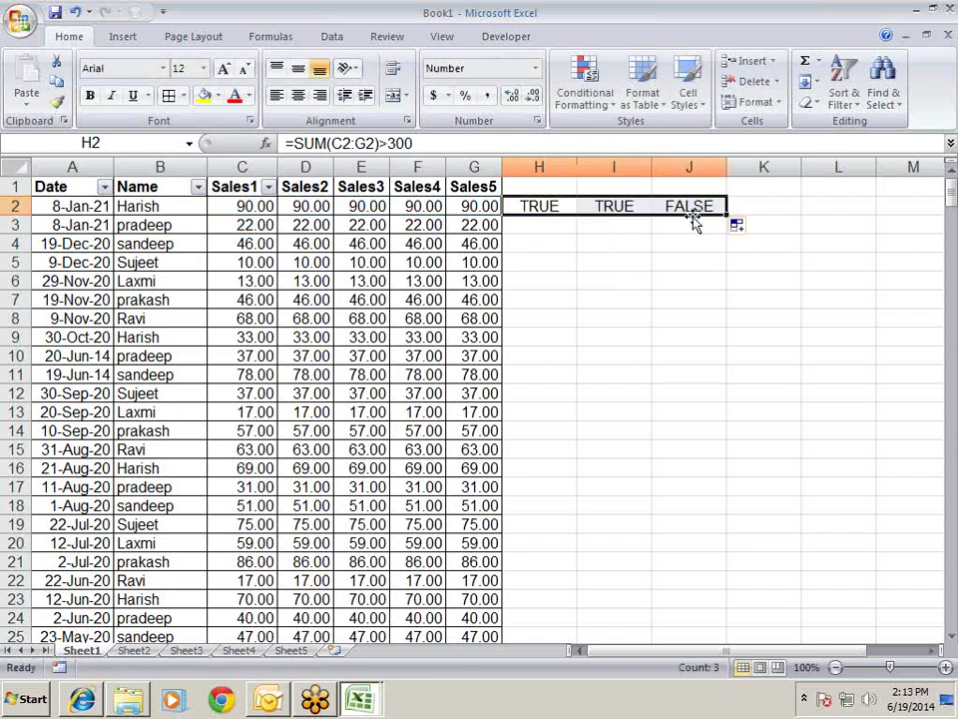
click(639, 207)
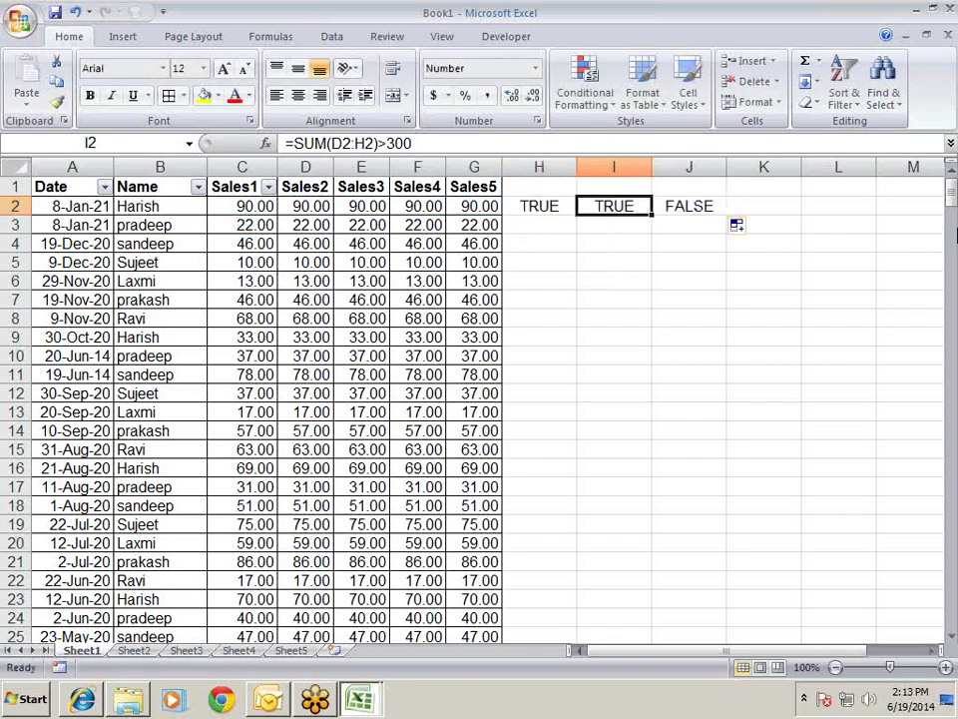
click(539, 207)
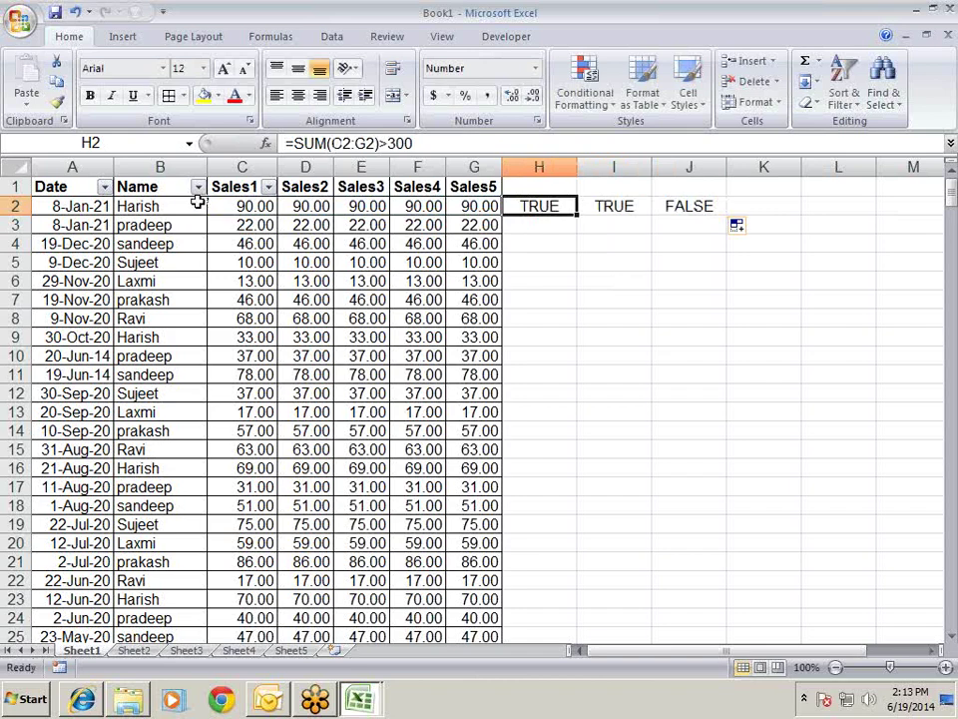
key(Right)
key(F2)
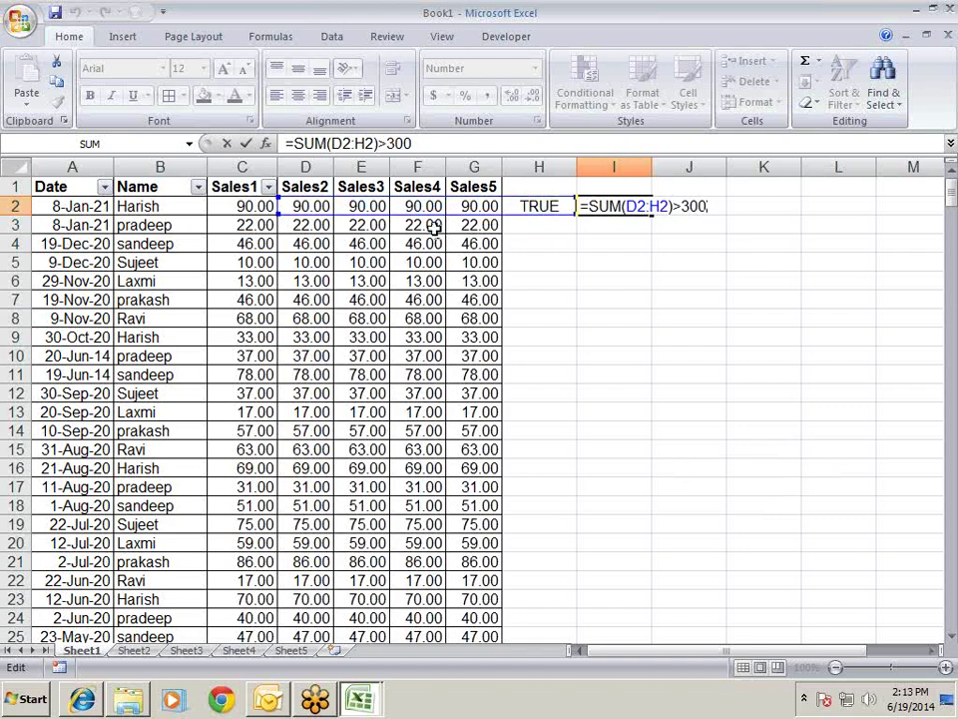
key(Escape)
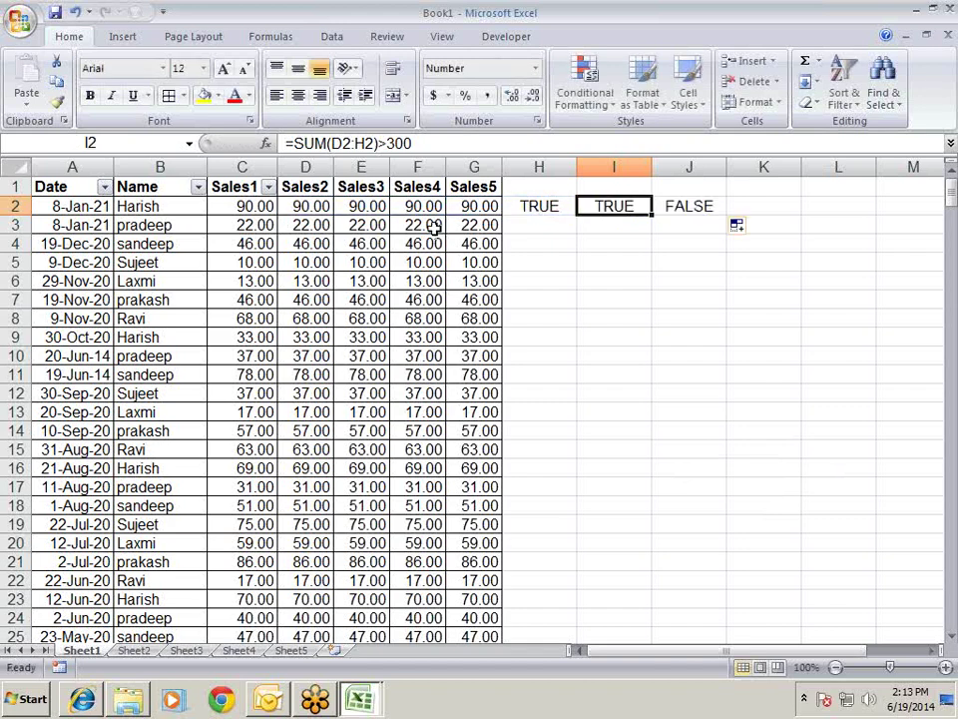
key(shift+Right)
key(ctrl+c)
key(Delete)
key(Left)
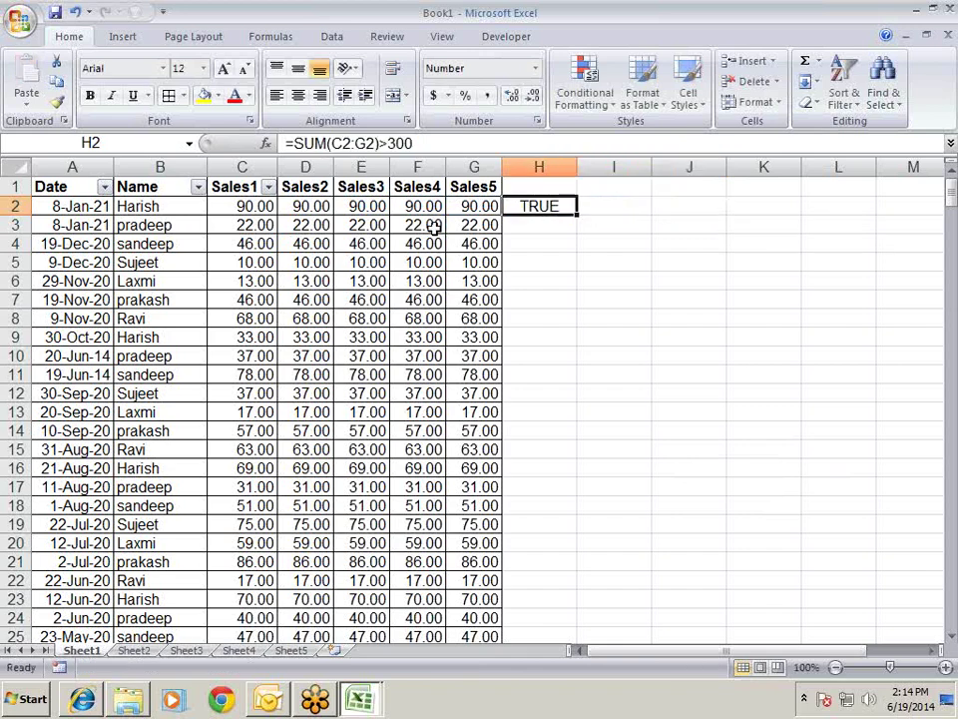
key(F2)
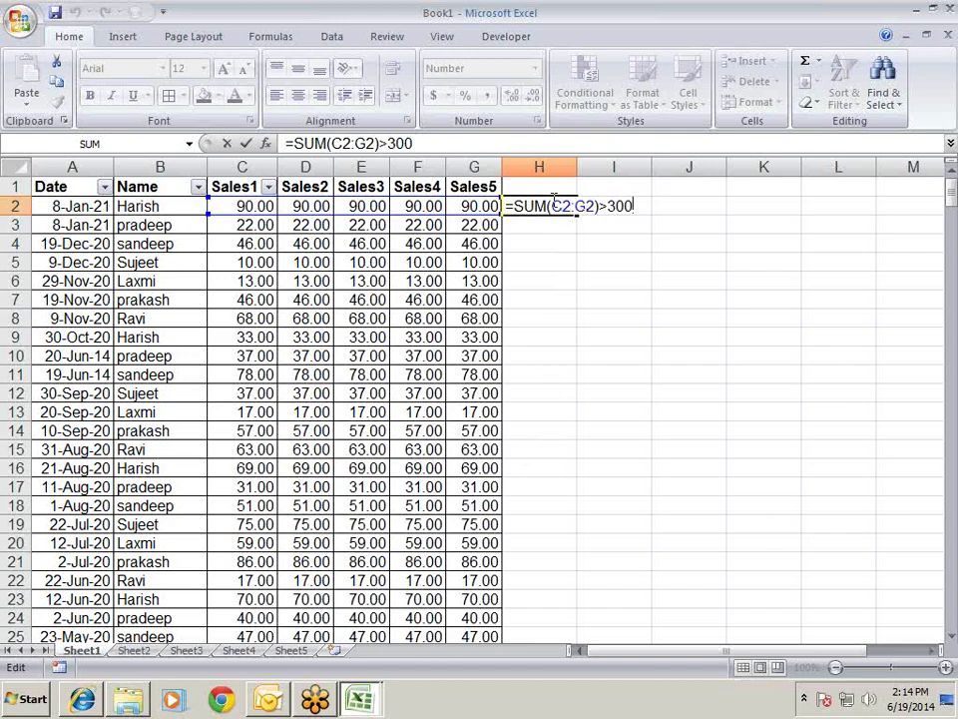
Step: Add $ signs so H2 reads =SUM($C2:$G2)>300
key(Left)
key(Left)
key(Left)
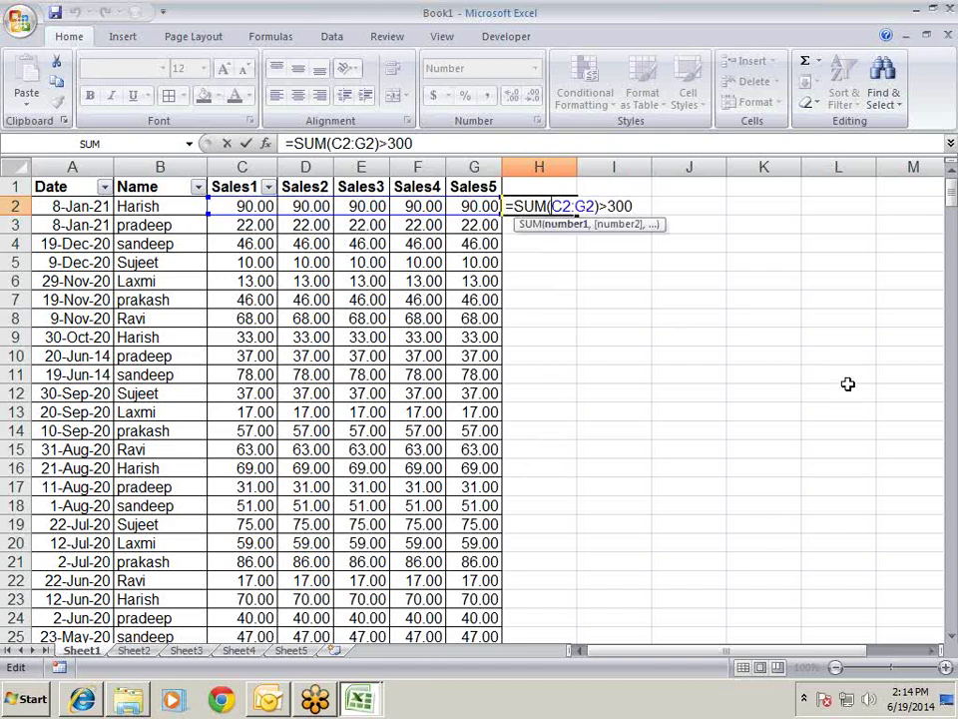
text($)
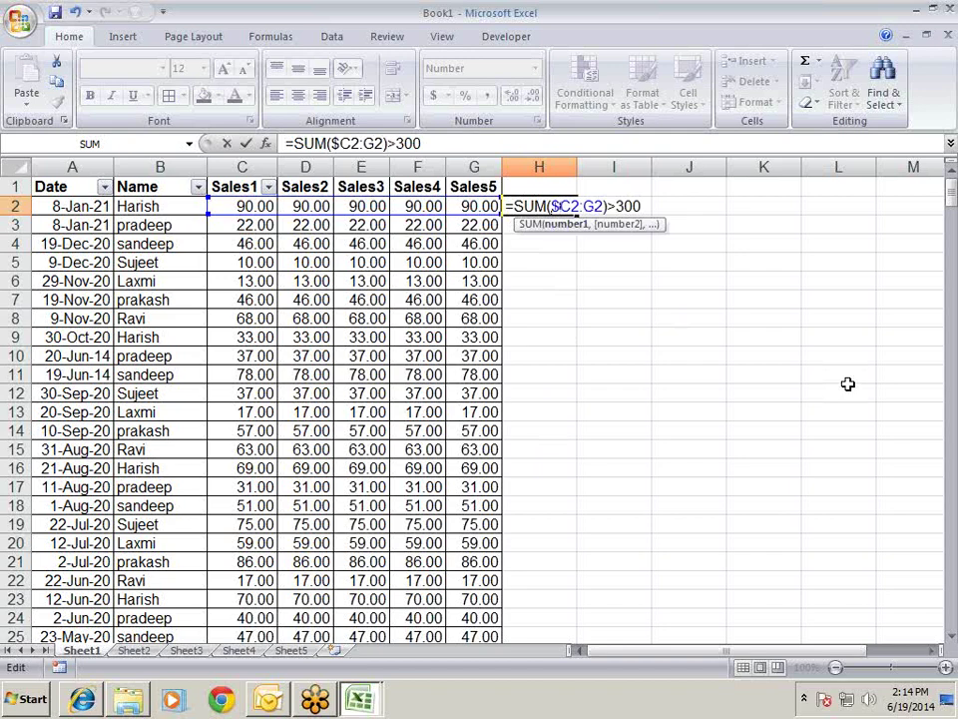
key(Right)
key(Right)
key(Right)
text($)
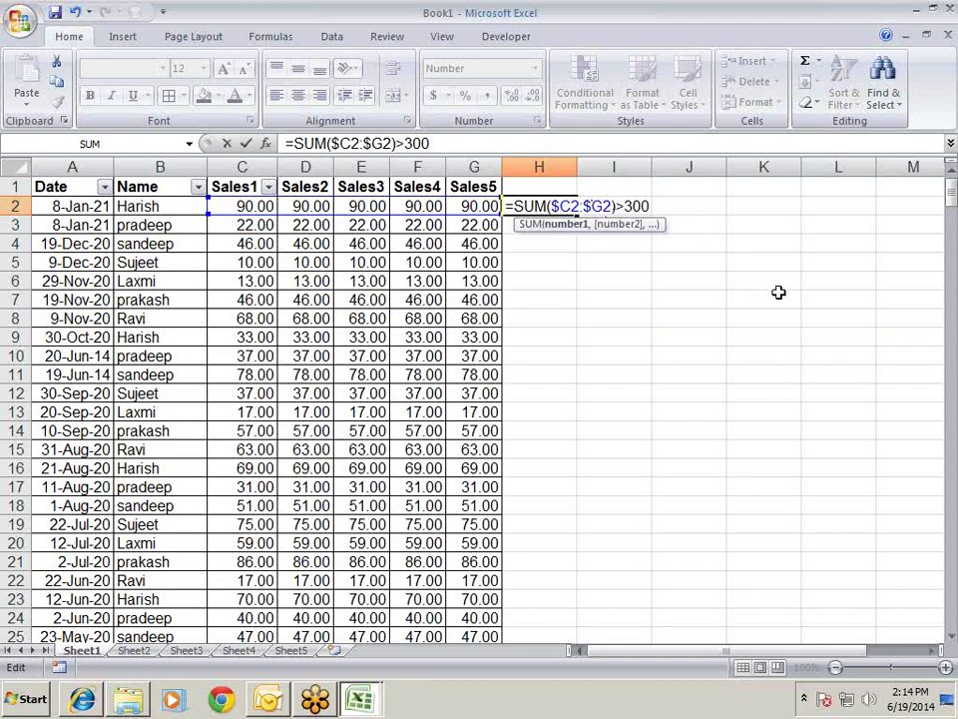
key(Return)
Step: Copy H2's formula text to the clipboard and return to A2
key(Up)
key(F2)
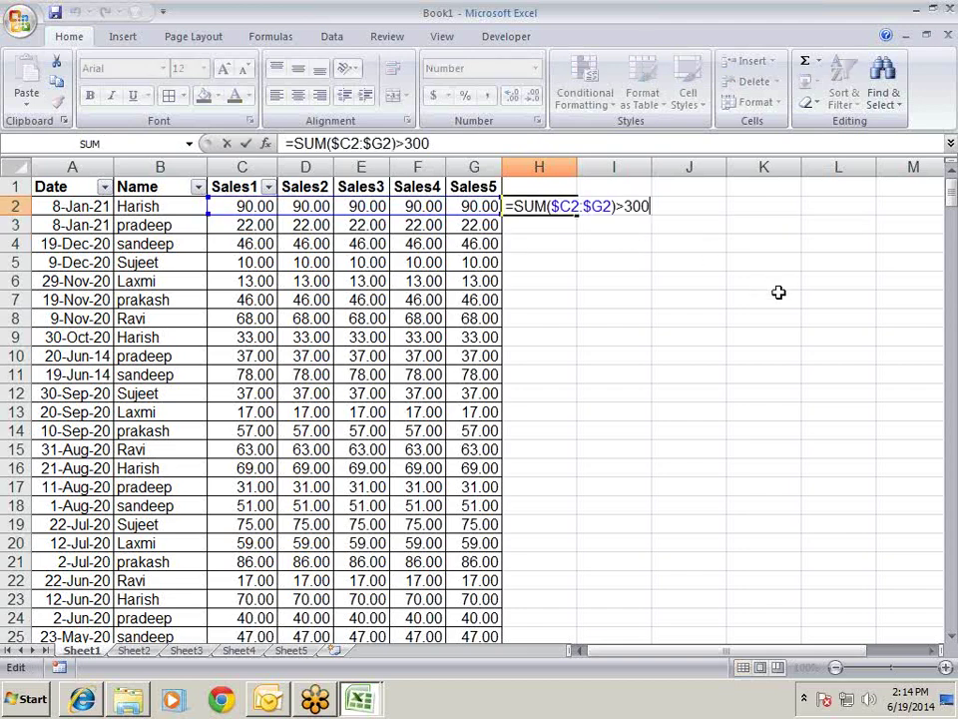
key(shift+Home)
key(ctrl+c)
key(Escape)
key(Left)
key(Home)
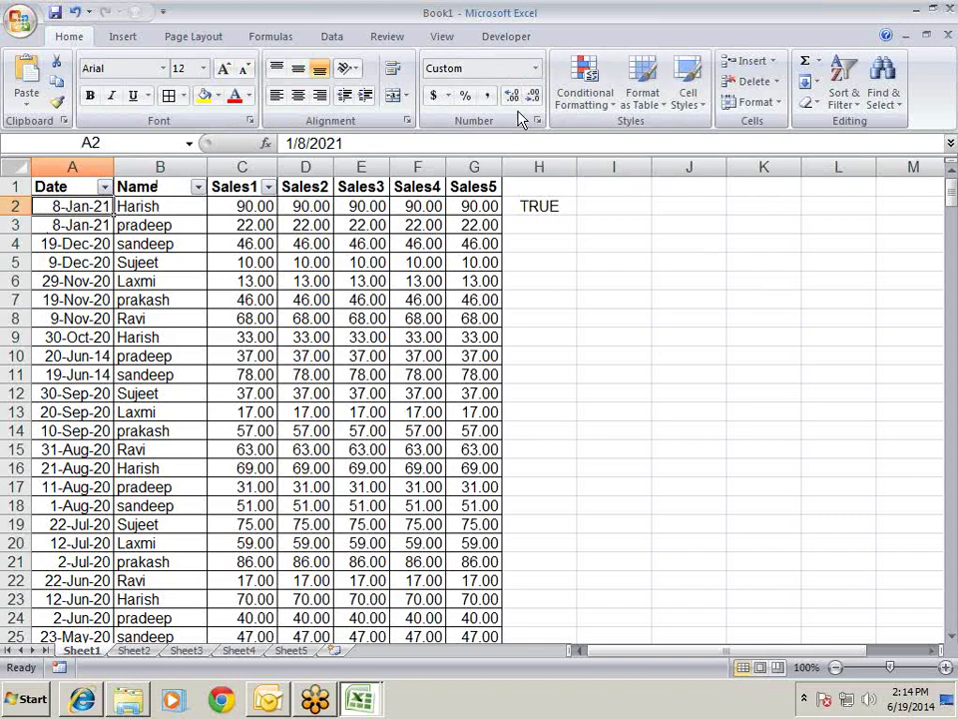
Step: Give A2 a new conditional formatting rule =SUM($C2:$G2)>300 with orange fill
click(586, 85)
click(629, 343)
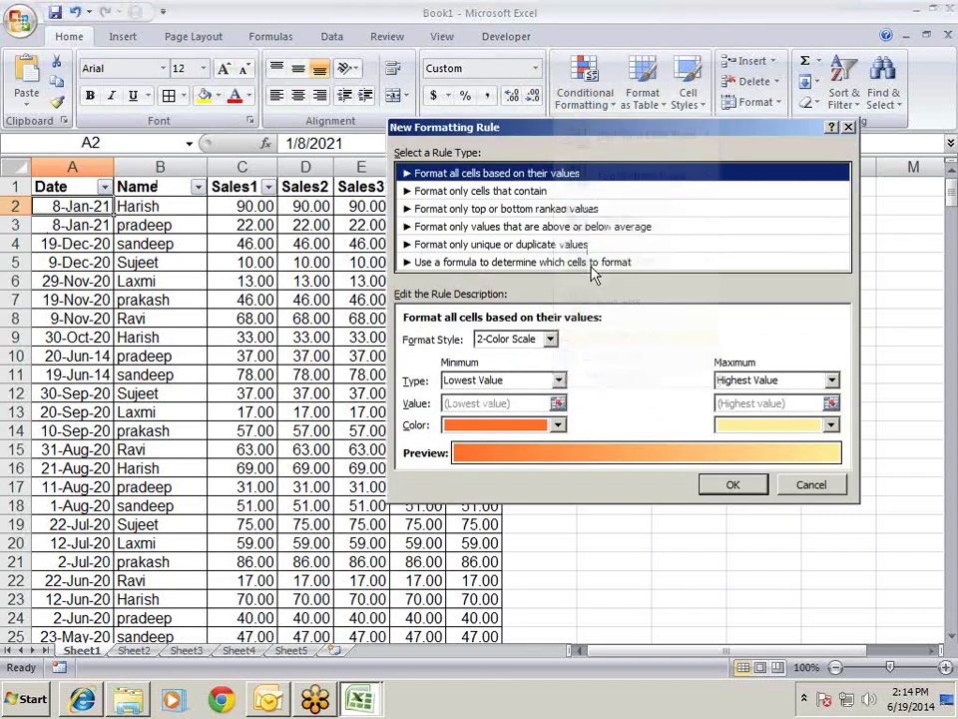
click(504, 261)
click(512, 341)
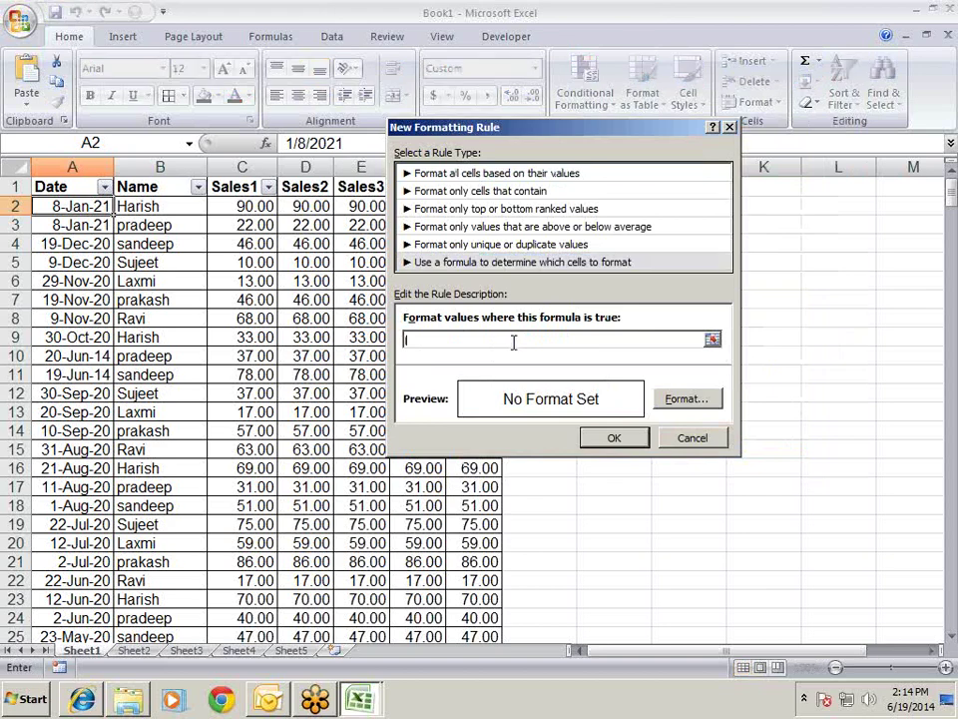
text(=SUM($C2:$G2)>300)
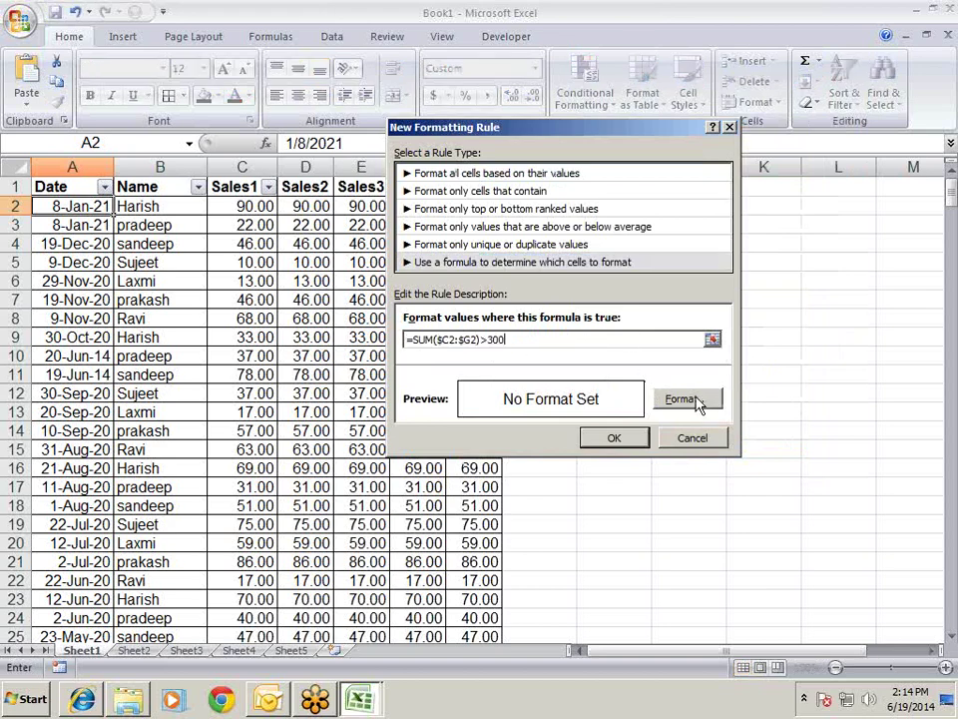
click(703, 398)
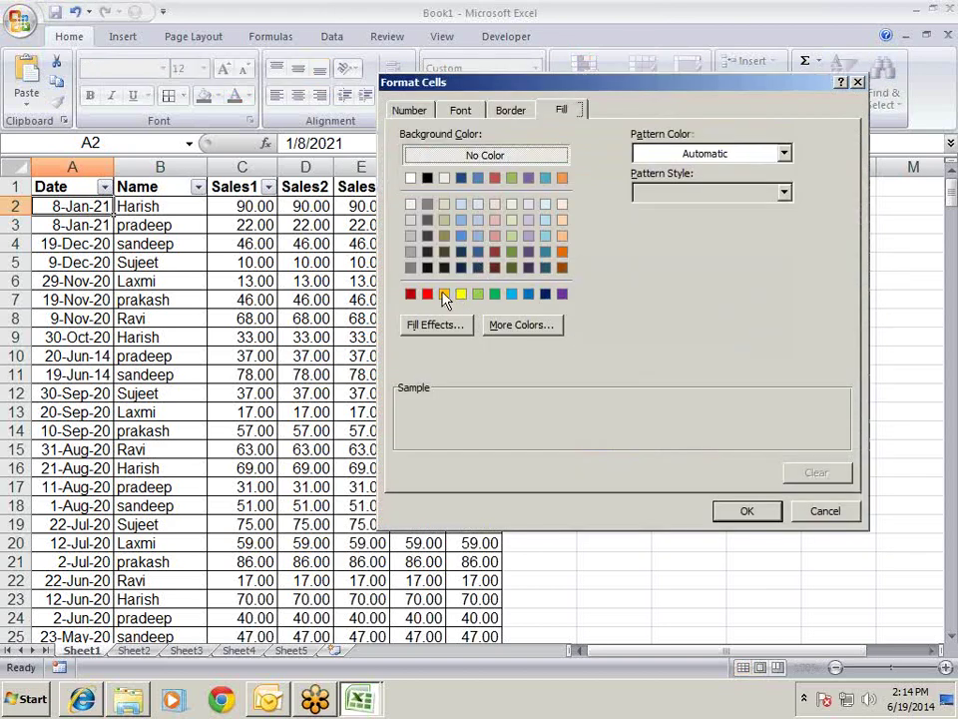
click(444, 294)
click(769, 517)
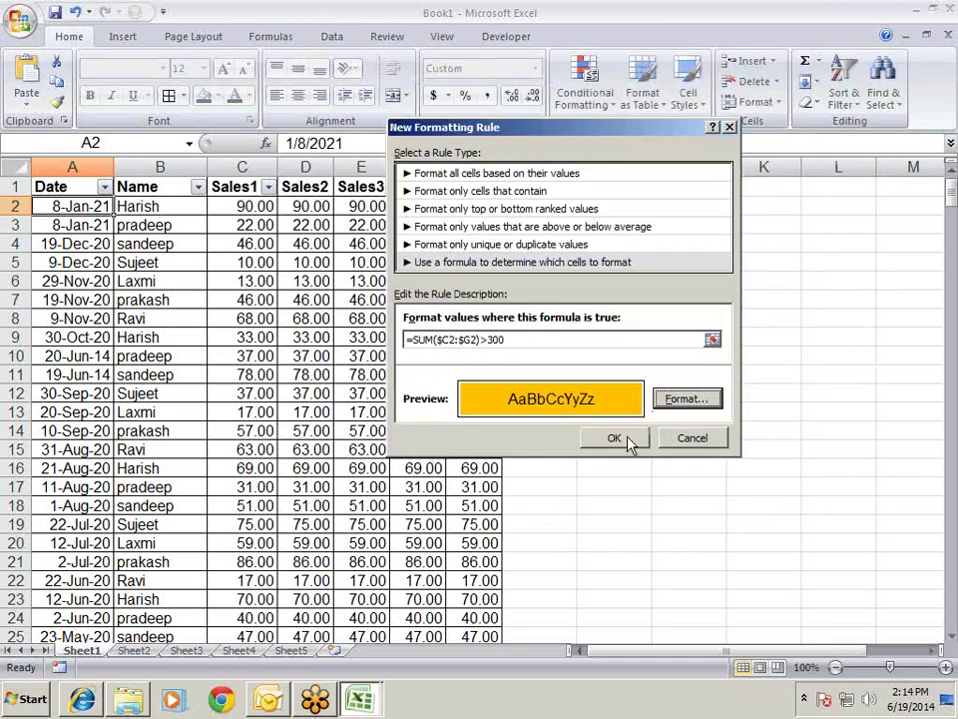
click(629, 441)
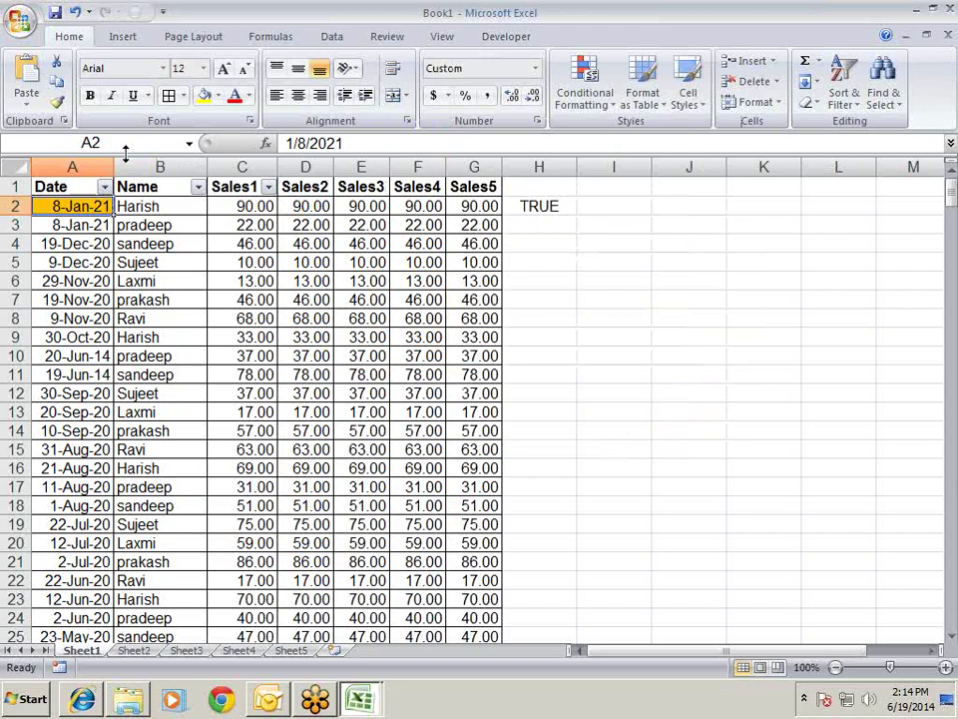
click(57, 102)
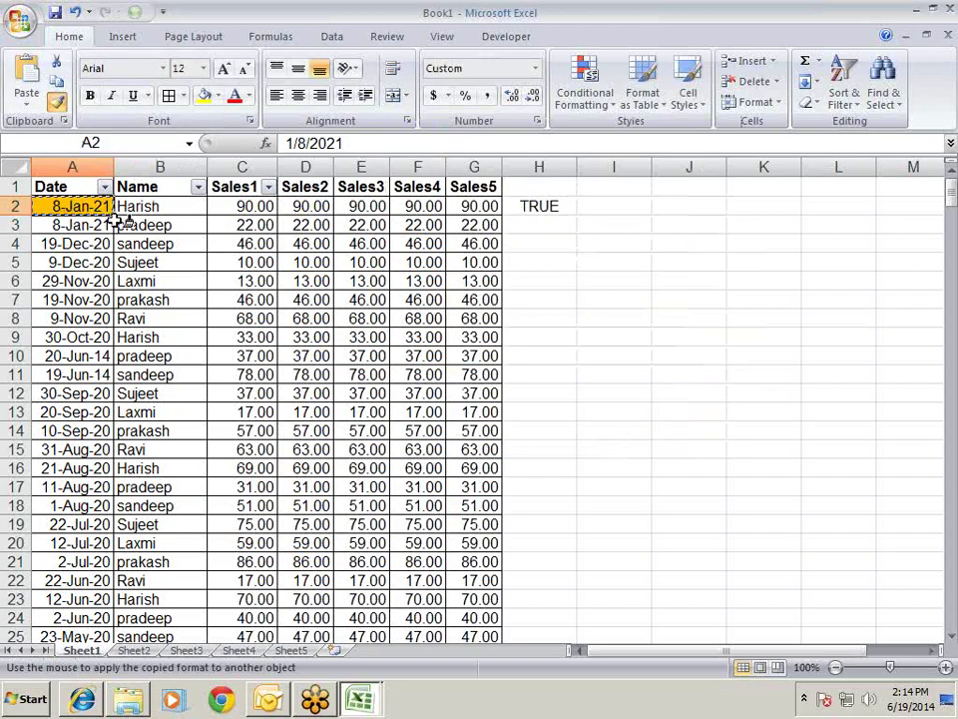
Step: Paint A2's formatting over A2:G367 and give C2:G367 Number format
mouse_move(75, 206)
mouse_down()
mouse_move(502, 386)
mouse_move(478, 715)
mouse_move(477, 584)
mouse_up()
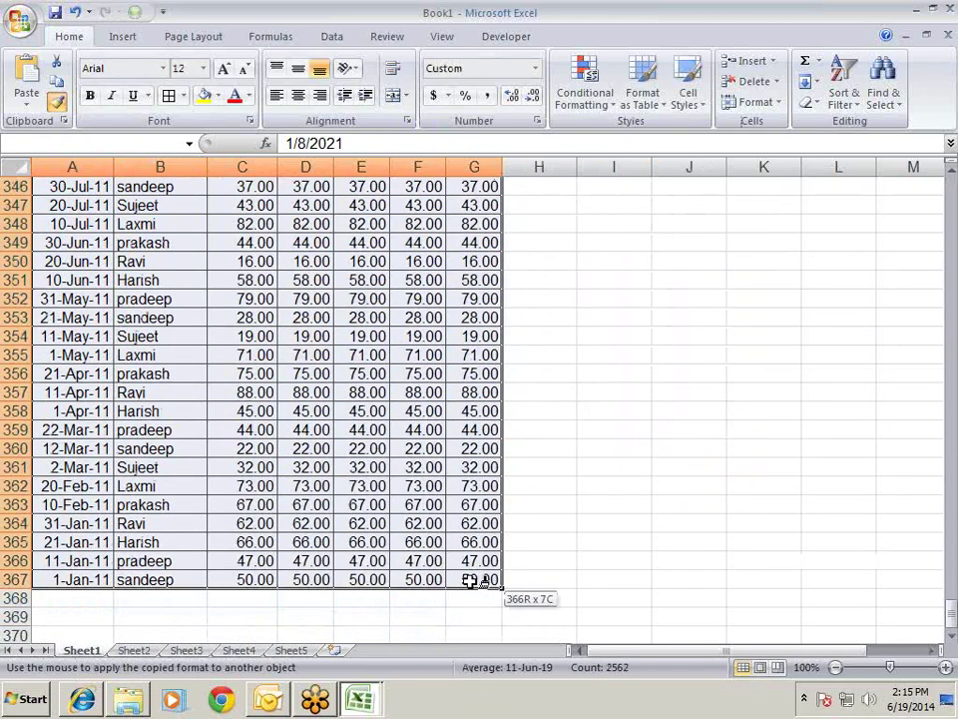
drag(477, 584, 470, 579)
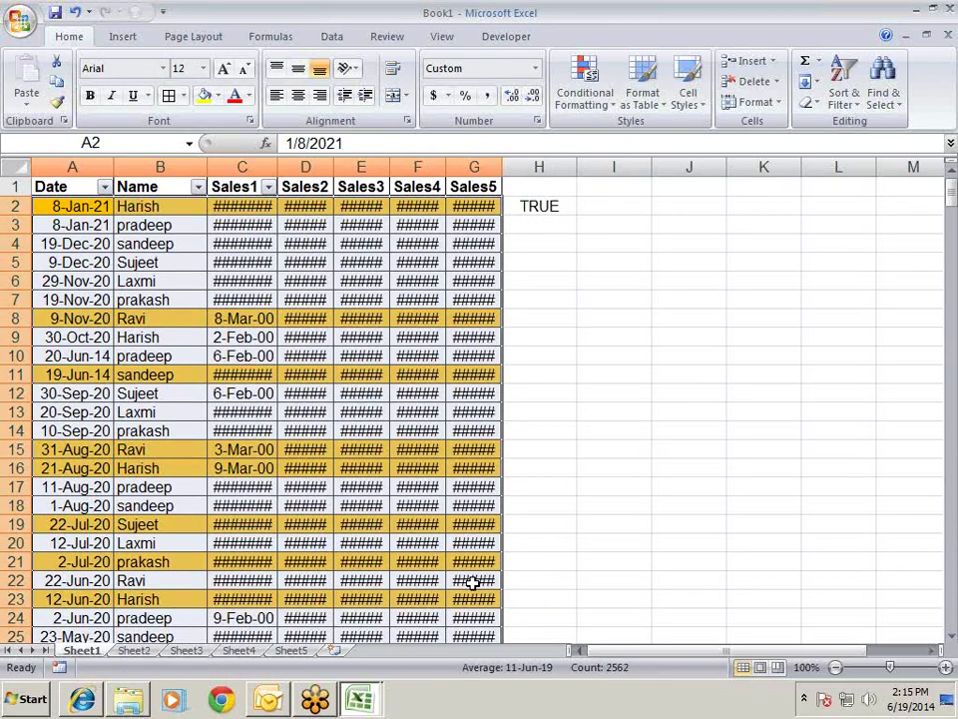
click(227, 204)
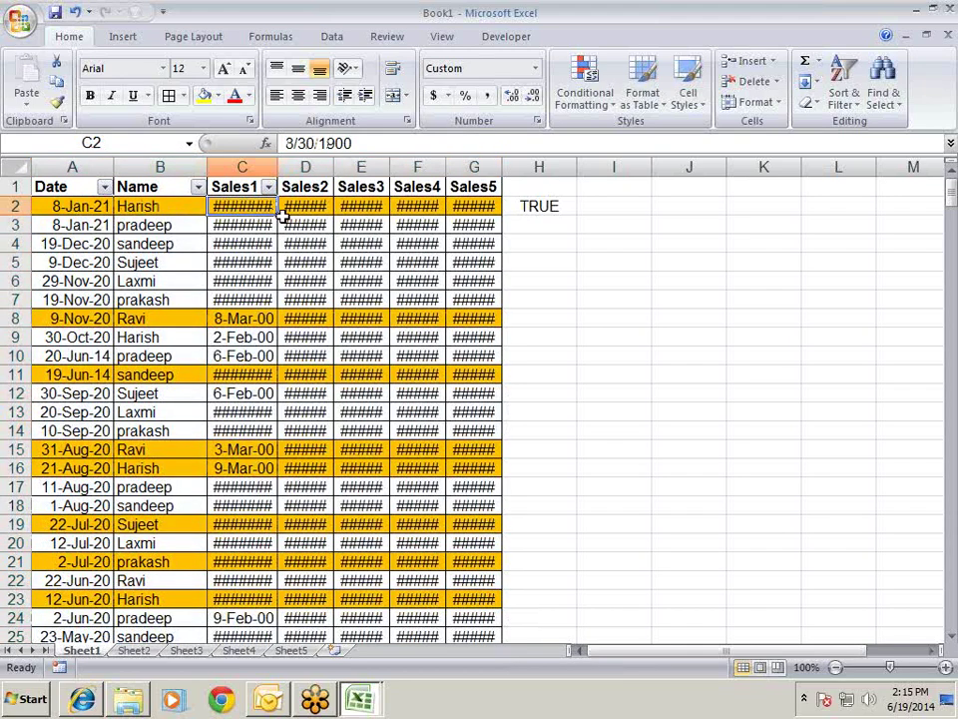
key(shift+Right)
key(shift+Right)
key(shift+Right)
key(shift+Right)
key(ctrl+shift+Down)
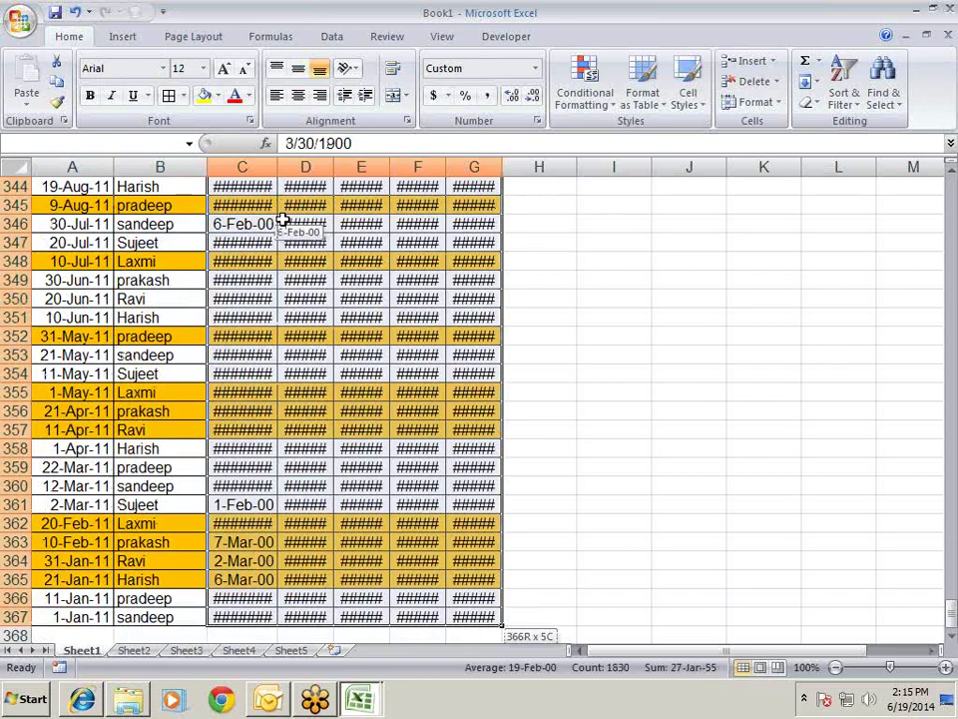
key(ctrl+shift+1)
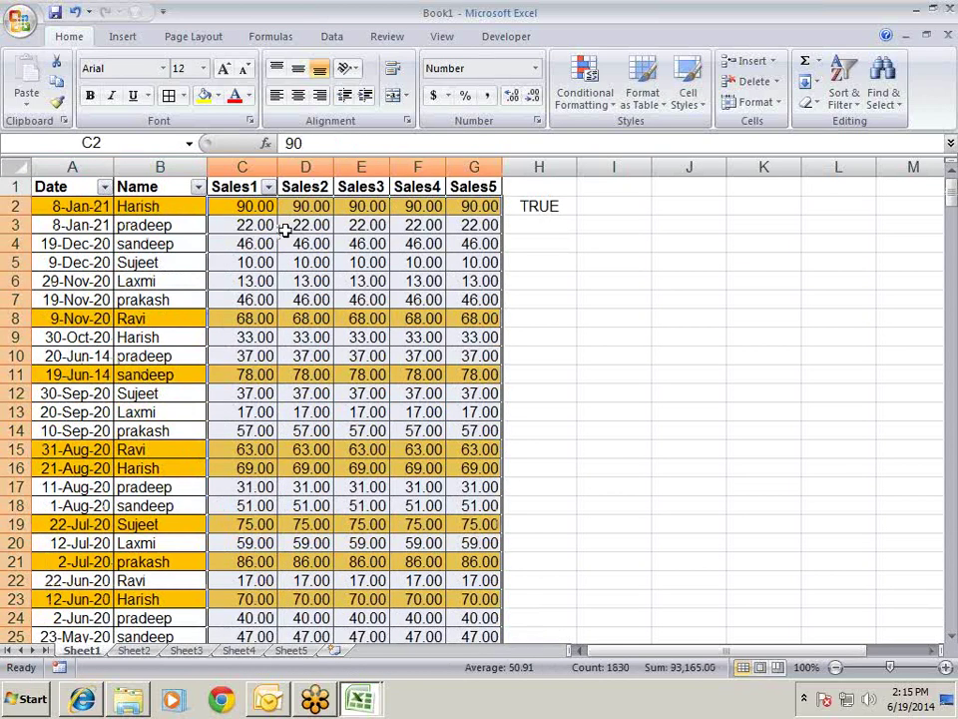
click(541, 245)
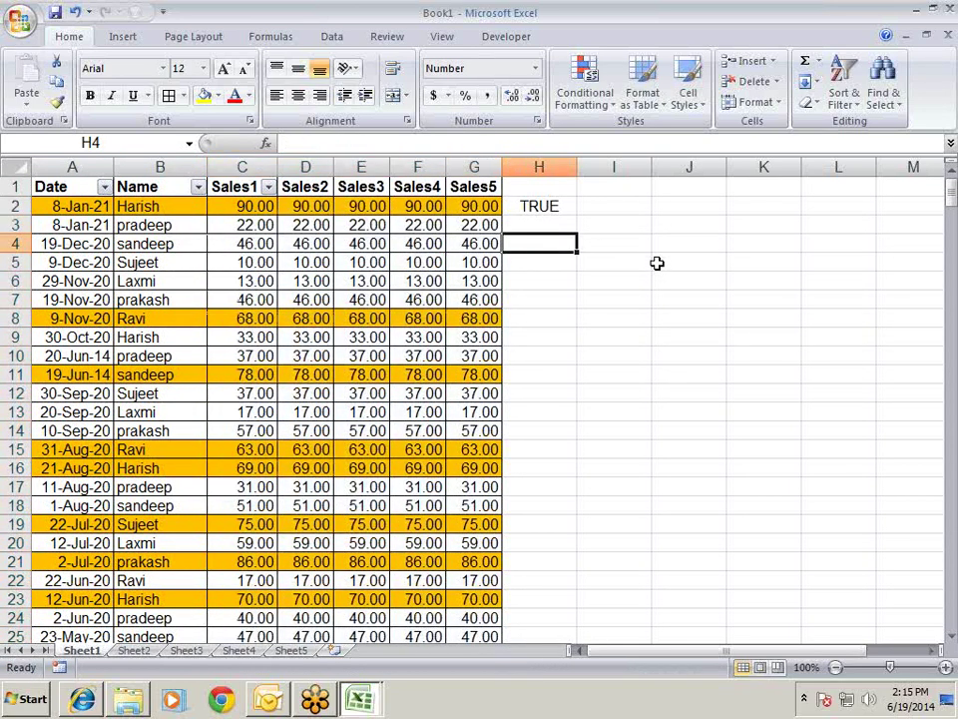
Step: Delete the TRUE test from H2 and review the highlighted rows in column C
click(565, 210)
key(Delete)
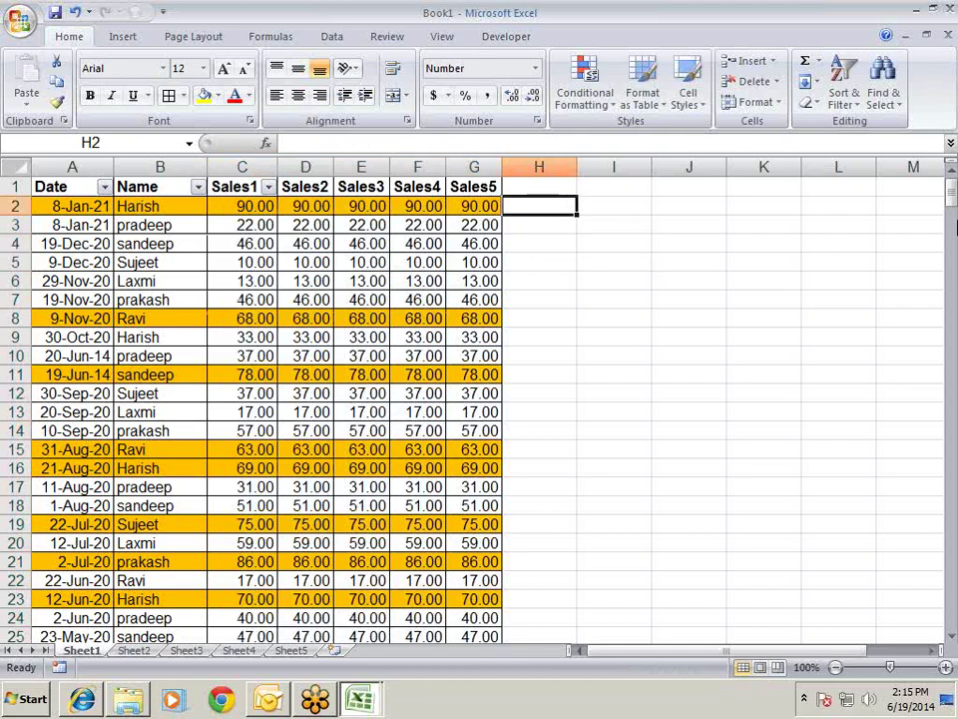
key(Left)
key(Left)
key(Left)
key(Left)
key(Left)
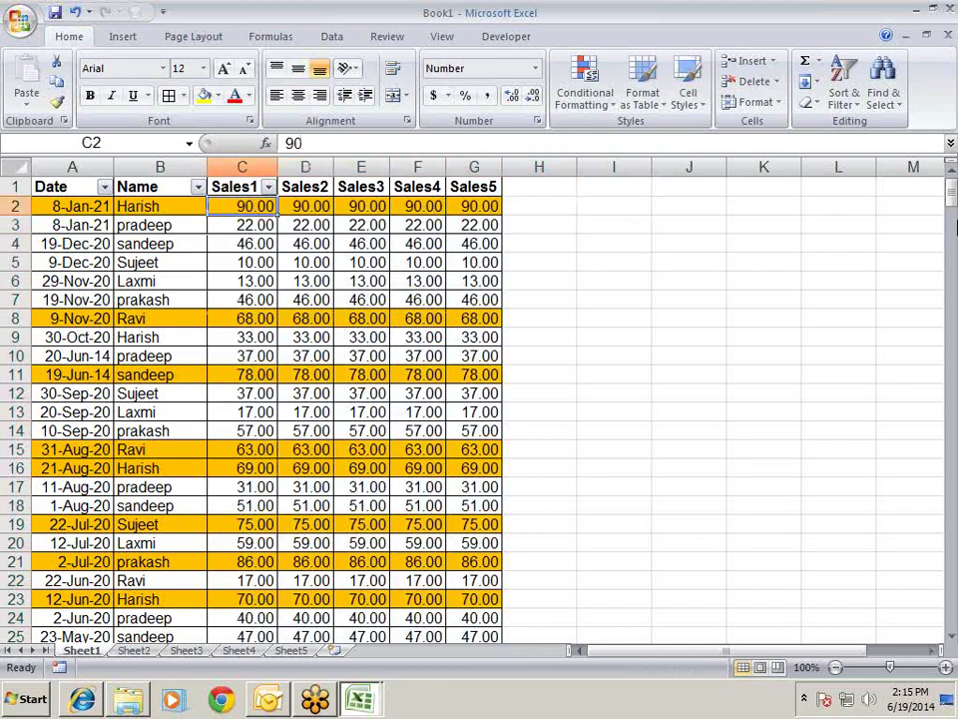
key(Down)
key(Down)
key(Down)
key(Down)
key(Down)
key(Down)
key(Down)
key(Down)
key(Down)
key(Down)
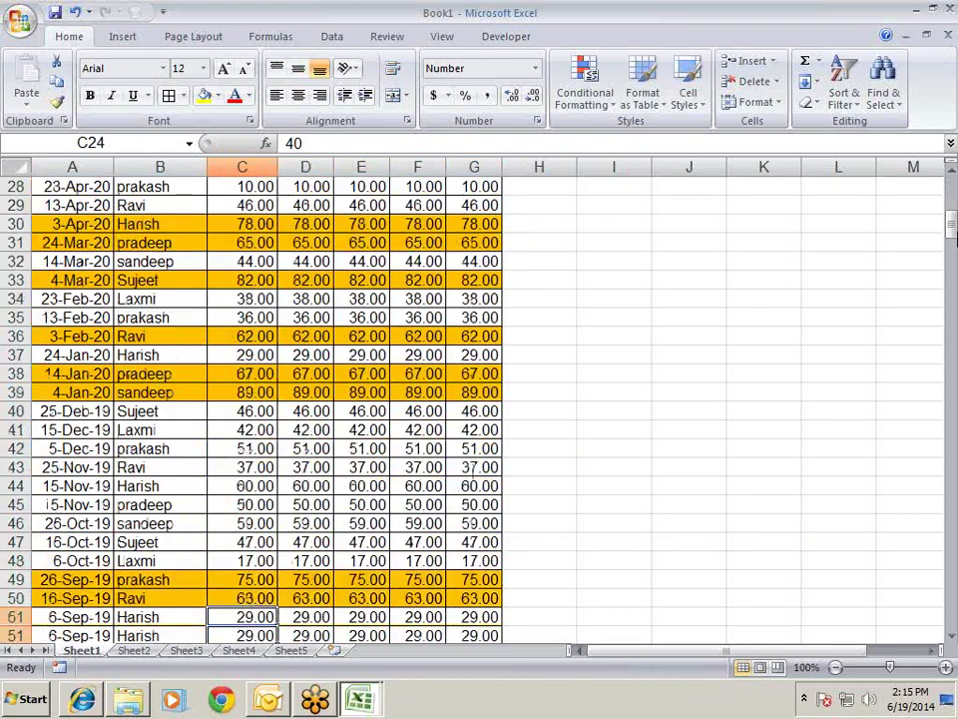
key(Down)
key(Down)
key(Down)
key(Down)
key(Down)
key(Down)
key(Down)
key(Down)
key(Down)
key(Down)
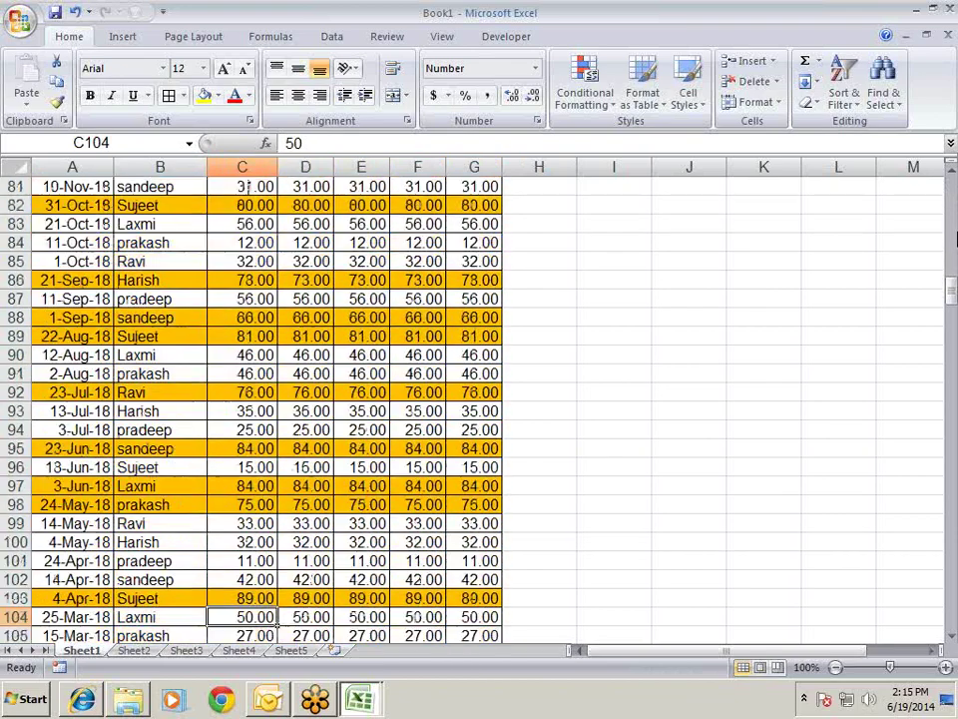
key(Down)
key(Down)
key(Down)
key(Down)
key(Down)
key(Down)
key(Down)
key(Down)
key(Down)
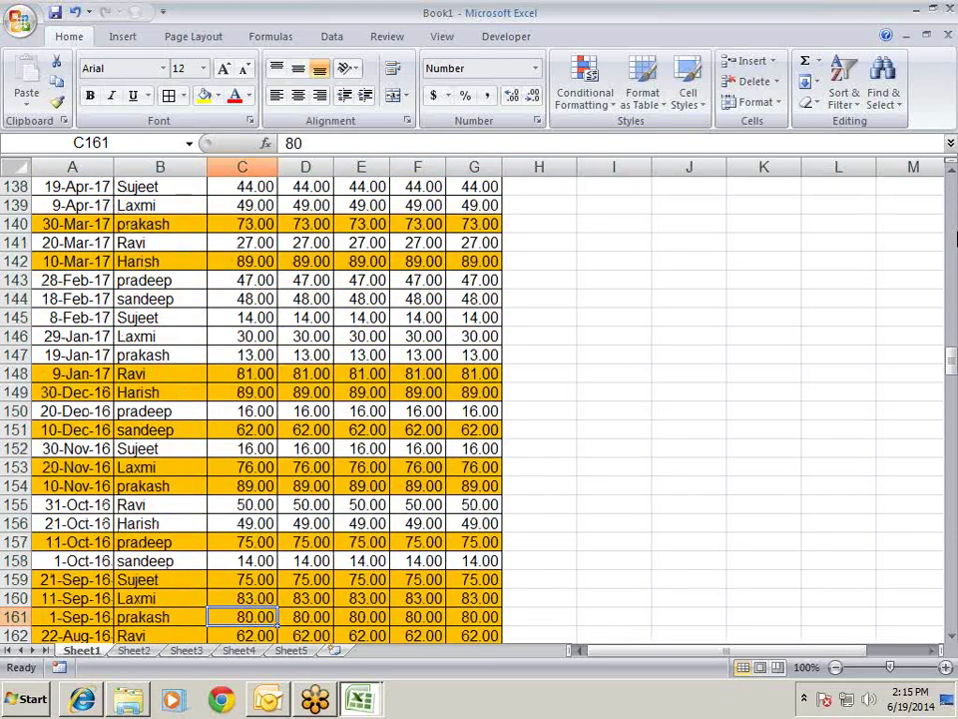
key(ctrl+Up)
key(Down)
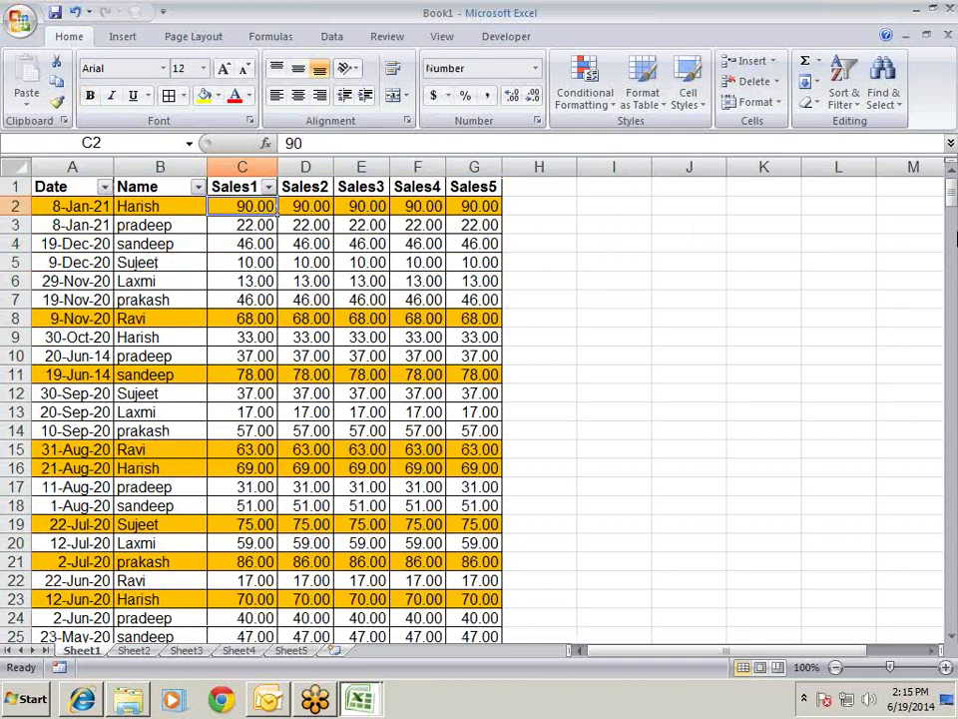
Step: Set D2 and E2 to 20
key(Right)
text(20)
key(Return)
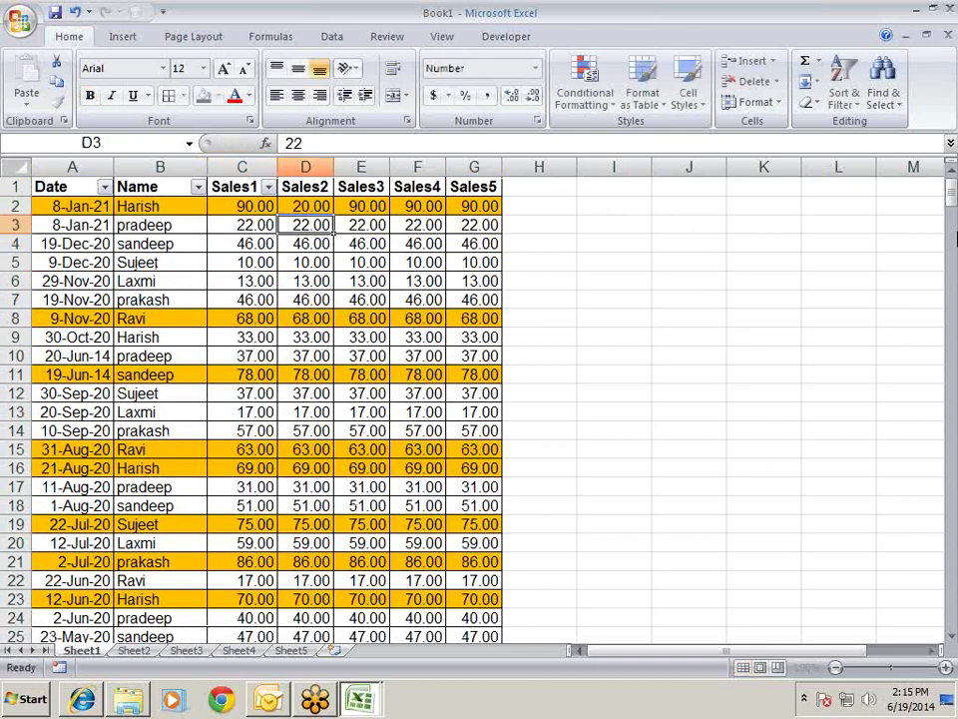
key(Up)
key(Right)
text(20)
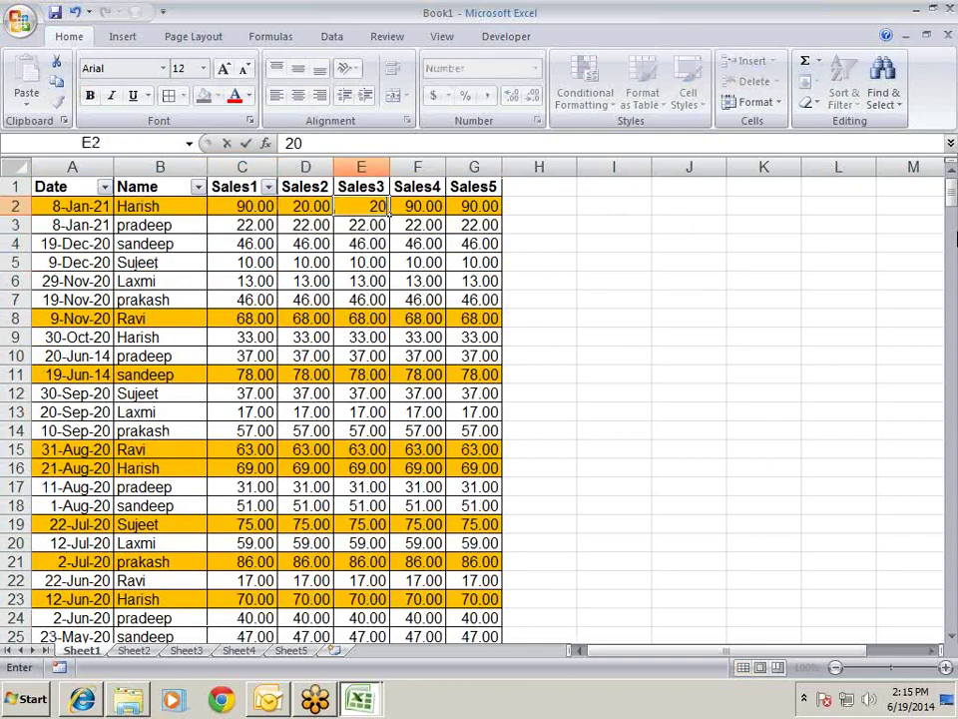
key(Return)
Step: Test F2 at 20, which drops row 2's highlight, then restore it to 90
key(Up)
key(Right)
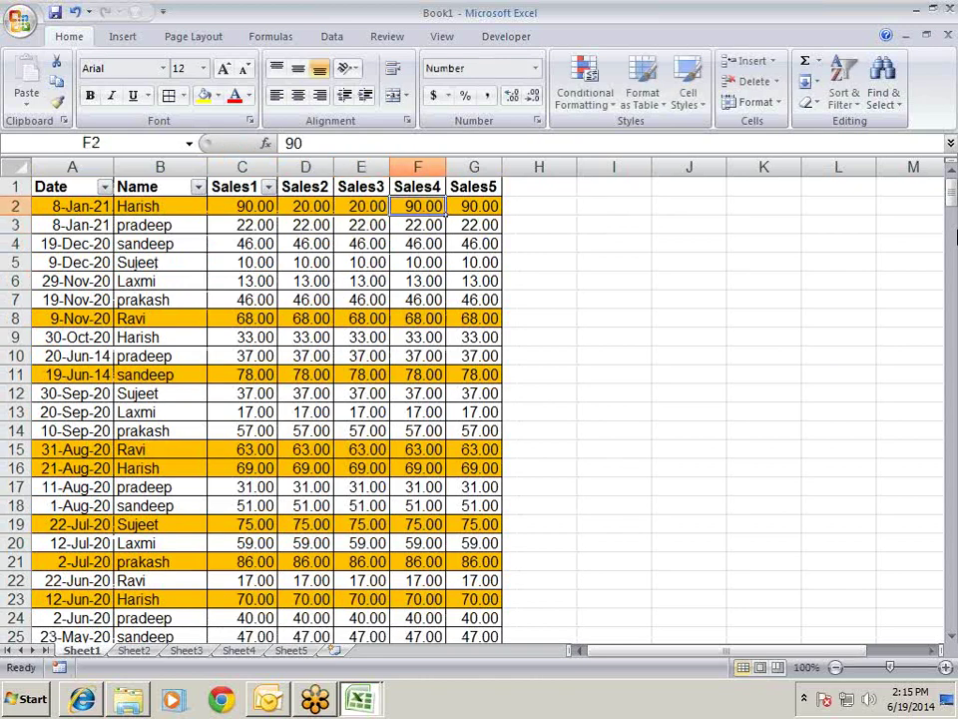
text(20)
key(Return)
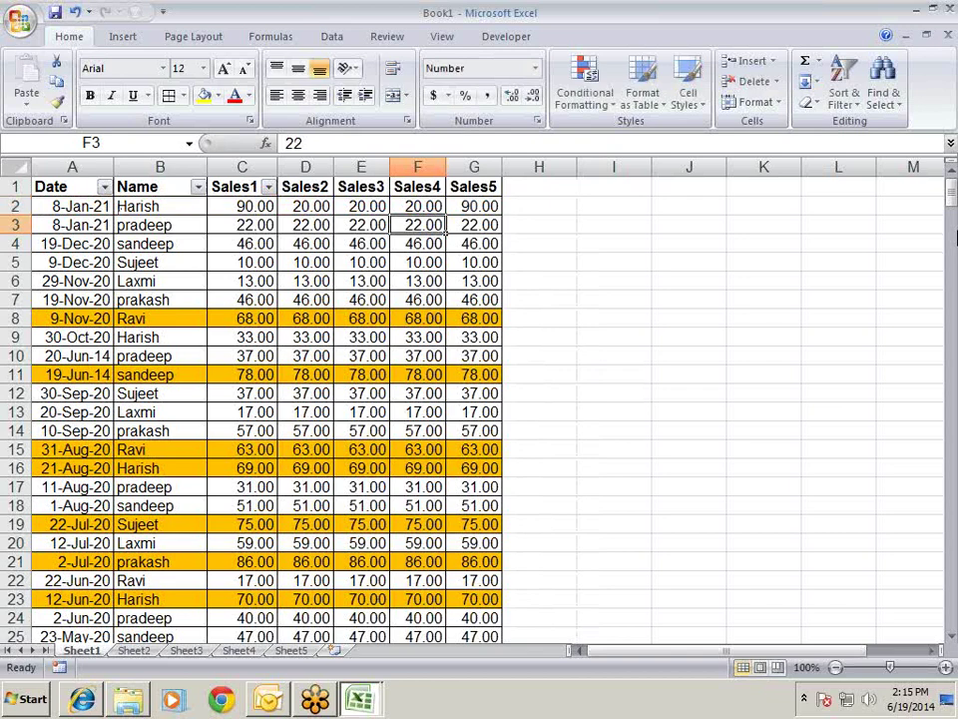
key(Up)
text(90)
key(Return)
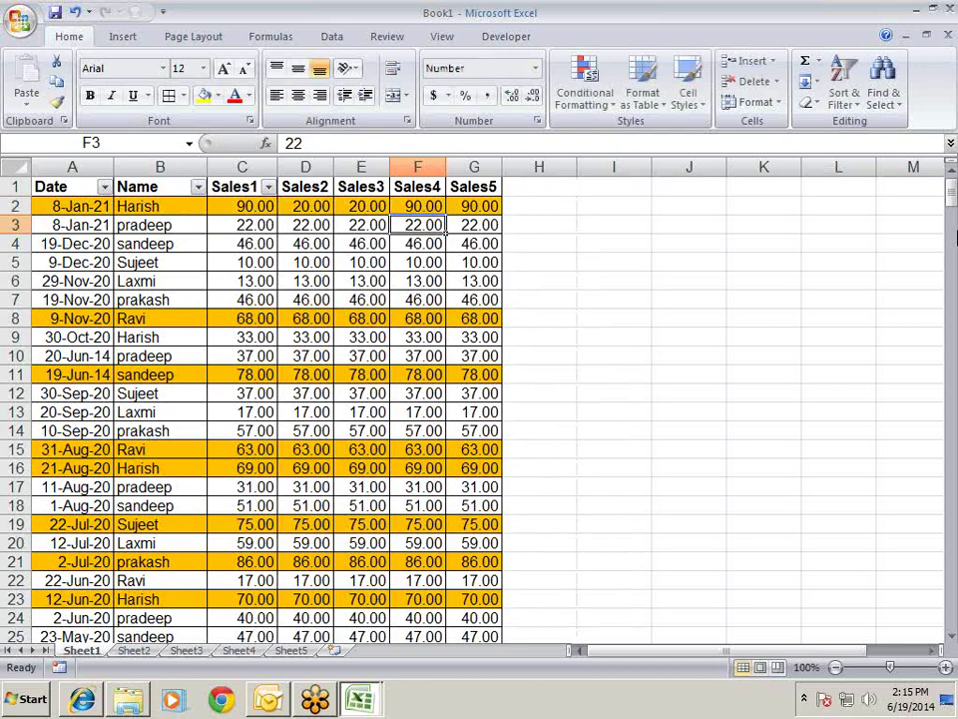
key(Up)
key(Left)
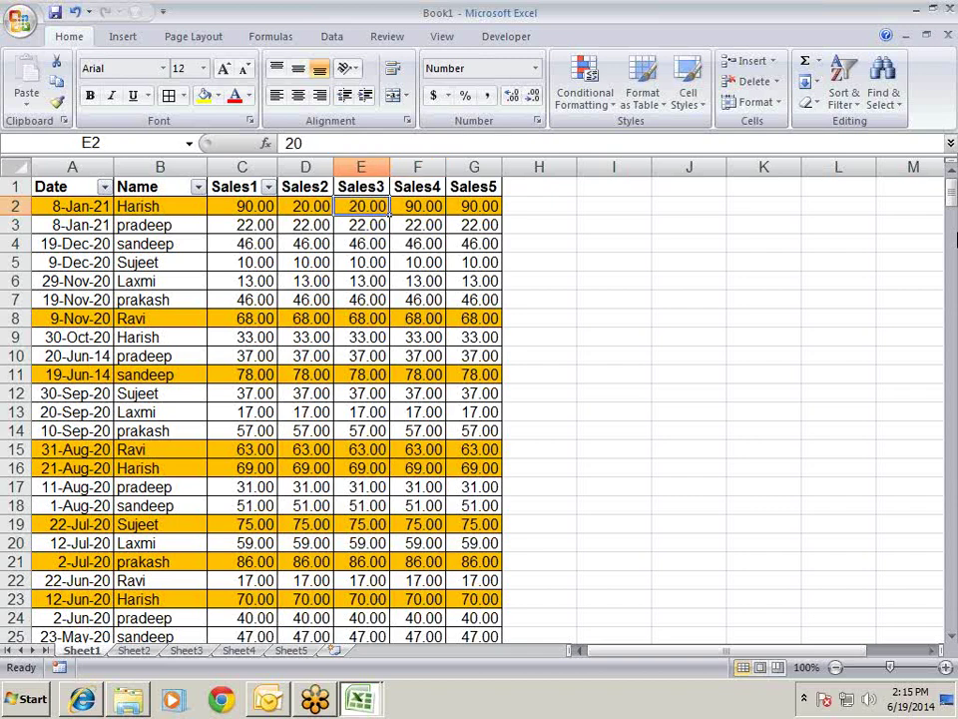
key(Left)
key(Left)
key(Left)
key(Right)
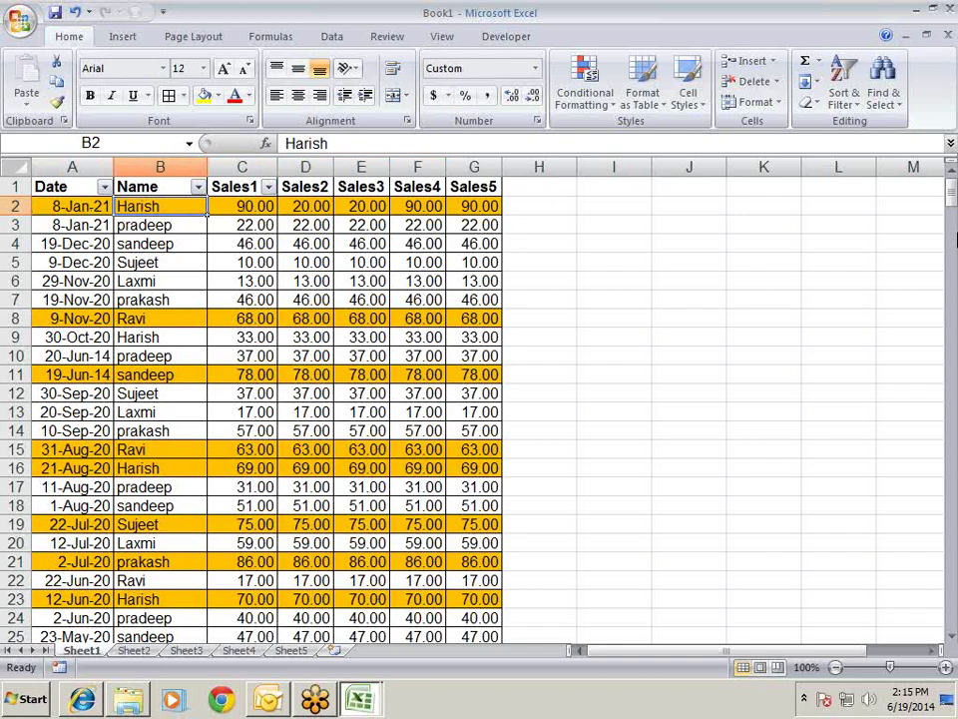
key(Down)
key(Down)
key(Down)
key(Down)
key(Up)
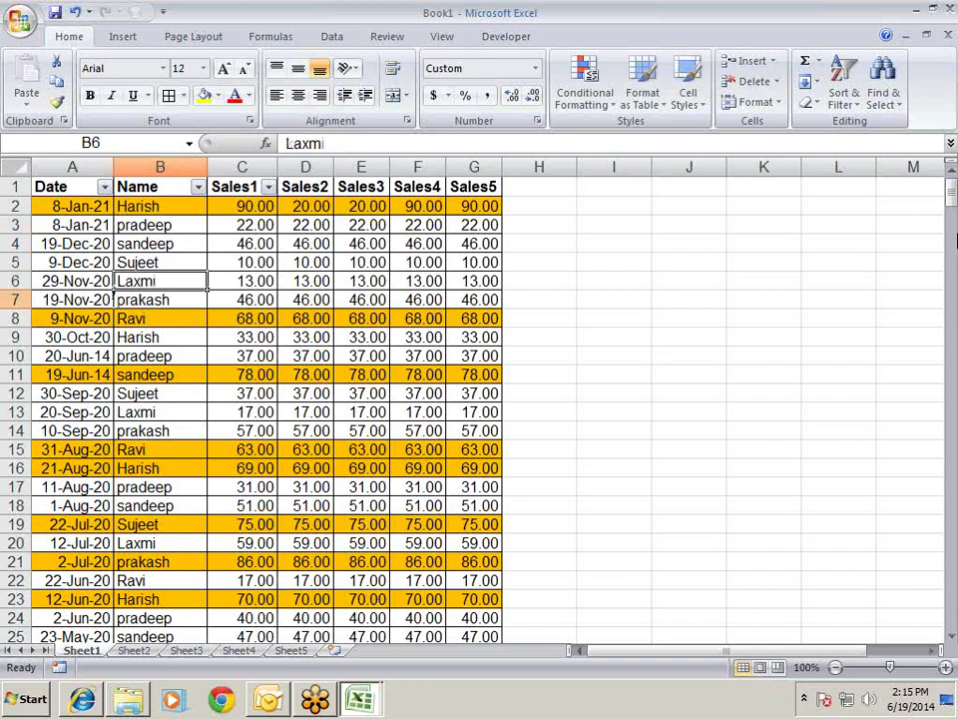
key(Up)
key(Up)
key(Up)
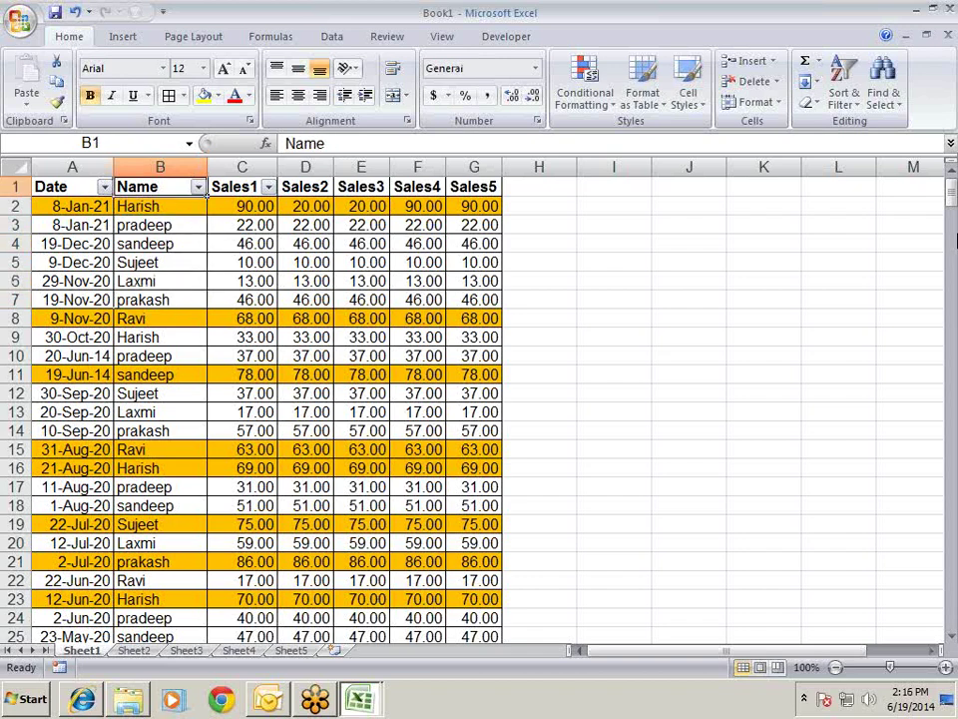